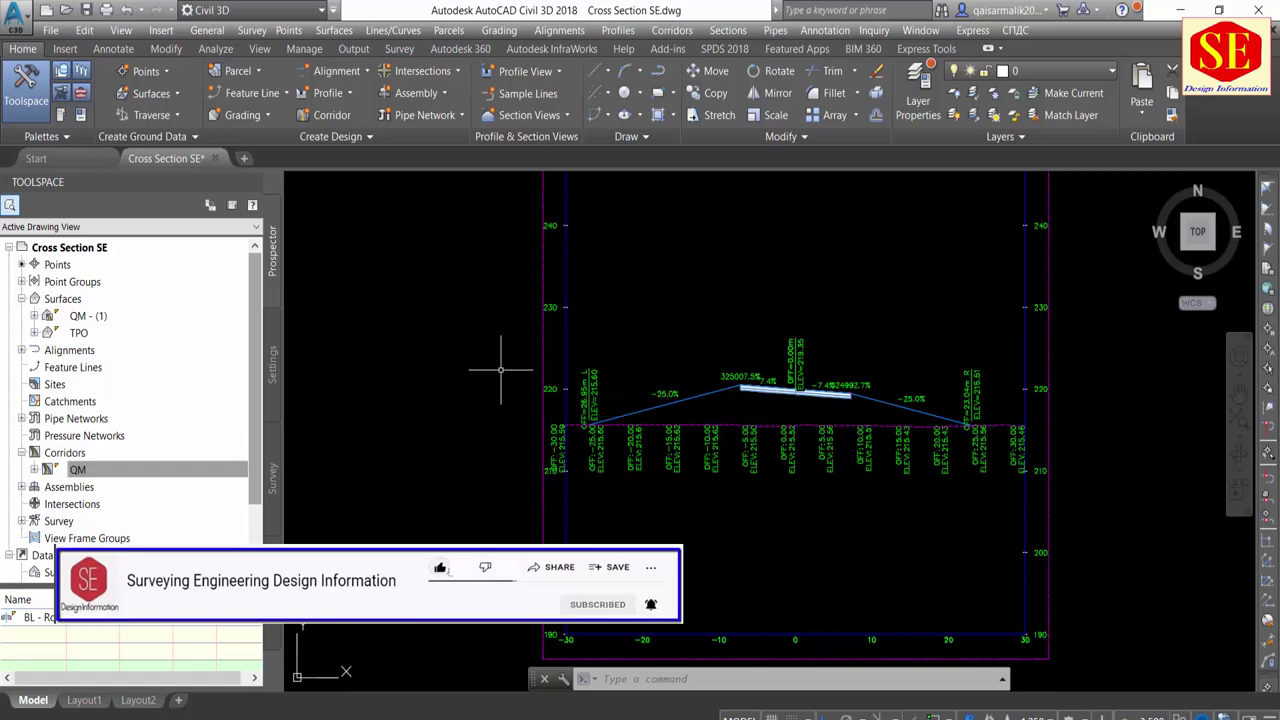
Zoom through the grid of QM corridor cross-section views, then pan over to the corridor plan and profile views
scroll(501, 370, "down", 4)
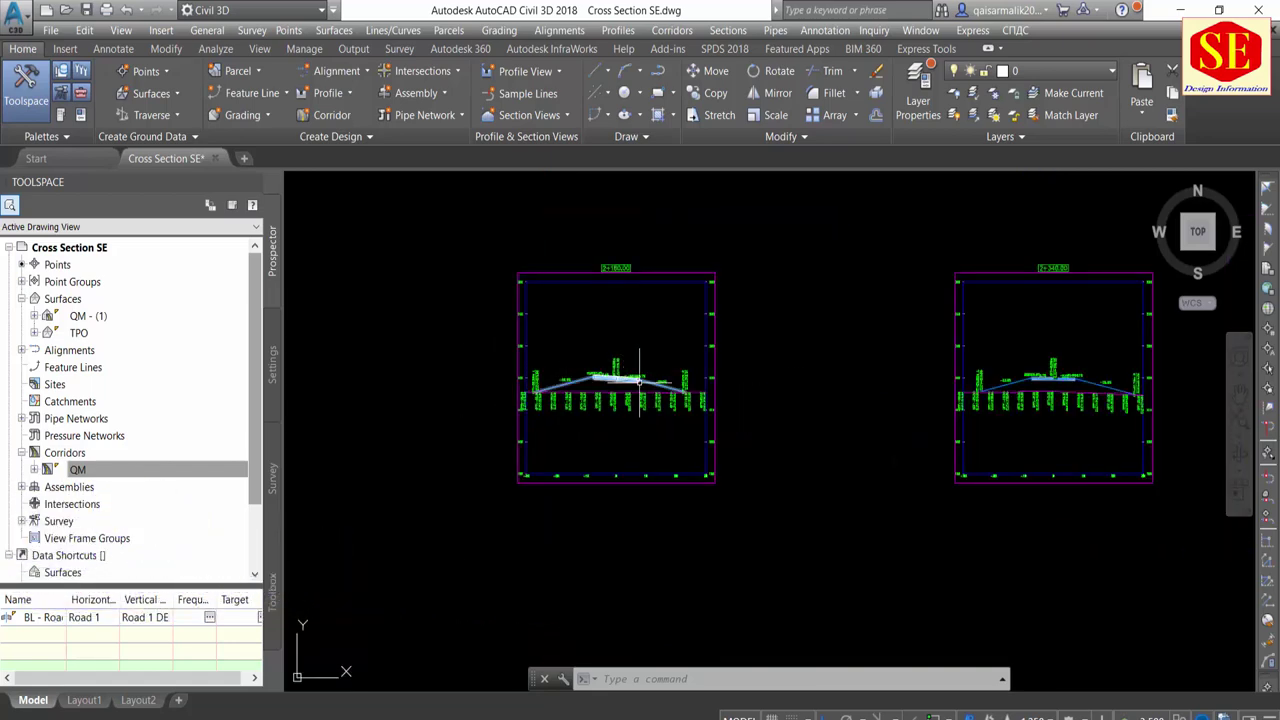
scroll(638, 380, "up", 4)
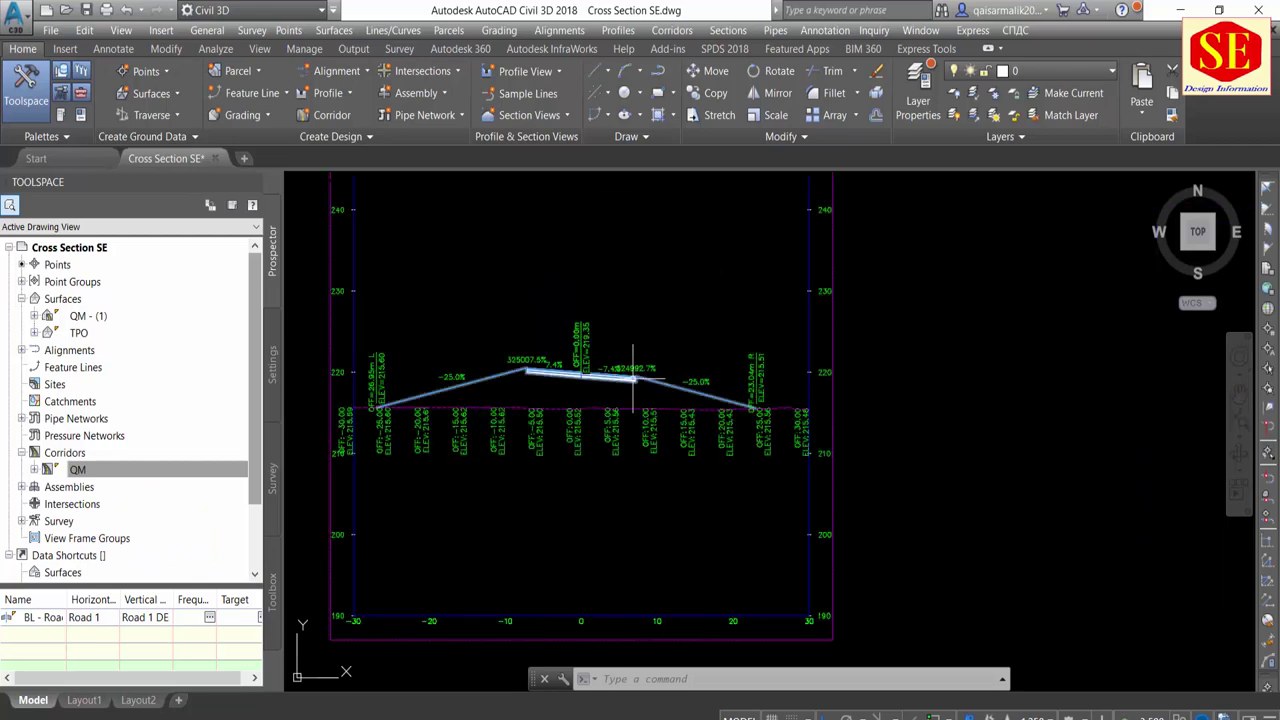
scroll(632, 378, "up", 4)
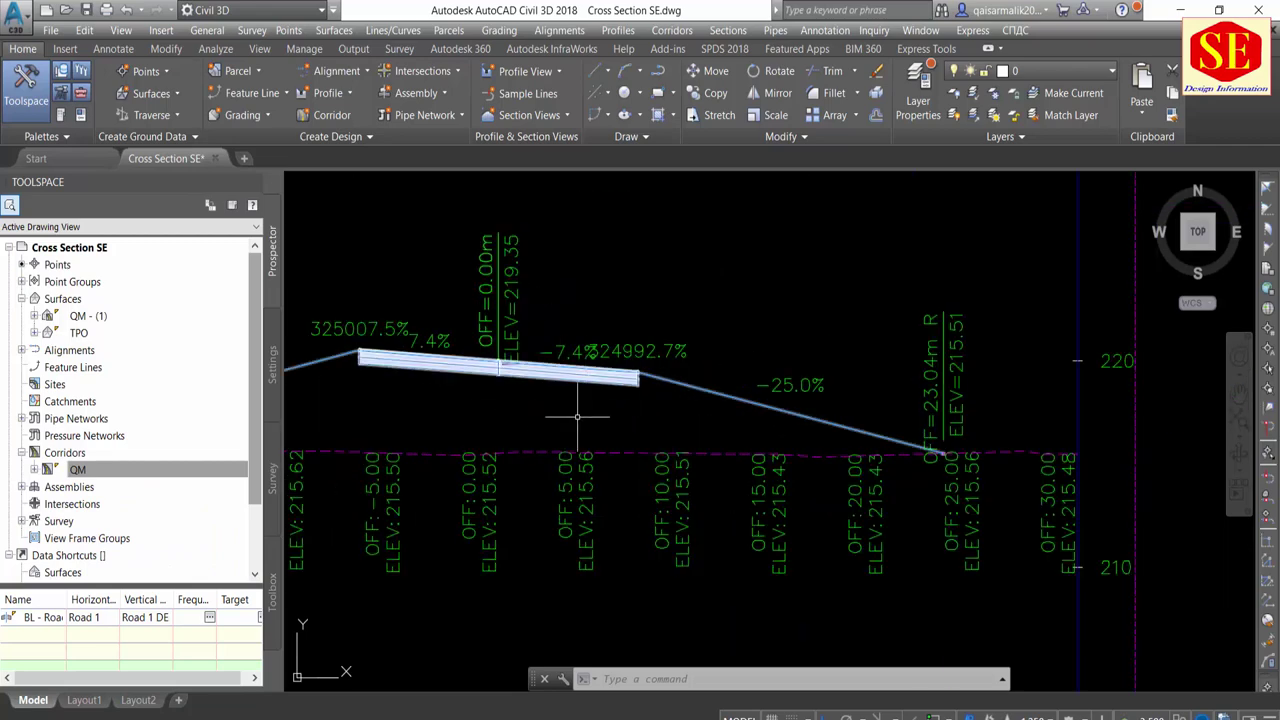
scroll(626, 424, "down", 8)
scroll(914, 486, "up", 5)
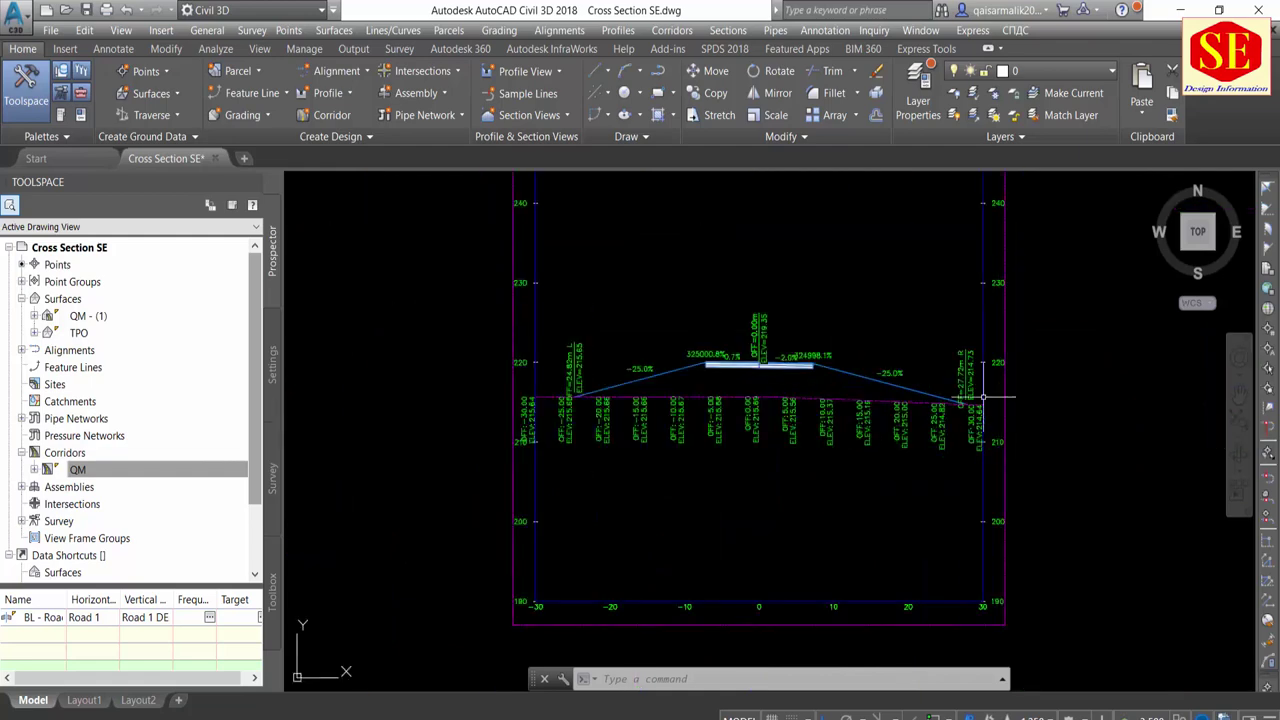
scroll(853, 340, "up", 3)
scroll(837, 346, "down", 3)
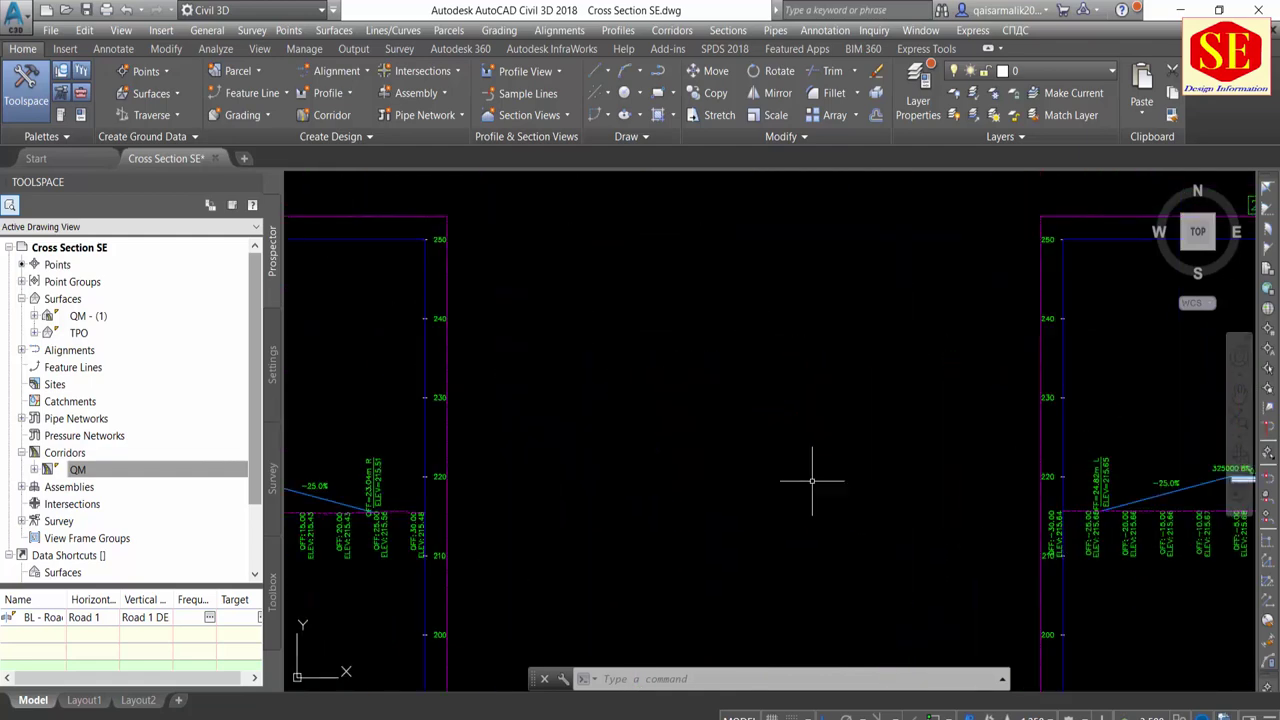
scroll(814, 471, "down", 1)
scroll(775, 455, "up", 8)
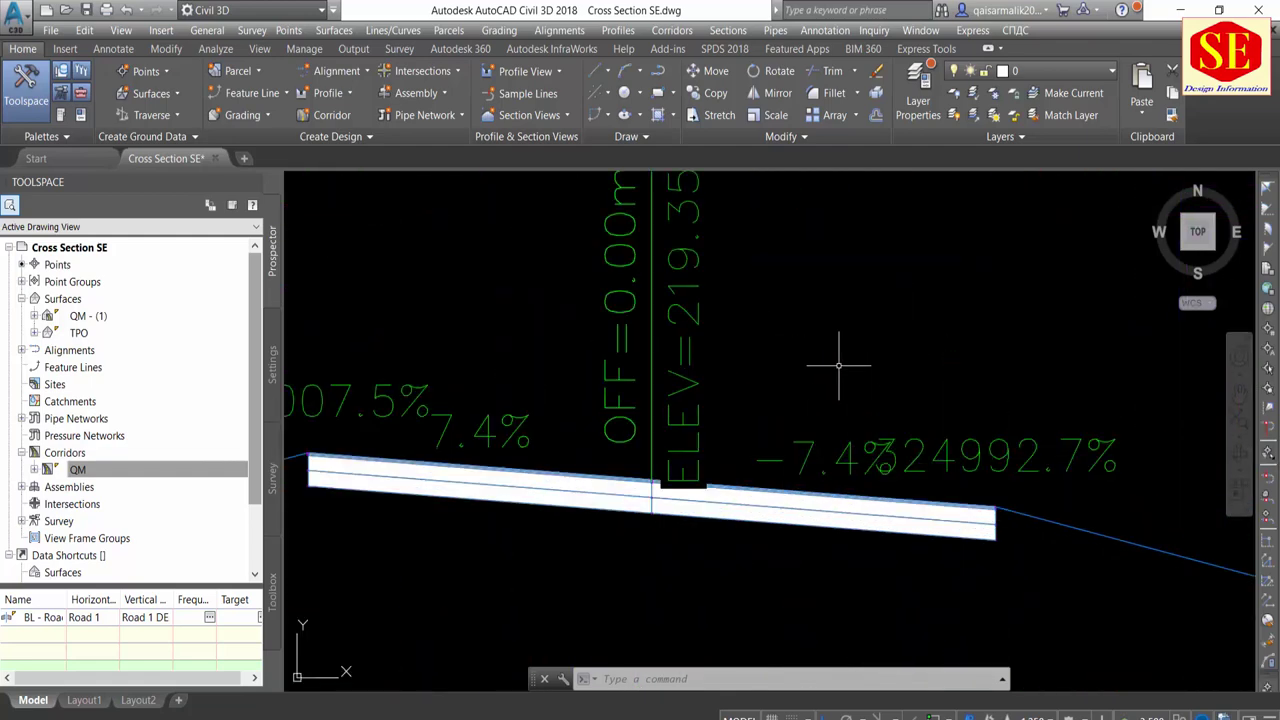
scroll(832, 359, "down", 8)
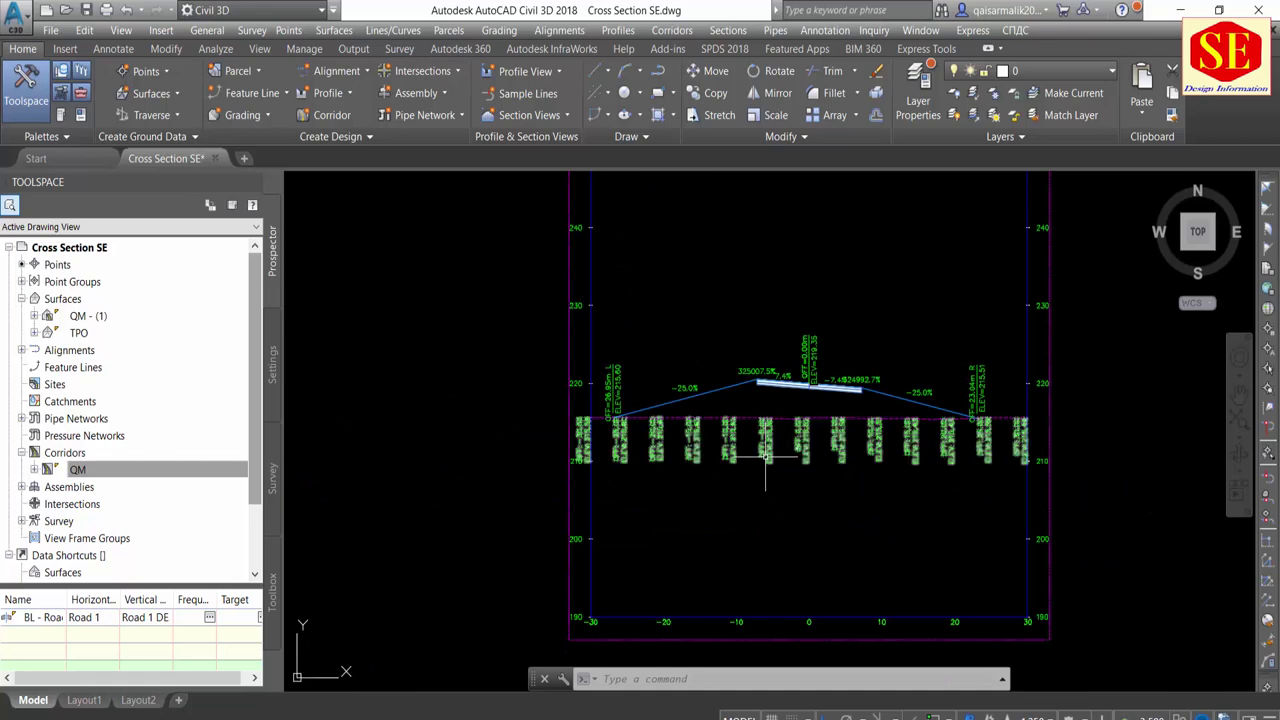
scroll(766, 455, "down", 8)
scroll(660, 448, "up", 6)
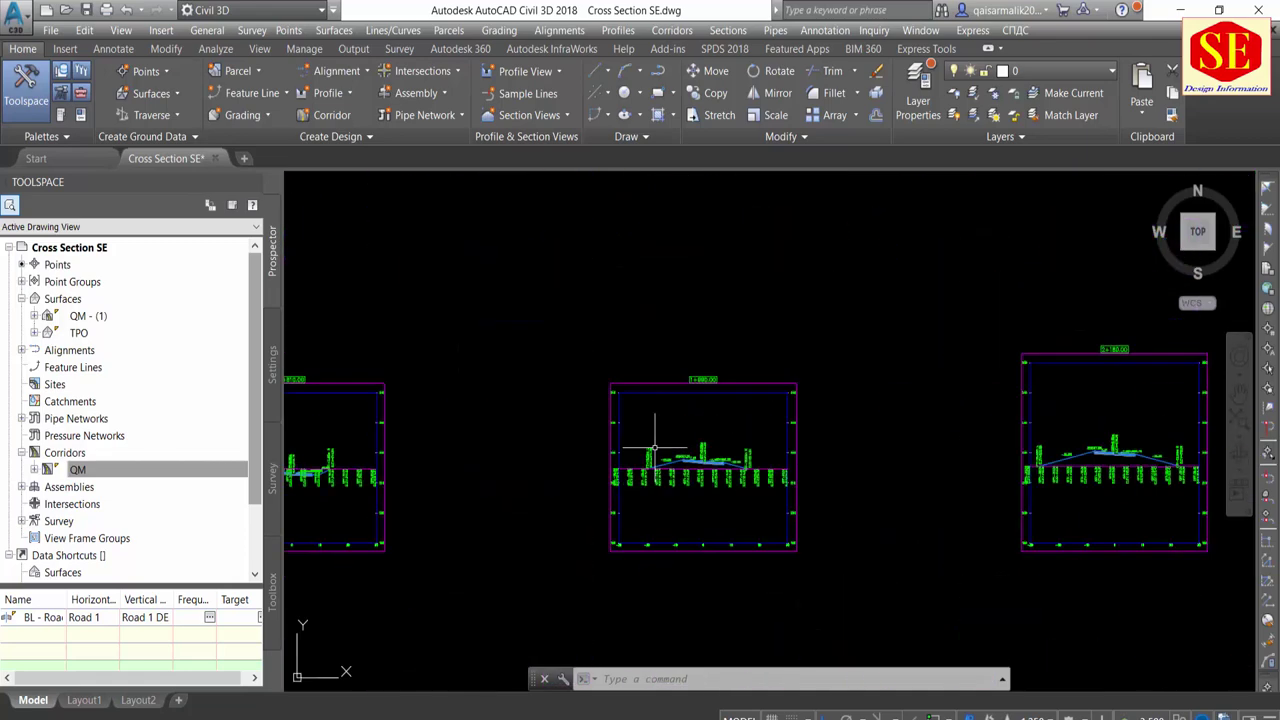
scroll(729, 414, "down", 4)
scroll(663, 429, "down", 3)
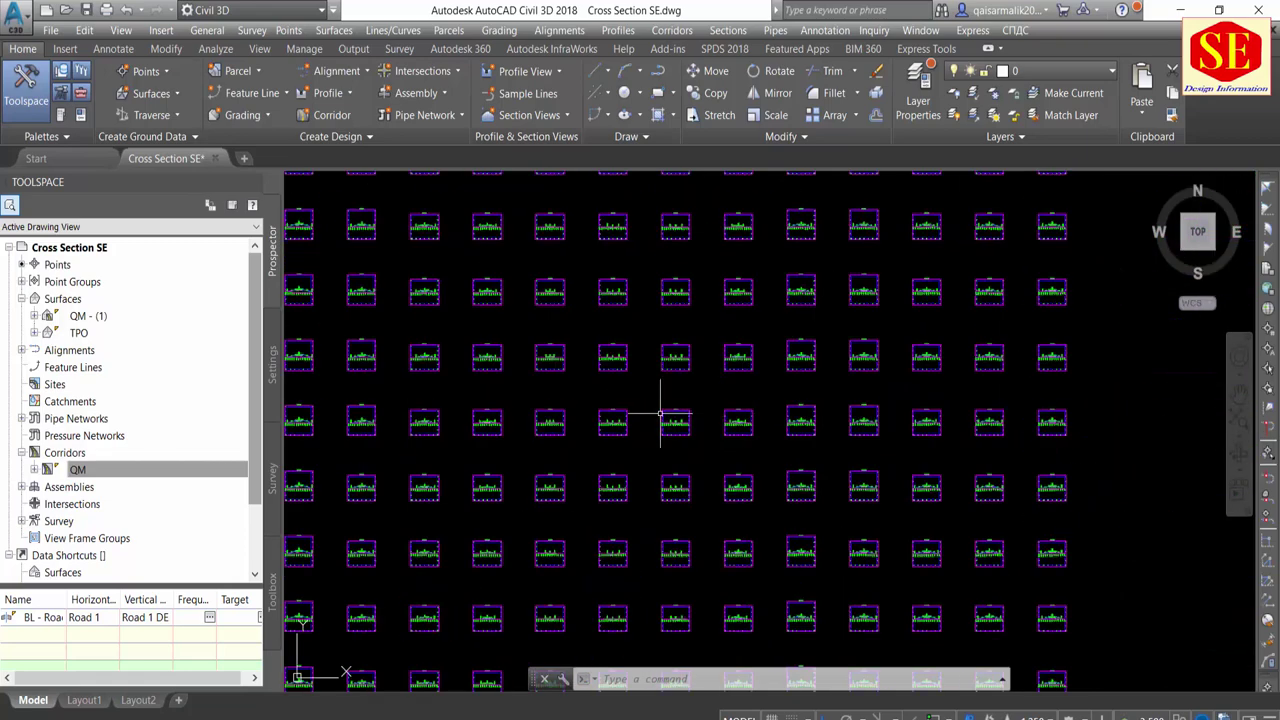
scroll(575, 408, "down", 3)
middle_click_drag(575, 408, 518, 336)
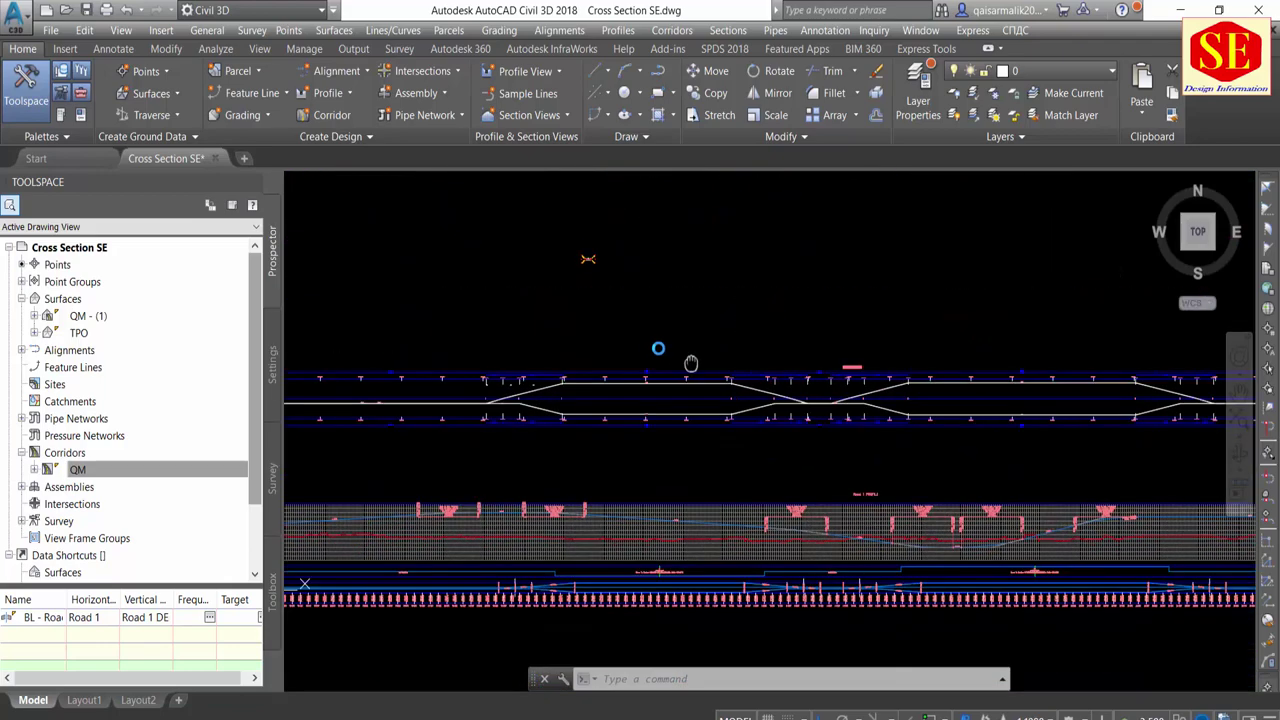
Zoom around the superelevation diagram and curved corridor plan to check the transitions
scroll(534, 341, "up", 4)
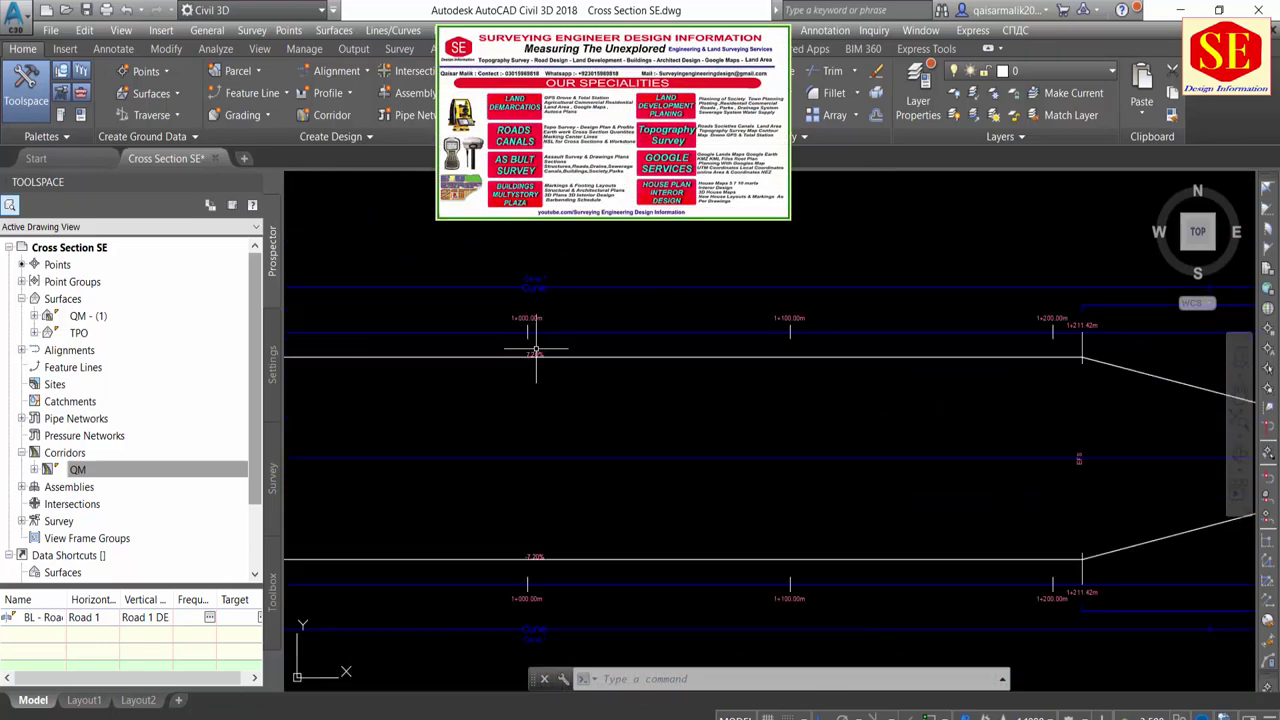
scroll(609, 371, "down", 3)
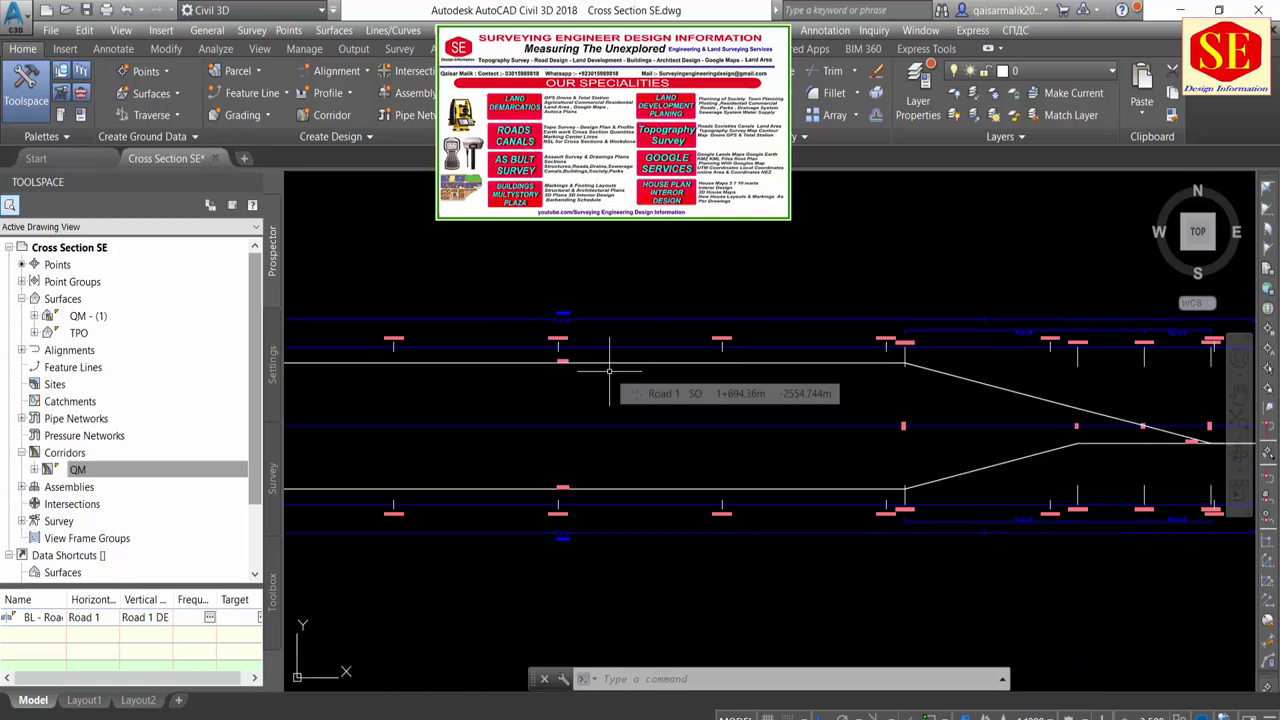
scroll(838, 370, "down", 2)
scroll(838, 370, "up", 4)
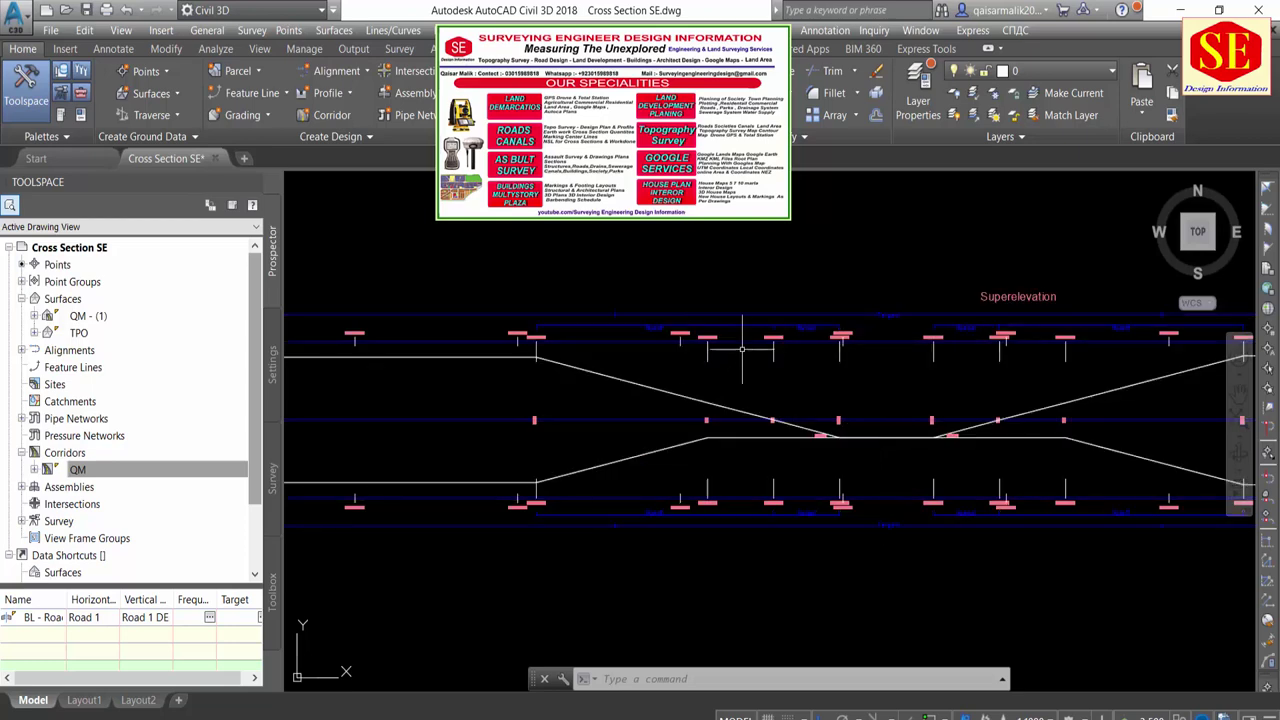
scroll(685, 342, "up", 2)
scroll(679, 342, "down", 2)
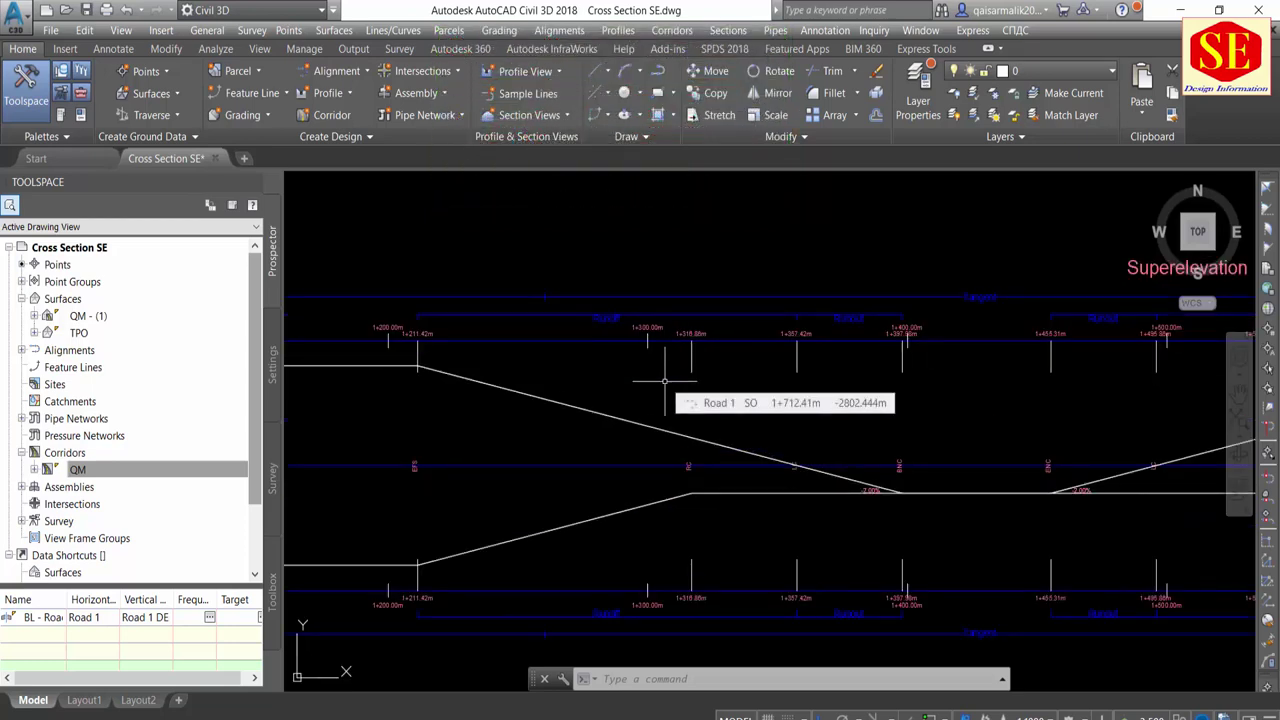
mouse_move(664, 381)
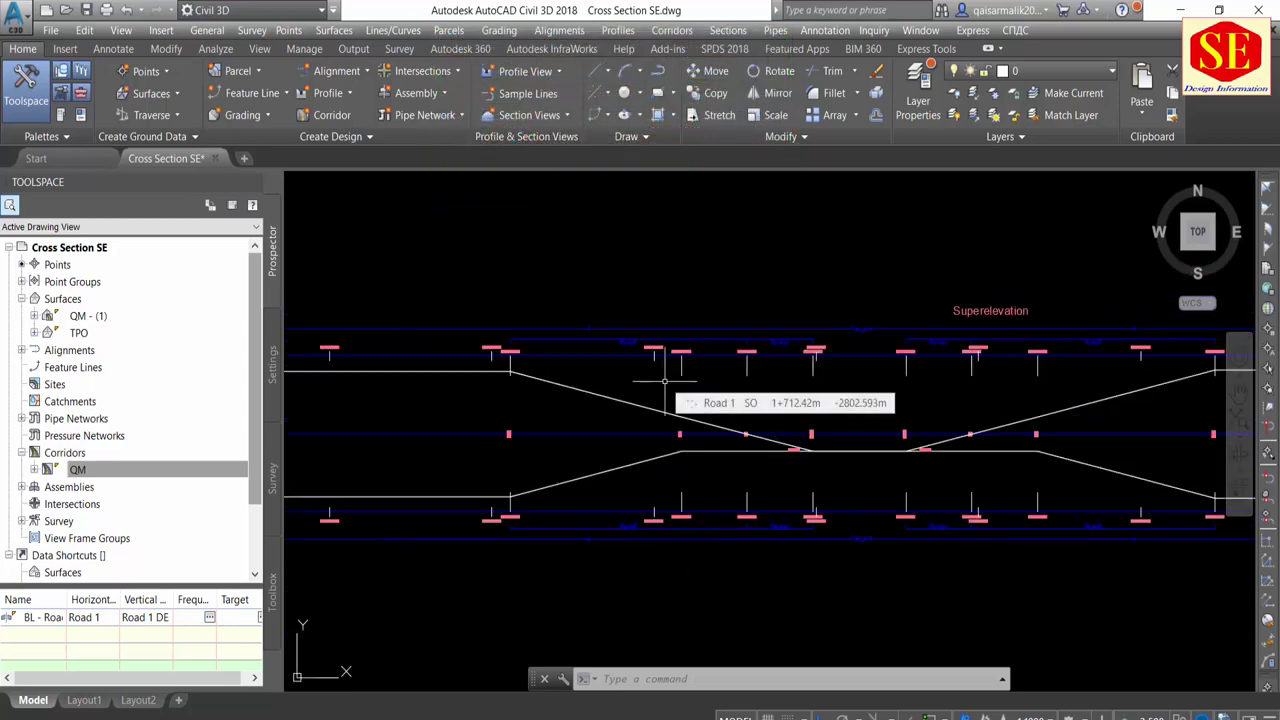
scroll(534, 403, "down", 1)
scroll(540, 405, "down", 1)
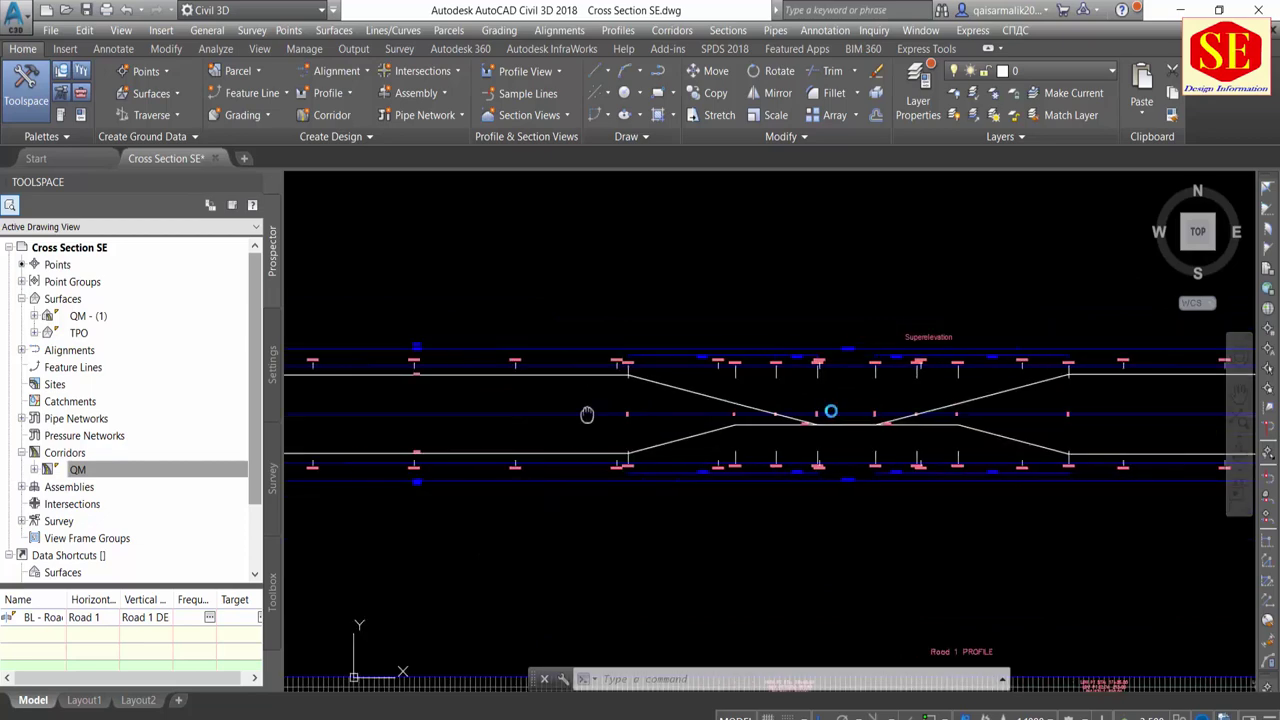
scroll(535, 415, "down", 1)
scroll(529, 432, "down", 1)
scroll(529, 432, "up", 4)
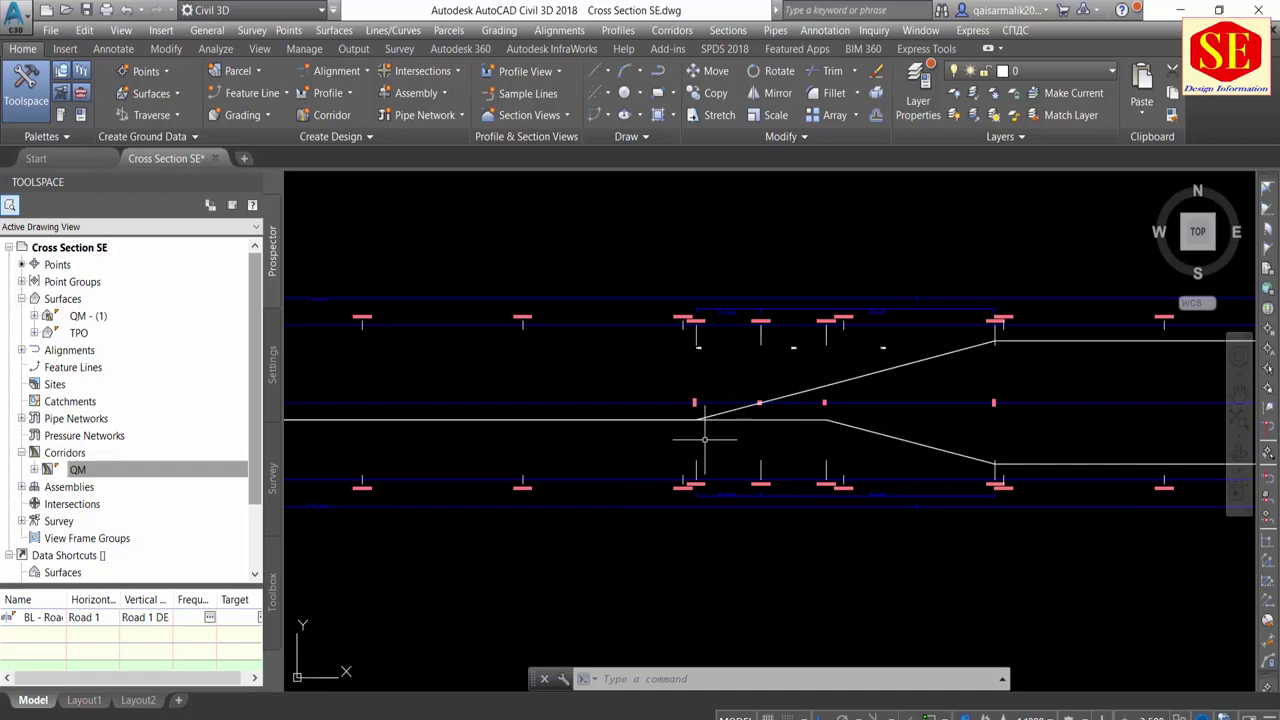
scroll(728, 334, "down", 4)
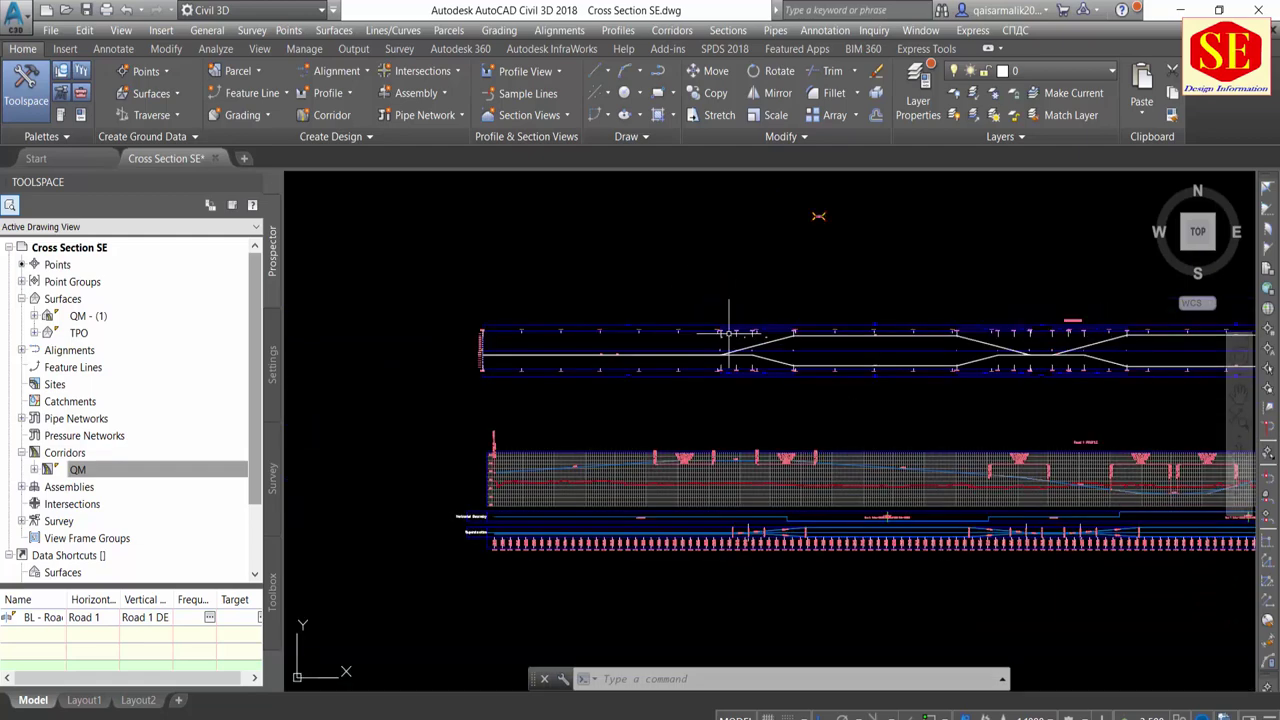
scroll(728, 334, "down", 2)
scroll(437, 345, "up", 4)
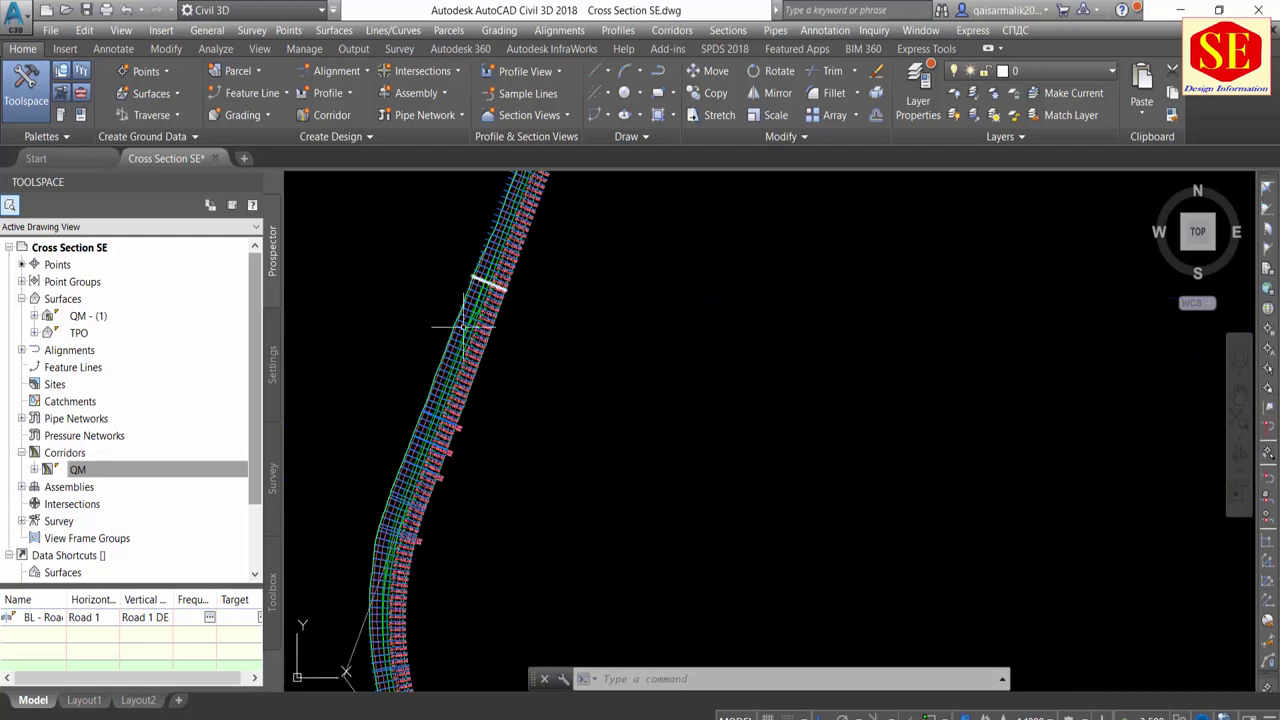
scroll(447, 430, "up", 2)
scroll(615, 330, "up", 2)
scroll(637, 305, "up", 3)
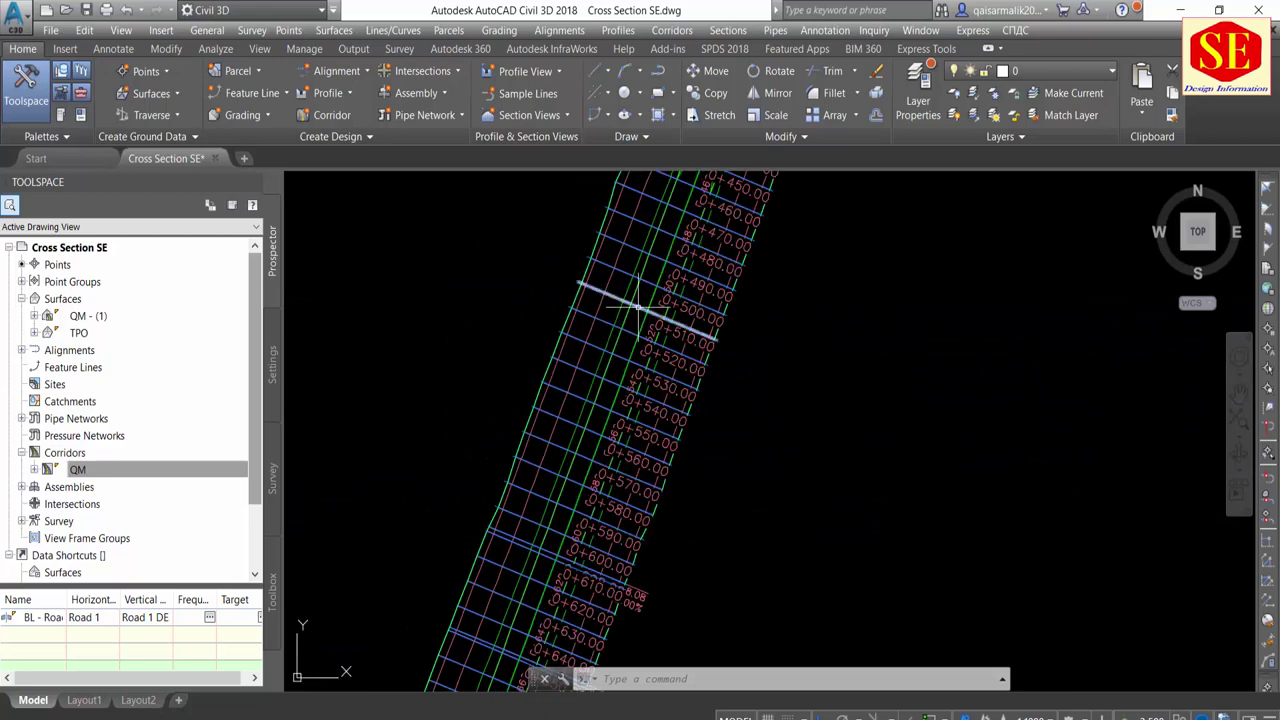
scroll(600, 409, "down", 3)
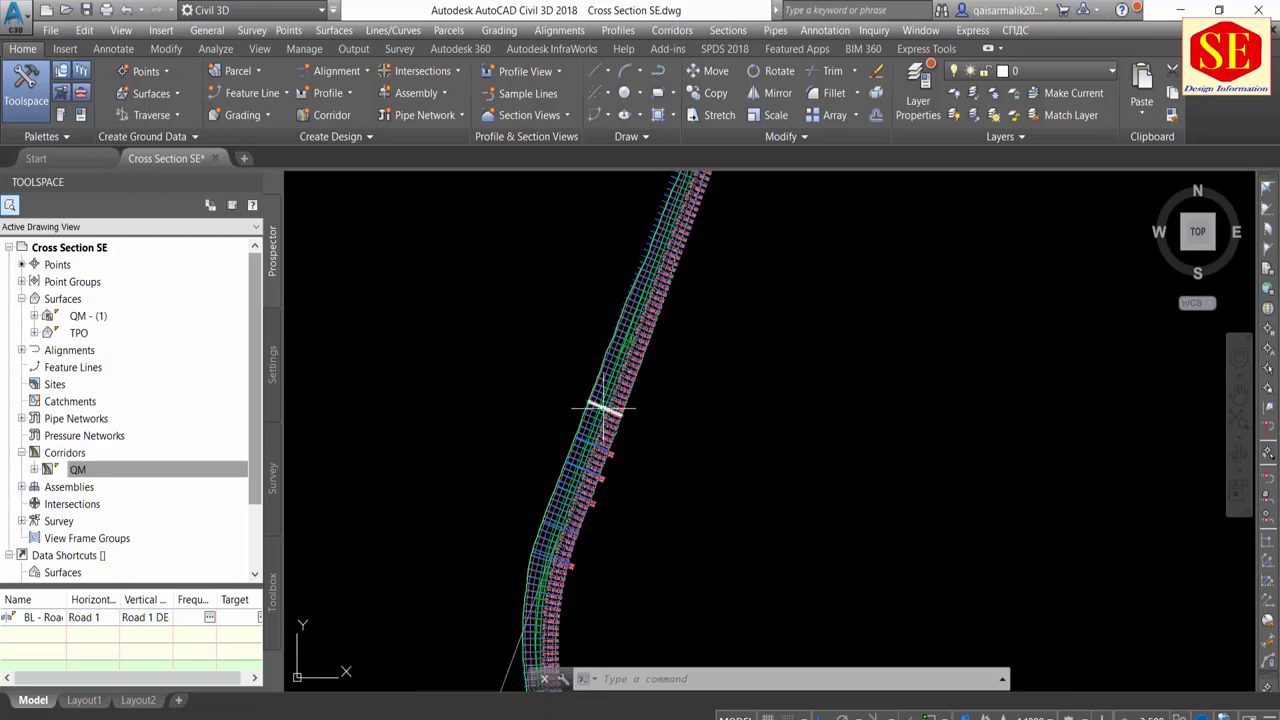
scroll(601, 409, "down", 2)
scroll(600, 414, "down", 1)
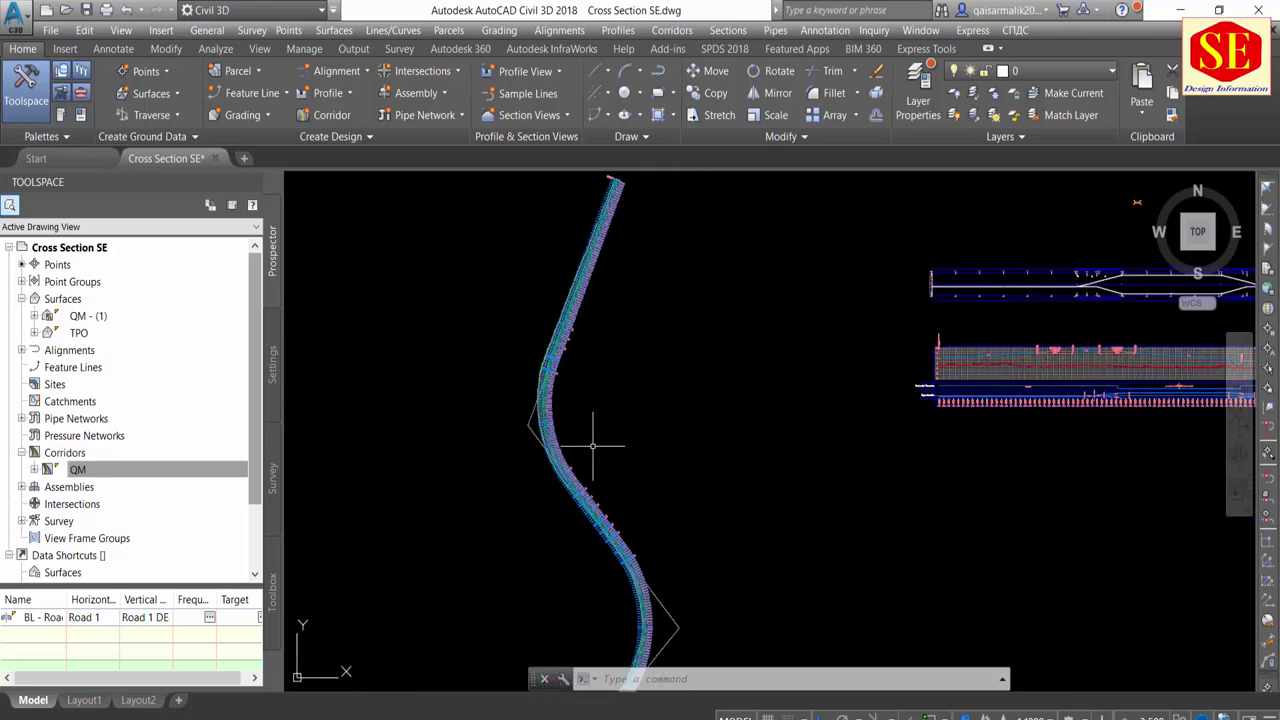
Center the road's profile views and zoom in to check their stations
middle_click_drag(1103, 397, 691, 432)
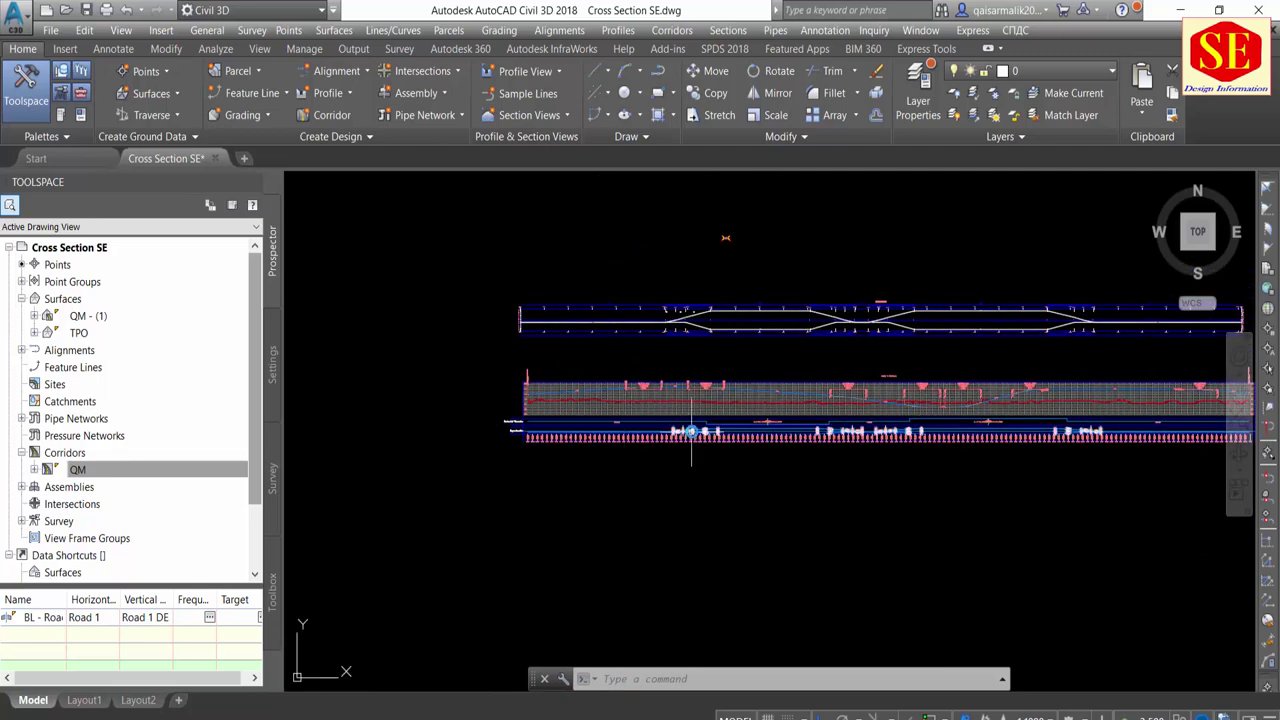
scroll(691, 432, "up", 2)
scroll(645, 430, "up", 2)
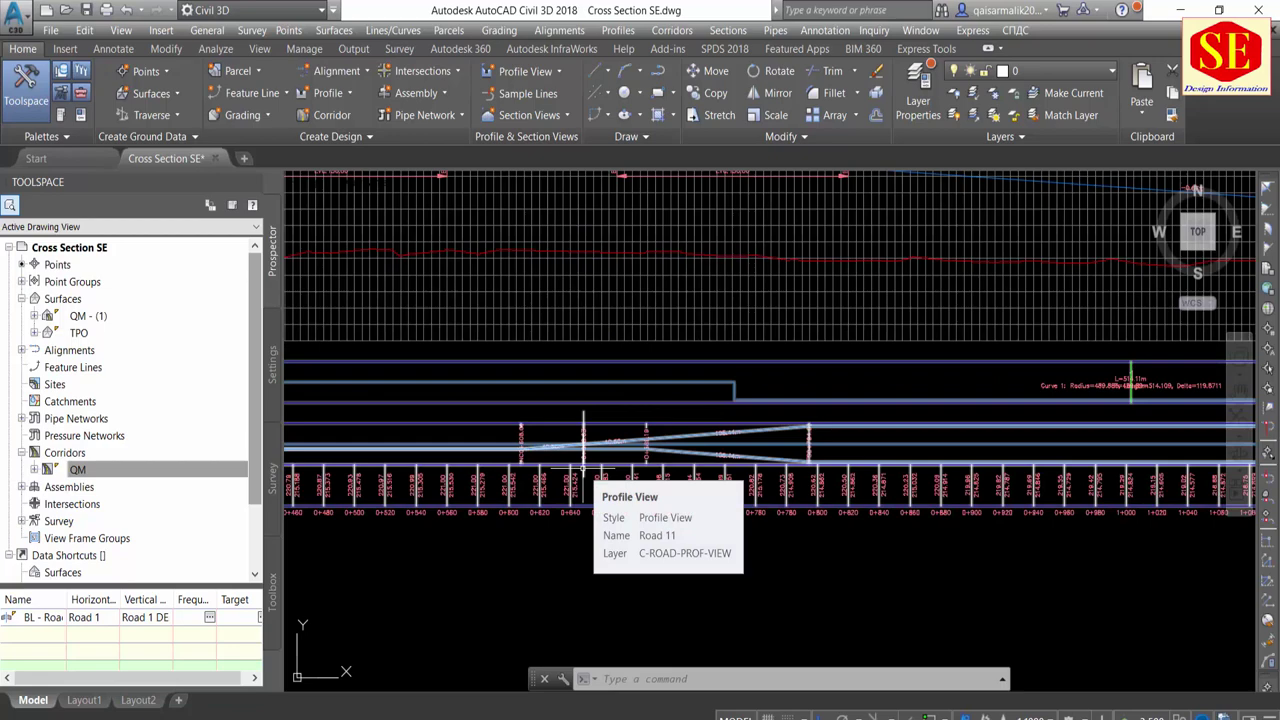
scroll(583, 466, "down", 3)
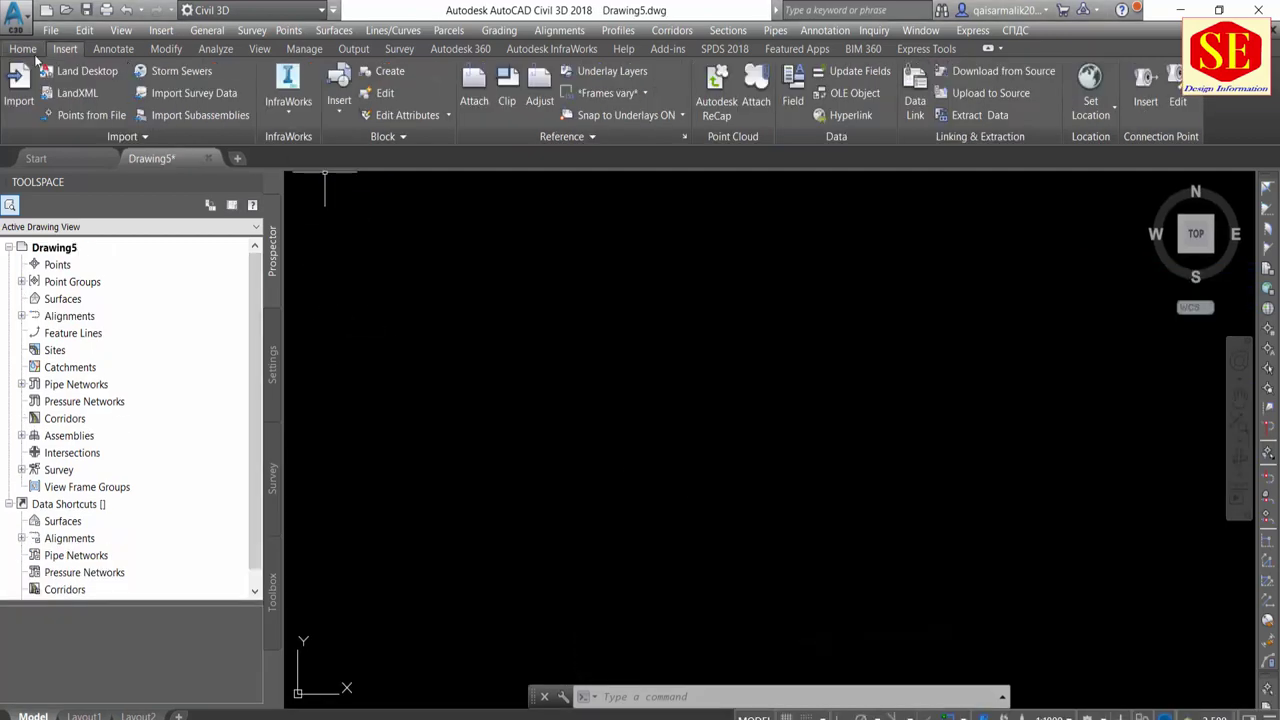
Import points from PNEZD Survey Data(1).txt using the PENZD (comma delimited) format
left_click(92, 116)
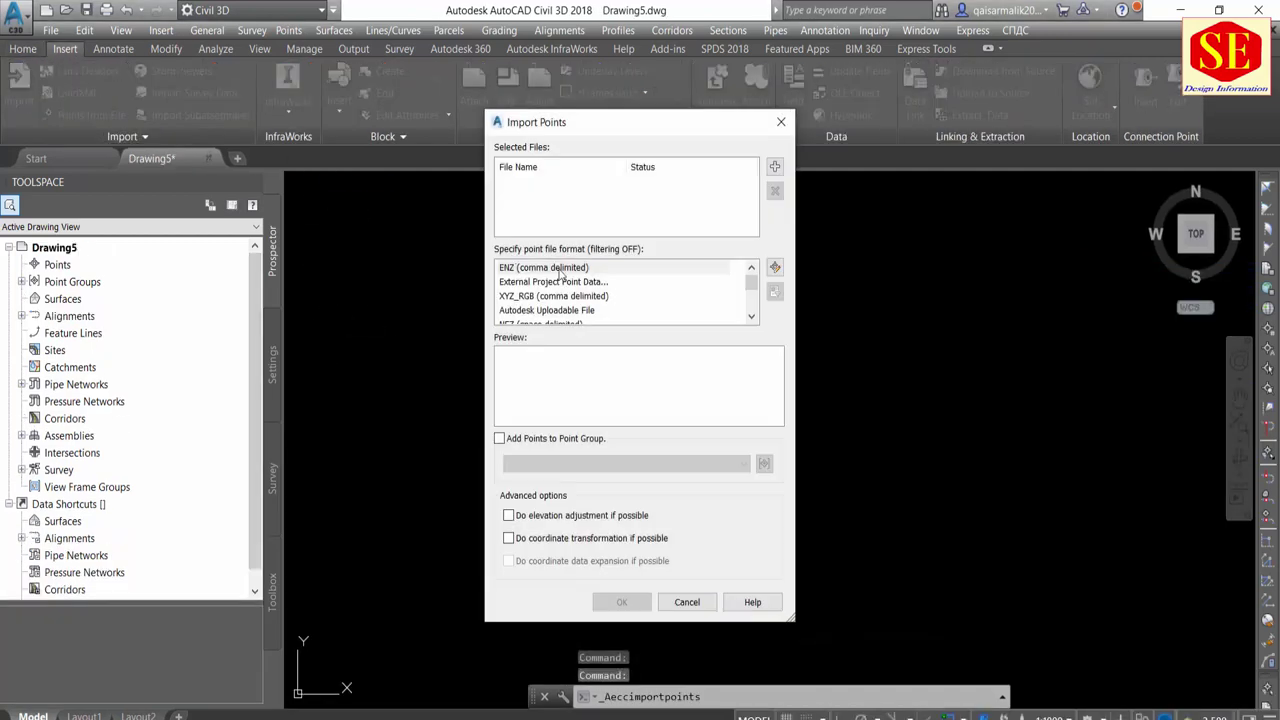
left_click(774, 169)
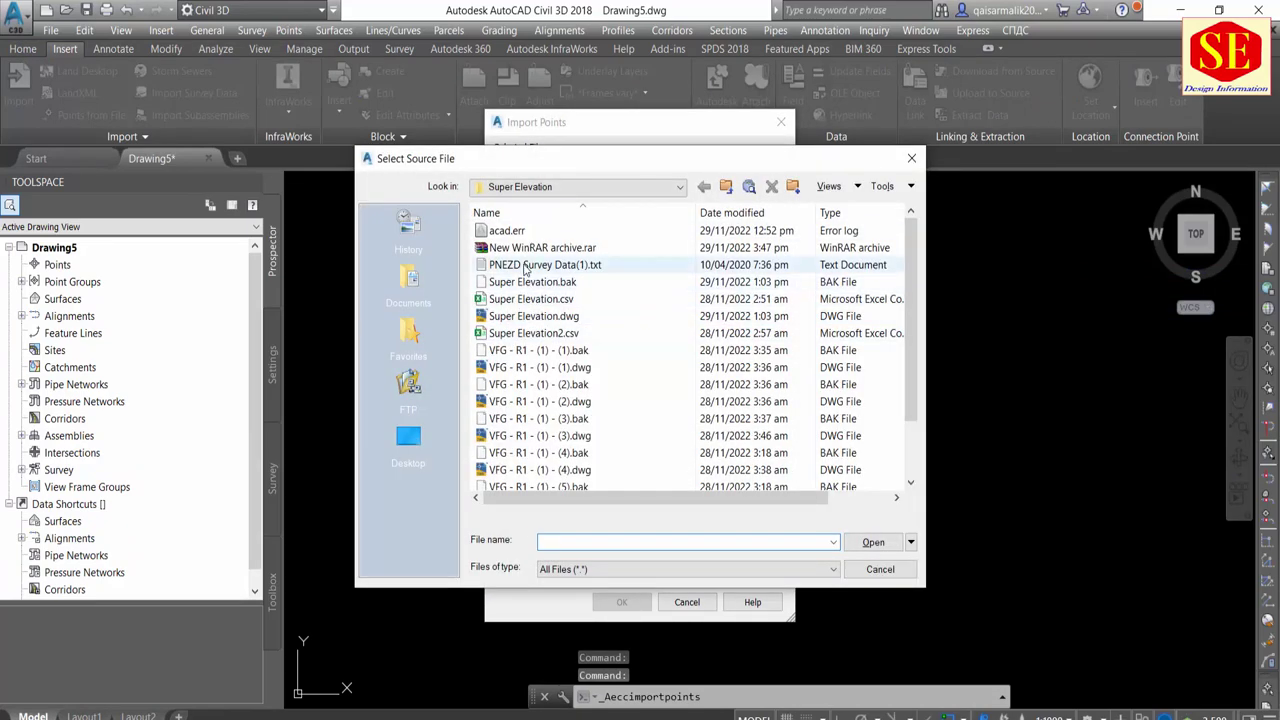
double_click(523, 268)
left_click(549, 297)
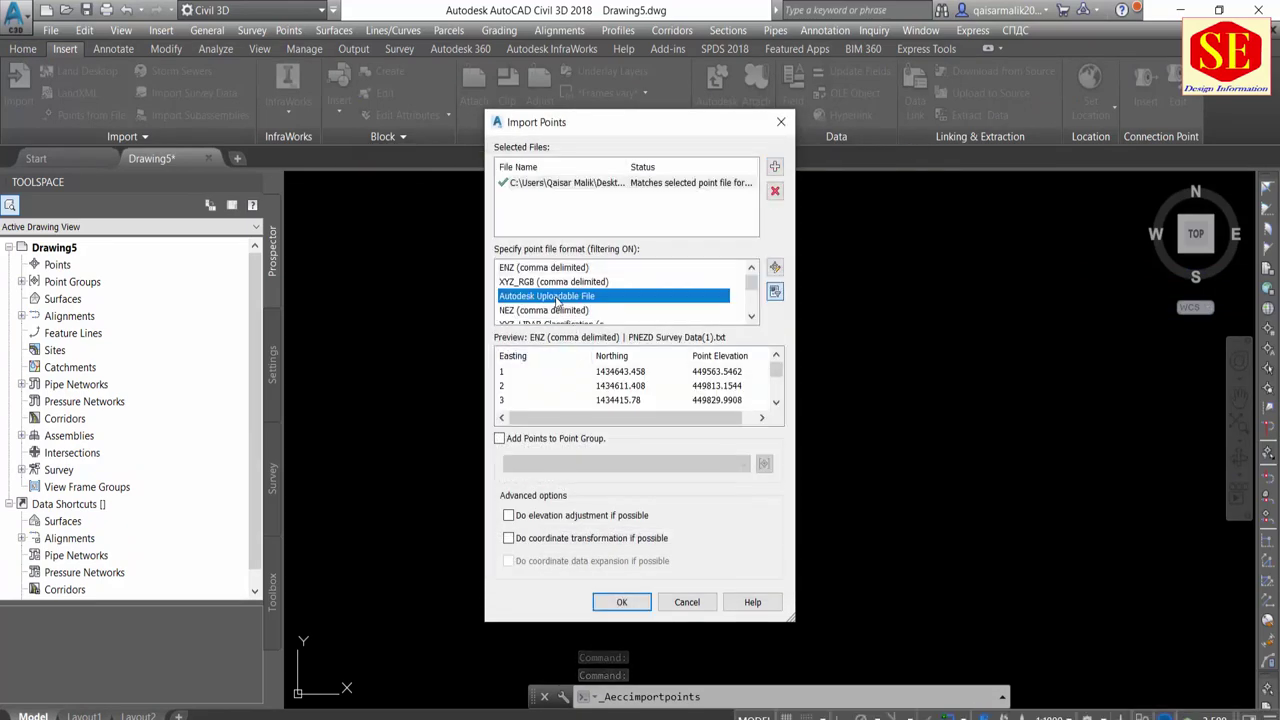
left_click(546, 310)
scroll(546, 310, "down", 1)
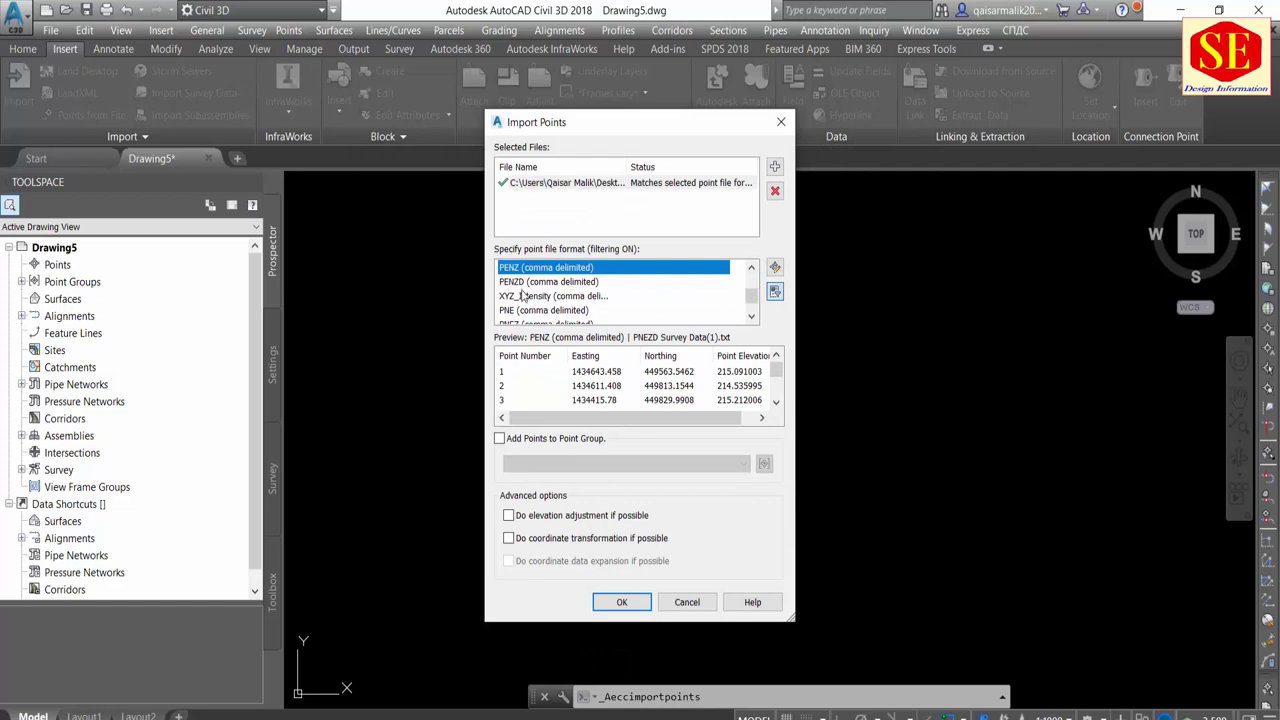
left_click(527, 282)
left_click(621, 601)
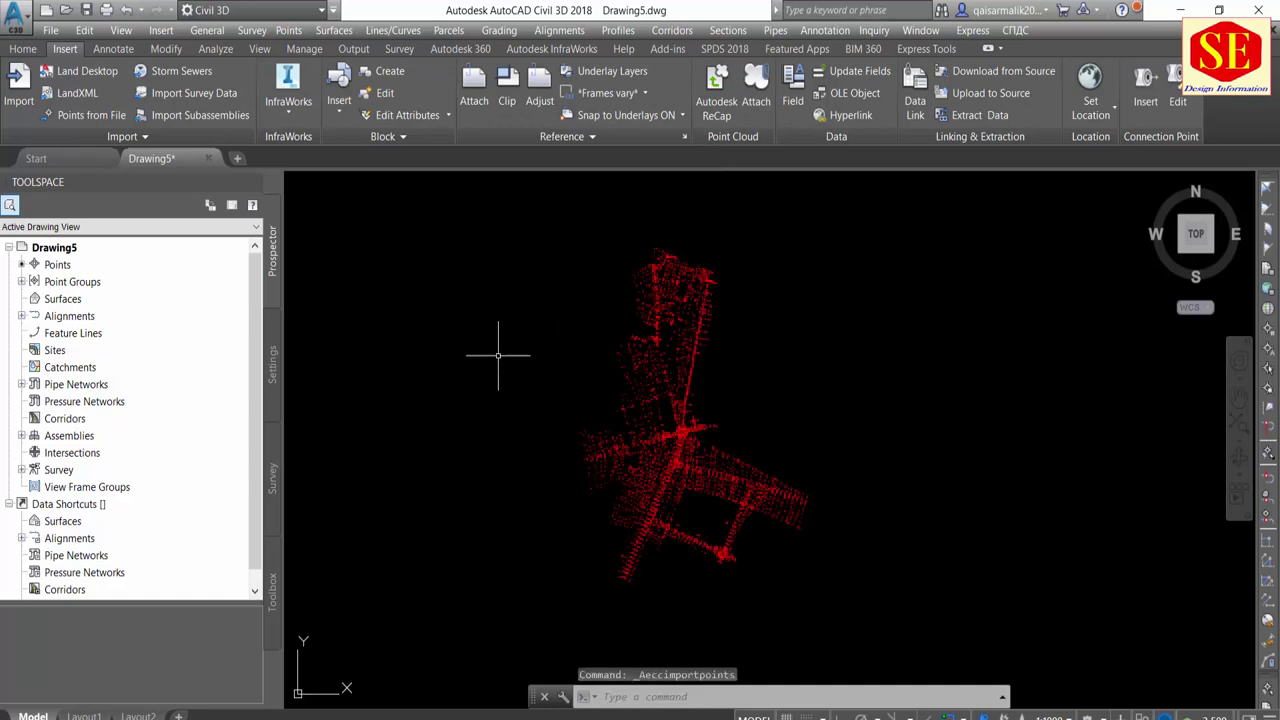
Create a new TIN surface named TPO
left_click(57, 304)
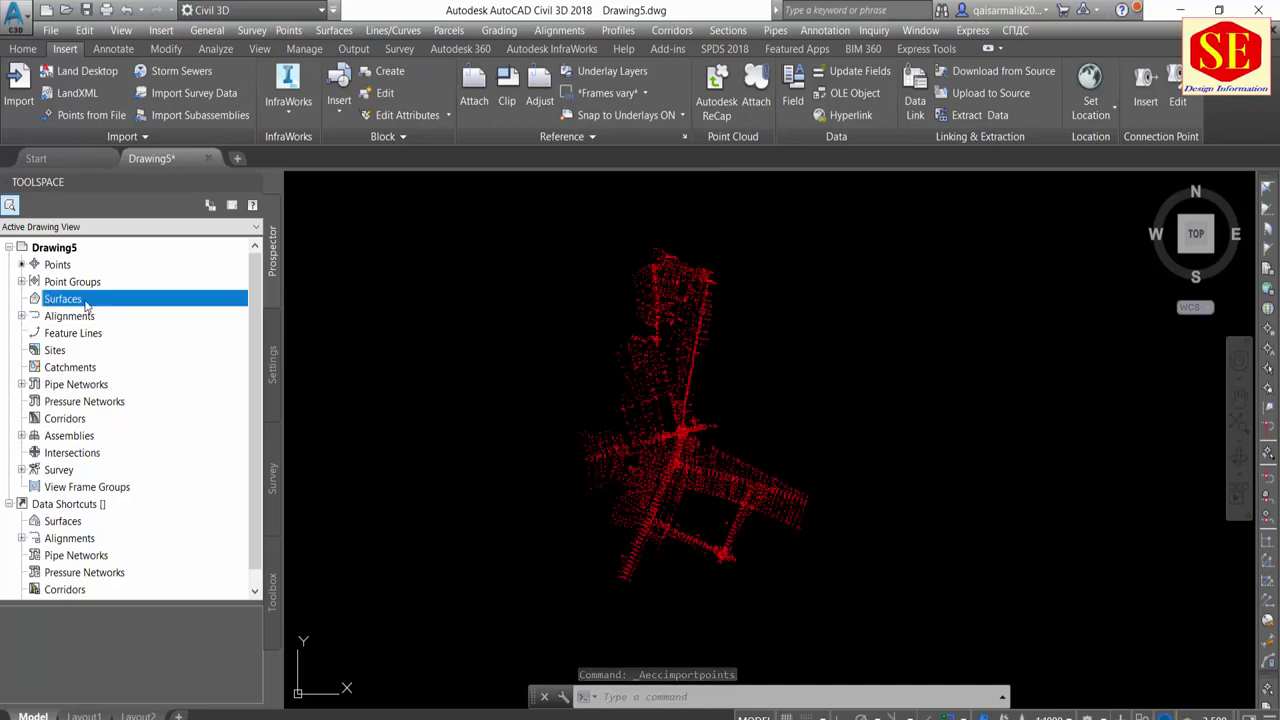
right_click(57, 305)
left_click(110, 309)
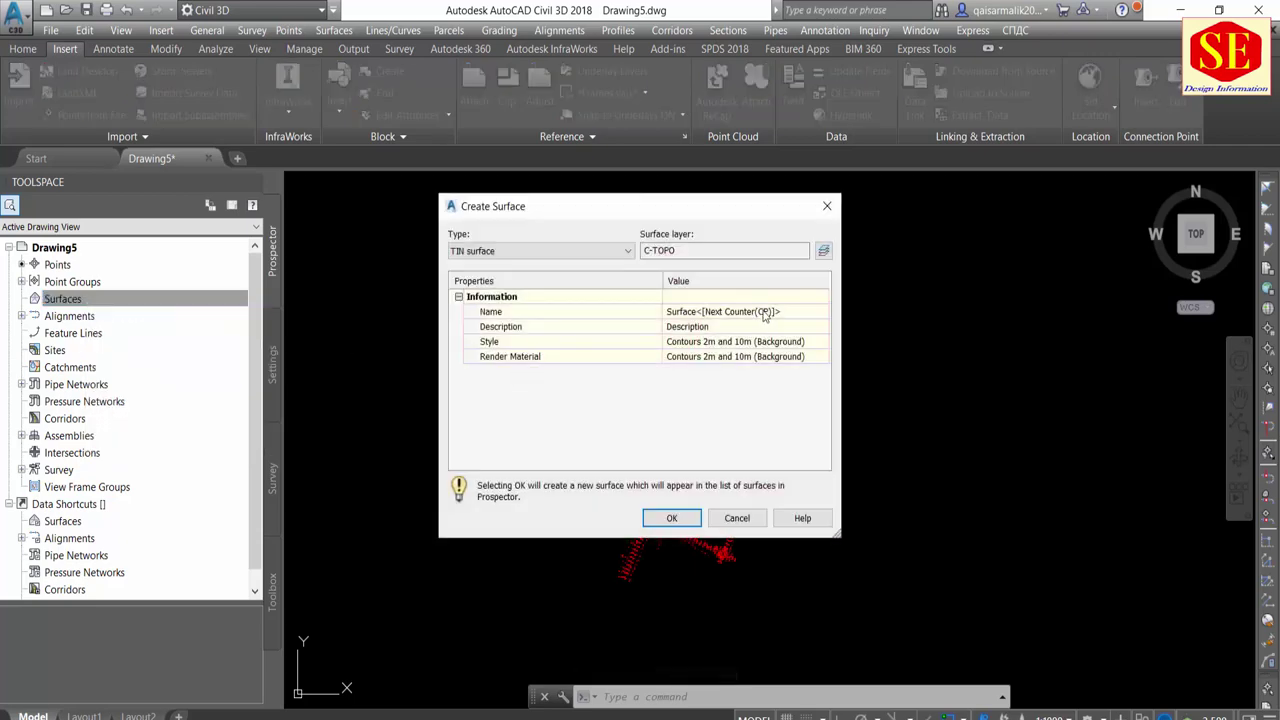
left_click(765, 312)
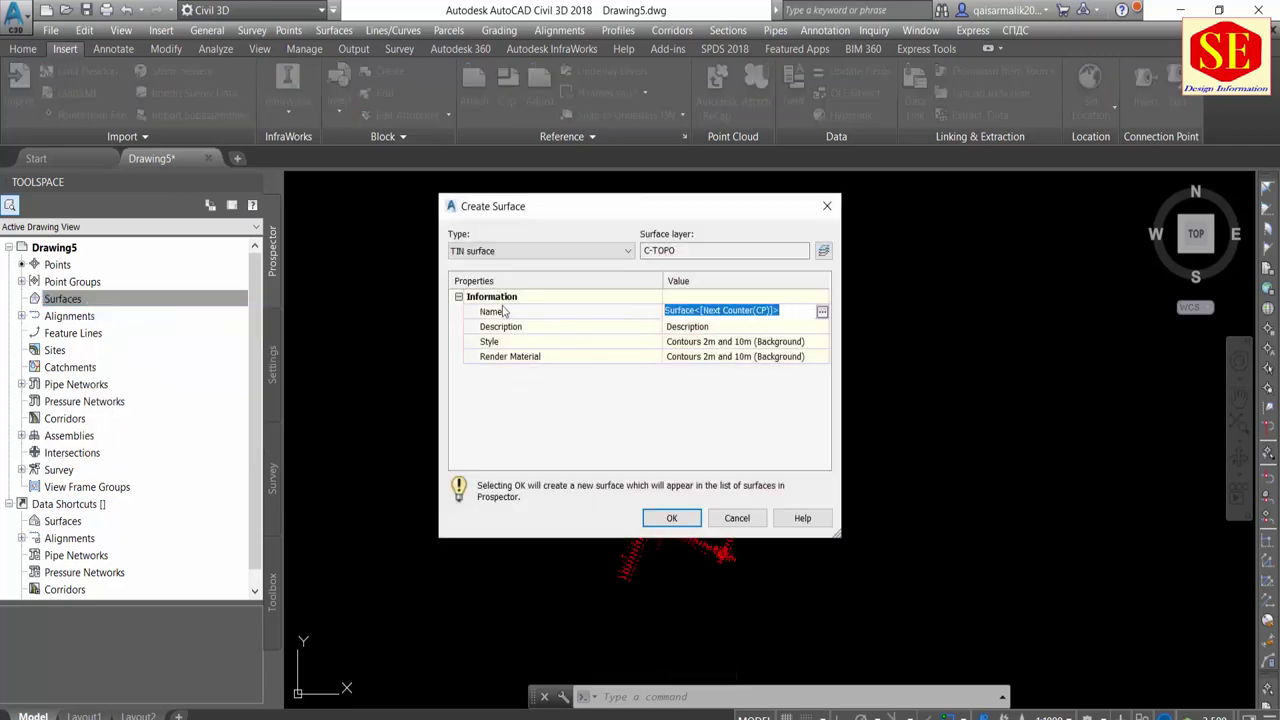
type("TP")
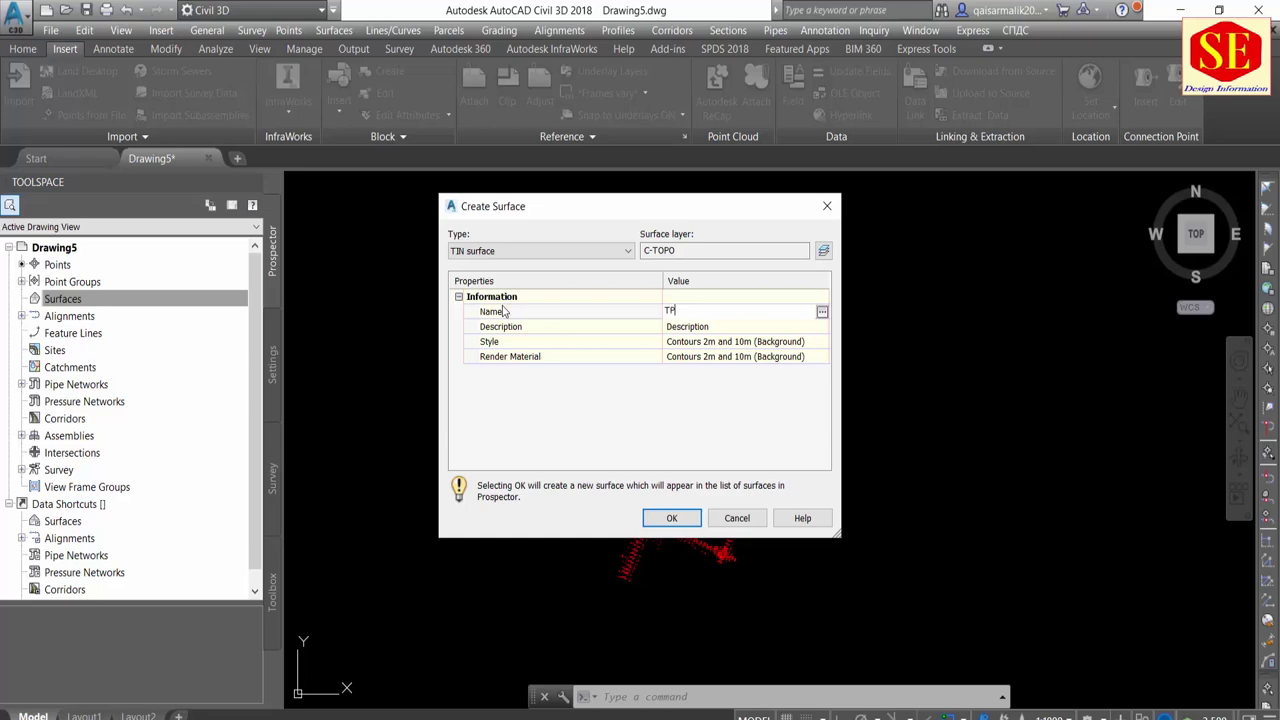
type("O")
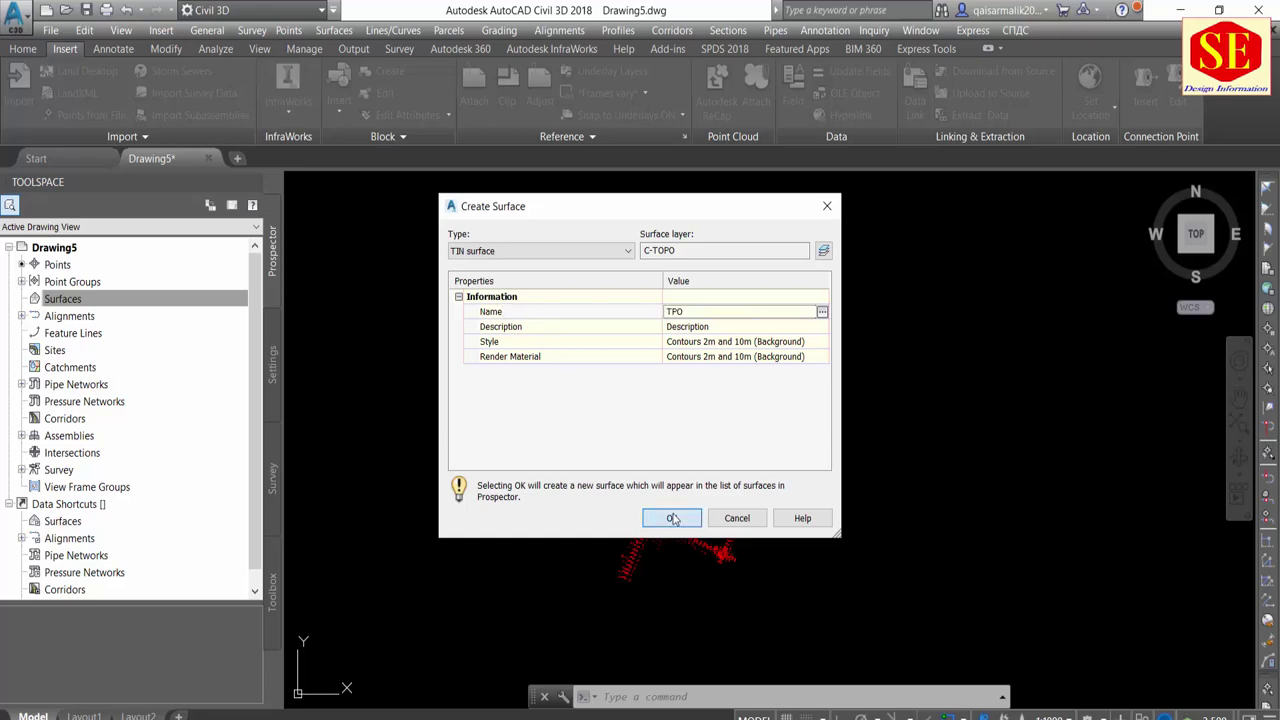
left_click(672, 520)
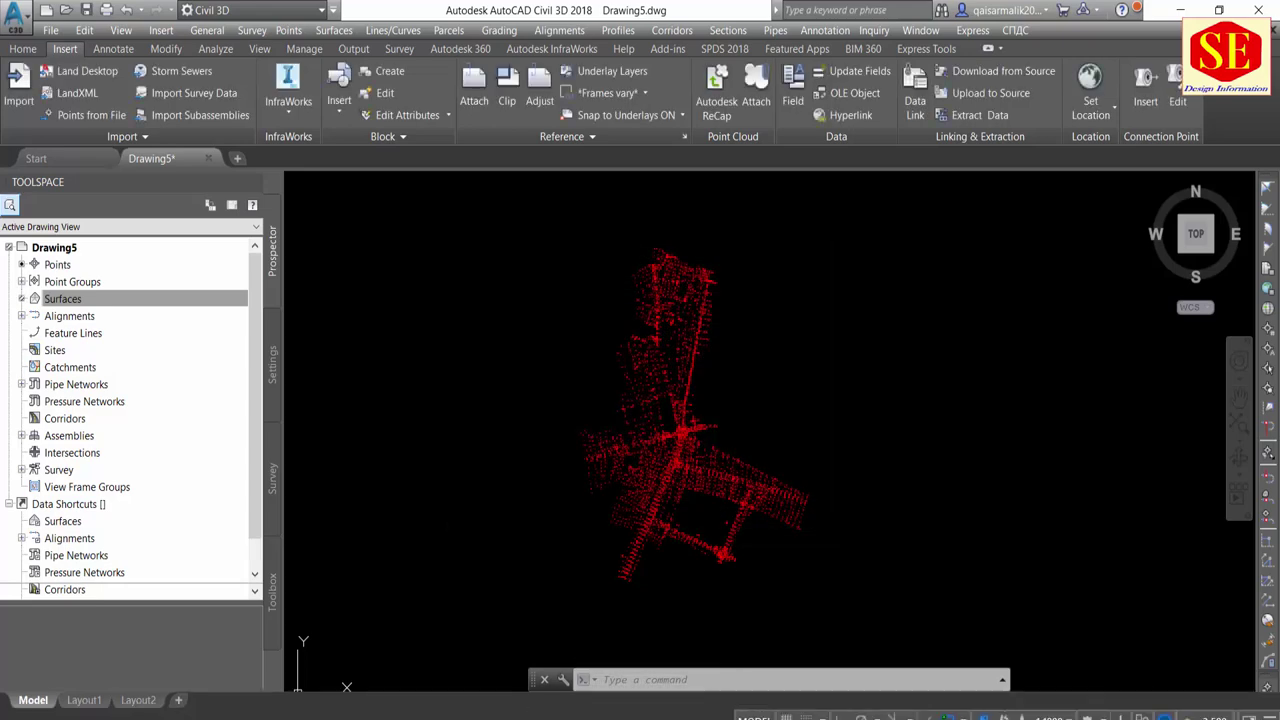
Add the _All Points point group to the TPO surface definition to build it
left_click(22, 299)
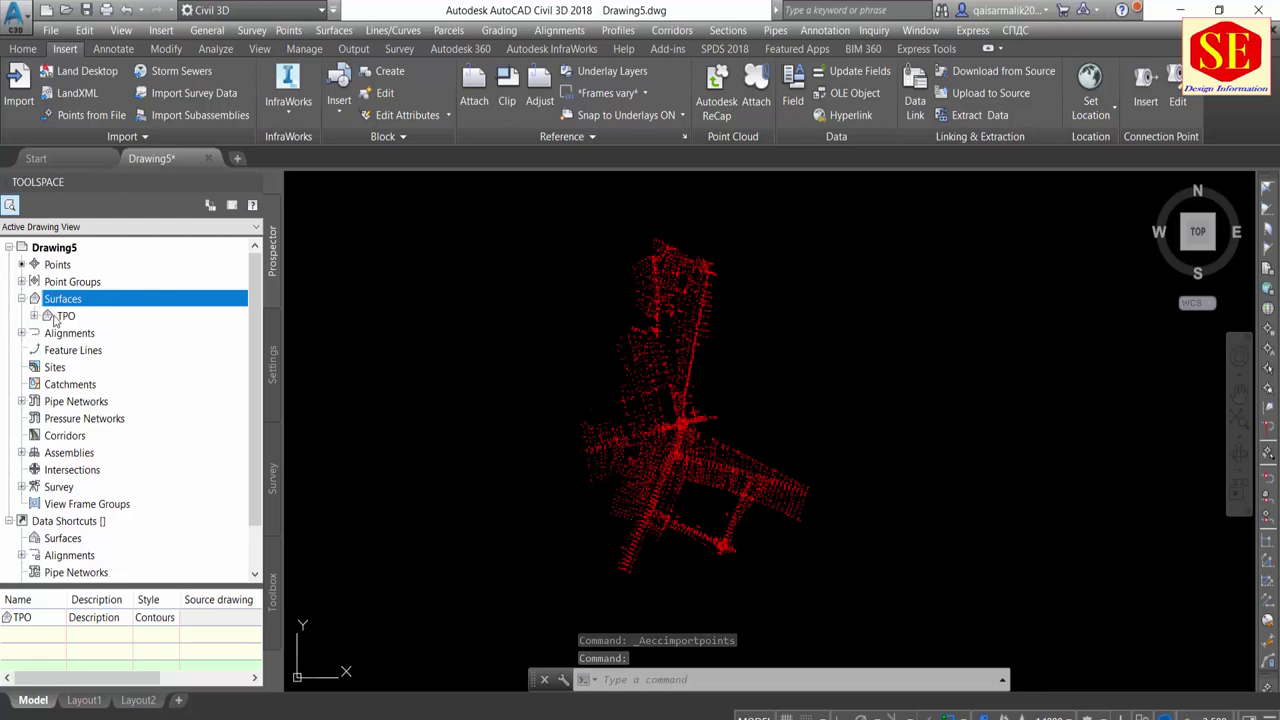
left_click(34, 316)
left_click(47, 367)
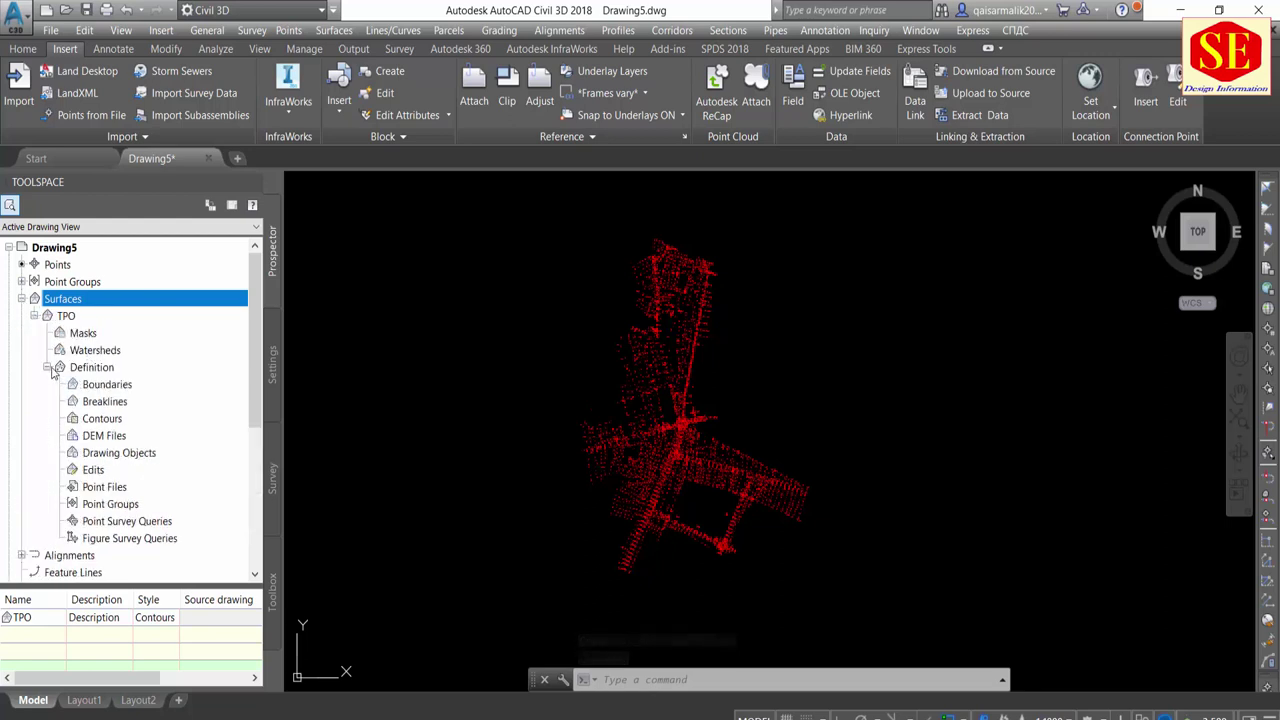
scroll(122, 514, "down", 1)
left_click(114, 455)
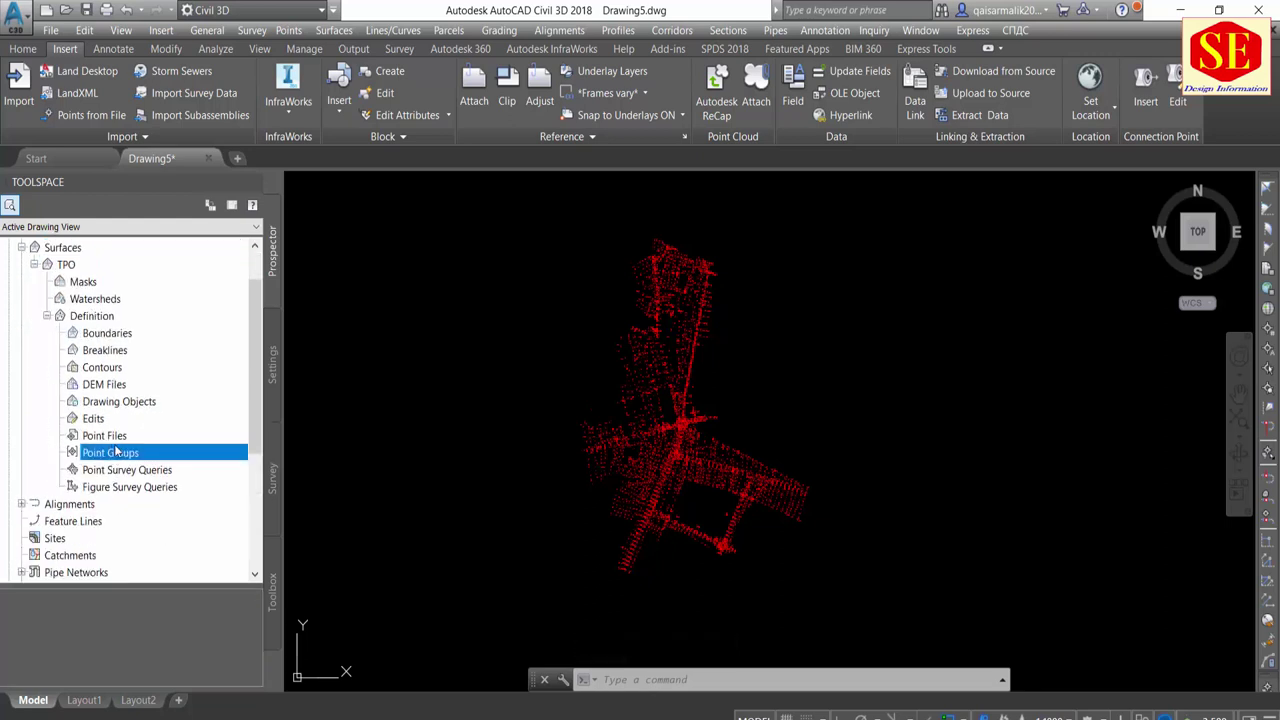
right_click(118, 457)
left_click(140, 464)
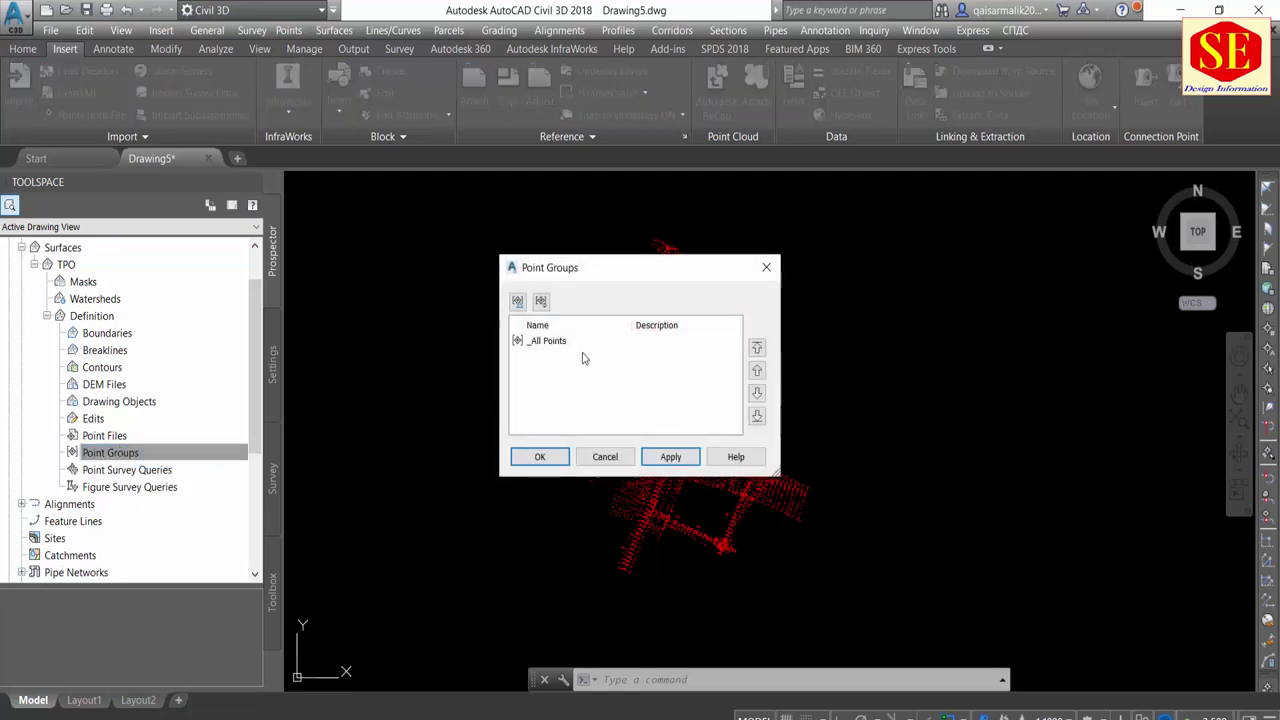
left_click(670, 457)
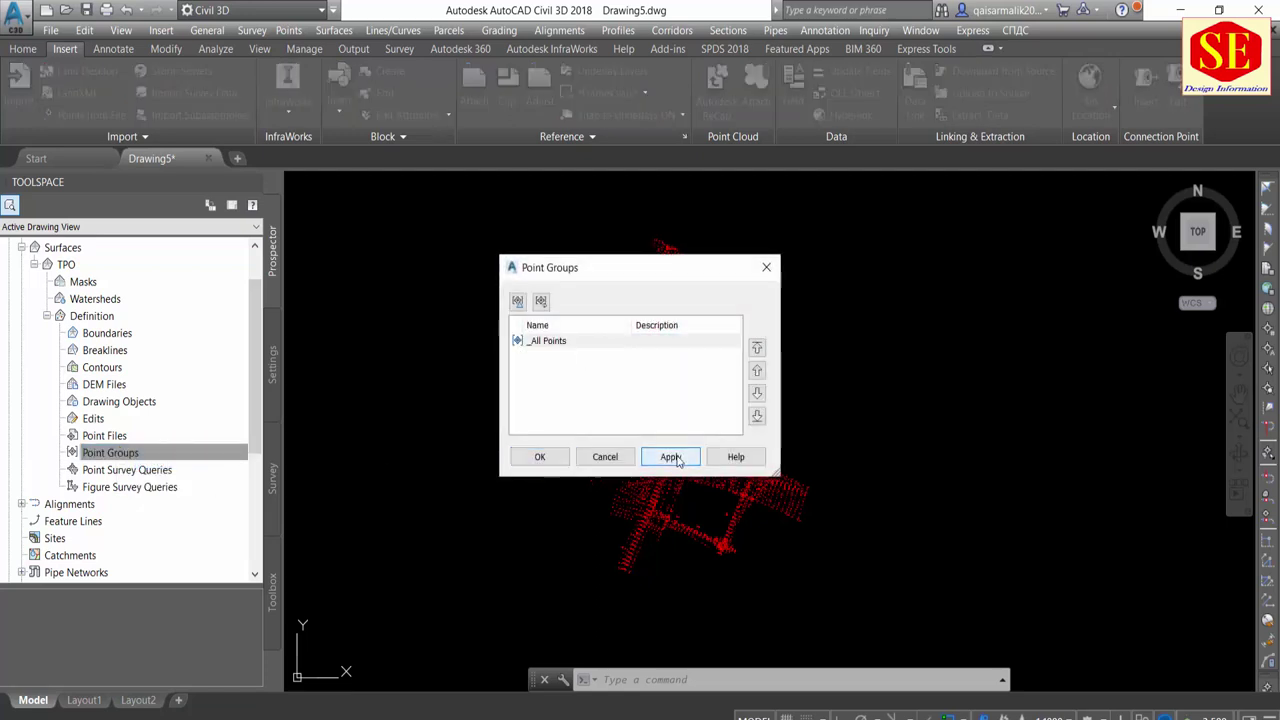
left_click(540, 457)
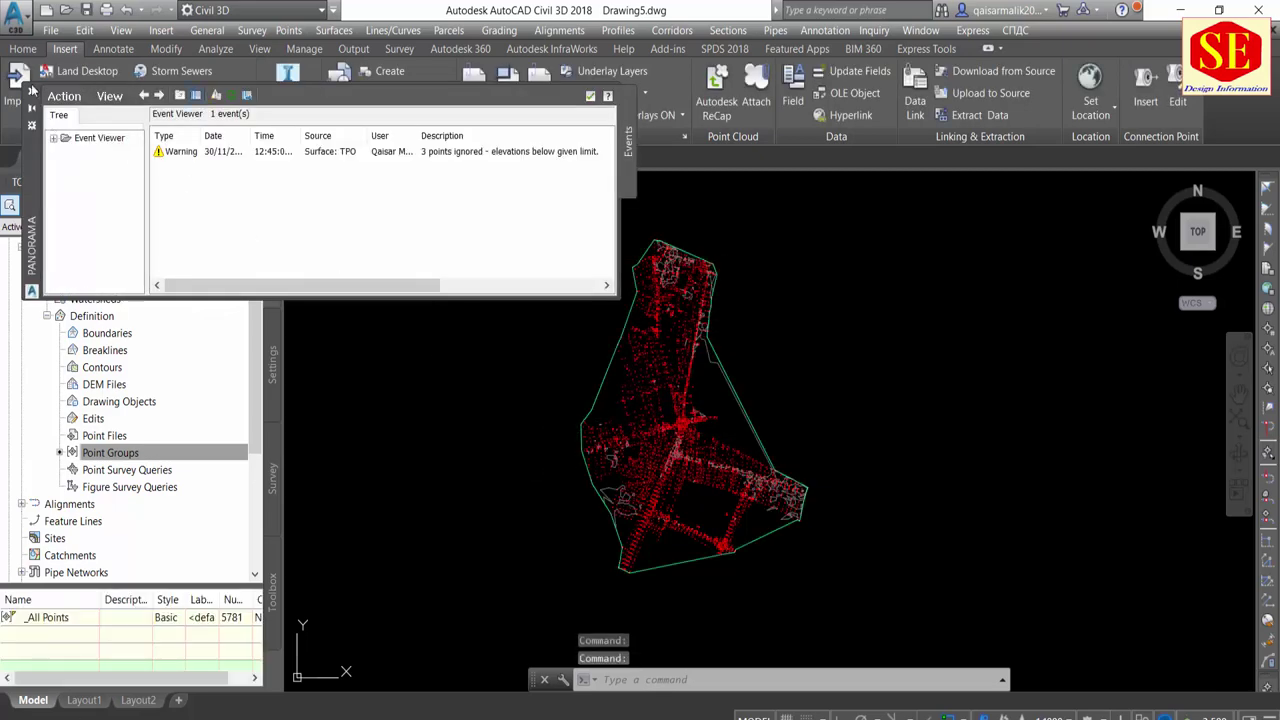
left_click(31, 92)
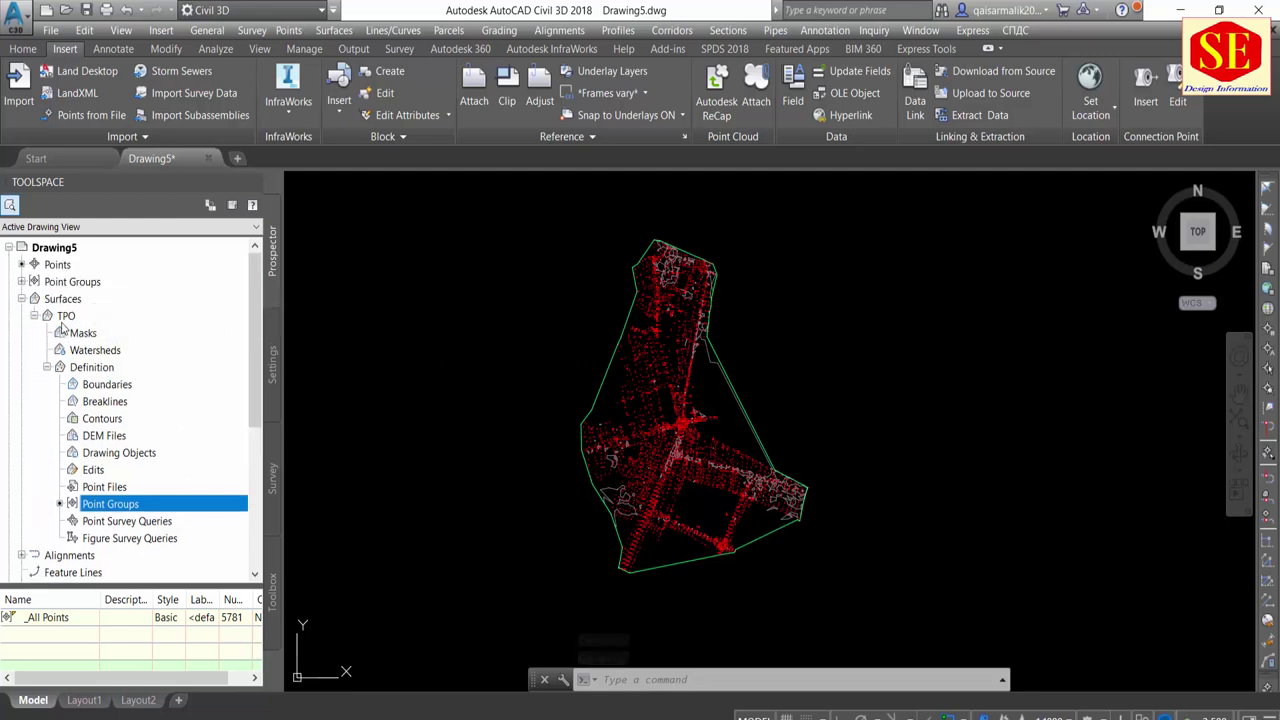
right_click(68, 316)
Set the TPO surface style contour intervals to 0.25 m minor and 1.25 m major
left_click(130, 341)
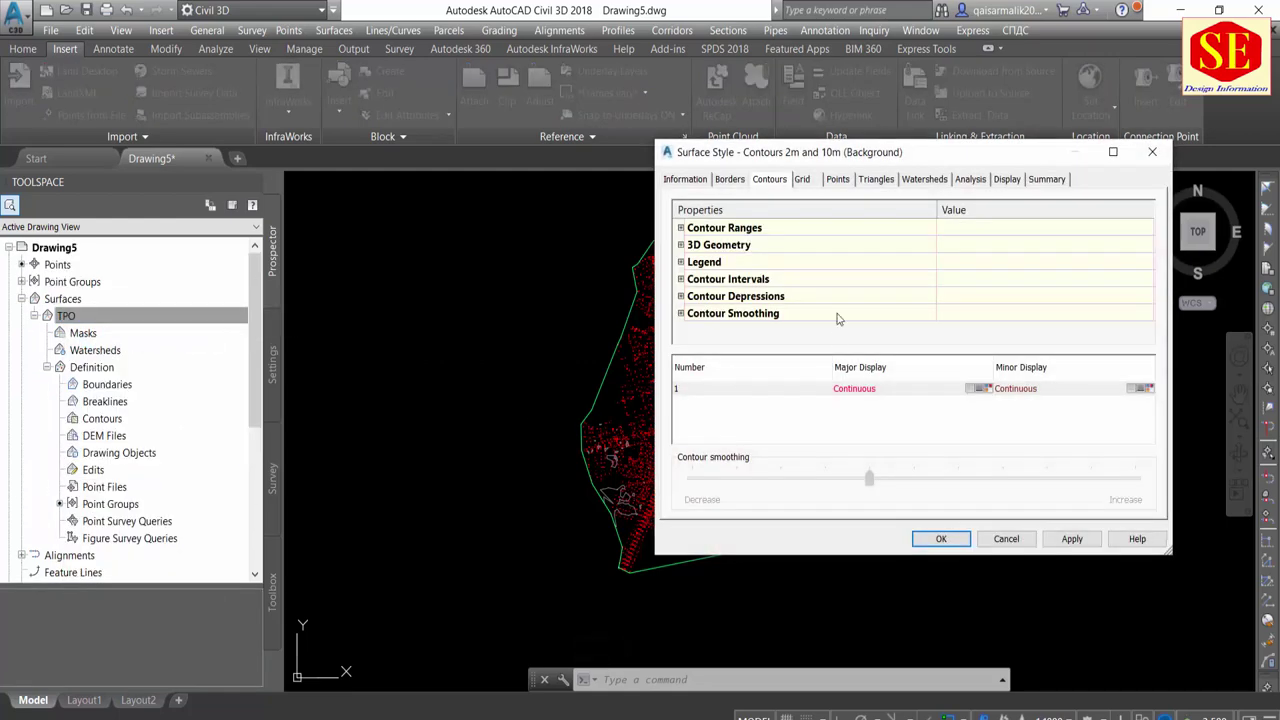
left_click(682, 280)
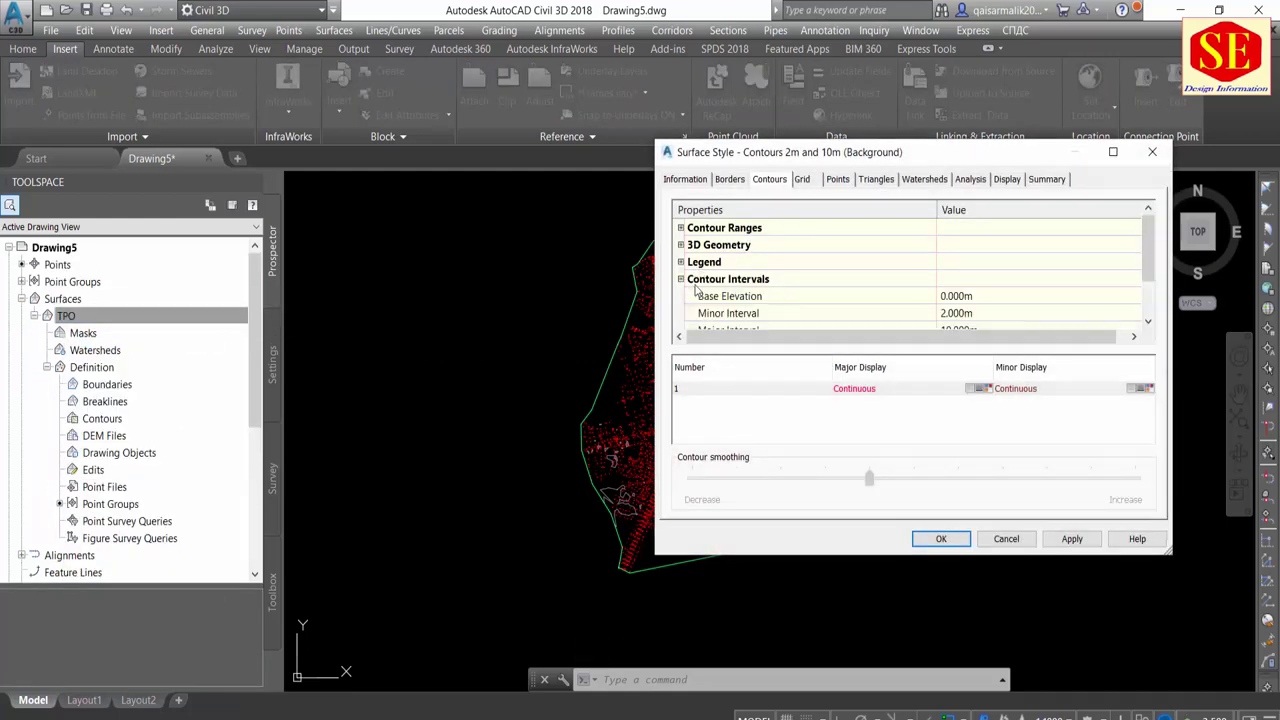
left_click(970, 313)
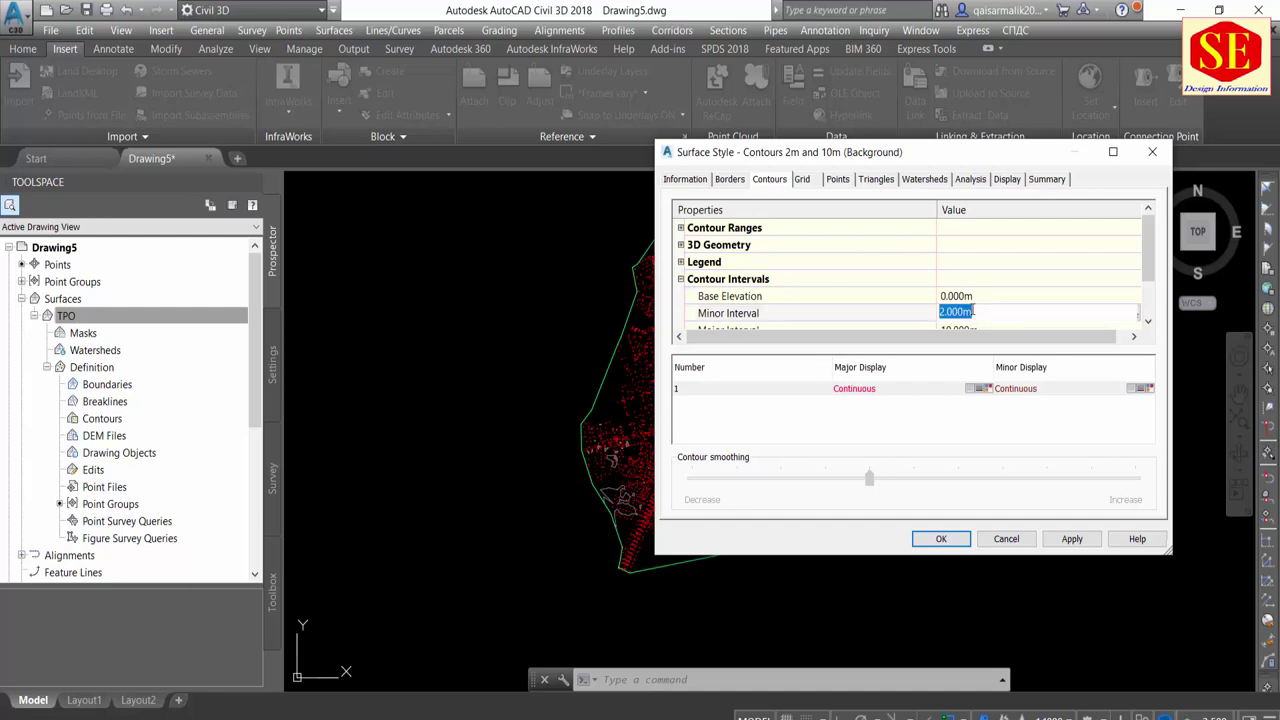
type(".25")
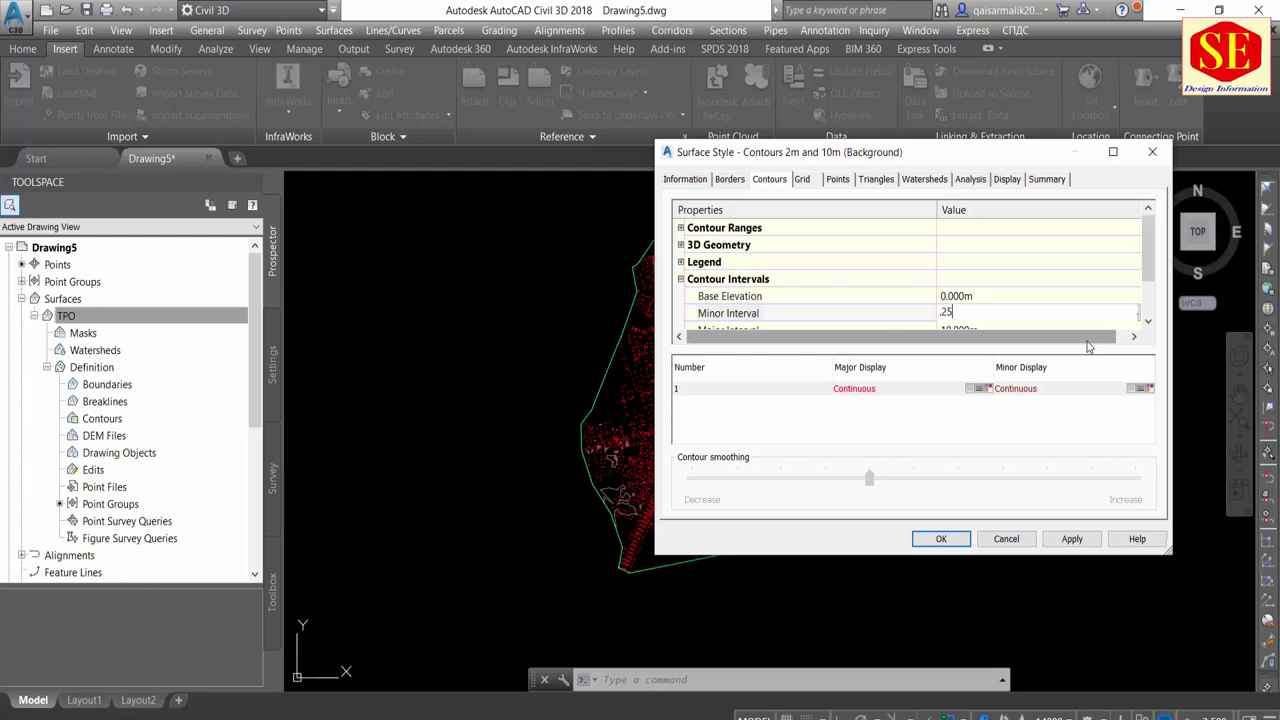
scroll(1085, 296, "down", 1)
left_click(1038, 280)
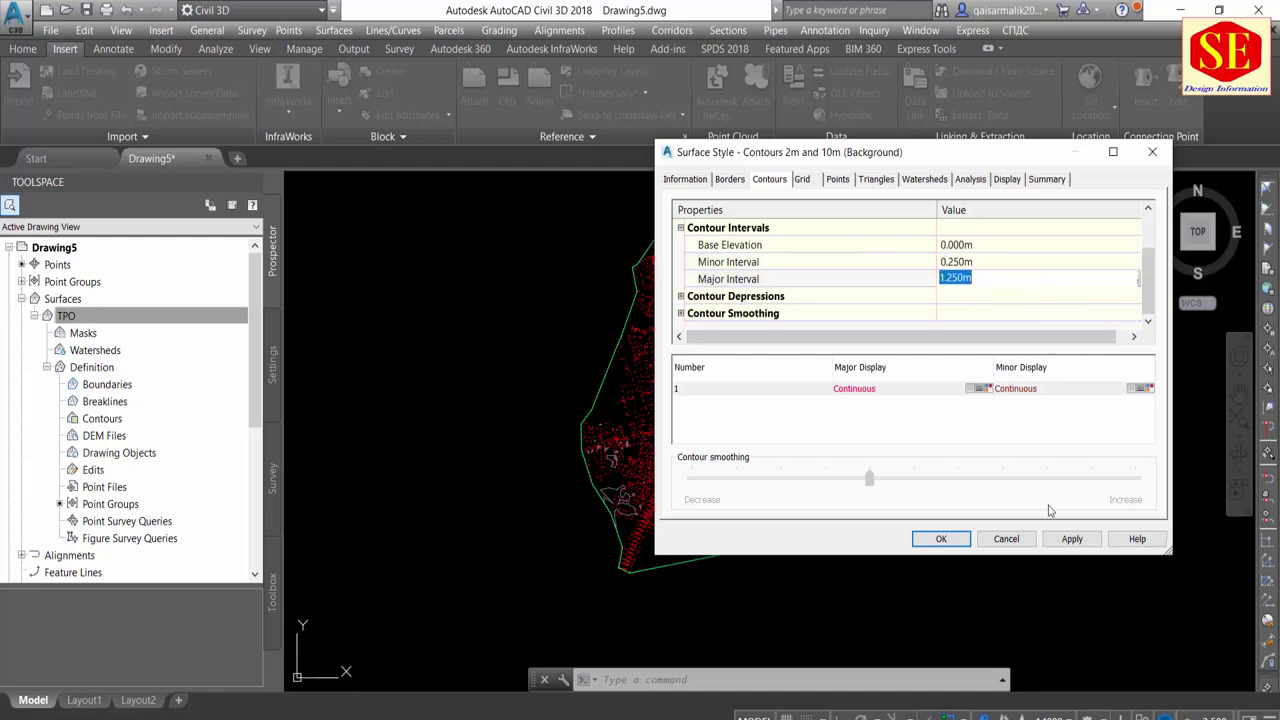
left_click(1072, 539)
left_click(938, 538)
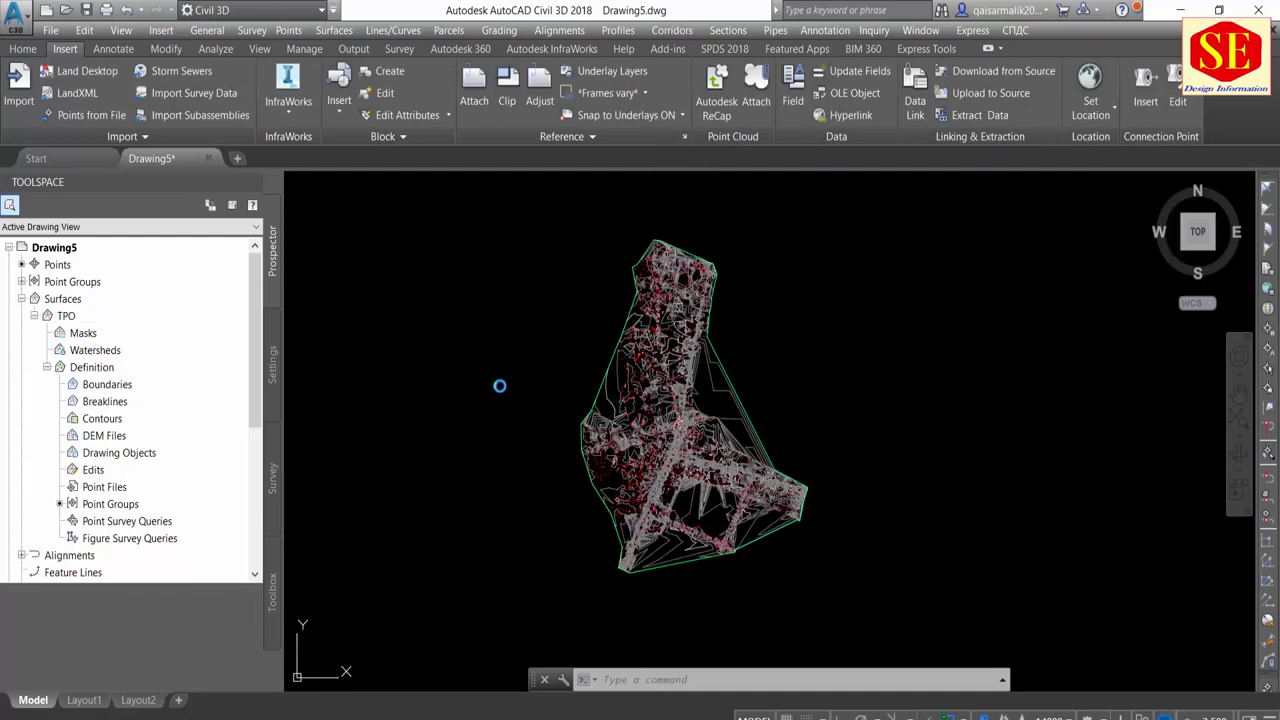
Draw a polyline along the road route from the surface's north end to its south end
scroll(640, 370, "up", 3)
scroll(670, 350, "down", 2)
scroll(688, 338, "down", 1)
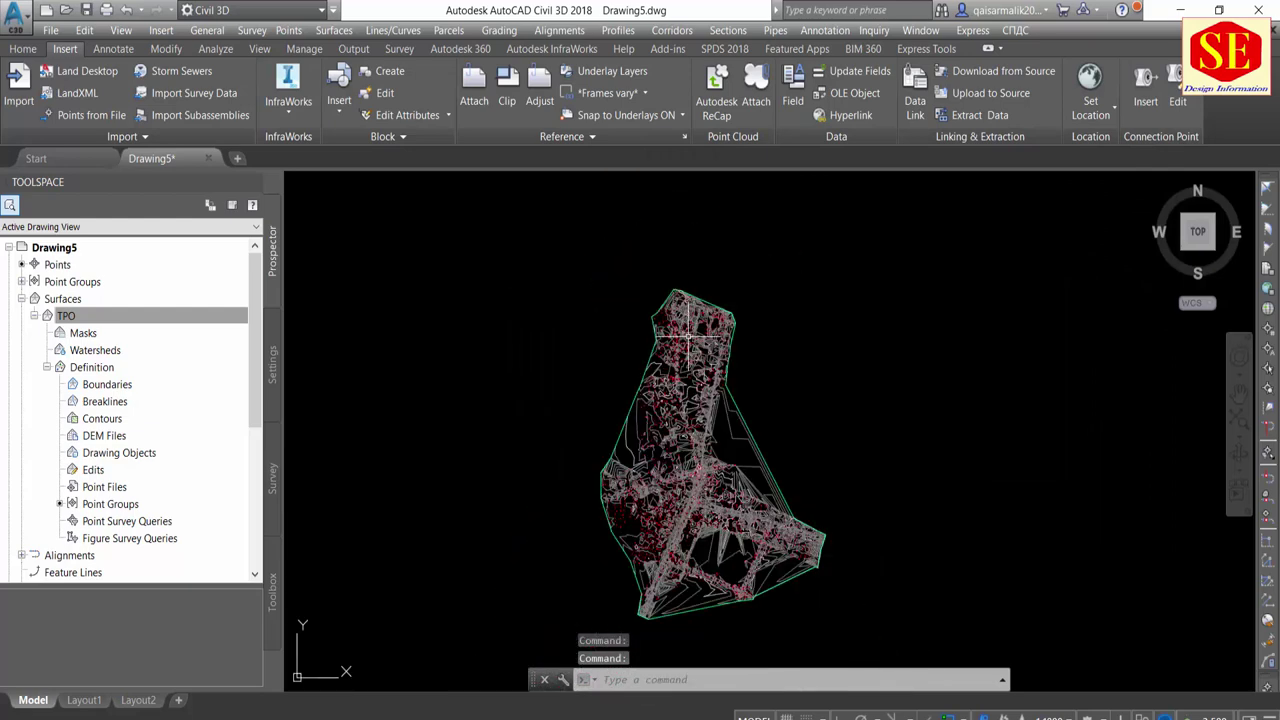
scroll(688, 338, "up", 3)
type("PL")
key("Return")
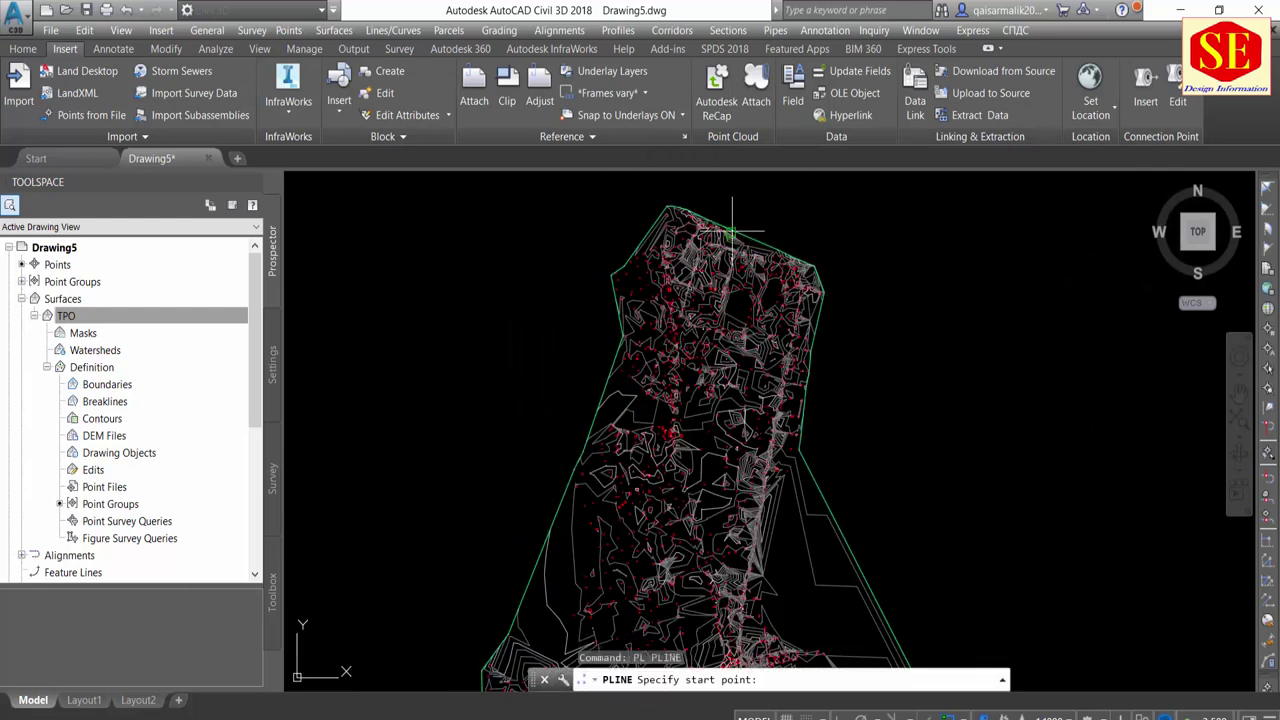
left_click(731, 231)
scroll(594, 360, "up", 2)
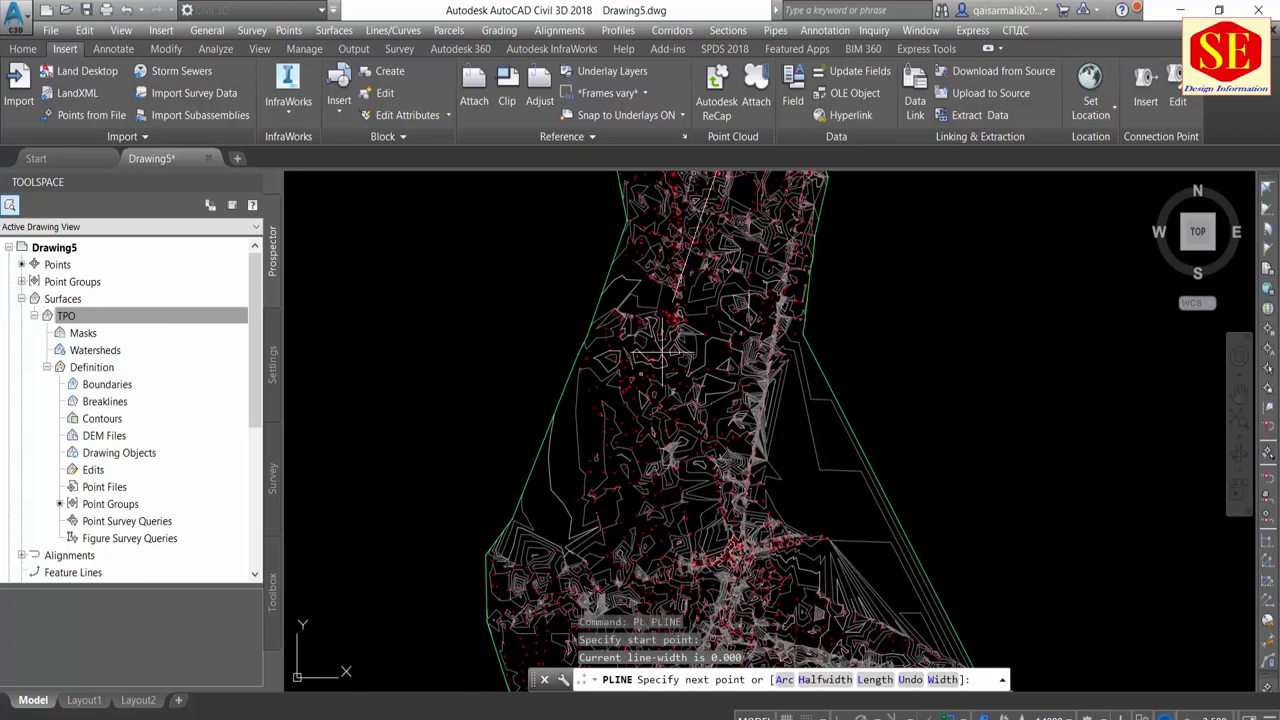
left_click(627, 408)
scroll(693, 408, "down", 3)
scroll(693, 408, "up", 2)
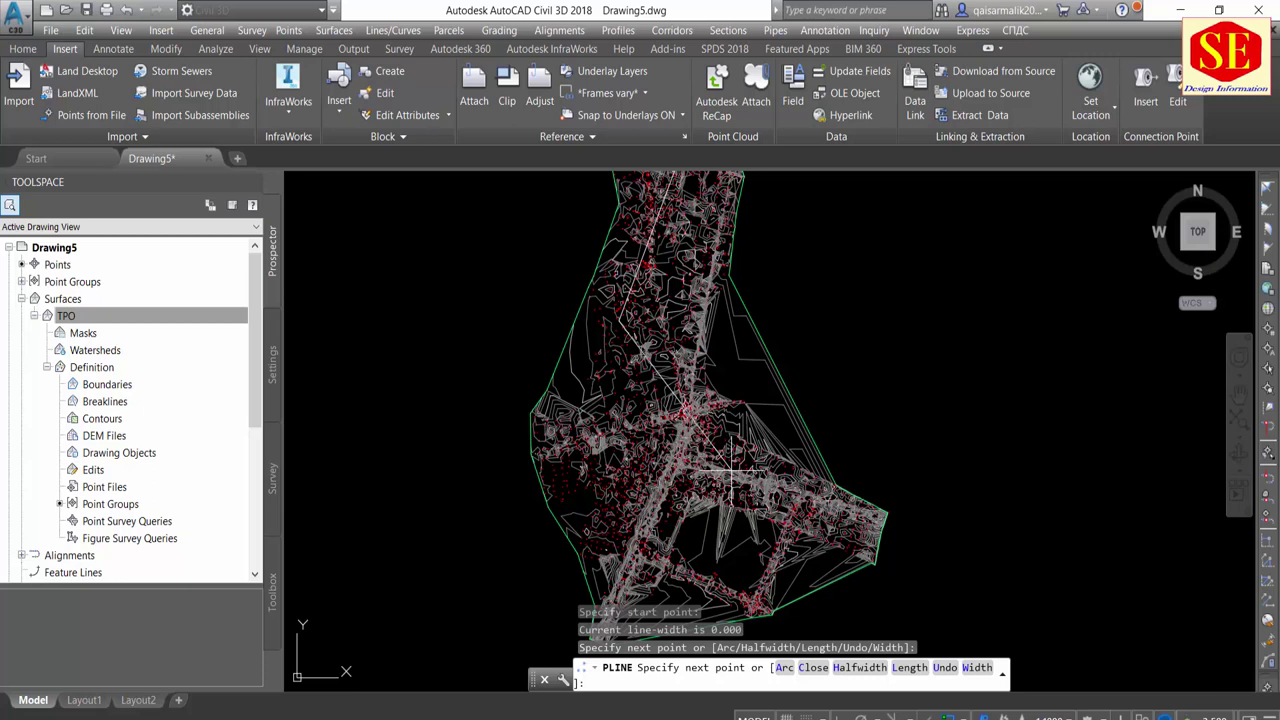
left_click(733, 480)
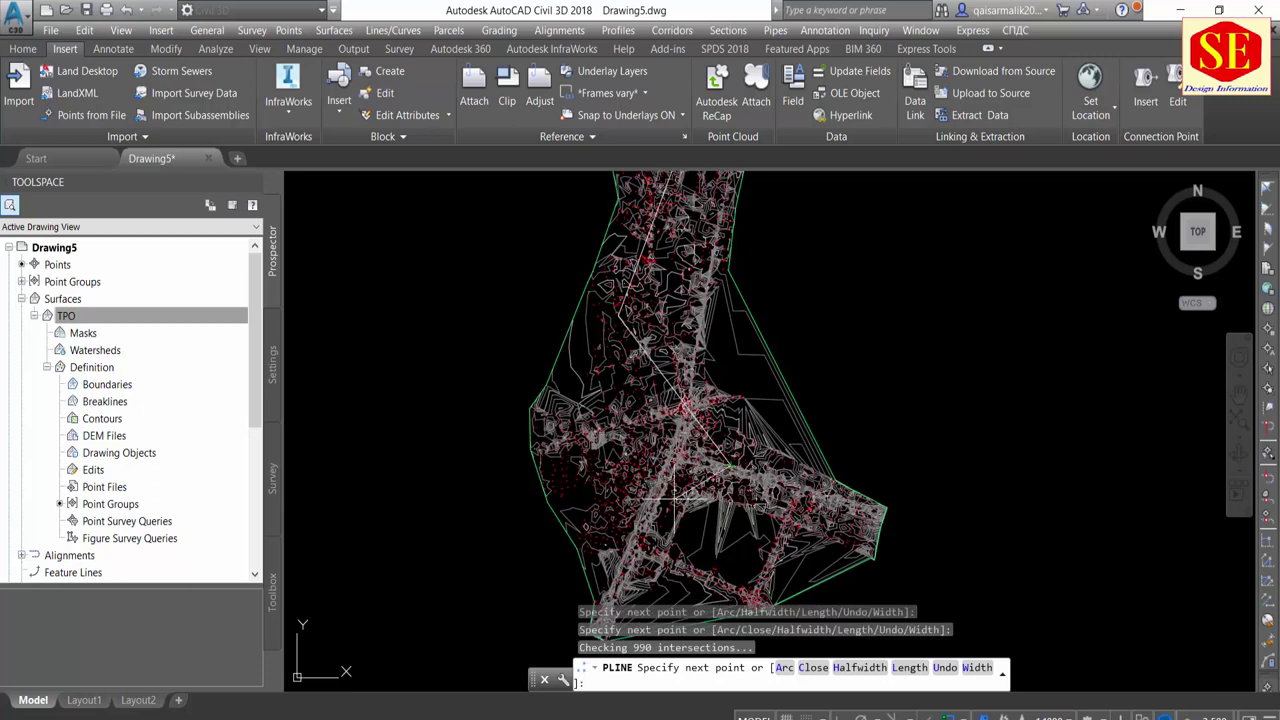
middle_click_drag(733, 480, 763, 373)
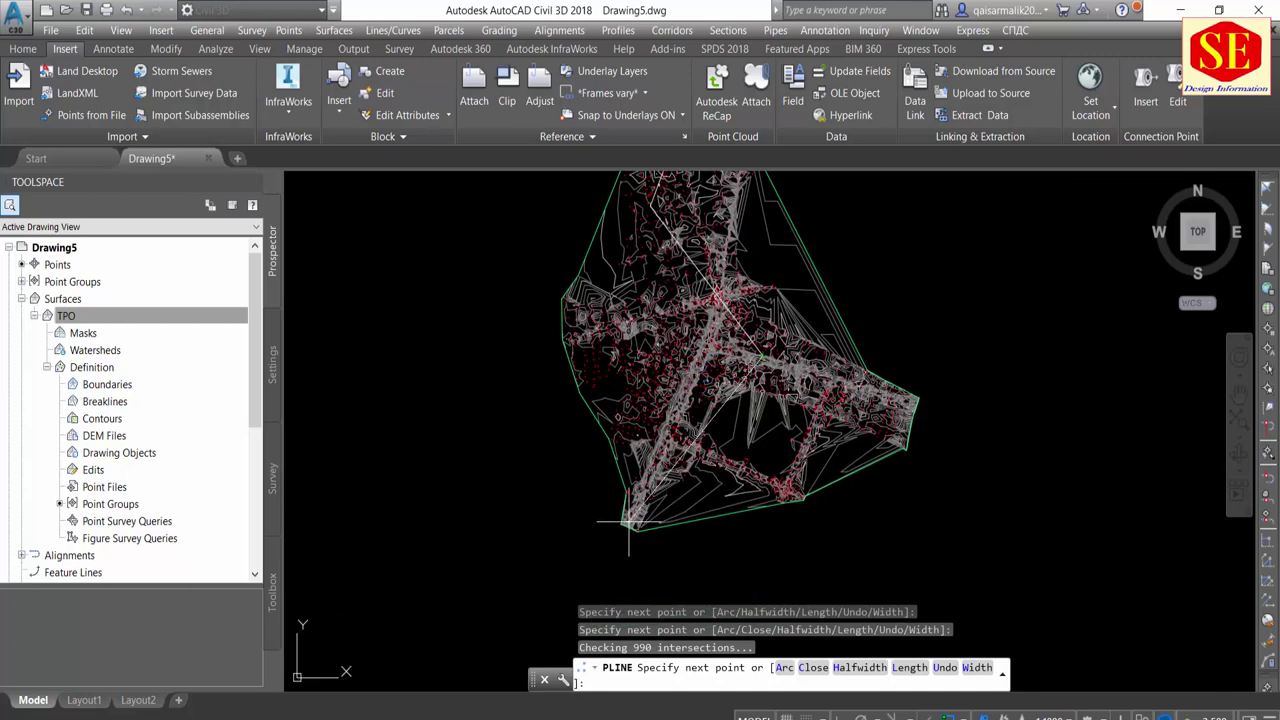
right_click(760, 478)
left_click(774, 490)
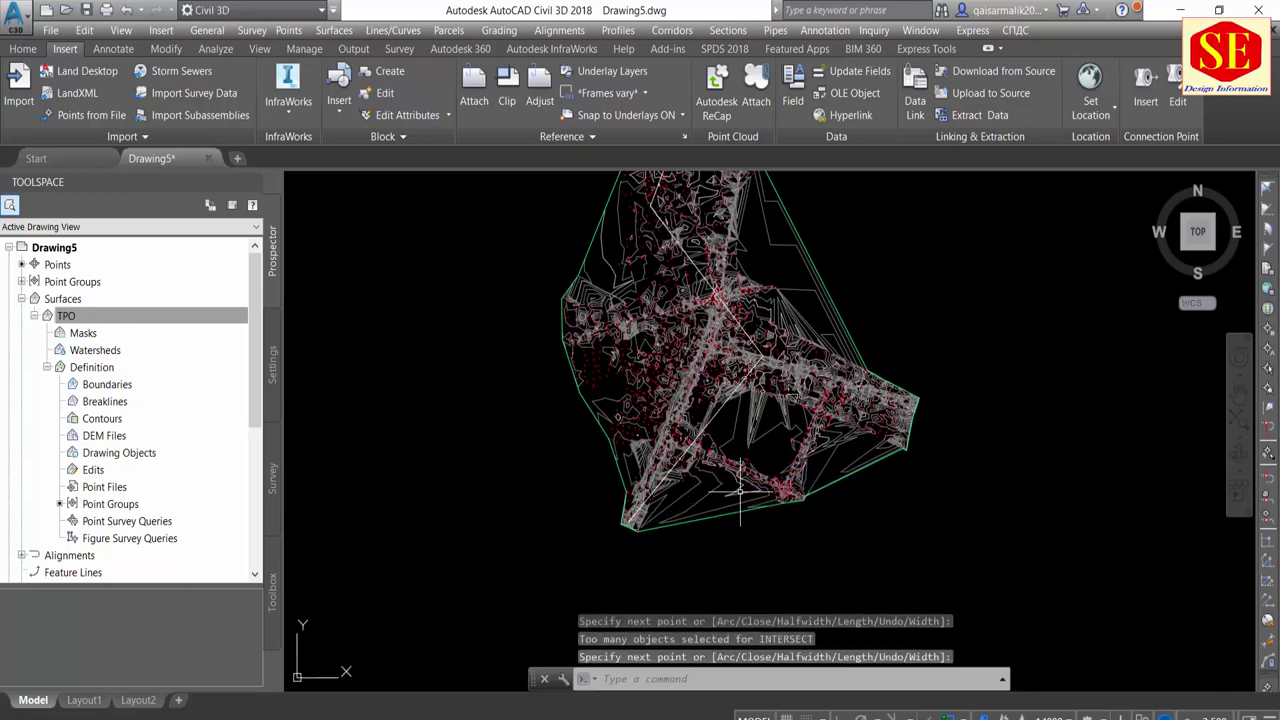
key("Return")
Select the finished polyline to check it
left_click(705, 340)
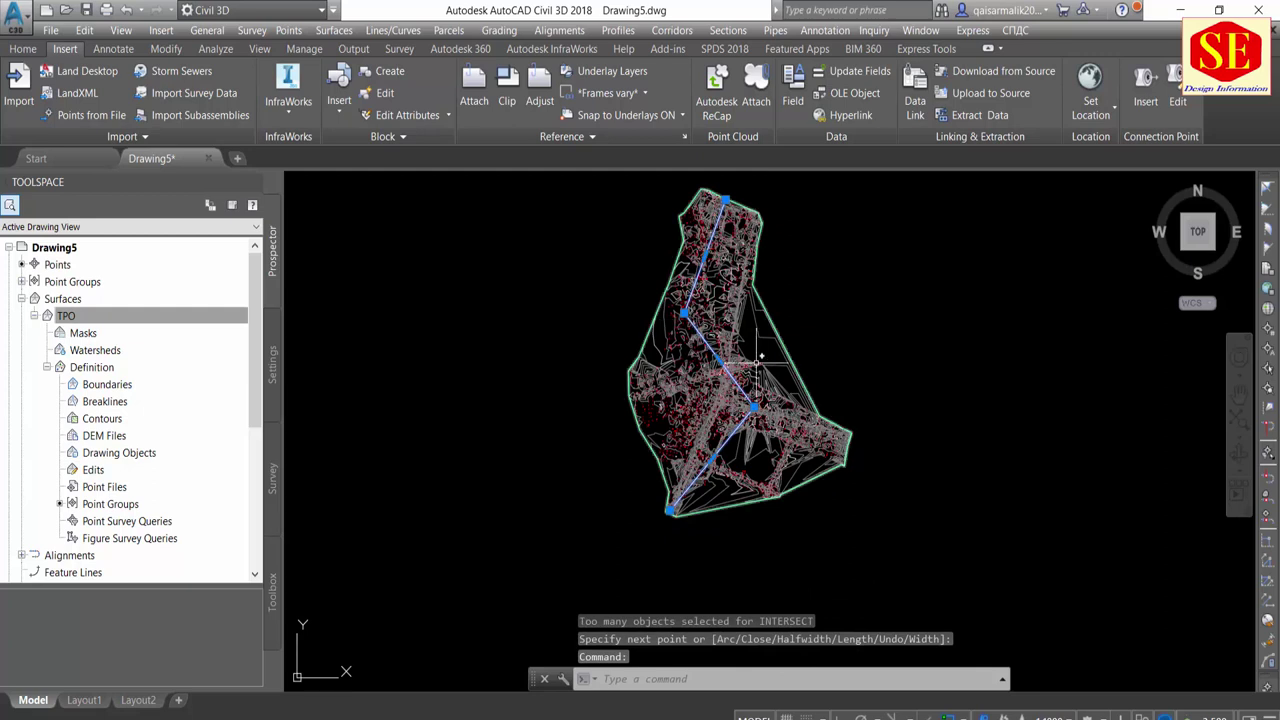
left_click(155, 303)
left_click(22, 48)
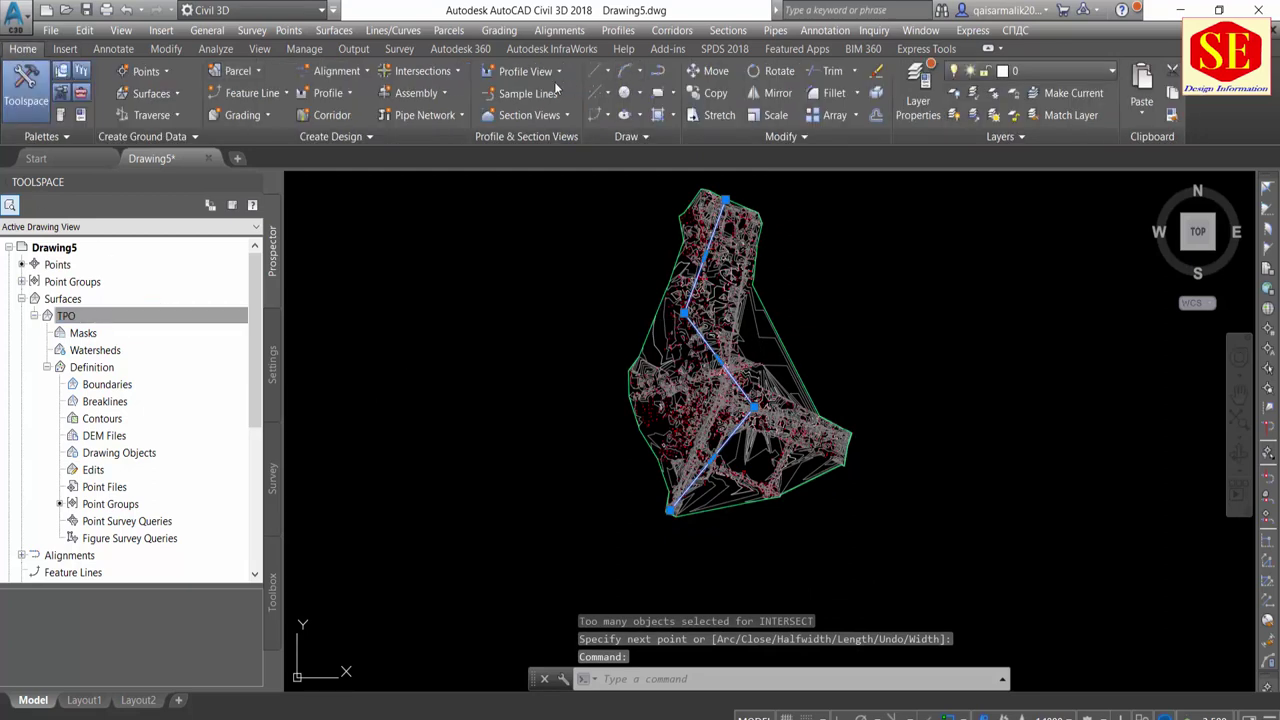
Start an alignment from objects by picking the drawn polyline and accepting its direction
left_click(352, 70)
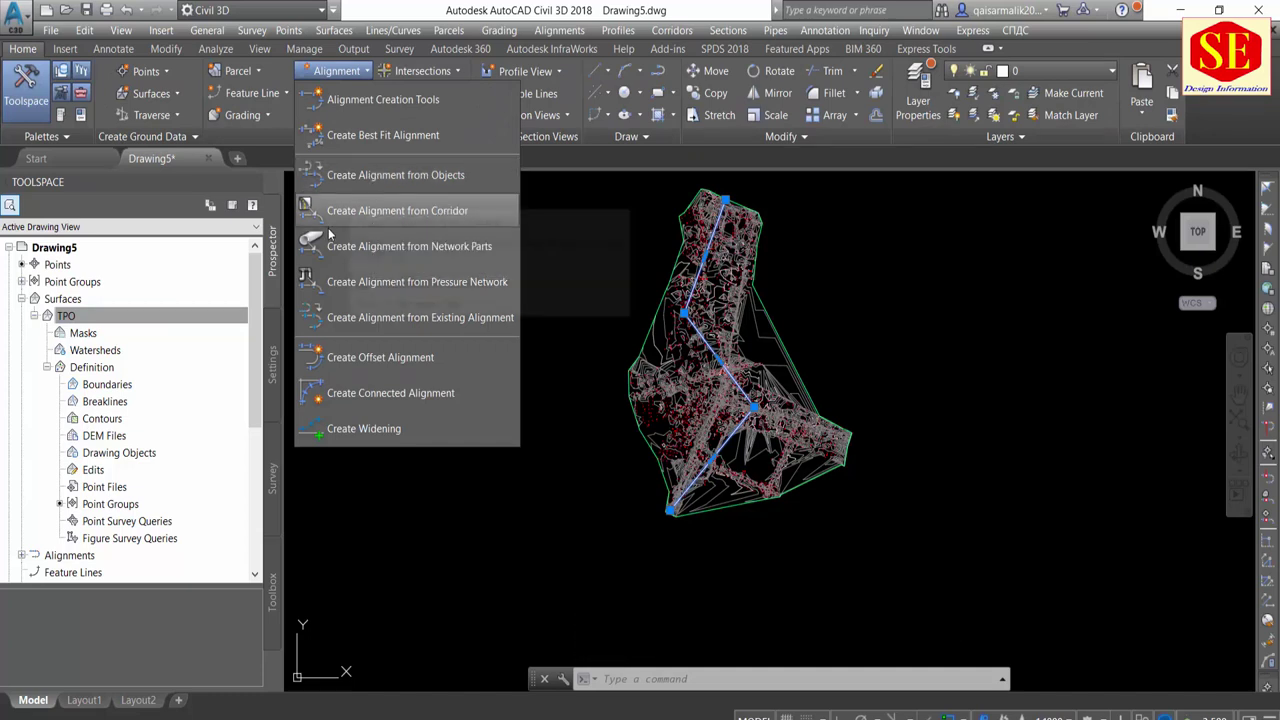
left_click(438, 175)
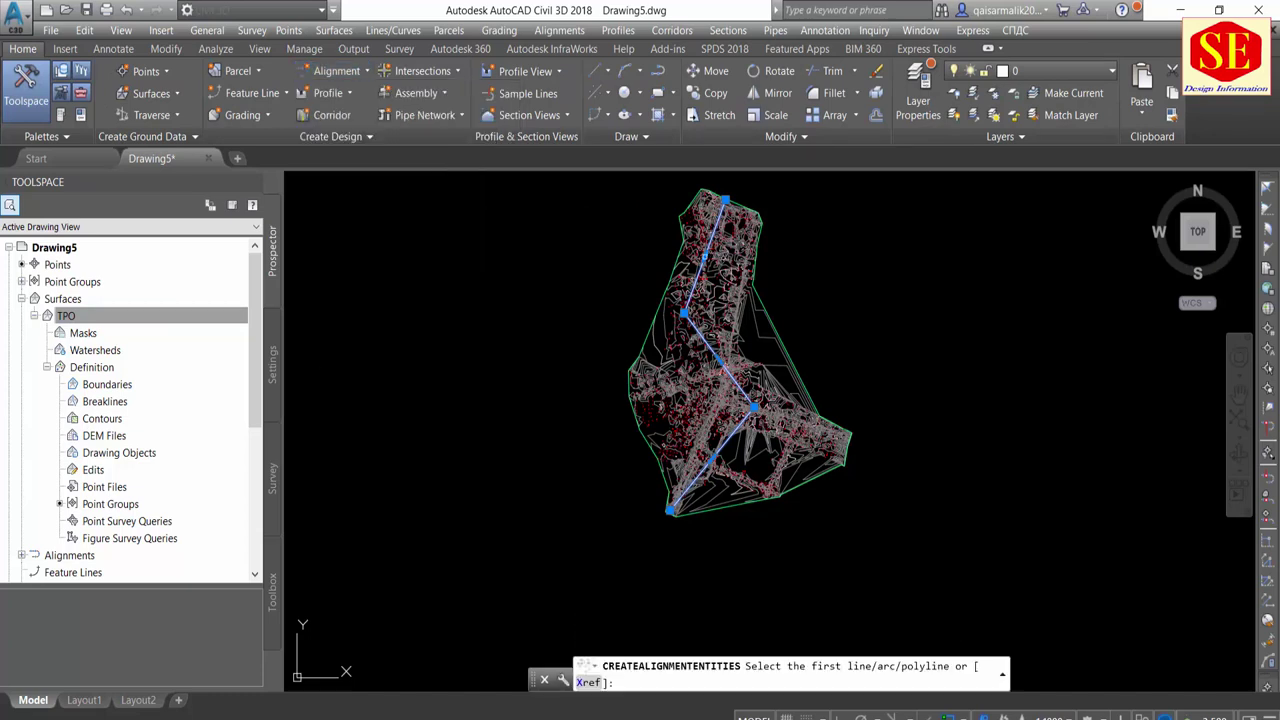
left_click(704, 255)
right_click(844, 250)
left_click(880, 261)
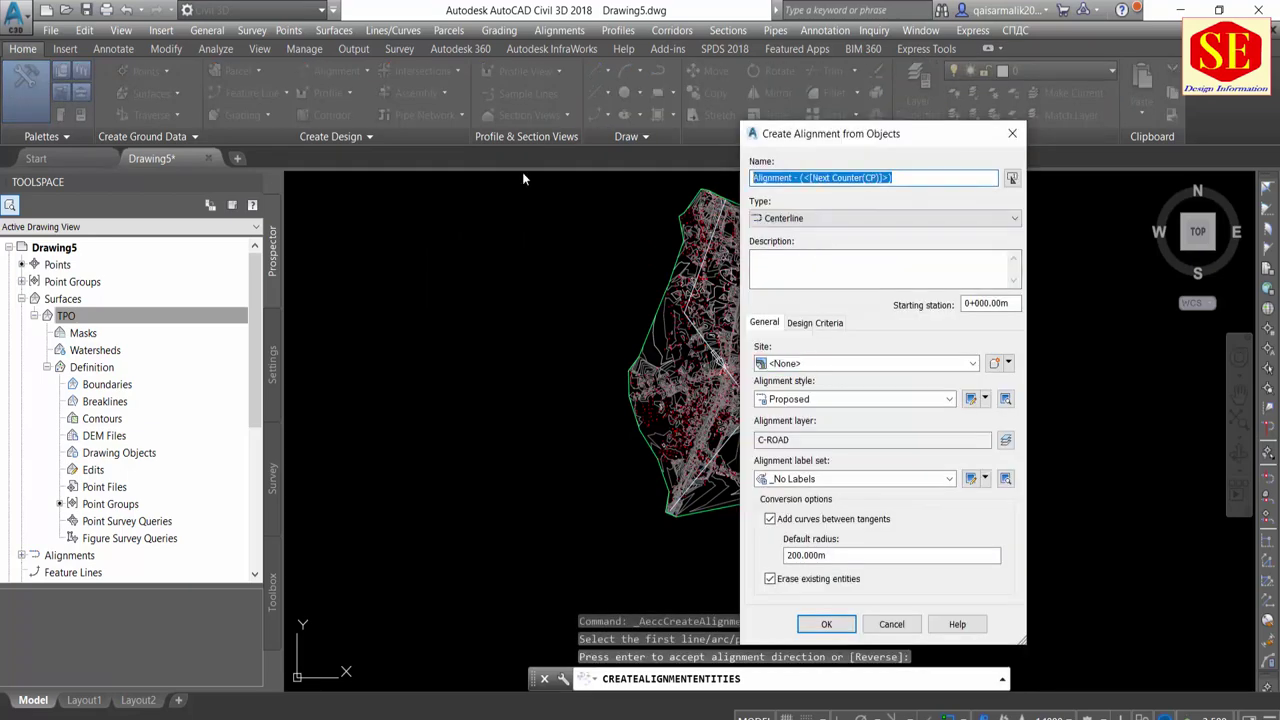
Name the alignment Road 1 with the All Labels label set, then zoom in and select it
type("ro")
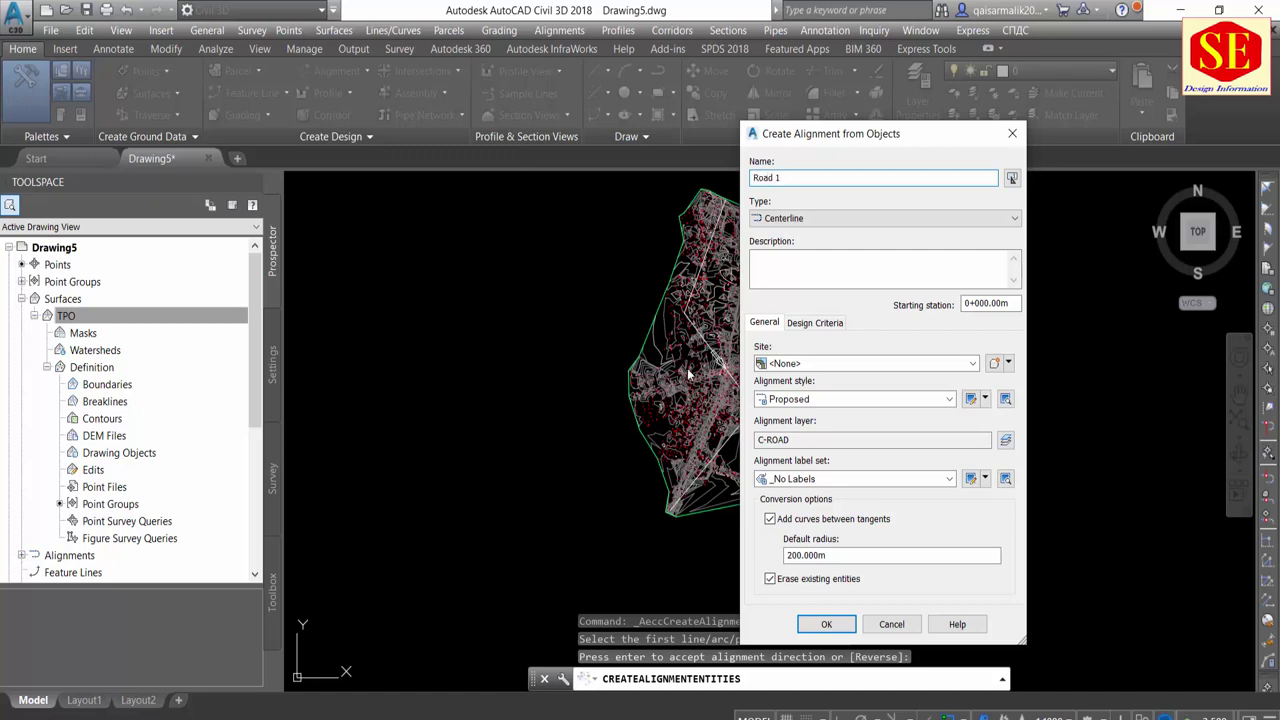
left_click(805, 478)
left_click(805, 500)
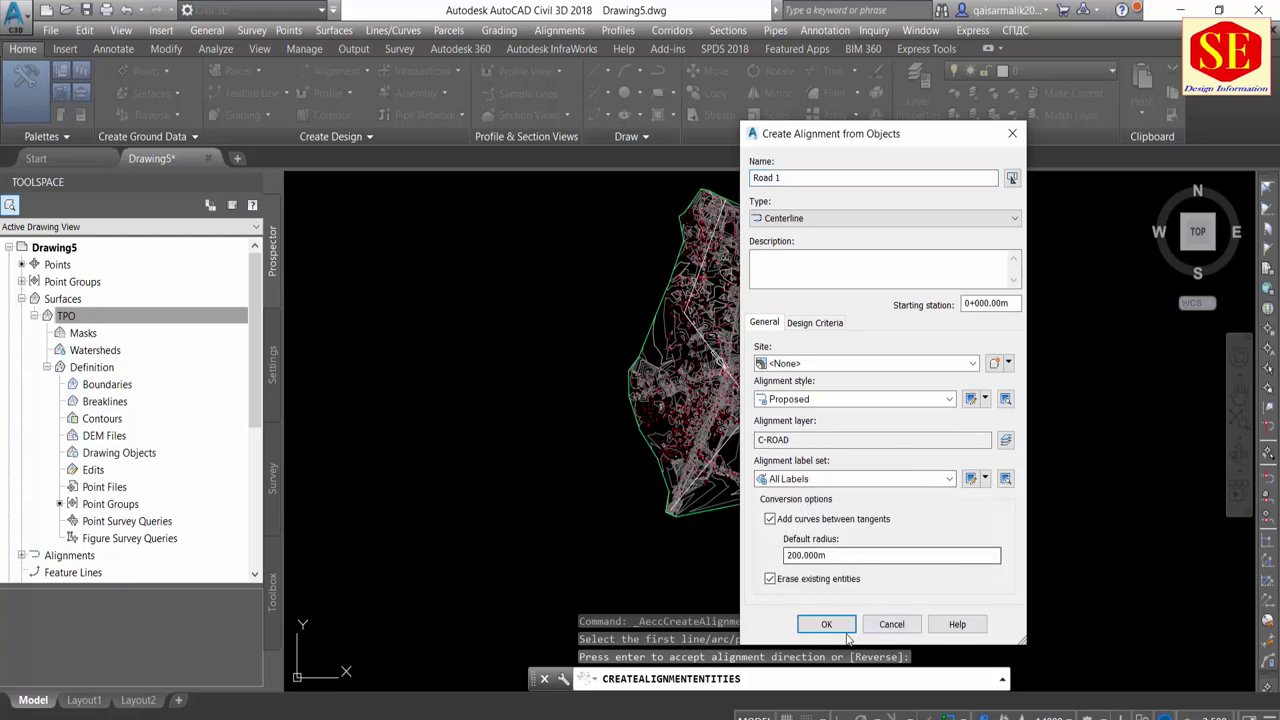
left_click(845, 630)
scroll(681, 310, "up", 4)
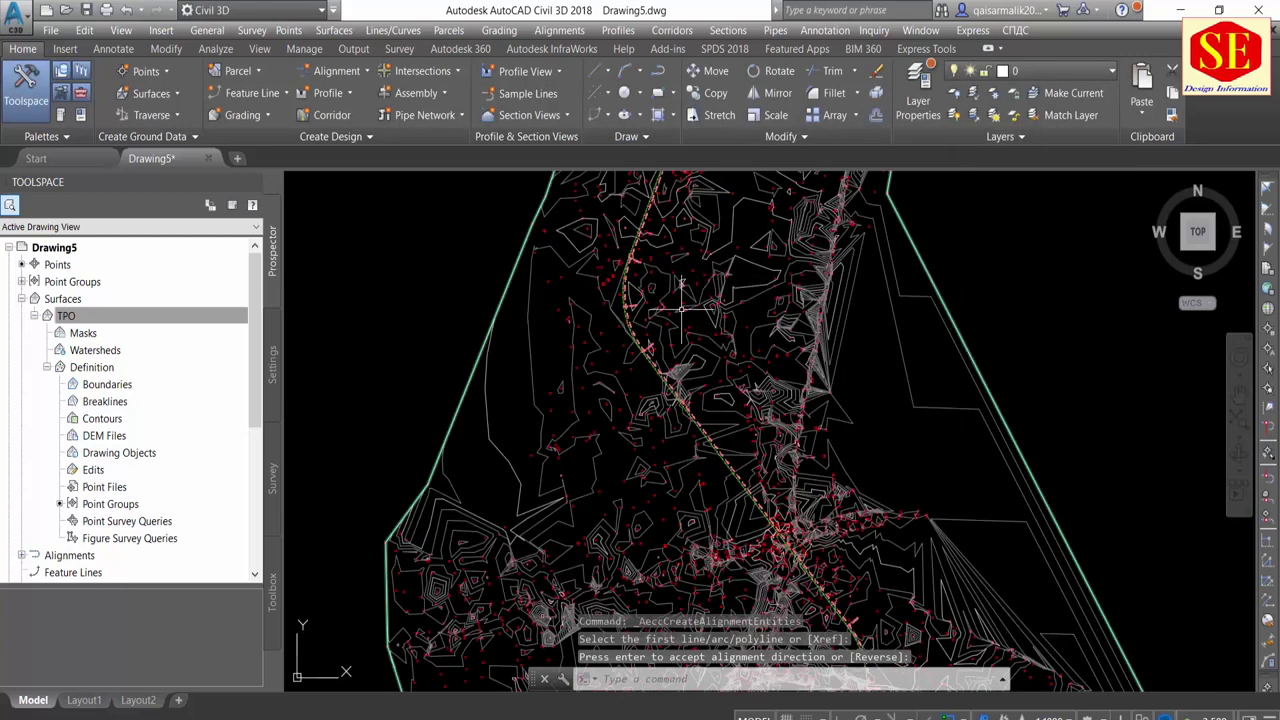
scroll(681, 310, "up", 3)
left_click(705, 300)
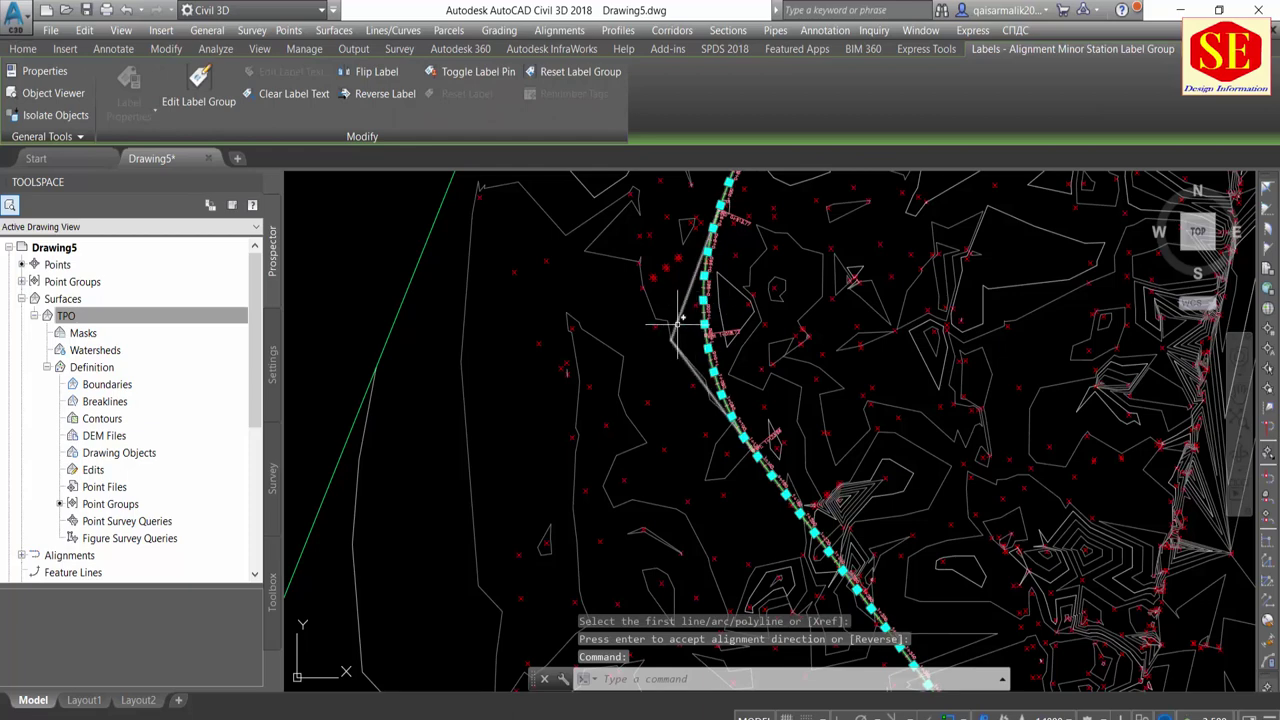
Move the Road 1 PI grip and curve midpoint grip farther east to reshape the curve
key("Escape")
left_click(705, 335)
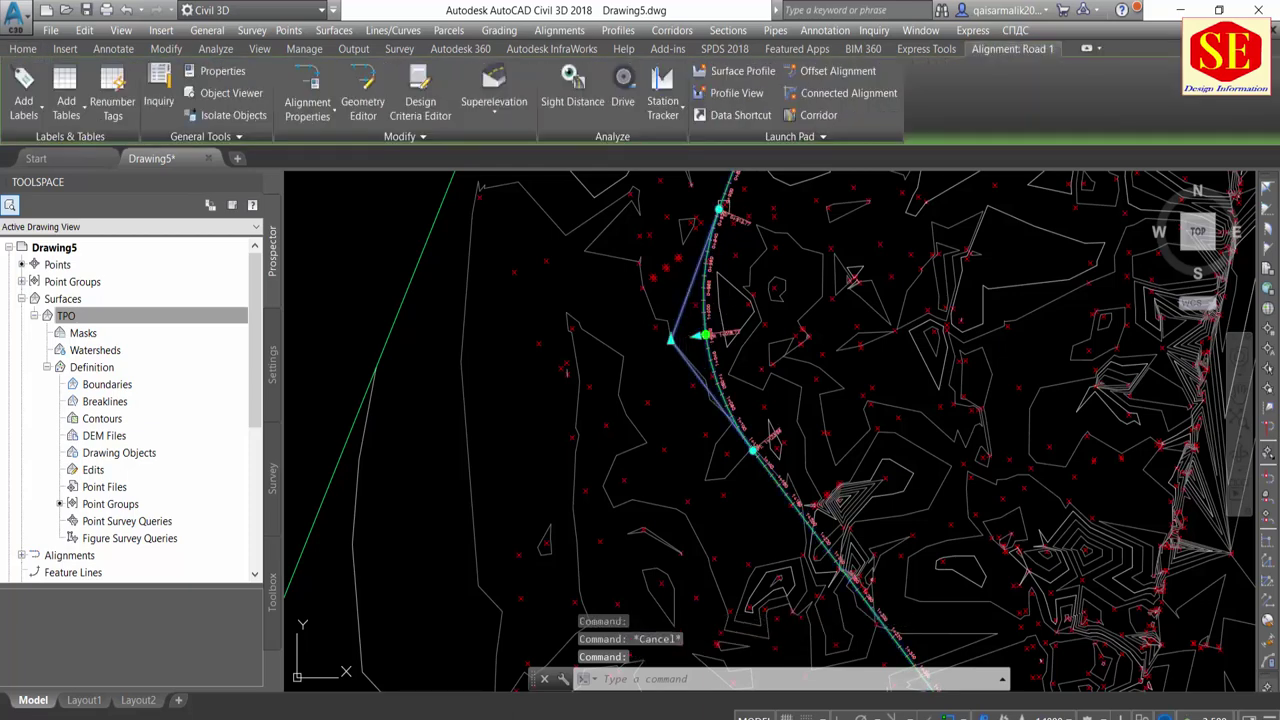
left_click(705, 335)
left_click(930, 297)
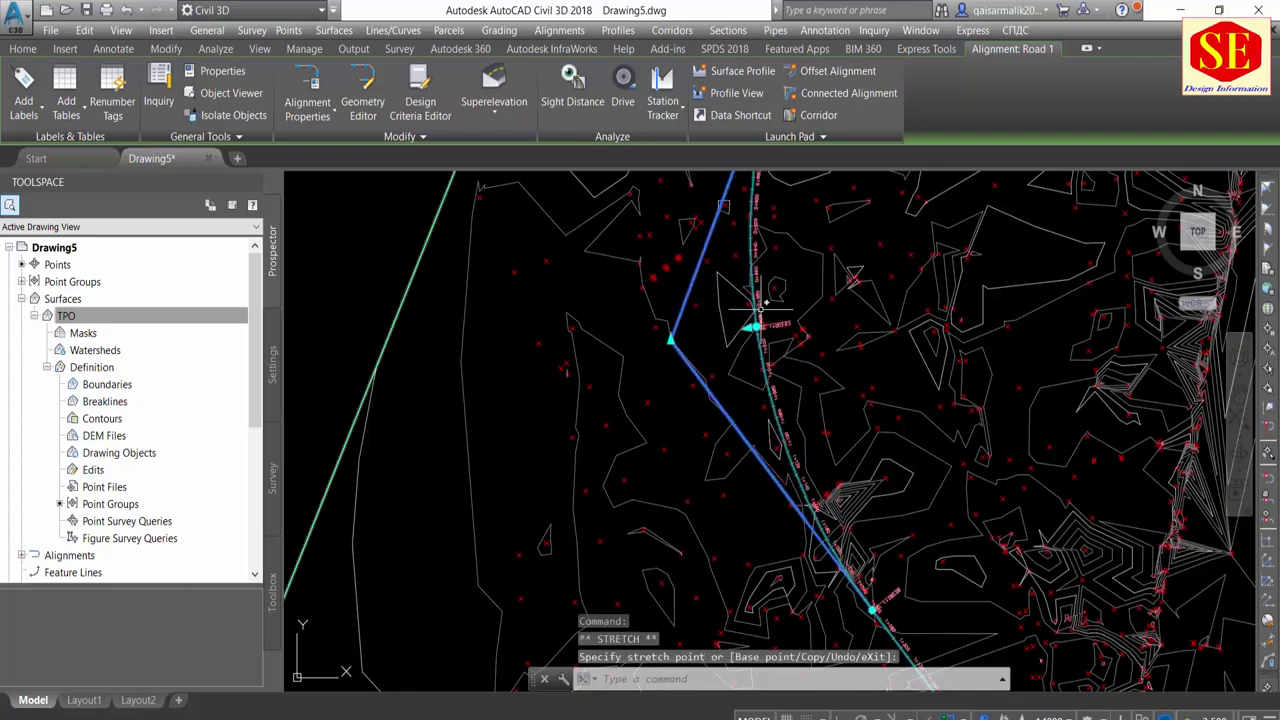
scroll(930, 297, "down", 3)
middle_click_drag(870, 400, 990, 490)
left_click(1000, 456)
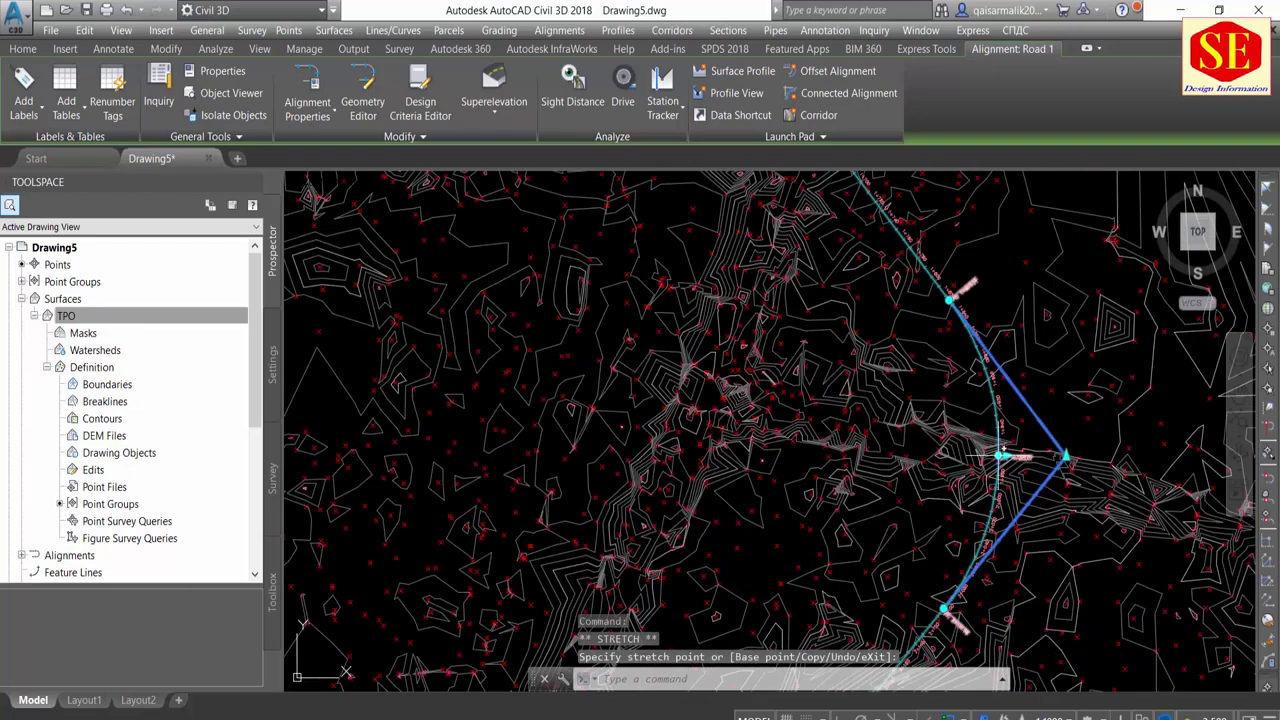
scroll(990, 460, "down", 2)
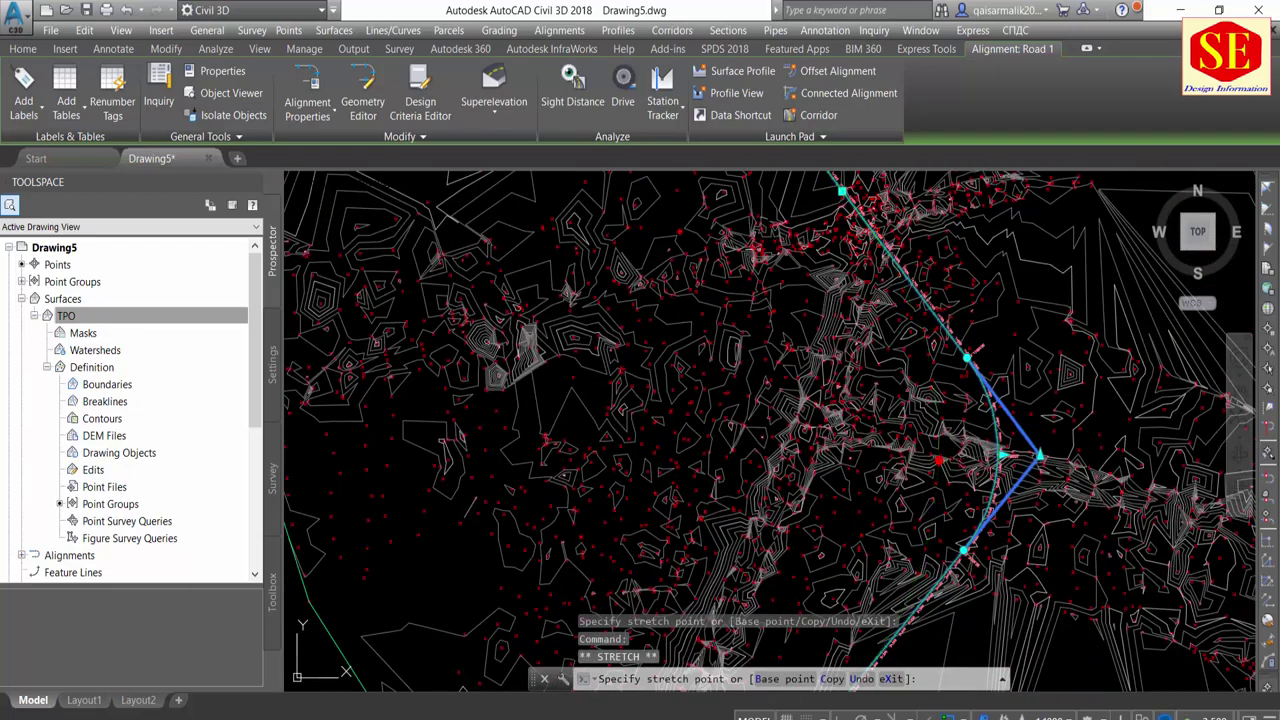
left_click(940, 460)
Deselect the alignment and zoom out to recentre the TPO surface
scroll(880, 470, "up", 3)
scroll(770, 377, "down", 2)
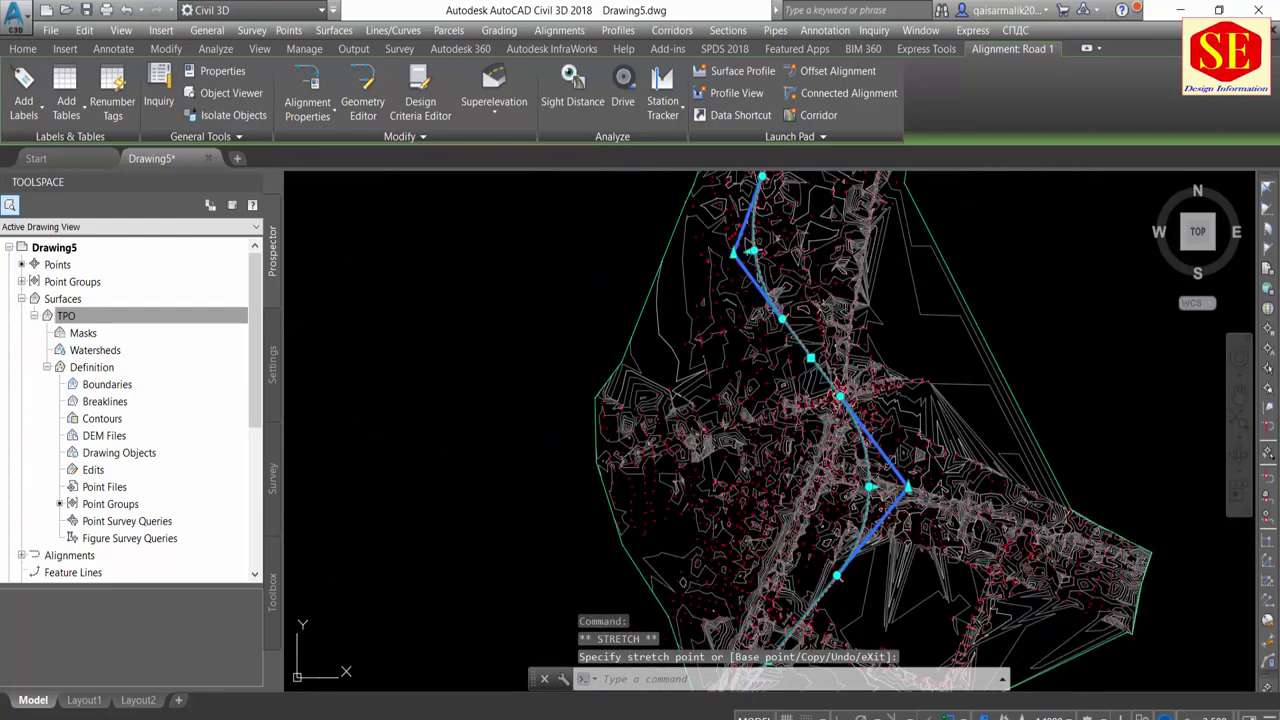
scroll(800, 385, "up", 3)
key("Escape")
scroll(800, 385, "down", 1)
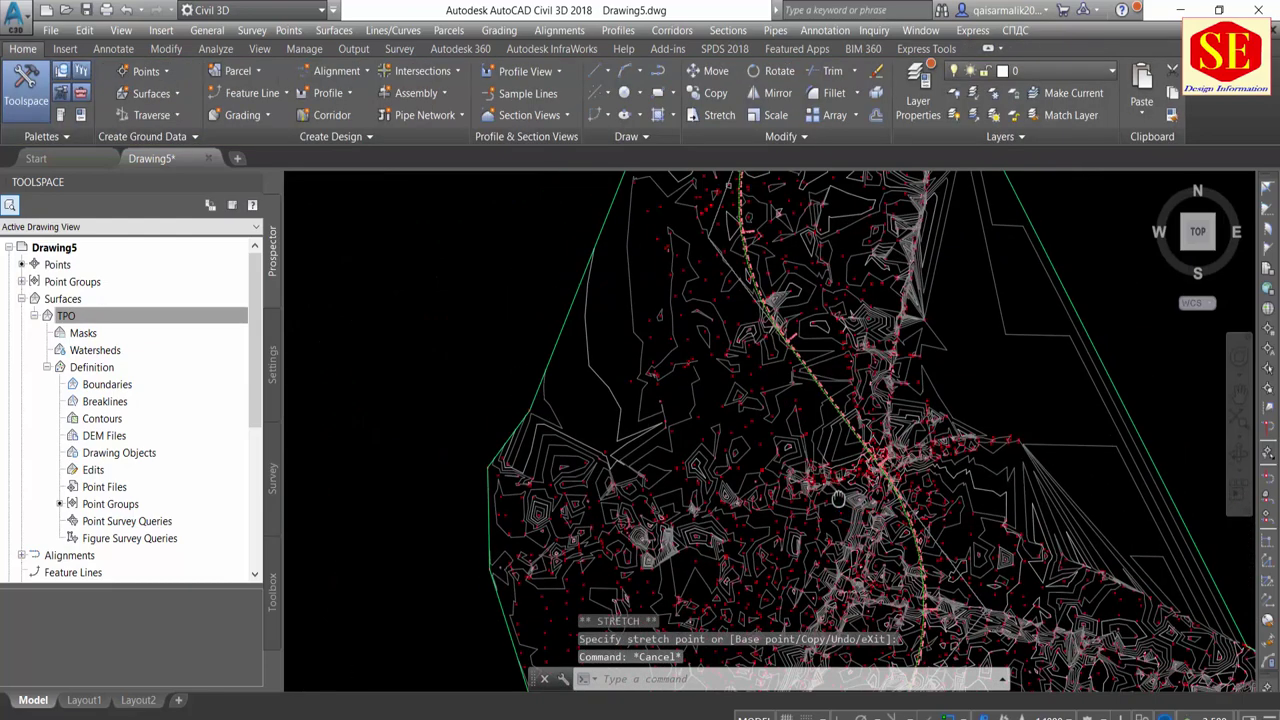
scroll(805, 350, "down", 1)
scroll(810, 315, "down", 1)
scroll(818, 280, "down", 1)
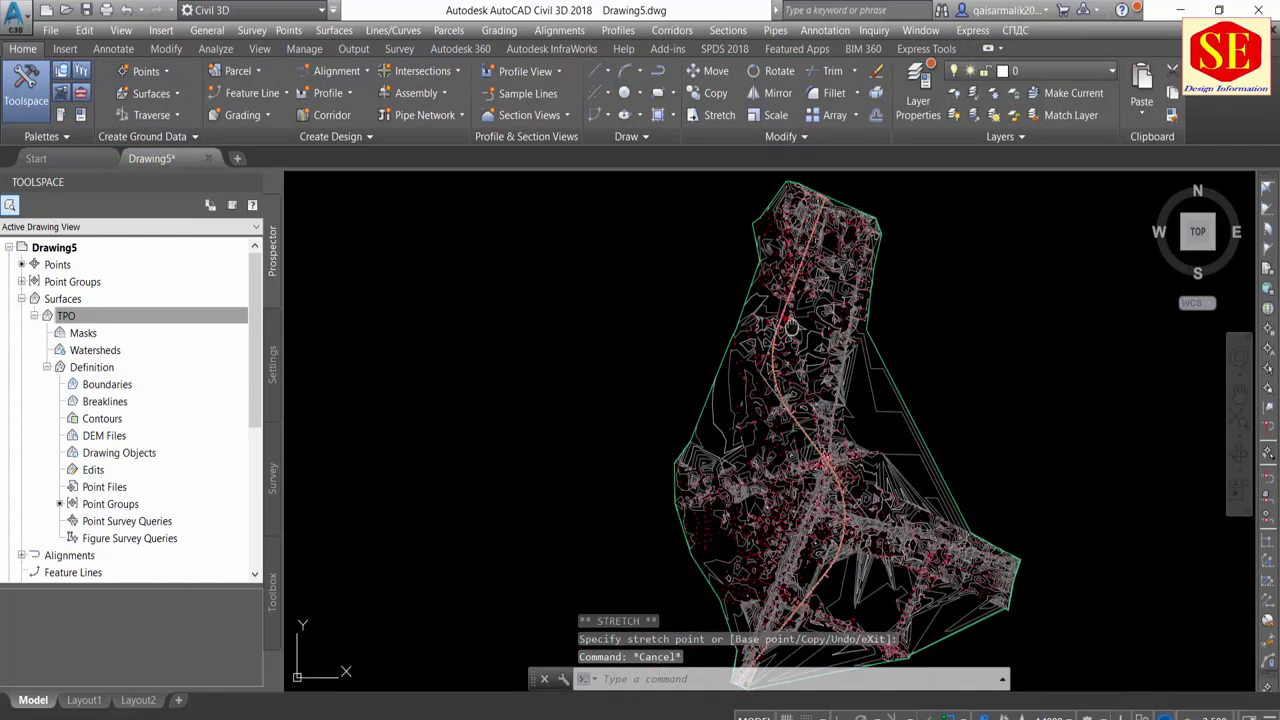
middle_click_drag(818, 280, 756, 245)
left_click(349, 94)
Sample the TPO surface profile along Road 1, including offsets
left_click(370, 121)
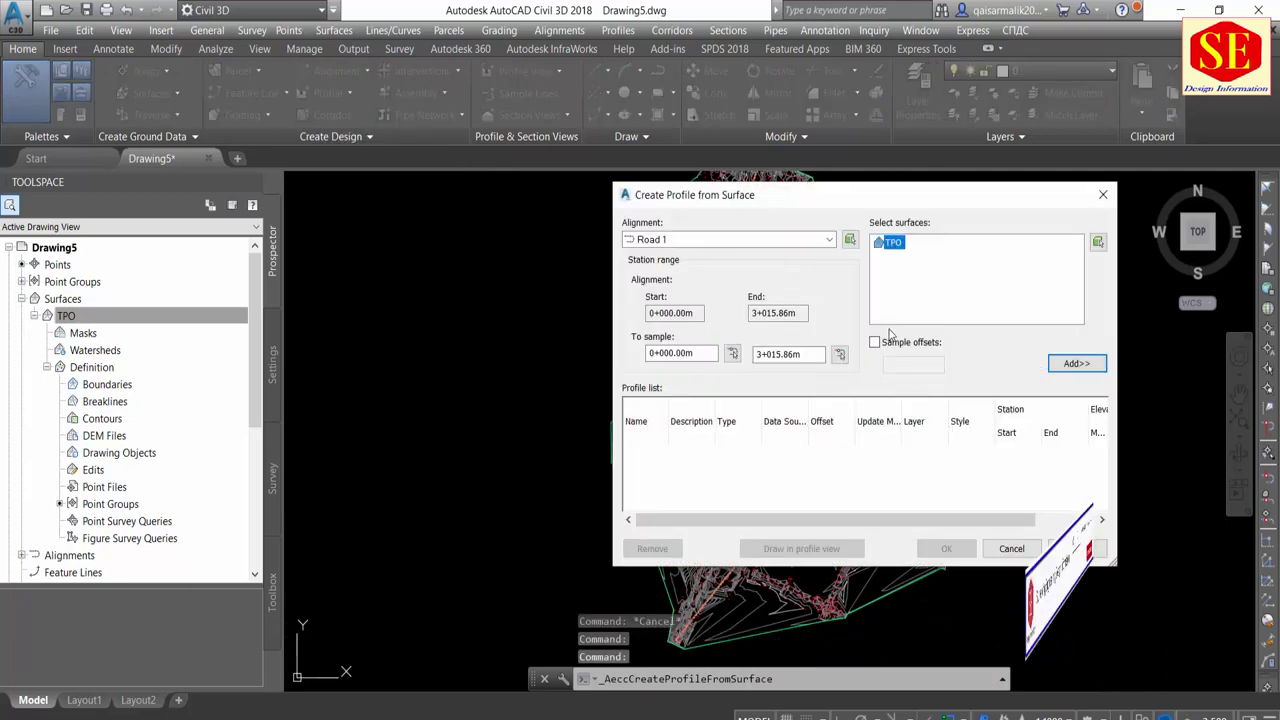
left_click(874, 342)
left_click(1068, 366)
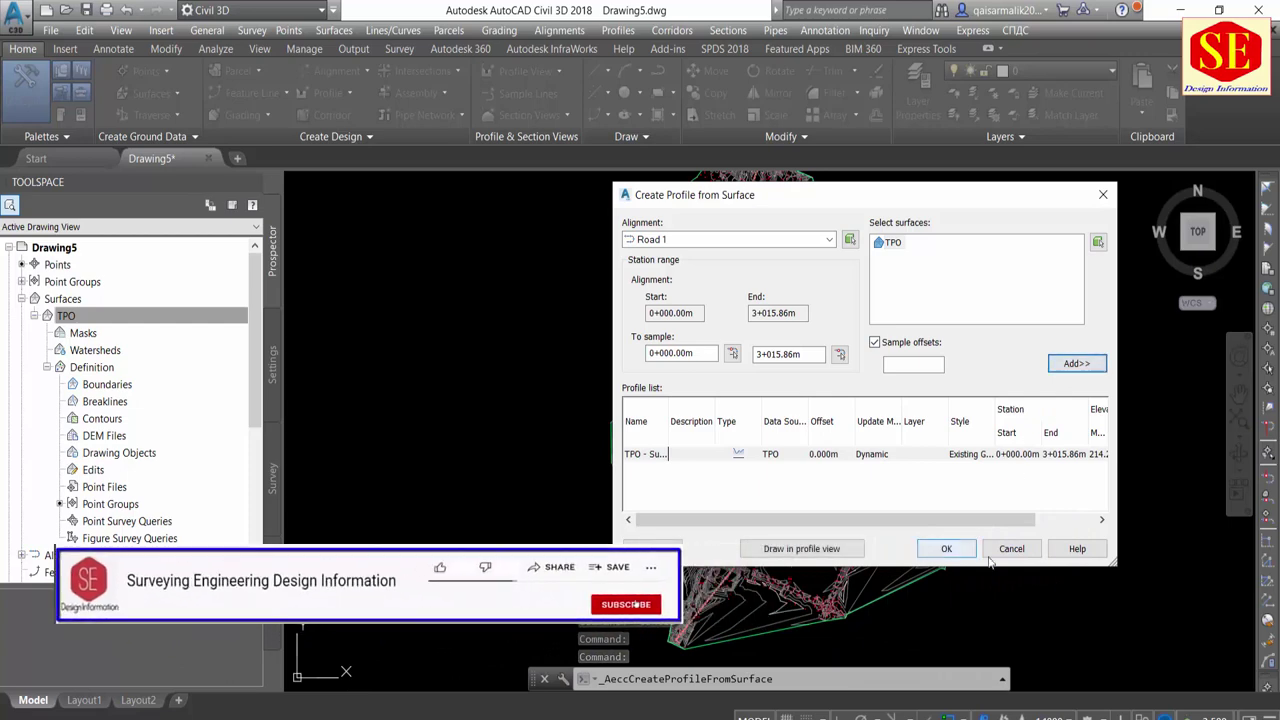
left_click(783, 548)
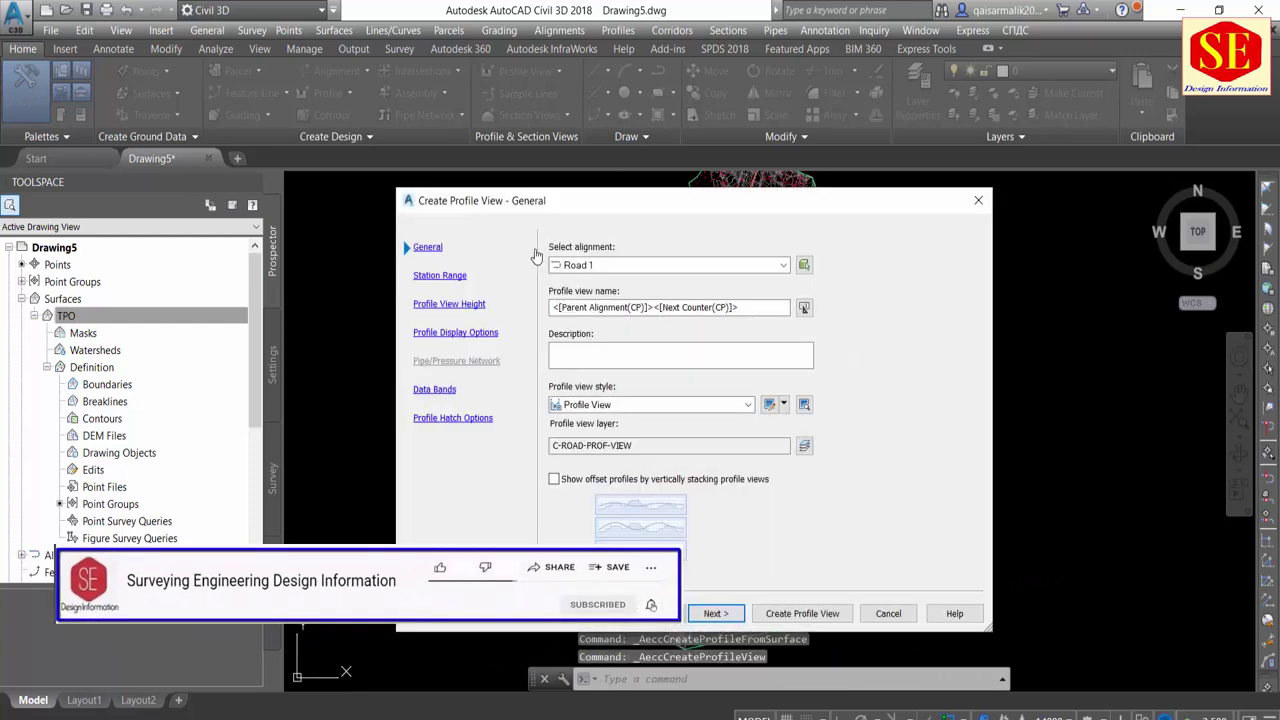
Create the Road 1 profile view and place its origin in the drawing
left_click(731, 614)
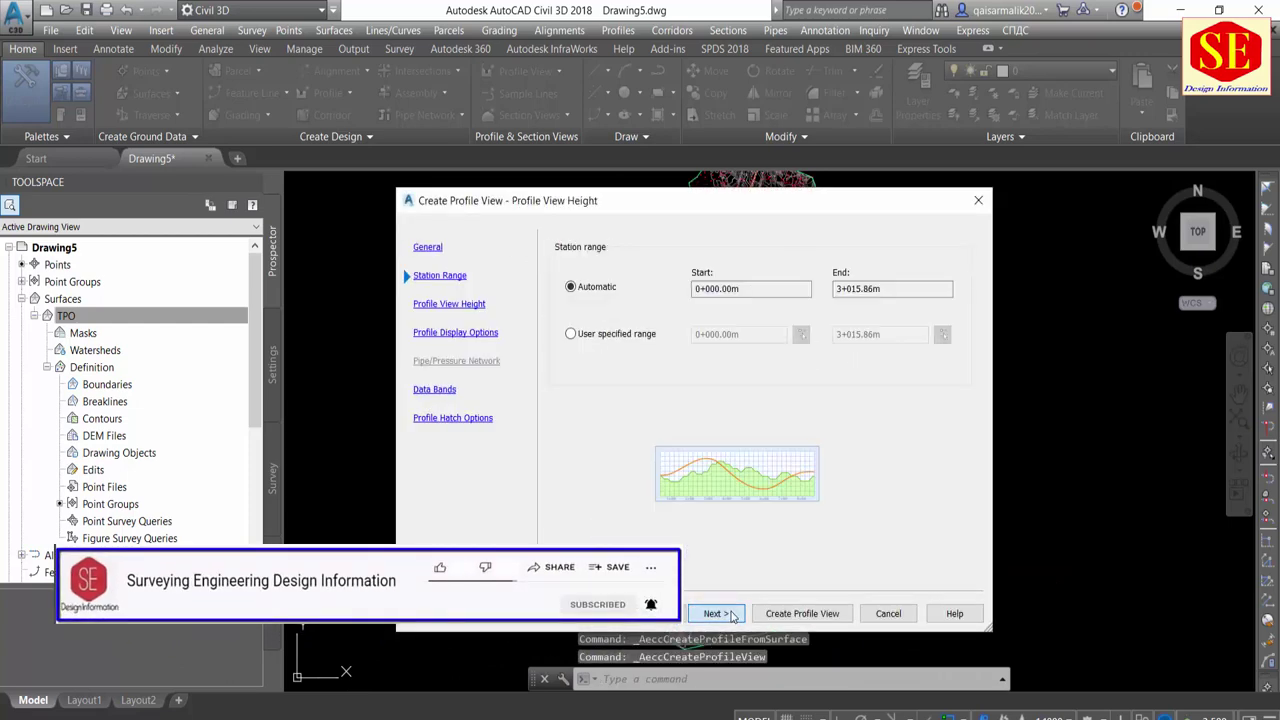
left_click(728, 615)
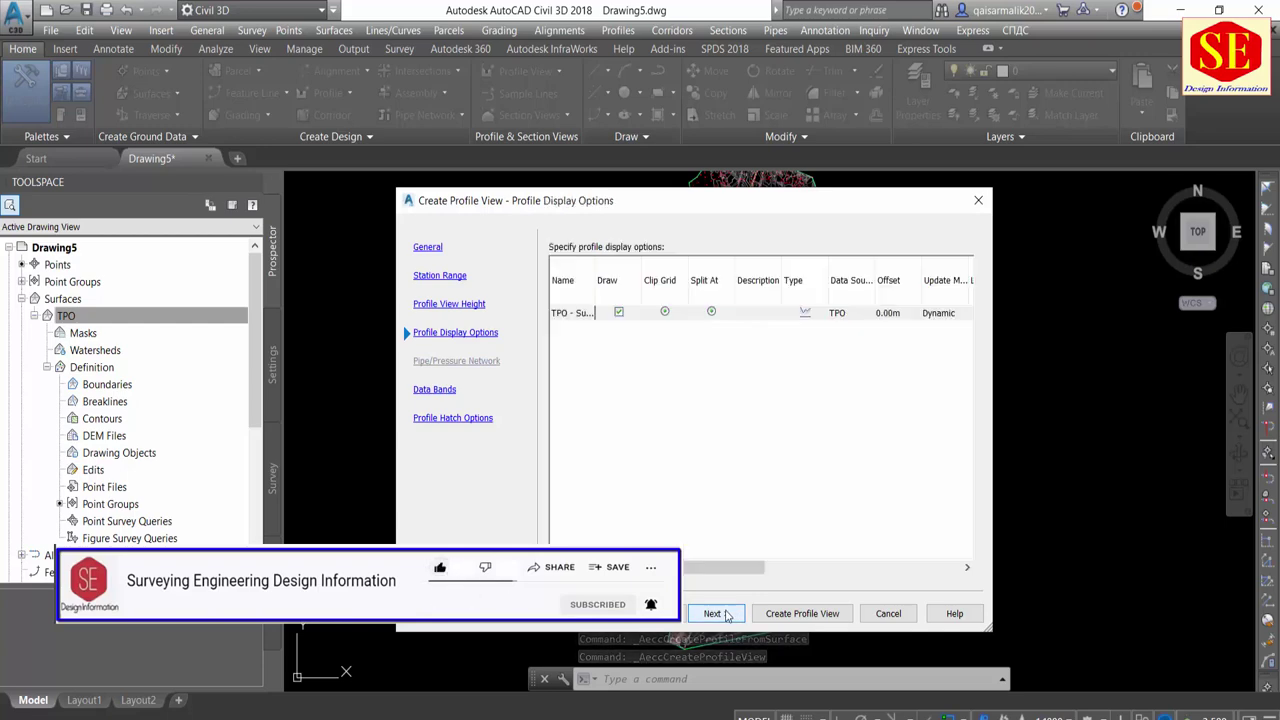
left_click(802, 613)
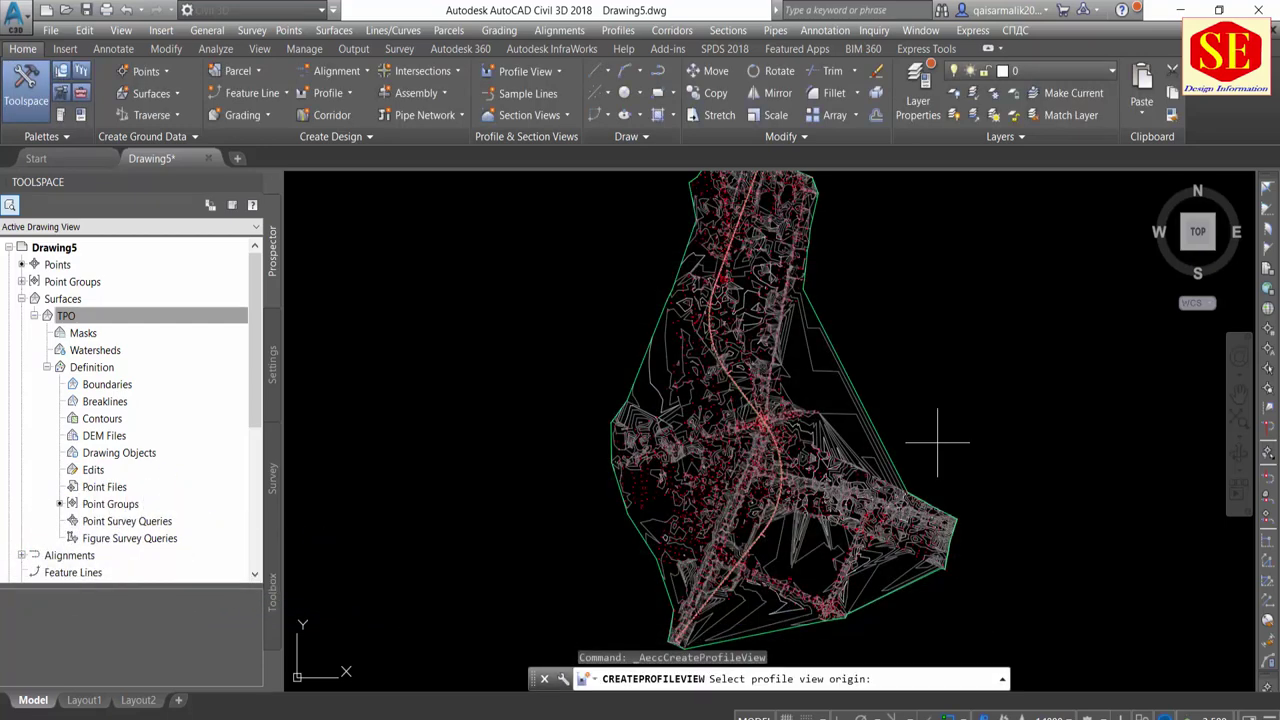
left_click(987, 300)
middle_click_drag(980, 354, 789, 354)
scroll(800, 354, "up", 5)
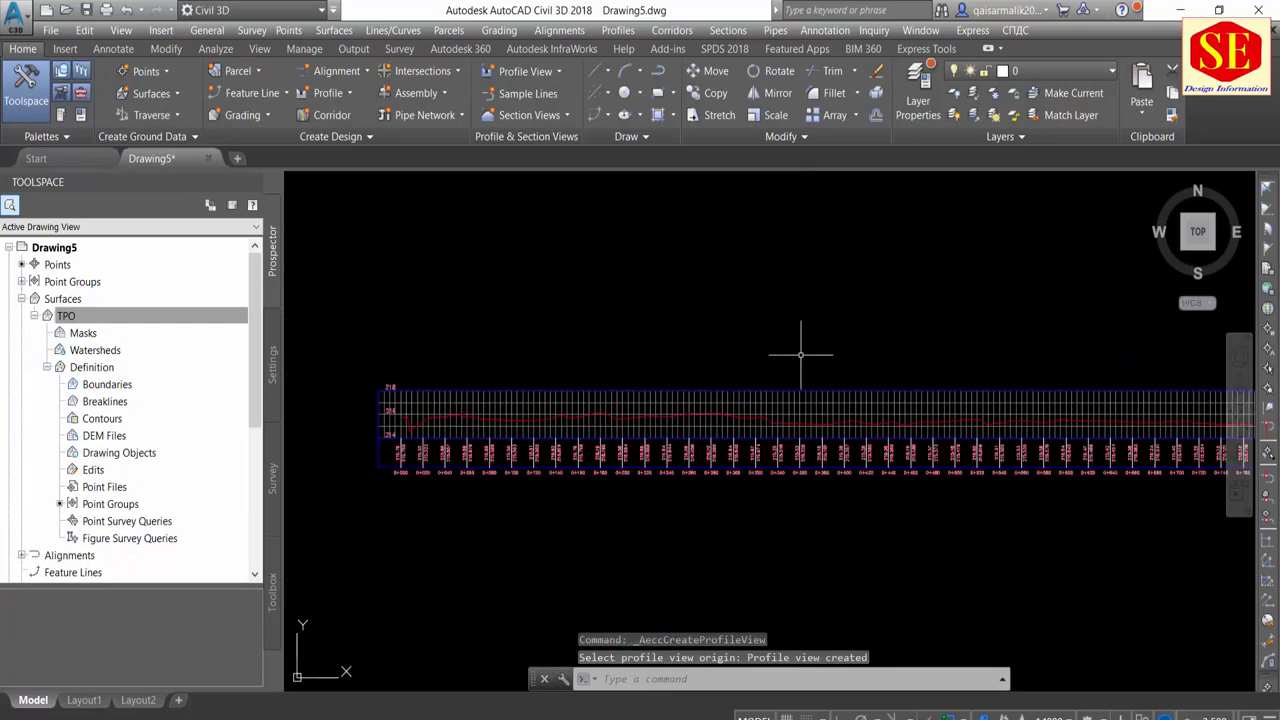
left_click(750, 400)
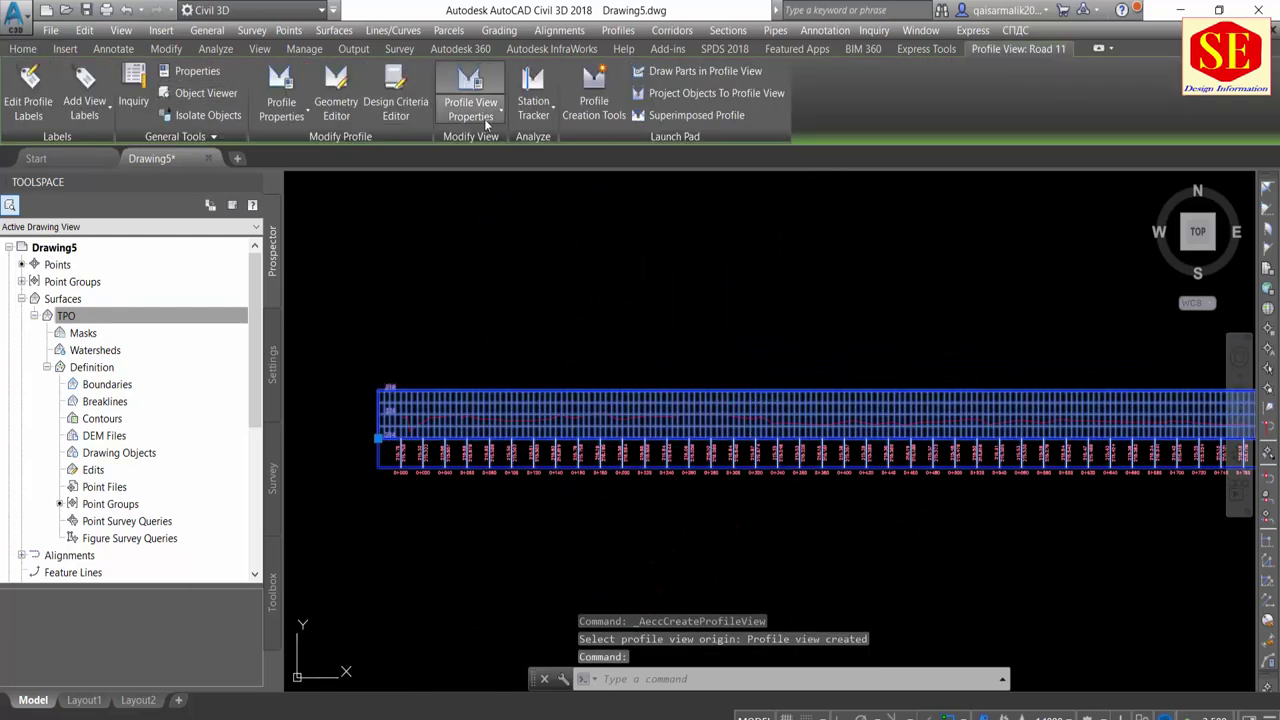
Set the Road 1 profile view's elevation range to a user-specified height with maximum 225
left_click(487, 118)
left_click(500, 174)
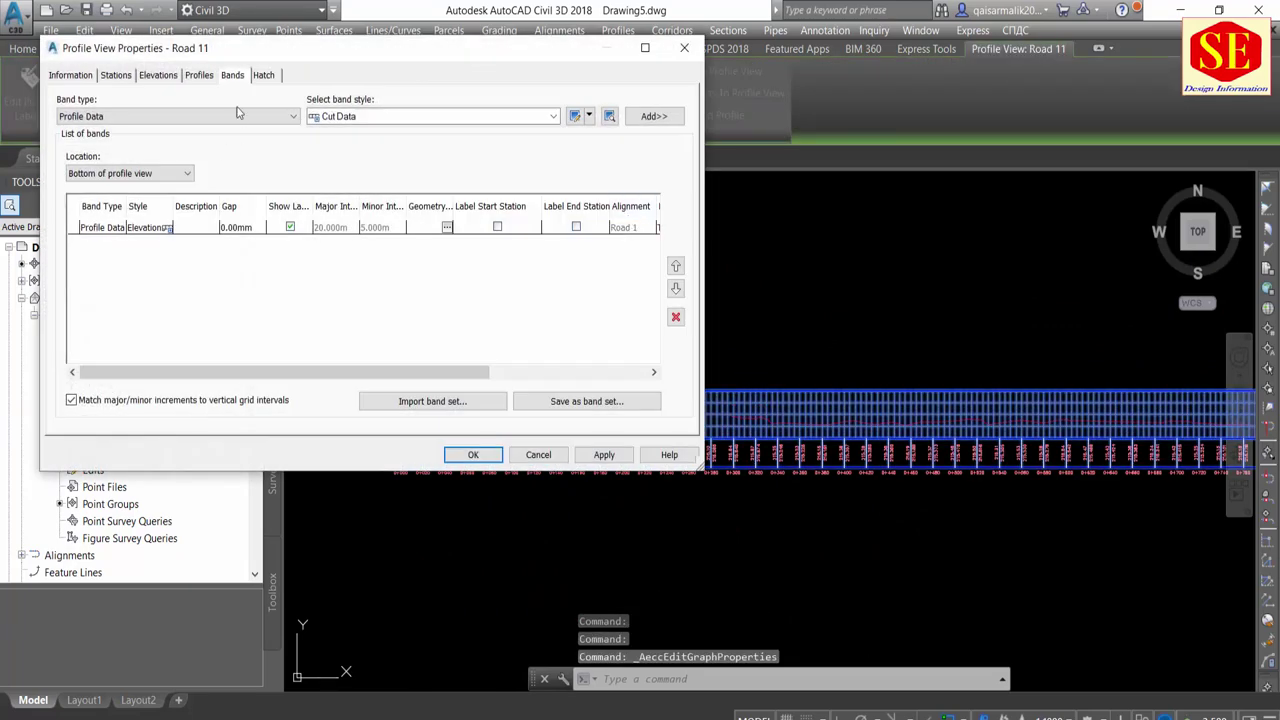
left_click(199, 77)
left_click(157, 76)
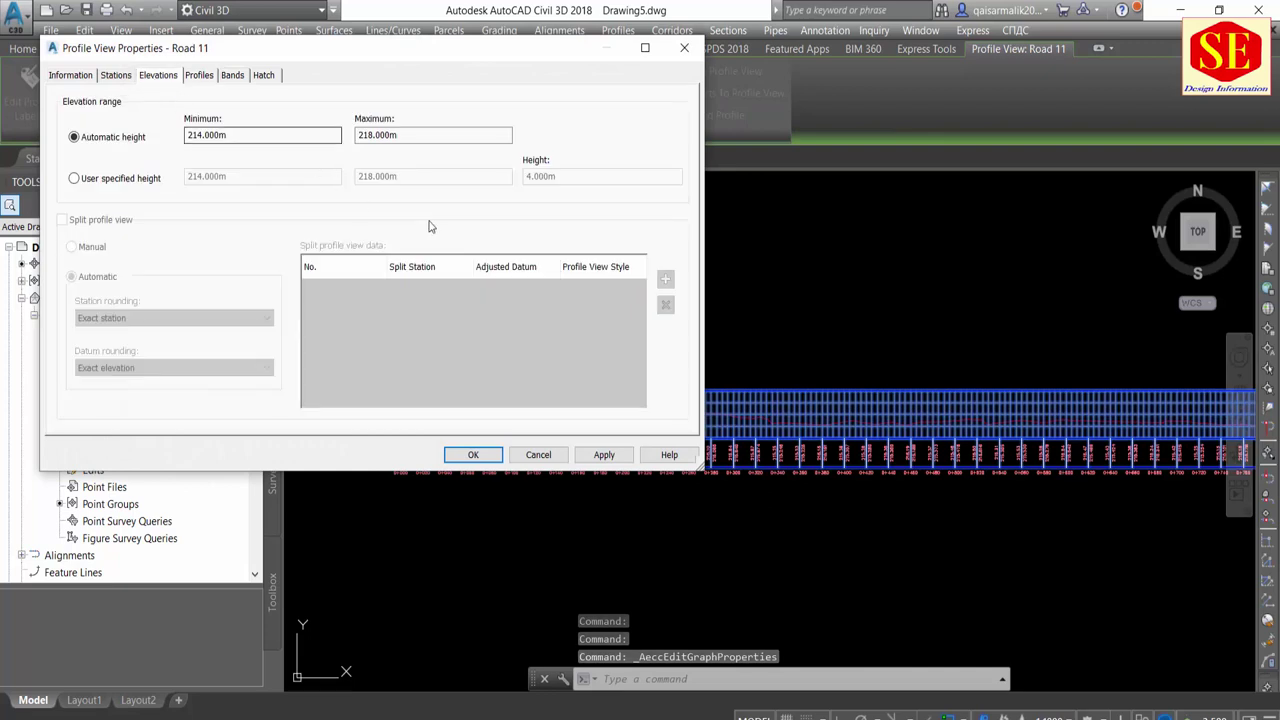
key("Tab")
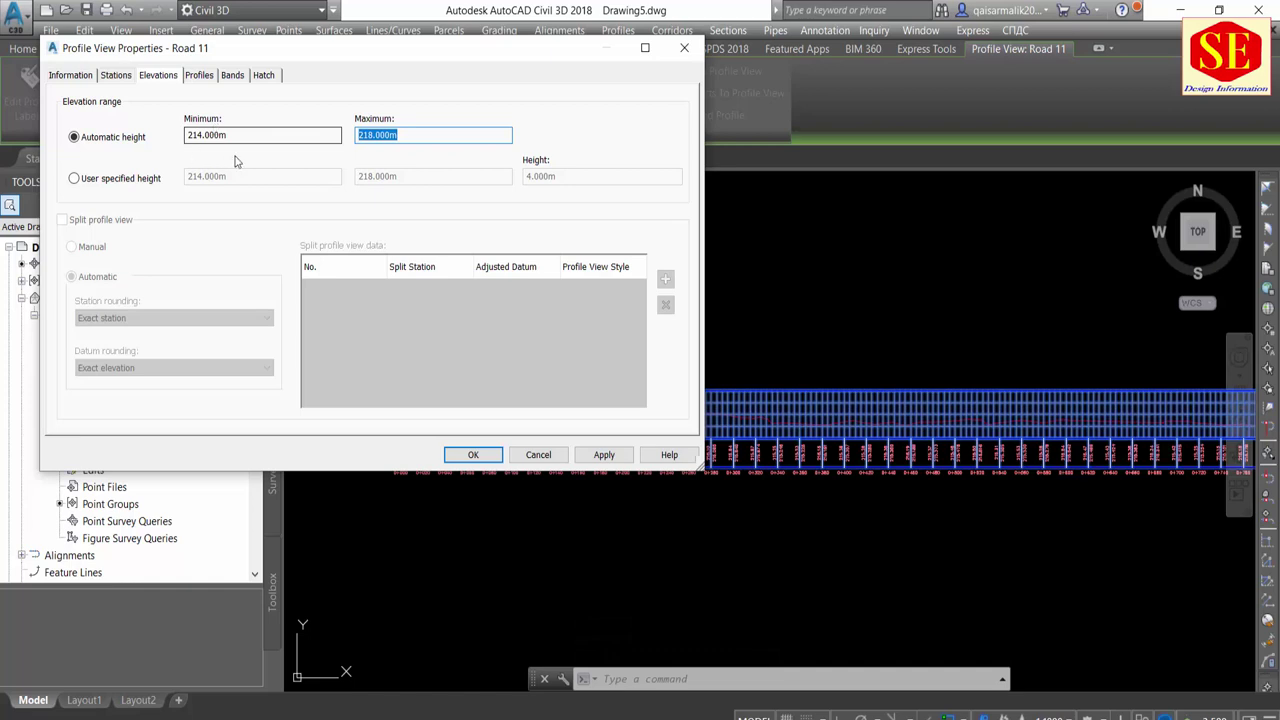
left_click(150, 186)
key("Tab")
type("225")
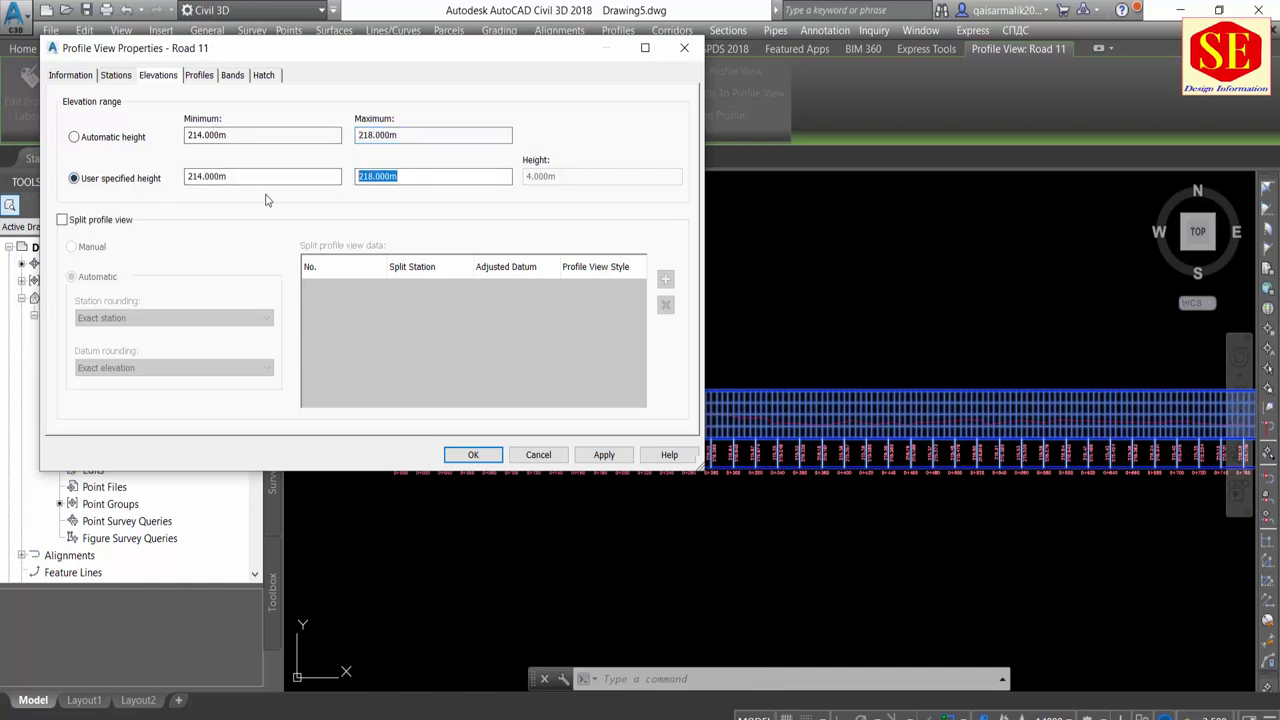
Split the profile view manually with an adjusted datum of 212 and apply the change
left_click(105, 222)
left_click(92, 246)
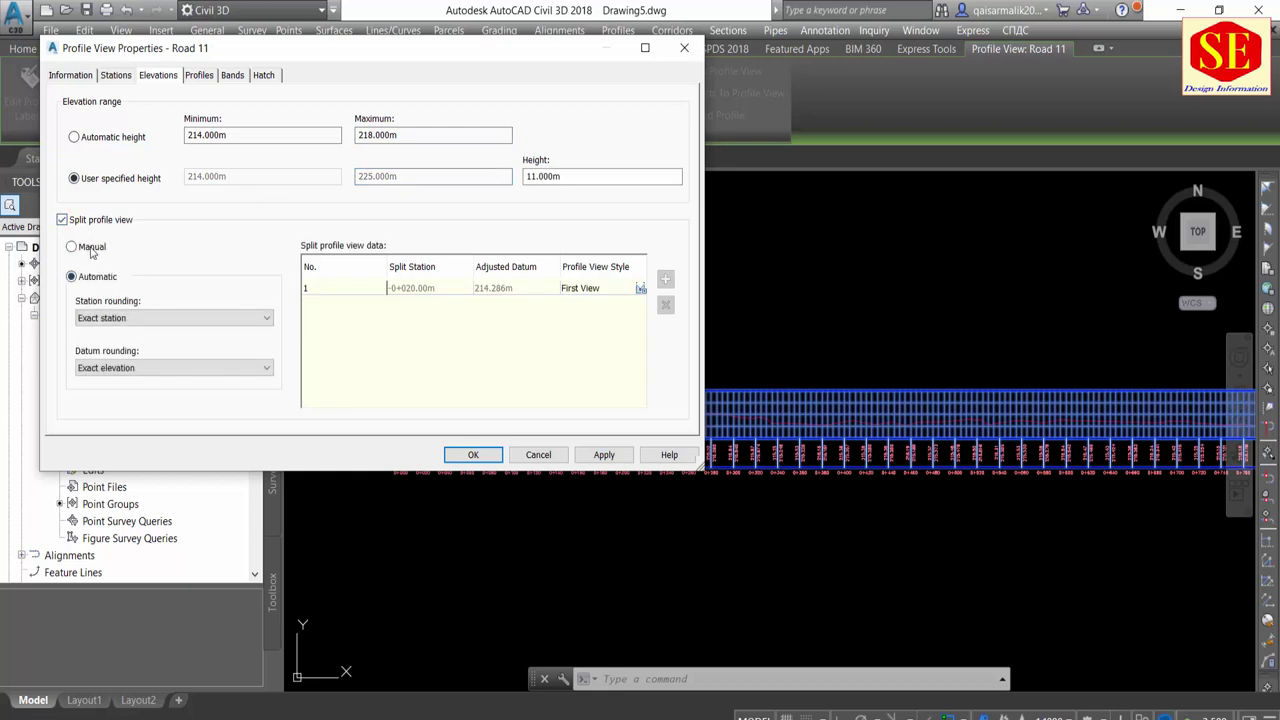
left_click(491, 290)
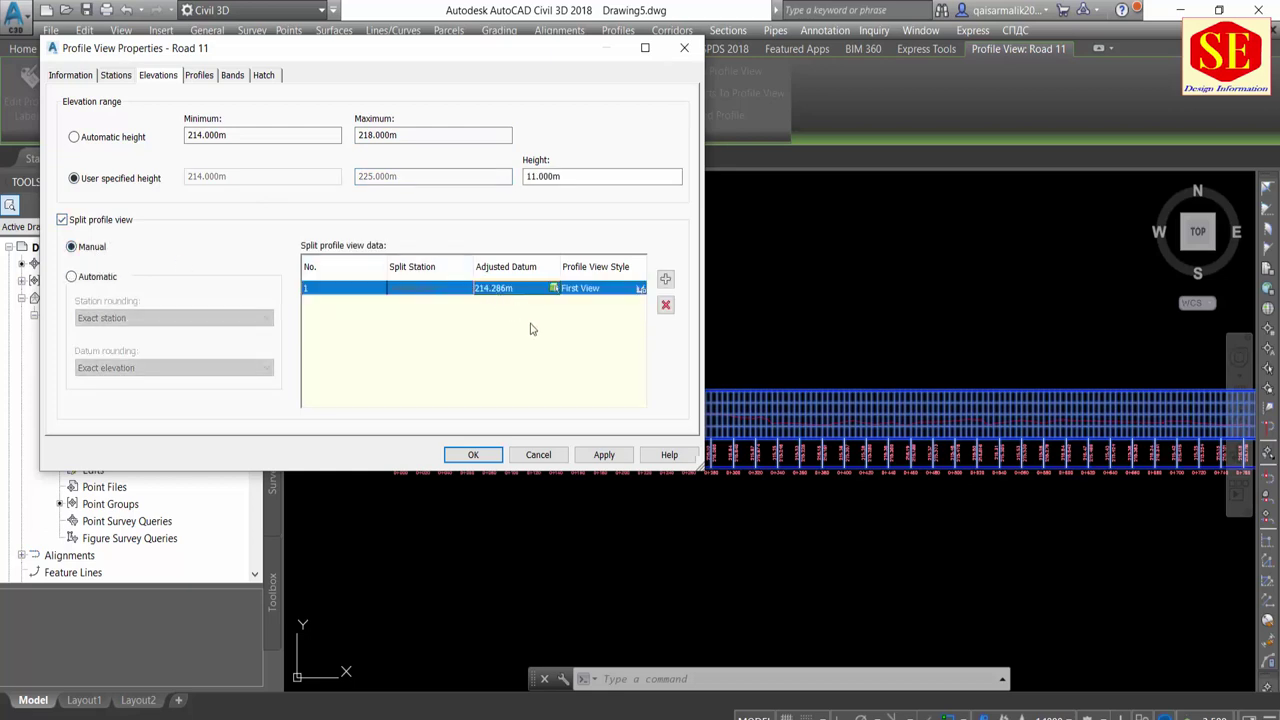
left_click(512, 289)
type("212")
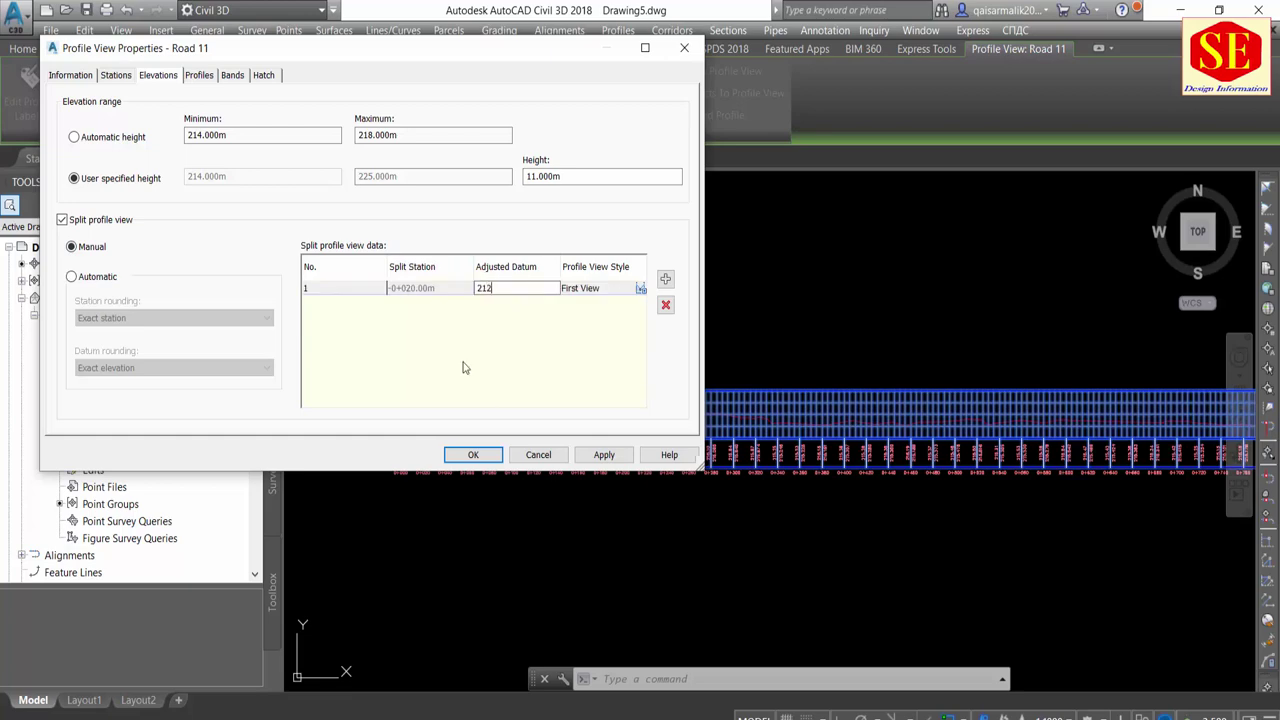
left_click(604, 455)
left_click(473, 455)
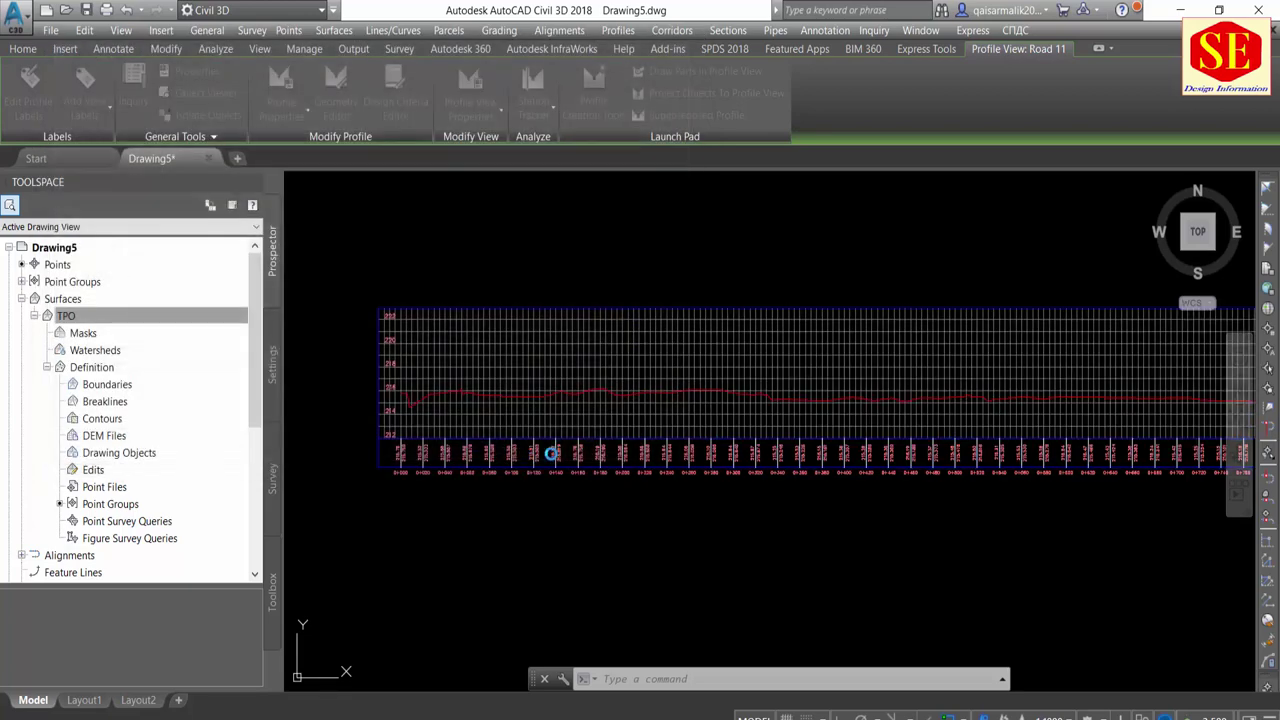
key("Escape")
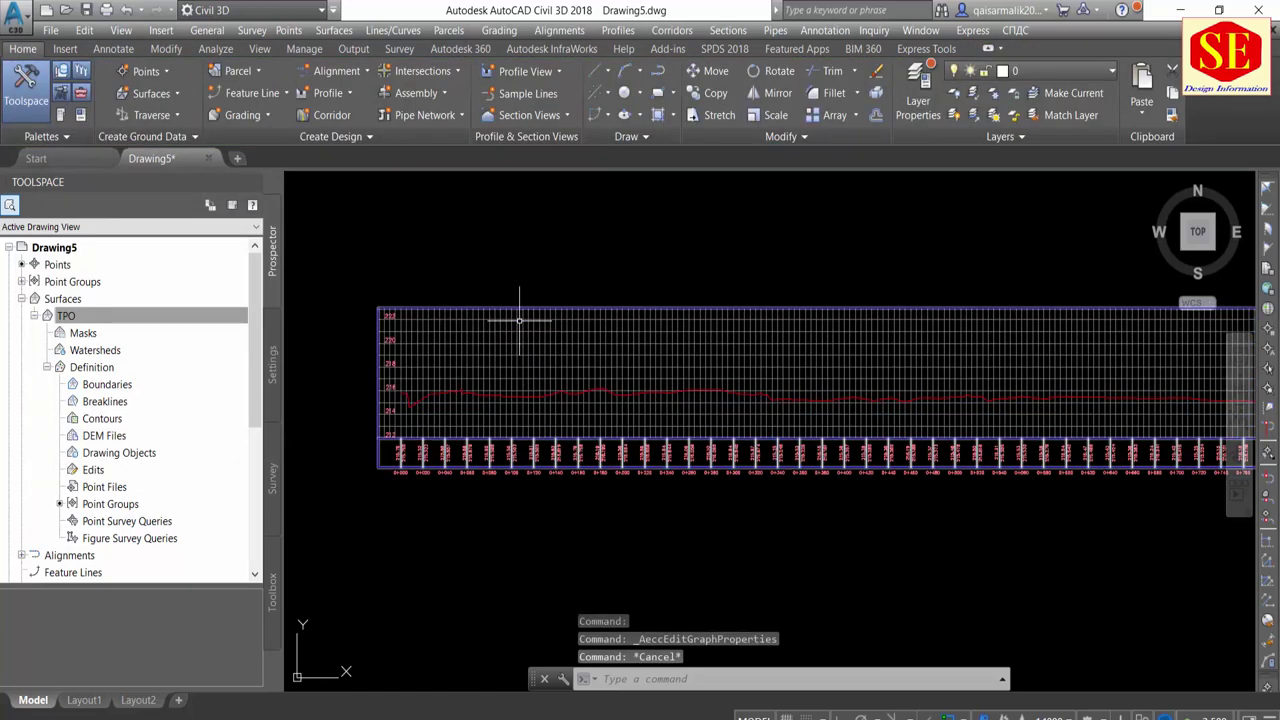
Create a new layout profile named 'Road 1 DEsign' on the Road 1 profile view
left_click(519, 296)
key("Escape")
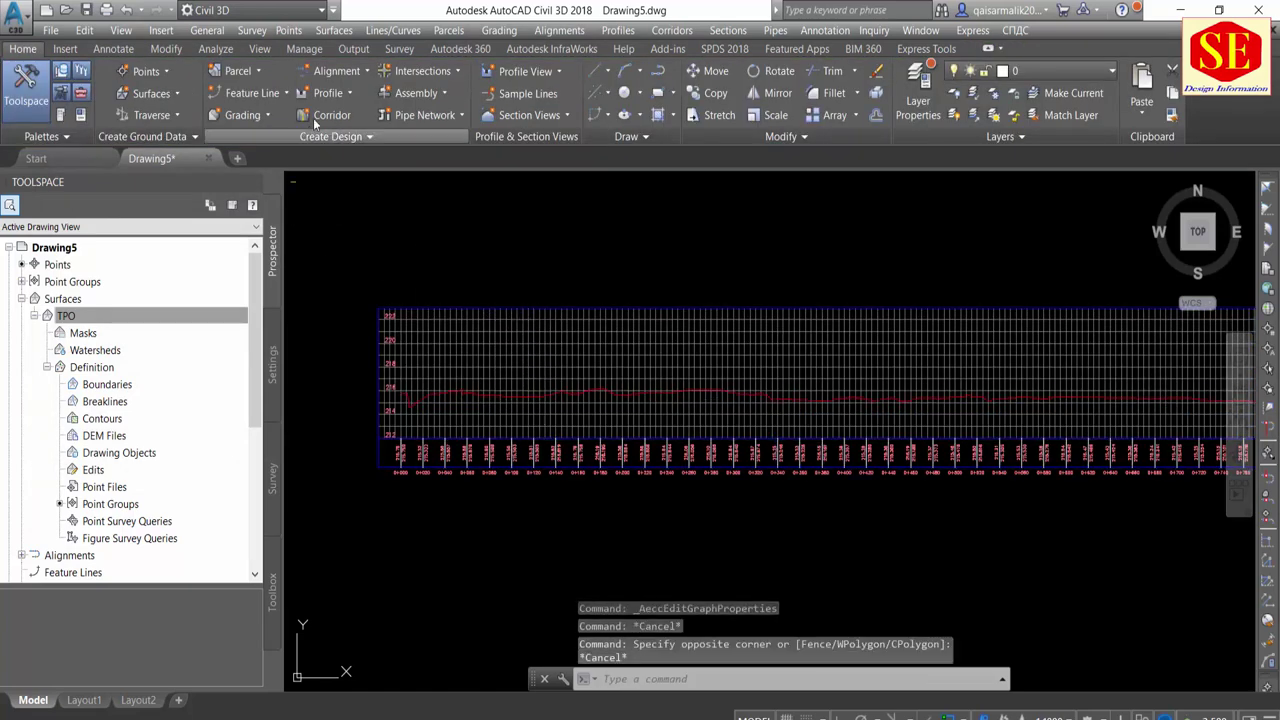
left_click(333, 96)
left_click(350, 159)
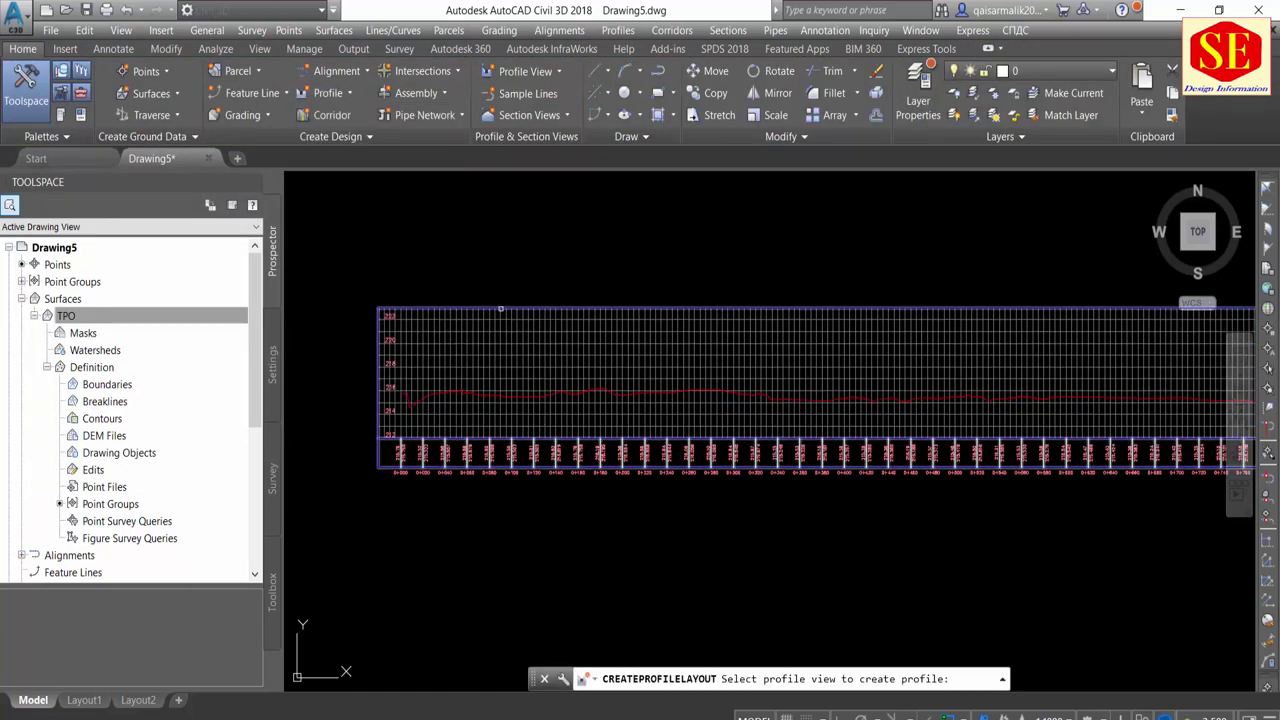
left_click(500, 308)
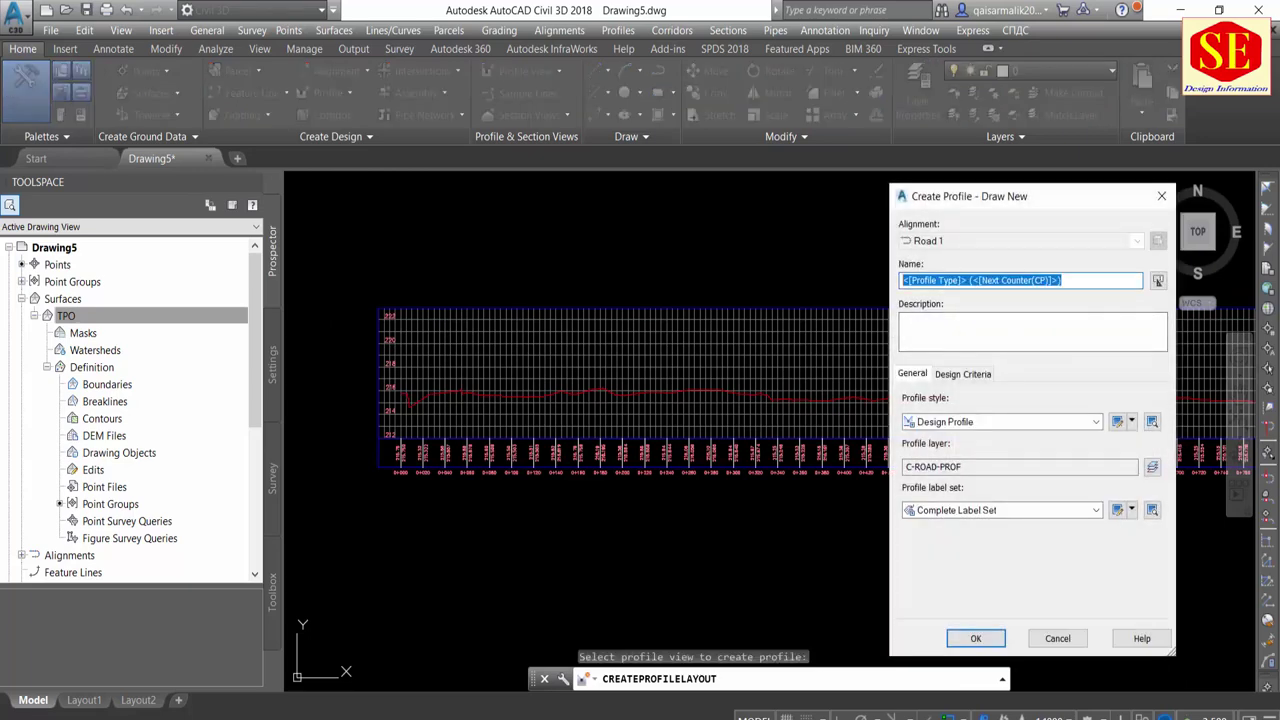
type("Road 1 DEsign")
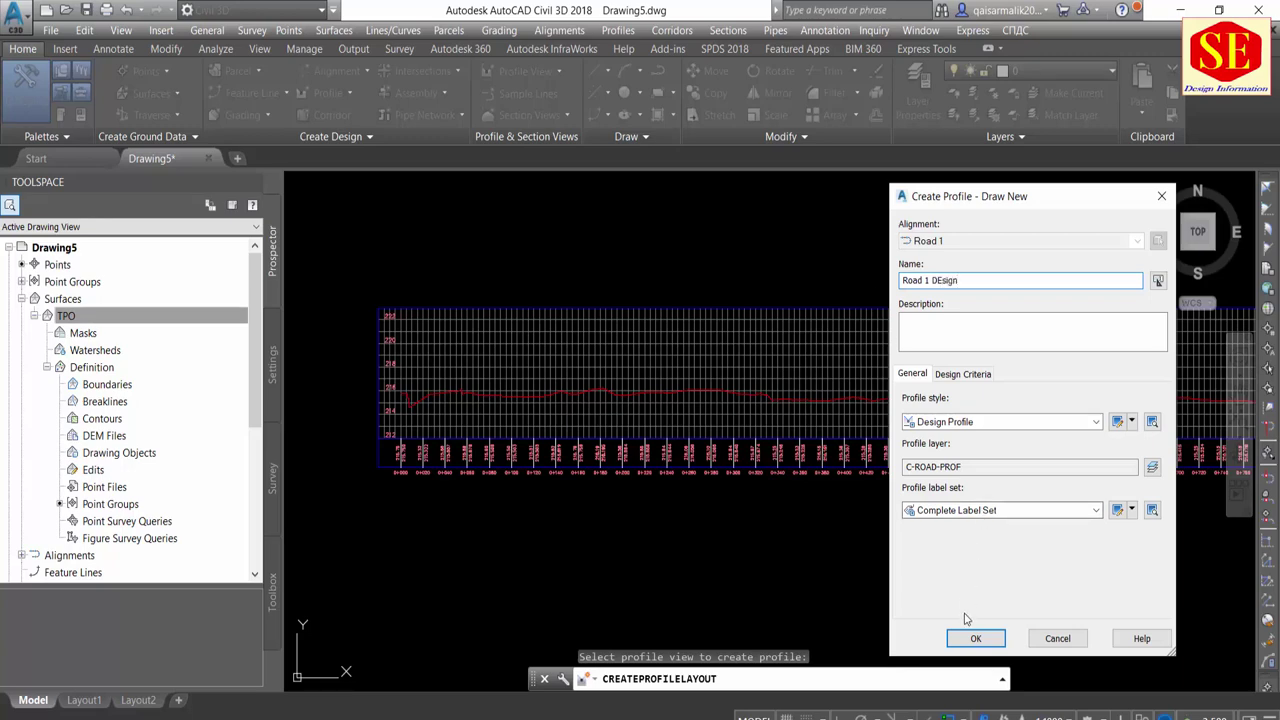
left_click(985, 639)
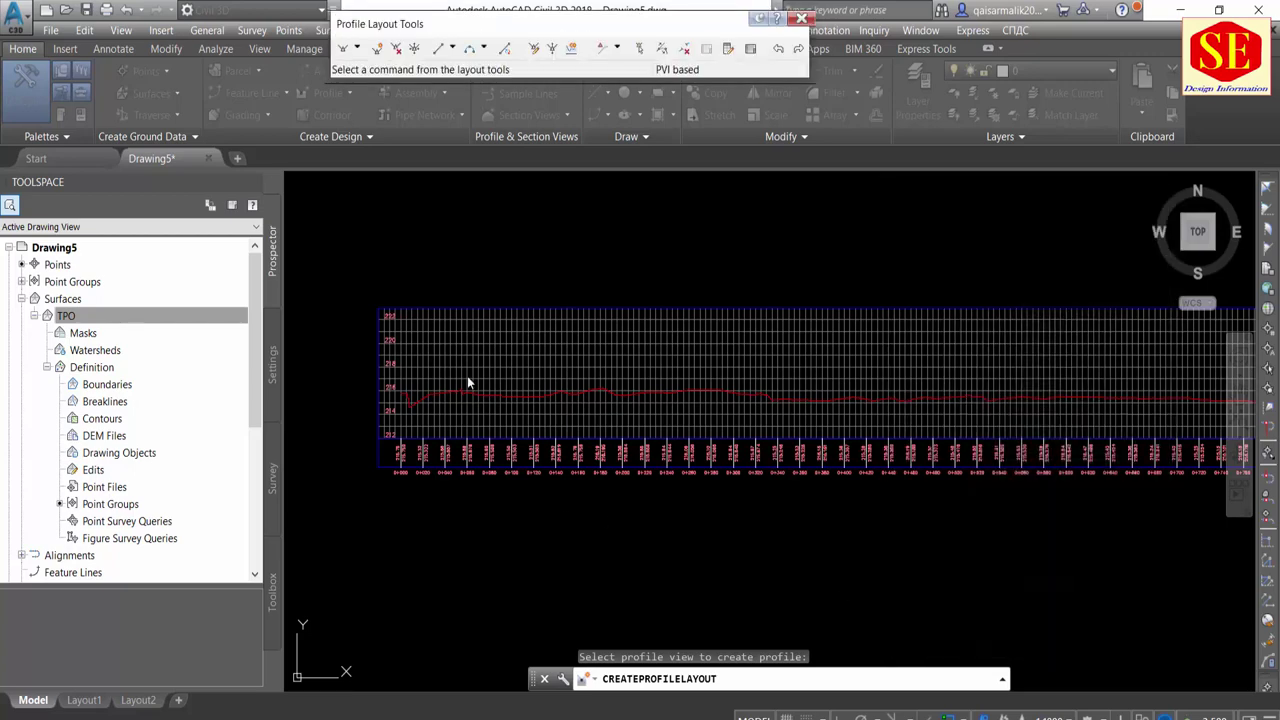
Draw tangents with curves starting near elevation 216 and place the first PVI points
left_click(356, 48)
left_click(420, 82)
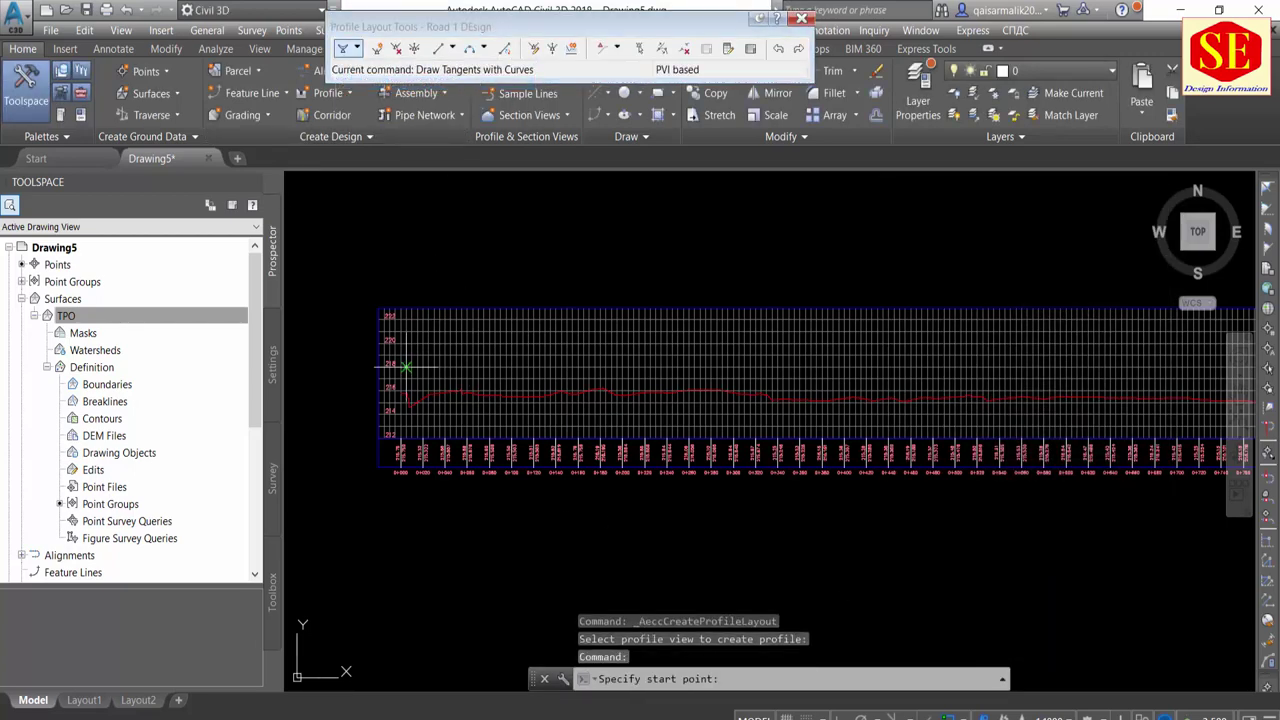
scroll(396, 387, "up", 4)
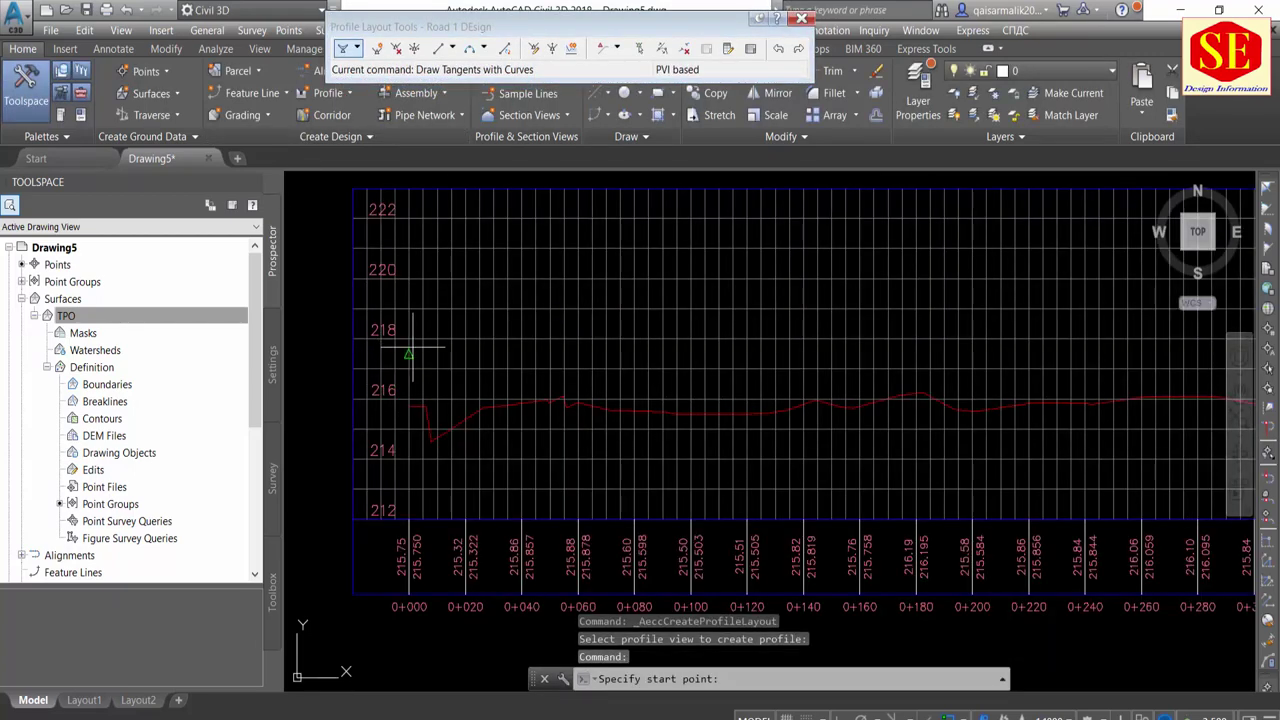
scroll(410, 350, "up", 3)
left_click(372, 386)
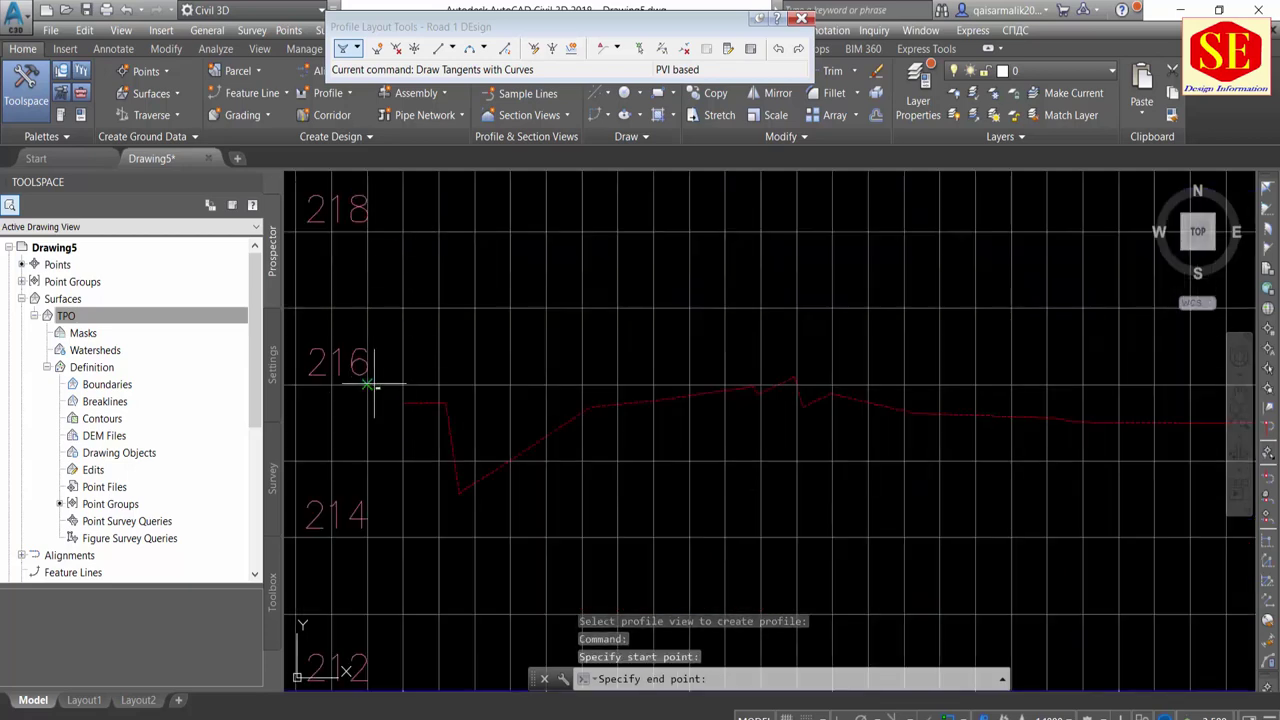
scroll(372, 386, "down", 5)
scroll(857, 349, "up", 1)
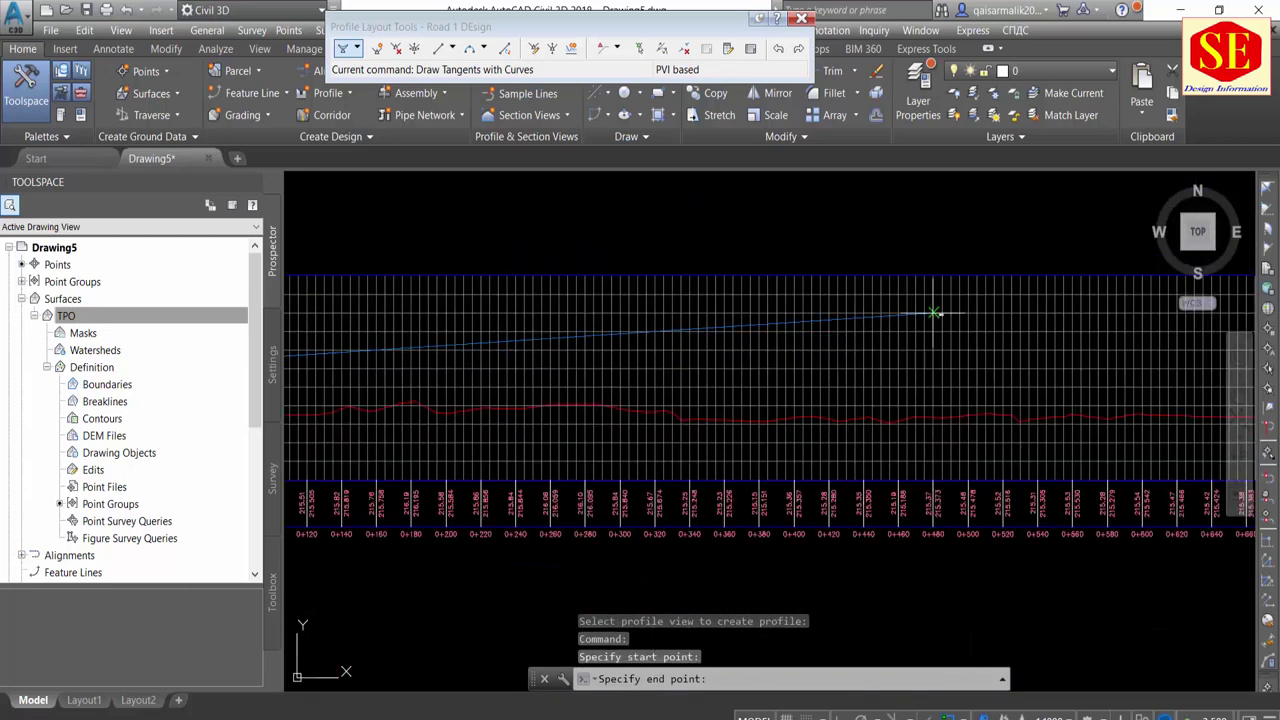
left_click(942, 313)
middle_click_drag(942, 313, 568, 306)
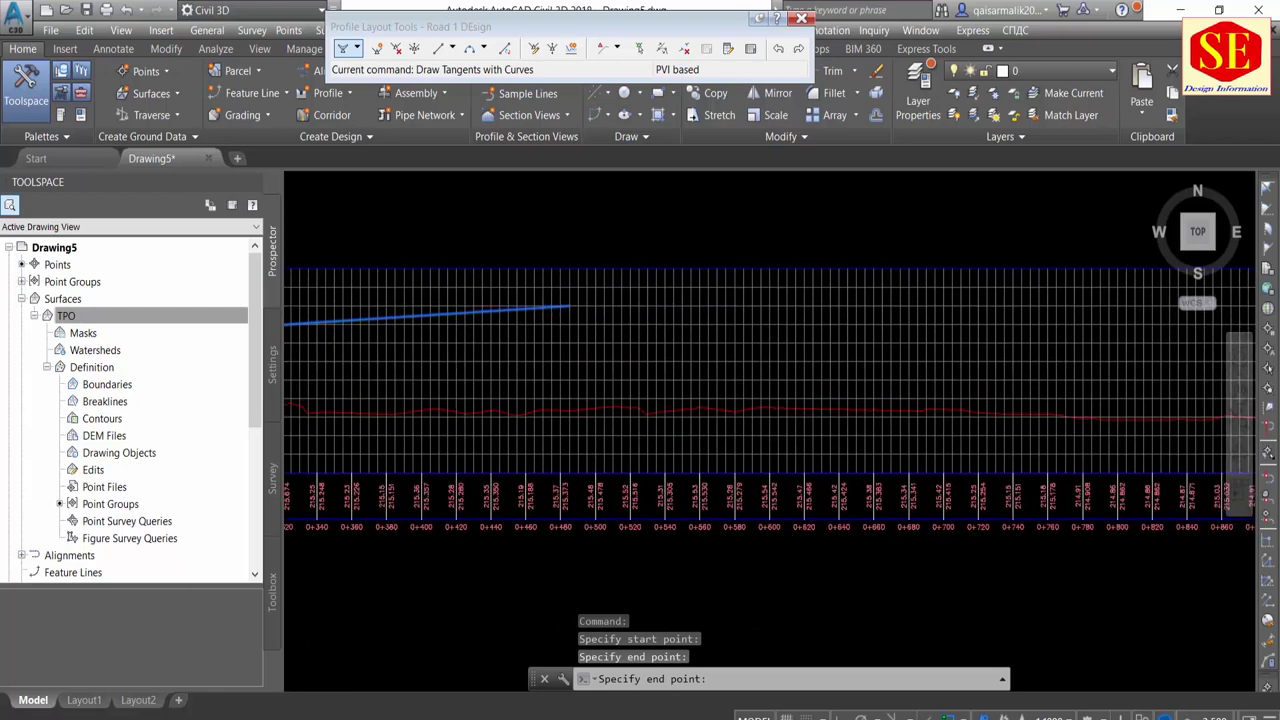
left_click(1022, 305)
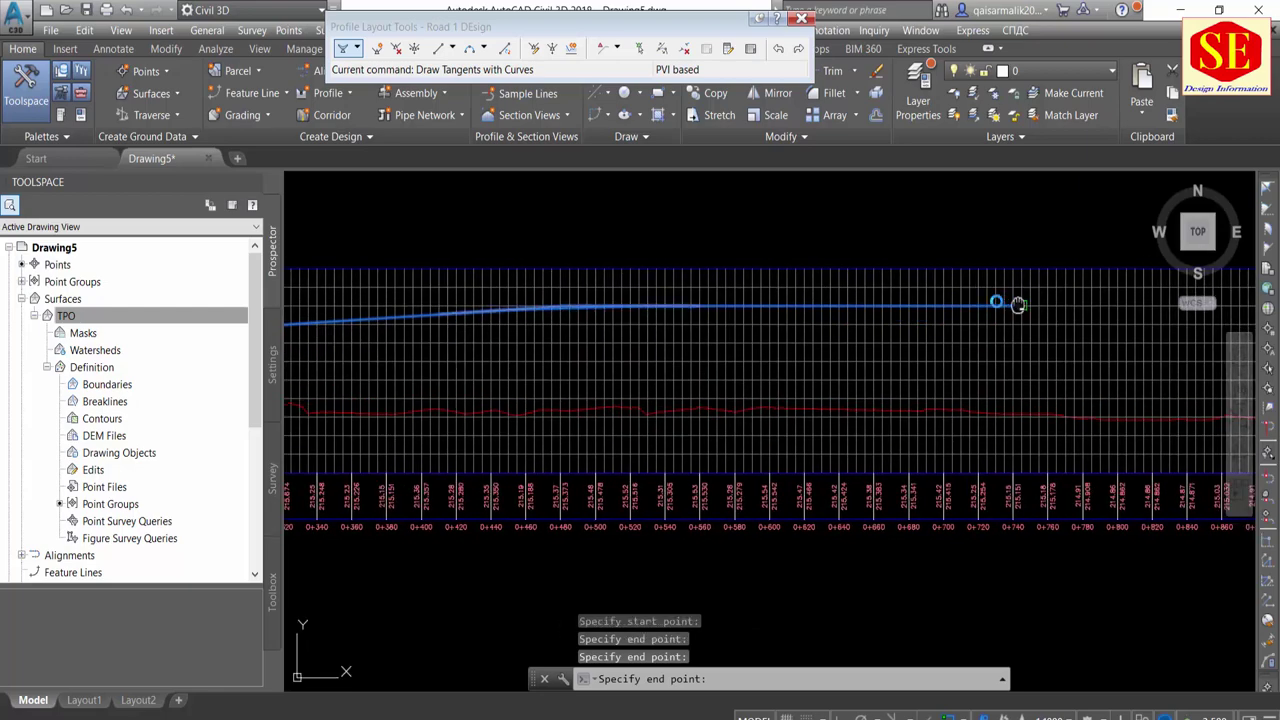
Add the remaining PVIs up to station 3+020 and finish the design grade line
middle_click_drag(1000, 300, 480, 274)
scroll(766, 314, "down", 3)
scroll(938, 345, "down", 1)
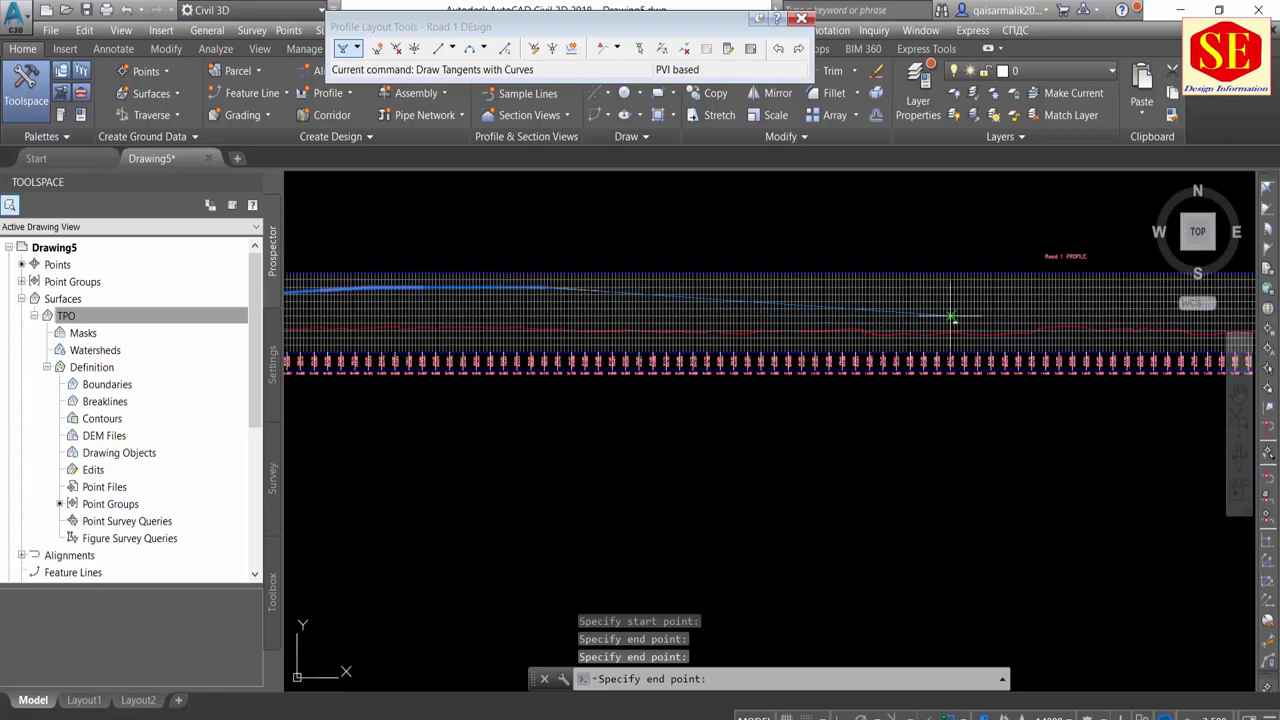
left_click(949, 314)
scroll(946, 326, "up", 1)
scroll(823, 333, "up", 2)
scroll(870, 343, "up", 2)
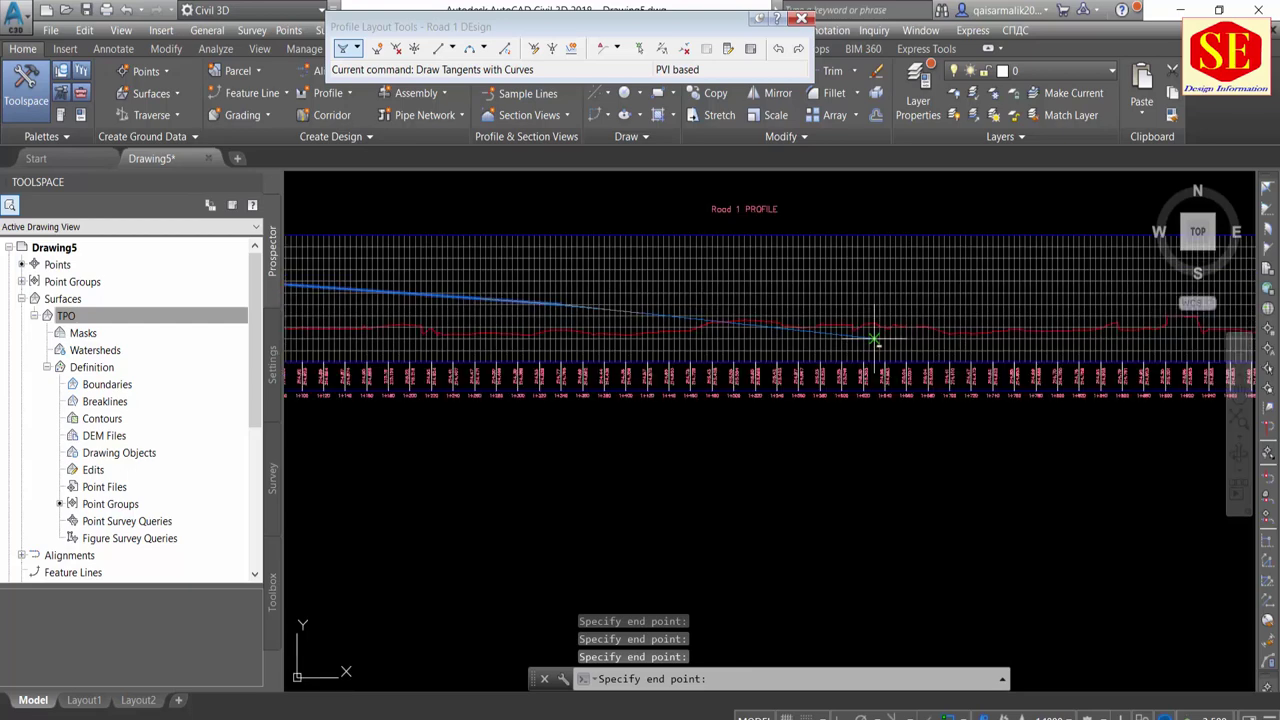
left_click(896, 350)
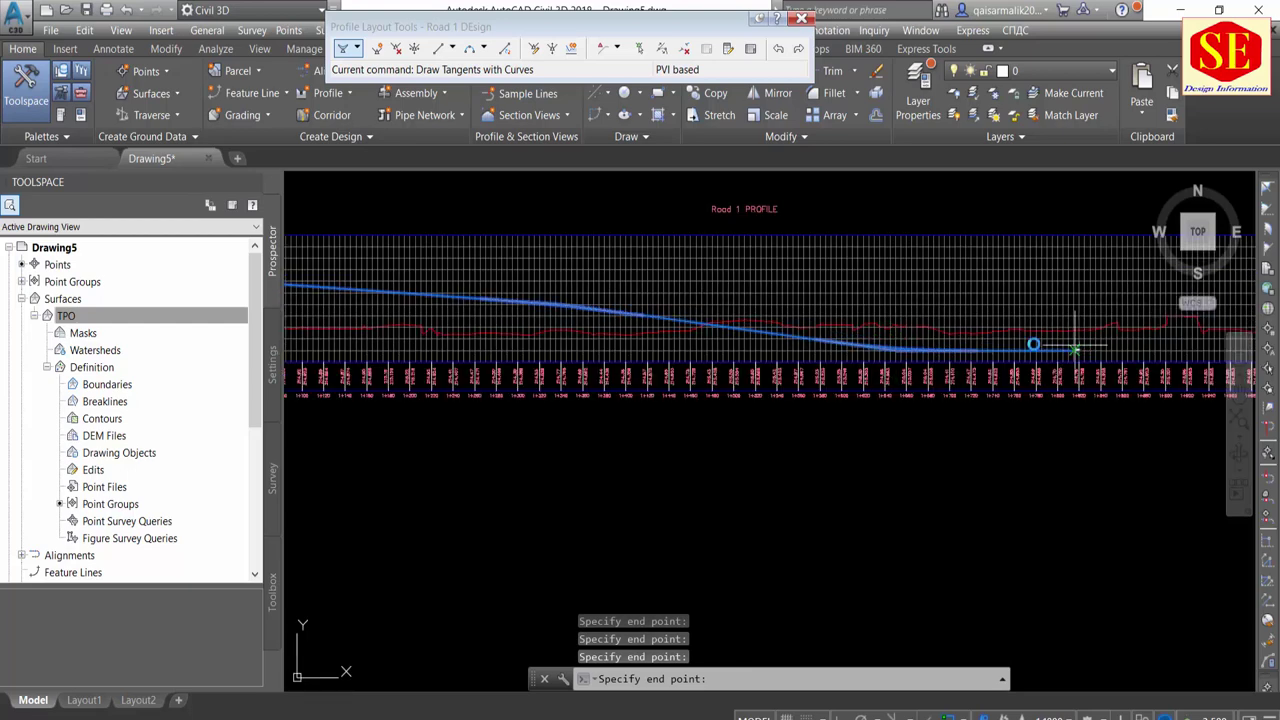
middle_click_drag(1034, 343, 714, 323)
middle_click_drag(1034, 250, 443, 243)
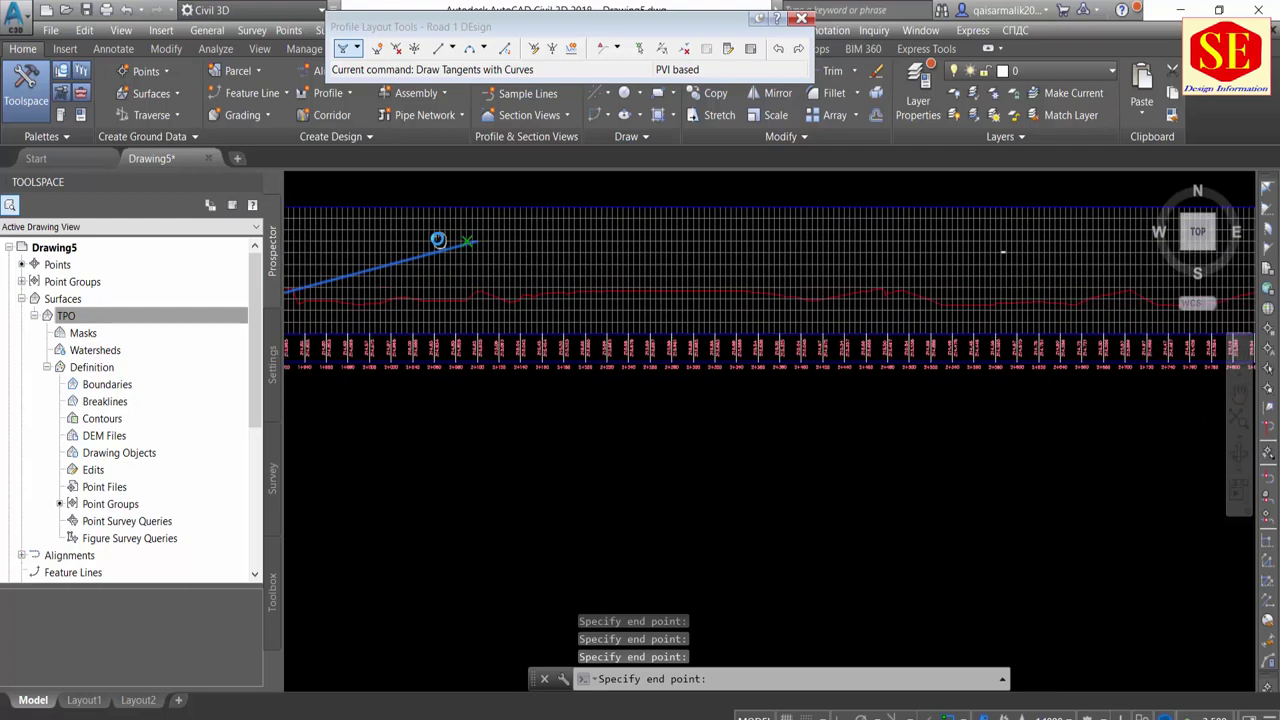
scroll(514, 243, "down", 1)
scroll(990, 248, "up", 1)
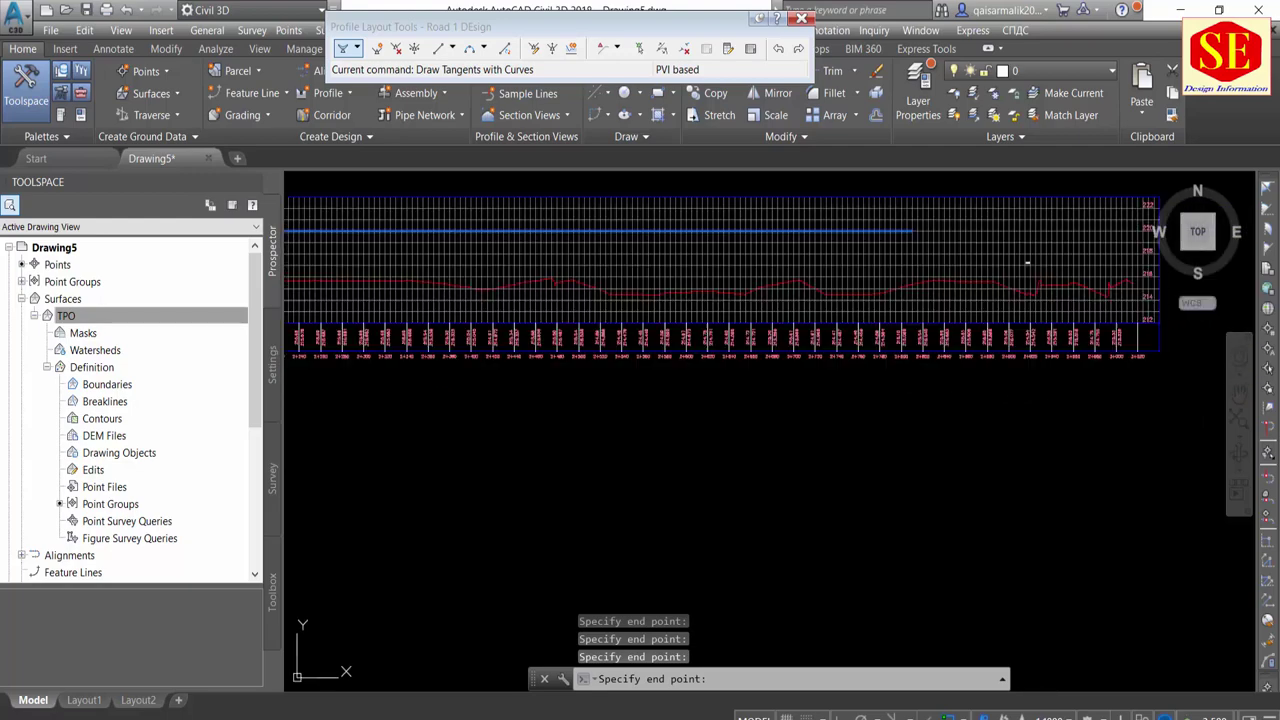
scroll(1140, 250, "up", 1)
scroll(1133, 260, "up", 2)
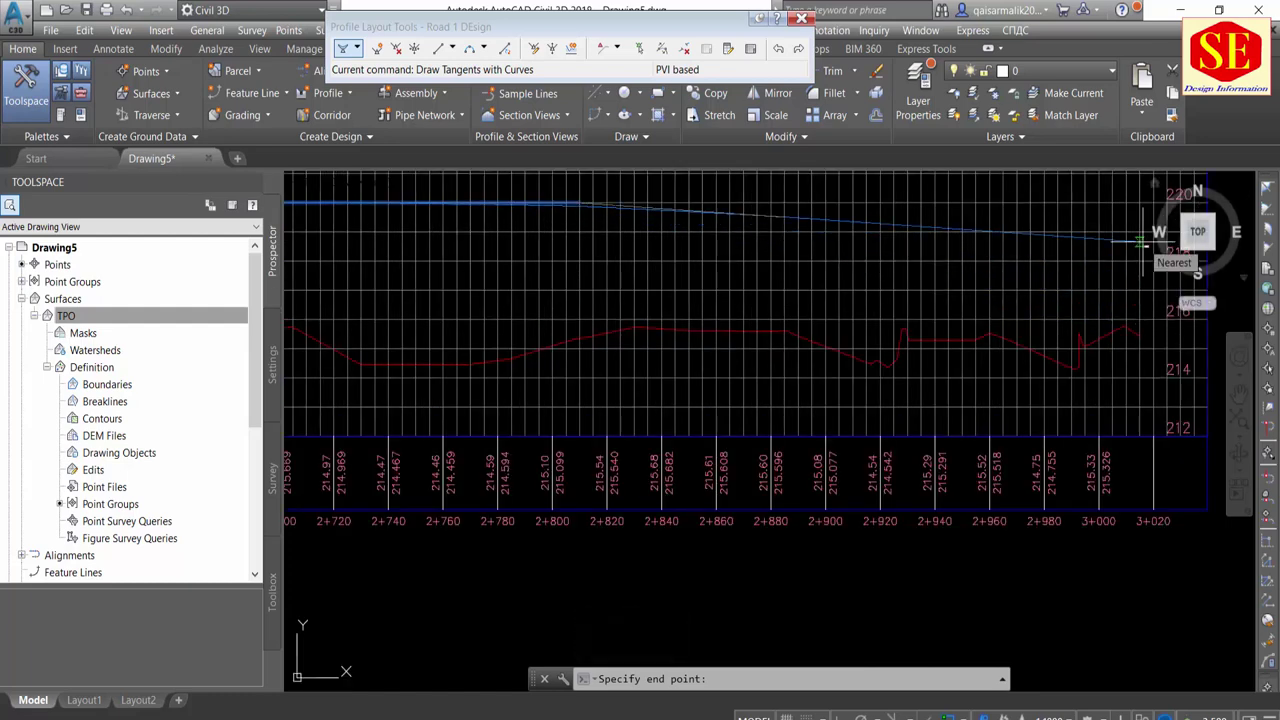
left_click(1140, 243)
key("Return")
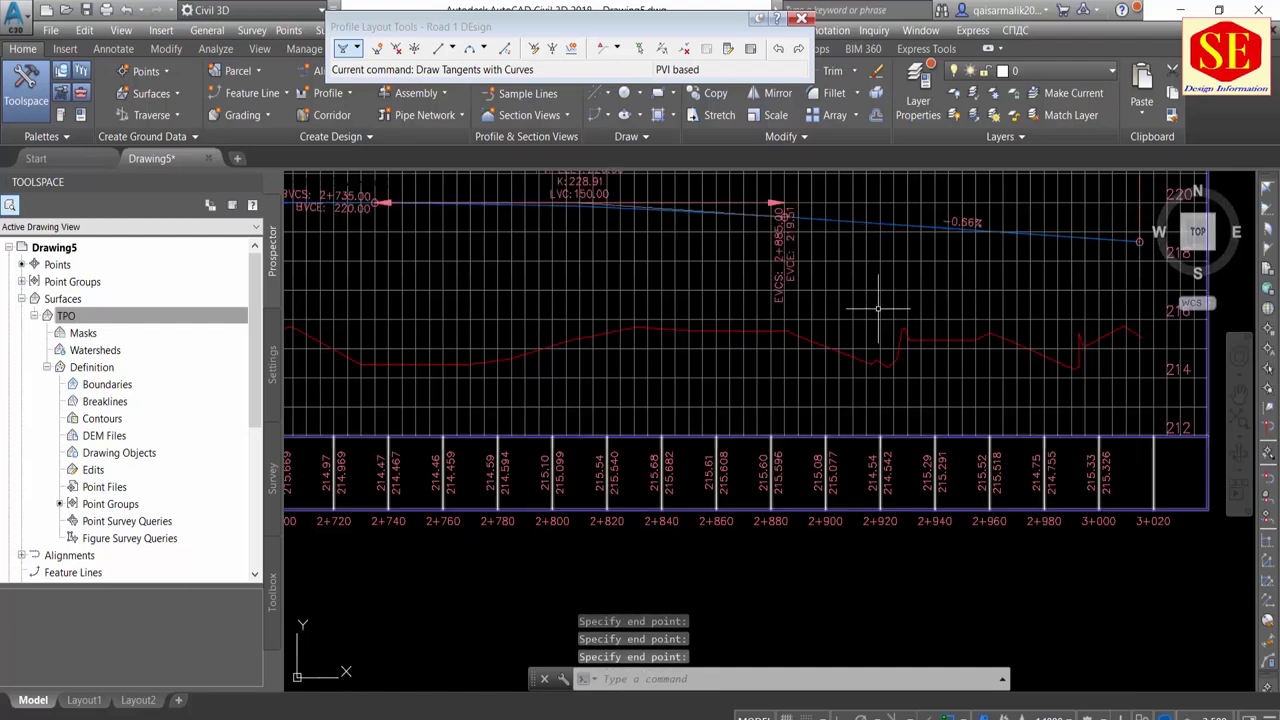
Review the finished grade line back to the profile start and close the layout toolbar
scroll(608, 303, "down", 5)
scroll(608, 303, "up", 3)
scroll(932, 336, "up", 2)
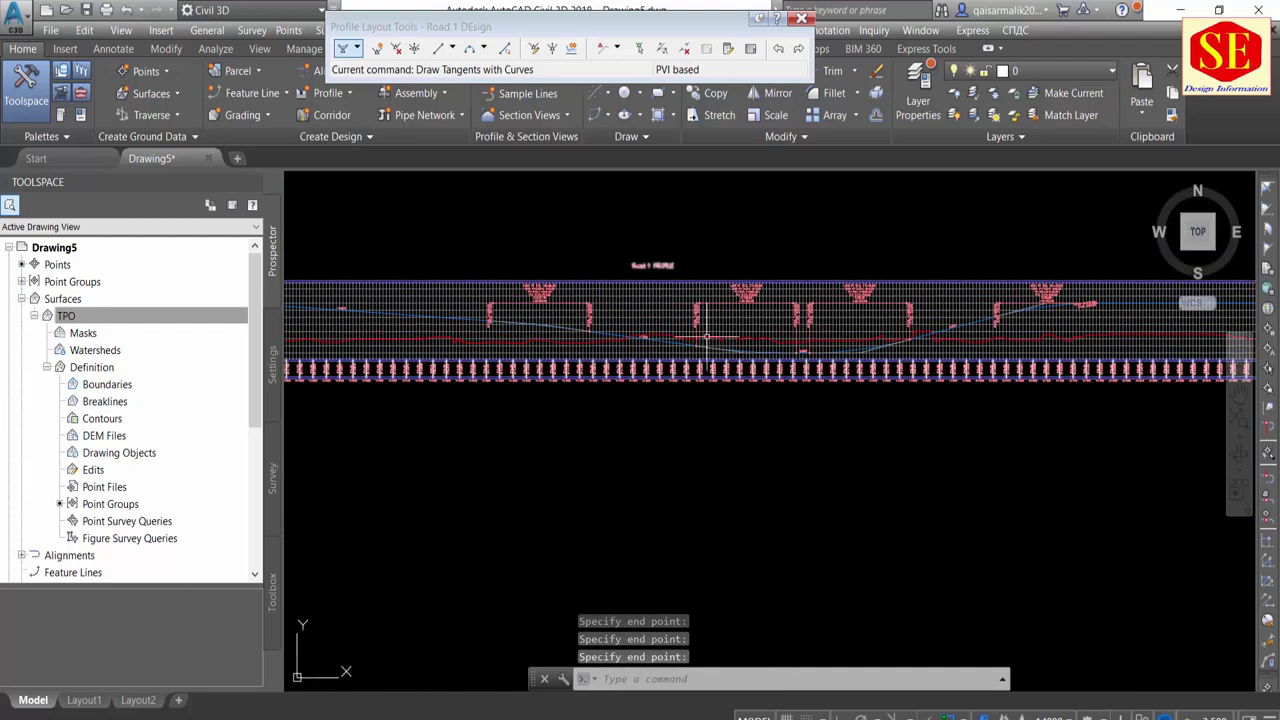
scroll(601, 315, "down", 2)
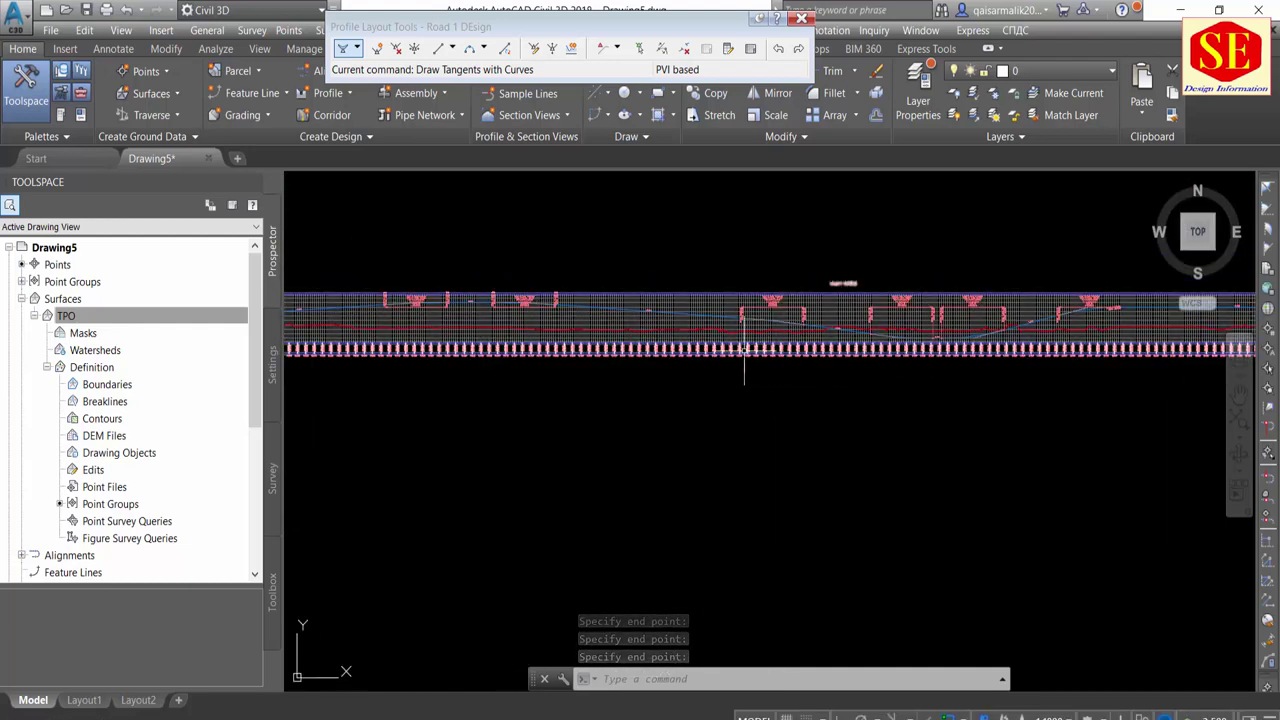
mouse_move(294, 309)
middle_mouse_down()
mouse_move(534, 349)
mouse_move(540, 380)
middle_mouse_up()
scroll(560, 350, "up", 2)
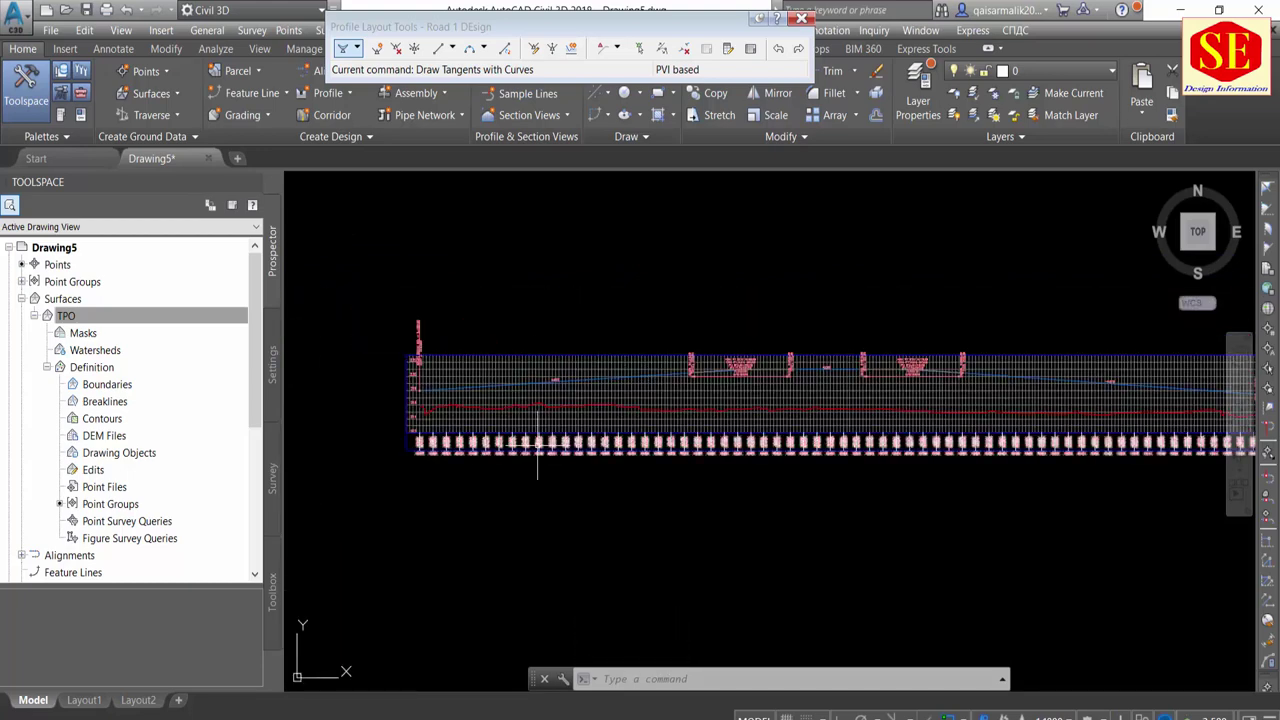
scroll(725, 292, "down", 5)
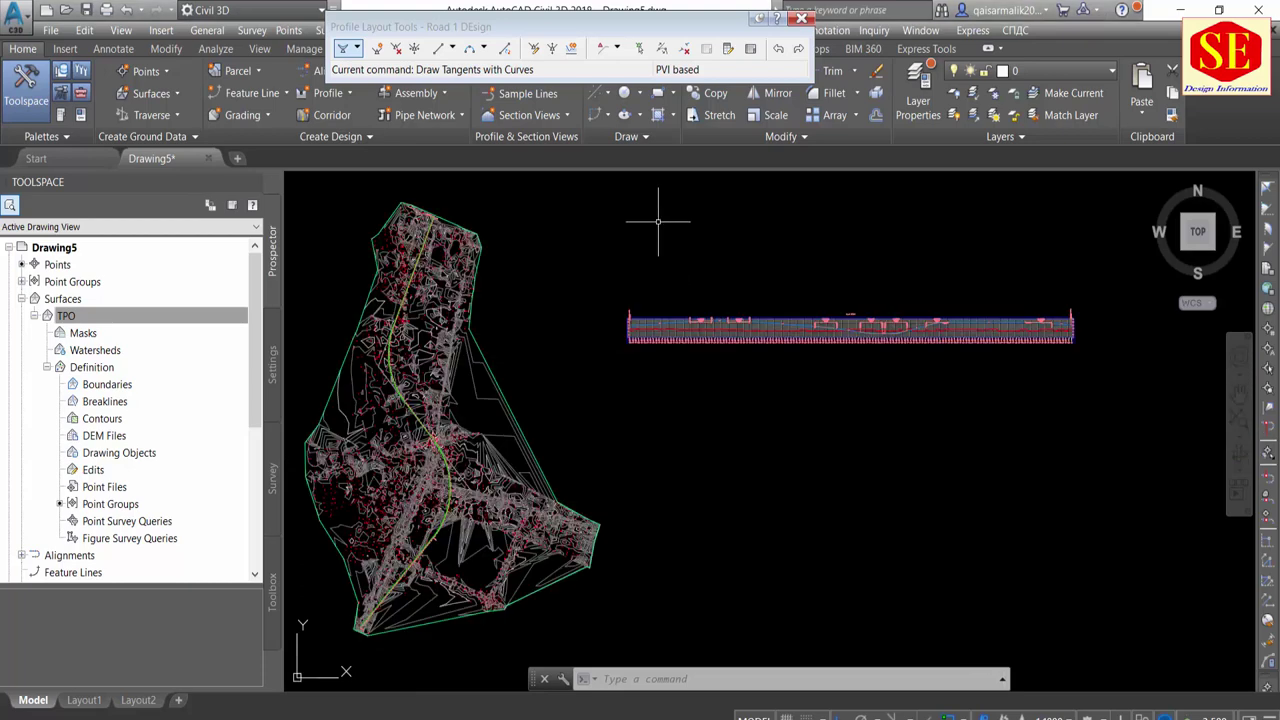
left_click(799, 19)
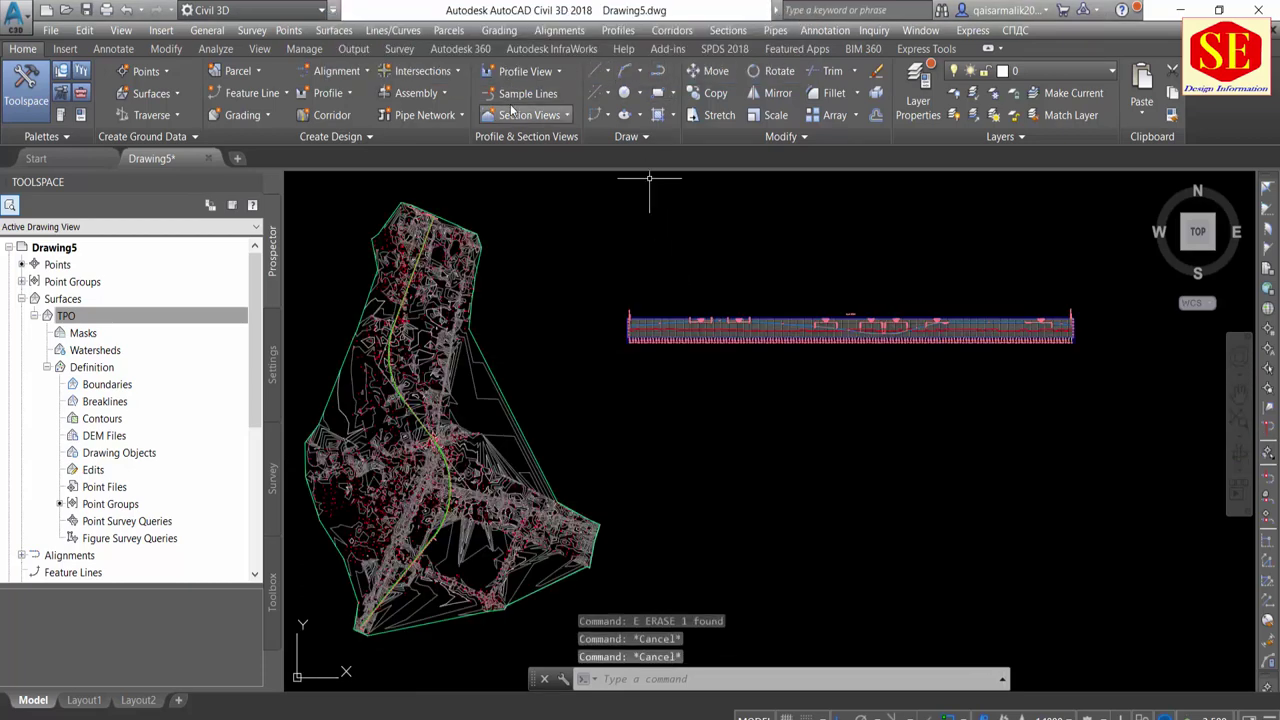
Create assembly 'Sec AA' with its baseline in an empty area, then select it
left_click(440, 95)
left_click(447, 122)
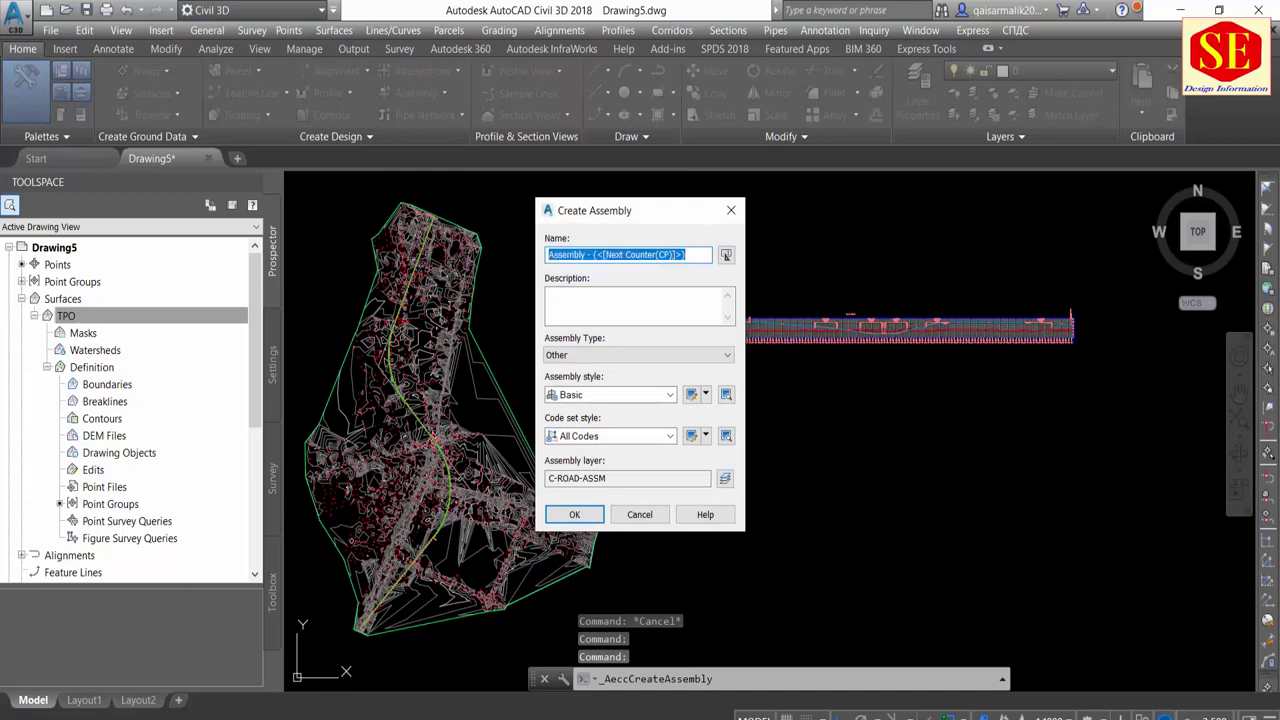
type("Sec ")
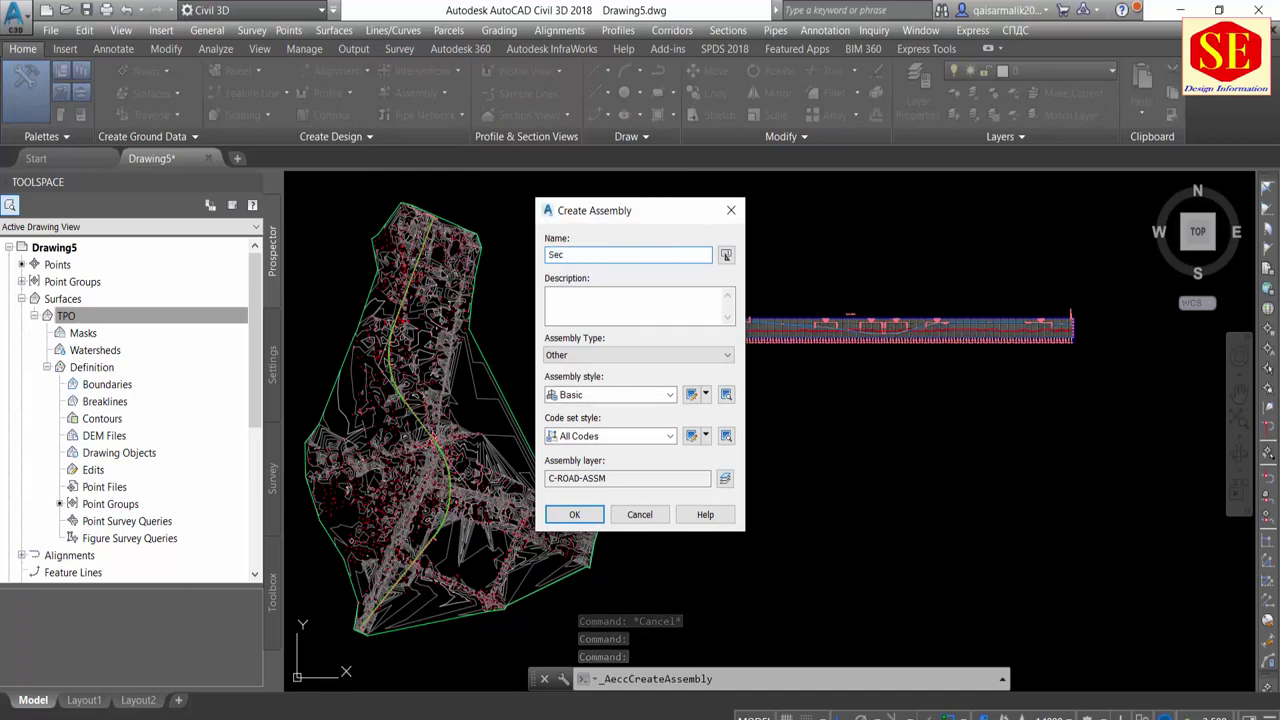
type("AA")
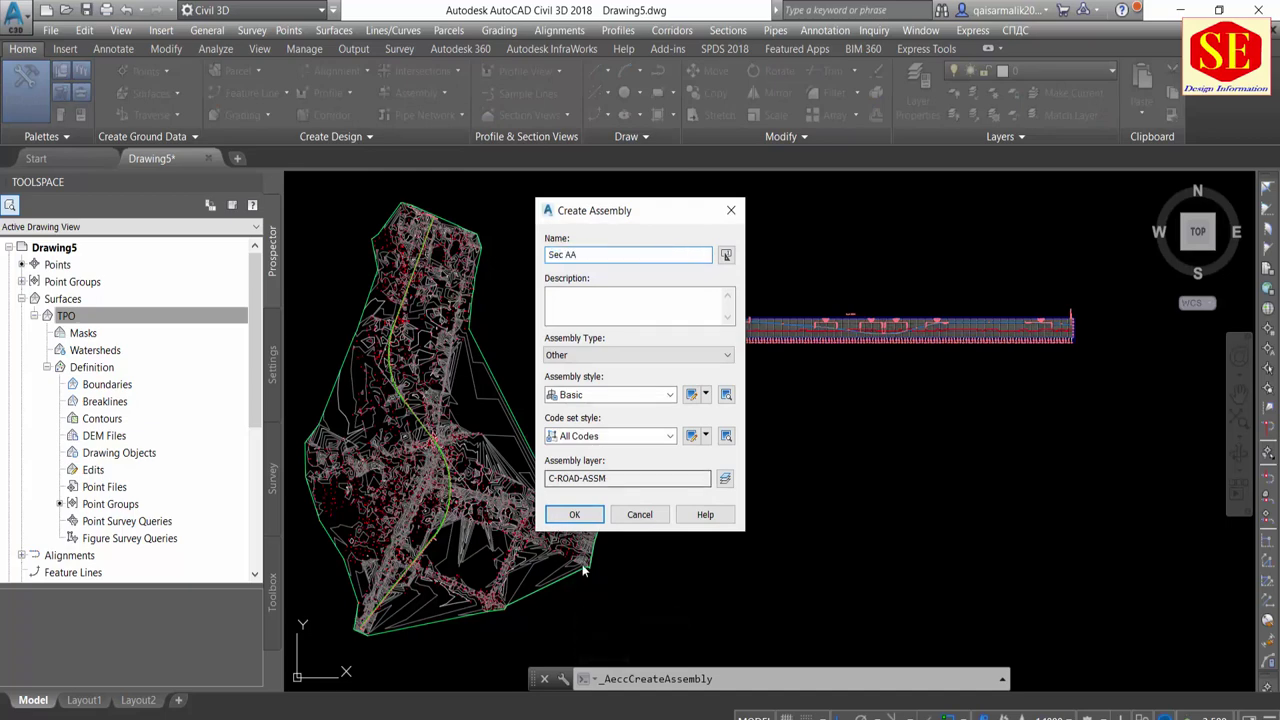
left_click(588, 514)
left_click(750, 232)
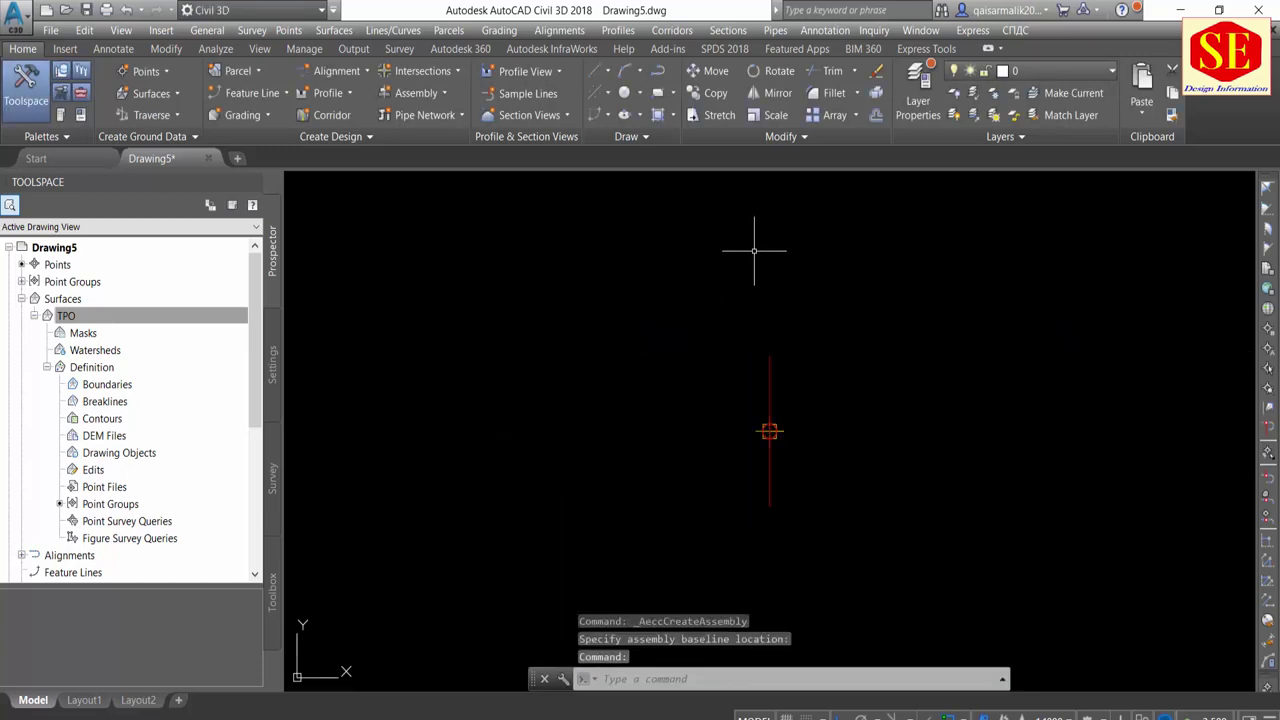
left_click(769, 370)
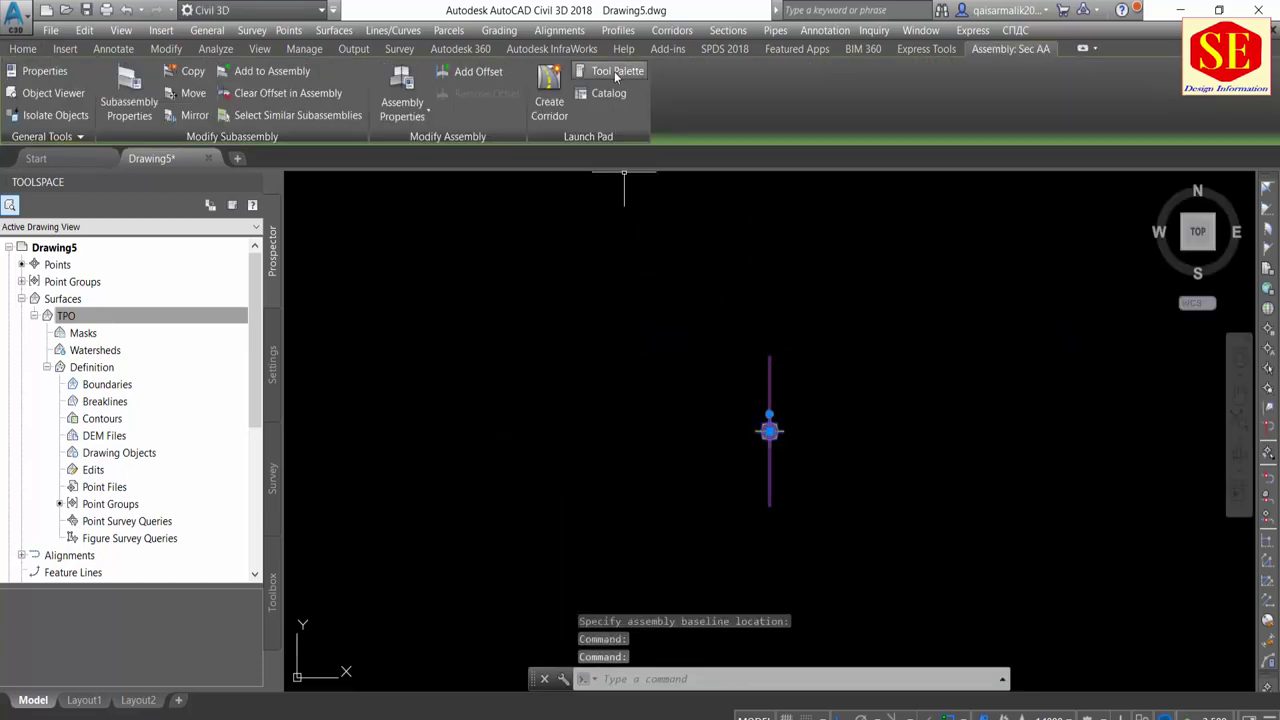
Attach a LaneSuperelevationAOR lane on the right side using Right Lane Outside superelevation
left_click(616, 74)
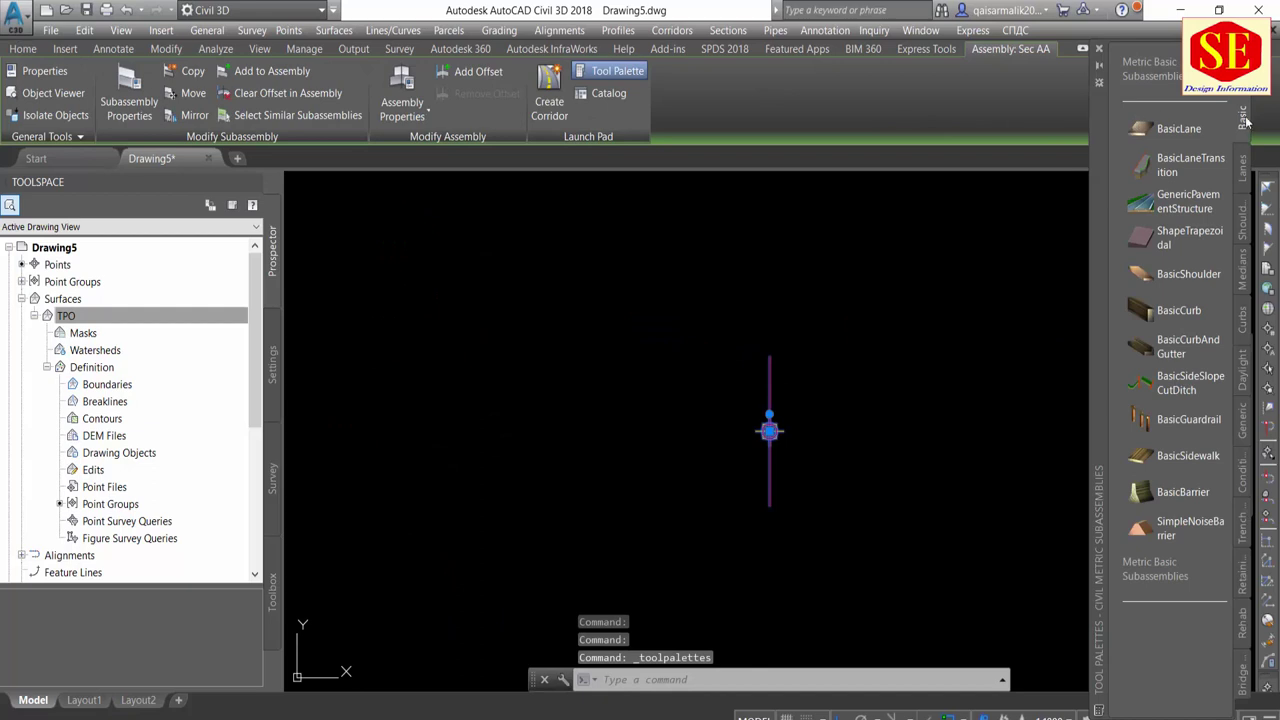
left_click(1244, 170)
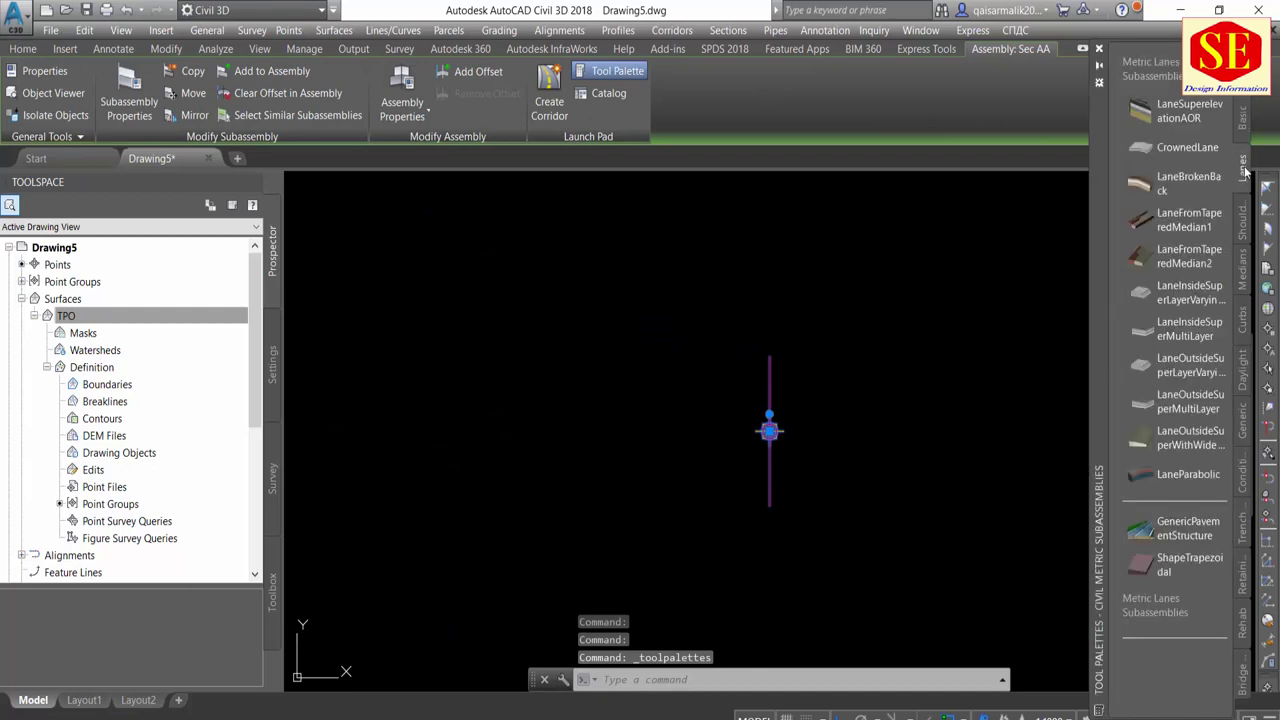
left_click(1190, 110)
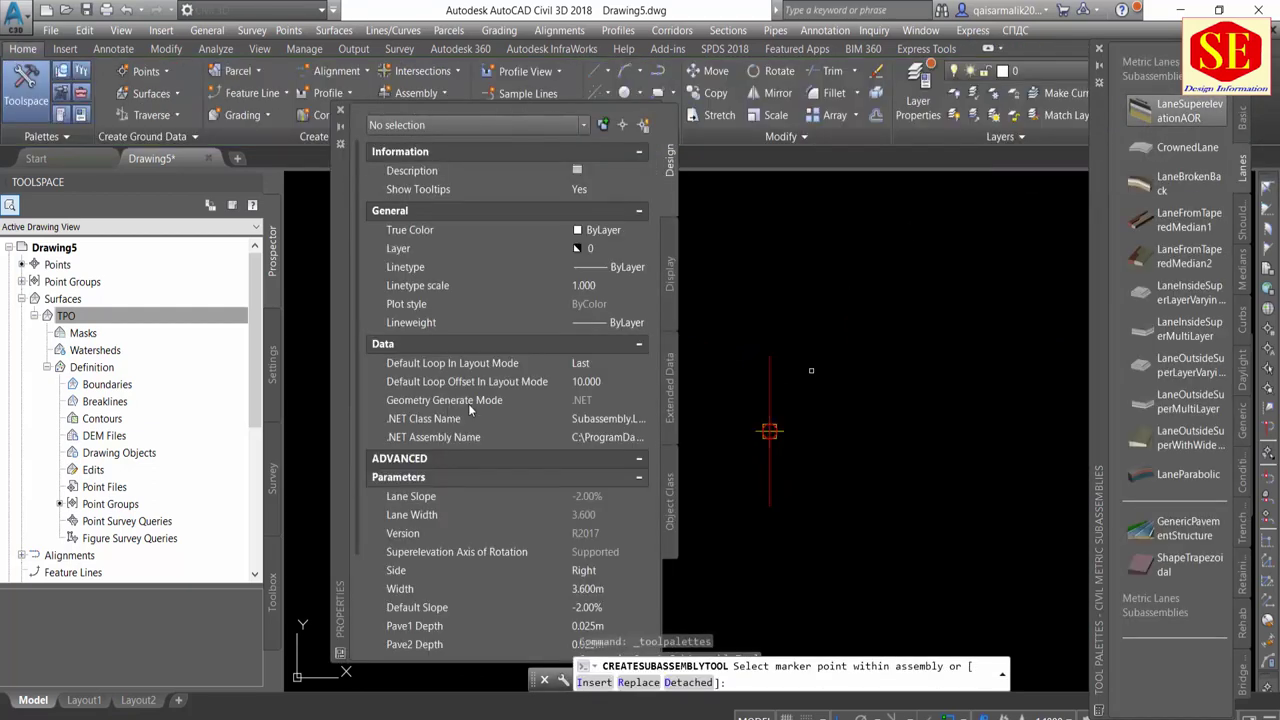
scroll(582, 542, "down", 5)
left_click(602, 455)
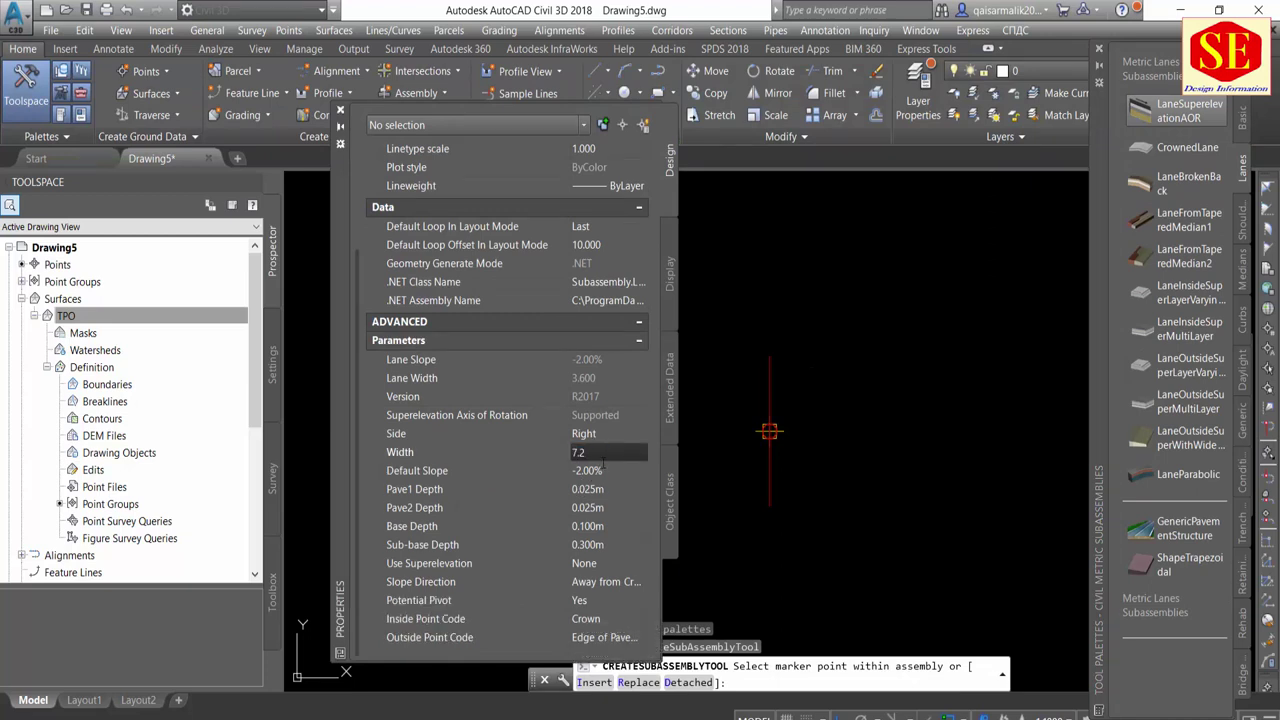
left_click(590, 508)
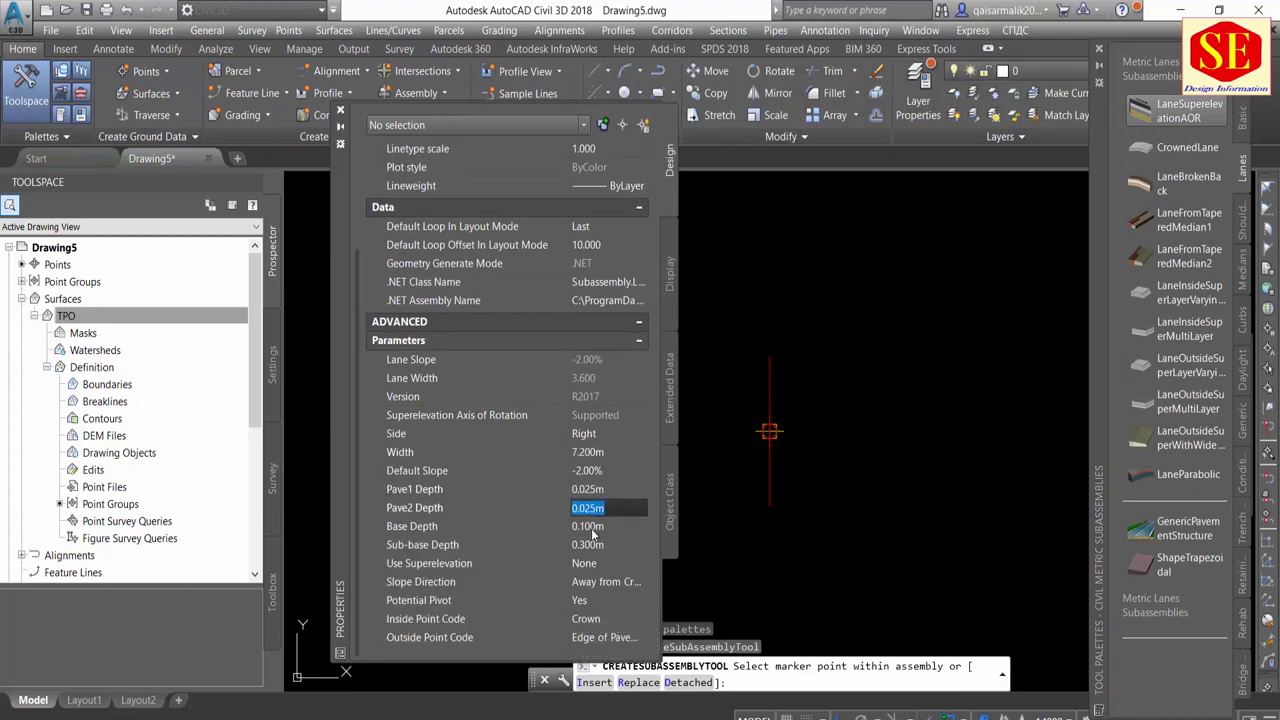
left_click(592, 530)
type(".3")
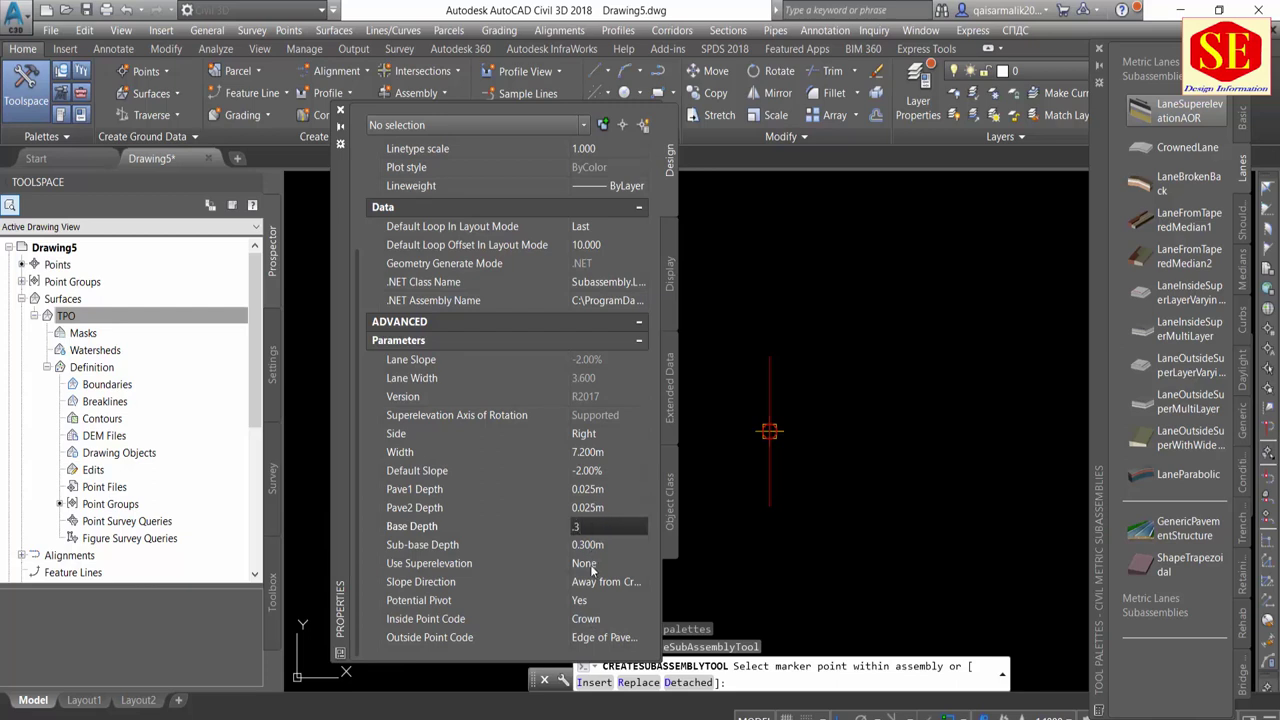
left_click(590, 565)
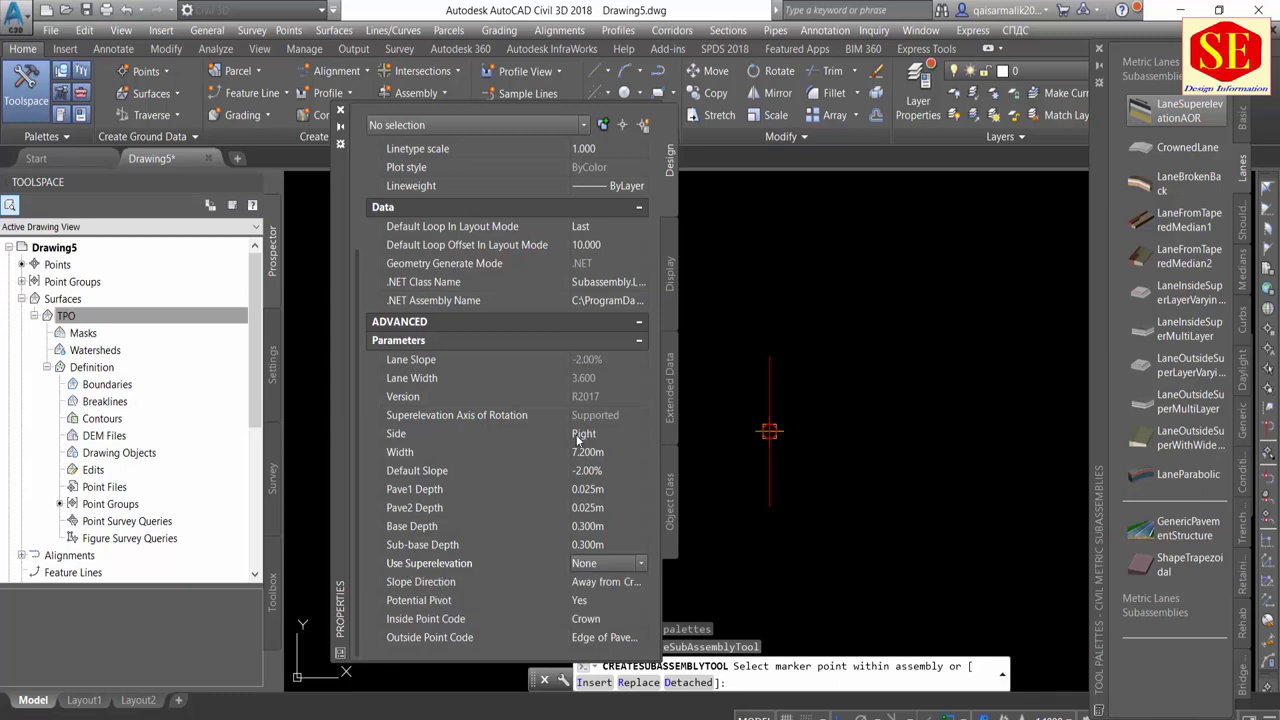
left_click(596, 563)
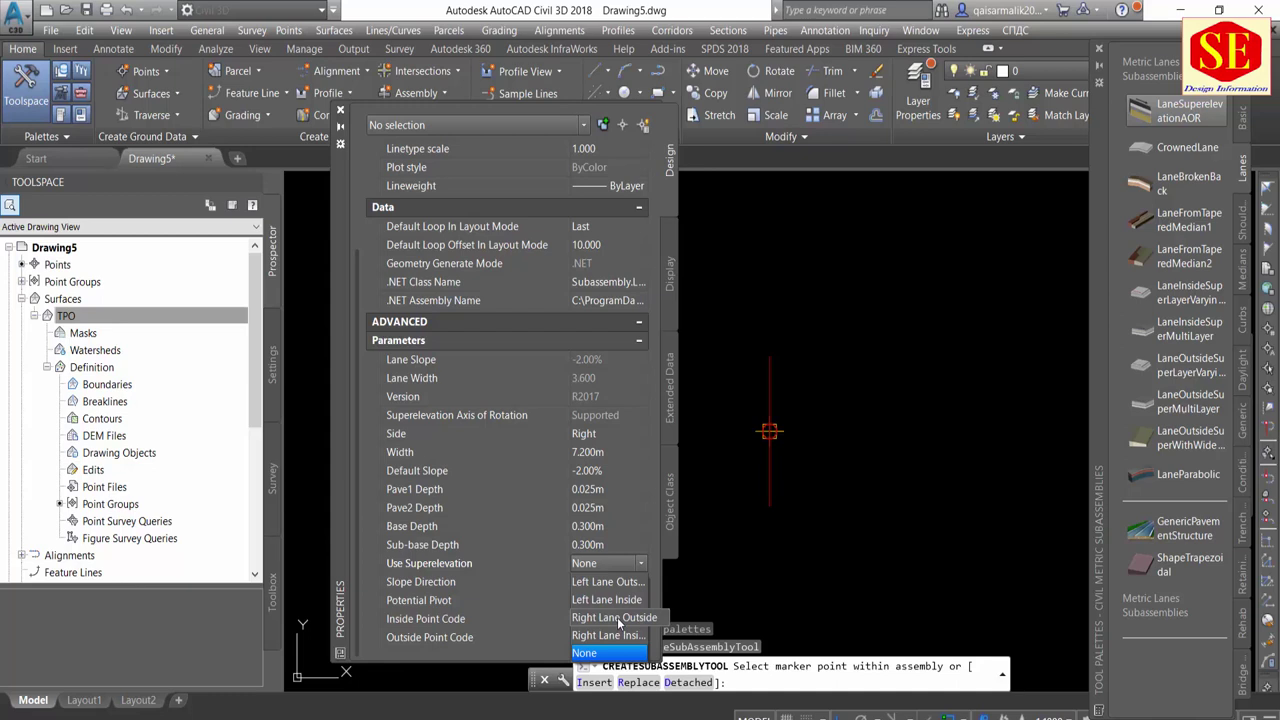
left_click(617, 619)
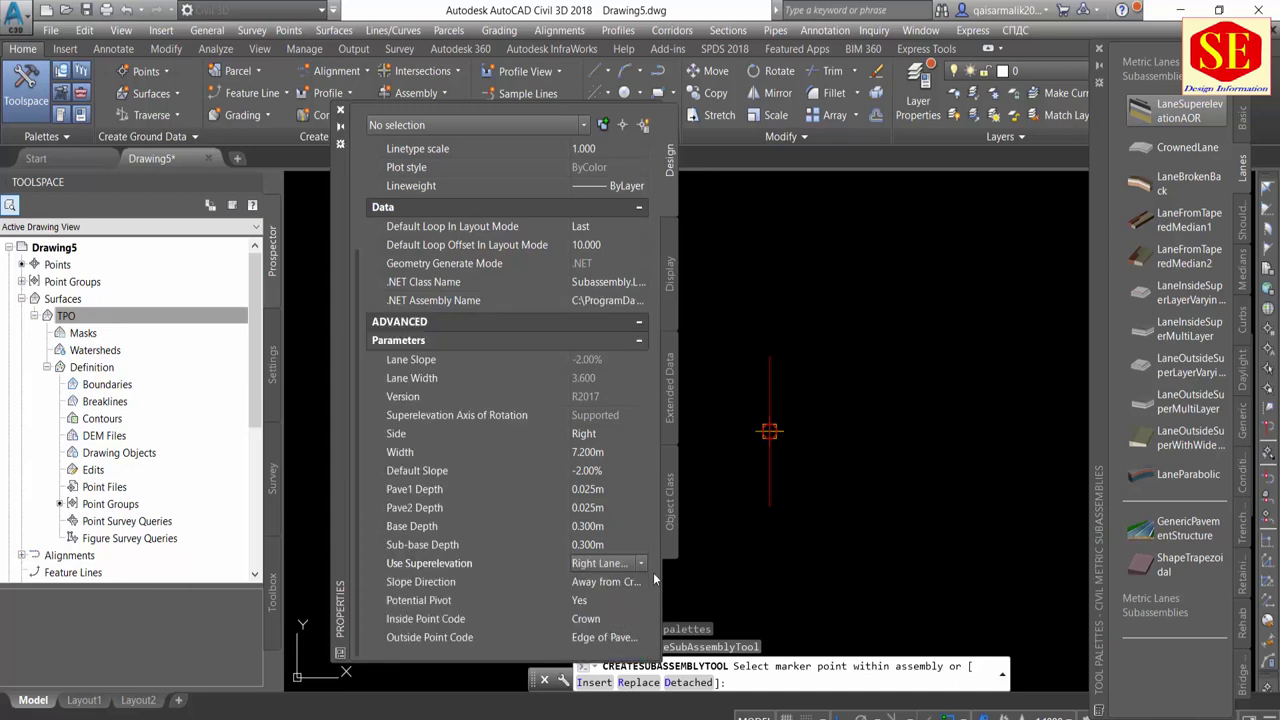
left_click(769, 431)
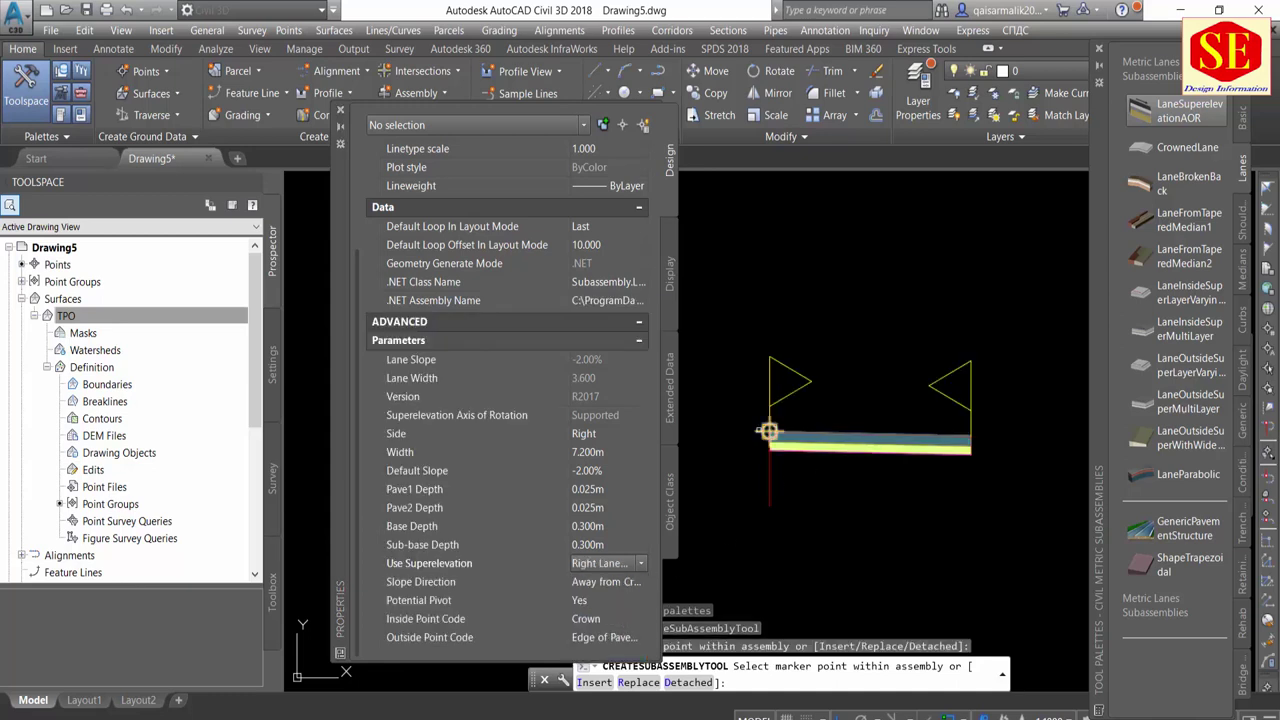
Attach a matching left-side lane using Left Lane Outside superelevation and finish placement
left_click(589, 434)
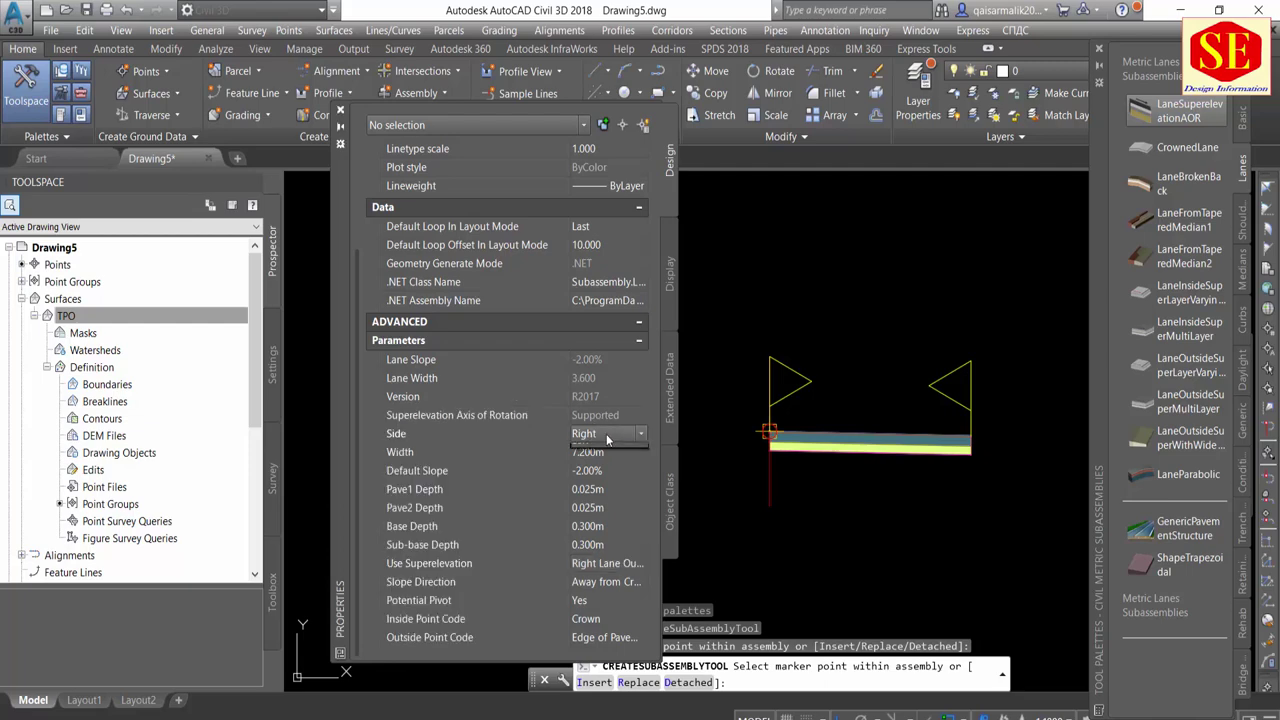
left_click(600, 465)
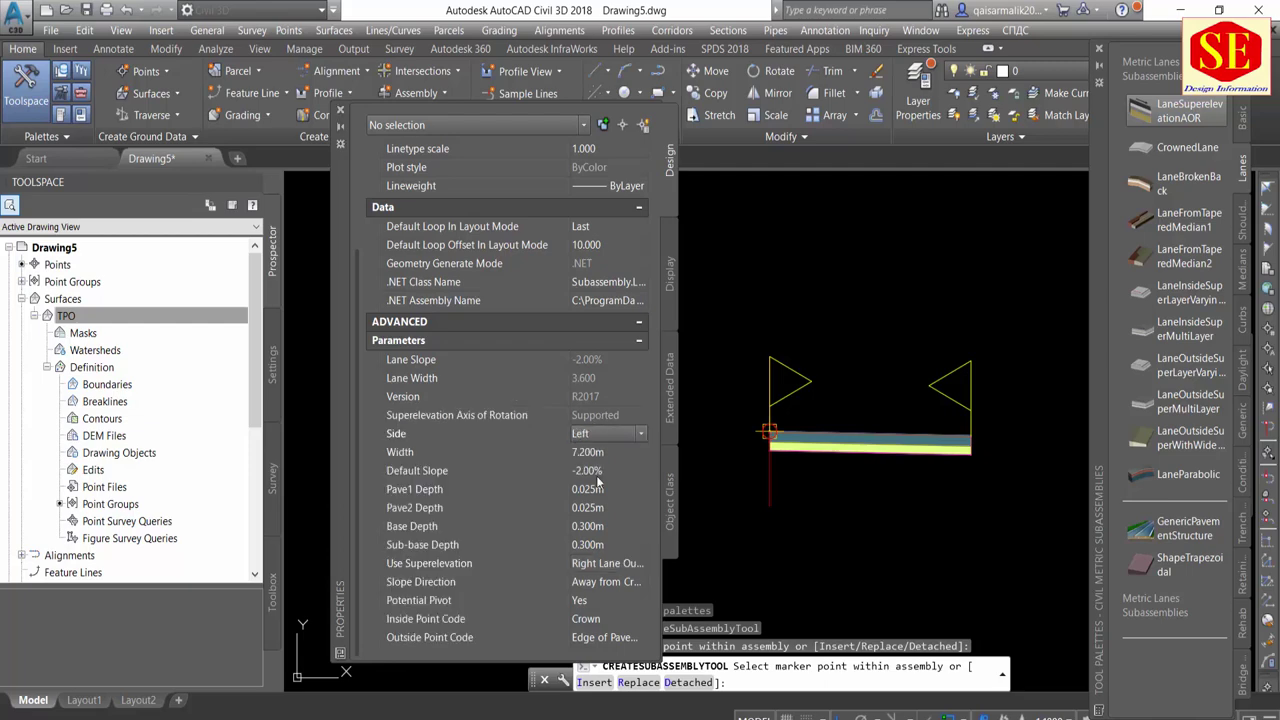
left_click(591, 566)
left_click(600, 565)
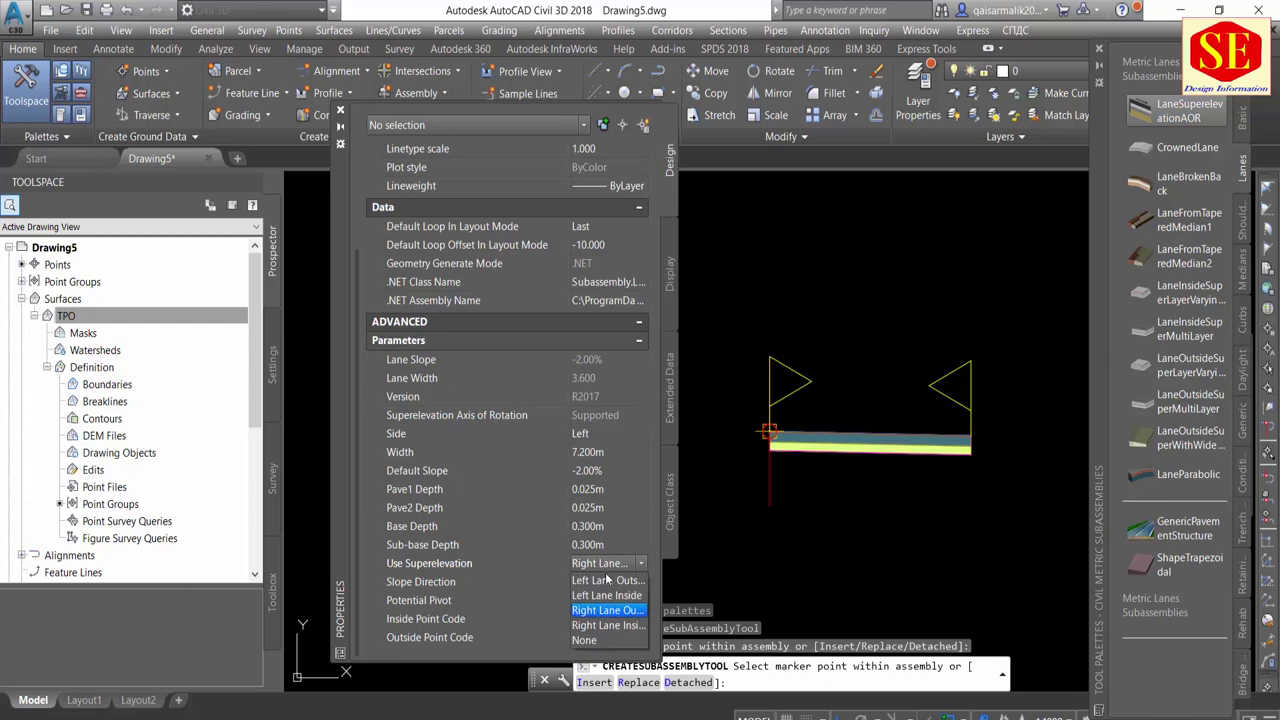
left_click(597, 582)
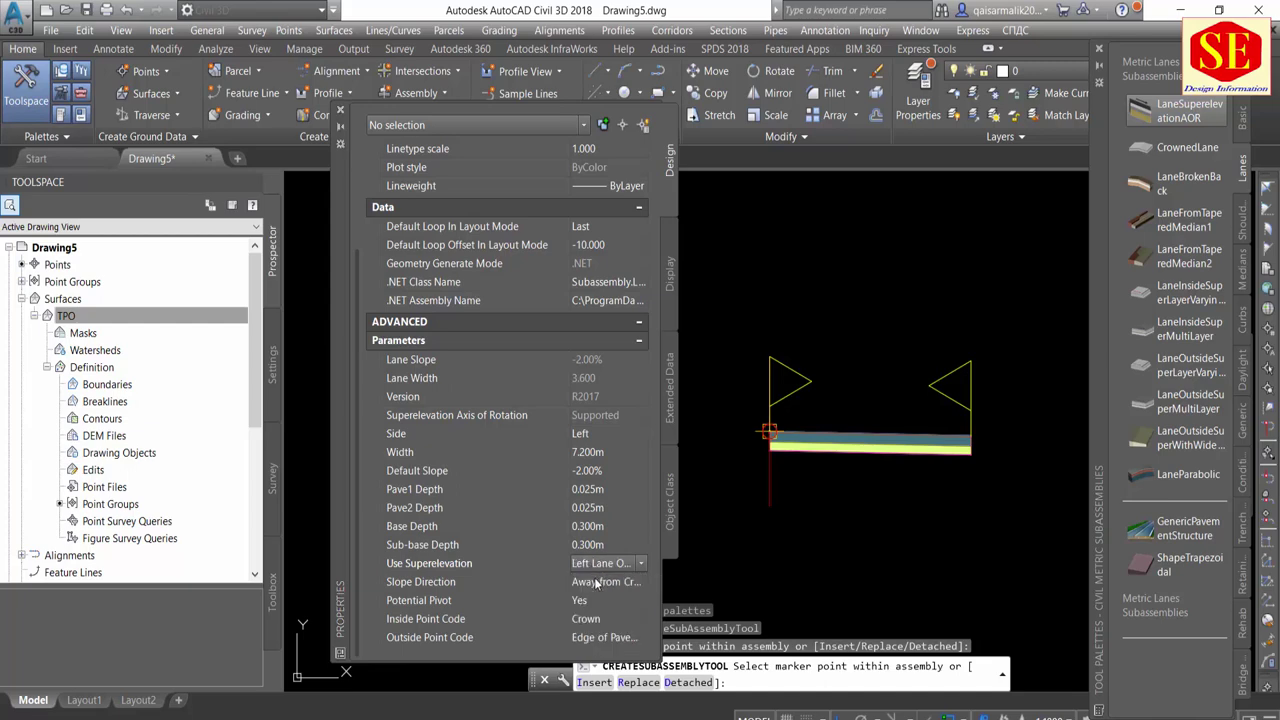
left_click(768, 430)
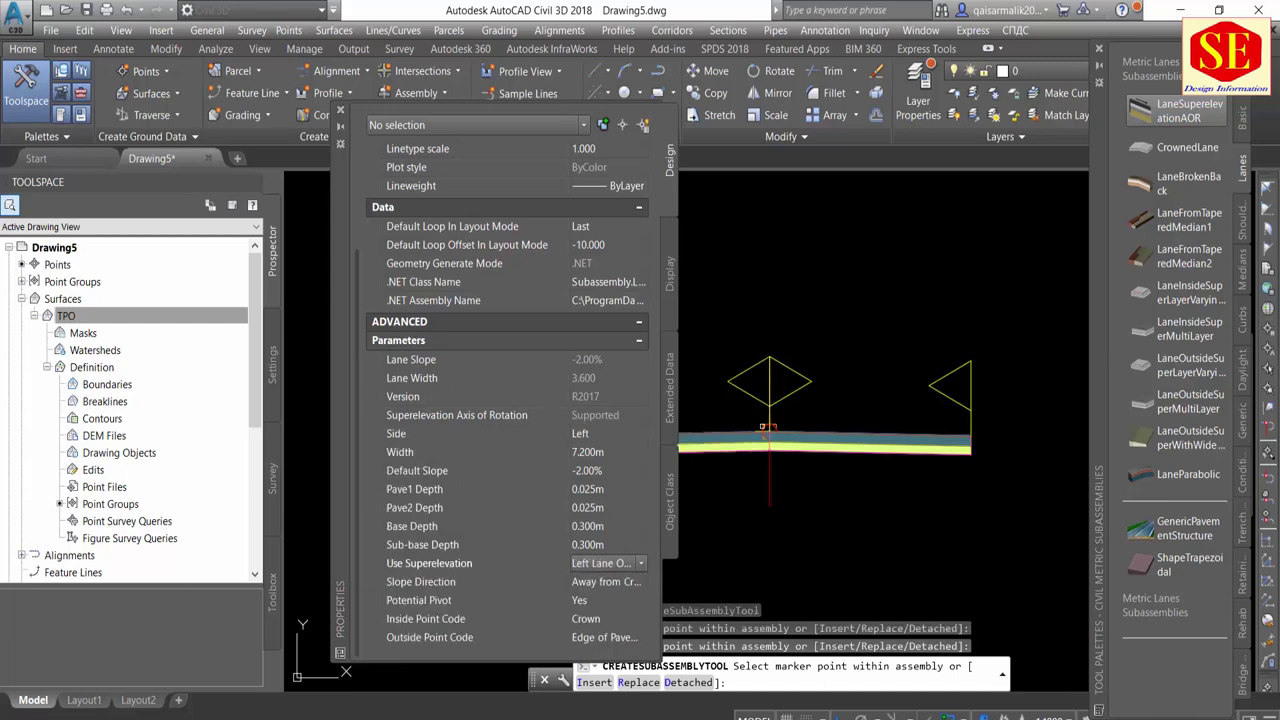
scroll(840, 392, "down", 2)
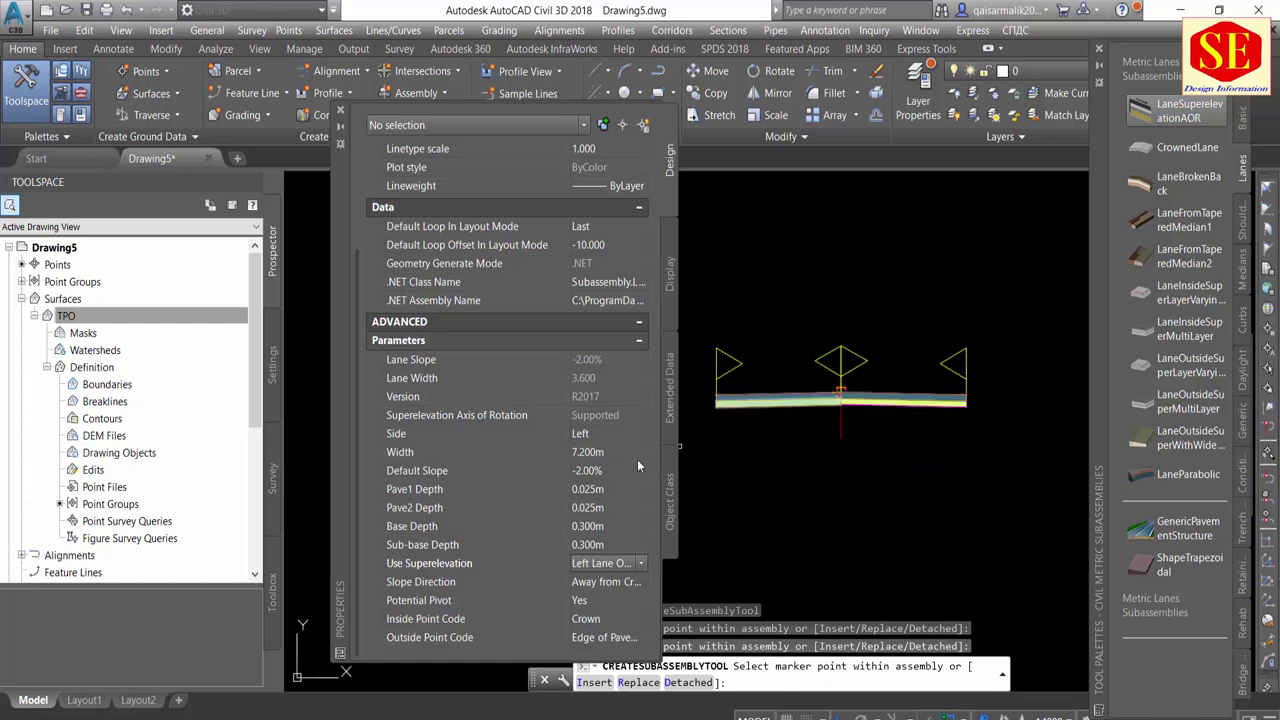
right_click(758, 292)
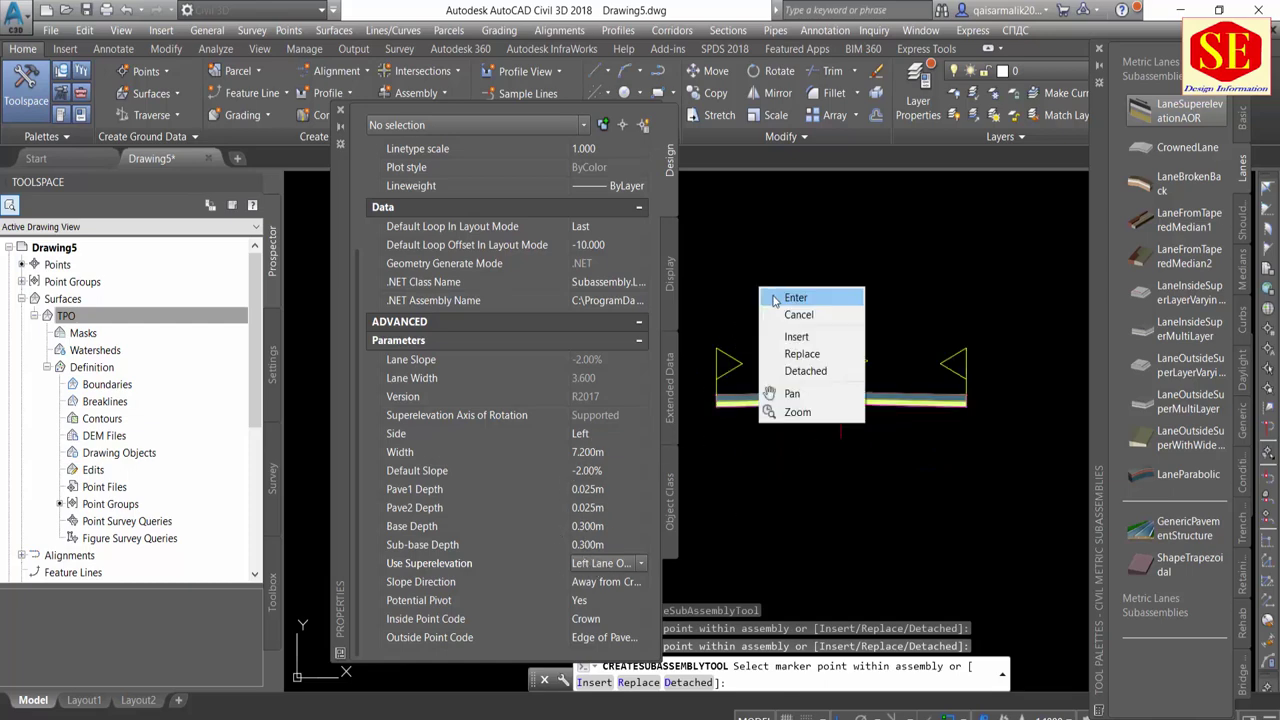
left_click(777, 294)
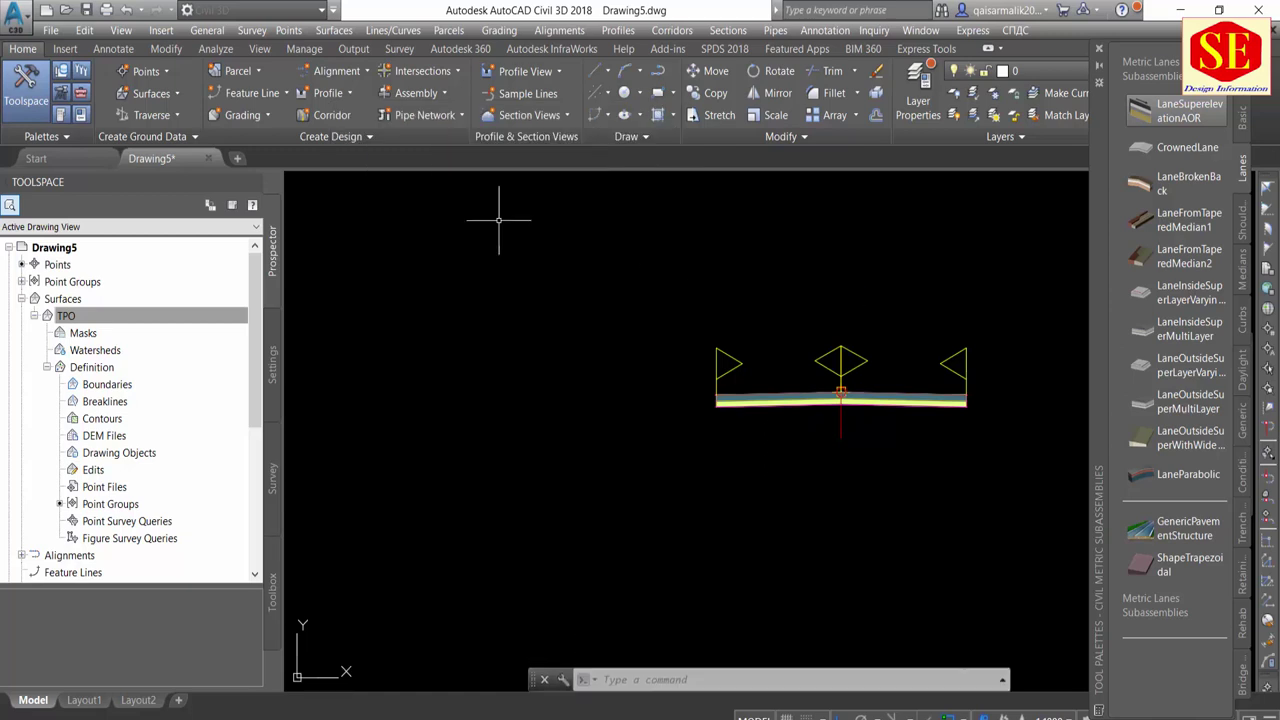
Pick BasicSideSlopeCutDitch from the Basic subassemblies and attach it to the left lane edge
left_click(1243, 118)
left_click(1170, 383)
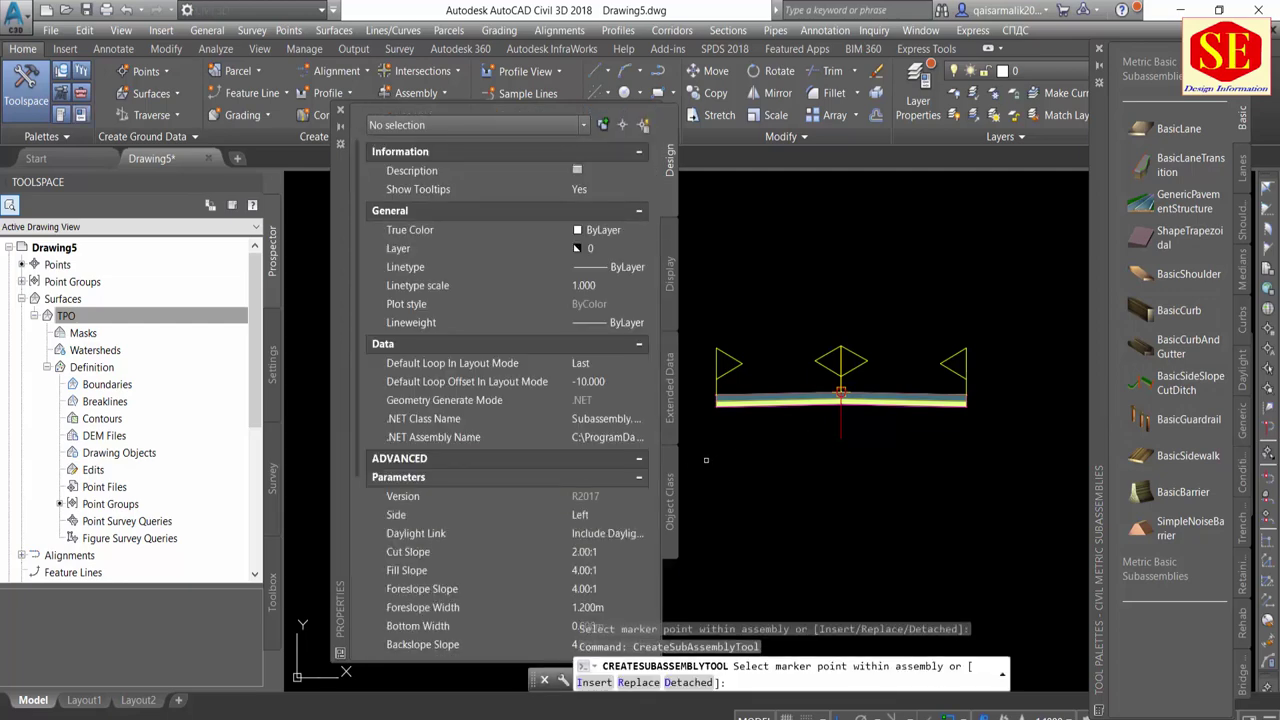
scroll(606, 358, "down", 5)
scroll(606, 358, "down", 3)
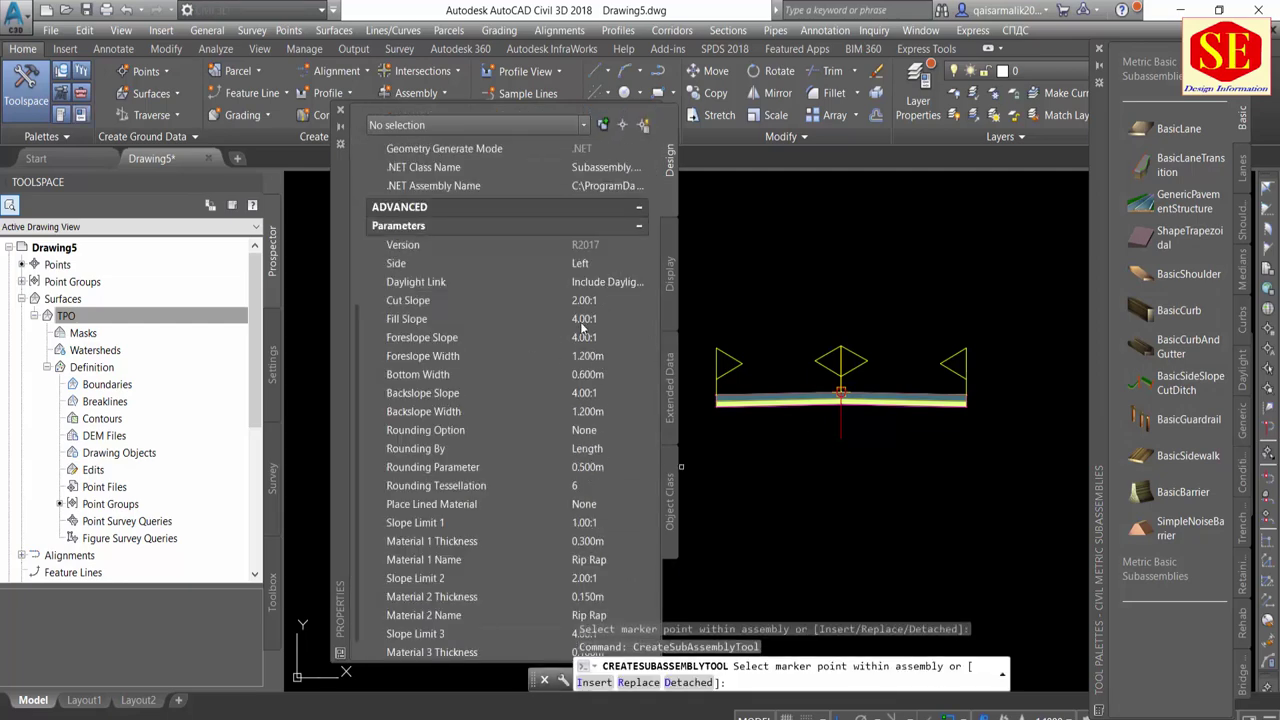
scroll(896, 388, "up", 2)
scroll(880, 372, "up", 3)
scroll(858, 354, "up", 5)
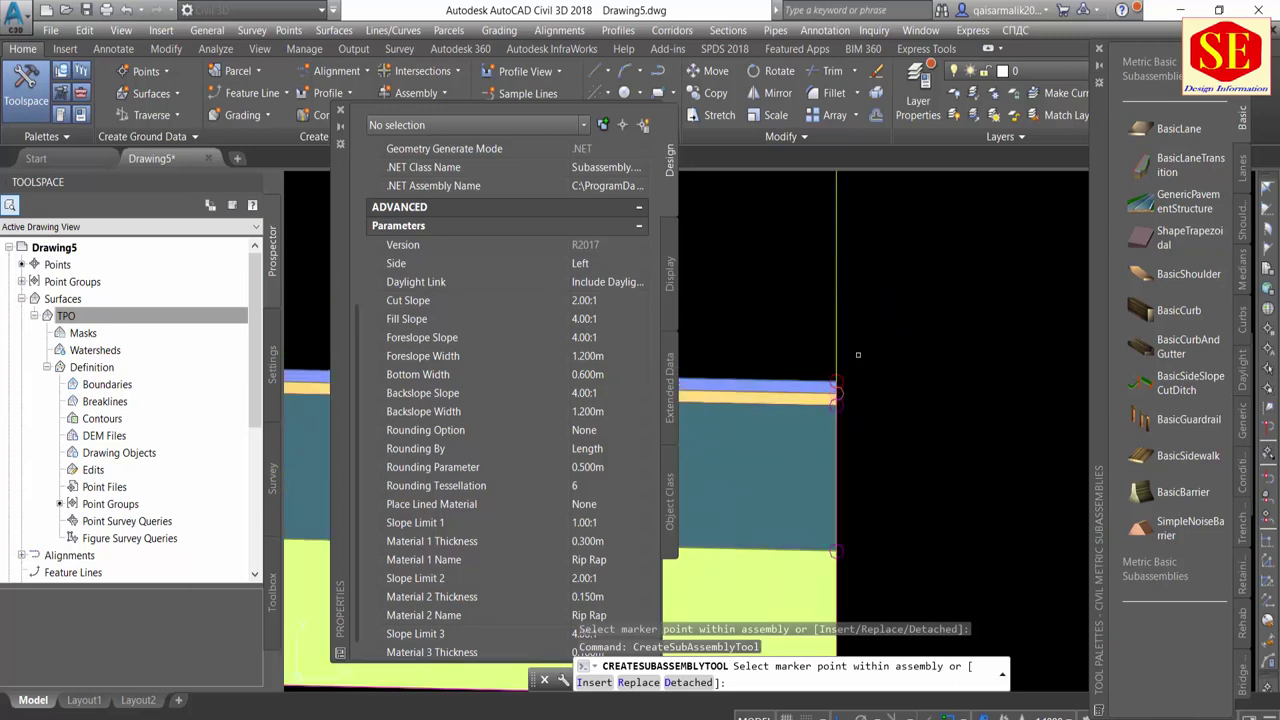
scroll(890, 360, "down", 3)
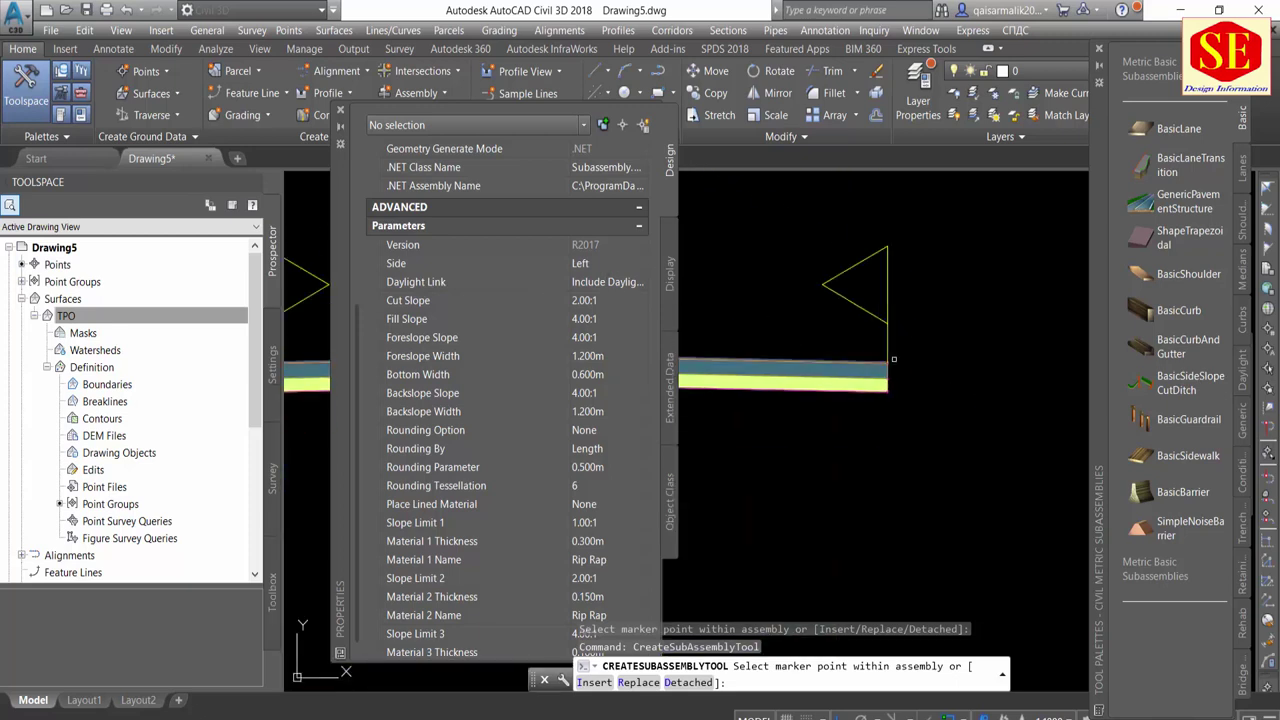
scroll(890, 360, "down", 3)
scroll(785, 357, "up", 3)
scroll(888, 365, "up", 3)
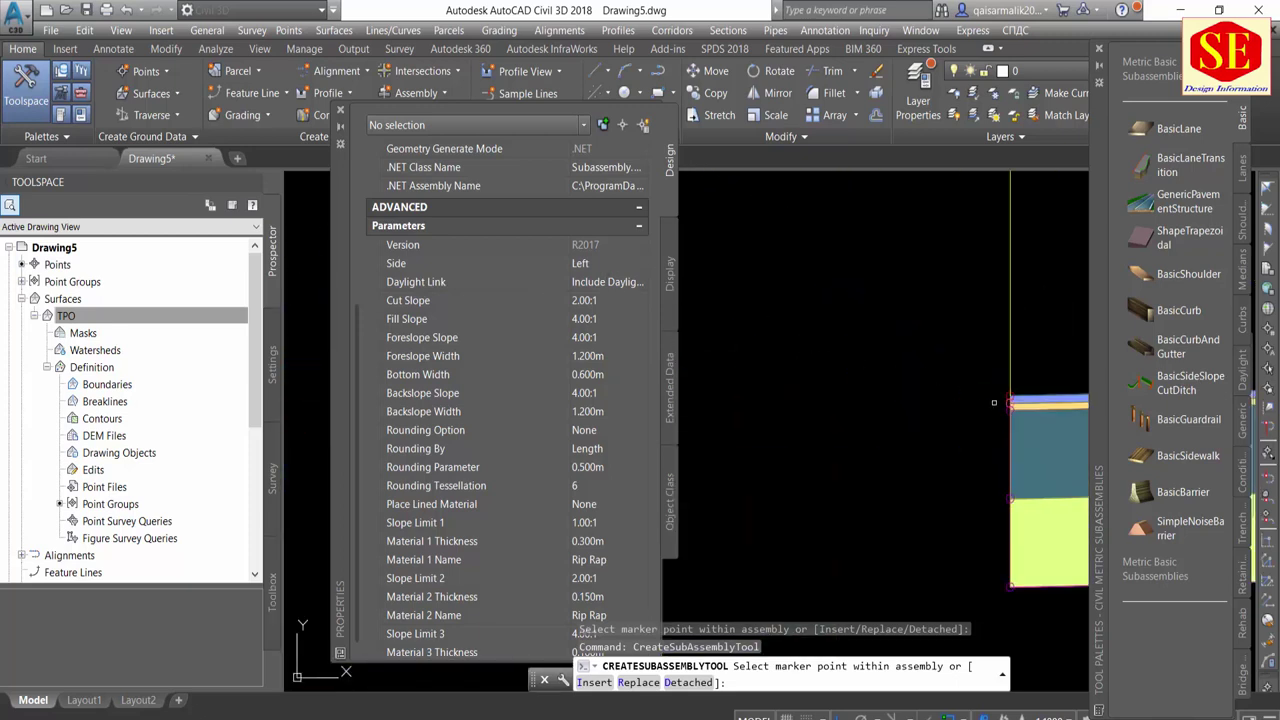
scroll(994, 402, "up", 3)
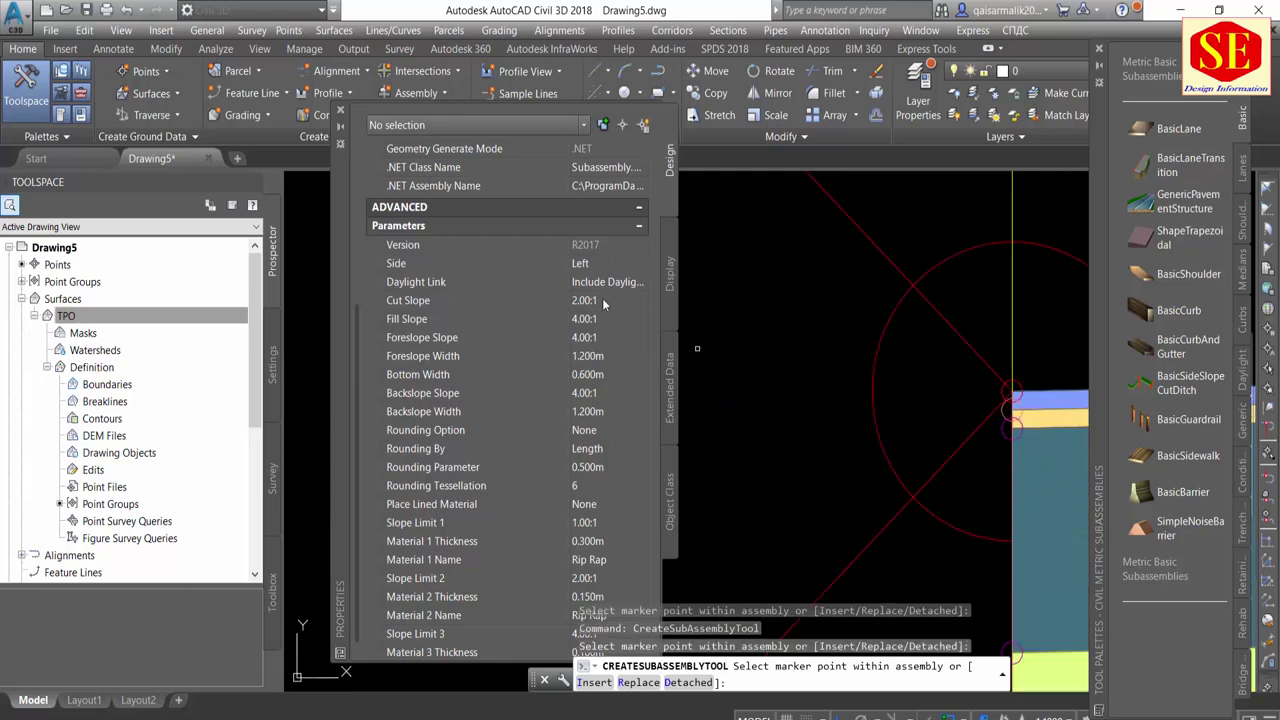
Attach a second ditch with Side set to Right on the right lane edge and finish
left_click(591, 265)
left_click(595, 264)
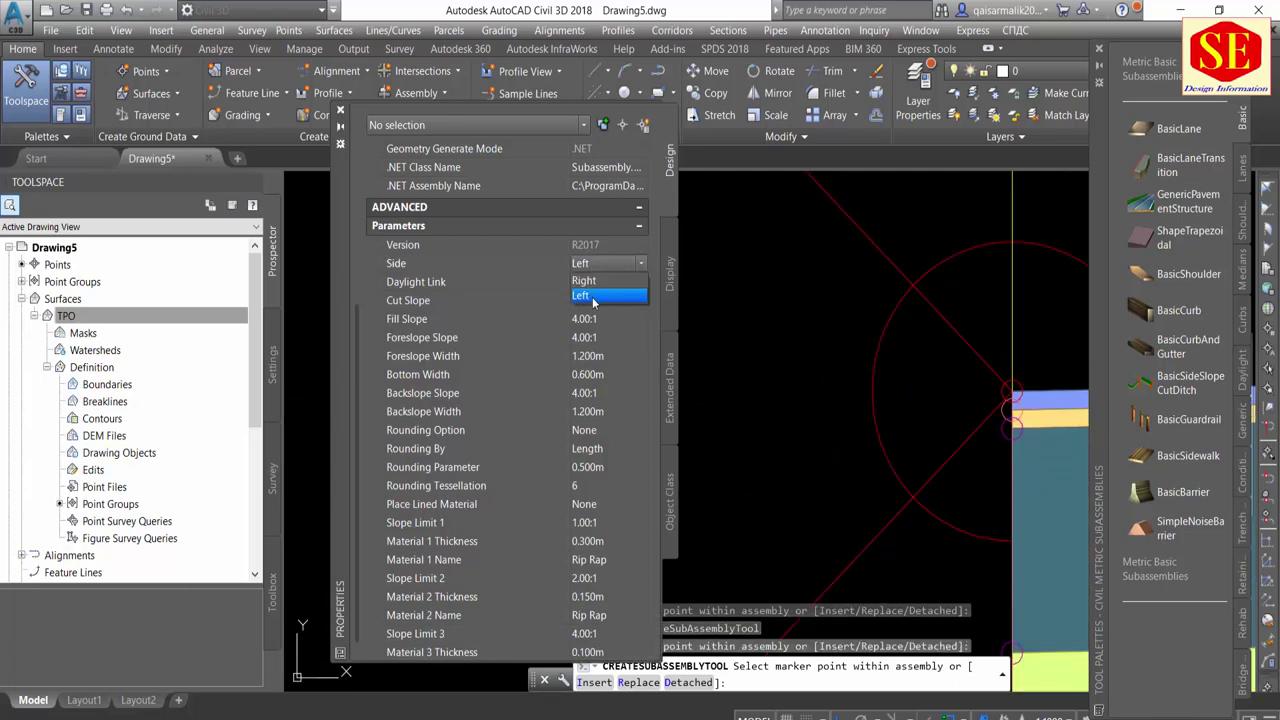
left_click(588, 284)
scroll(917, 350, "down", 3)
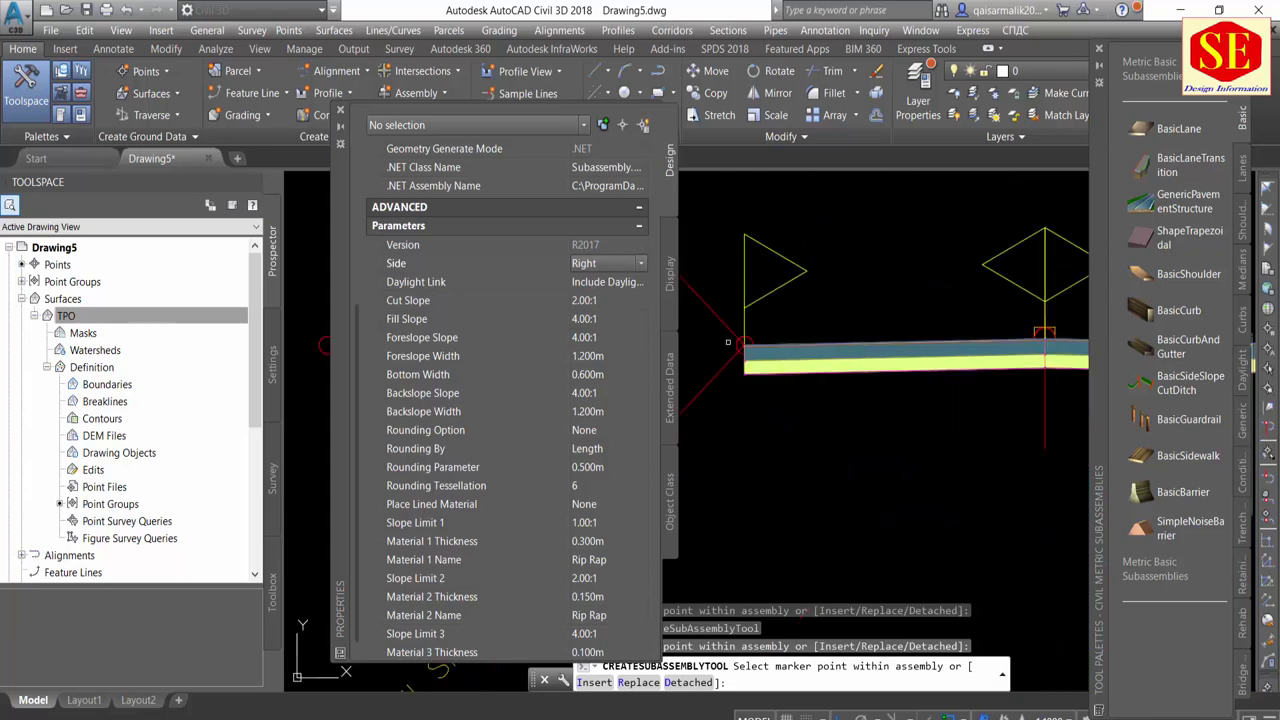
scroll(917, 350, "down", 2)
scroll(917, 350, "up", 3)
scroll(917, 350, "up", 4)
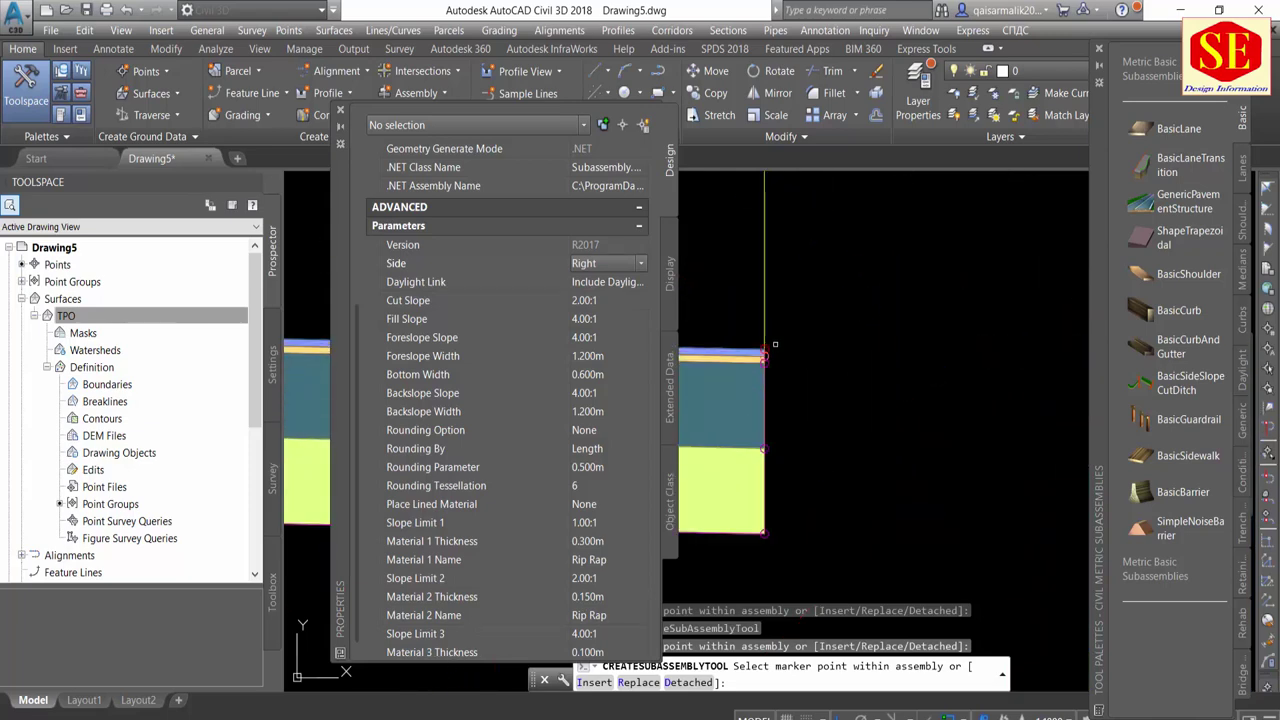
scroll(880, 348, "down", 2)
scroll(880, 348, "down", 3)
scroll(880, 348, "down", 2)
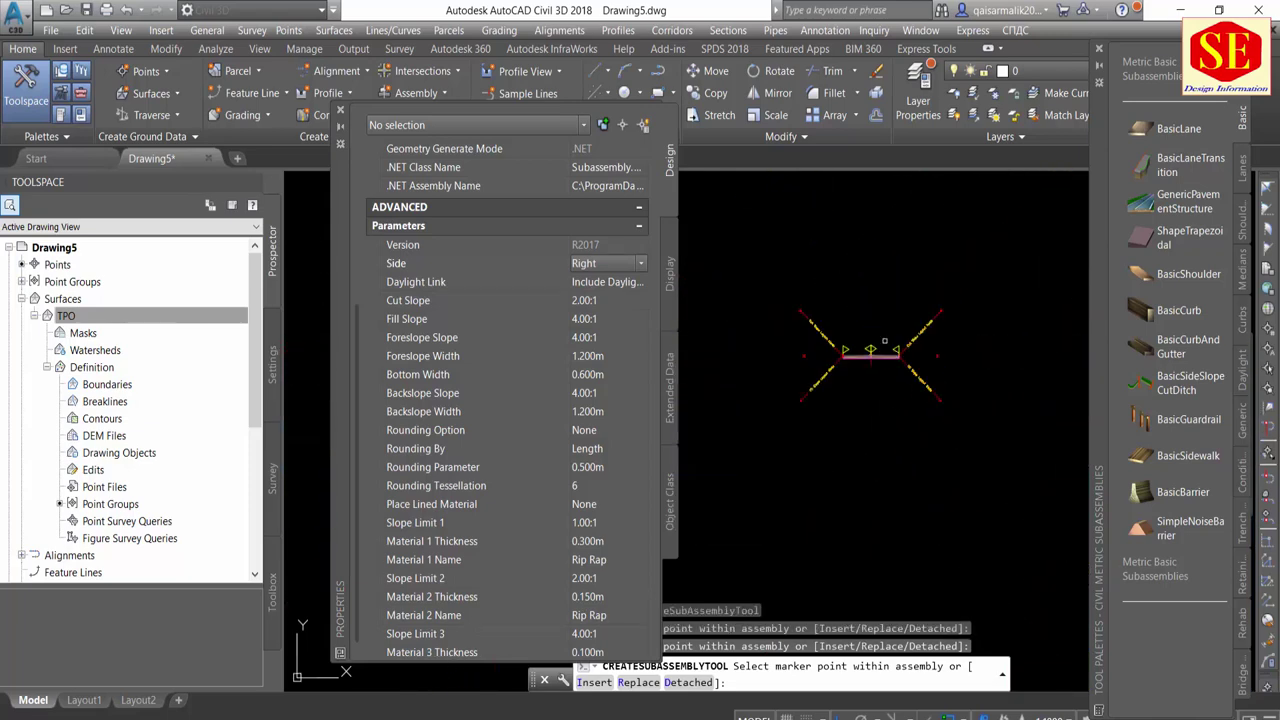
right_click(840, 322)
left_click(868, 327)
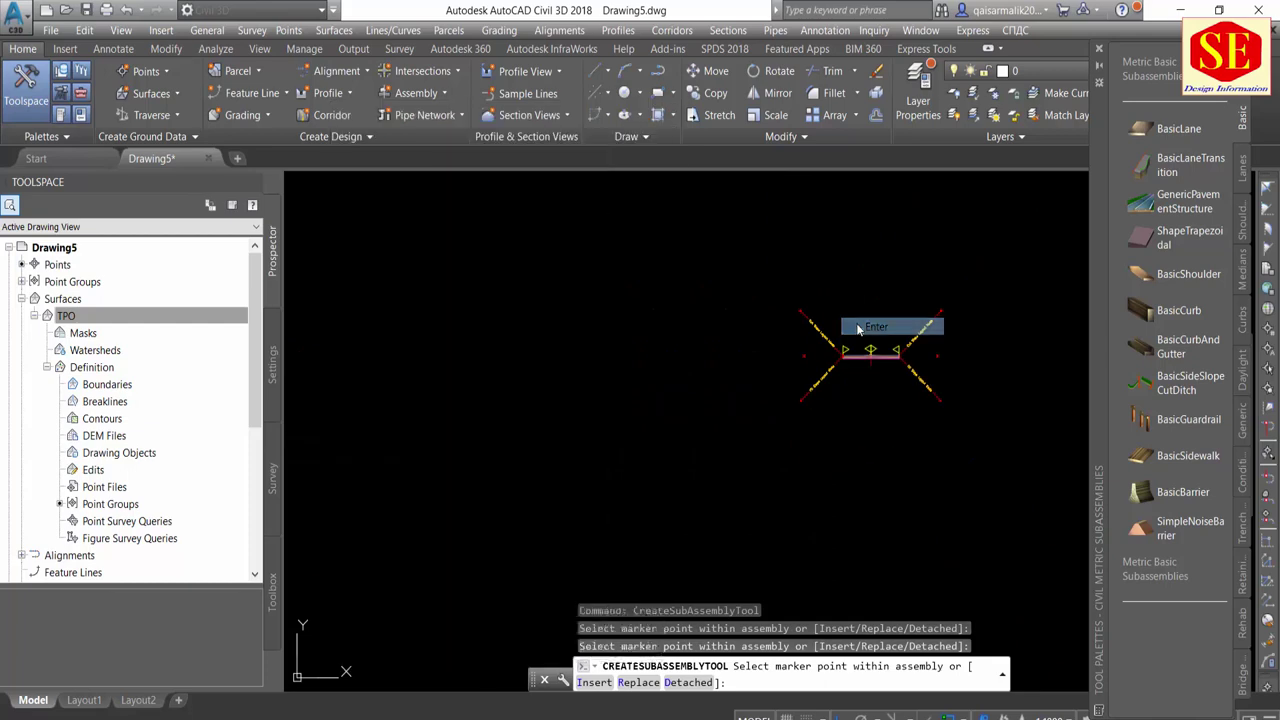
Close the Tool Palettes, pan to the Road 11 profile view and open its Profile View Properties
left_click(1099, 49)
scroll(665, 337, "down", 1)
scroll(667, 342, "down", 2)
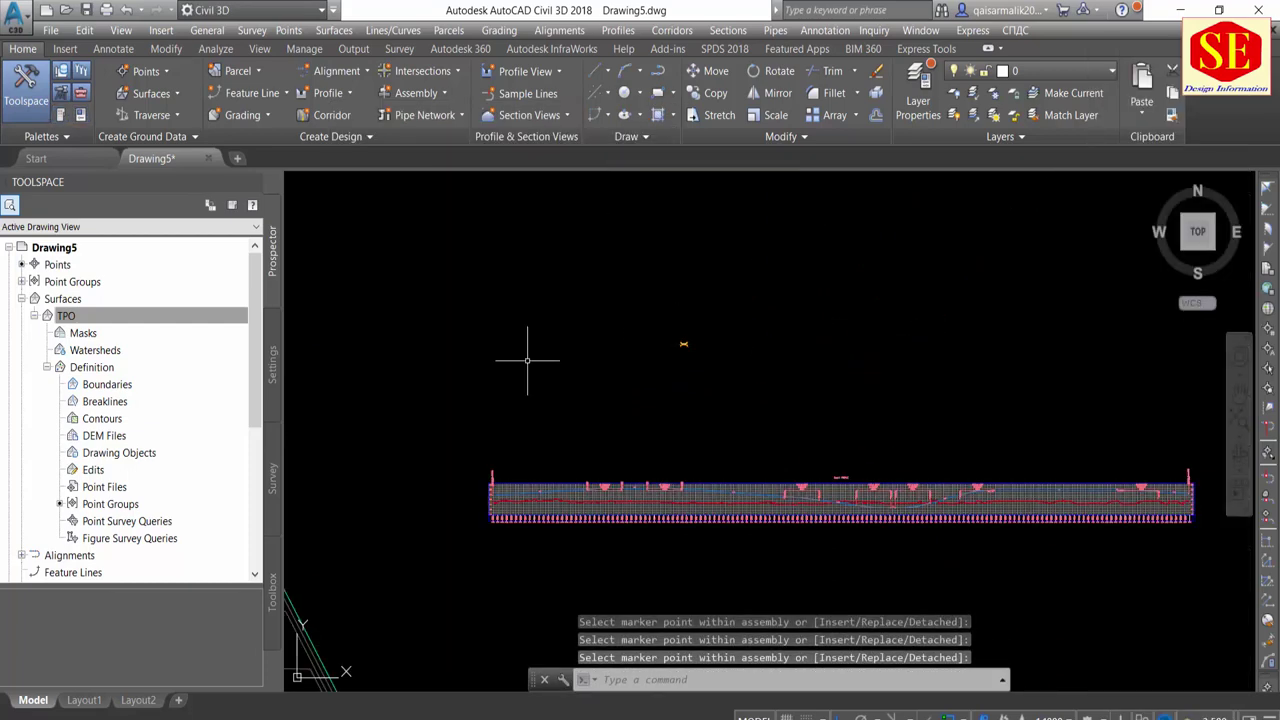
middle_click_drag(614, 337, 750, 323)
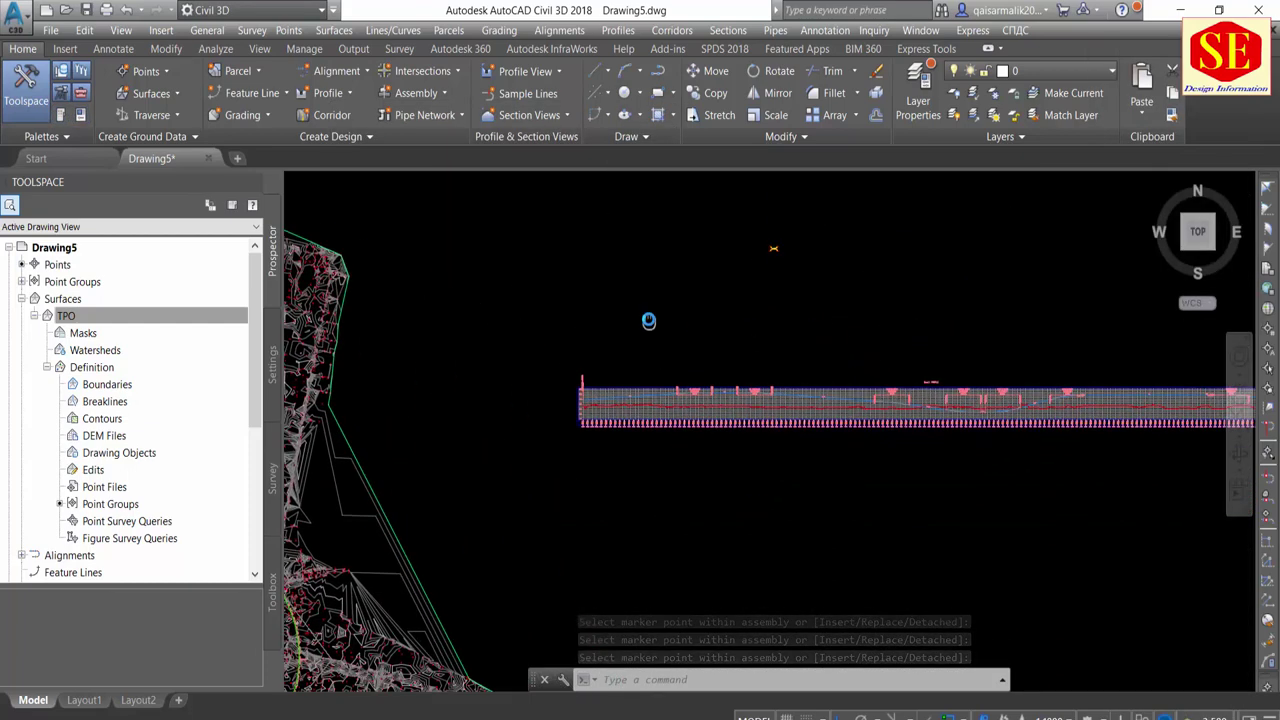
scroll(750, 323, "down", 2)
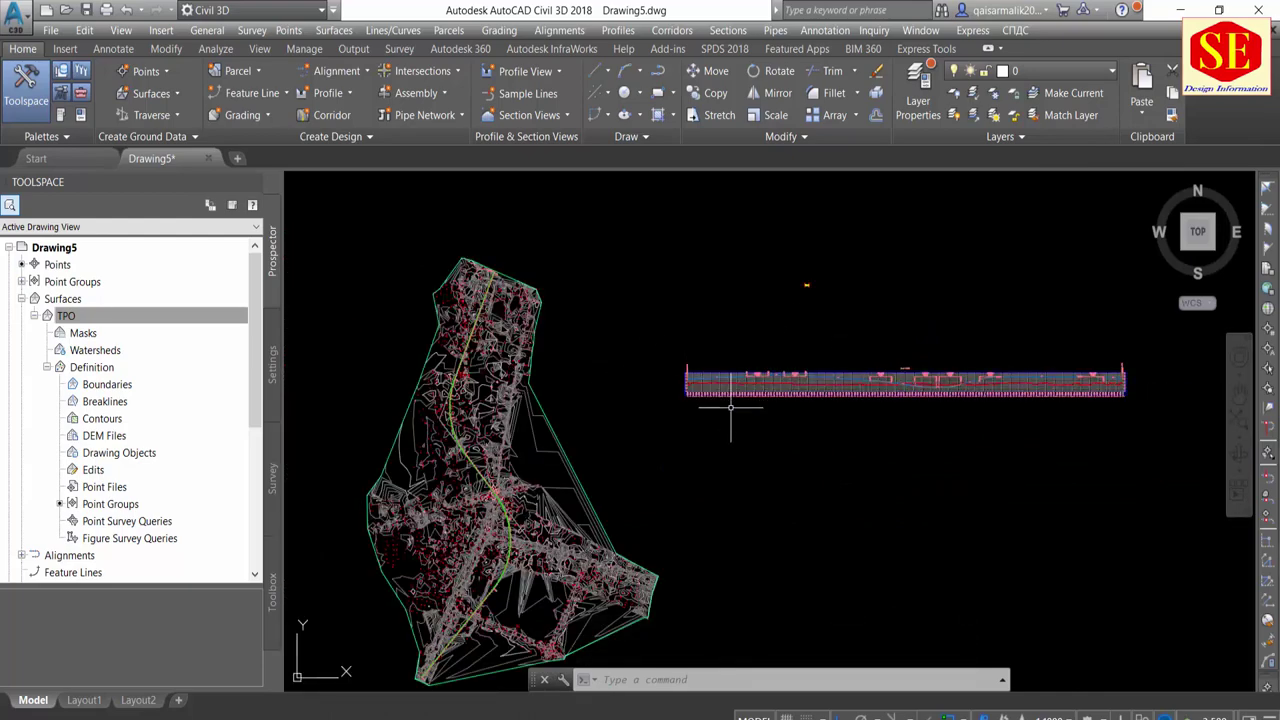
scroll(734, 405, "up", 5)
scroll(733, 378, "up", 2)
middle_click_drag(651, 291, 660, 528)
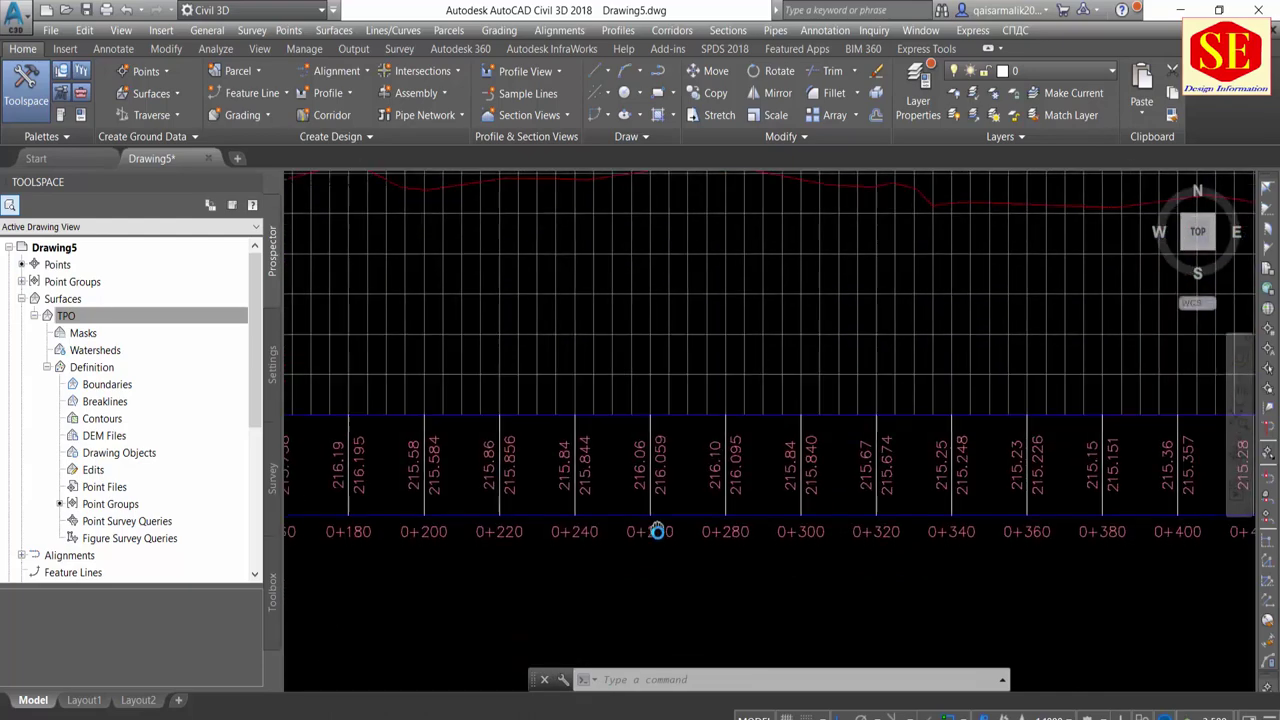
scroll(660, 528, "down", 2)
scroll(580, 388, "down", 2)
left_click(643, 290)
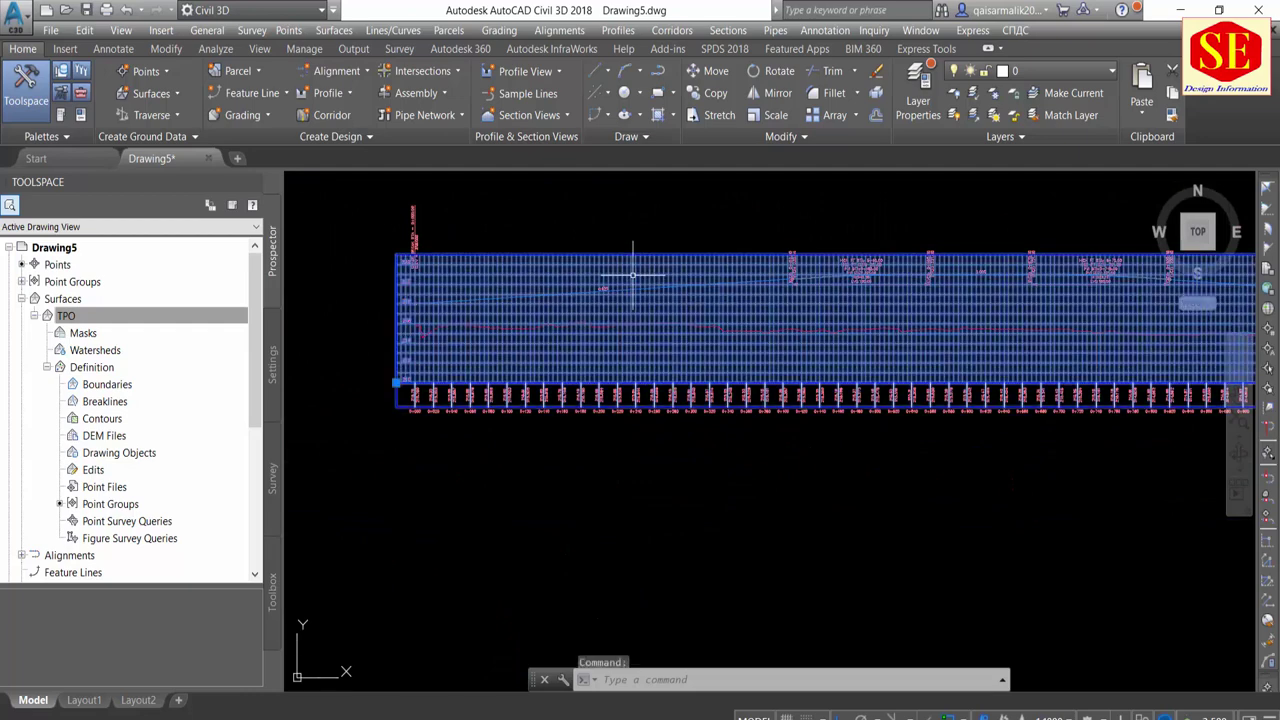
left_click(487, 118)
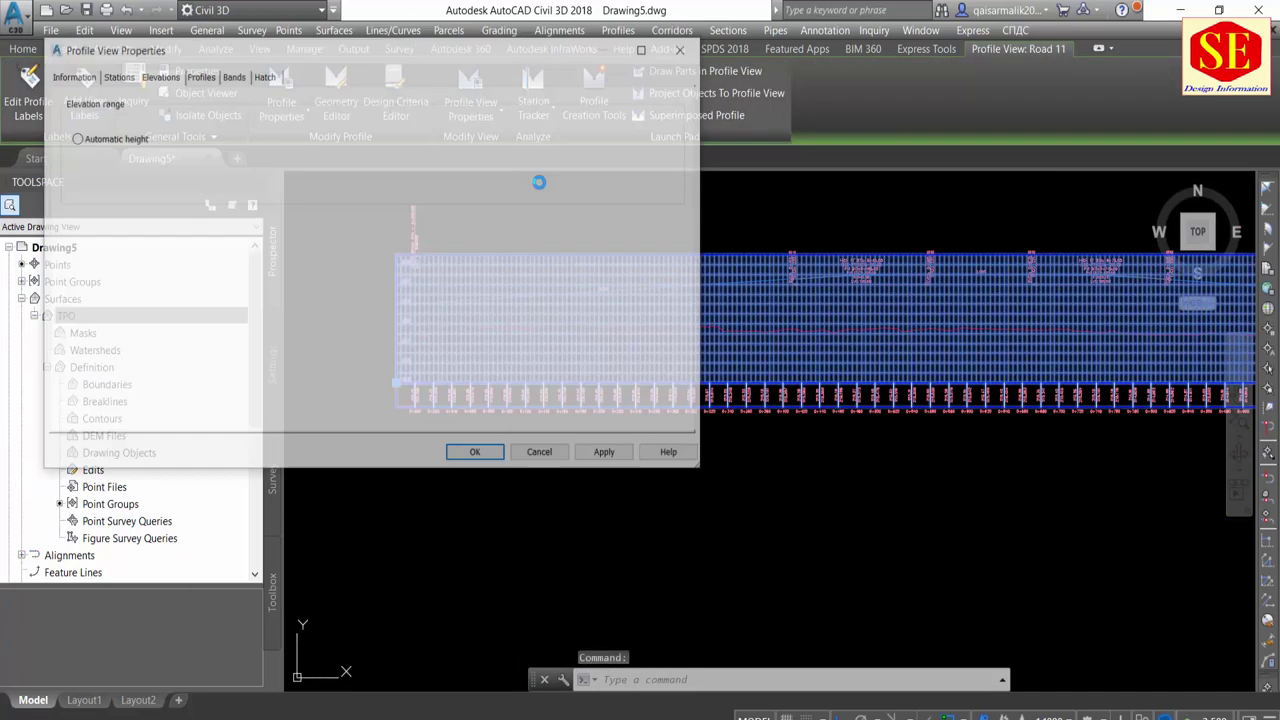
In the Bands settings, set the Profile Data band's Profile1 to Road 1 DEsign and apply
left_click(199, 75)
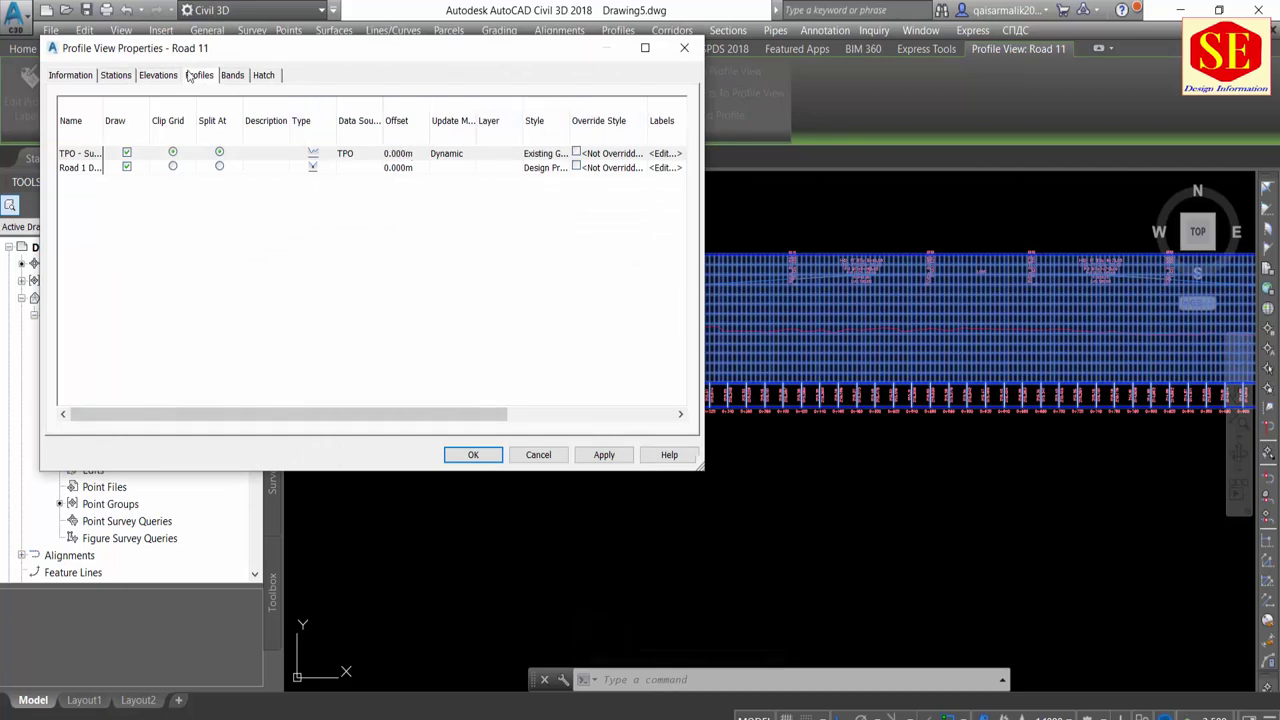
left_click(233, 75)
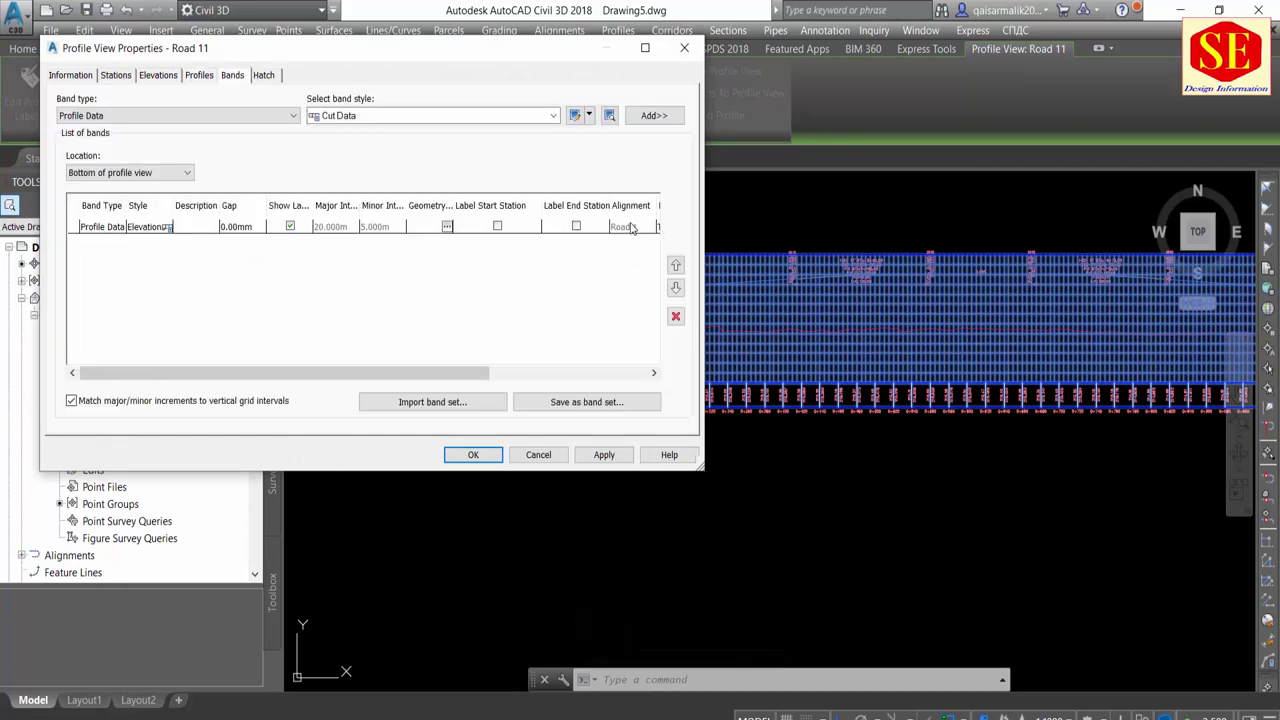
left_click_drag(440, 372, 582, 372)
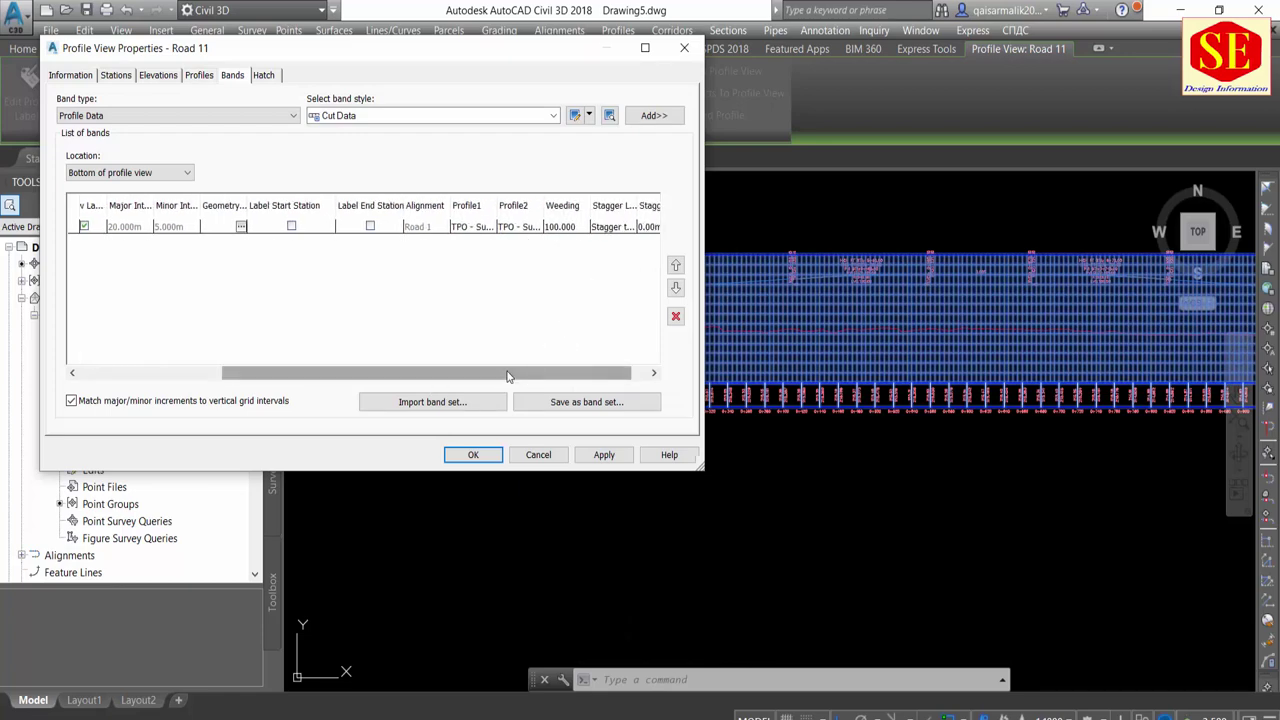
mouse_move(509, 374)
left_mouse_down()
mouse_move(566, 376)
mouse_move(530, 373)
left_mouse_up()
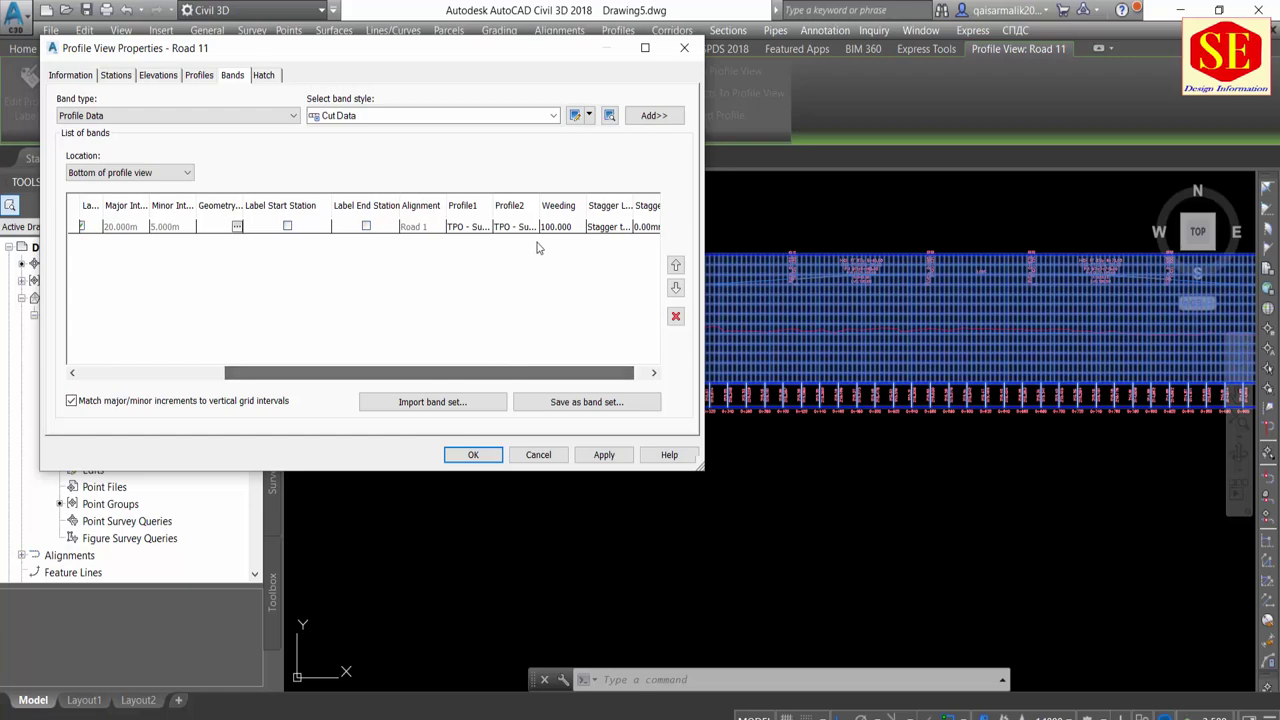
left_click(469, 228)
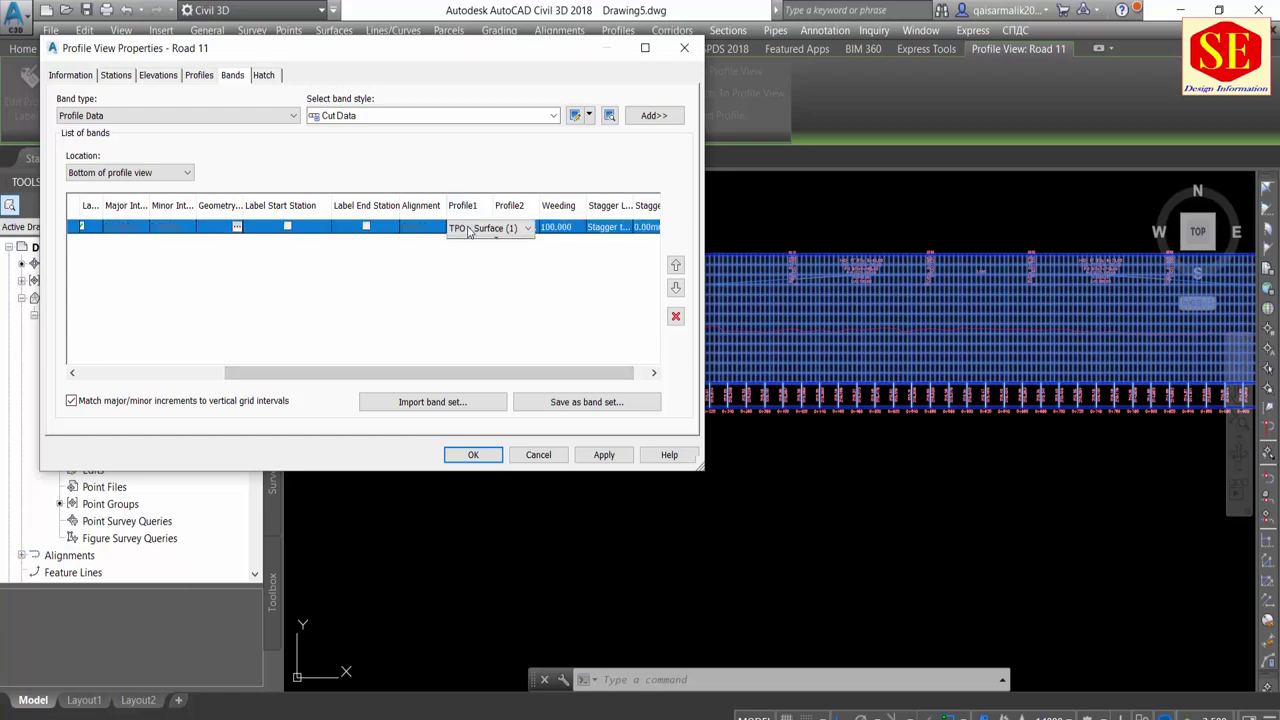
left_click(469, 228)
left_click(463, 256)
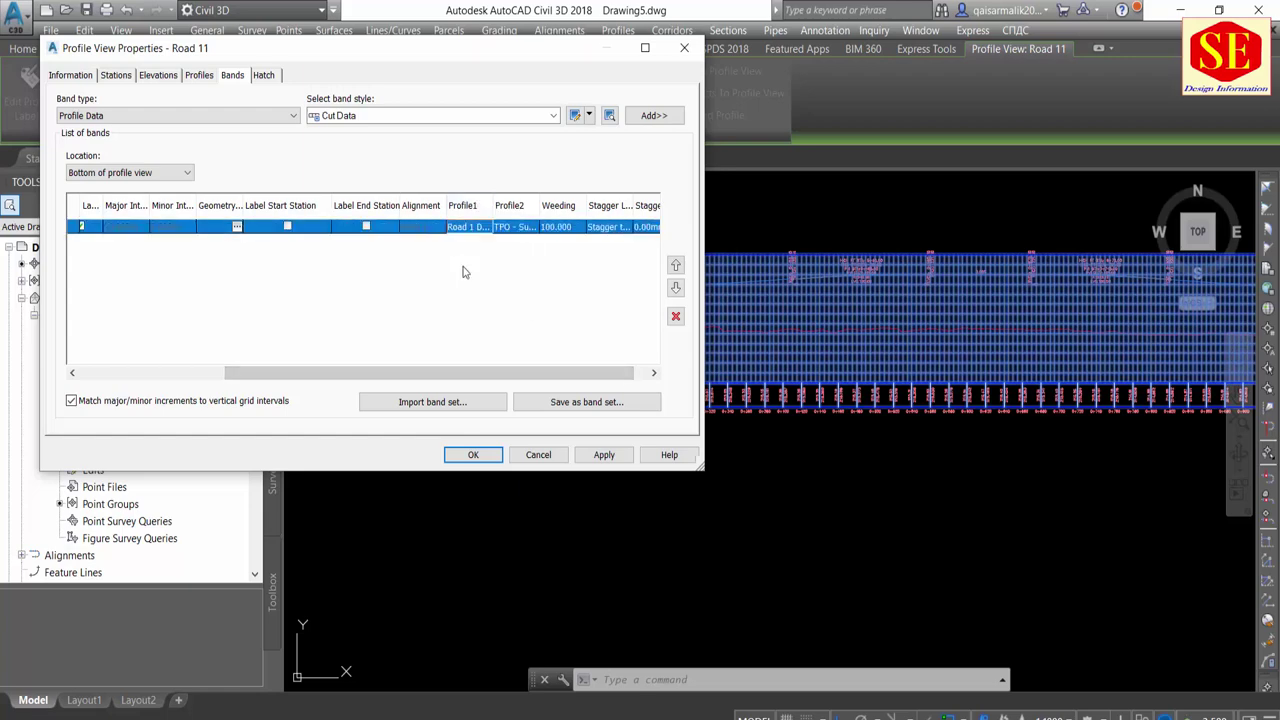
left_click(601, 455)
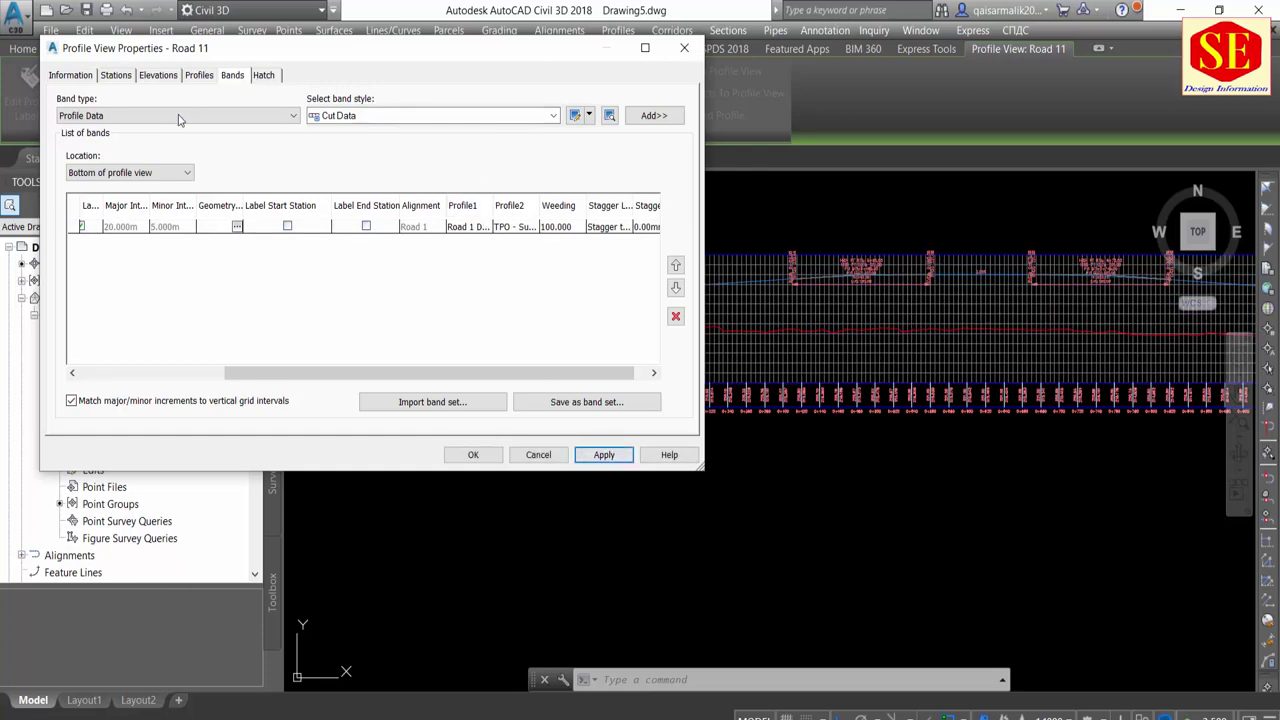
Set the band type to Horizontal Geometry with the Geometry style, and view its style details
left_click(100, 116)
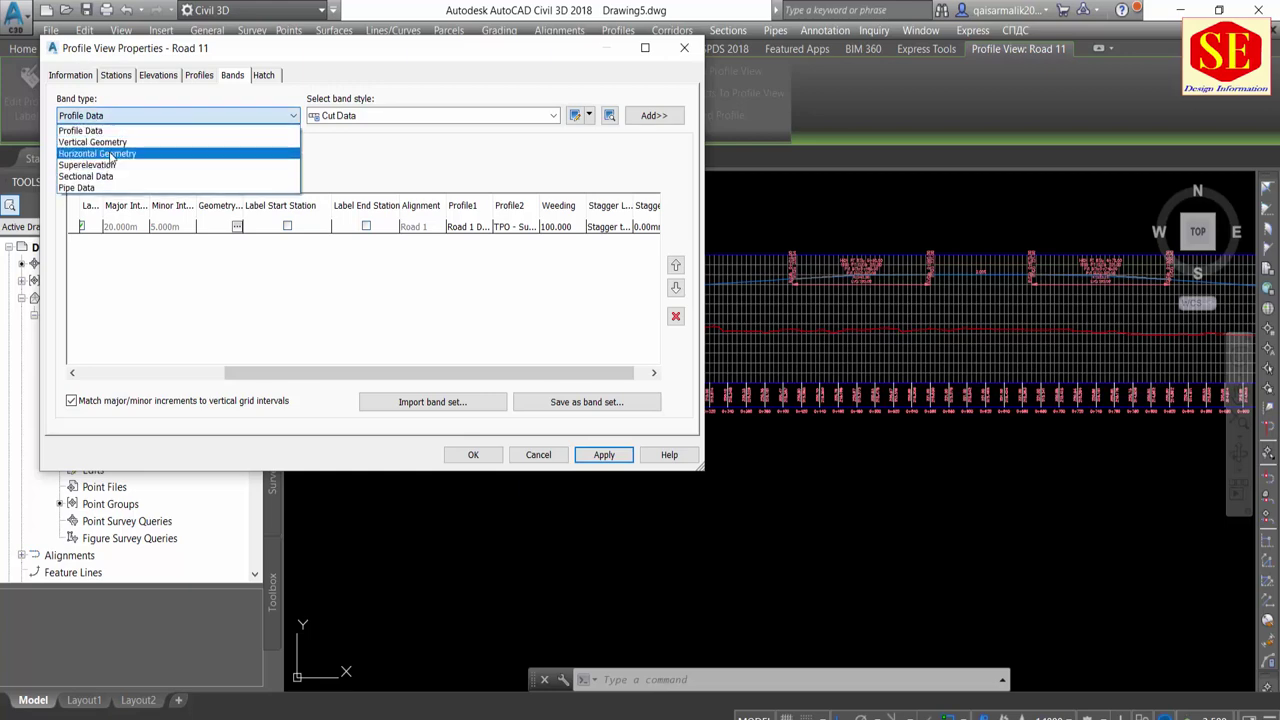
left_click(111, 157)
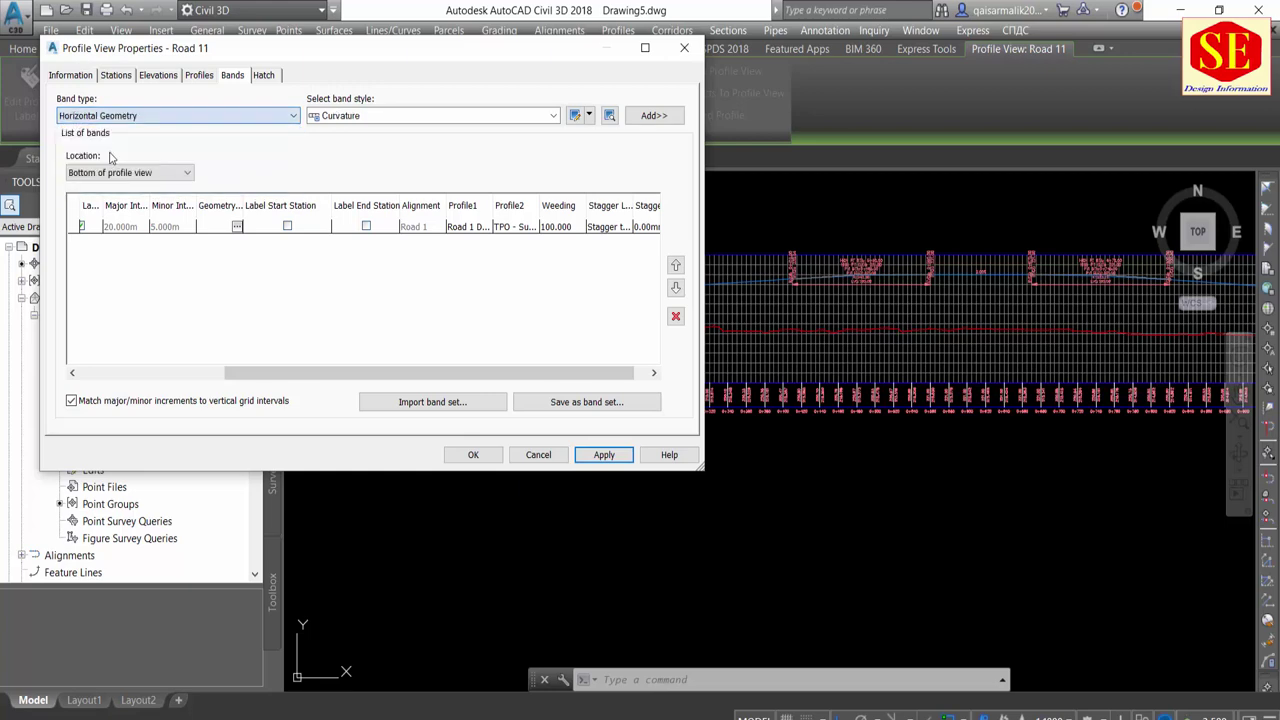
left_click(433, 118)
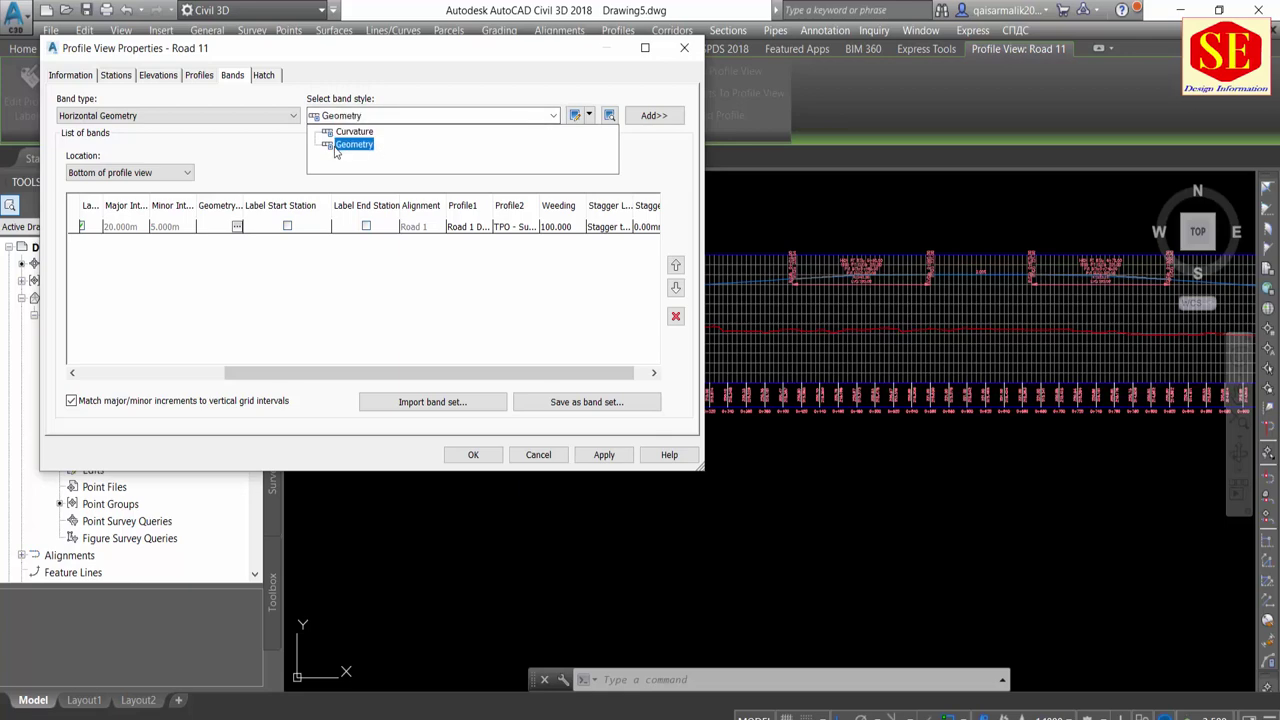
left_click(352, 144)
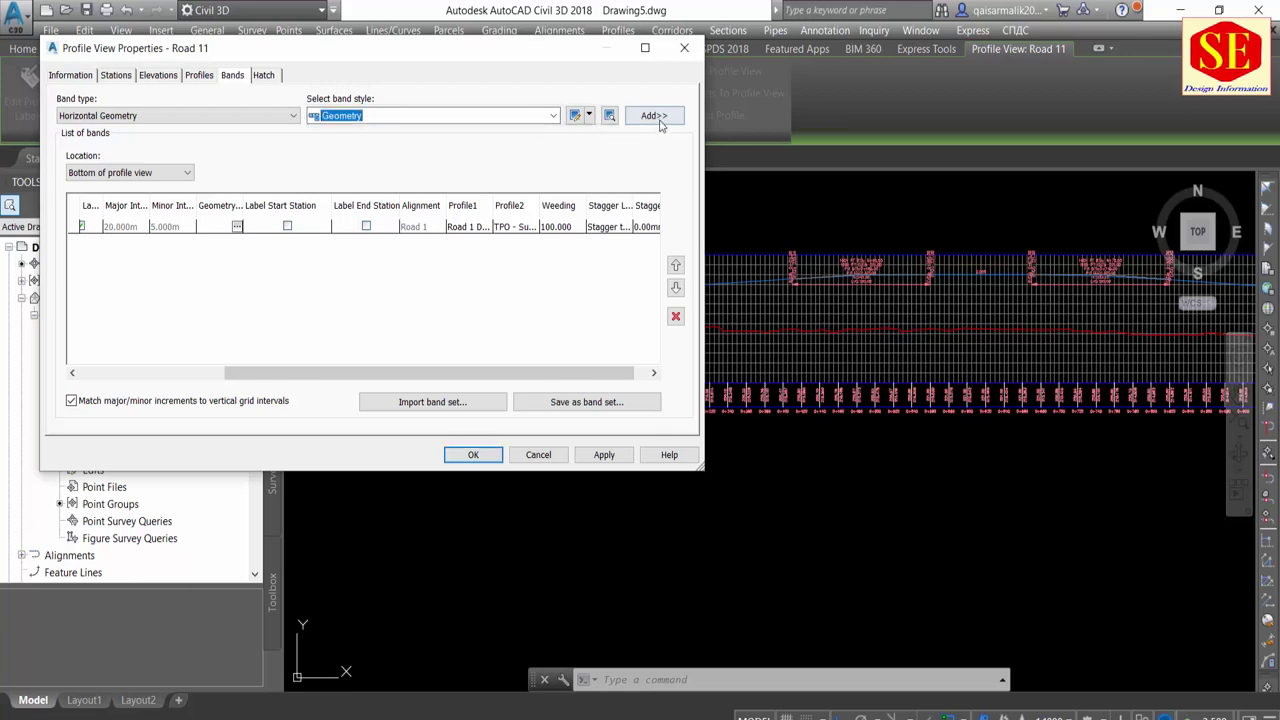
left_click(609, 116)
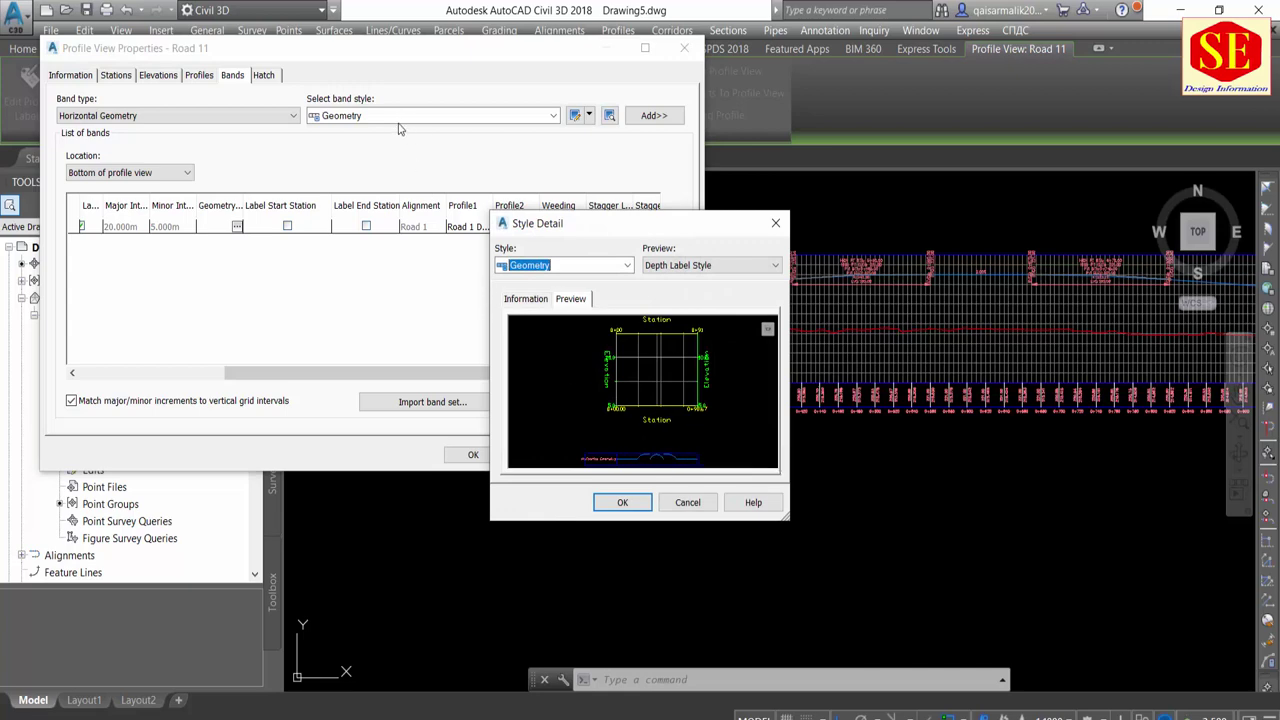
Compare the Geometry and Curvature styles, keep Curvature, then add and apply the band
left_click(627, 265)
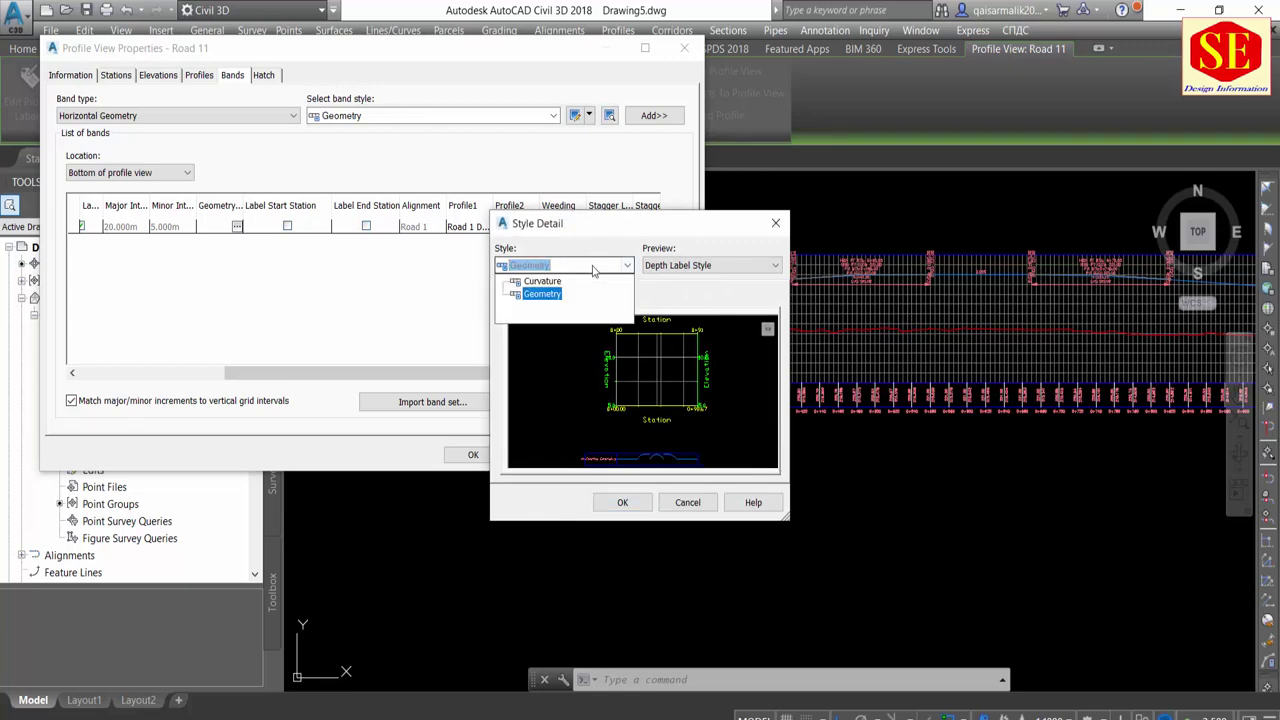
left_click(542, 285)
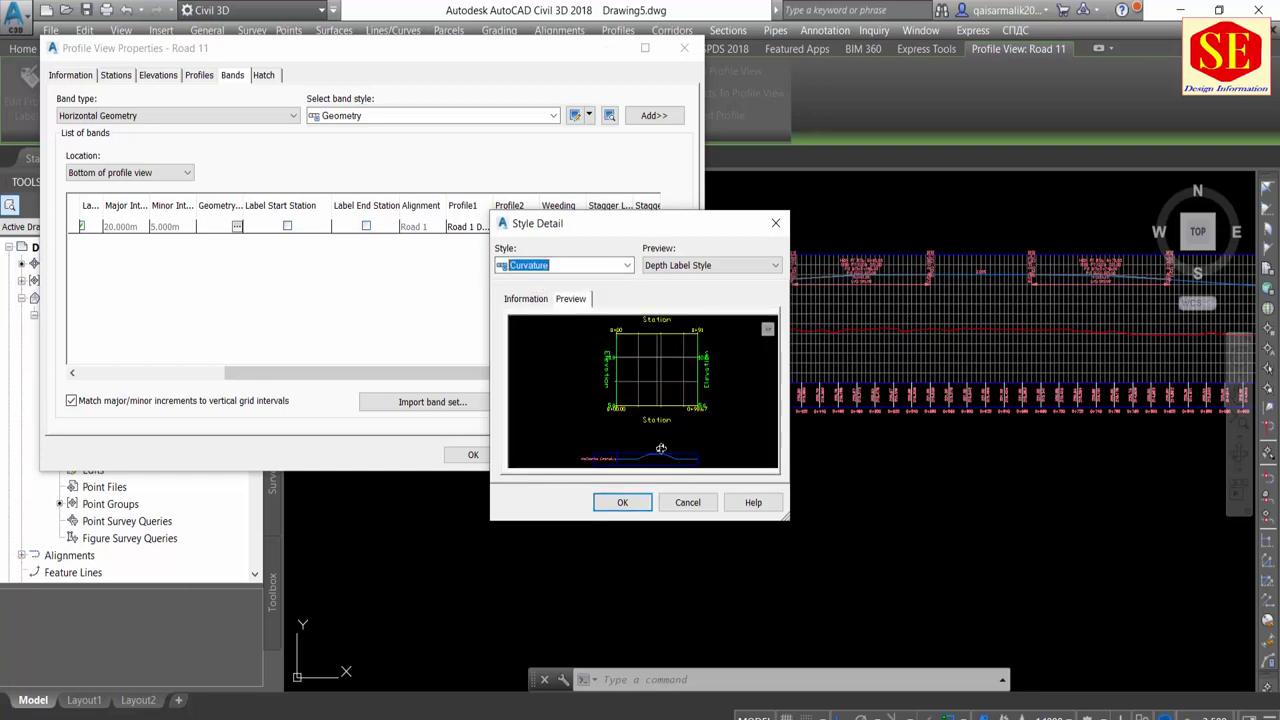
left_click(555, 265)
left_click(530, 290)
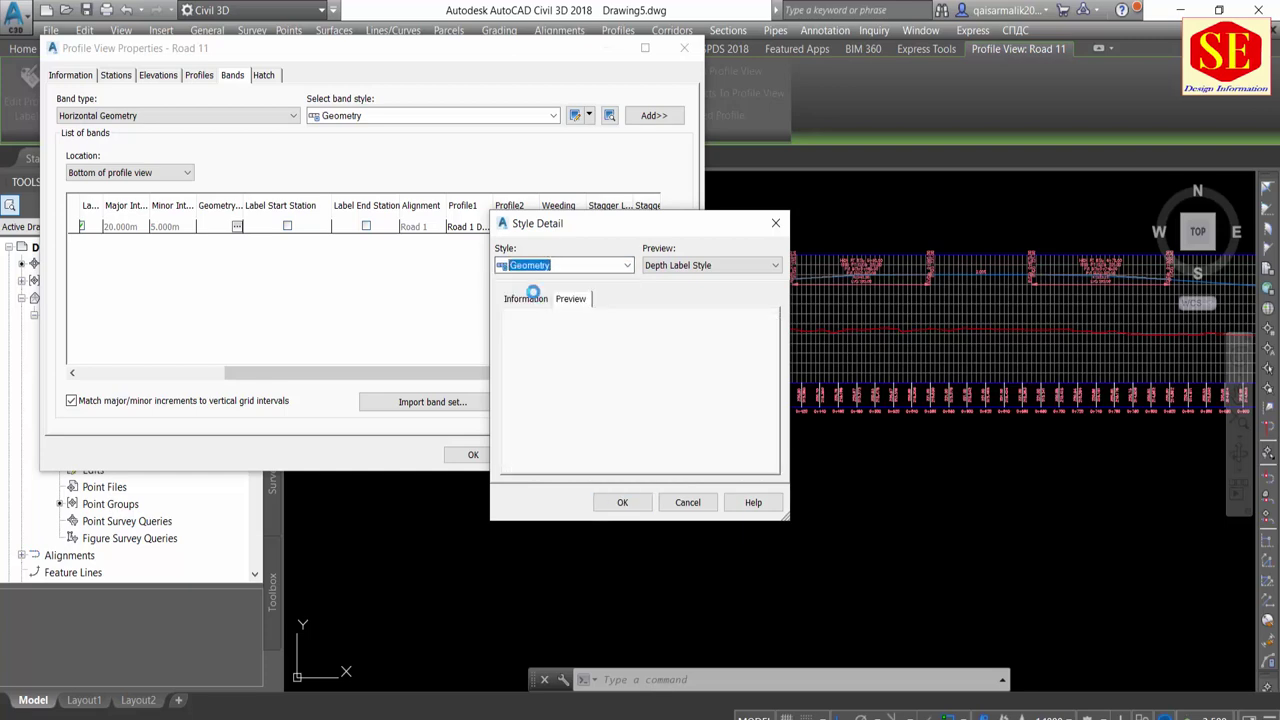
left_click(555, 265)
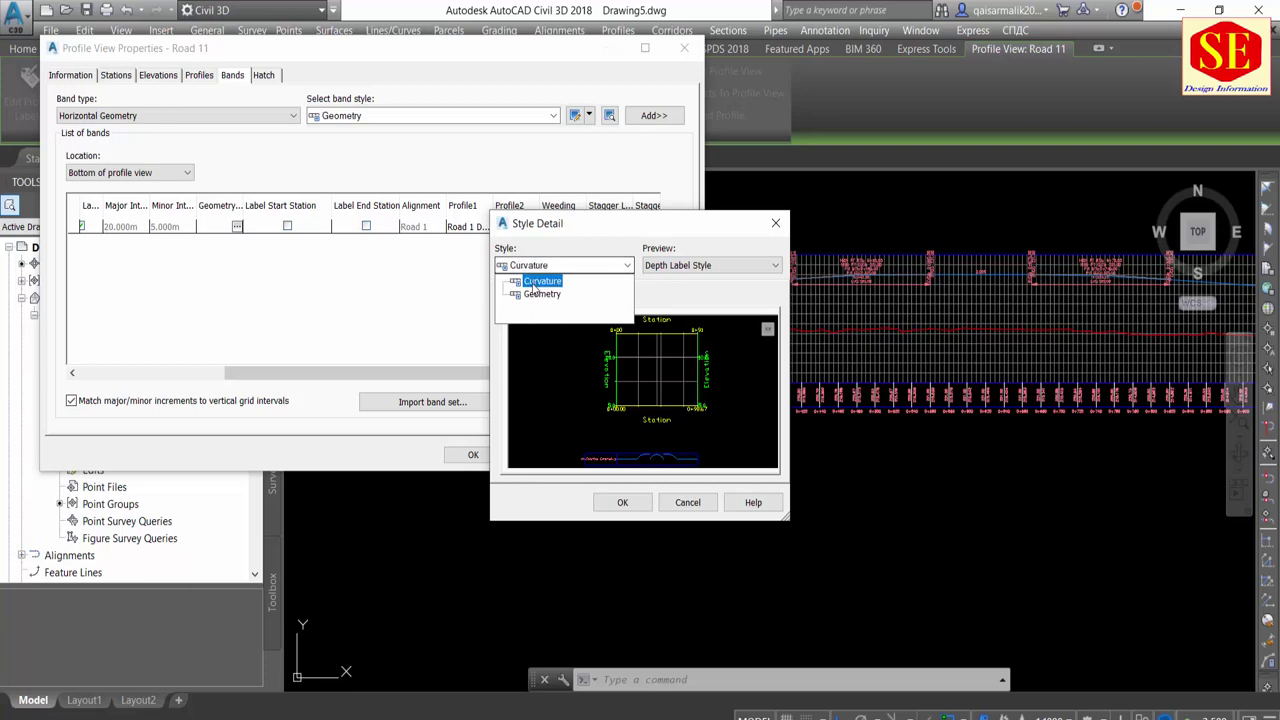
left_click(530, 277)
left_click(730, 267)
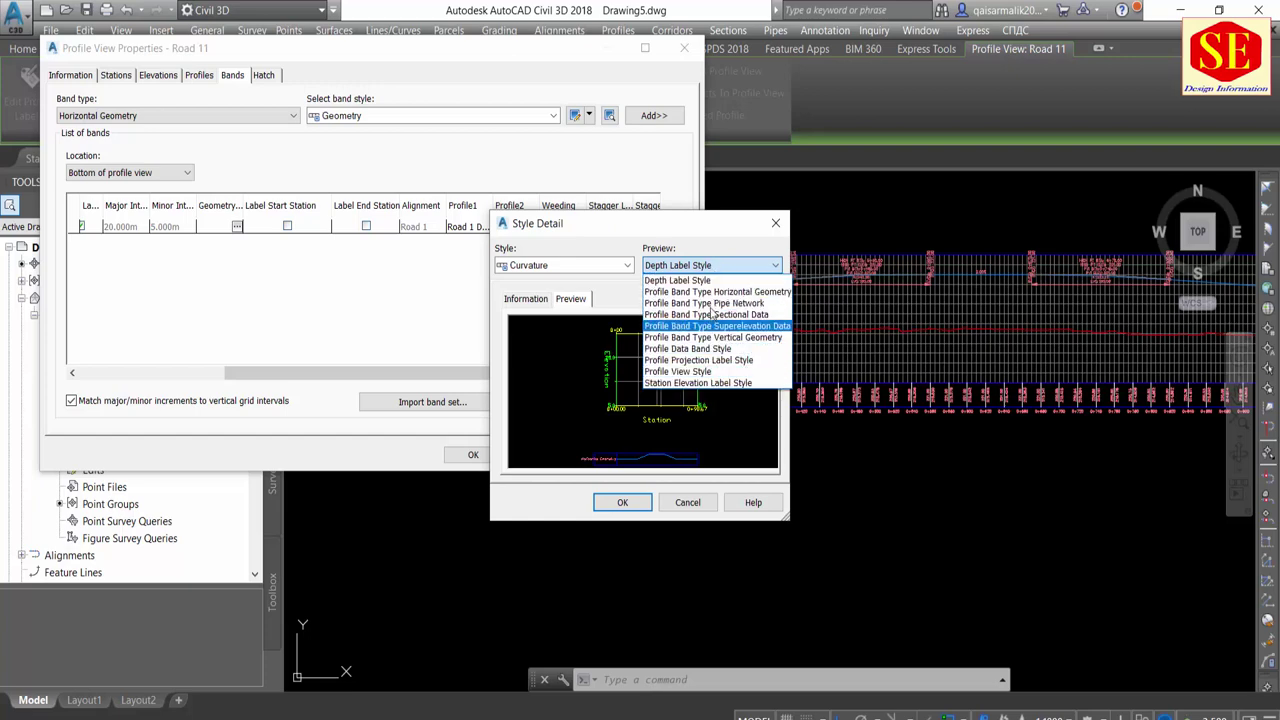
left_click(708, 281)
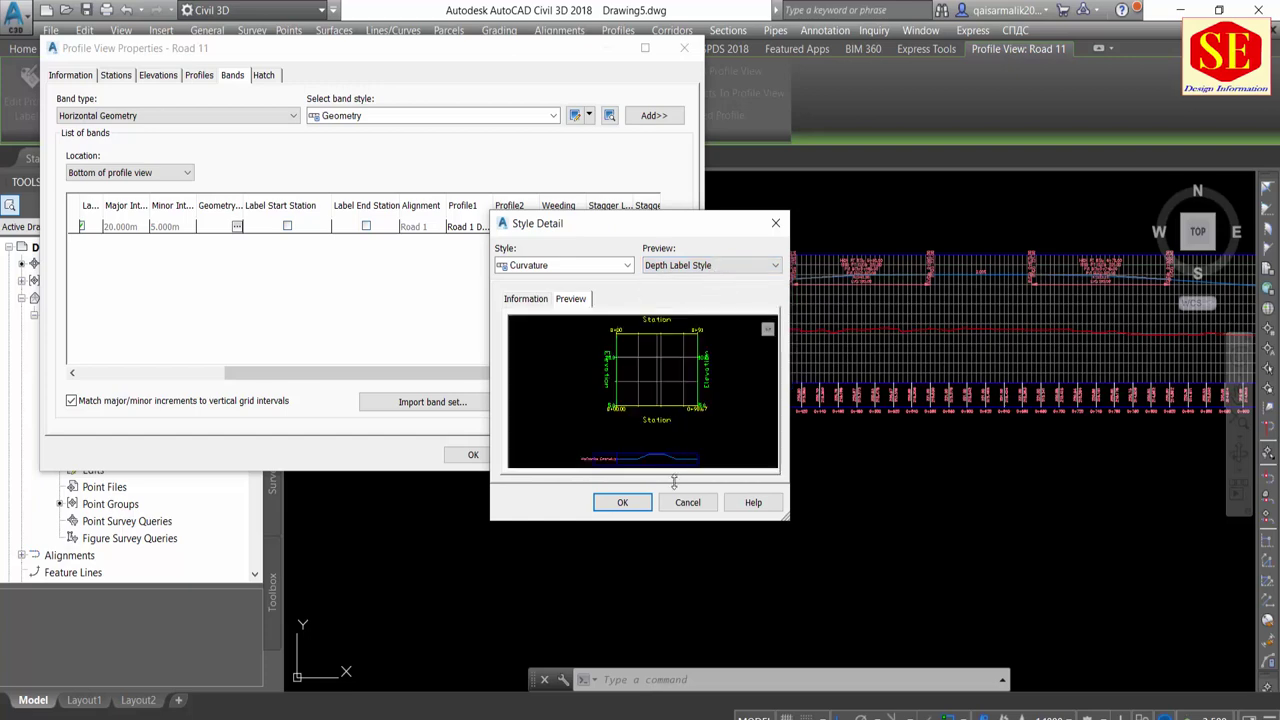
left_click(622, 503)
left_click(652, 117)
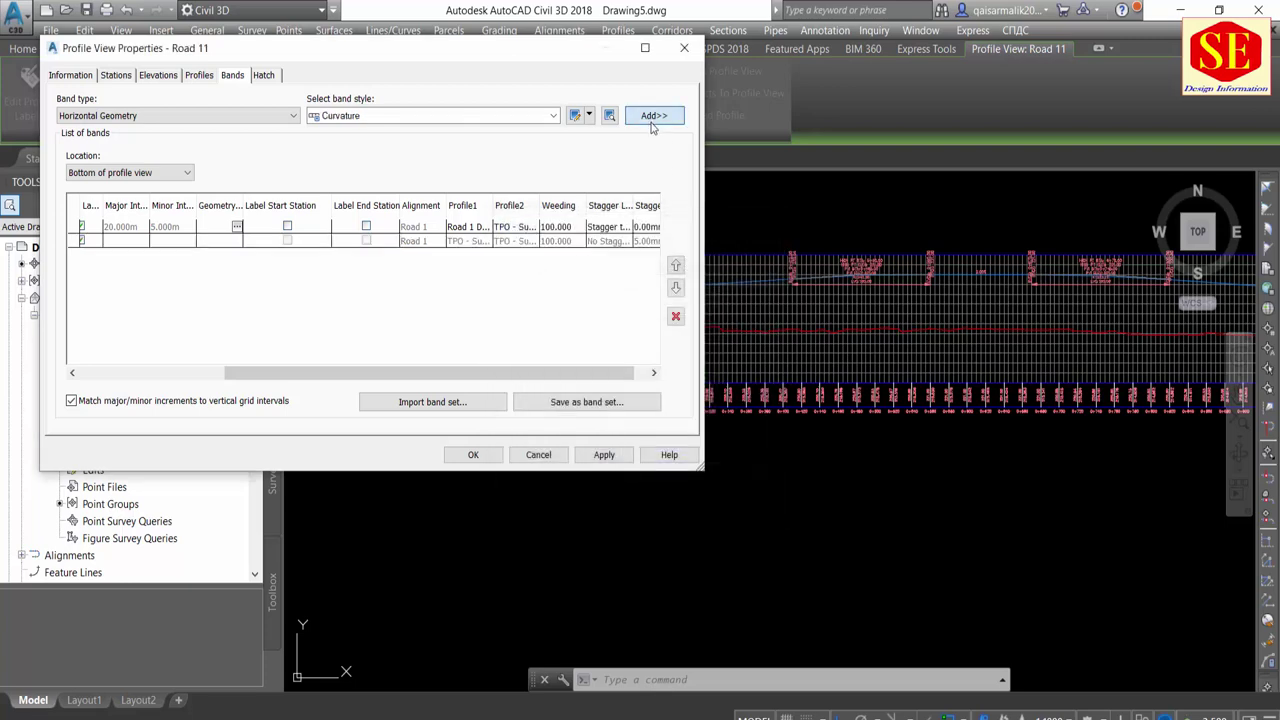
left_click(600, 454)
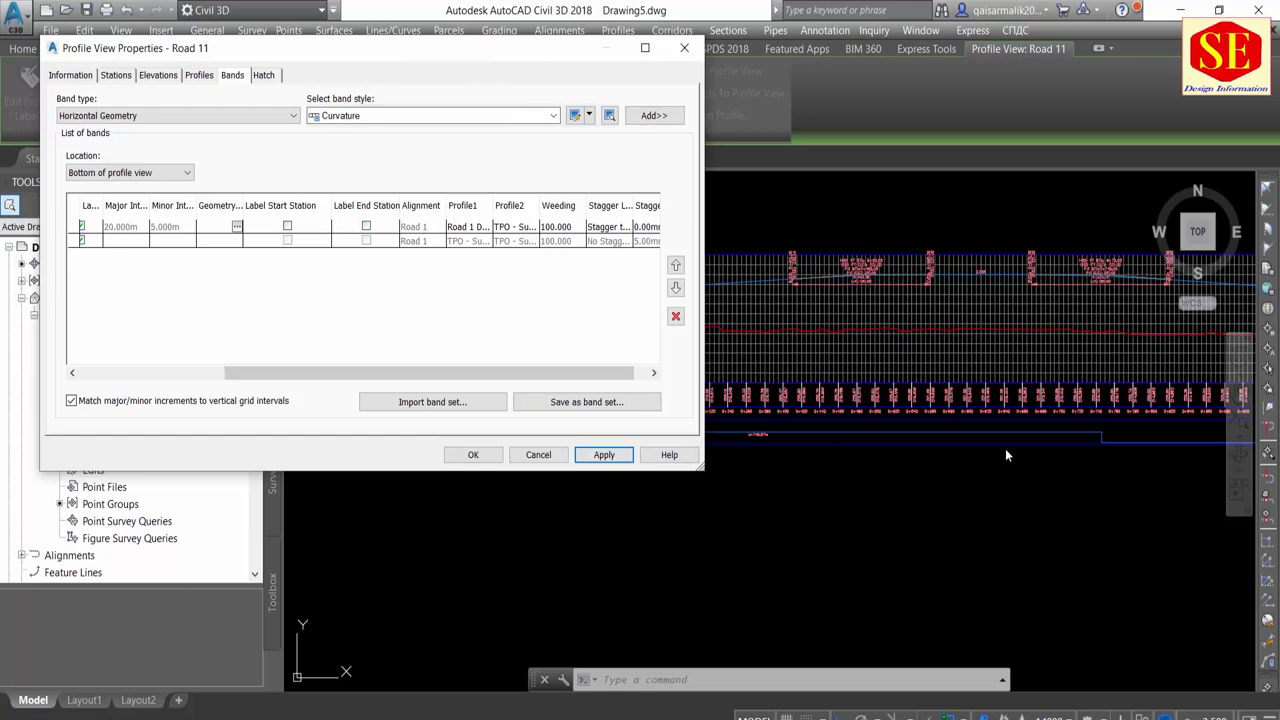
Choose the Superelevation band type with the Divided with Two Crowns - No Shoulders style
left_click(143, 117)
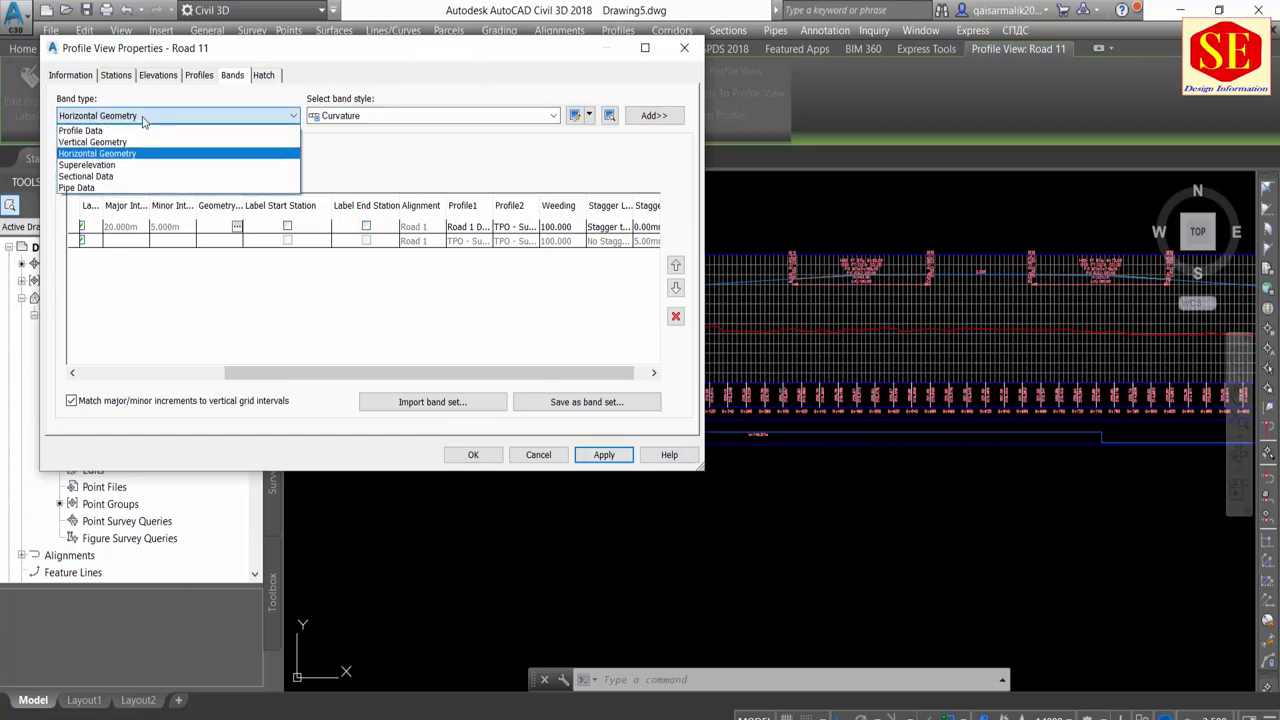
left_click(112, 168)
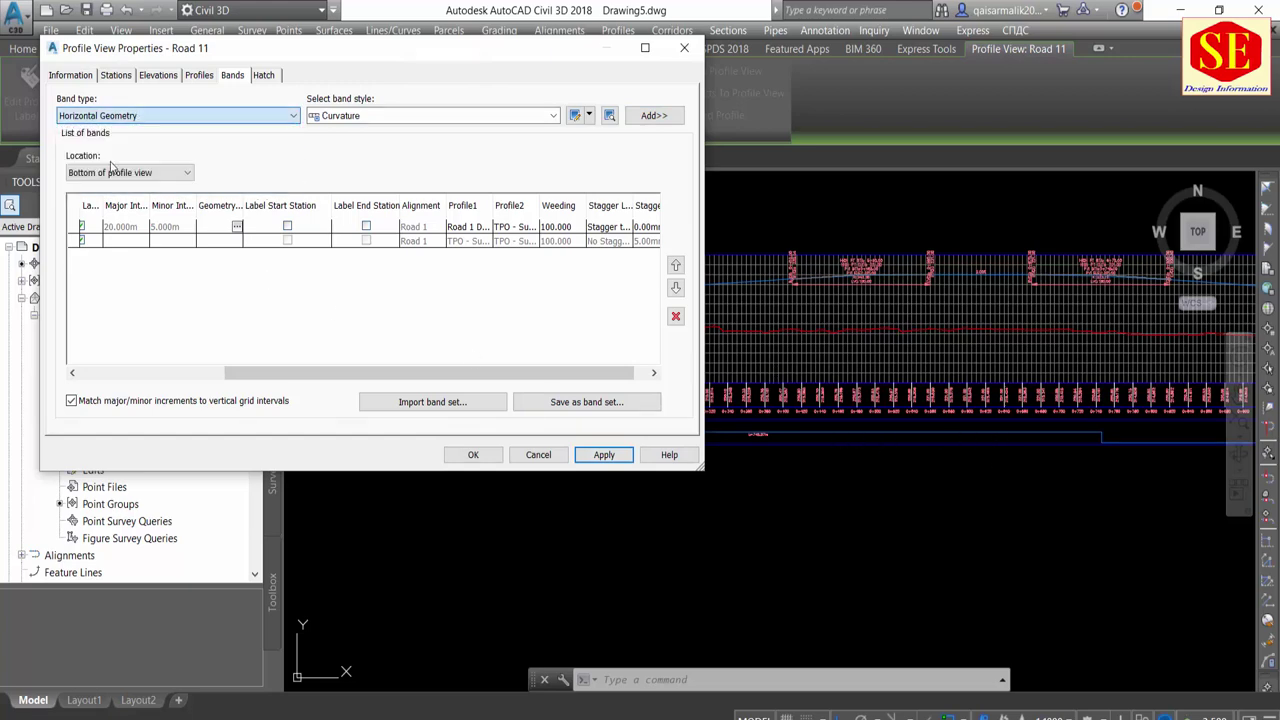
left_click(482, 117)
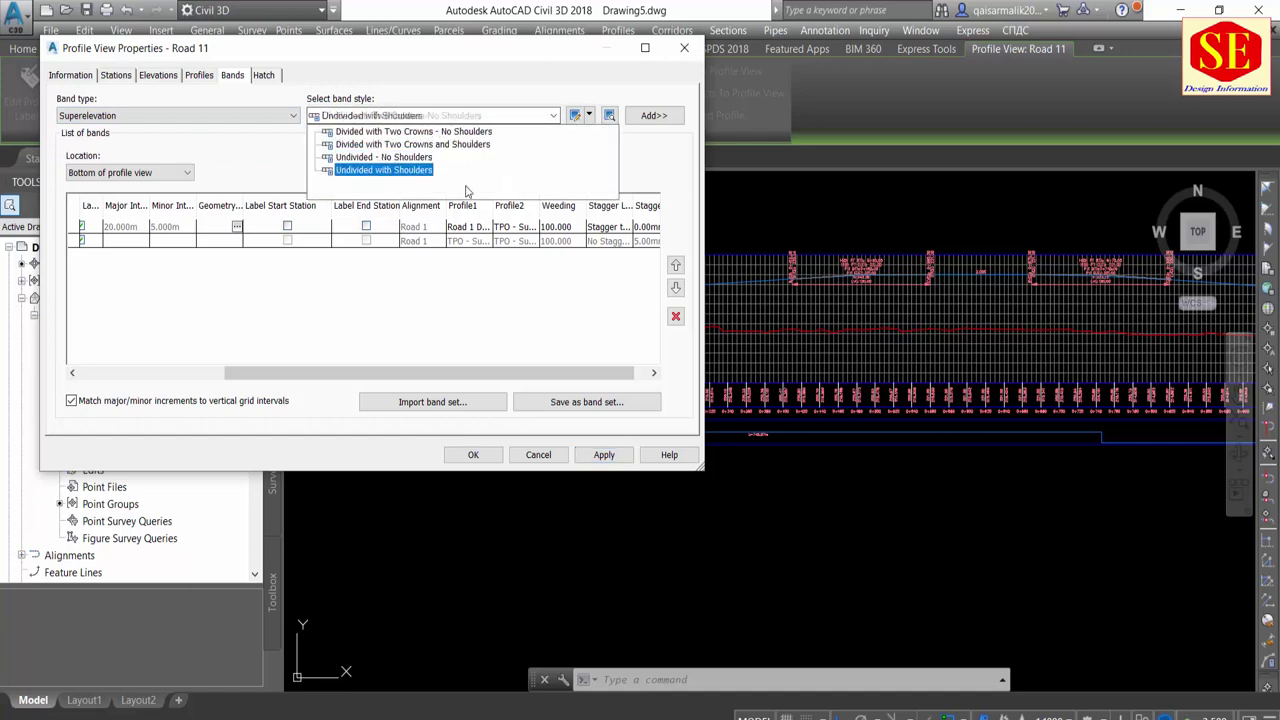
left_click(445, 131)
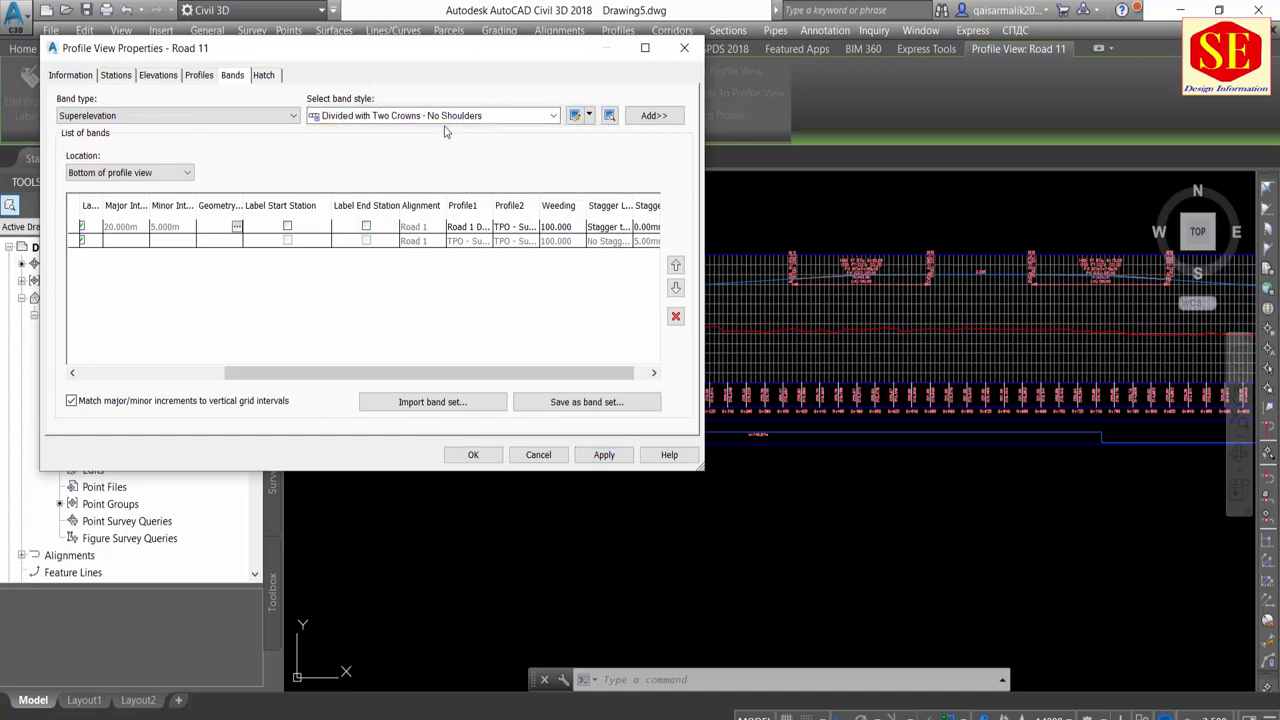
left_click(609, 115)
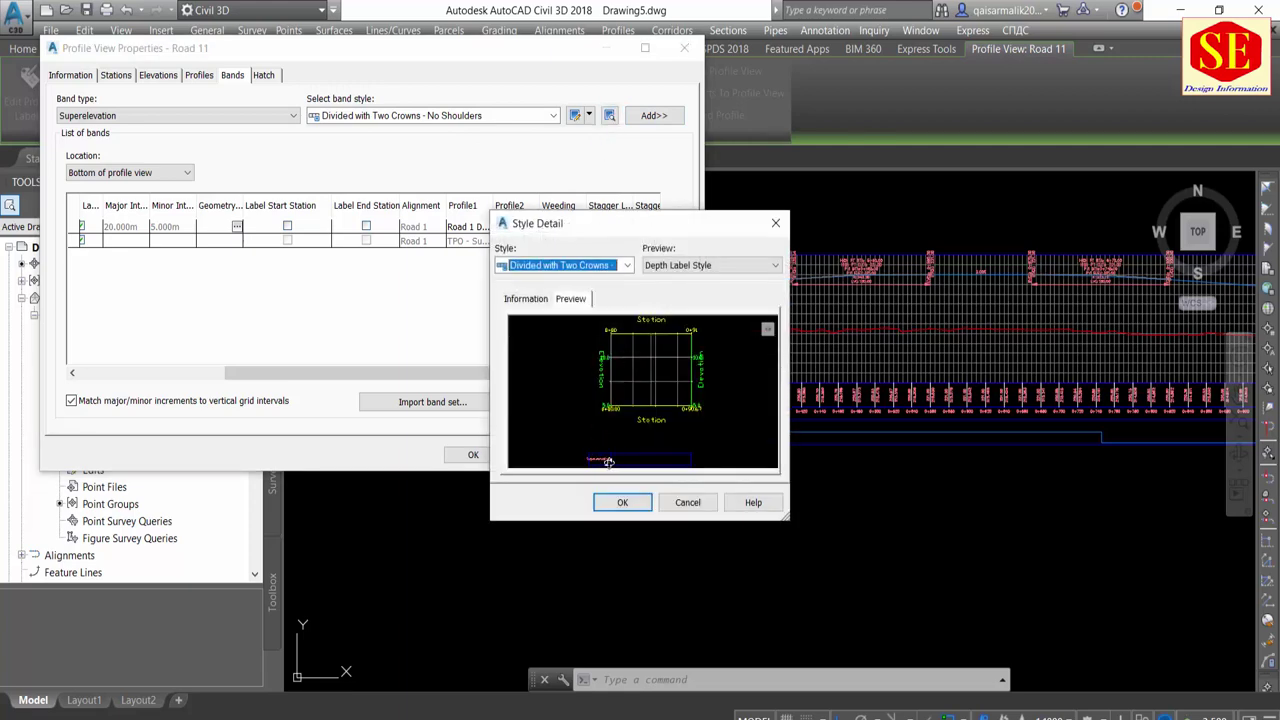
left_click(710, 265)
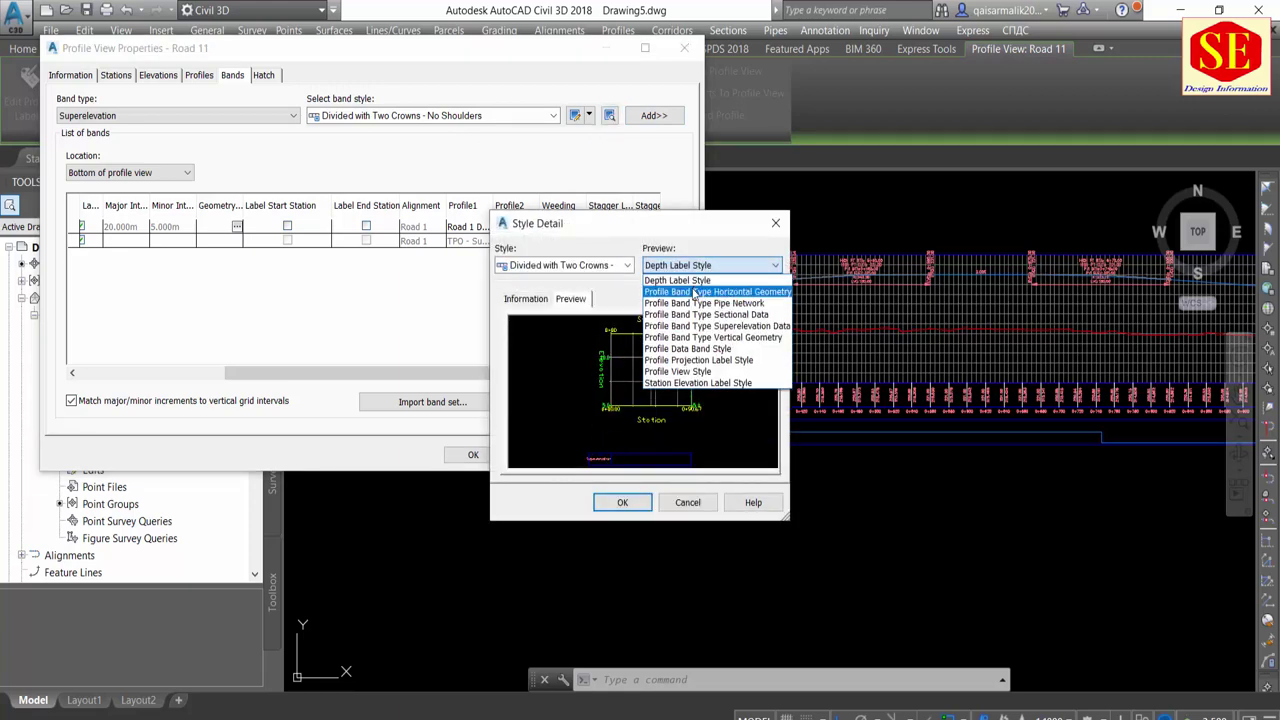
left_click(691, 289)
left_click(690, 265)
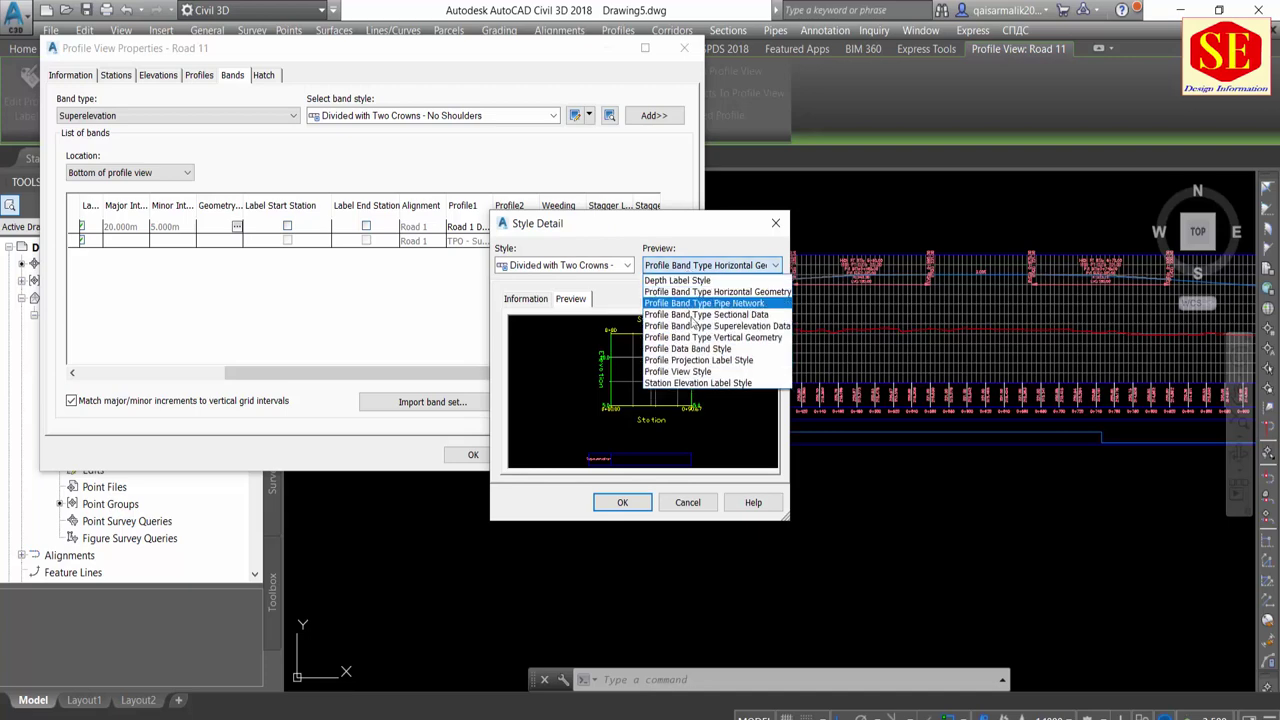
left_click(686, 281)
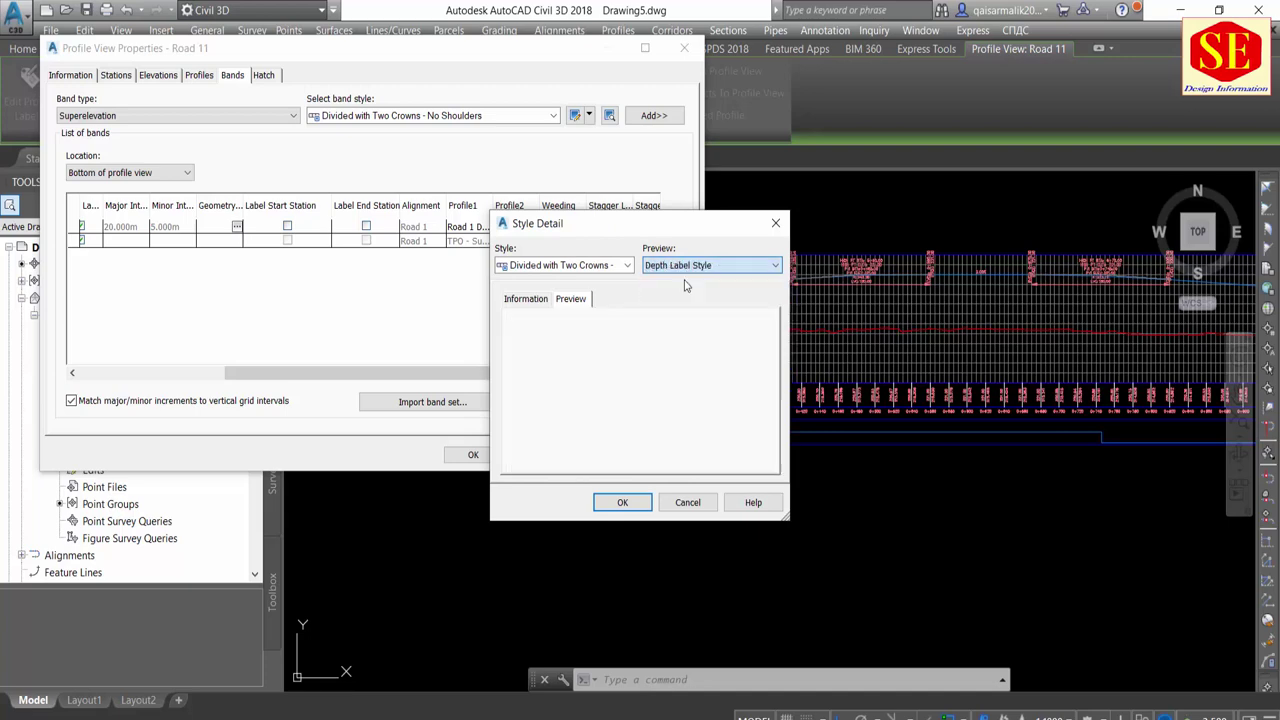
left_click(612, 266)
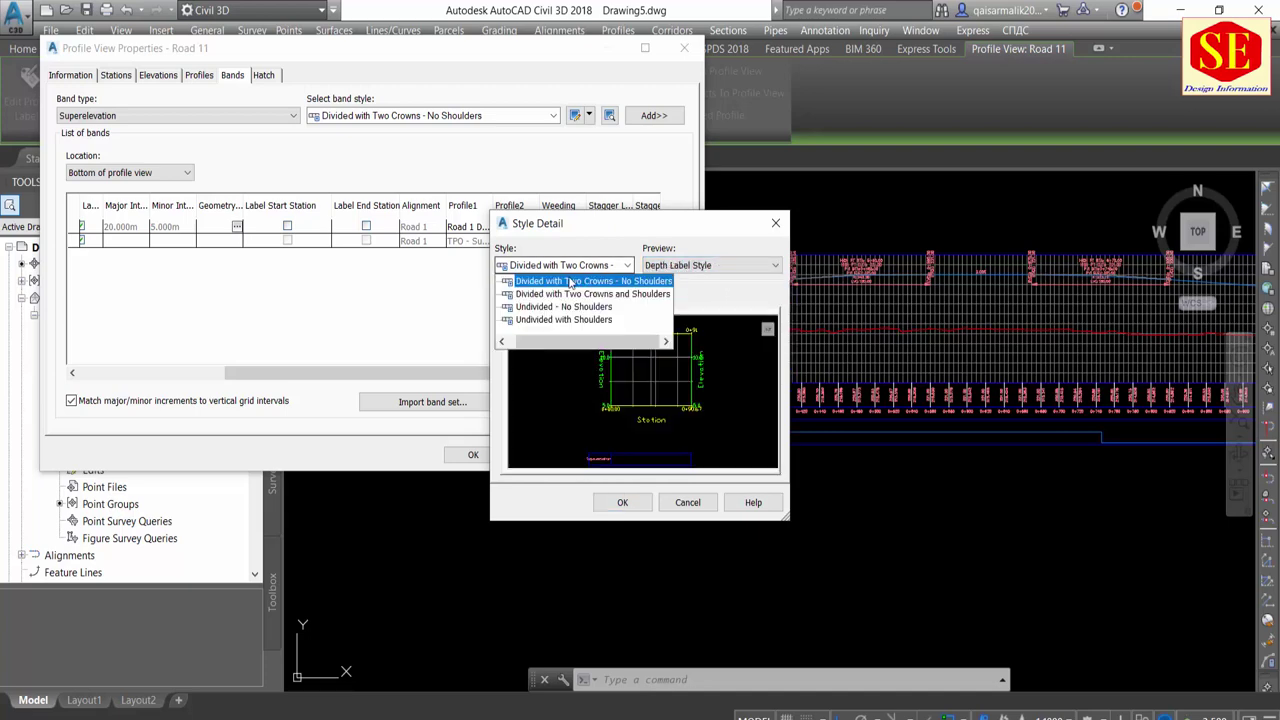
left_click(572, 282)
left_click(622, 503)
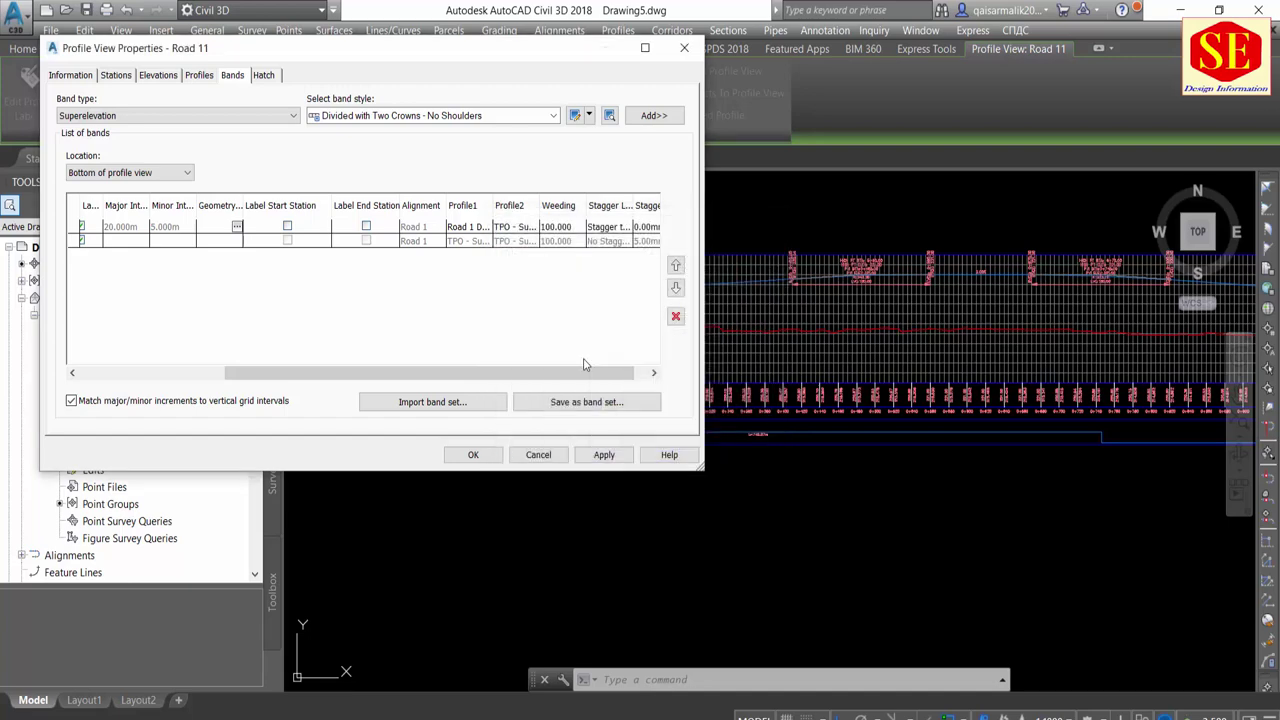
Add the Superelevation band to the Road 11 profile view and apply it
left_click(652, 116)
left_click(605, 460)
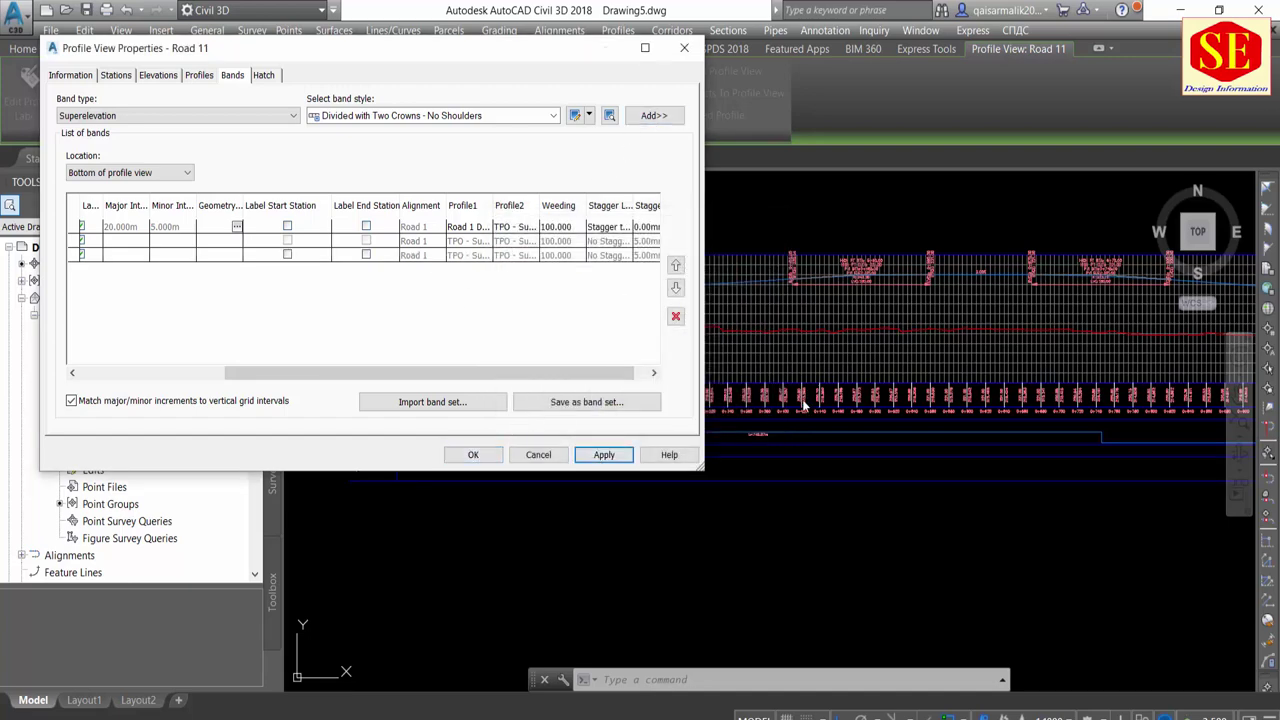
left_click_drag(536, 63, 631, 546)
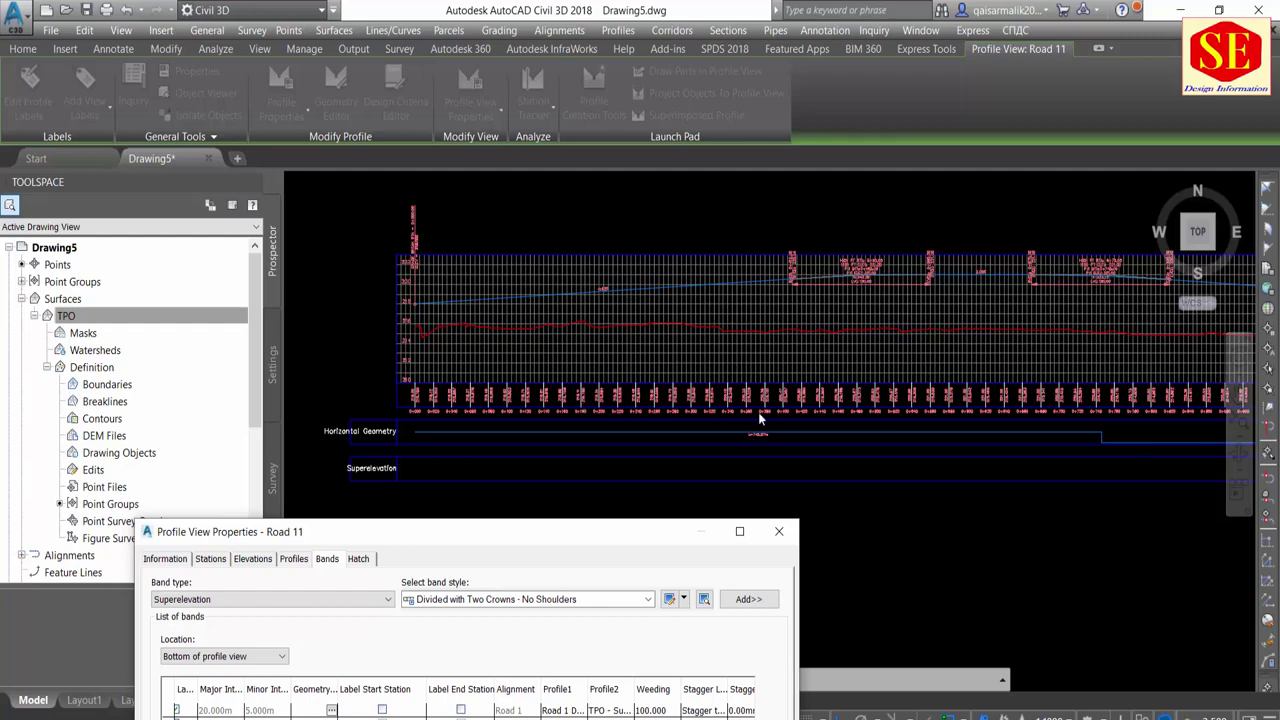
left_click_drag(581, 522, 591, 200)
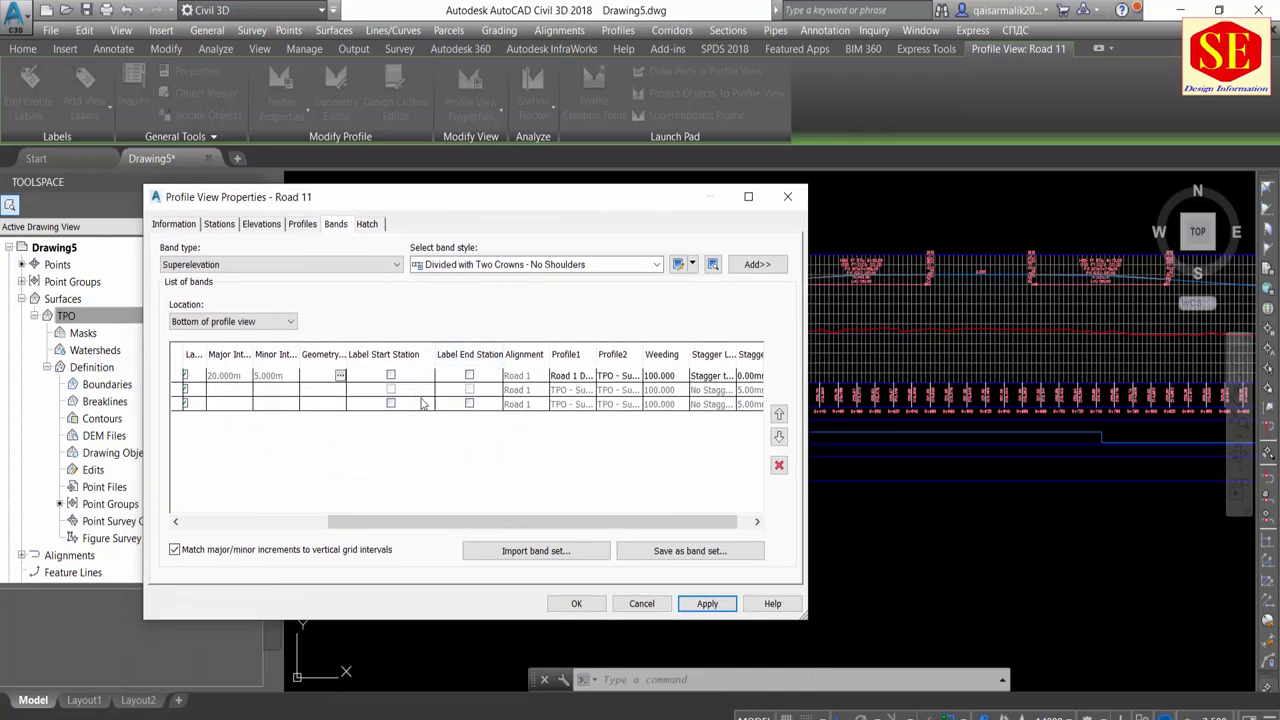
Move the Profile Data band to the bottom of the list, apply, and close properties
left_click(272, 376)
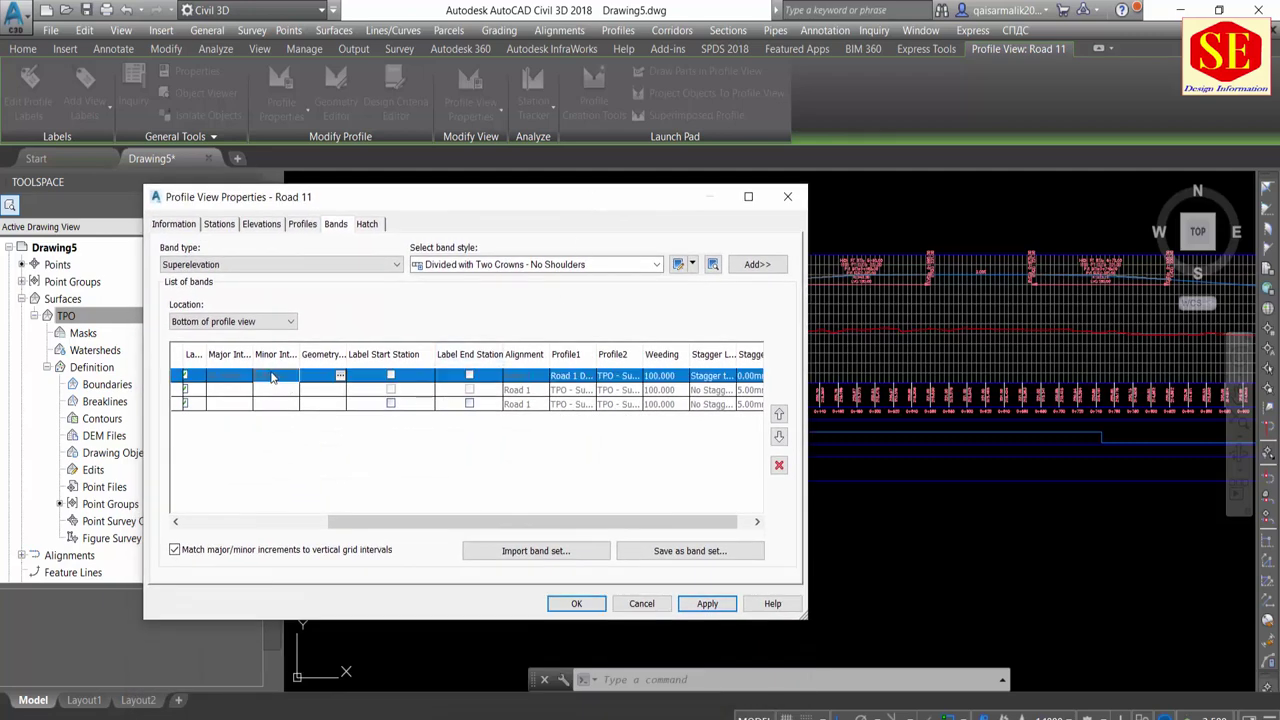
left_click(779, 437)
left_click(779, 437)
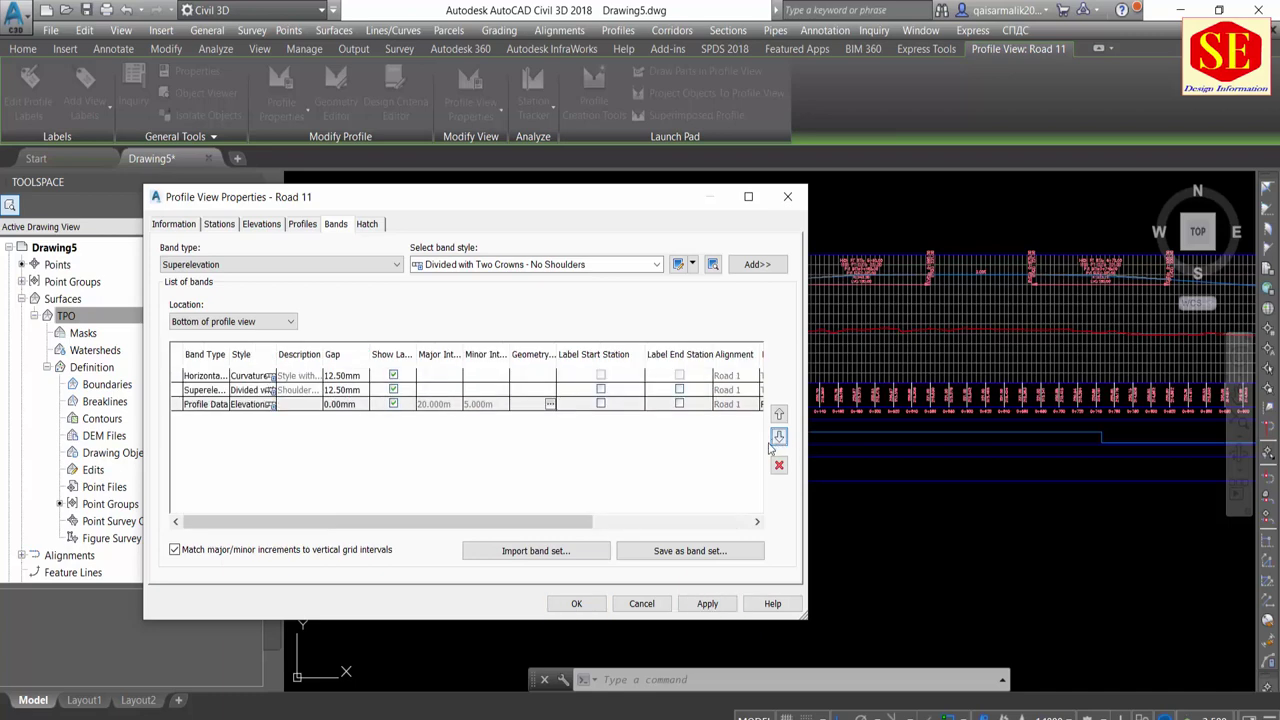
left_click(707, 603)
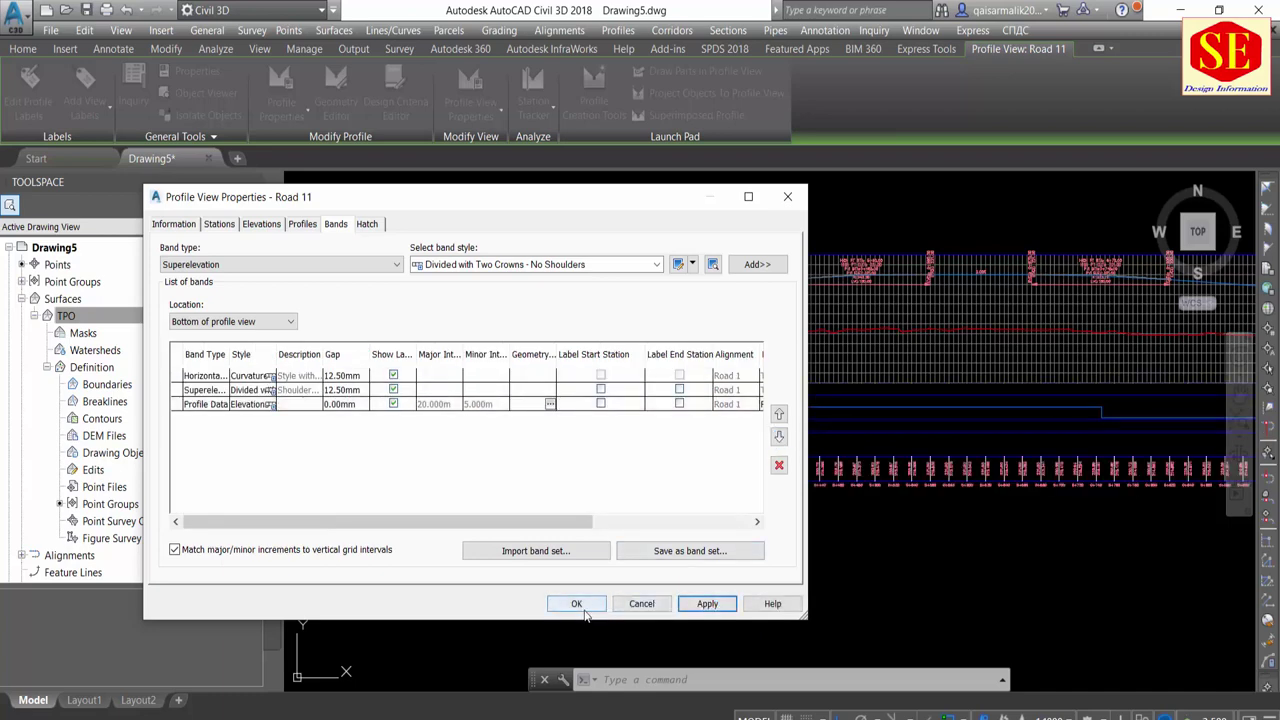
left_click_drag(660, 209, 669, 554)
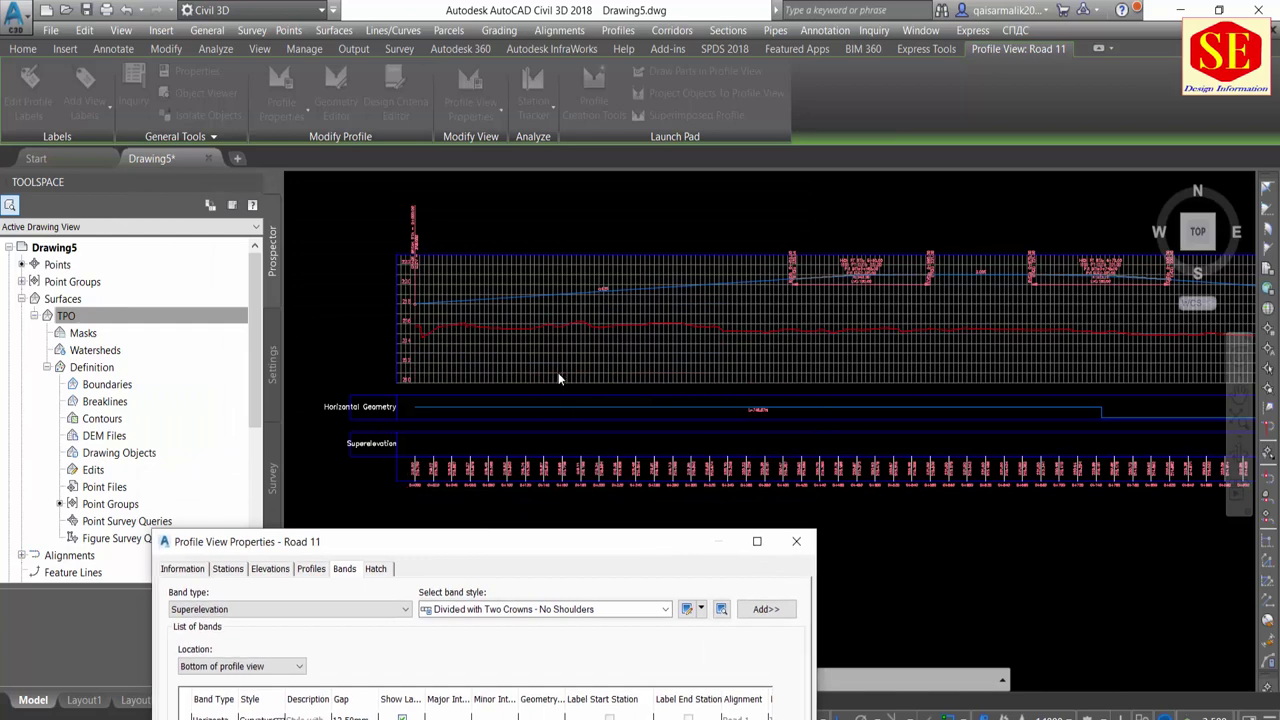
left_click_drag(616, 530, 648, 300)
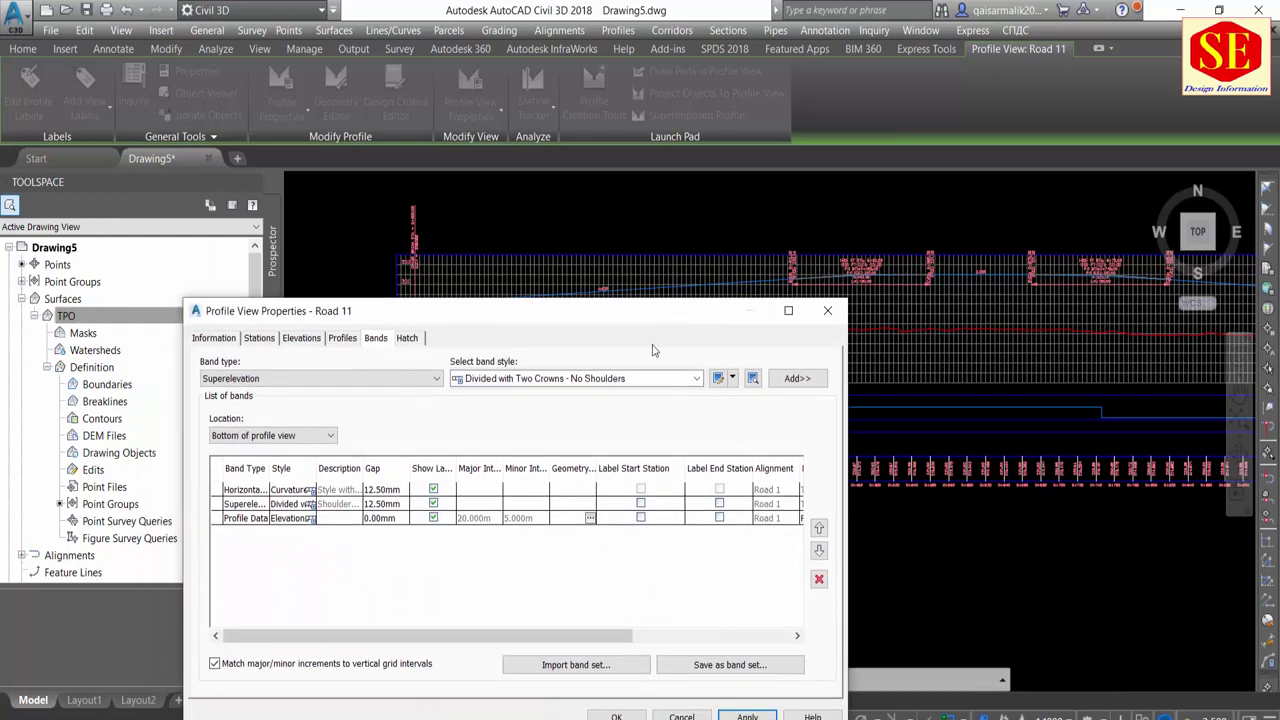
left_click(617, 716)
left_click(595, 428)
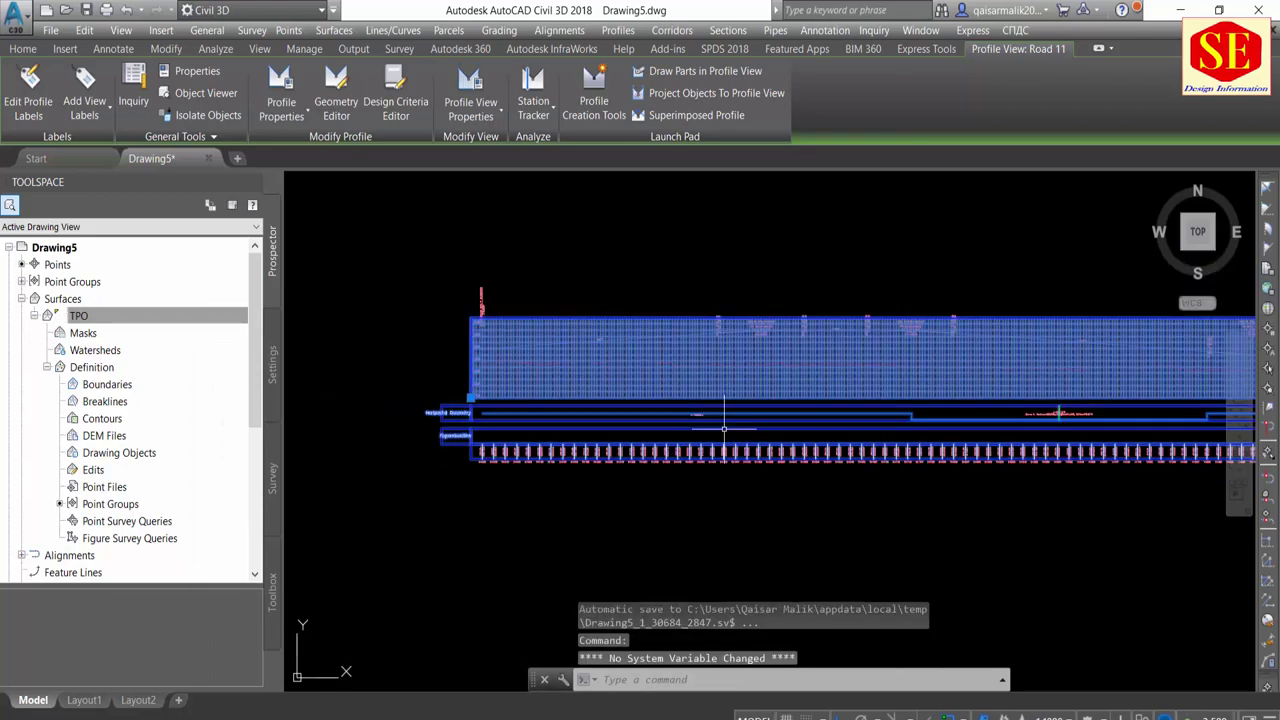
key("Escape")
scroll(787, 443, "down", 2)
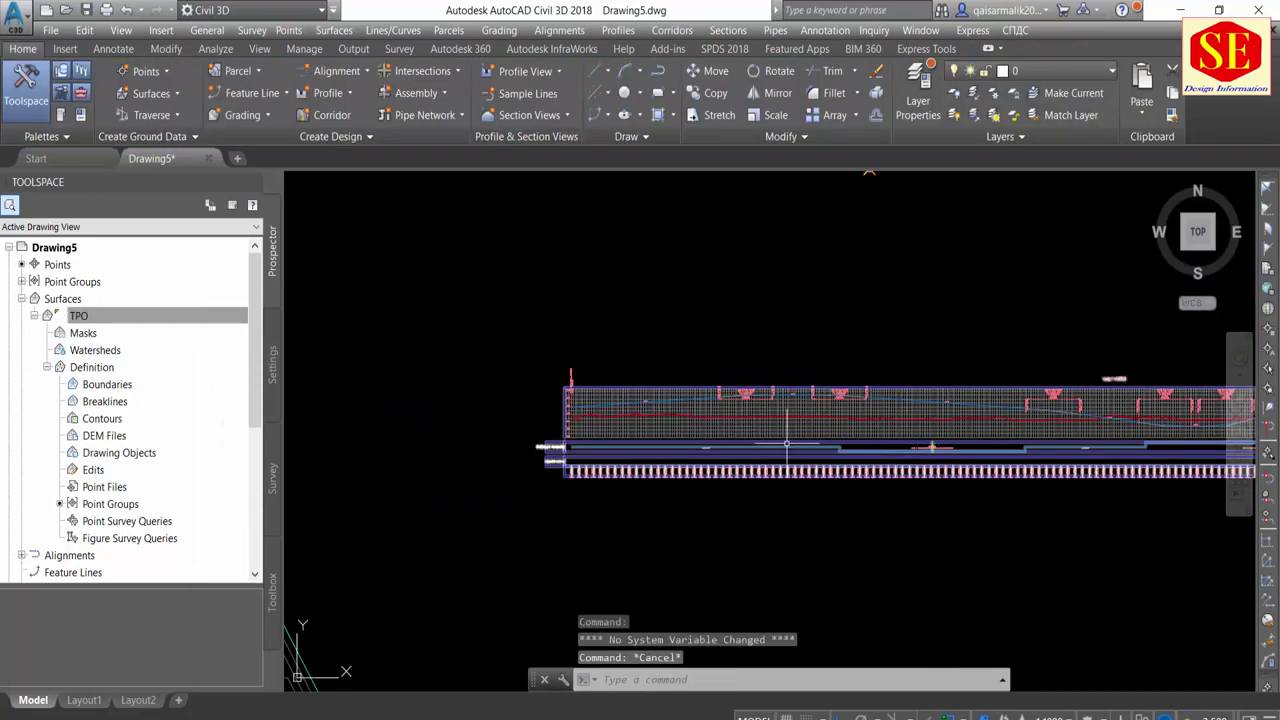
scroll(787, 443, "up", 5)
scroll(821, 456, "down", 2)
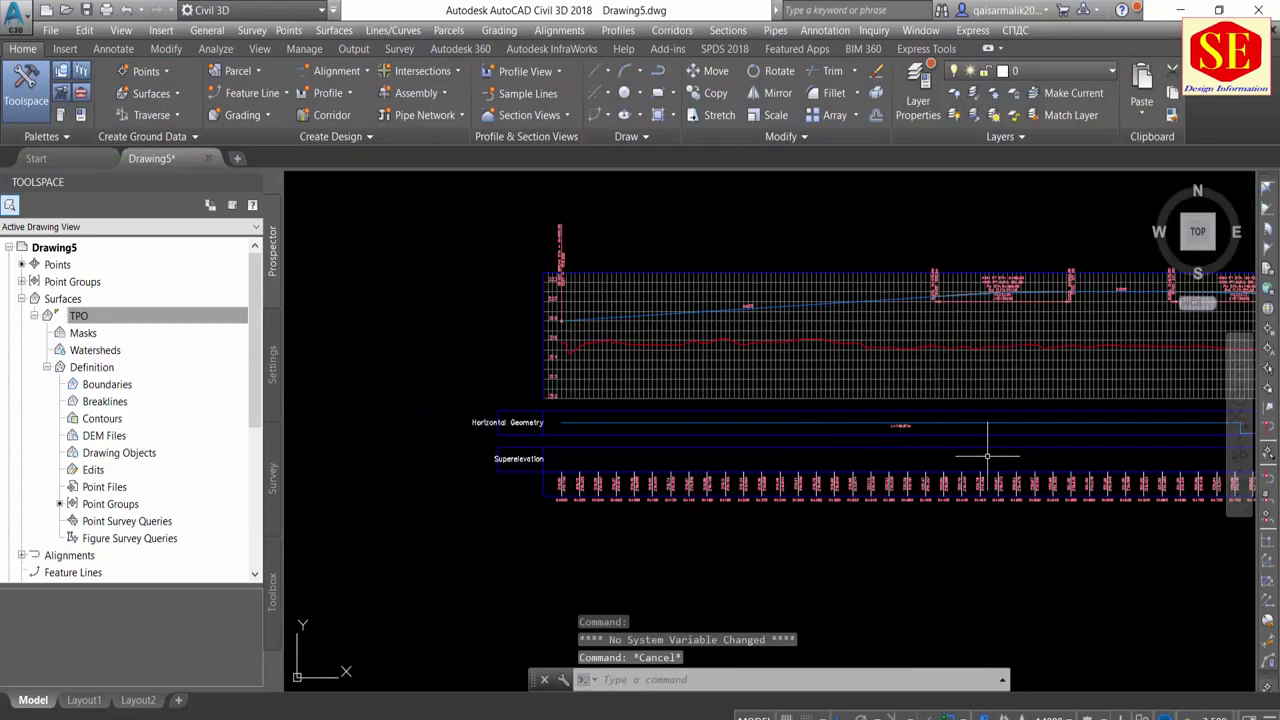
scroll(987, 456, "up", 2)
scroll(908, 434, "up", 2)
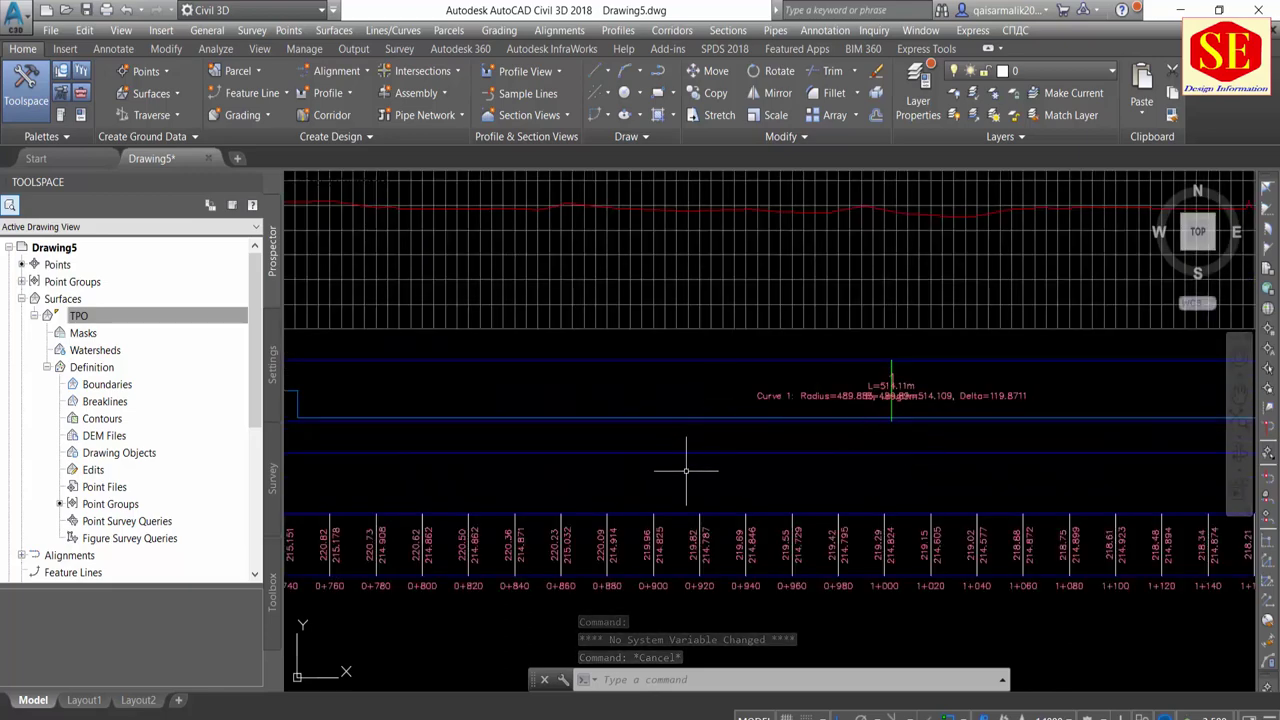
scroll(849, 506, "down", 2)
scroll(1100, 503, "down", 1)
scroll(1154, 498, "down", 1)
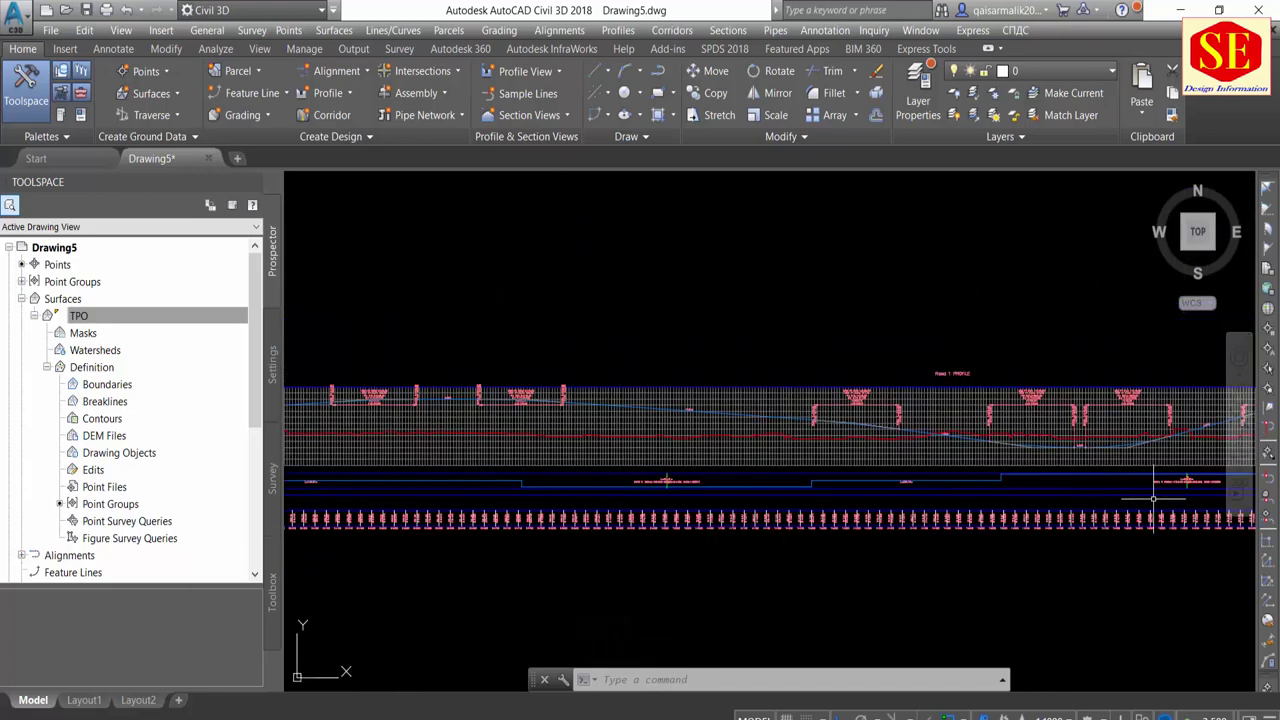
scroll(820, 514, "down", 1)
scroll(900, 480, "down", 2)
scroll(731, 383, "down", 1)
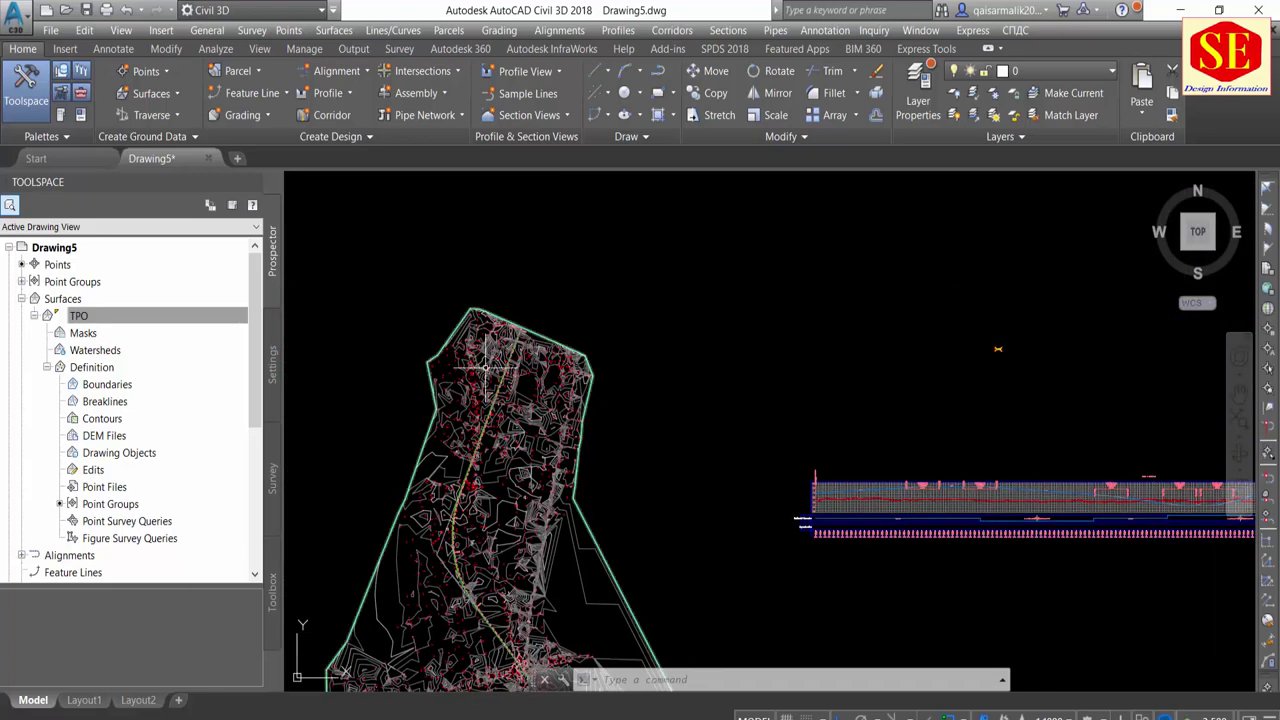
scroll(487, 368, "up", 1)
scroll(500, 340, "up", 1)
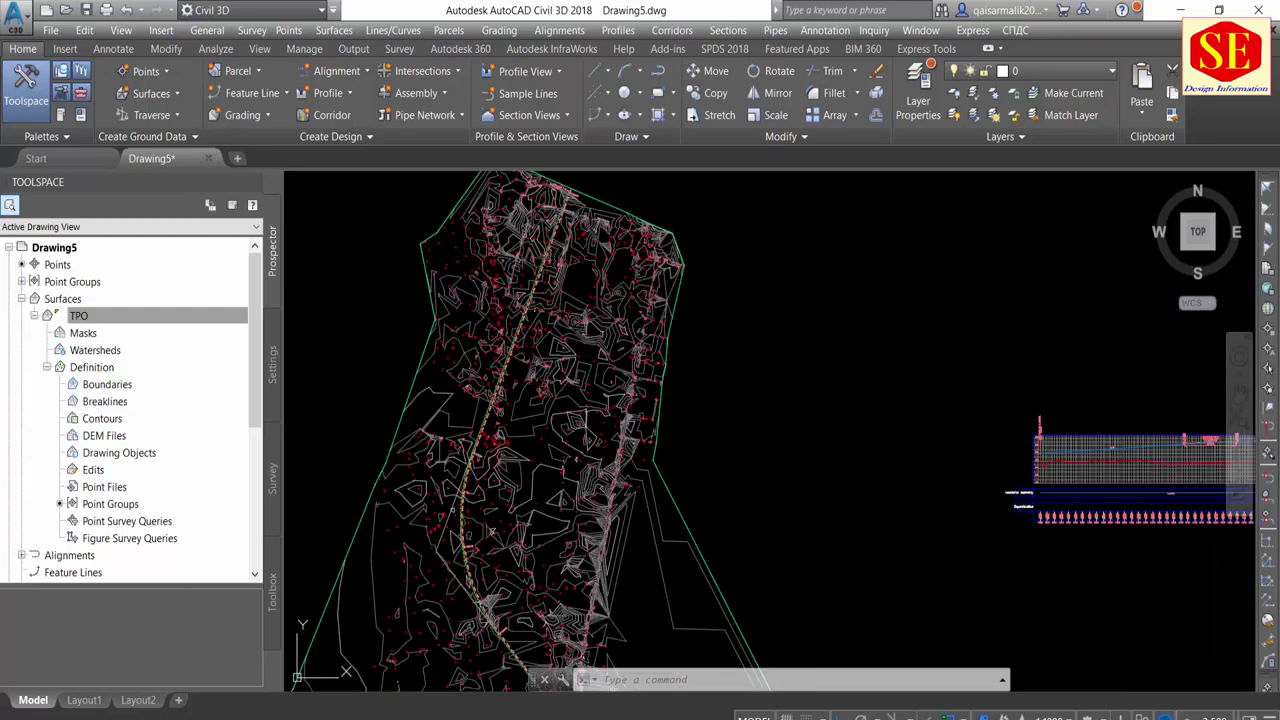
left_click(490, 510)
Set the TPO surface style to _No Display
right_click(577, 317)
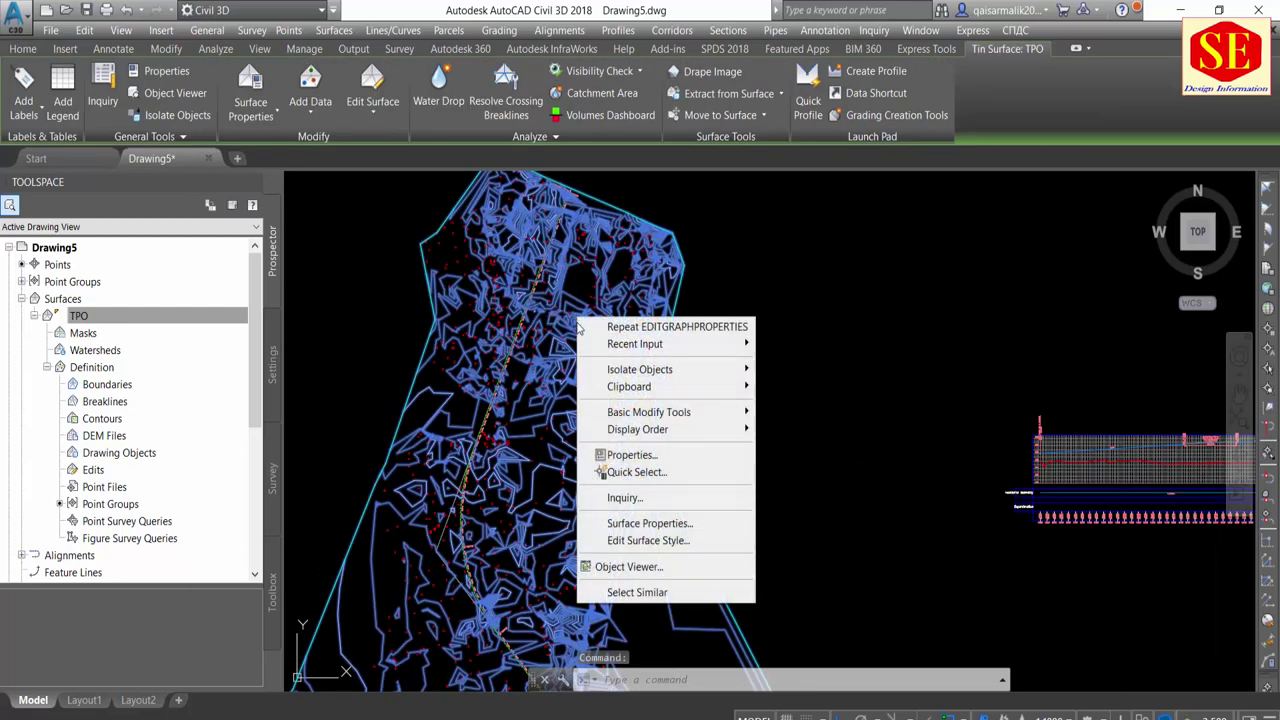
left_click(632, 525)
left_click(495, 312)
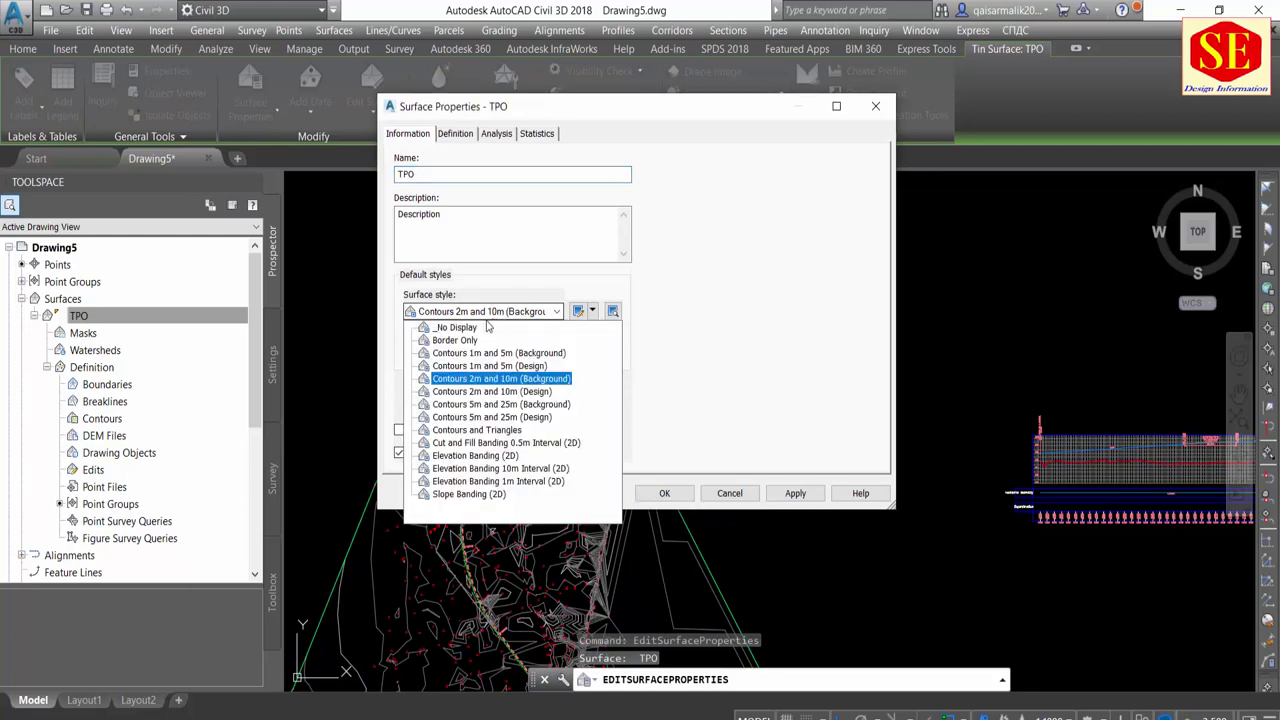
left_click(455, 327)
left_click(795, 493)
left_click(664, 493)
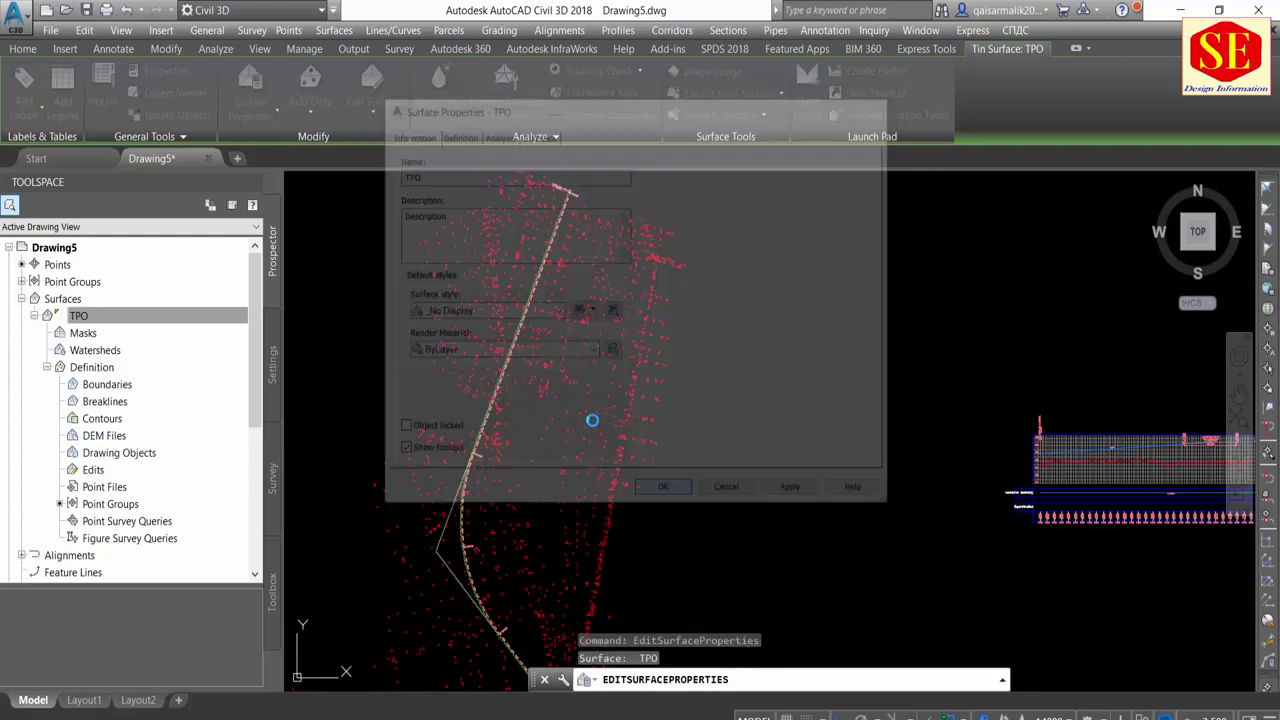
Set the _All Points point group's point style to <none>
left_click(600, 326)
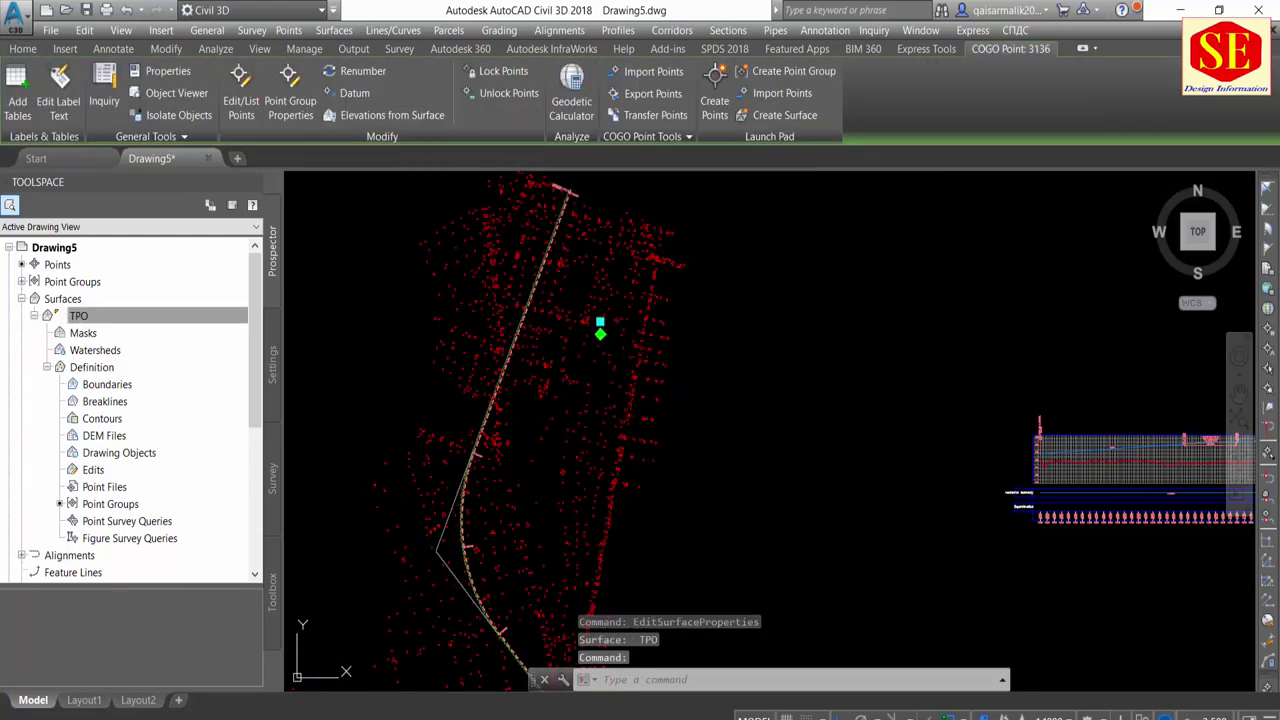
right_click(600, 328)
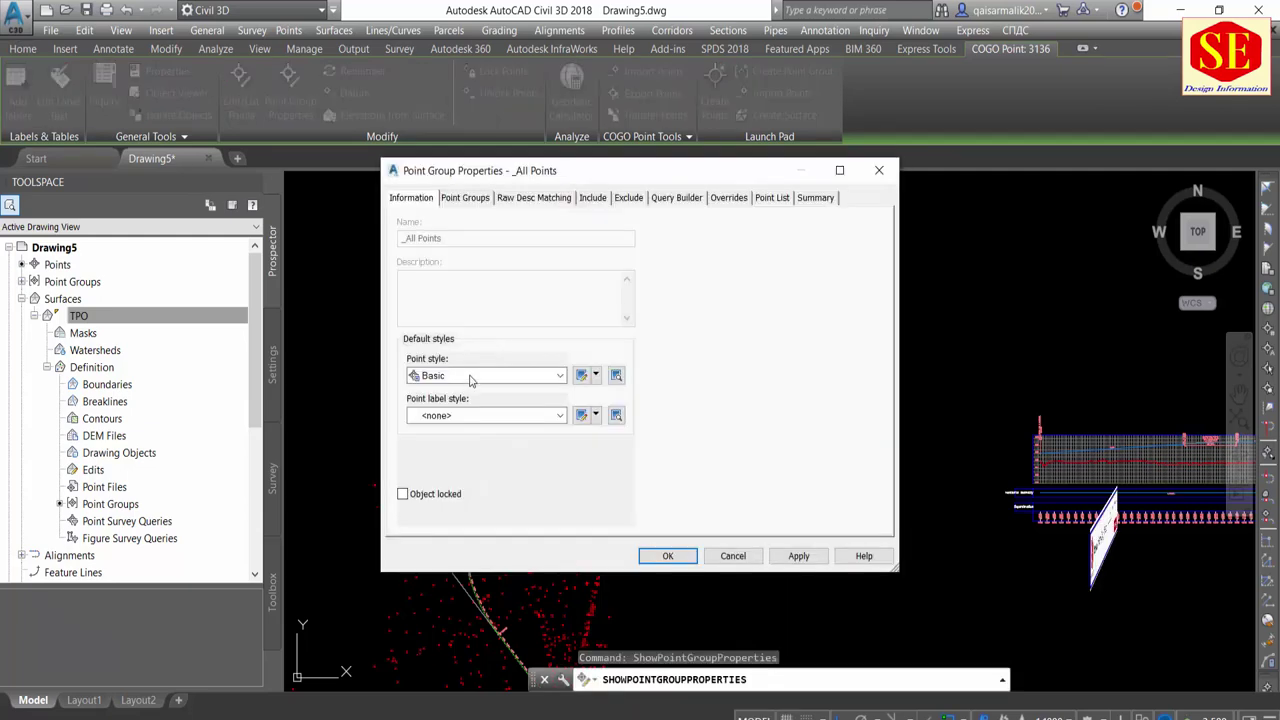
left_click(471, 376)
left_click(450, 390)
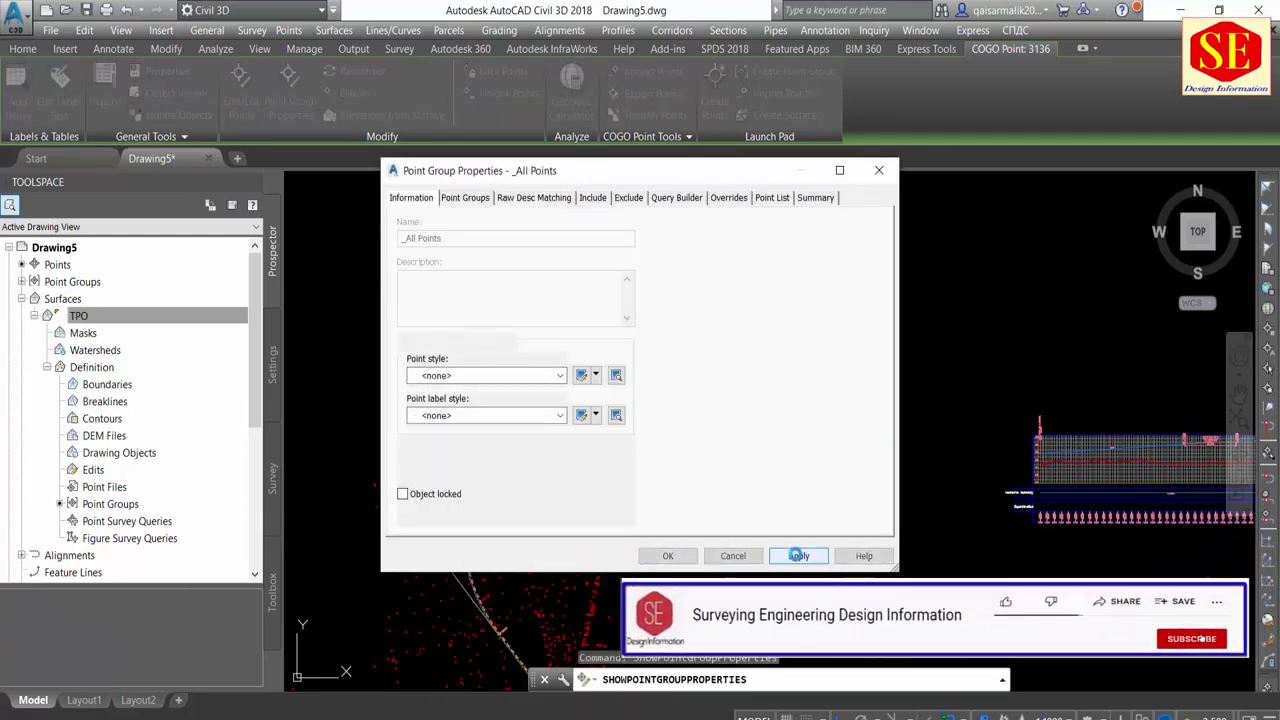
left_click(799, 555)
left_click(668, 555)
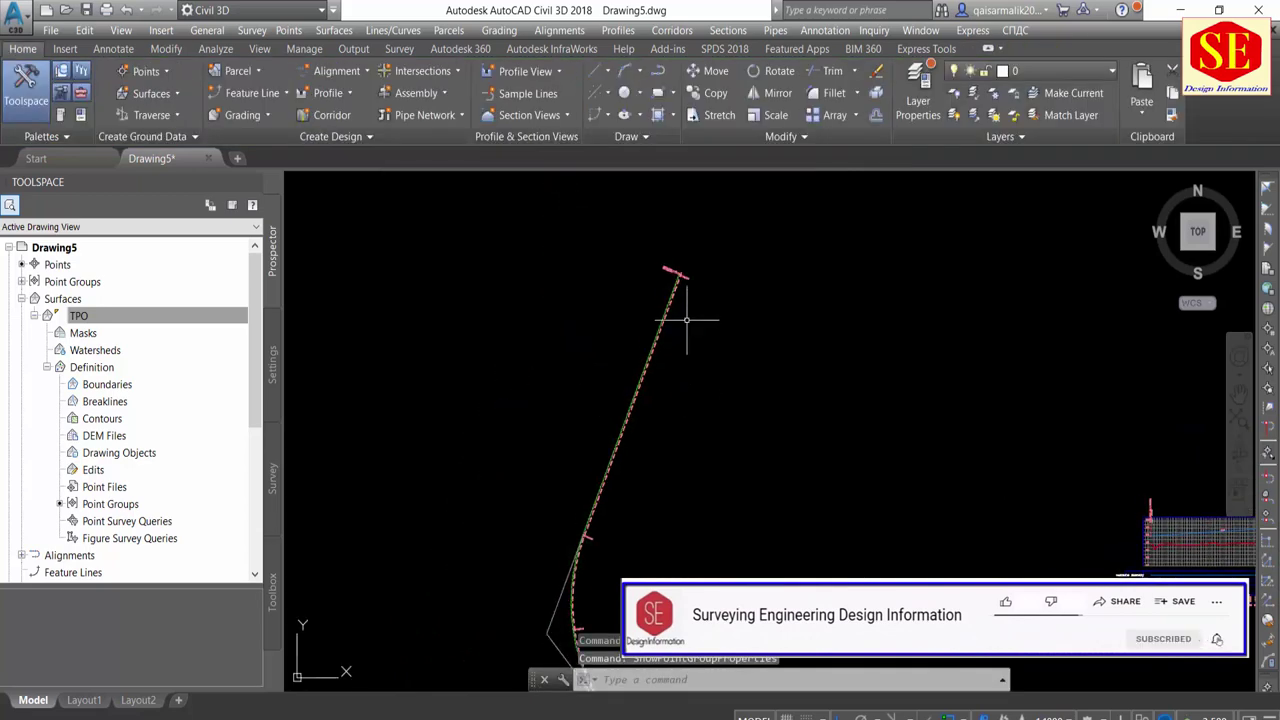
scroll(686, 314, "down", 2)
middle_click_drag(651, 443, 611, 363)
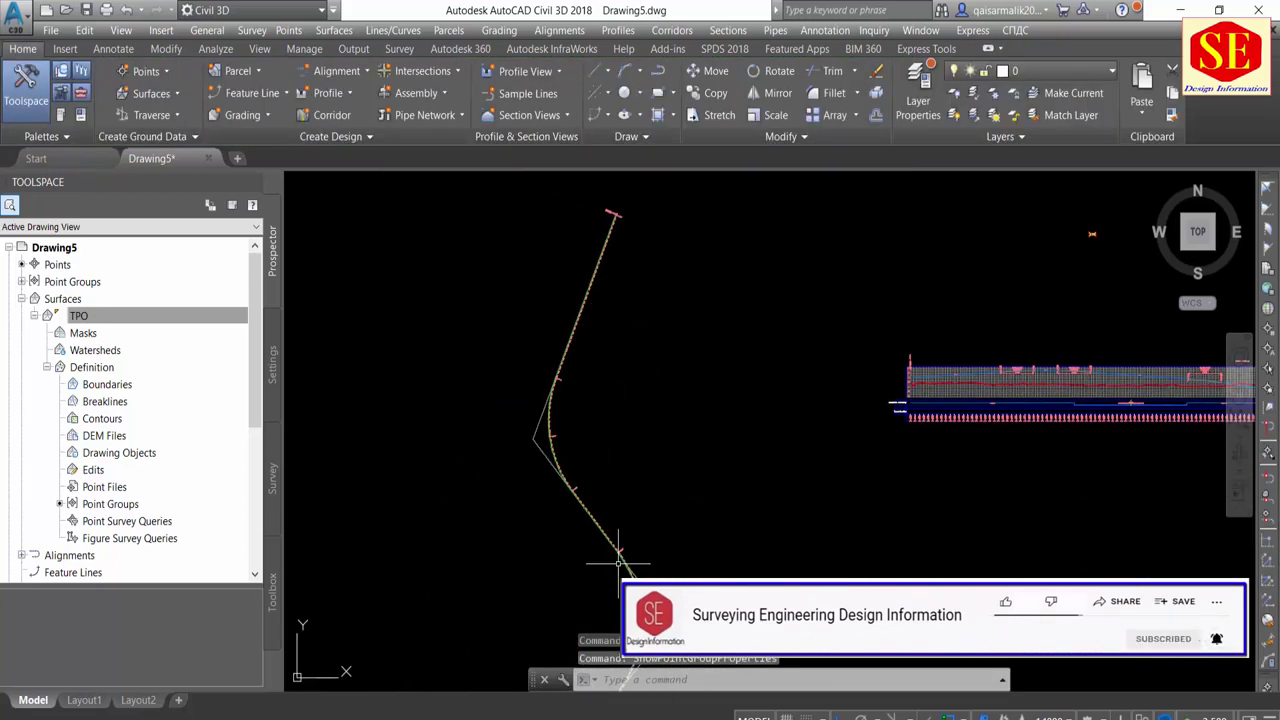
scroll(605, 225, "up", 2)
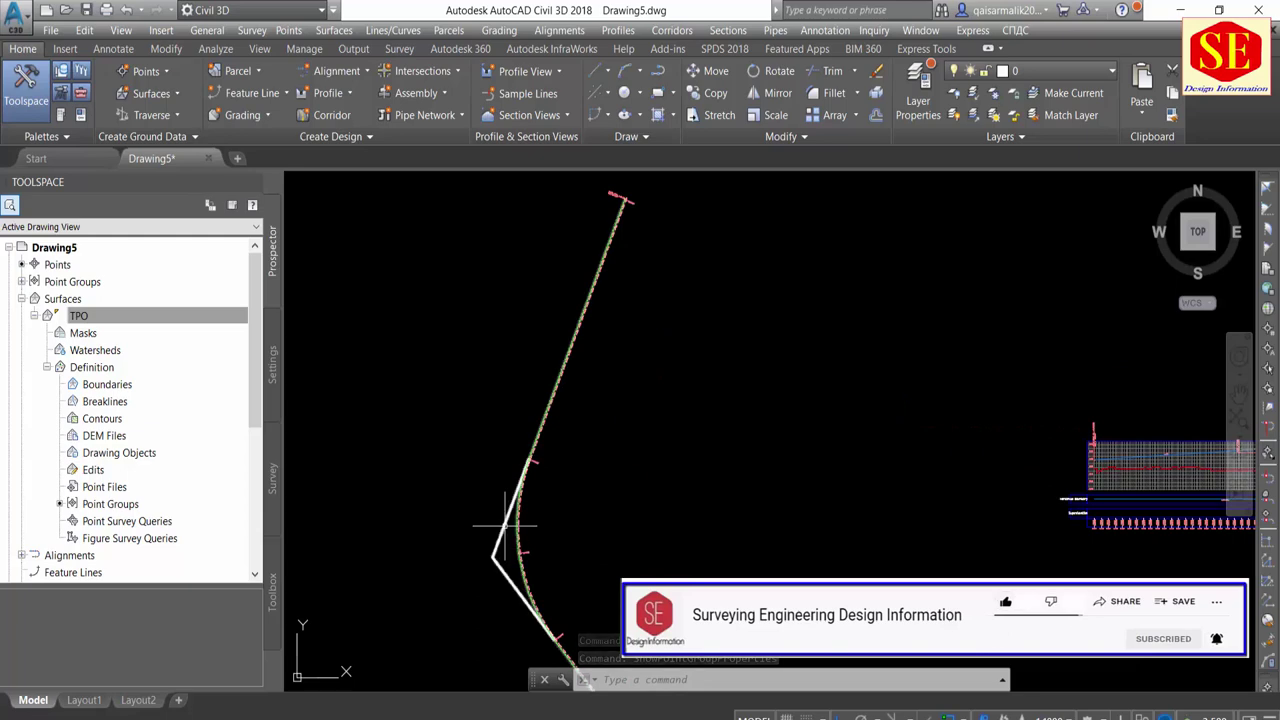
left_click(500, 528)
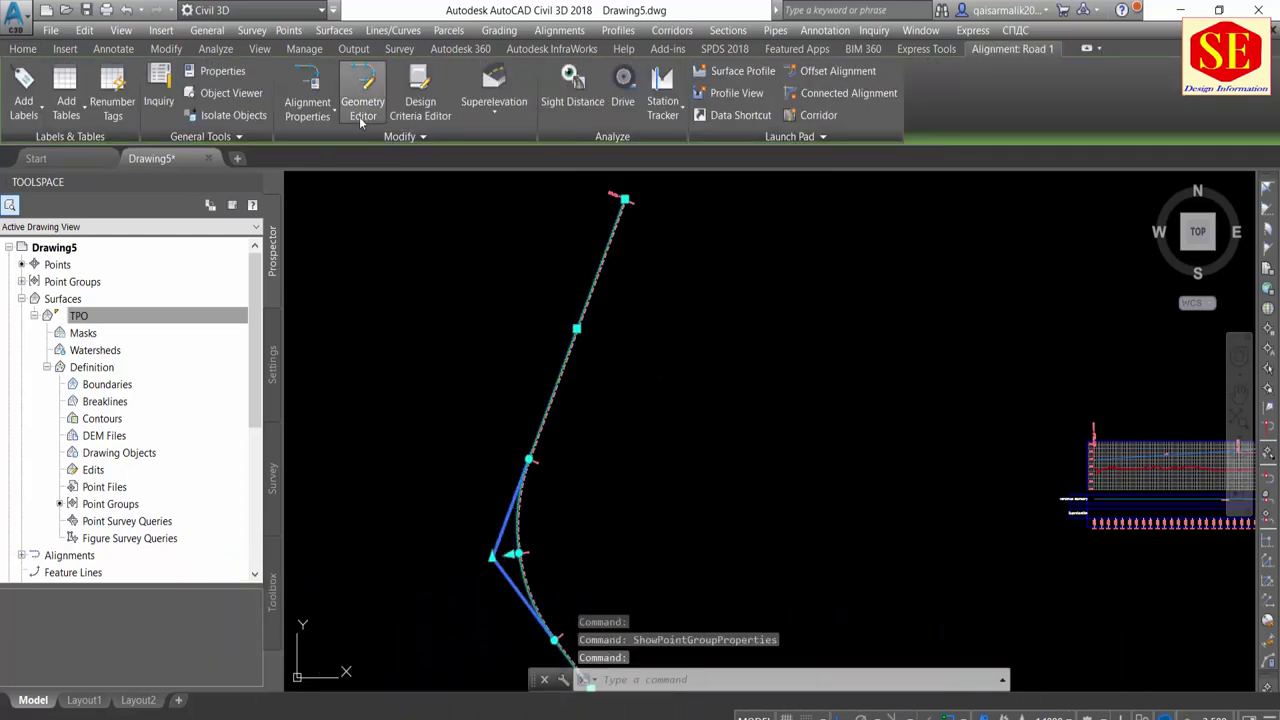
left_click(307, 114)
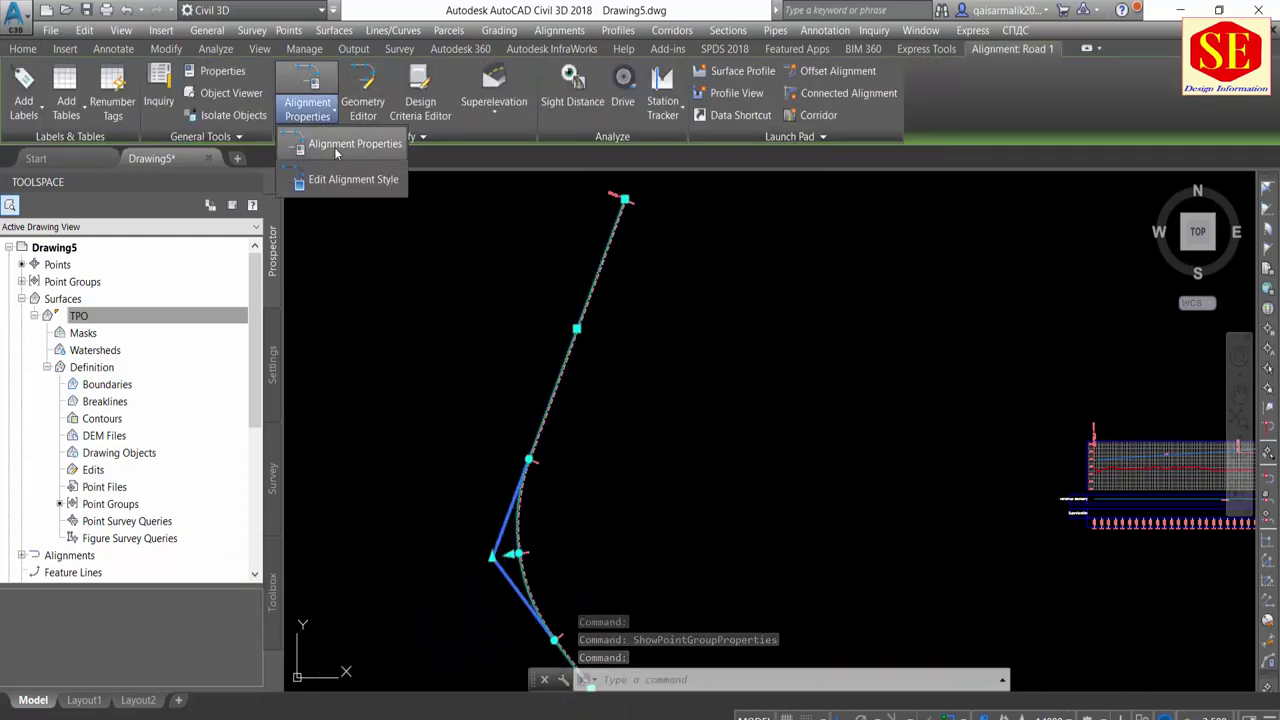
left_click(335, 148)
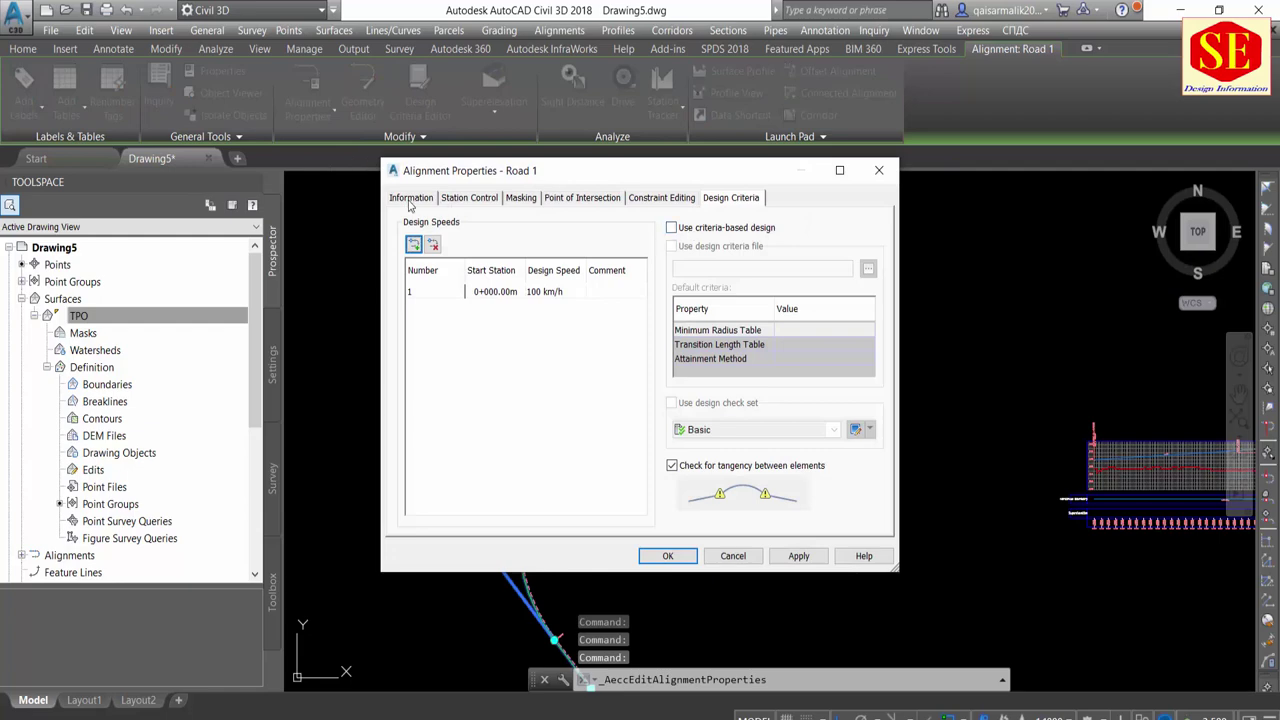
left_click(410, 199)
left_click(469, 198)
left_click(521, 198)
left_click(582, 198)
left_click(661, 198)
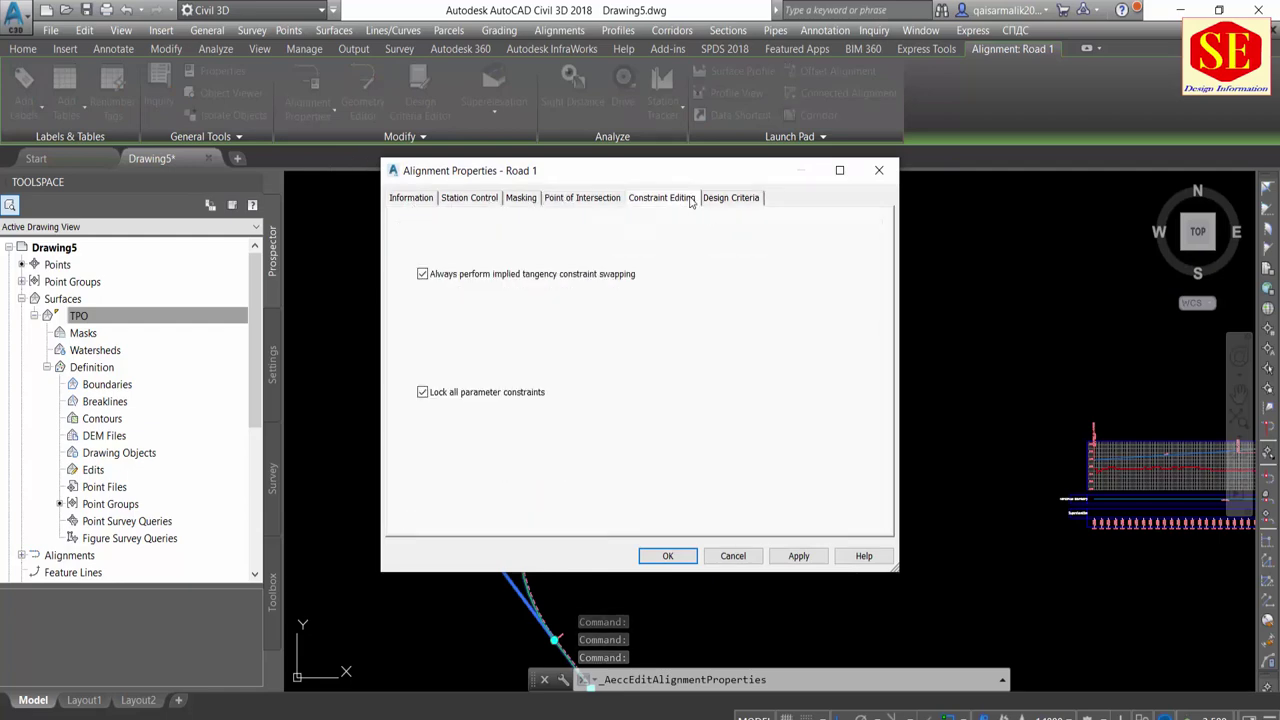
left_click(730, 197)
left_click(548, 289)
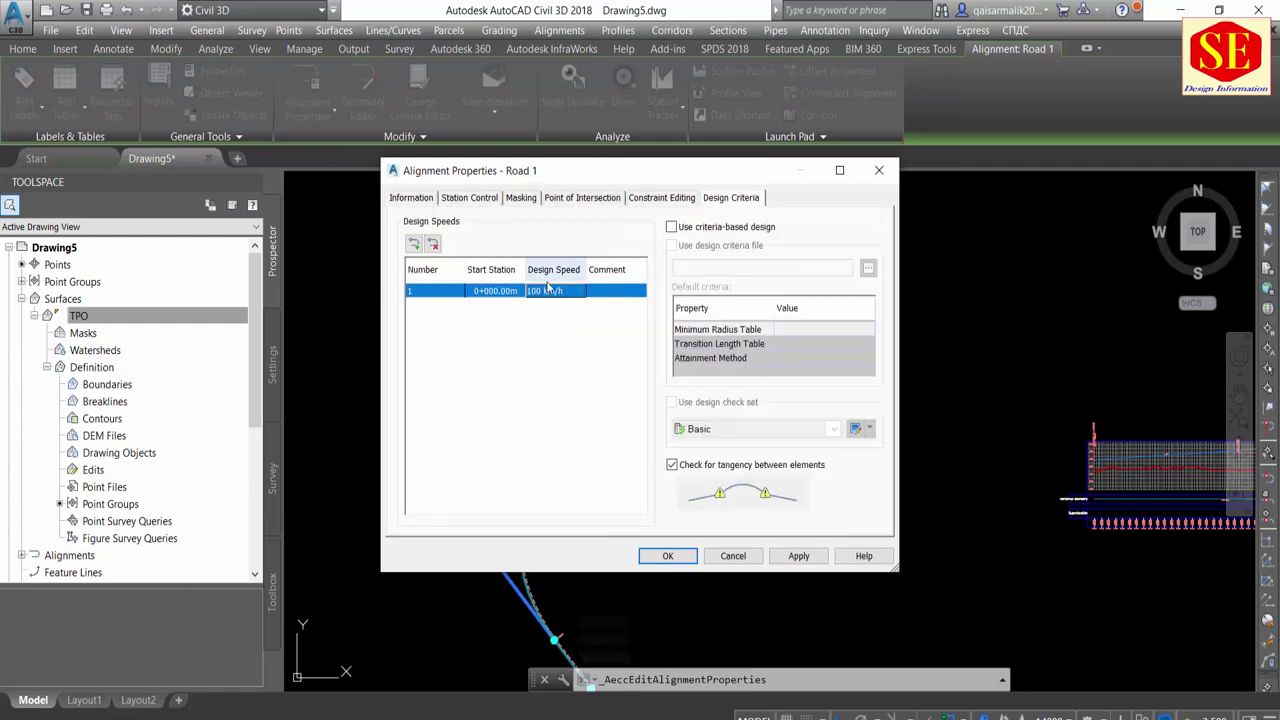
left_click(553, 291)
type("120")
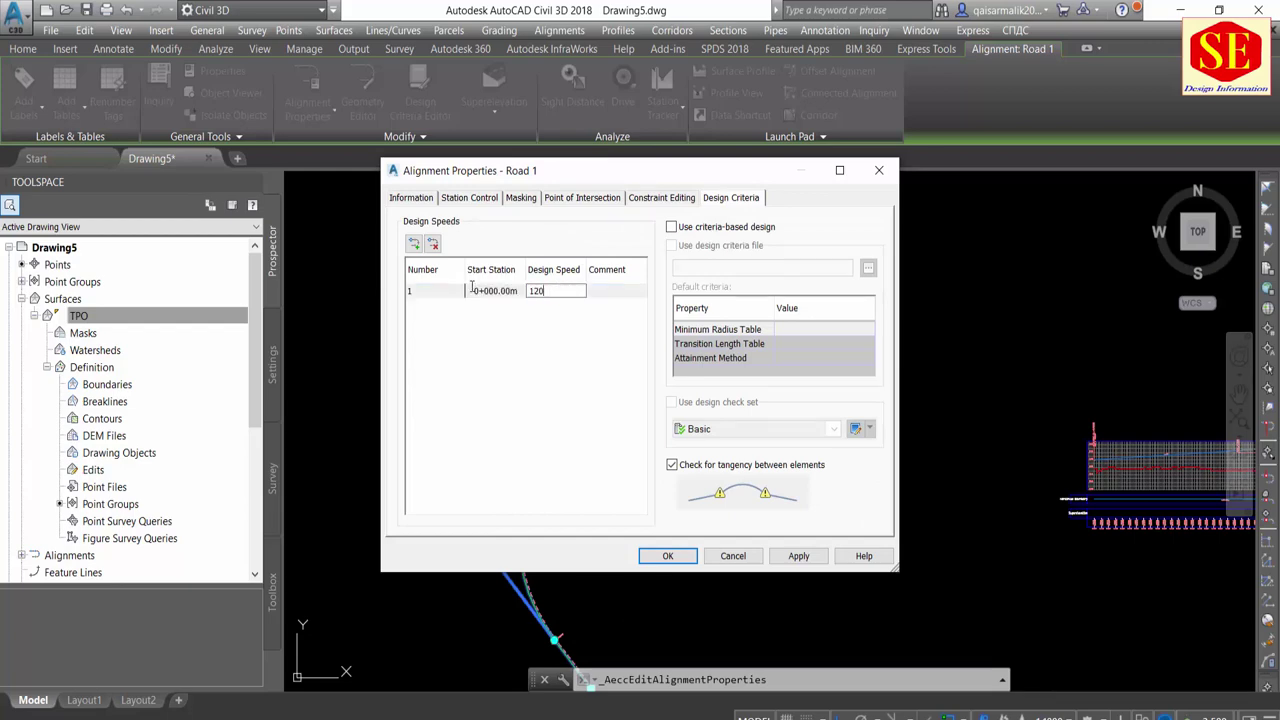
key("Return")
left_click(551, 294)
key("Return")
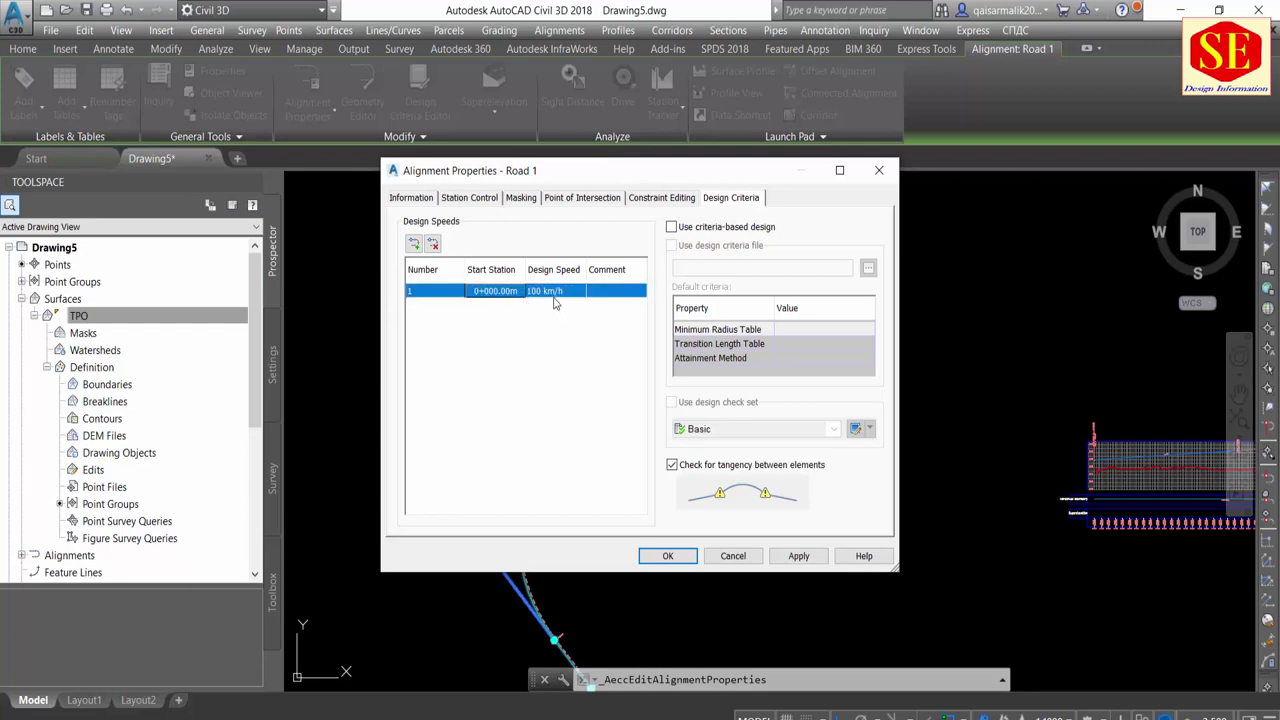
left_click(556, 296)
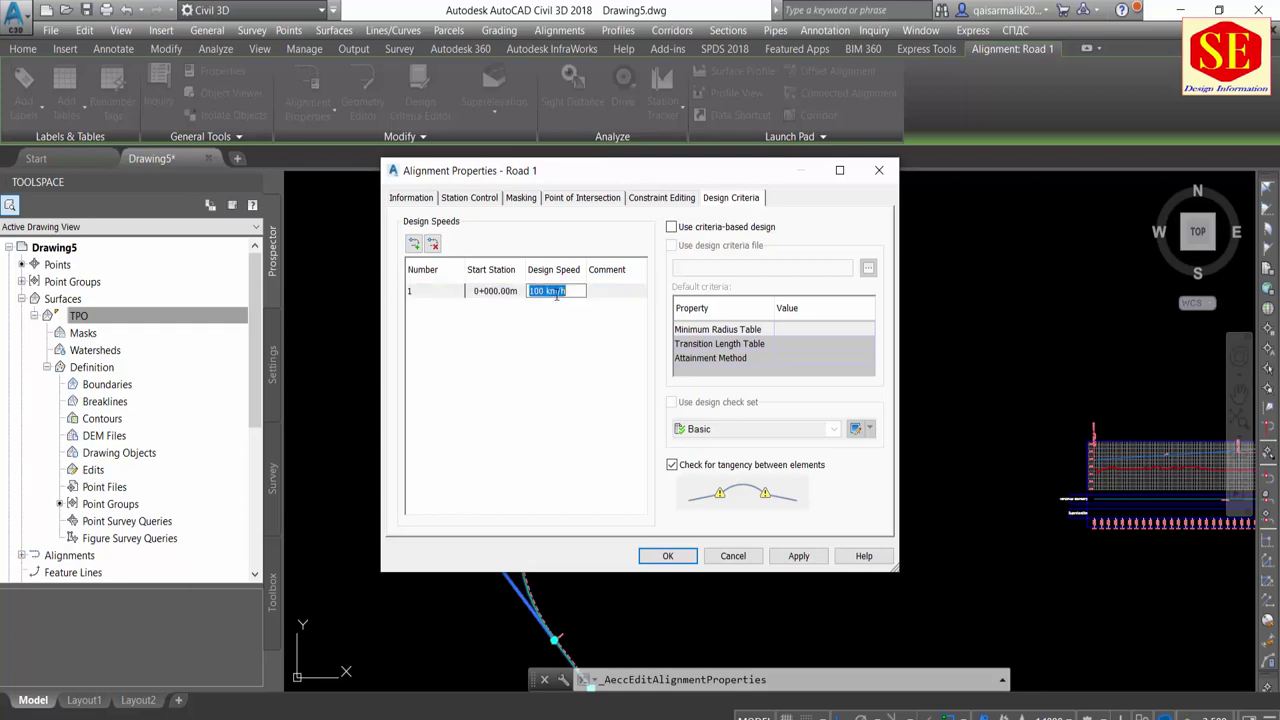
left_click(799, 556)
left_click(668, 556)
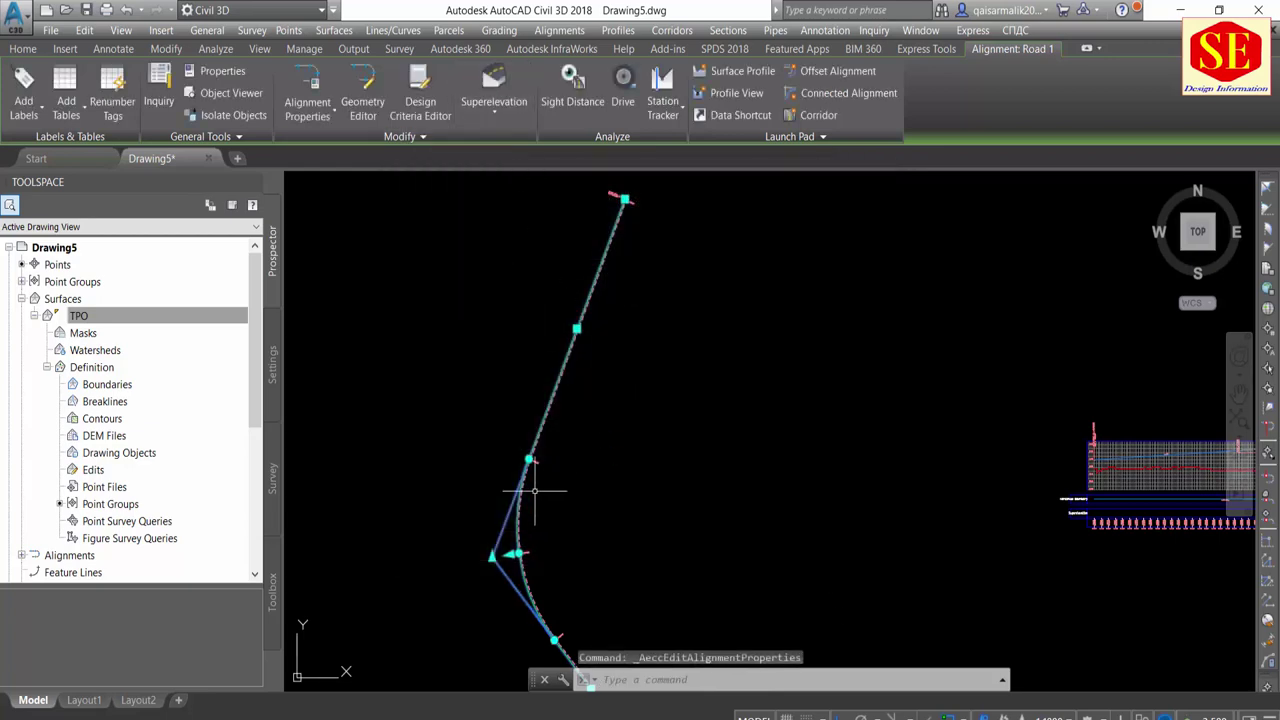
key("Escape")
Select Road 1, launch Calculate/Edit Superelevation, and choose to calculate superelevation now
left_click(510, 520)
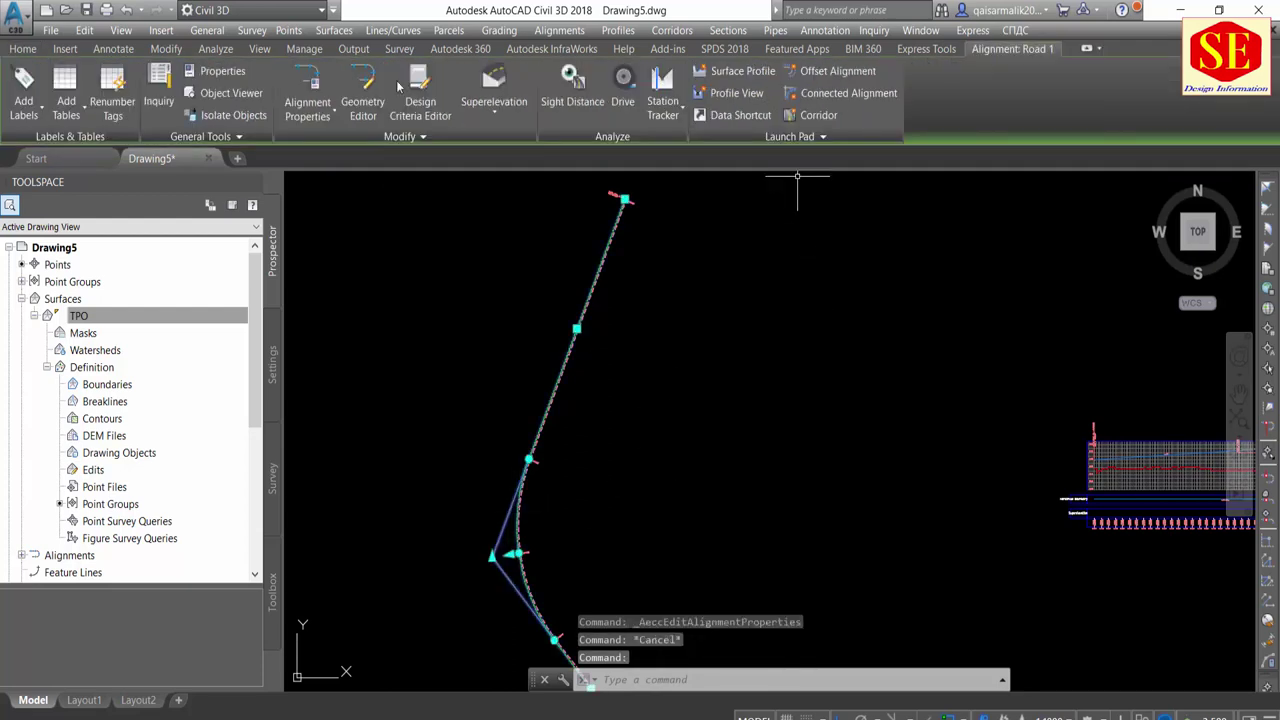
left_click(494, 110)
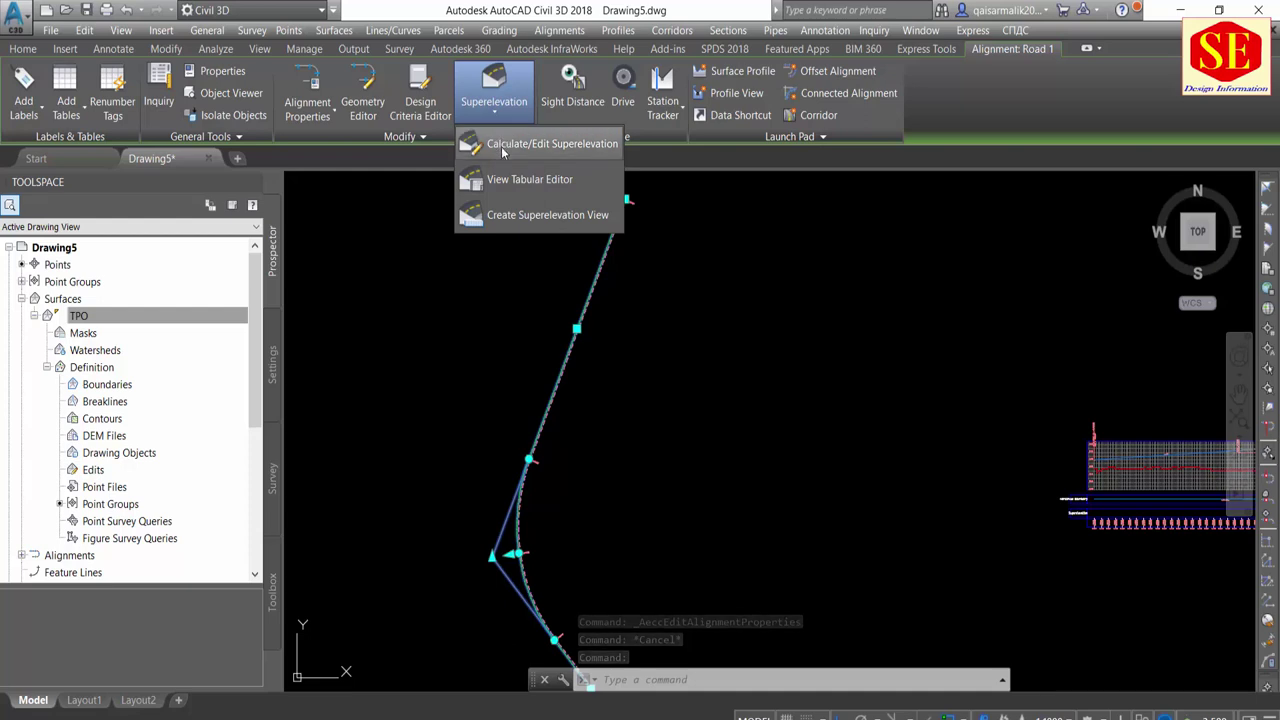
left_click(562, 143)
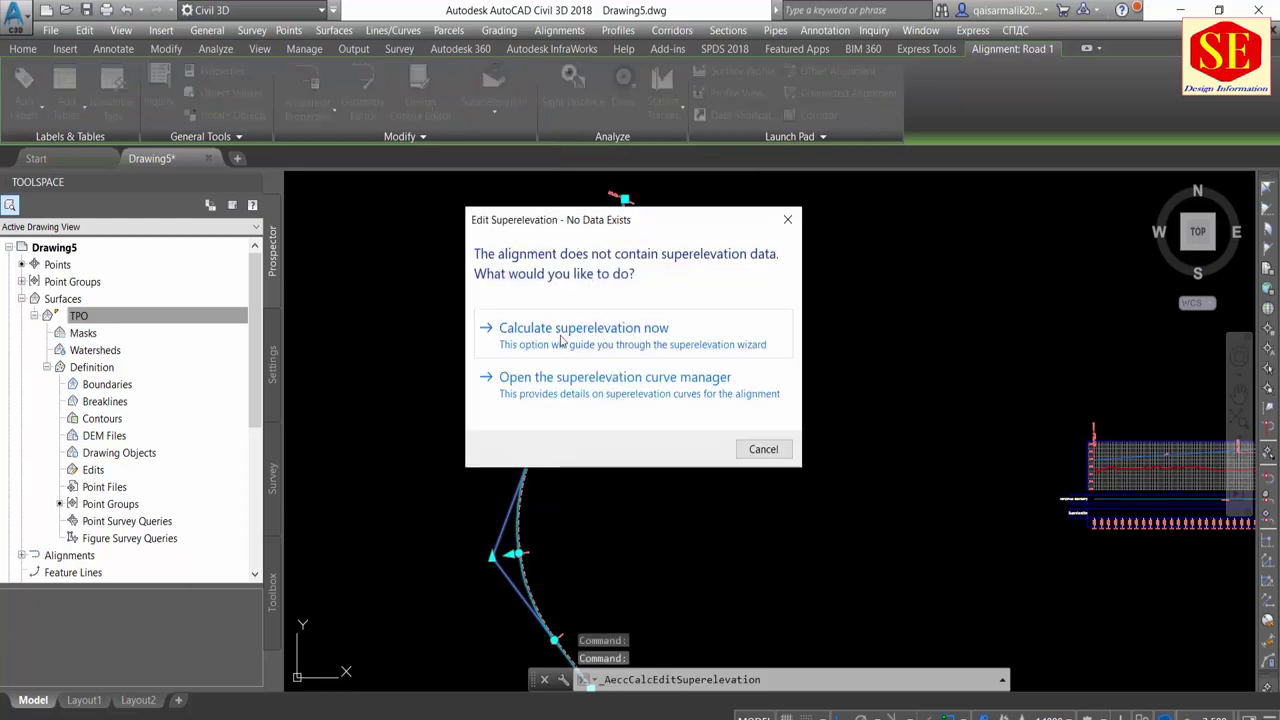
left_click(561, 340)
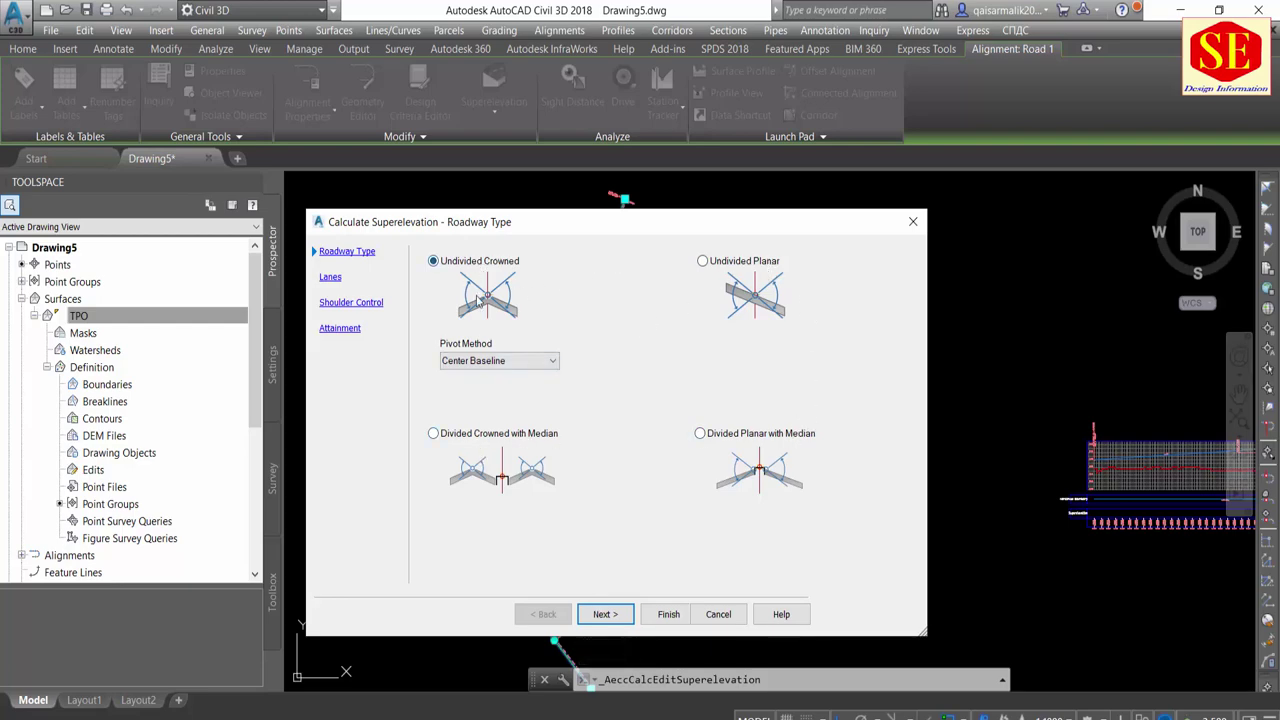
Keep the Undivided Crowned roadway with the Center Baseline pivot method
left_click(500, 361)
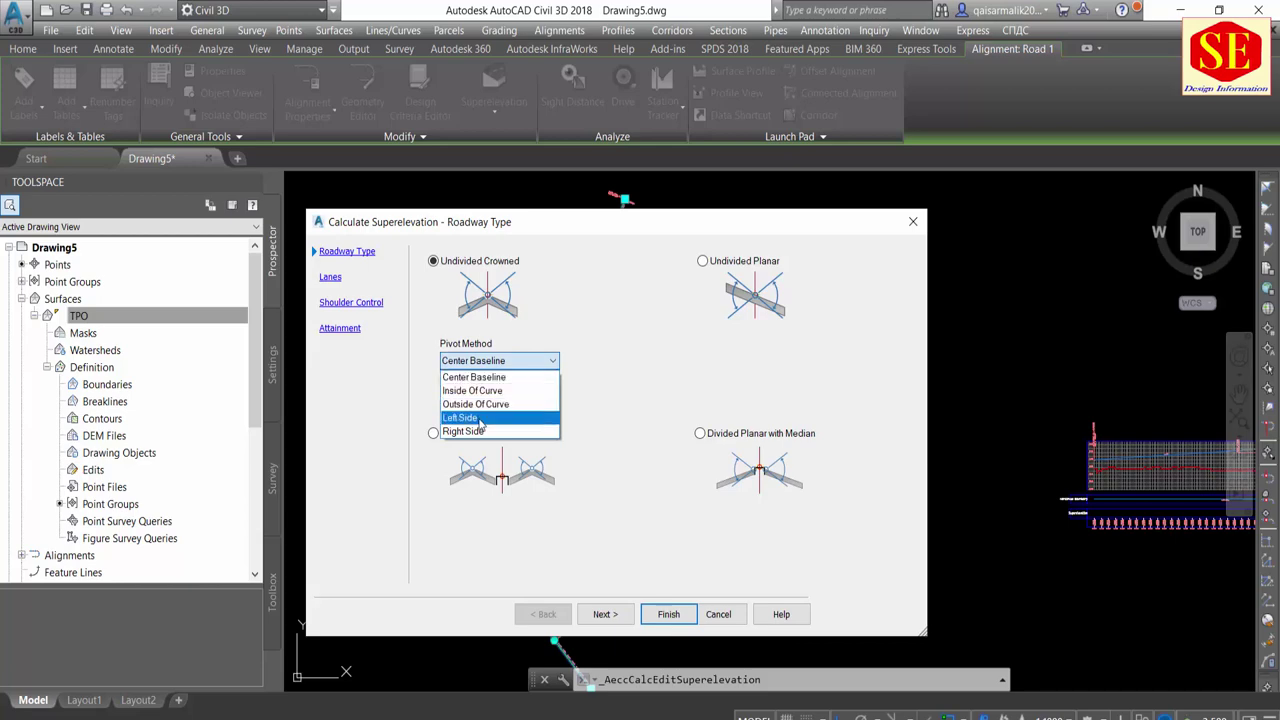
left_click(488, 377)
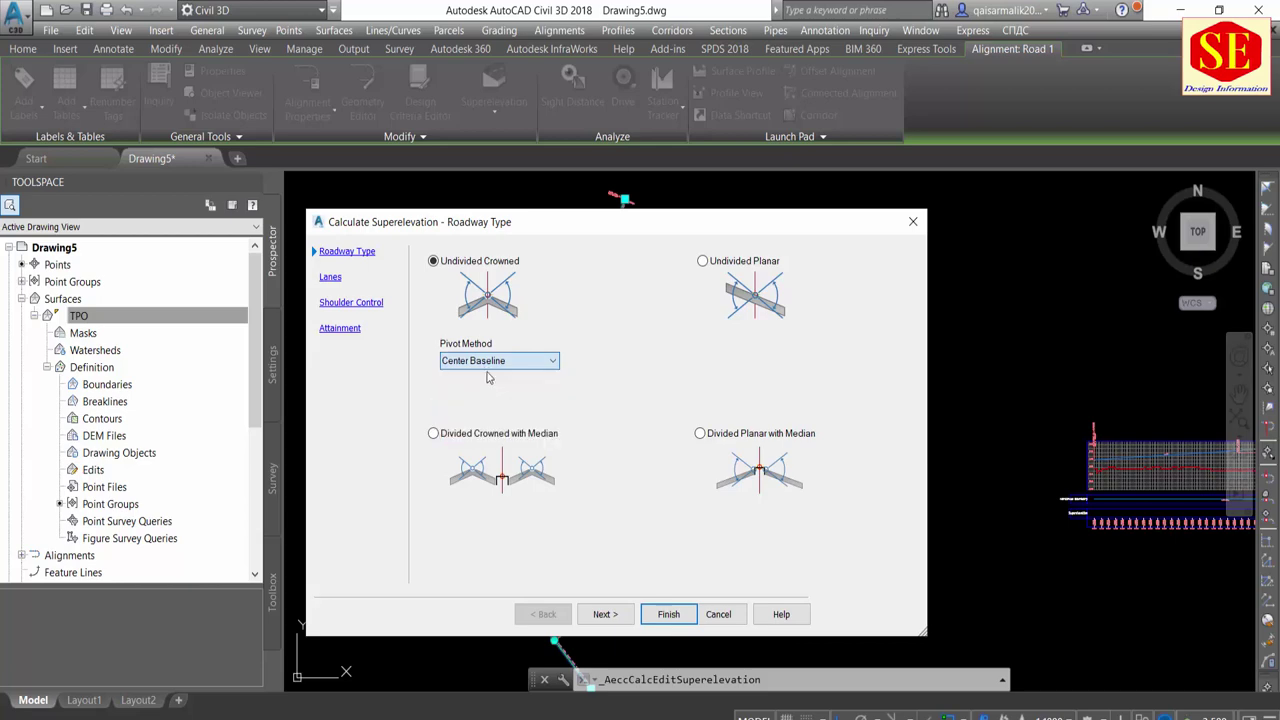
left_click(601, 614)
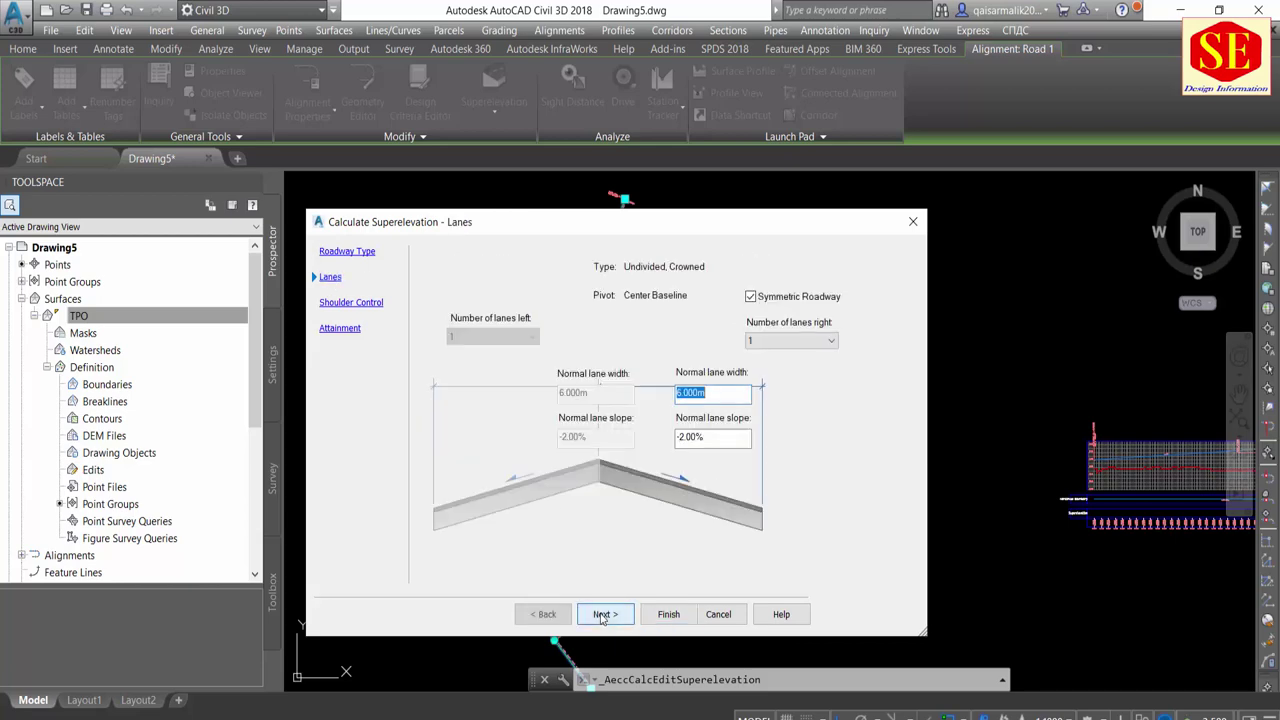
Set 2 lanes per side with a 7.200m lane width
left_click(797, 337)
left_click(757, 369)
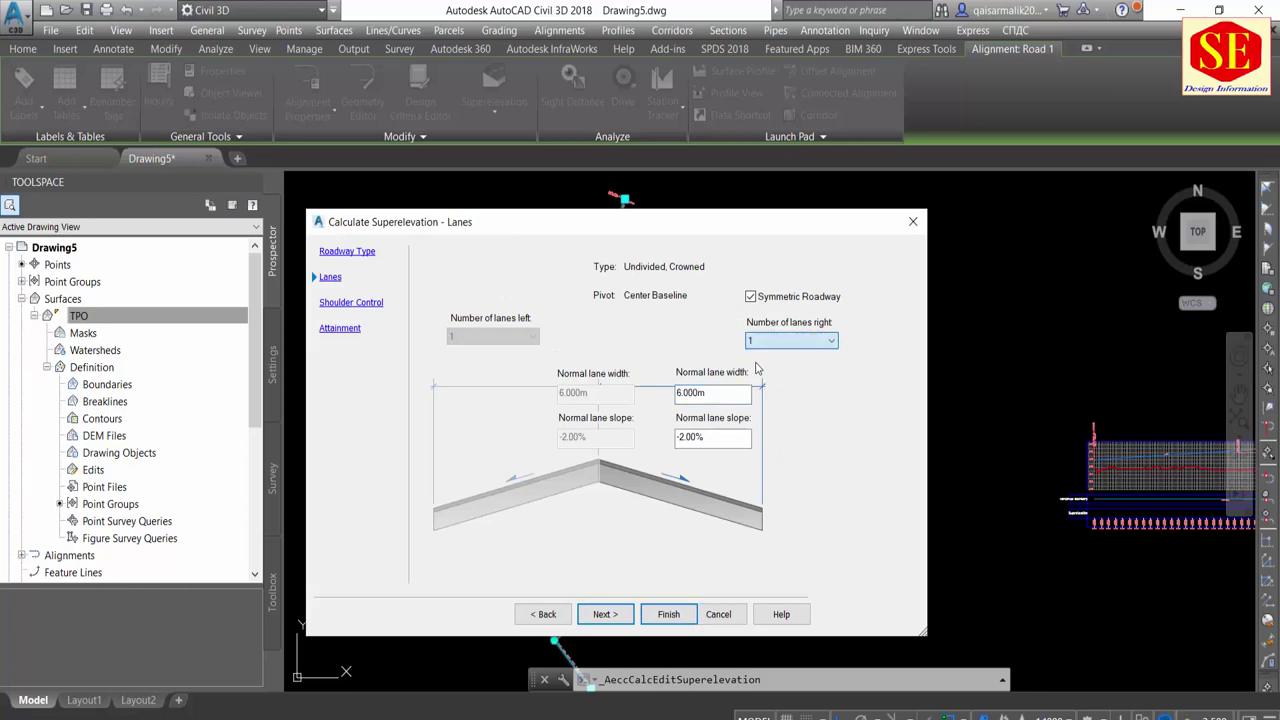
key("ctrl+a")
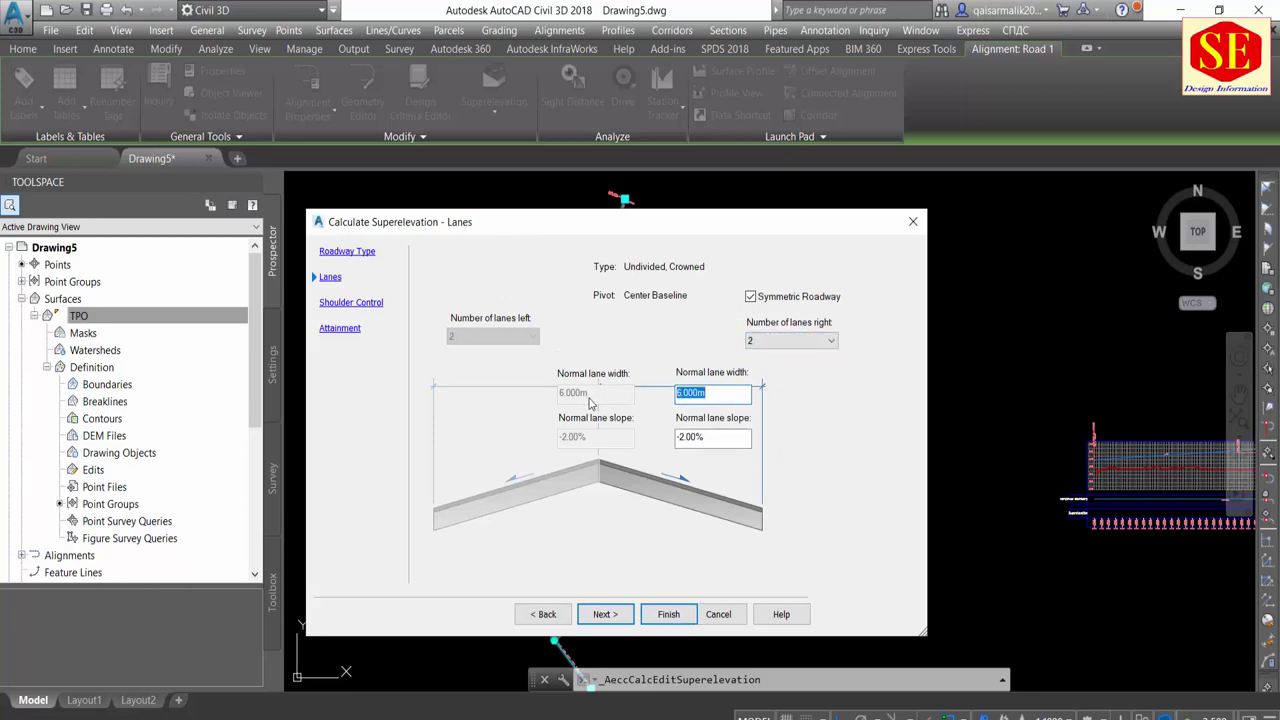
left_click(705, 446)
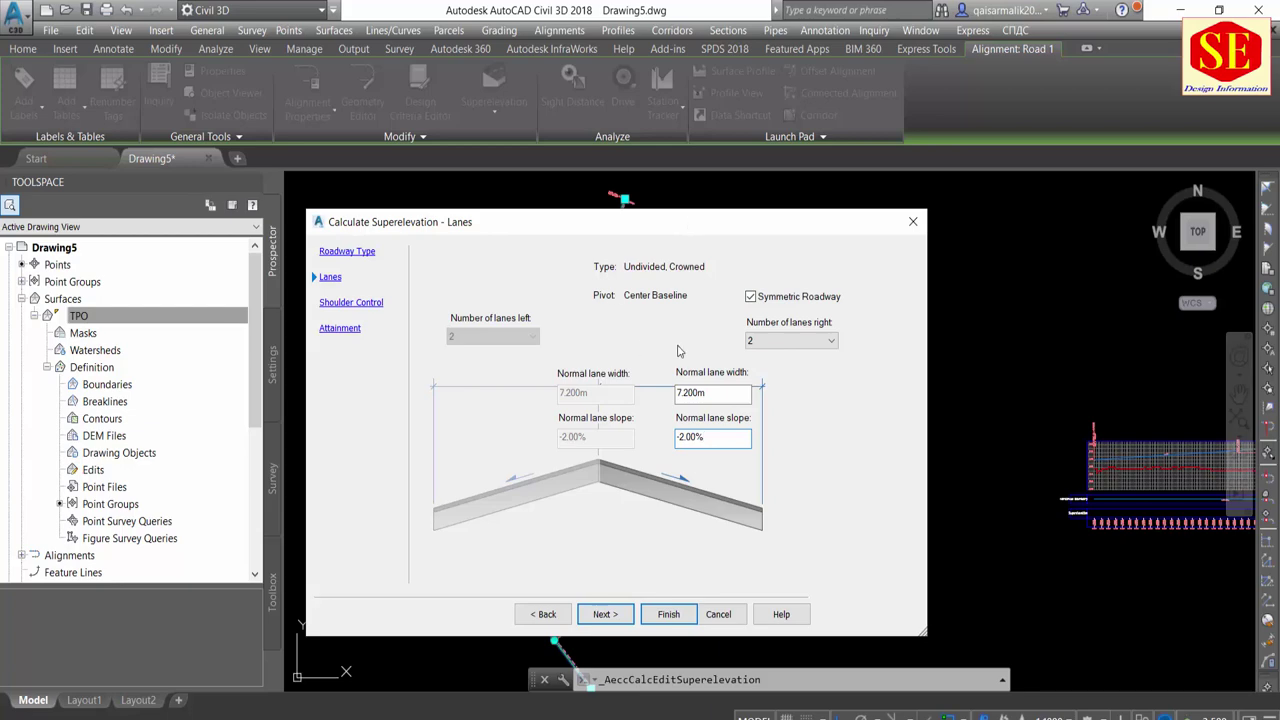
left_click(605, 614)
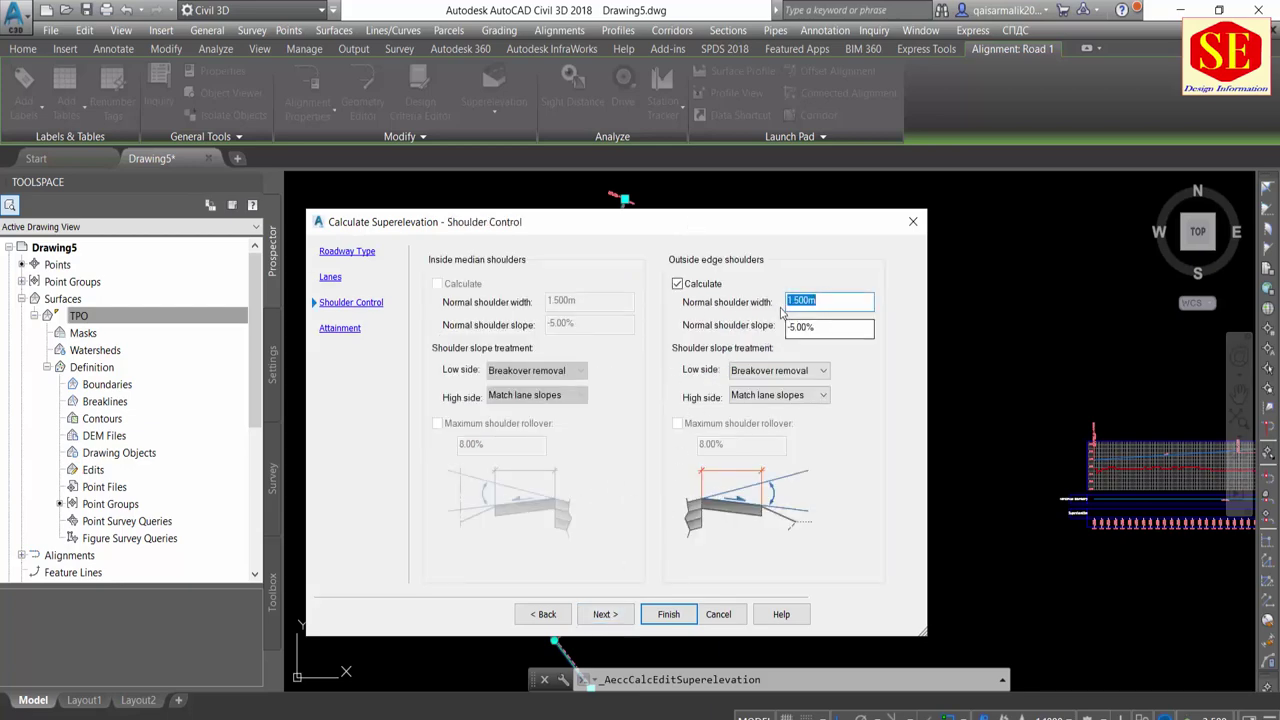
Turn off outside shoulder calculation and keep the existing design criteria file
left_click(677, 285)
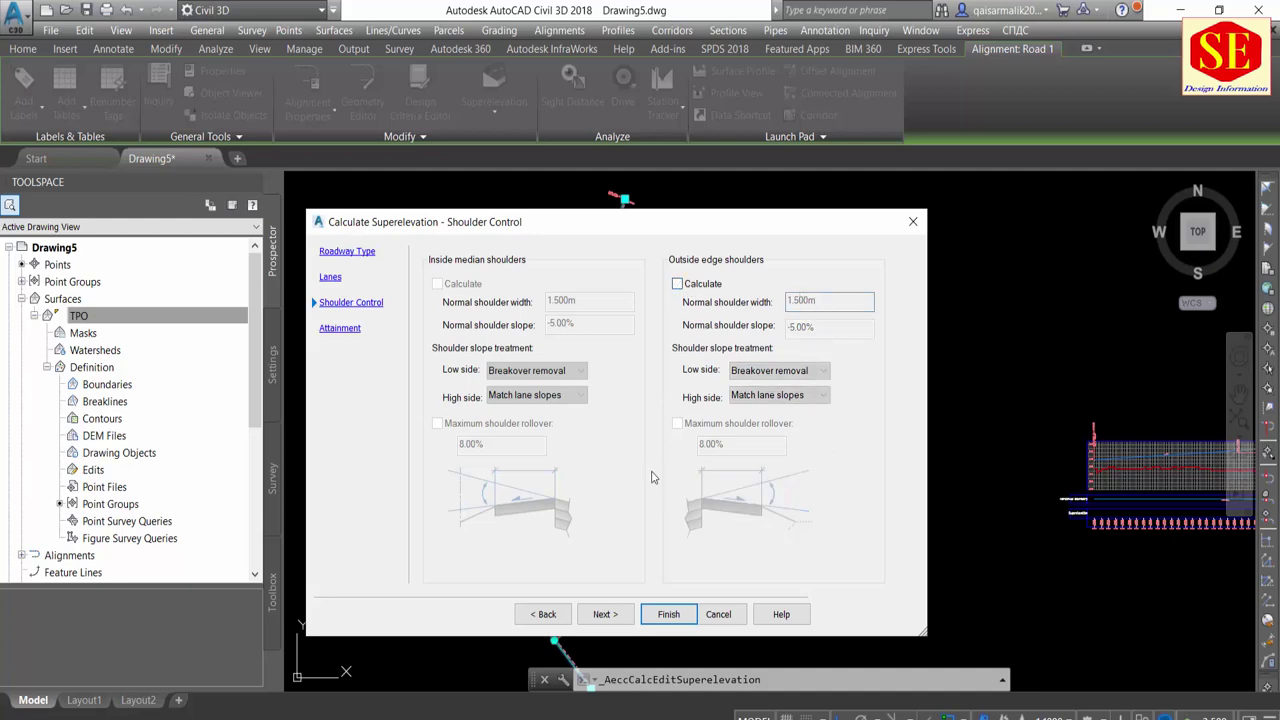
left_click(606, 614)
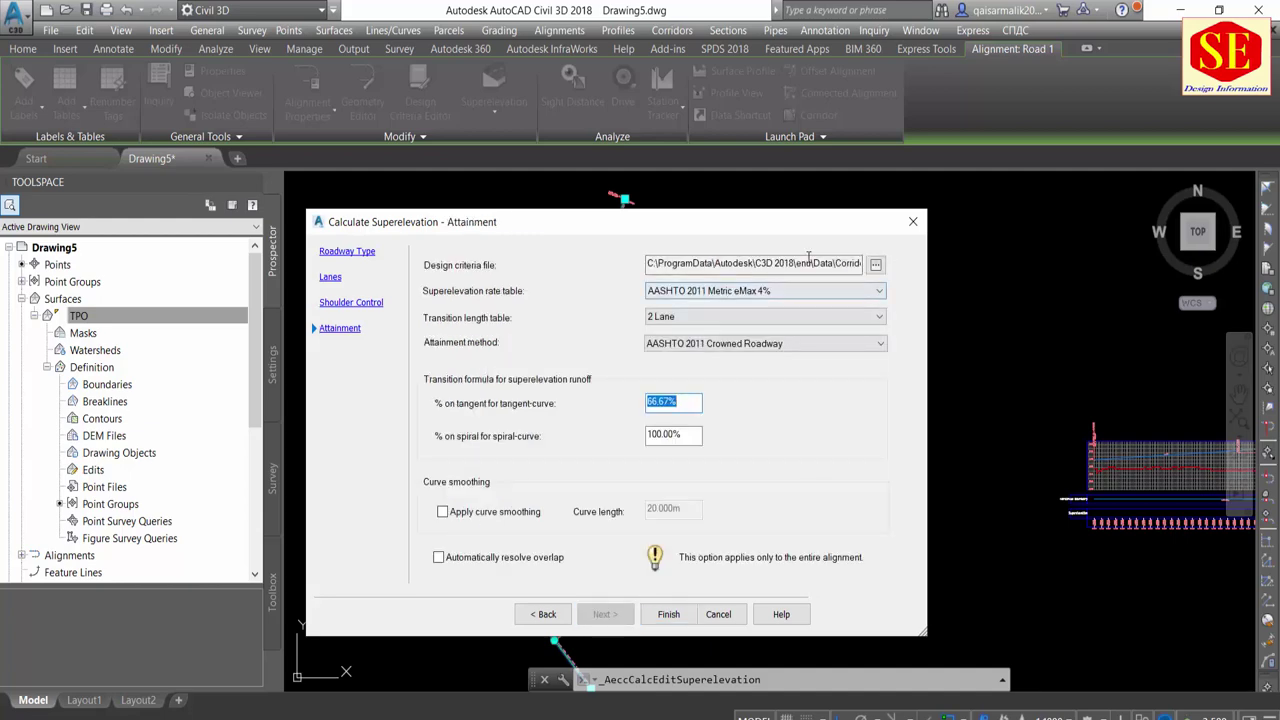
left_click(875, 265)
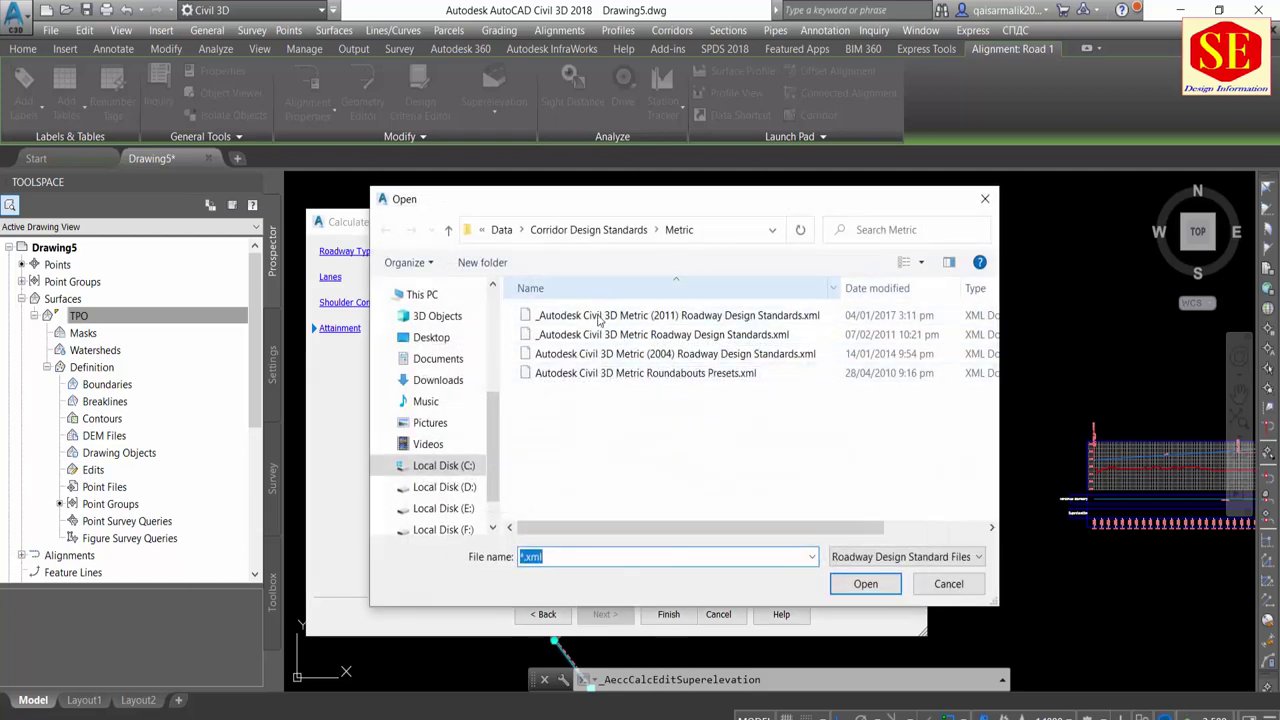
left_click(948, 584)
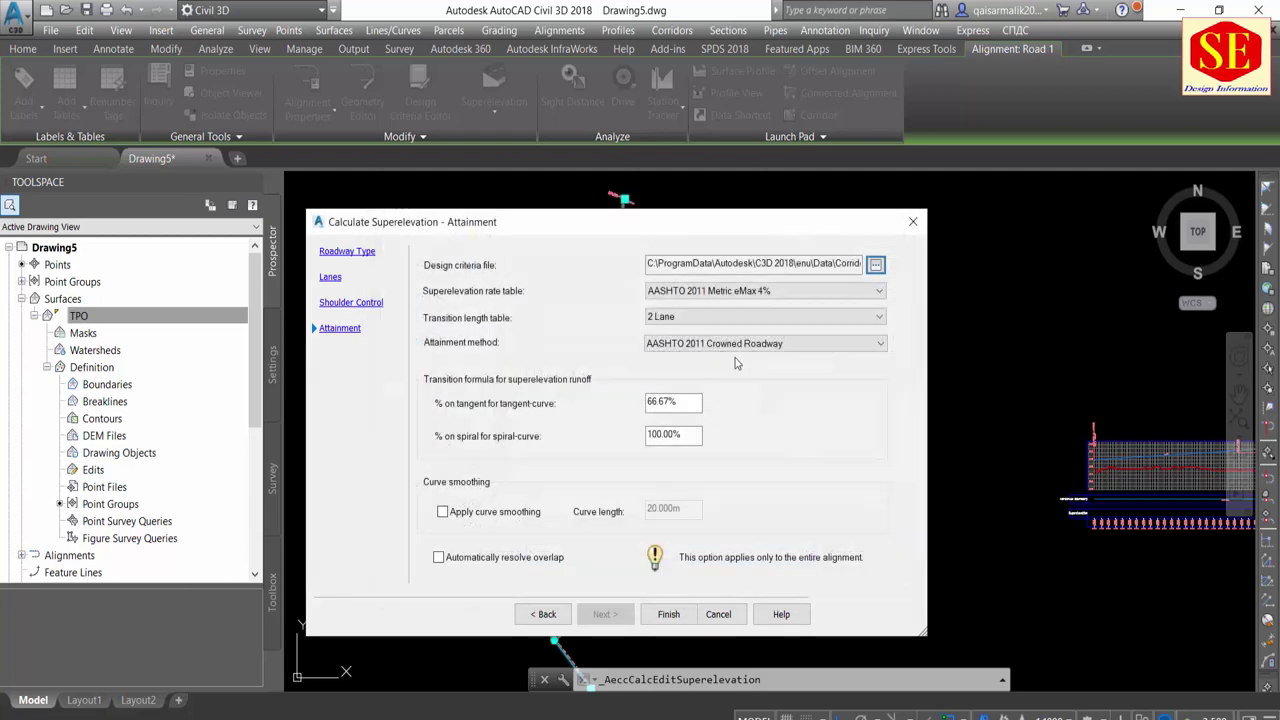
Use the AASHTO 2011 Metric eMax 6% rate table with 2 Lane transitions and finish
left_click(791, 291)
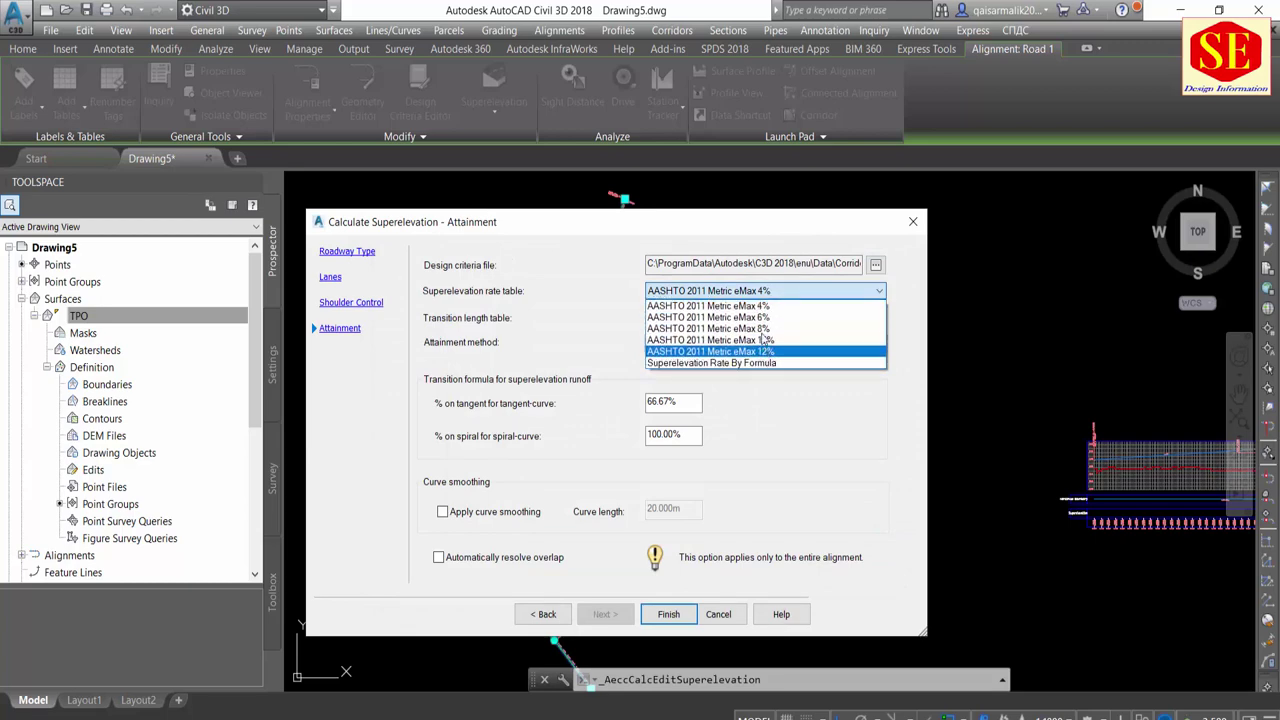
left_click(745, 318)
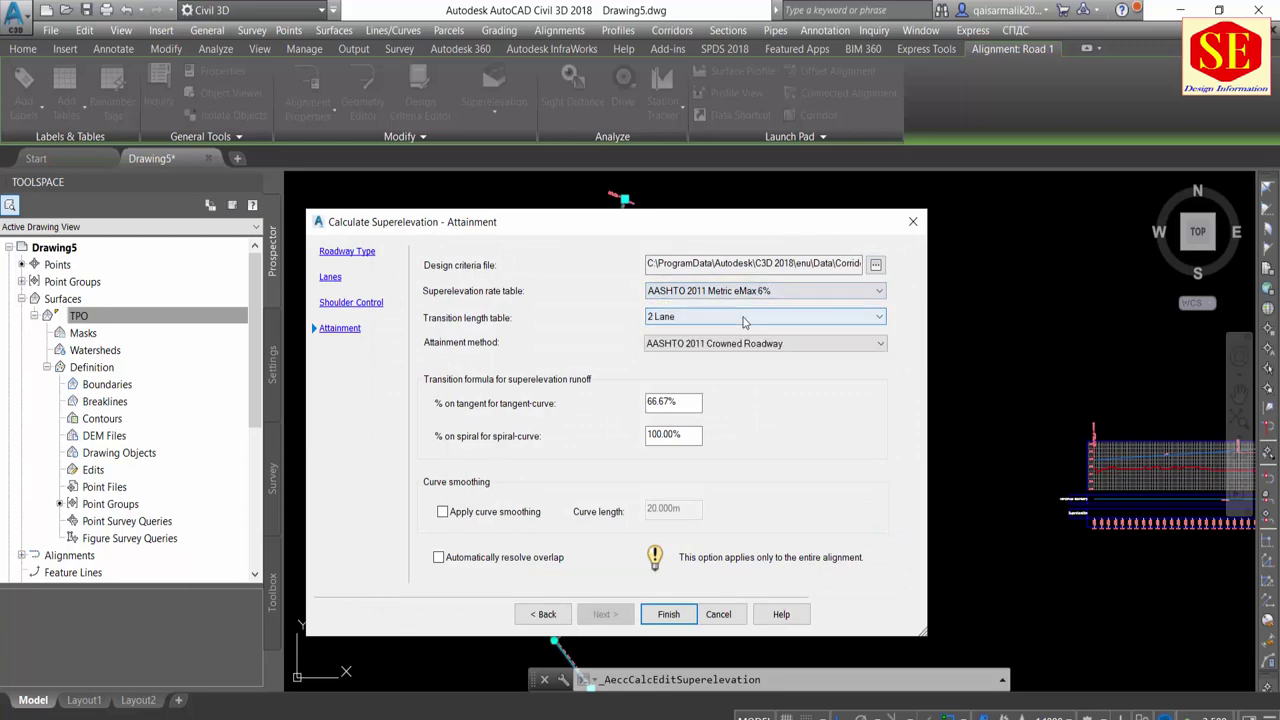
left_click(739, 322)
left_click(735, 334)
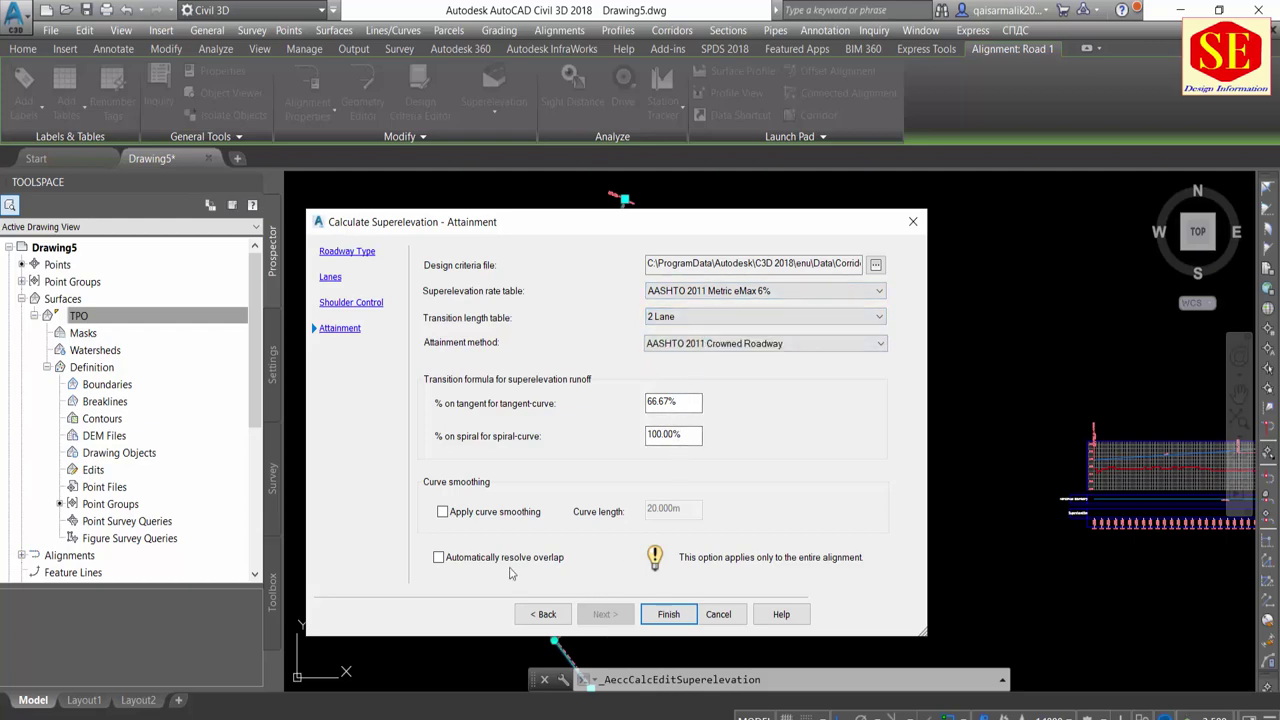
left_click(668, 614)
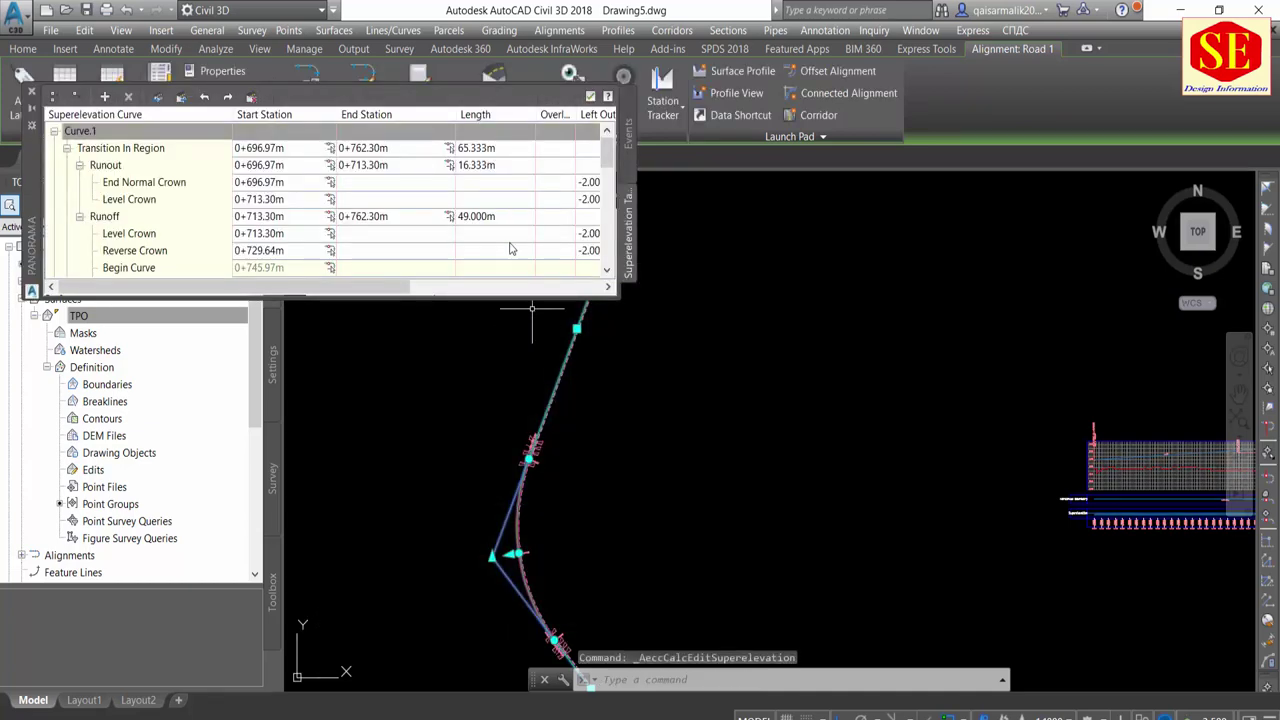
Scroll through the superelevation table's station and lane slope columns
scroll(509, 204, "down", 1)
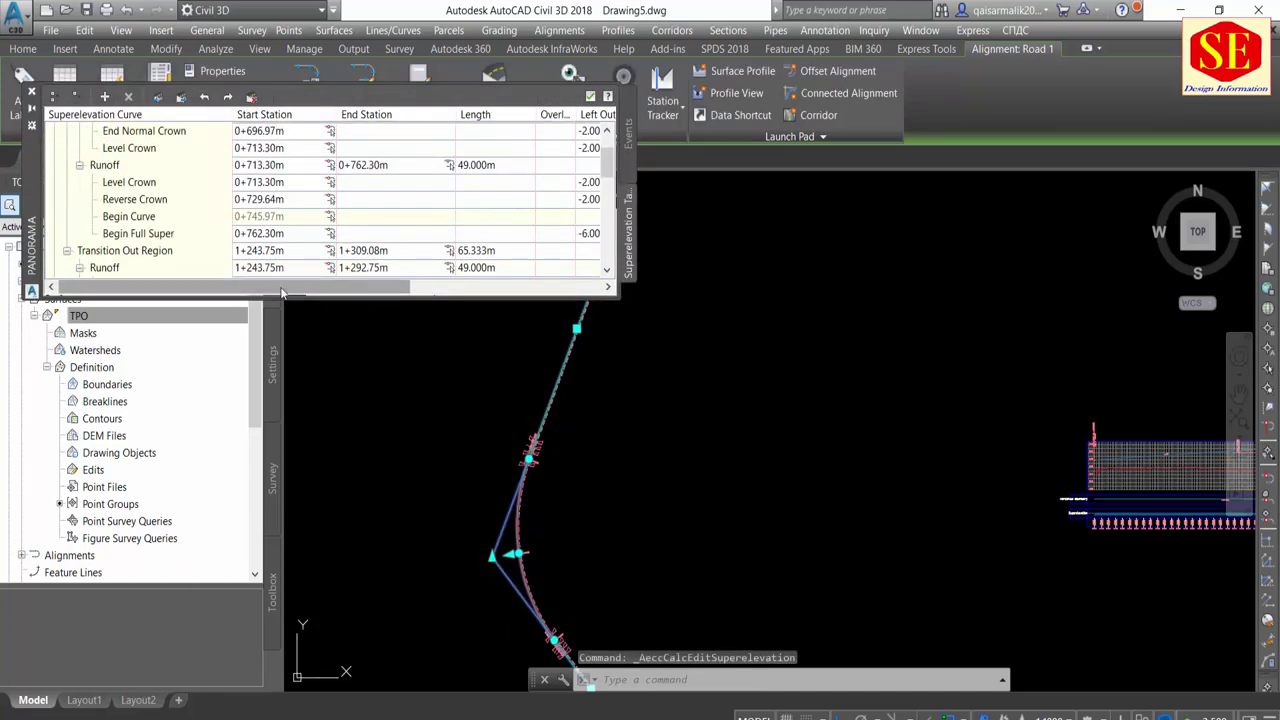
left_click_drag(283, 290, 423, 292)
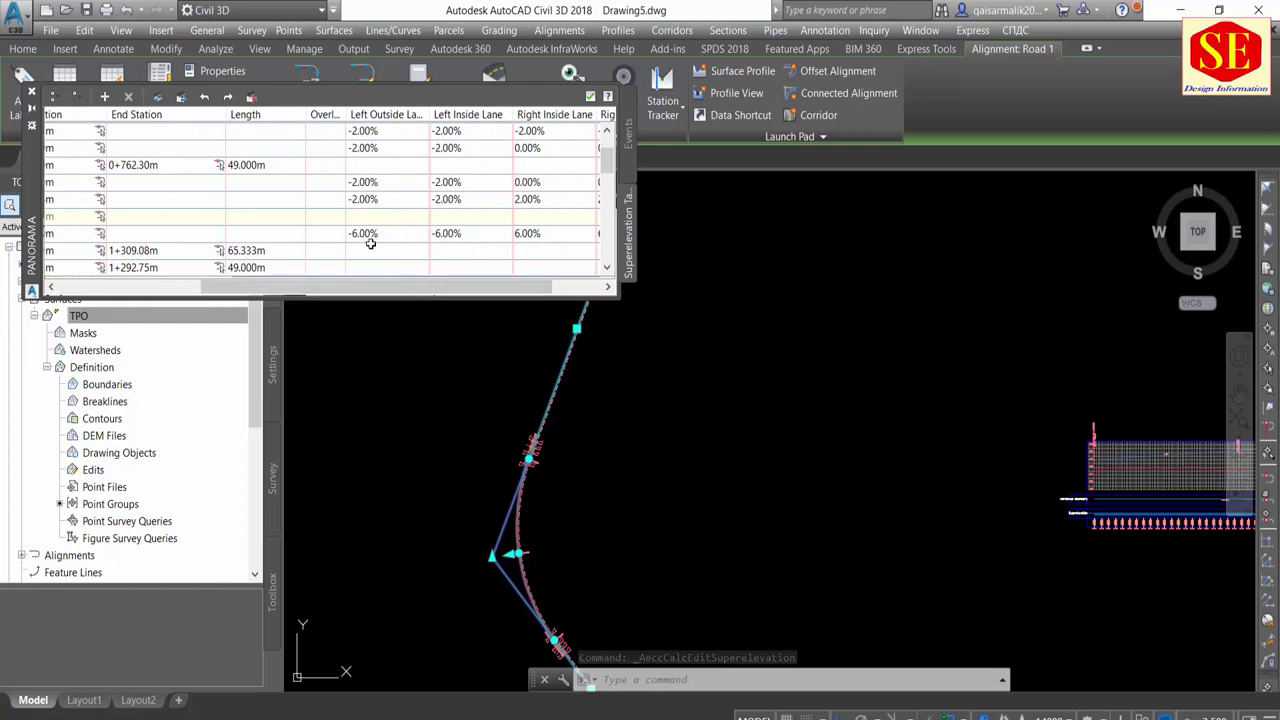
left_click_drag(452, 293, 430, 292)
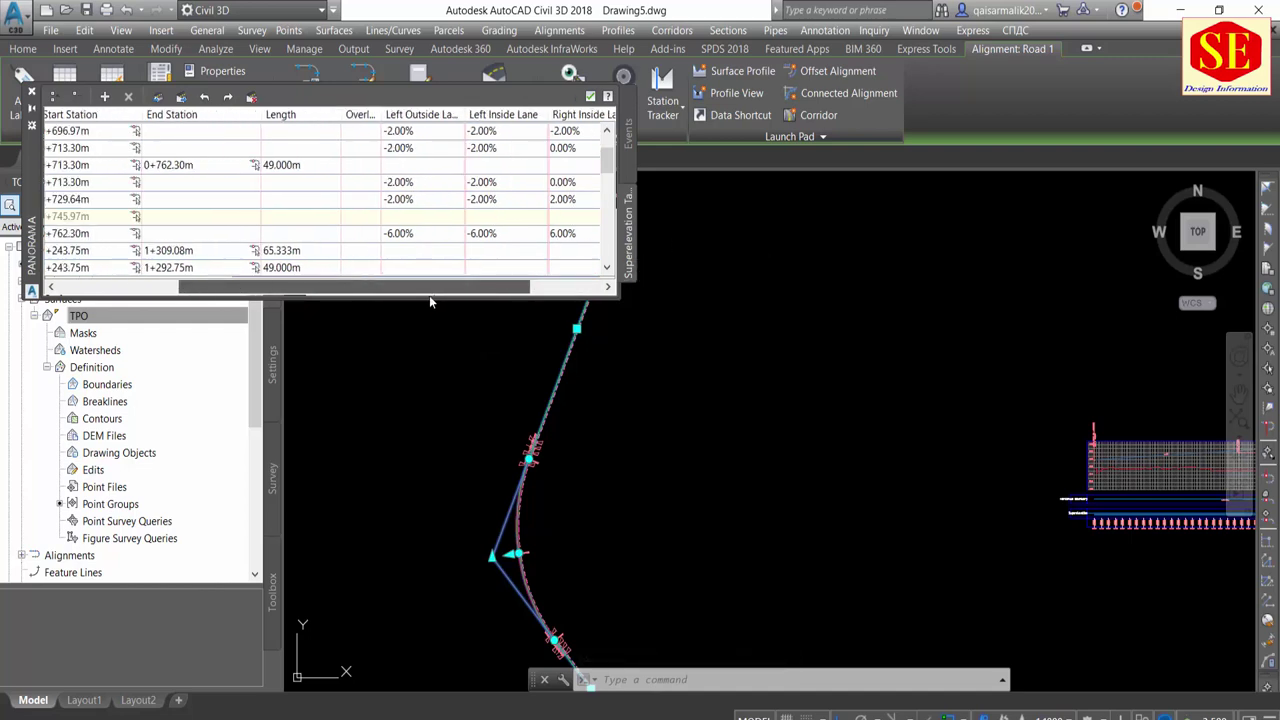
scroll(499, 229, "down", 3)
scroll(499, 229, "down", 2)
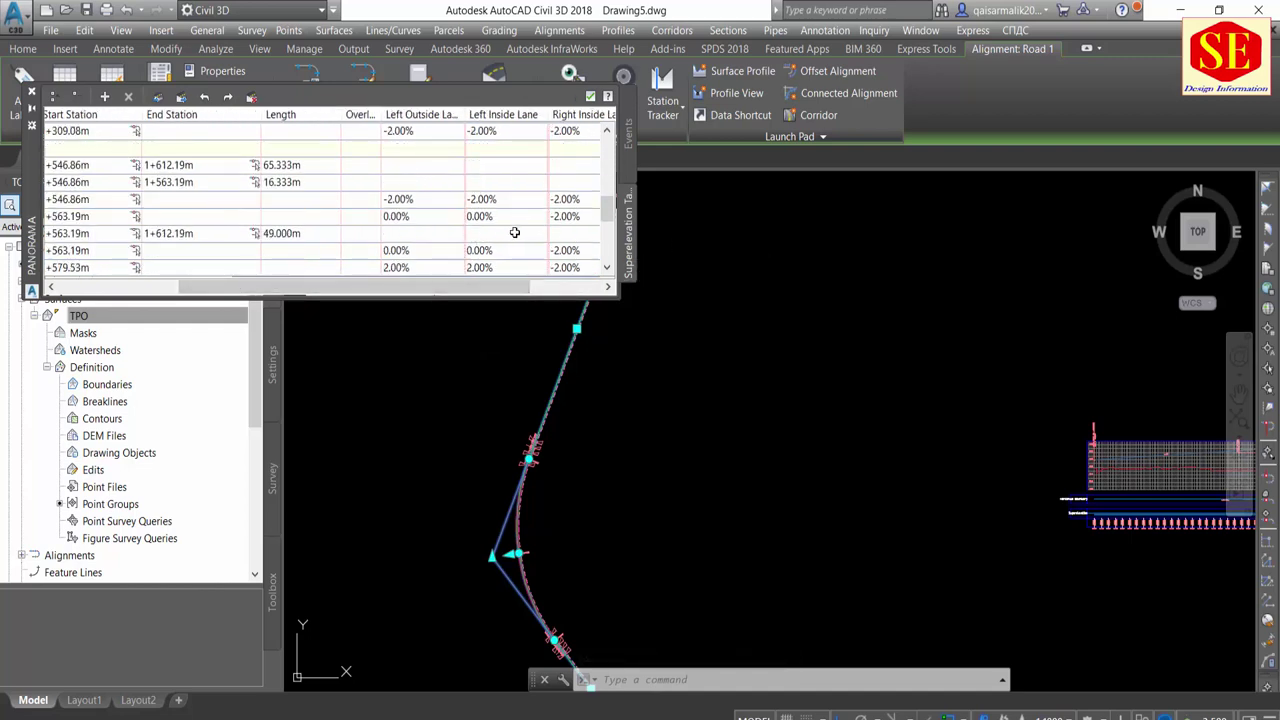
scroll(514, 232, "down", 2)
scroll(271, 226, "down", 2)
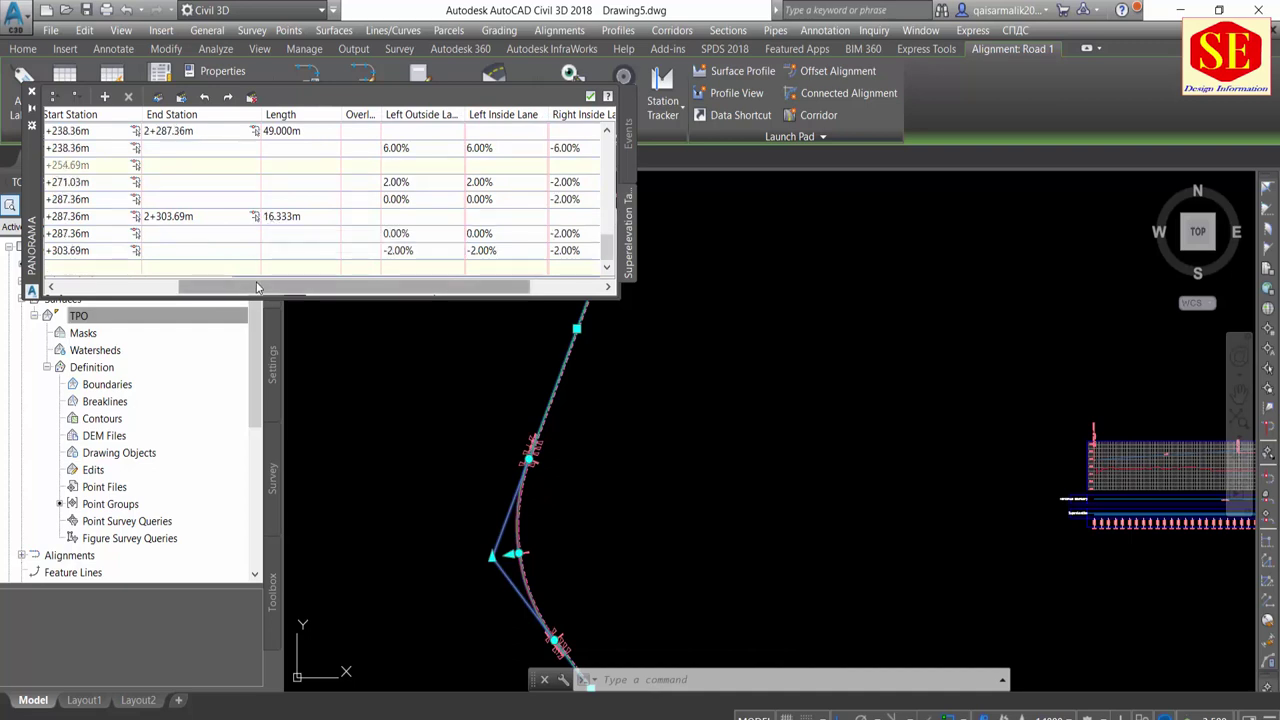
left_click_drag(305, 290, 160, 291)
scroll(100, 216, "up", 1)
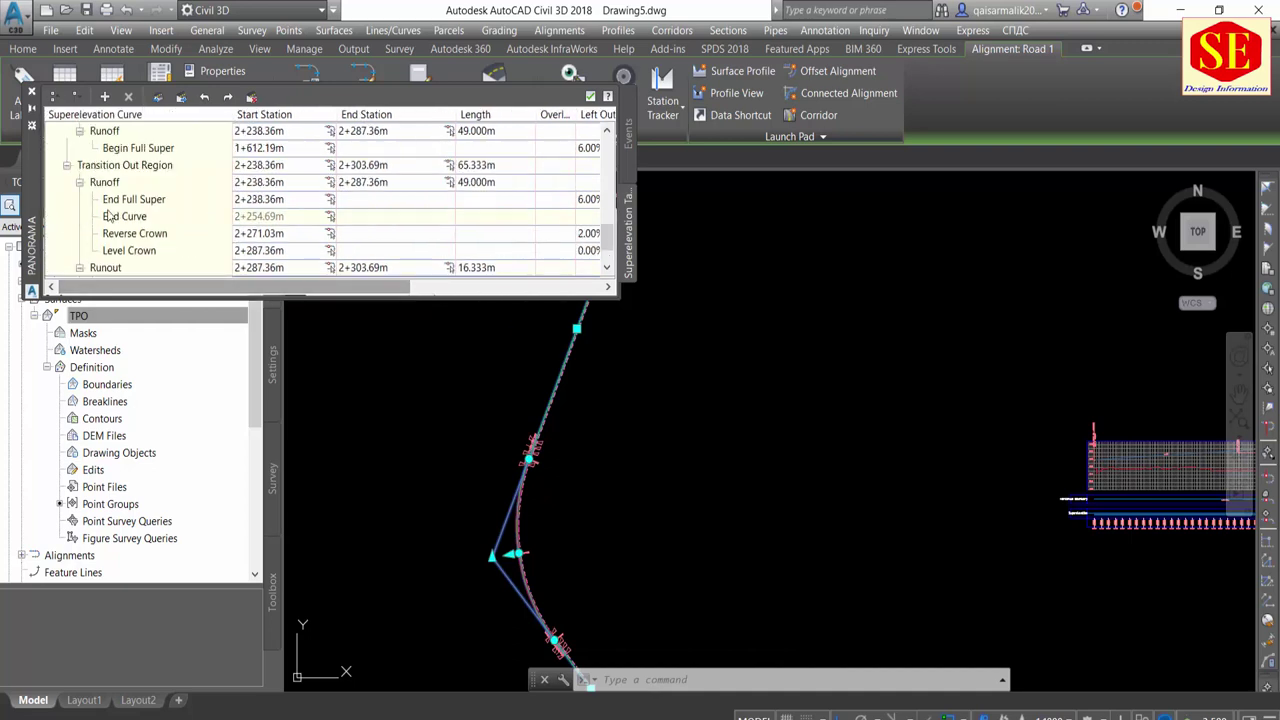
scroll(104, 230, "up", 1)
scroll(119, 221, "up", 1)
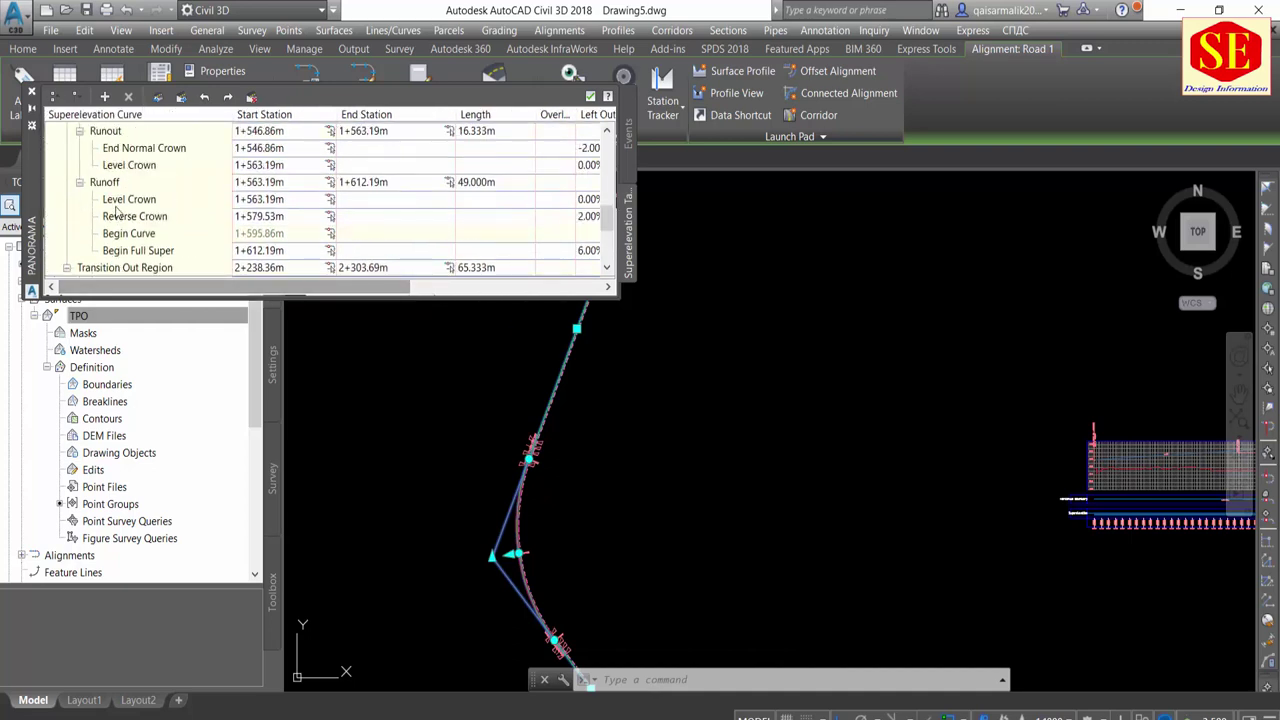
Select the Curve.2 and Curve.1 rows and zoom to Curve.1's markers at 0+745.97
left_click(112, 184)
scroll(125, 190, "up", 1)
left_click(90, 150)
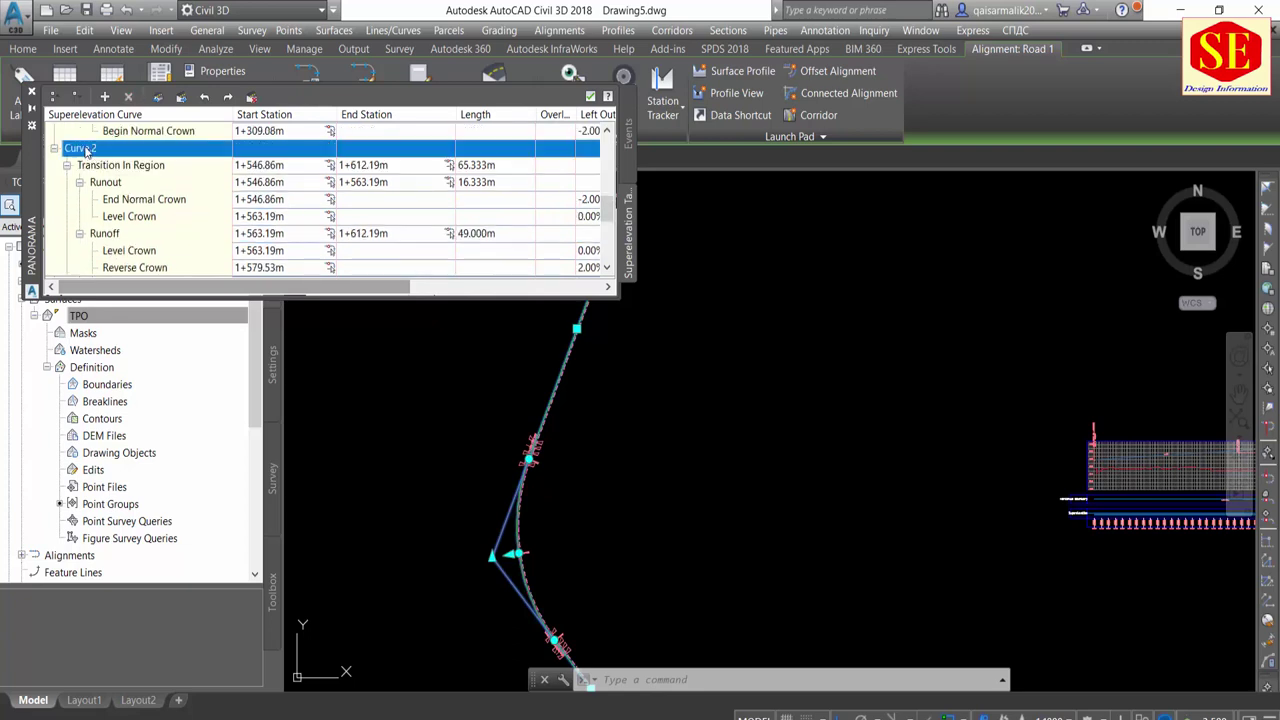
scroll(90, 155, "up", 4)
scroll(88, 163, "up", 2)
left_click(88, 133)
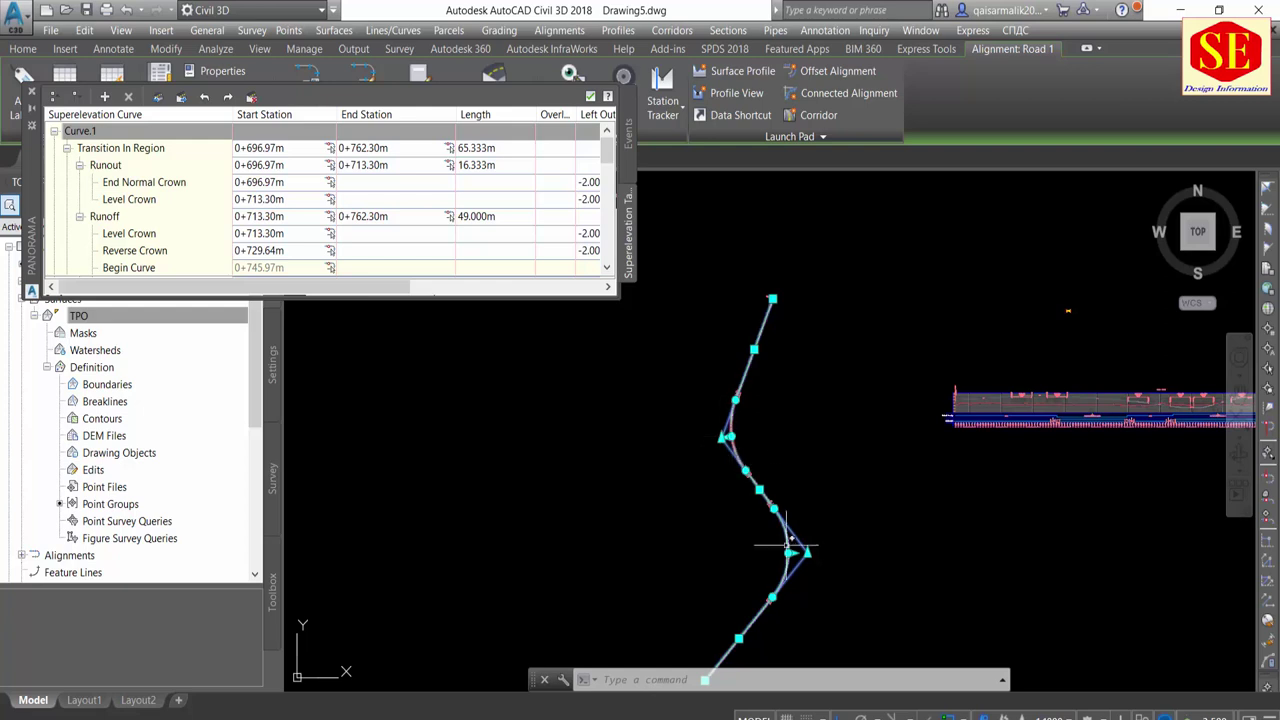
scroll(795, 545, "up", 2)
scroll(766, 363, "up", 2)
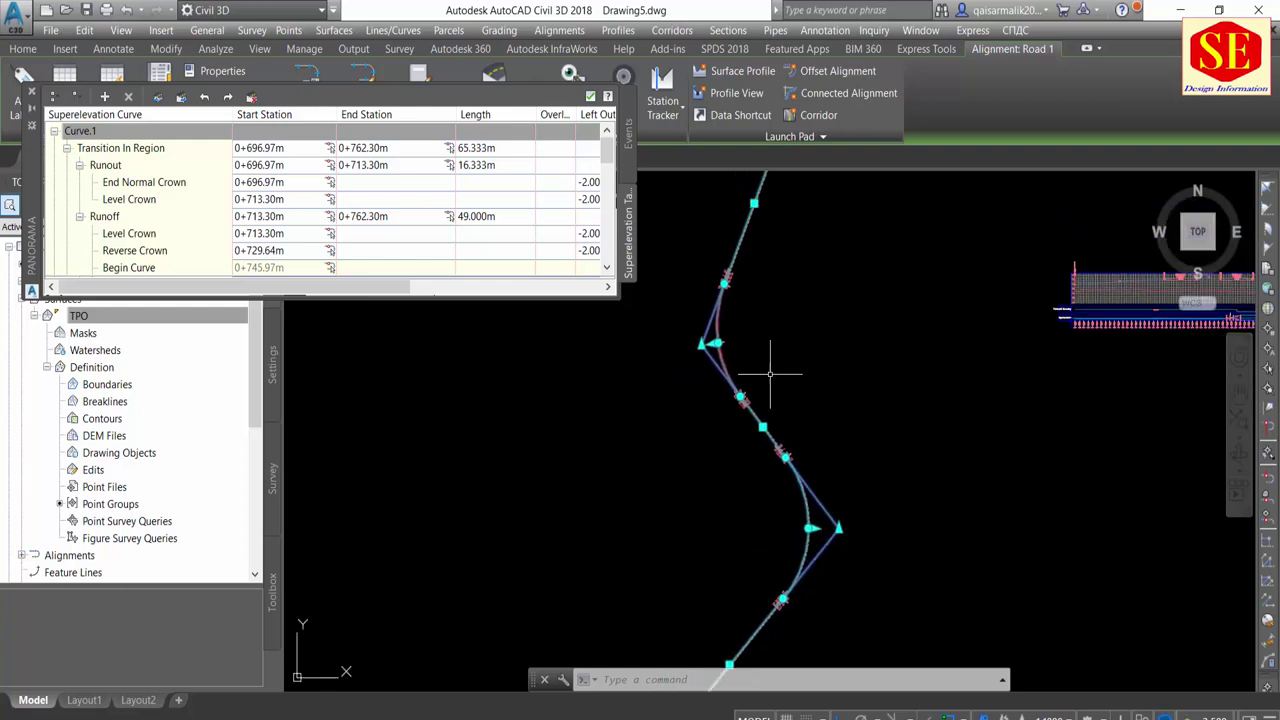
scroll(766, 365, "up", 2)
scroll(757, 300, "up", 2)
scroll(738, 297, "up", 2)
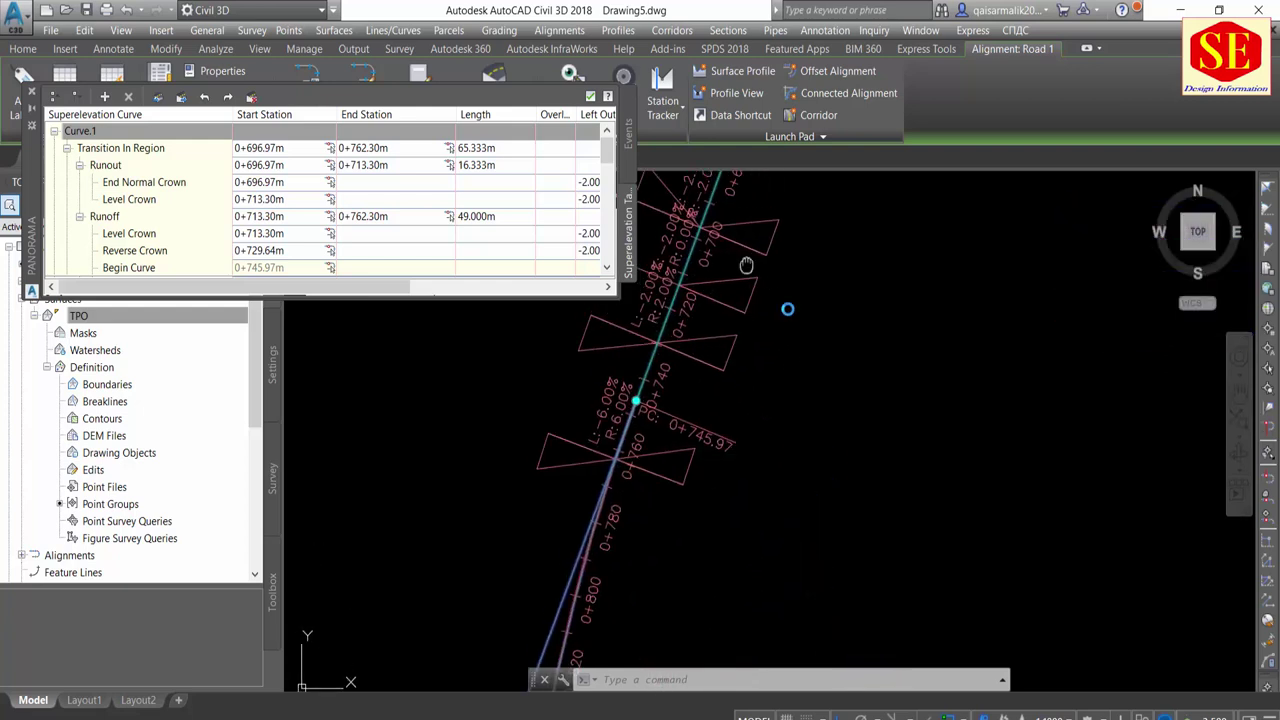
Check Curve.1's transition stations and keep its runout length at 16.333m
middle_click_drag(738, 297, 844, 394)
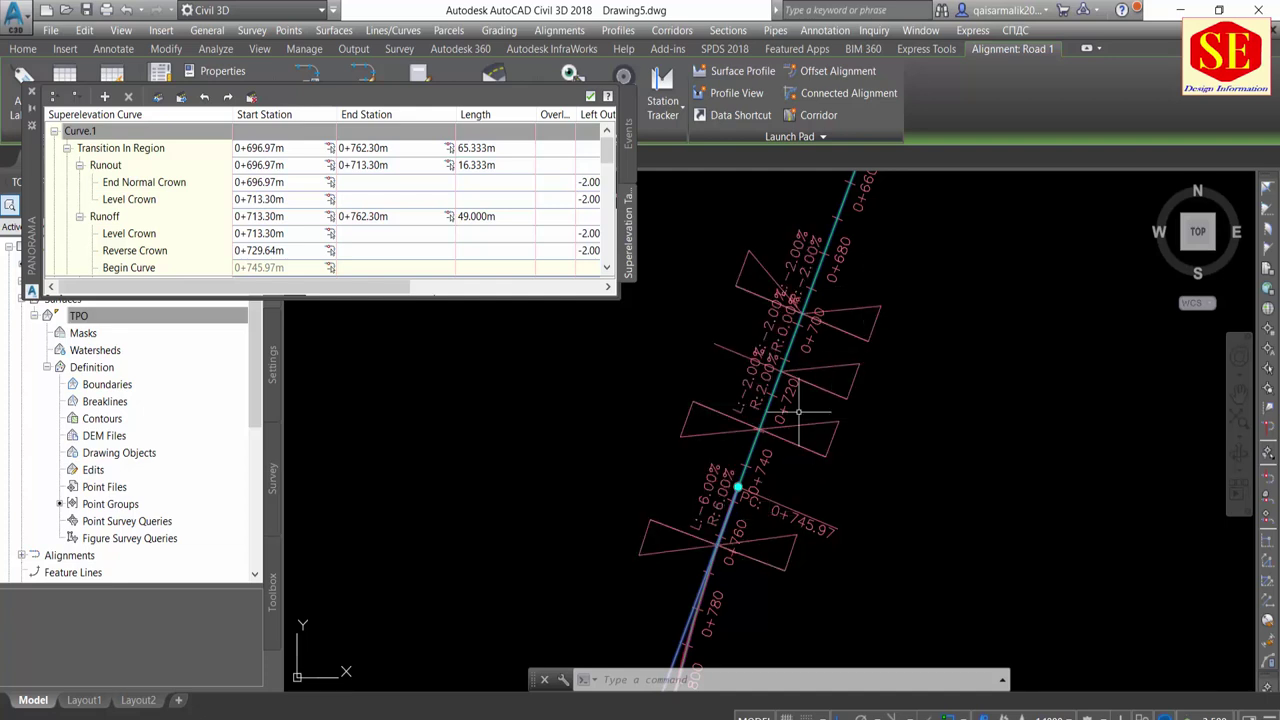
double_click(255, 149)
double_click(378, 148)
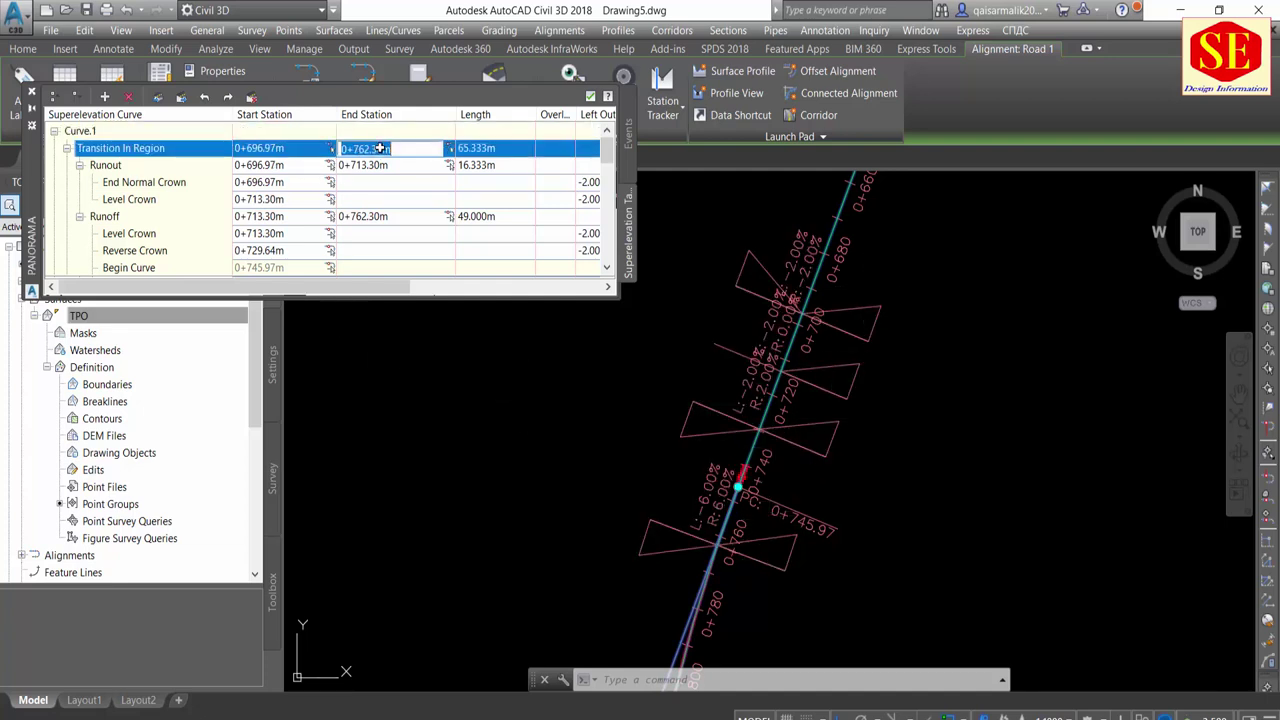
left_click(466, 150)
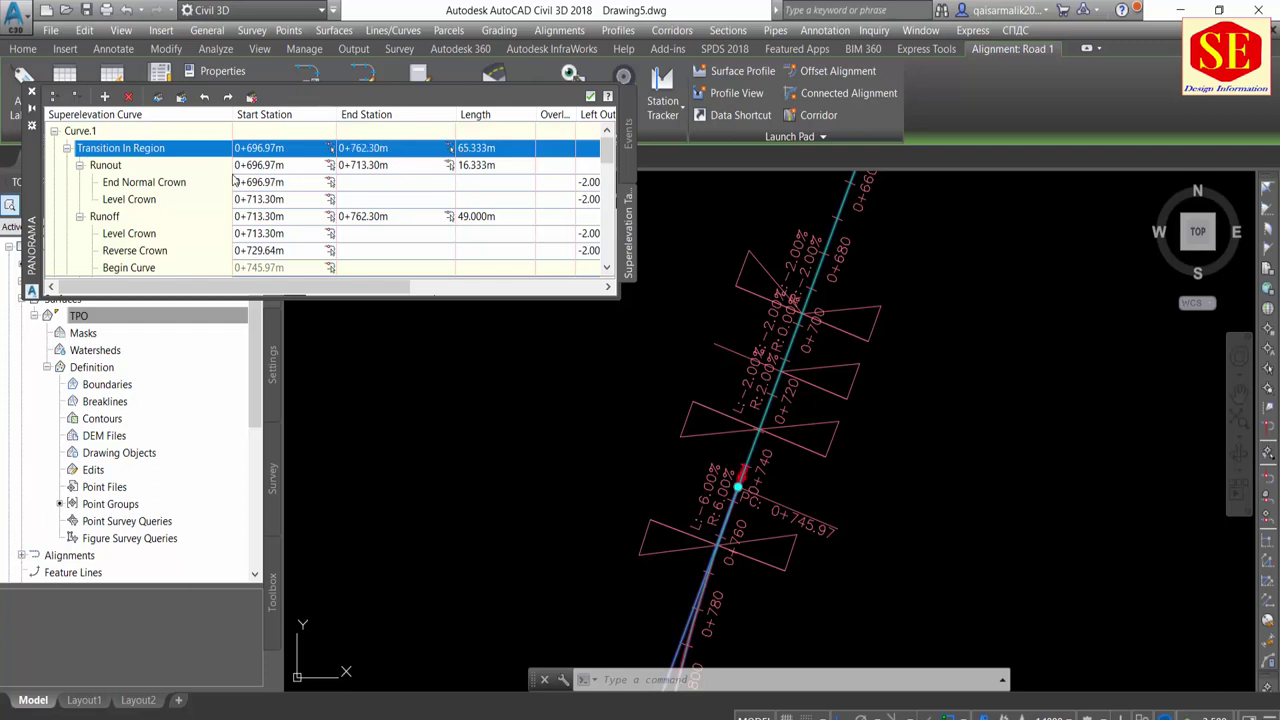
left_click(112, 167)
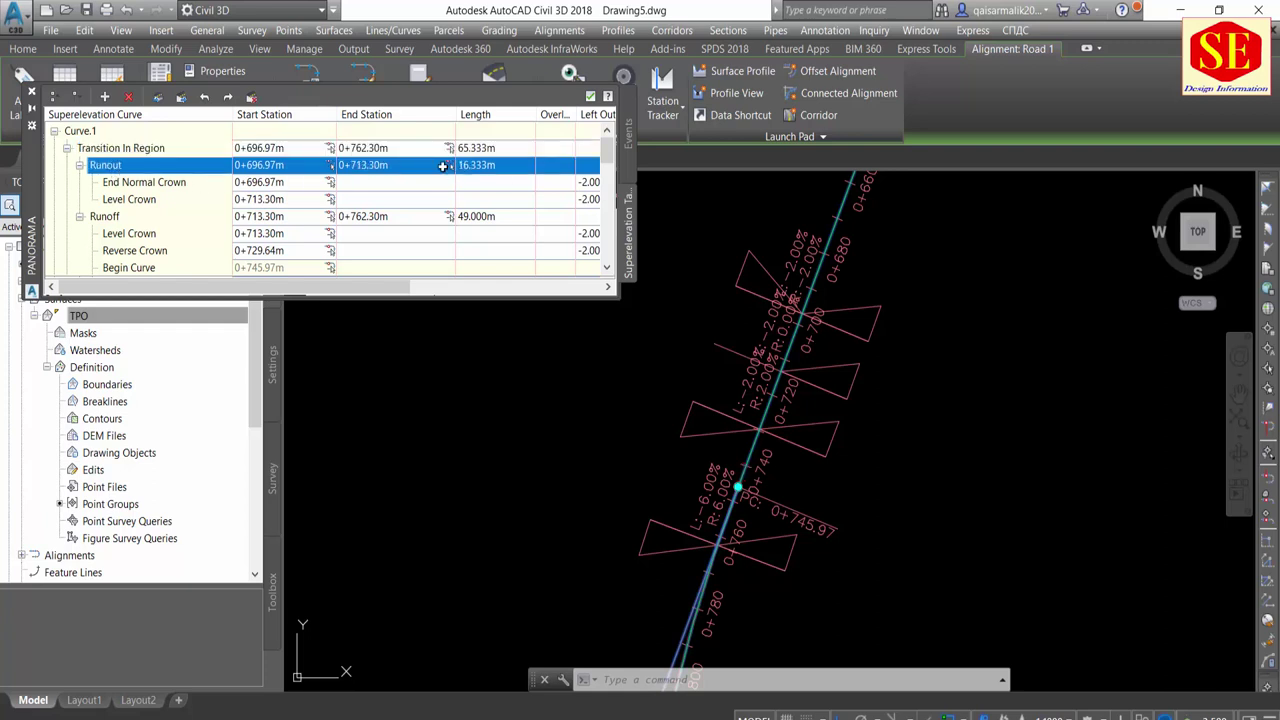
double_click(370, 164)
double_click(468, 166)
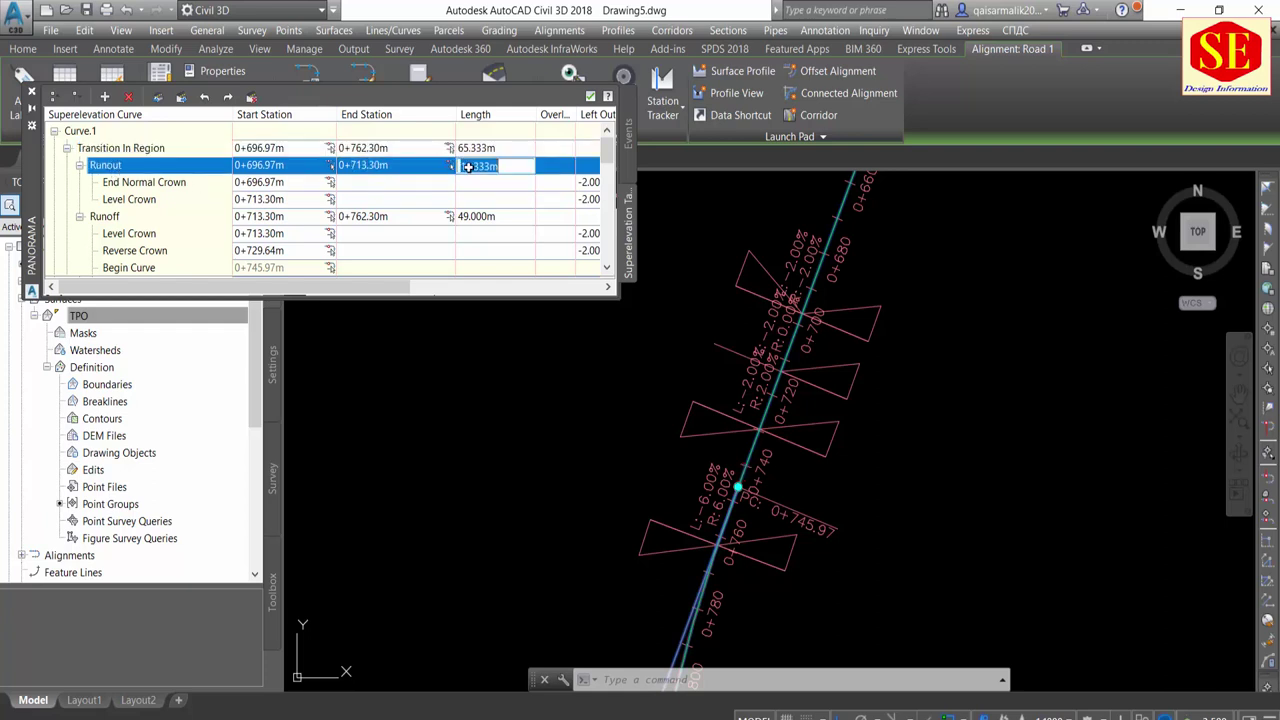
left_click(143, 200)
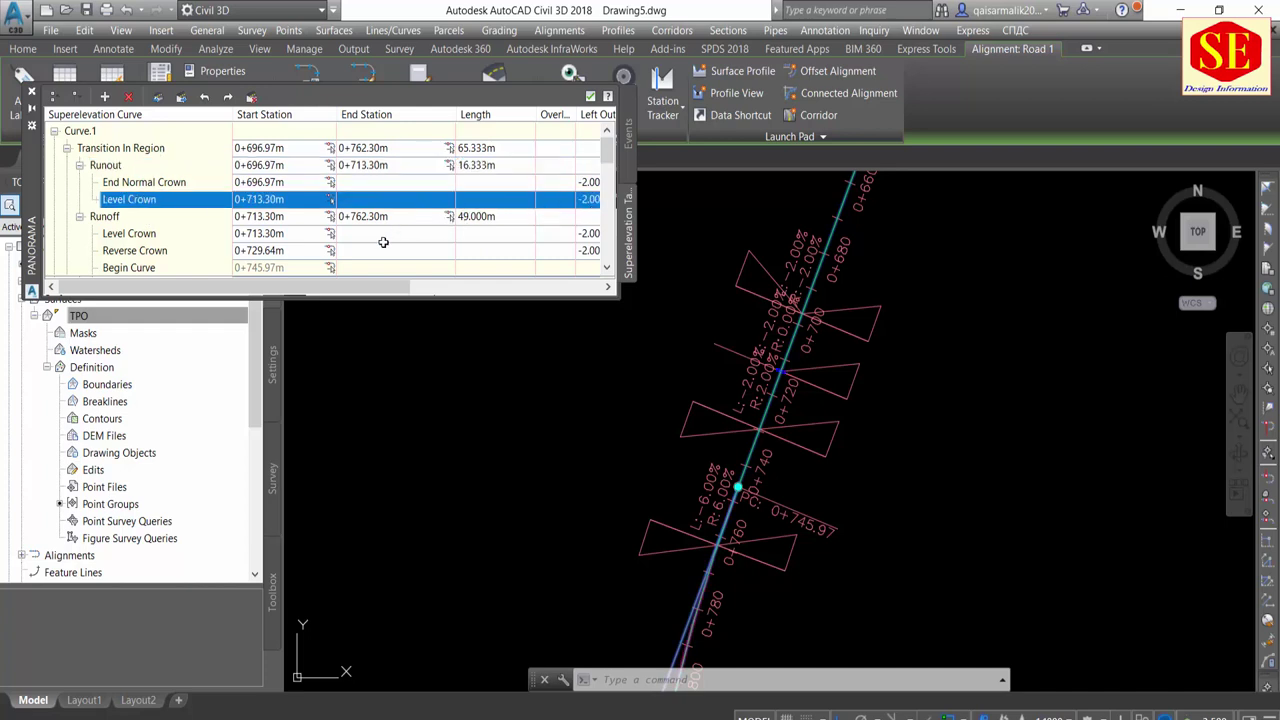
Review the lane slope columns and Curve.1's transition out region
left_click_drag(383, 287, 543, 287)
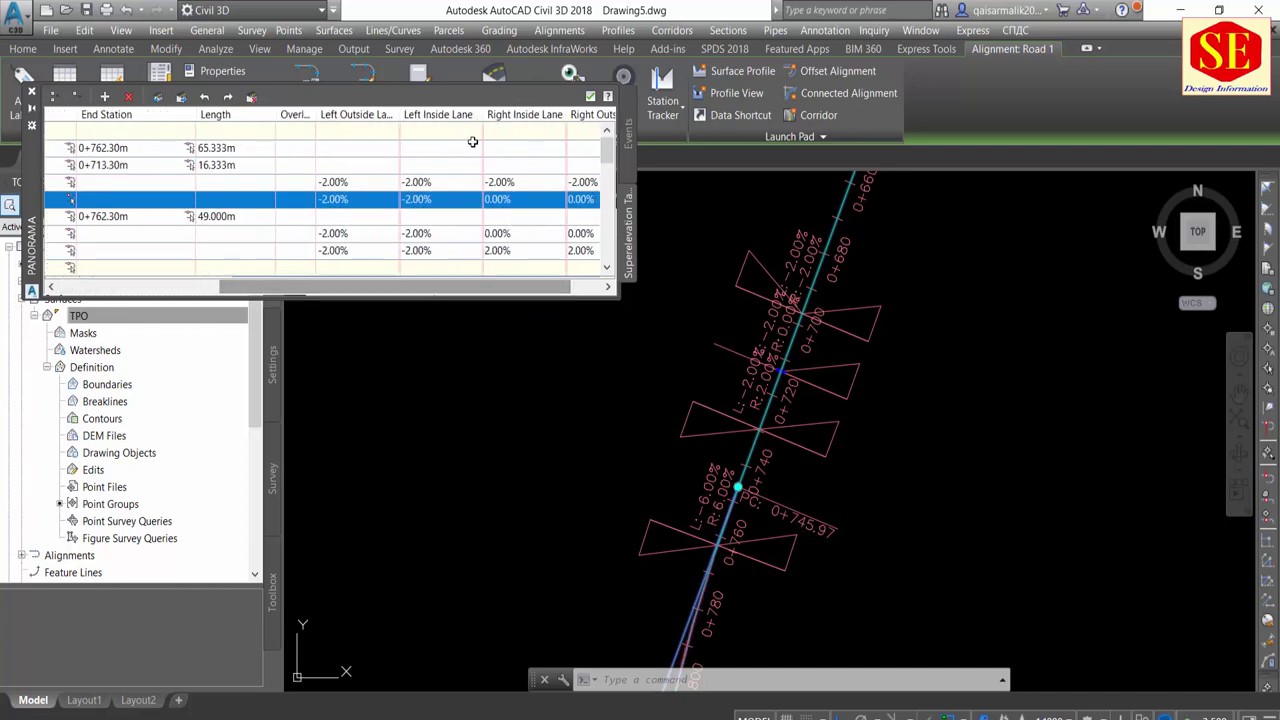
scroll(450, 230, "down", 5)
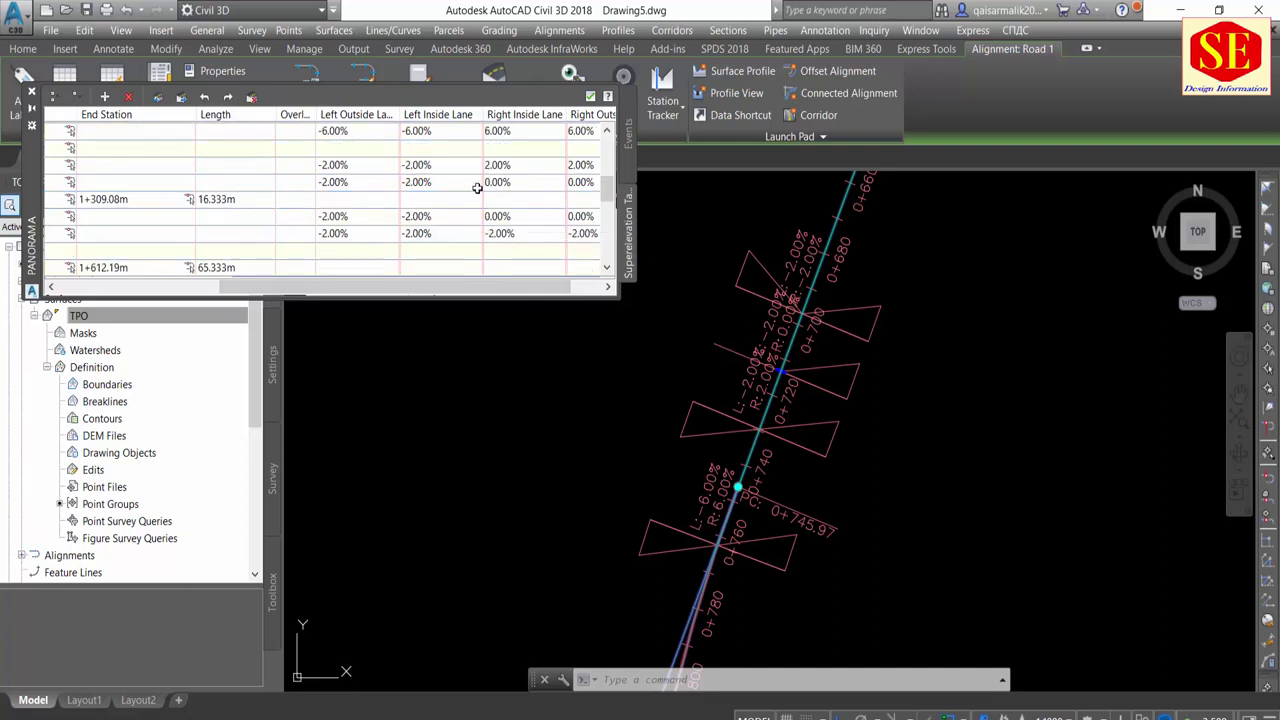
left_click_drag(397, 287, 235, 287)
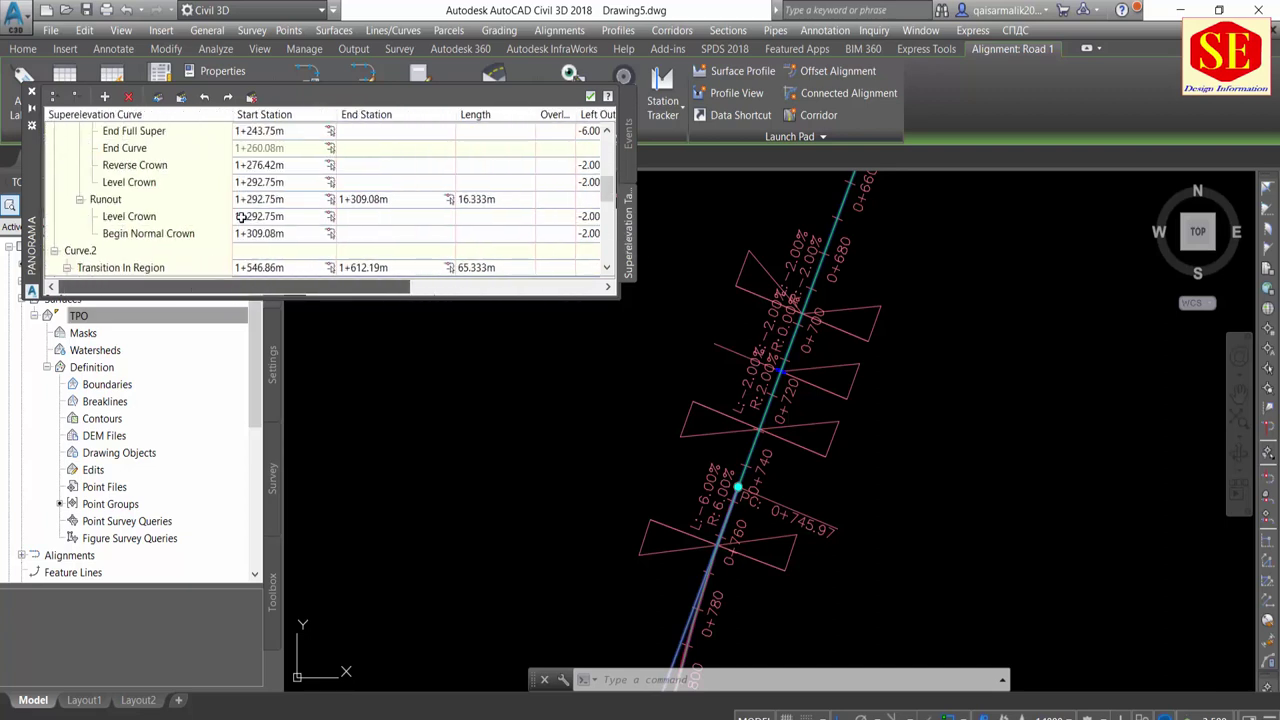
scroll(249, 185, "up", 3)
left_click(97, 168)
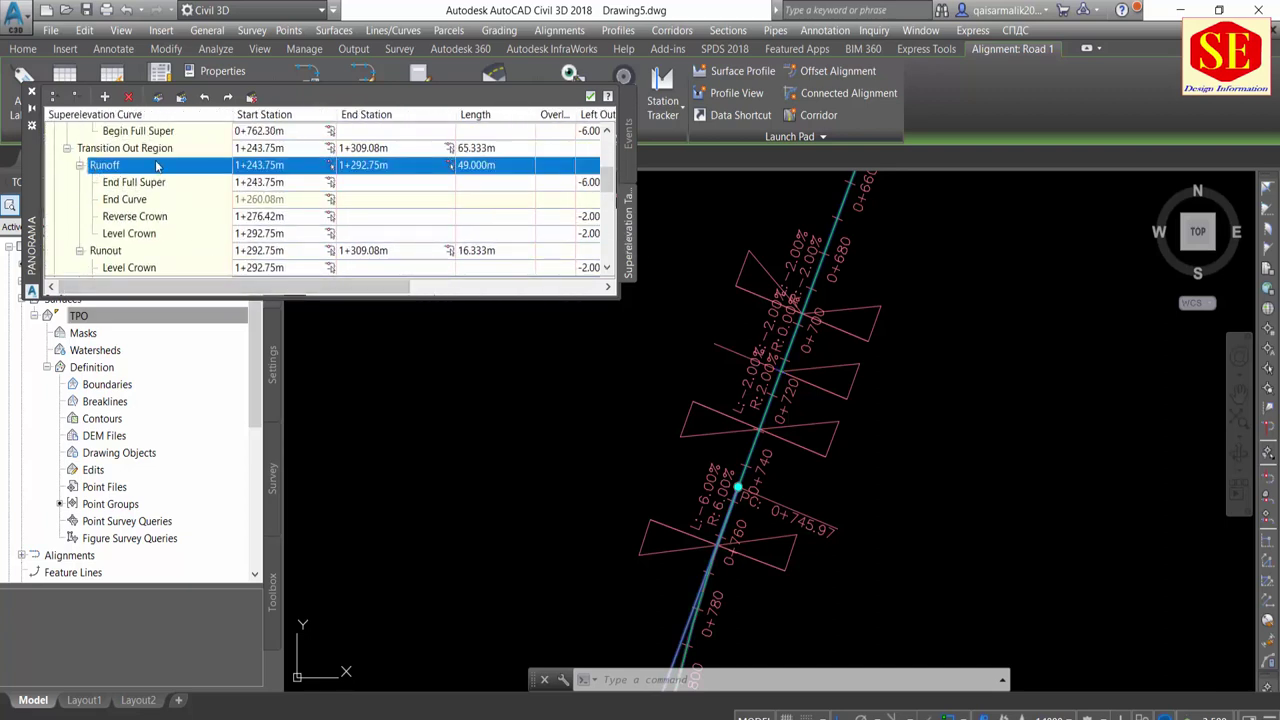
left_click(130, 150)
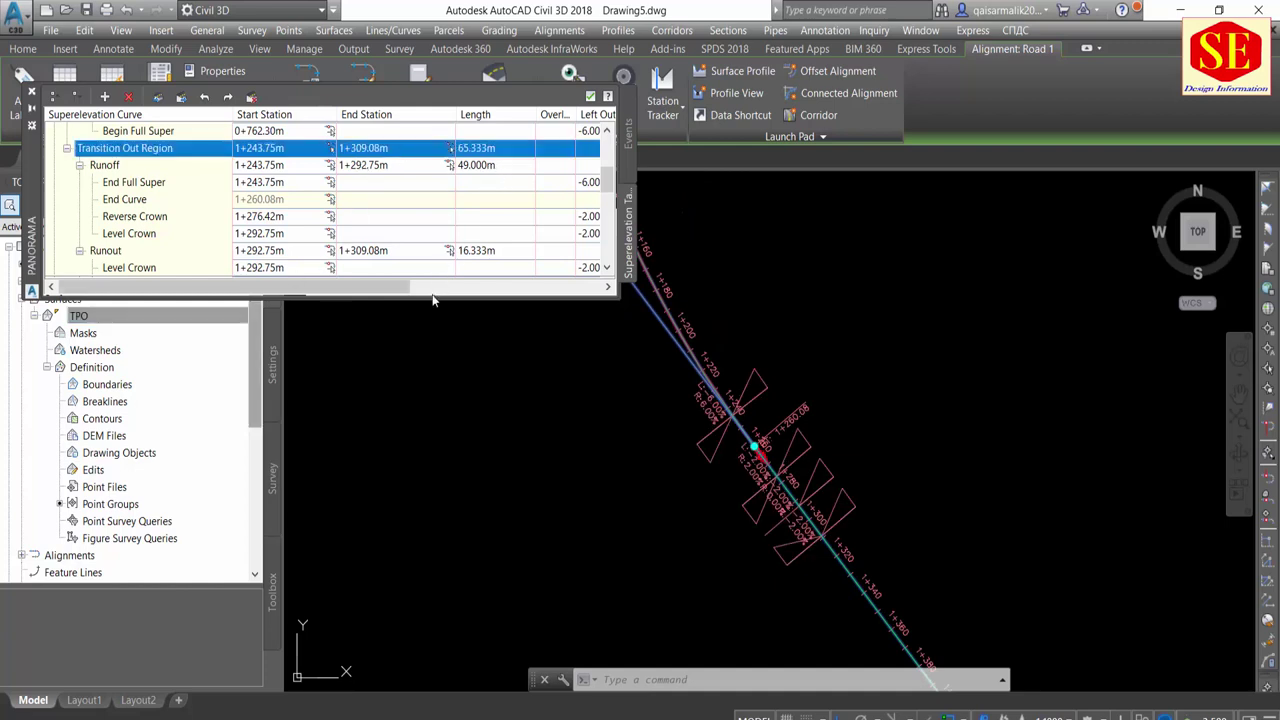
left_click_drag(433, 288, 563, 288)
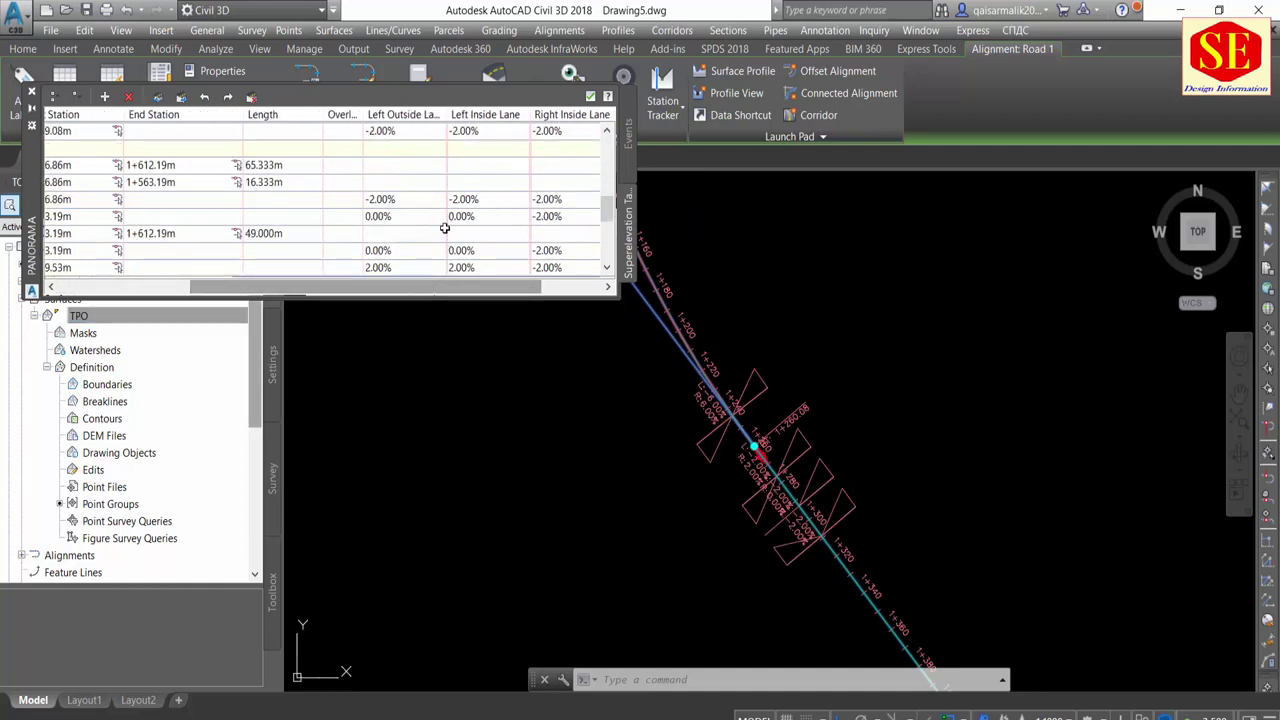
left_click_drag(447, 287, 307, 287)
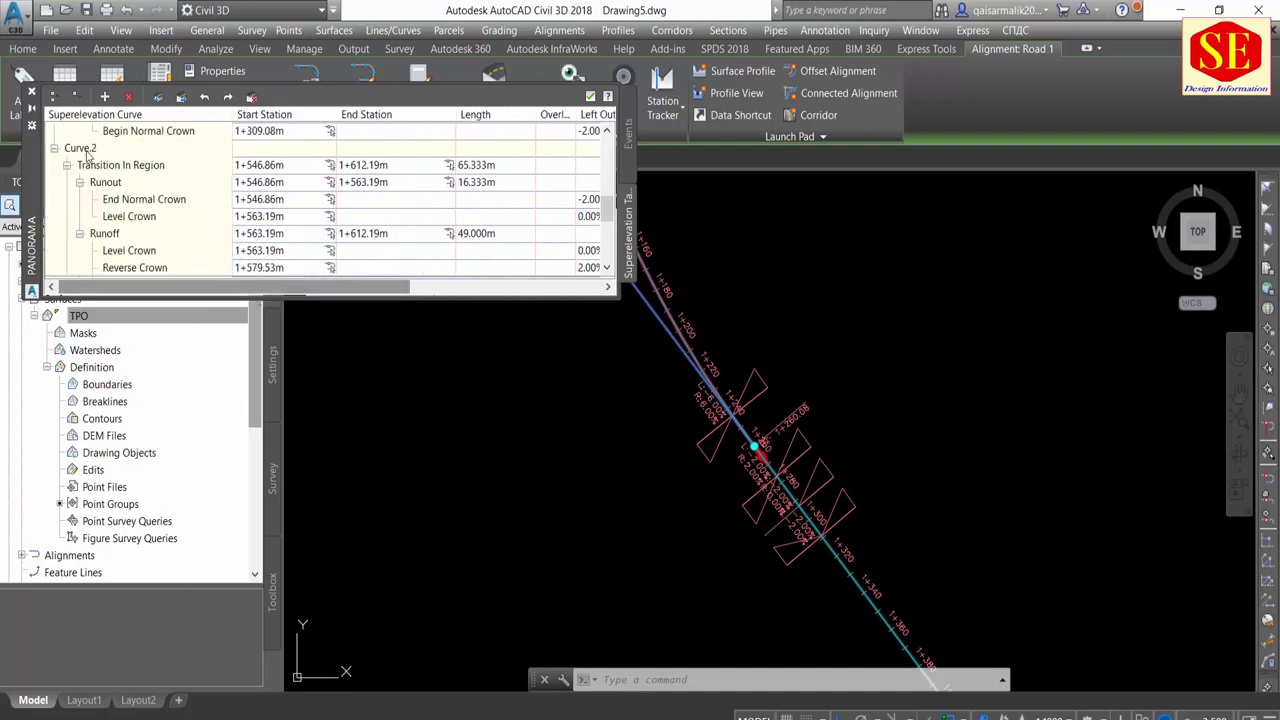
Select Curve.2 and pan the drawing so its full 1+546.86 to 1+612.19 transition shows
left_click(80, 148)
scroll(830, 340, "up", 3)
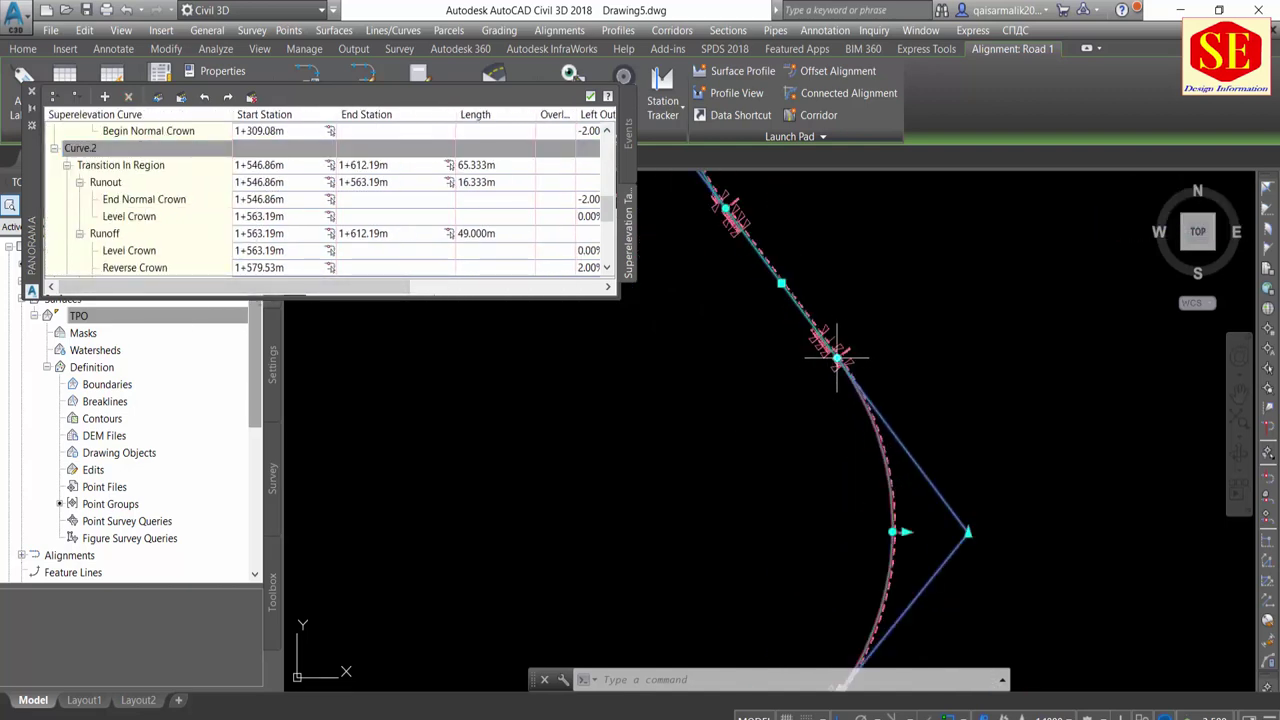
middle_click_drag(830, 338, 830, 213)
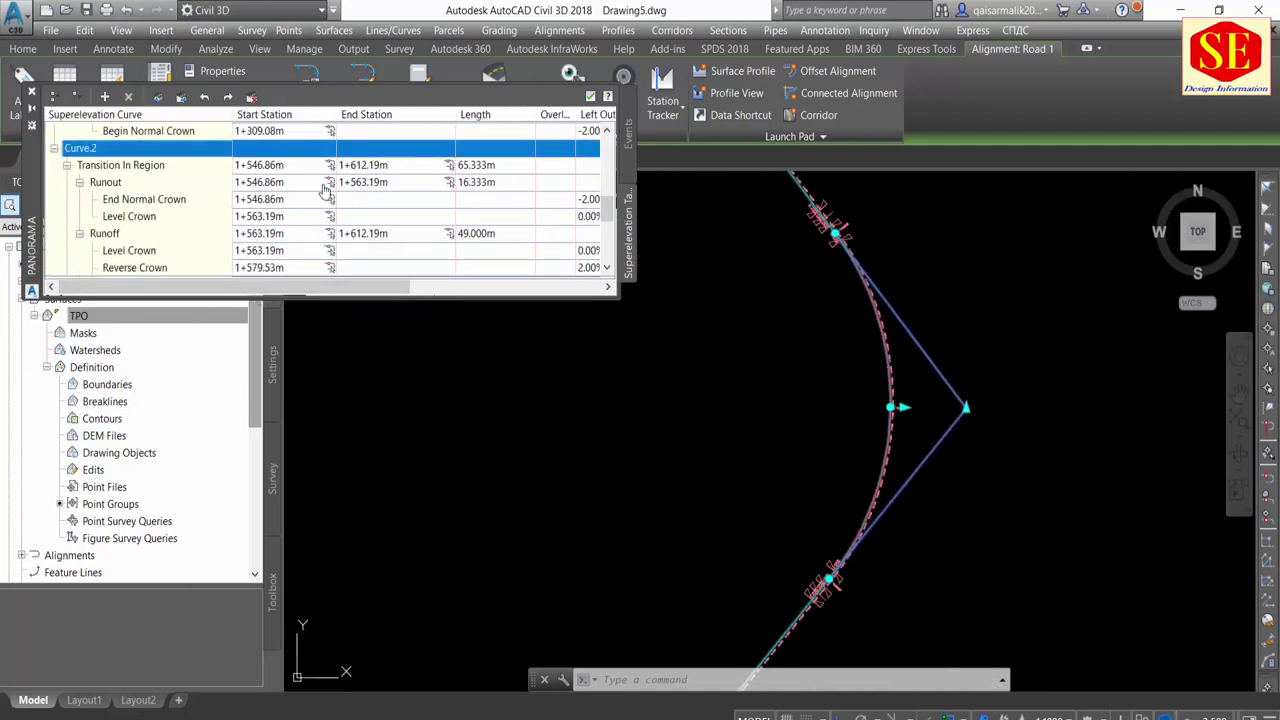
mouse_move(400, 287)
left_mouse_down()
mouse_move(560, 287)
mouse_move(390, 287)
left_mouse_up()
scroll(265, 211, "up", 5)
scroll(265, 211, "up", 5)
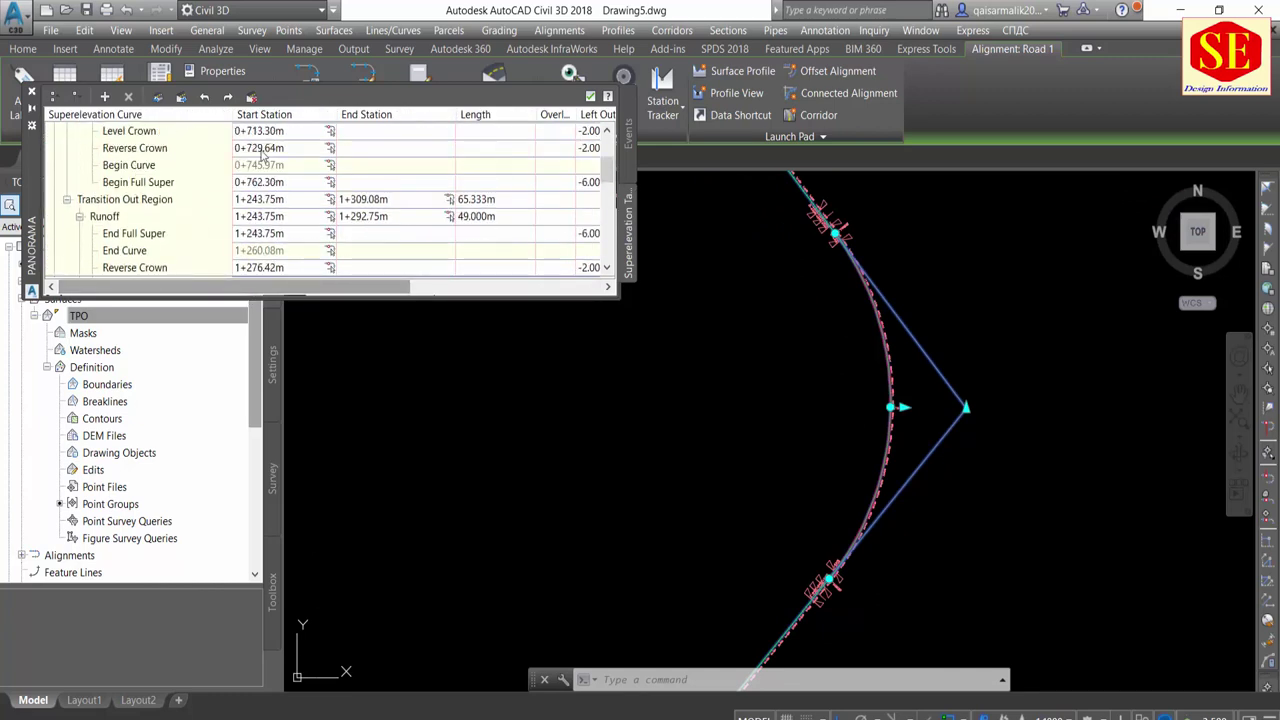
scroll(254, 126, "up", 3)
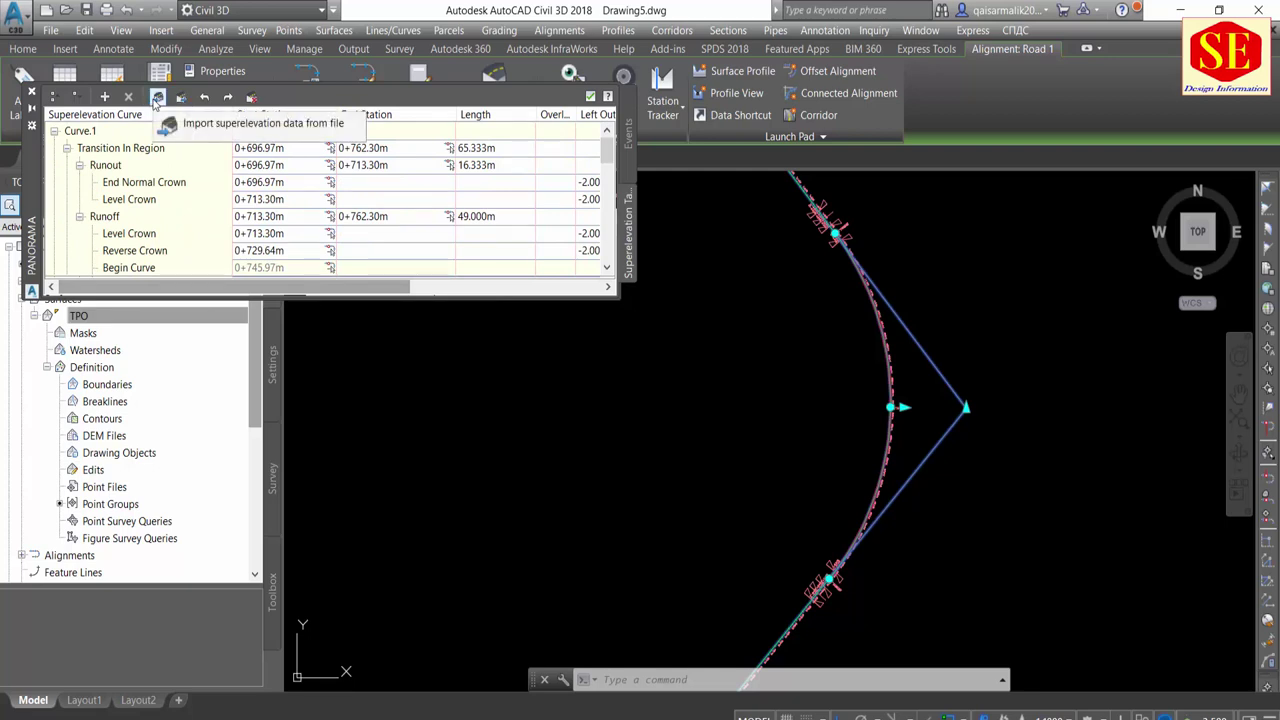
Cancel an import, save the Road 1 superelevation data as CSV, and close the Tabular Editor
left_click(157, 98)
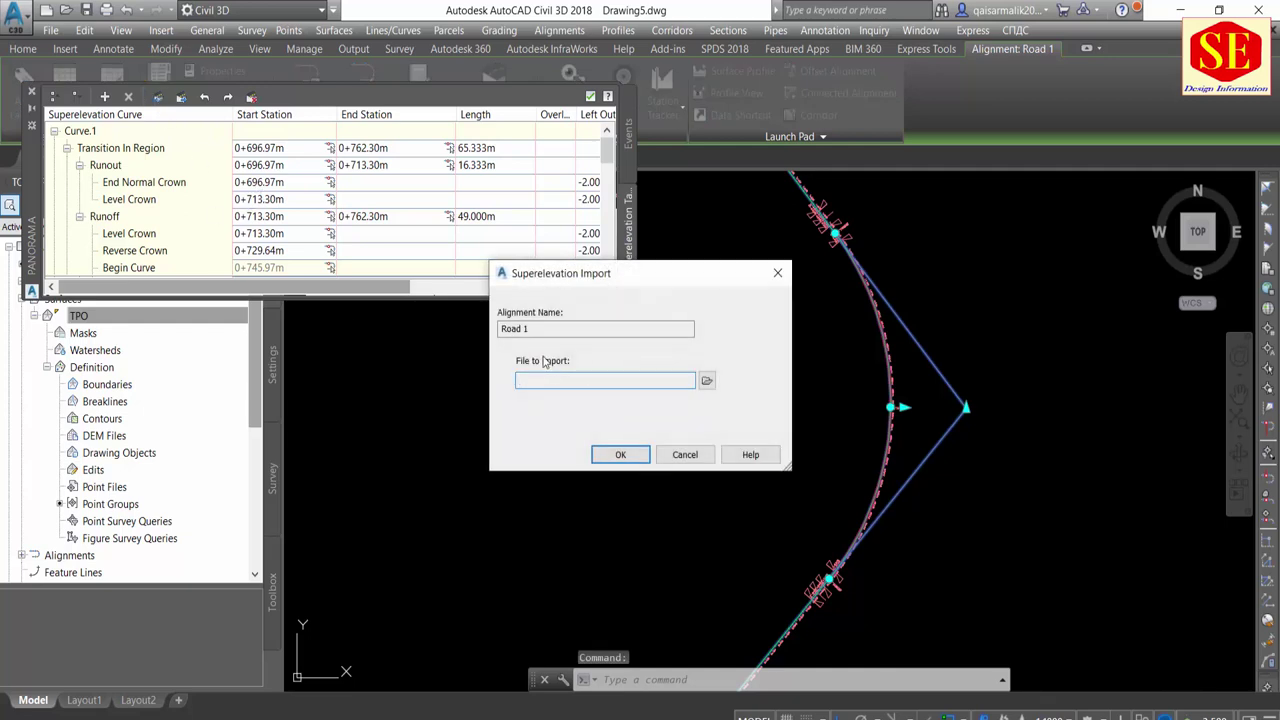
left_click(684, 455)
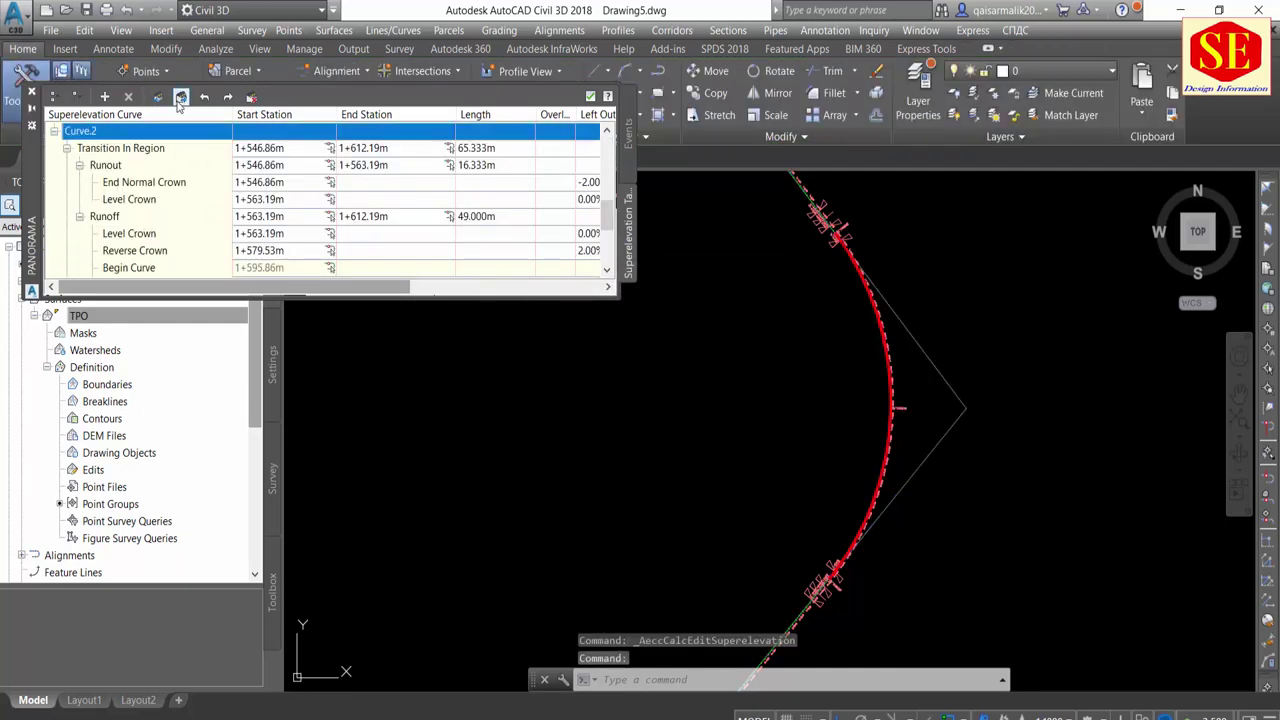
left_click(181, 97)
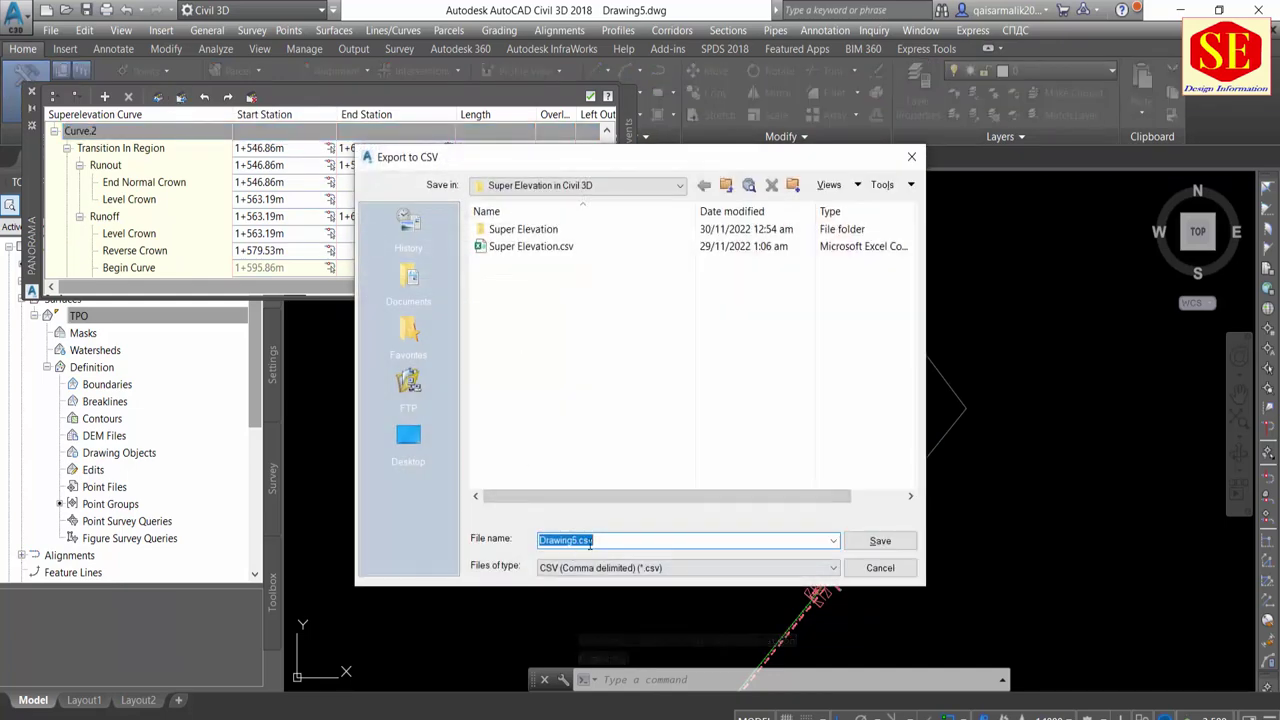
left_click(880, 541)
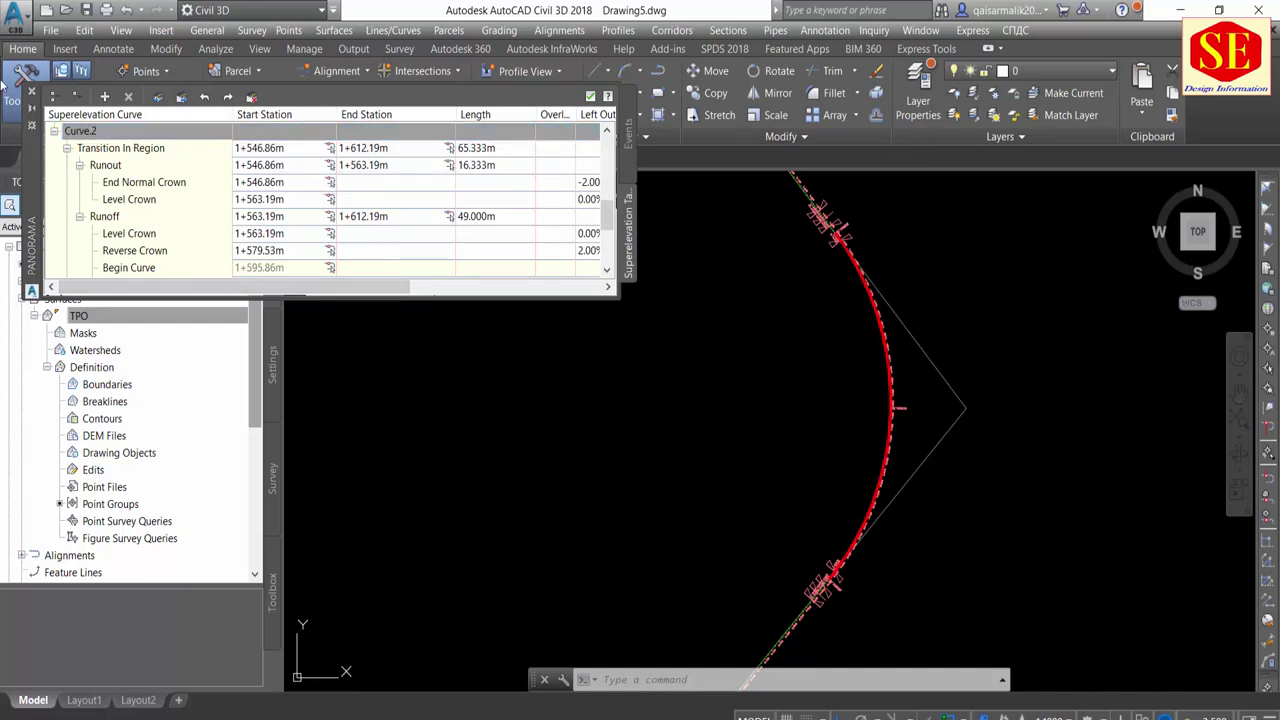
left_click(31, 92)
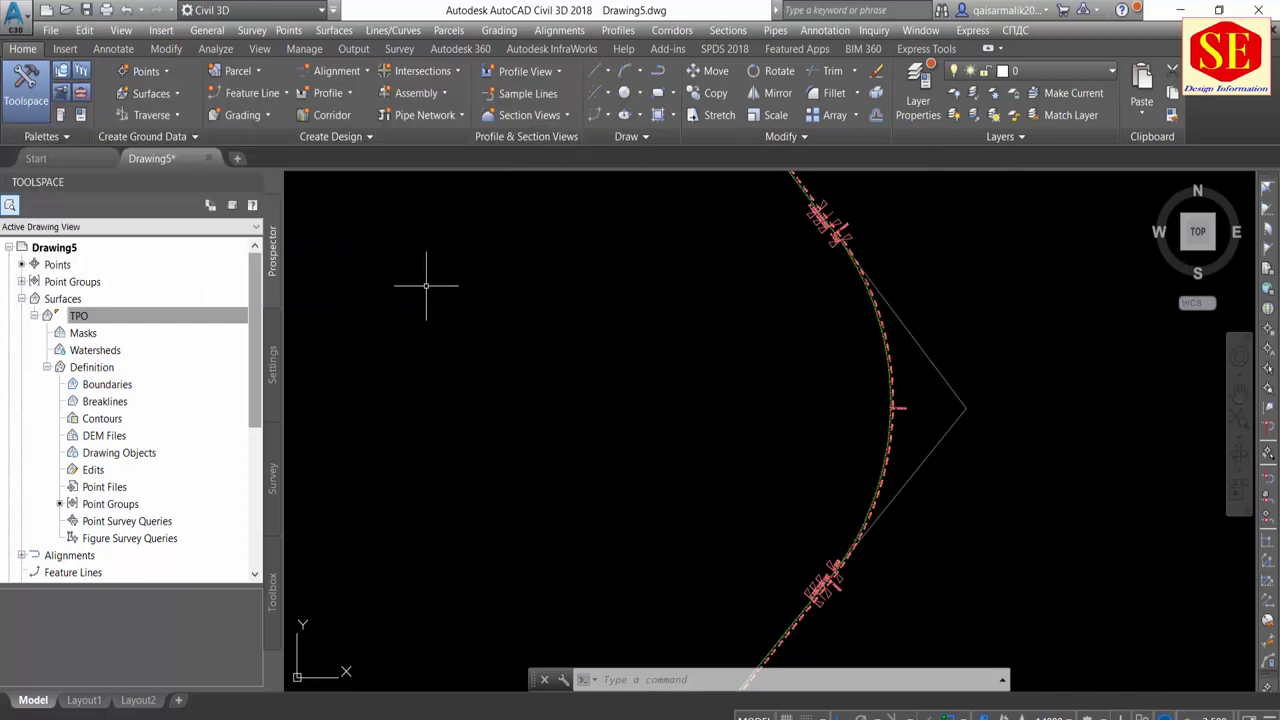
Select Road 1, reopen its superelevation table, then launch Create Superelevation View
scroll(440, 270, "down", 10)
middle_click_drag(471, 251, 479, 443)
scroll(484, 390, "up", 5)
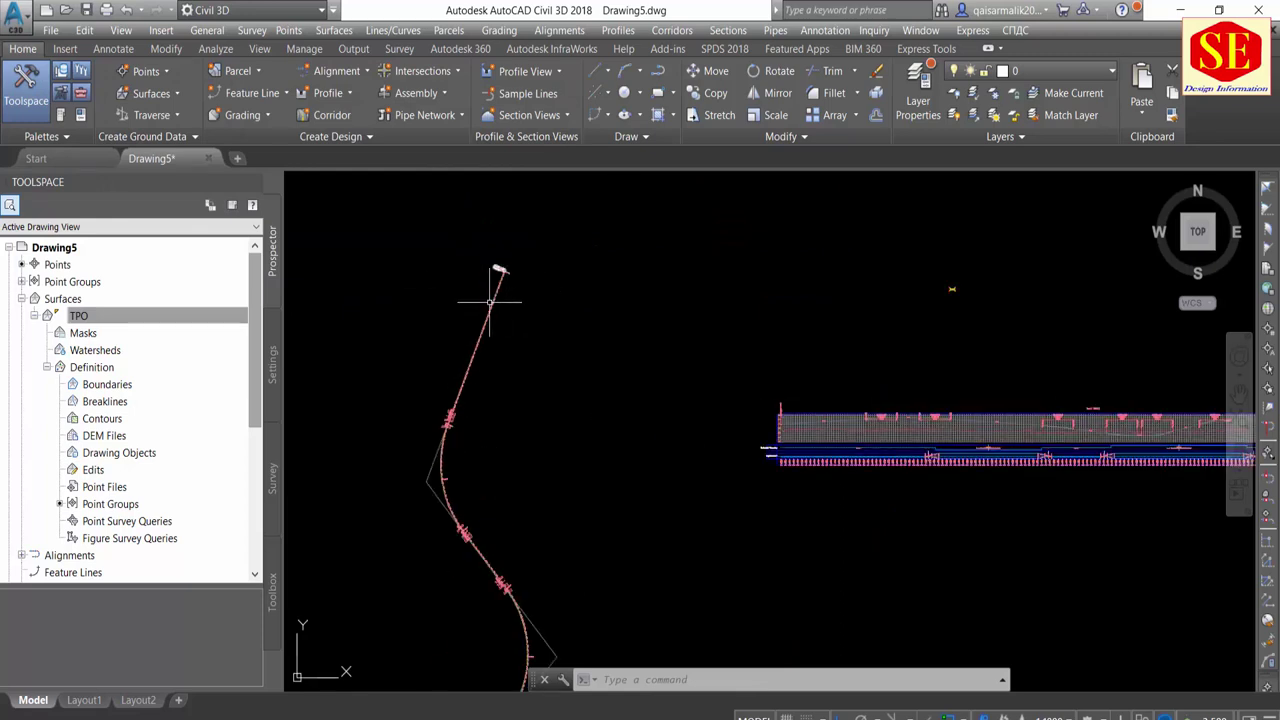
left_click(433, 456)
left_click(506, 113)
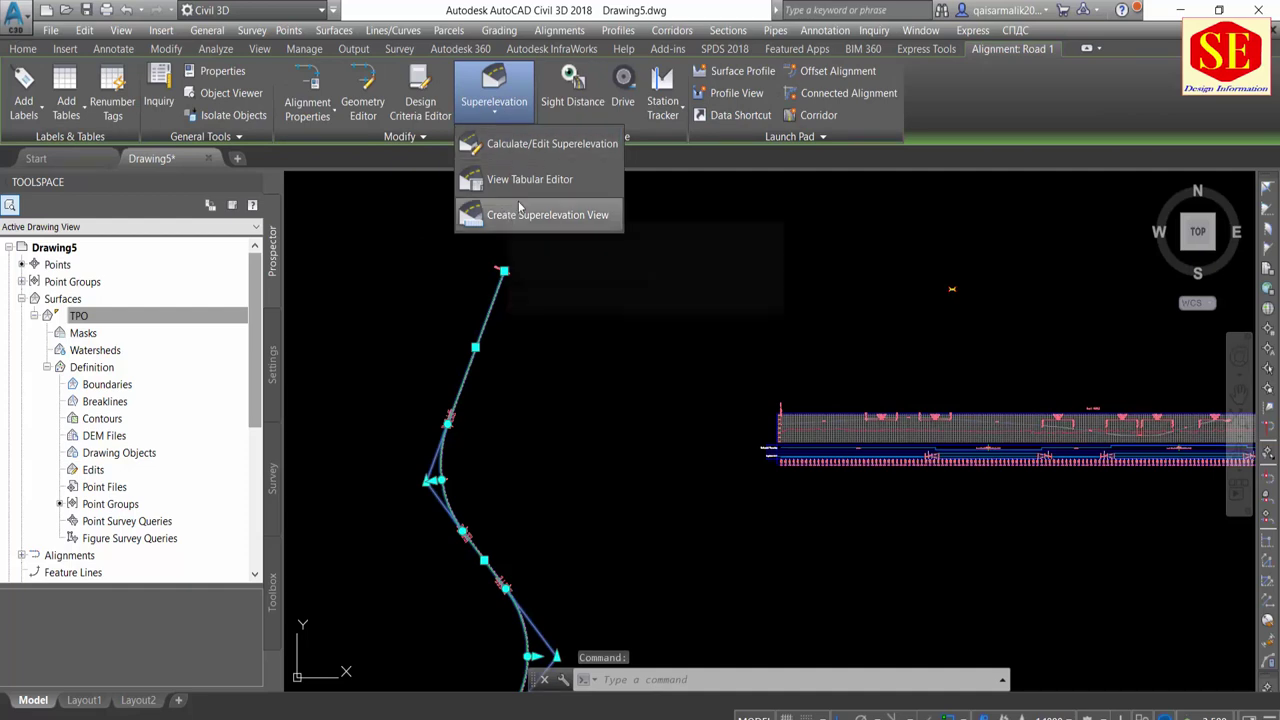
left_click(521, 186)
scroll(300, 160, "down", 1)
scroll(315, 222, "down", 1)
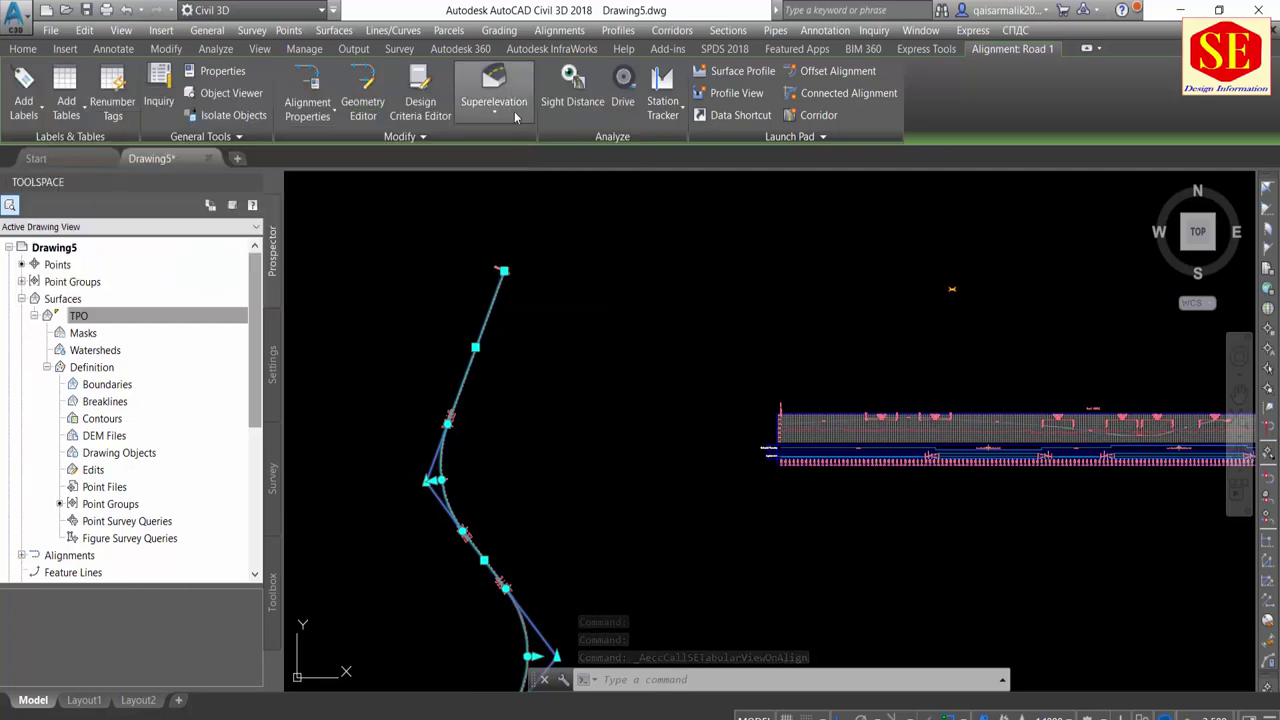
left_click(494, 100)
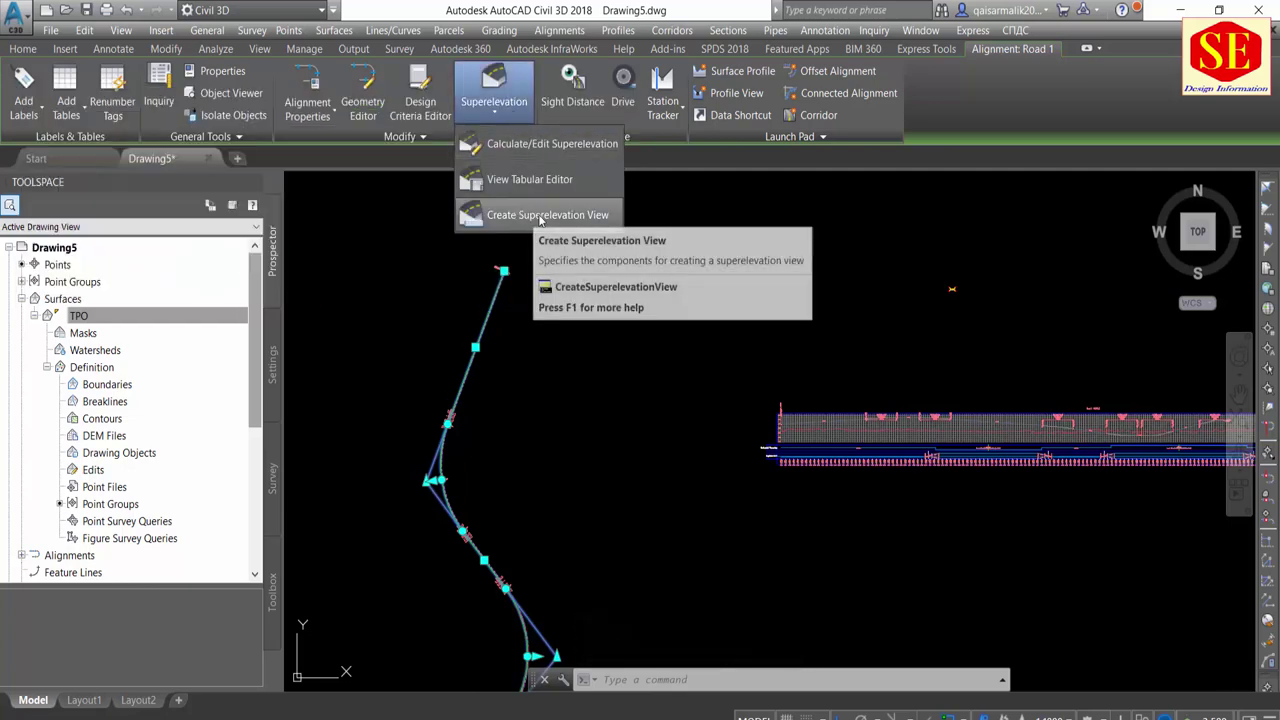
left_click(540, 218)
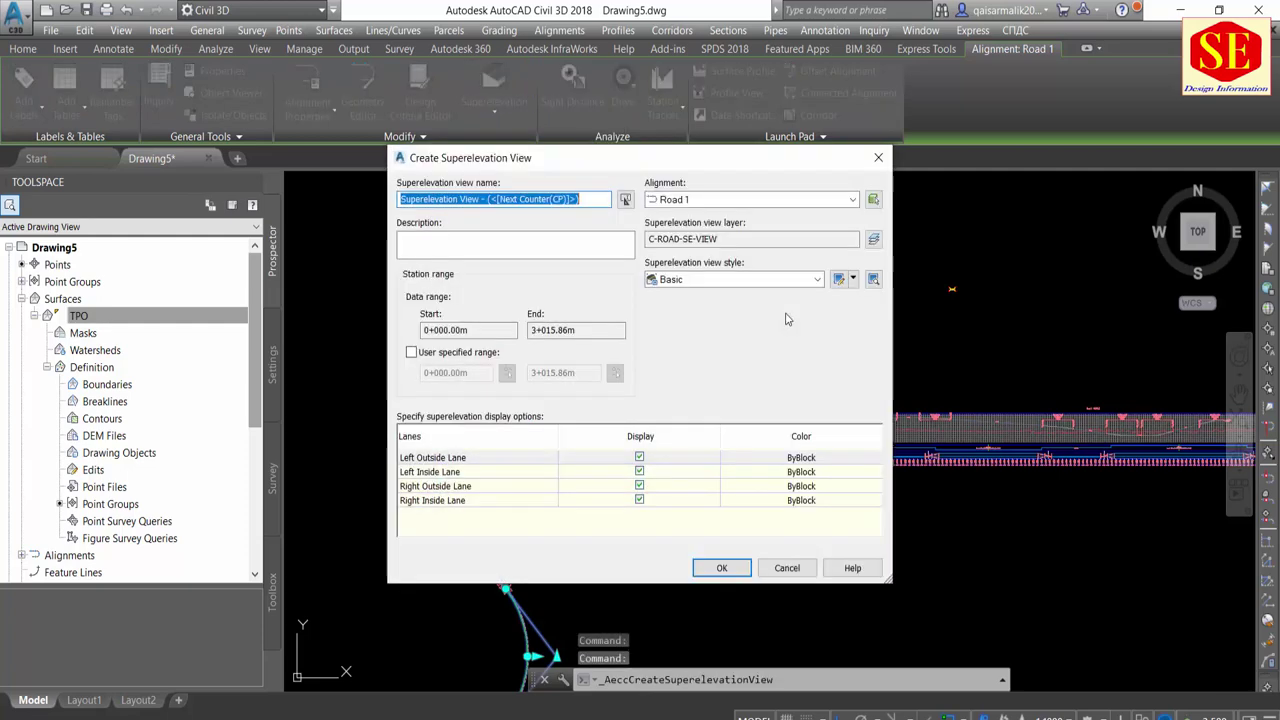
Replace the default superelevation view name with the custom name, starting with 'My'
triple_click(499, 194)
type("My Super elevation")
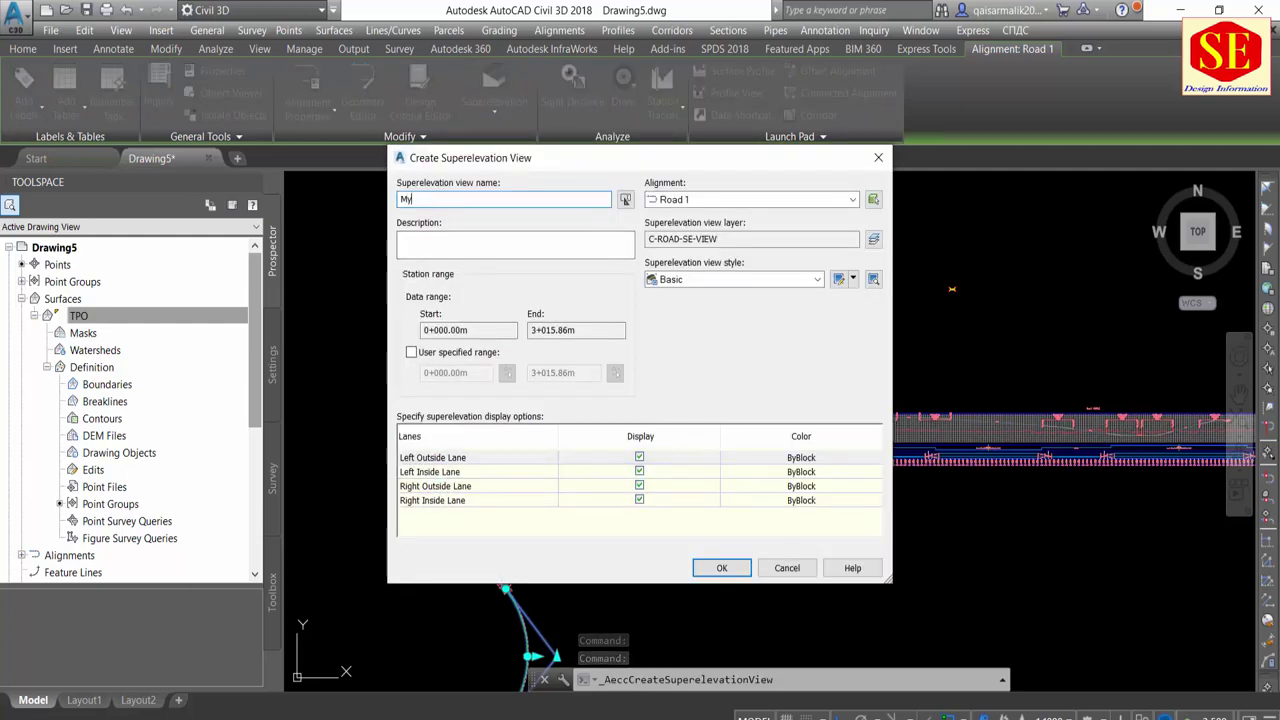
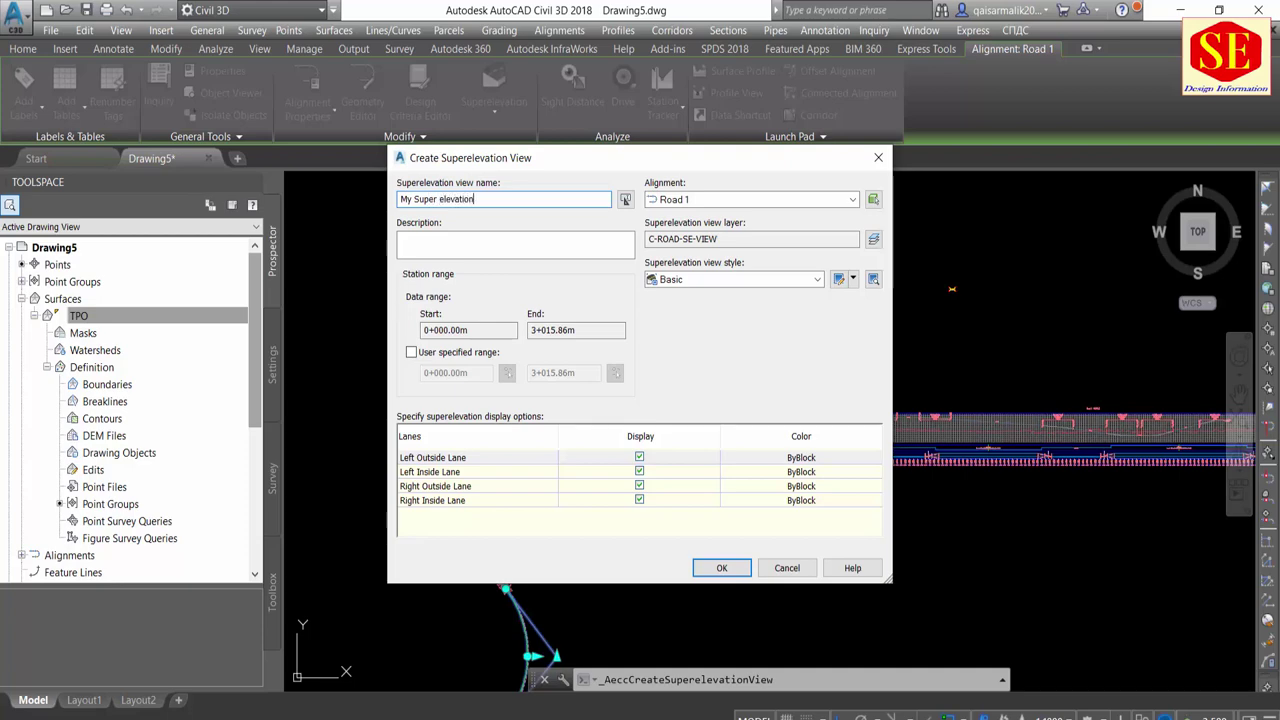
Keep the full station range and all four lanes for Road 1's My Super elevation view and accept
left_click(494, 330)
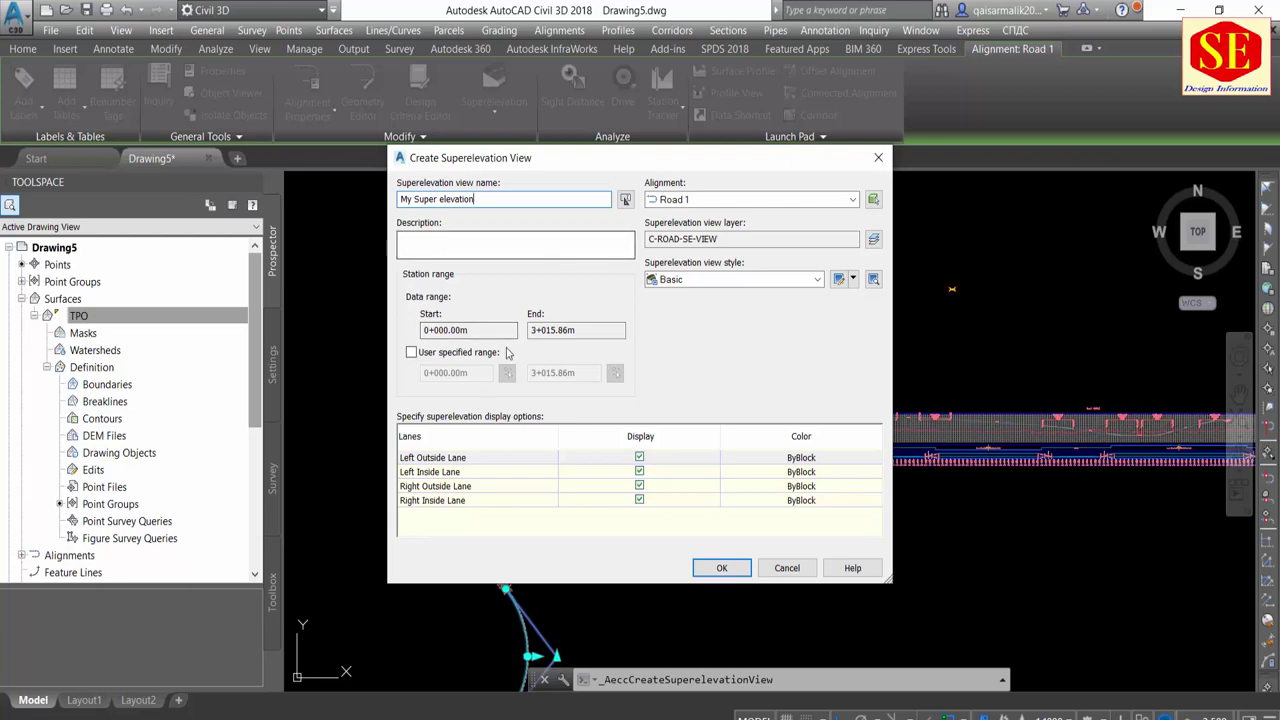
left_click(411, 353)
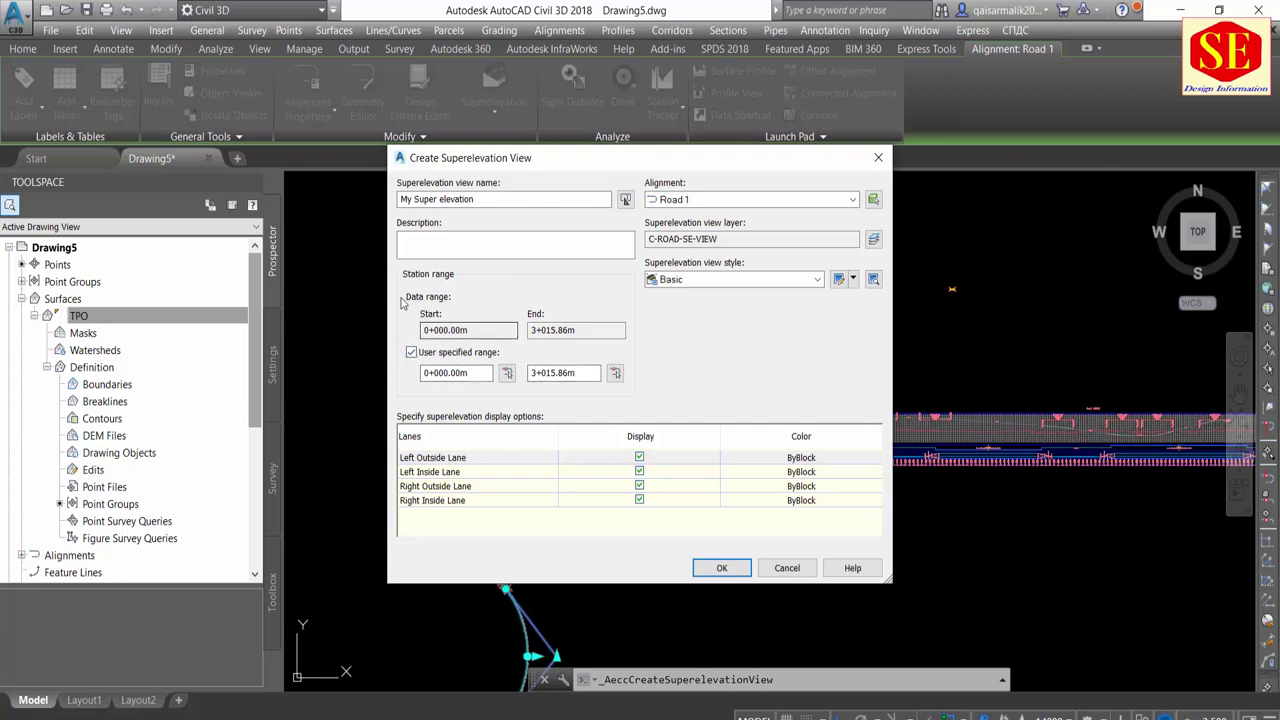
left_click(411, 353)
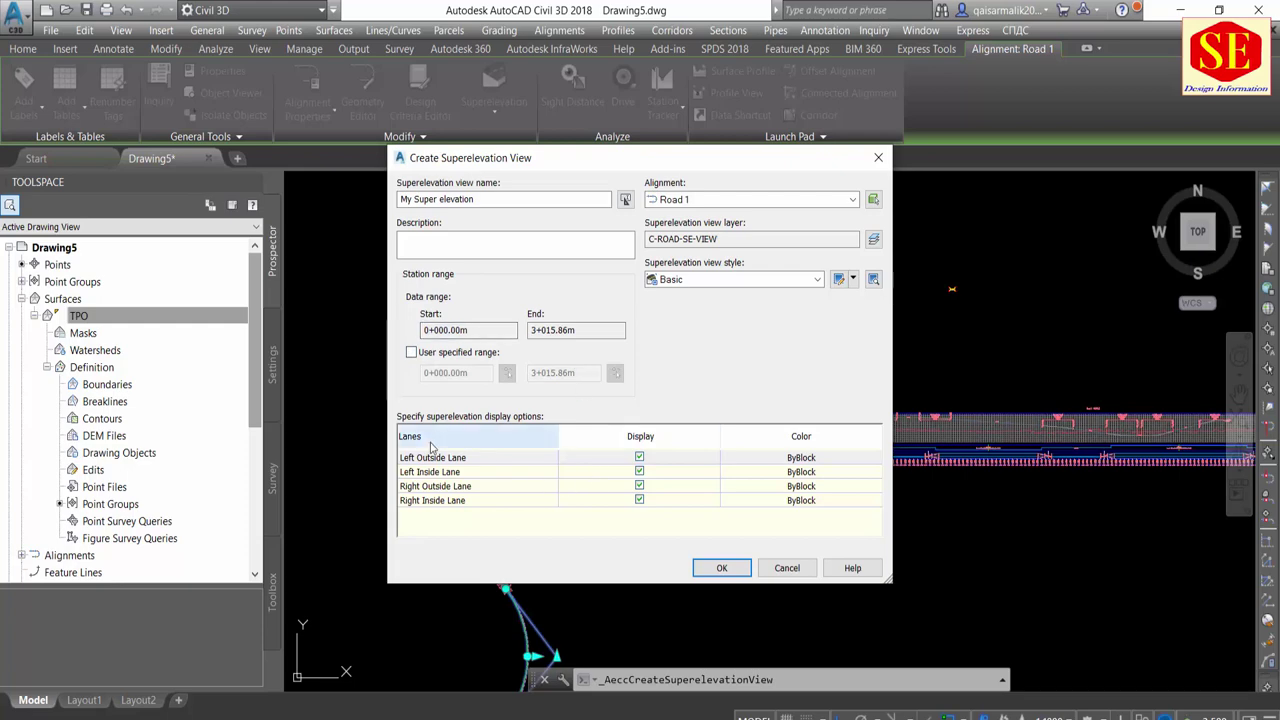
left_click(438, 487)
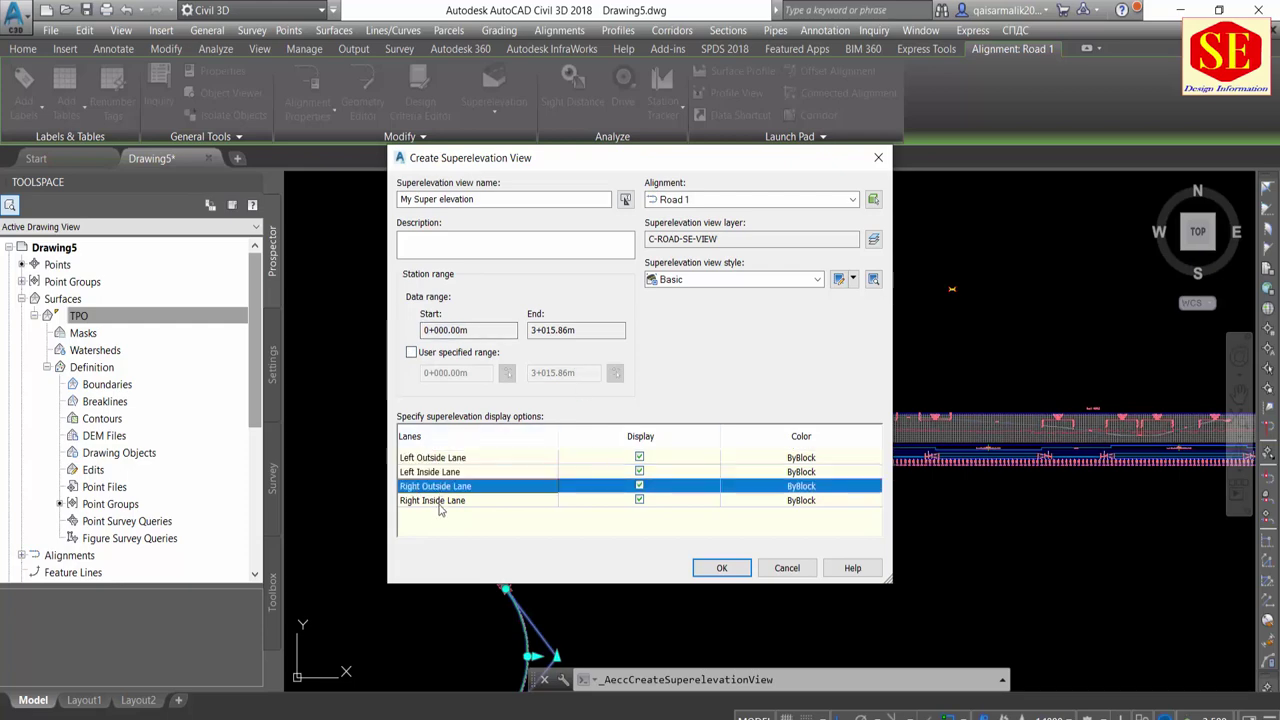
left_click(438, 502)
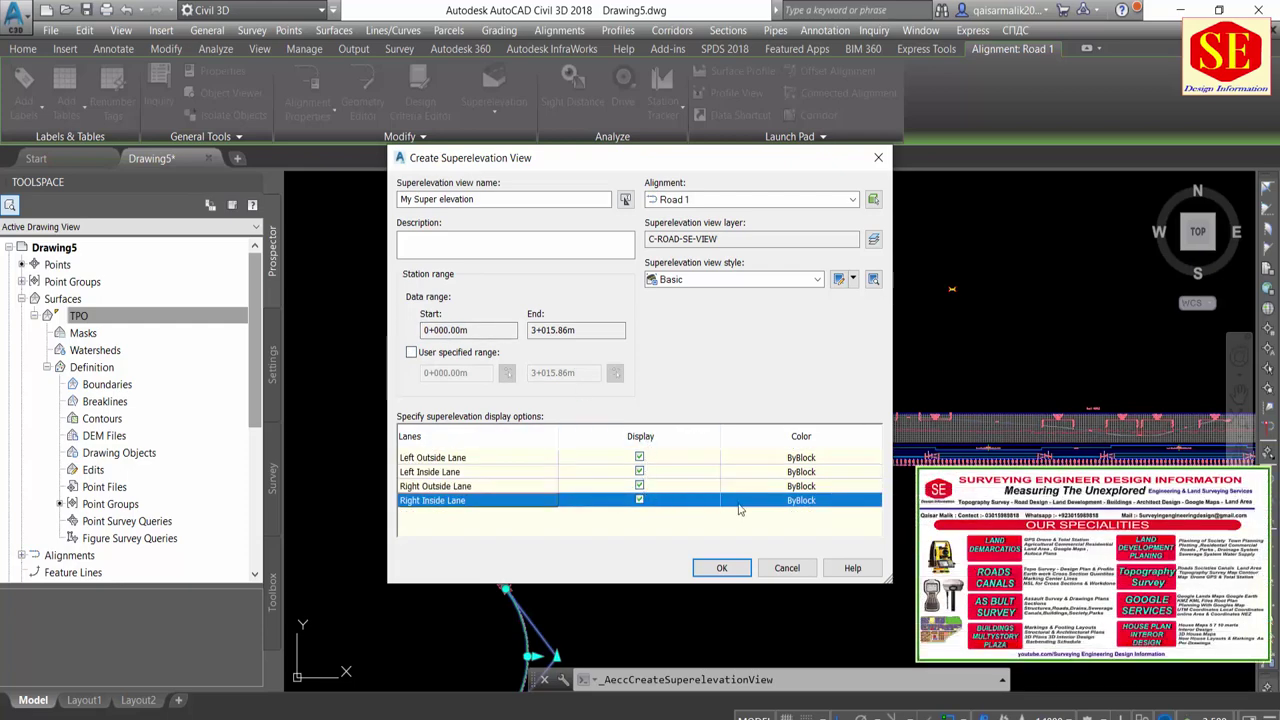
left_click(724, 577)
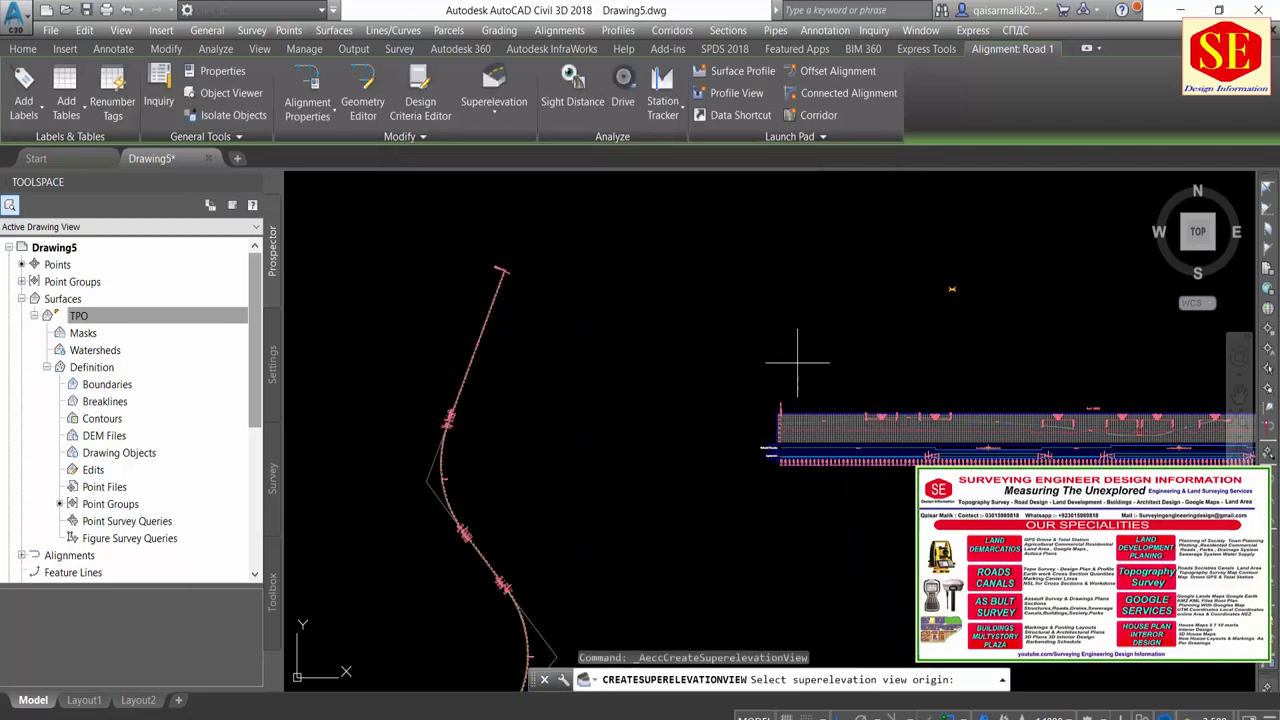
Place the My Super elevation view above the profile and select its critical-point markers
left_click(780, 462)
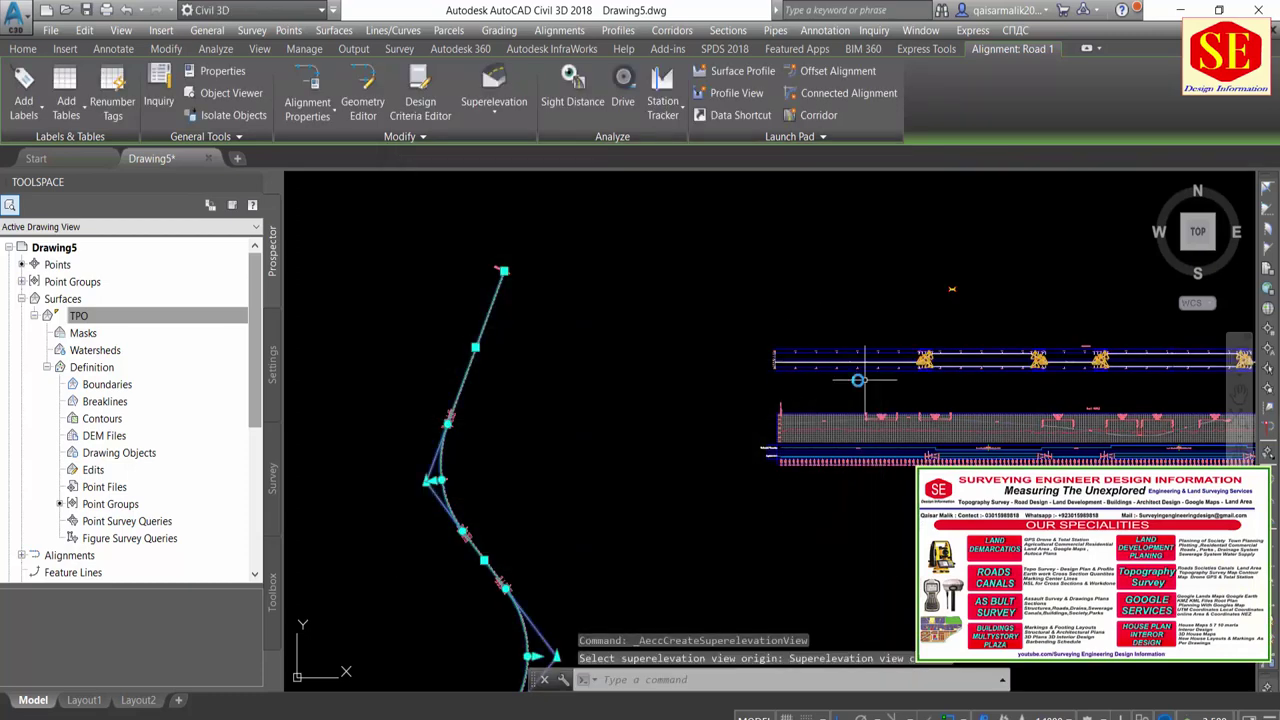
middle_click_drag(866, 377, 490, 385)
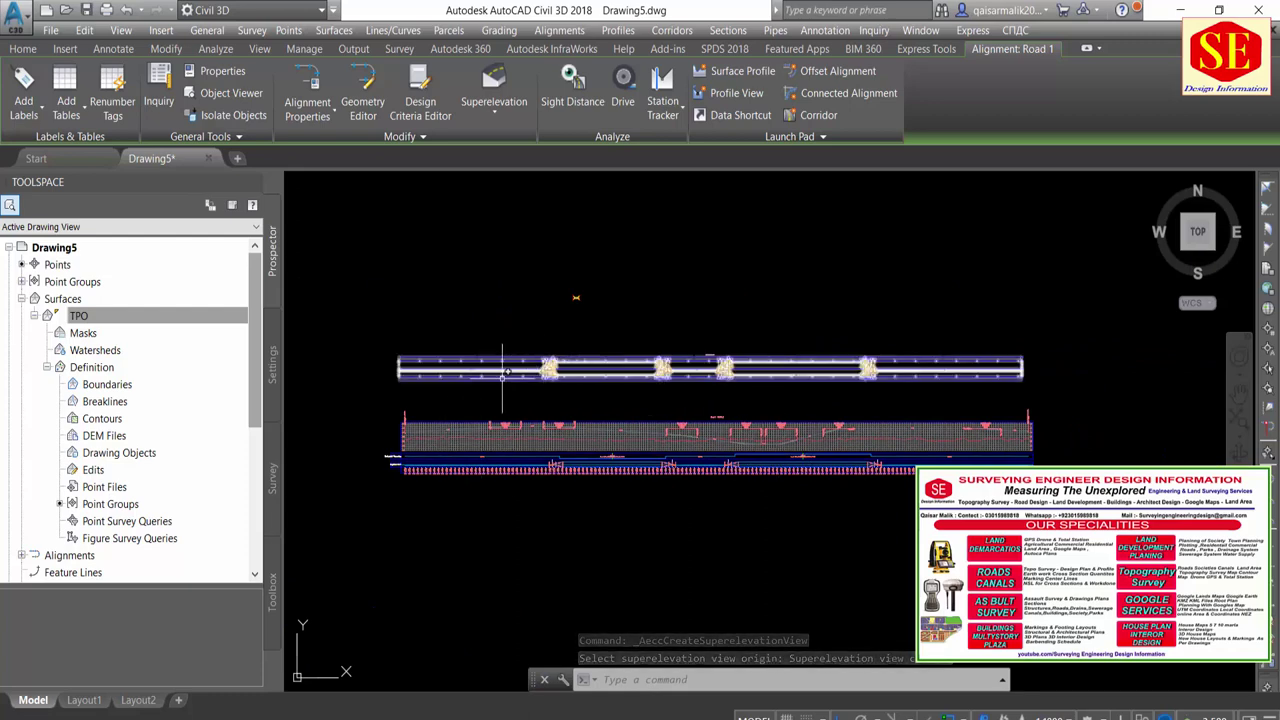
scroll(548, 358, "up", 4)
left_click(549, 352)
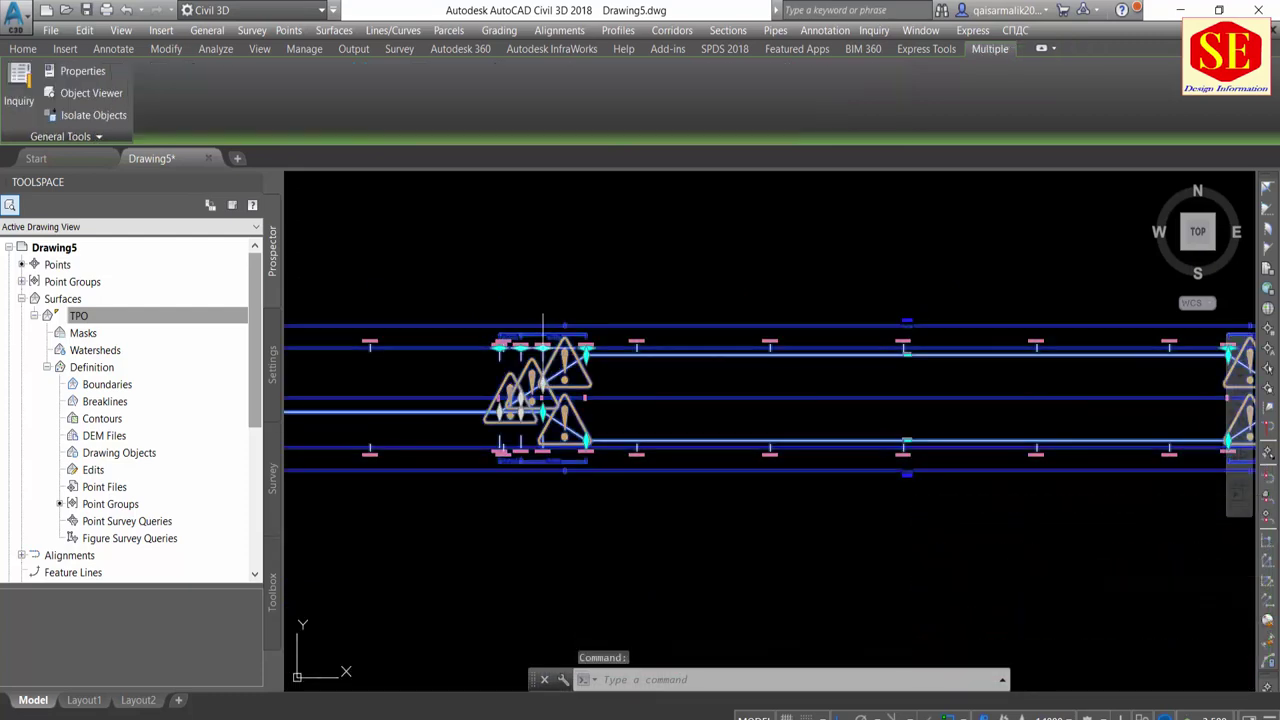
scroll(548, 350, "down", 2)
middle_click_drag(548, 352, 510, 352)
Zoom in to read the first curve's runout and runoff stations, then select the Road 1 alignment
scroll(510, 360, "down", 1)
scroll(510, 360, "up", 2)
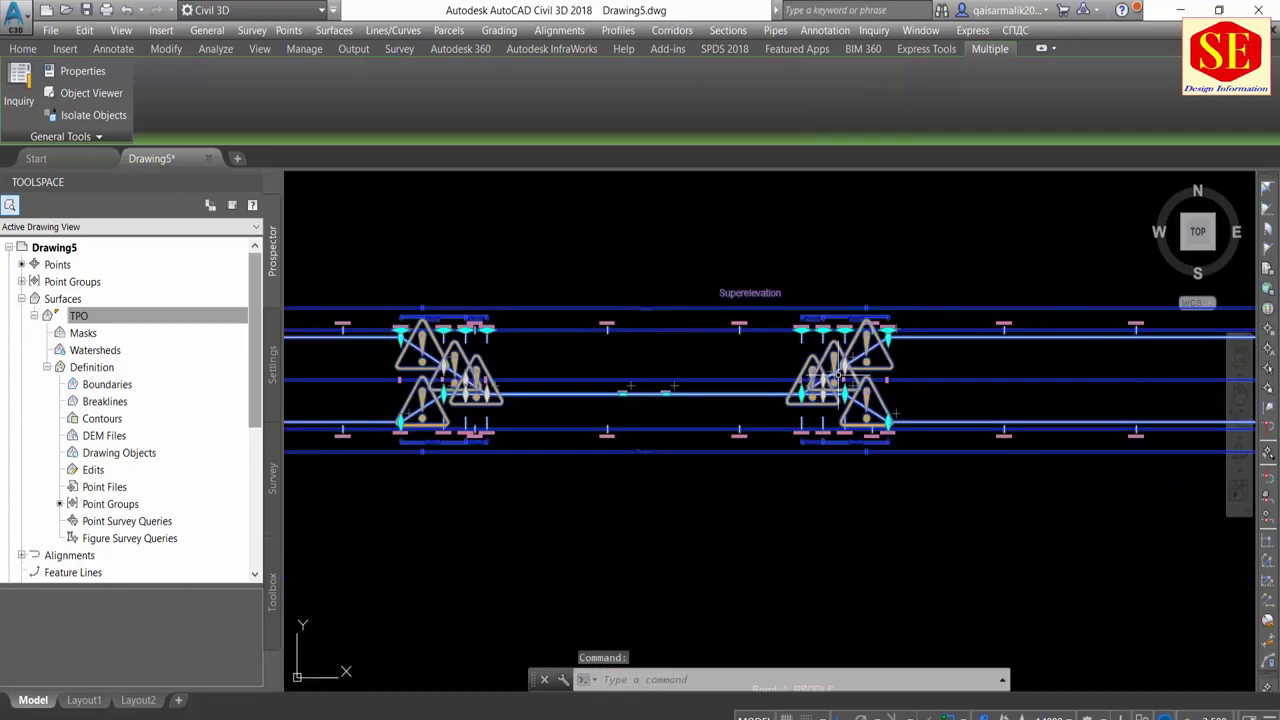
scroll(745, 370, "down", 3)
scroll(760, 385, "up", 3)
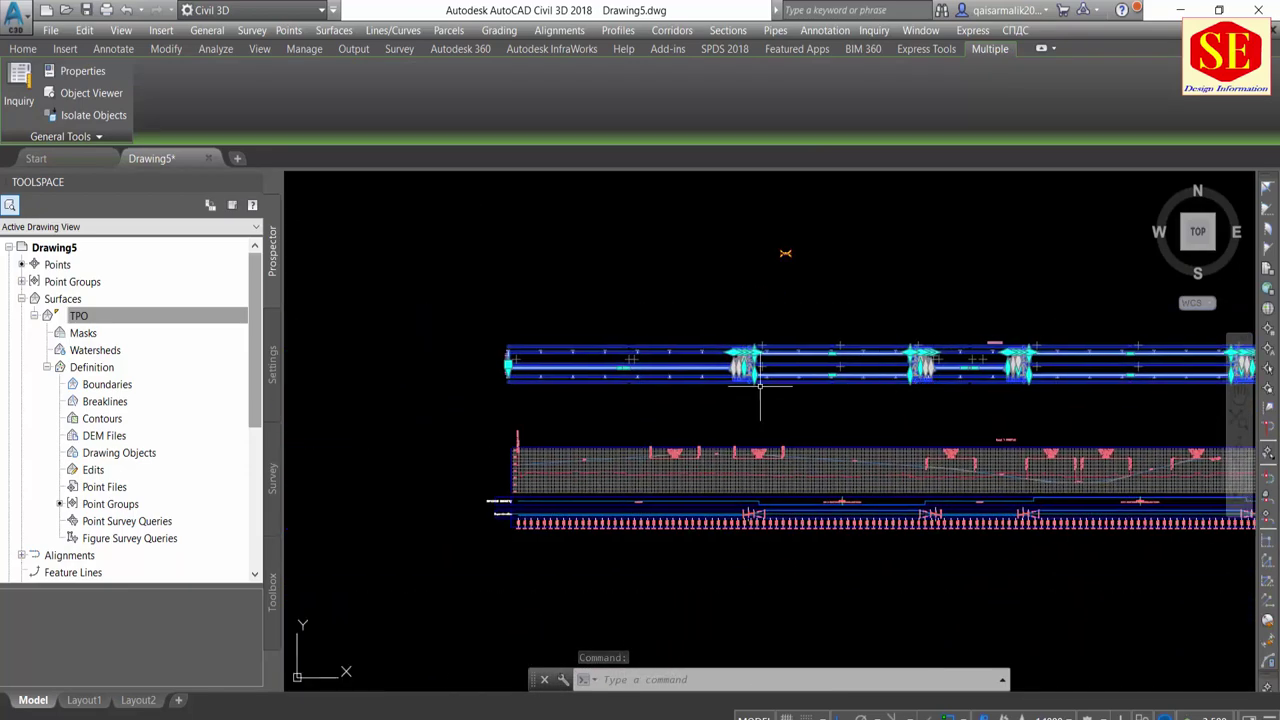
scroll(730, 345, "up", 4)
scroll(754, 378, "up", 2)
scroll(754, 378, "up", 2)
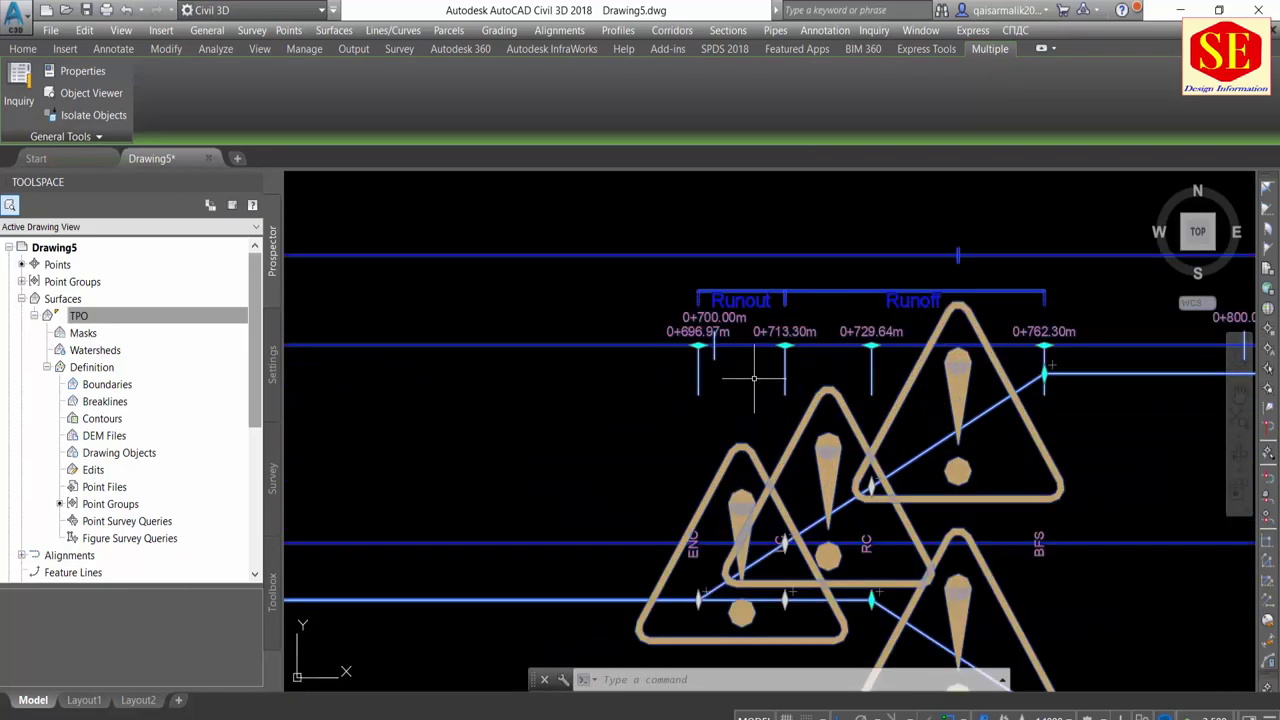
key("Escape")
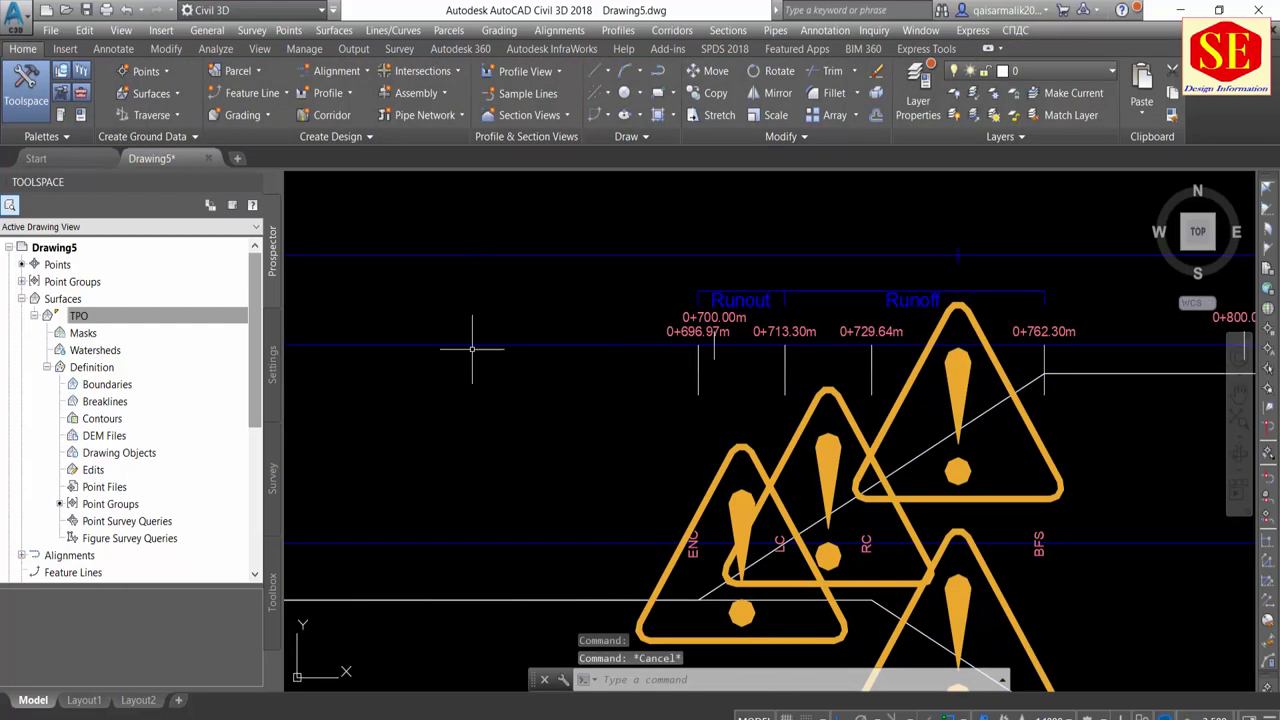
scroll(472, 349, "down", 5)
scroll(485, 358, "down", 3)
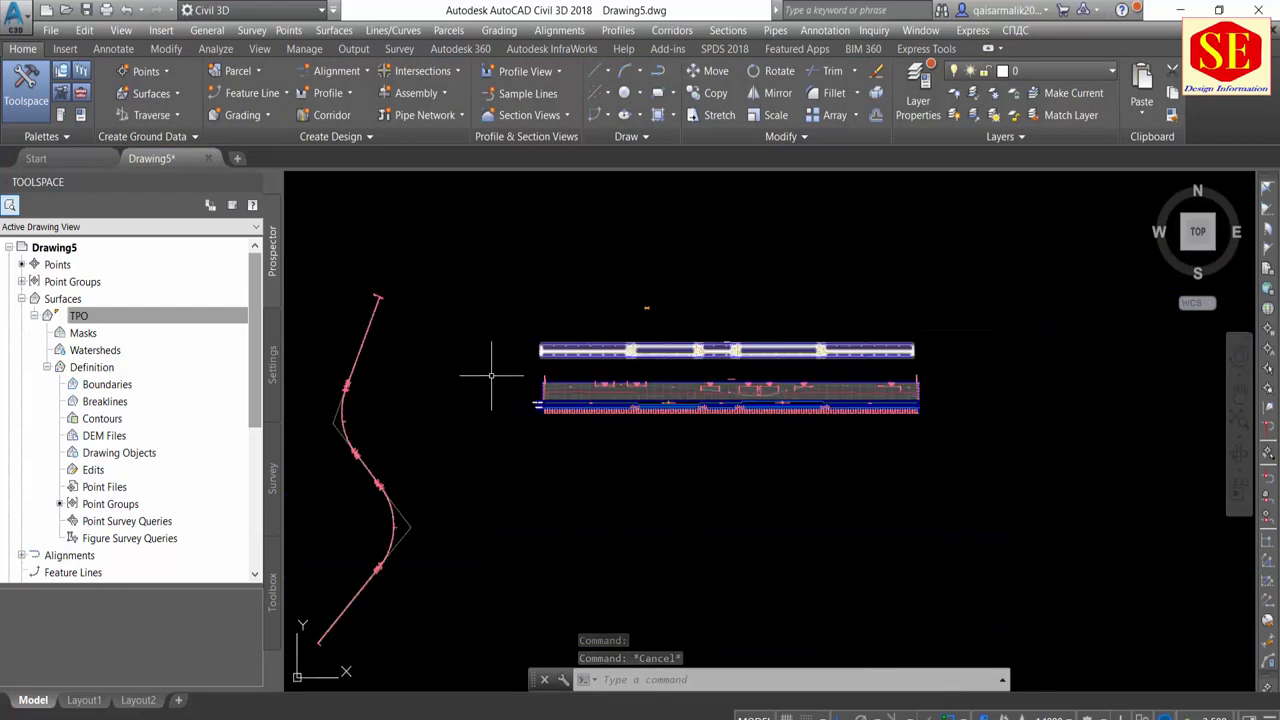
left_click(335, 420)
Change Road 1's design speed from 100 km/h to 80 km/h in Alignment Properties
left_click(307, 110)
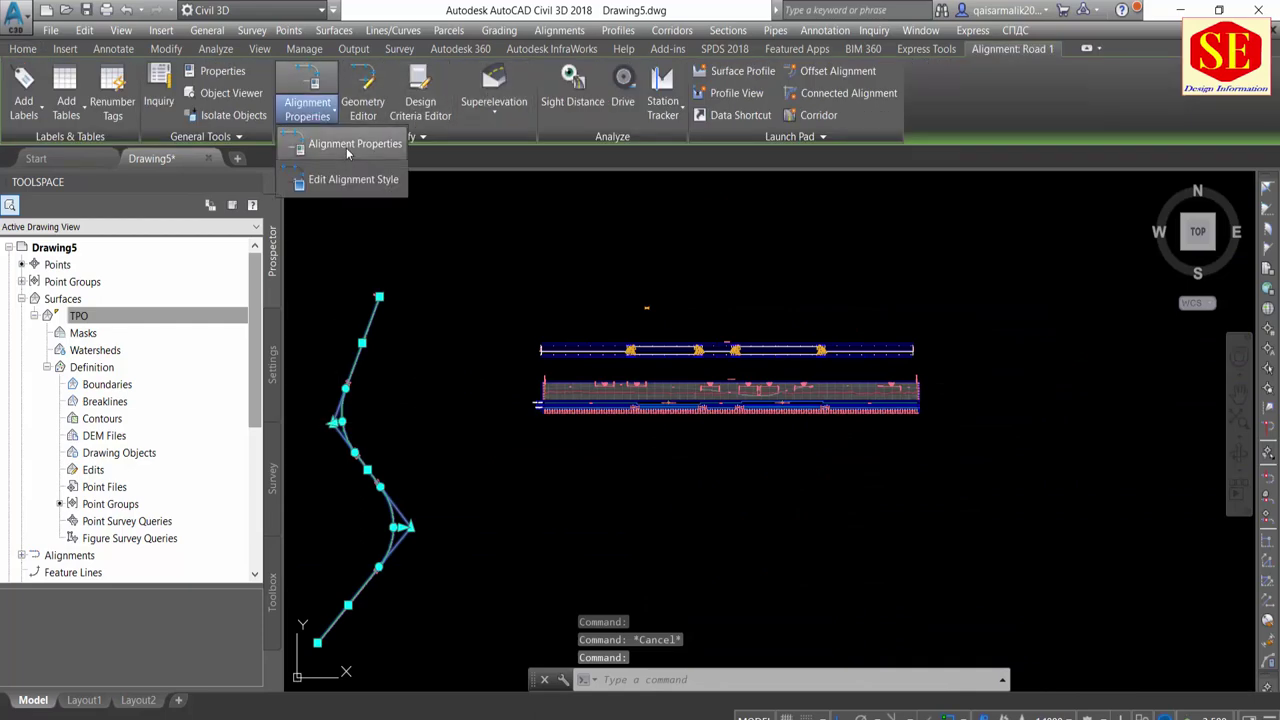
left_click(348, 146)
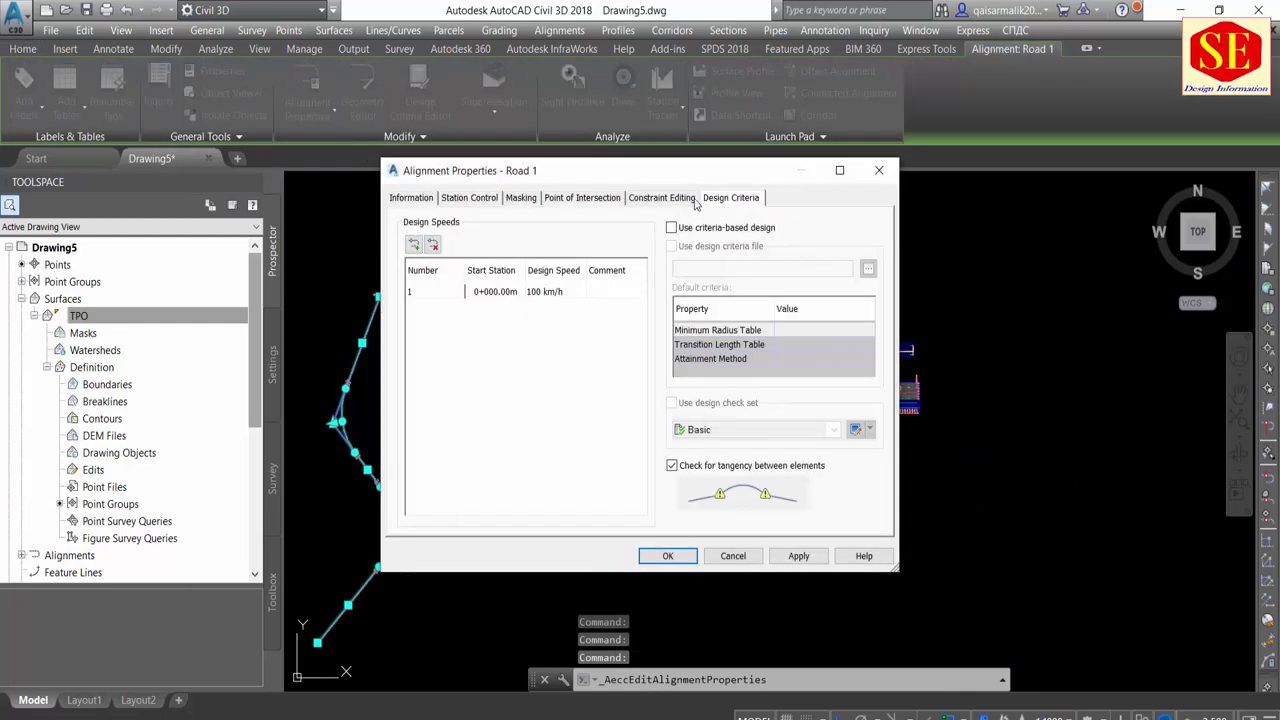
left_click(540, 291)
left_click(540, 290)
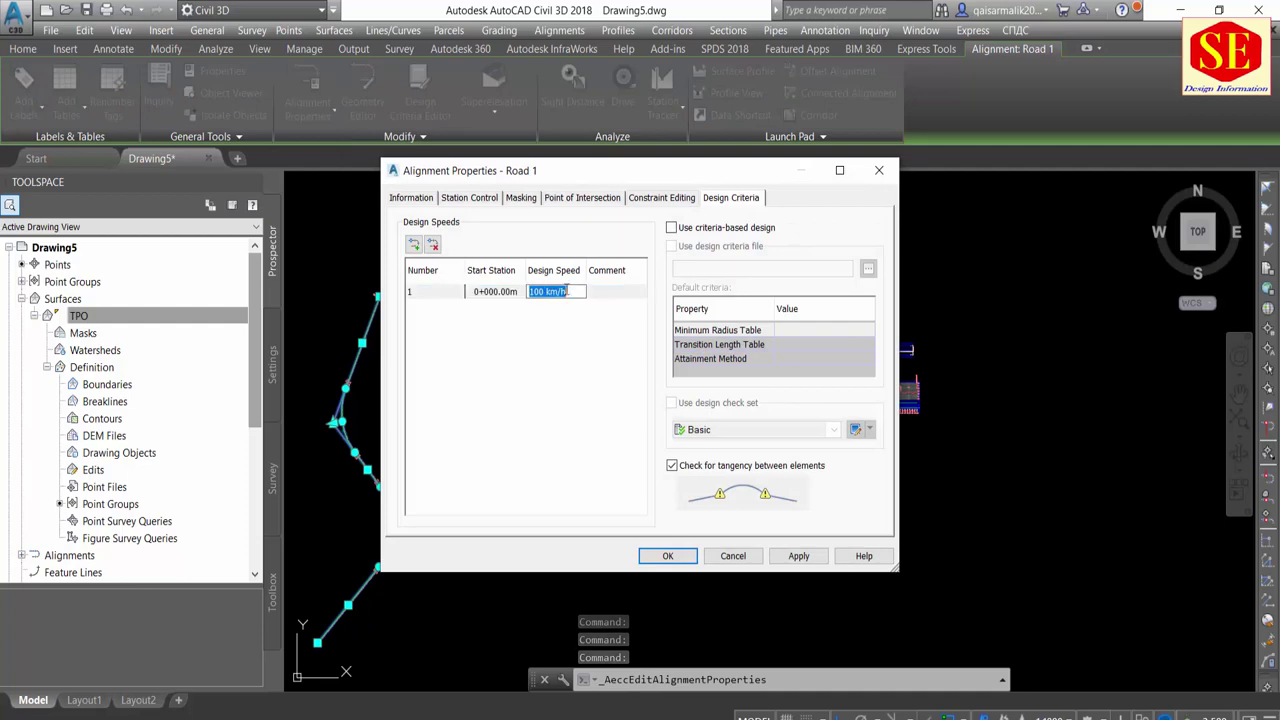
left_click_drag(540, 290, 518, 291)
type("80")
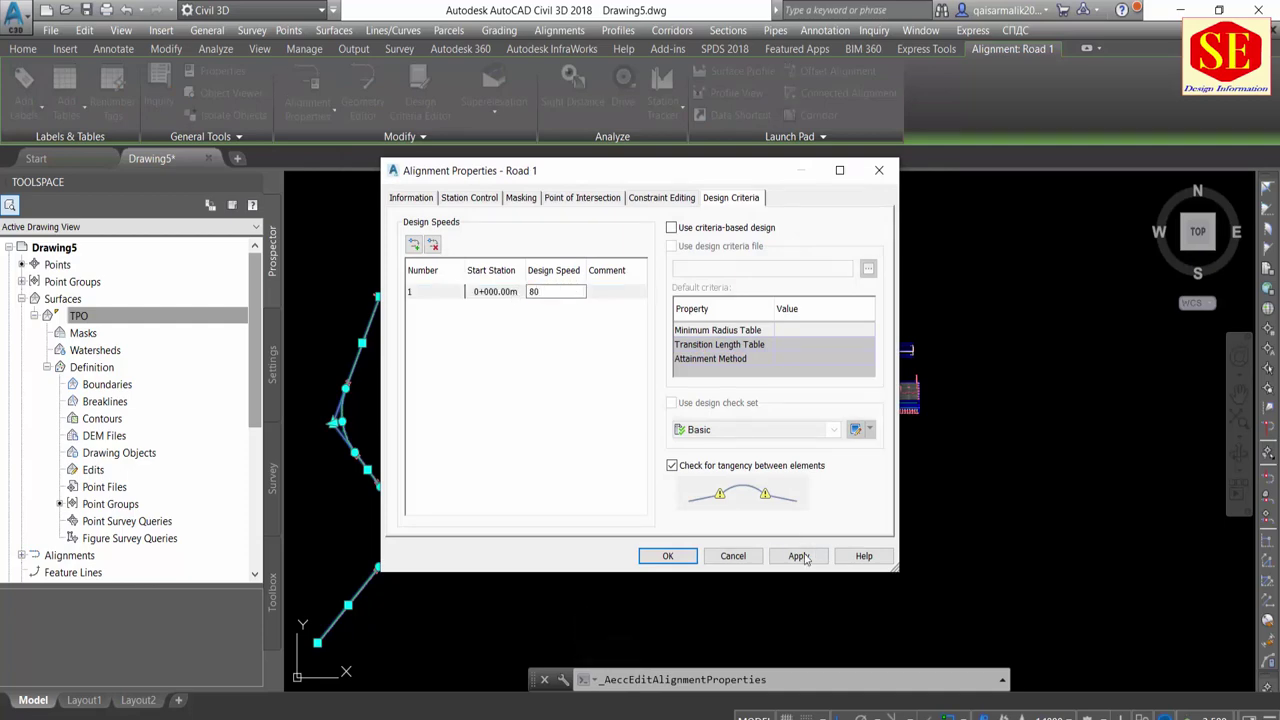
left_click(804, 559)
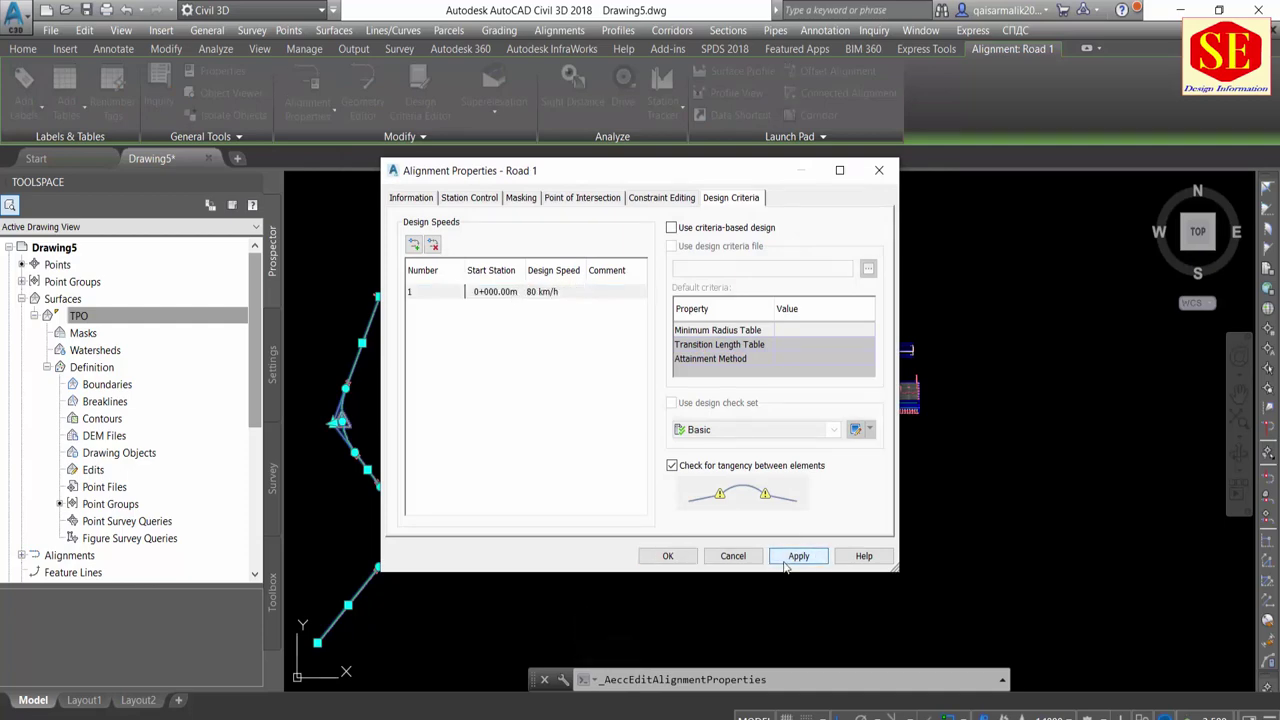
left_click(668, 556)
scroll(645, 349, "up", 8)
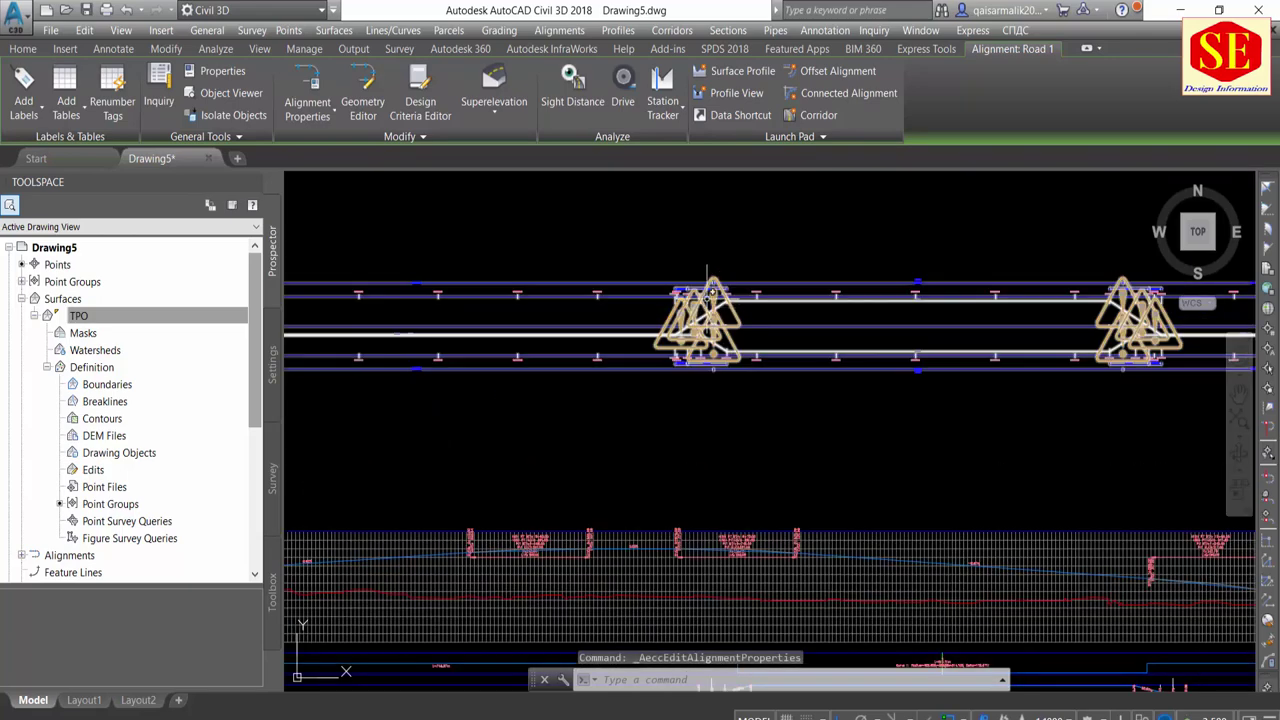
Raise Road 1's design speed to 120 km/h
left_click(307, 116)
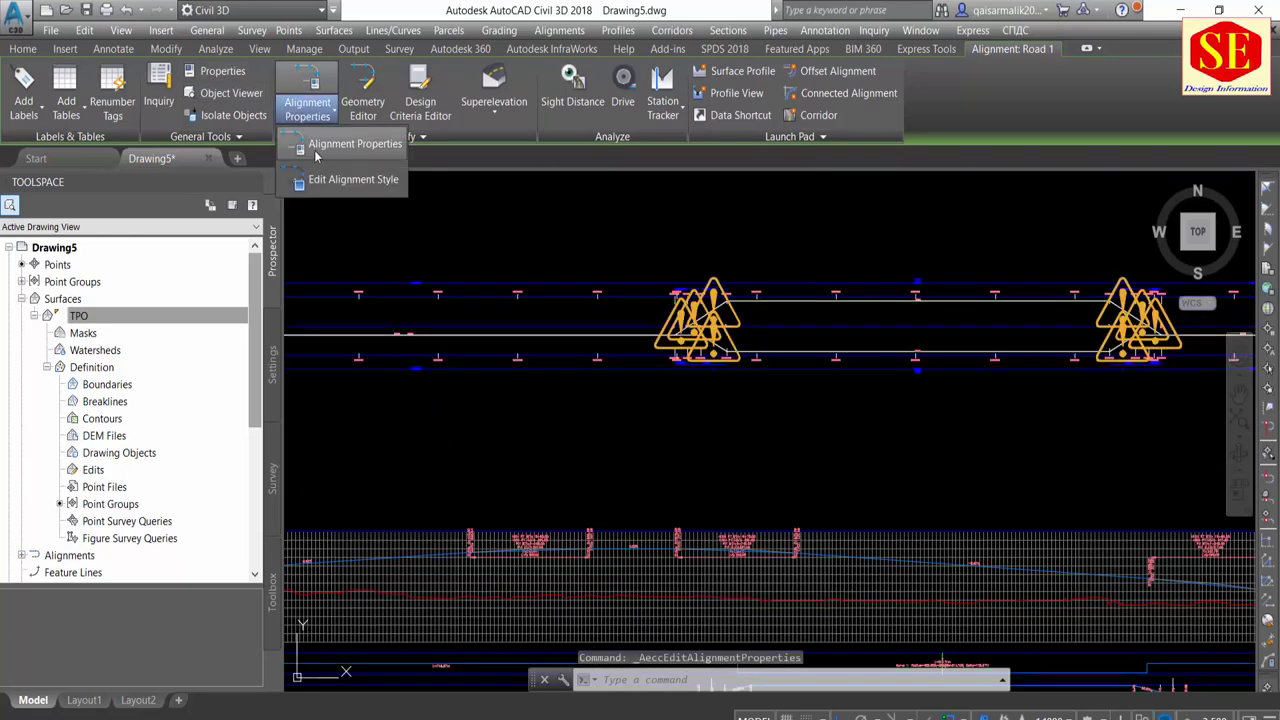
left_click(340, 137)
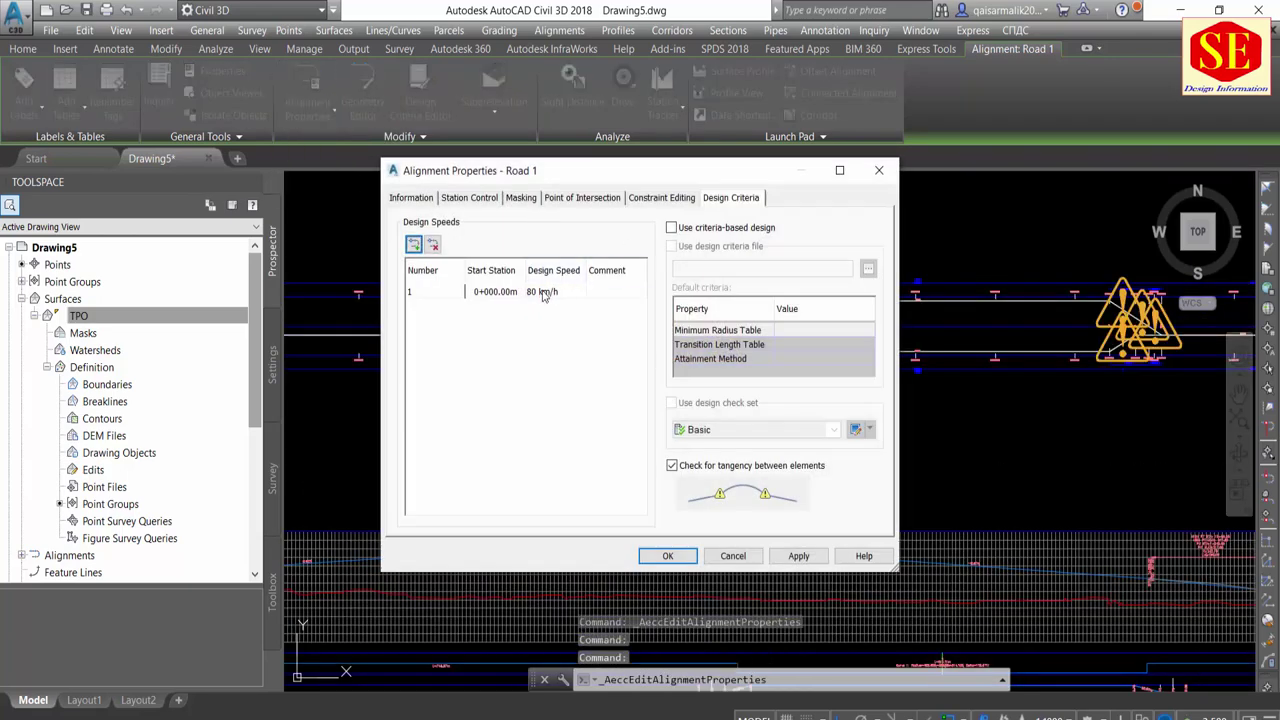
left_click(543, 293)
left_click(567, 293)
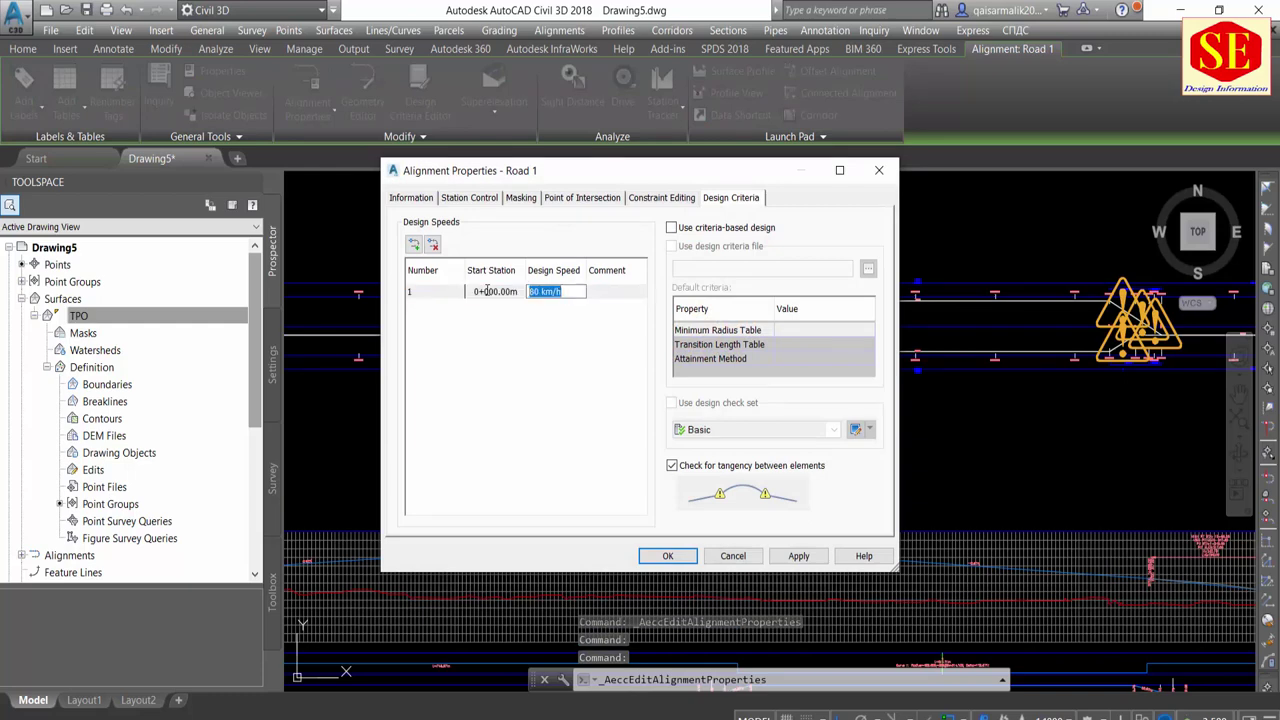
type("120")
left_click(799, 556)
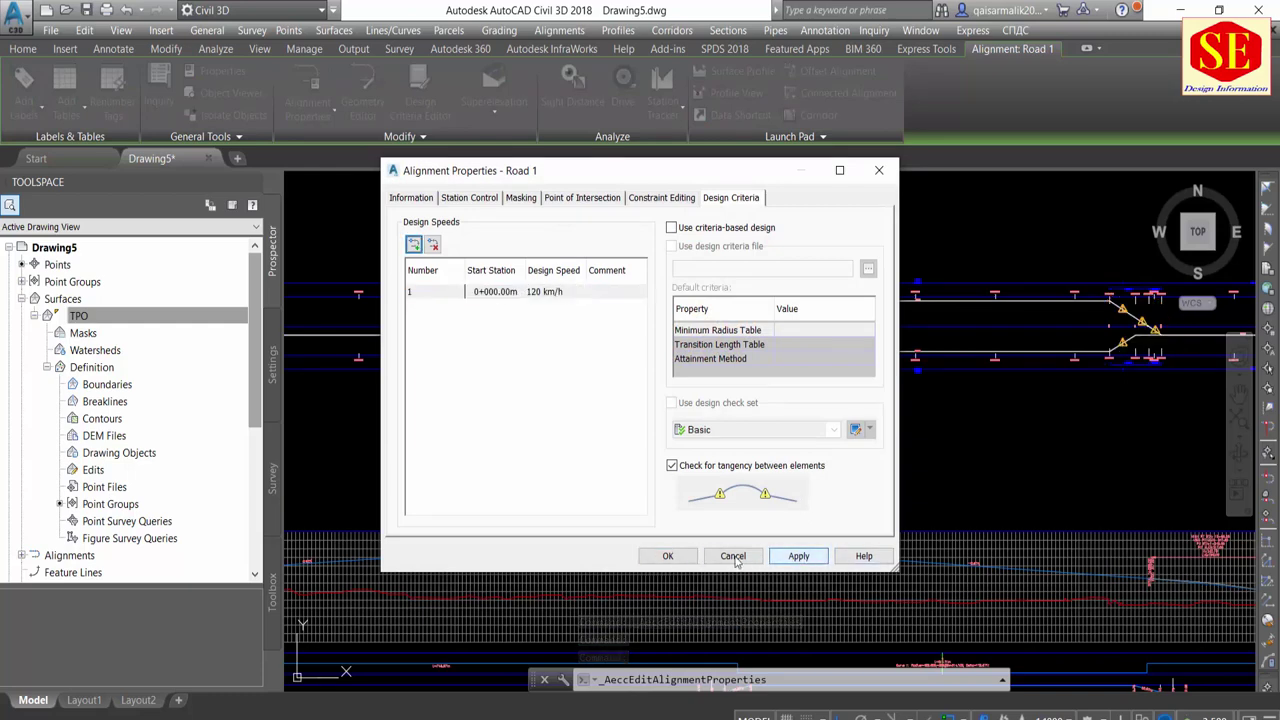
left_click(667, 556)
Regenerate the drawing with RE and centre the superelevation view showing the warning-marked stations
scroll(700, 320, "up", 3)
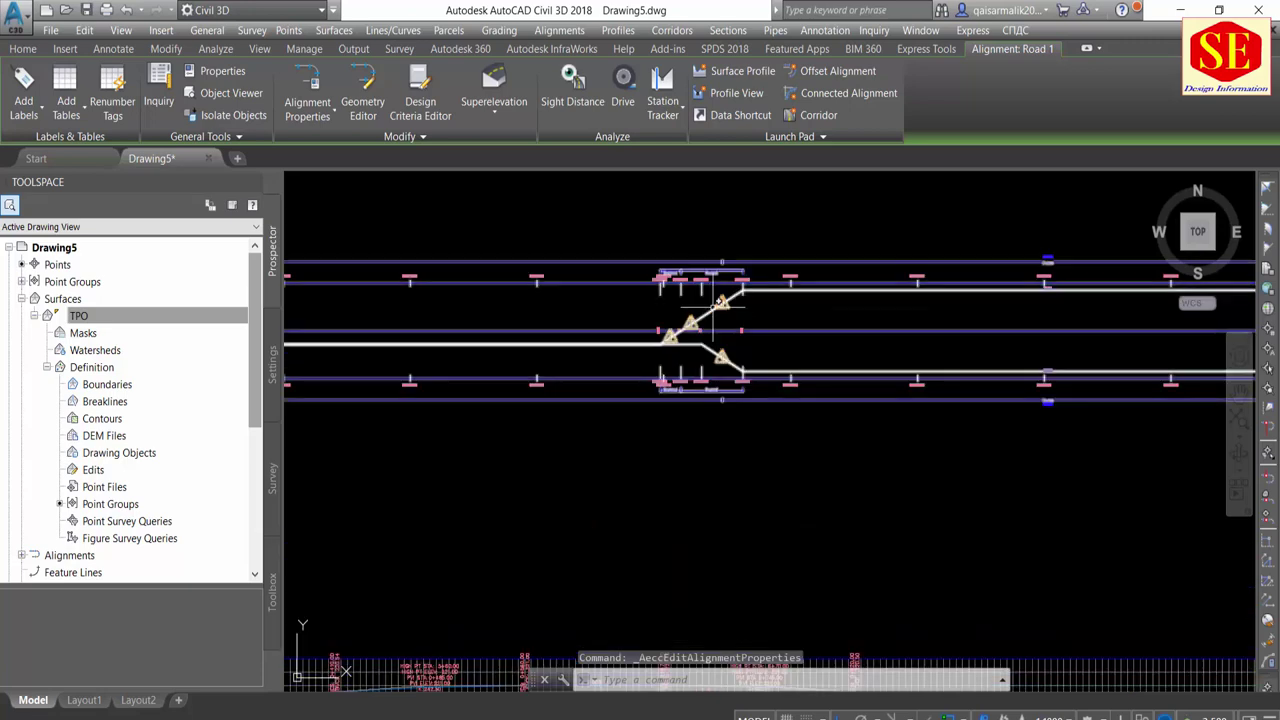
scroll(1152, 397, "down", 5)
type("RE")
key("Return")
scroll(996, 358, "up", 5)
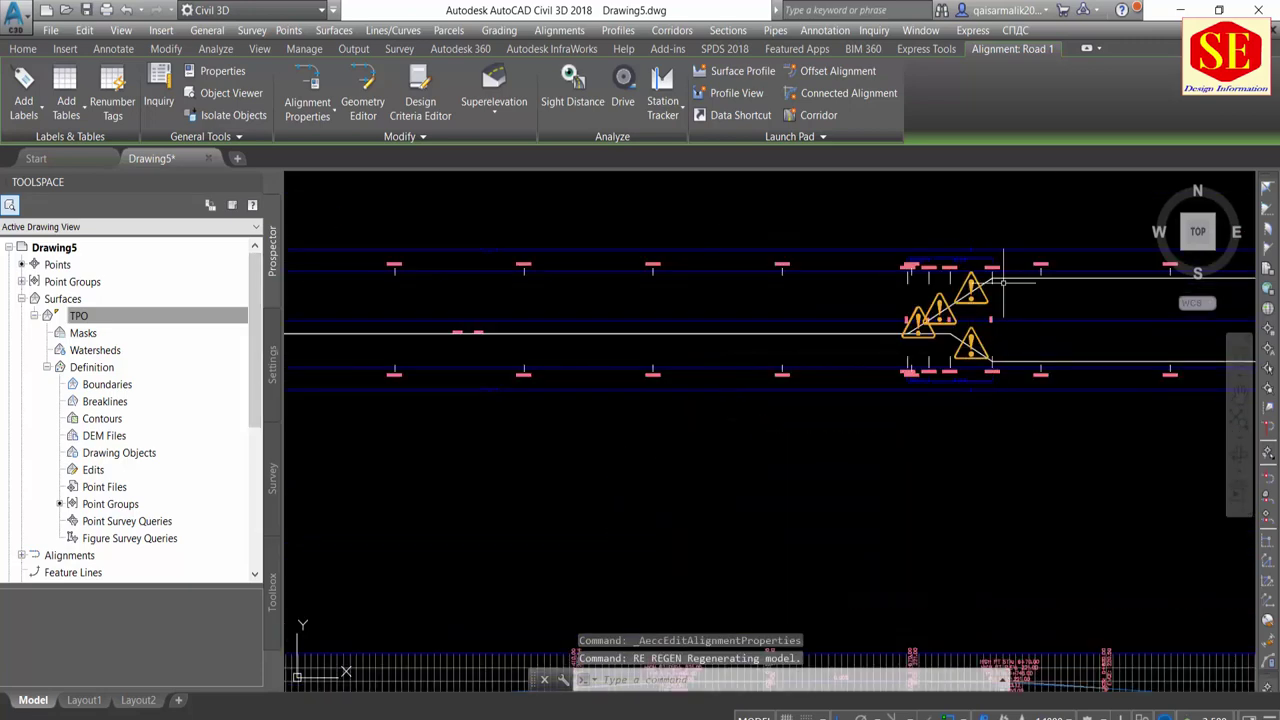
scroll(972, 288, "up", 5)
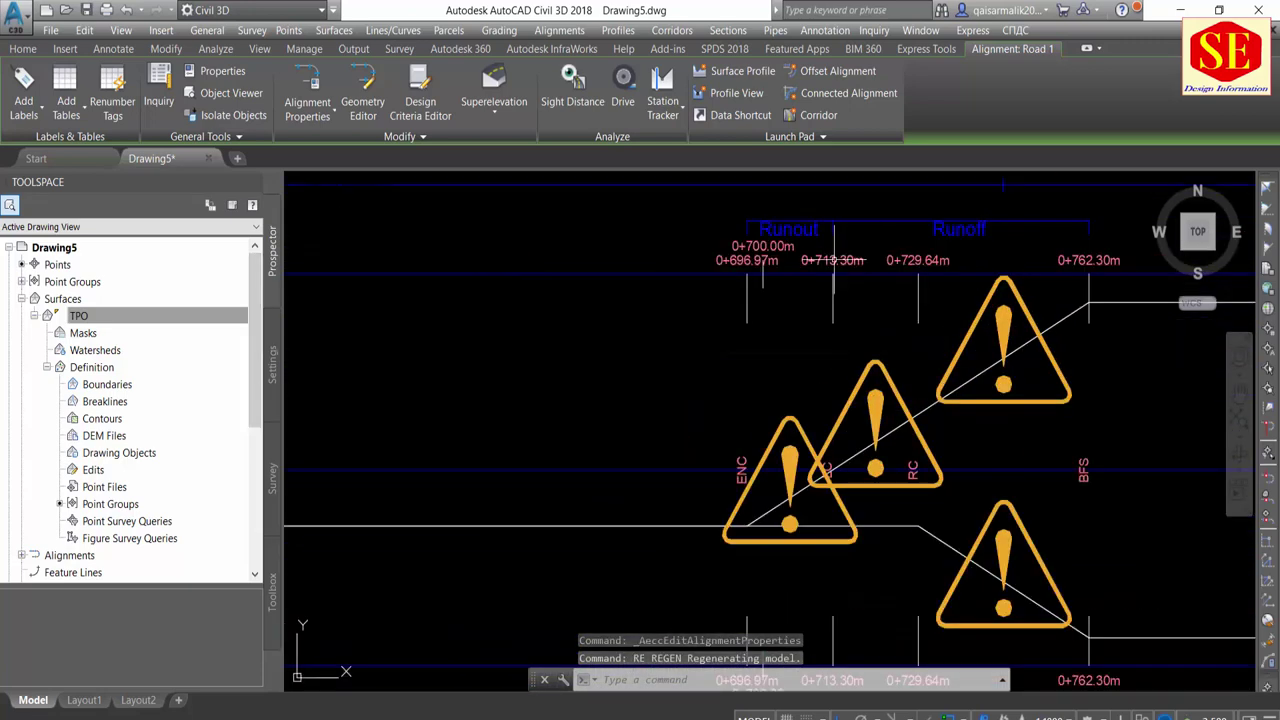
scroll(908, 320, "down", 4)
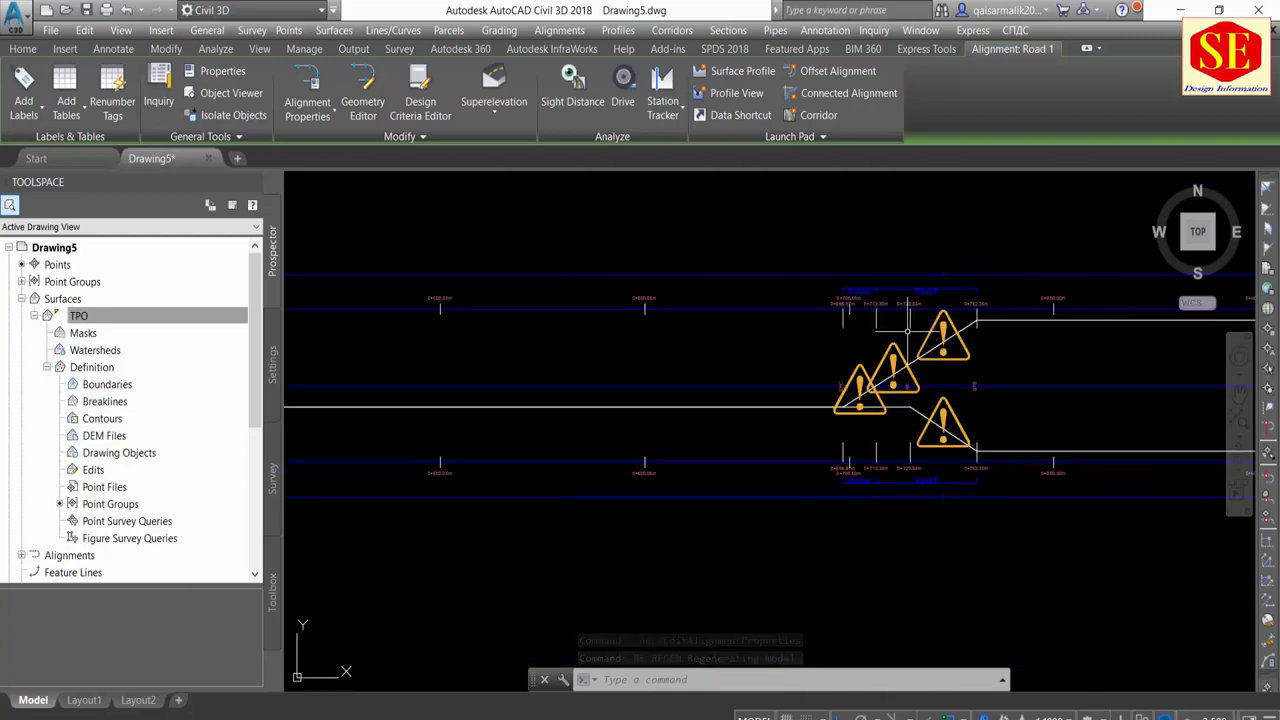
middle_click_drag(845, 402, 915, 382)
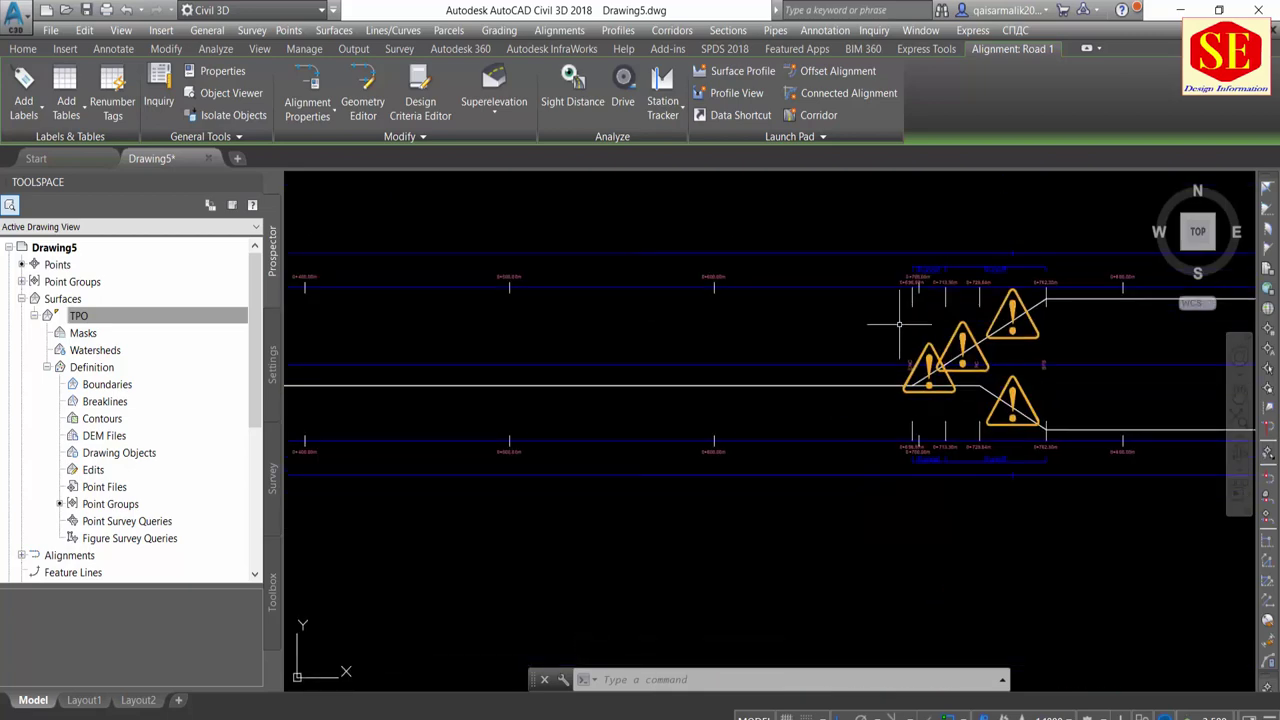
Regenerate, select the superelevation view to show station grips, and turn off object snap
type("re")
key("Return")
key("Escape")
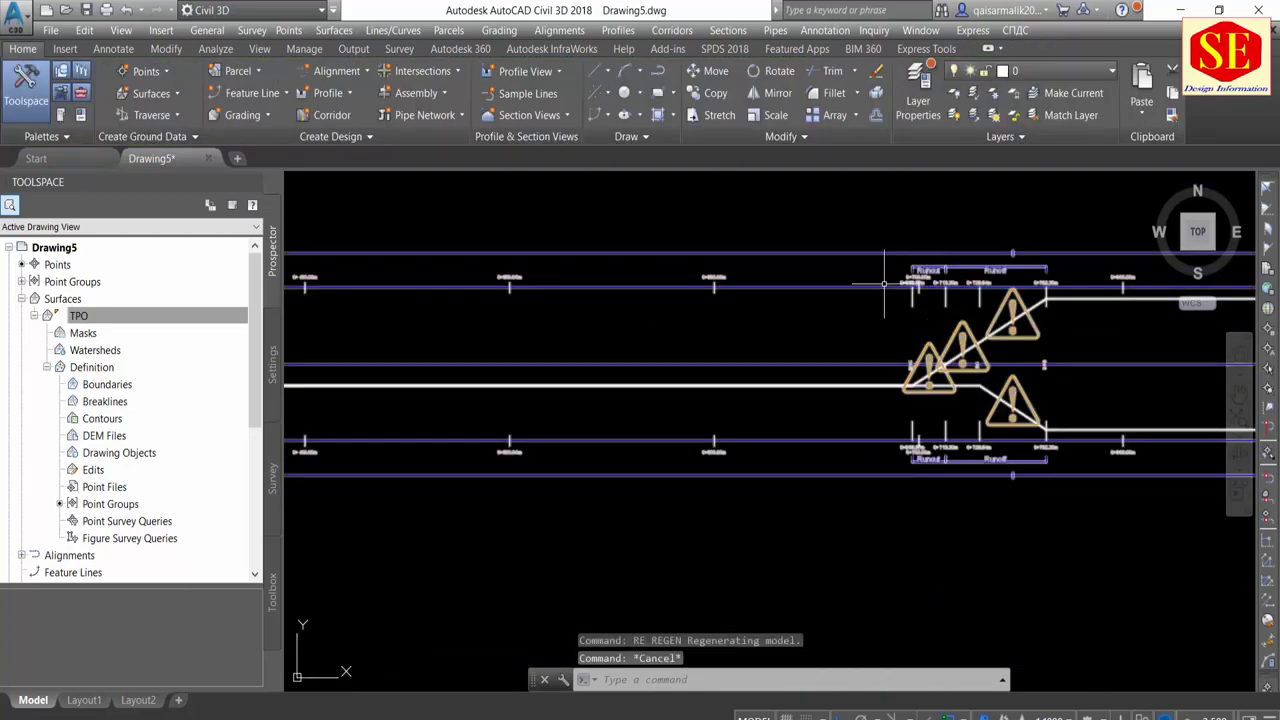
left_click(928, 287)
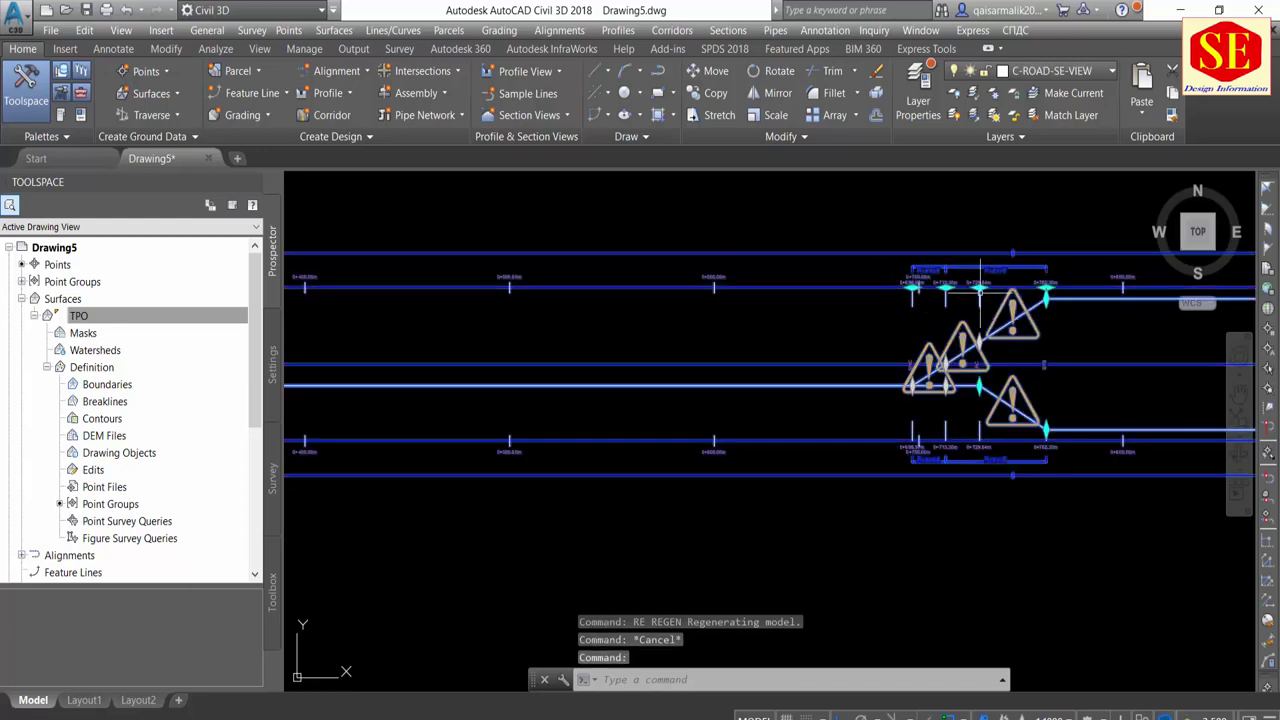
middle_click_drag(935, 320, 898, 345)
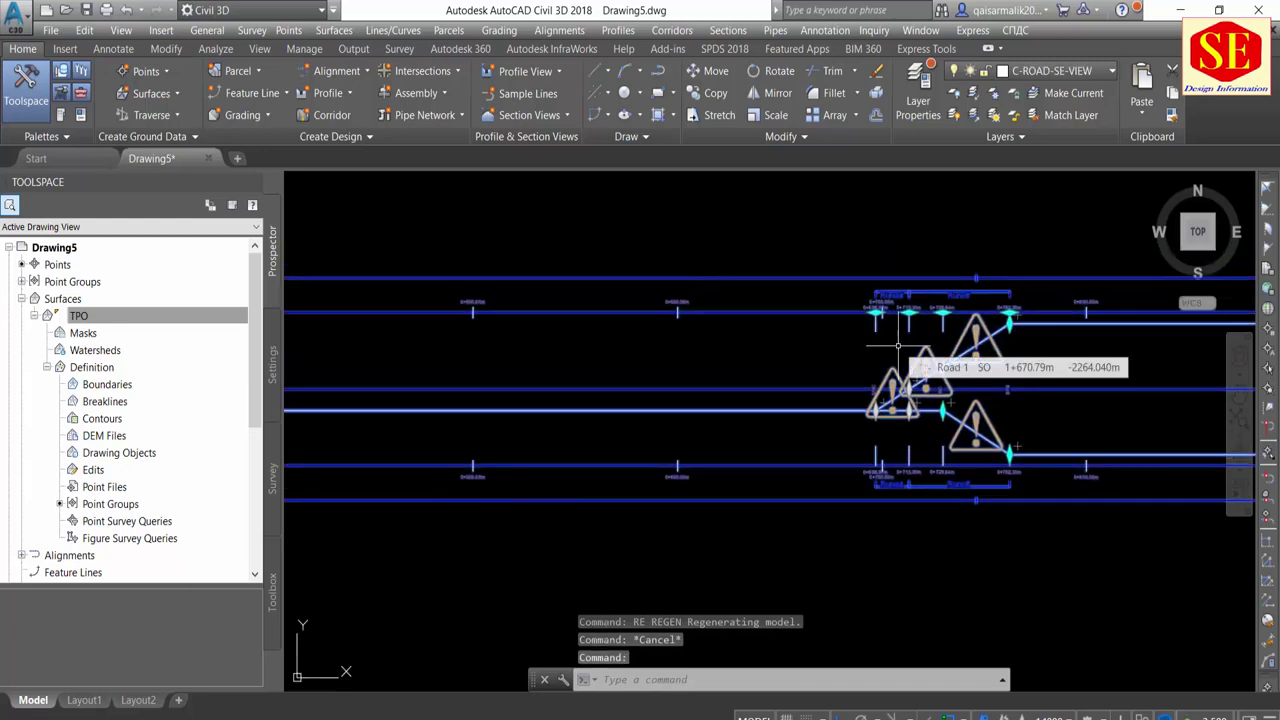
key("F3")
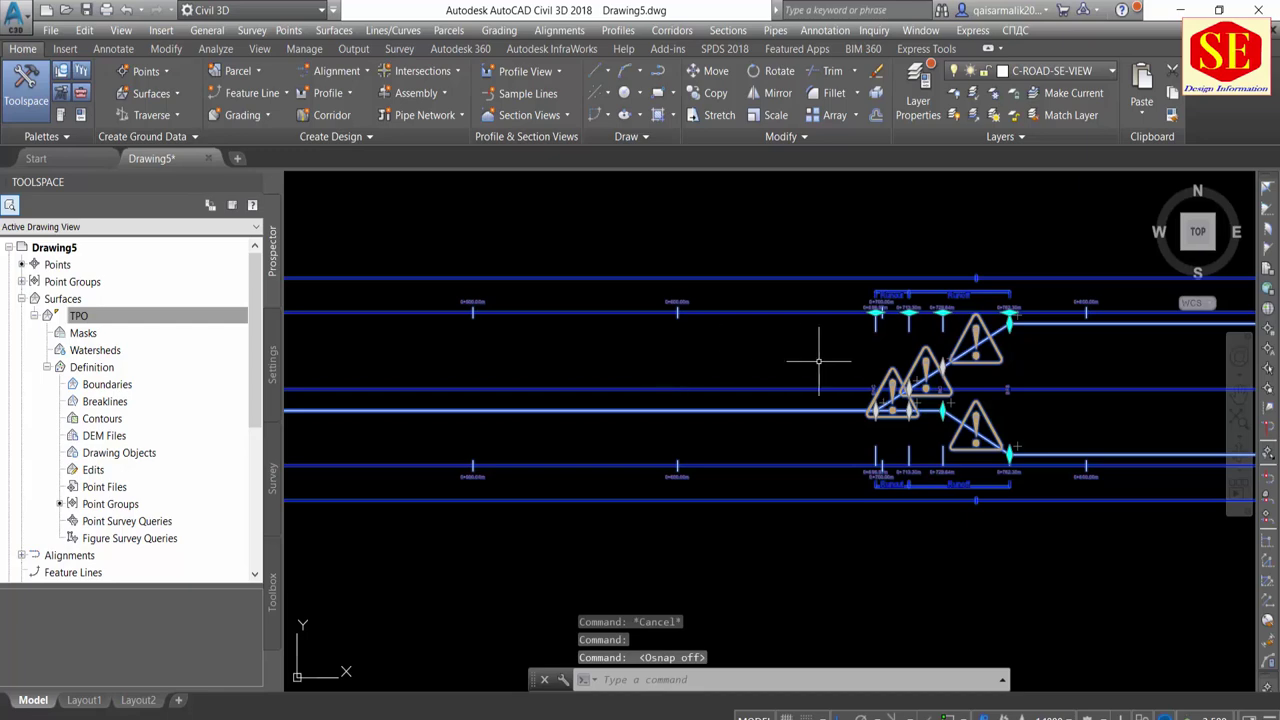
scroll(880, 300, "up", 1)
scroll(880, 296, "up", 1)
scroll(876, 290, "up", 2)
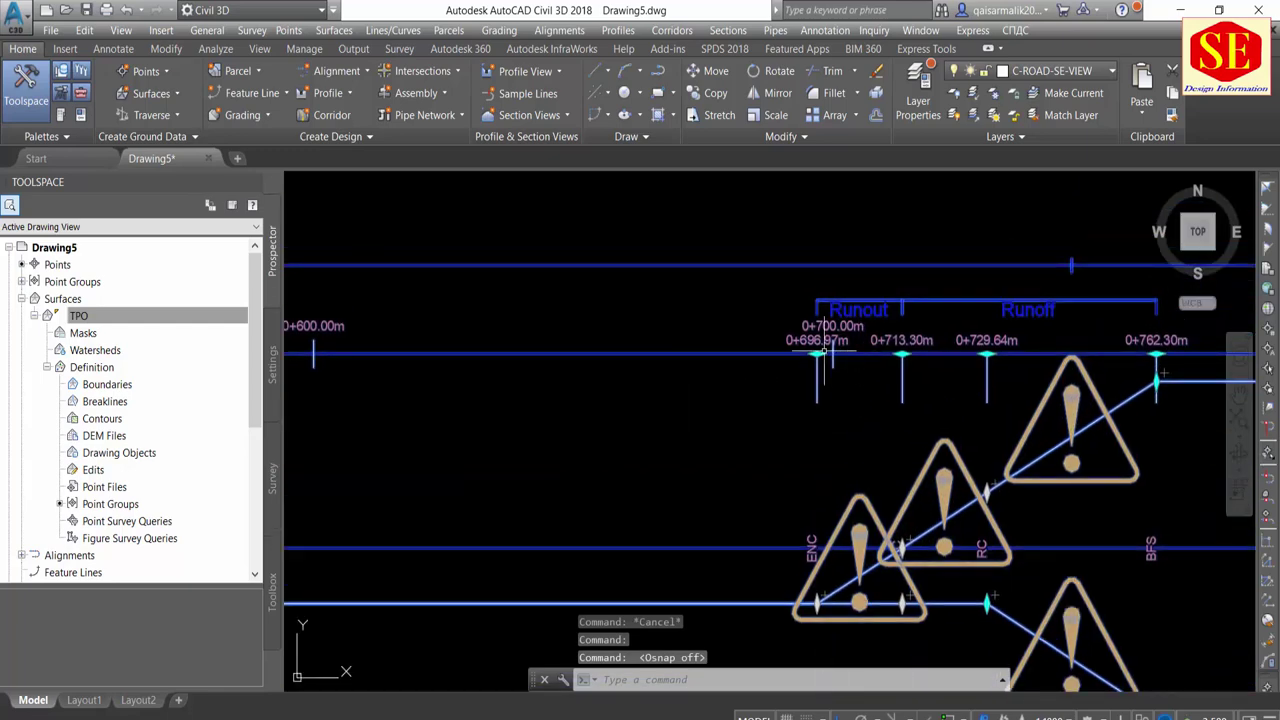
Move the runout start station to 0+621.00m, LC to 0+678.96m and RC to 0+707.94m
left_click(822, 352)
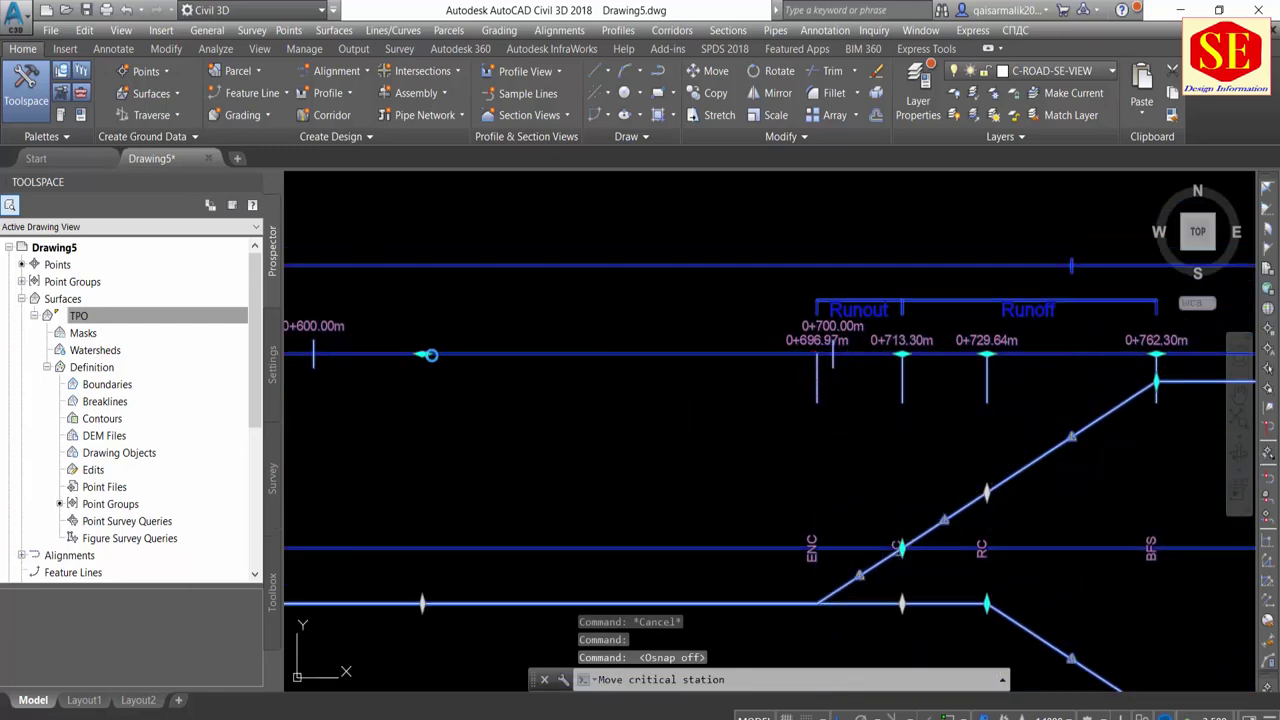
left_click(428, 355)
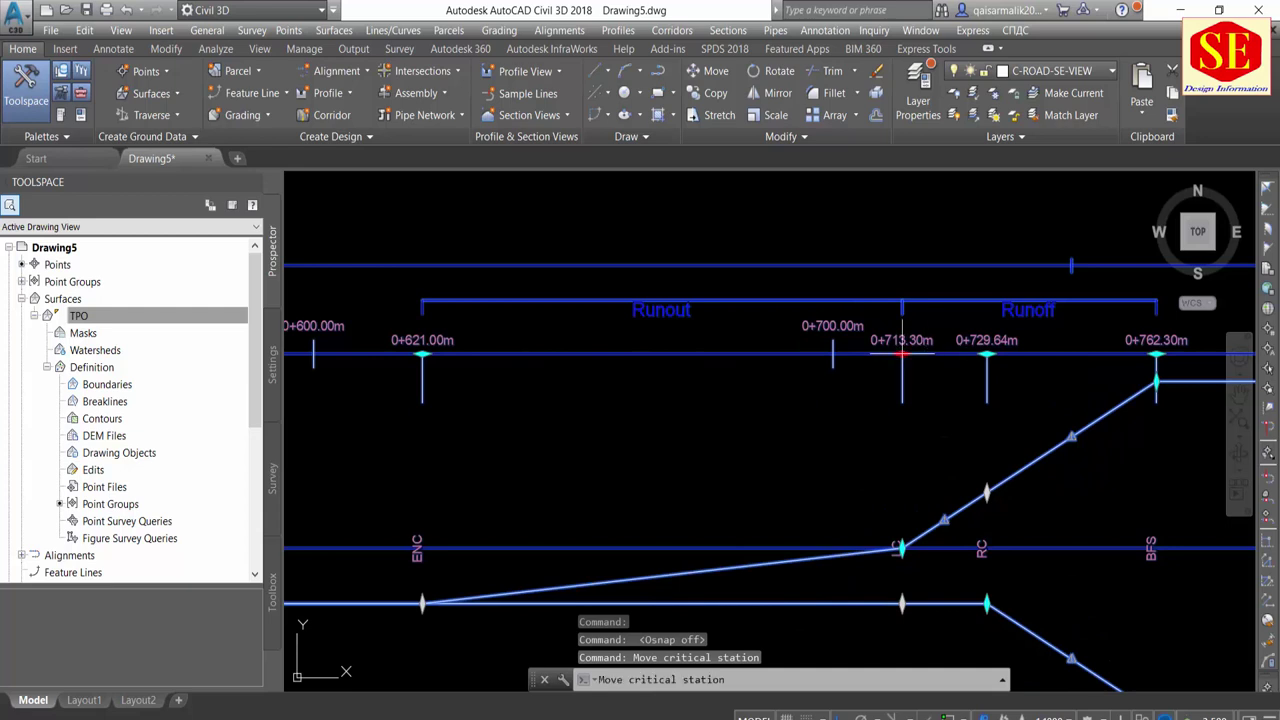
left_click(723, 352)
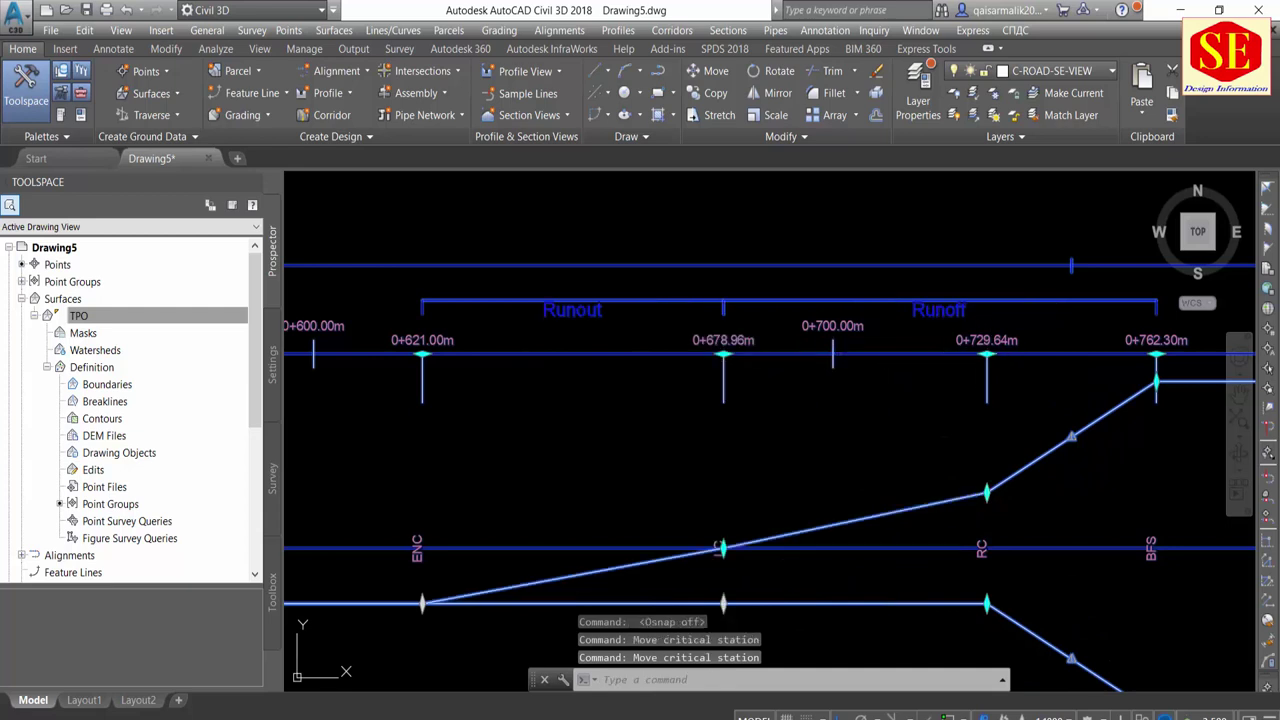
left_click(987, 352)
left_click(905, 352)
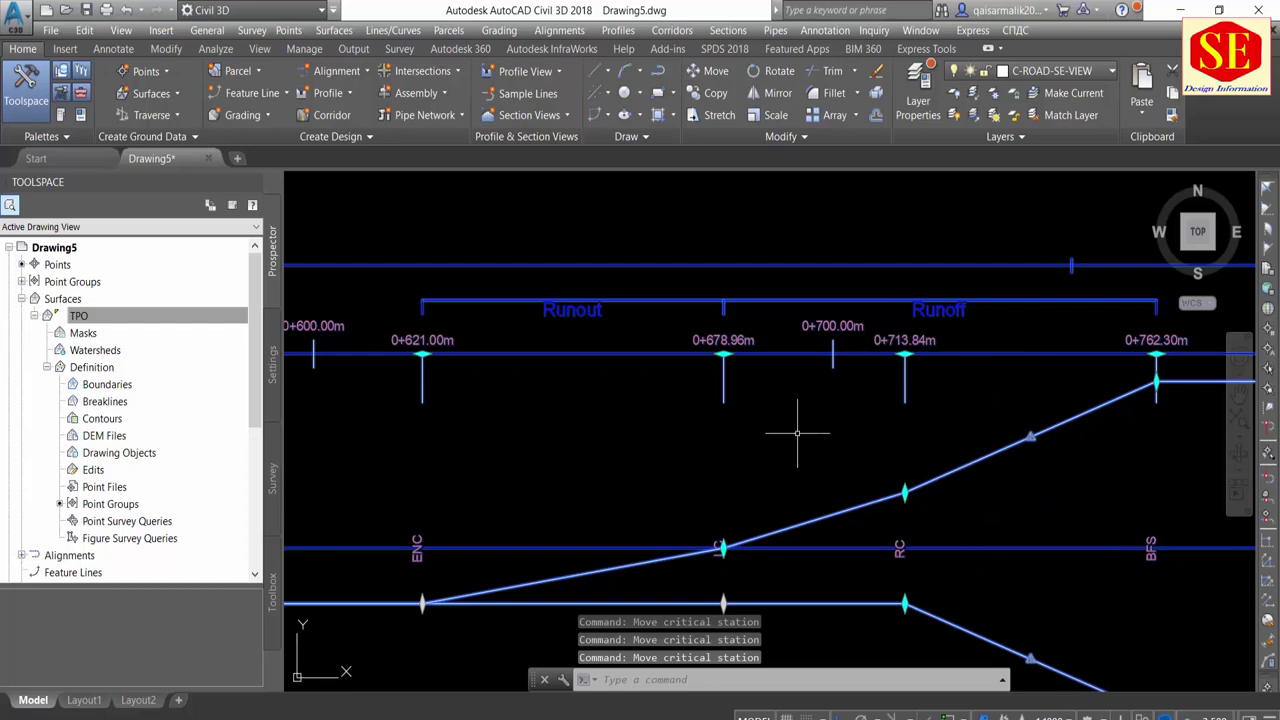
left_click(905, 354)
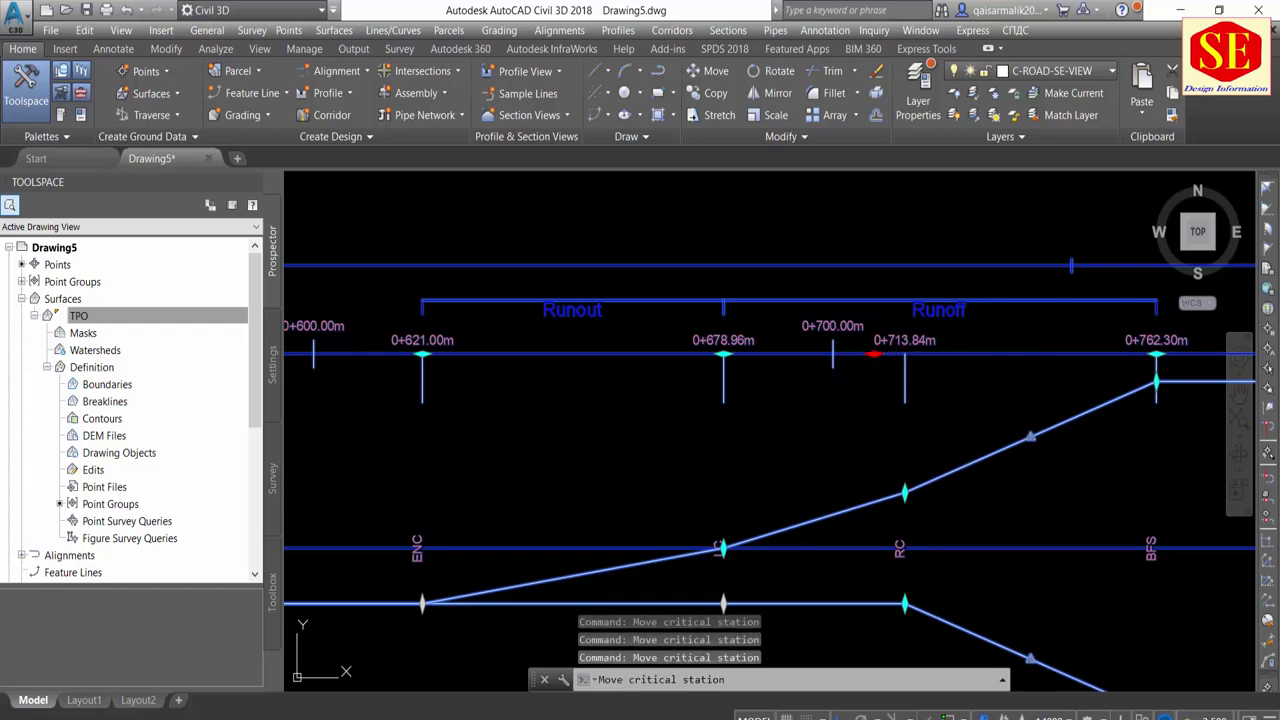
left_click(874, 354)
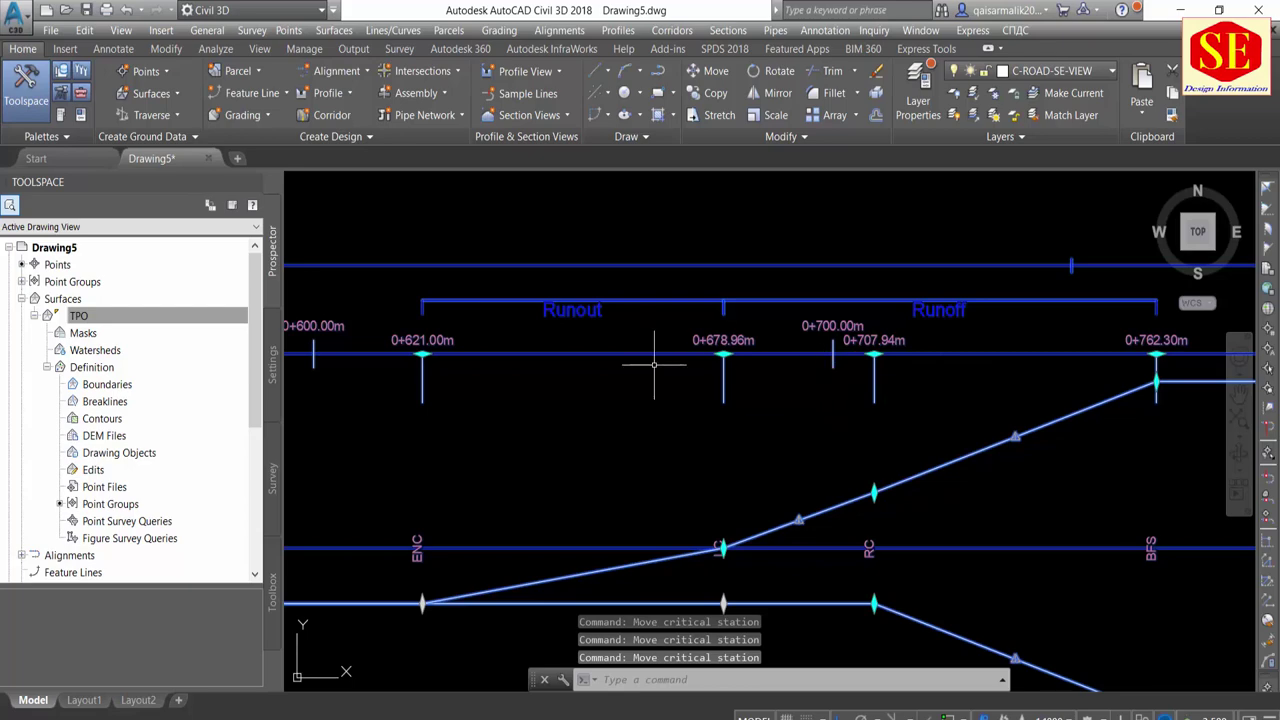
Adjust the ENC critical station to 0+599.91m and clear the selection
middle_click_drag(654, 365, 841, 349)
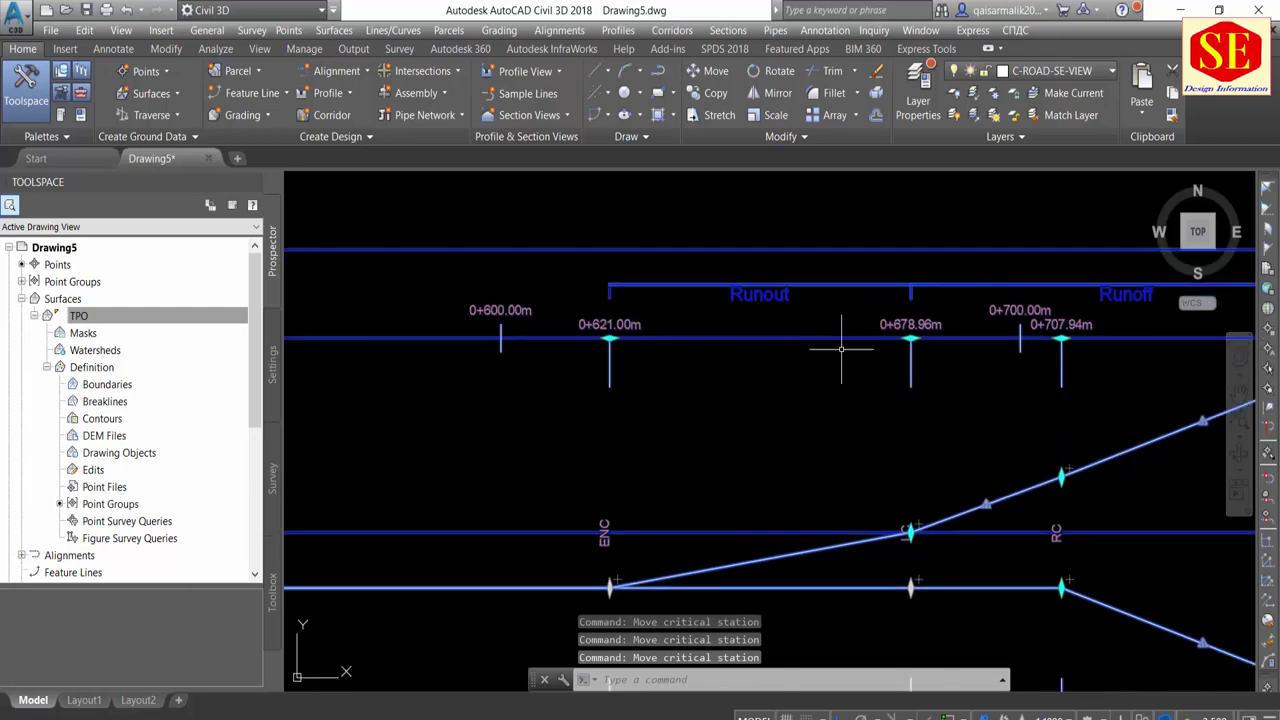
left_click(500, 340)
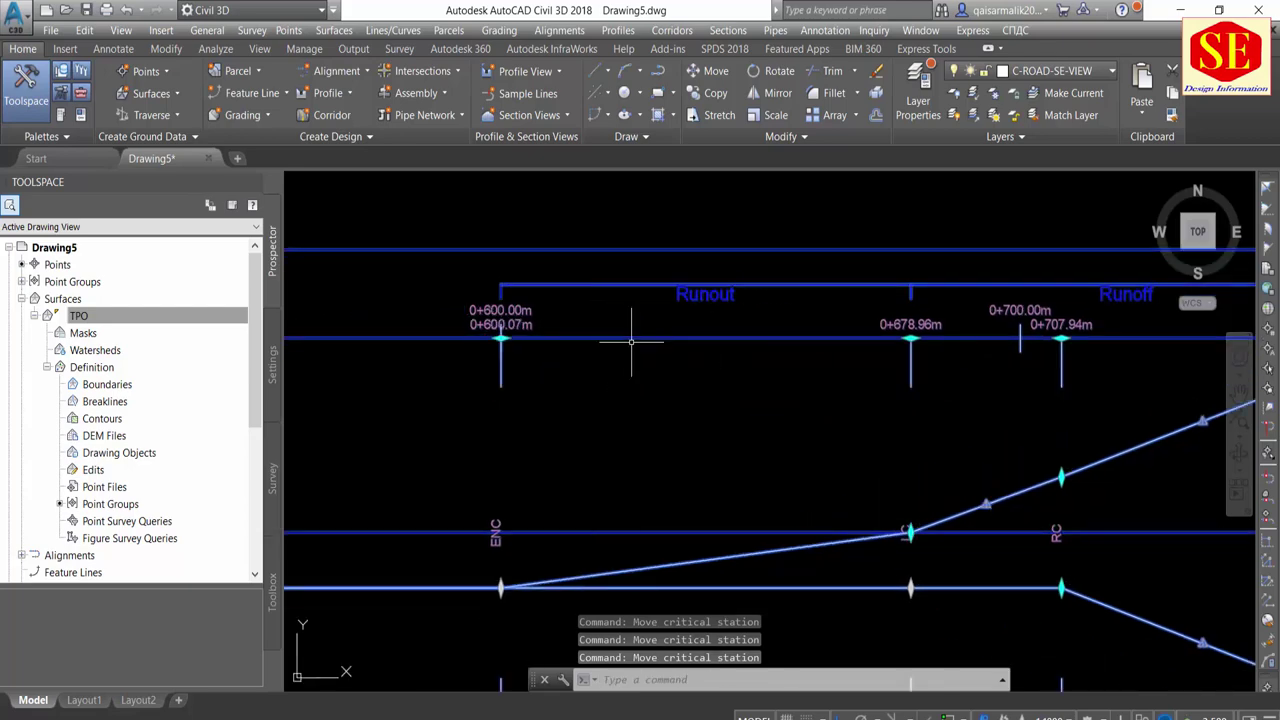
scroll(500, 338, "up", 5)
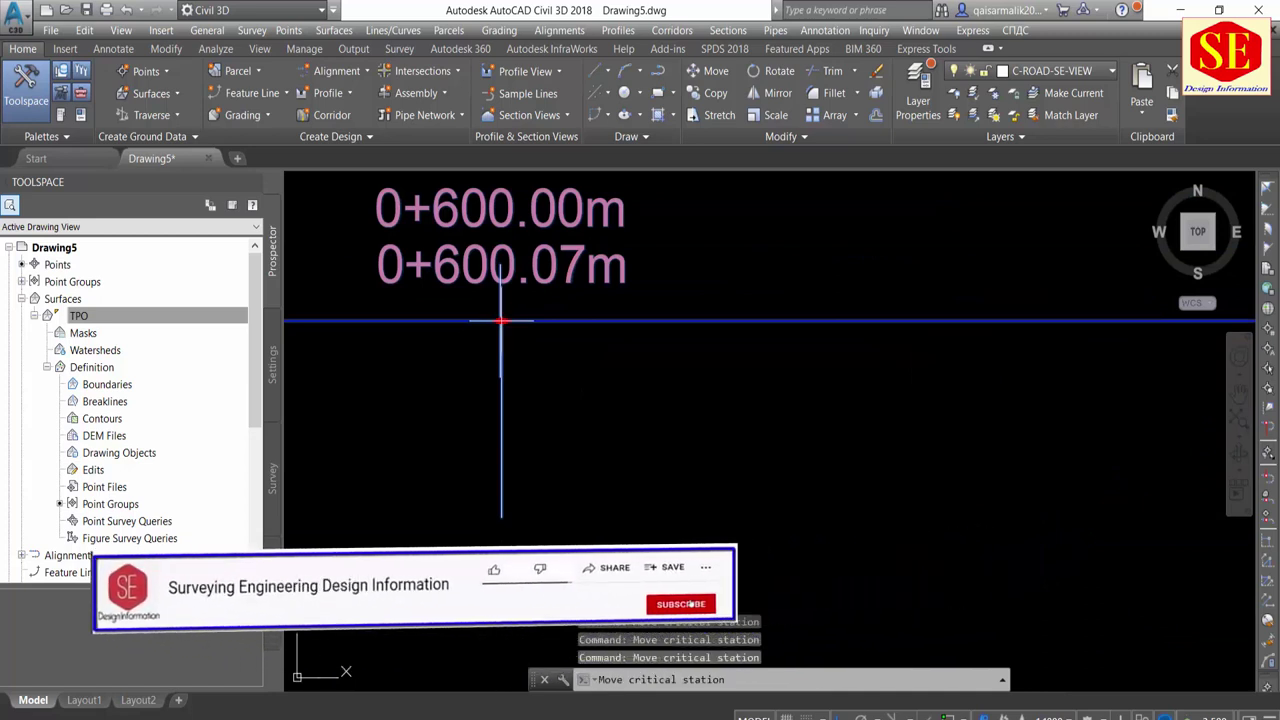
left_click(505, 320)
left_click(500, 321)
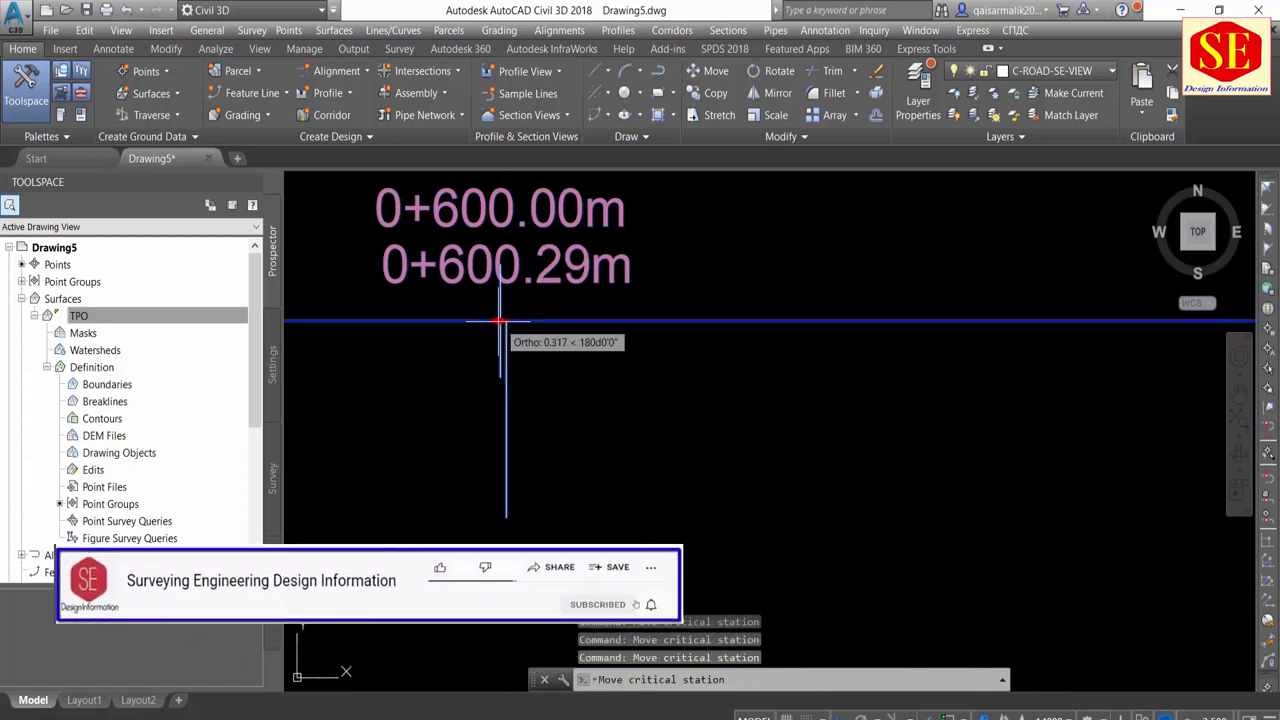
left_click(498, 322)
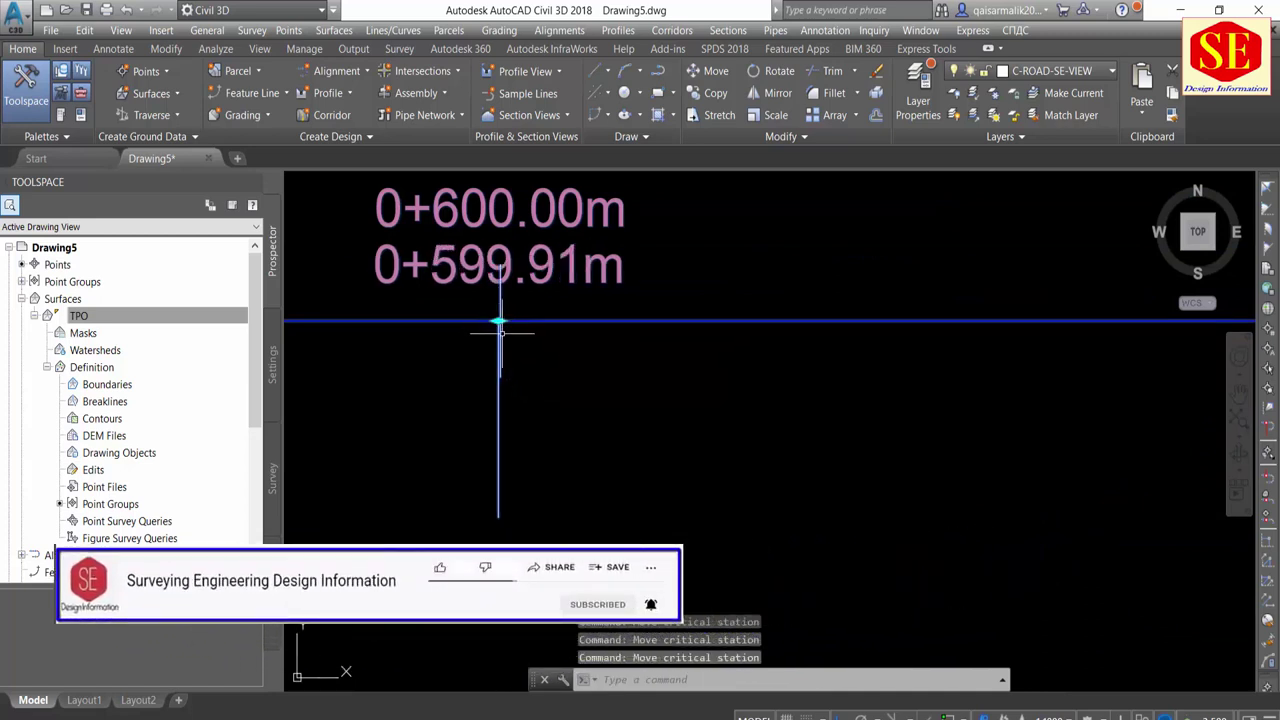
scroll(500, 330, "down", 5)
scroll(746, 337, "up", 1)
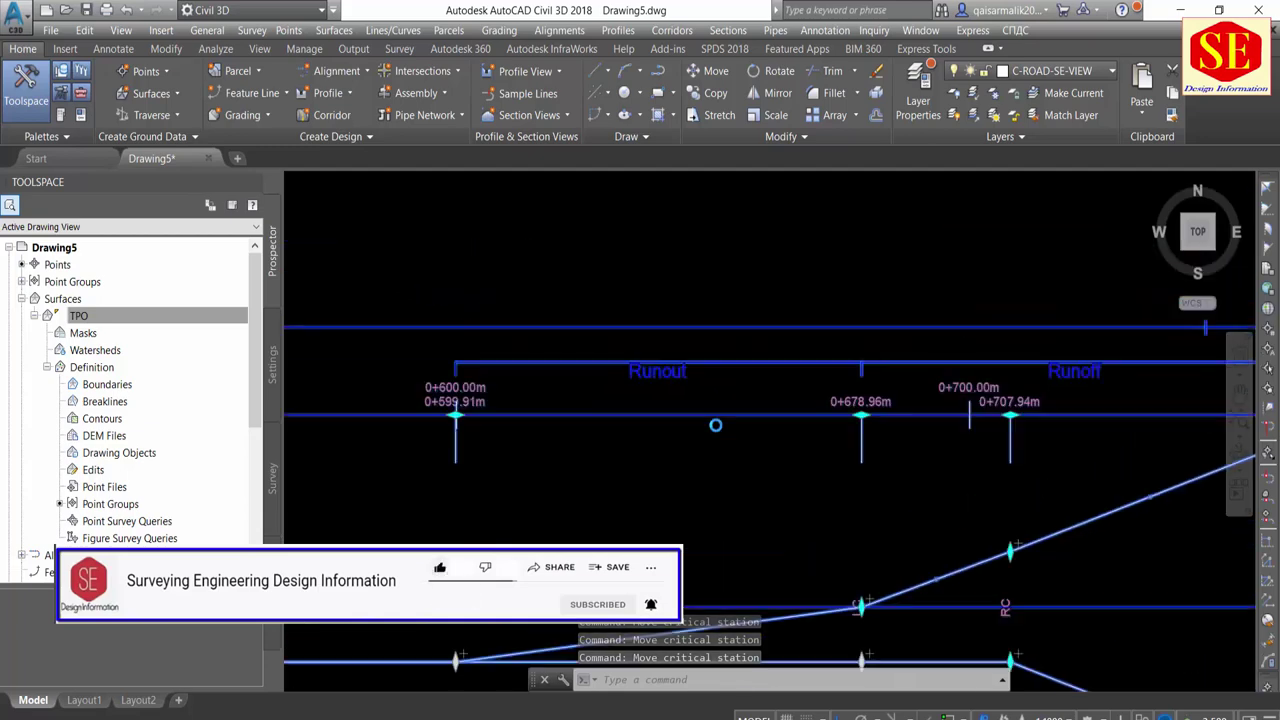
scroll(860, 430, "up", 1)
scroll(880, 500, "down", 2)
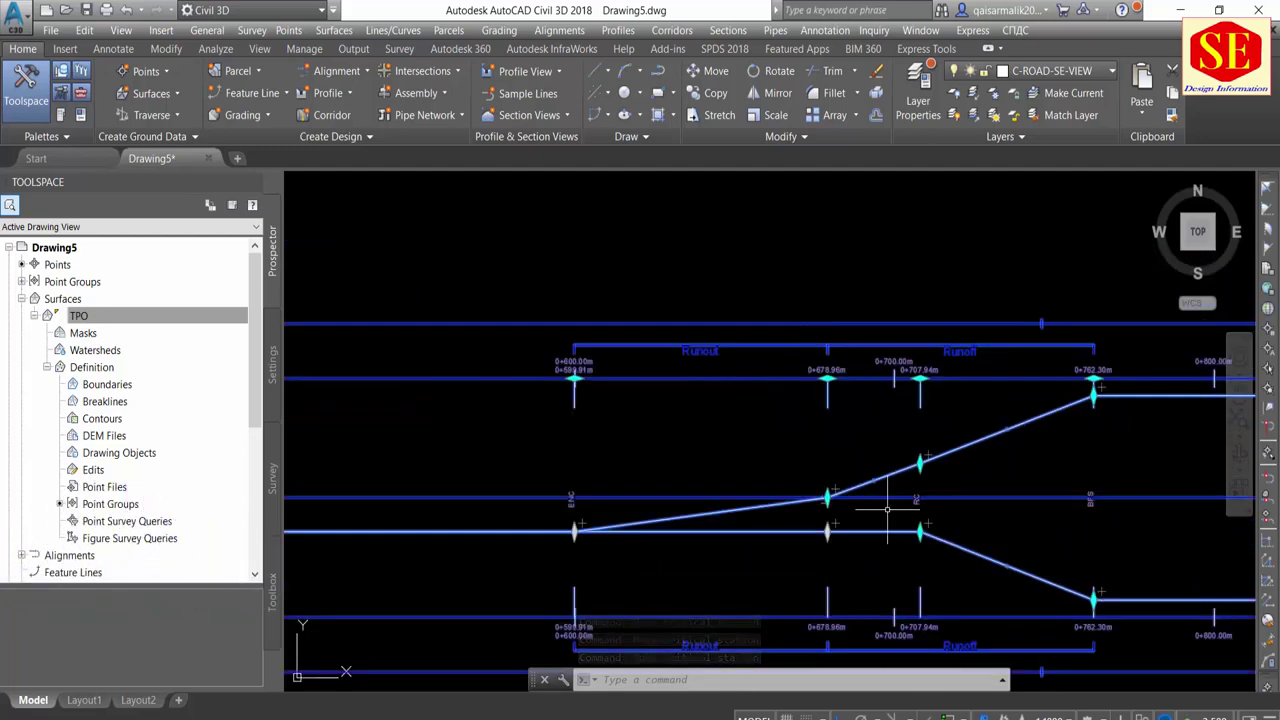
scroll(744, 505, "up", 2)
scroll(888, 483, "down", 1)
scroll(686, 514, "down", 1)
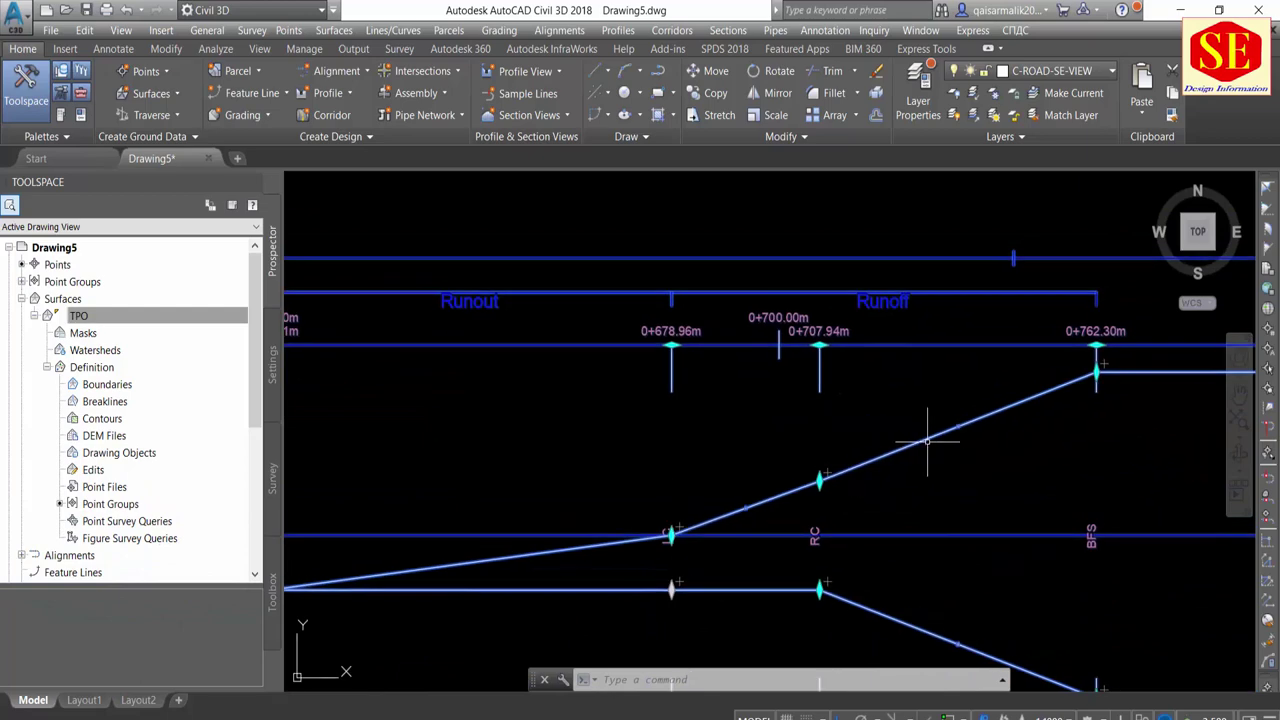
scroll(786, 486, "down", 1)
scroll(1070, 458, "down", 1)
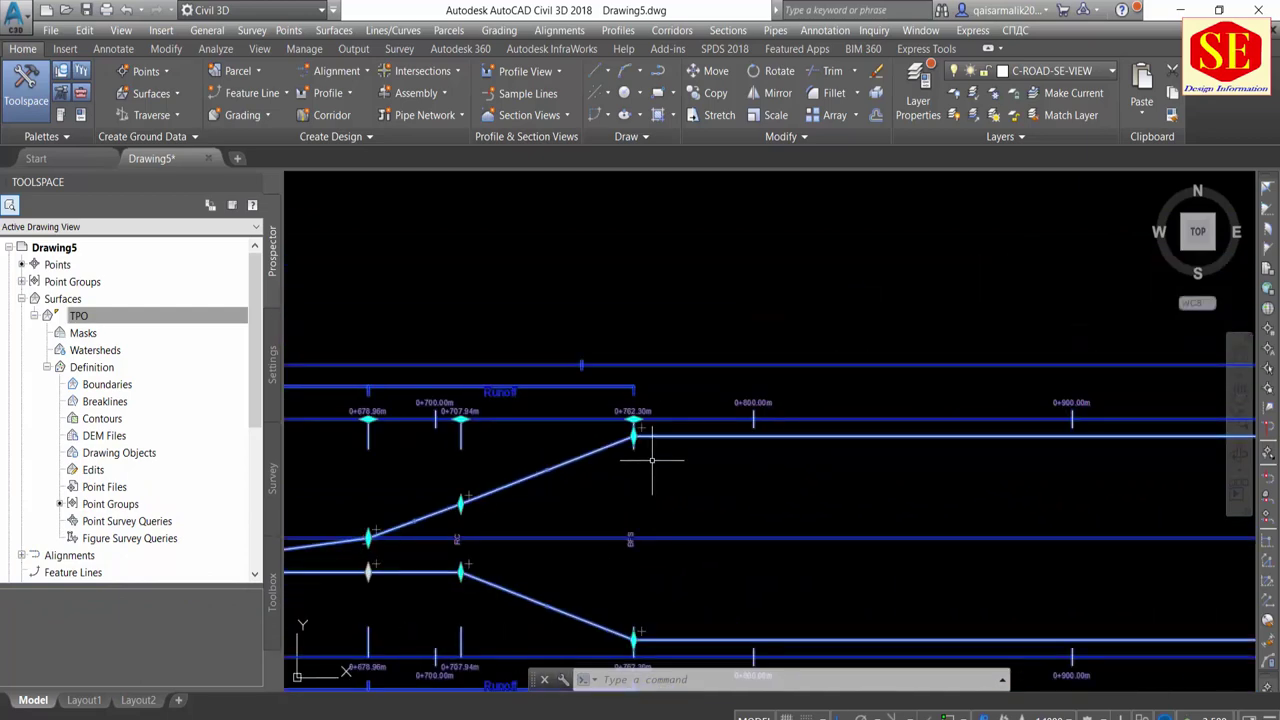
key("Escape")
Move the LC critical station to 0+667.85m
scroll(766, 417, "up", 1)
scroll(791, 402, "up", 1)
middle_click_drag(836, 375, 1270, 370)
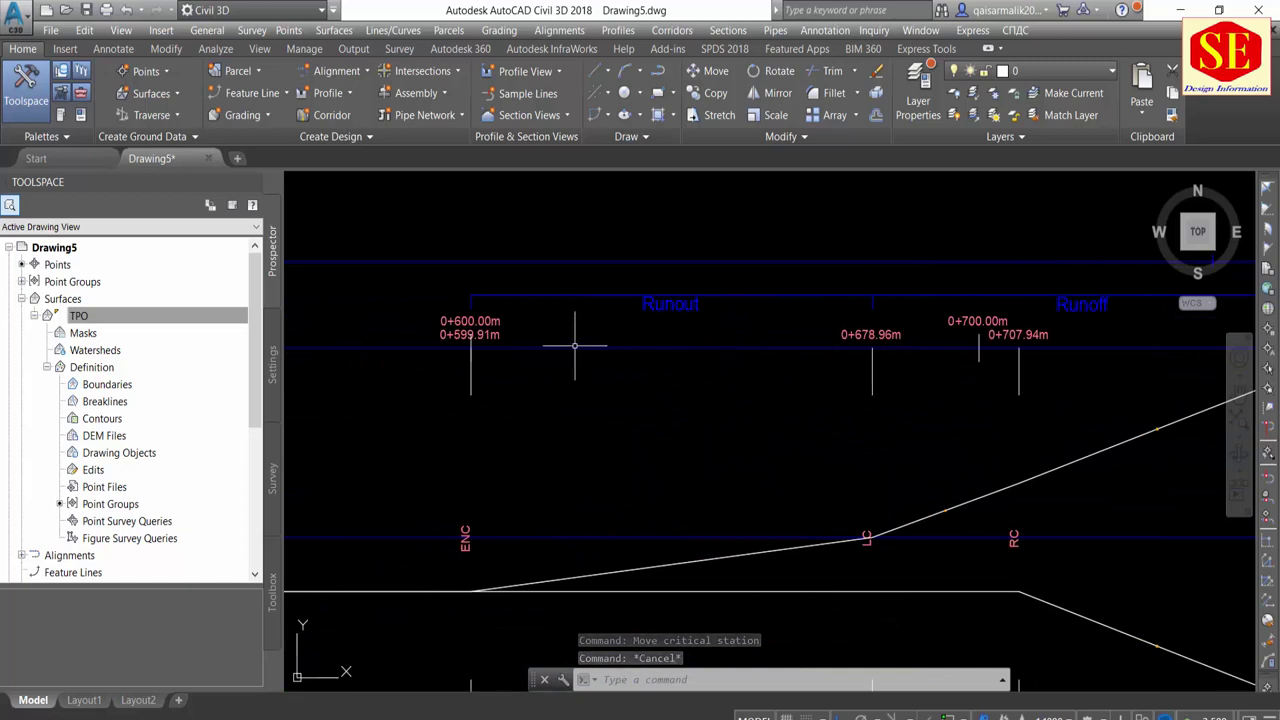
scroll(571, 346, "up", 1)
scroll(470, 340, "up", 1)
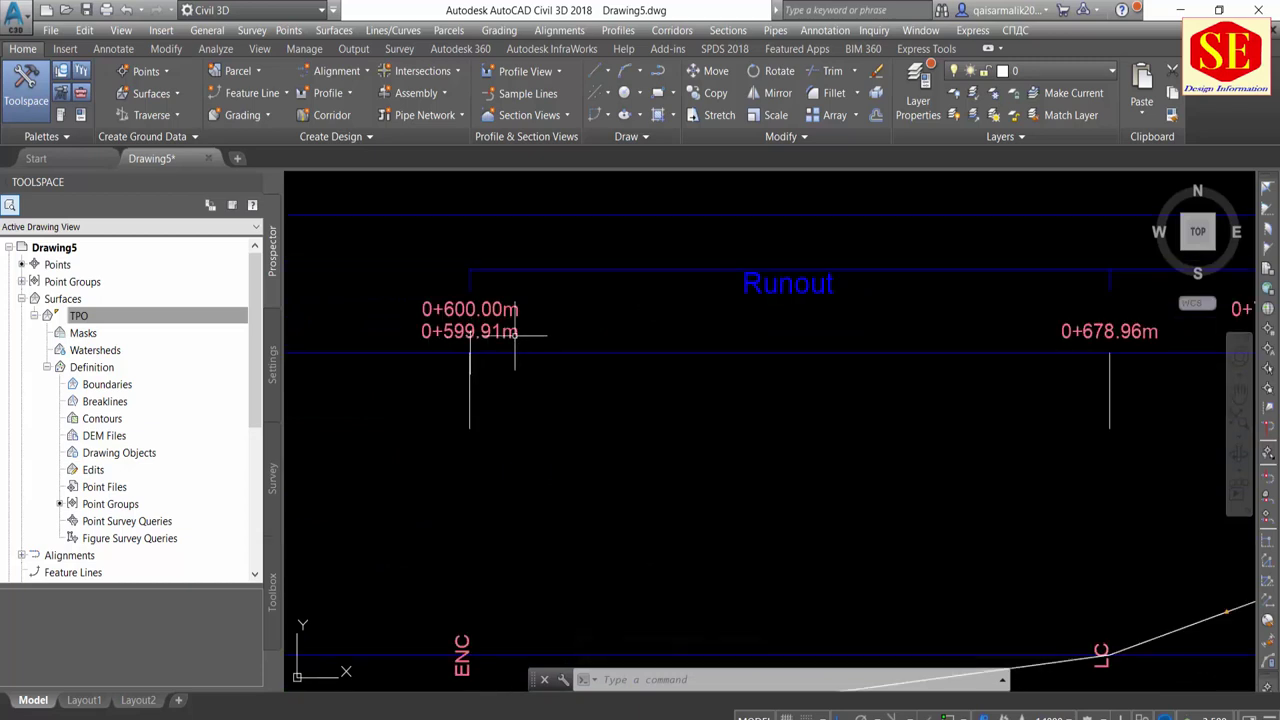
middle_click_drag(850, 371, 693, 363)
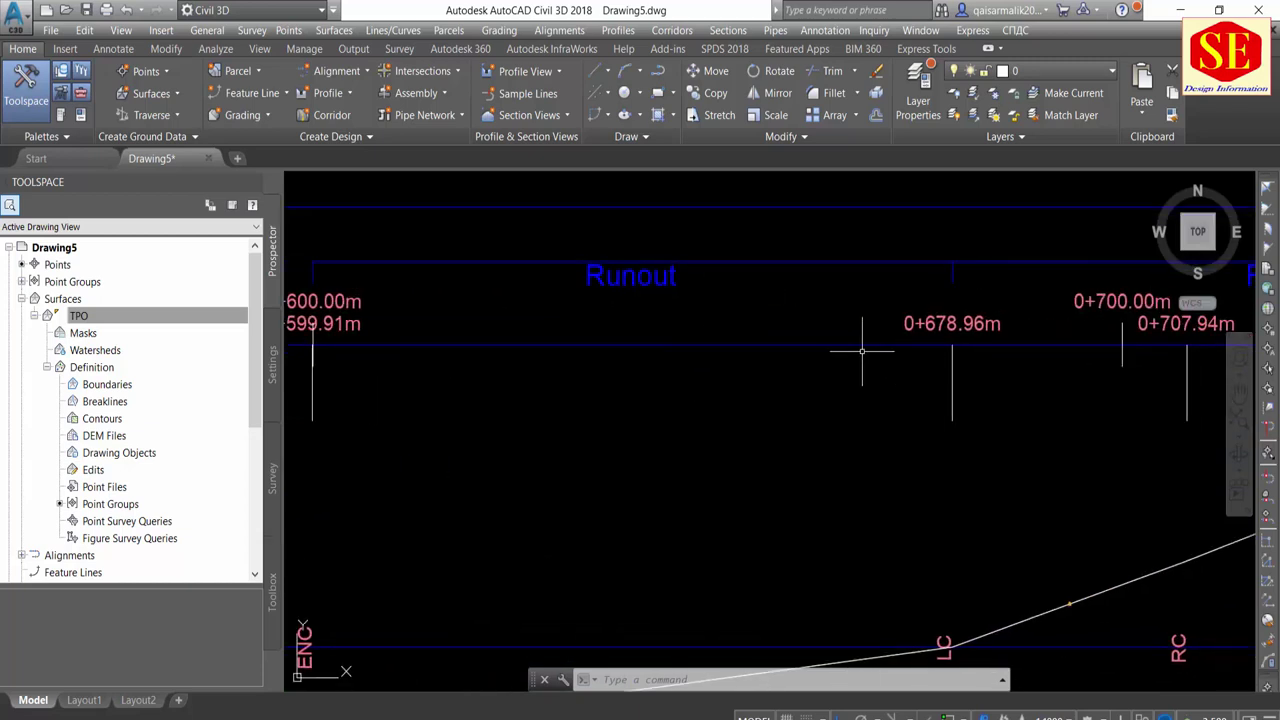
left_click(952, 346)
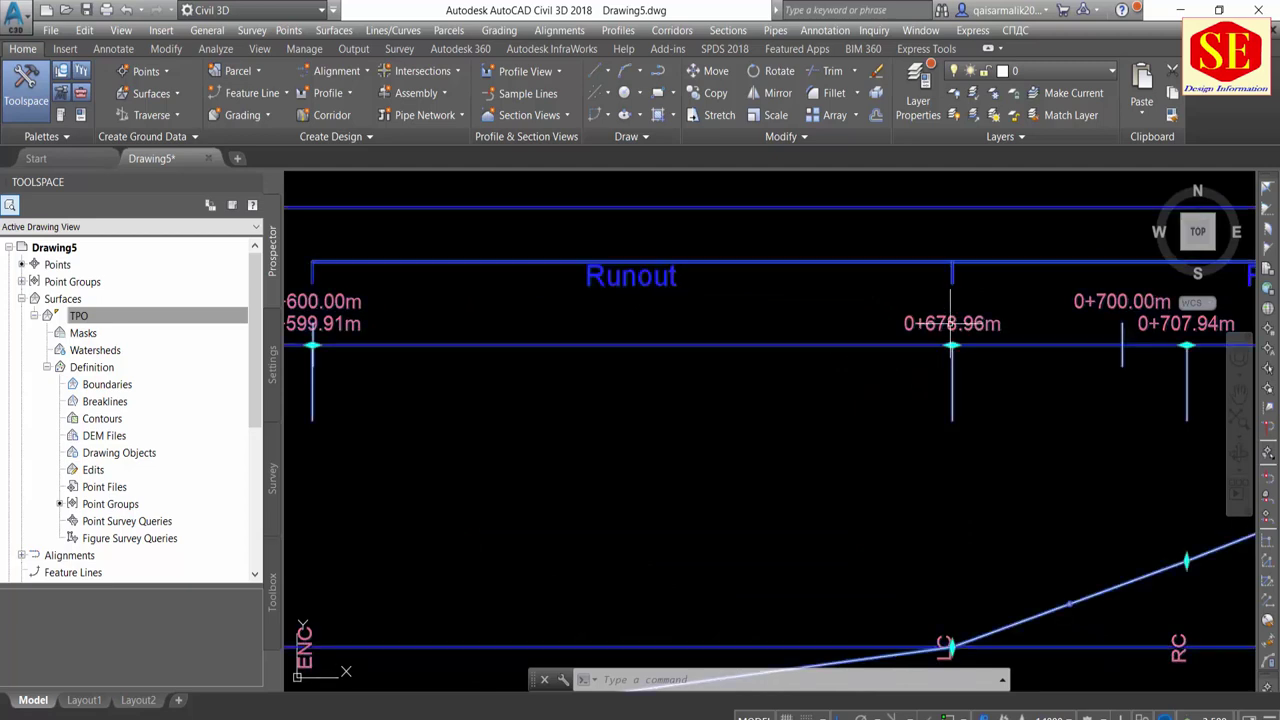
left_click(952, 346)
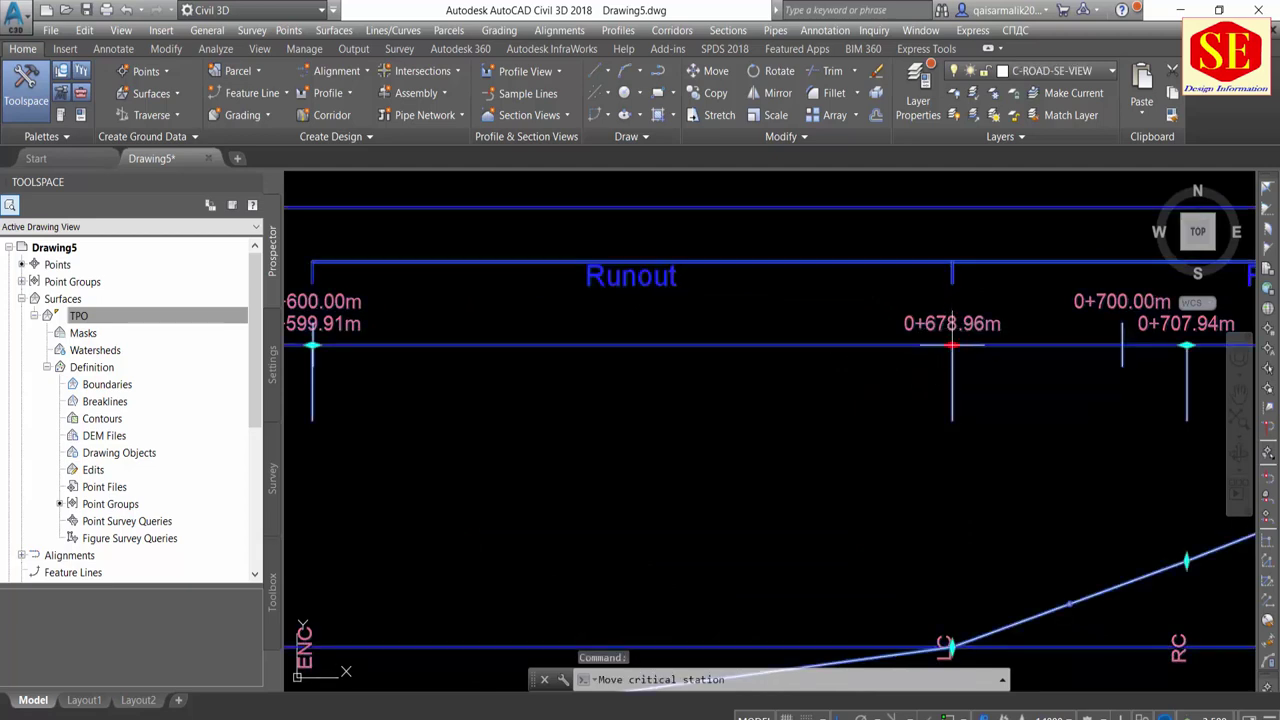
left_click(862, 346)
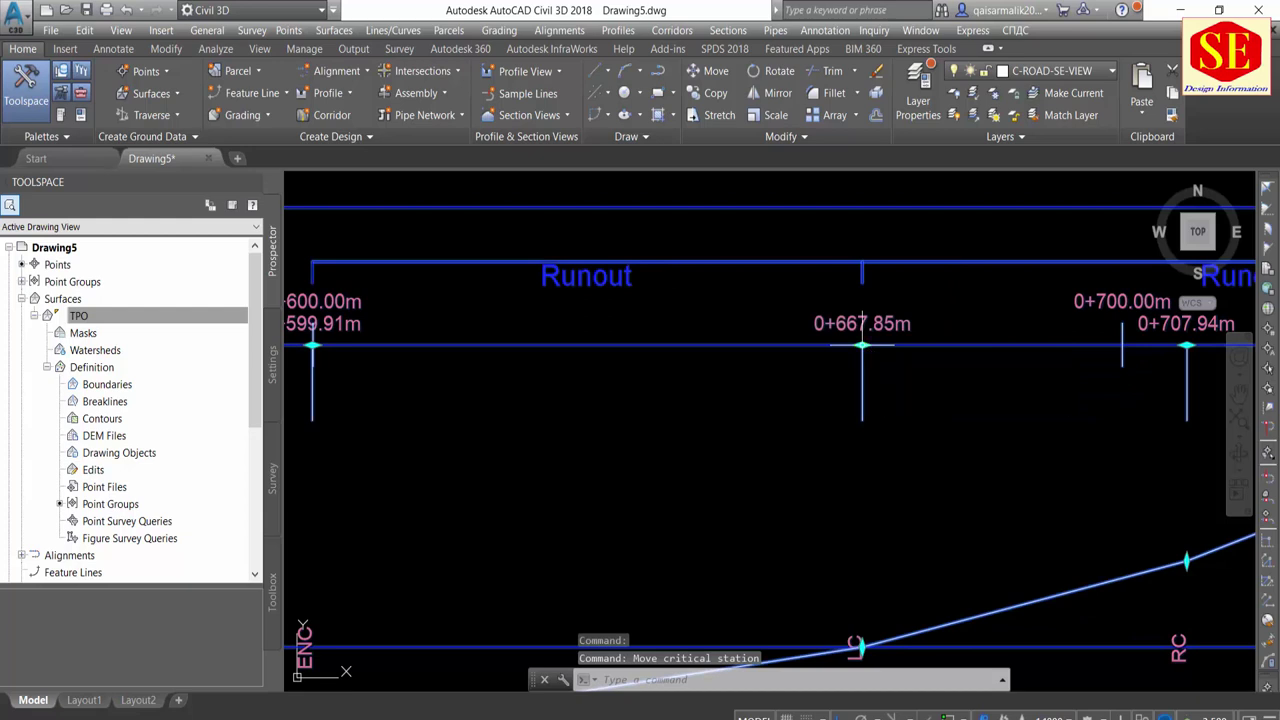
left_click(860, 348)
left_click(772, 347)
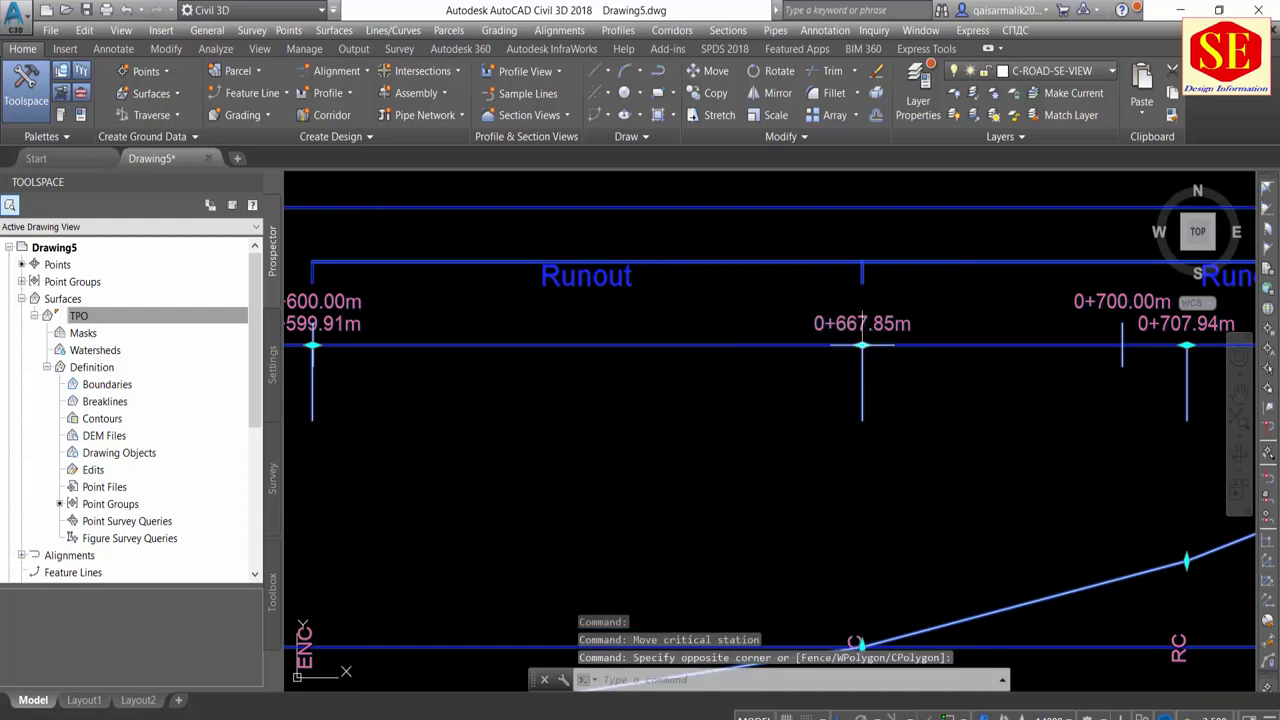
Pull the critical station back from 0+651.71m through 0+644.47m to 0+640.52m
left_click(862, 346)
left_click(731, 347)
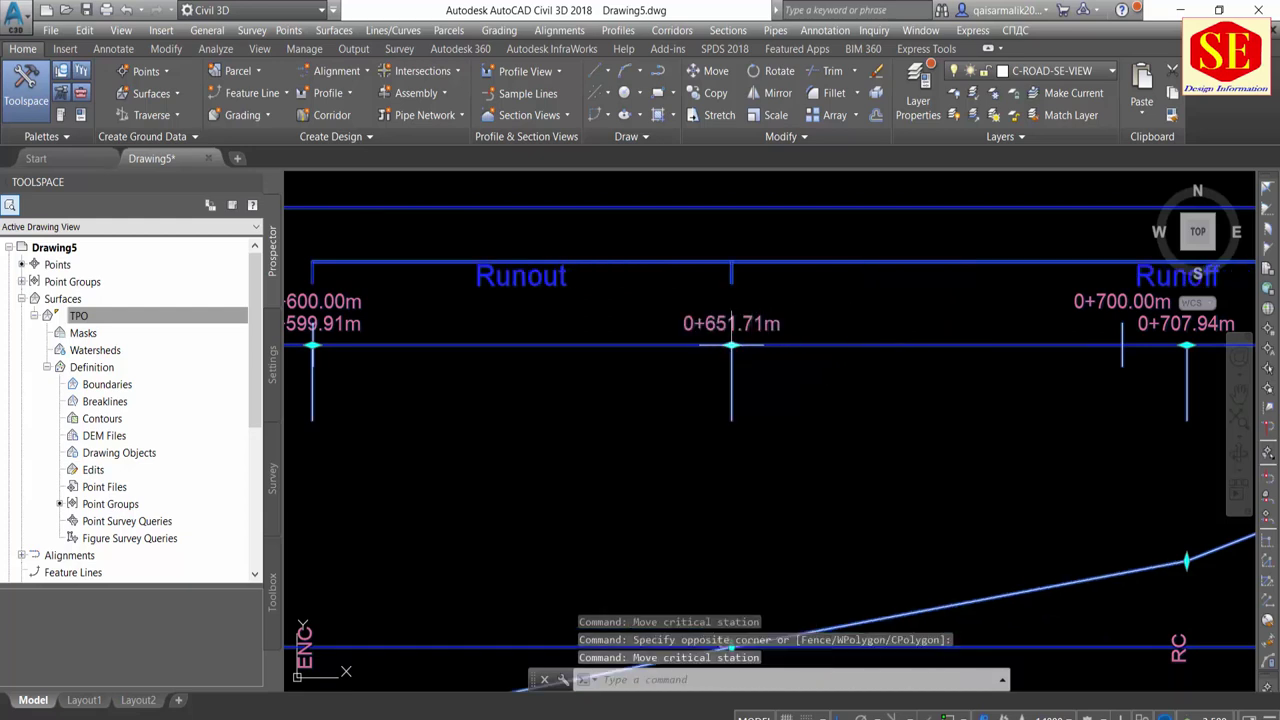
left_click(731, 346)
left_click(702, 350)
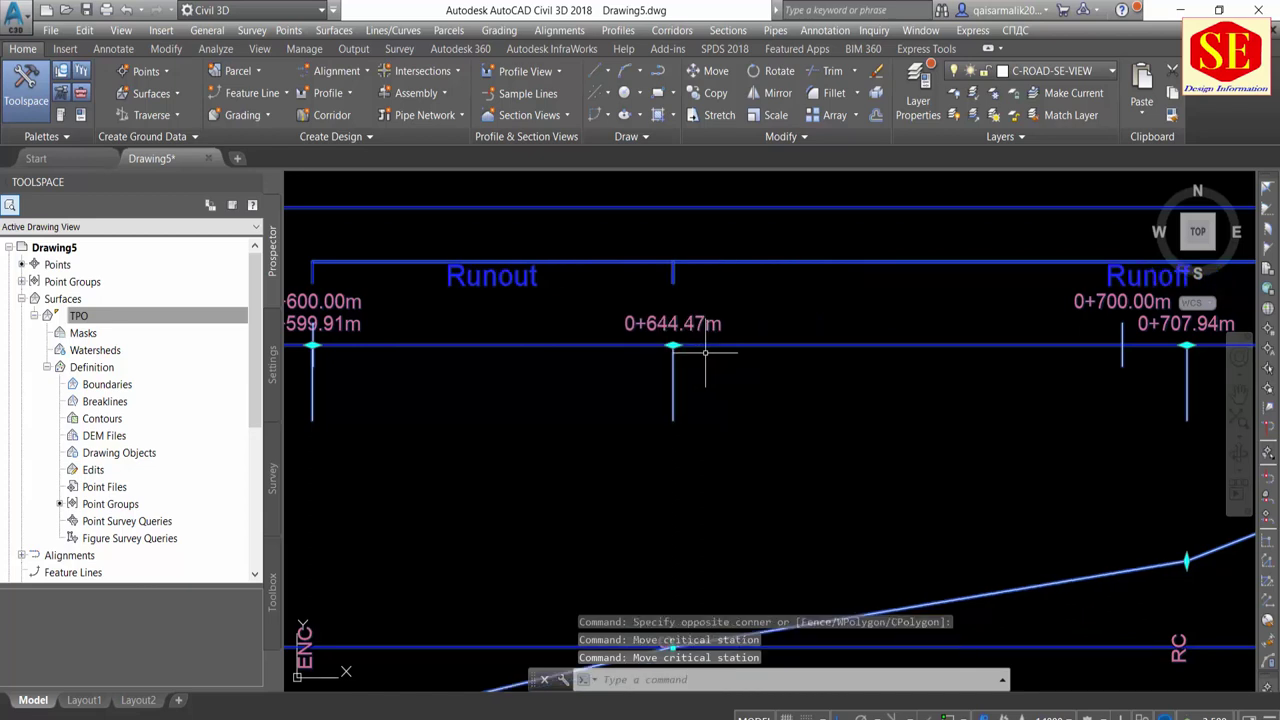
left_click(673, 347)
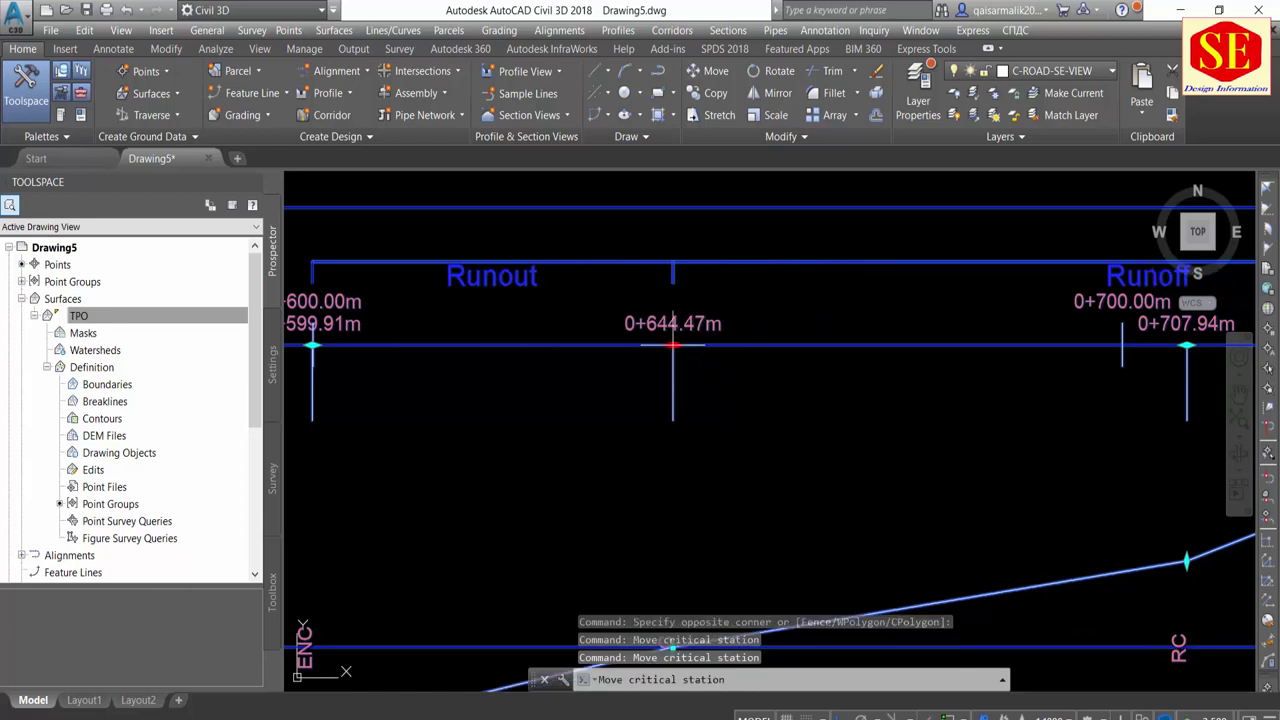
left_click(650, 348)
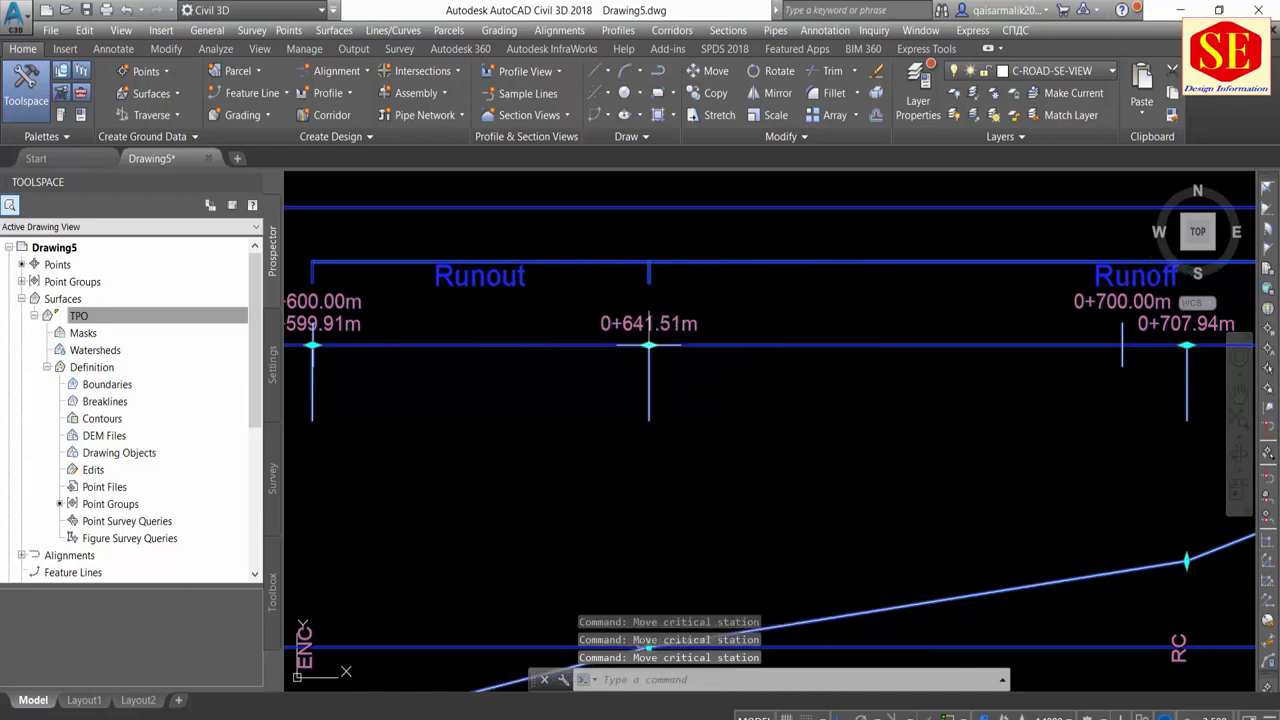
left_click(649, 346)
left_click(641, 346)
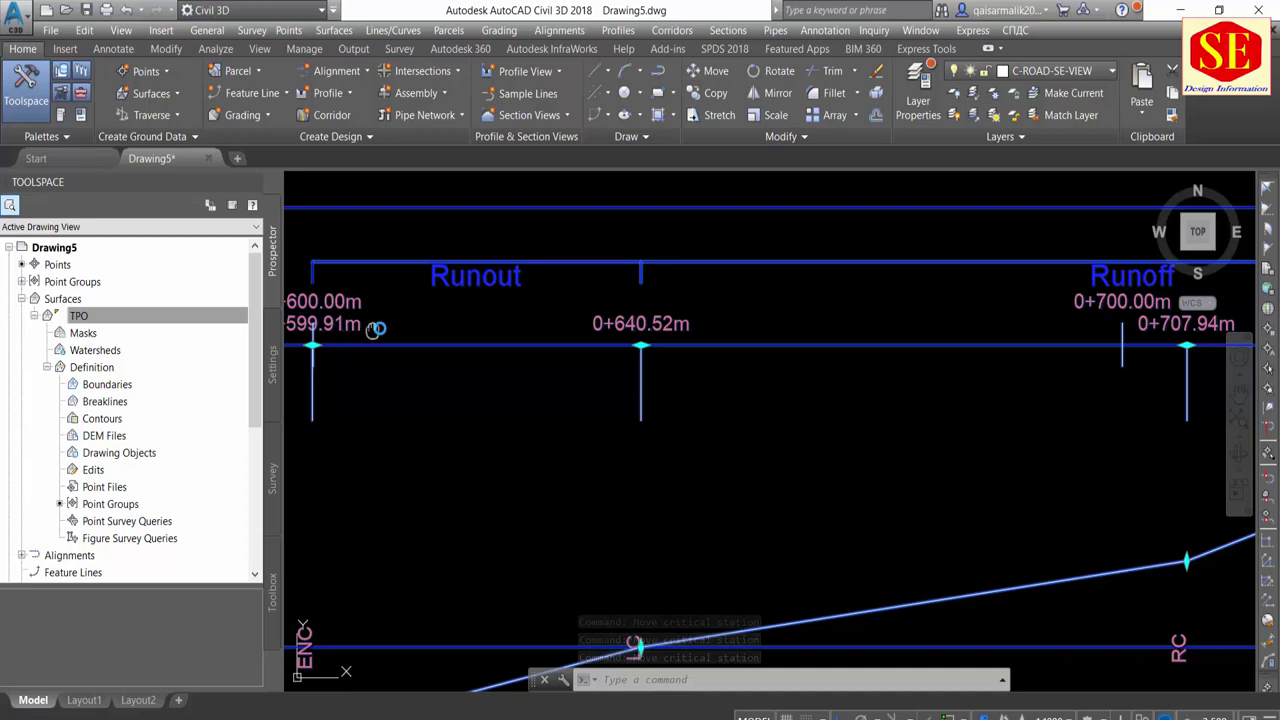
Move the RC critical station from 0+707.94m to about 0+690.73m
middle_click_drag(331, 310, 349, 300)
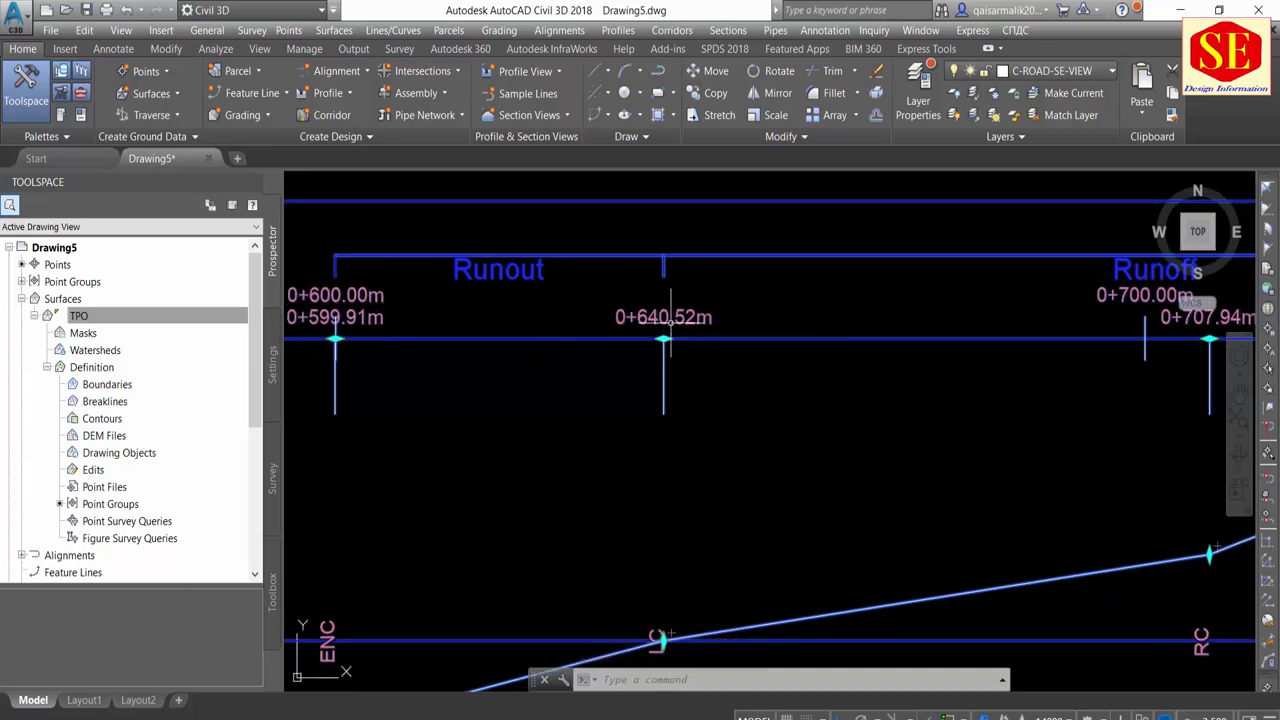
scroll(665, 334, "up", 2)
scroll(665, 343, "down", 3)
middle_click_drag(700, 340, 601, 340)
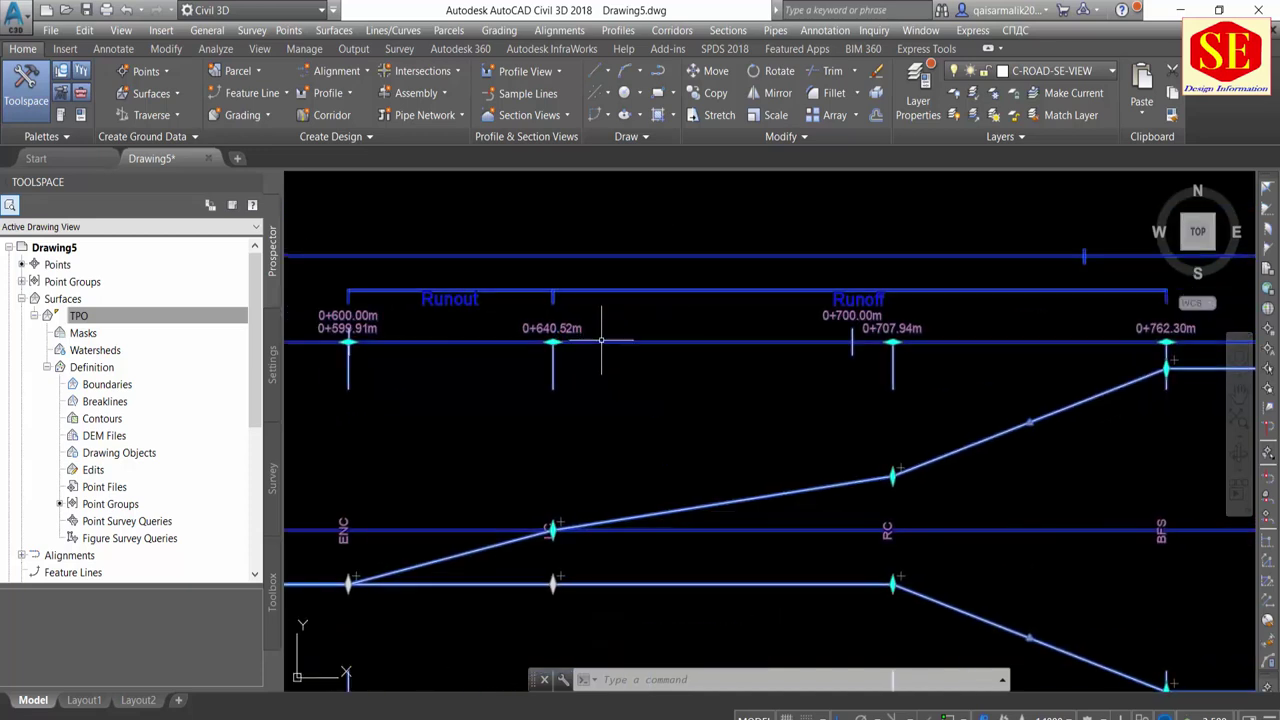
middle_click_drag(851, 453, 738, 456)
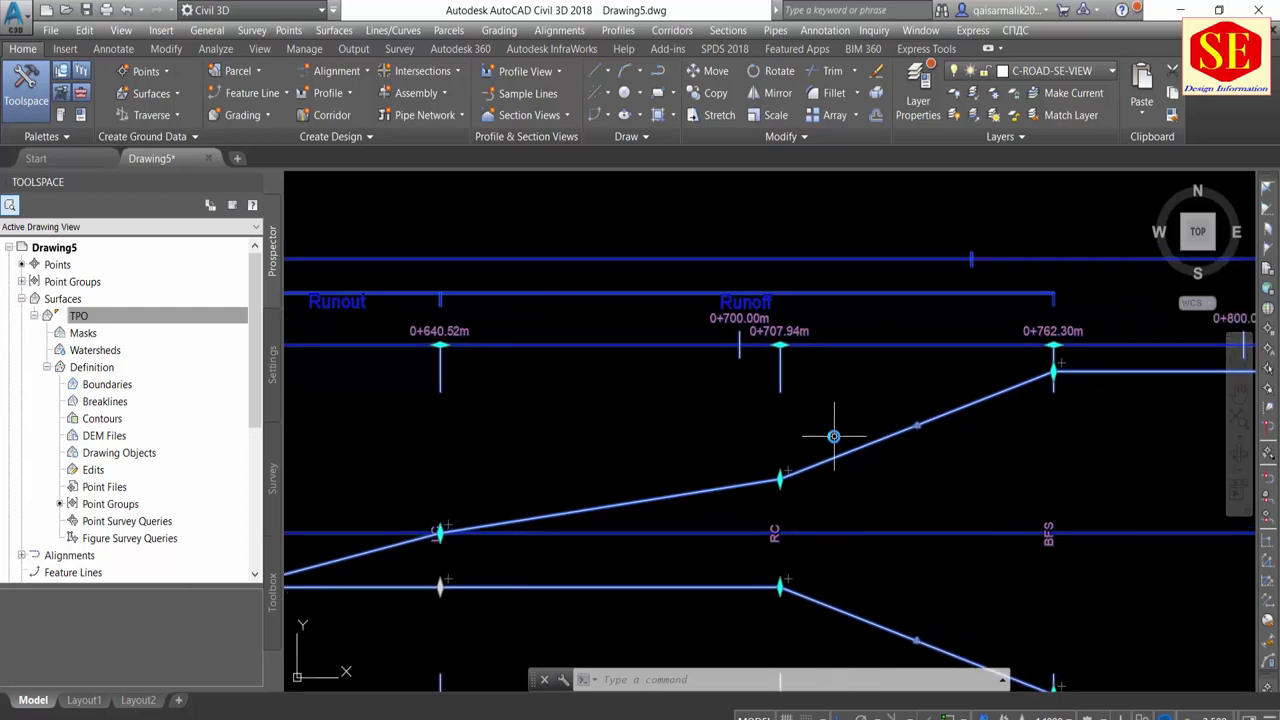
scroll(746, 374, "up", 2)
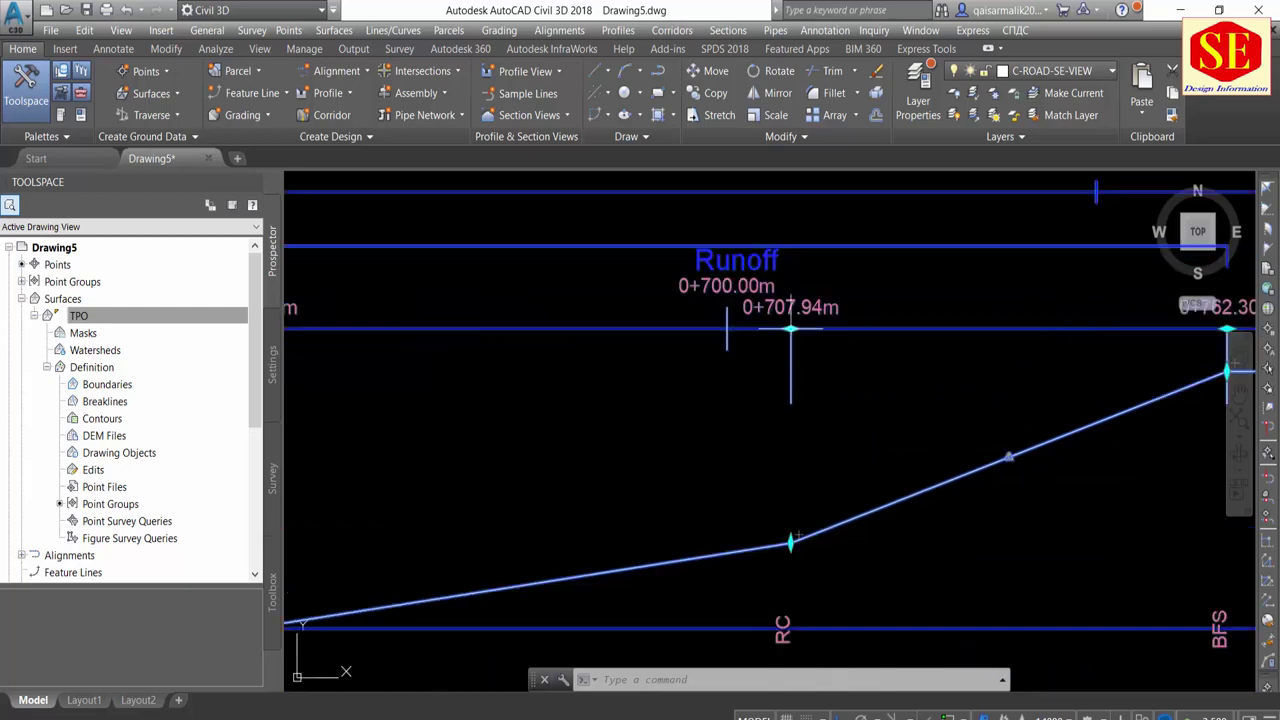
left_click(790, 331)
left_click(652, 331)
Fine-tune the RC station to 0+690.89m and clear the grips
middle_click_drag(613, 350, 659, 350)
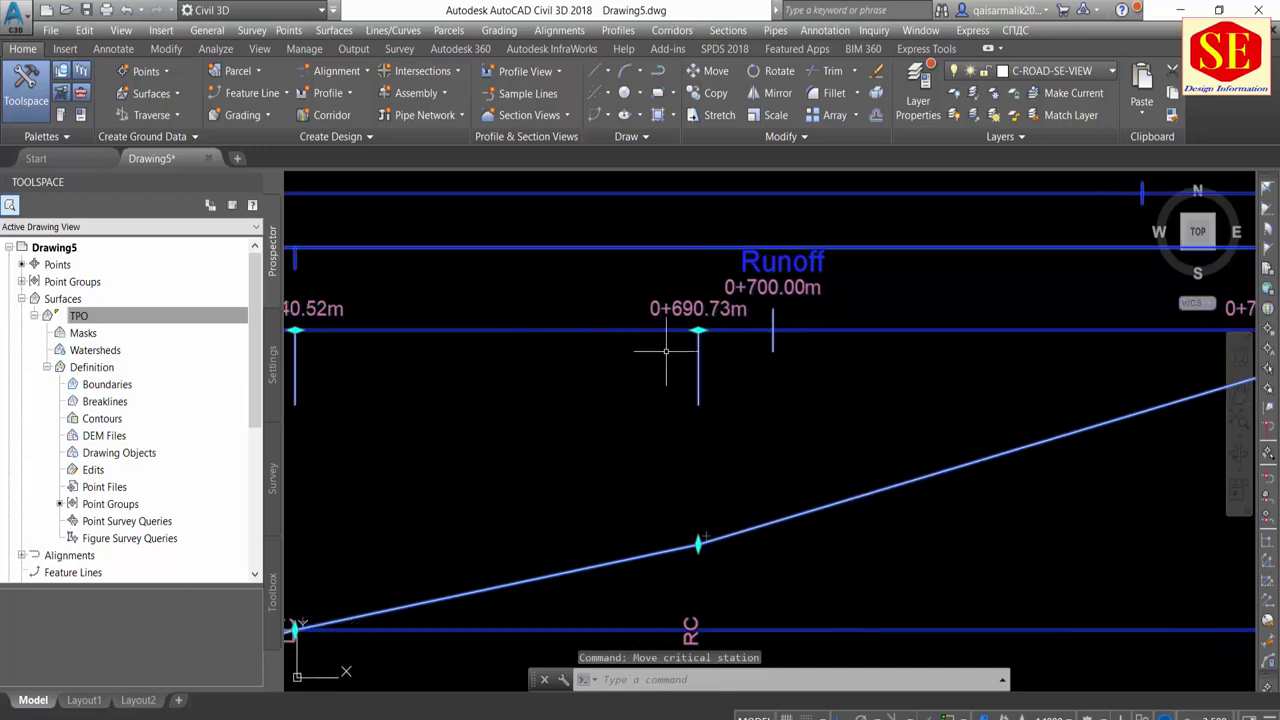
scroll(698, 333, "up", 2)
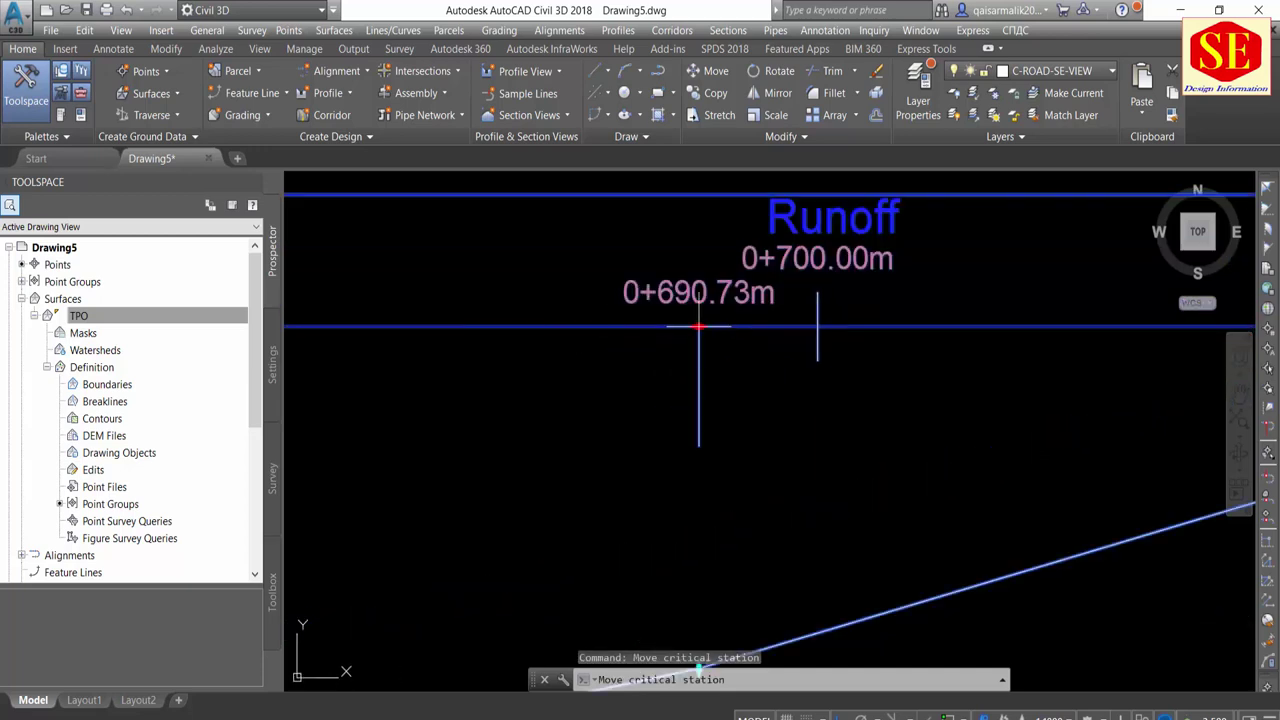
left_click(698, 326)
left_click(698, 326)
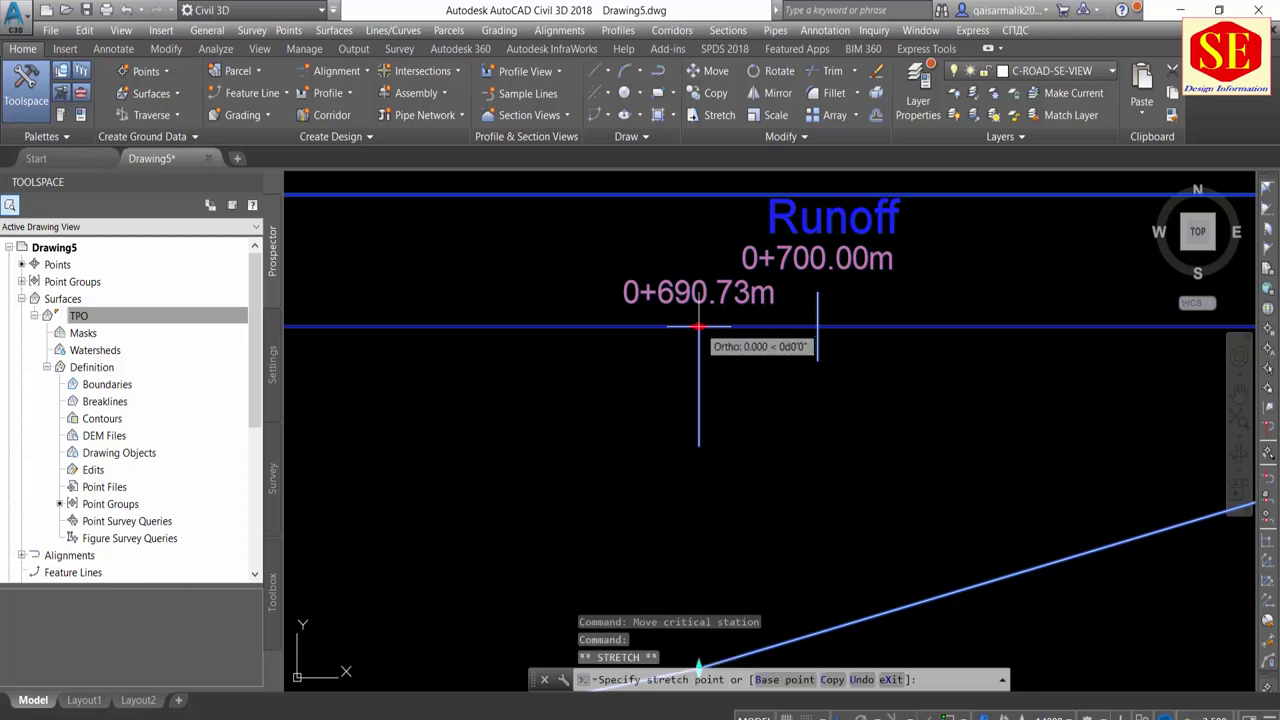
scroll(673, 345, "down", 4)
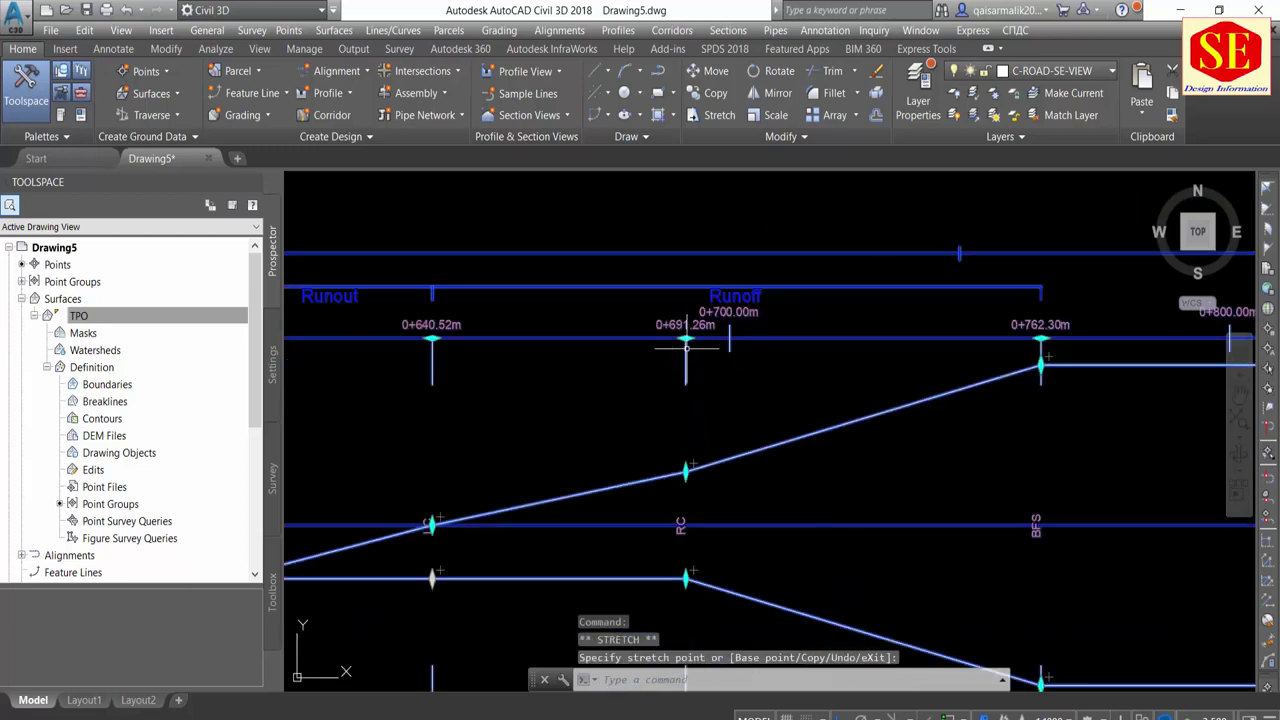
scroll(686, 346, "up", 4)
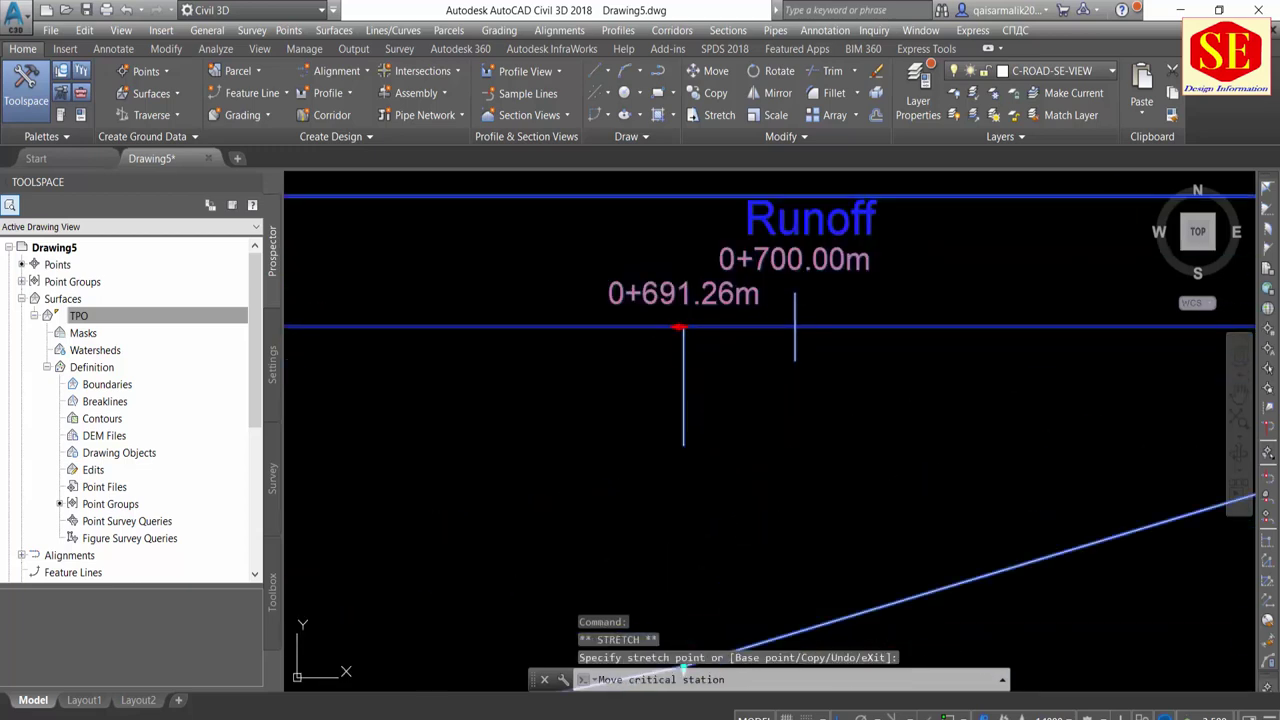
left_click(684, 335)
scroll(700, 335, "down", 4)
key("Escape")
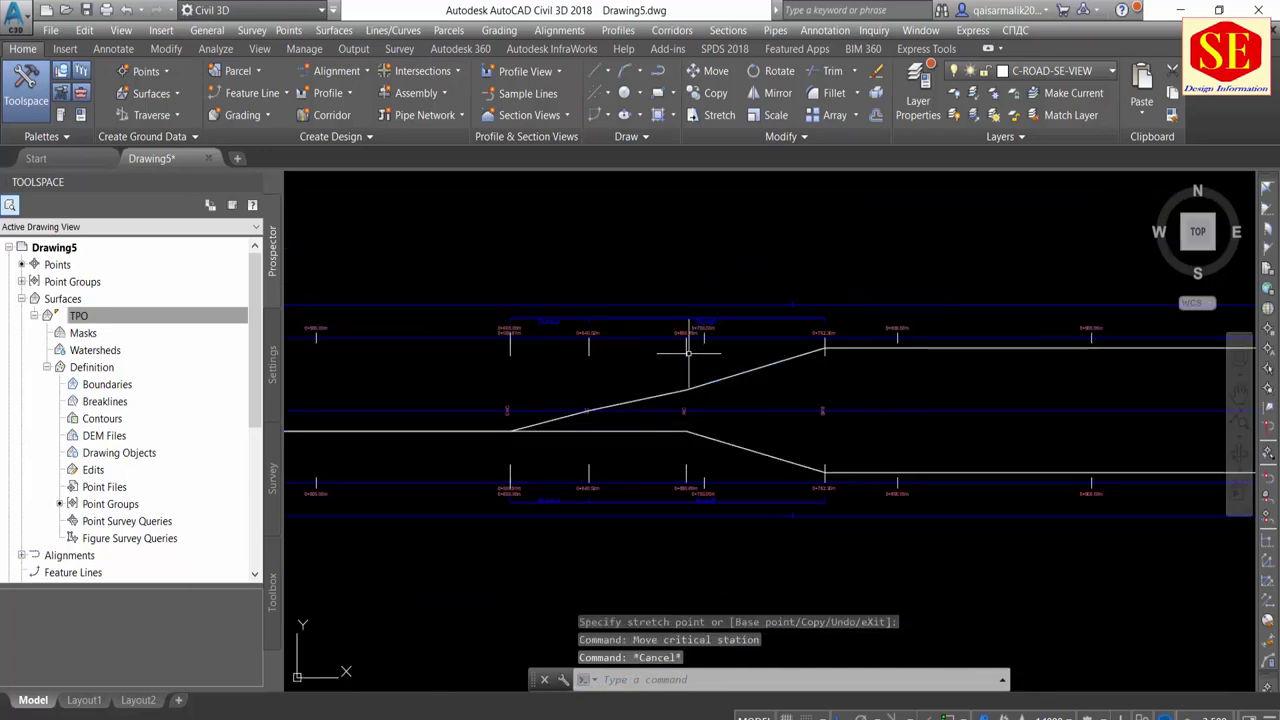
Pan along the superelevation view to check the ENC, Runoff and LC stations between 0+600.00m and 0+800.00m
middle_click_drag(714, 333, 914, 335)
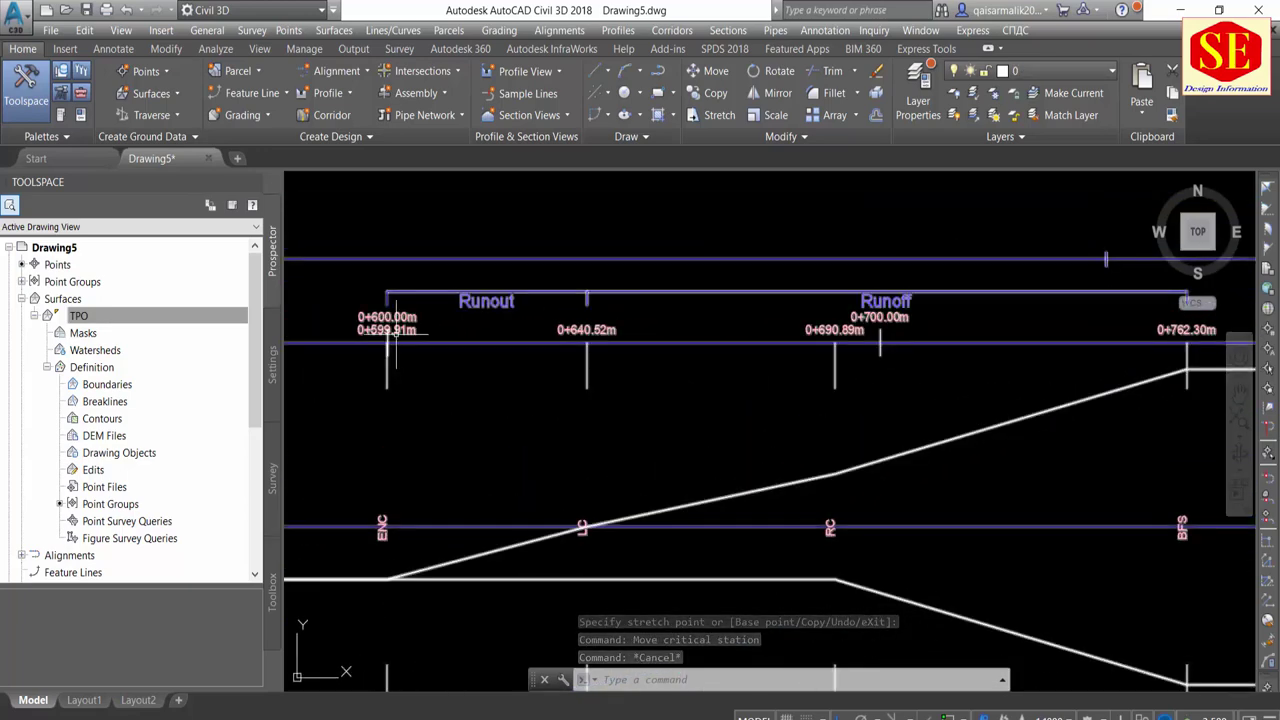
scroll(396, 334, "down", 2)
scroll(820, 311, "up", 2)
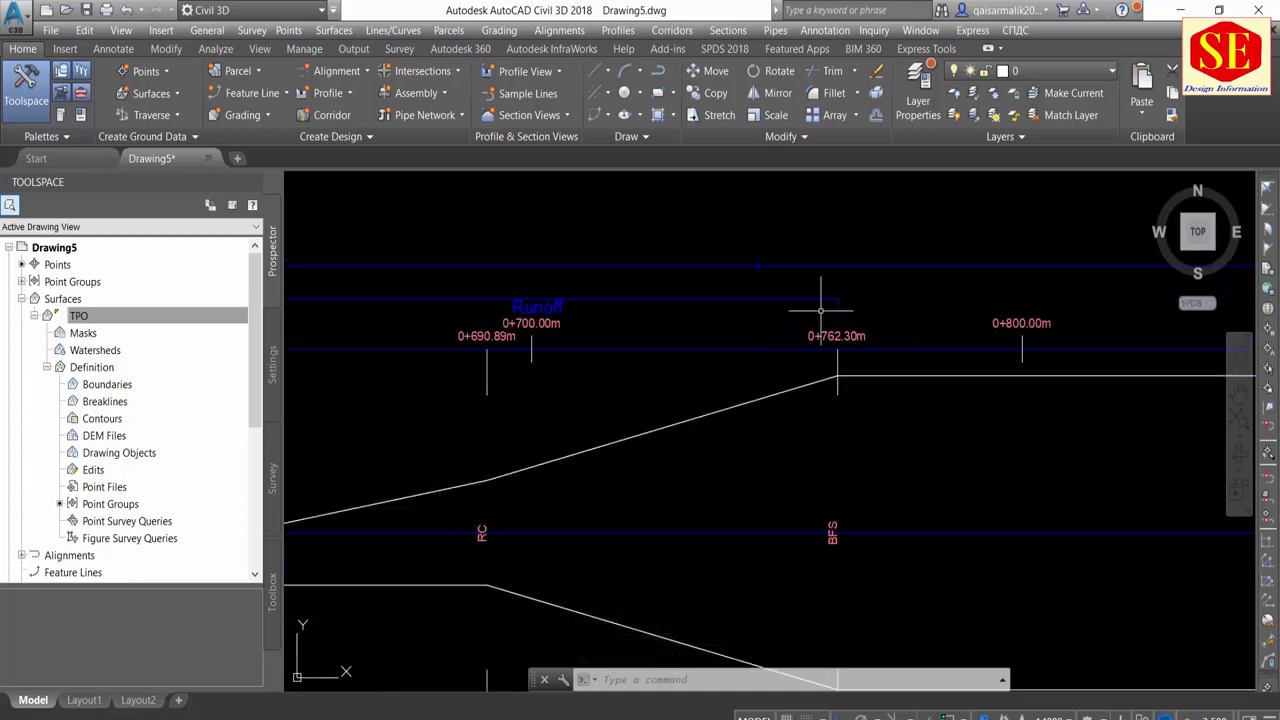
scroll(757, 262, "up", 3)
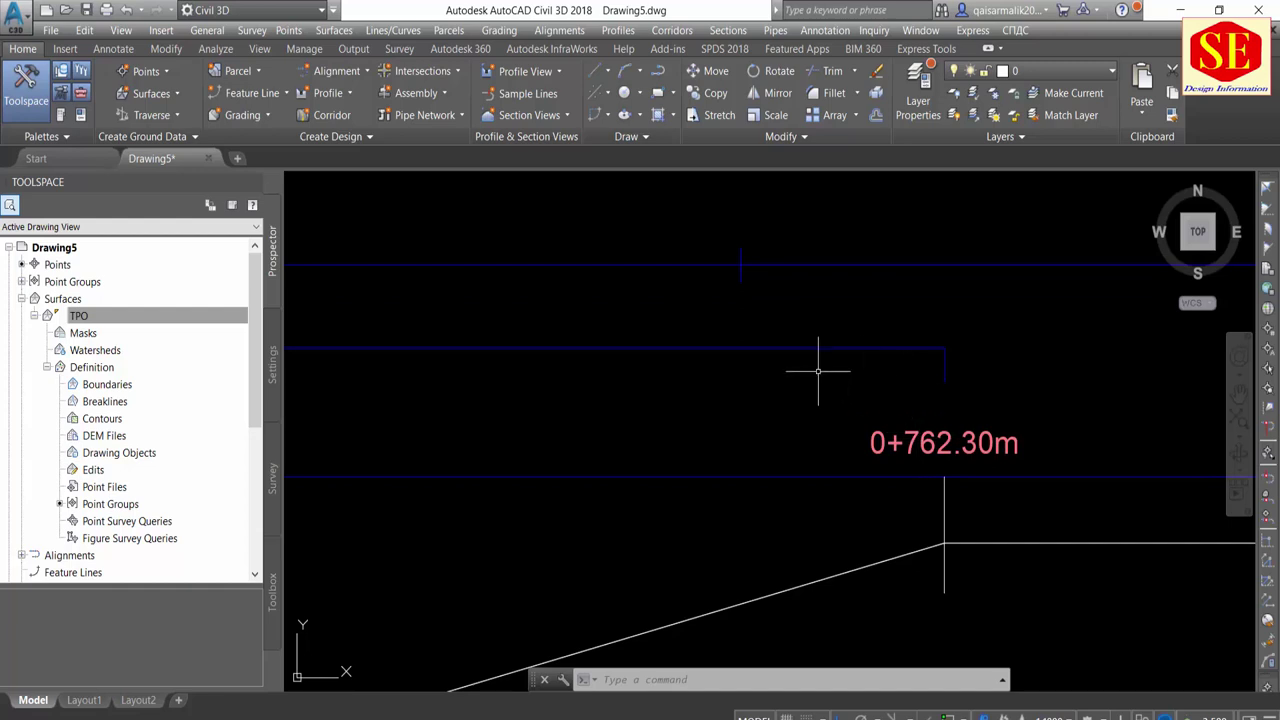
scroll(830, 371, "down", 3)
key("Escape")
key("Escape")
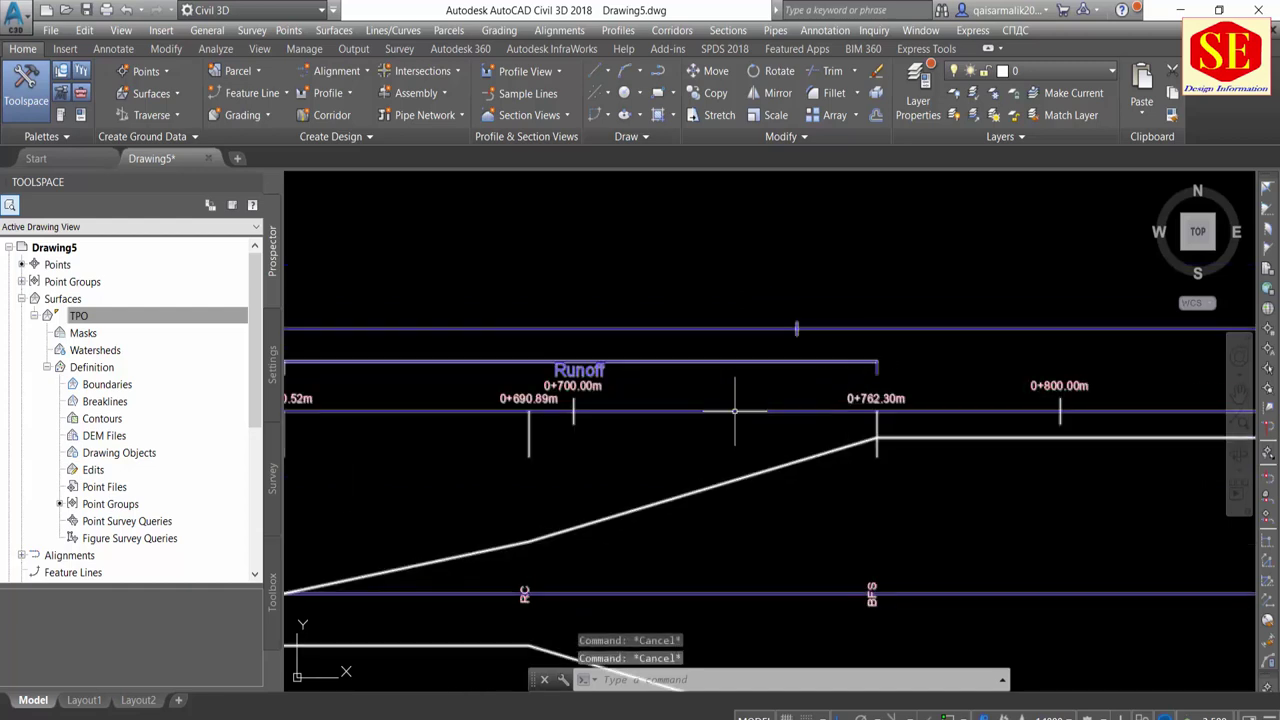
middle_click_drag(732, 406, 820, 408)
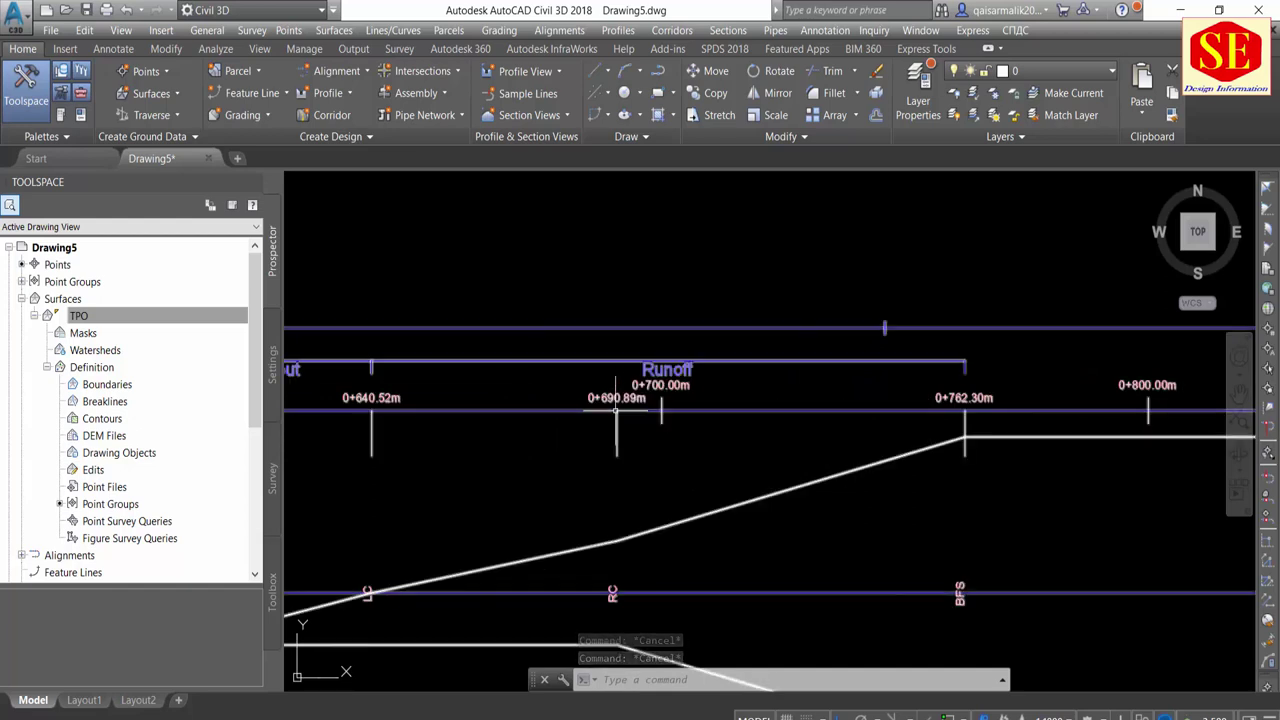
middle_click_drag(638, 405, 745, 400)
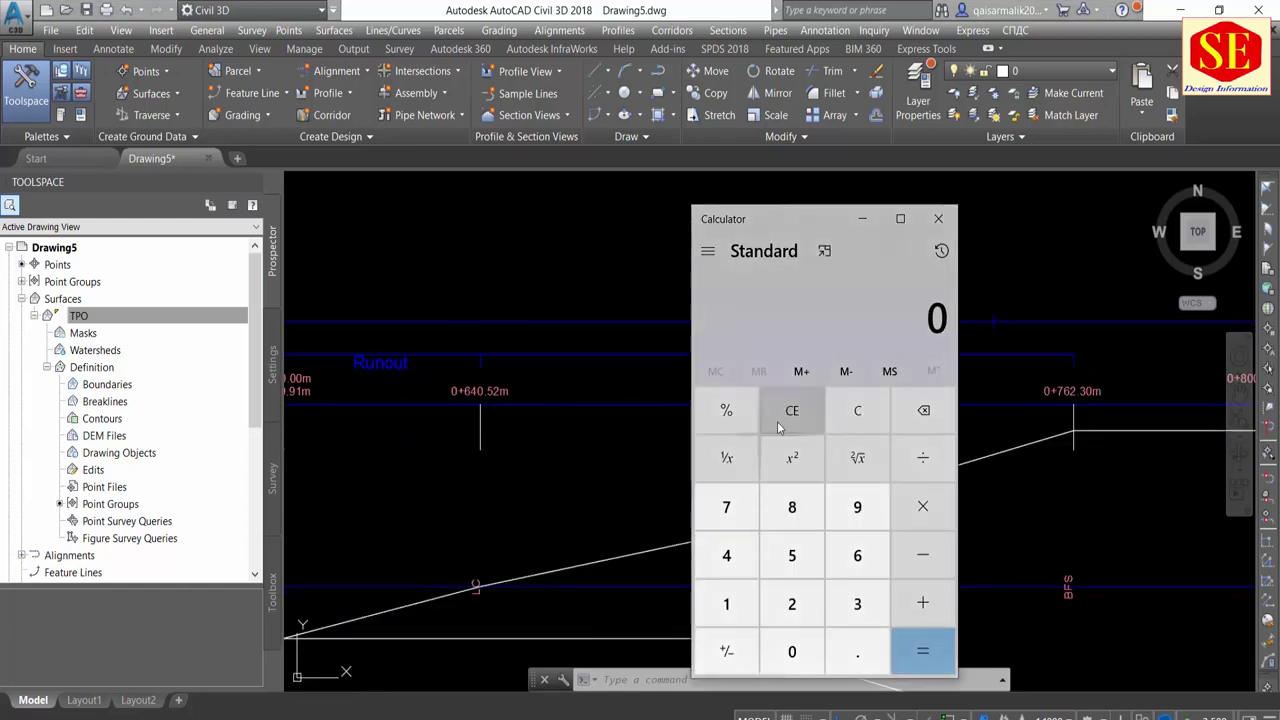
Enter 762.3 in Calculator and check the start station in the drawing
left_click(726, 507)
left_click(857, 555)
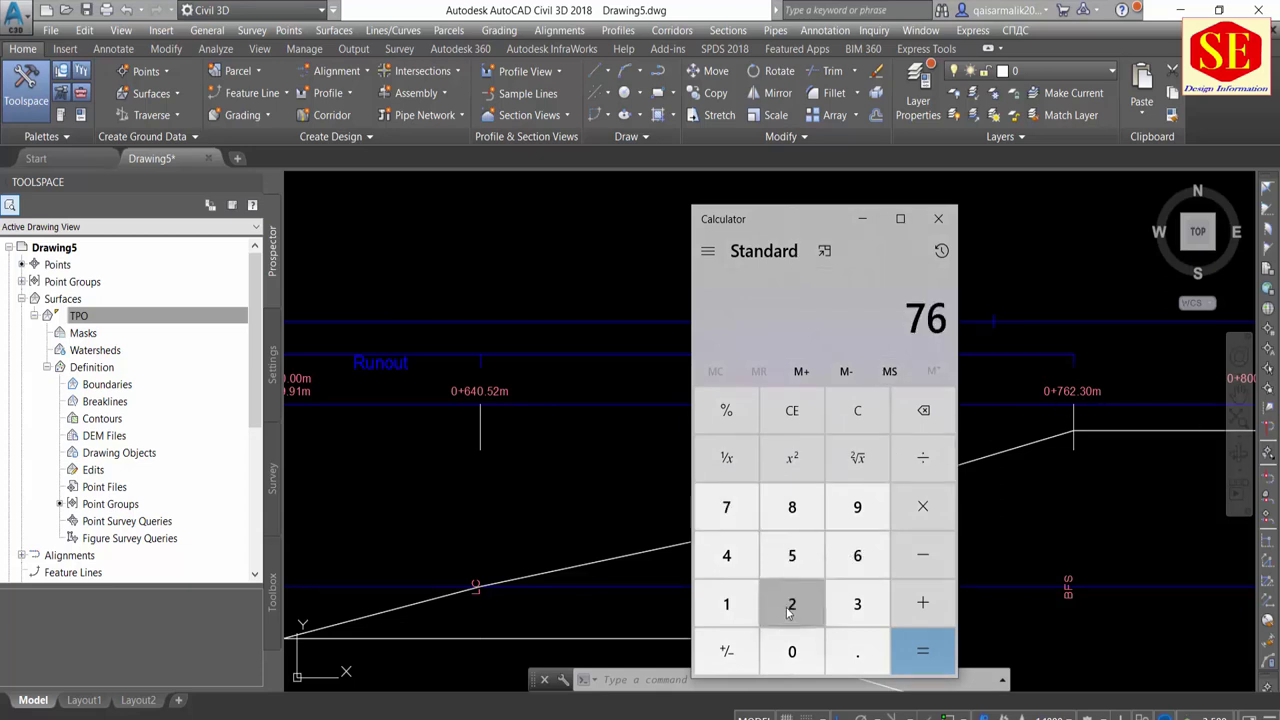
left_click(791, 604)
left_click(857, 651)
left_click(857, 604)
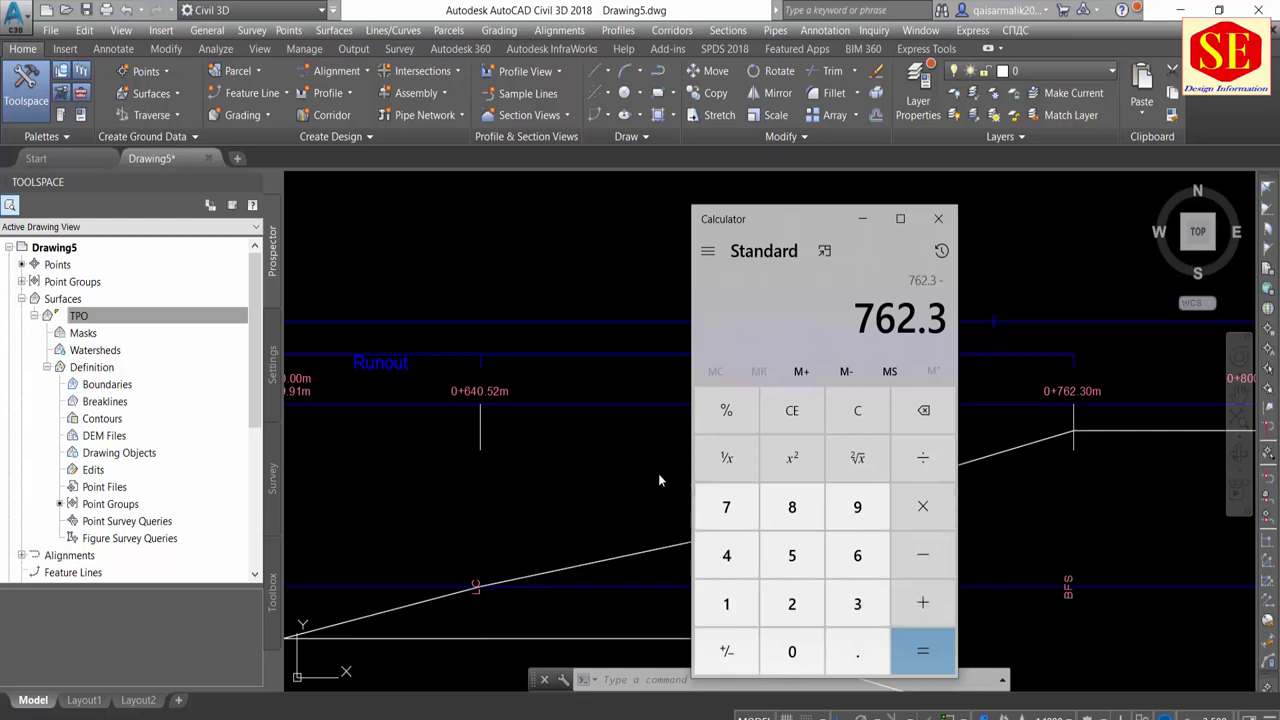
left_click(622, 463)
scroll(596, 446, "down", 3)
scroll(463, 434, "up", 4)
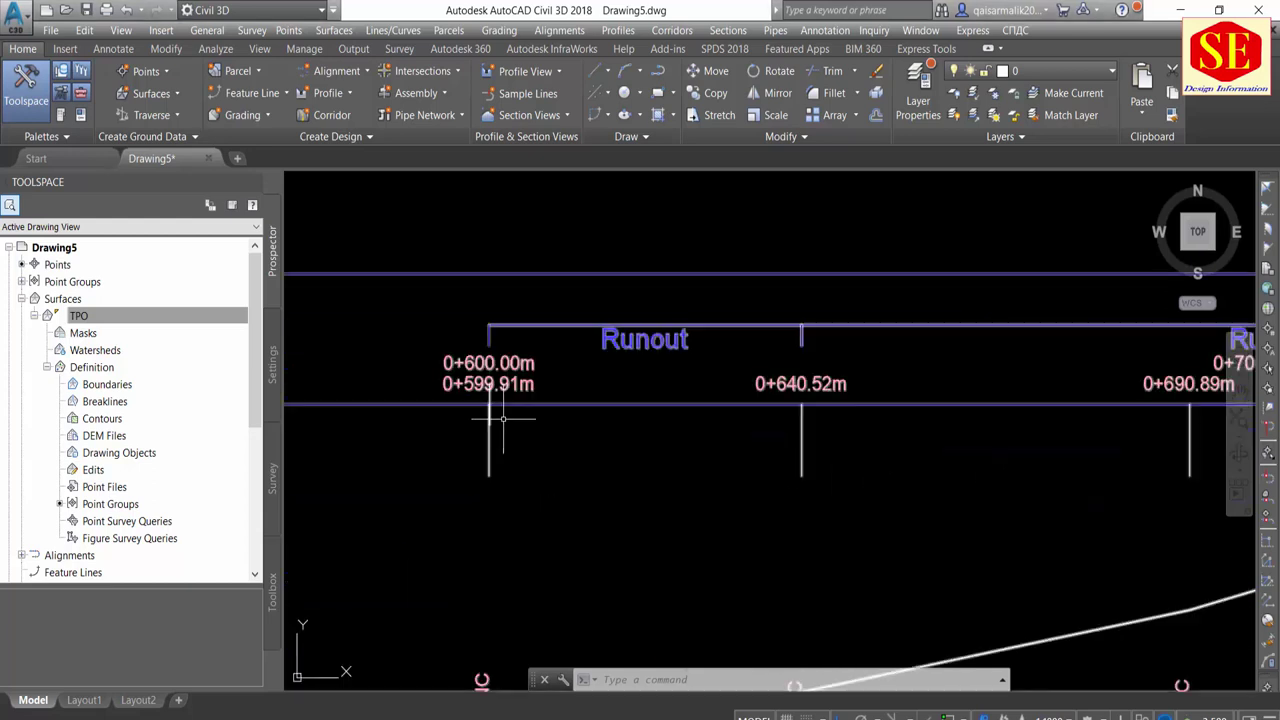
Subtract 600 to get 162.3 and select the result
key("alt+Tab")
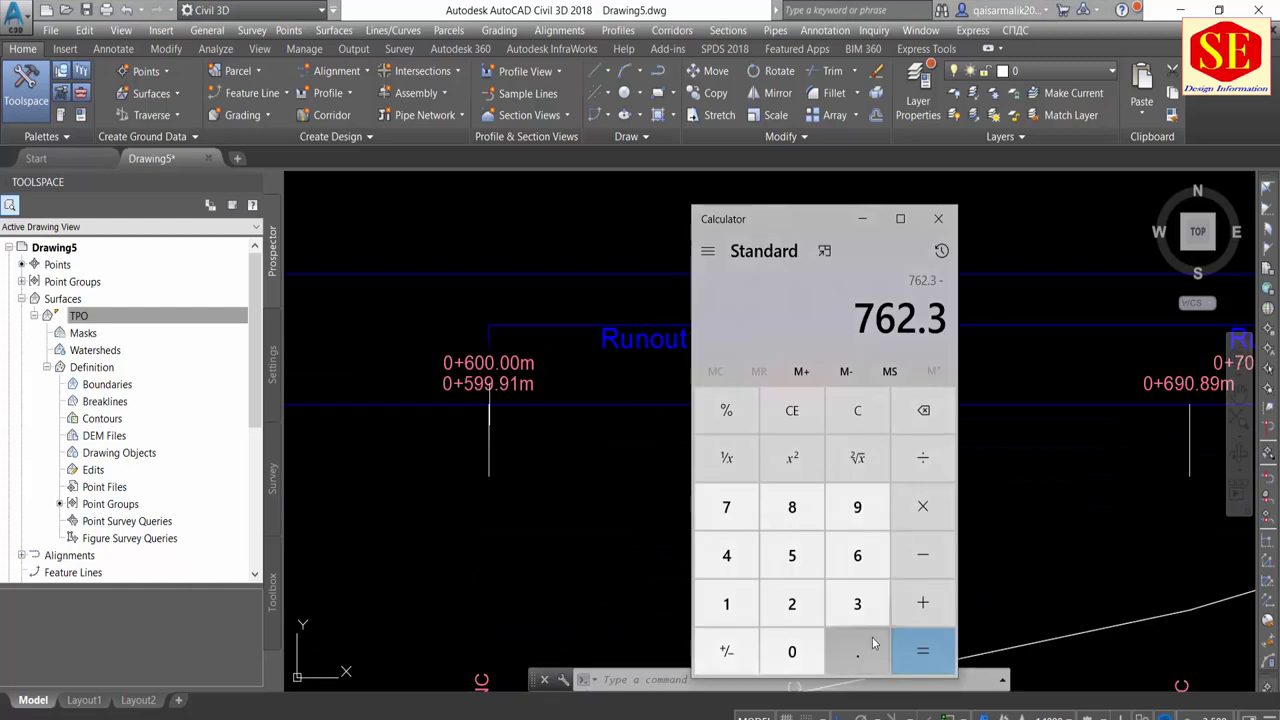
type("600")
key("Return")
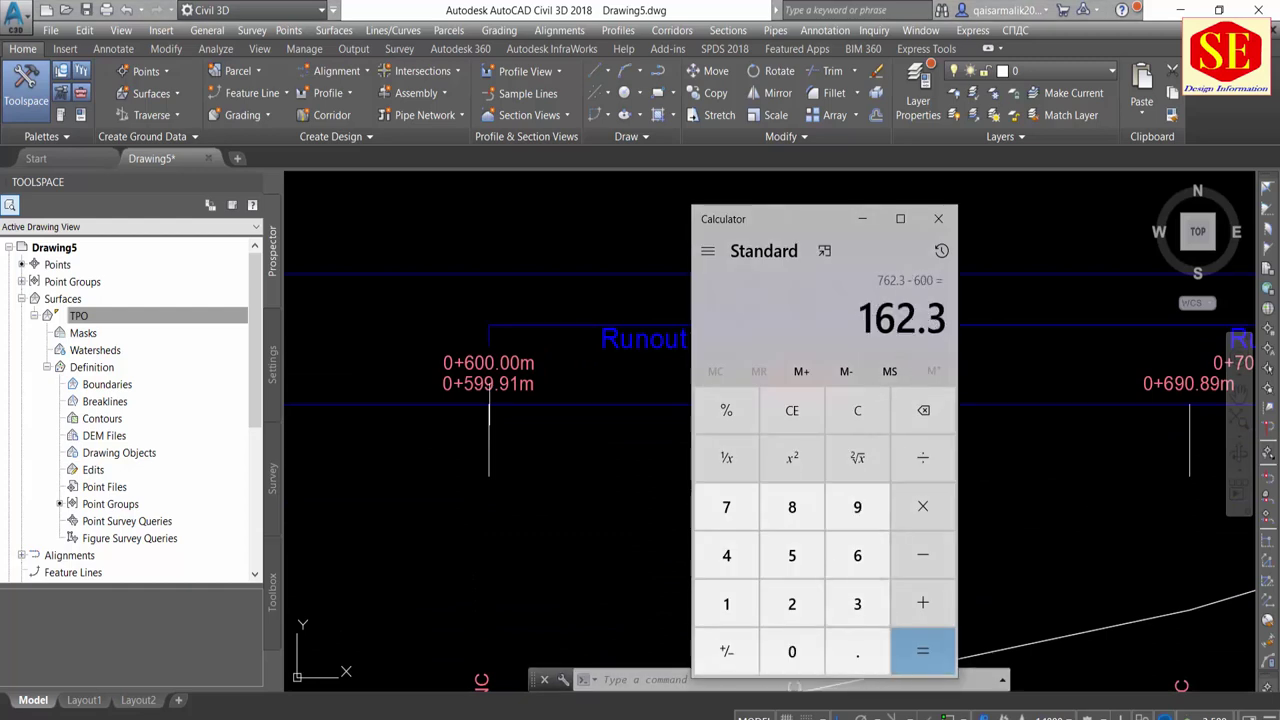
mouse_move(946, 318)
left_mouse_down()
mouse_move(874, 318)
mouse_move(948, 318)
left_mouse_up()
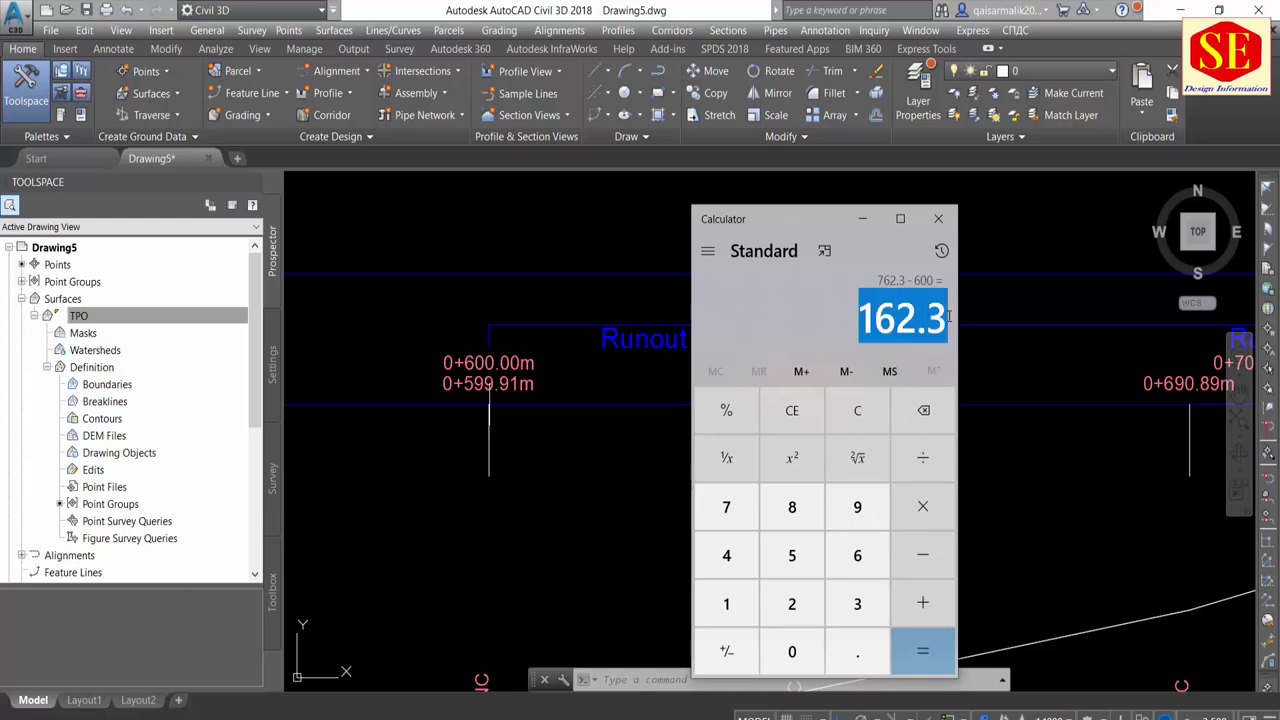
left_click(622, 505)
Place a multiline text note reading 40m just below the Runout span
scroll(665, 425, "down", 2)
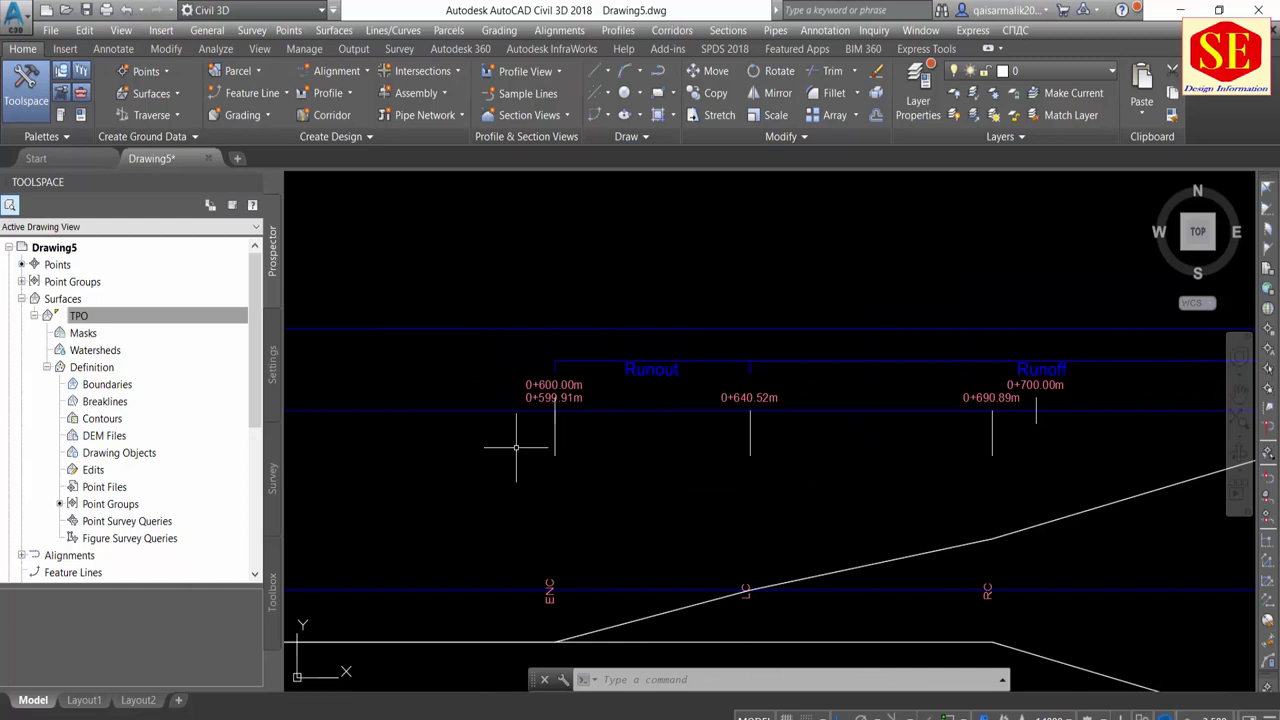
key("Escape")
key("Escape")
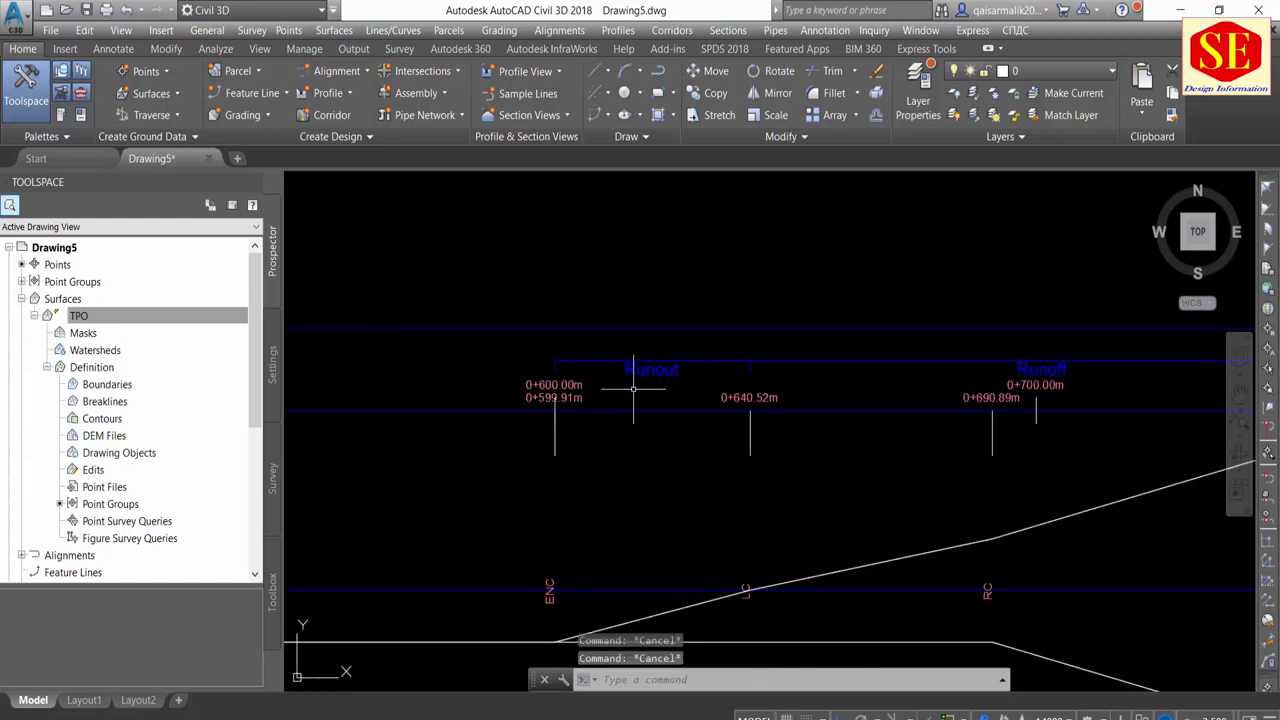
mouse_move(633, 387)
middle_mouse_down()
mouse_move(680, 390)
mouse_move(511, 392)
middle_mouse_up()
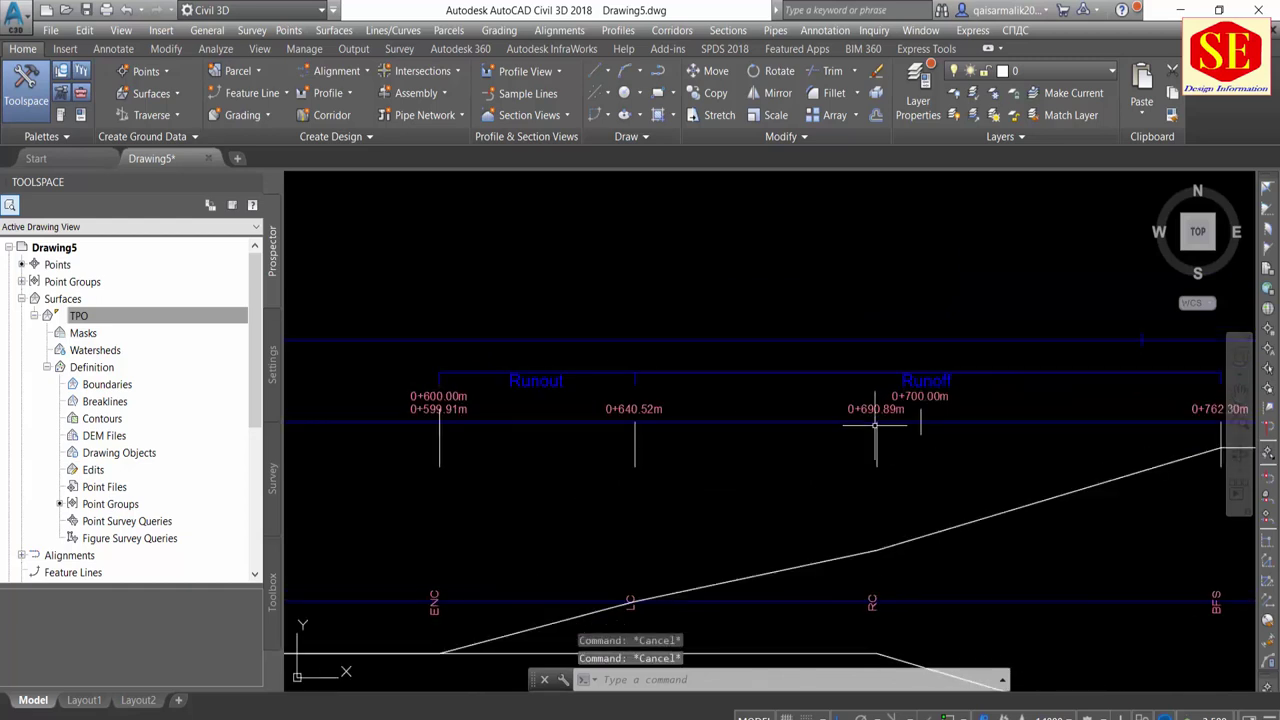
scroll(474, 422, "up", 2)
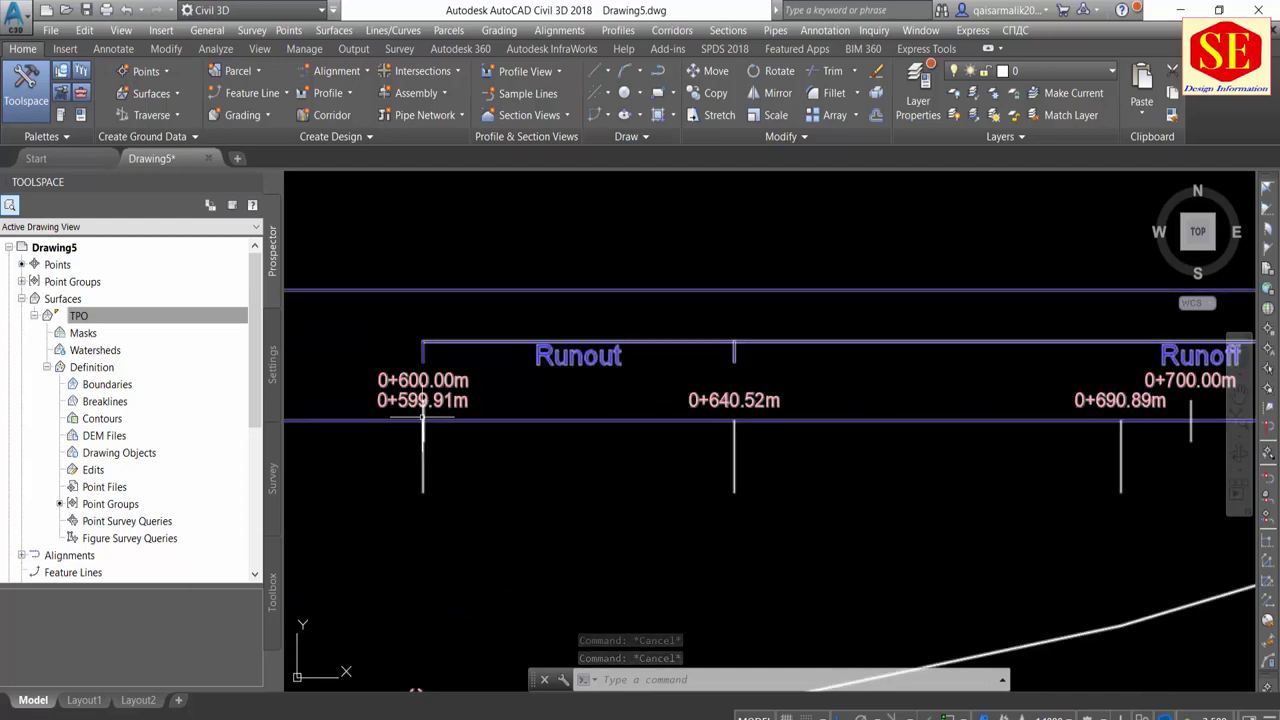
scroll(900, 450, "down", 1)
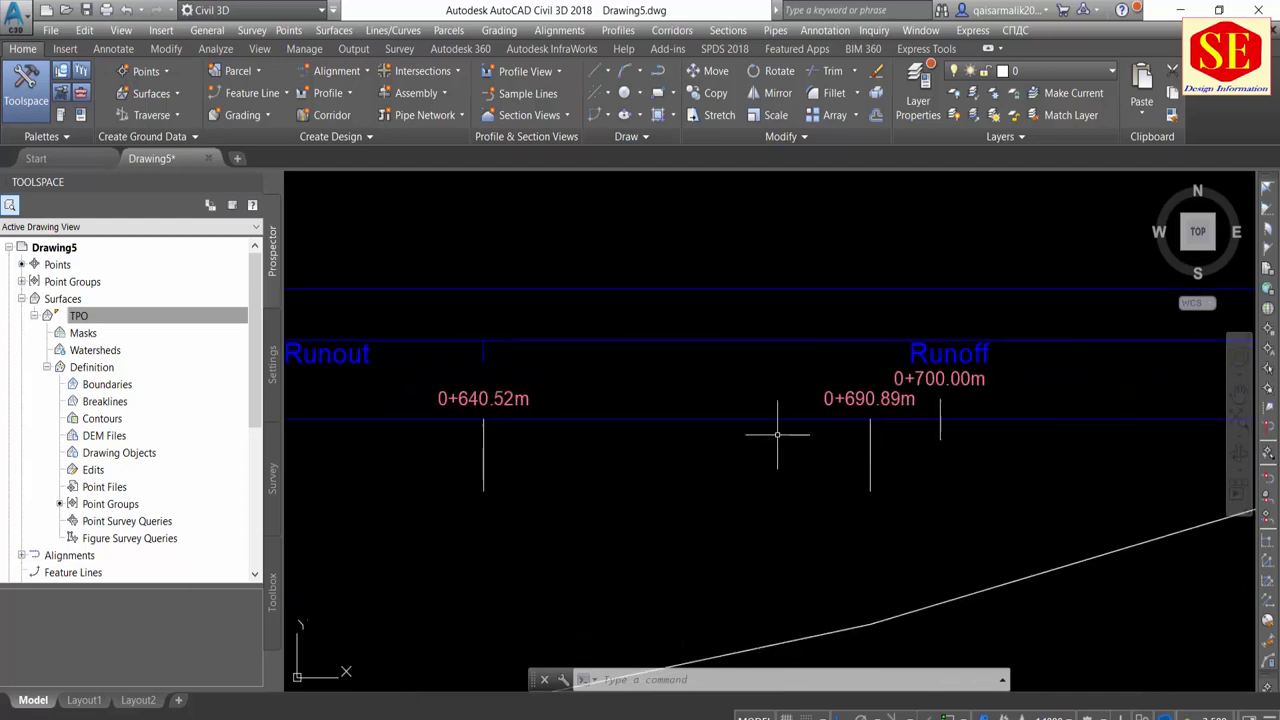
scroll(811, 455, "down", 2)
scroll(1040, 443, "up", 1)
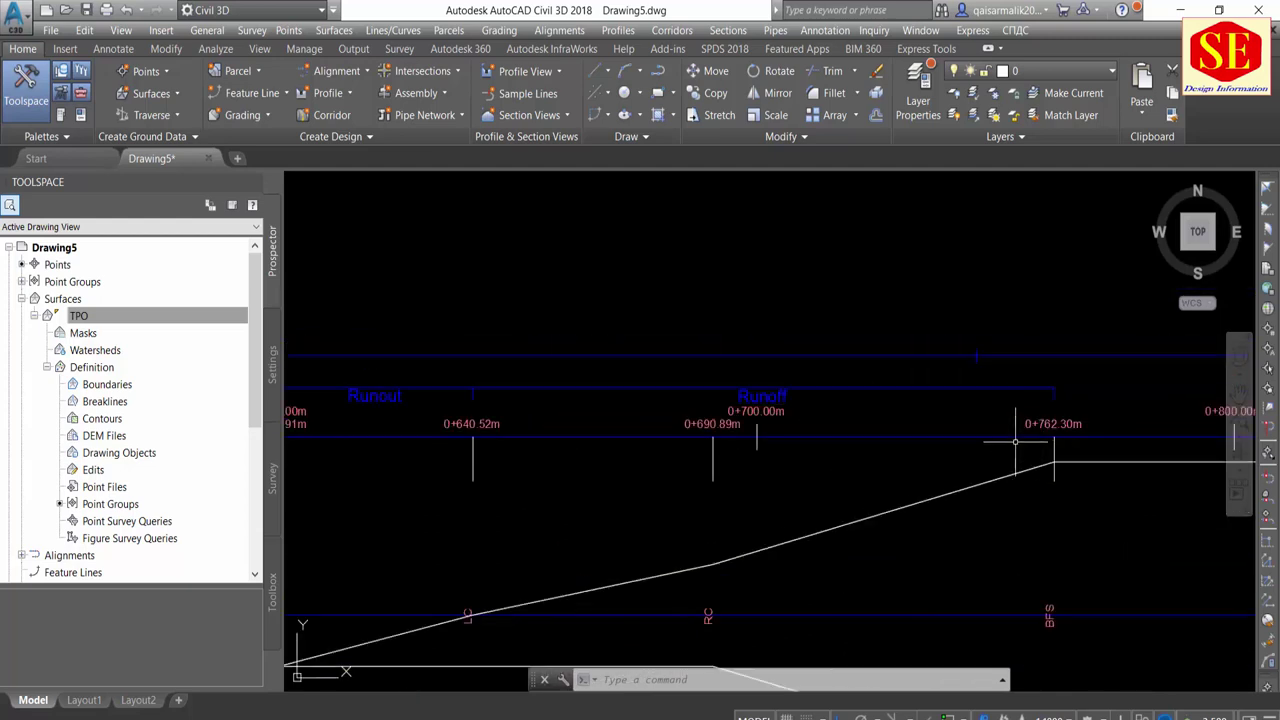
middle_click_drag(1015, 441, 1240, 445)
scroll(778, 448, "up", 2)
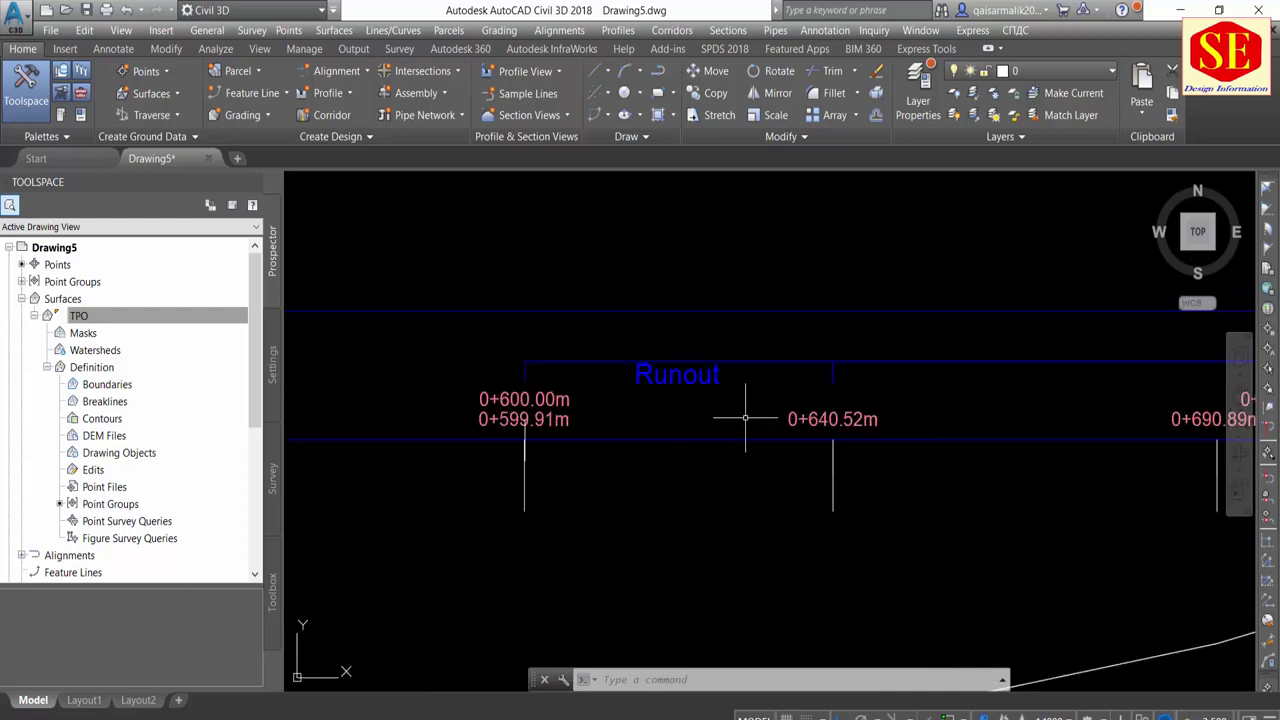
type("t")
key("Return")
left_click(608, 484)
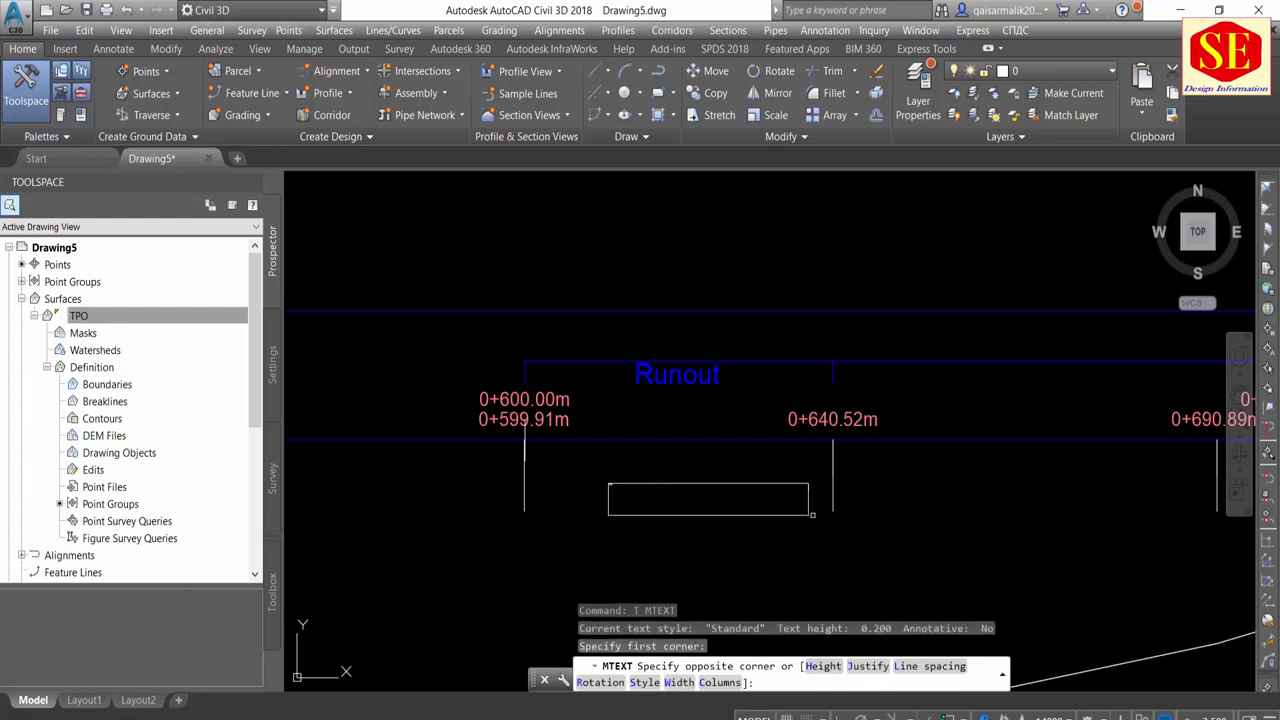
left_click(812, 514)
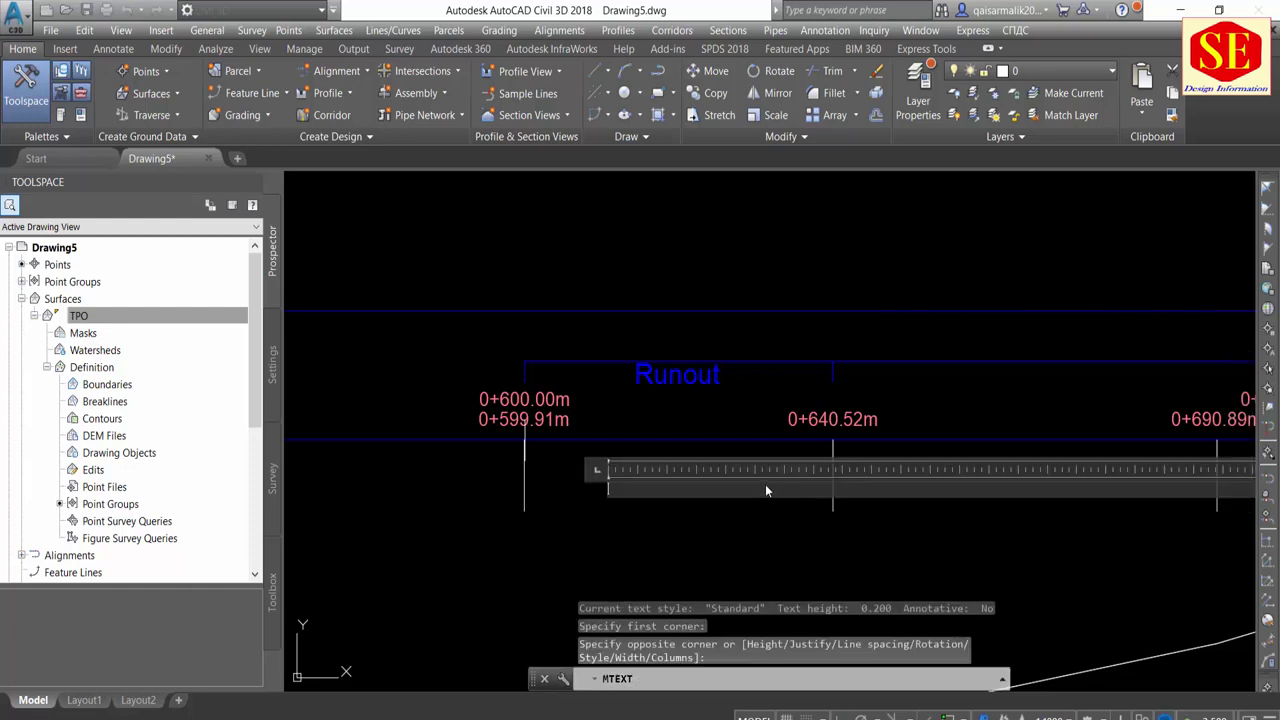
type("40m")
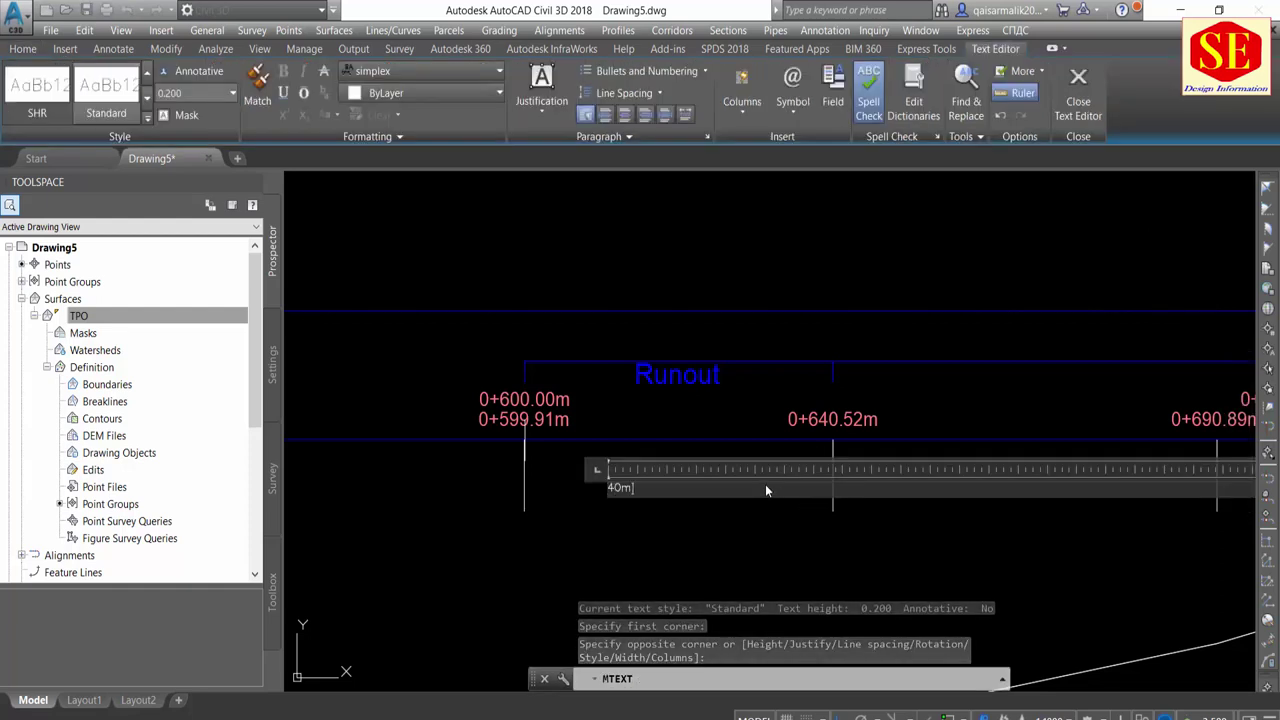
key("Escape")
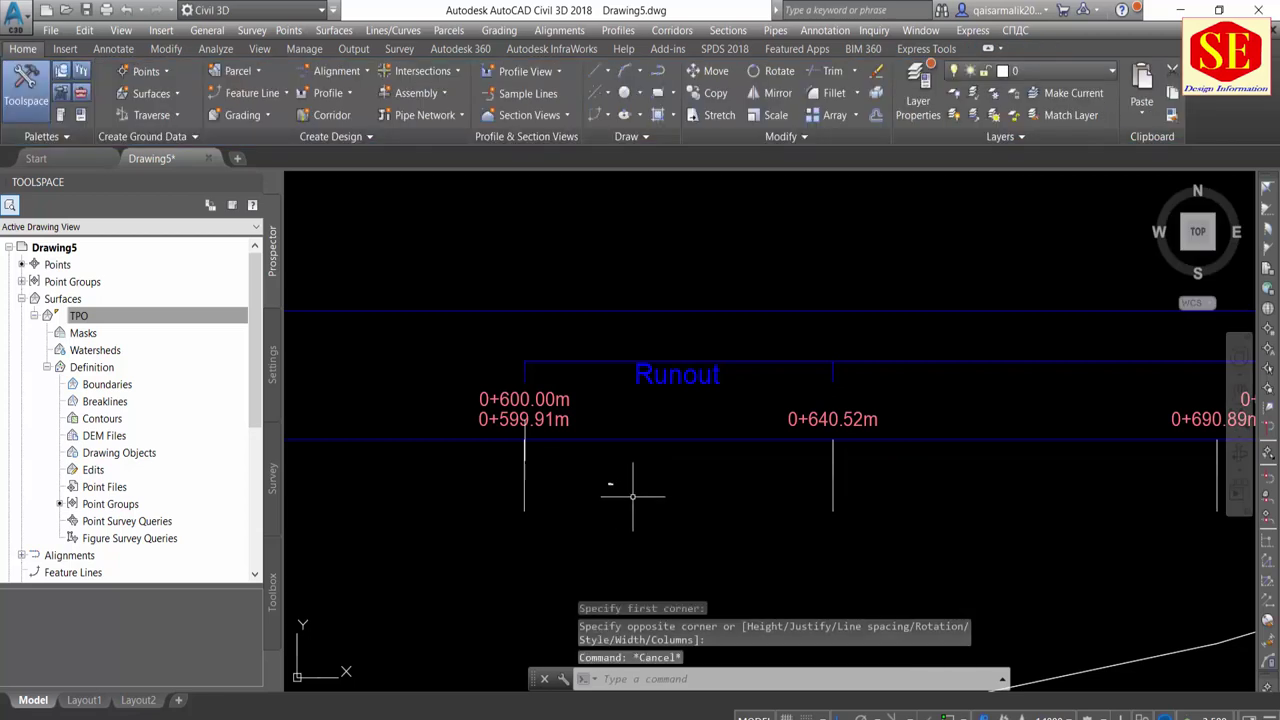
Scale the 40m note up by a factor of 5
type("sc")
key("Return")
scroll(610, 484, "up", 3)
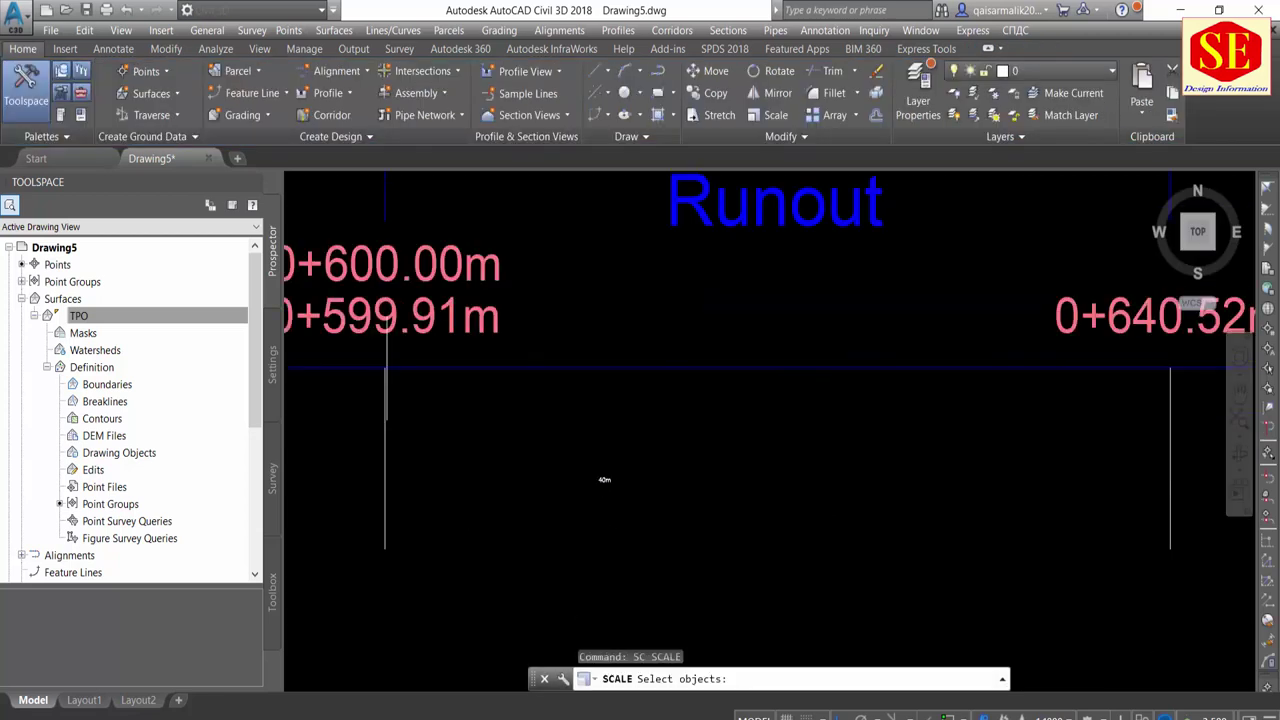
scroll(606, 477, "up", 2)
left_click(595, 470)
key("Return")
left_click(655, 480)
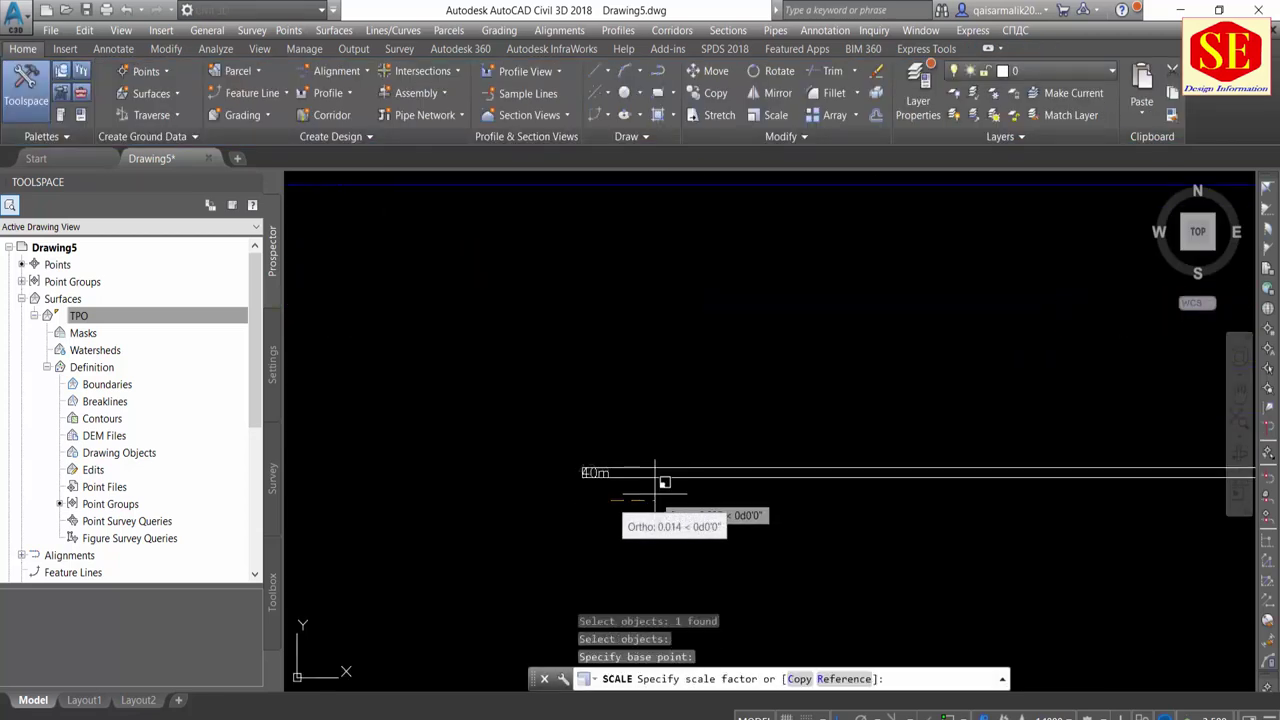
type("5")
key("Return")
Start a circle near the 40m note, then cancel it
scroll(657, 491, "down", 3)
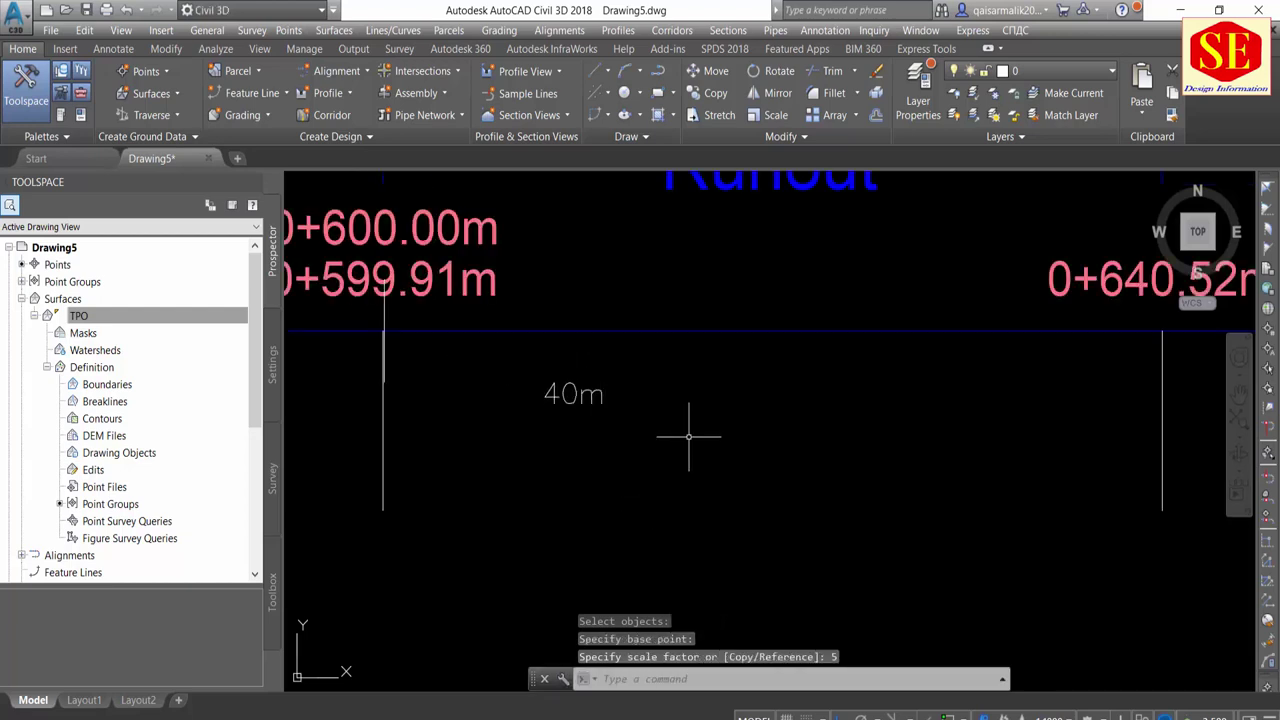
middle_click_drag(691, 434, 505, 443)
key("Escape")
scroll(603, 433, "down", 2)
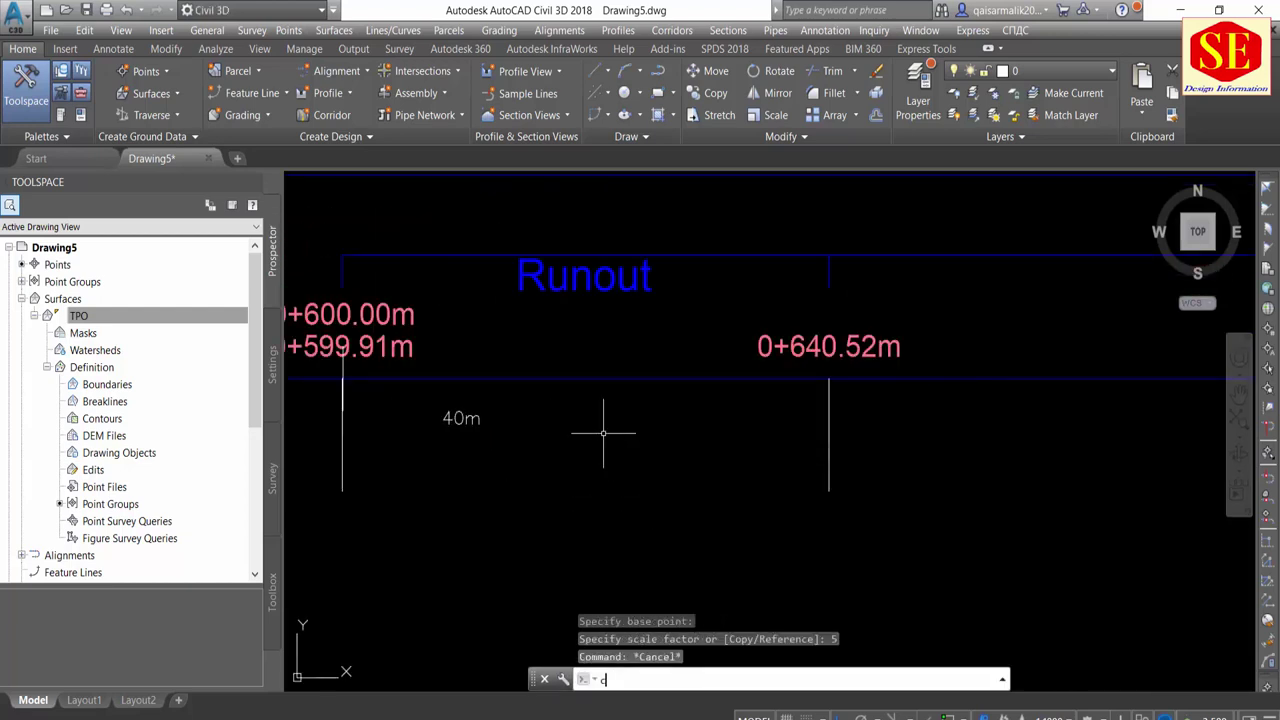
type("c")
key("Return")
left_click(489, 433)
key("Escape")
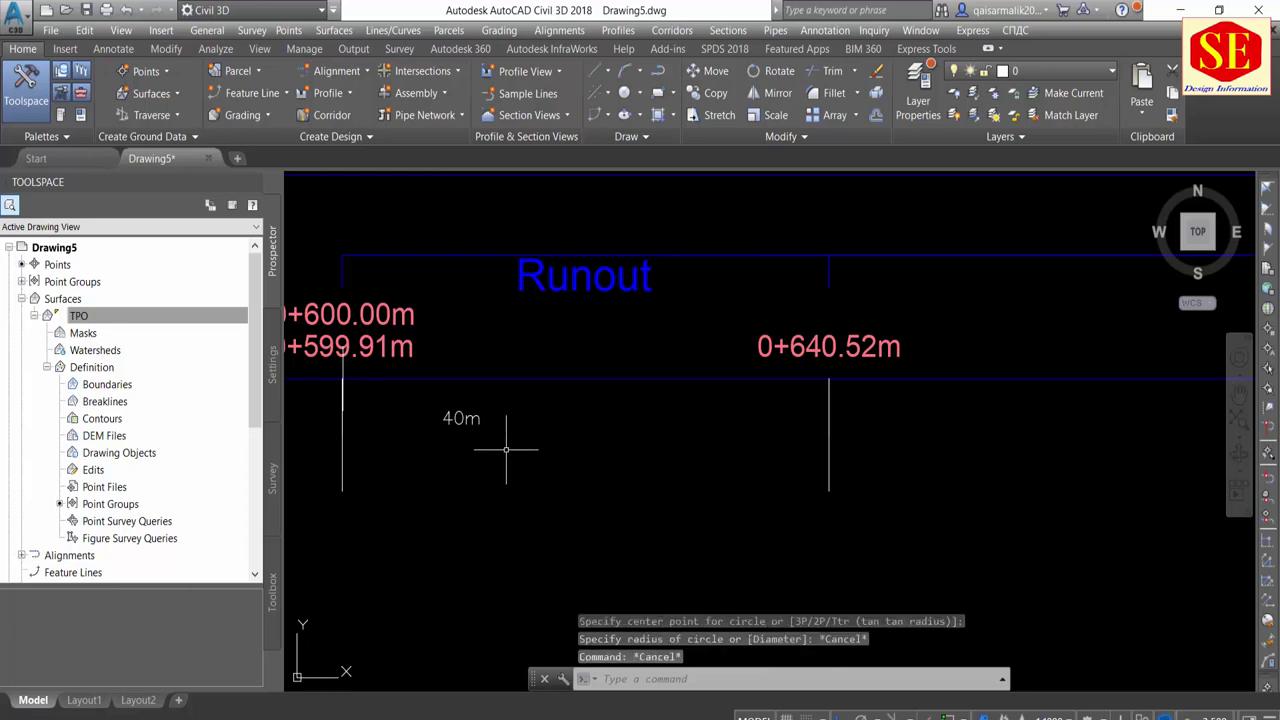
Copy the 40m note to the span between 0+640.52m and 0+690.89m
type("o")
key("Return")
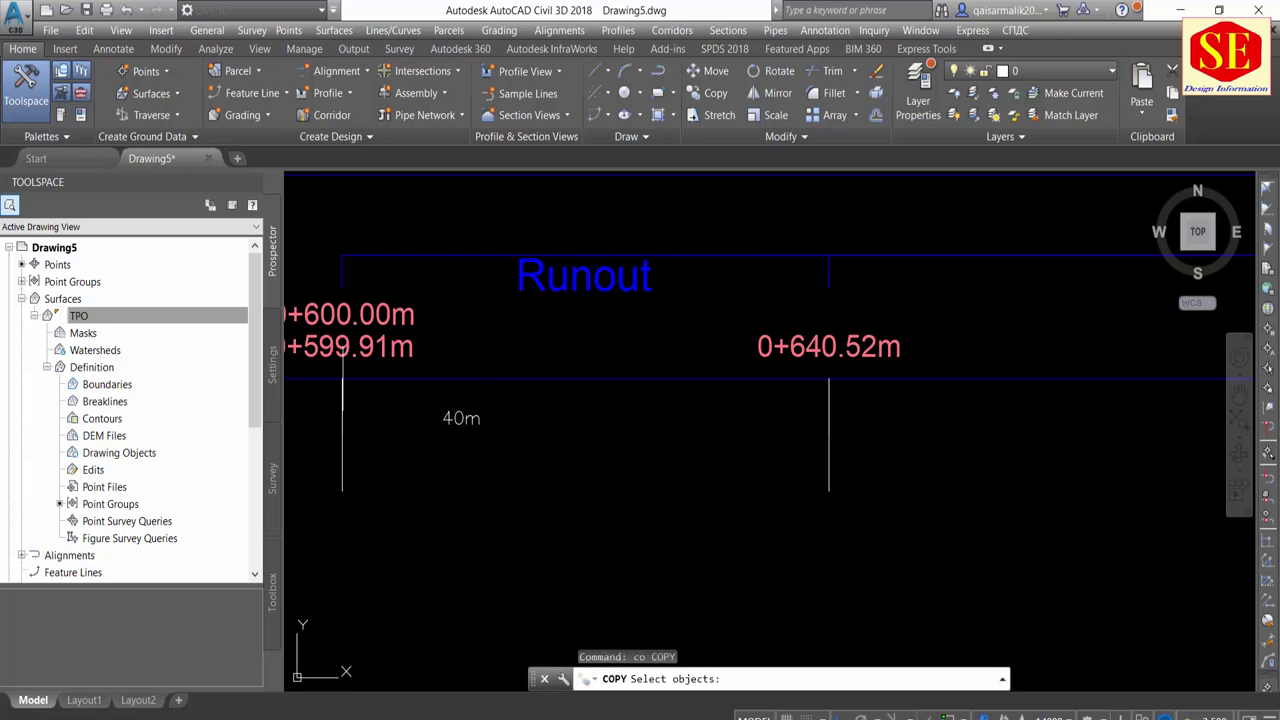
left_click(461, 430)
key("Return")
left_click(451, 441)
middle_click_drag(966, 423, 666, 437)
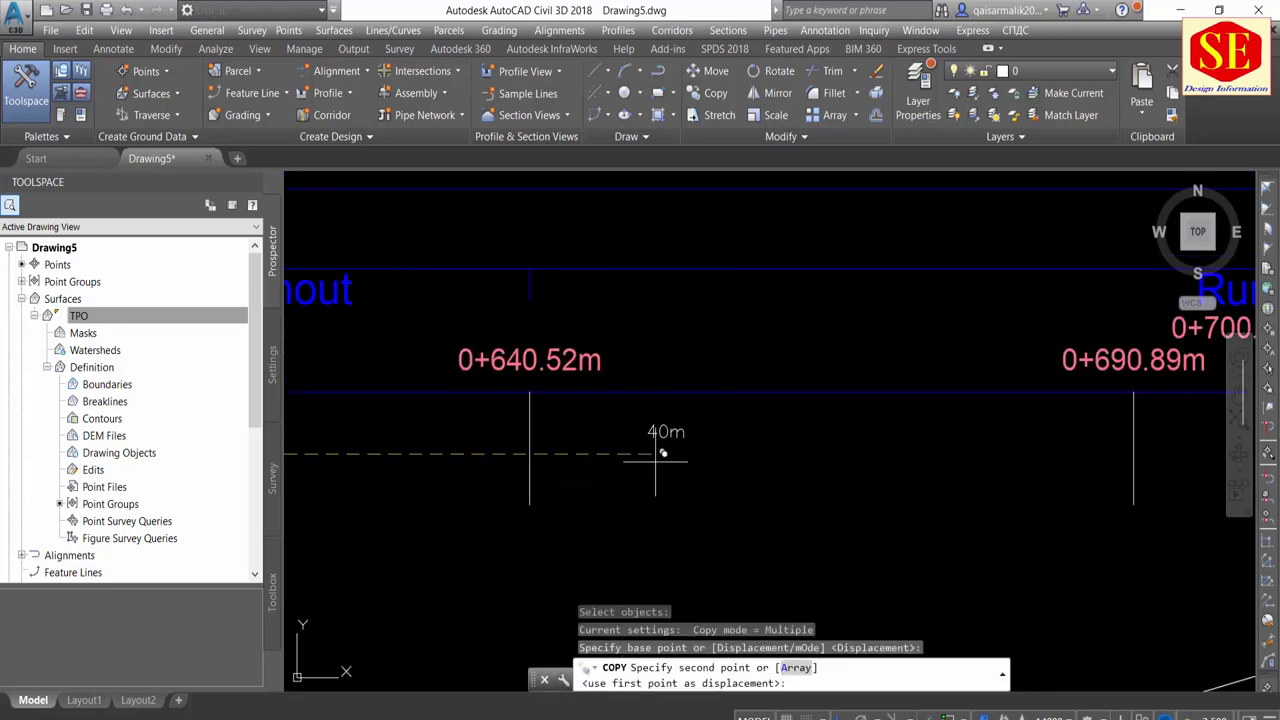
left_click(871, 484)
key("Escape")
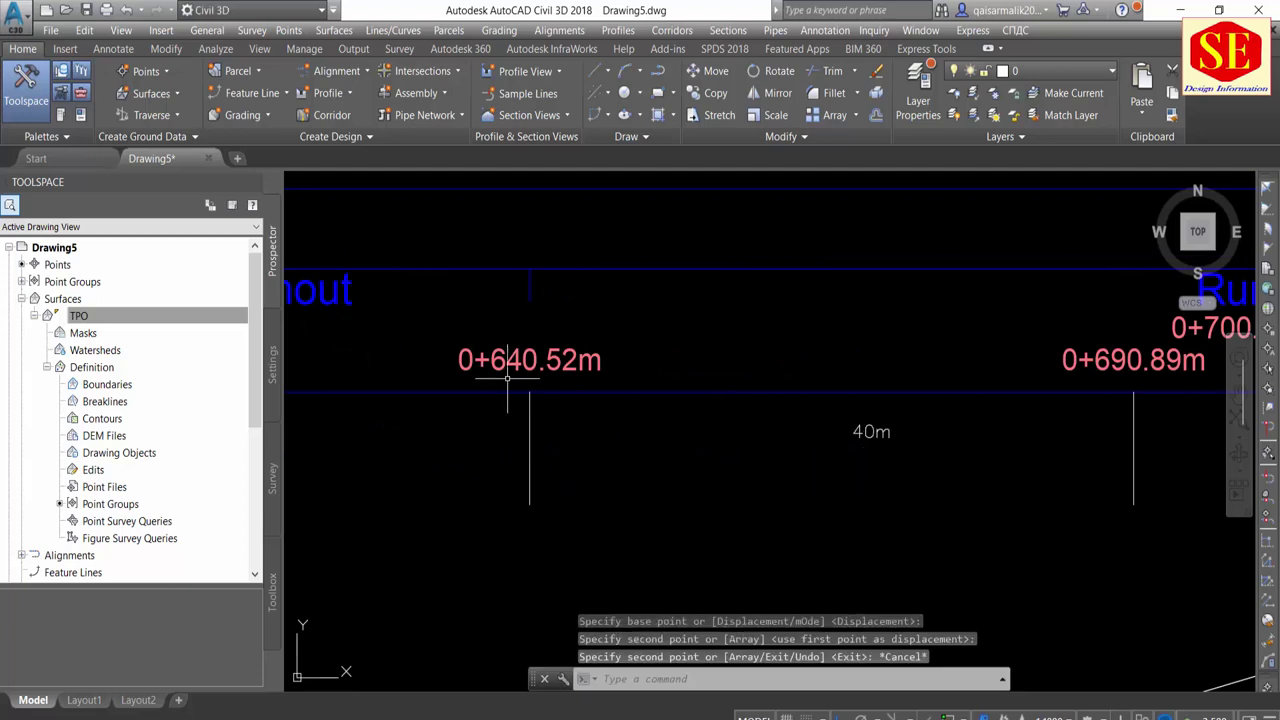
Compute the span length 690 − 640 = 50 in Calculator
middle_click_drag(1108, 368, 1005, 382)
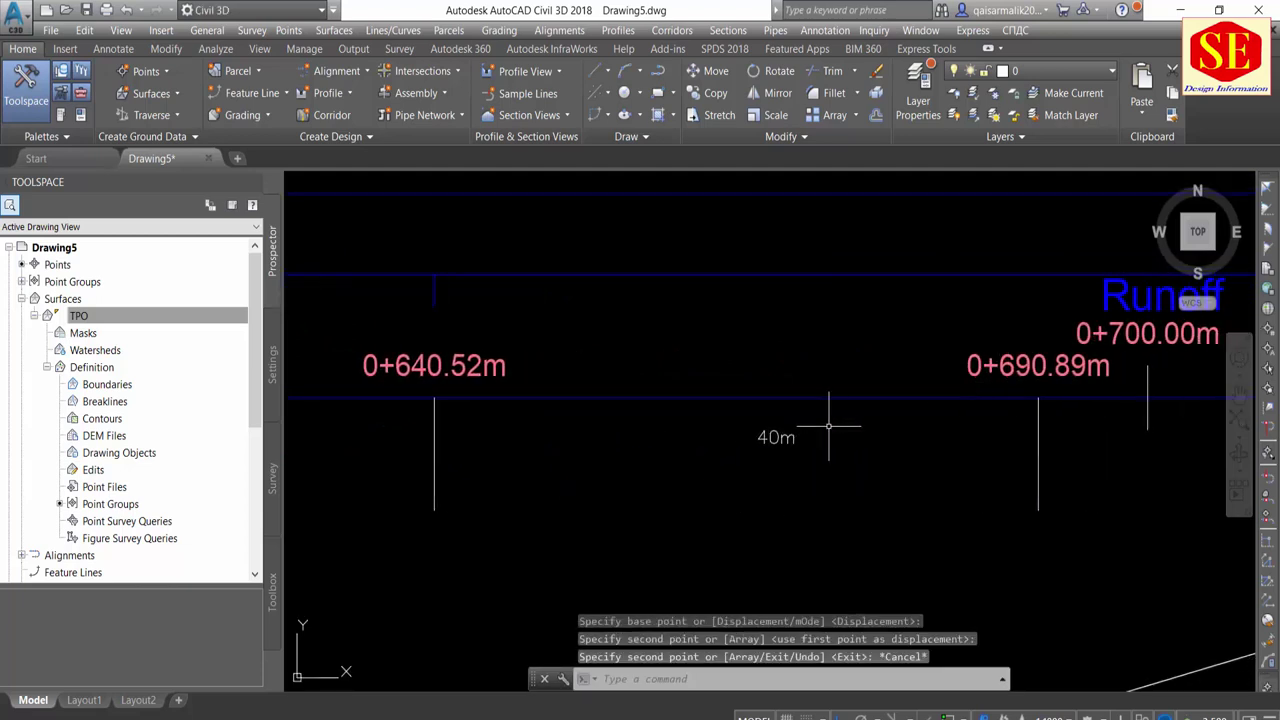
key("Escape")
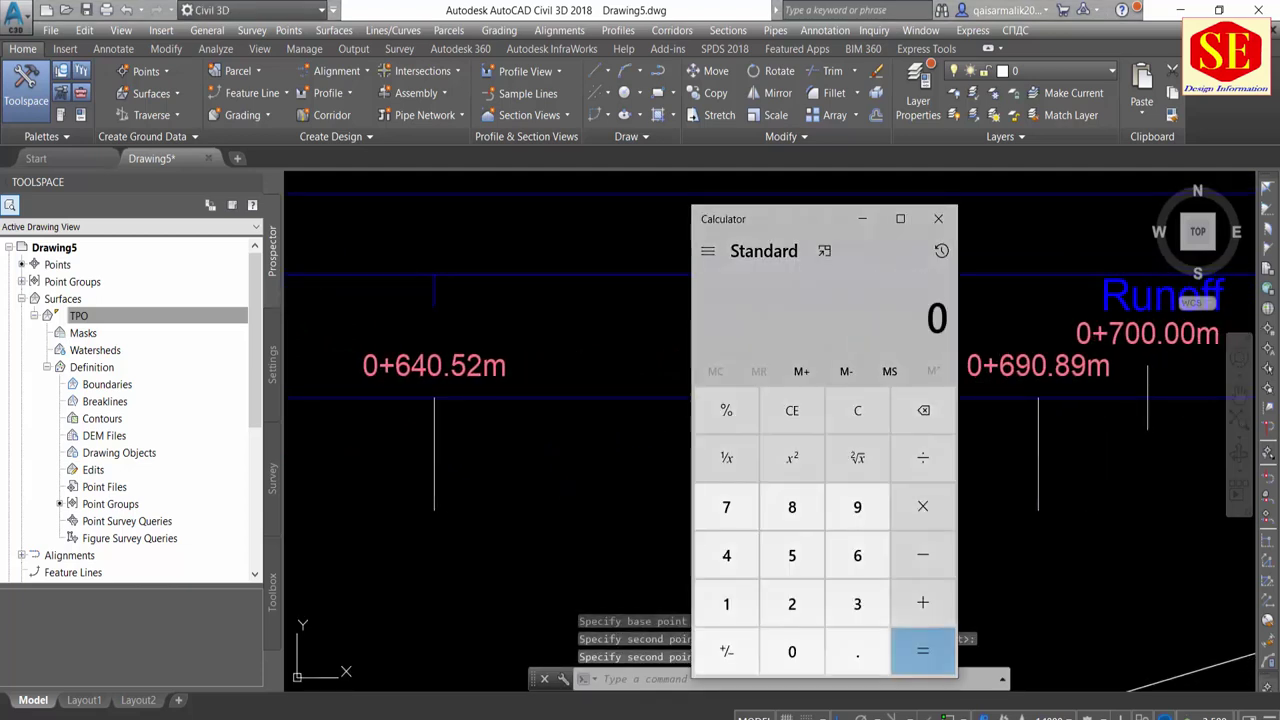
type("690")
key("minus")
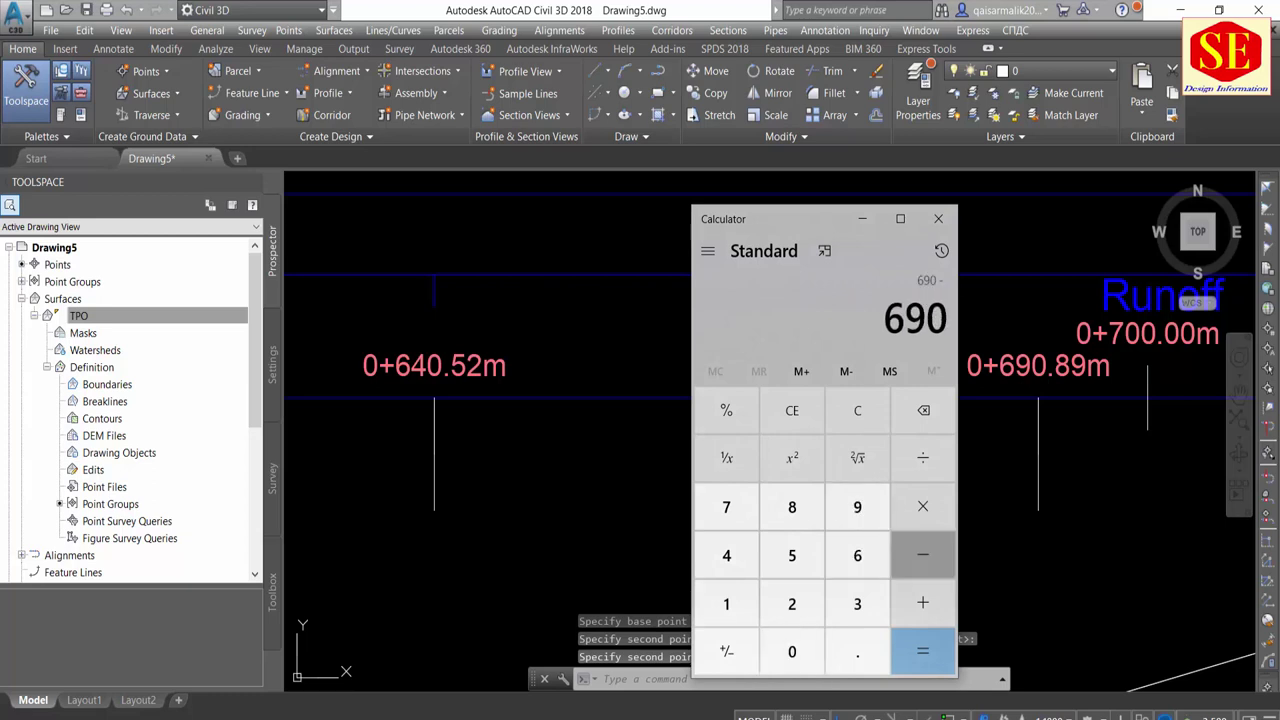
type("640")
key("Return")
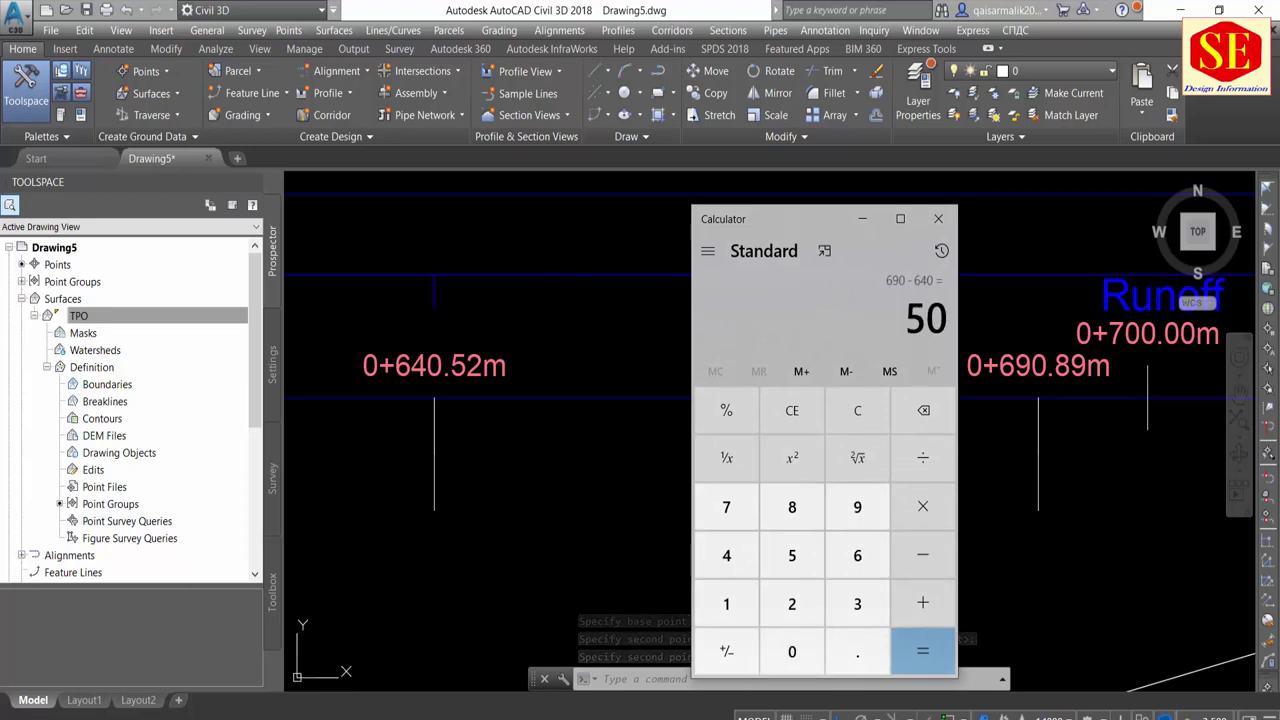
left_click(585, 480)
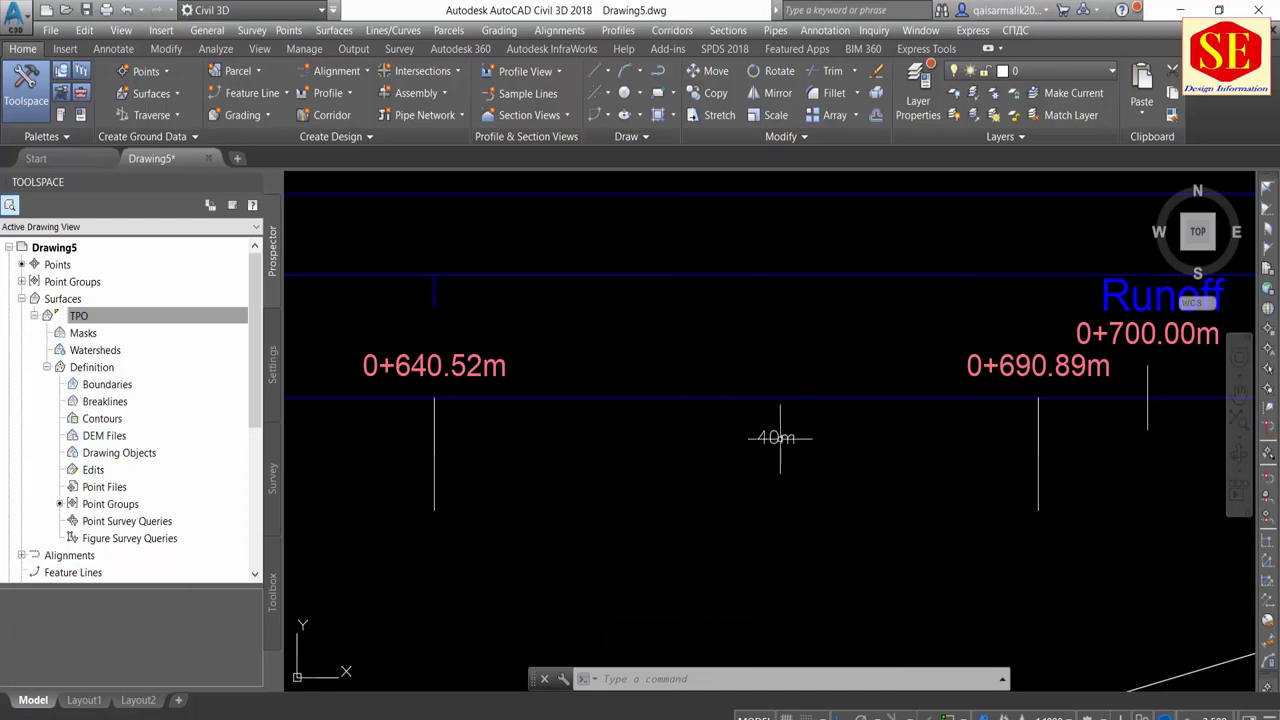
Edit the copied note's text so it reads 50m
left_click(774, 437)
left_click(770, 438)
double_click(770, 438)
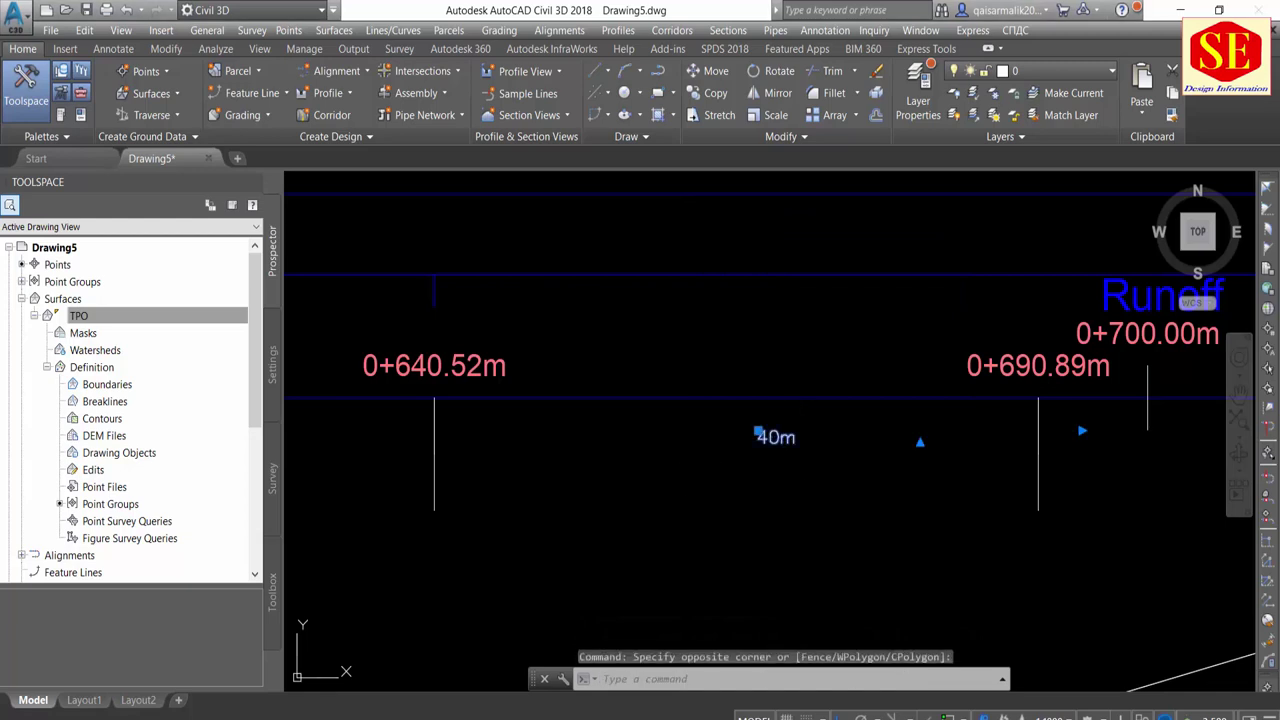
key("BackSpace")
type("5")
left_click(769, 479)
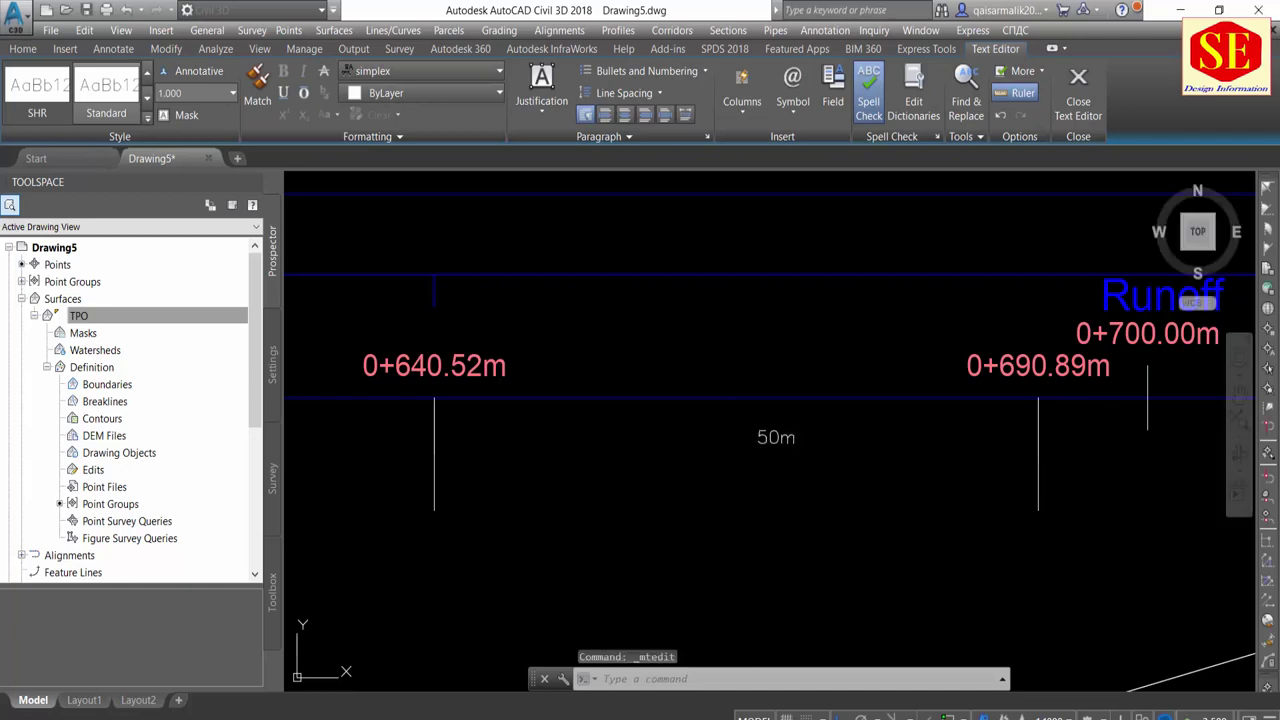
scroll(444, 425, "down", 3)
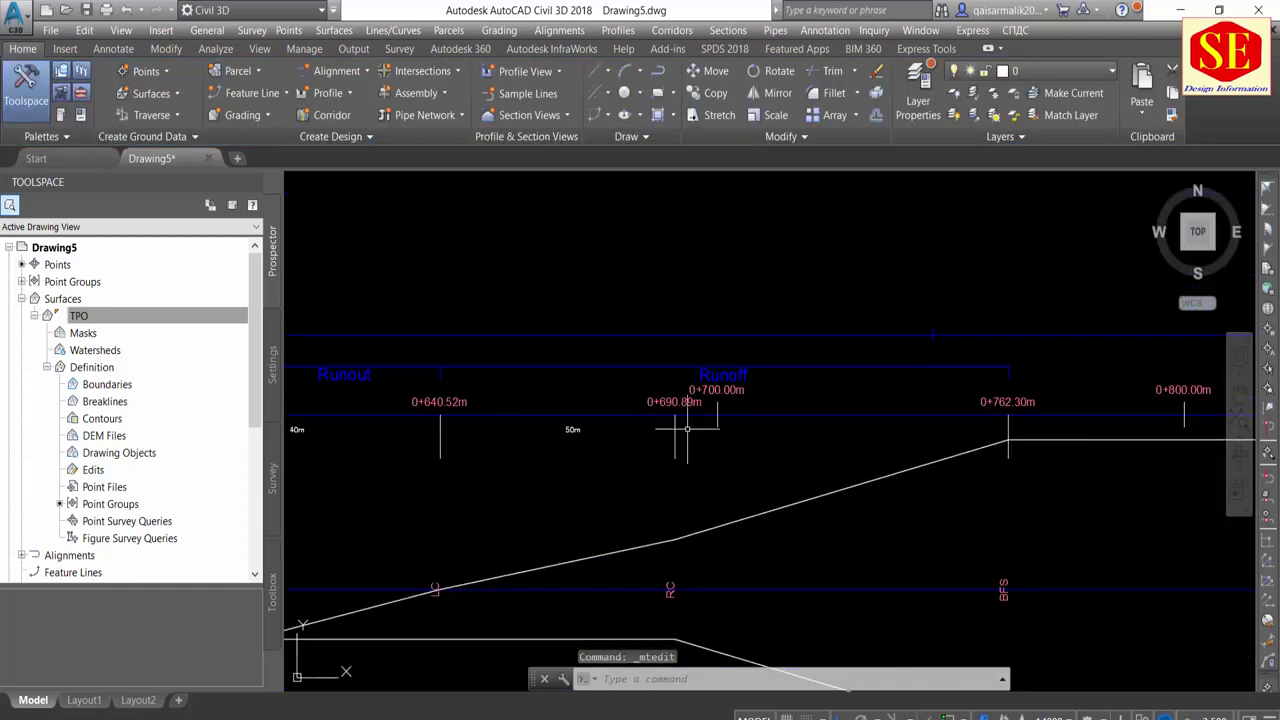
Compute the last span length, 762 − 690, in Calculator
key("alt+Tab")
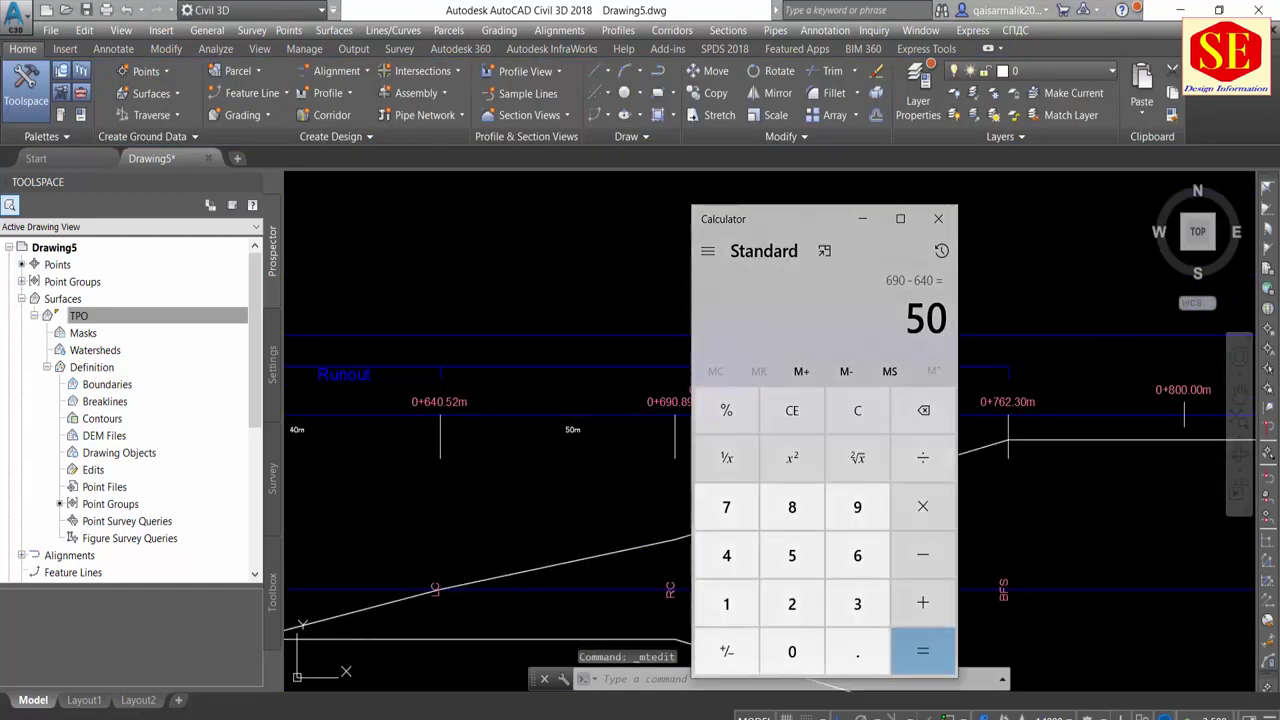
key("Escape")
type("762 ")
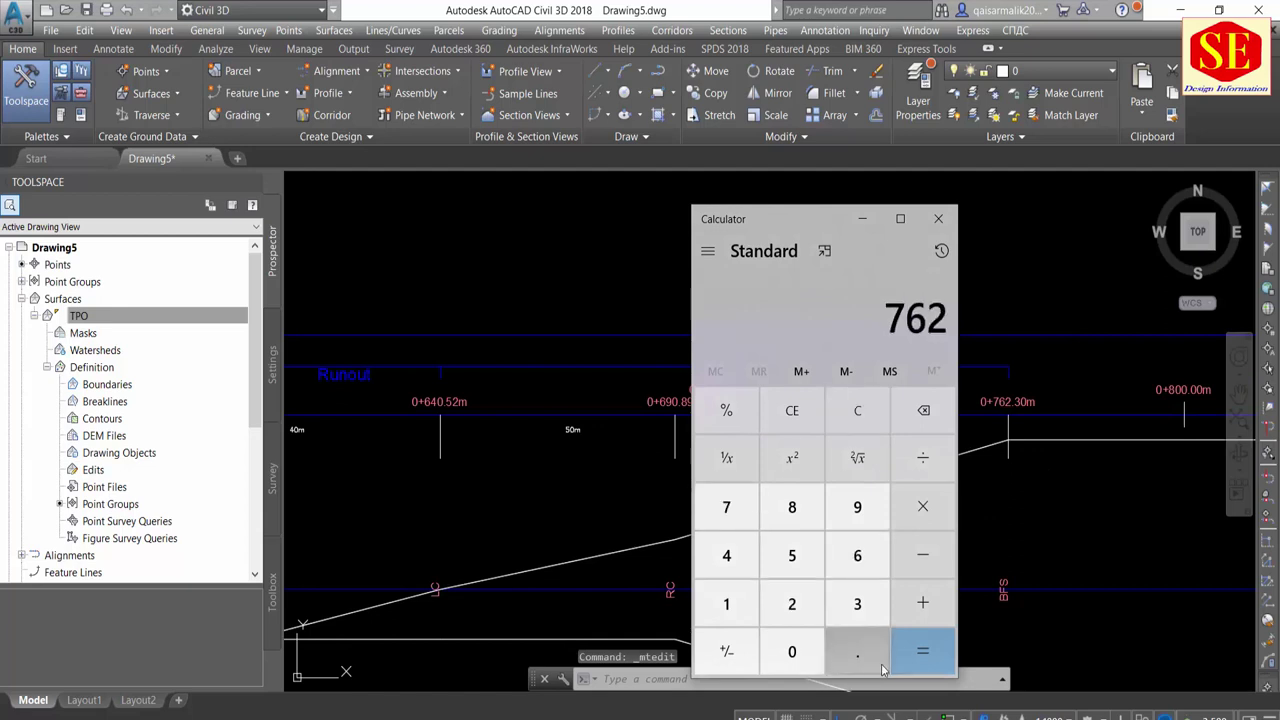
type("- 691")
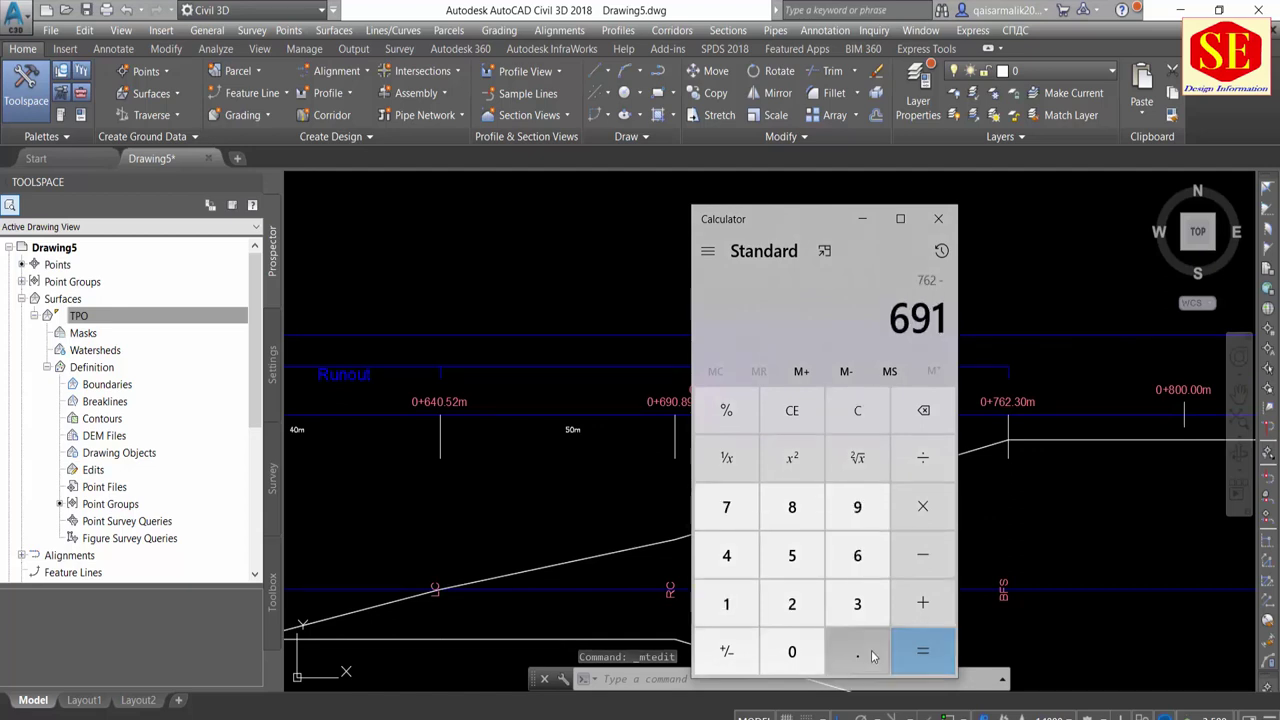
key("BackSpace")
type("0")
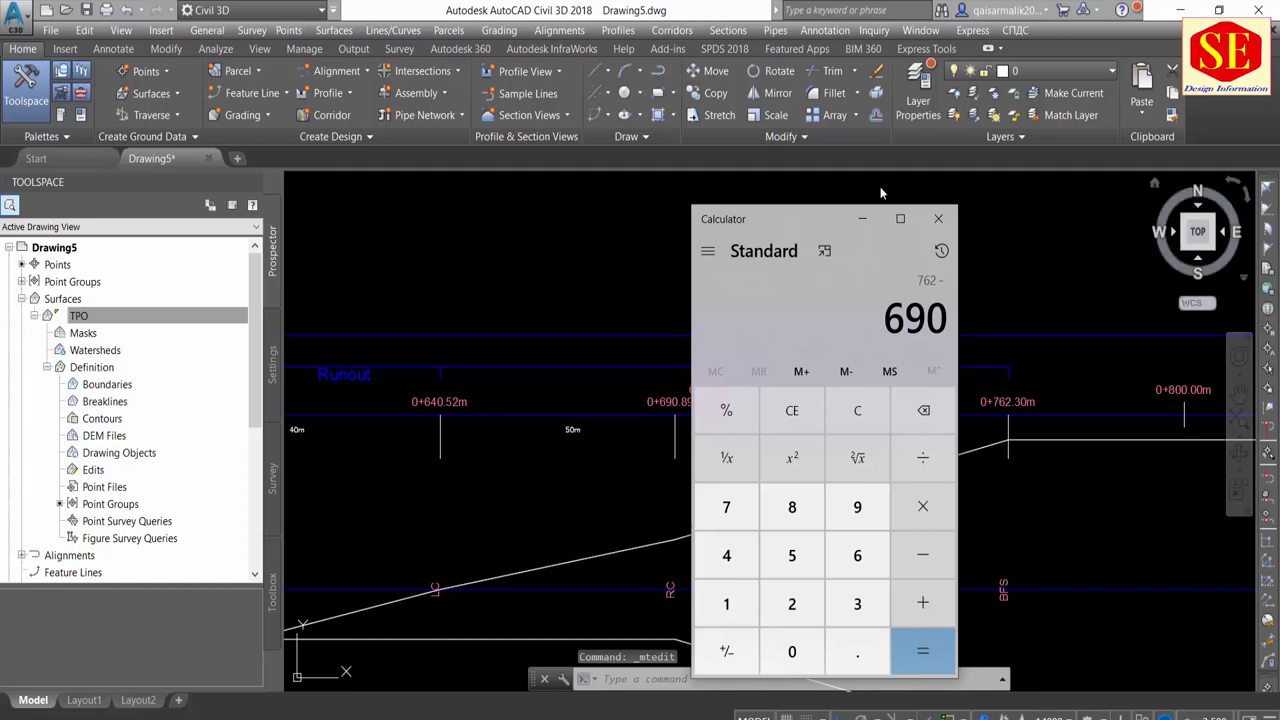
left_click_drag(919, 257, 1075, 286)
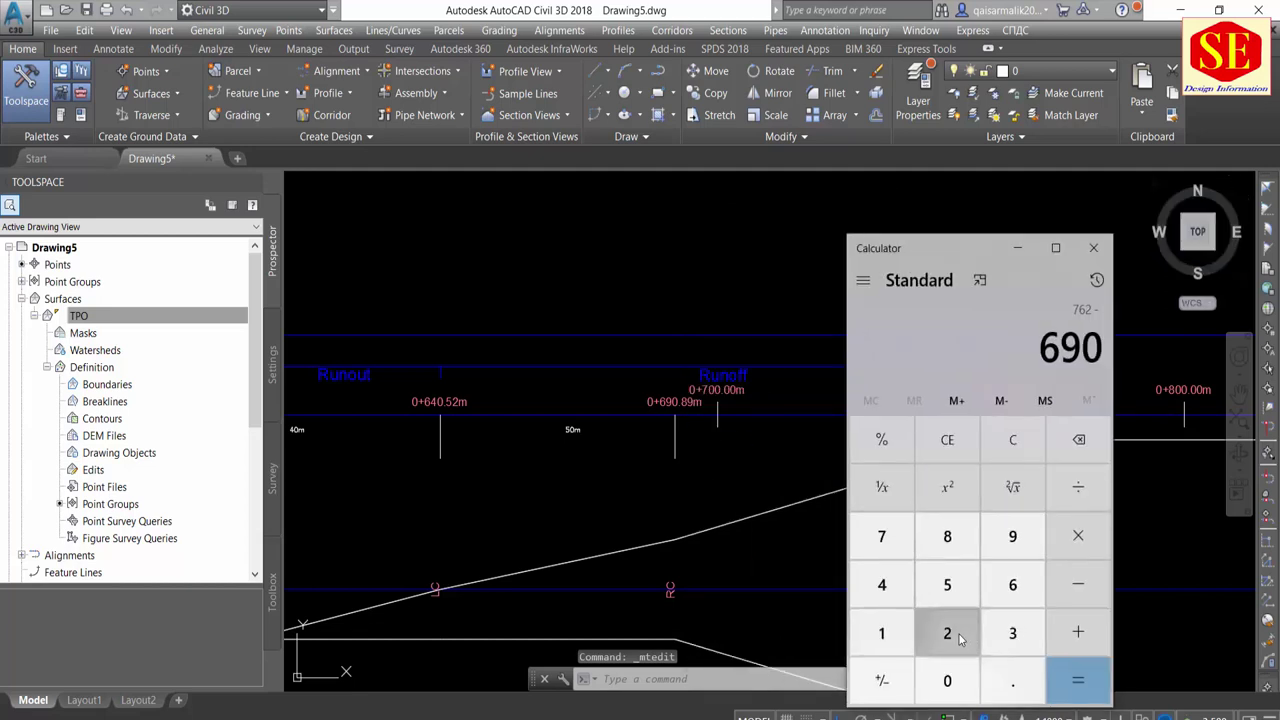
left_click(1078, 680)
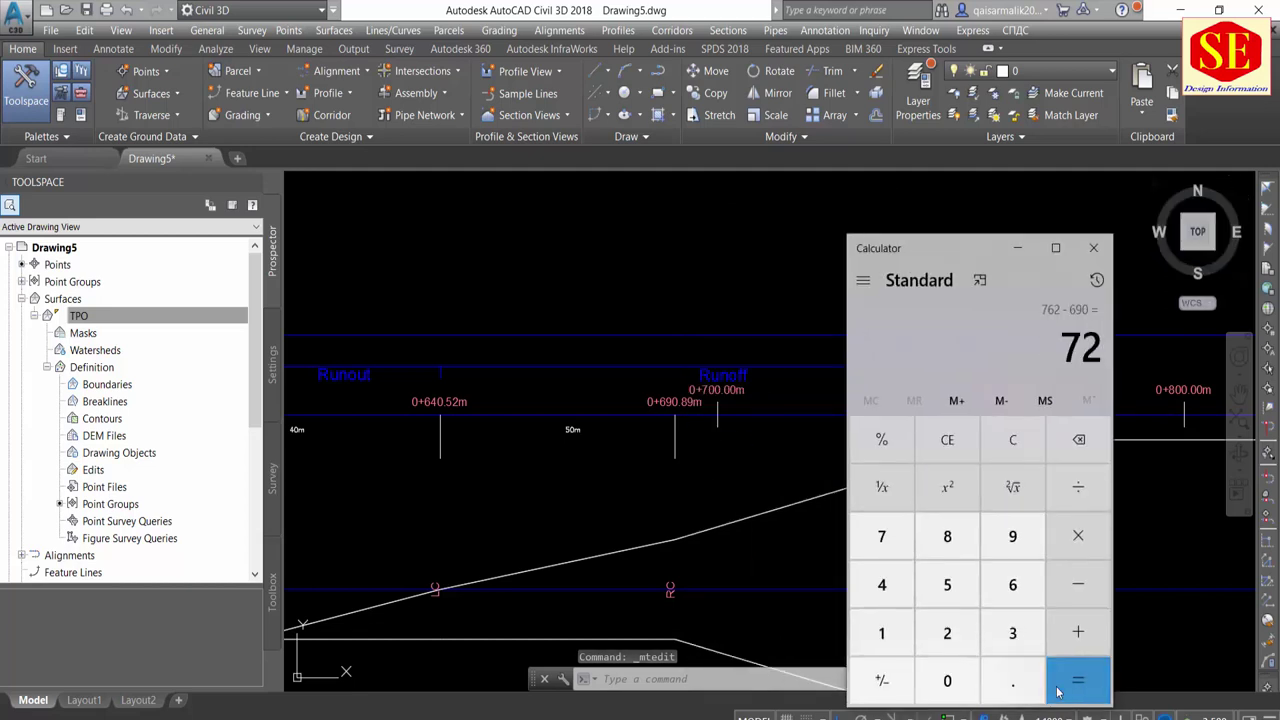
left_click(718, 505)
Copy the 50m label into the runoff span from 0+690.89m to 0+762.30m
type("c")
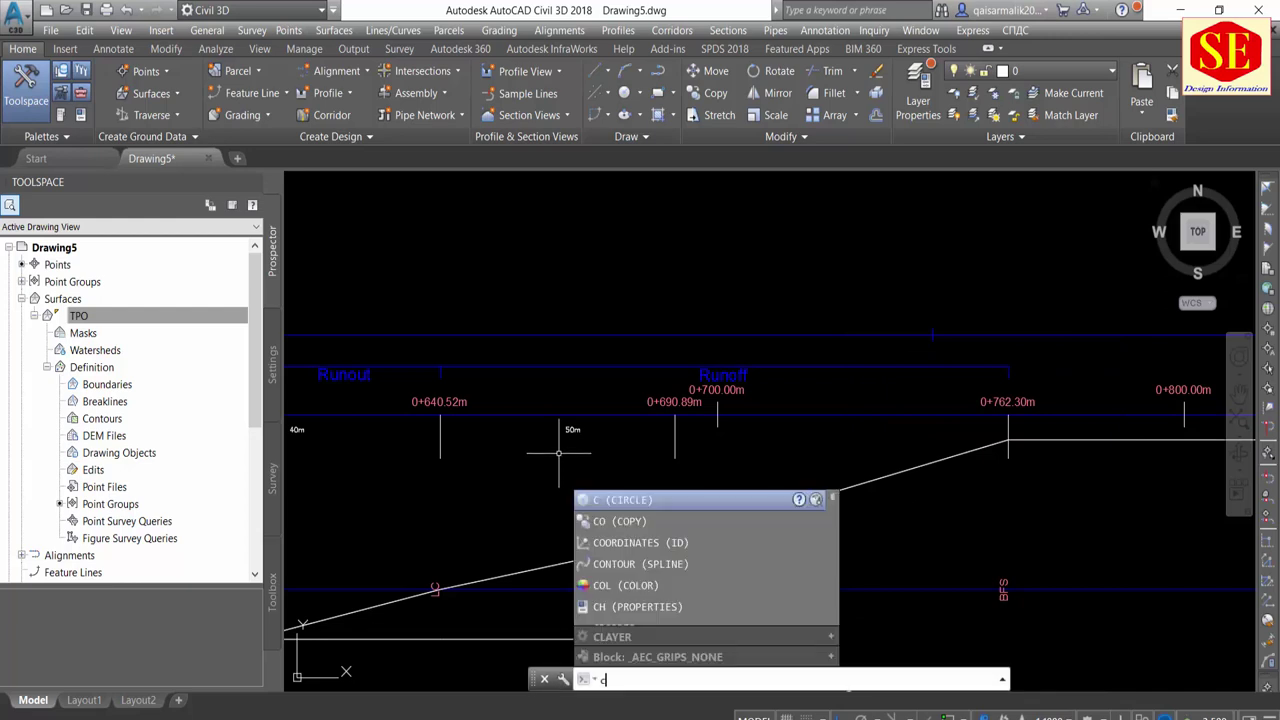
key("Return")
key("Escape")
key("Escape")
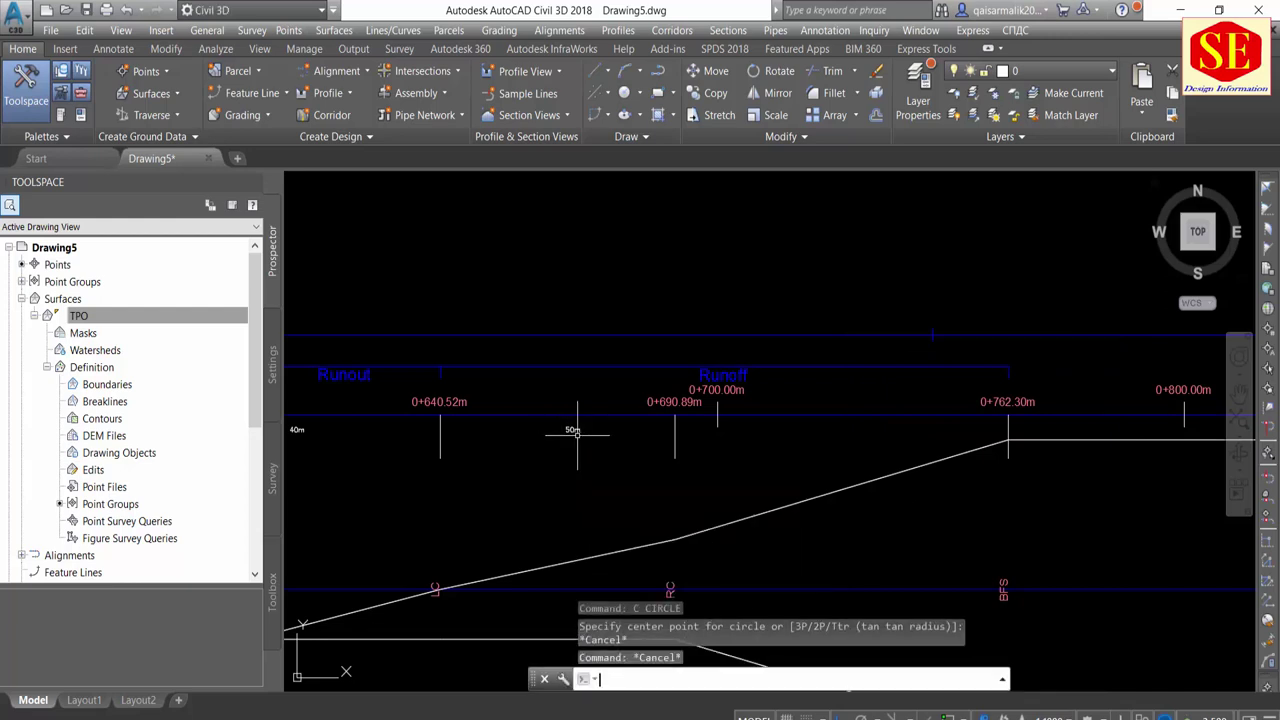
type("co")
key("Return")
left_click(572, 429)
key("Return")
left_click(579, 465)
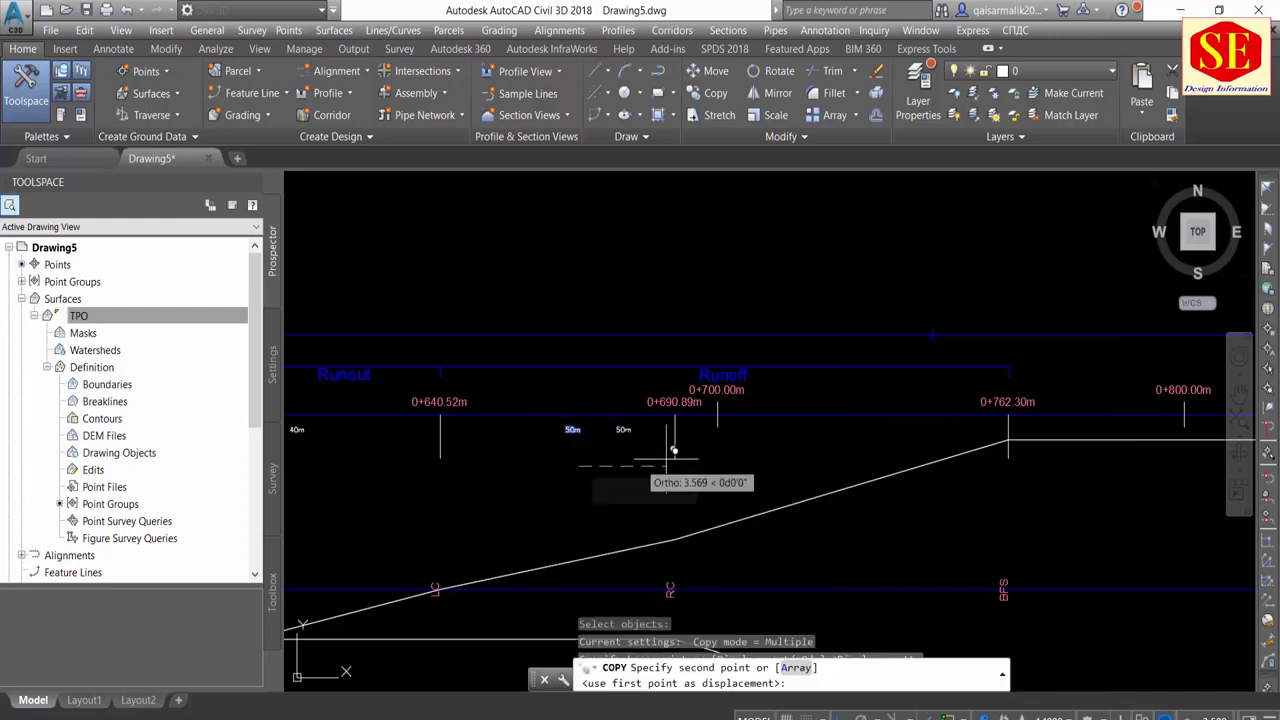
left_click(839, 440)
key("Escape")
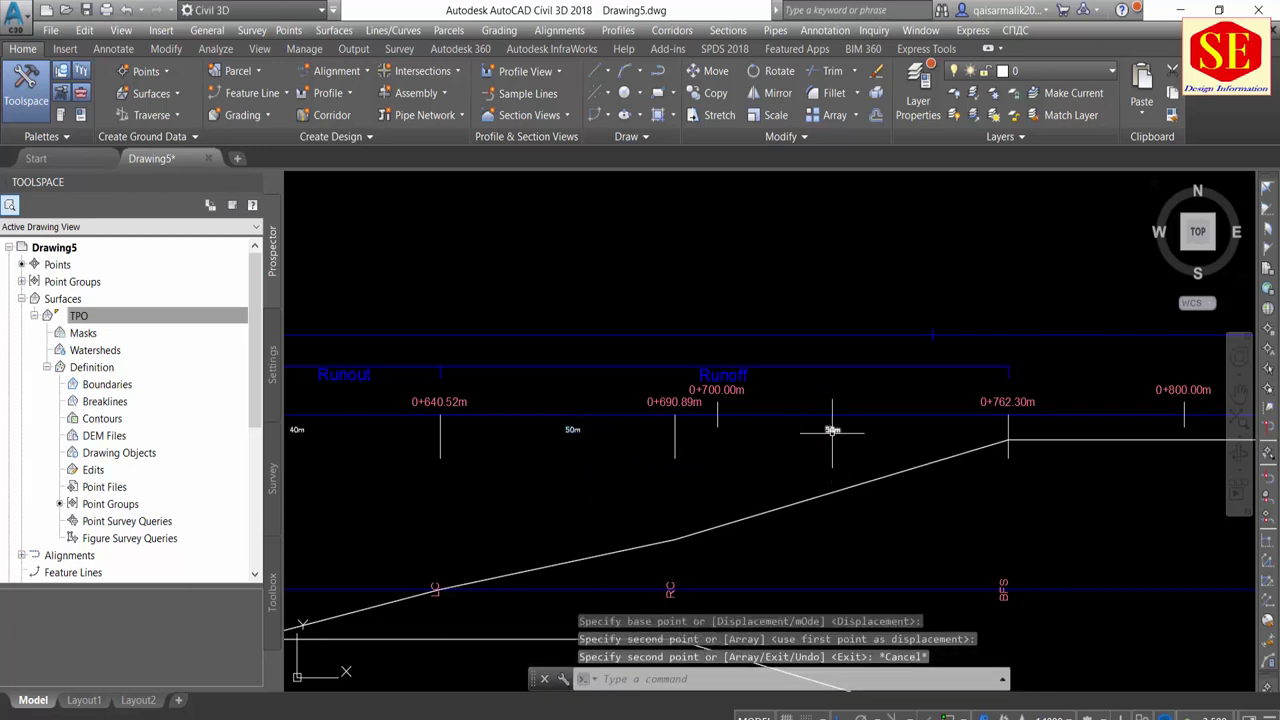
Edit the copied label's text to 72m
double_click(832, 430)
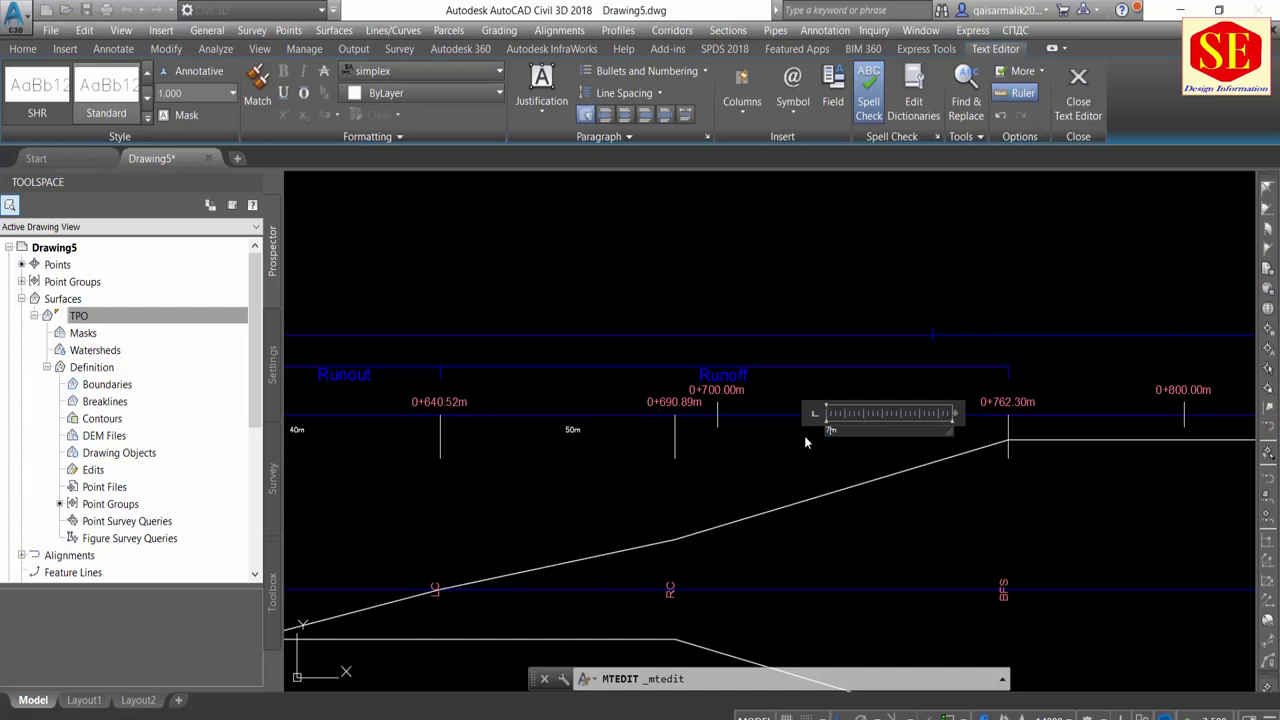
scroll(721, 518, "down", 2)
key("Escape")
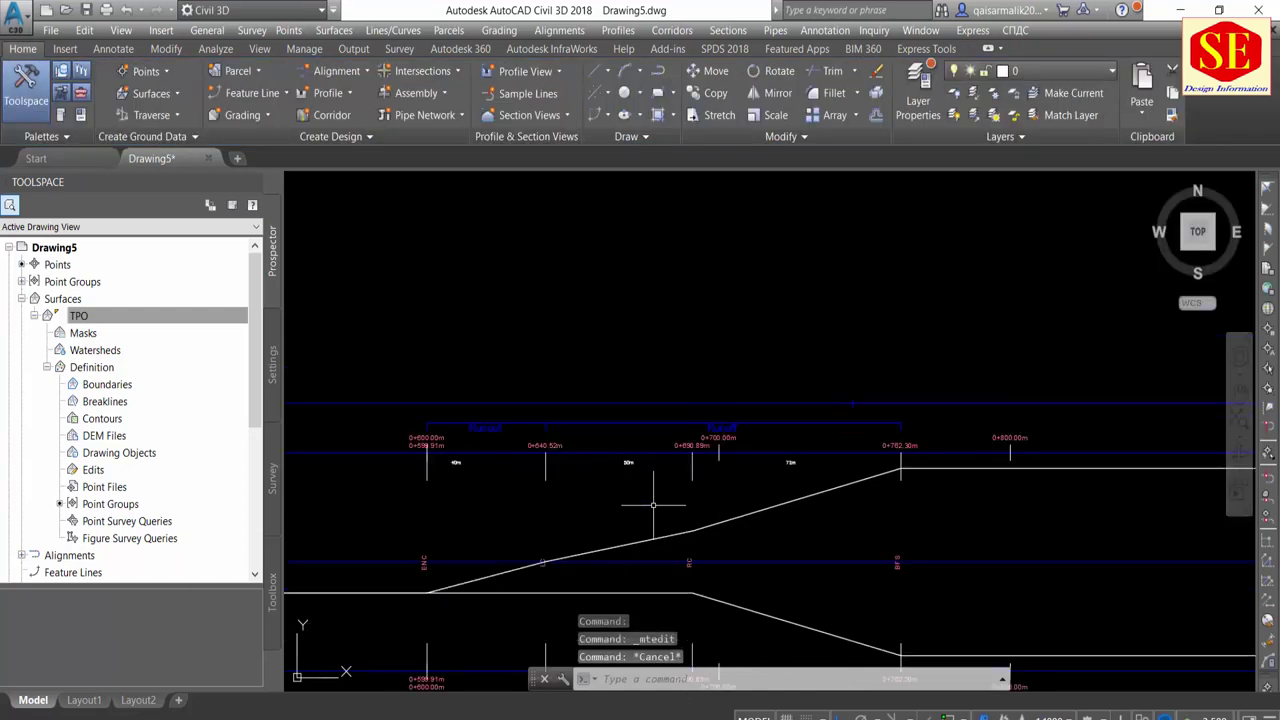
Zoom out, then zoom in on the next curve's Runoff region at 1+243.75m
scroll(430, 450, "down", 2)
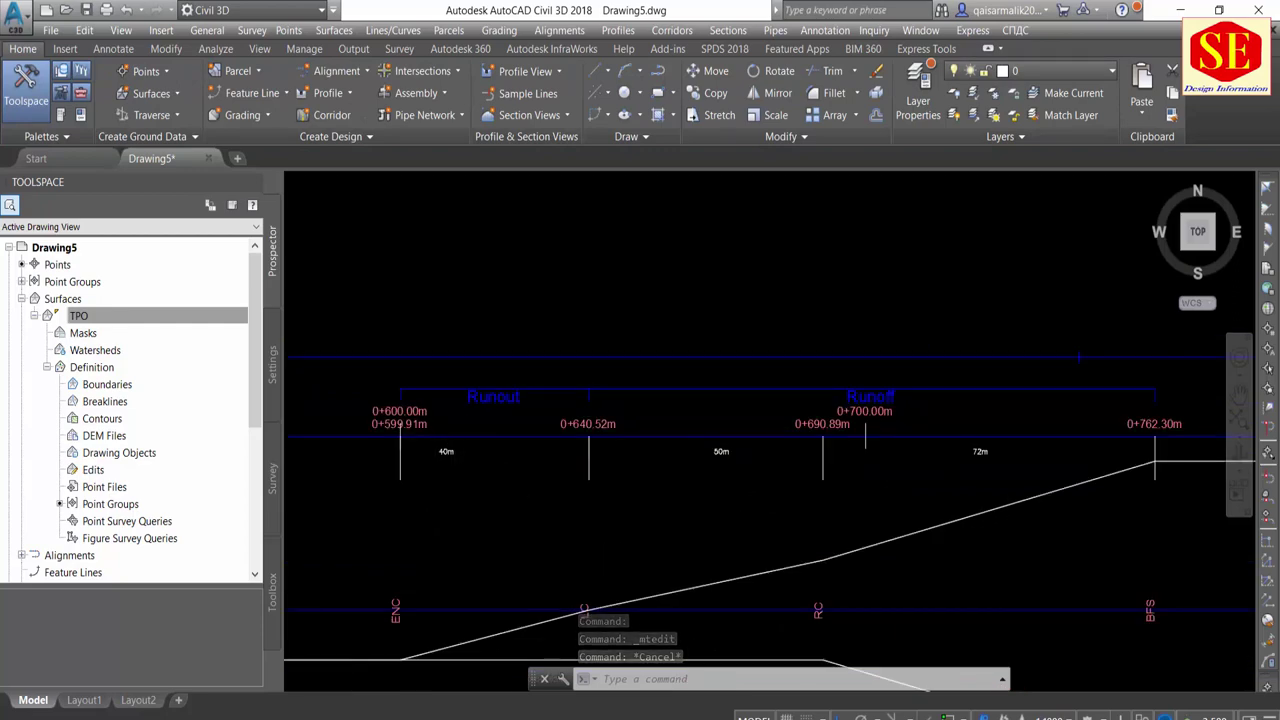
scroll(438, 470, "down", 2)
scroll(912, 481, "up", 2)
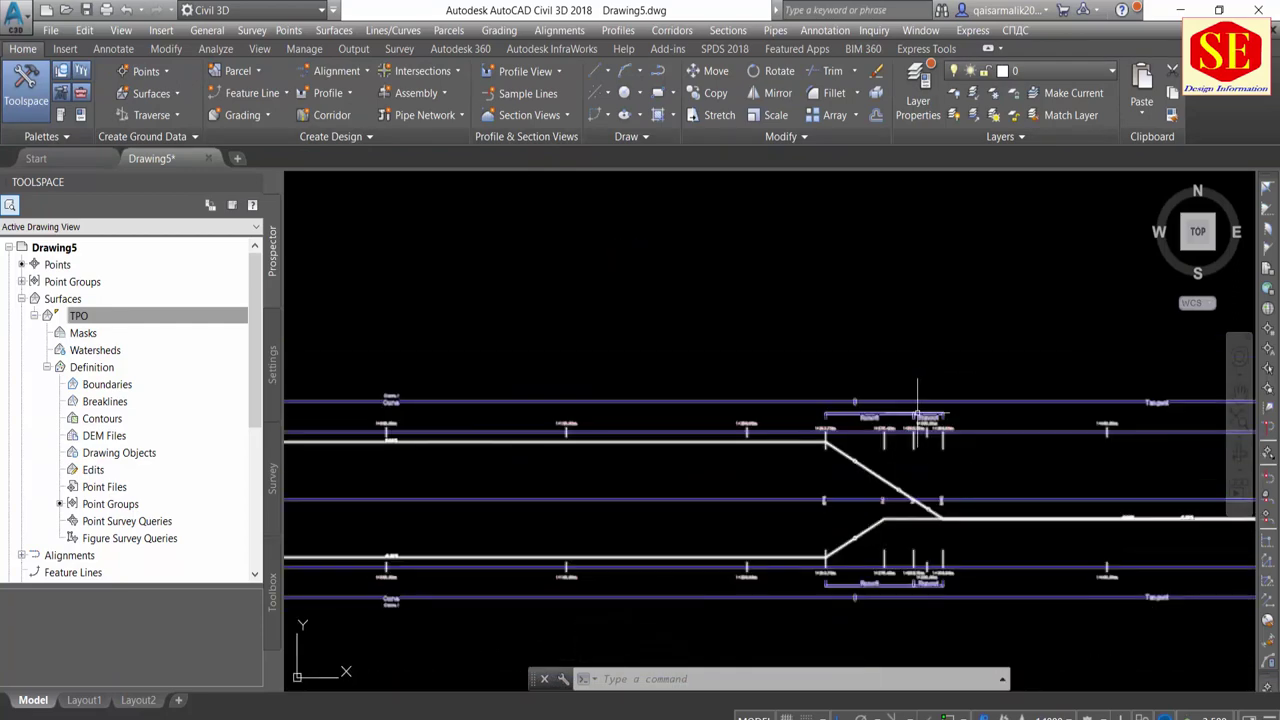
scroll(915, 410, "down", 2)
scroll(435, 422, "up", 5)
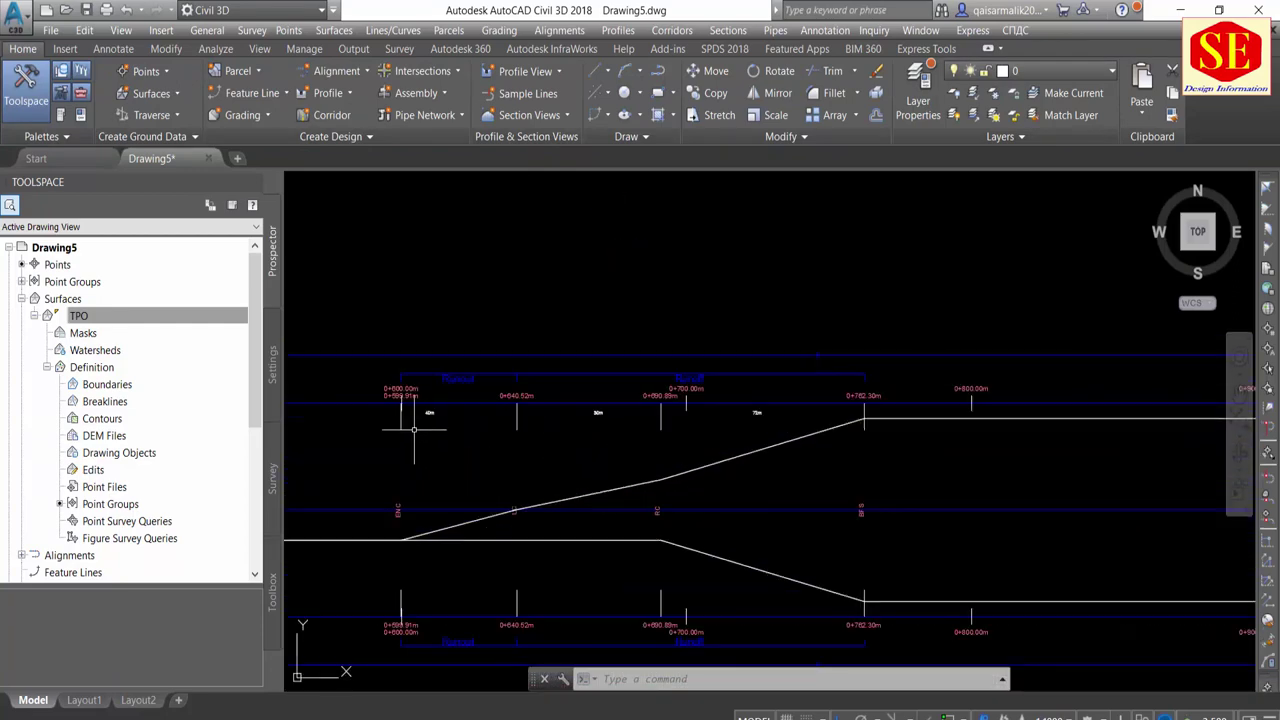
scroll(414, 428, "up", 4)
scroll(559, 377, "down", 2)
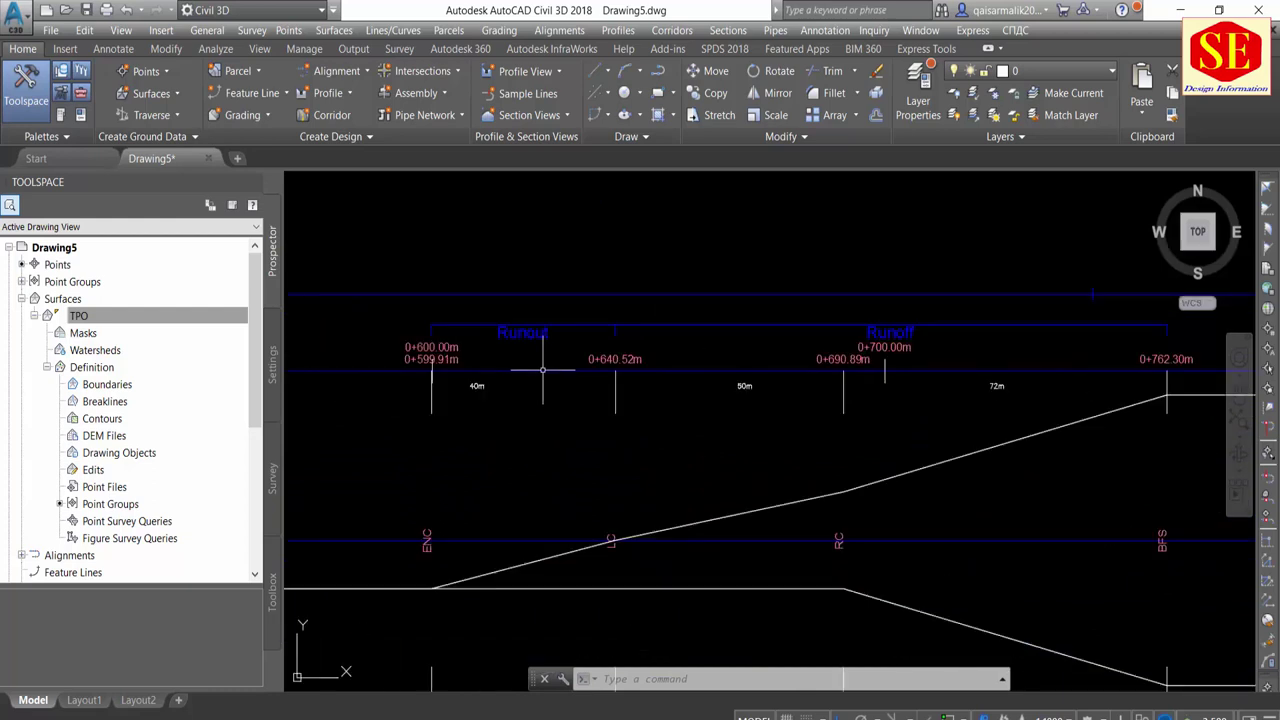
scroll(605, 400, "up", 1)
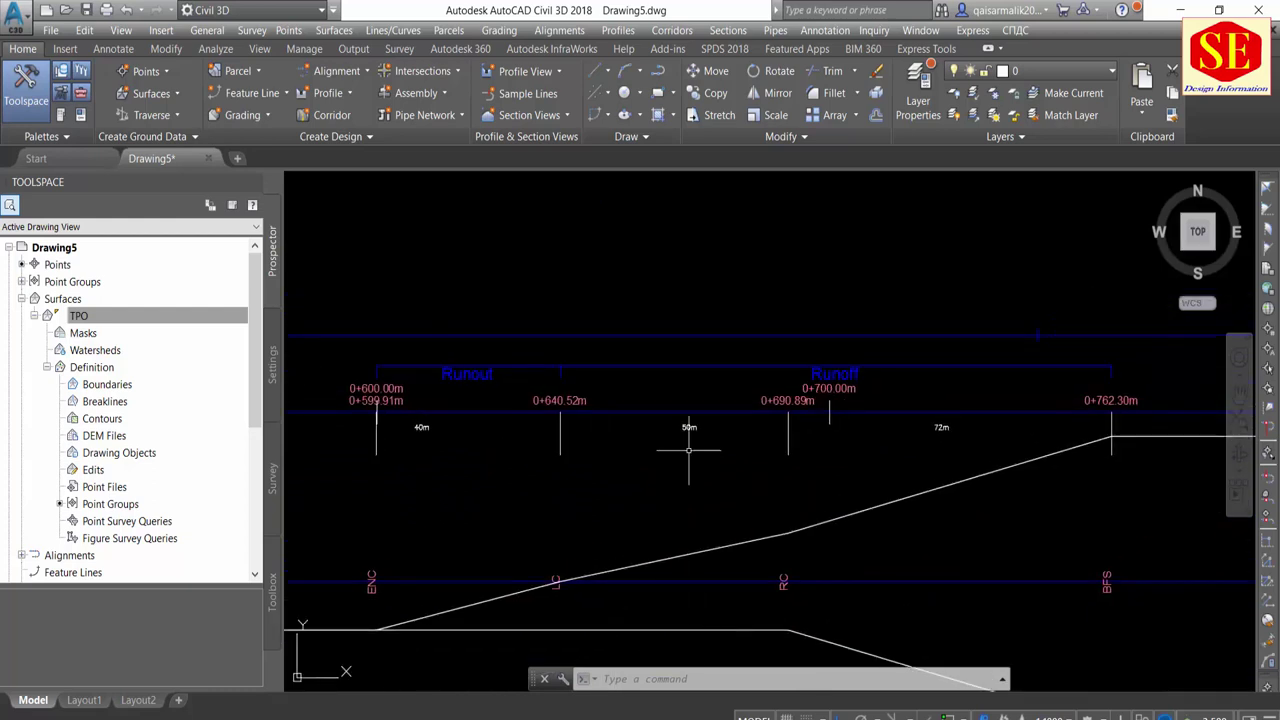
scroll(688, 451, "down", 1)
scroll(688, 451, "down", 2)
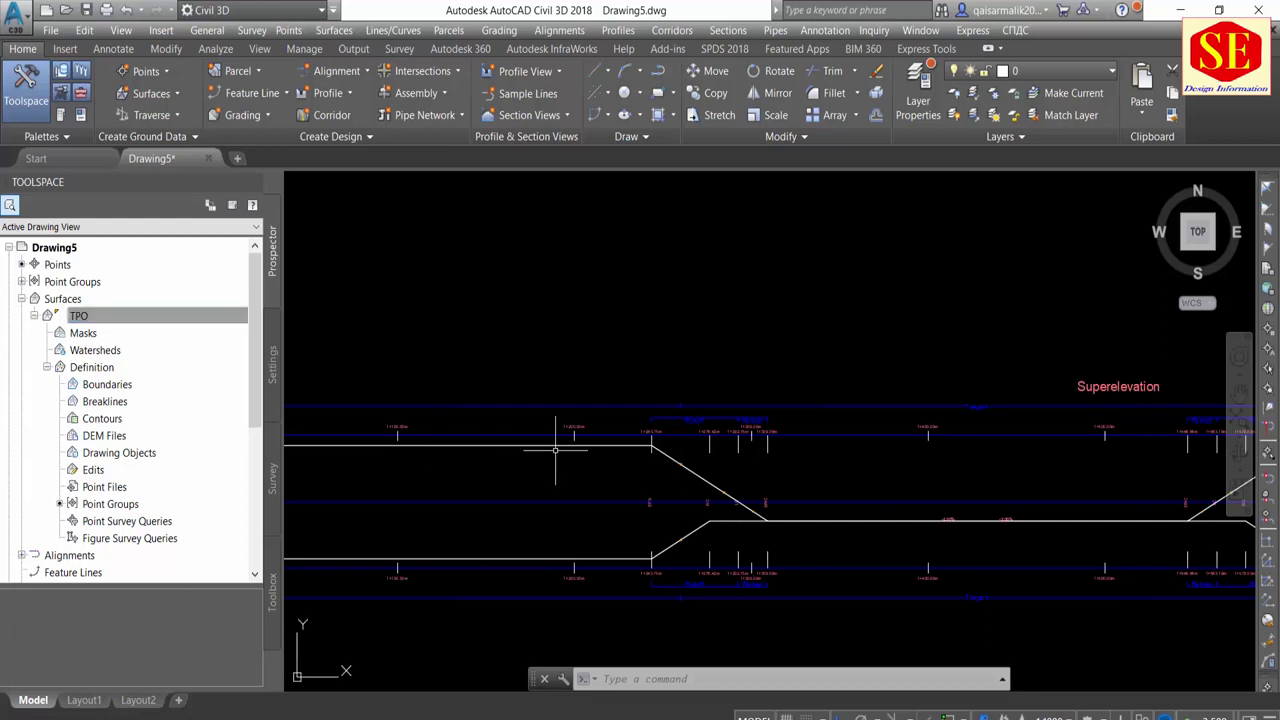
scroll(555, 450, "up", 1)
scroll(623, 480, "up", 1)
scroll(618, 580, "up", 1)
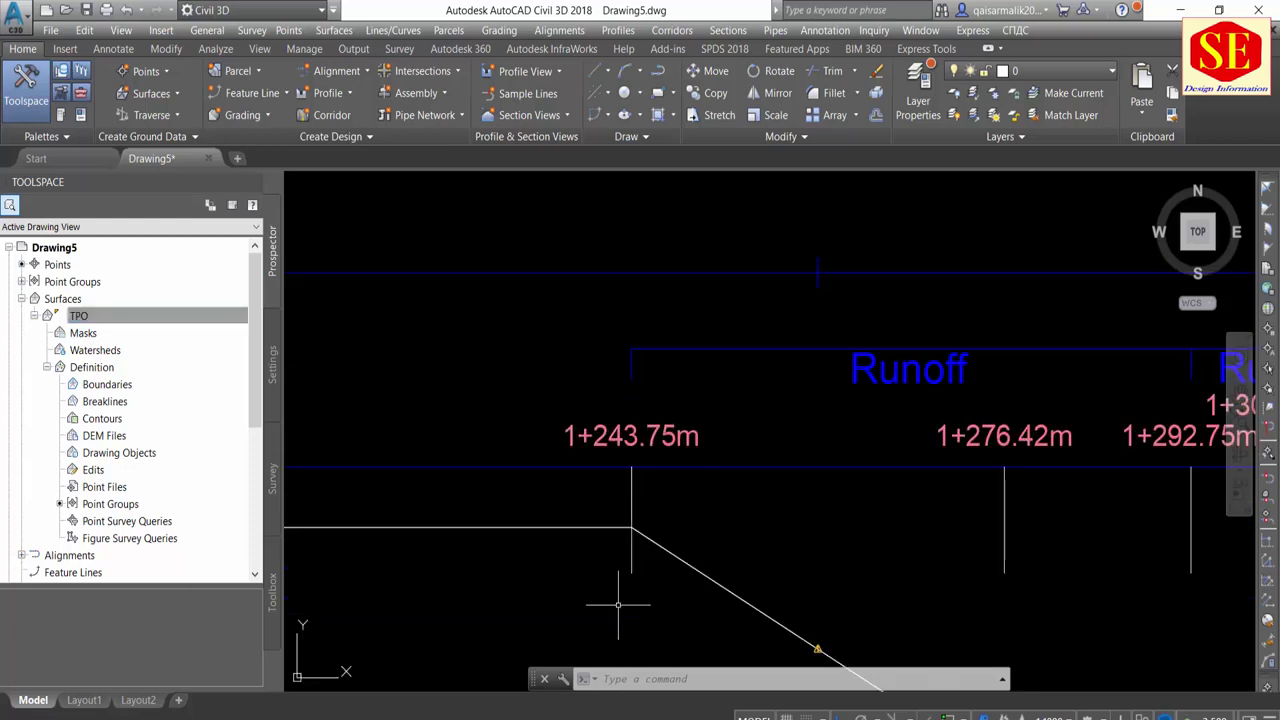
Compute 1243.75 − 162 and 1243.75 + 162 in Calculator
key("Escape")
type("1")
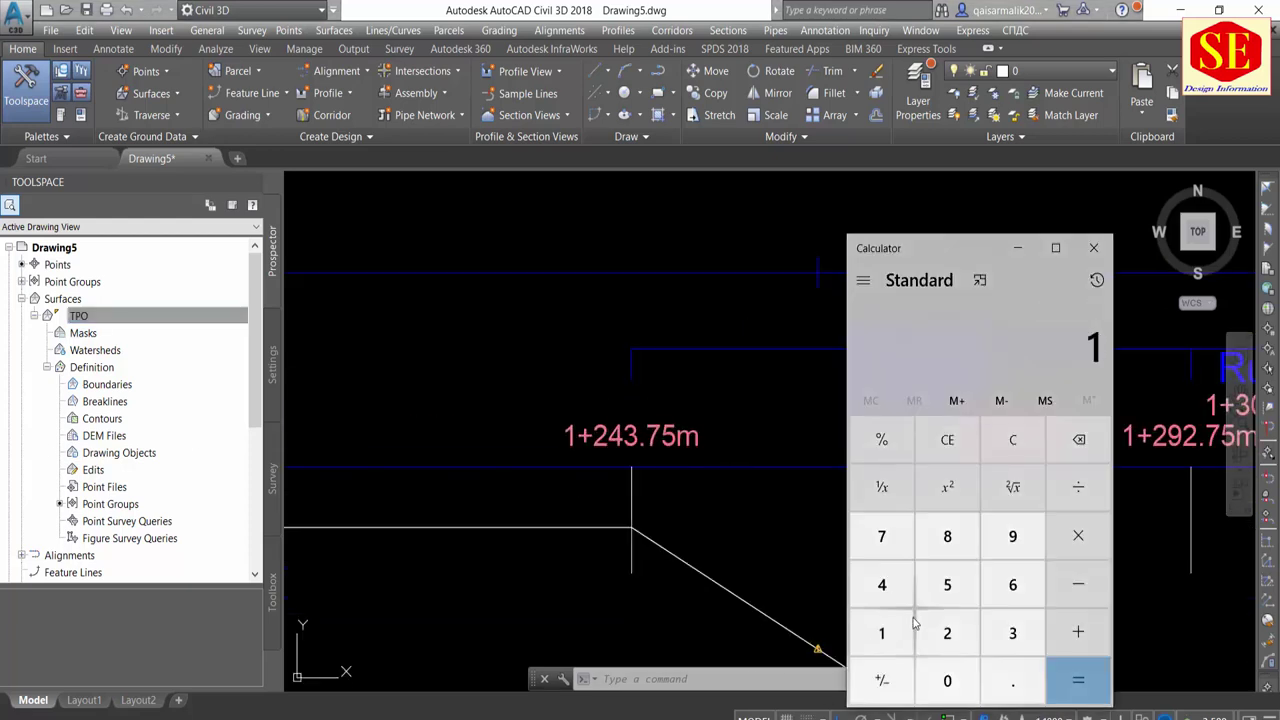
type("243.7")
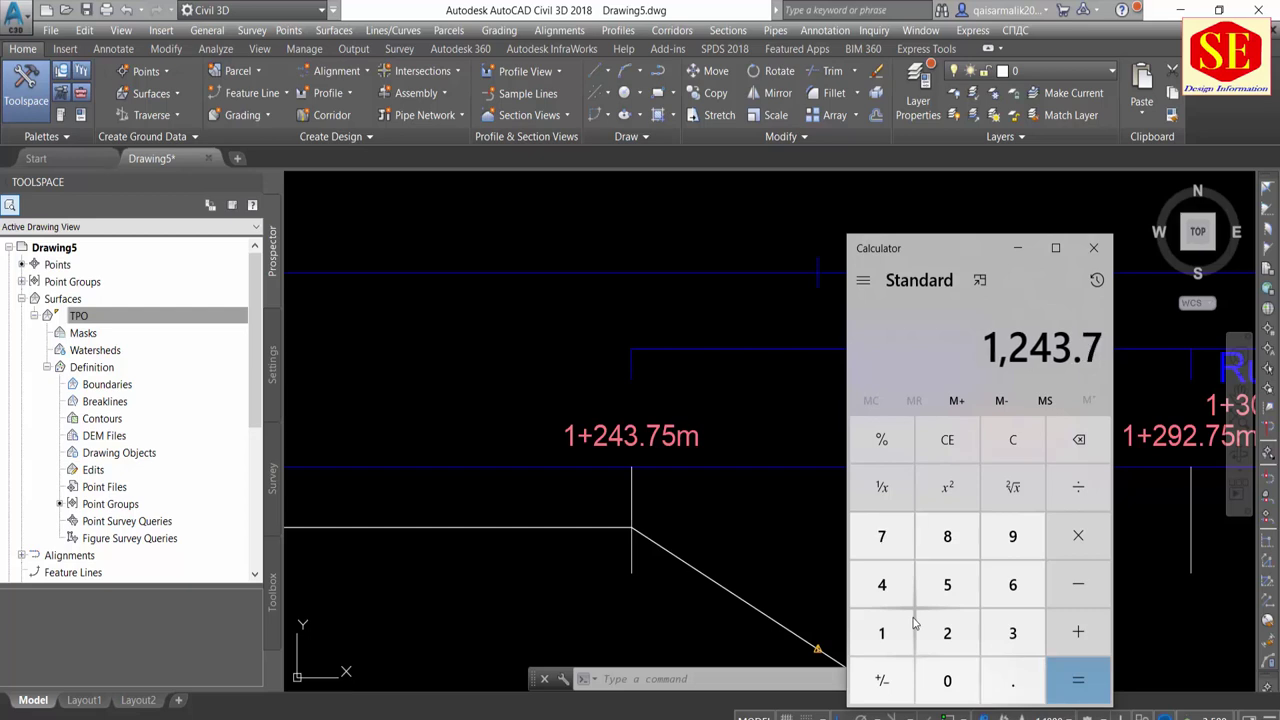
type("5 - 162")
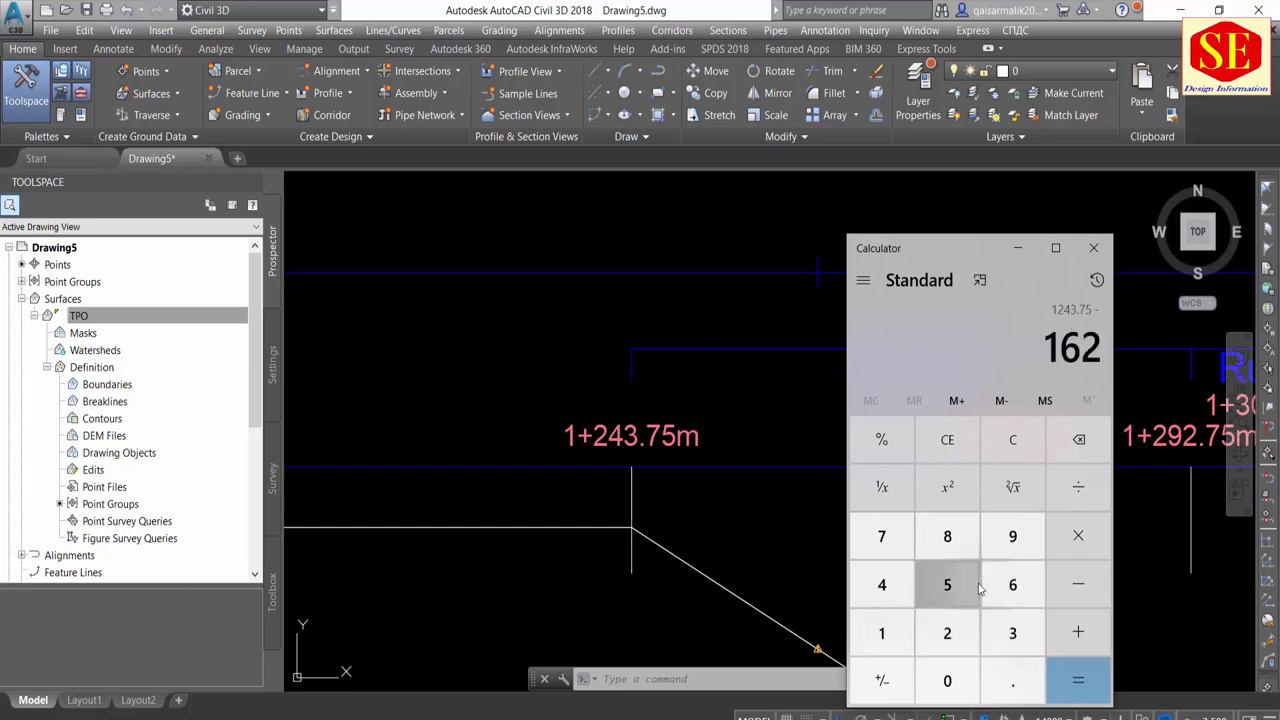
key("Return")
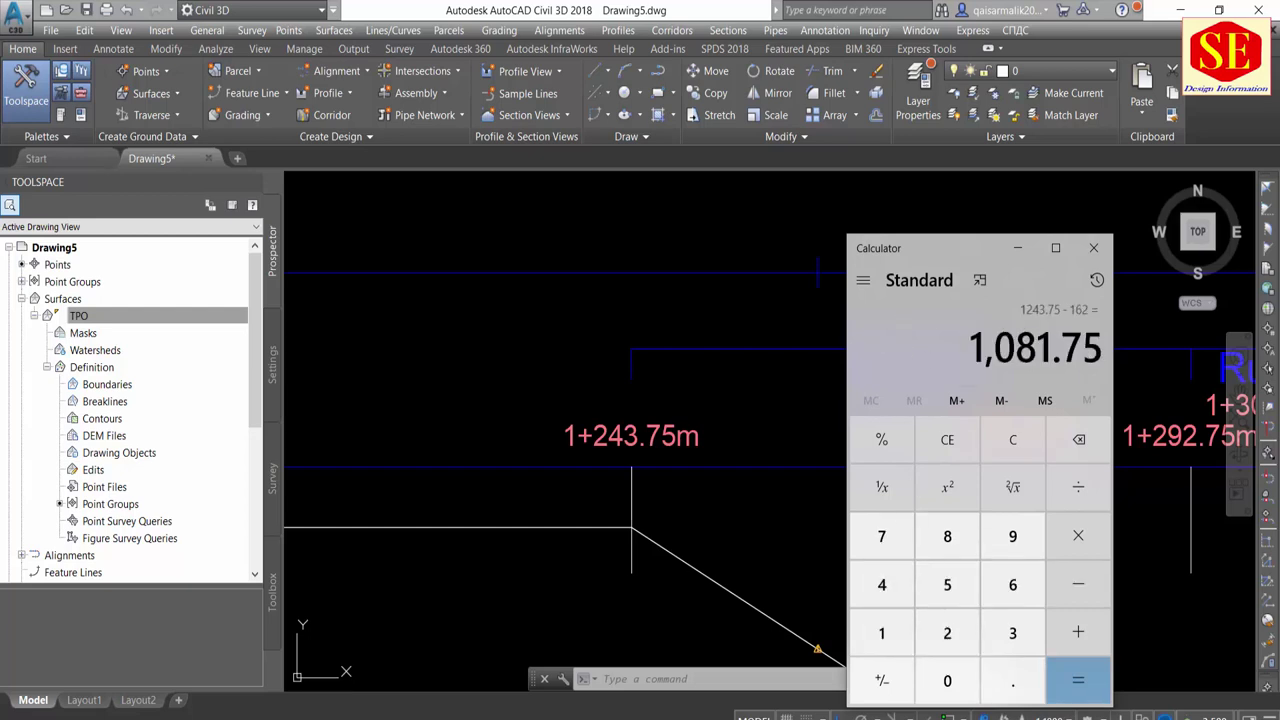
key("Escape")
type("124")
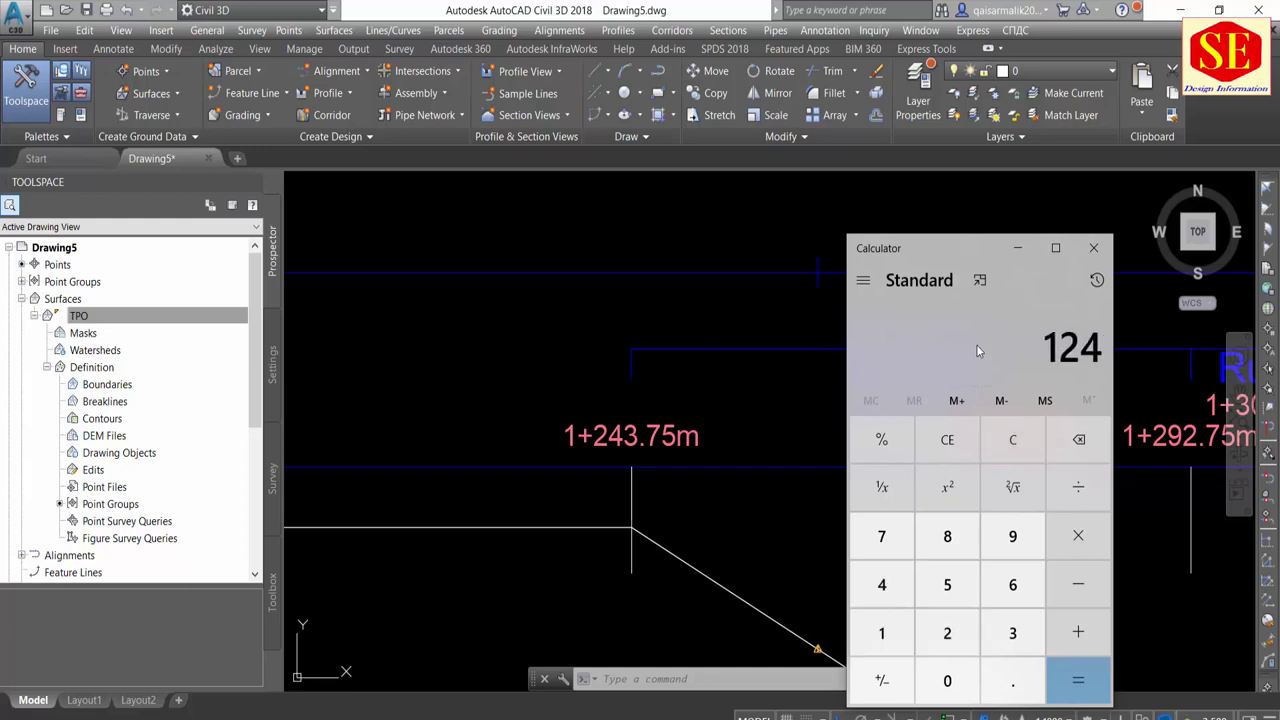
type("3.75 + 16")
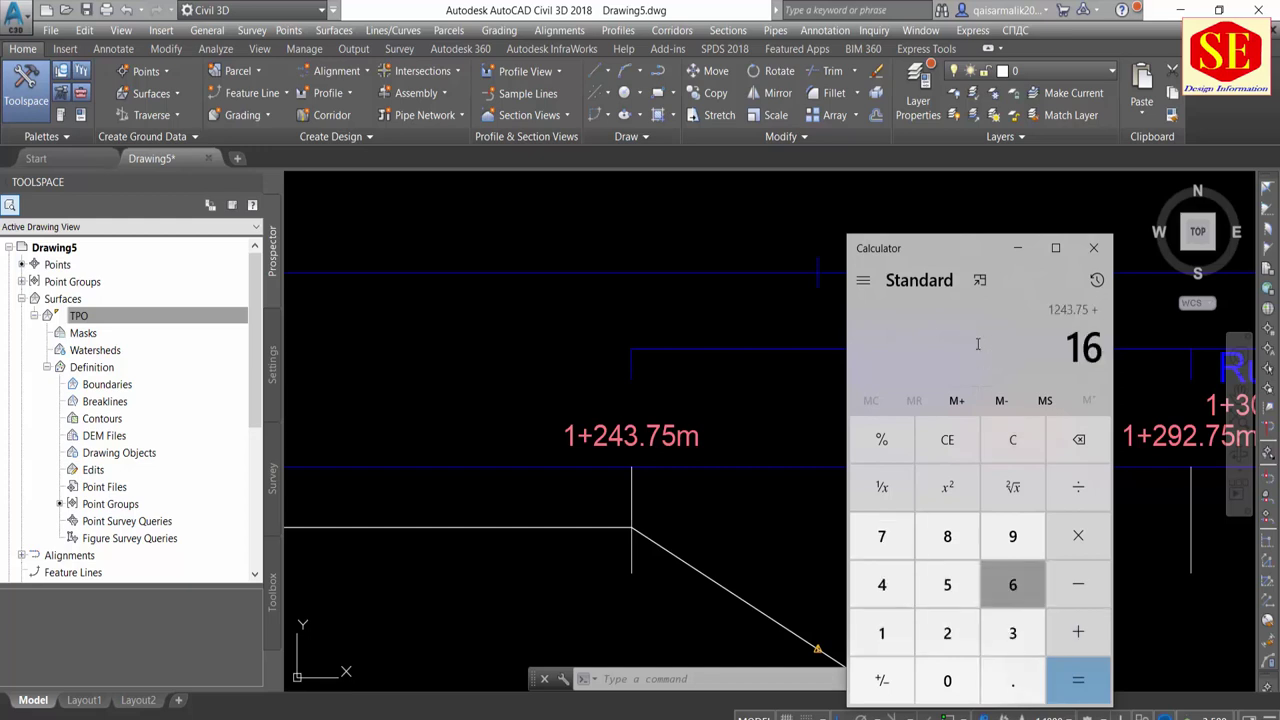
type("2")
key("Return")
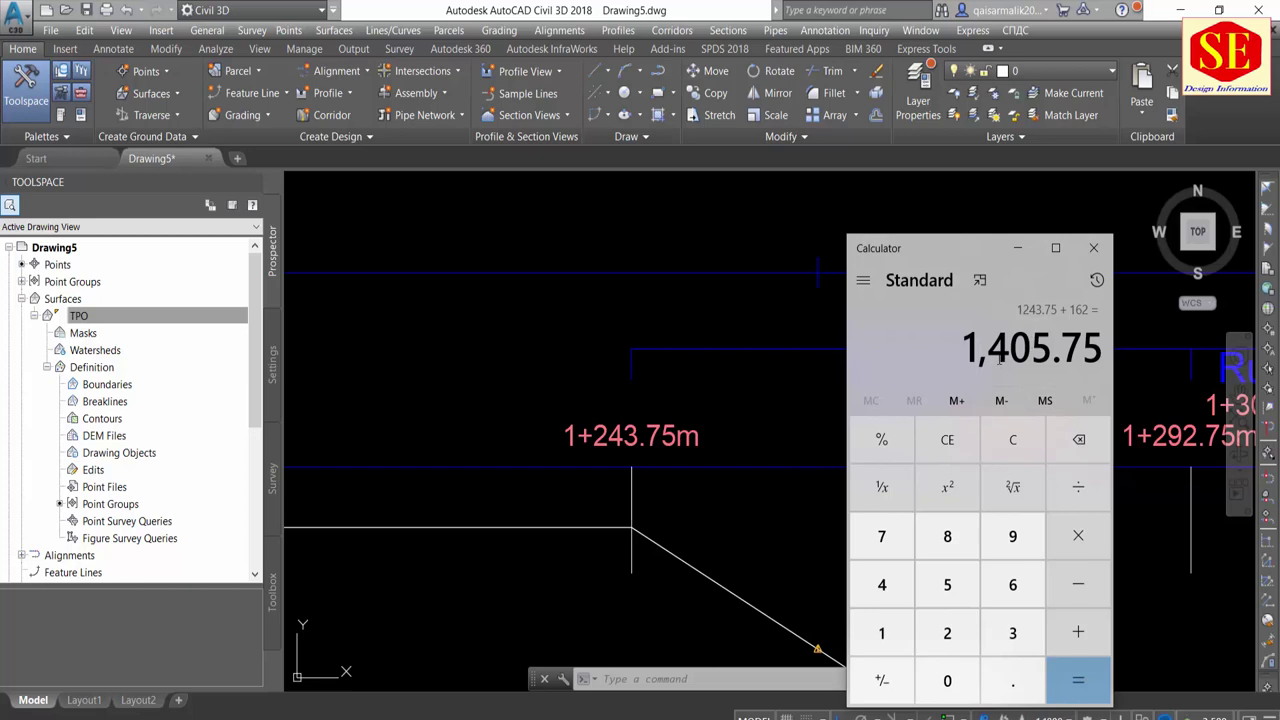
left_click(728, 365)
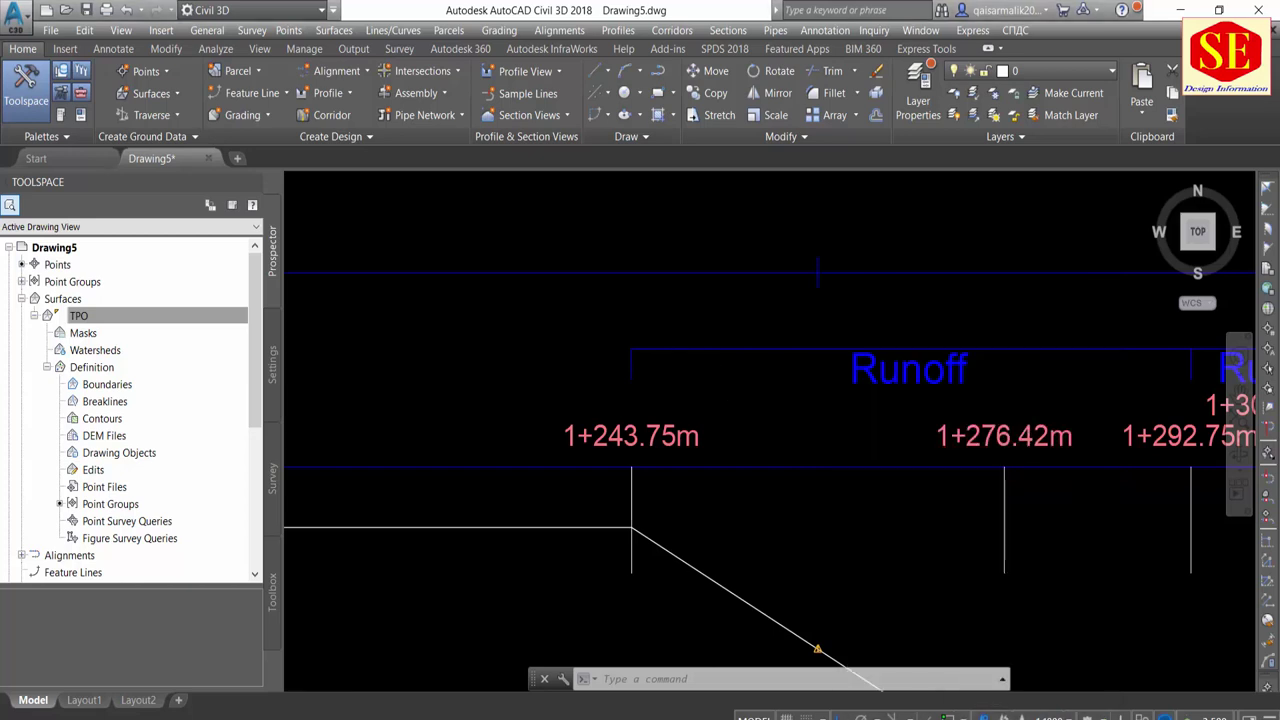
Grip-drag the 1+309.08m critical station to near 1+400
scroll(502, 412, "down", 5)
scroll(564, 395, "up", 2)
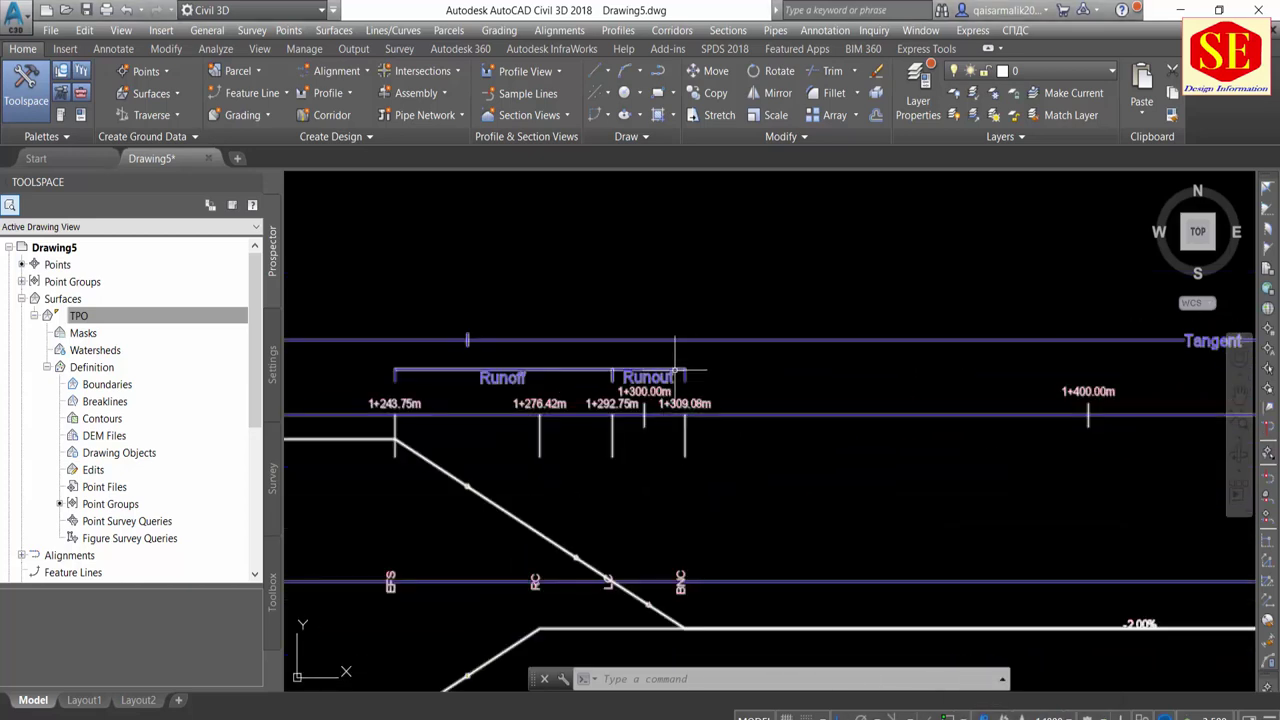
left_click(679, 371)
left_click(760, 428)
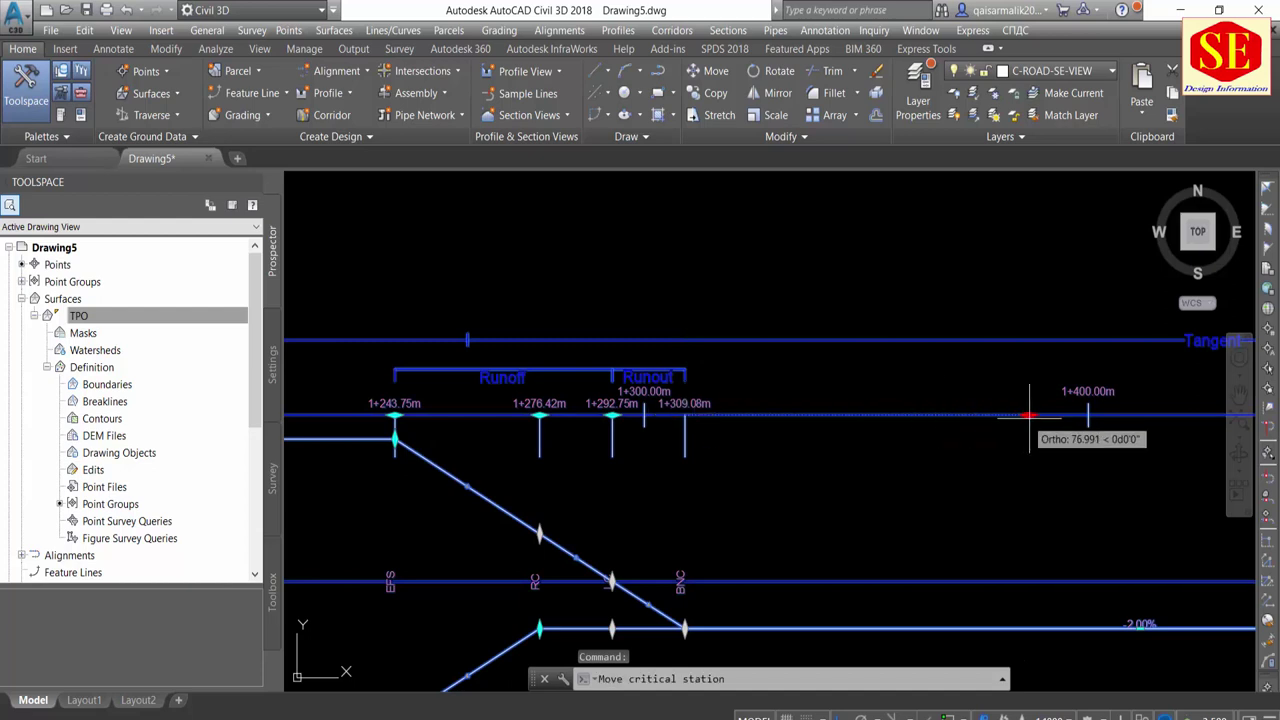
left_click(1097, 414)
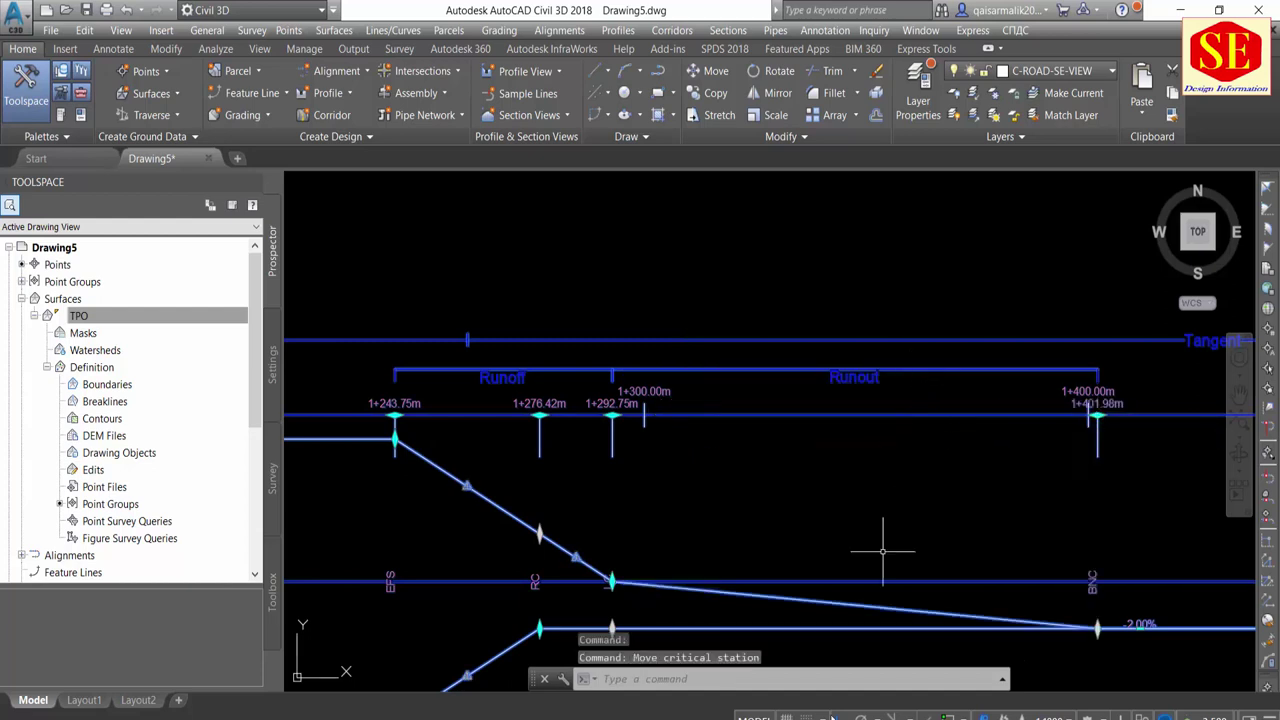
key("alt+Tab")
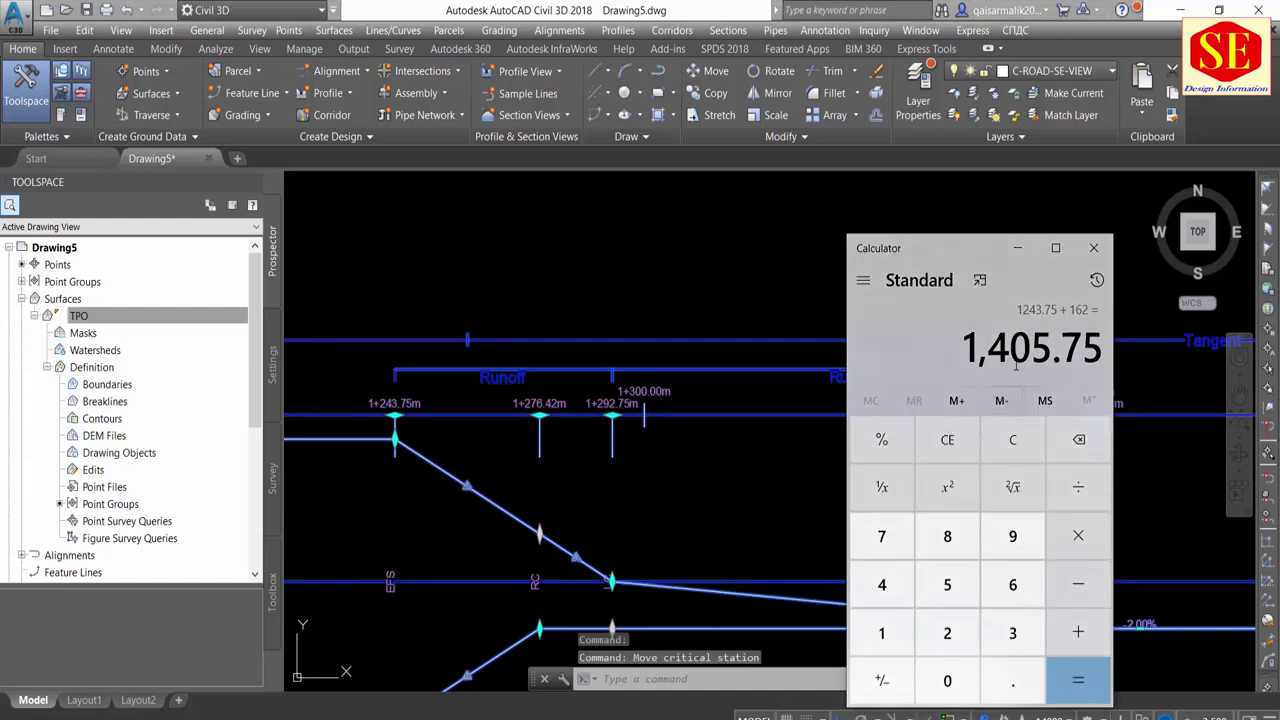
key("alt+Tab")
Fine-tune the critical station's position to 1+405.39m
scroll(1023, 434, "up", 5)
mouse_move(1223, 389)
middle_mouse_down()
mouse_move(909, 491)
mouse_move(779, 515)
middle_mouse_up()
left_click(782, 515)
left_click(863, 512)
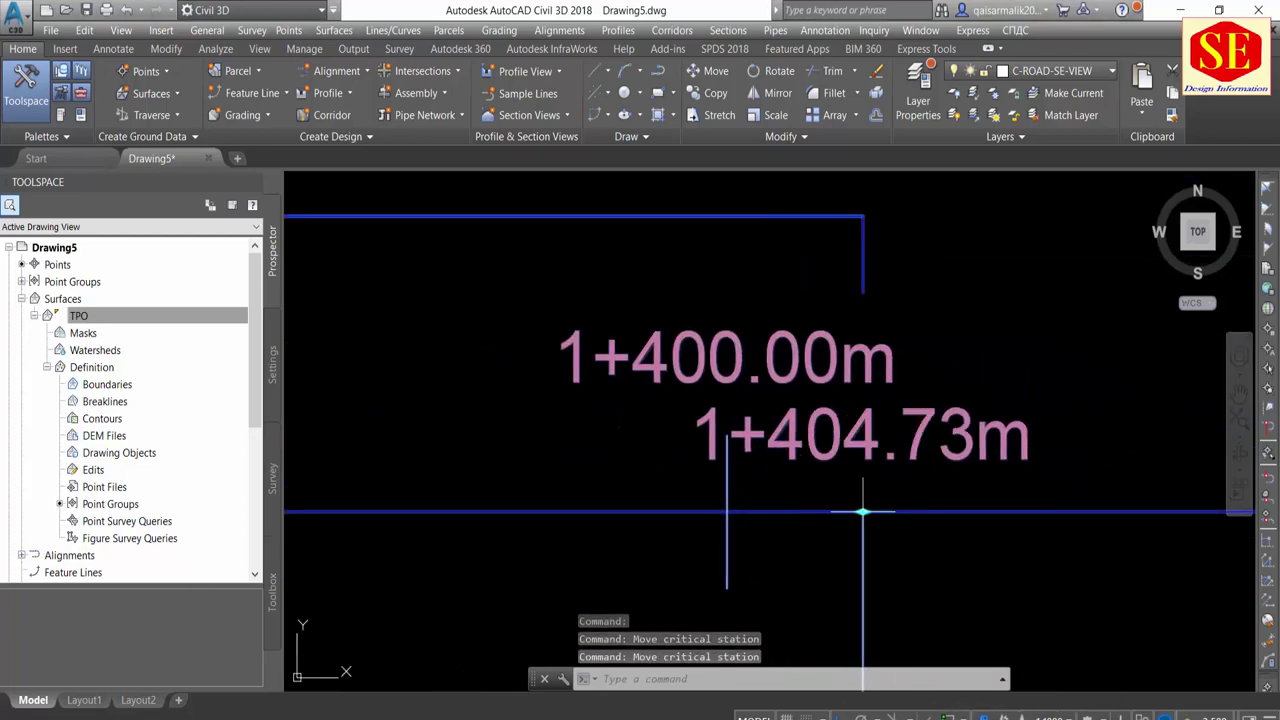
left_click(863, 513)
left_click(882, 513)
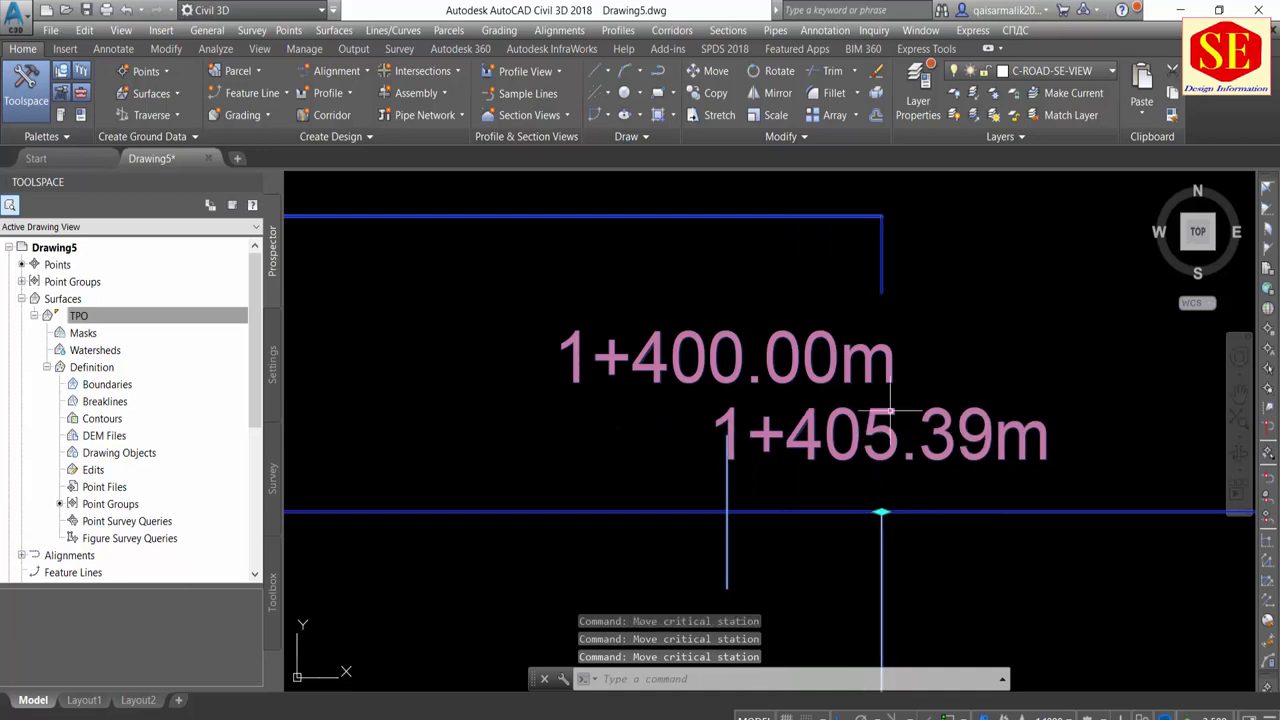
scroll(913, 371, "down", 5)
key("Escape")
Pan and zoom along the corridor to review the stations around 1+400.00m
scroll(906, 390, "up", 3)
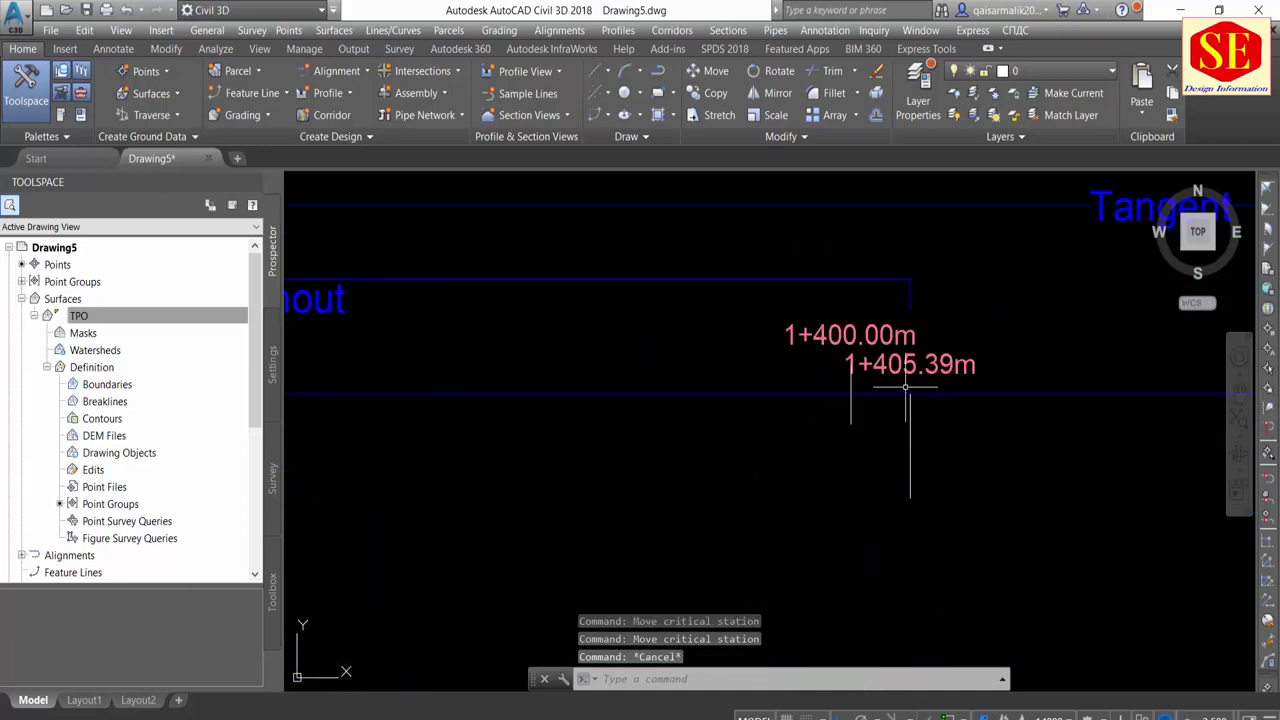
scroll(906, 390, "down", 5)
middle_click_drag(829, 429, 468, 431)
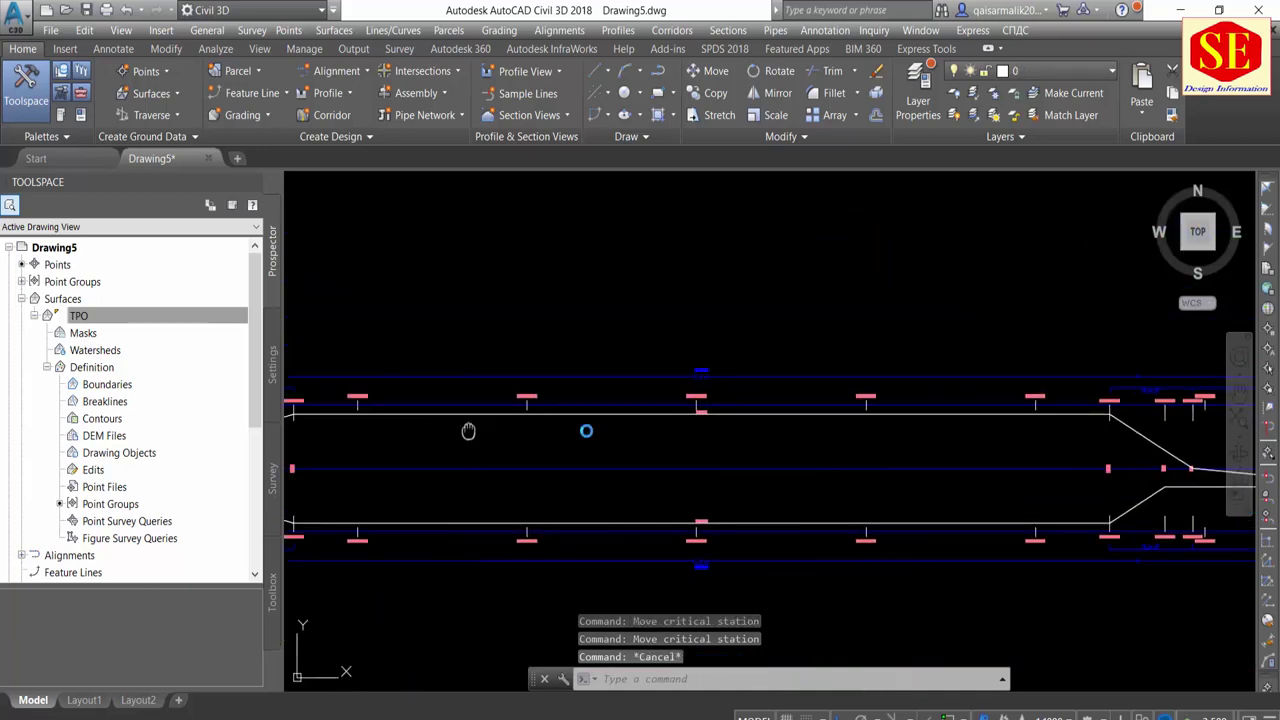
middle_click_drag(1080, 608, 580, 608)
middle_click_drag(454, 457, 834, 457)
scroll(502, 371, "up", 5)
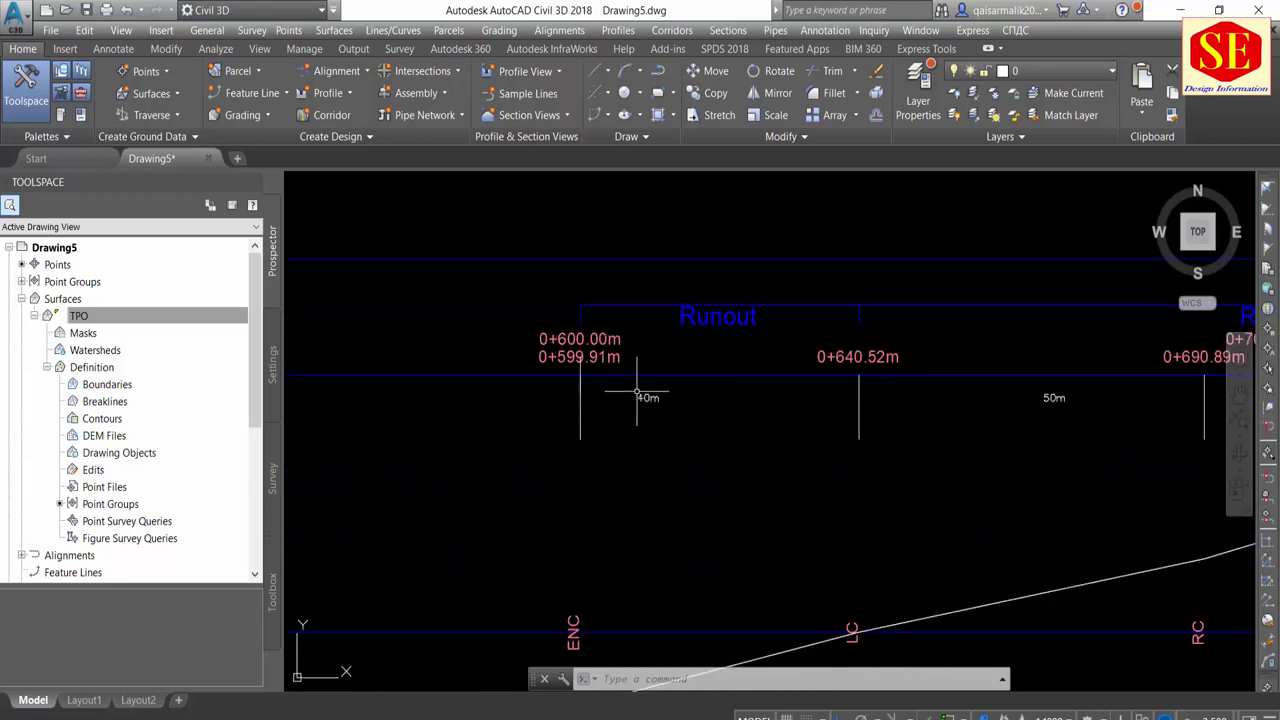
scroll(604, 416, "down", 5)
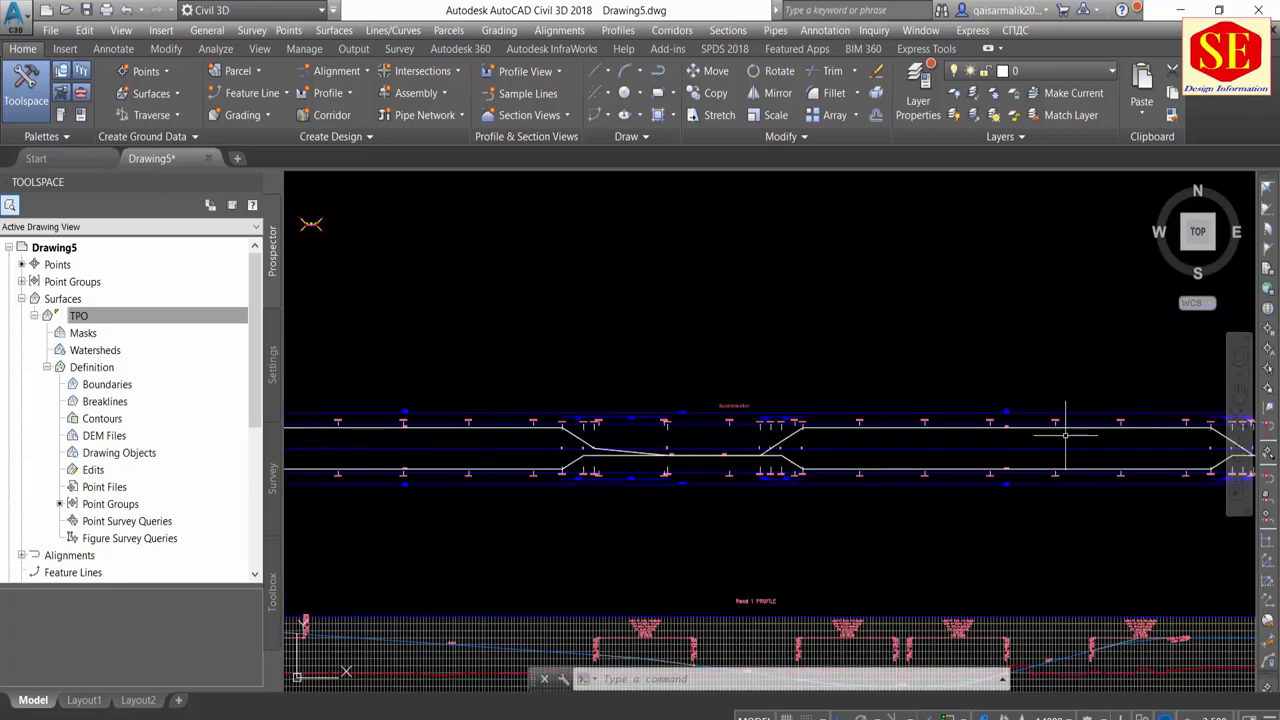
scroll(640, 432, "up", 2)
scroll(674, 434, "up", 3)
Compute 1405.75 − 40 = 1365.75 in Calculator
scroll(714, 386, "up", 2)
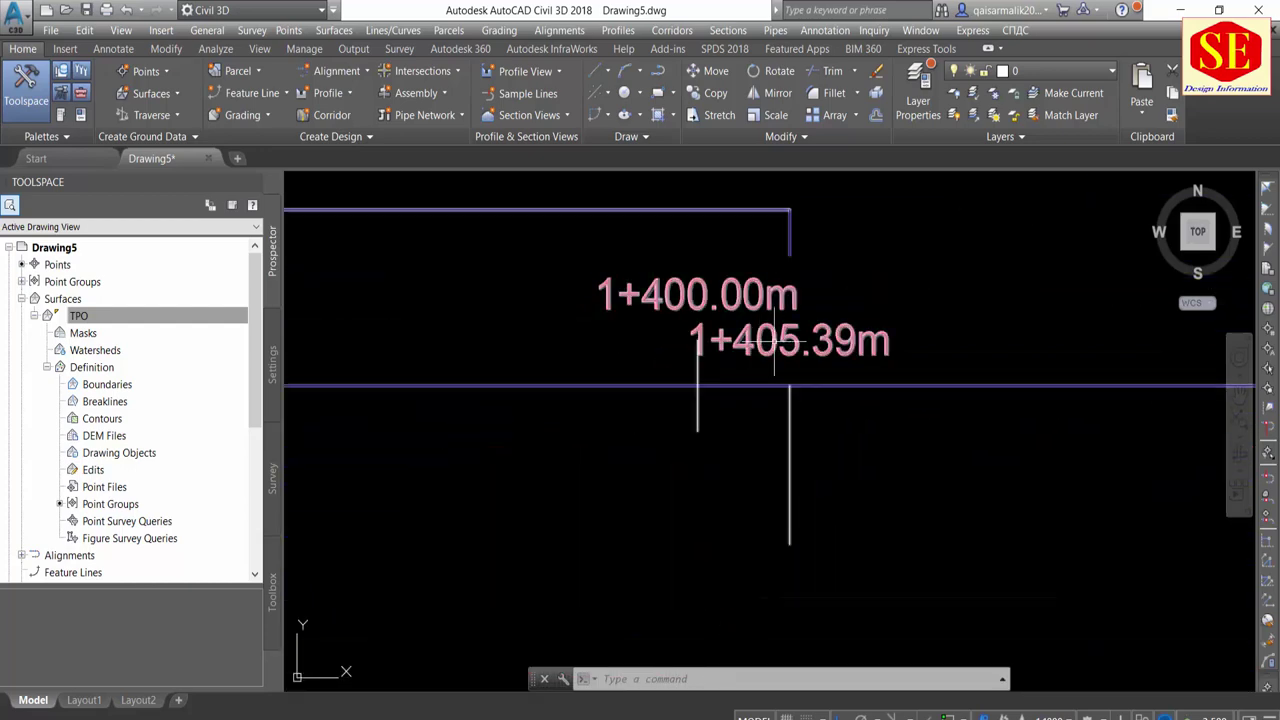
key("alt+Tab")
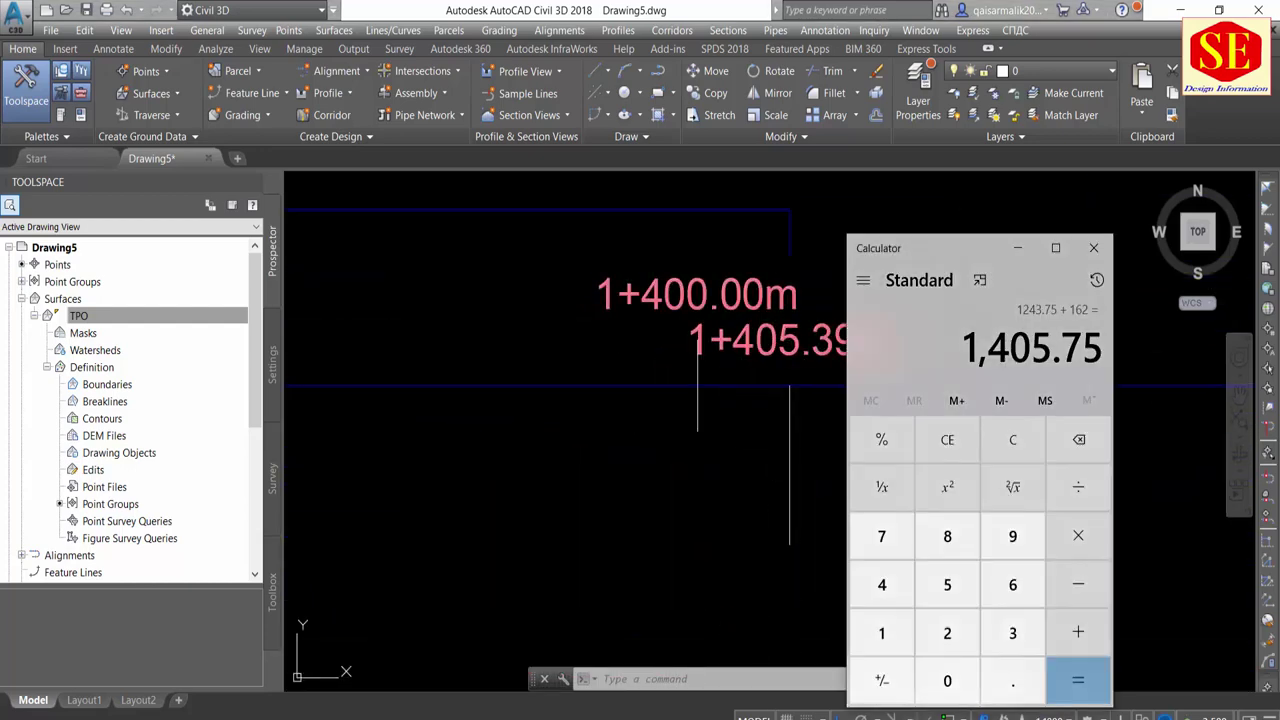
type("- 40 =")
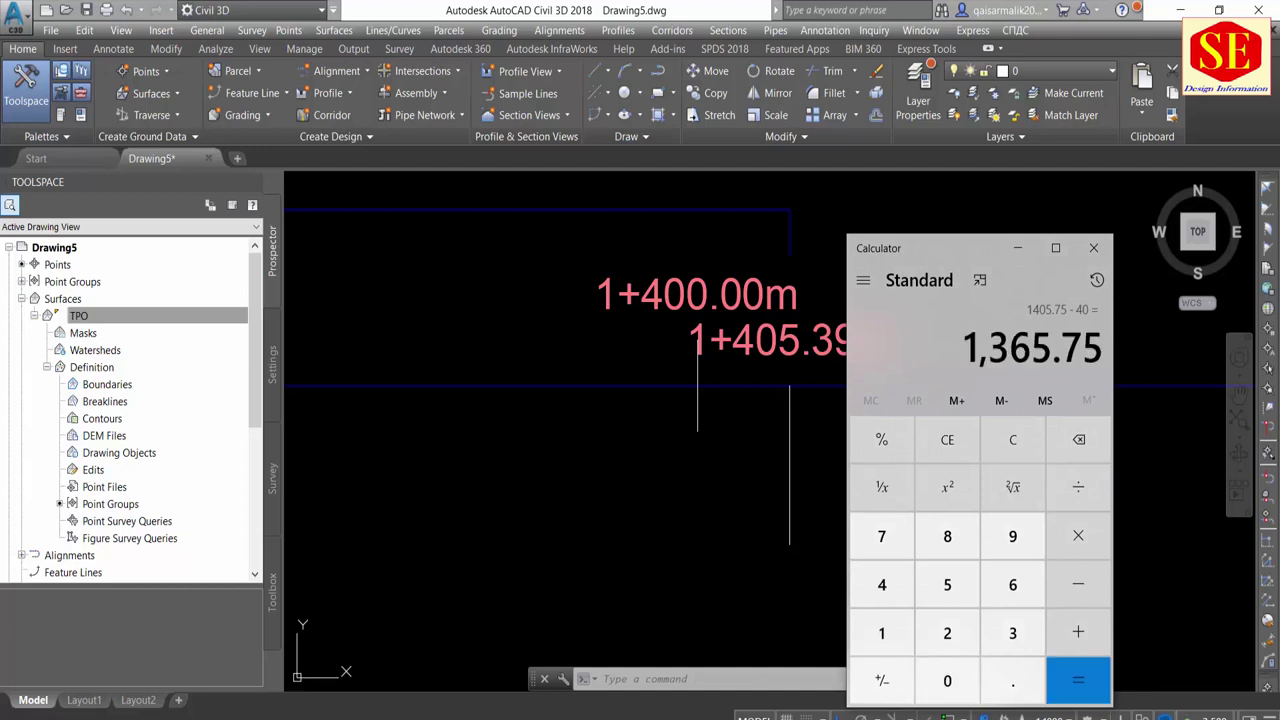
left_click_drag(964, 348, 1106, 350)
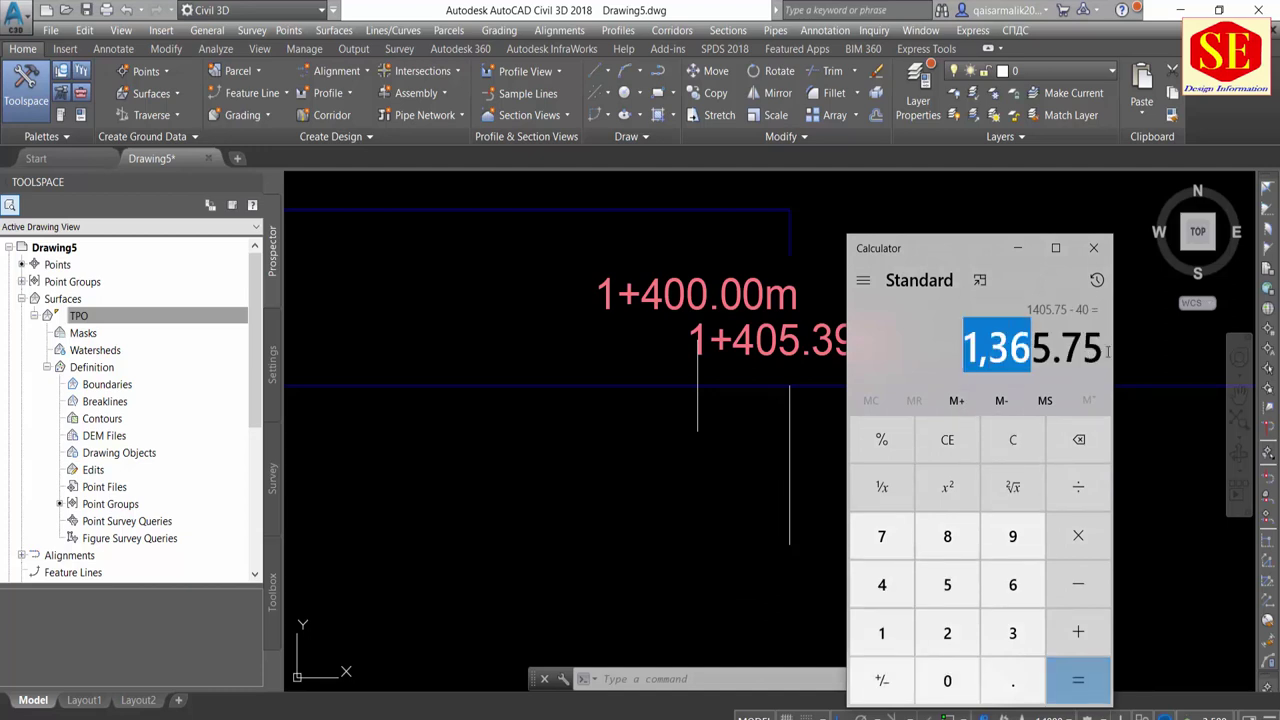
left_click(764, 449)
Grip-drag the 1+292.75m critical station to about 1+344.88m
scroll(764, 449, "down", 3)
middle_click_drag(709, 451, 794, 457)
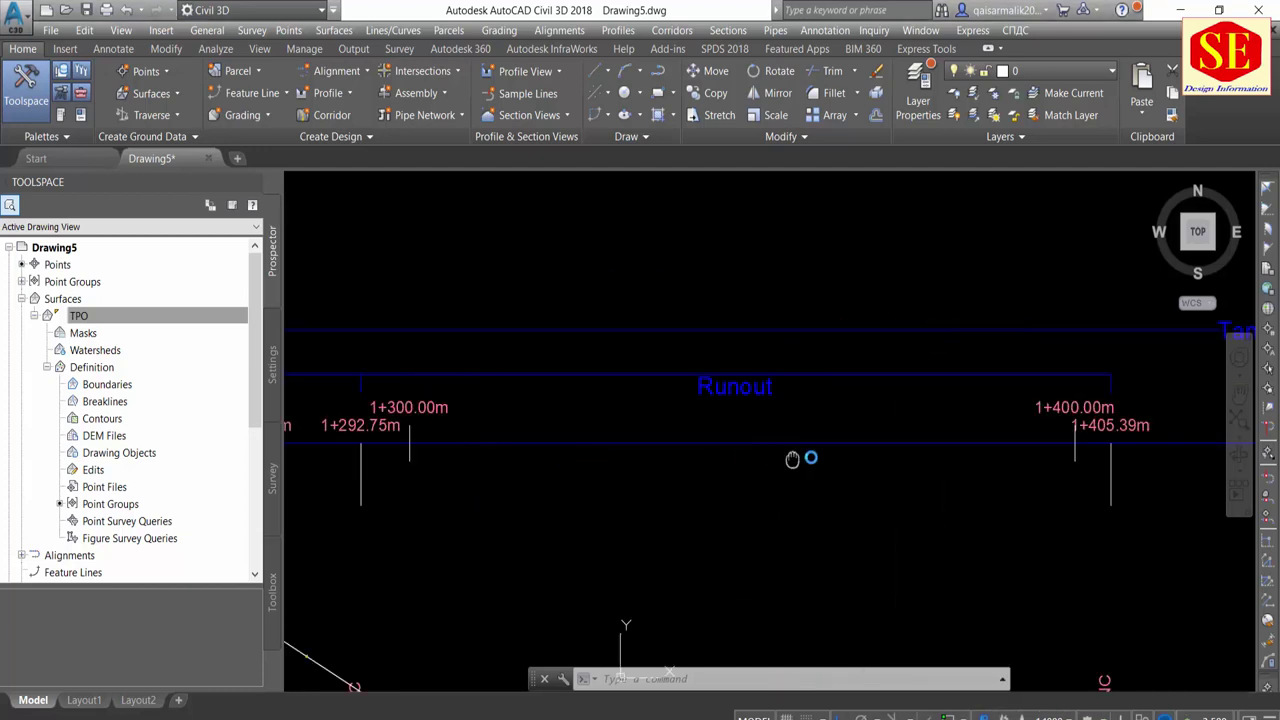
left_click(480, 408)
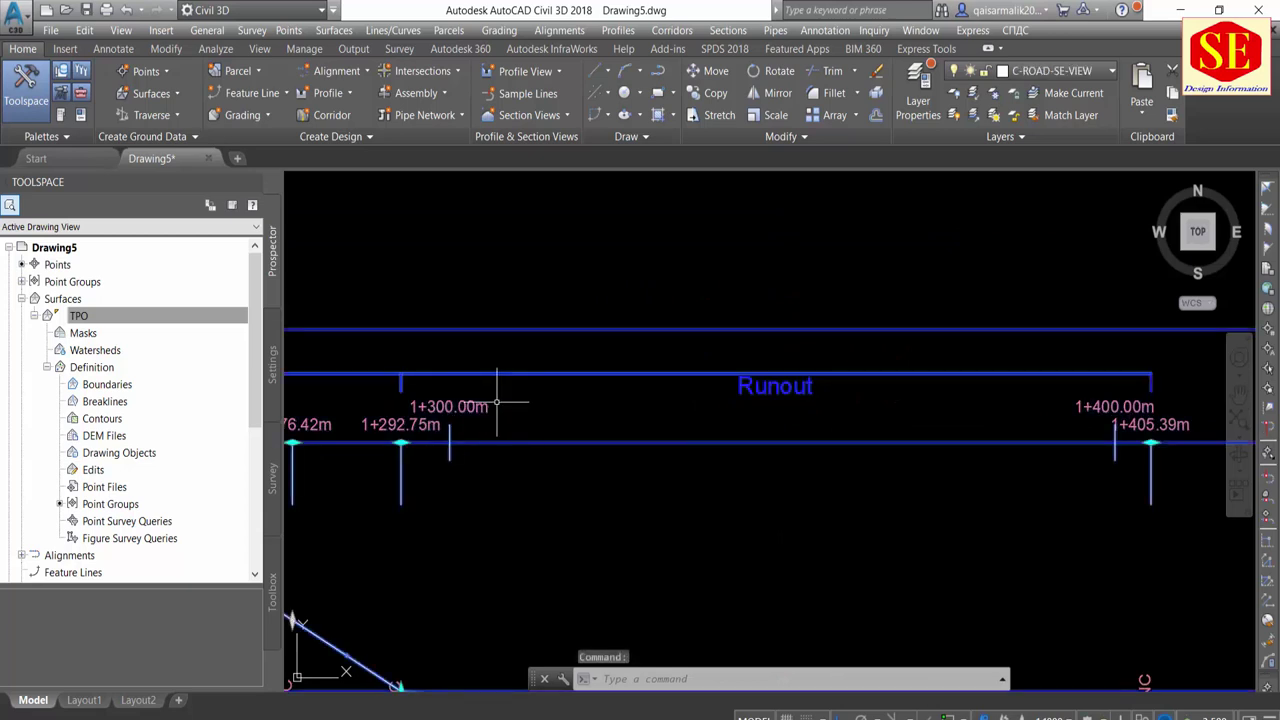
left_click(400, 441)
left_click(748, 441)
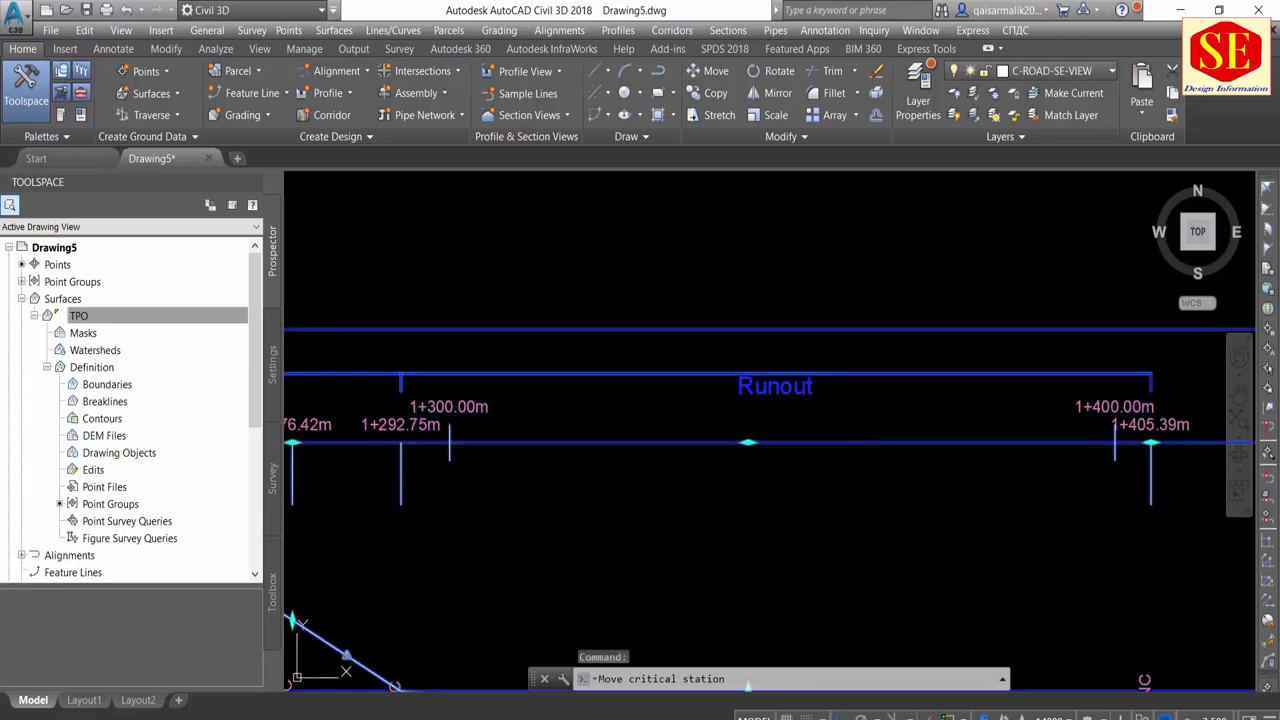
key("alt+Tab")
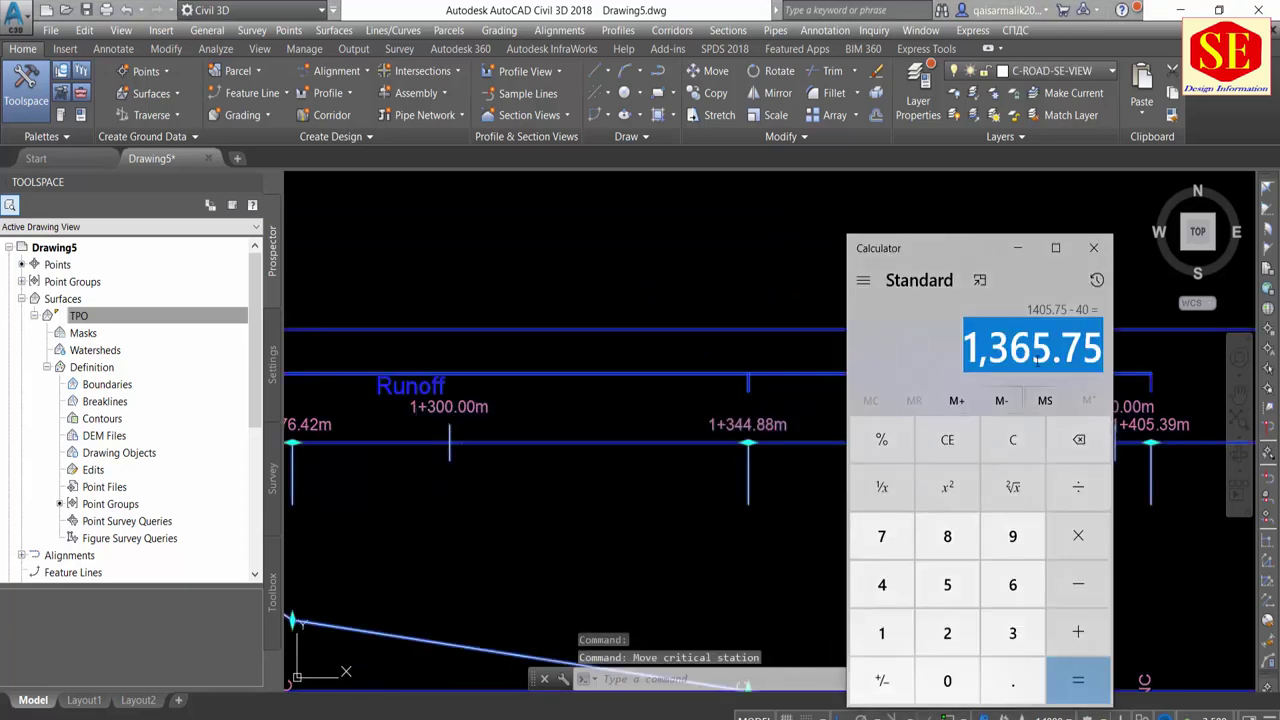
key("alt+Tab")
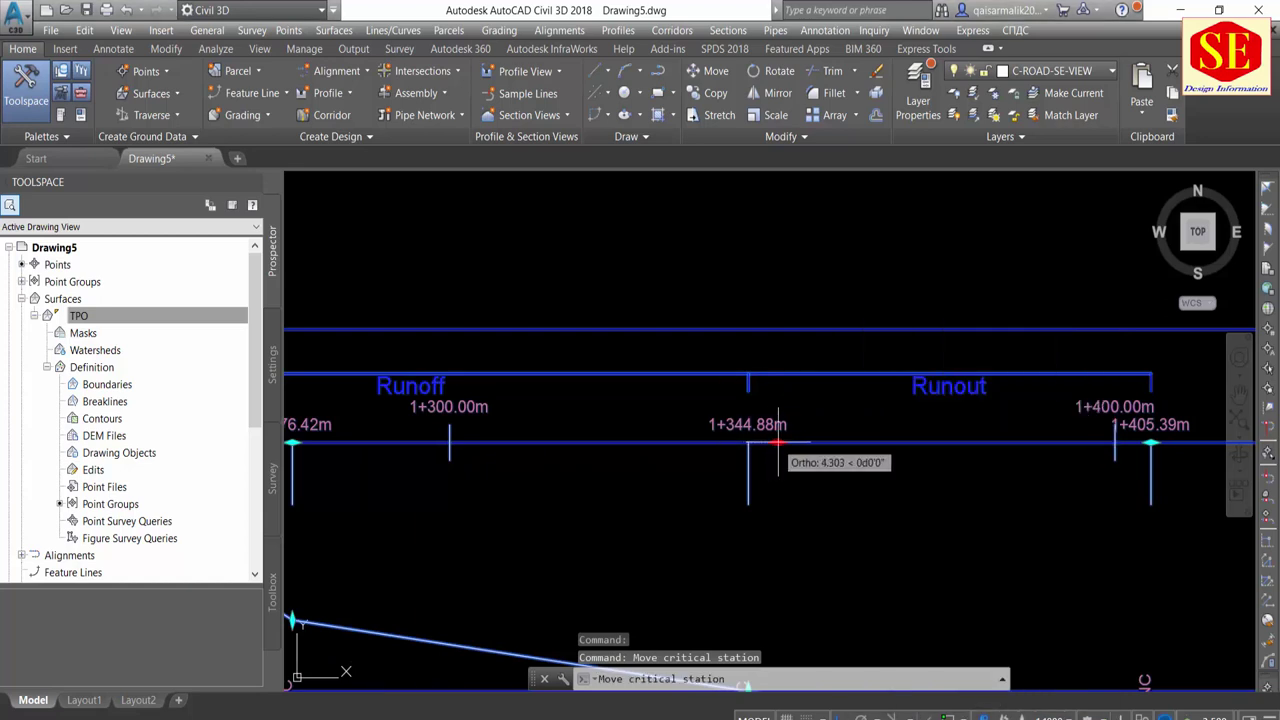
Refine the critical station's position to 1+365.50m
left_click(748, 443)
left_click(786, 444)
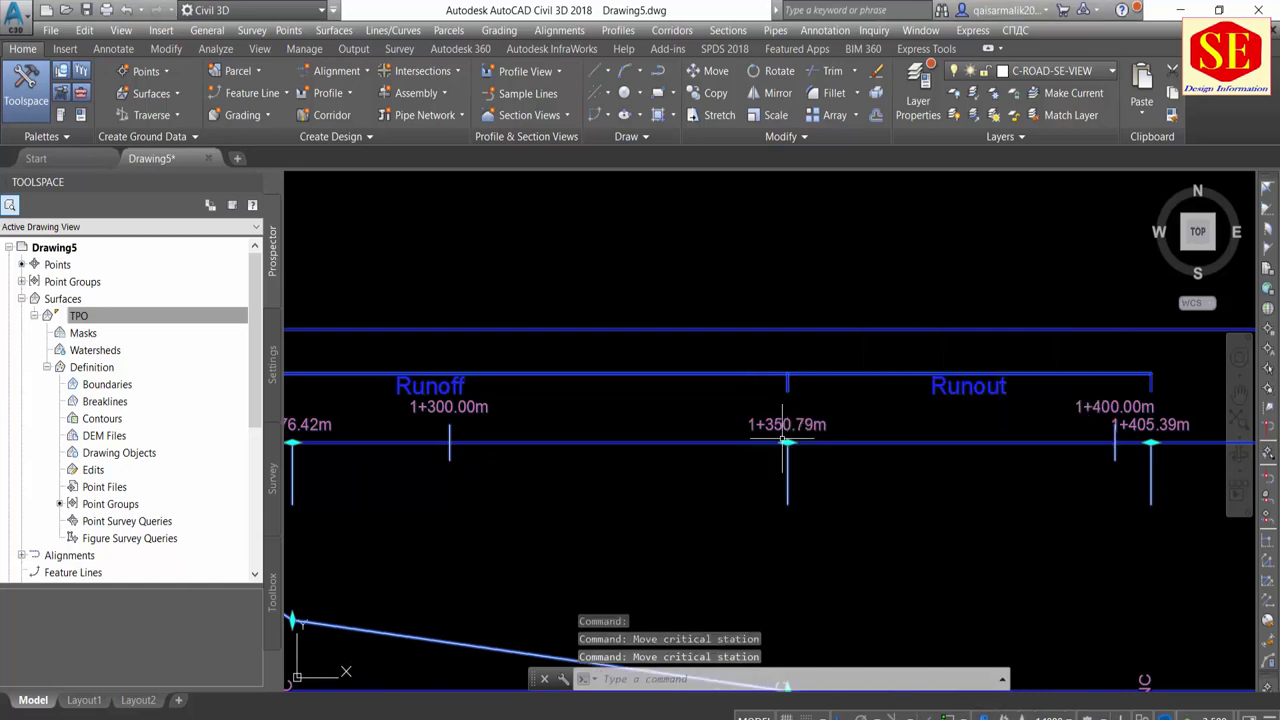
left_click(786, 447)
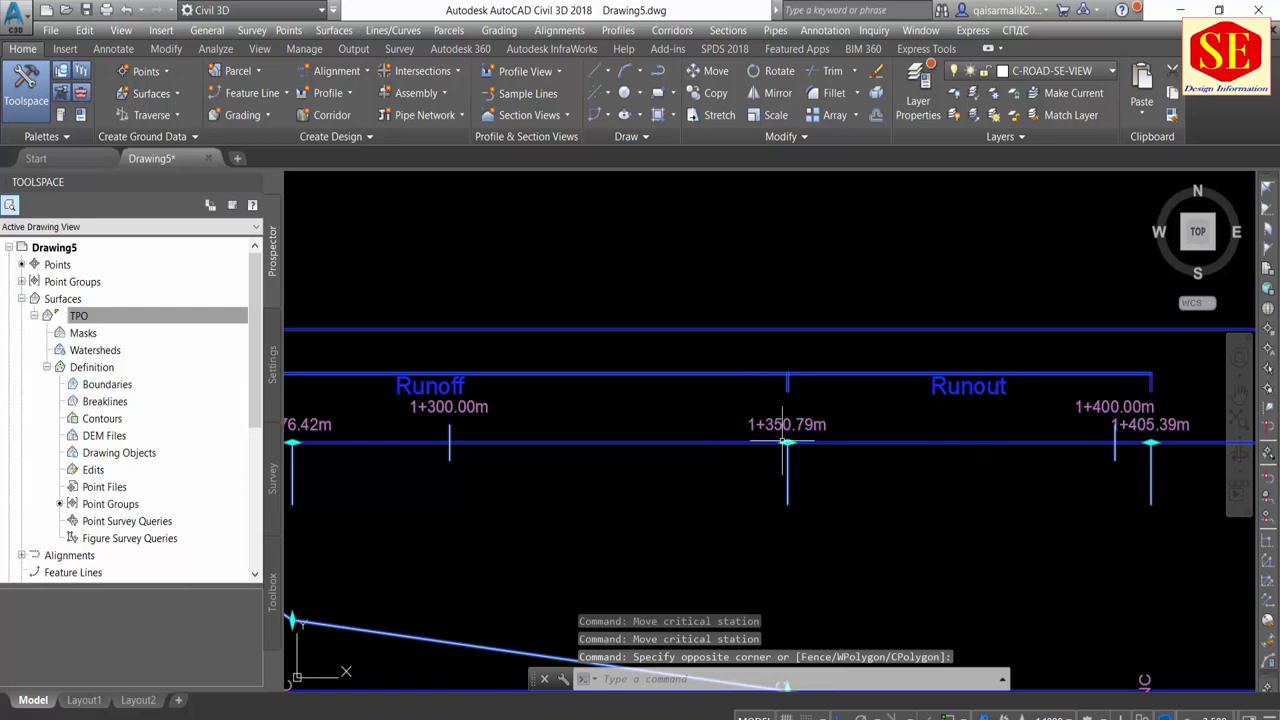
left_click(878, 443)
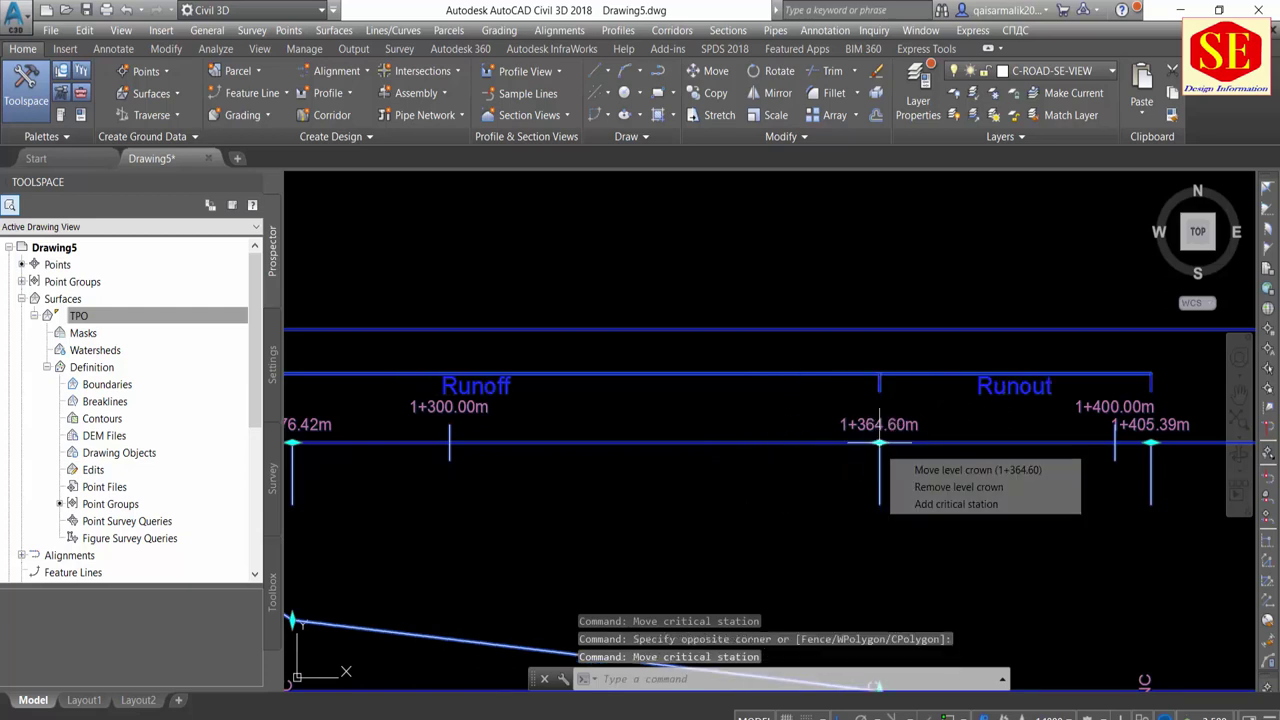
left_click(880, 446)
left_click(885, 442)
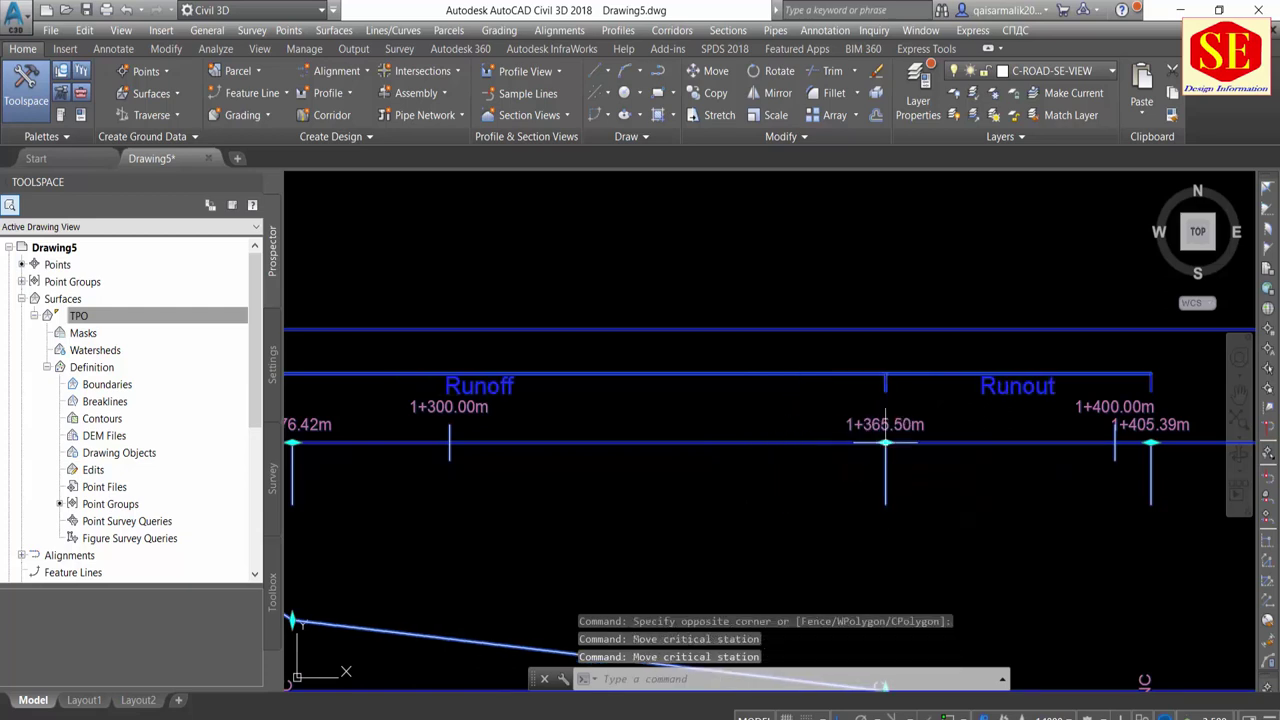
Use the calculator to compute 1365.75 minus 50 for the target station
key("alt+Tab")
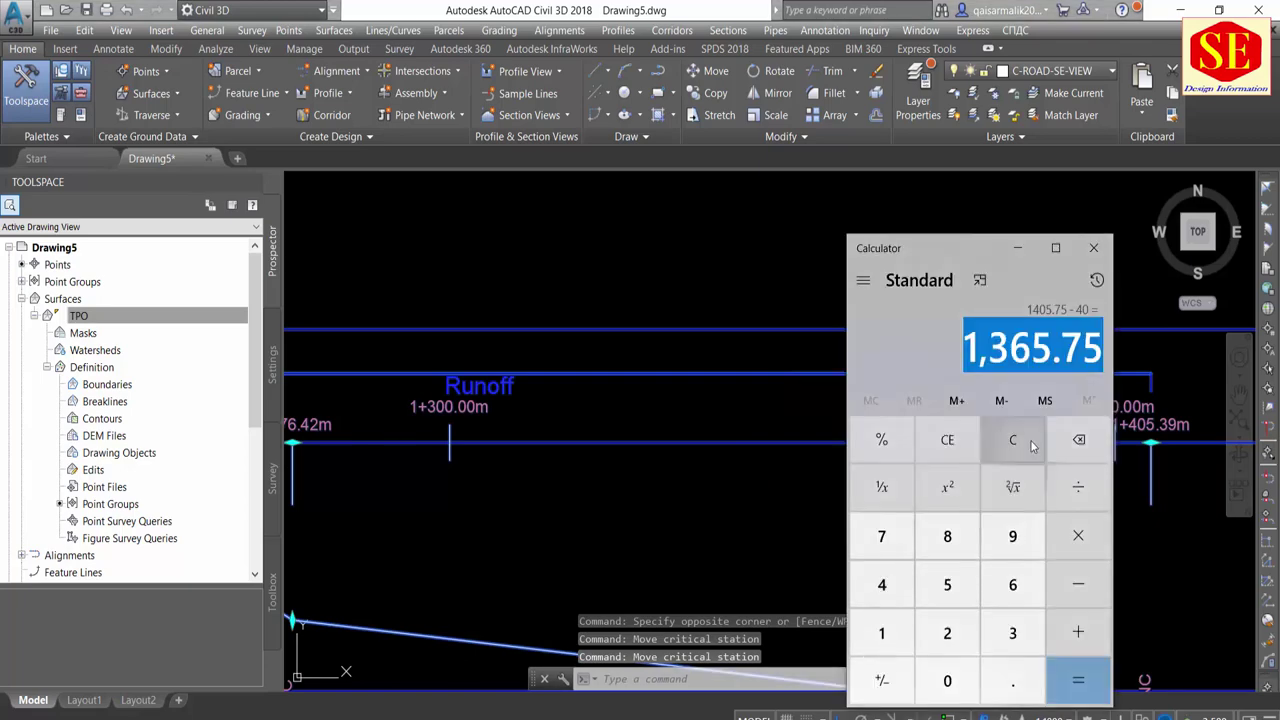
key("alt+Tab")
scroll(667, 516, "down", 3)
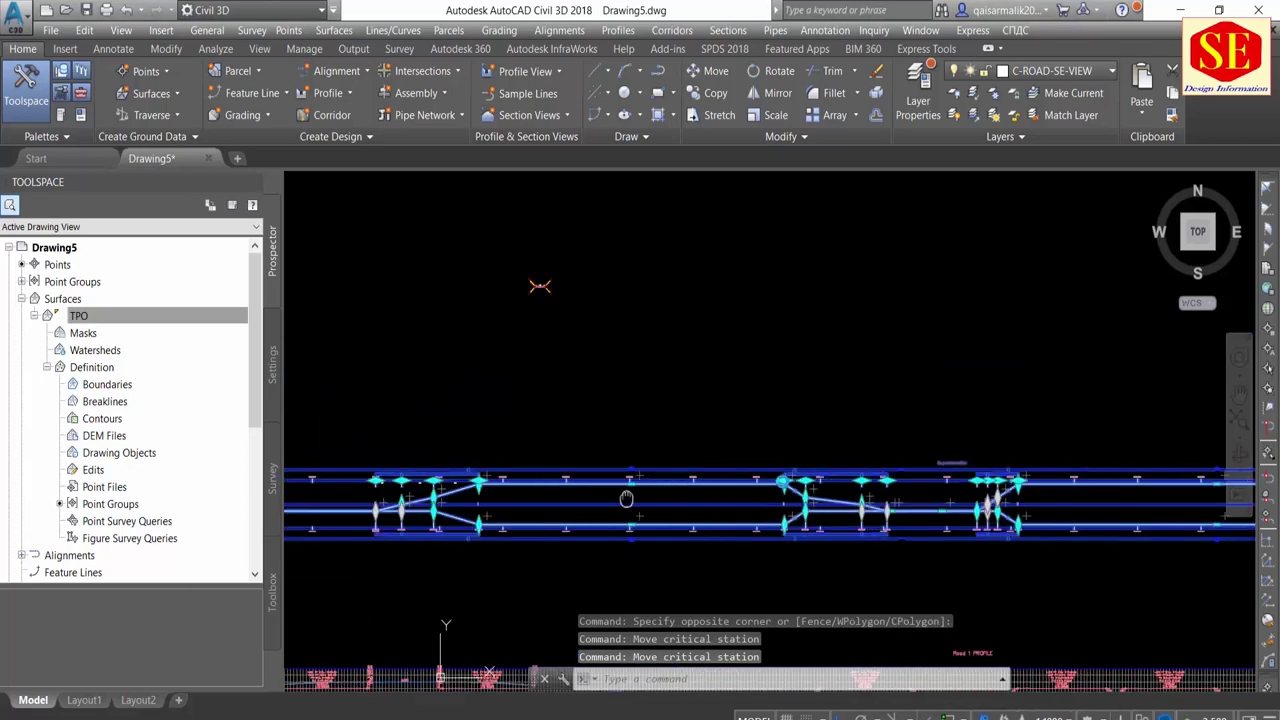
scroll(530, 468, "up", 4)
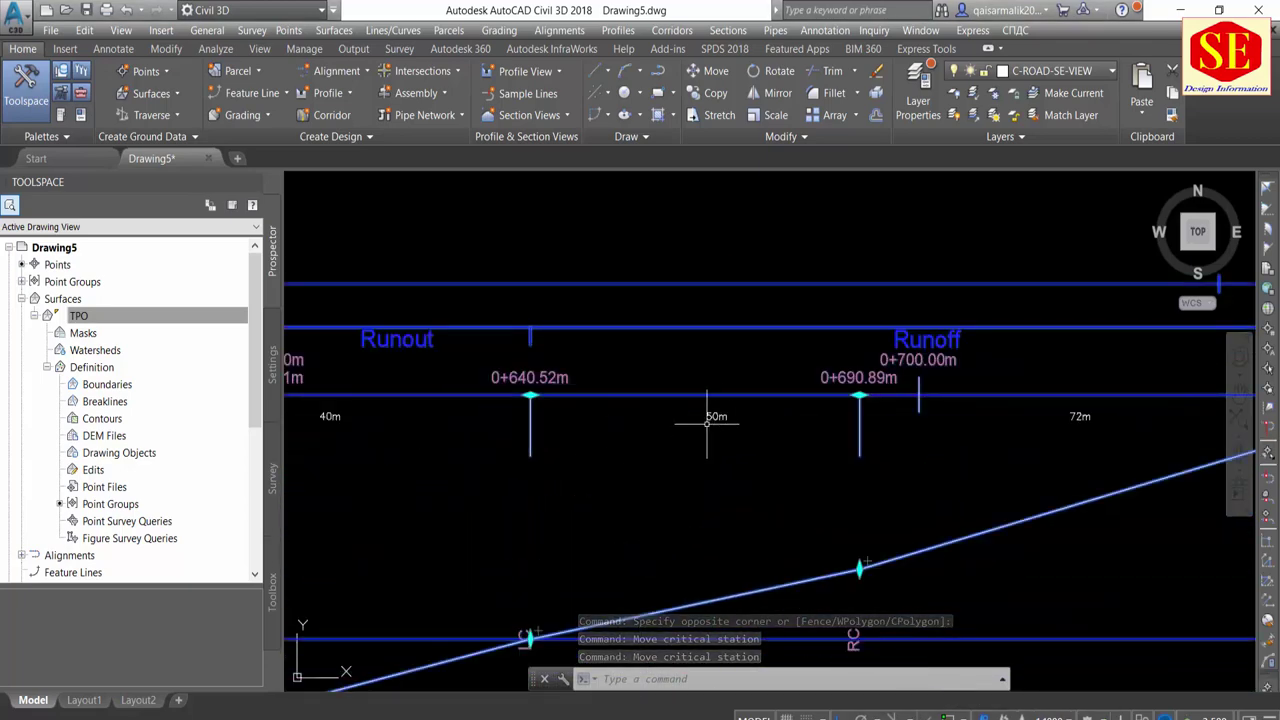
key("Escape")
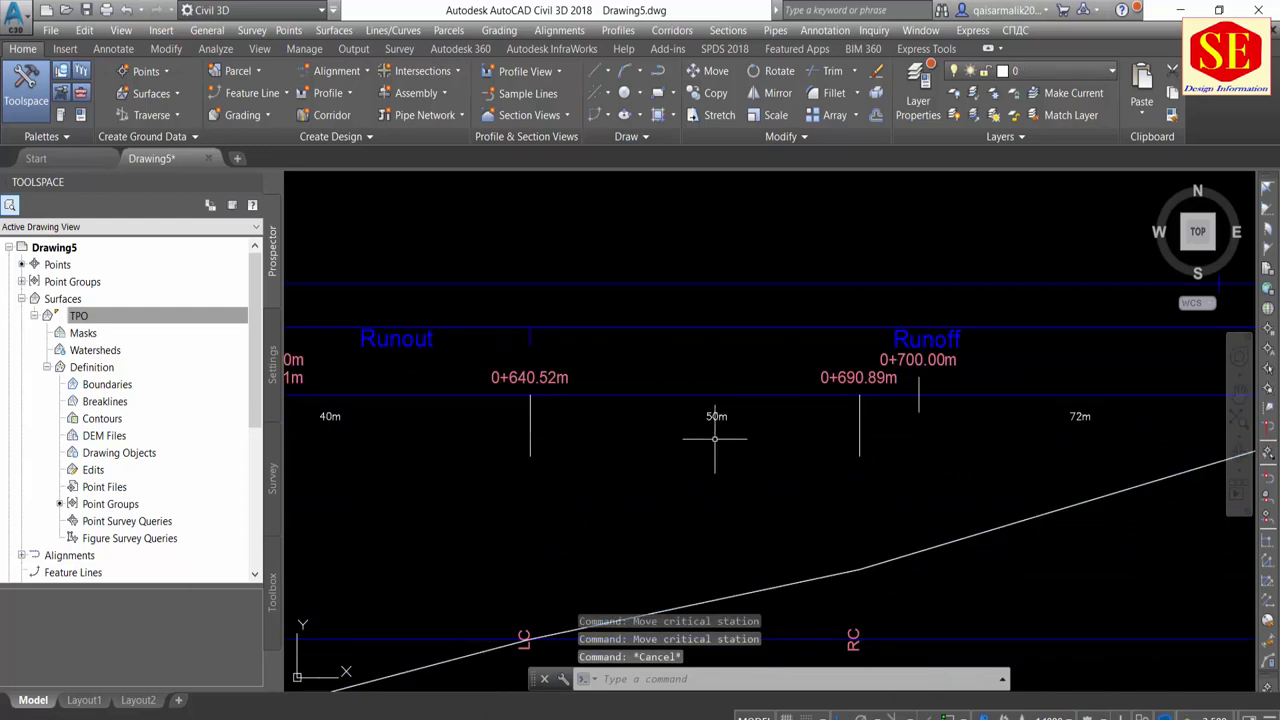
key("alt+Tab")
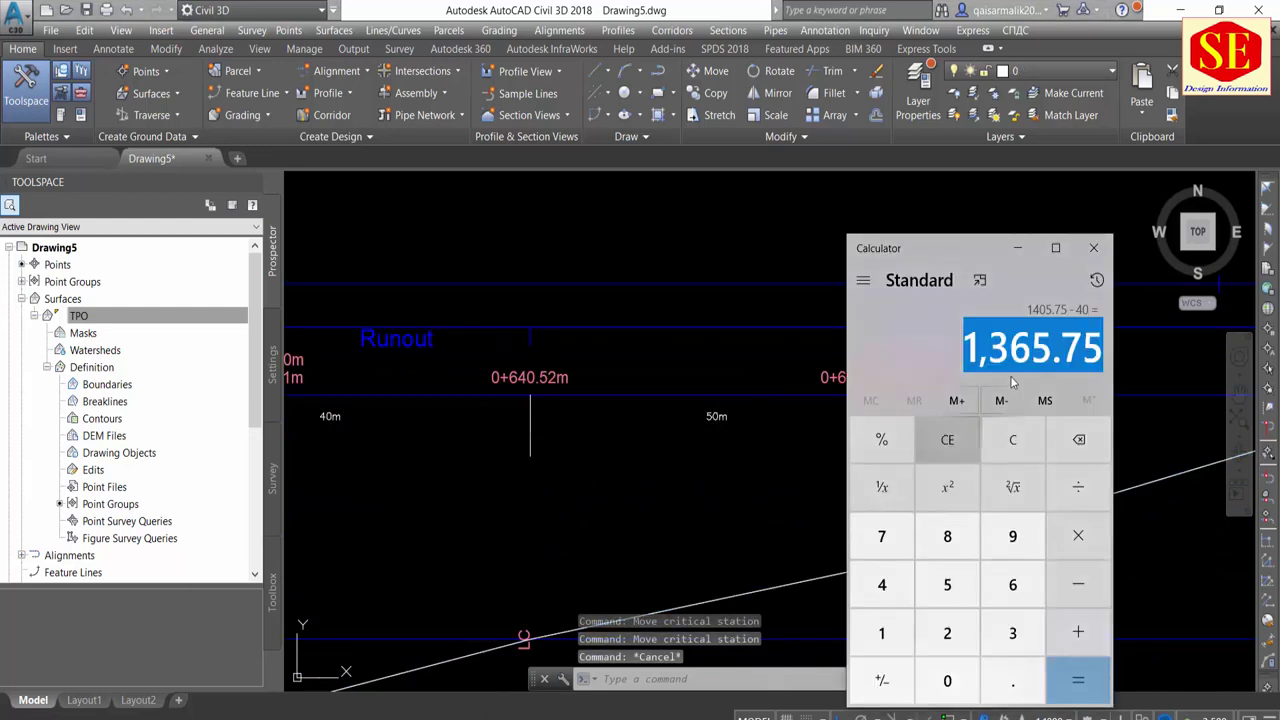
left_click(1072, 587)
left_click(947, 584)
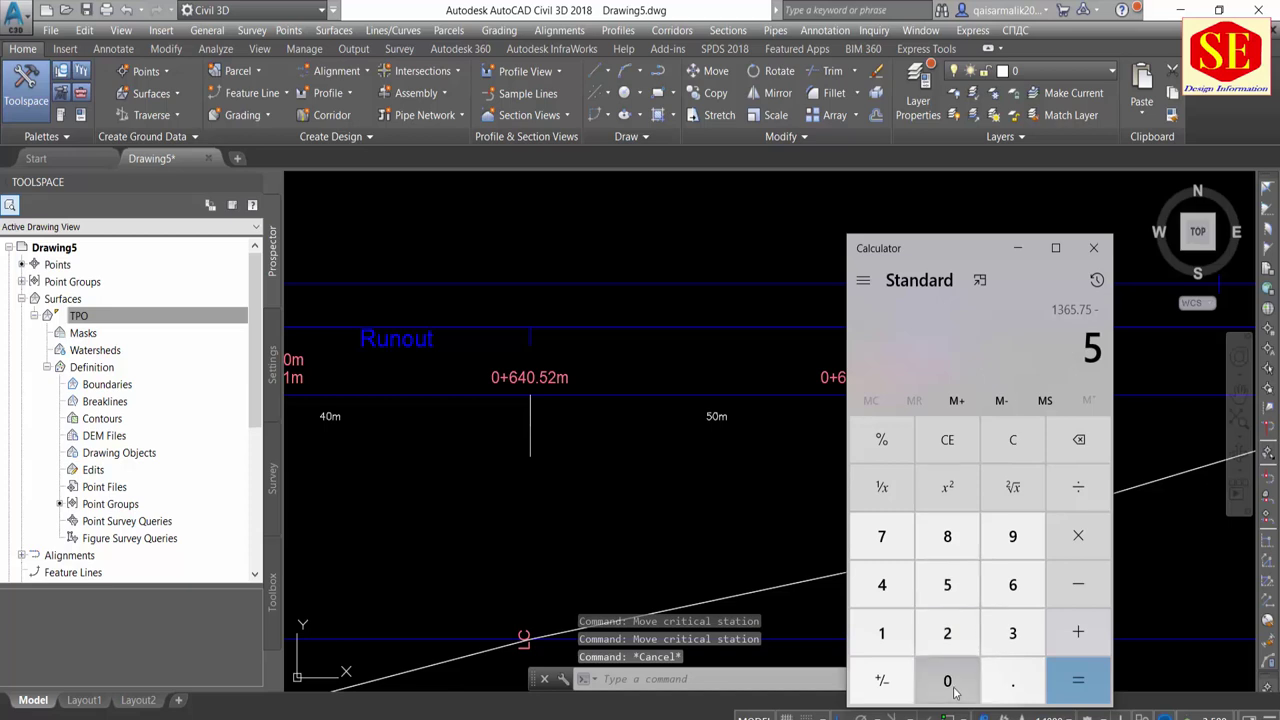
left_click(947, 680)
left_click(1078, 680)
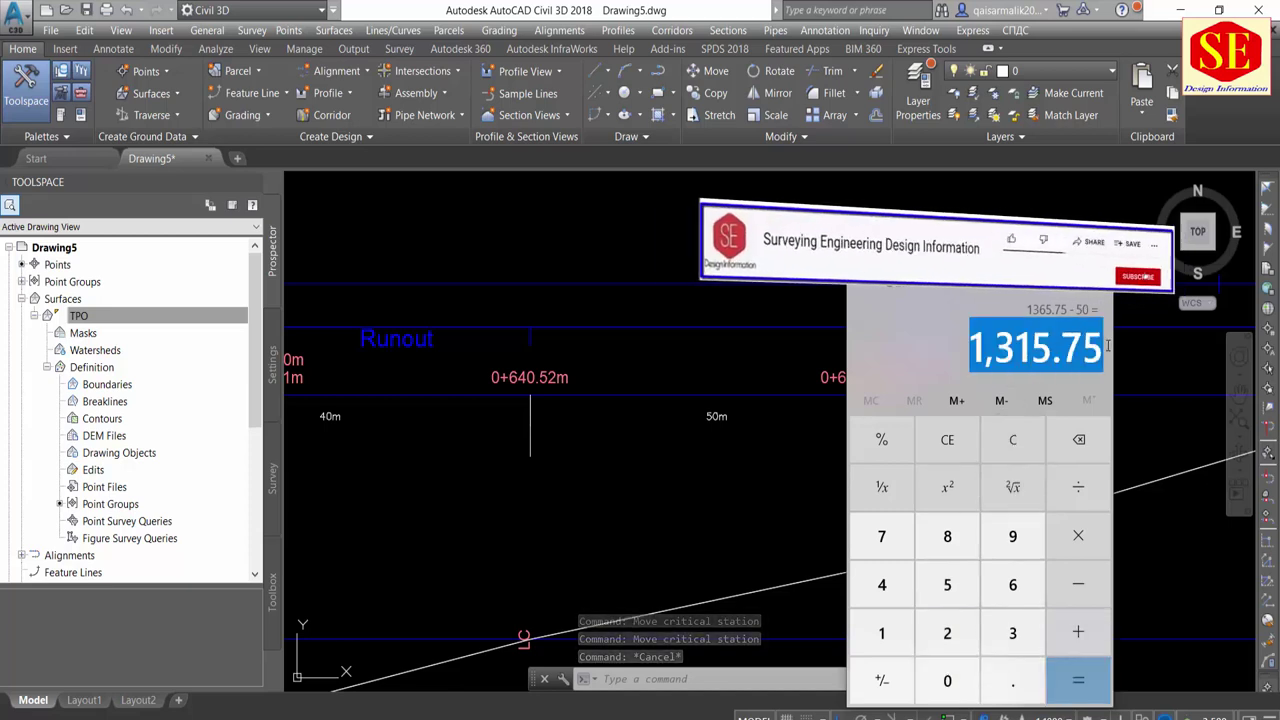
left_click(877, 455)
Grip-edit the Runoff critical station from 1+276.42m to 1+314.94m in the superelevation view
scroll(877, 455, "down", 3)
scroll(523, 451, "down", 1)
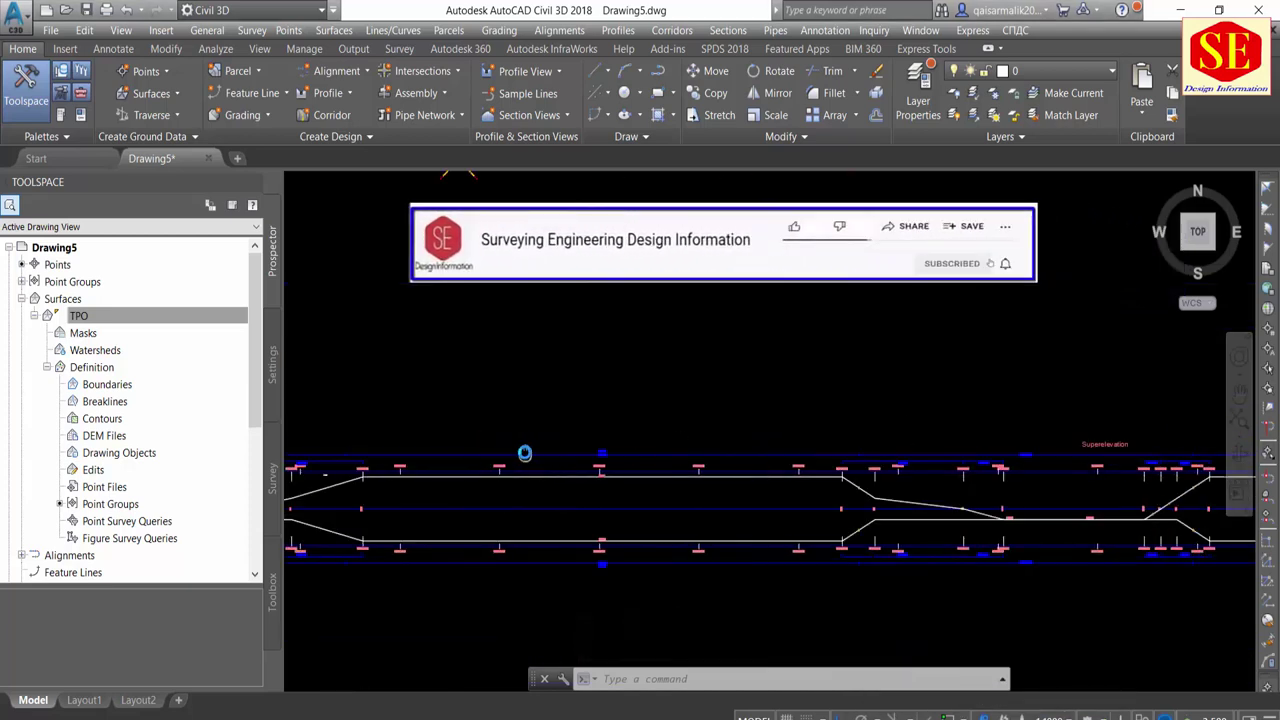
scroll(908, 463, "up", 4)
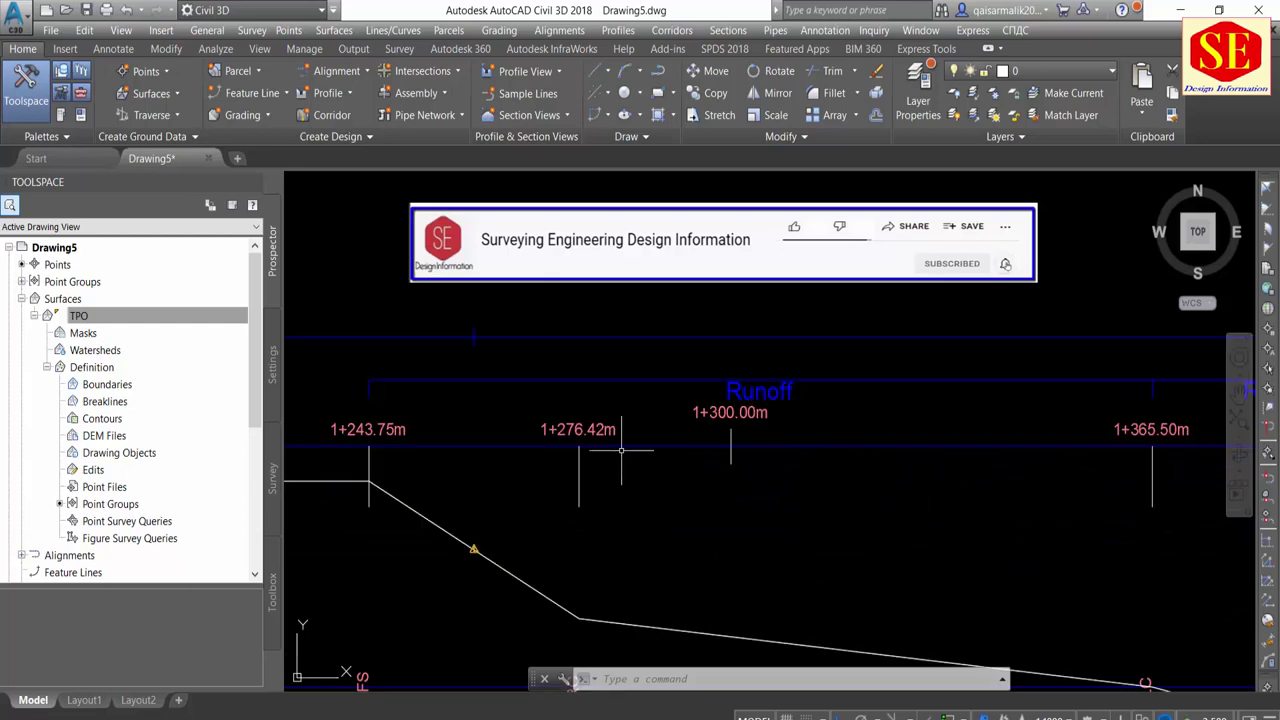
left_click(578, 446)
left_click(578, 446)
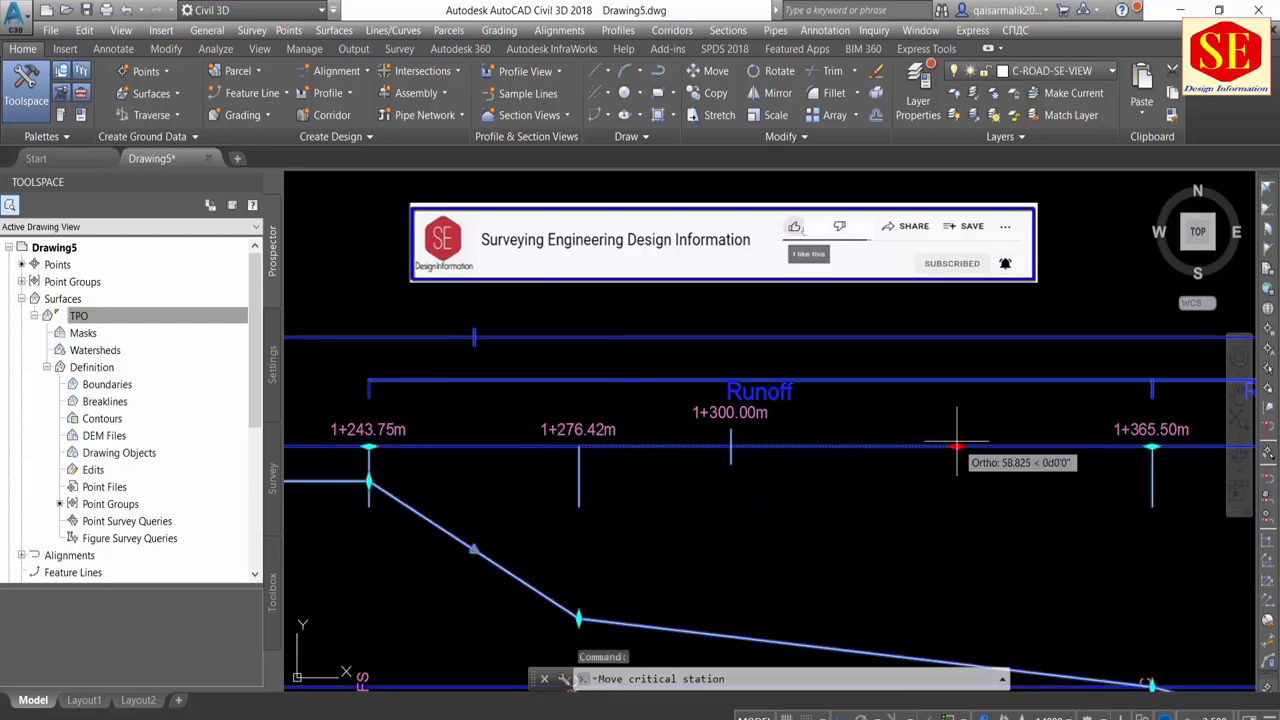
left_click(837, 446)
left_click(837, 446)
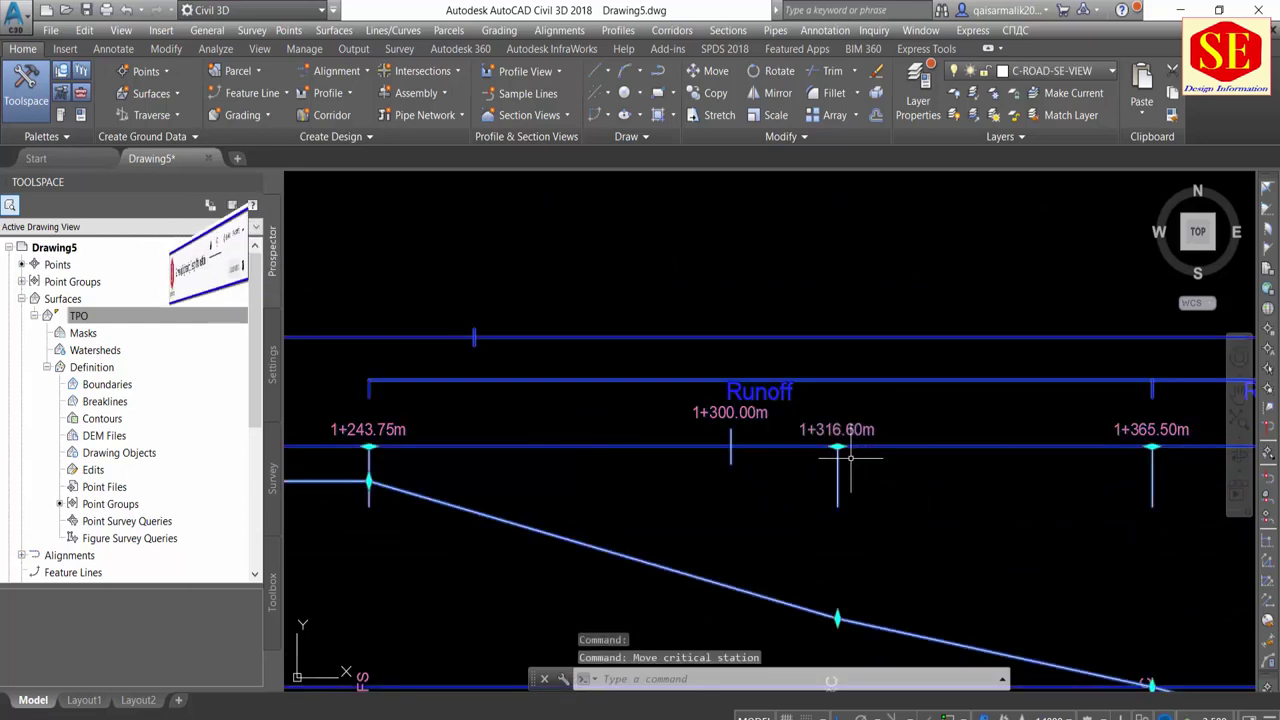
left_click(825, 446)
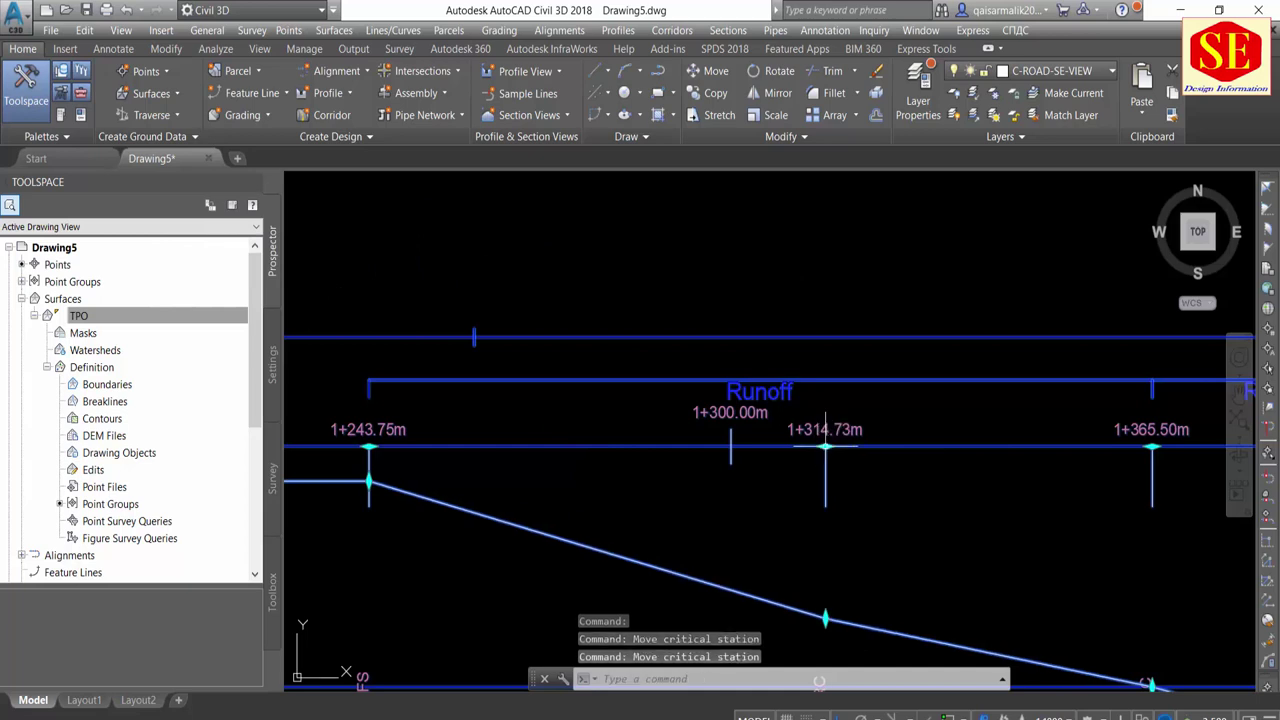
left_click(826, 446)
left_click(835, 446)
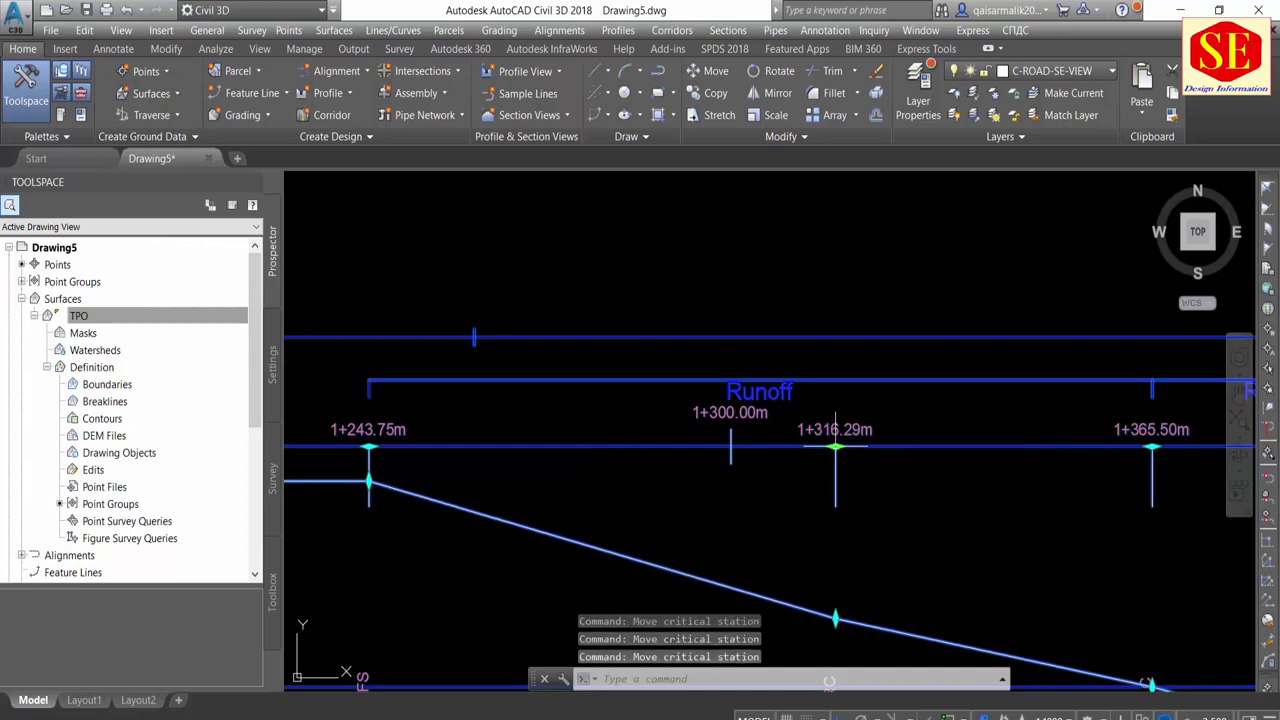
left_click(828, 404)
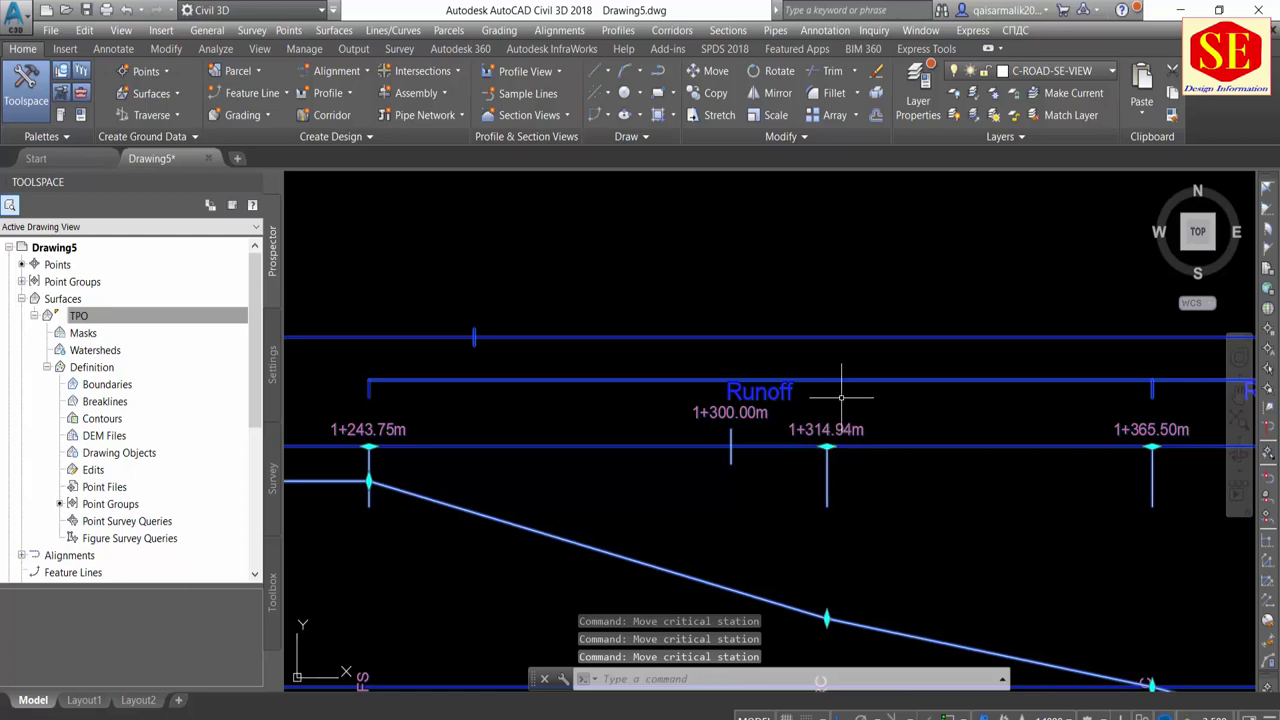
scroll(817, 392, "down", 1)
scroll(810, 400, "down", 1)
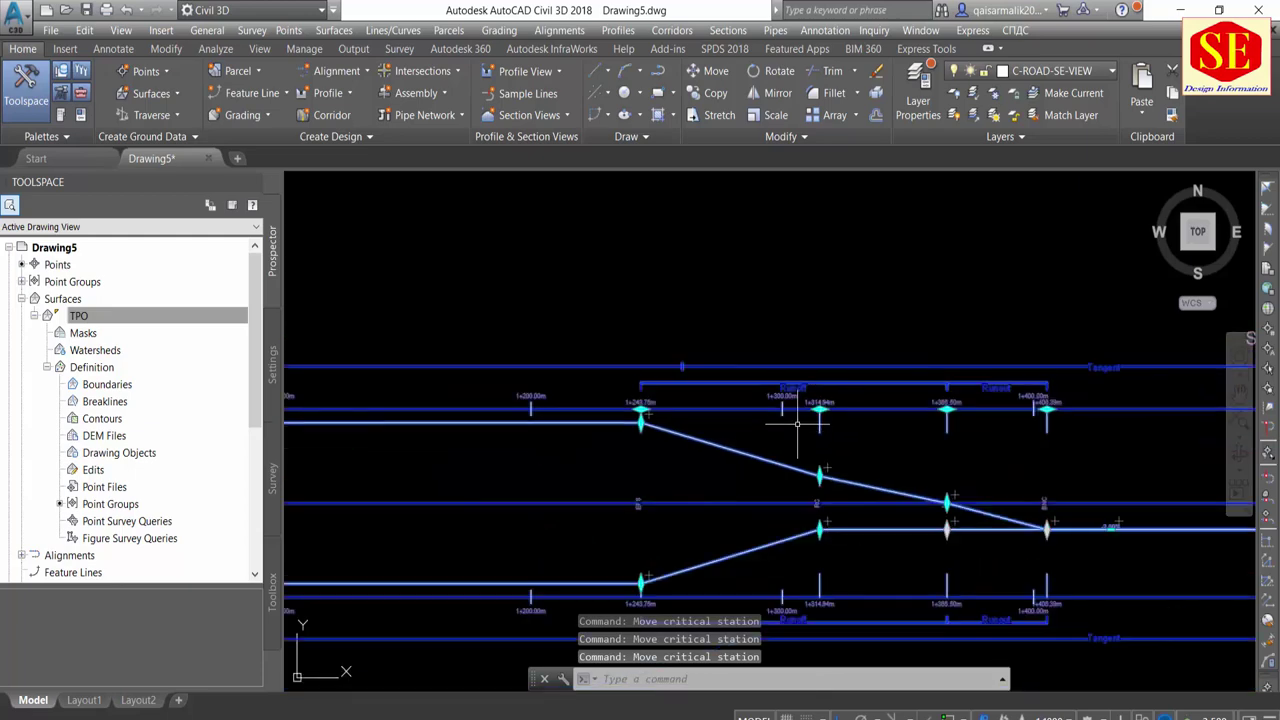
key("Escape")
middle_click(795, 413)
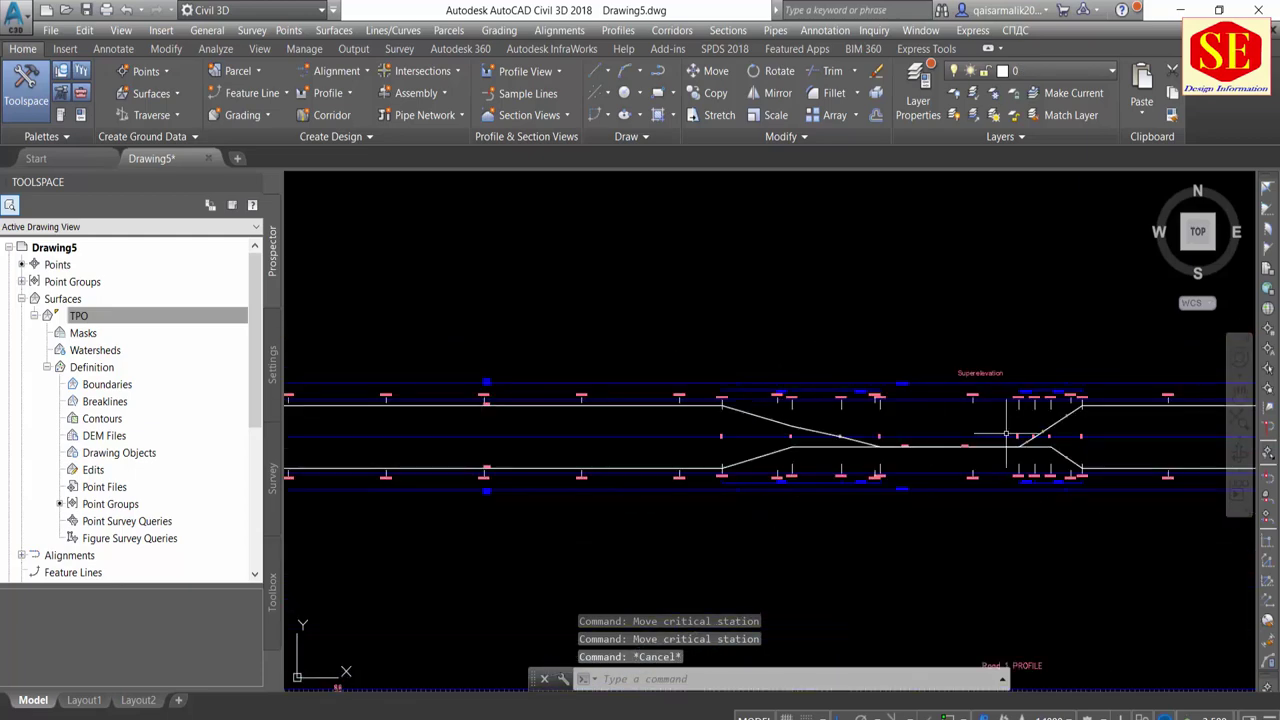
scroll(899, 415, "up", 2)
scroll(886, 451, "down", 2)
scroll(634, 451, "down", 1)
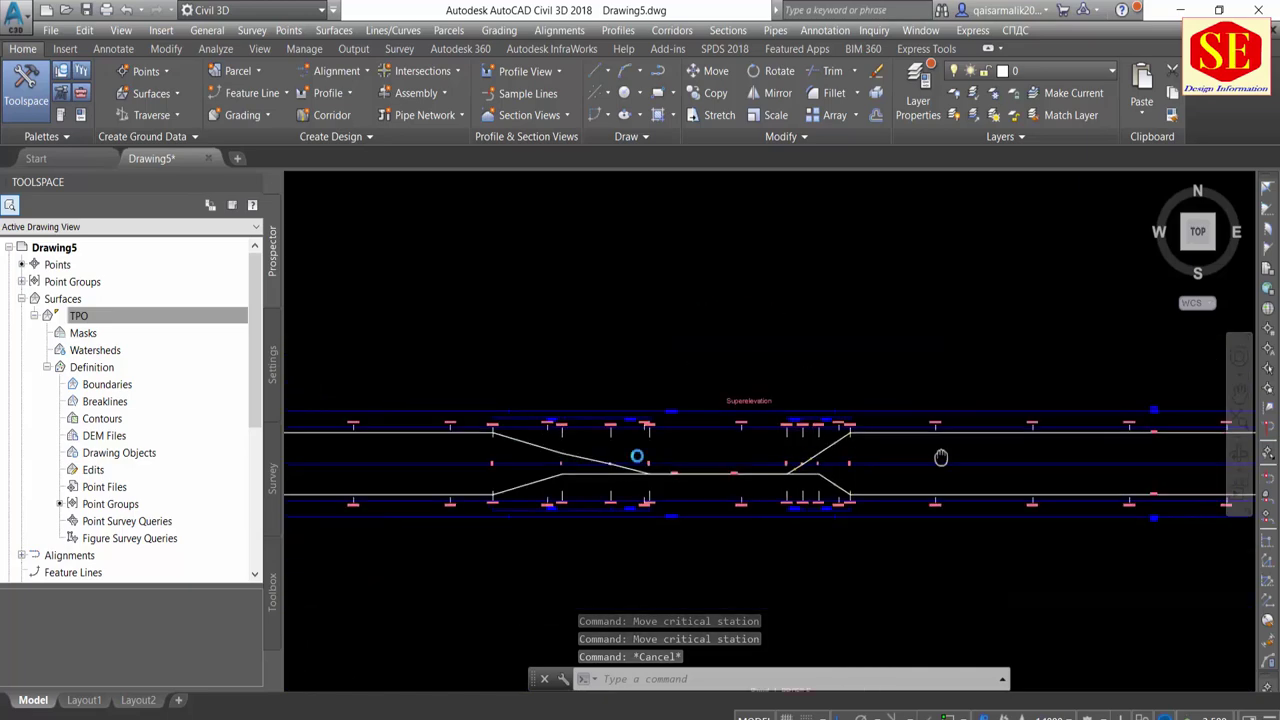
scroll(1097, 454, "up", 1)
scroll(1097, 454, "down", 1)
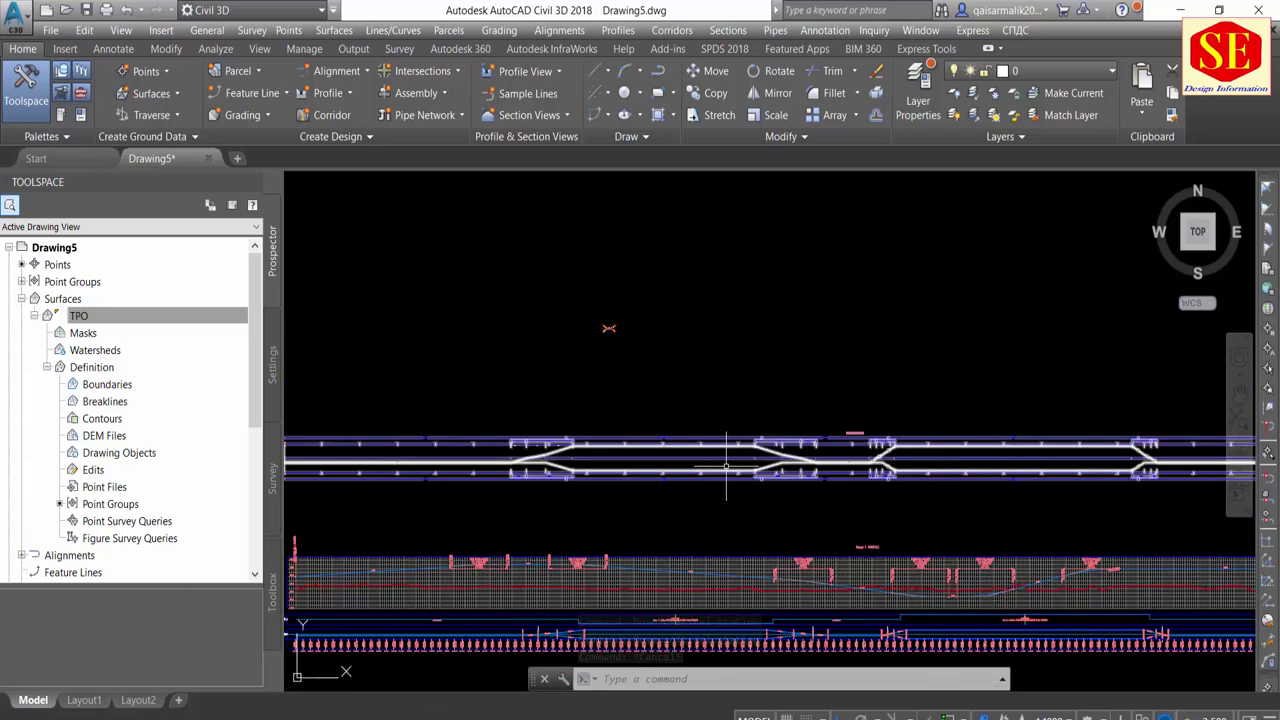
scroll(838, 460, "down", 1)
scroll(815, 470, "up", 3)
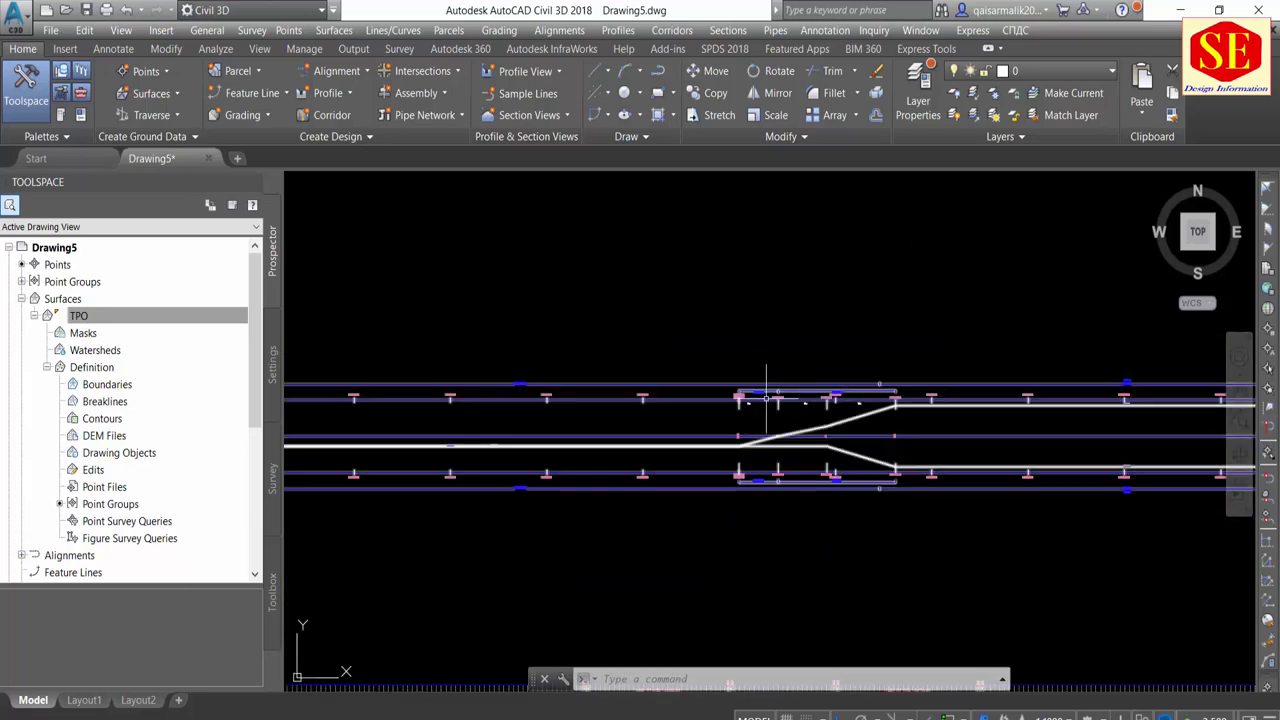
scroll(767, 397, "up", 2)
scroll(767, 397, "up", 1)
scroll(771, 423, "up", 2)
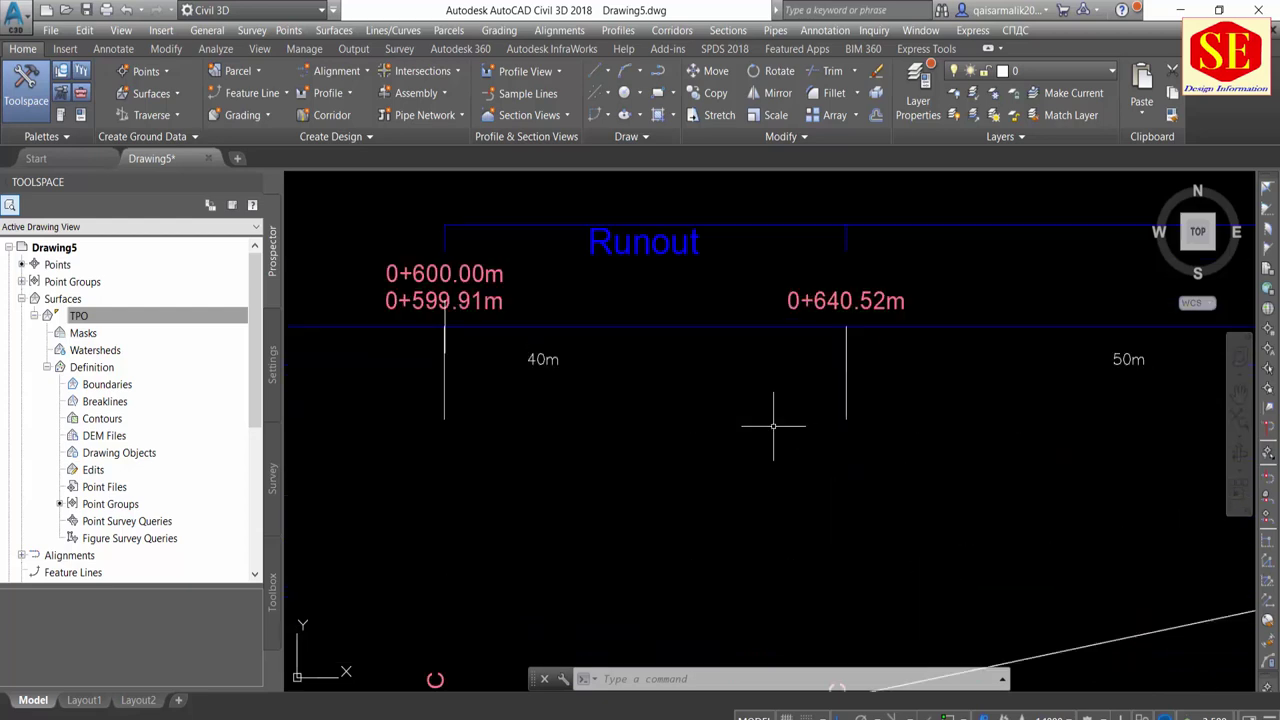
mouse_move(771, 423)
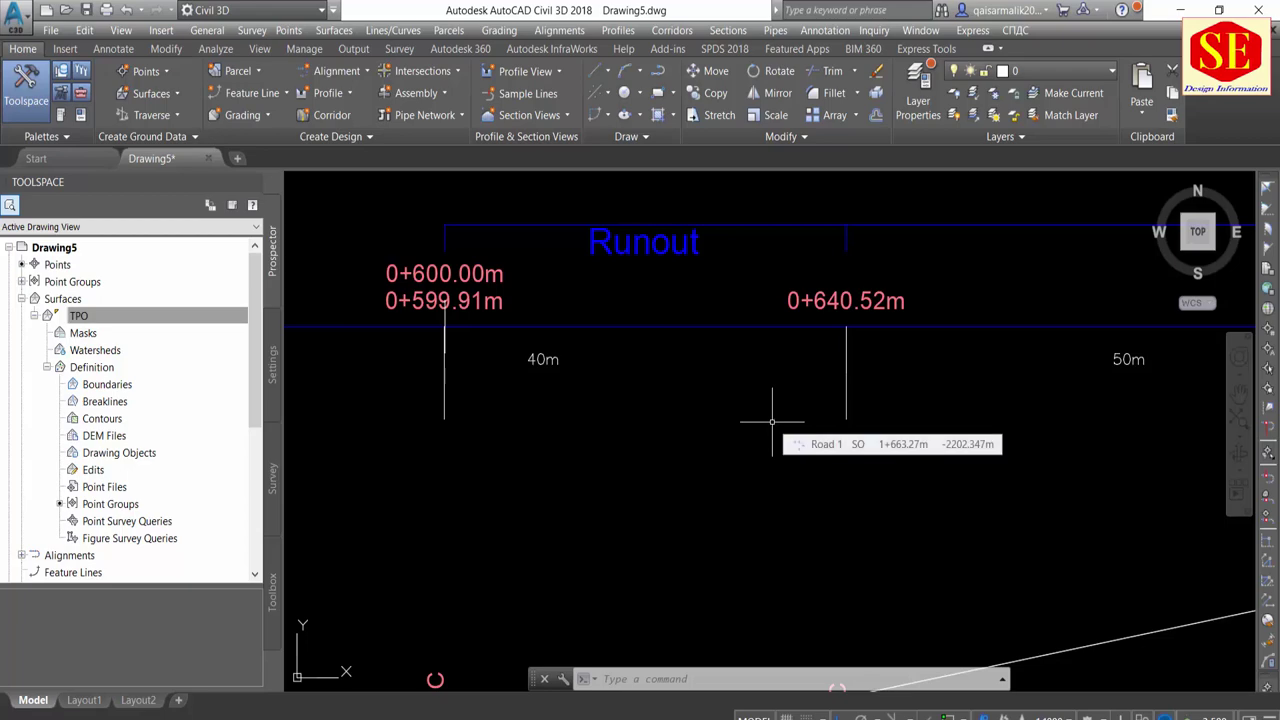
scroll(789, 434, "down", 4)
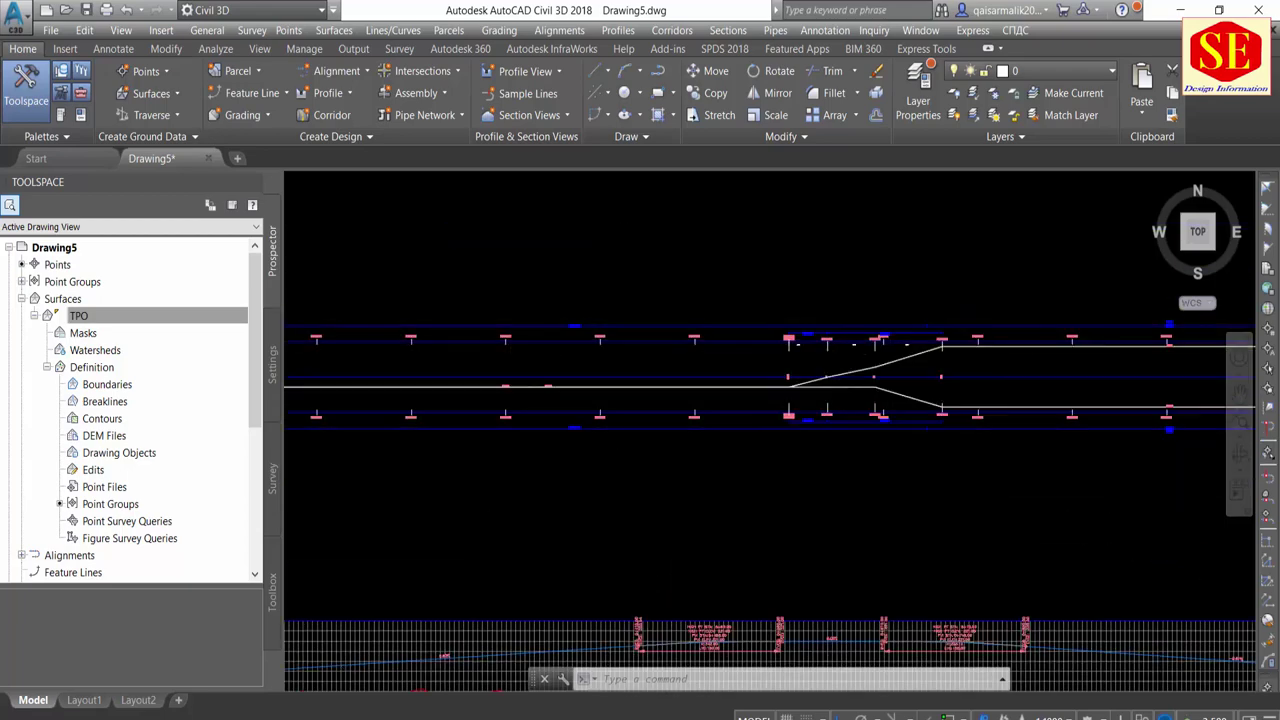
scroll(829, 347, "down", 2)
scroll(700, 306, "up", 4)
scroll(714, 374, "down", 6)
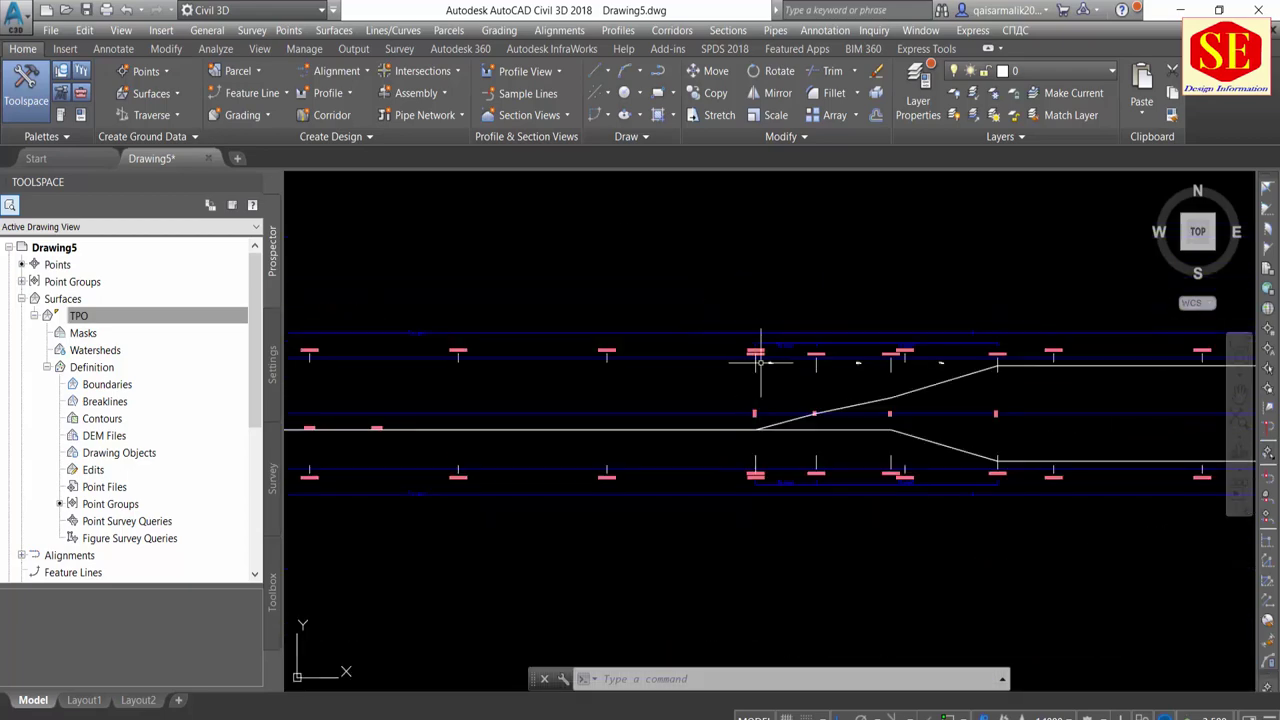
scroll(540, 320, "down", 3)
middle_click_drag(497, 343, 780, 329)
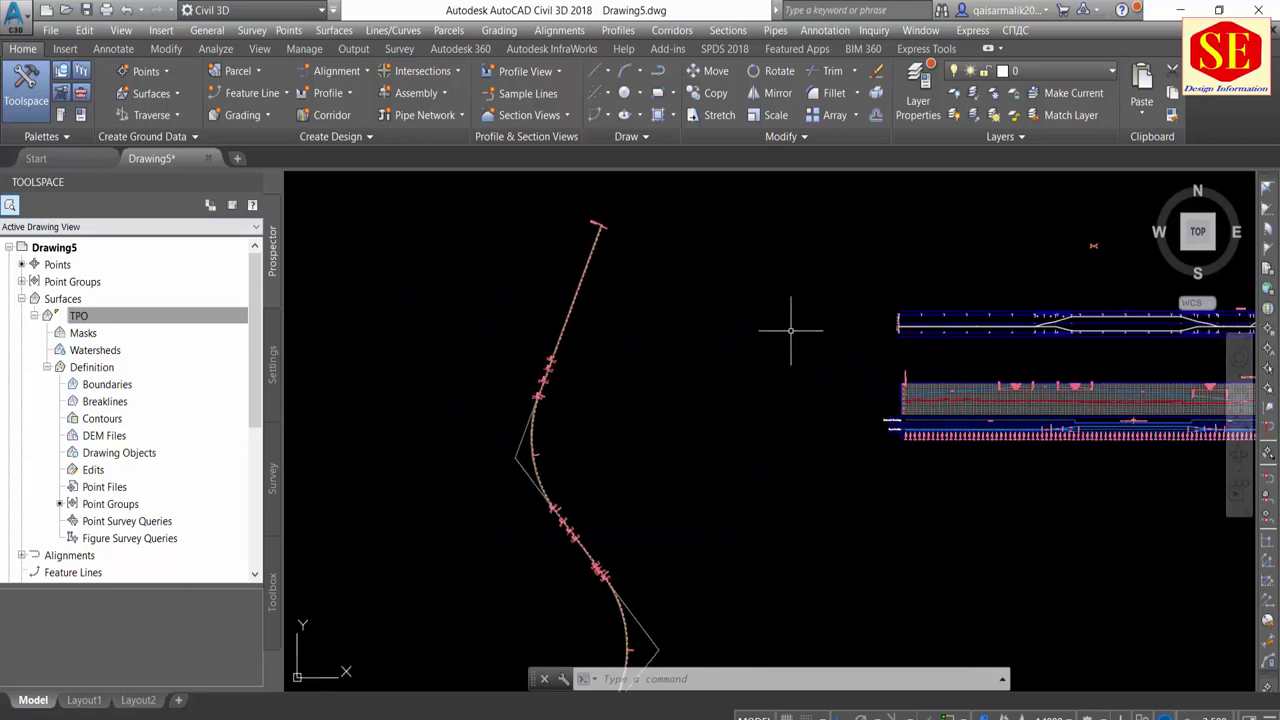
Open Road 1's Superelevation Tabular Editor and begin editing the Transition In start station
left_click(548, 452)
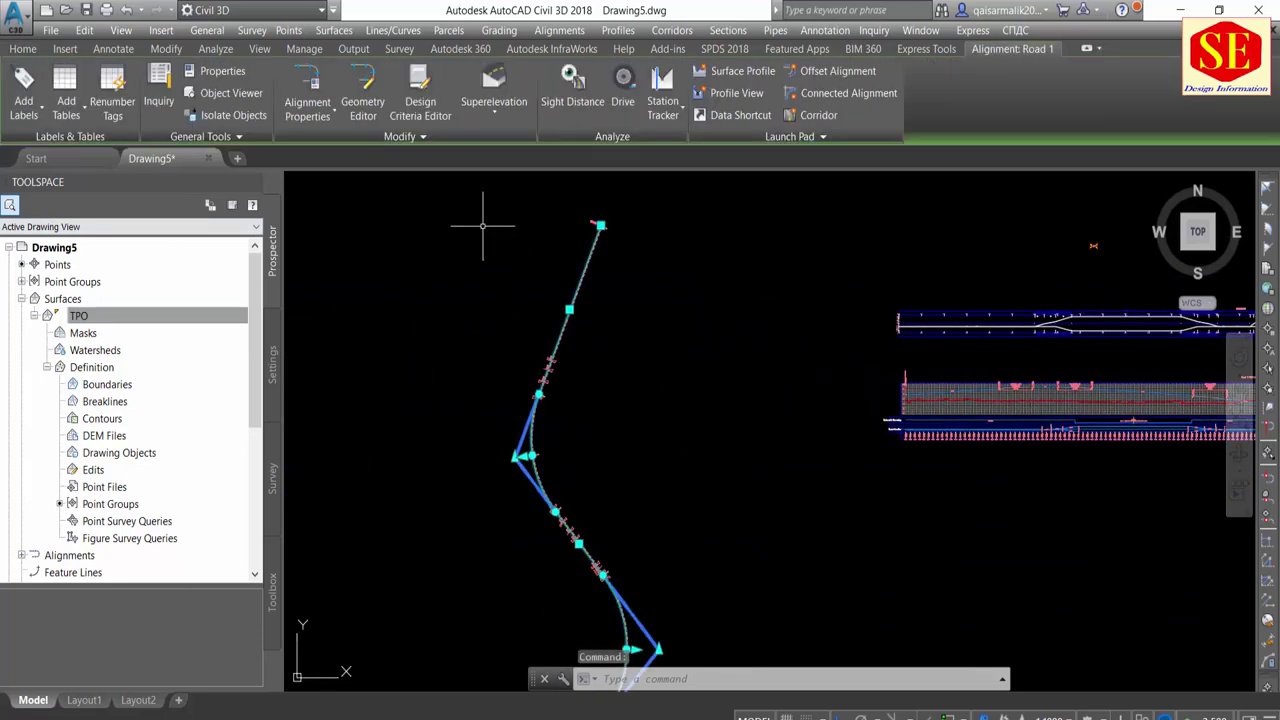
left_click(506, 114)
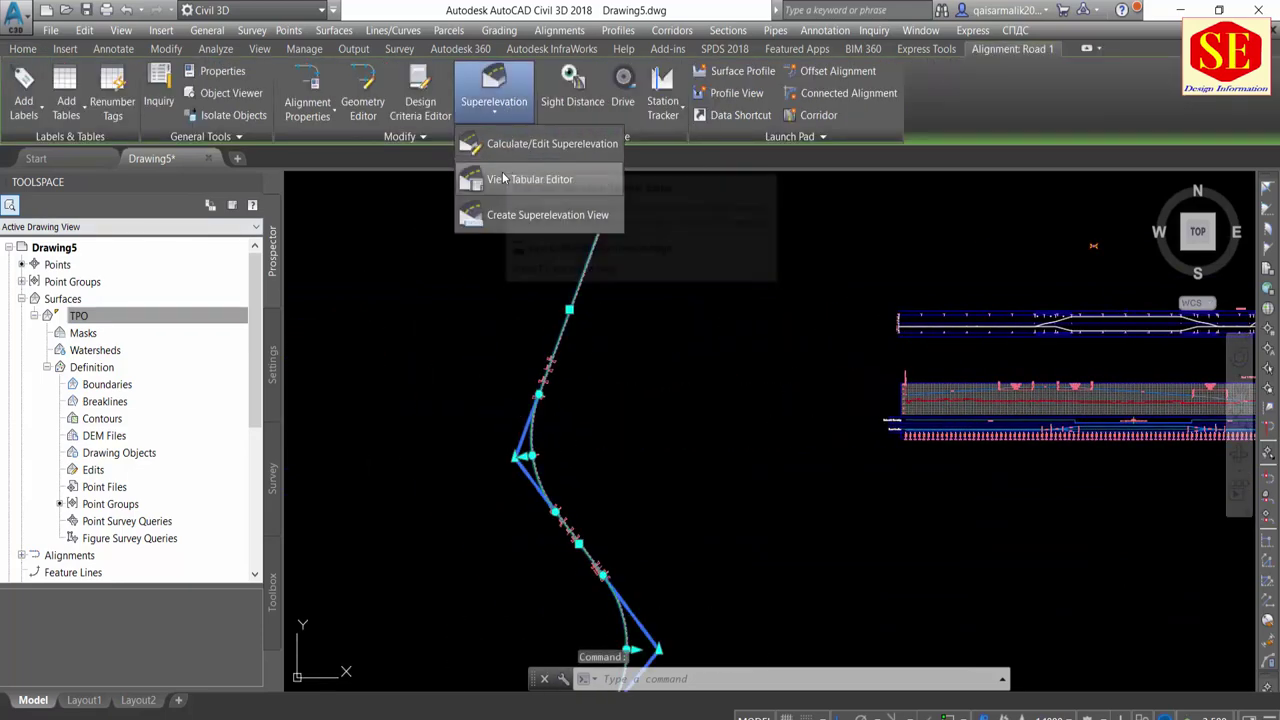
left_click(510, 179)
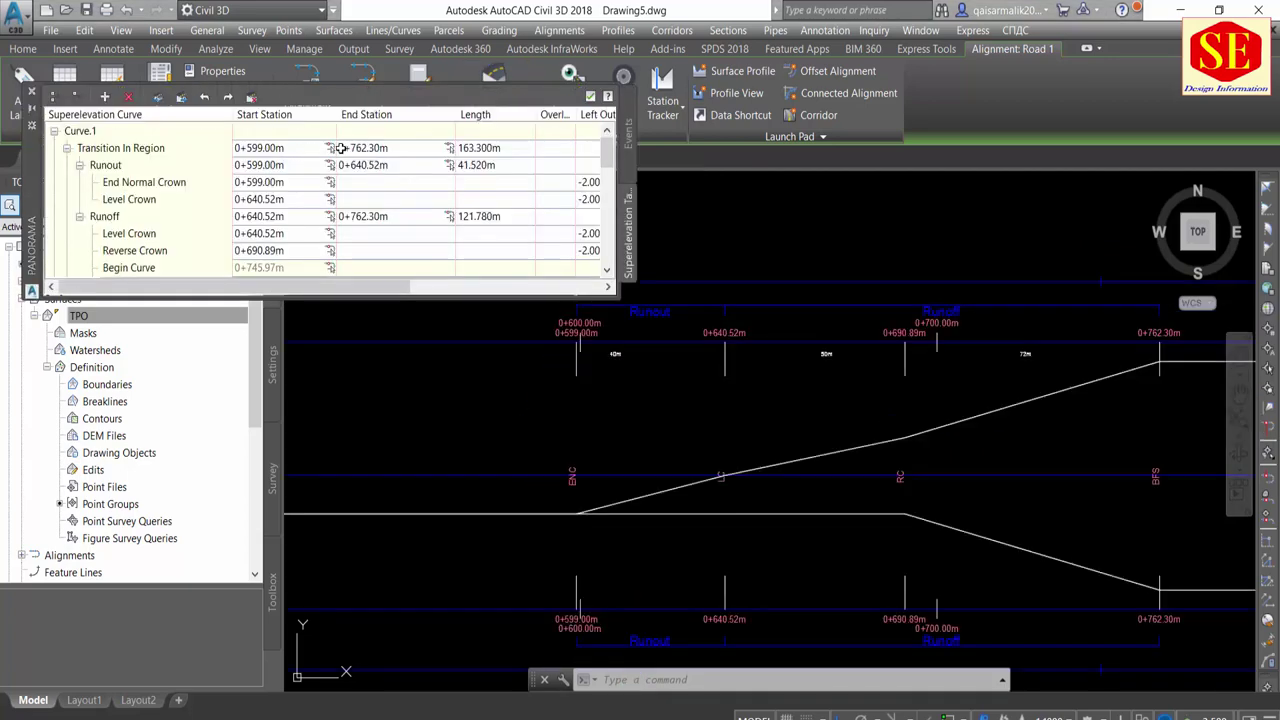
left_click(283, 148)
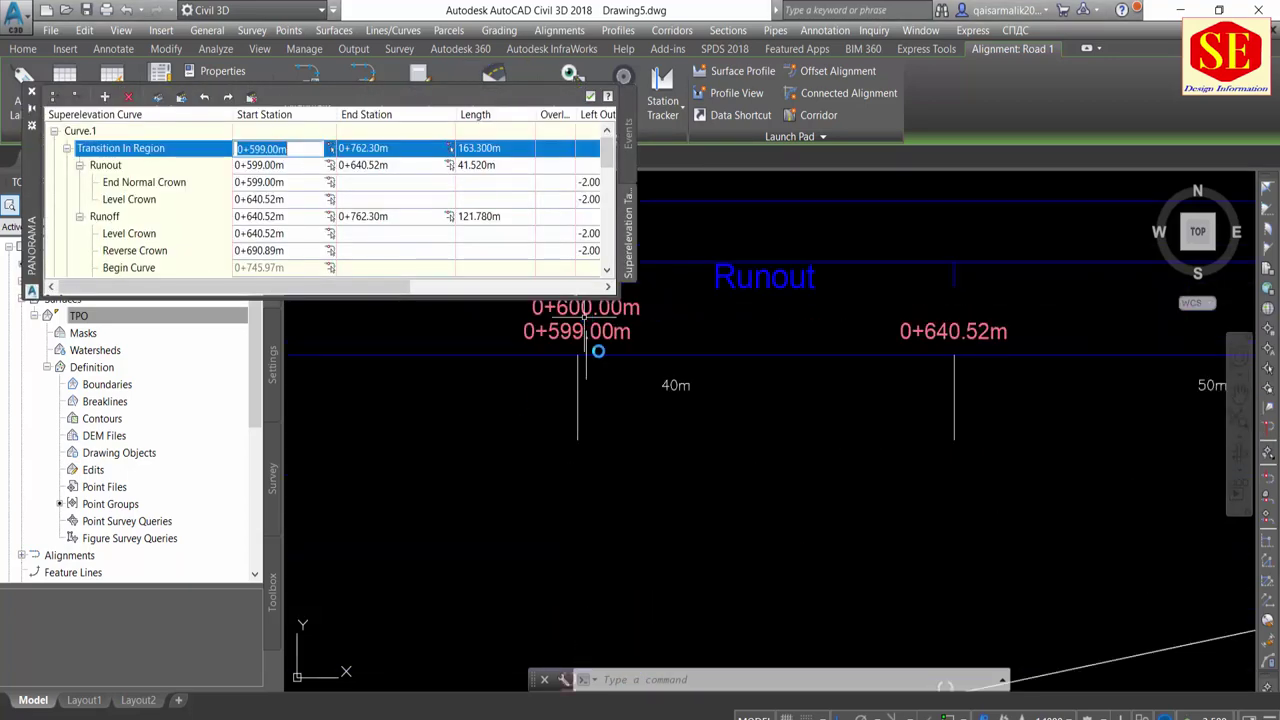
left_click(269, 149)
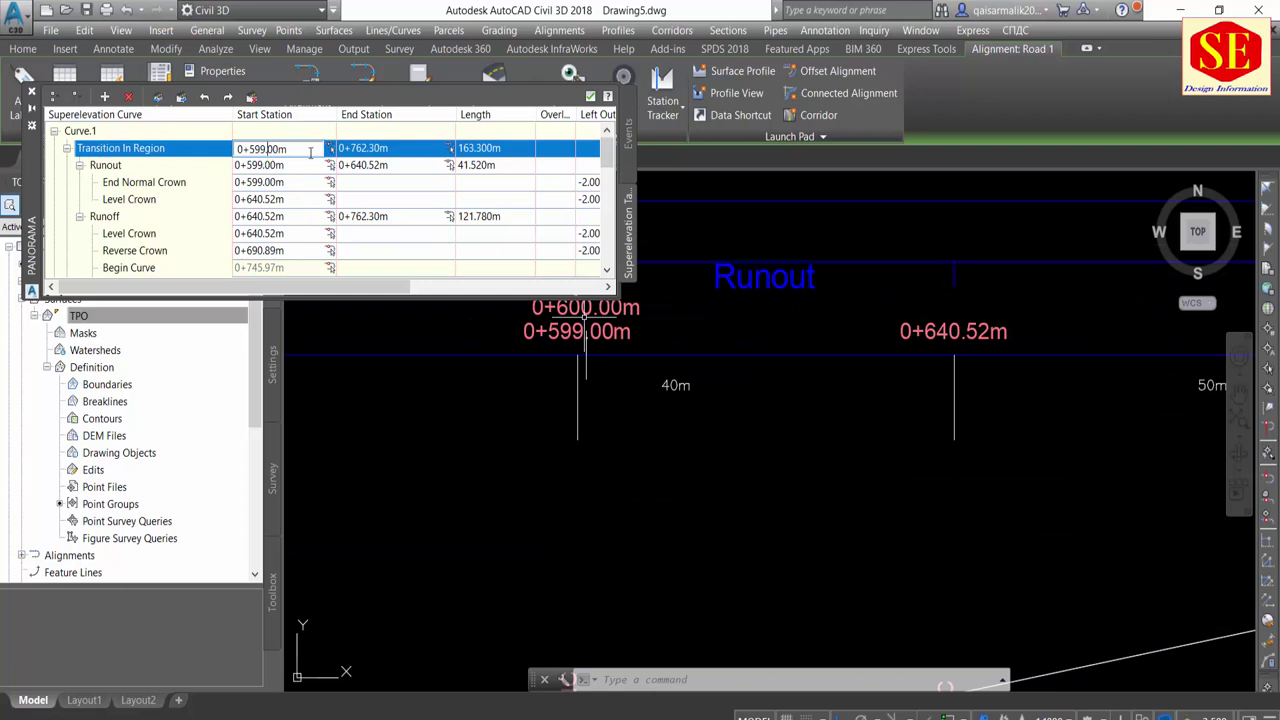
Change the Transition In start station to 0+600.00m, leaving the end at 0+762.30m
left_click(206, 154)
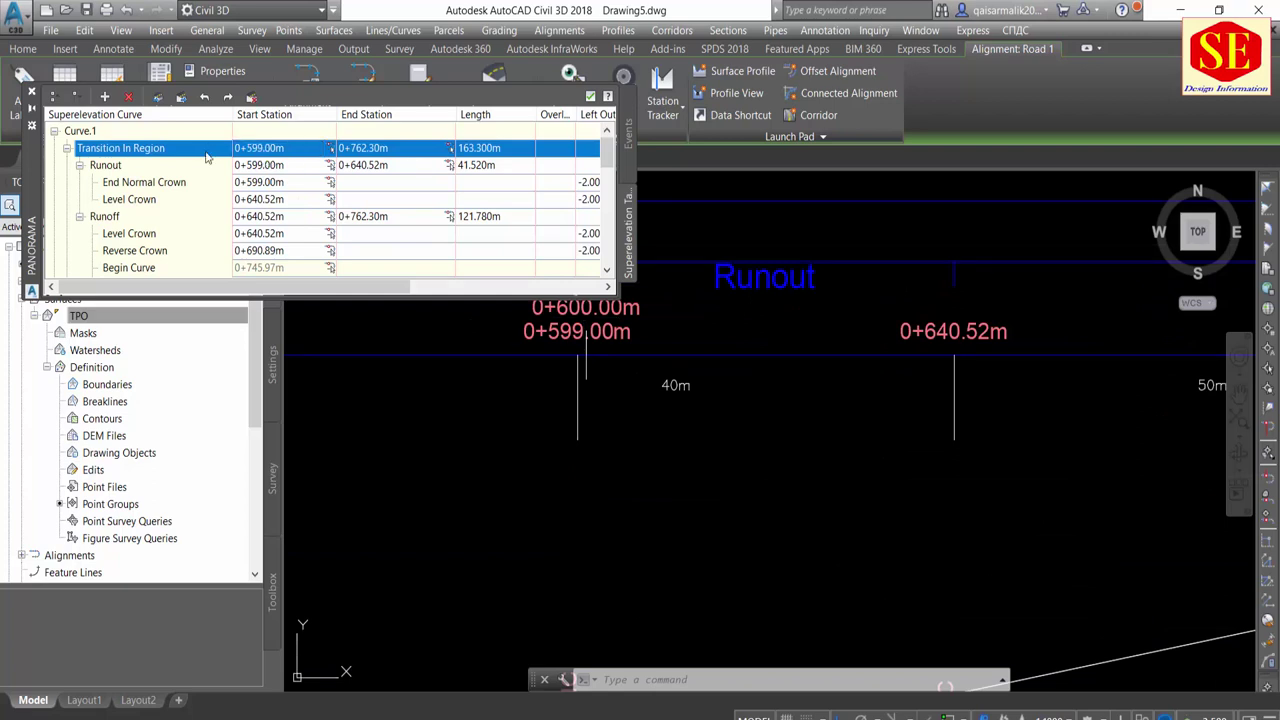
left_click(268, 148)
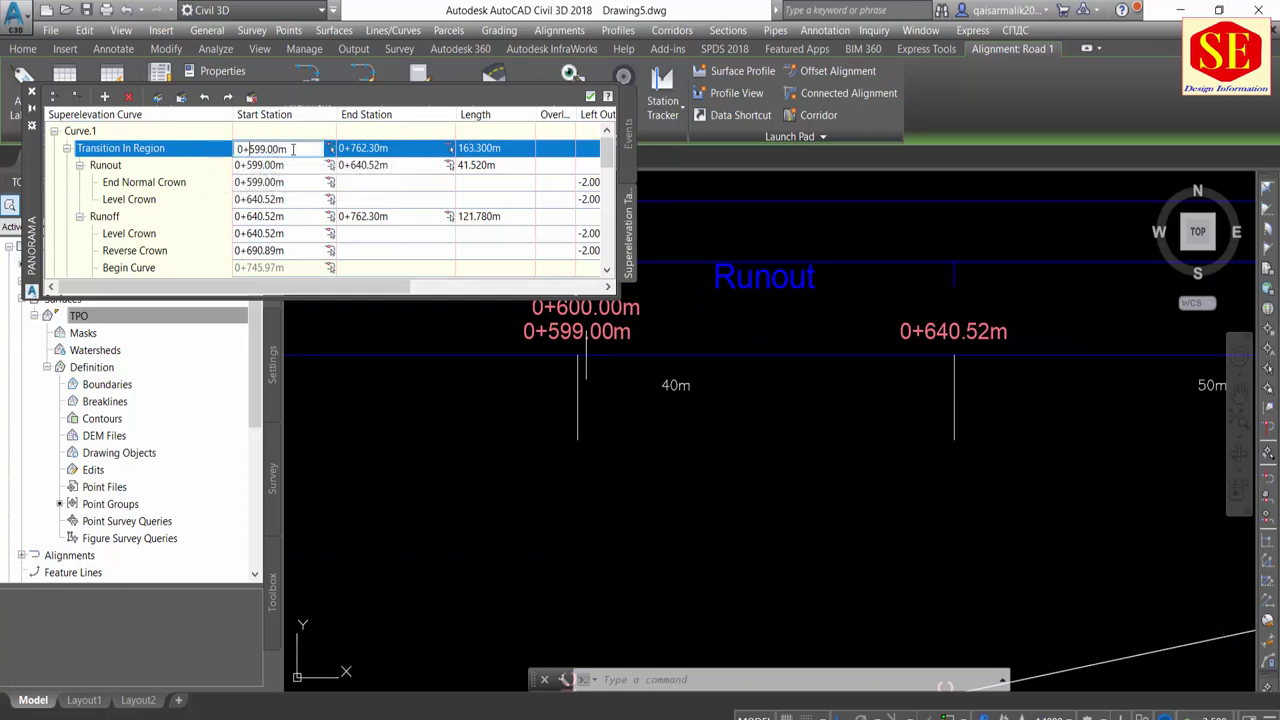
left_click(167, 152)
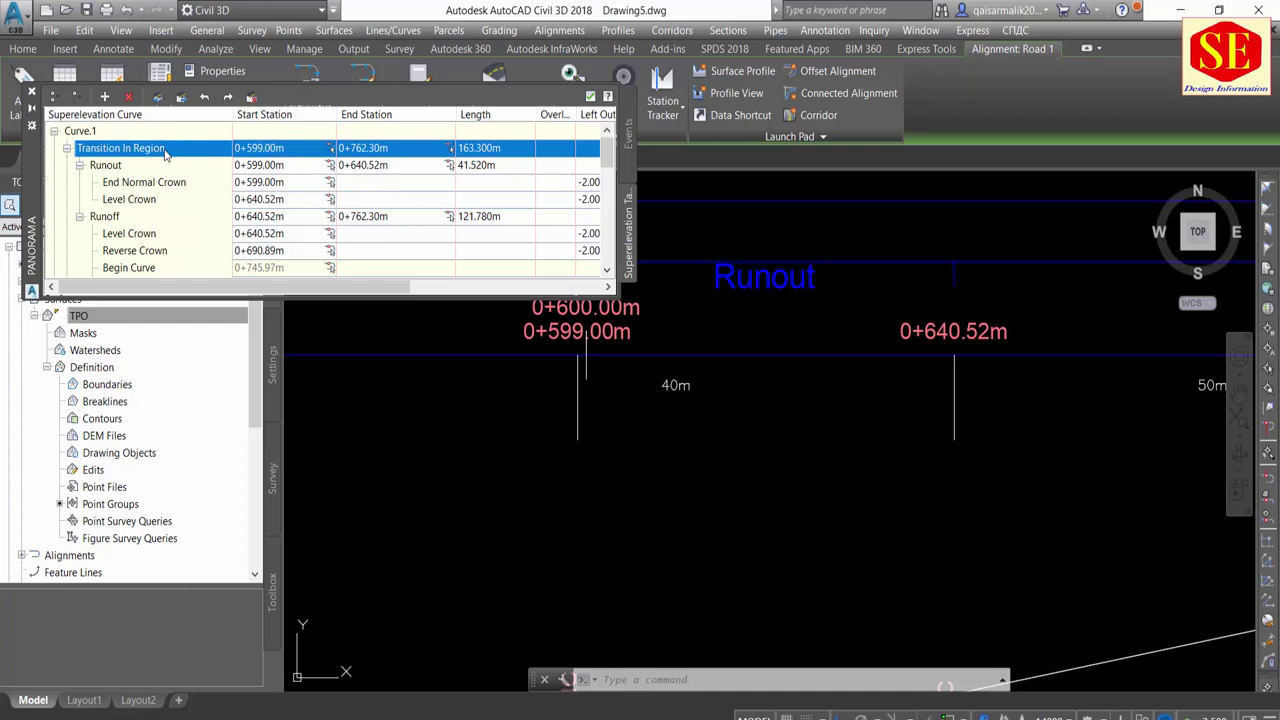
left_click(251, 152)
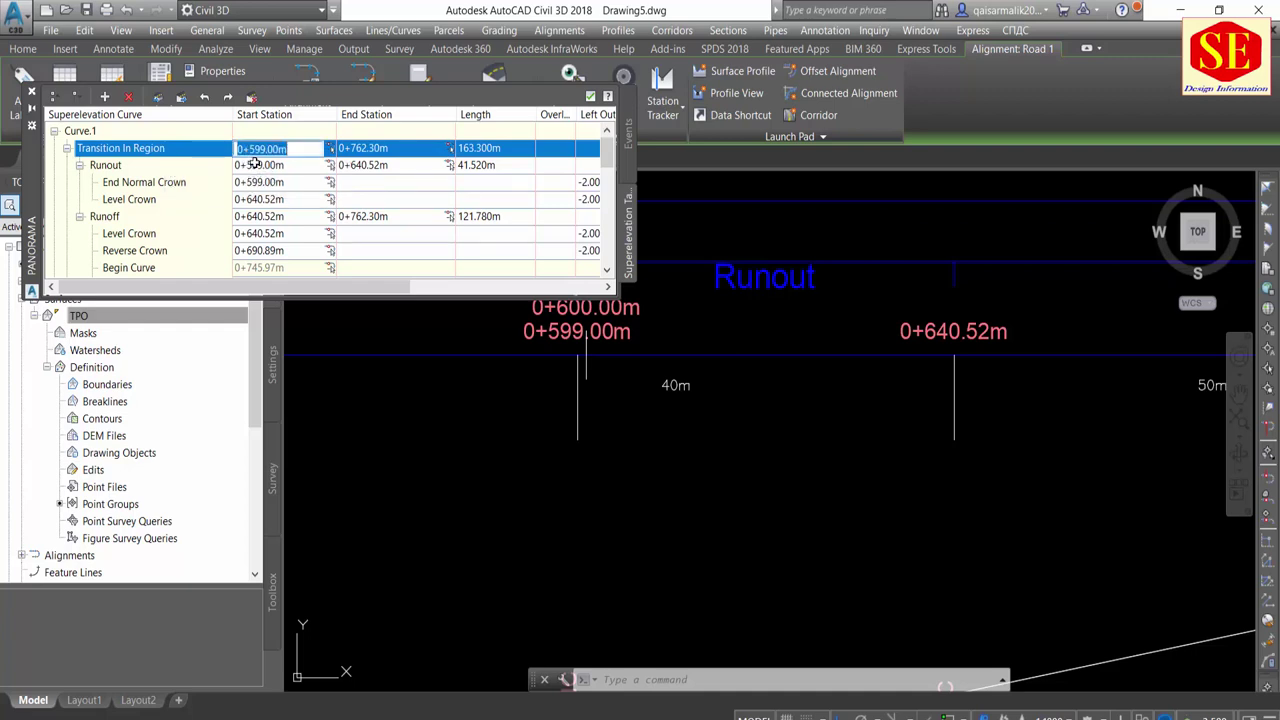
type("600")
key("Return")
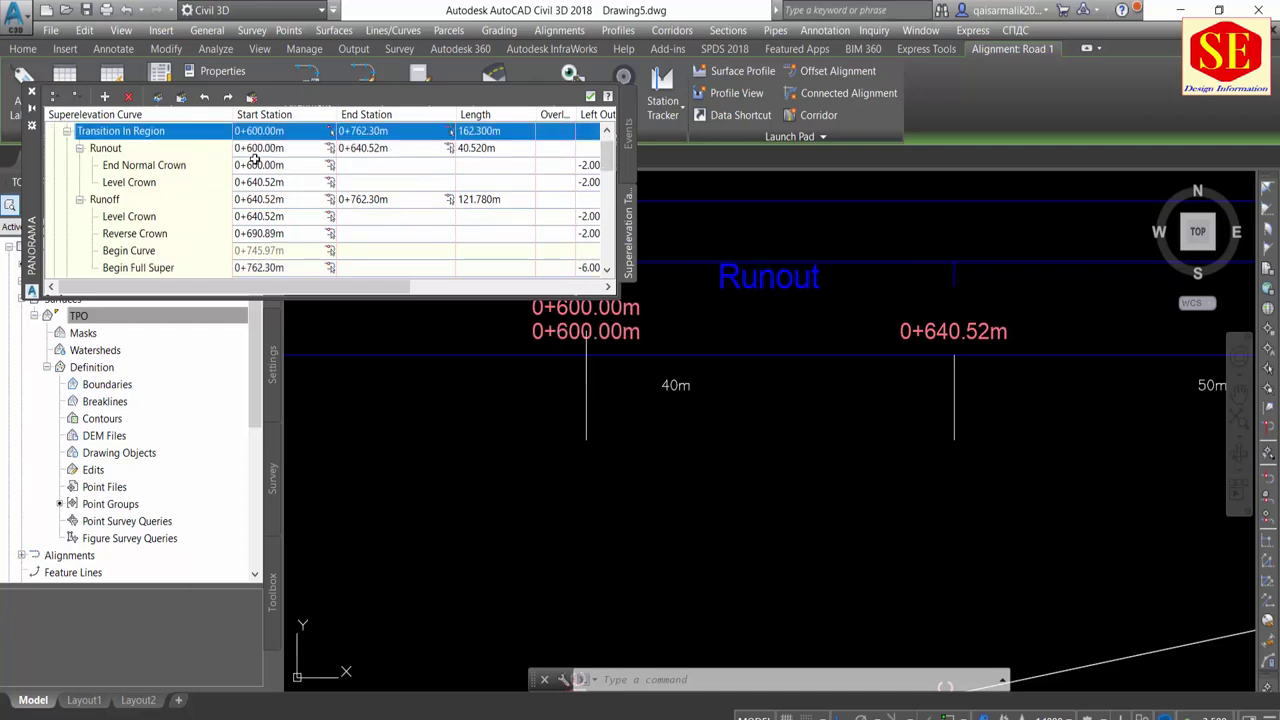
left_click(255, 164)
left_click(270, 131)
left_click(397, 131)
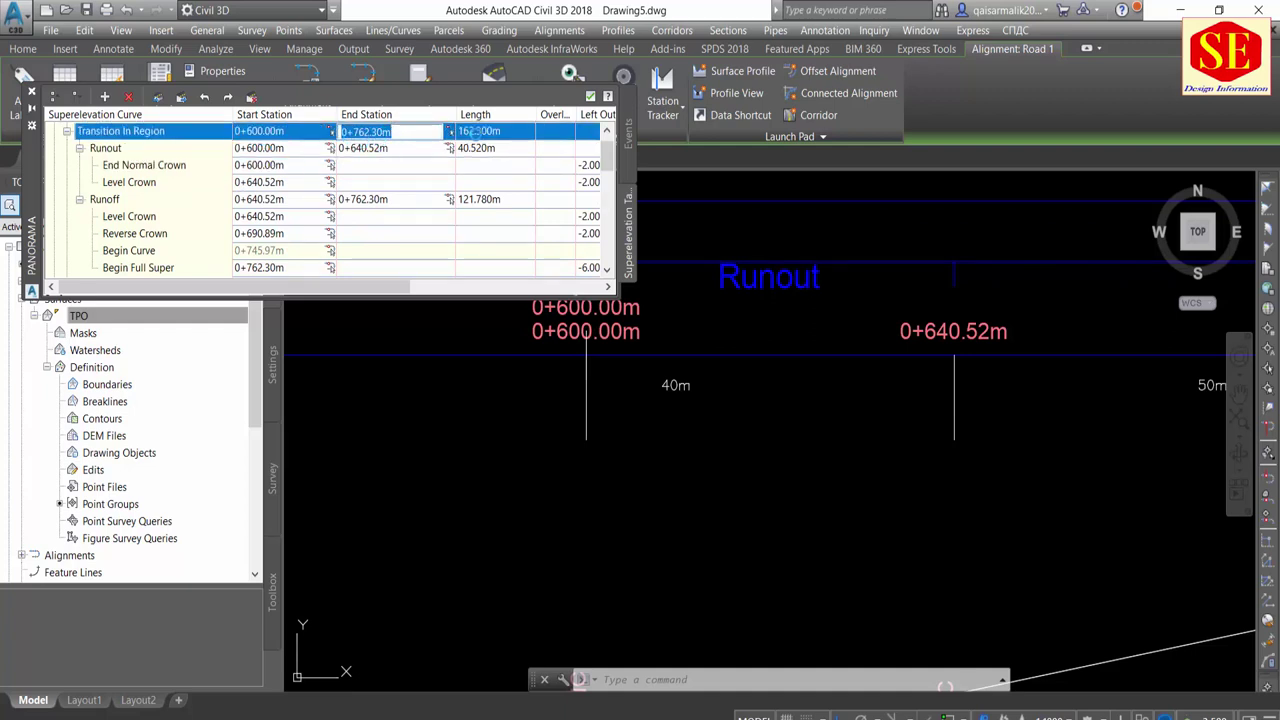
key("Return")
Round the Runout end station to 0+640.00m and check the Runoff station values
left_click(274, 148)
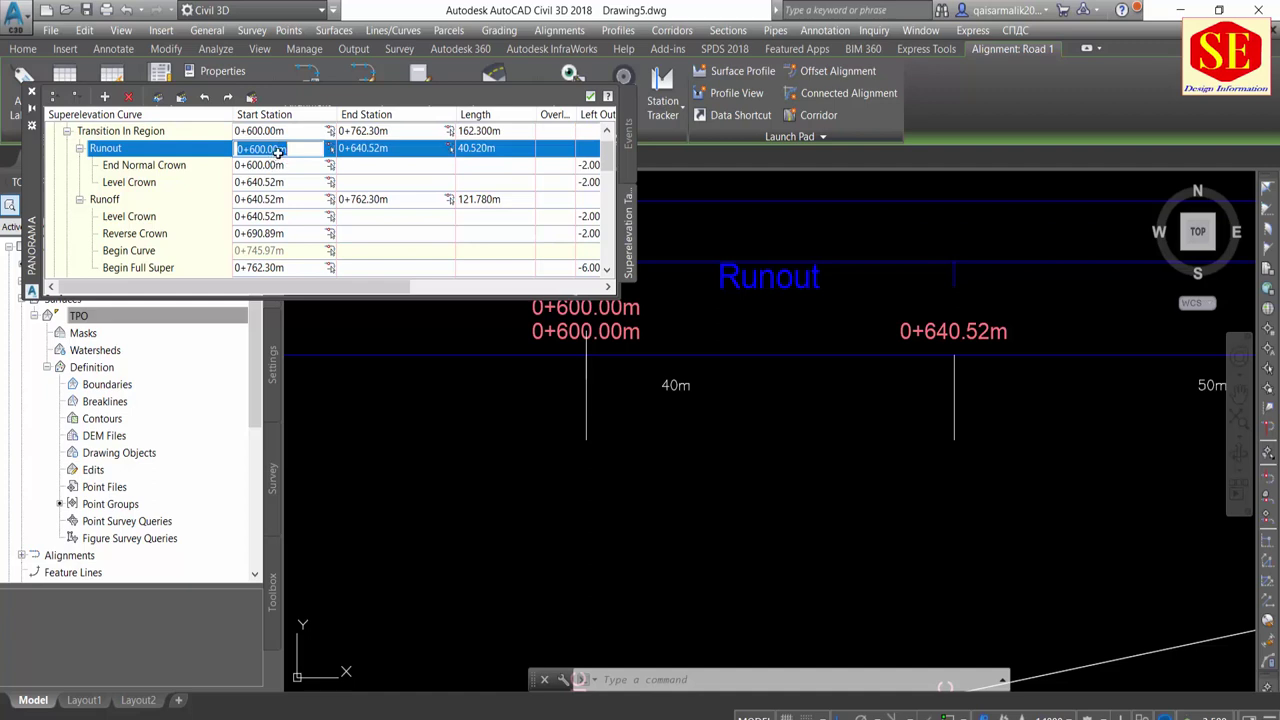
left_click(366, 148)
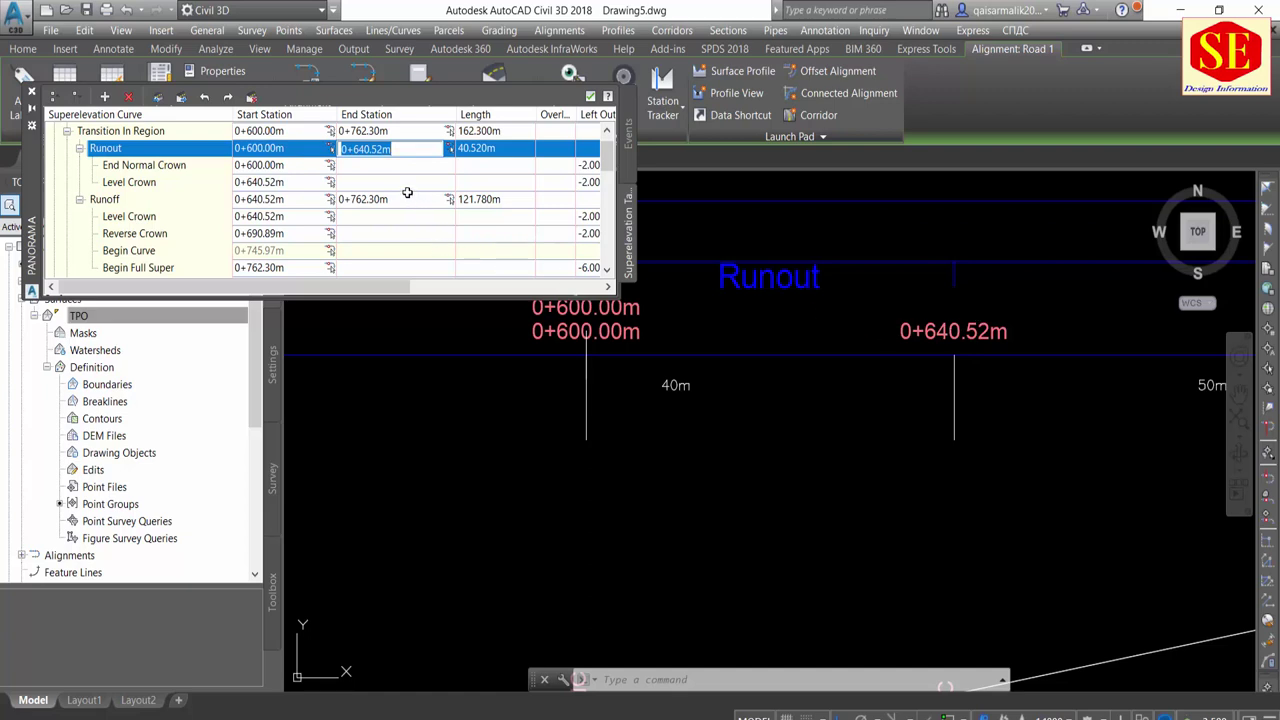
type("640")
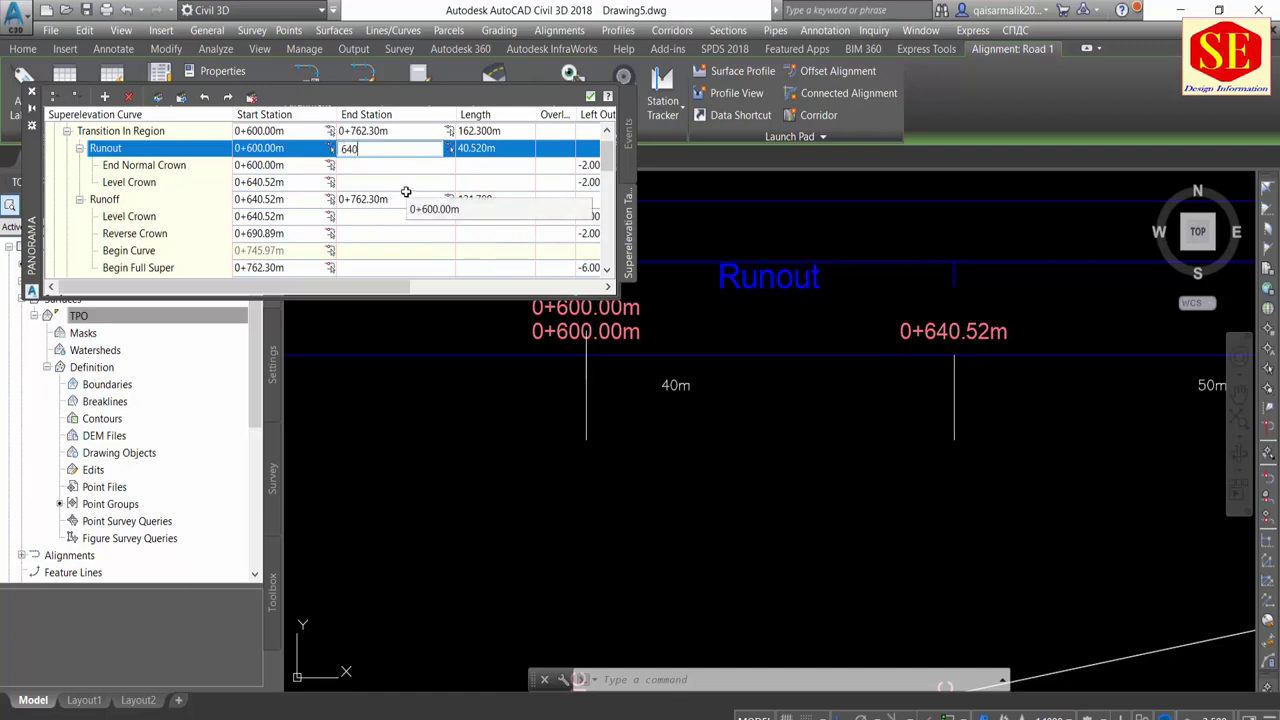
left_click(396, 165)
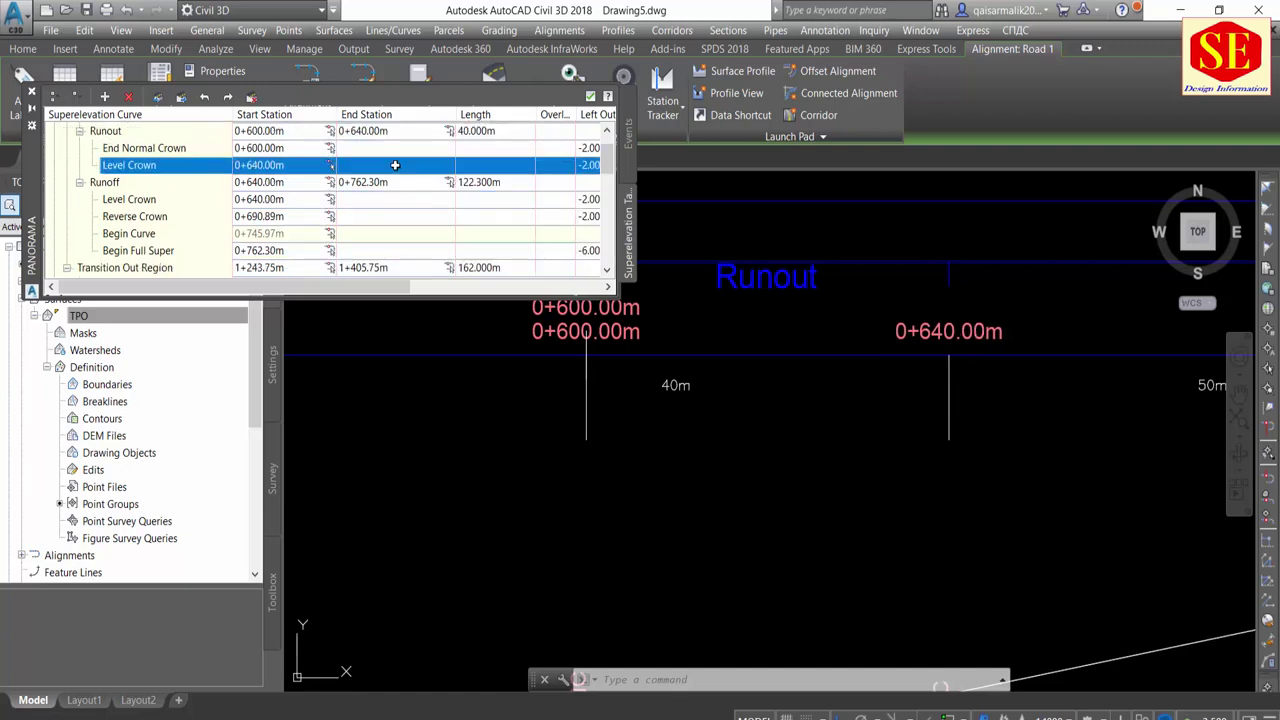
left_click(318, 184)
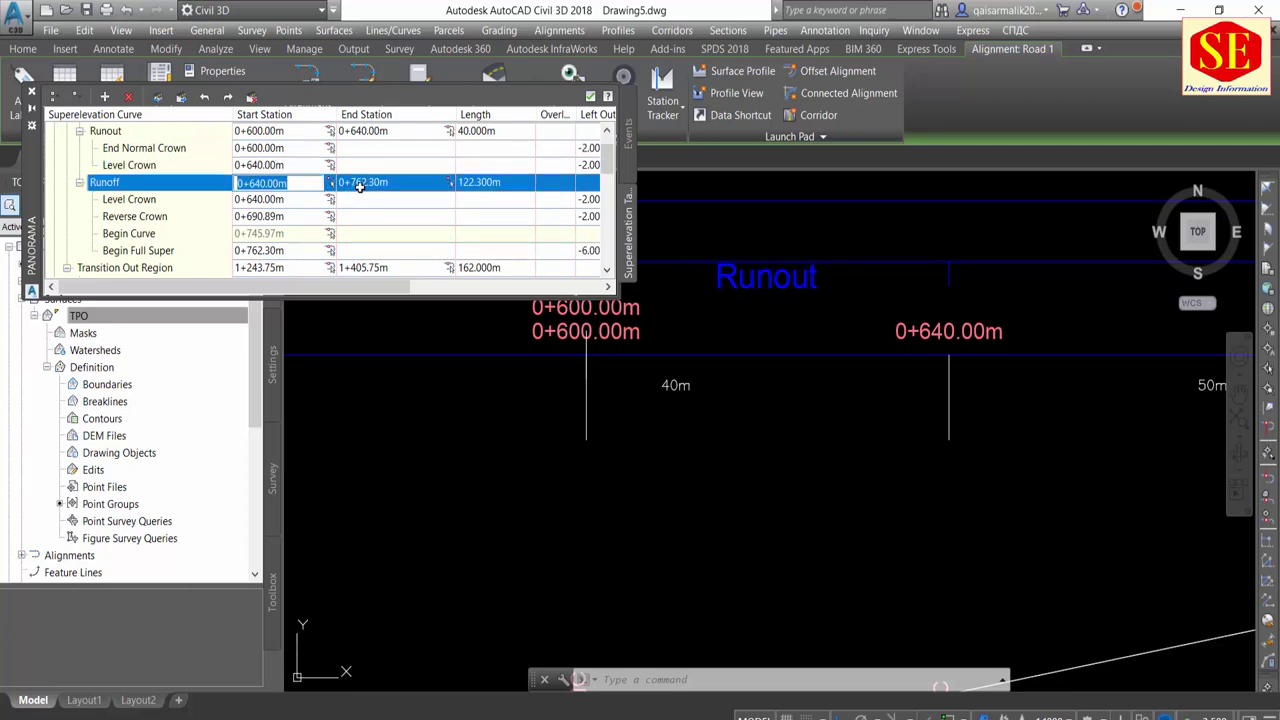
left_click(359, 184)
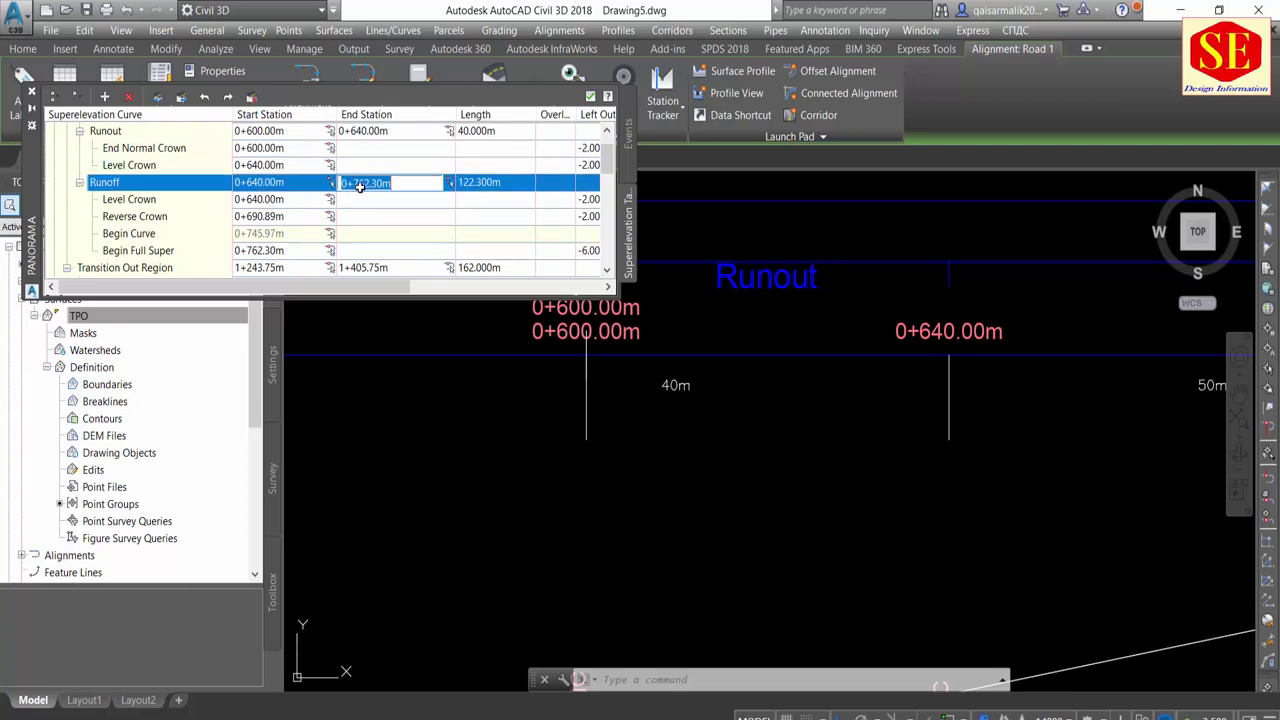
left_click(258, 185)
left_click(409, 183)
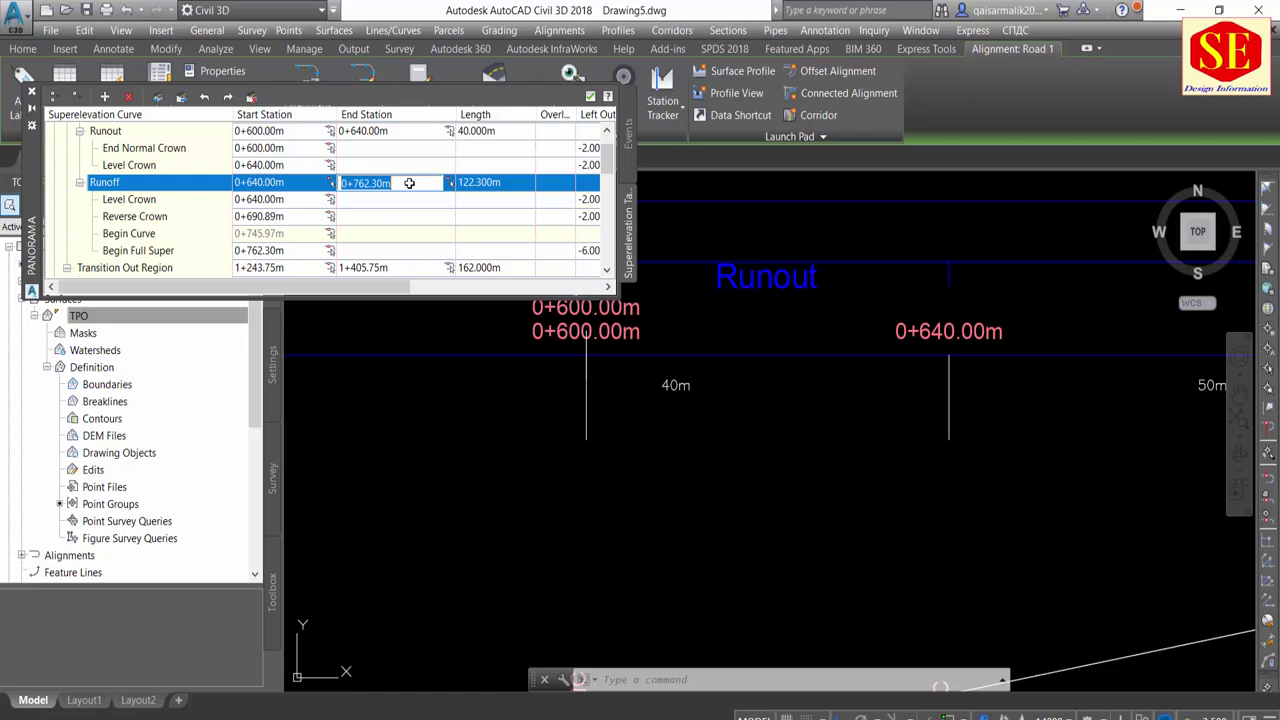
left_click(510, 193)
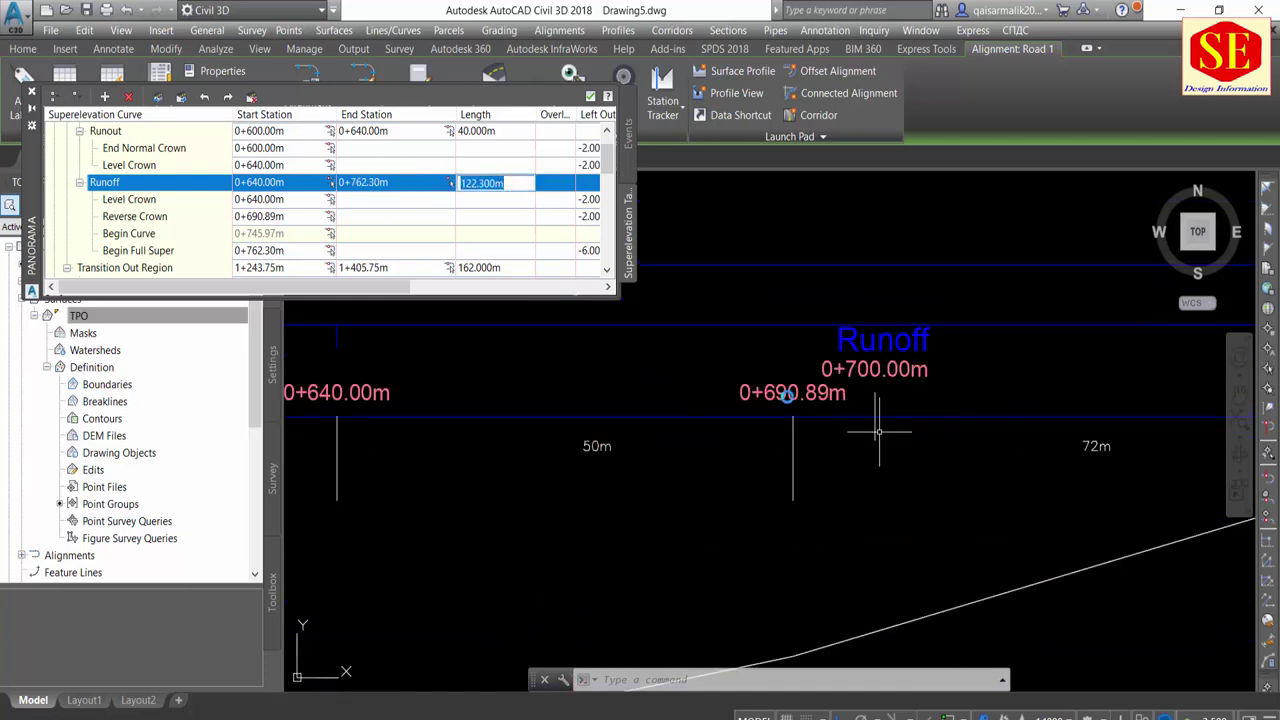
Round the Reverse Crown station from 0+690.89m to 0+690.00m
left_click(144, 219)
left_click(243, 221)
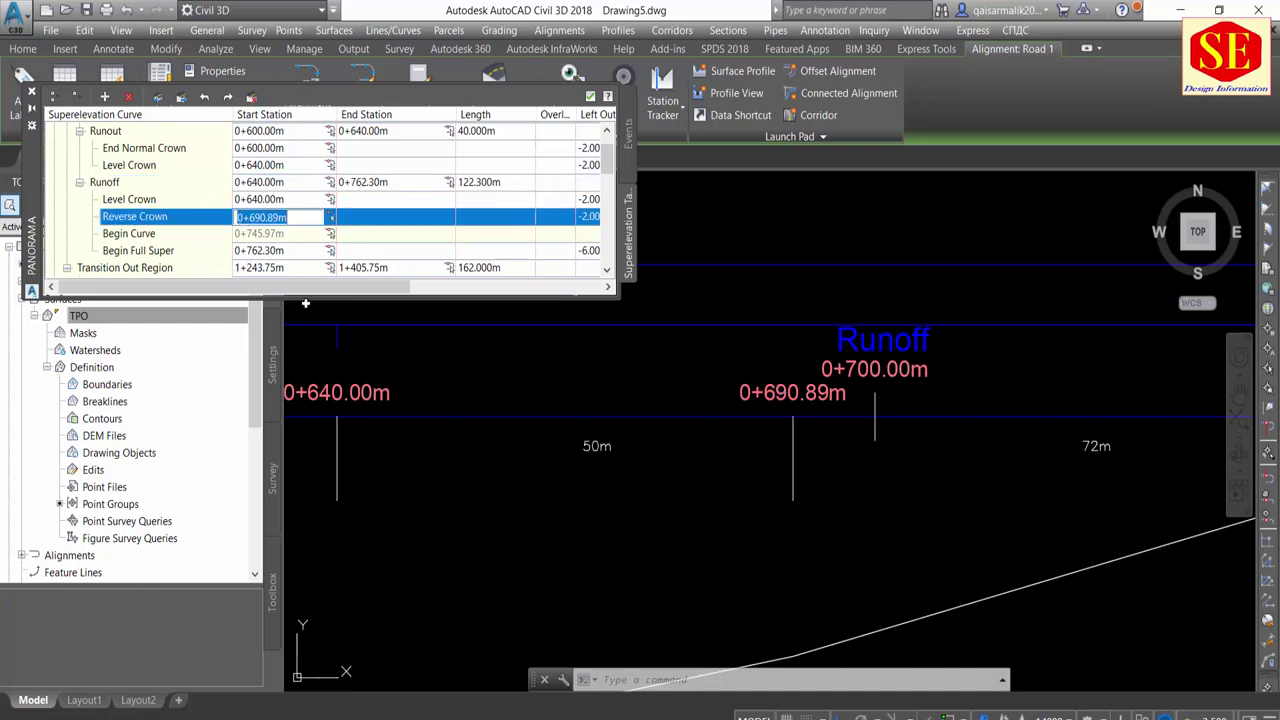
type("690")
key("Return")
left_click(298, 235)
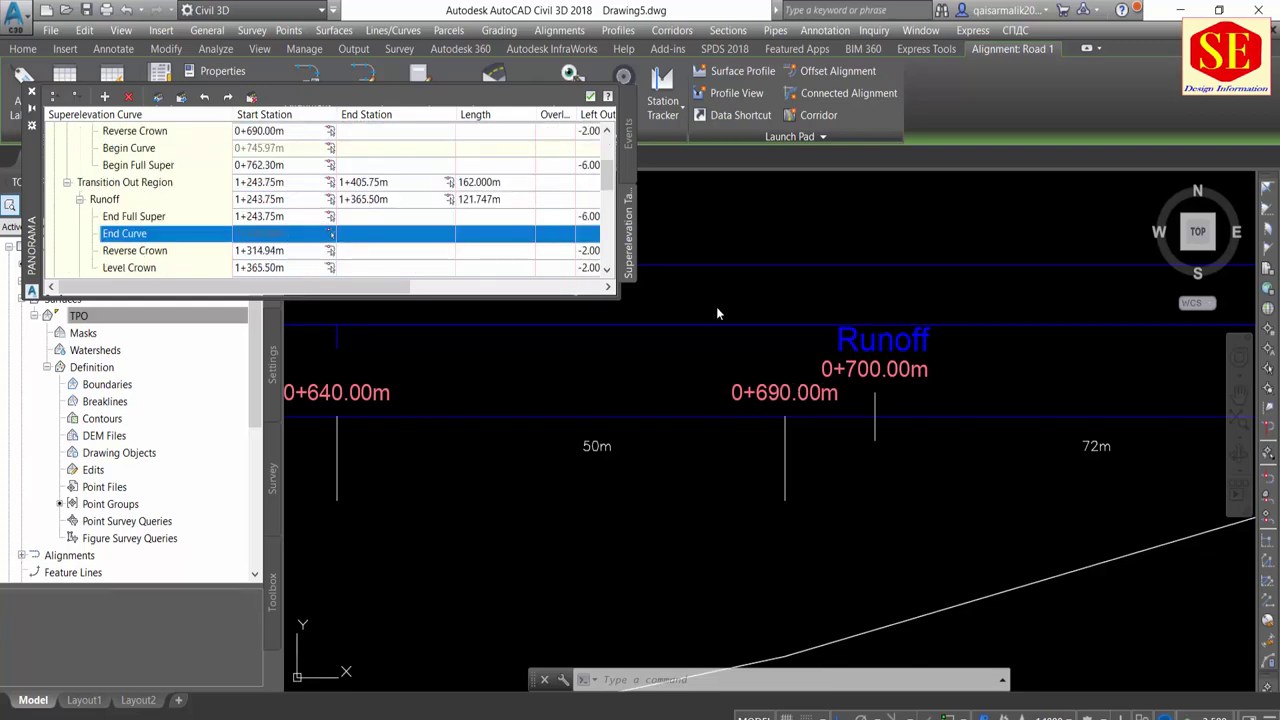
scroll(755, 402, "down", 4)
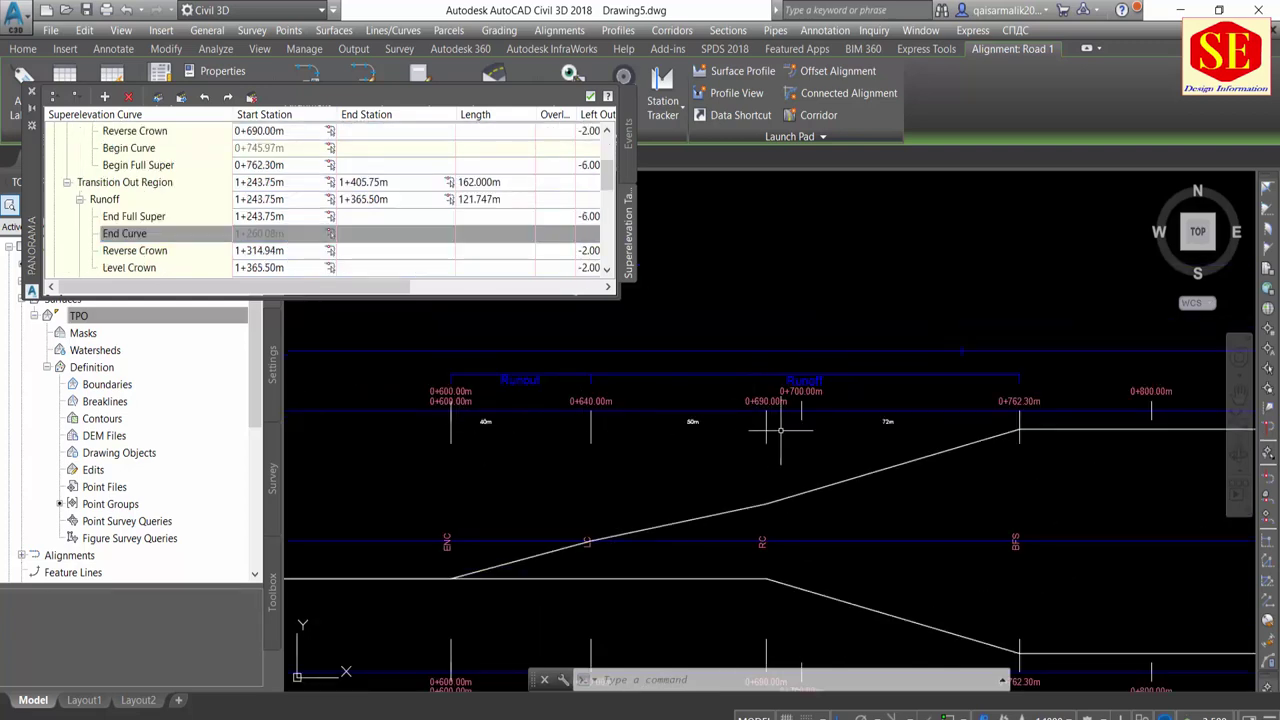
scroll(775, 396, "up", 2)
scroll(775, 396, "up", 1)
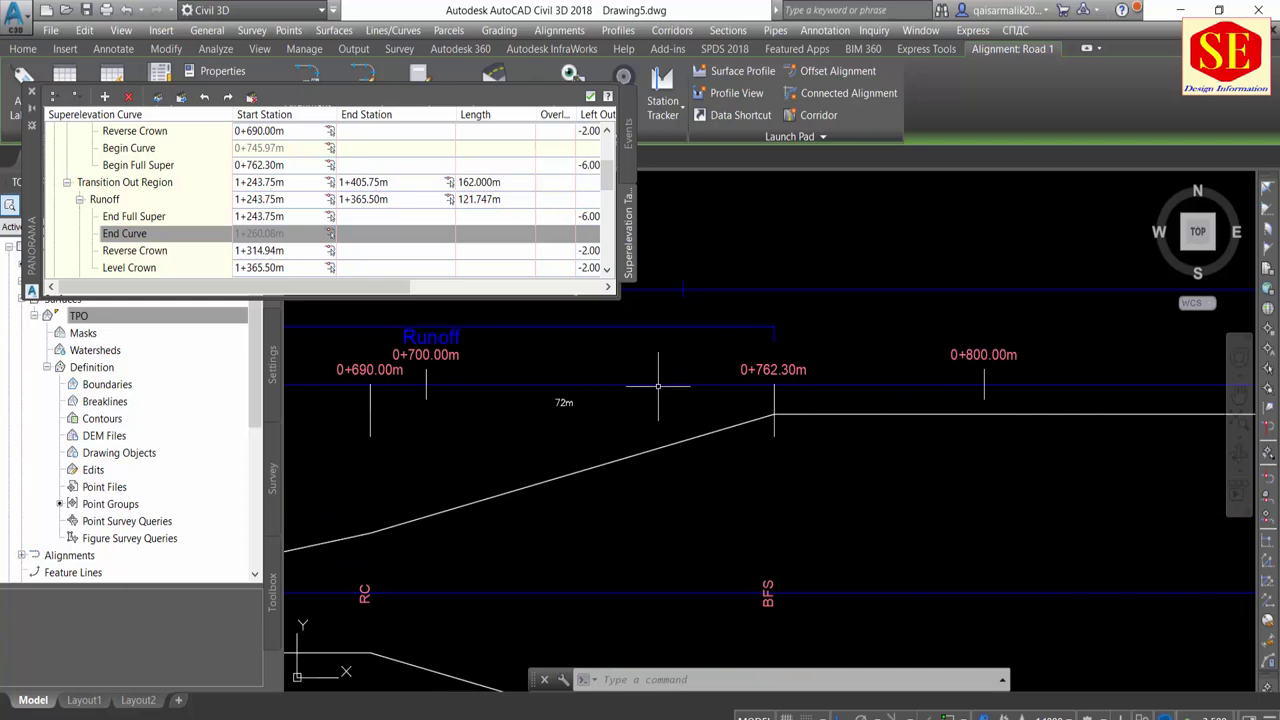
scroll(654, 390, "down", 1)
scroll(587, 440, "down", 2)
scroll(542, 457, "down", 1)
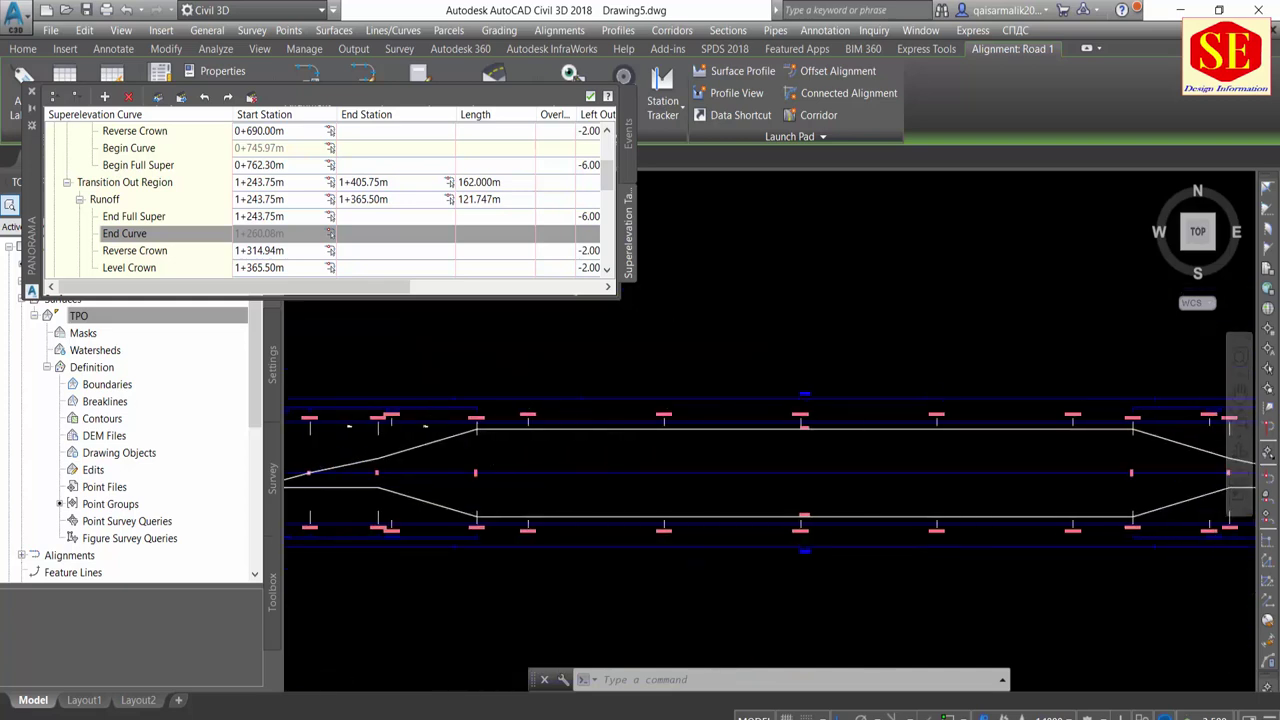
scroll(898, 430, "up", 2)
scroll(737, 423, "down", 1)
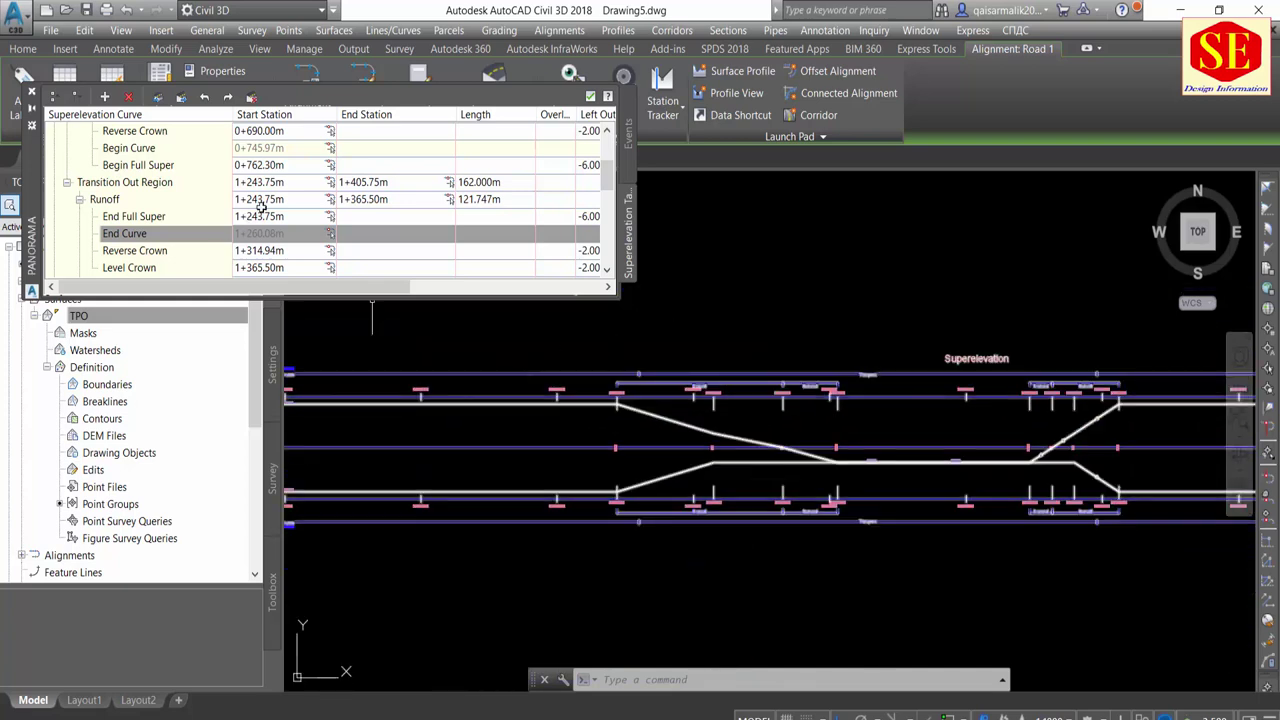
left_click(334, 233)
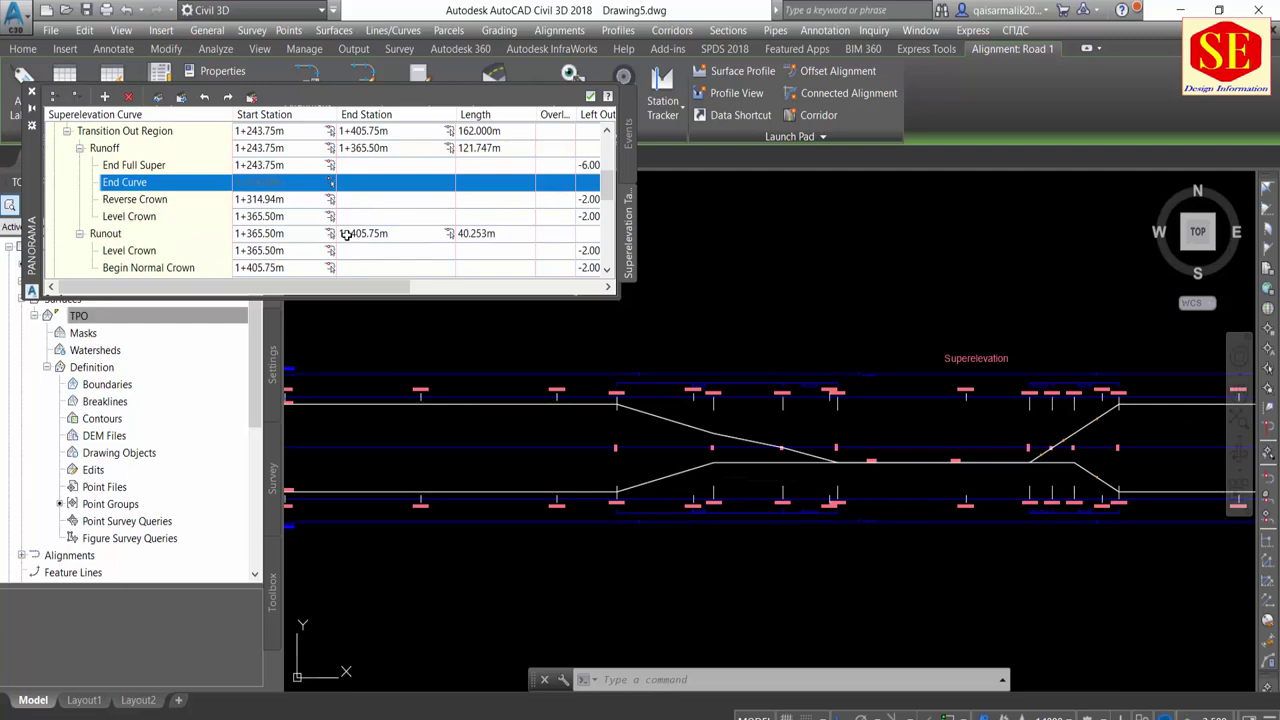
Round the transition-out Runout end station to 1+406.00m
left_click(345, 233)
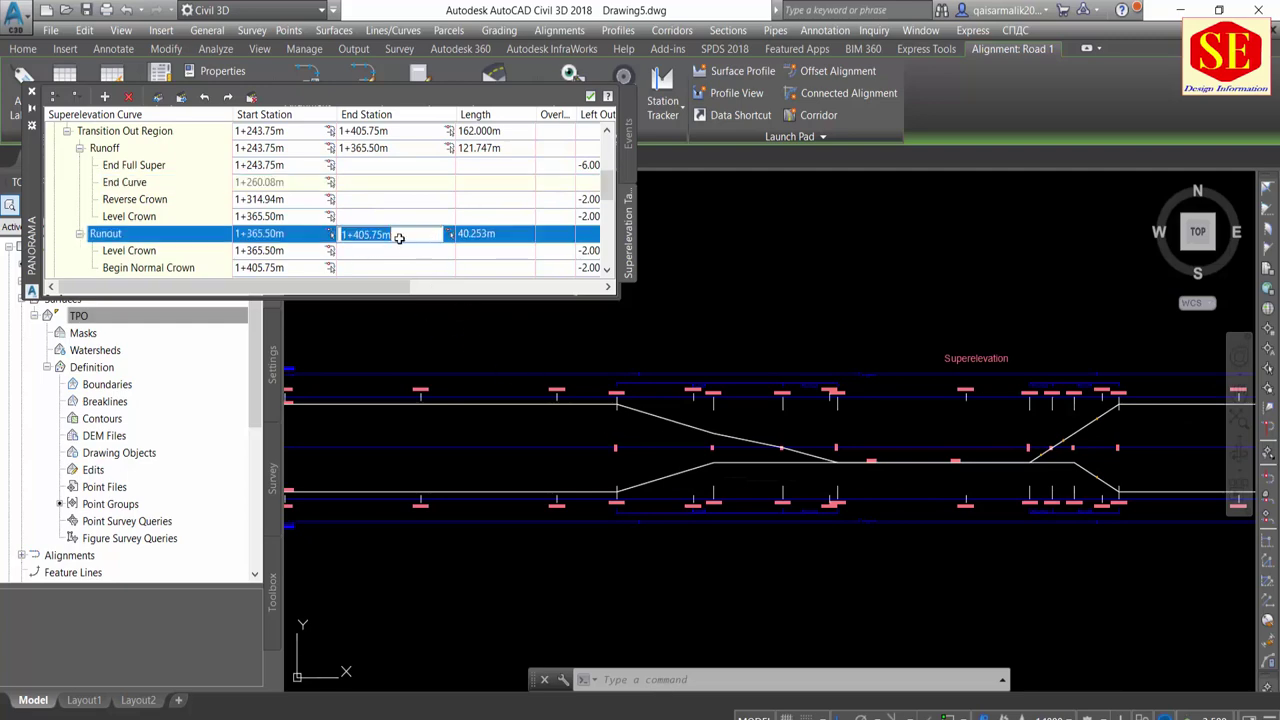
scroll(857, 406, "up", 2)
scroll(836, 378, "up", 2)
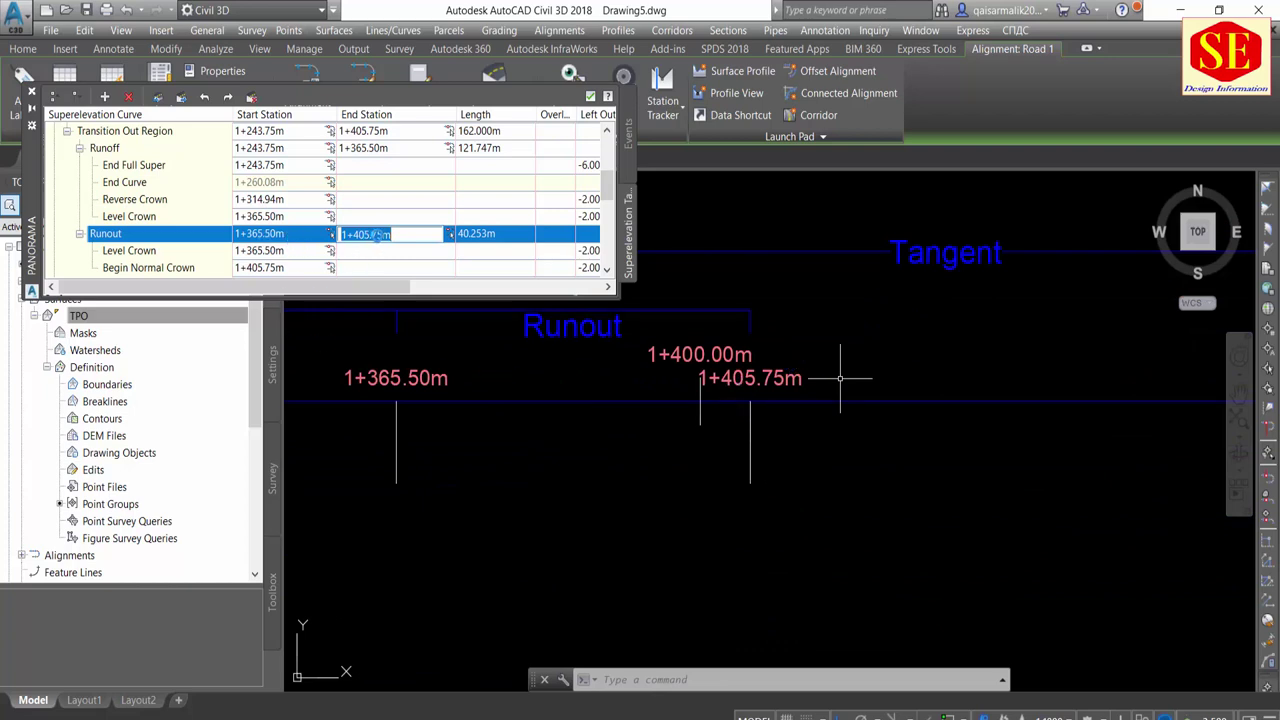
type("1406")
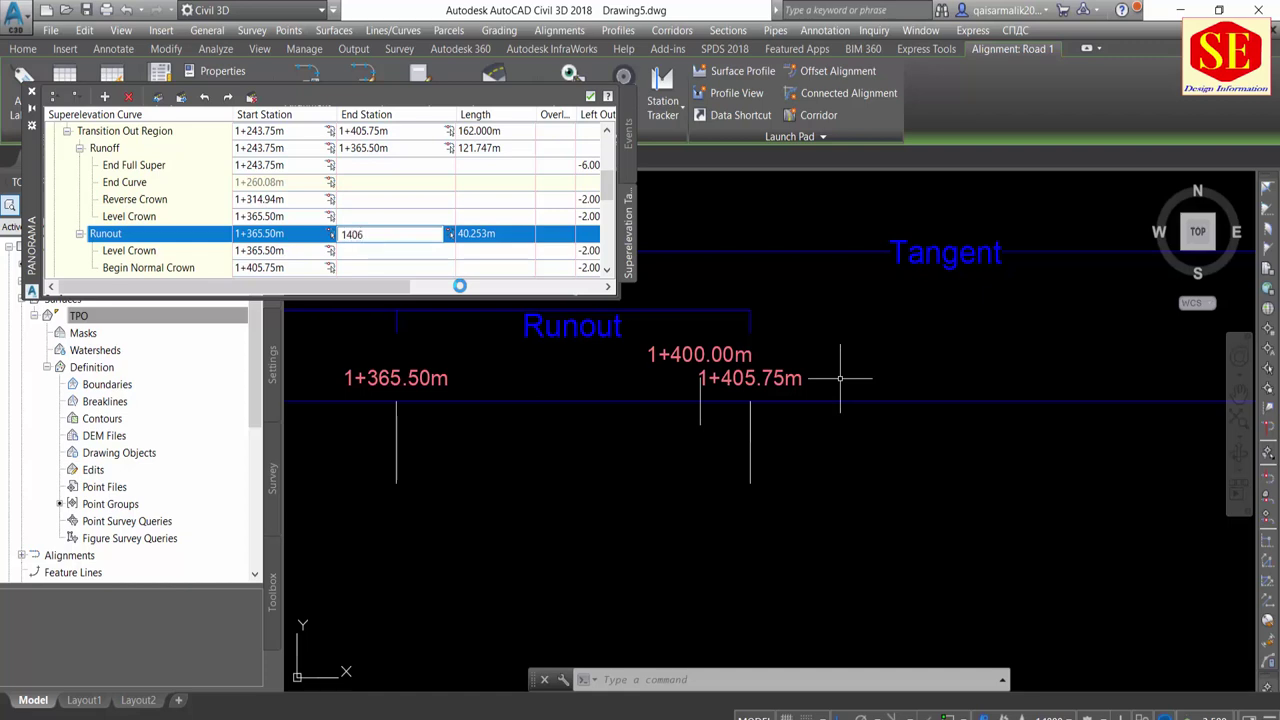
left_click(382, 252)
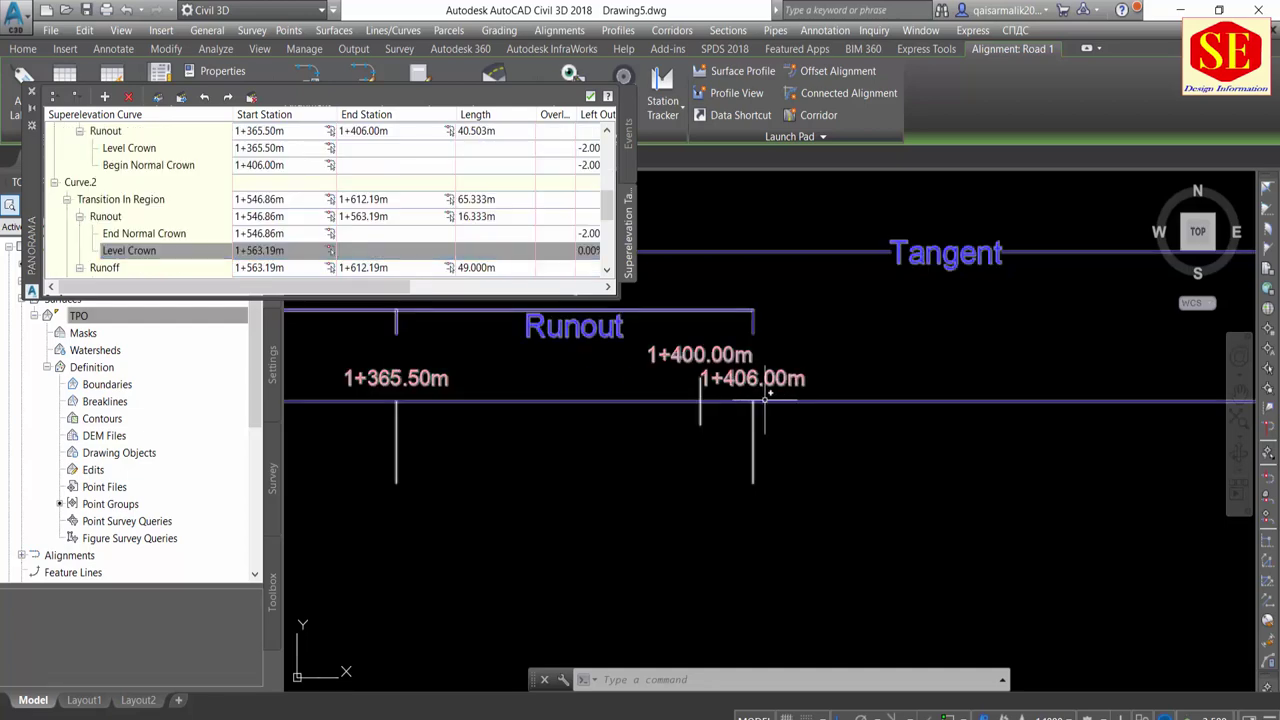
middle_click_drag(766, 395, 1058, 395)
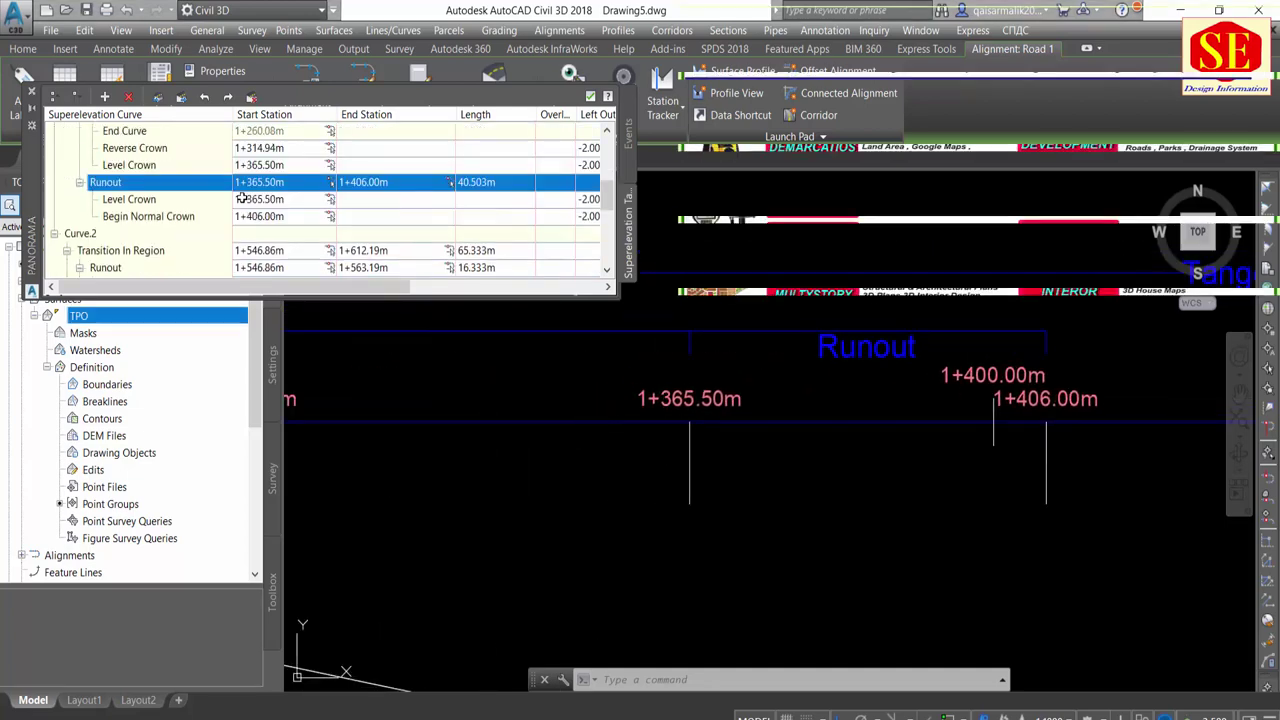
Set the Level Crown start station to 1+365.00m
double_click(241, 199)
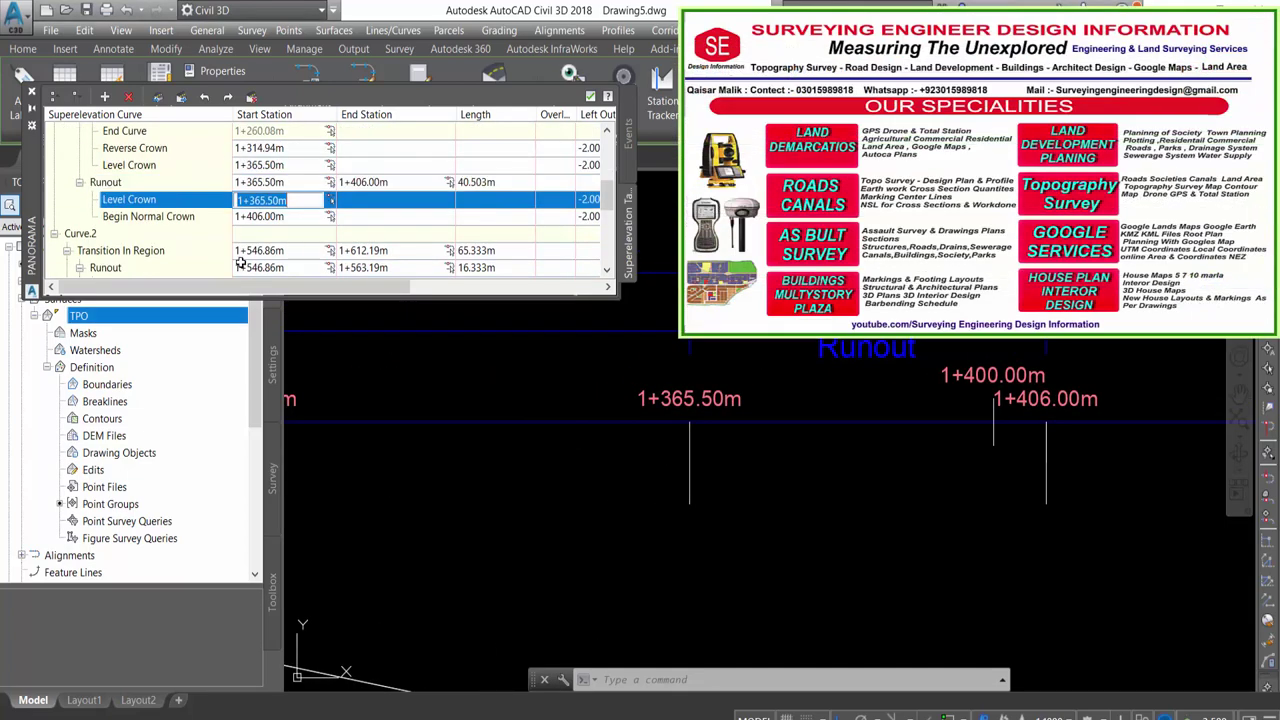
type("13")
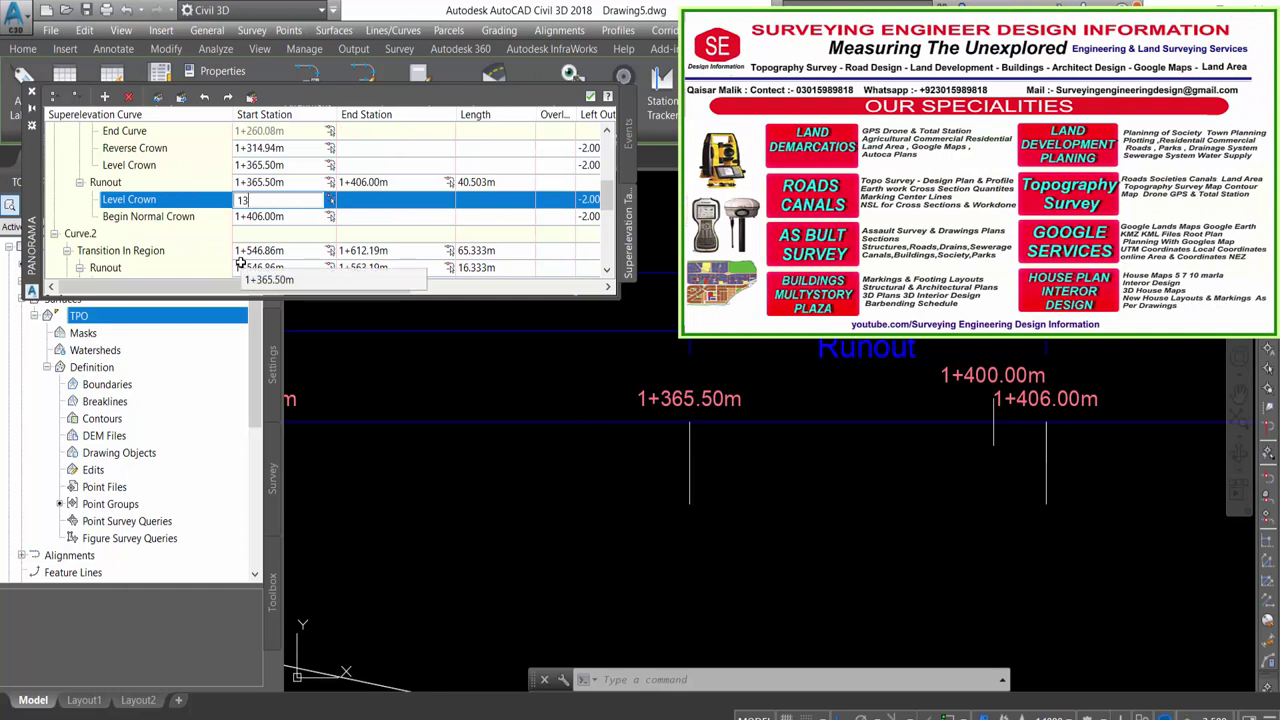
type("65")
key("Return")
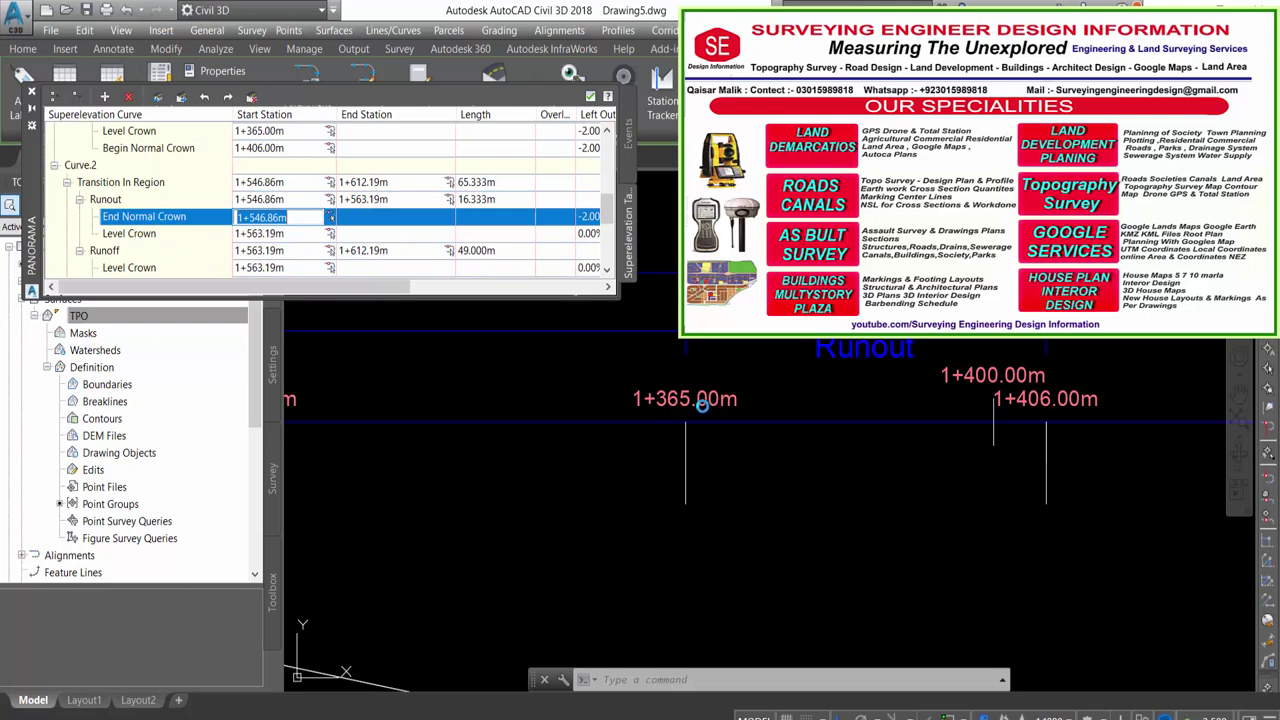
scroll(794, 422, "down", 2)
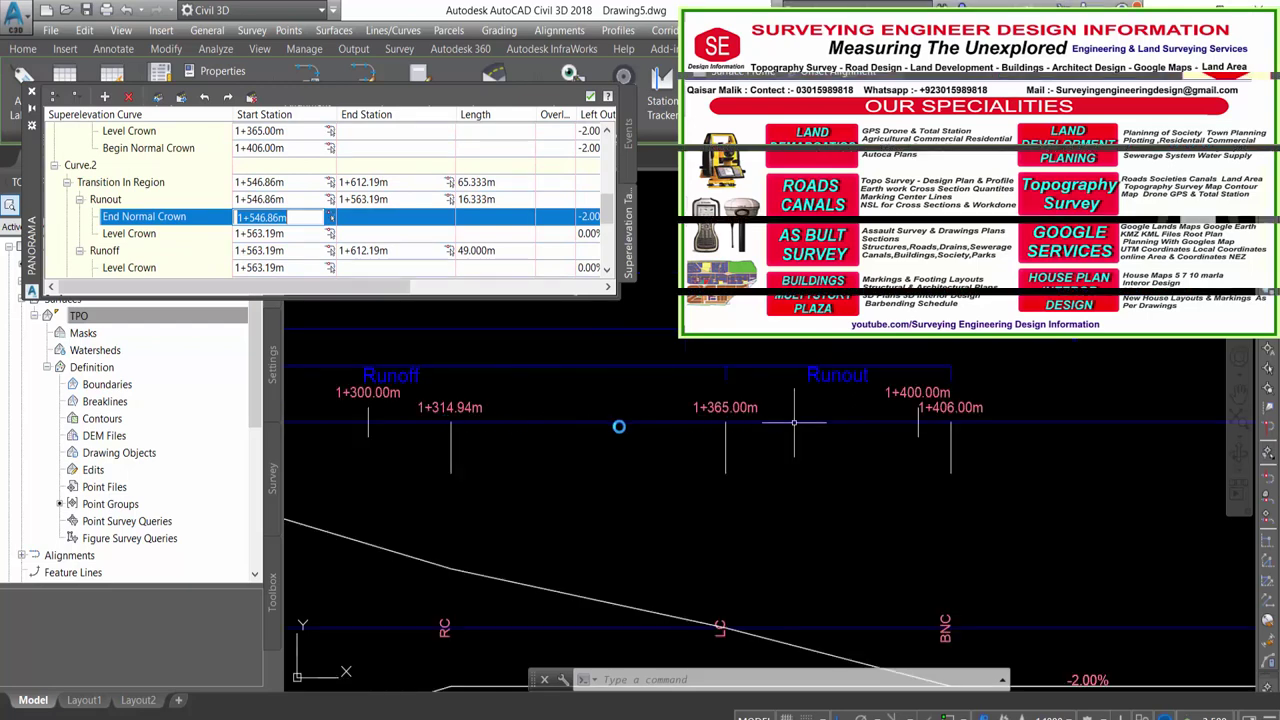
scroll(434, 422, "up", 4)
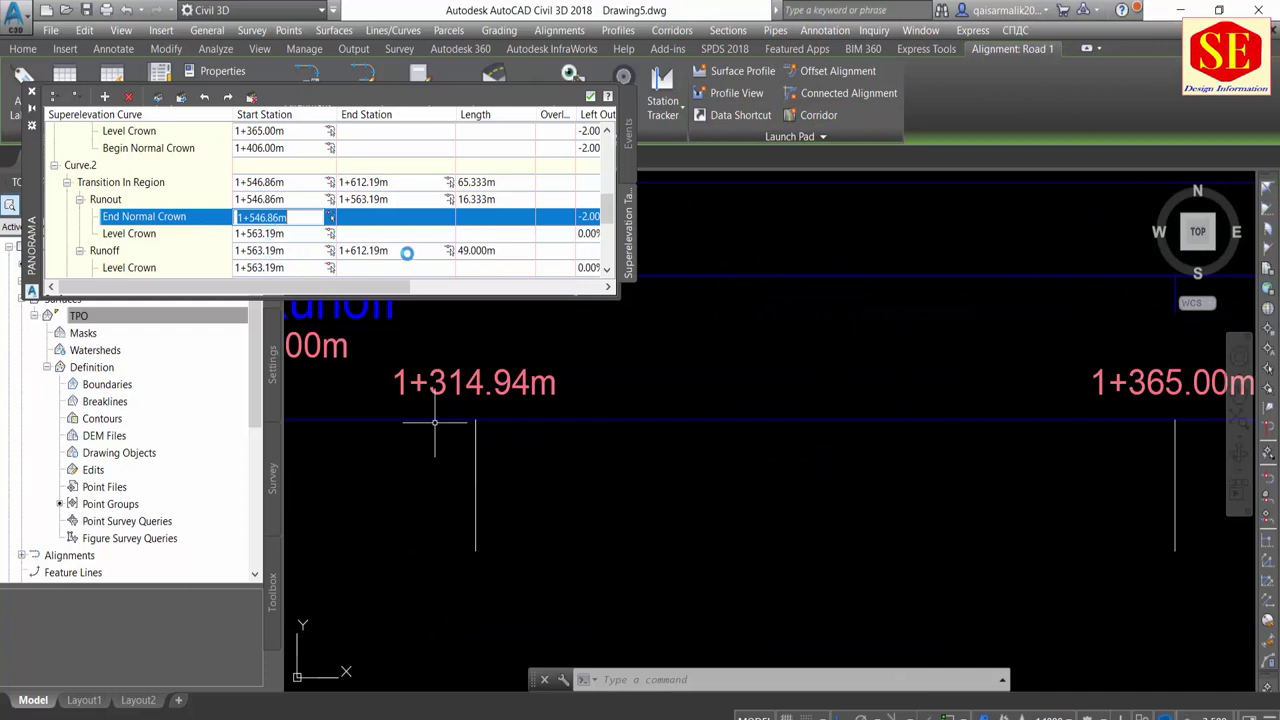
Round the Reverse Crown station to 1+315.00m
left_click(260, 234)
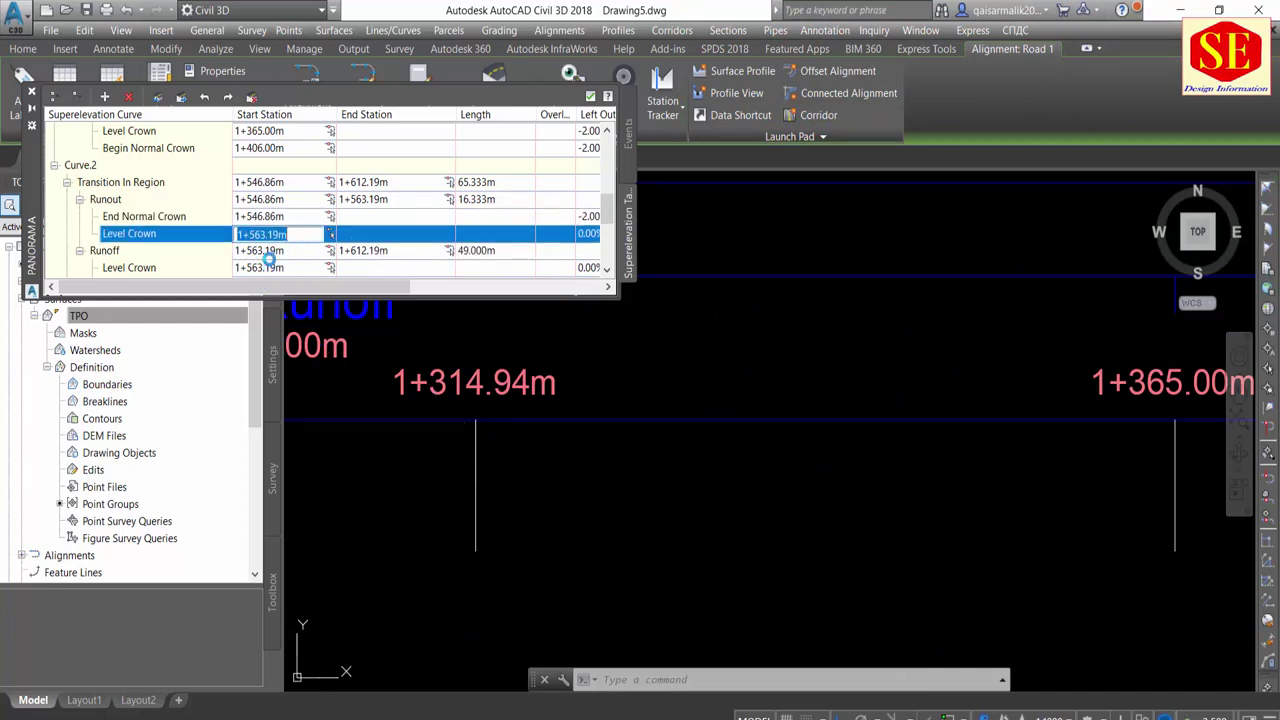
scroll(383, 189, "up", 2)
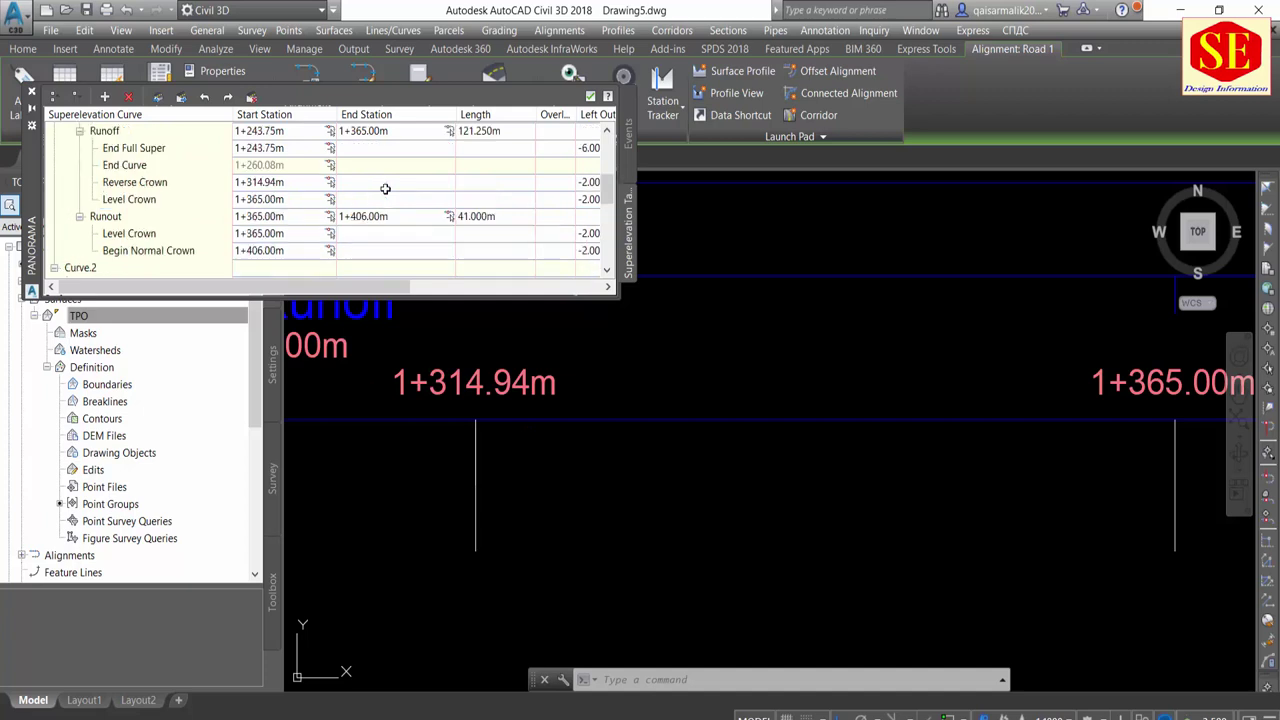
scroll(384, 189, "up", 2)
scroll(385, 189, "up", 2)
scroll(384, 183, "down", 1)
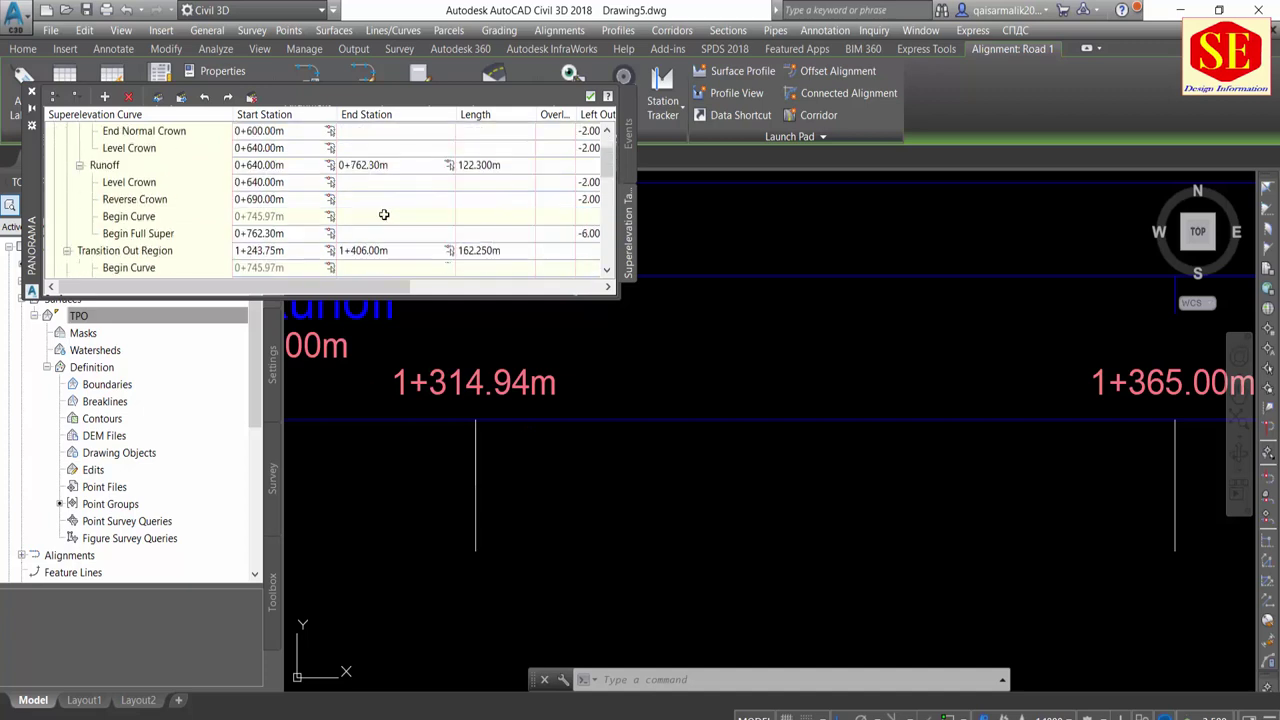
scroll(380, 214, "down", 2)
left_click(262, 216)
left_click(262, 216)
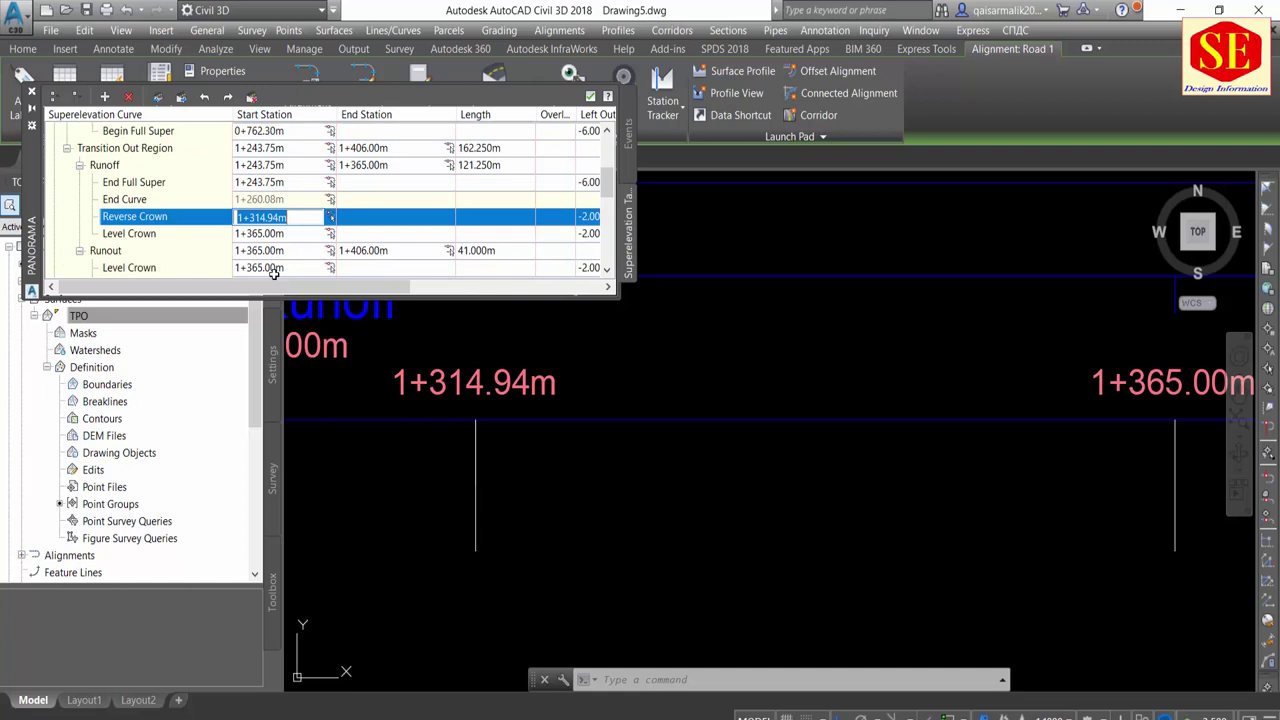
type("1315")
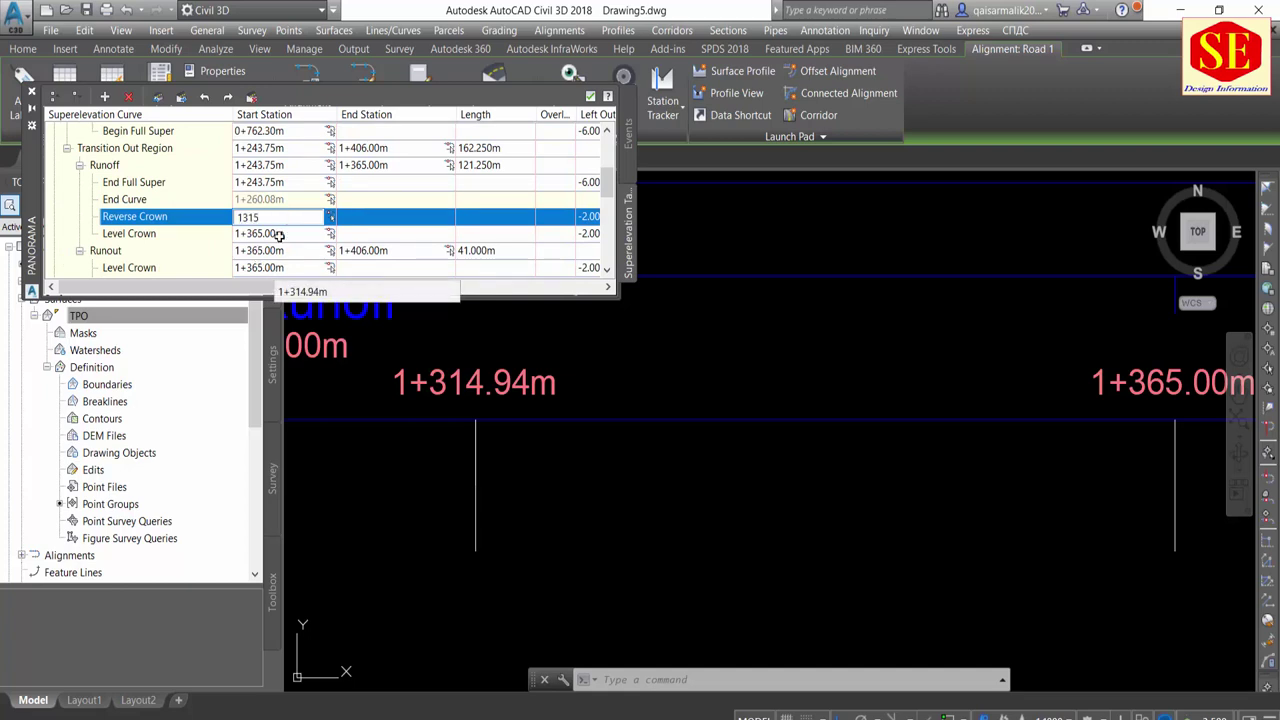
key("Return")
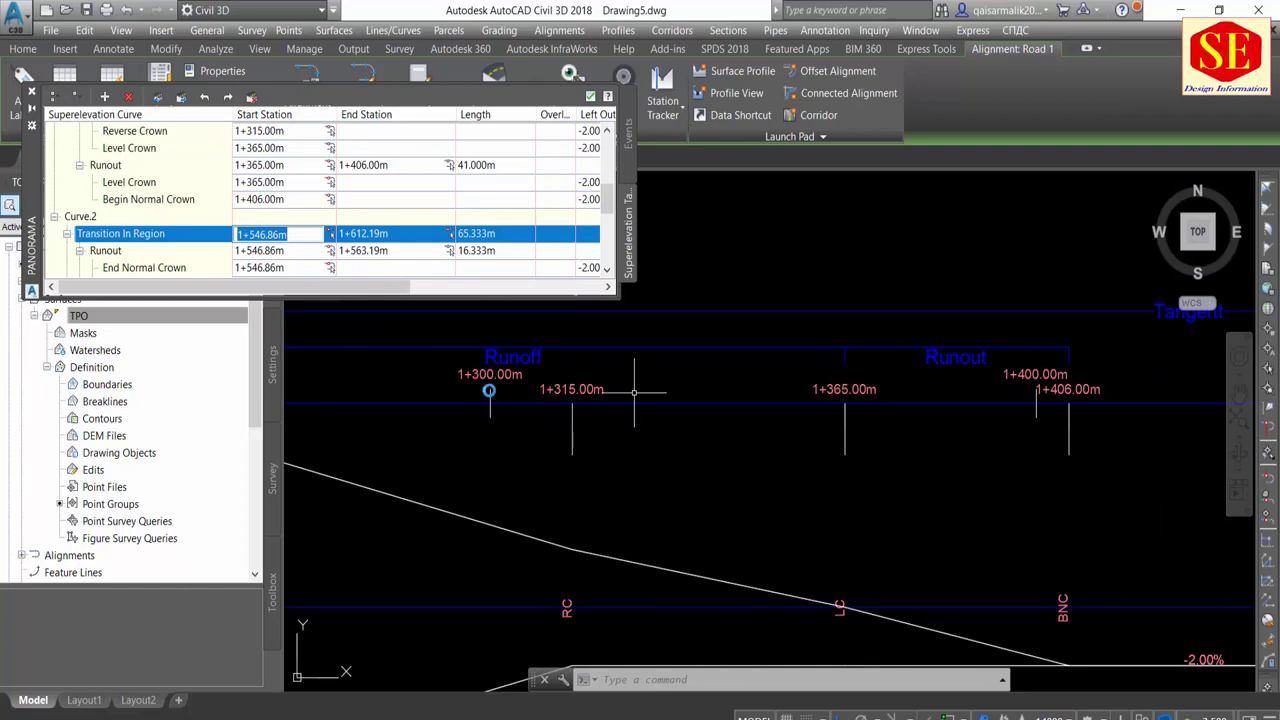
scroll(671, 428, "down", 2)
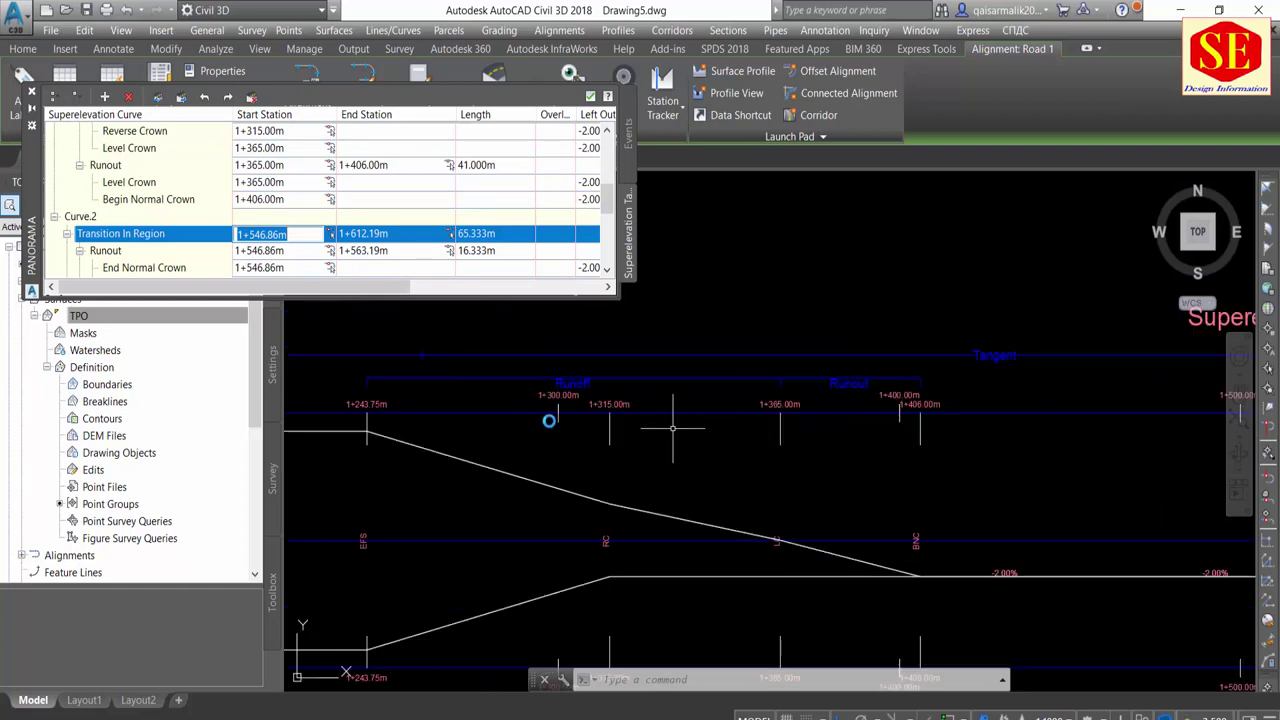
scroll(549, 418, "up", 2)
scroll(756, 422, "down", 2)
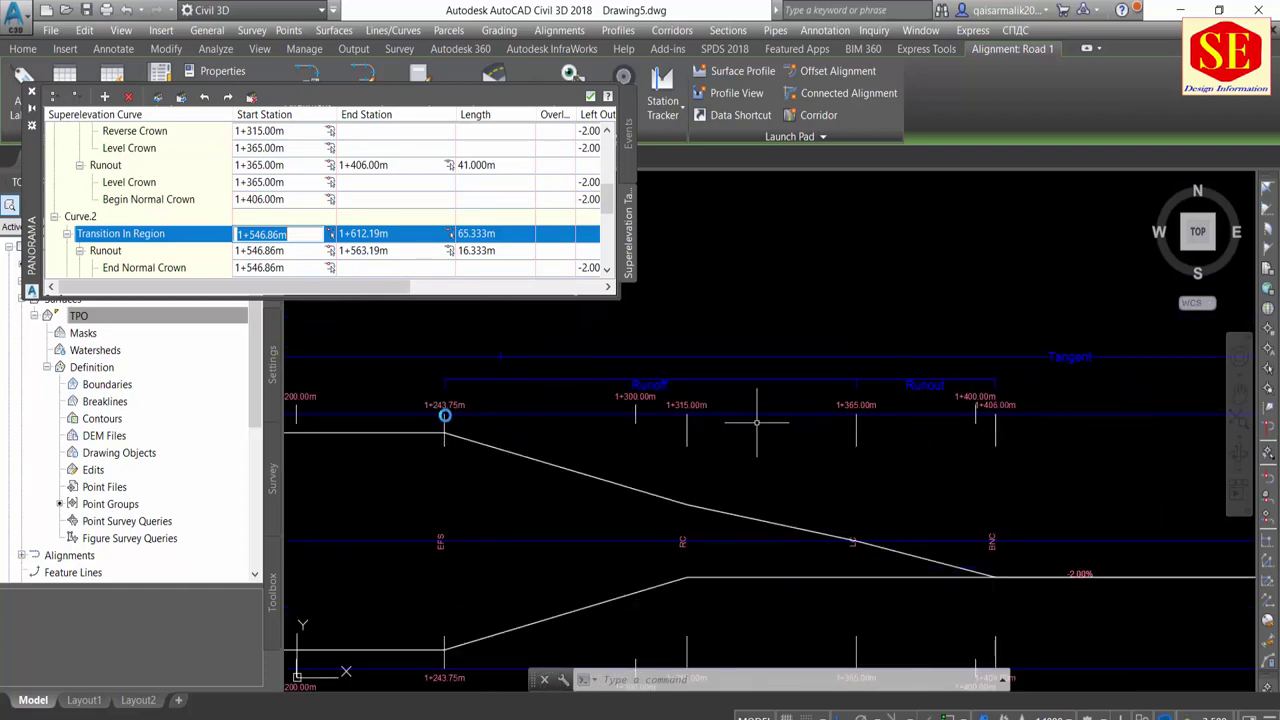
scroll(438, 413, "up", 2)
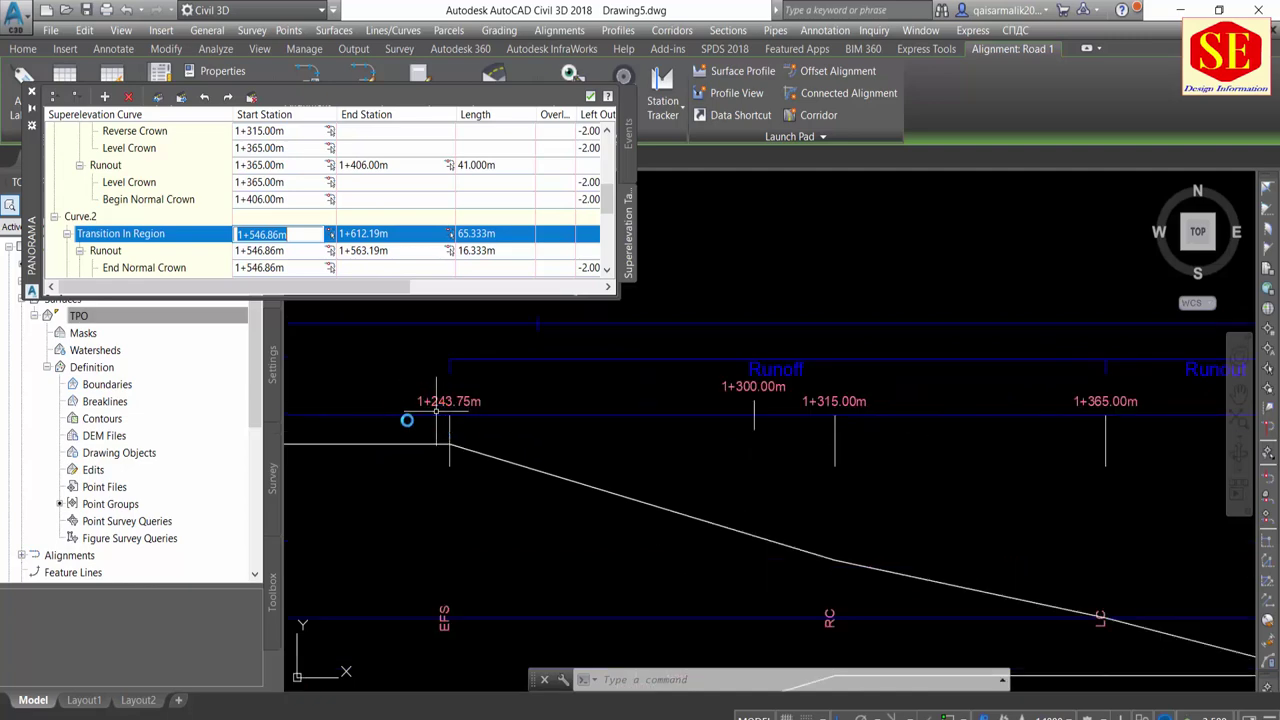
scroll(436, 410, "down", 3)
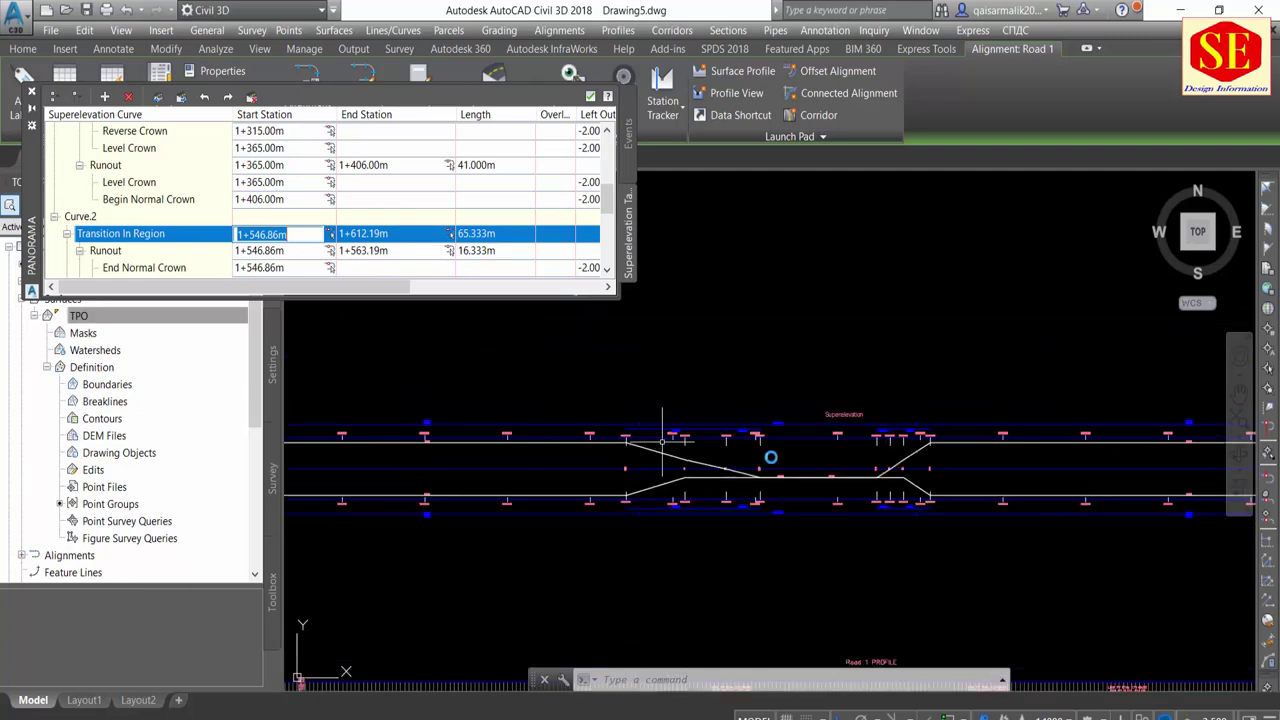
scroll(770, 458, "down", 2)
scroll(556, 460, "up", 4)
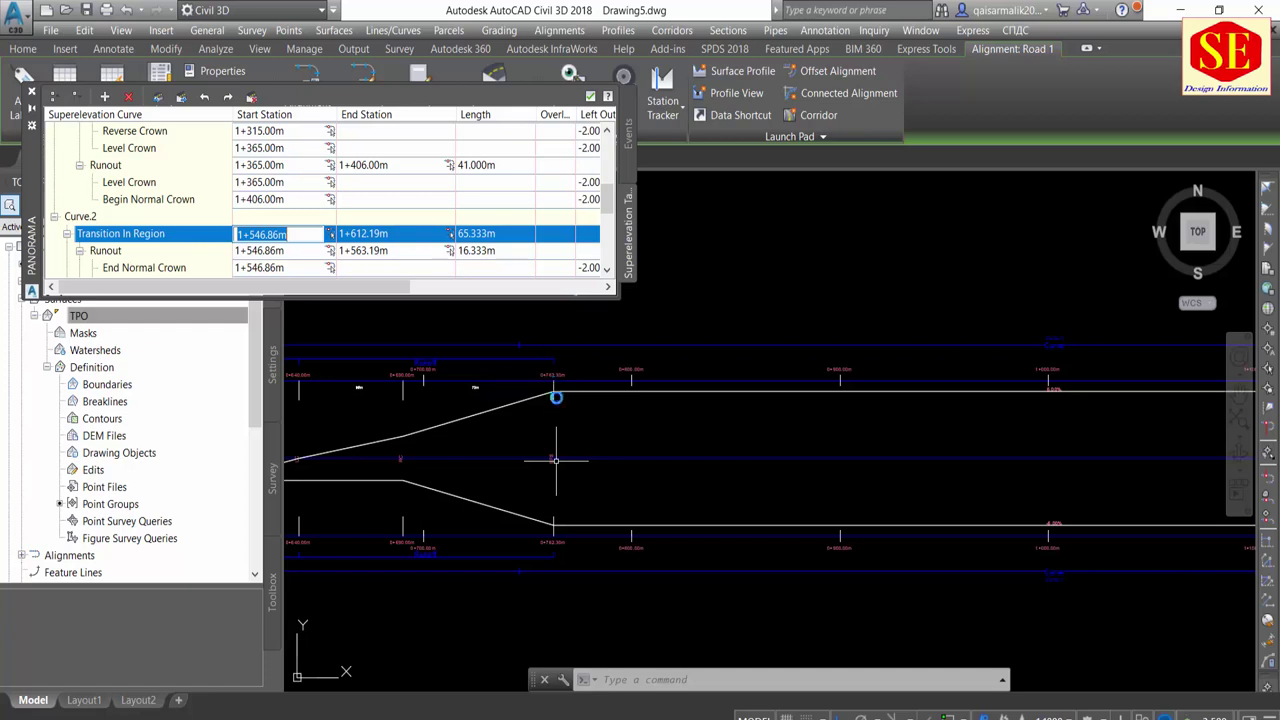
scroll(485, 415, "down", 2)
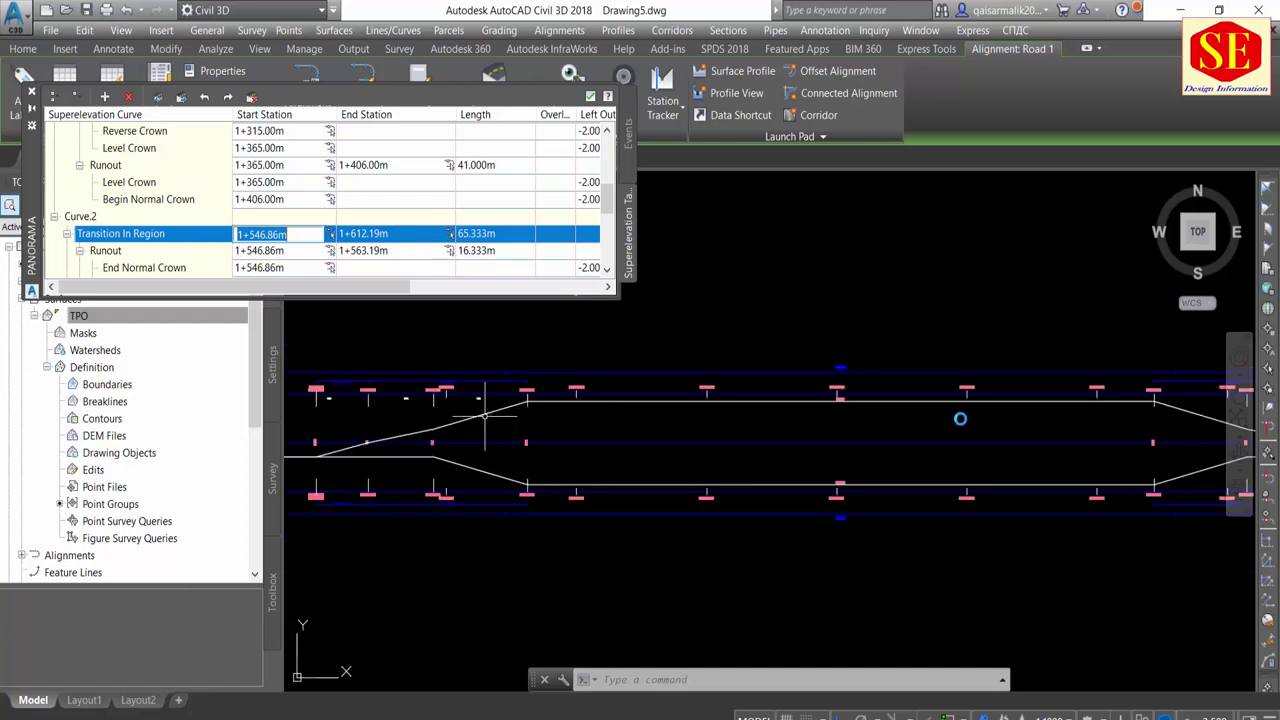
scroll(1150, 398, "up", 3)
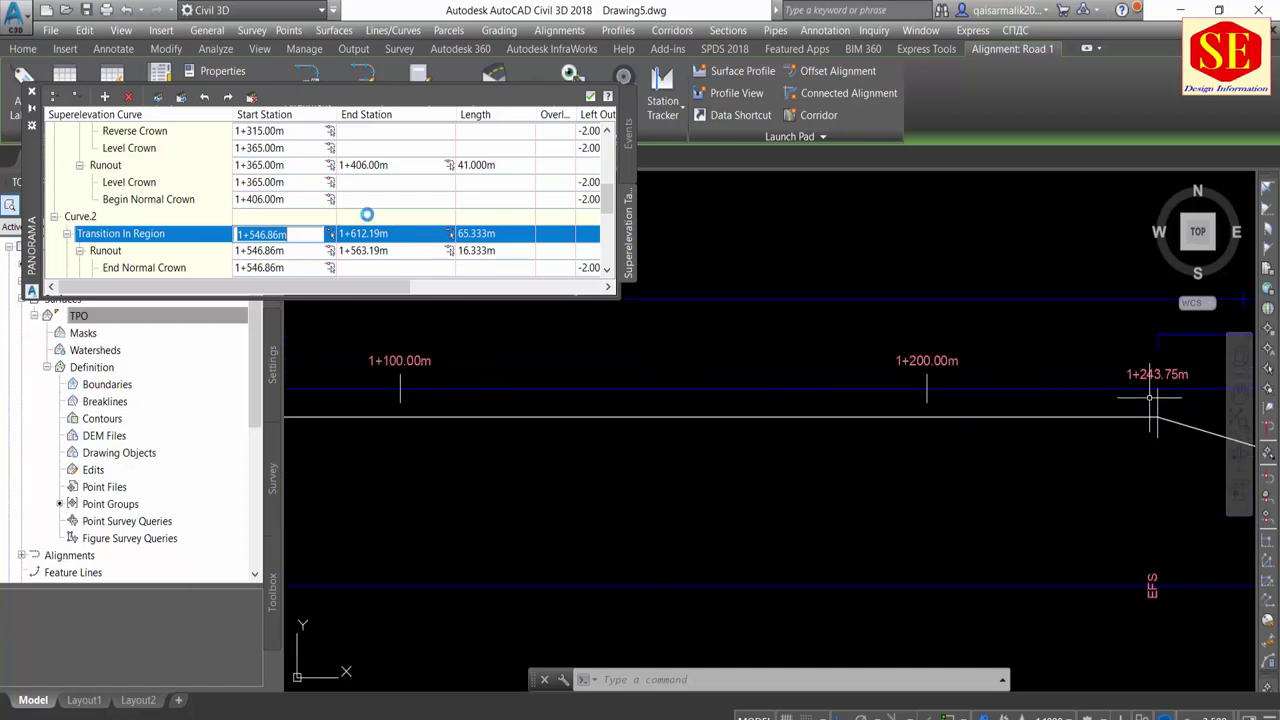
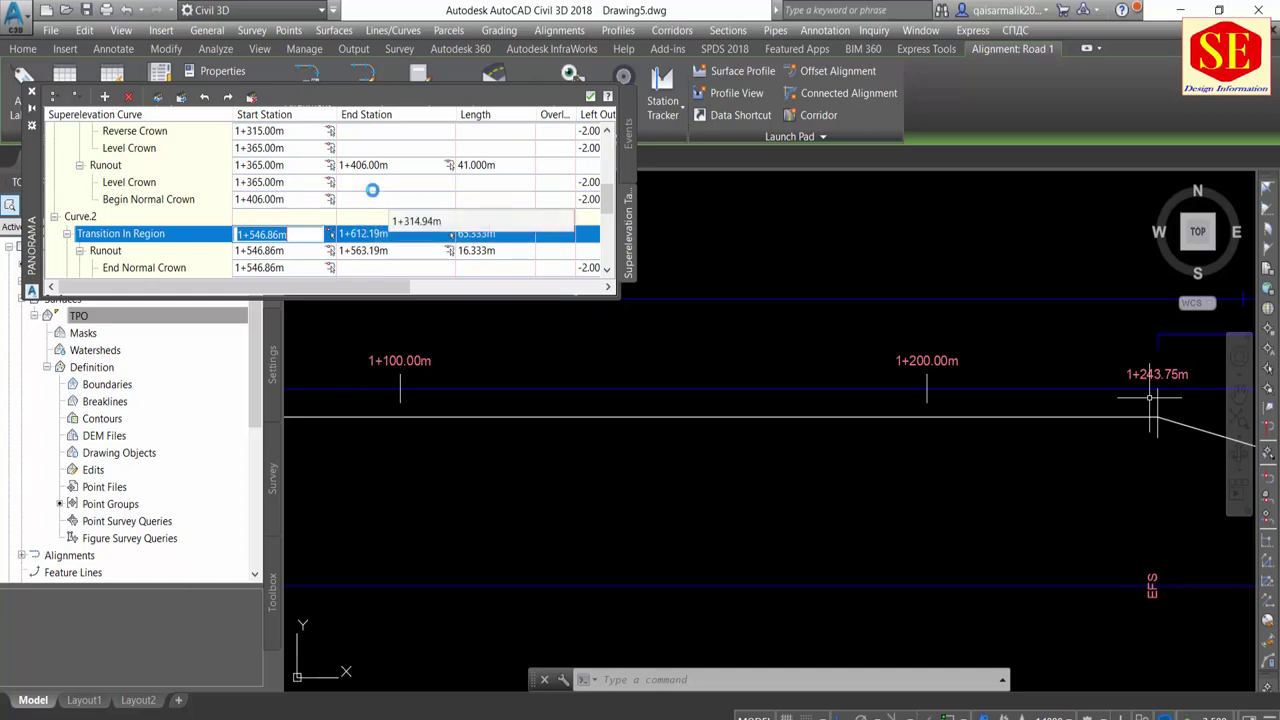
Select Curve.2's Transition In Region row and zoom the diagram to its 1+546.86m–1+612.19m stations
left_click(80, 216)
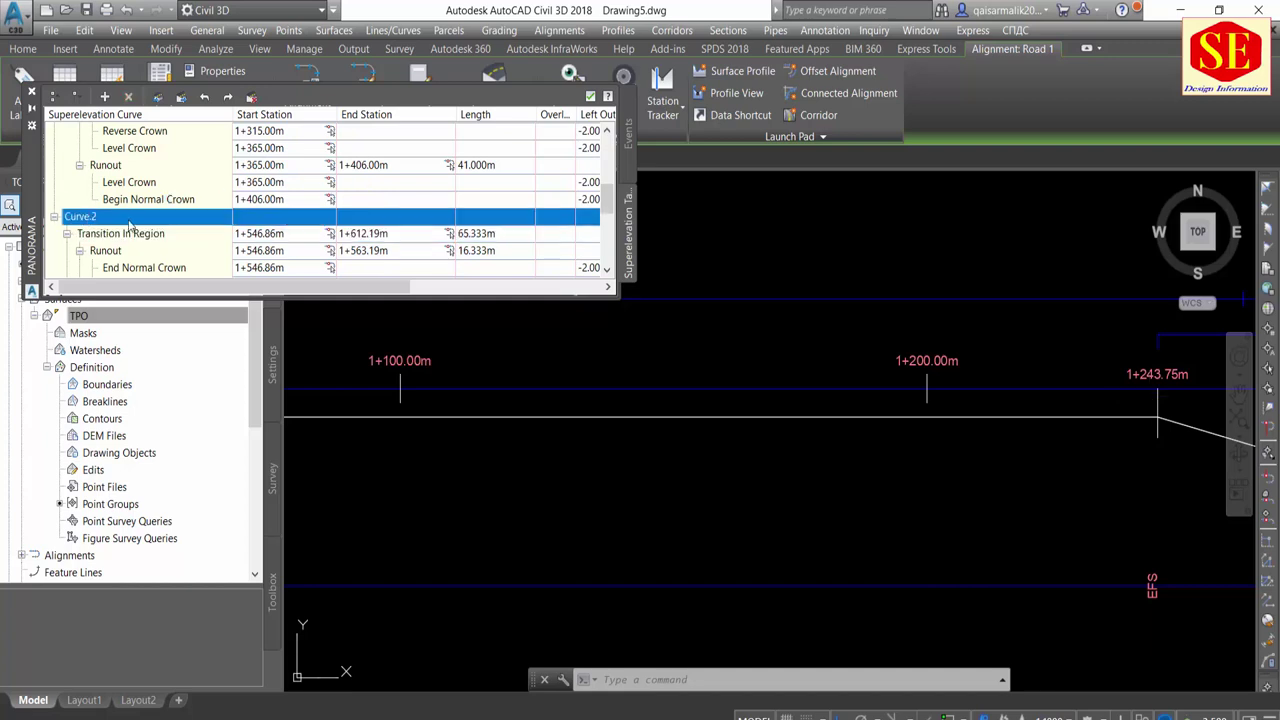
left_click(370, 233)
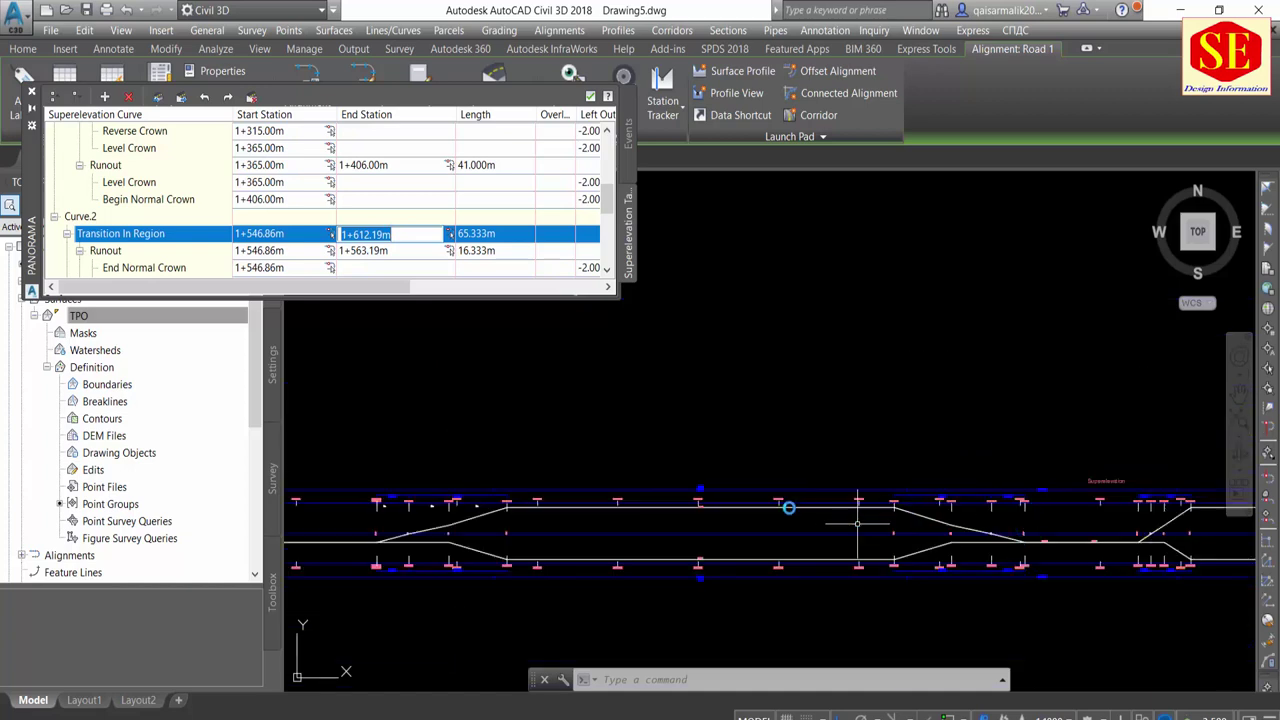
scroll(971, 520, "up", 1)
scroll(1063, 520, "up", 2)
scroll(1063, 516, "up", 3)
scroll(1066, 516, "up", 1)
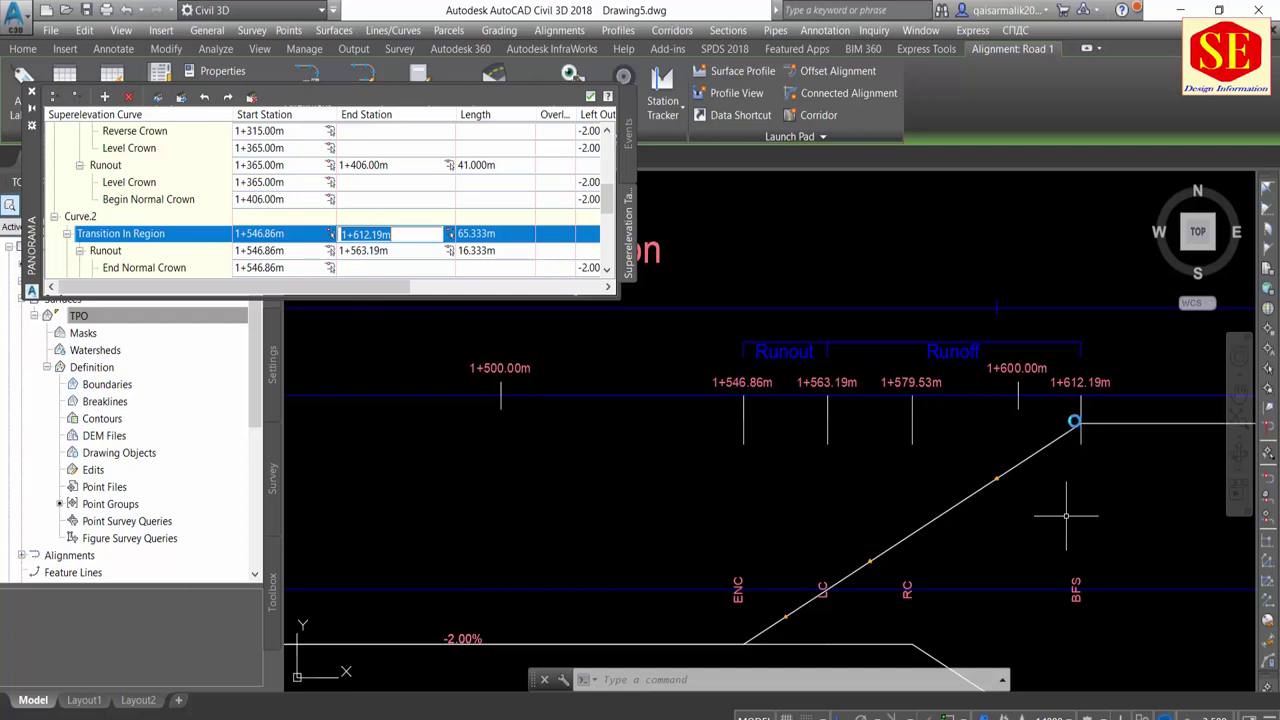
Compute 1612.1 − 162 in Calculator to find the new transition start station
key("alt+Tab")
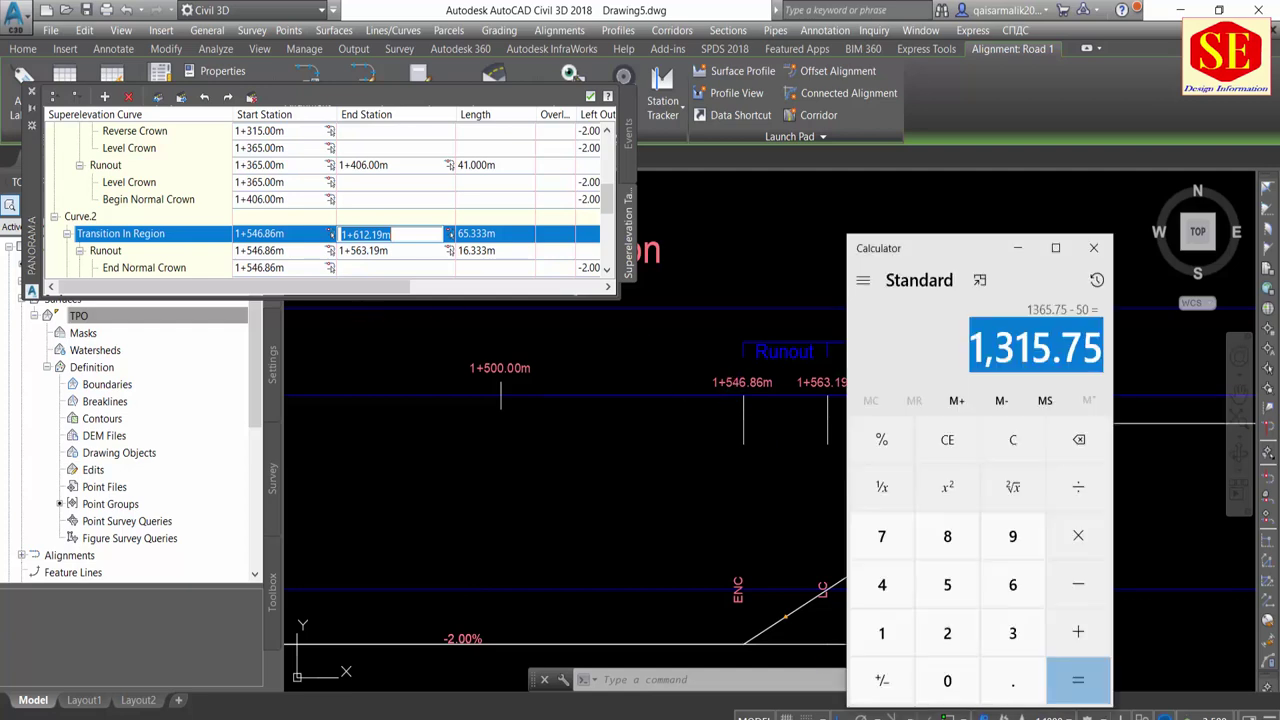
left_click_drag(914, 248, 672, 271)
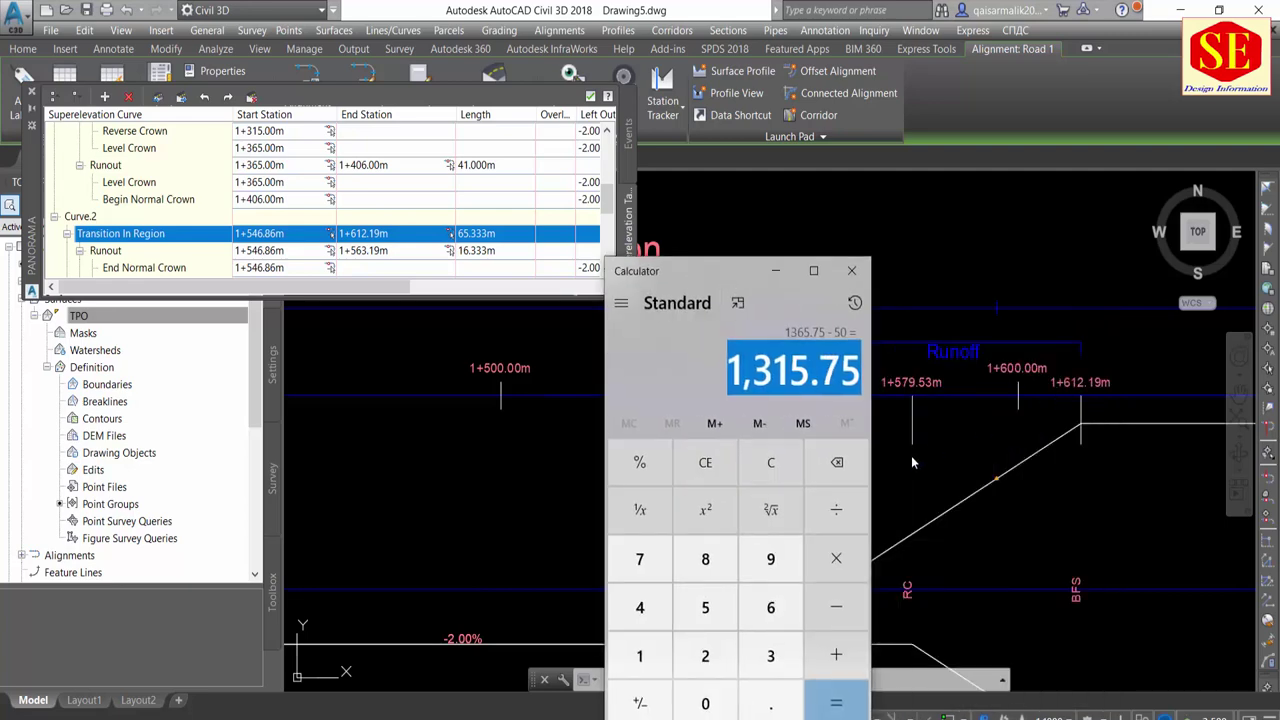
key("Escape")
type("16")
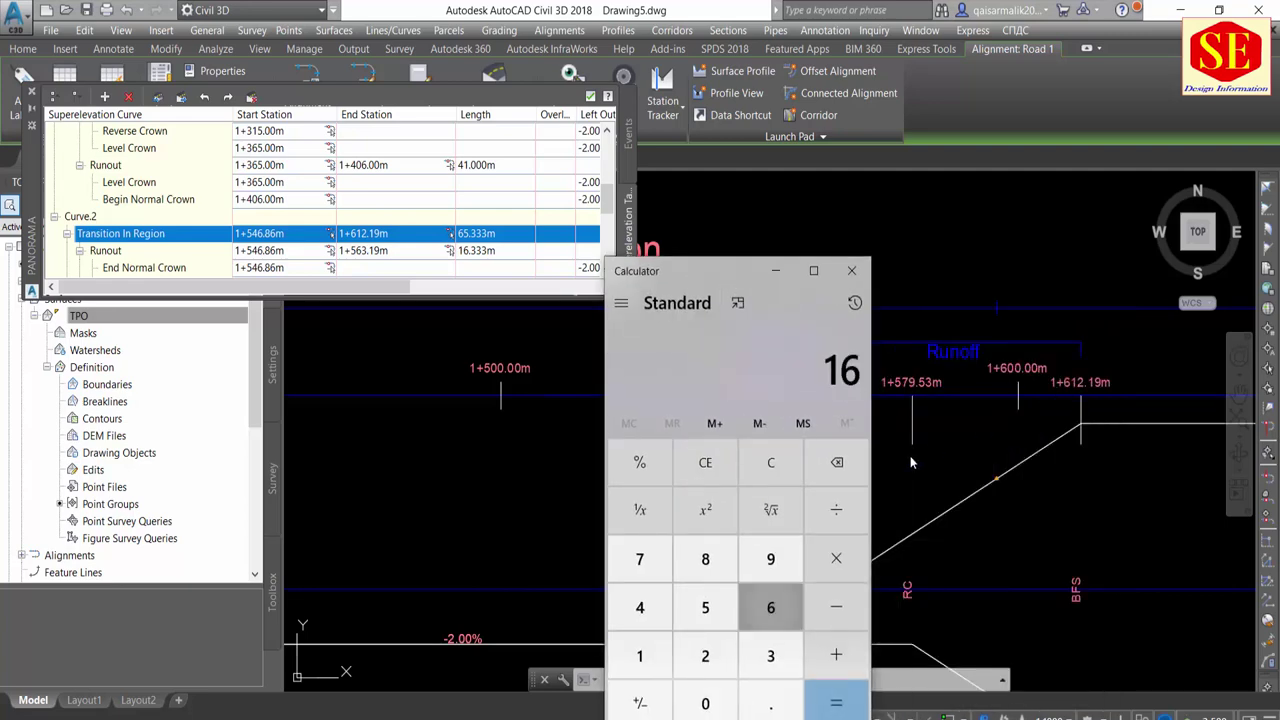
type("12.")
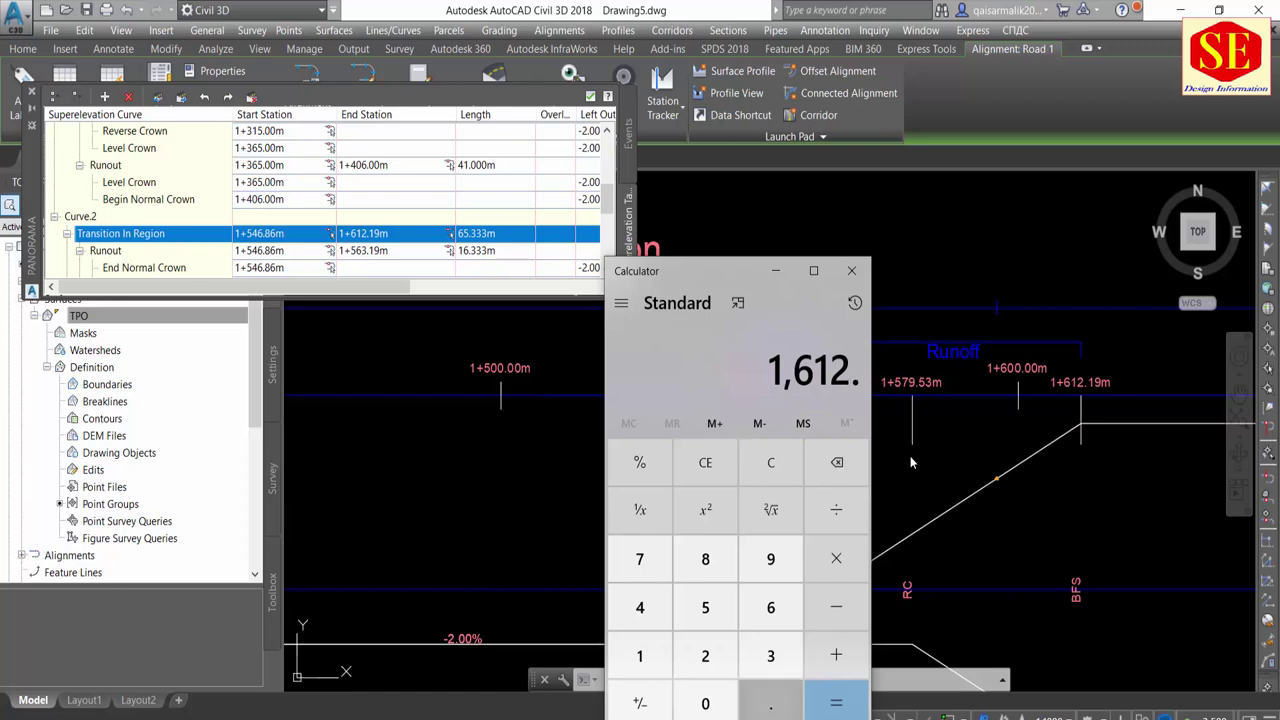
type("1 - ")
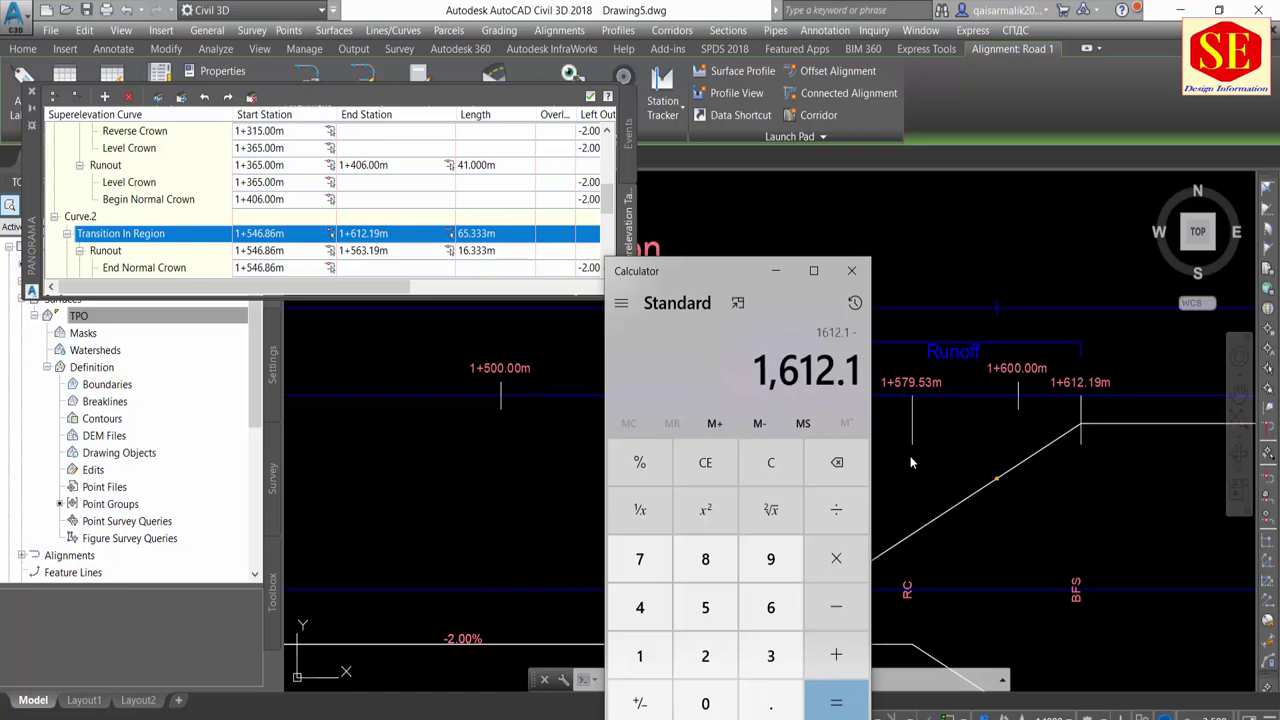
type("162")
key("Return")
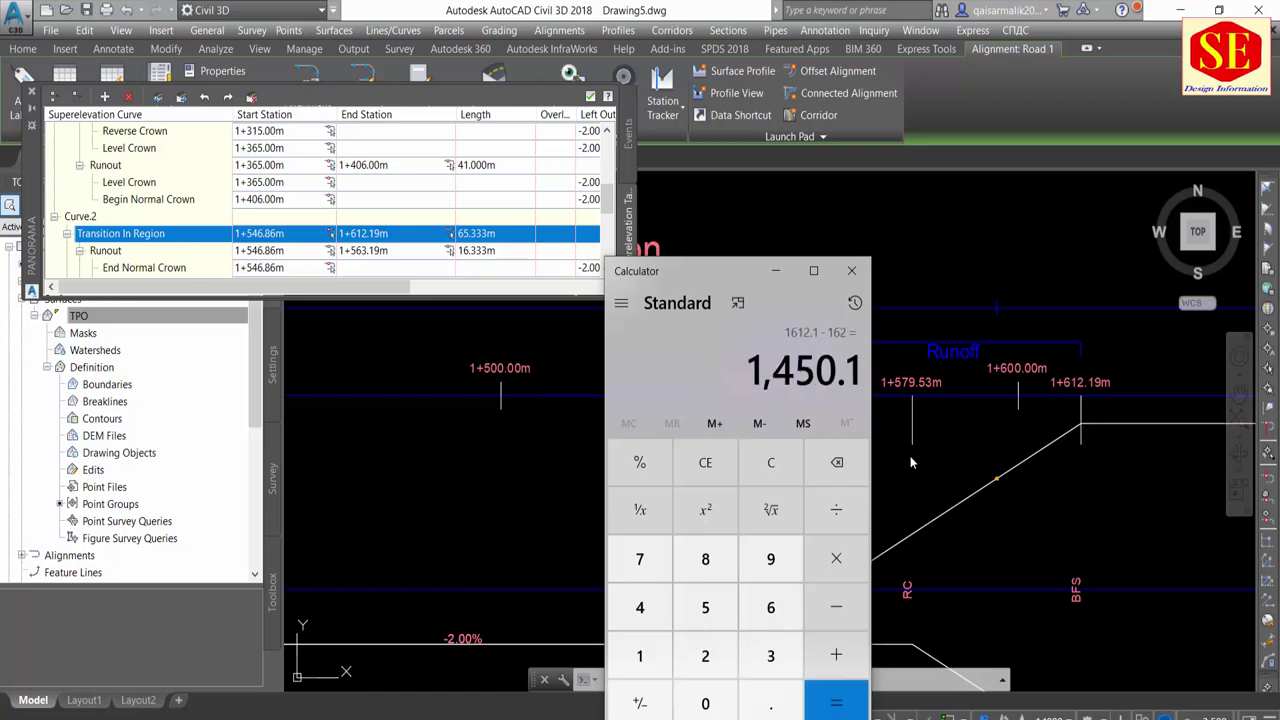
Enter 1+450.00m as the Transition In Region start station
left_click(262, 234)
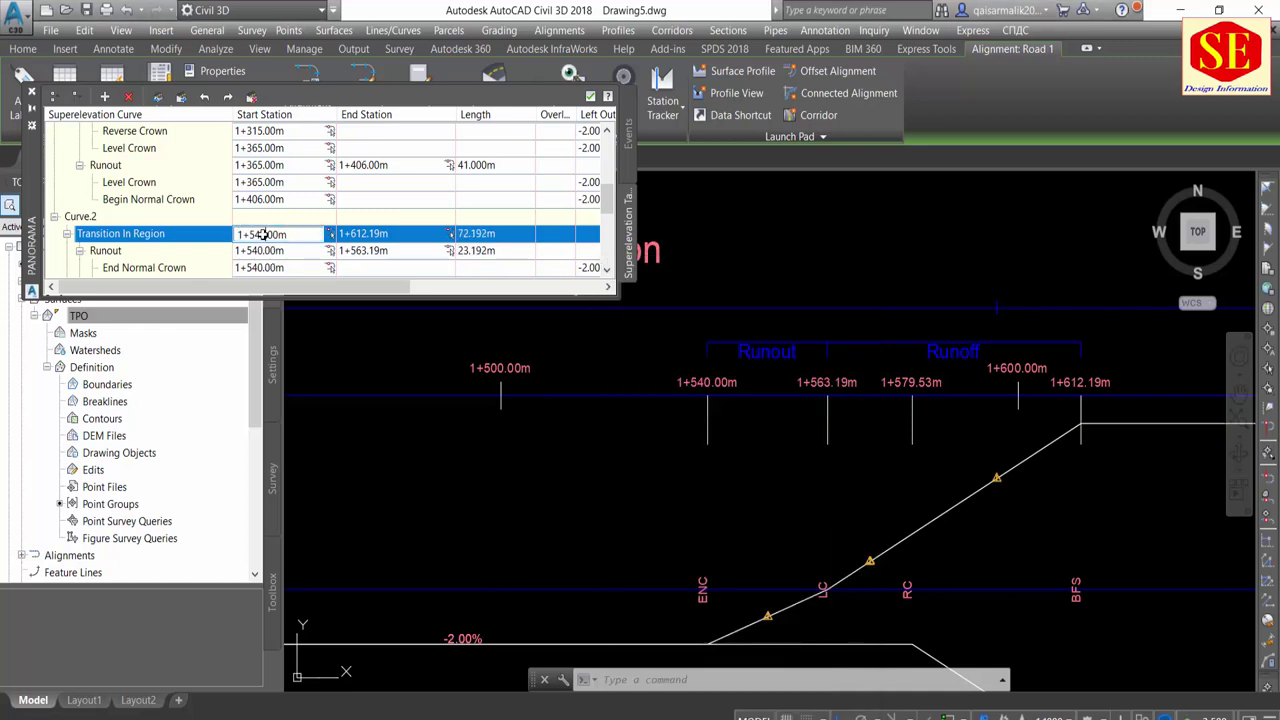
key("Return")
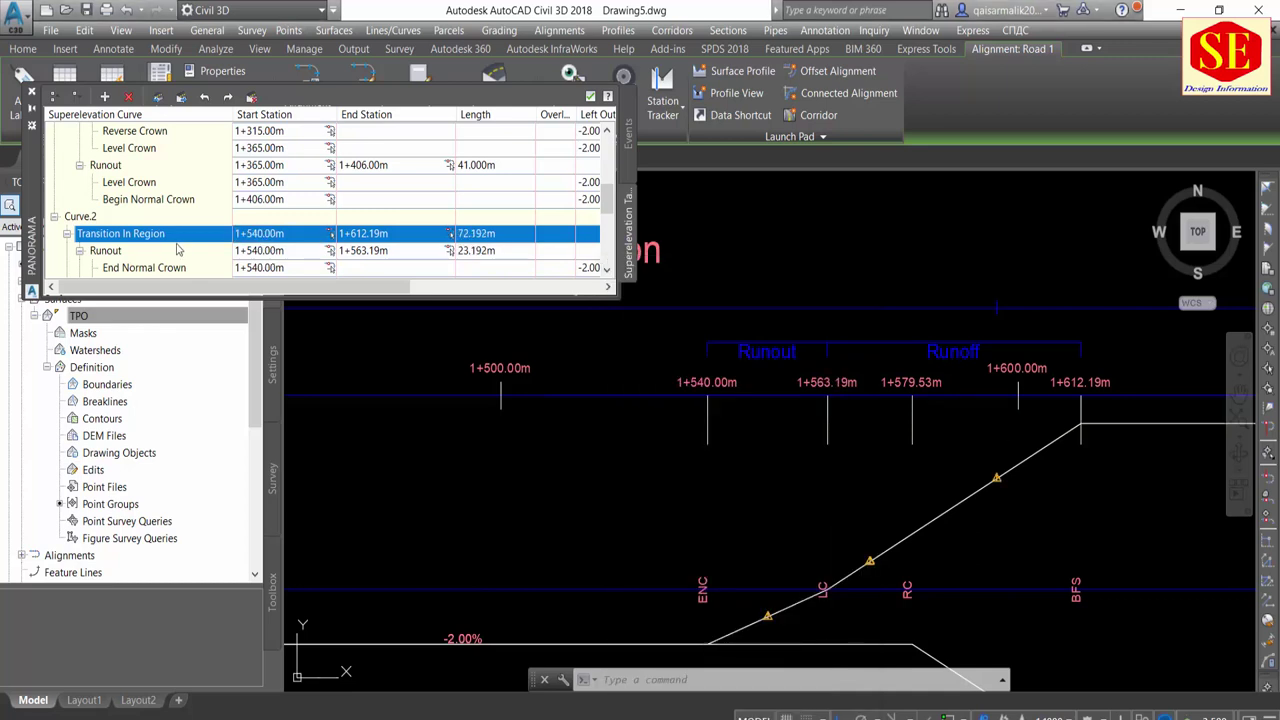
double_click(252, 233)
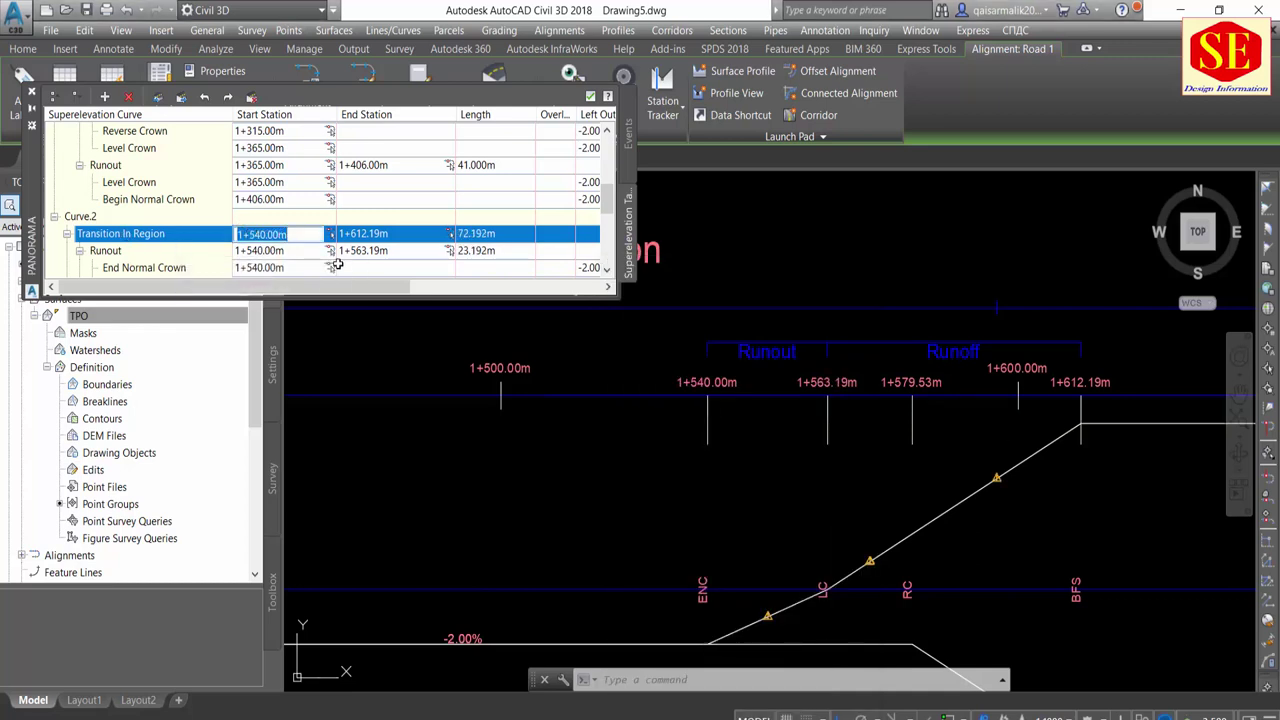
type("1450")
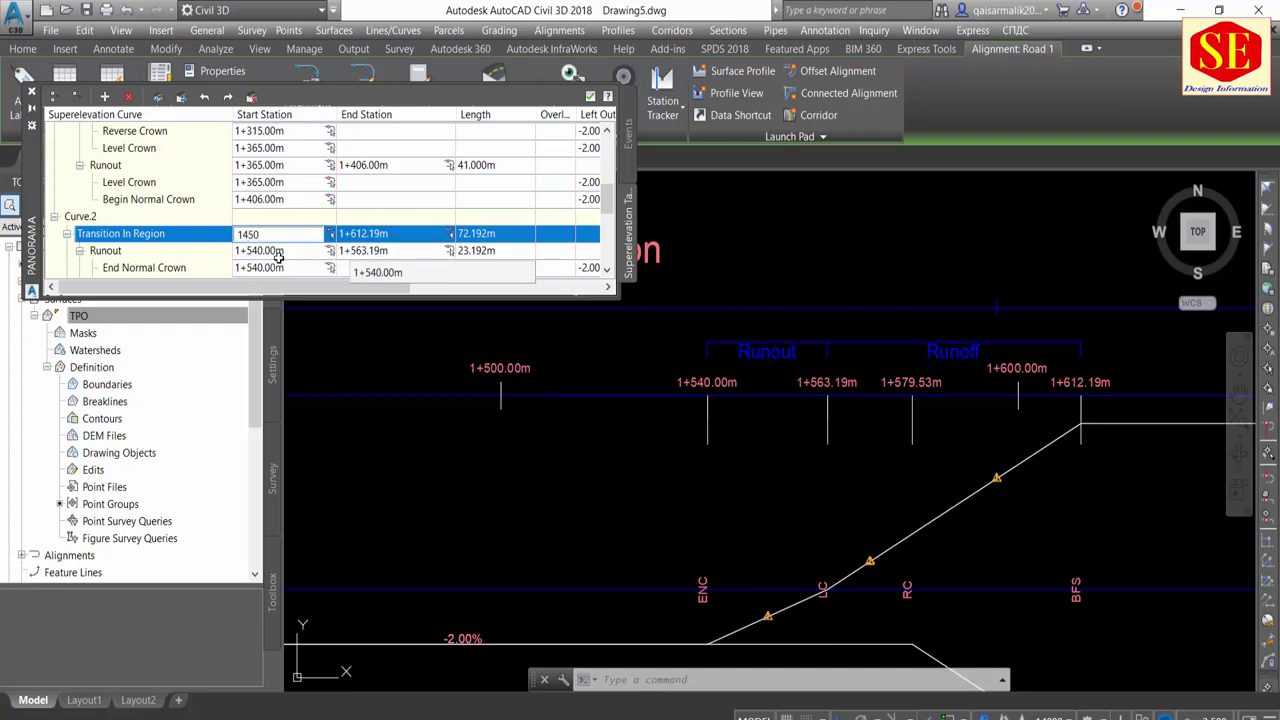
key("Return")
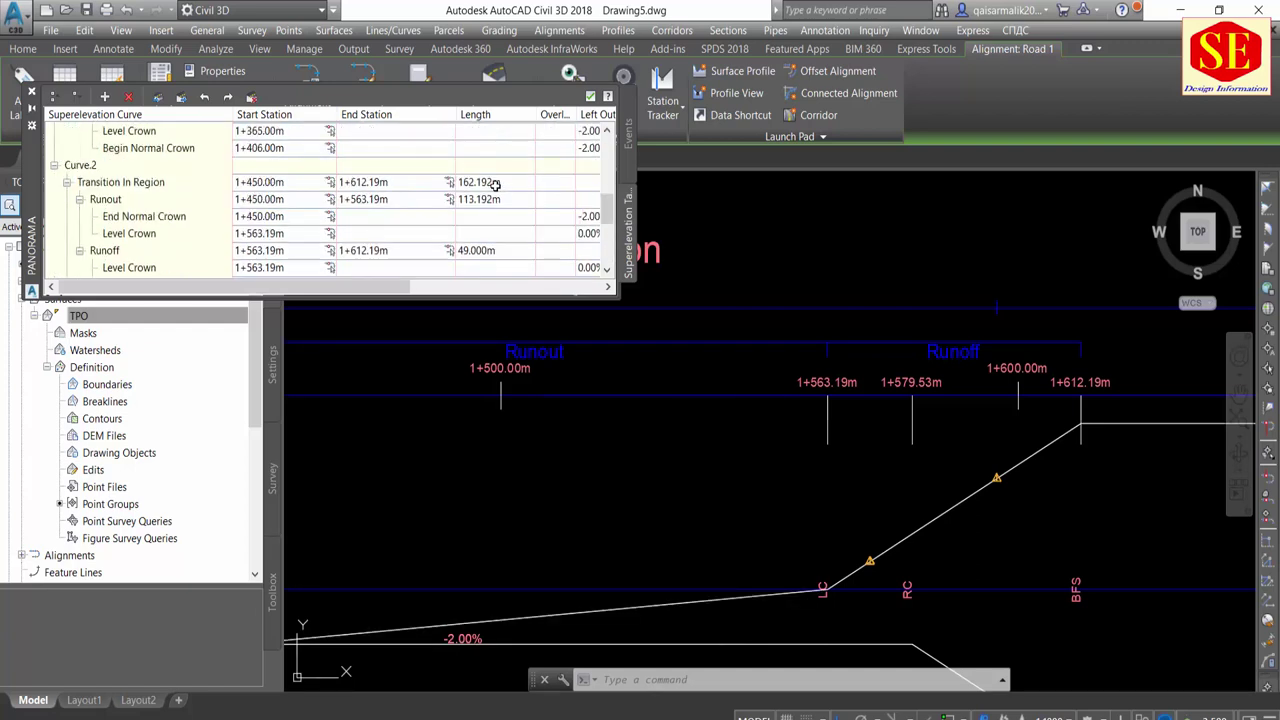
Select Curve.2's Runout row and compute 1450.1 + 40 in Calculator
left_click(495, 185)
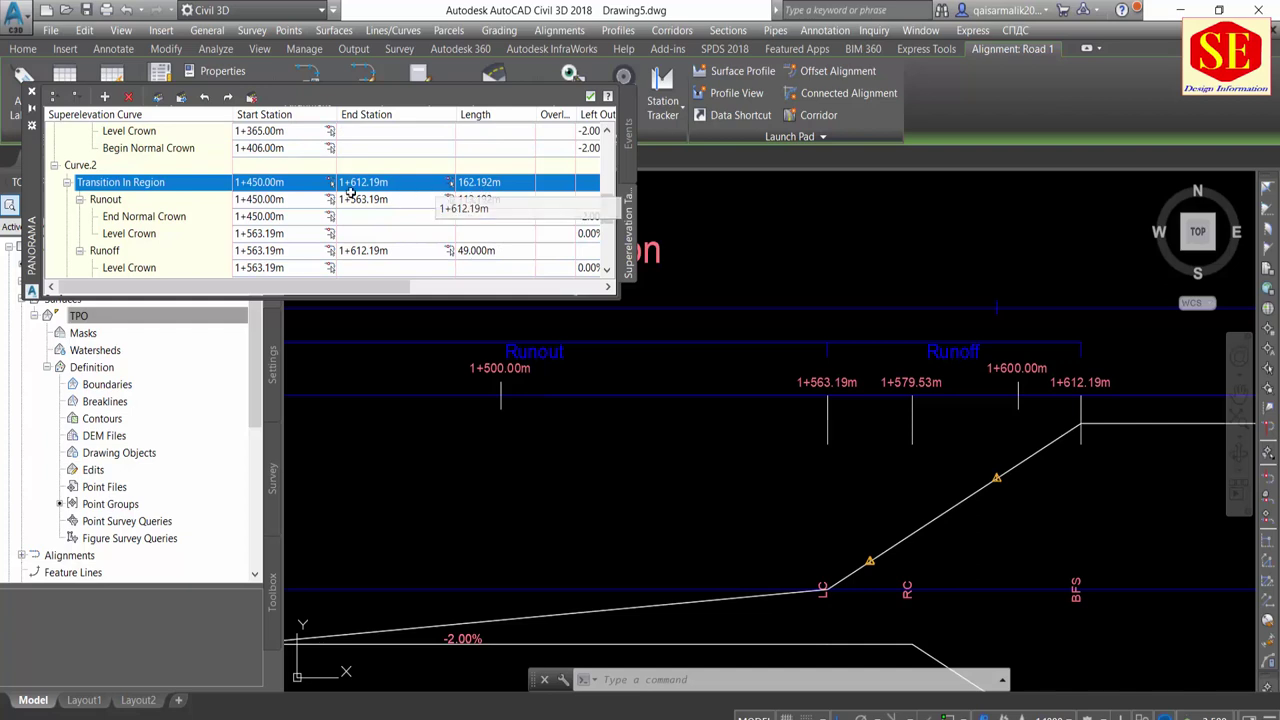
left_click(274, 201)
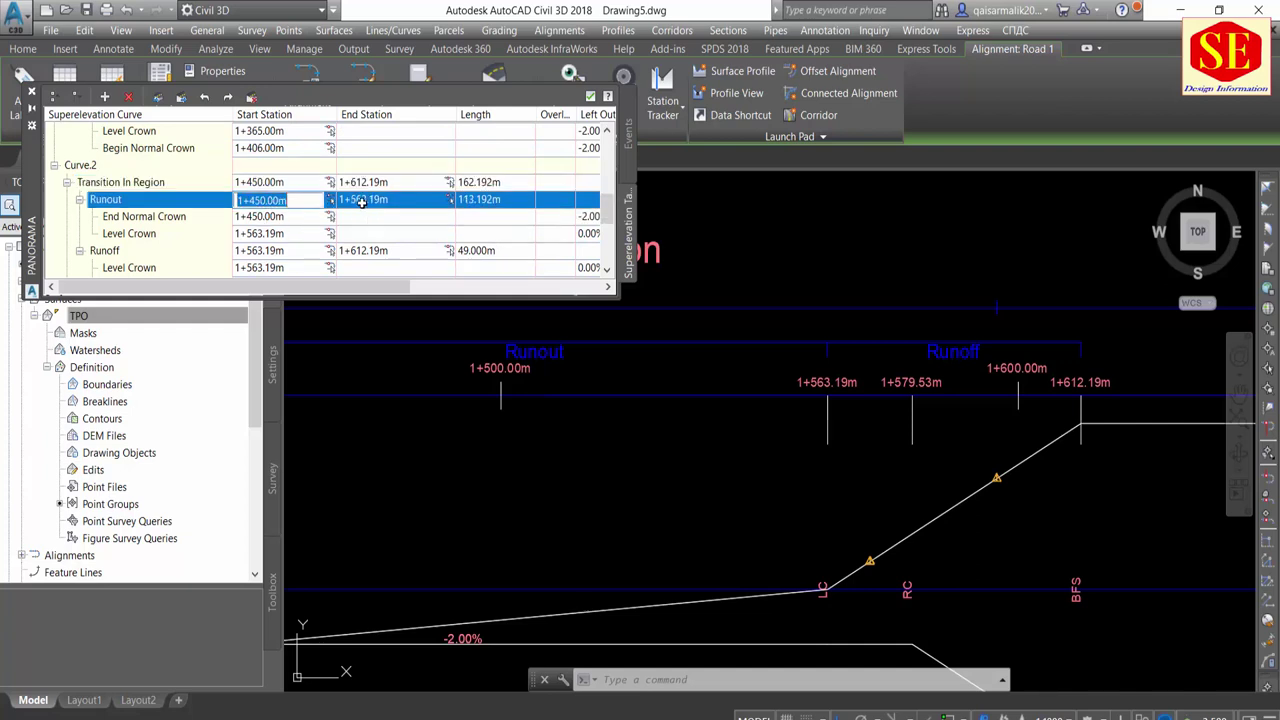
left_click(362, 202)
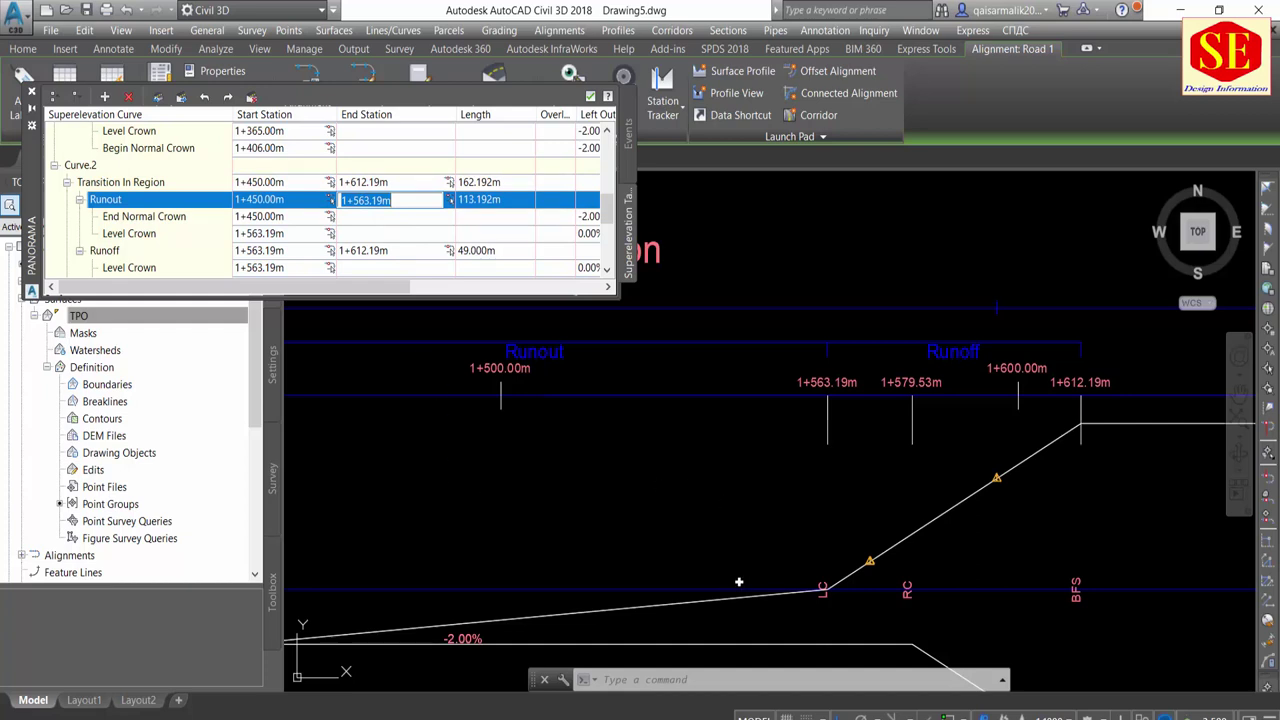
key("alt+Tab")
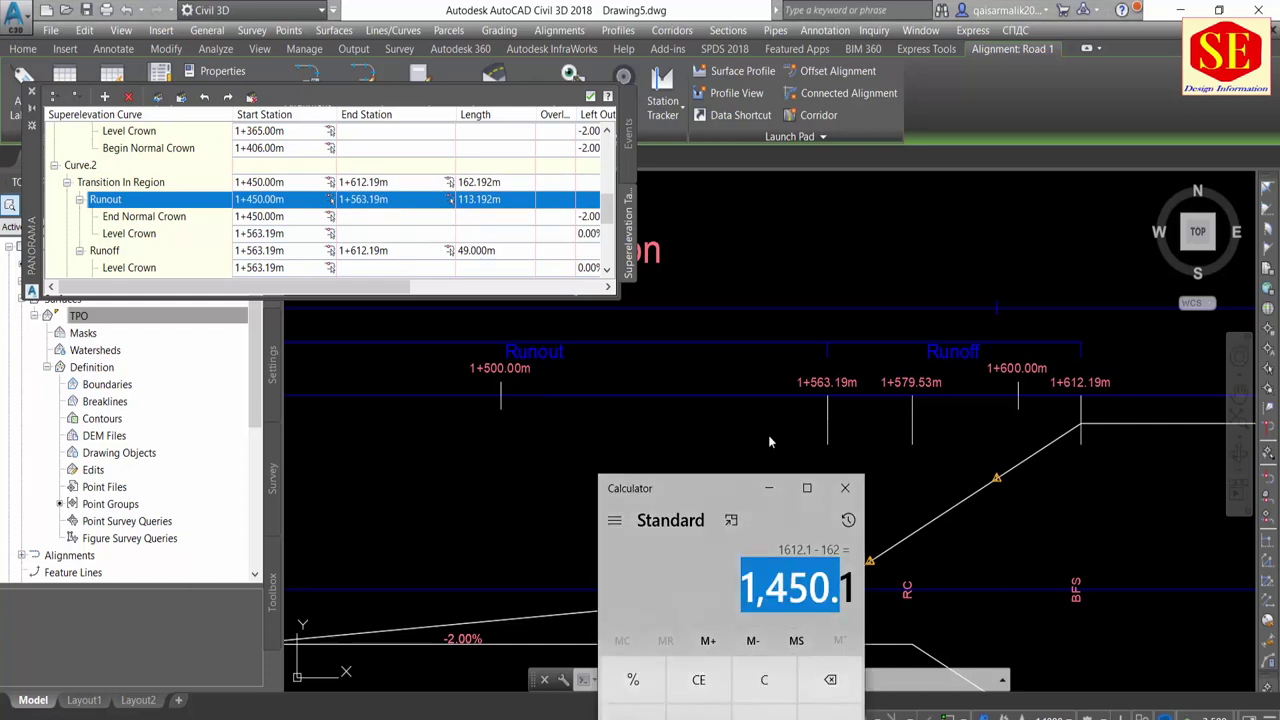
left_click_drag(736, 488, 901, 191)
left_click(994, 575)
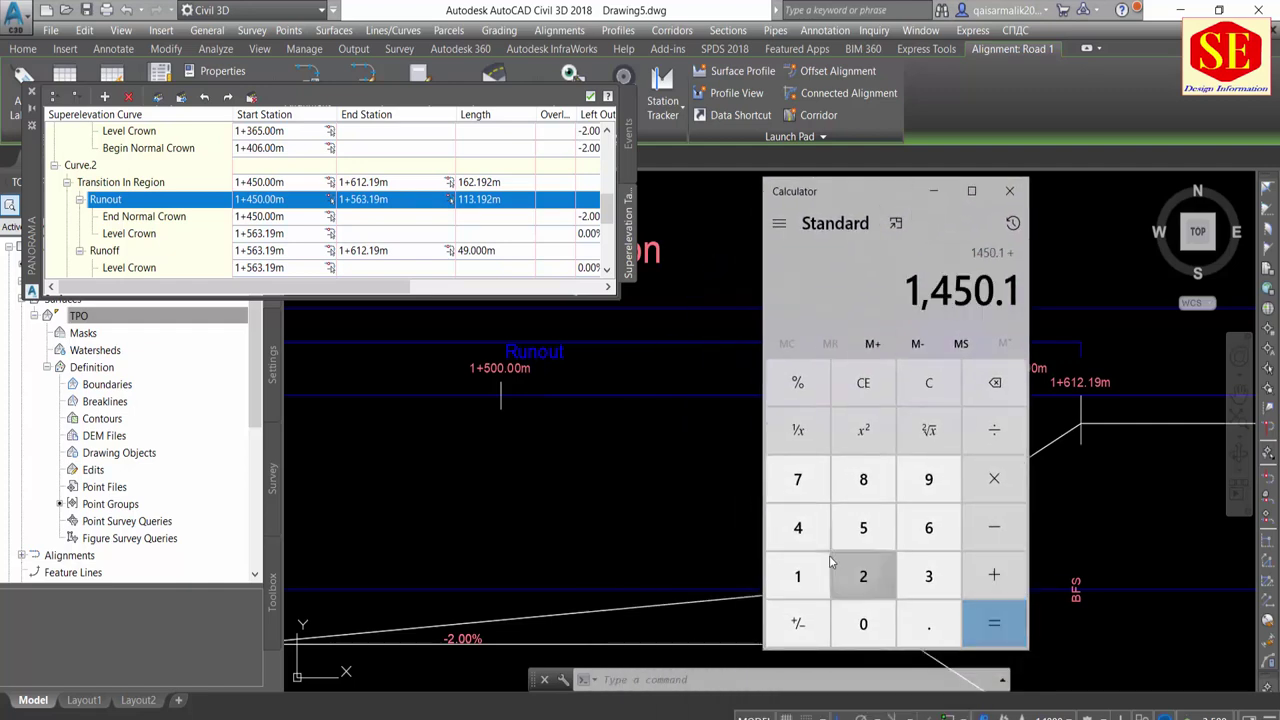
left_click(798, 527)
left_click(850, 624)
left_click(994, 623)
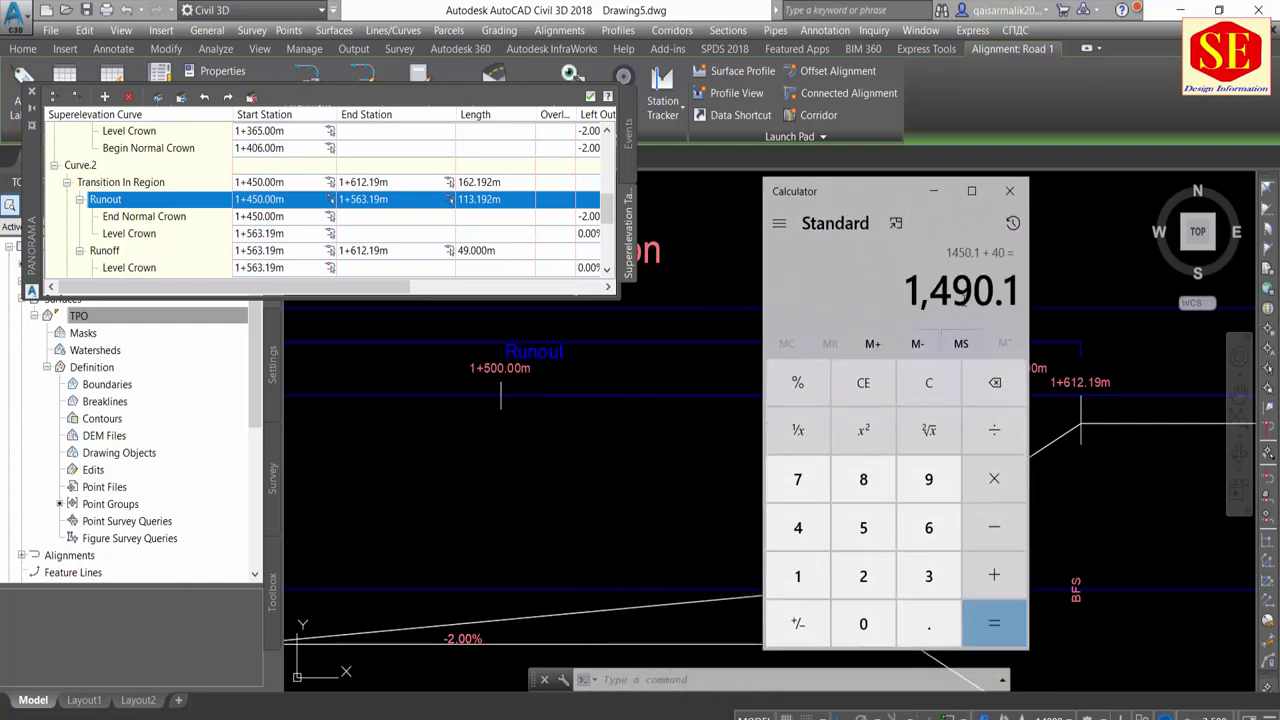
Set the Runout end station to 1+490.00m
left_click(336, 201)
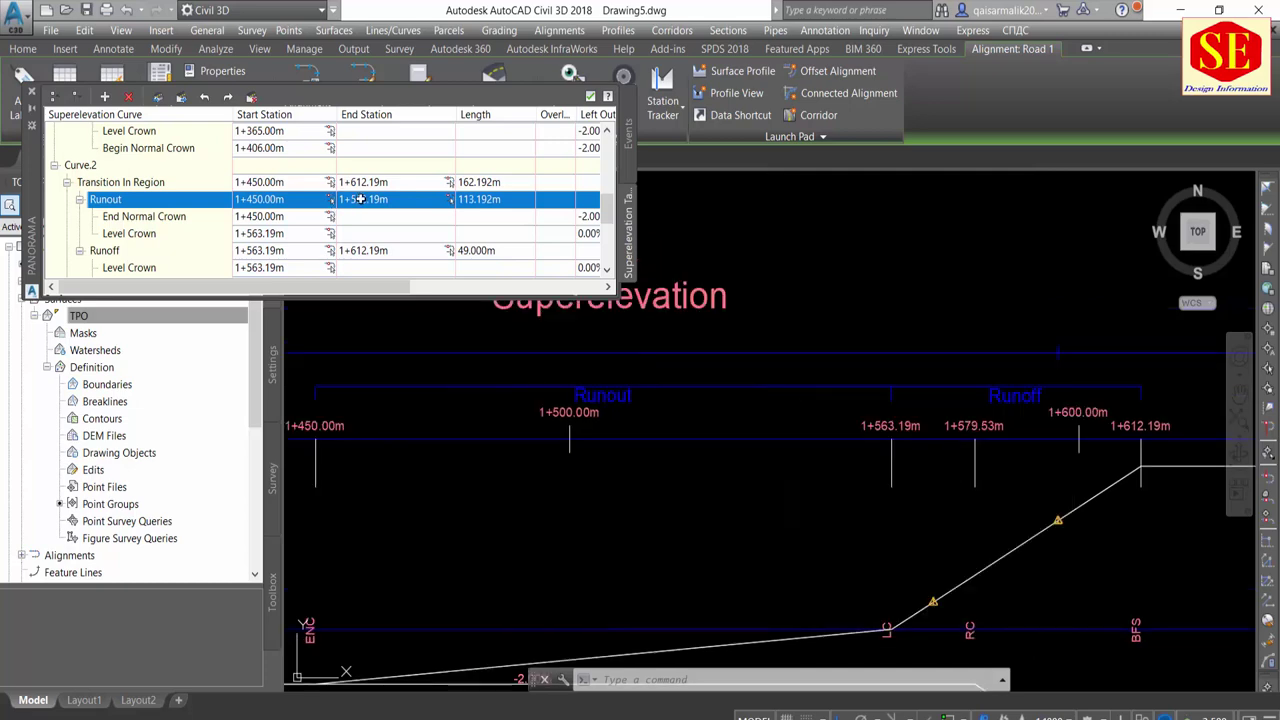
left_click(364, 200)
type("1490")
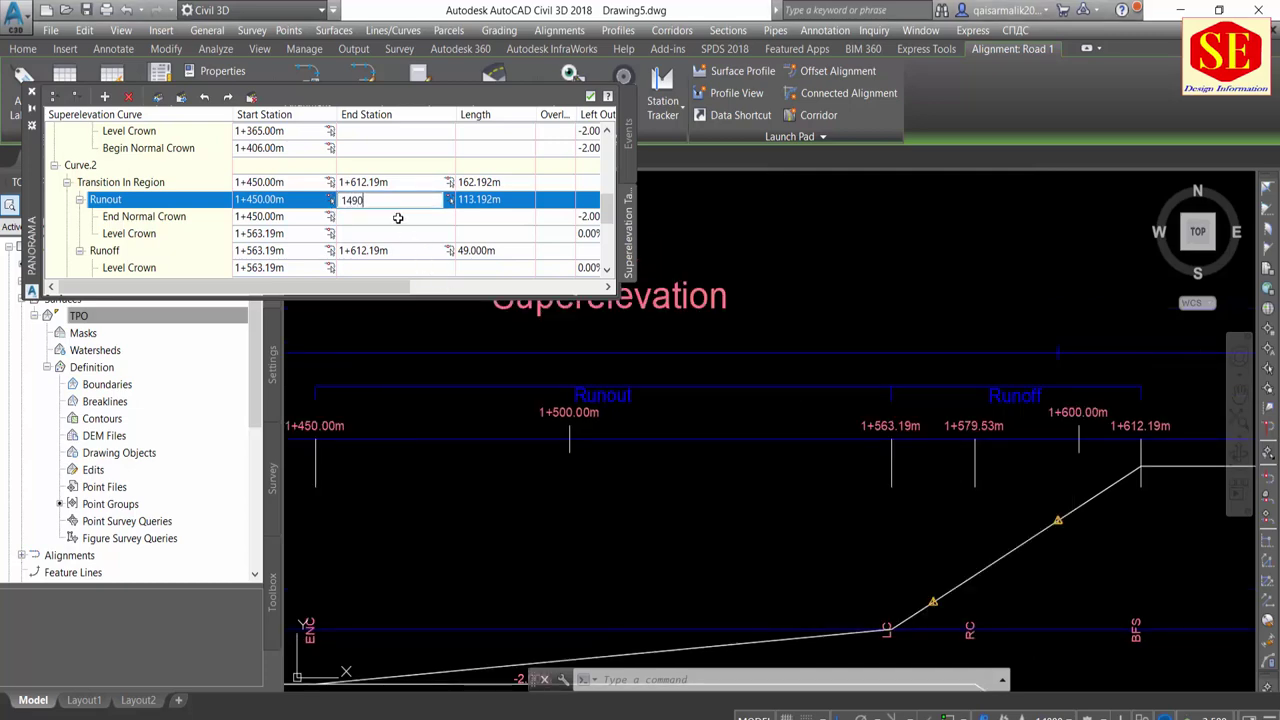
key("Return")
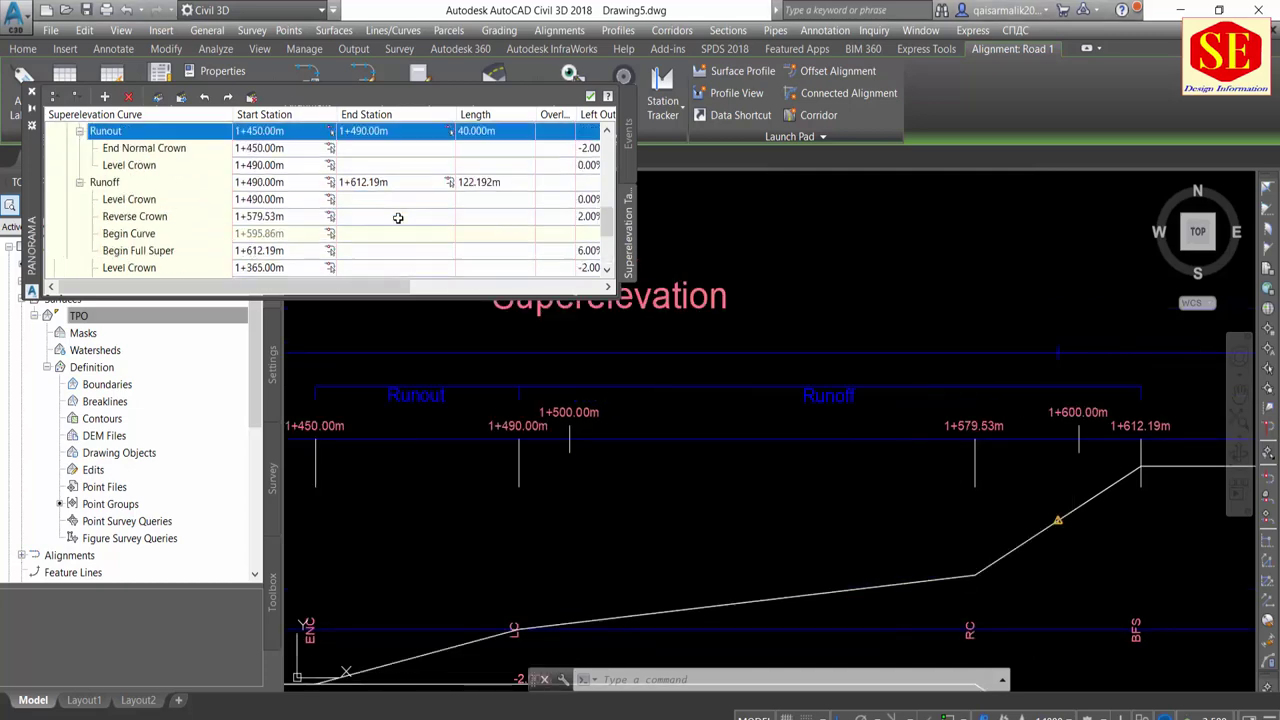
left_click(398, 214)
Select the Runoff row and compute 1490.1 + 50 = 1540 in Calculator
scroll(240, 225, "up", 1)
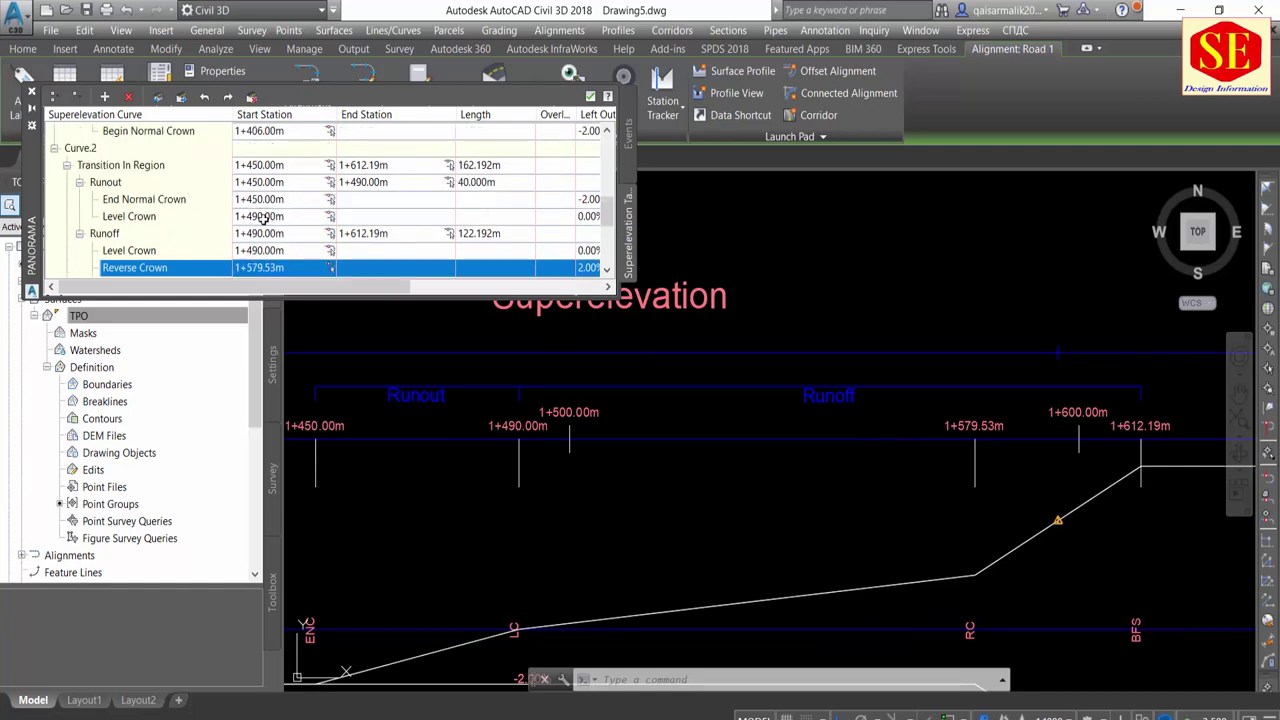
left_click(262, 216)
left_click(266, 233)
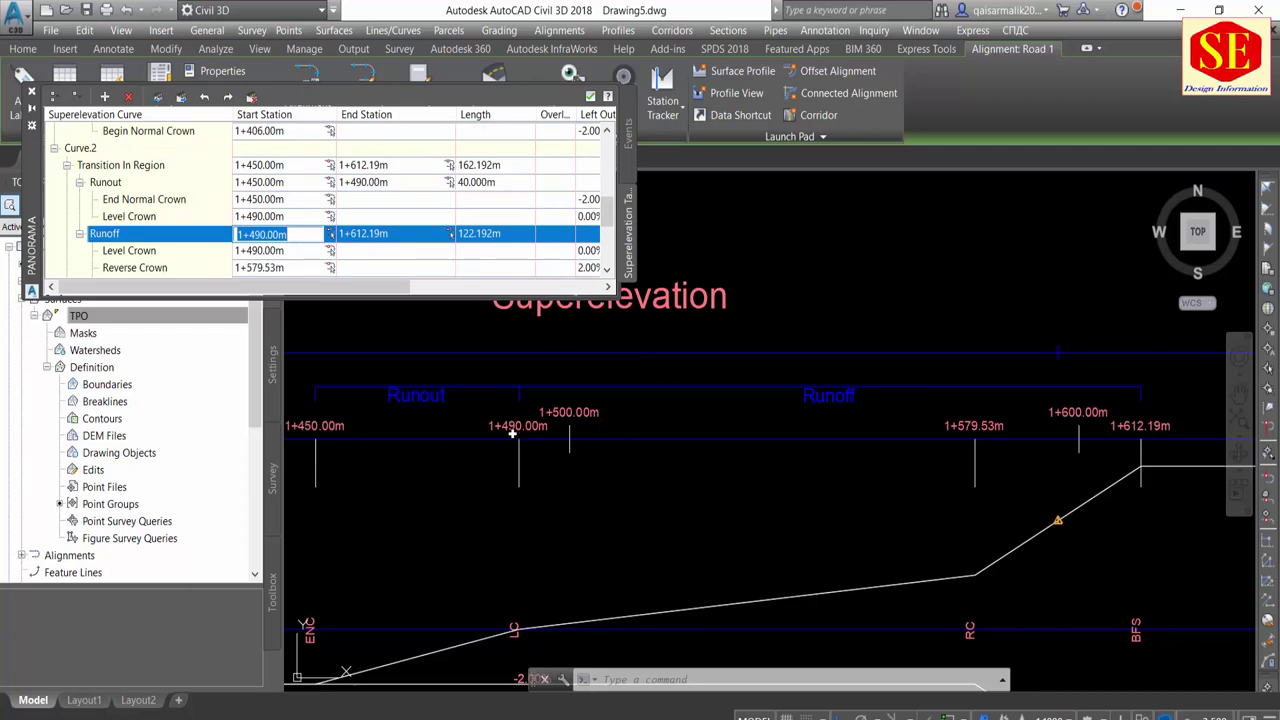
key("alt+Tab")
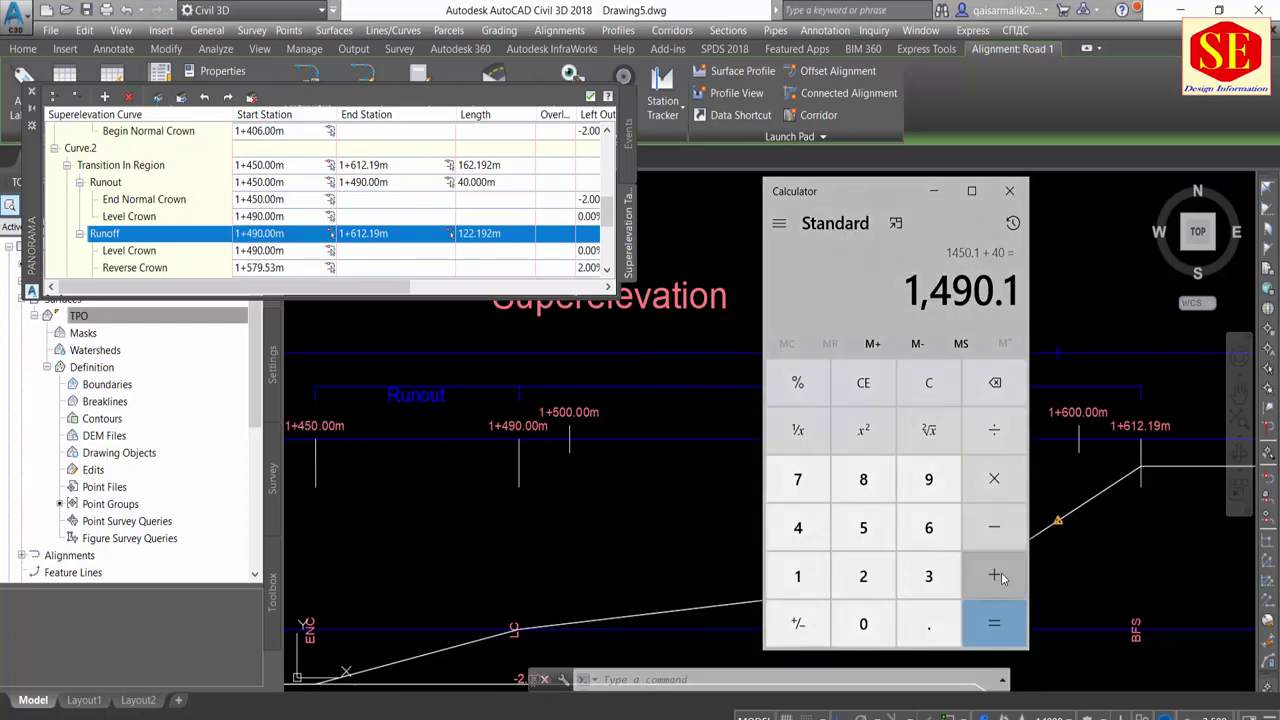
left_click(994, 575)
left_click(863, 527)
left_click(866, 638)
left_click(994, 623)
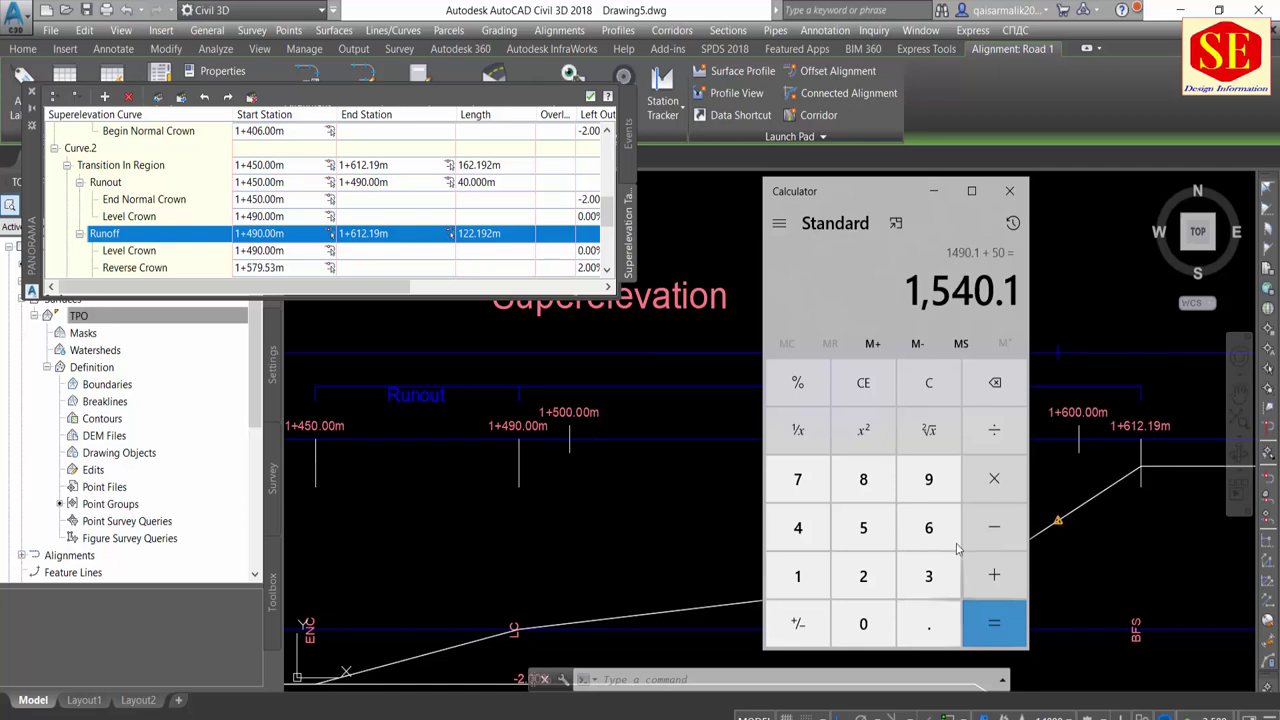
left_click_drag(909, 290, 996, 291)
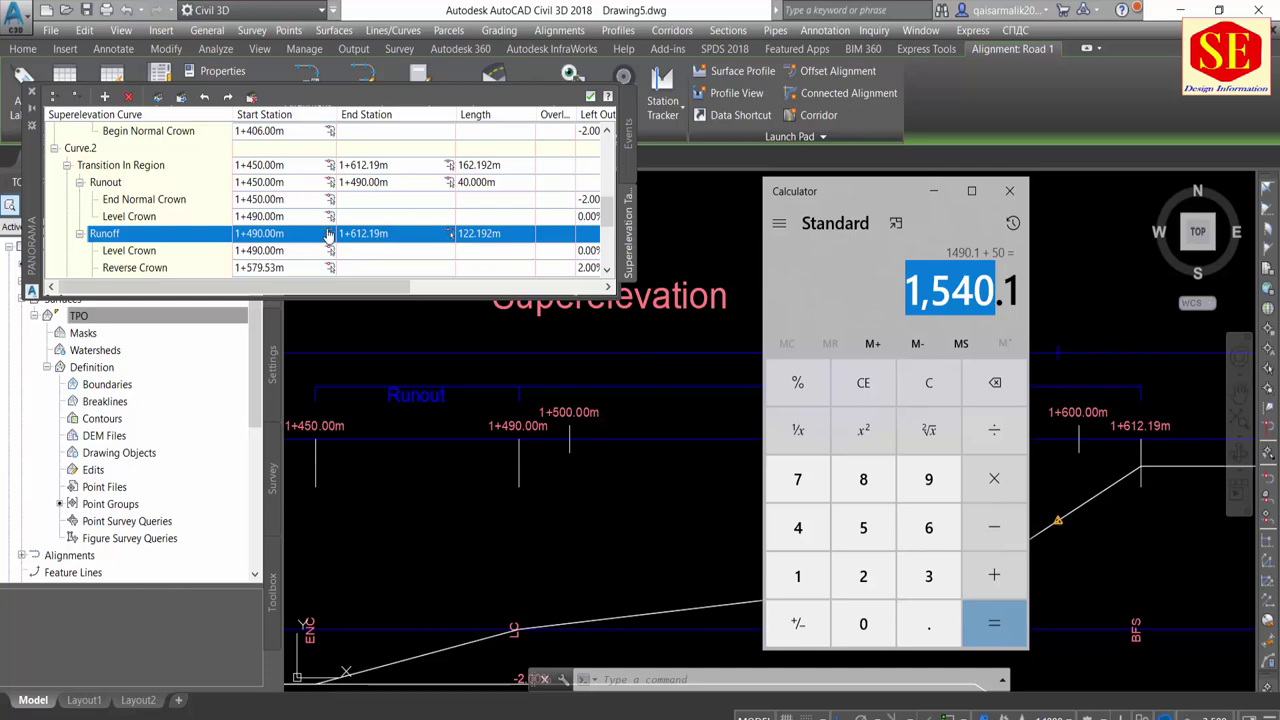
Change the Reverse Crown start station to 1+540.00m
left_click(487, 405)
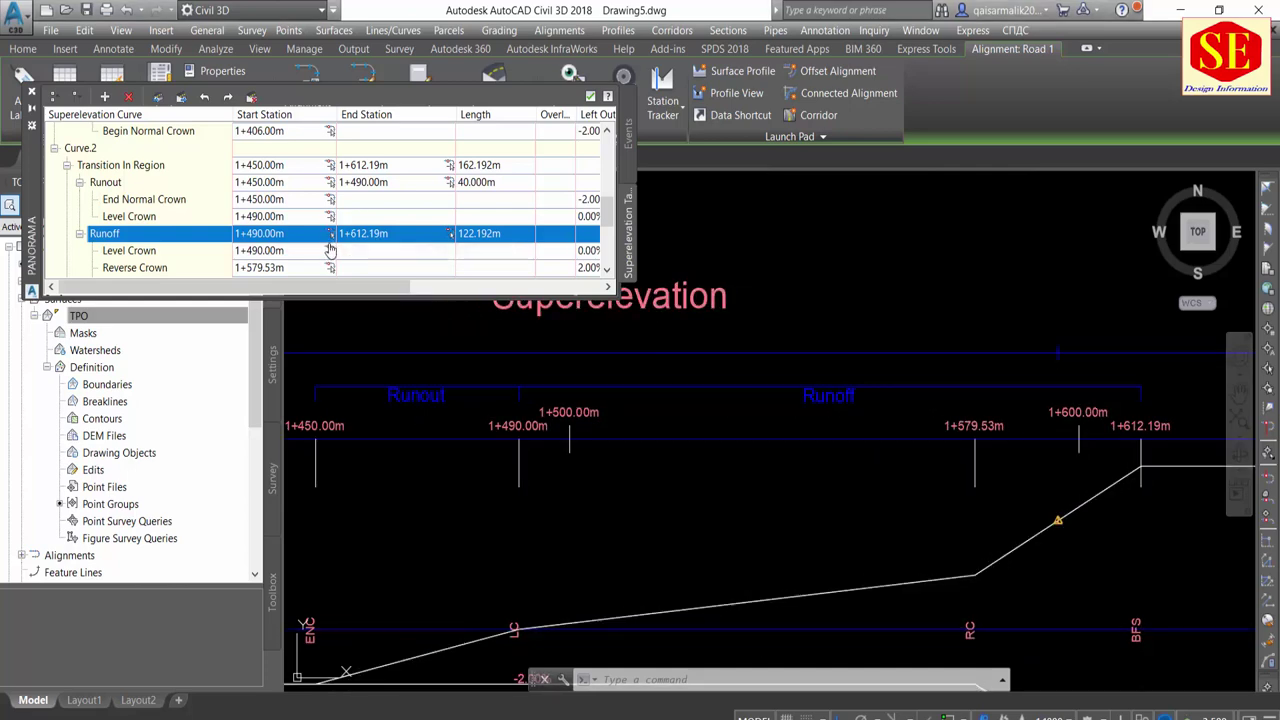
double_click(260, 268)
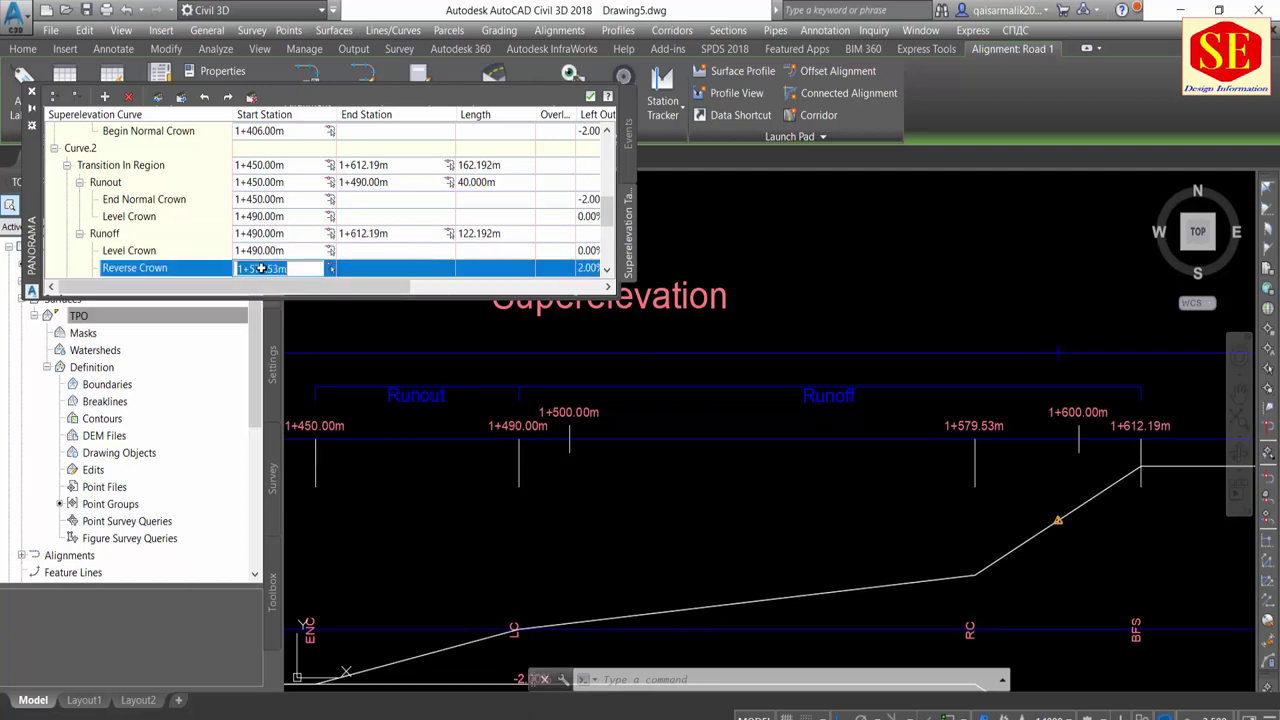
key("Return")
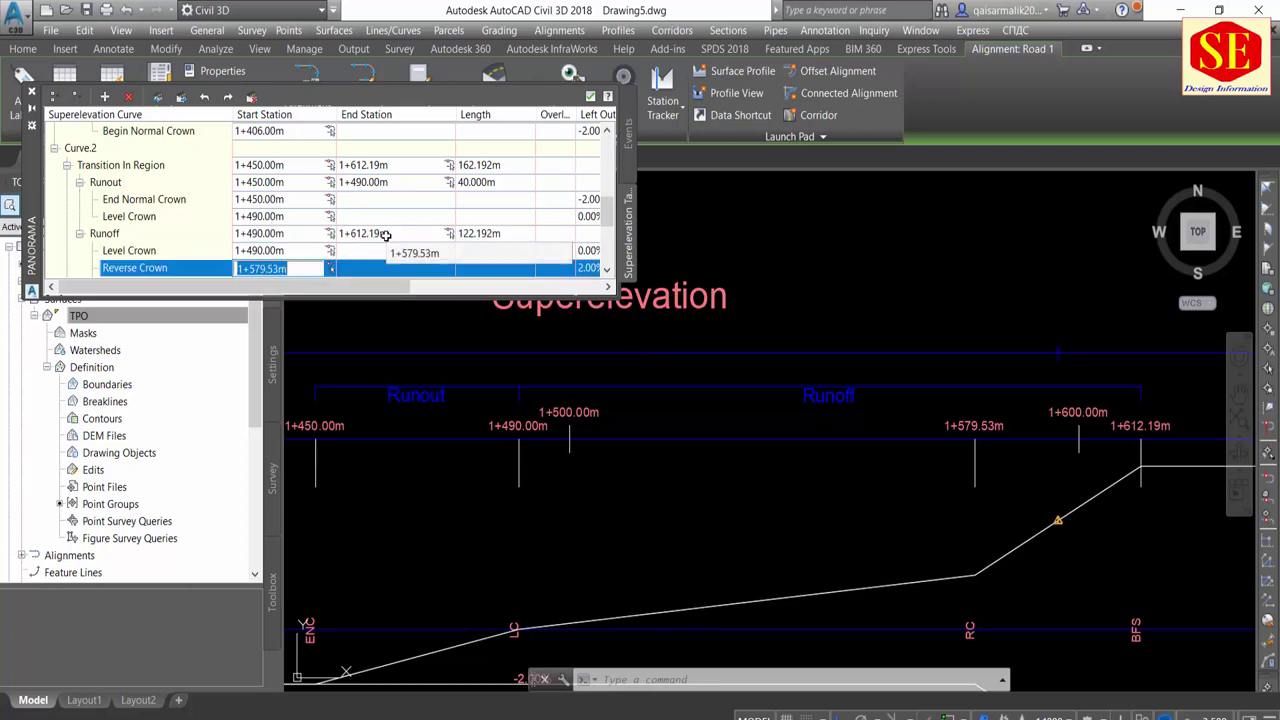
key("alt+Tab")
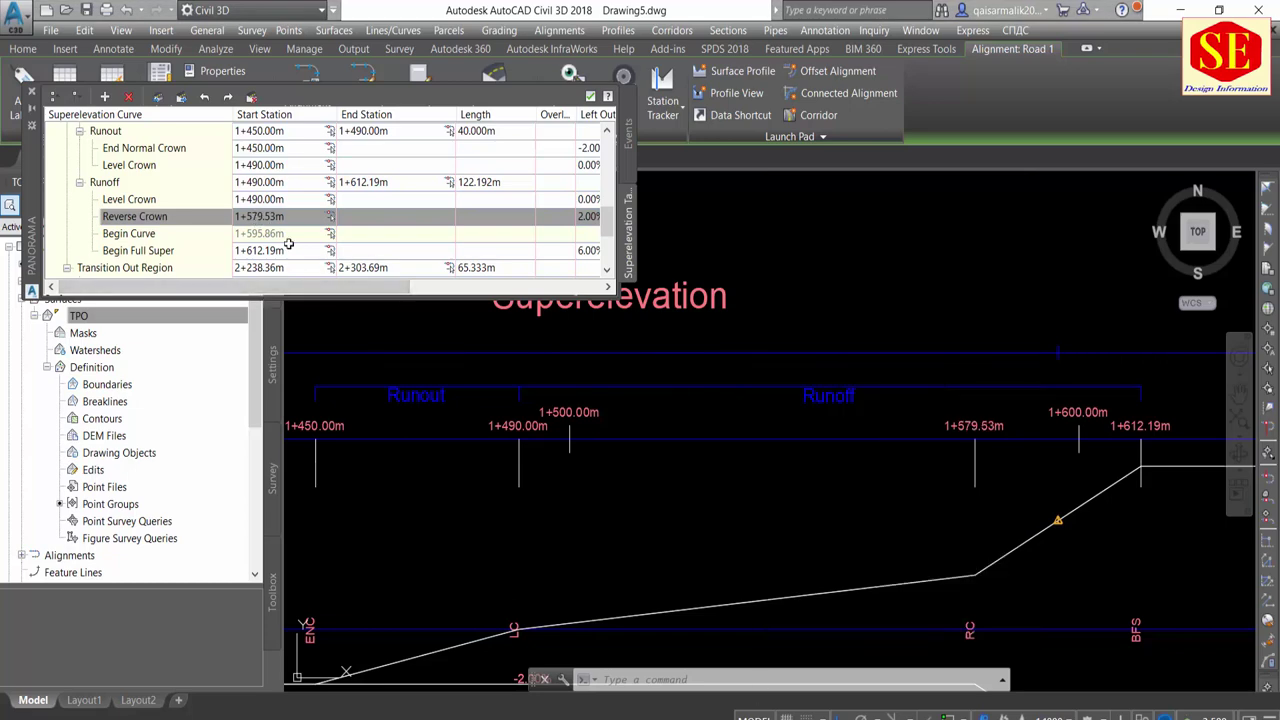
double_click(258, 216)
type("1540")
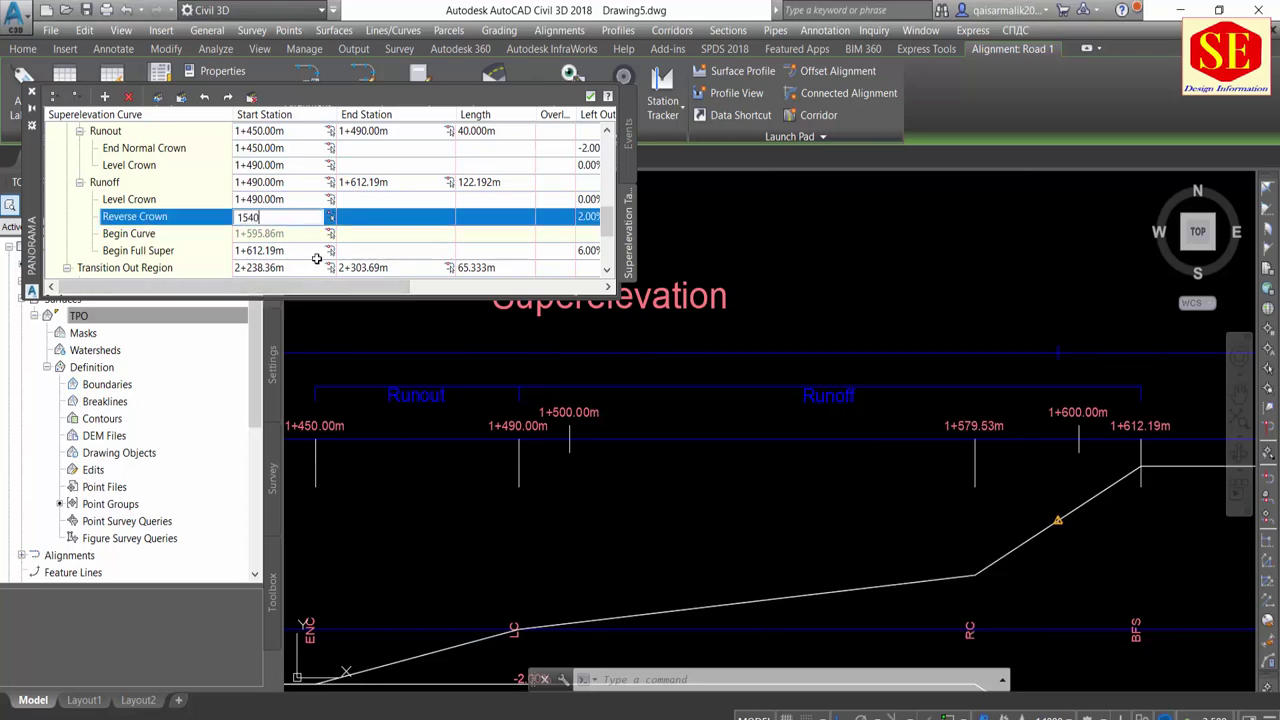
key("Return")
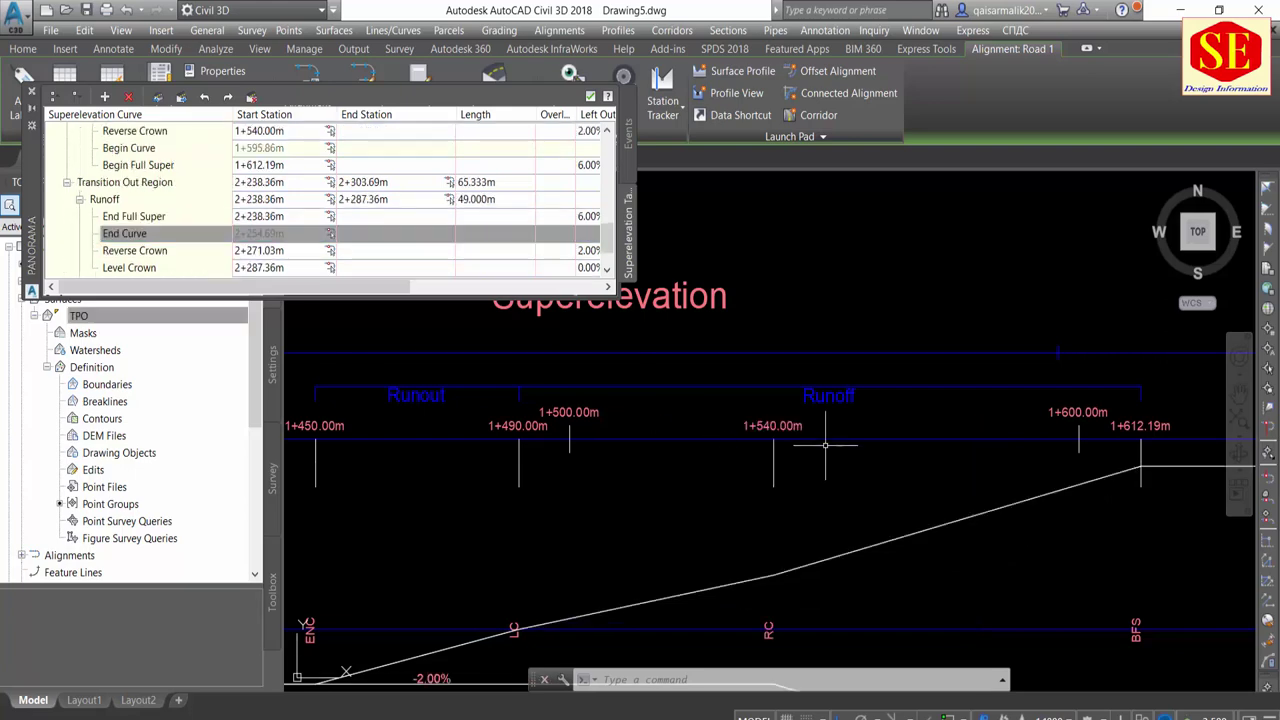
Zoom and pan the superelevation diagram to the transition out region near 2+238.36m
scroll(908, 433, "down", 1)
scroll(908, 433, "down", 1)
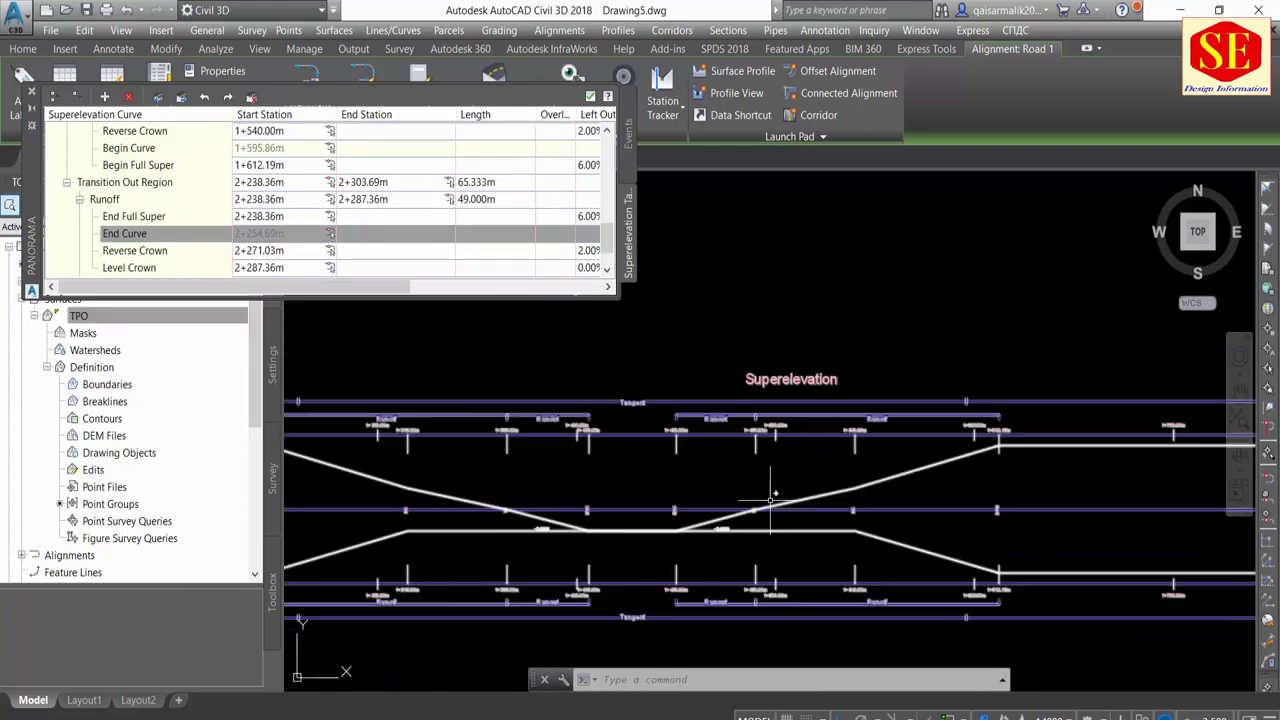
scroll(820, 435, "down", 1)
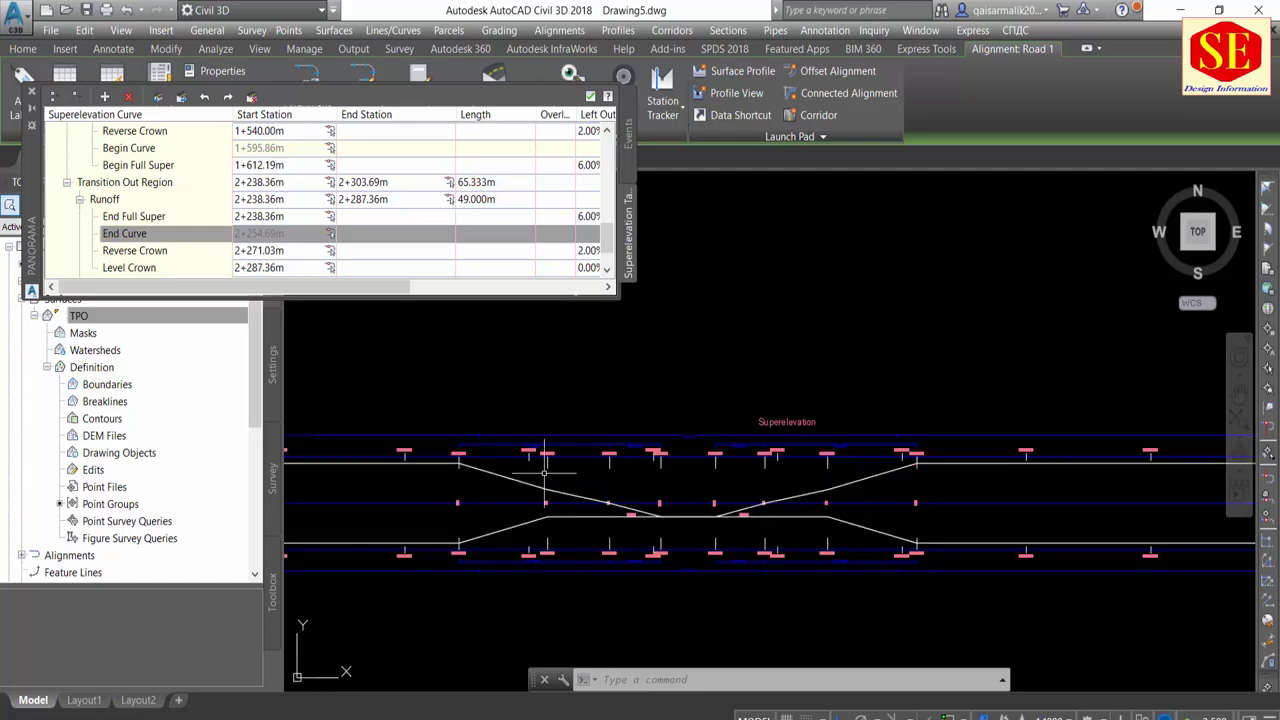
middle_click_drag(829, 519, 640, 489)
scroll(640, 489, "up", 2)
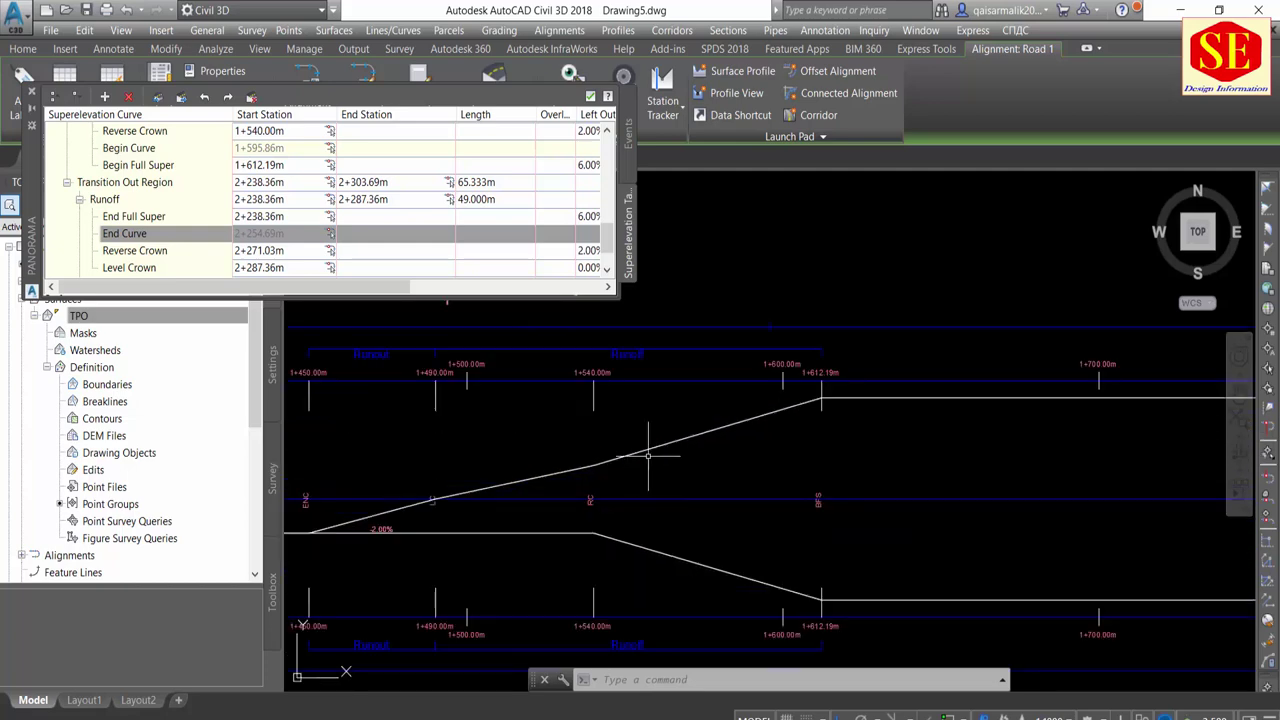
scroll(657, 443, "down", 1)
mouse_move(657, 443)
middle_mouse_down()
mouse_move(691, 488)
mouse_move(1090, 470)
middle_mouse_up()
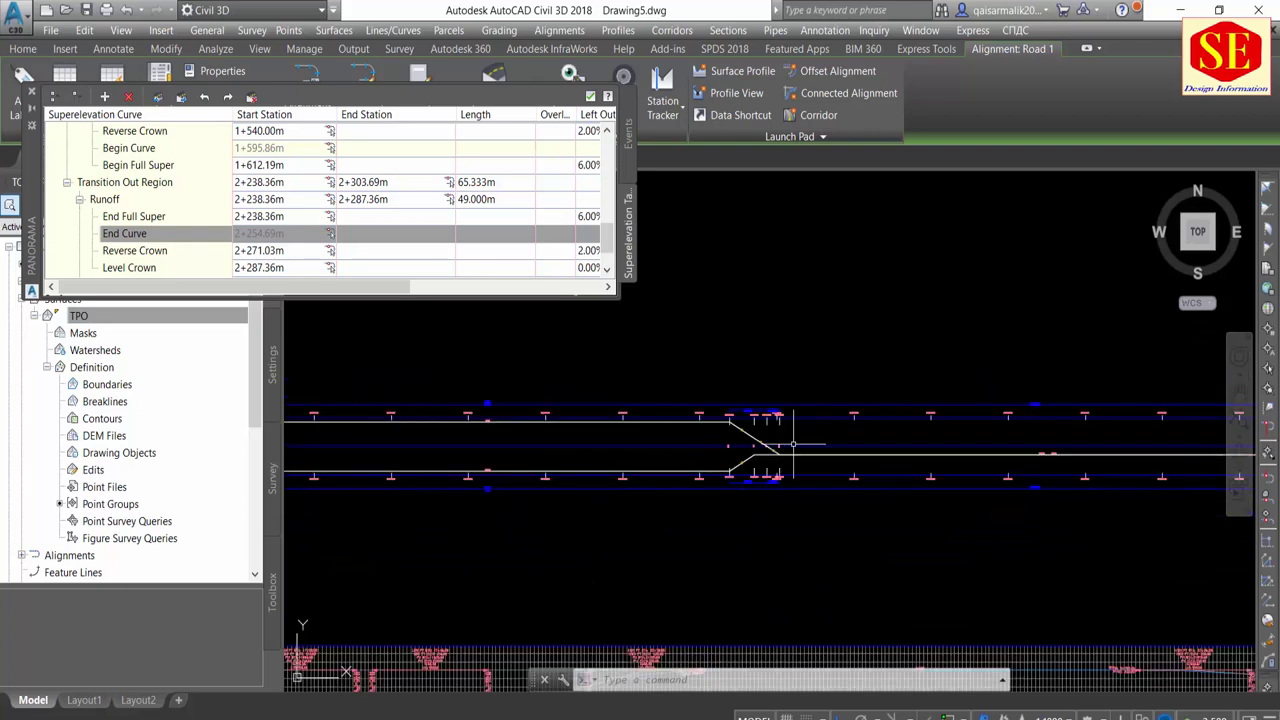
scroll(760, 470, "up", 3)
left_click(311, 238)
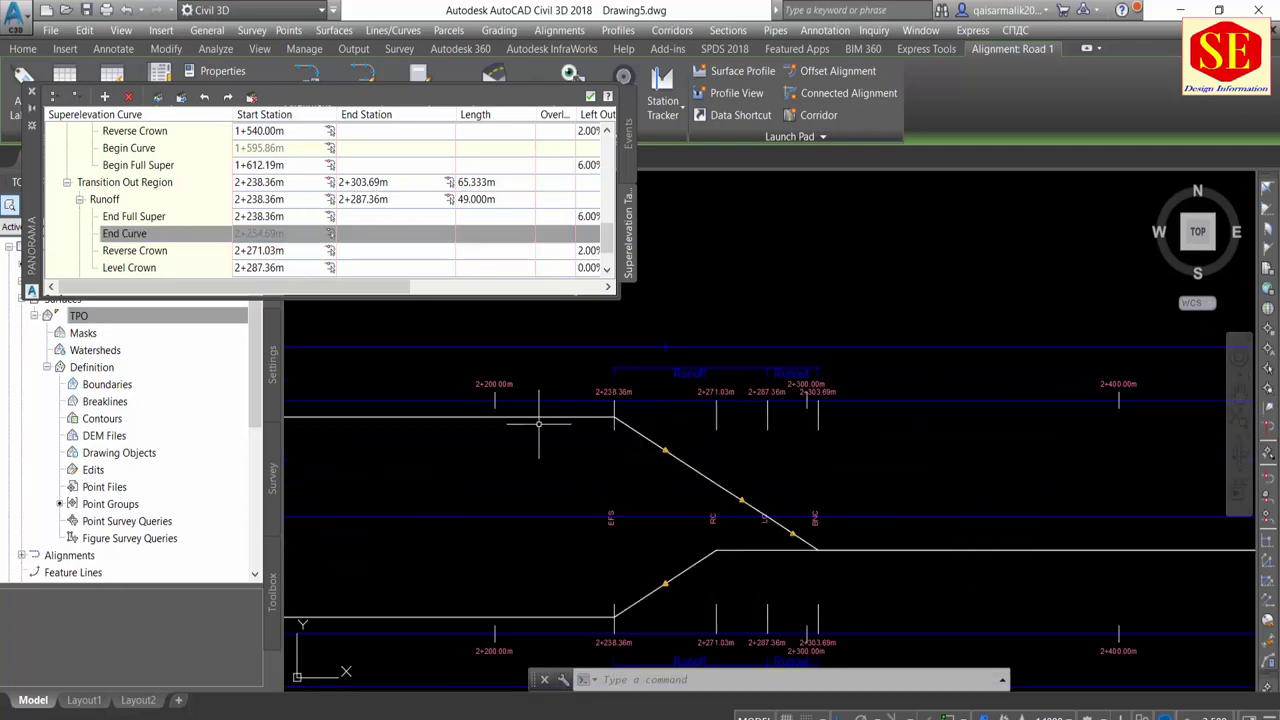
scroll(590, 428, "up", 2)
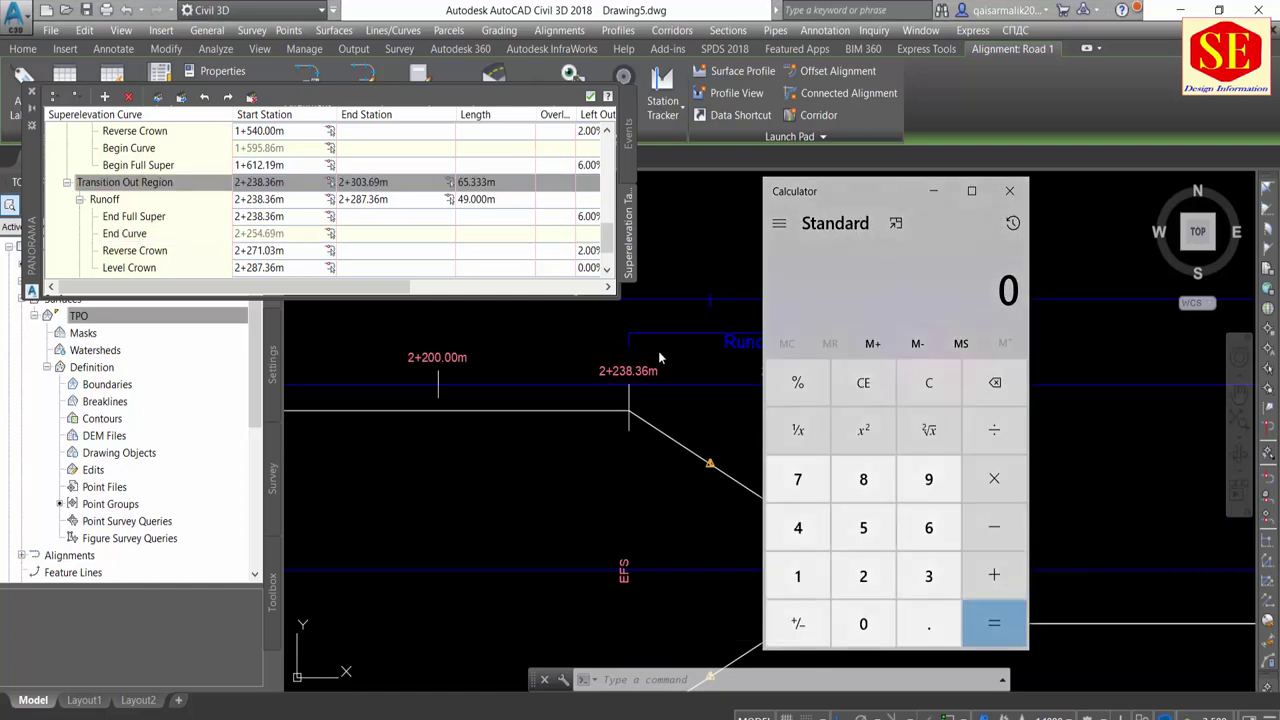
Compute 2238.36 + 162 = 2400 in Calculator
double_click(860, 583)
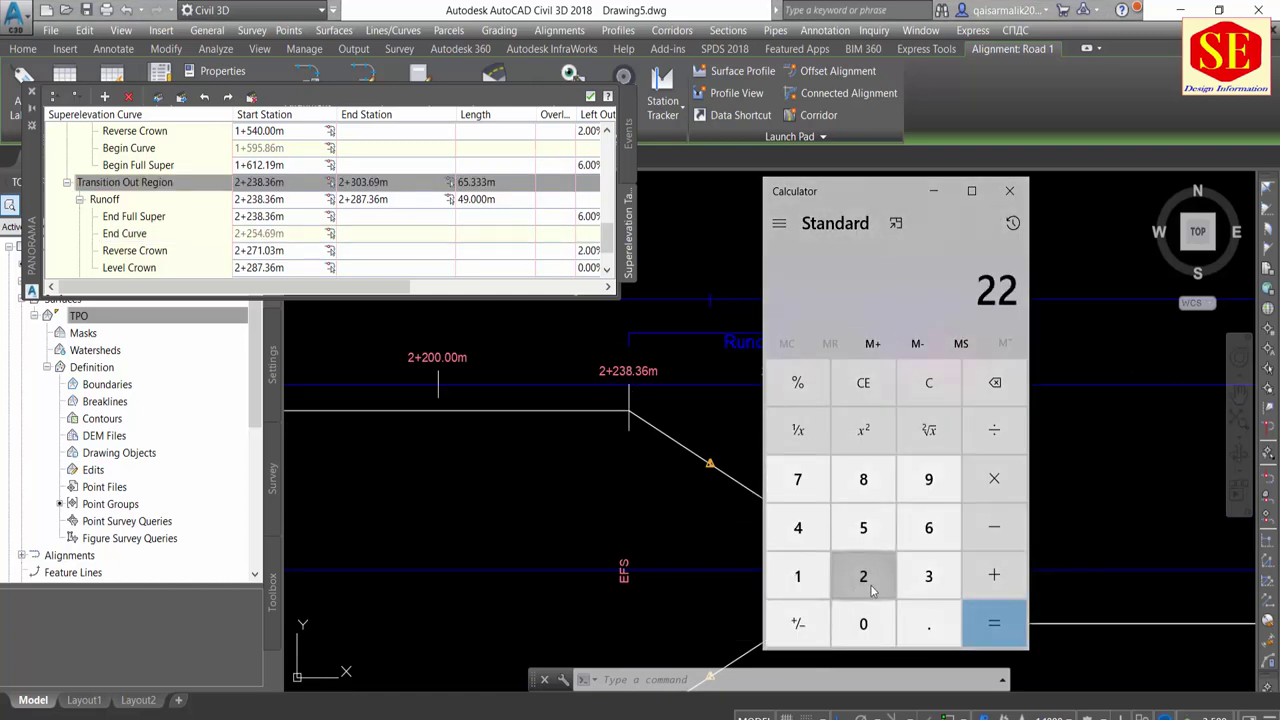
left_click(938, 585)
left_click(863, 485)
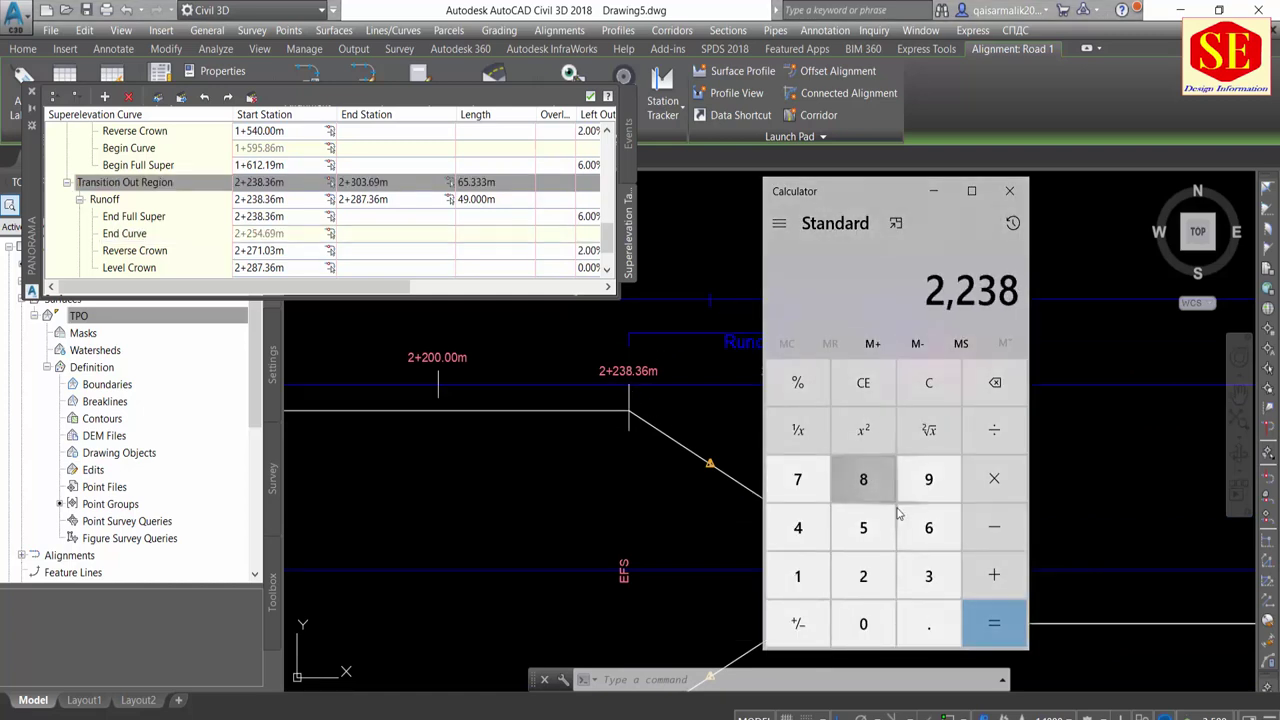
left_click(929, 624)
left_click(931, 578)
left_click(929, 527)
left_click(994, 575)
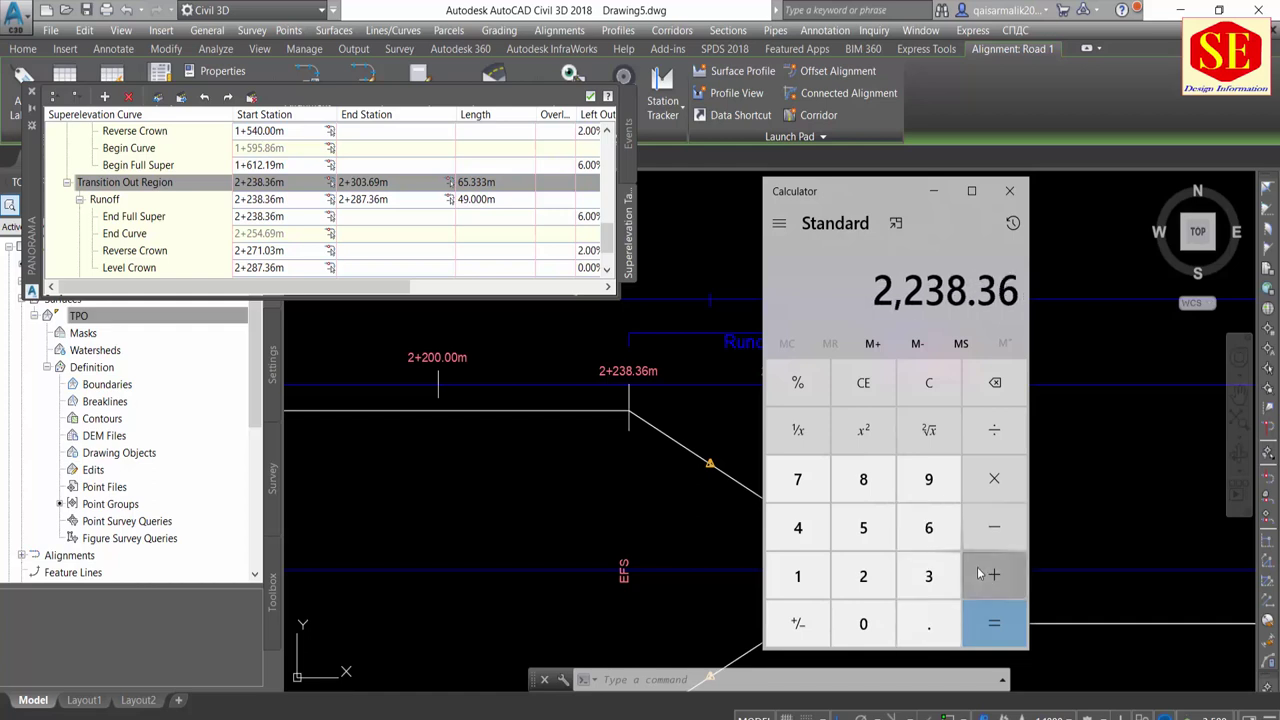
left_click(798, 576)
left_click(928, 530)
left_click(863, 576)
left_click(994, 623)
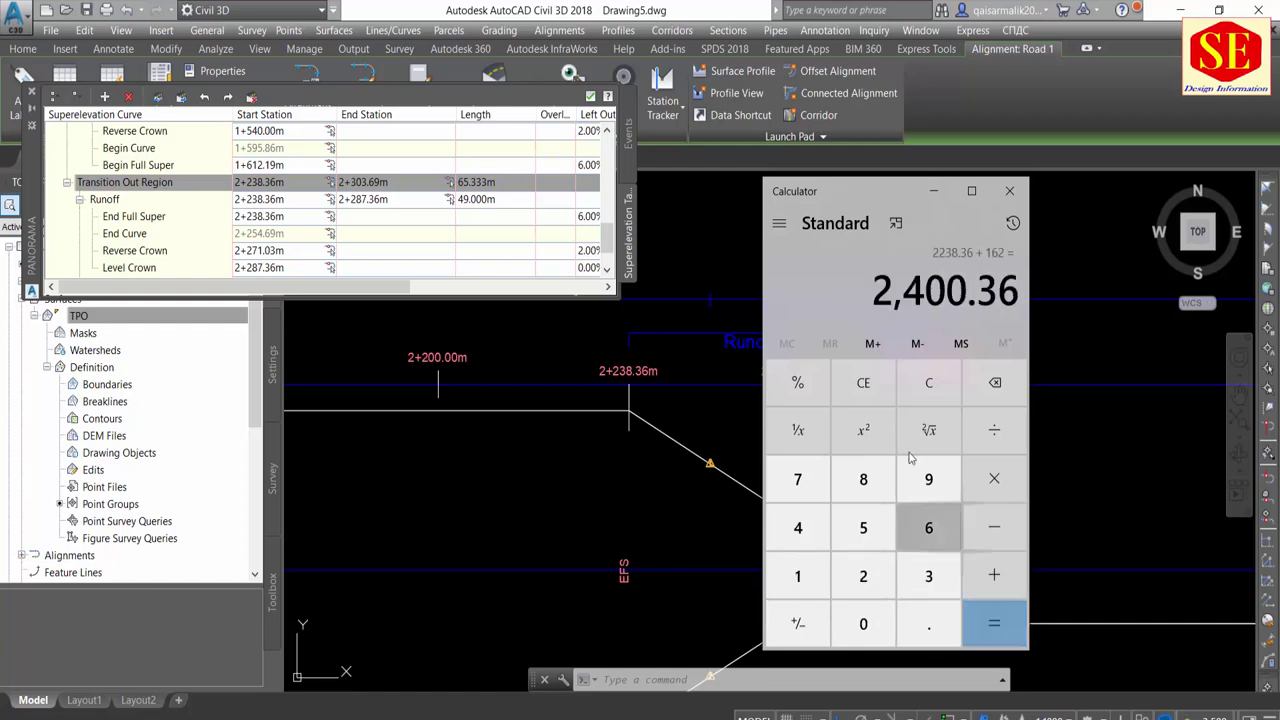
left_click_drag(877, 290, 966, 292)
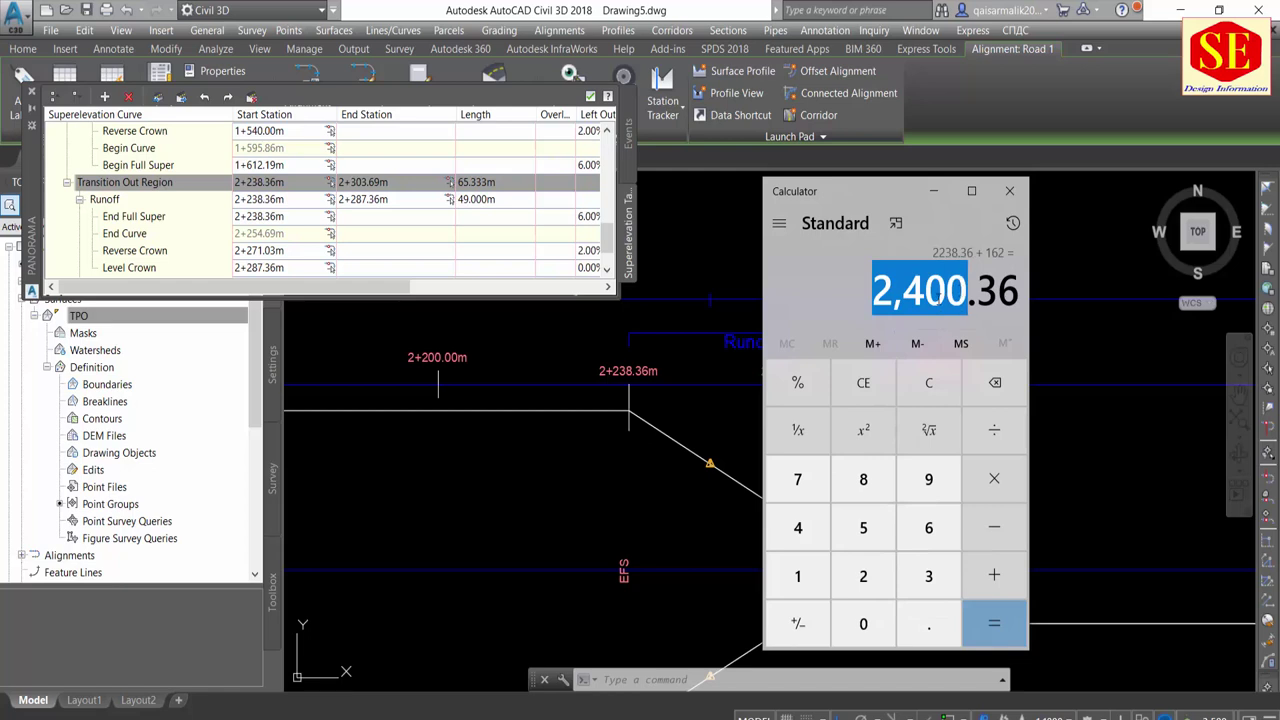
Set the Transition Out Region end station to 2+400.00m
left_click(380, 181)
left_click(380, 181)
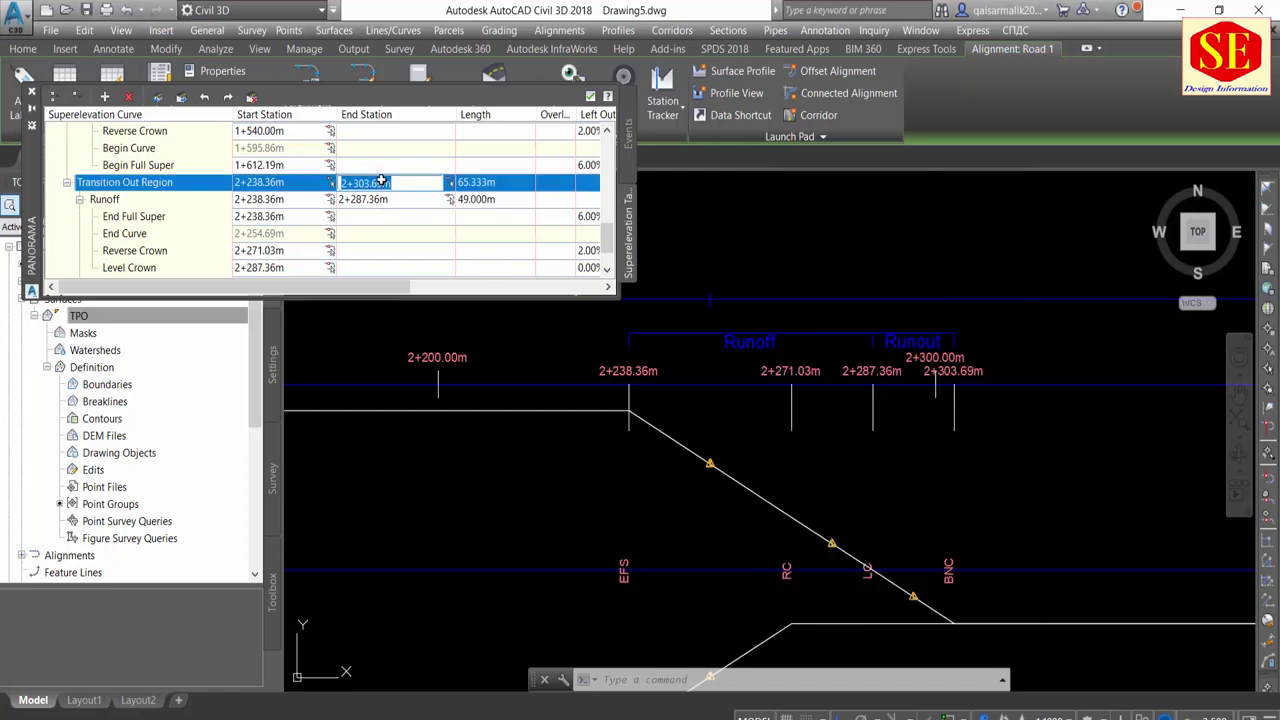
type("2400")
left_click(368, 199)
Pan the diagram to review runoff and runout stations, then select the Level Crown start value
scroll(844, 412, "down", 3)
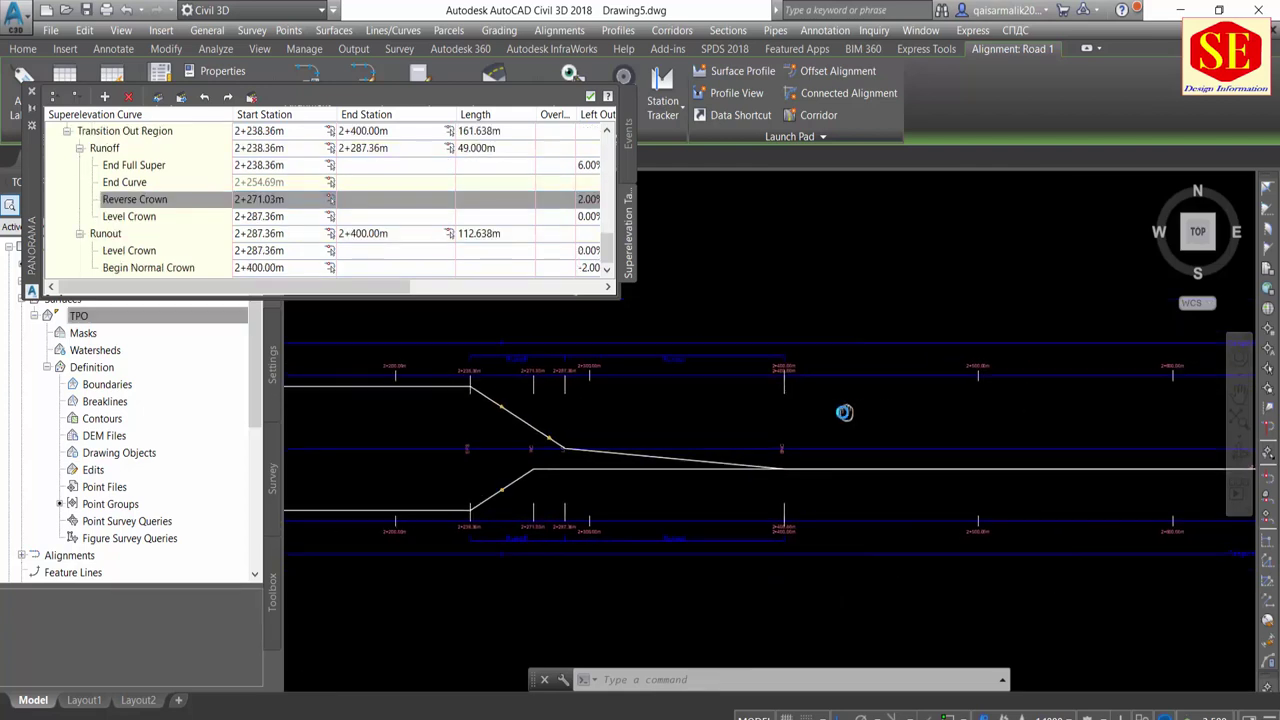
scroll(753, 366, "up", 4)
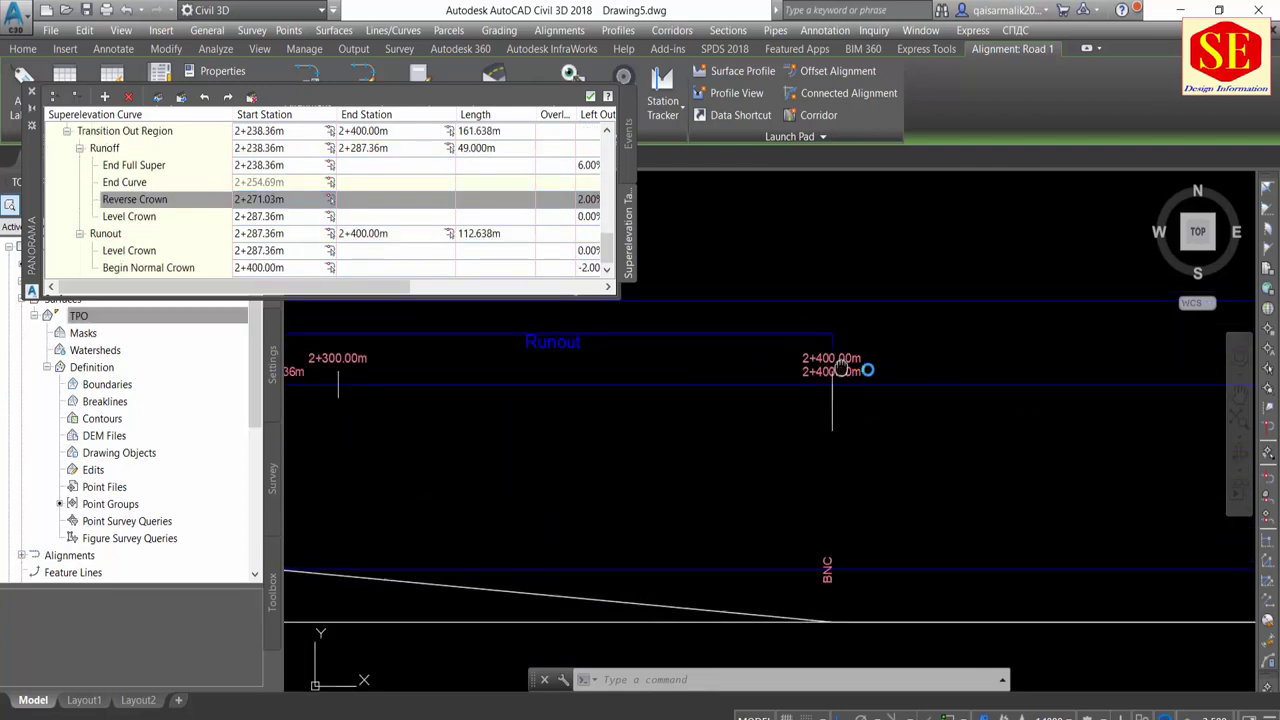
middle_click_drag(843, 369, 902, 373)
left_click(293, 204)
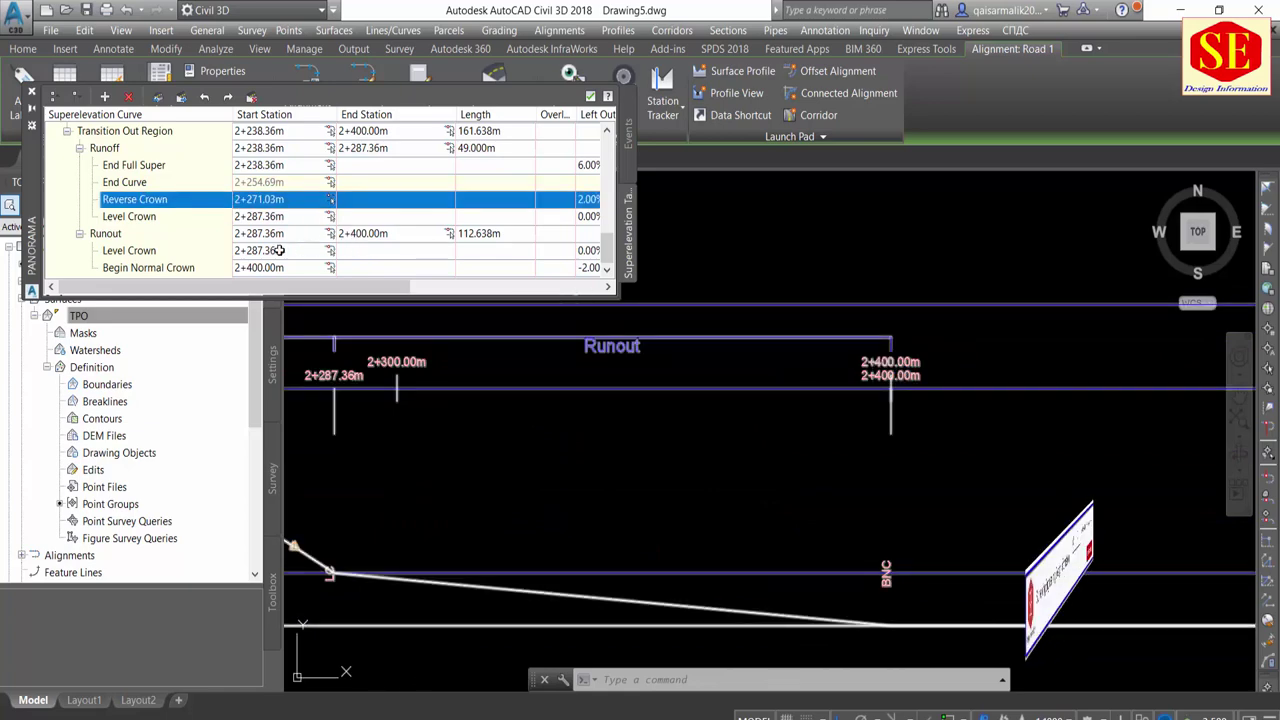
middle_click_drag(419, 366, 662, 395)
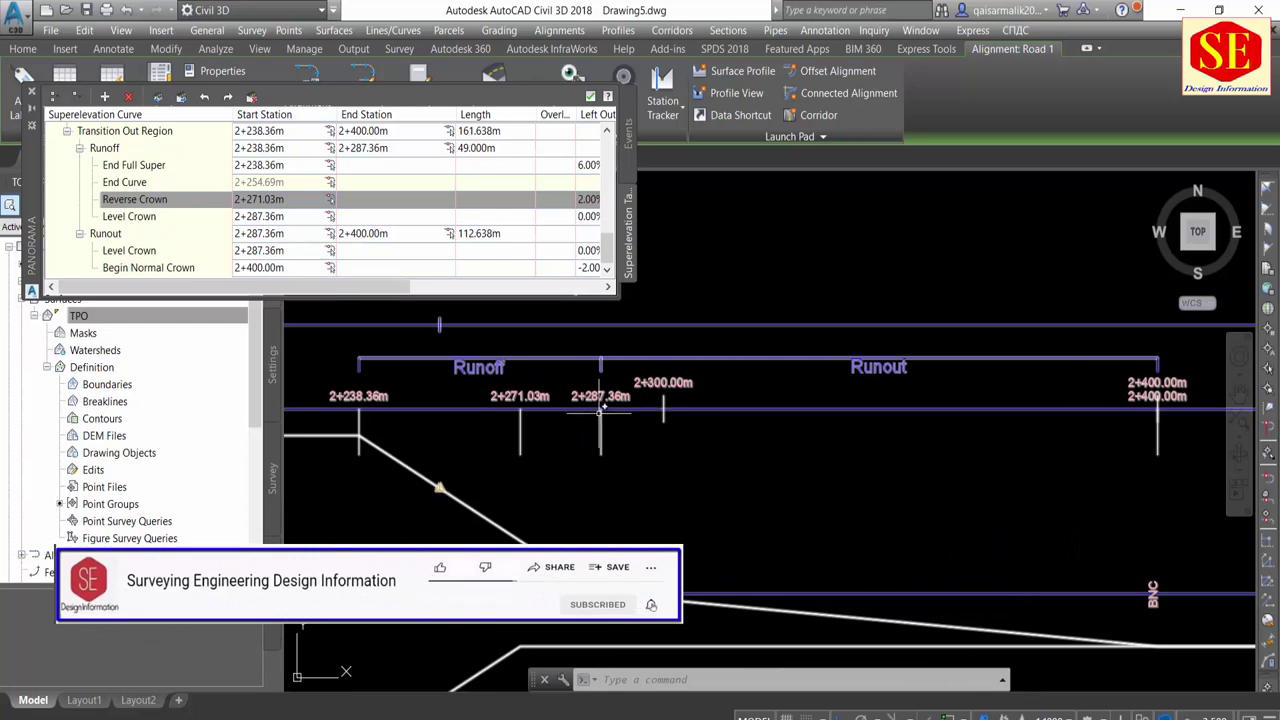
scroll(601, 415, "up", 2)
left_click(262, 203)
double_click(261, 216)
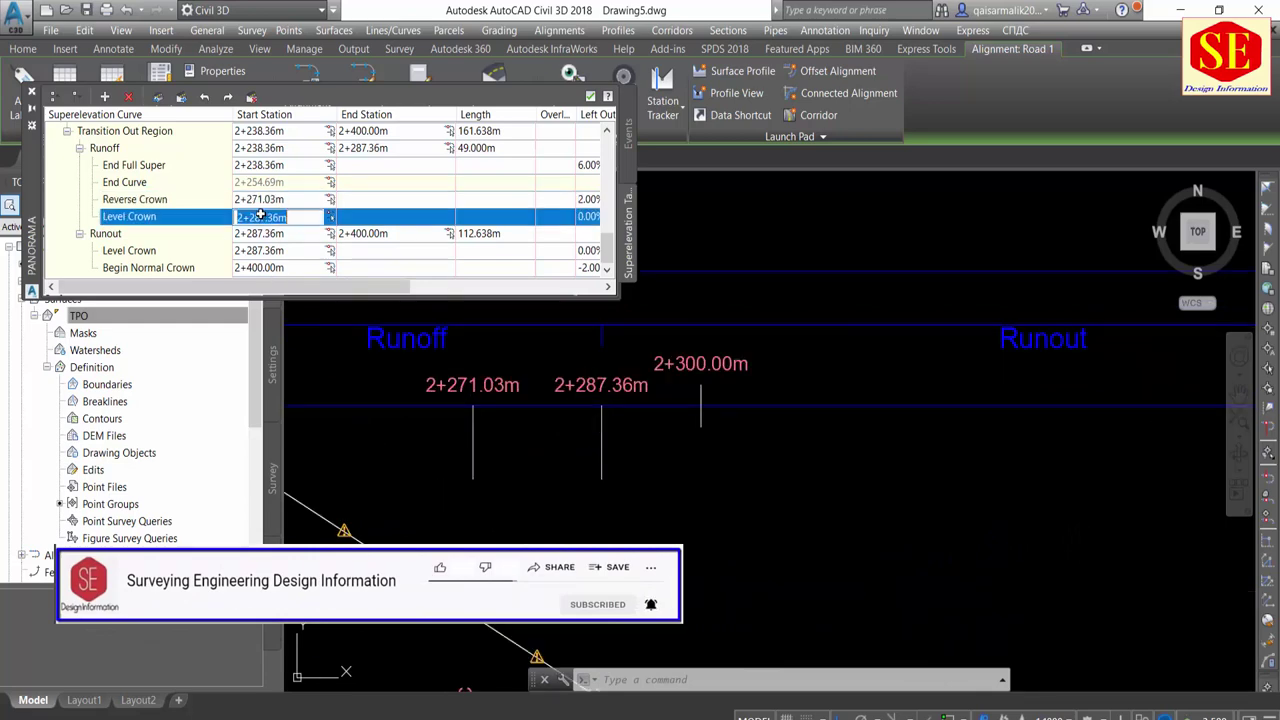
left_click_drag(236, 220, 273, 224)
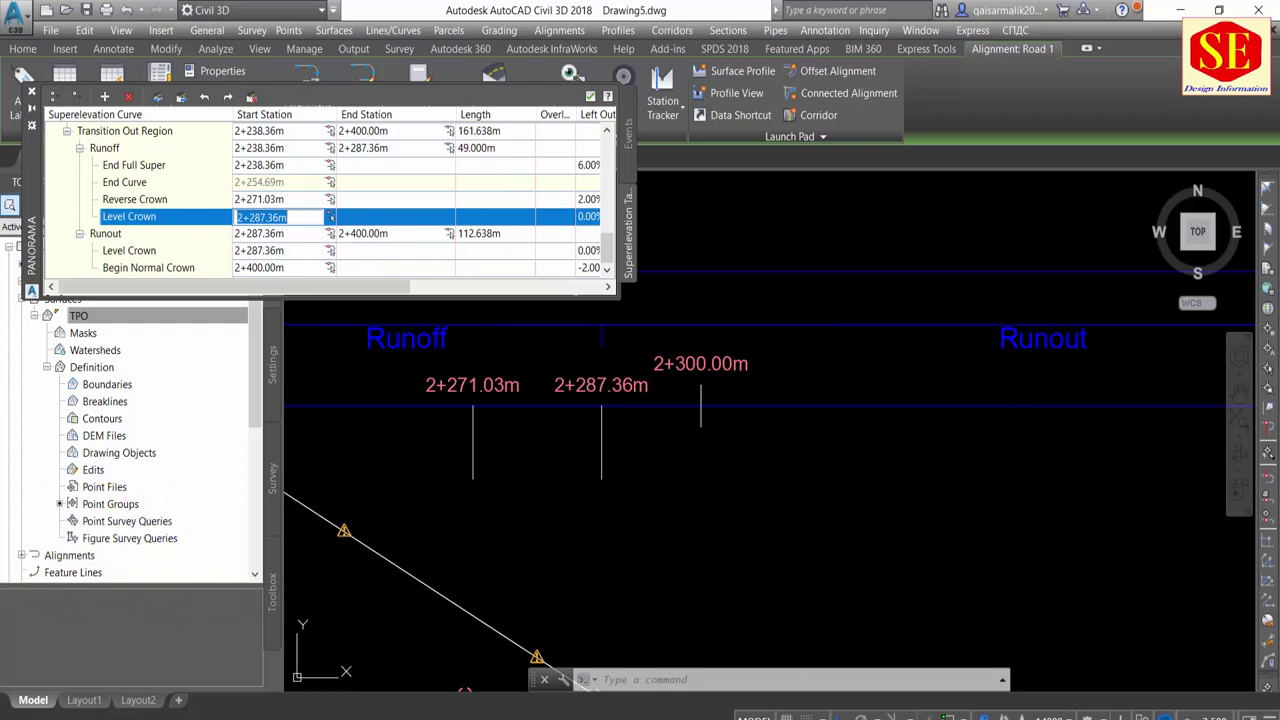
Compute 2400.36 − 40 = 2360.36 in Calculator
key("alt+Tab")
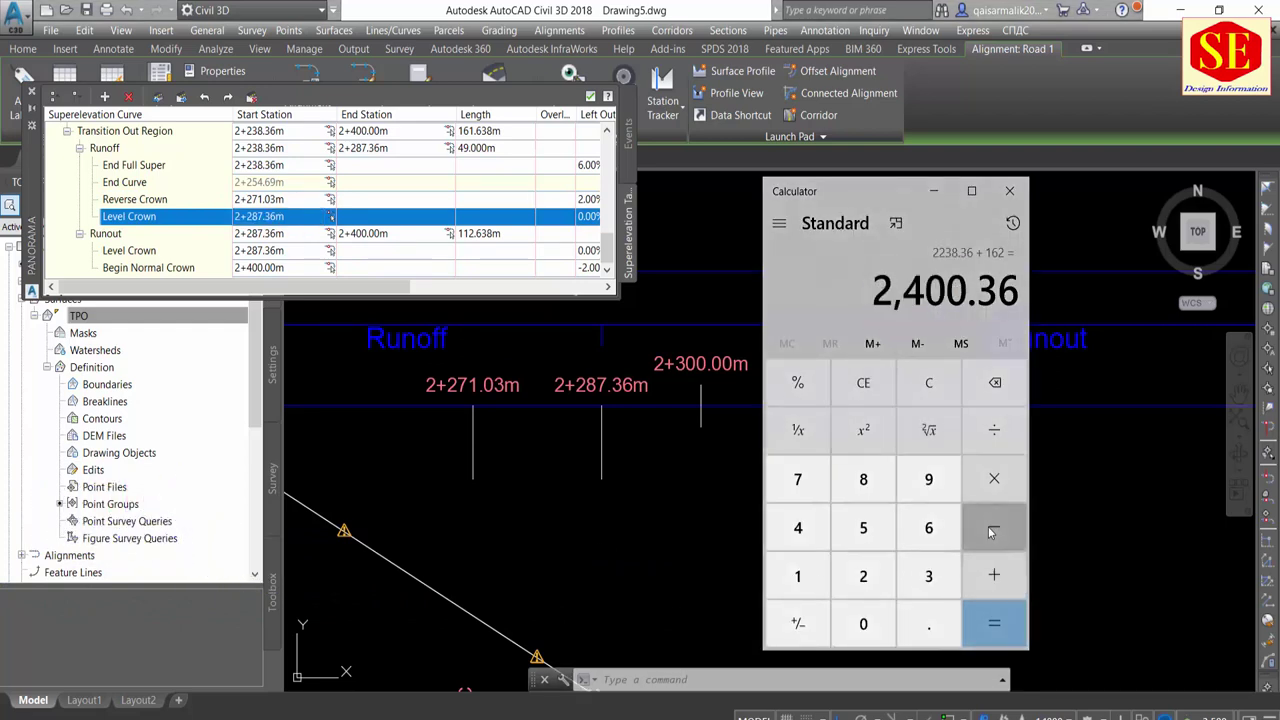
left_click(992, 530)
left_click(798, 528)
left_click(863, 623)
left_click(990, 615)
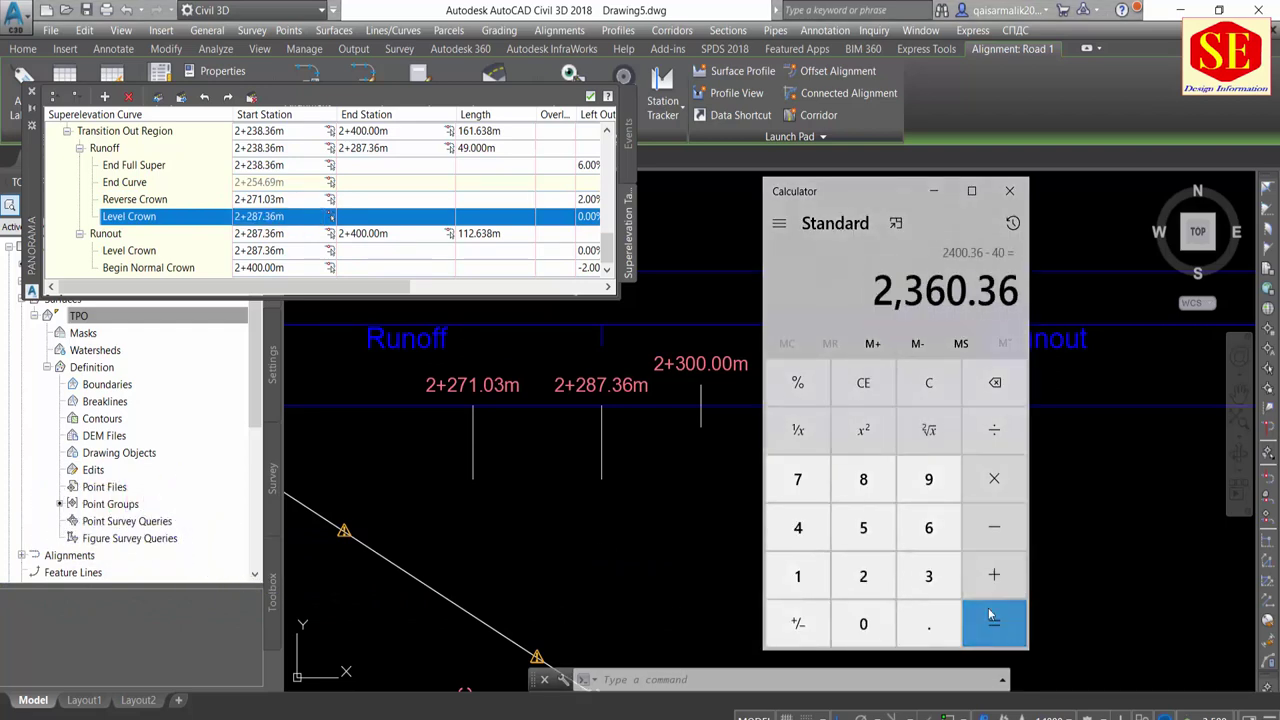
left_click_drag(874, 292, 946, 292)
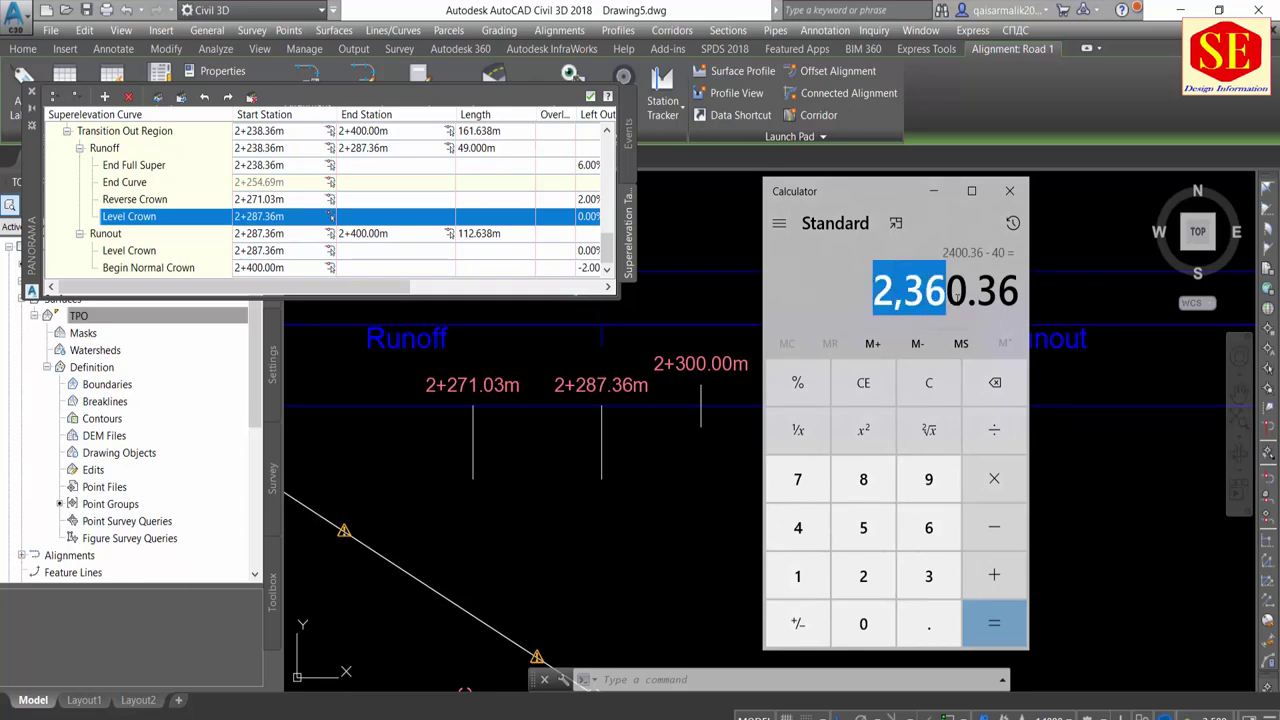
Set the Level Crown start station to 2+360.00m
left_click(250, 217)
left_click(256, 218)
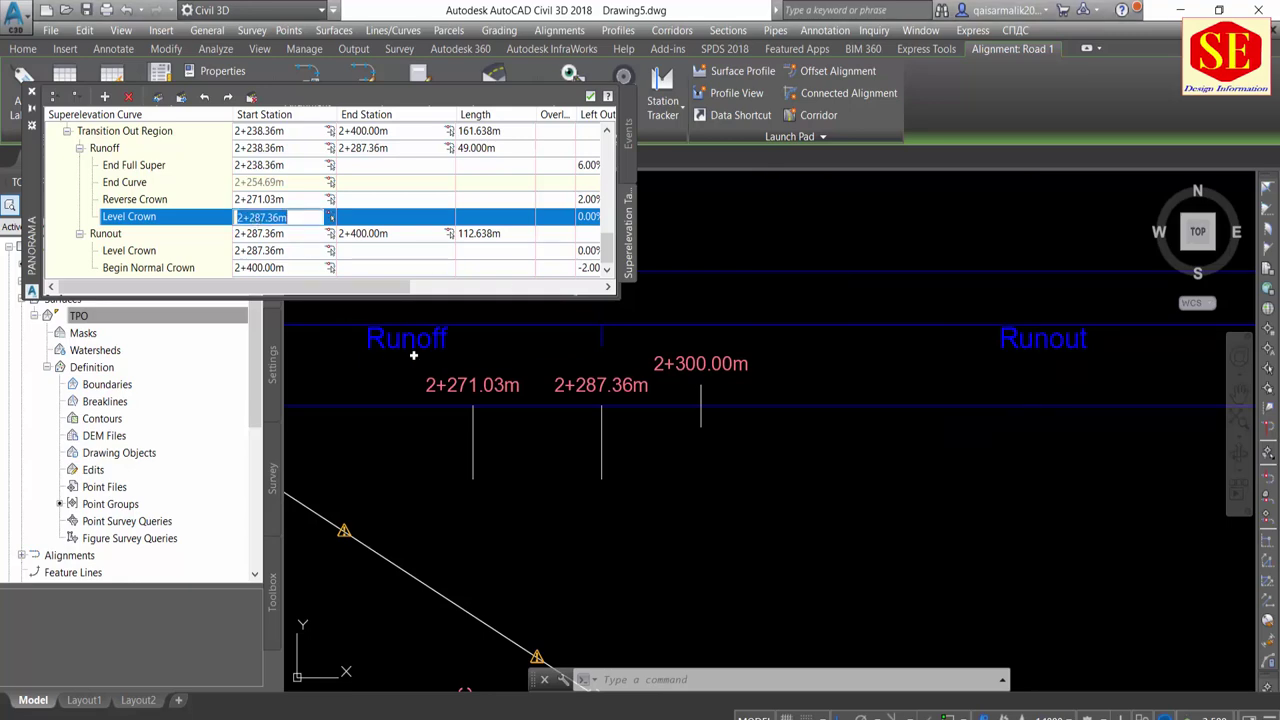
type("2360")
left_click(274, 233)
left_click(274, 233)
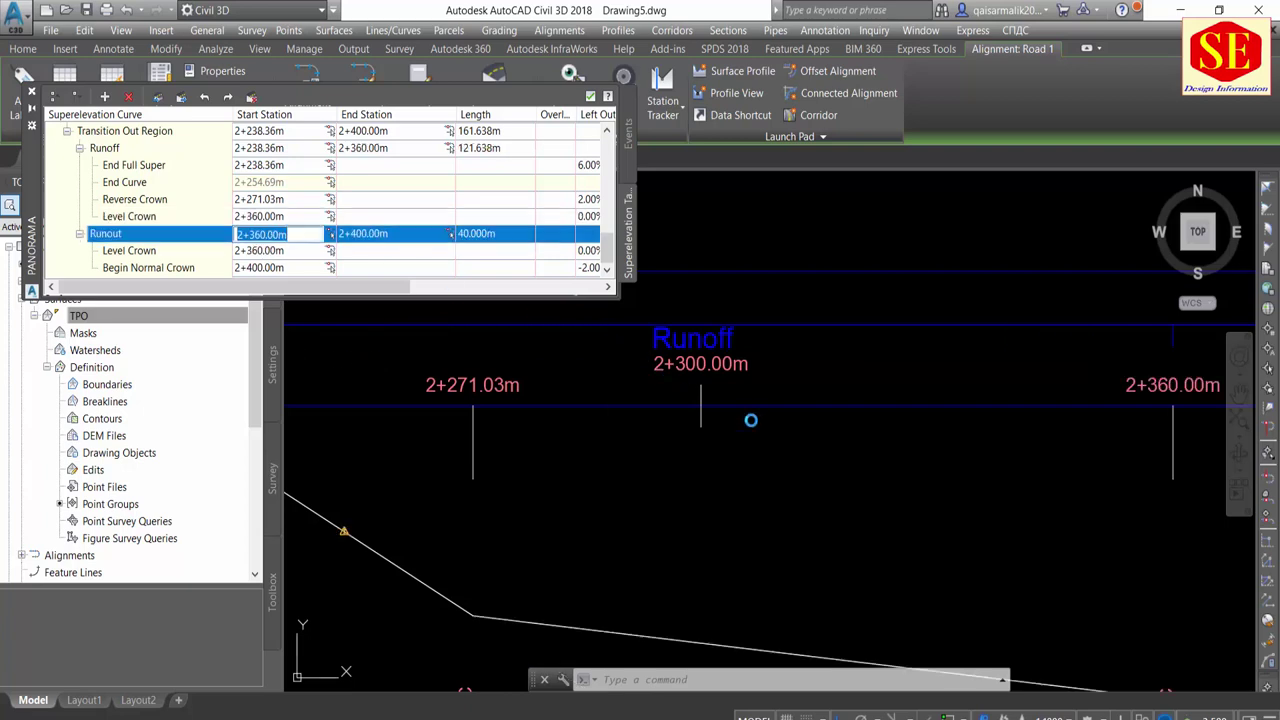
Compute 2360.36 − 50 = 2310 in Calculator
scroll(848, 421, "down", 2)
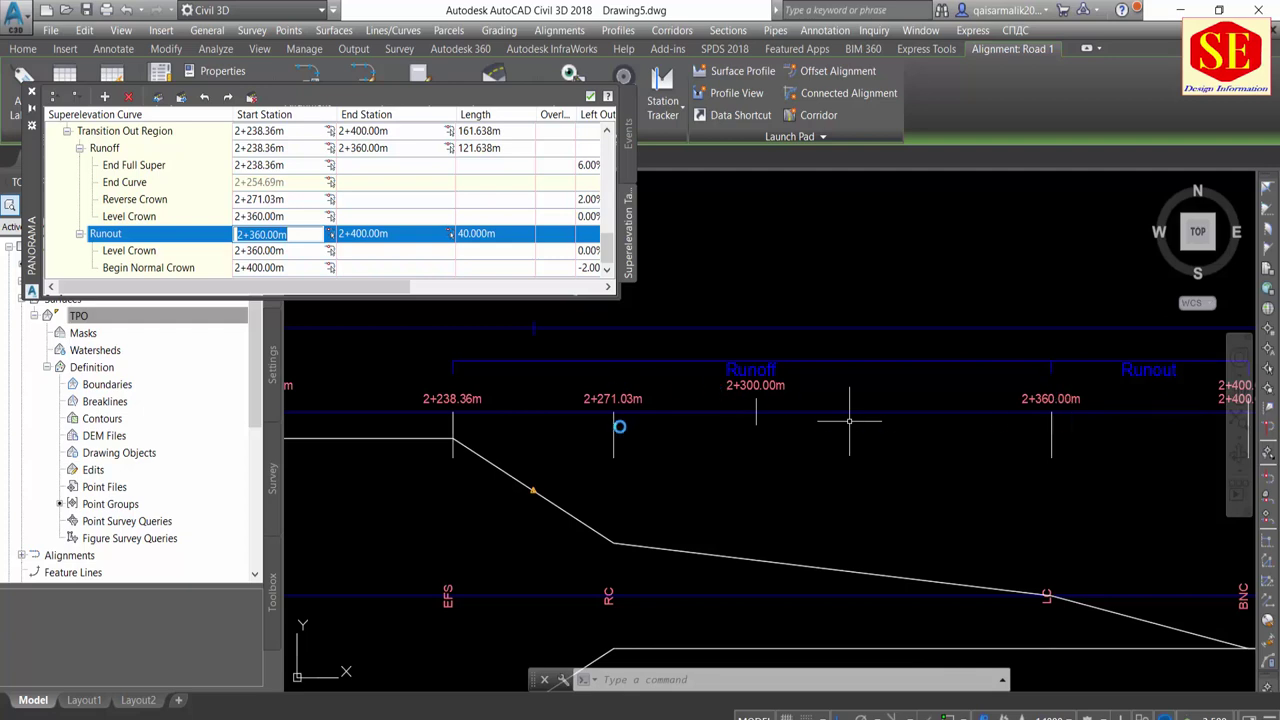
key("alt+Tab")
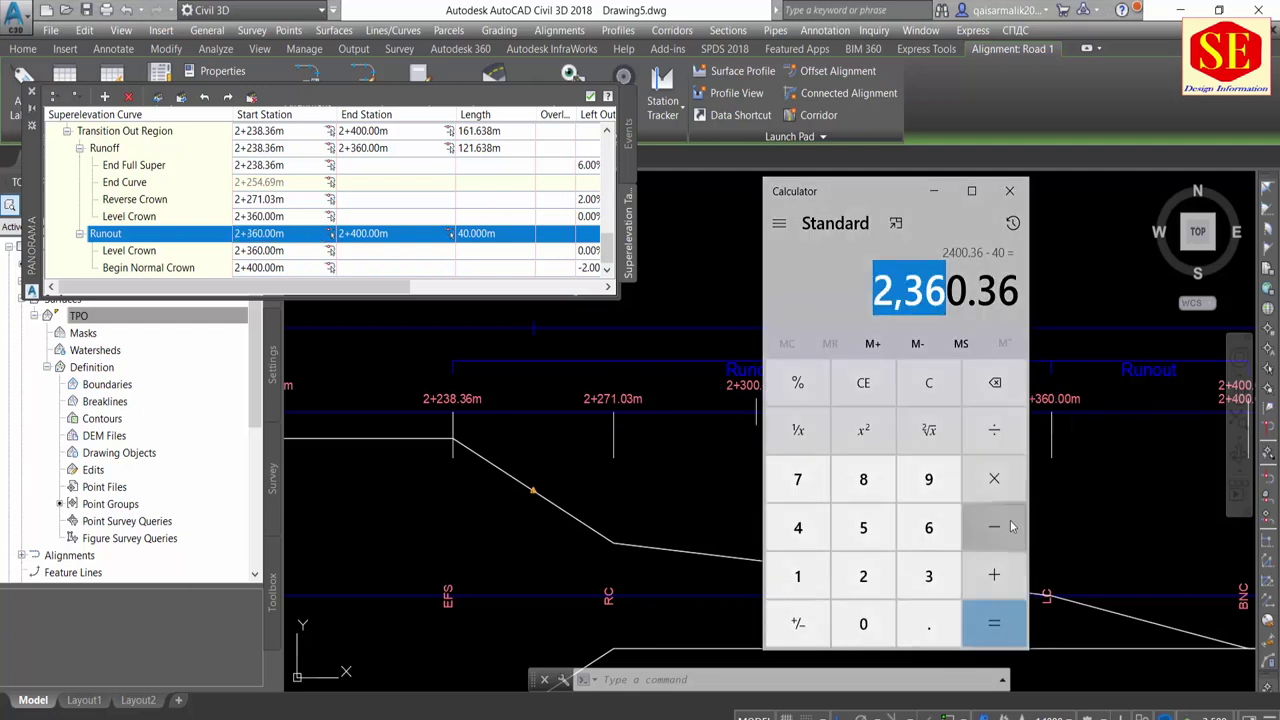
left_click(994, 527)
left_click(863, 528)
left_click(863, 623)
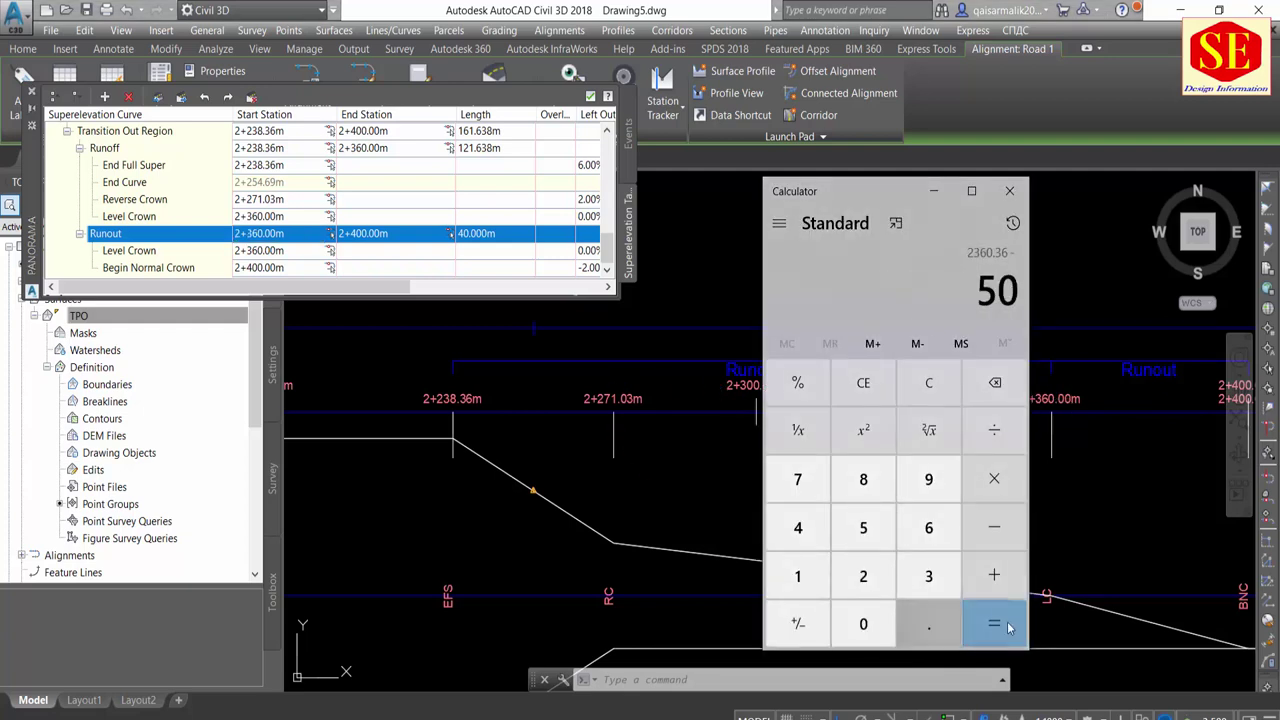
left_click(994, 623)
left_click_drag(883, 287, 966, 291)
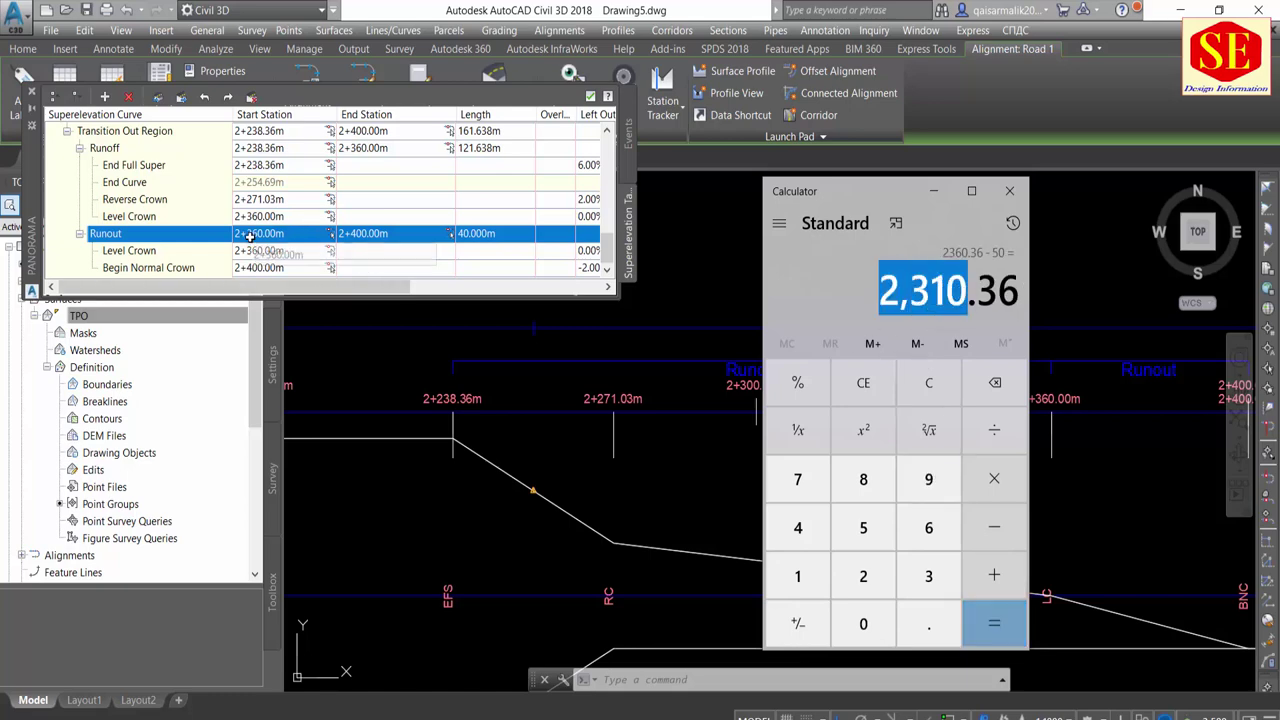
left_click_drag(803, 195, 797, 357)
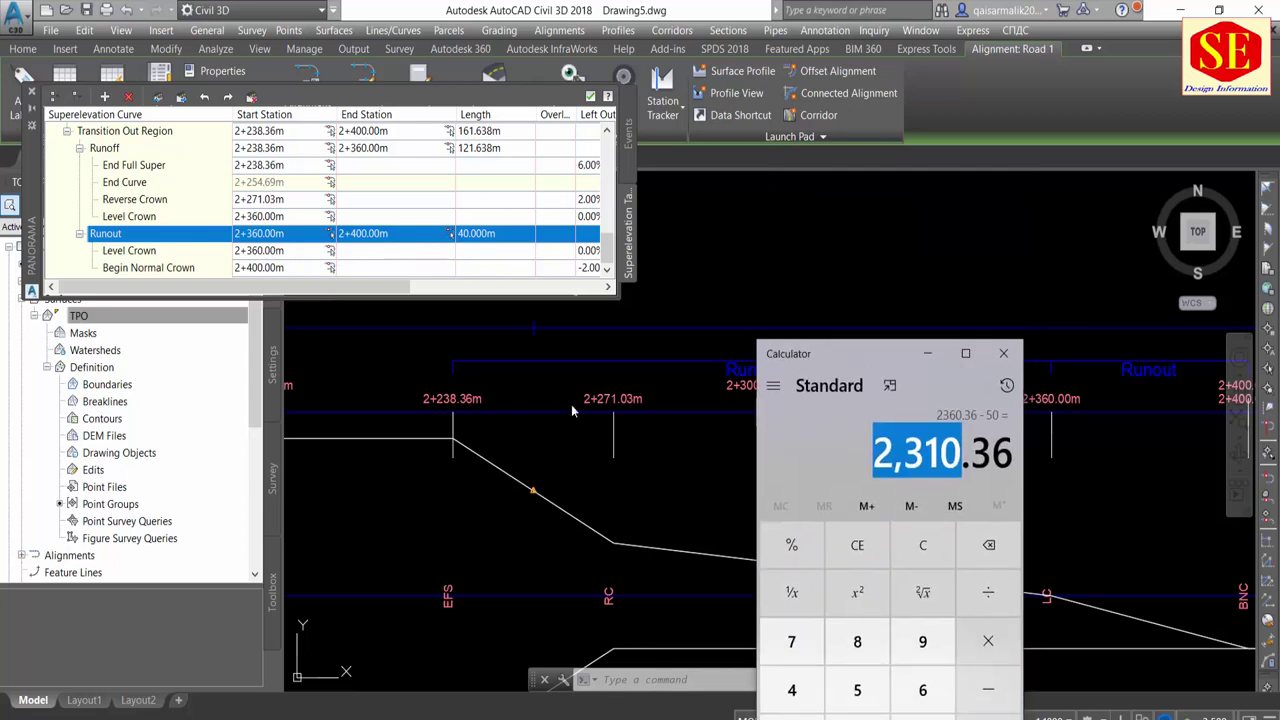
Move the Reverse Crown start station to 2+310.00m
double_click(262, 198)
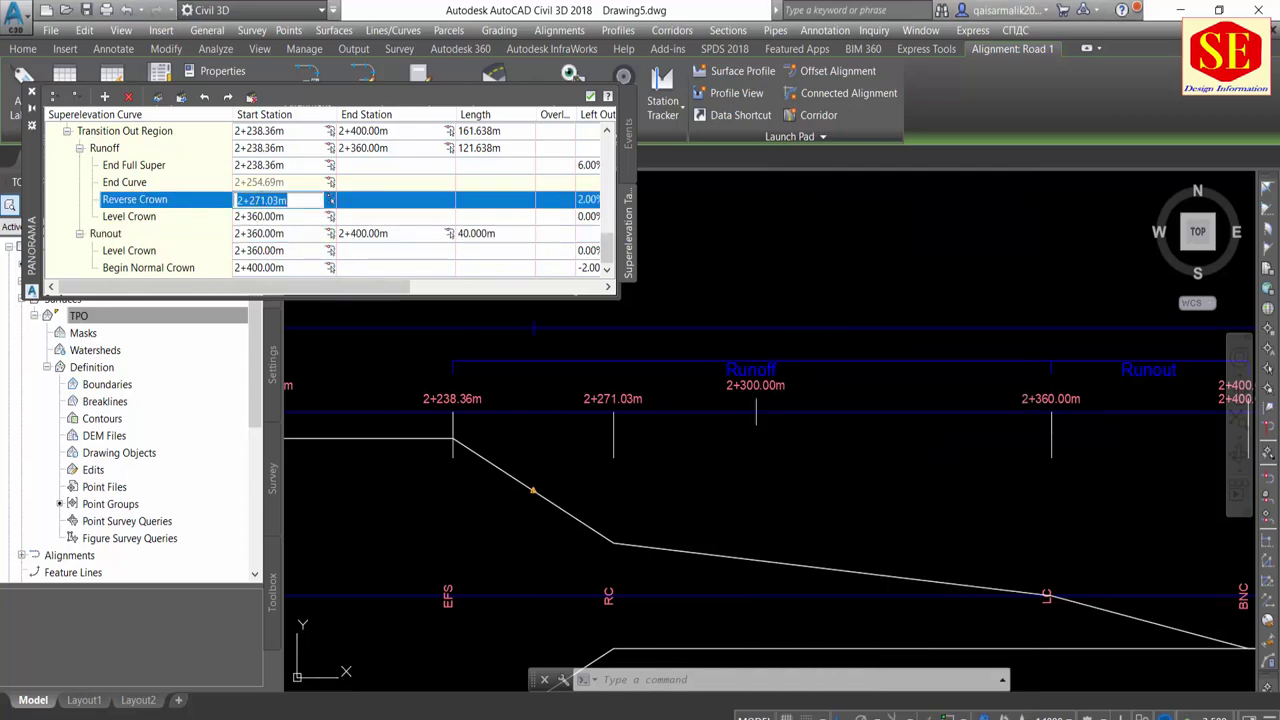
key("alt+Tab")
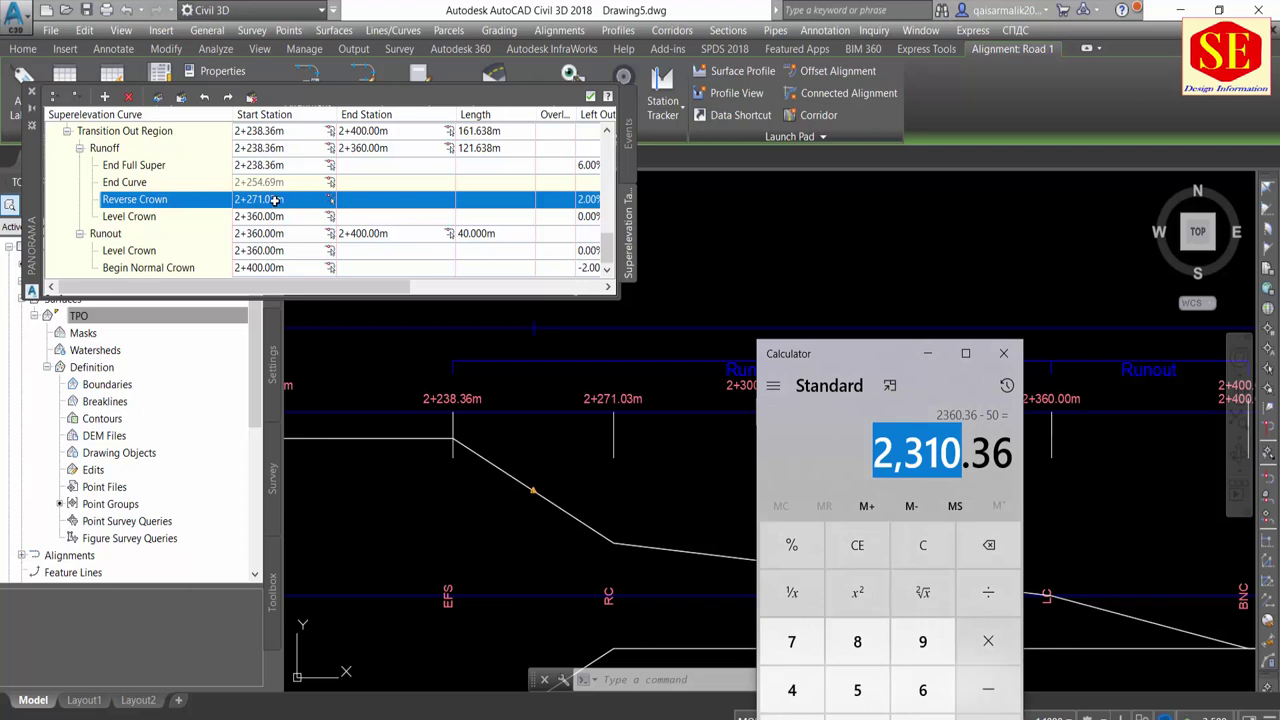
double_click(274, 200)
type("2310")
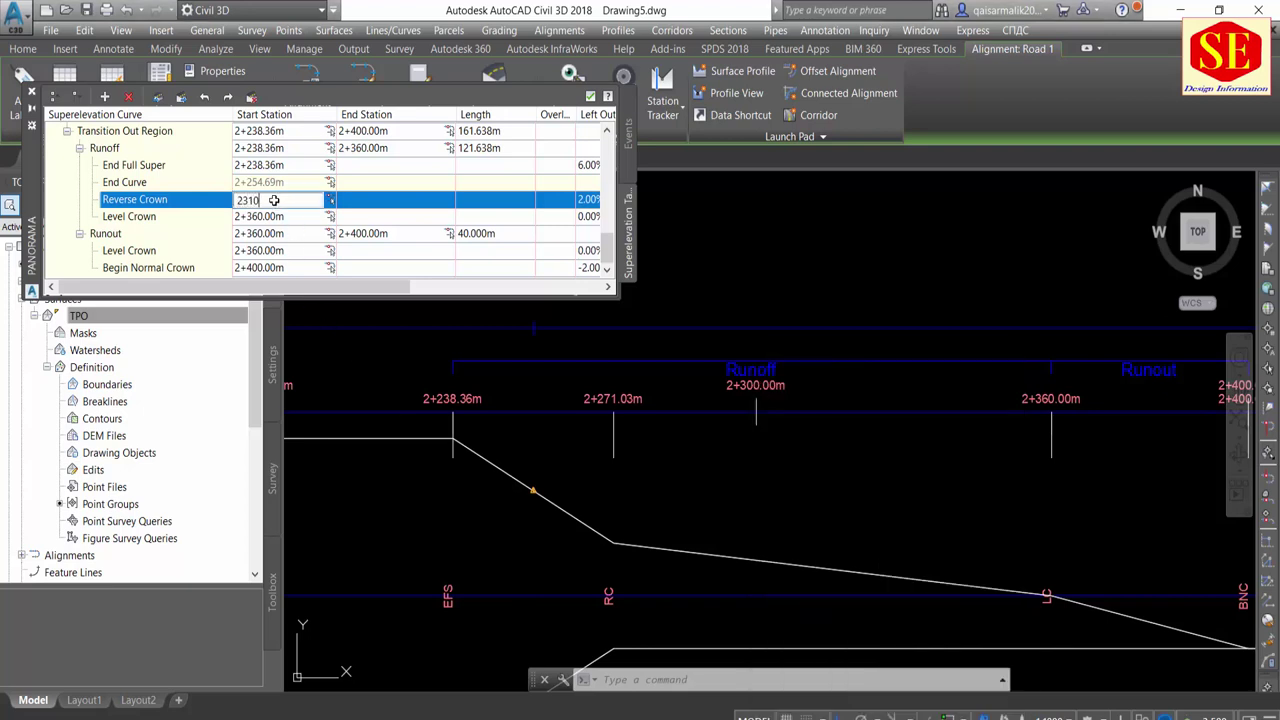
key("Return")
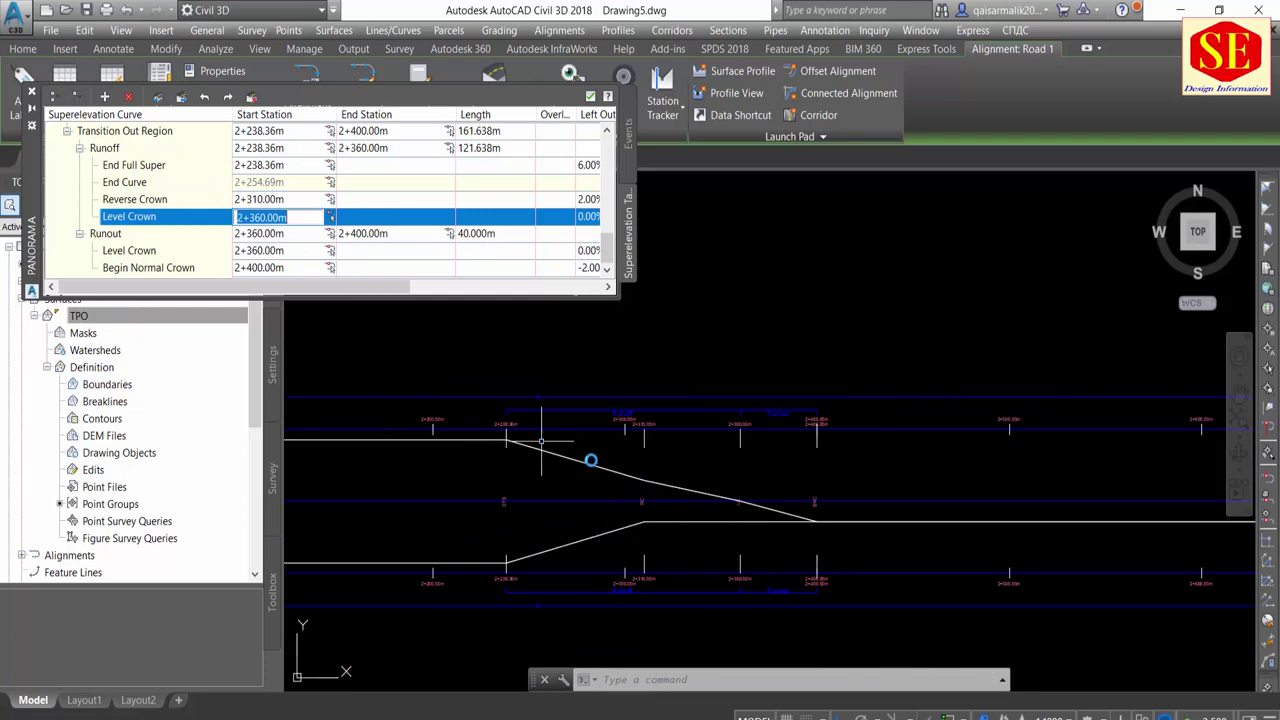
Look over the alignment and table, then cancel the Export to CSV without saving
scroll(591, 460, "down", 3)
scroll(637, 456, "down", 2)
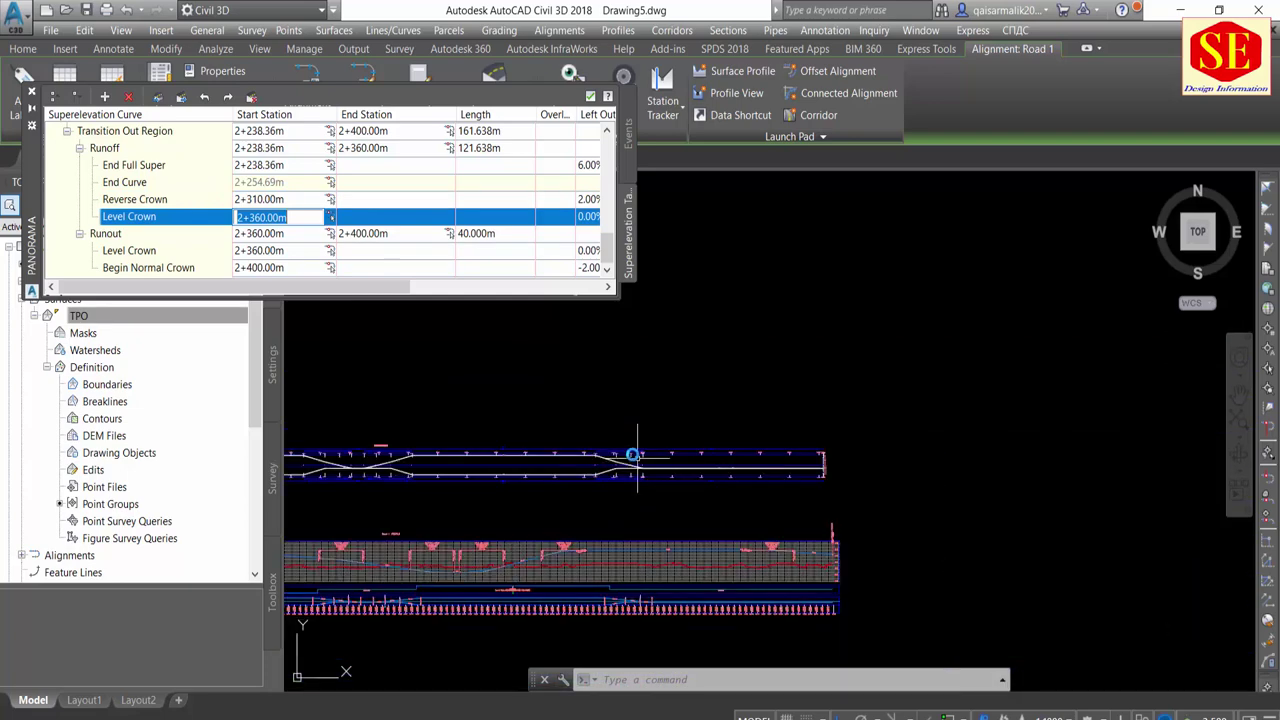
scroll(625, 443, "down", 2)
scroll(600, 432, "up", 3)
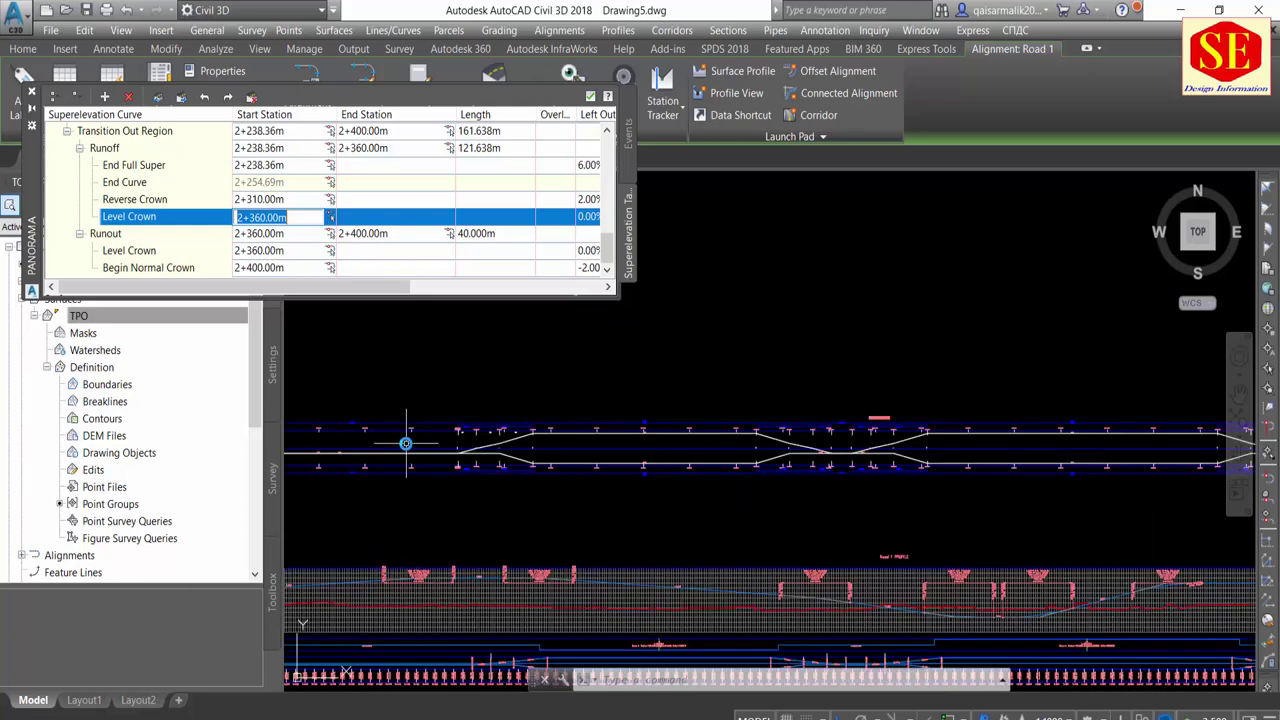
scroll(520, 442, "up", 1)
scroll(489, 447, "up", 1)
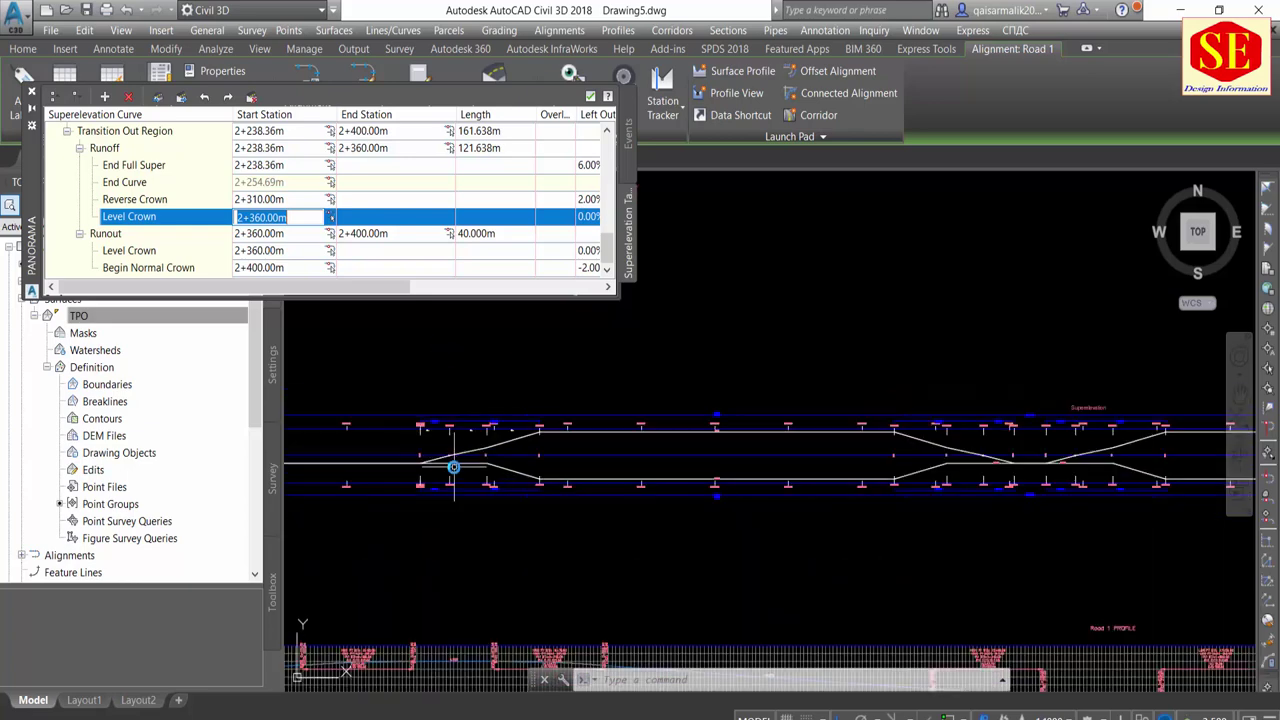
scroll(770, 487, "down", 3)
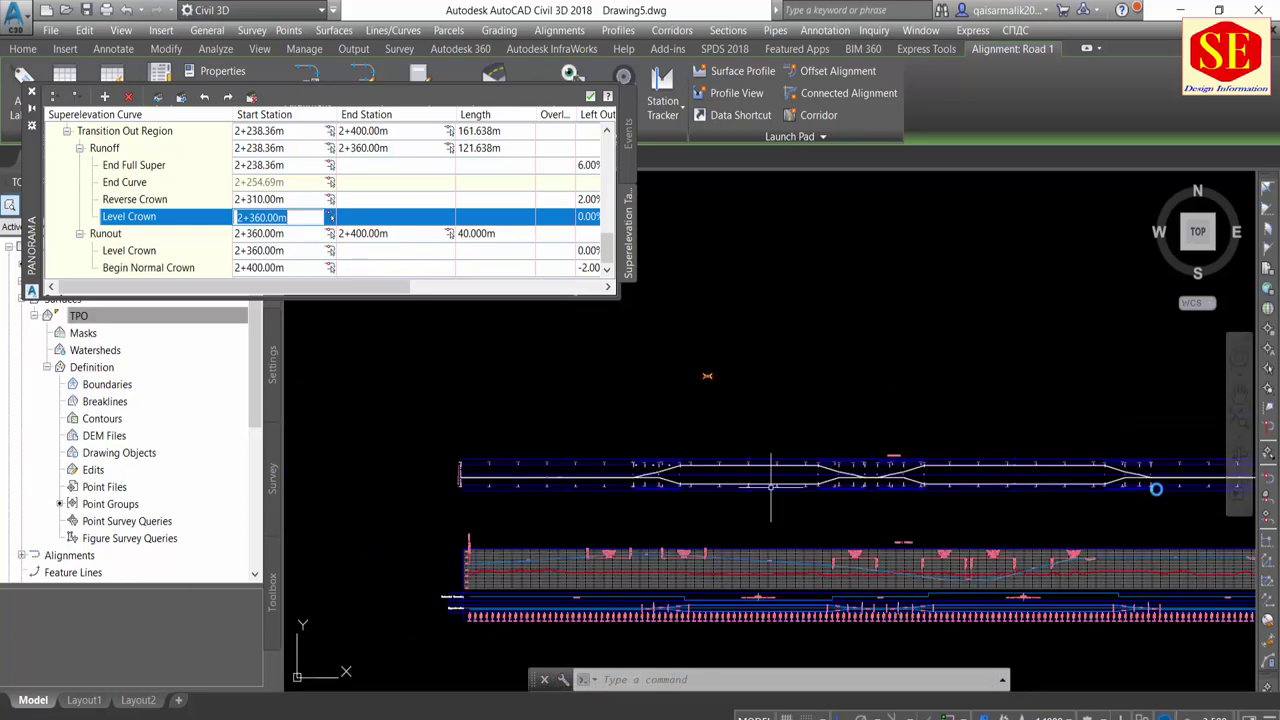
scroll(363, 217, "up", 3)
scroll(372, 238, "up", 2)
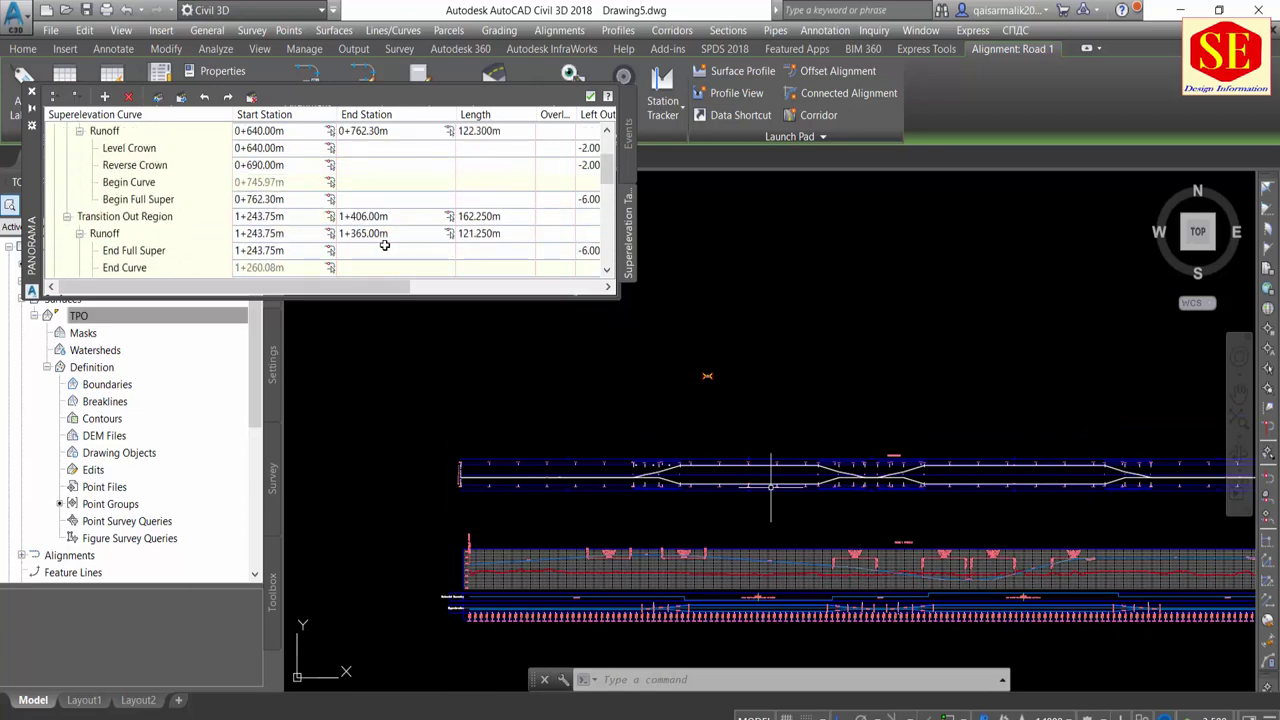
scroll(379, 232, "up", 2)
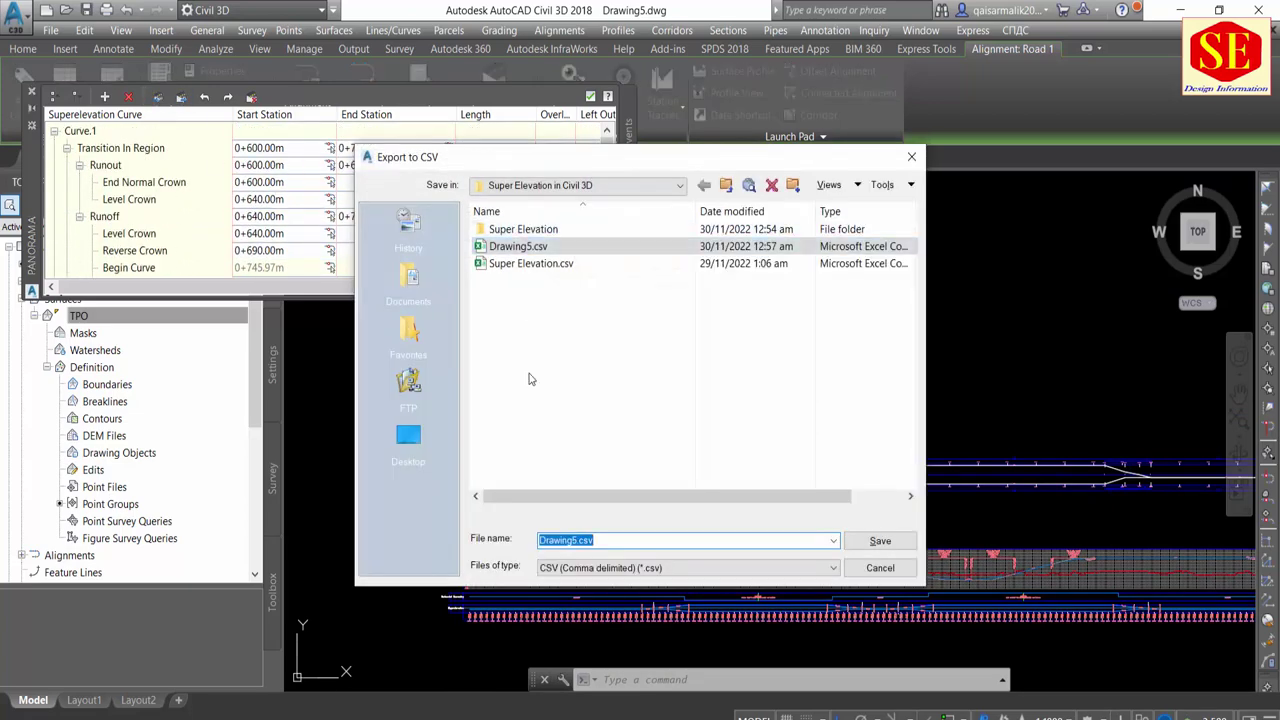
left_click(578, 539)
key("Return")
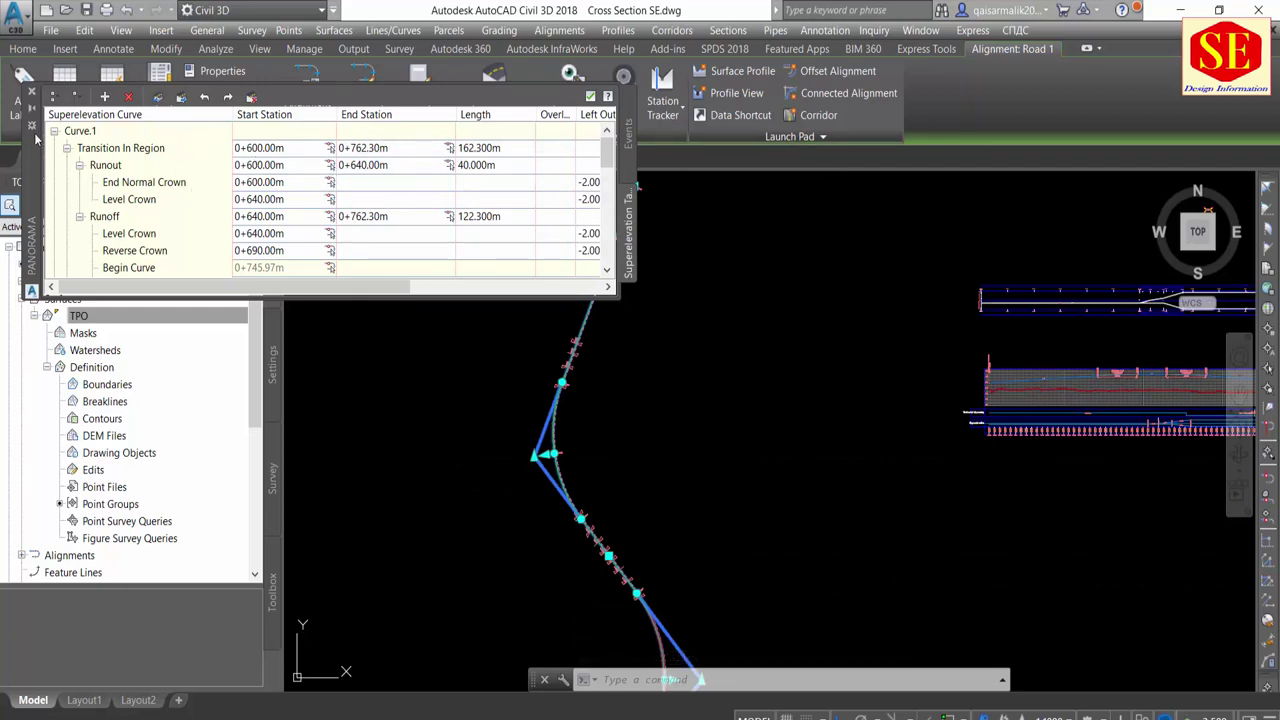
Select Curve.1, start a superelevation import, and browse for the CSV file
left_click(80, 132)
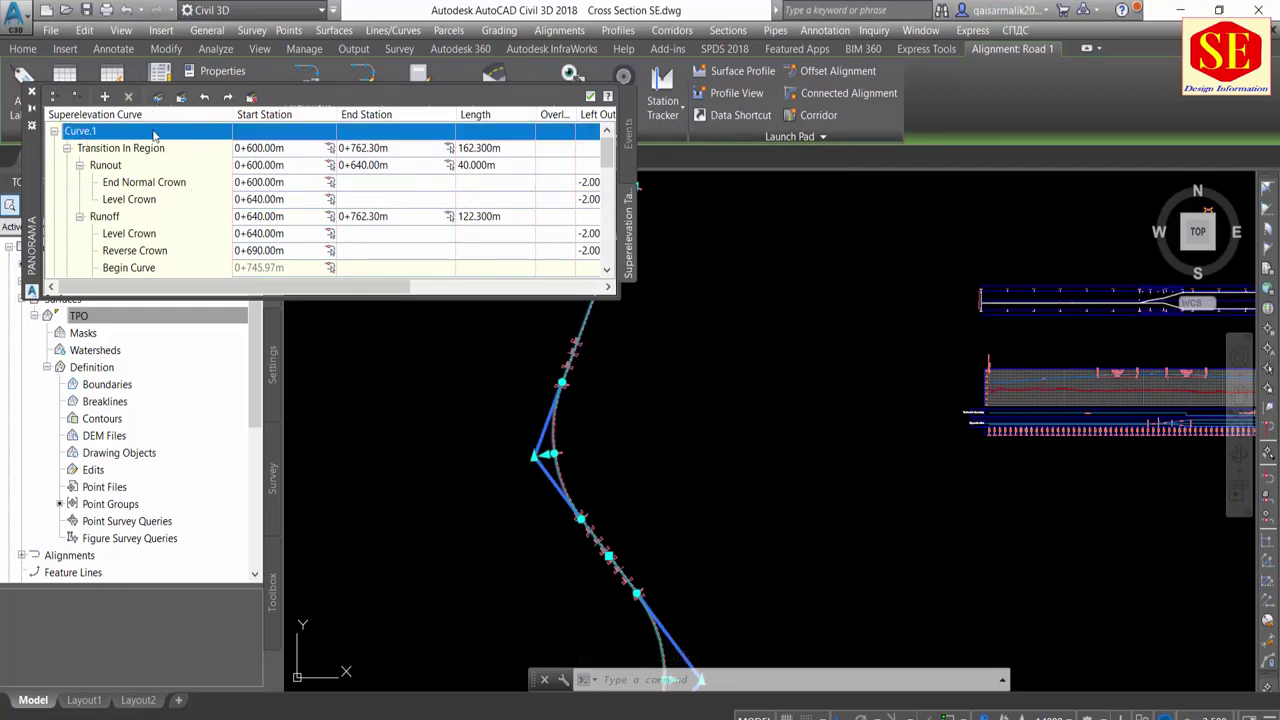
left_click(251, 98)
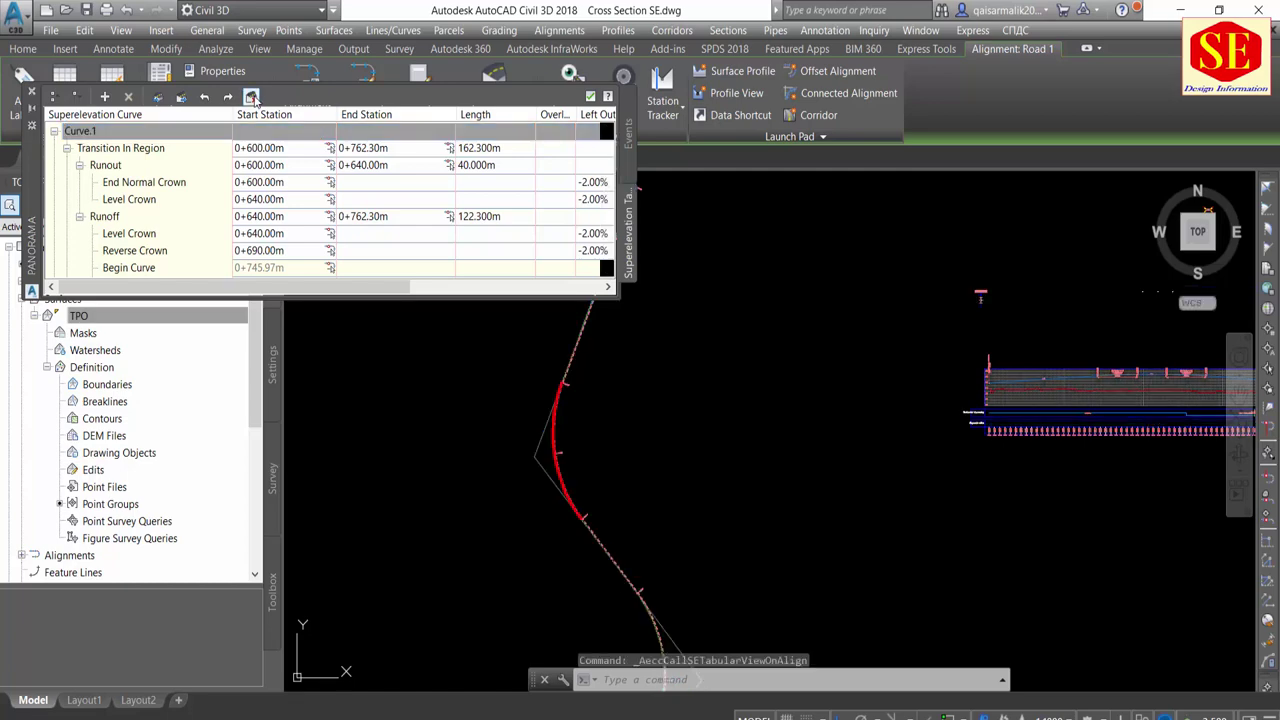
scroll(686, 415, "down", 5)
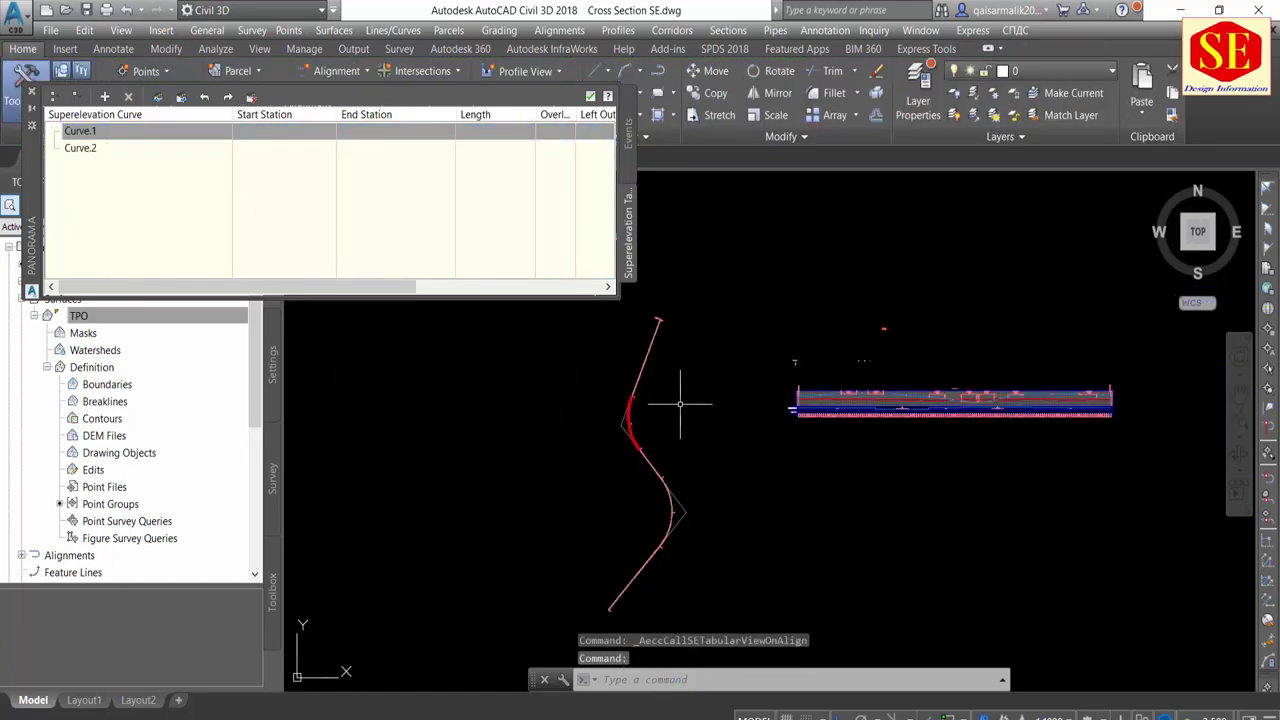
scroll(803, 350, "up", 5)
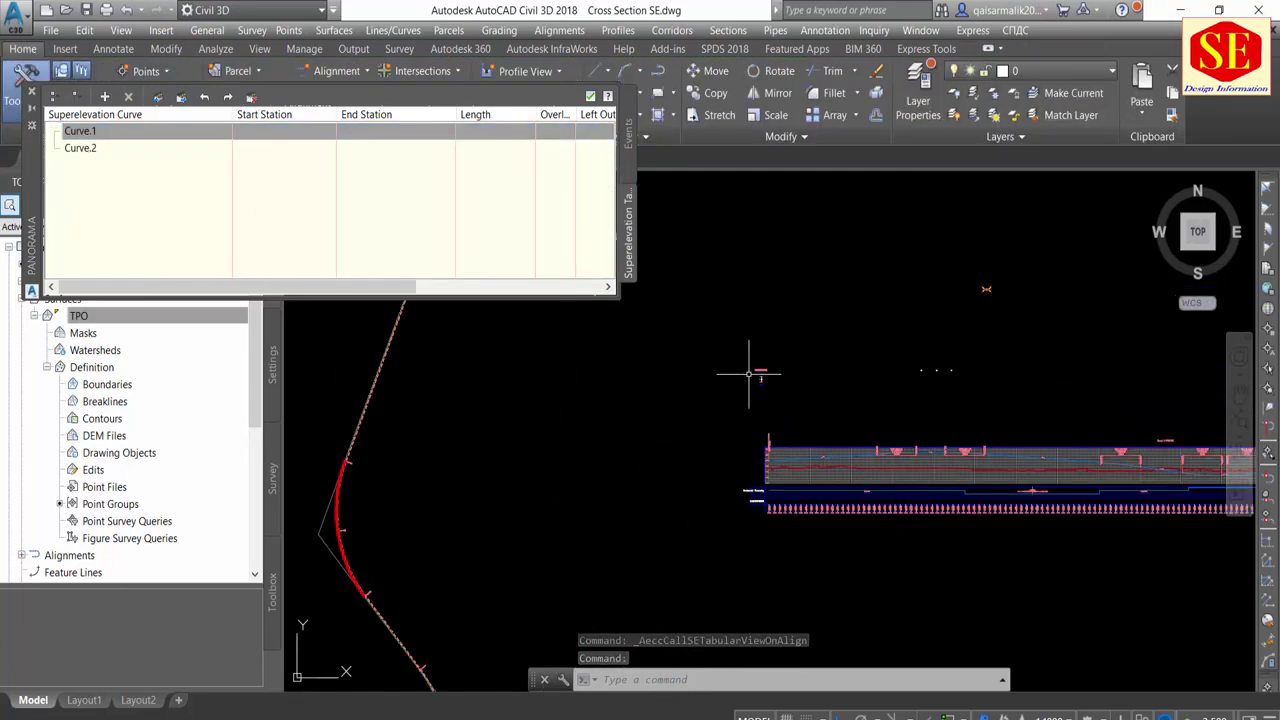
left_click(95, 112)
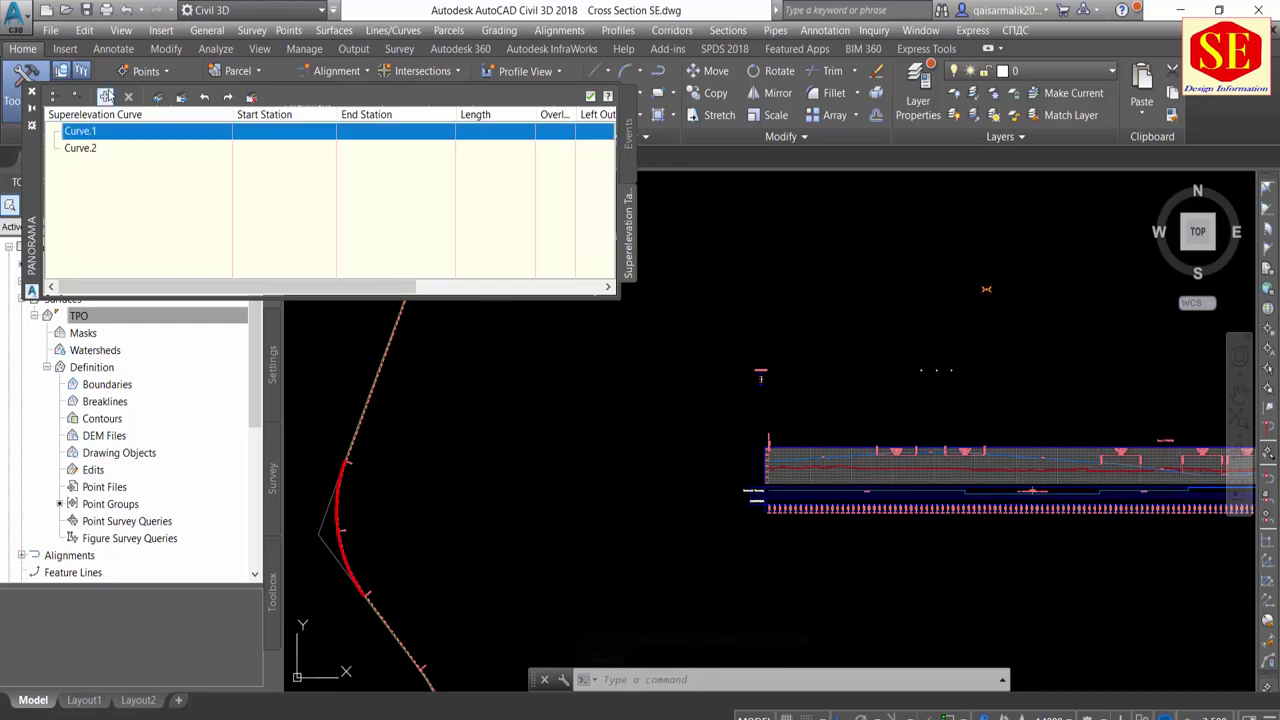
left_click(157, 97)
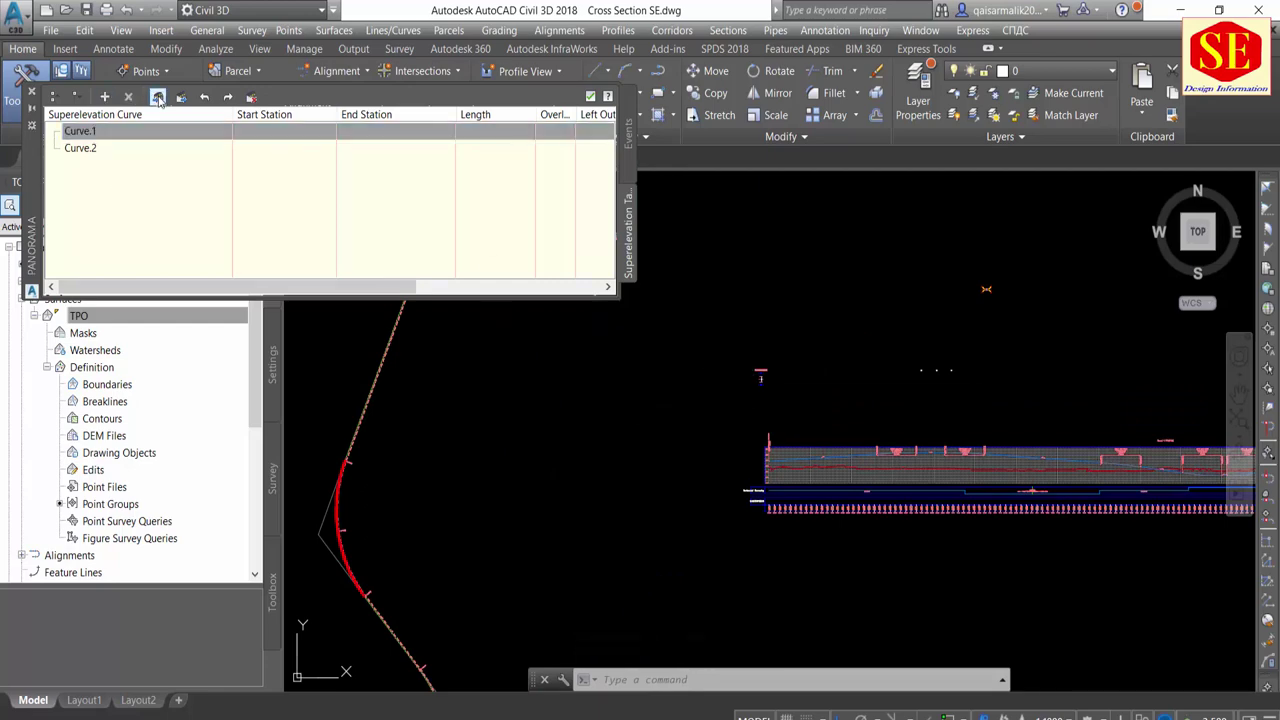
left_click(709, 380)
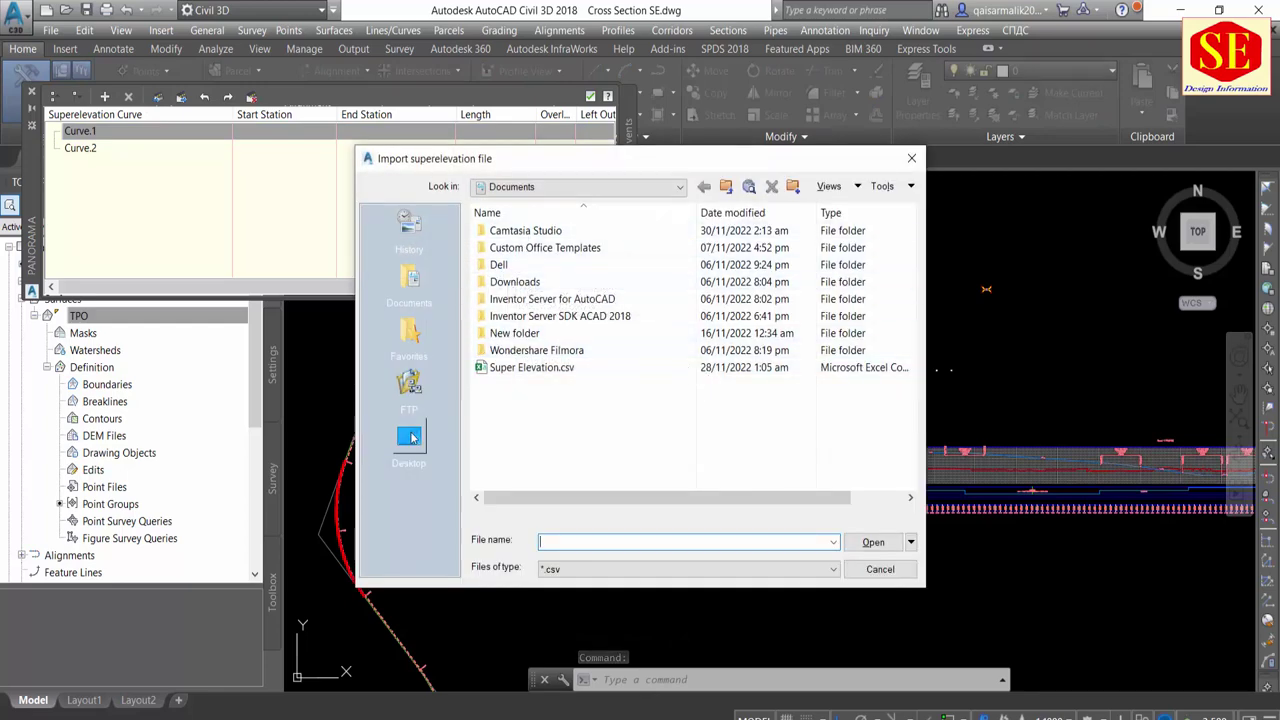
Import Cross Section SE.csv from the Desktop folders, accept all data, and expand Curve.1 and Curve.2
left_click(409, 437)
double_click(535, 418)
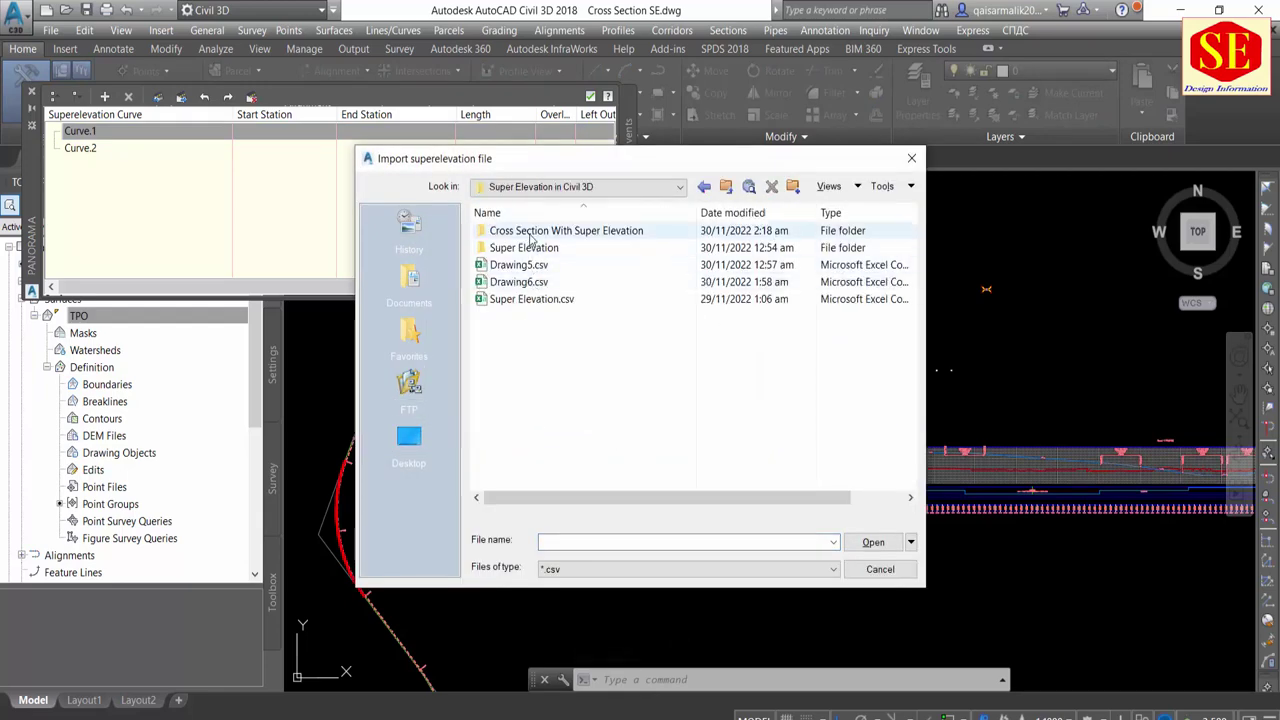
double_click(525, 231)
left_click(524, 232)
double_click(524, 232)
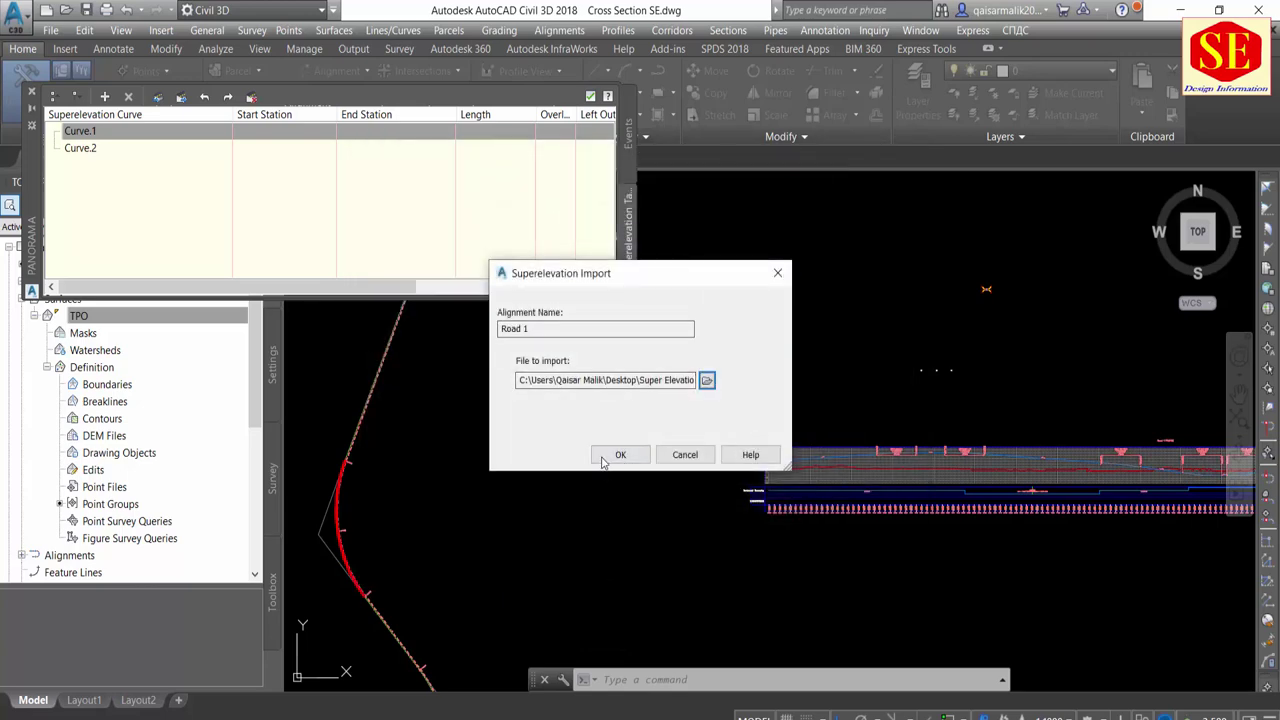
left_click(612, 452)
left_click(541, 346)
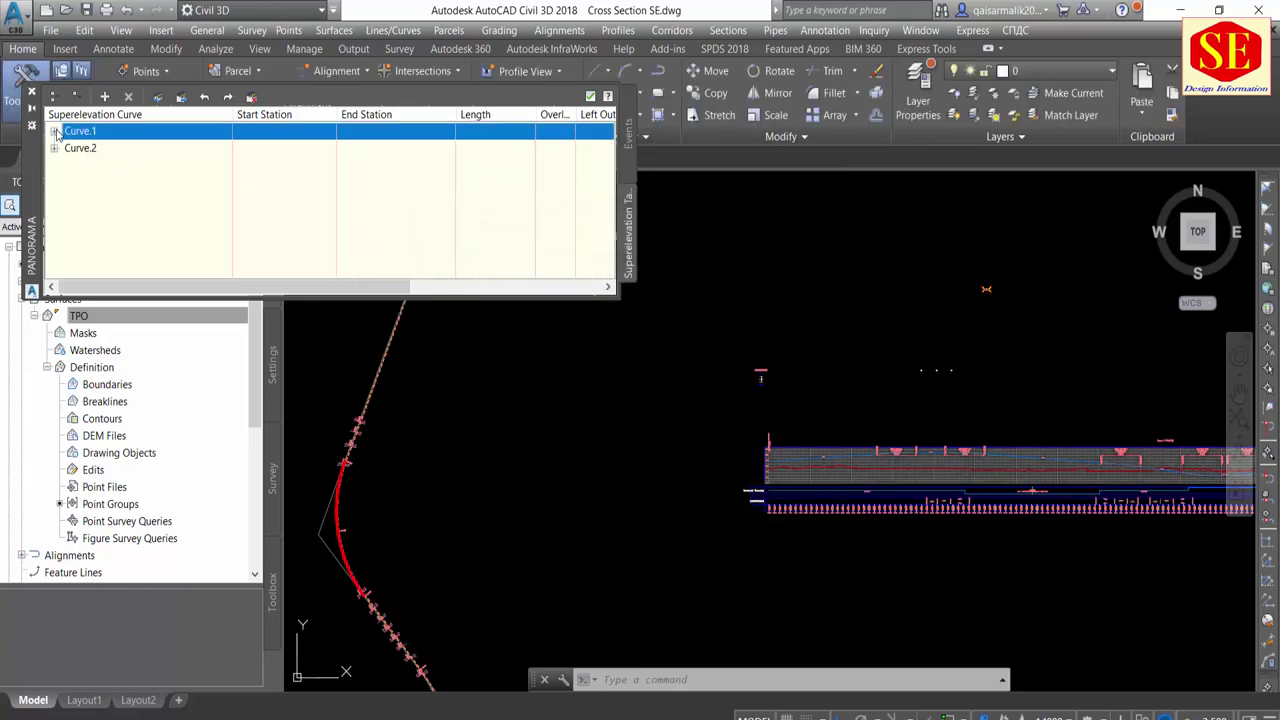
left_click(55, 131)
left_click(54, 182)
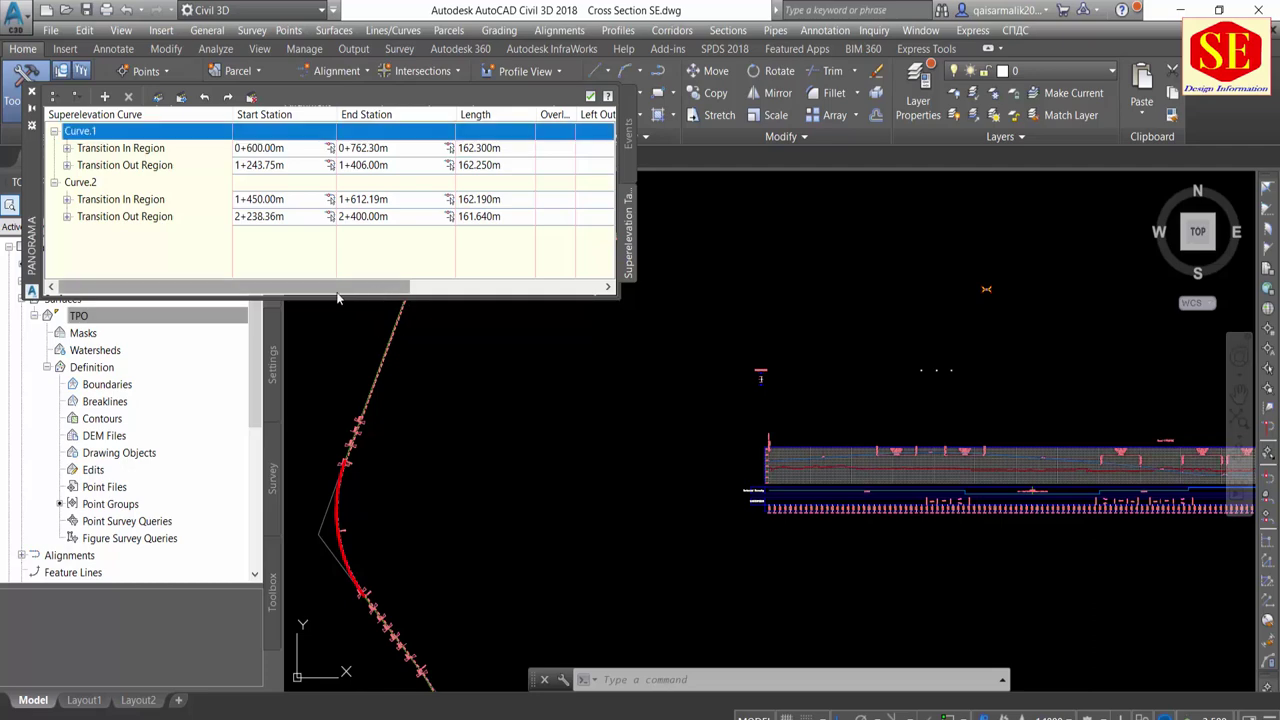
Delete the transition regions under Curve.1 and Curve.2, close the table, and select the Road 1 alignment
left_click(251, 97)
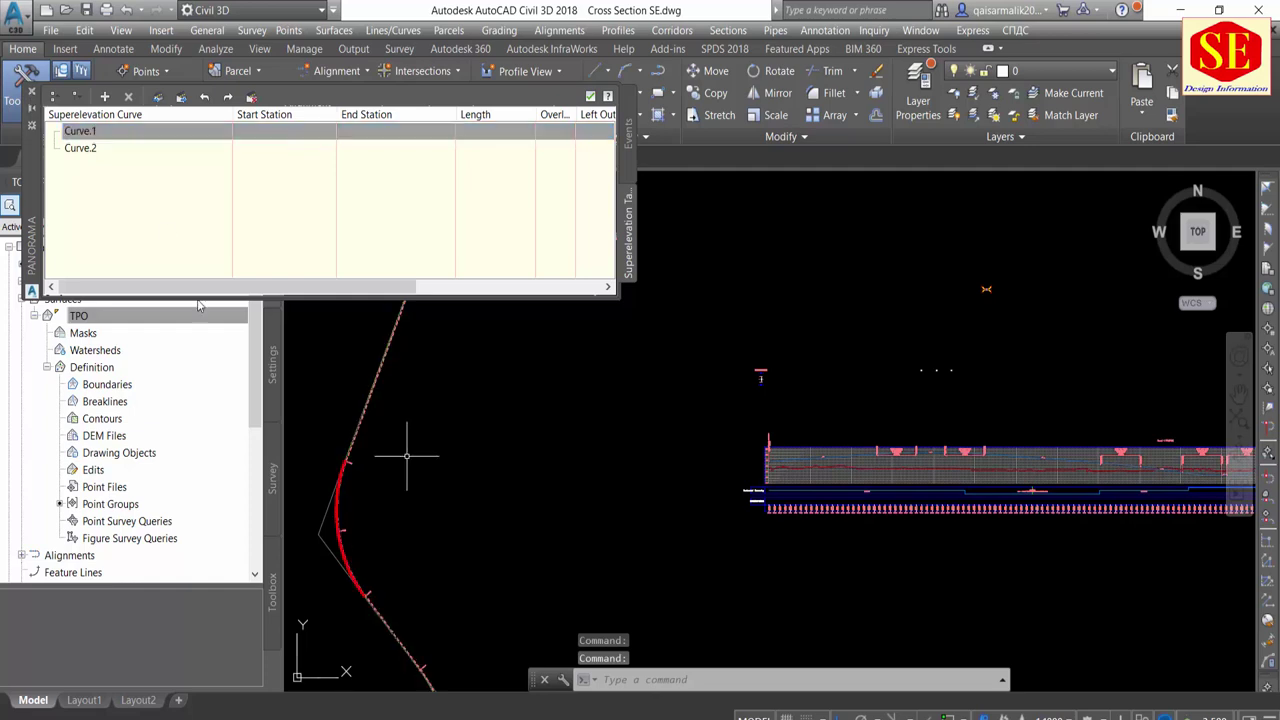
left_click(31, 91)
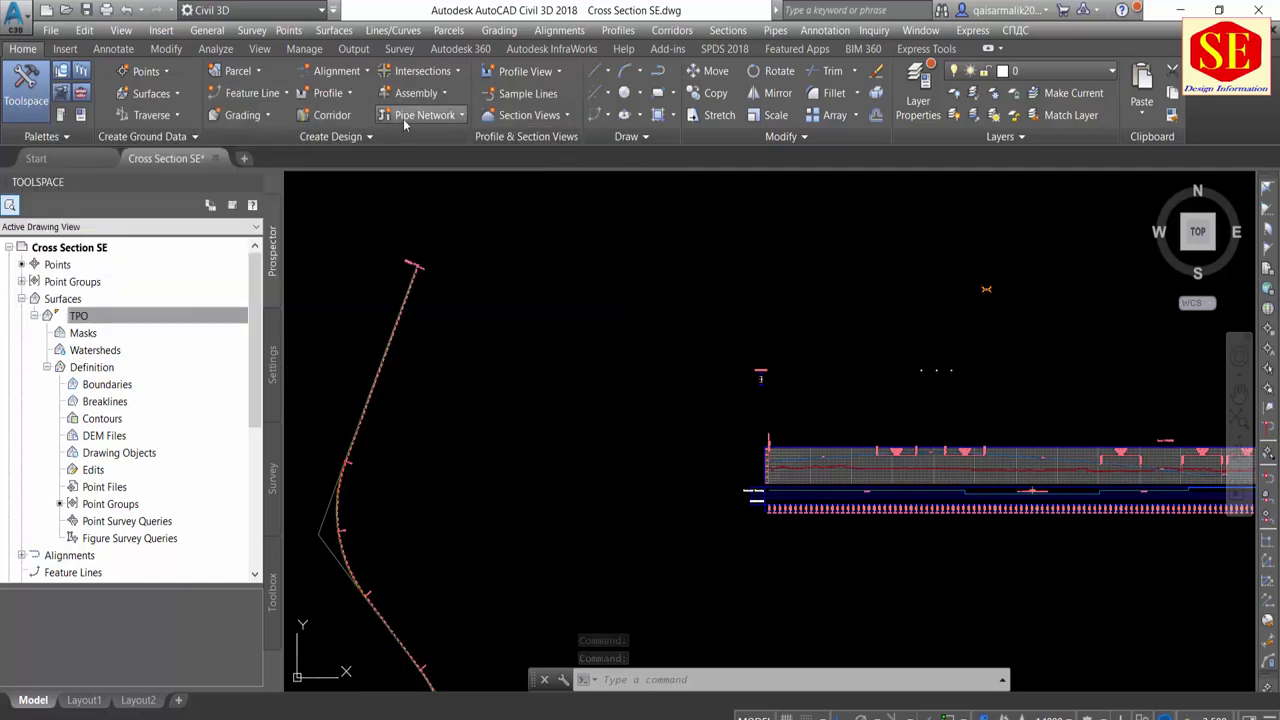
left_click(331, 513)
left_click(494, 105)
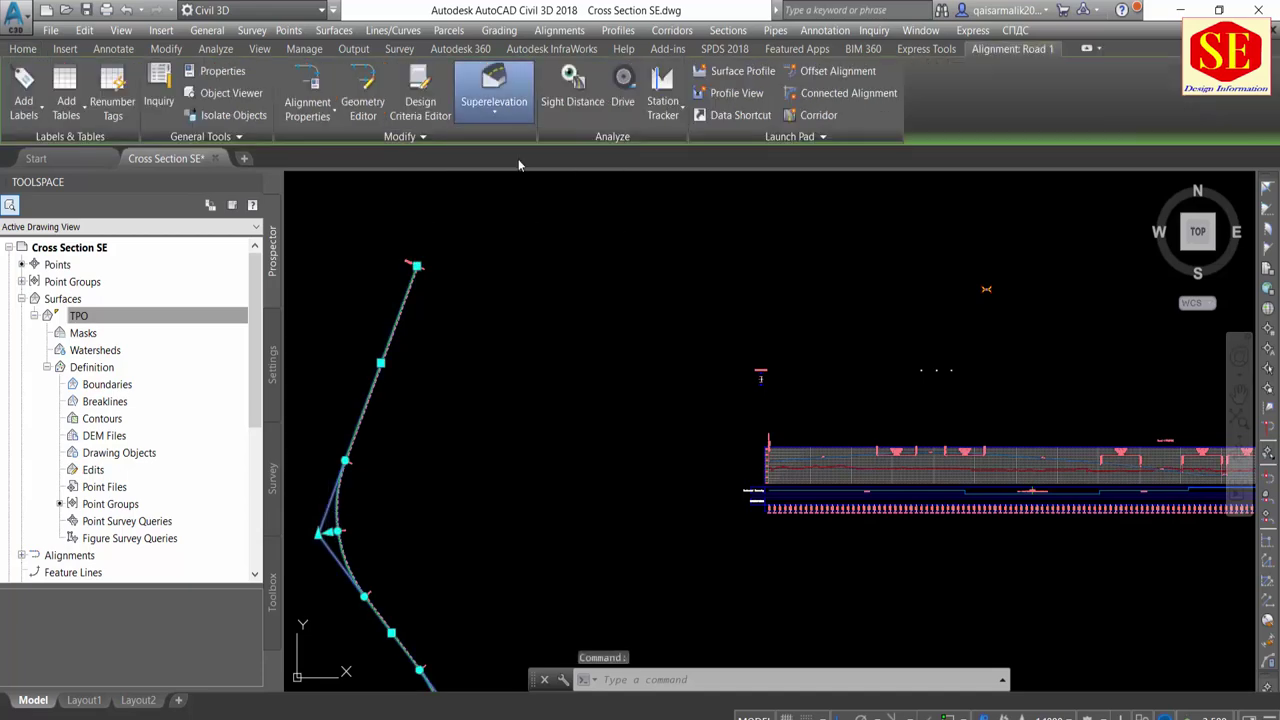
Calculate Road 1's superelevation with two lanes per side and the formula-based superelevation rate
left_click(527, 346)
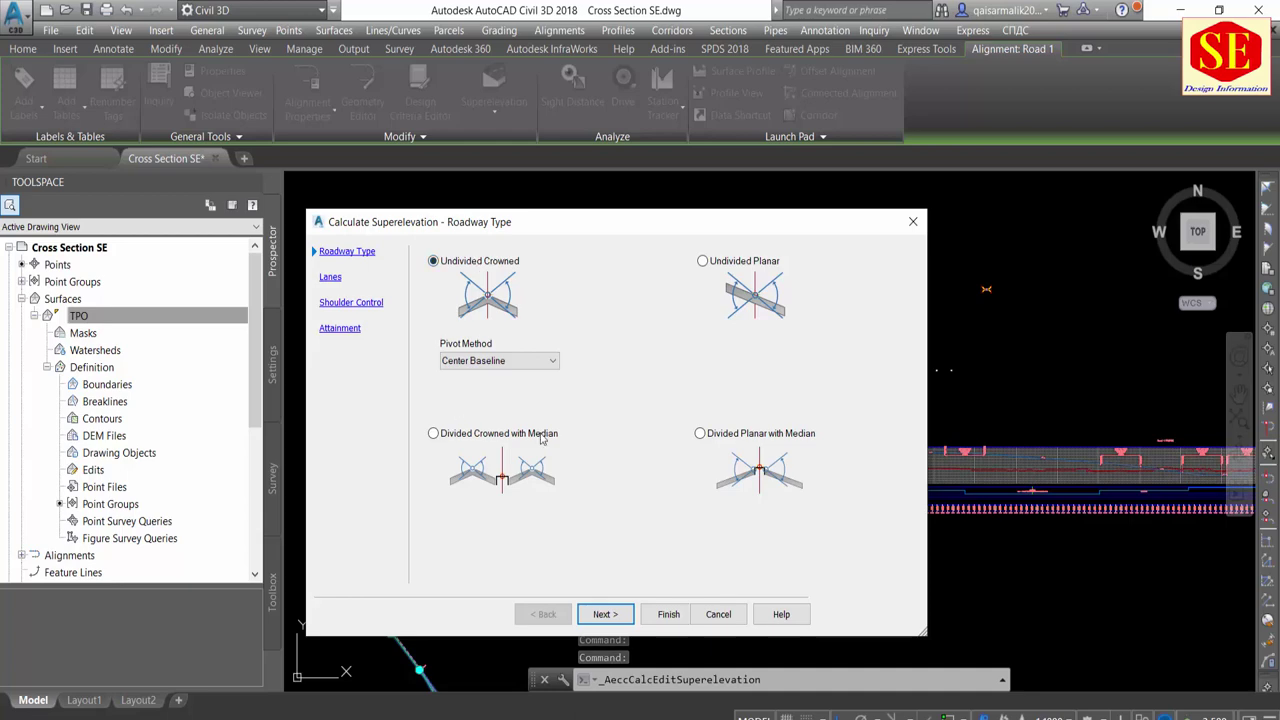
left_click(605, 614)
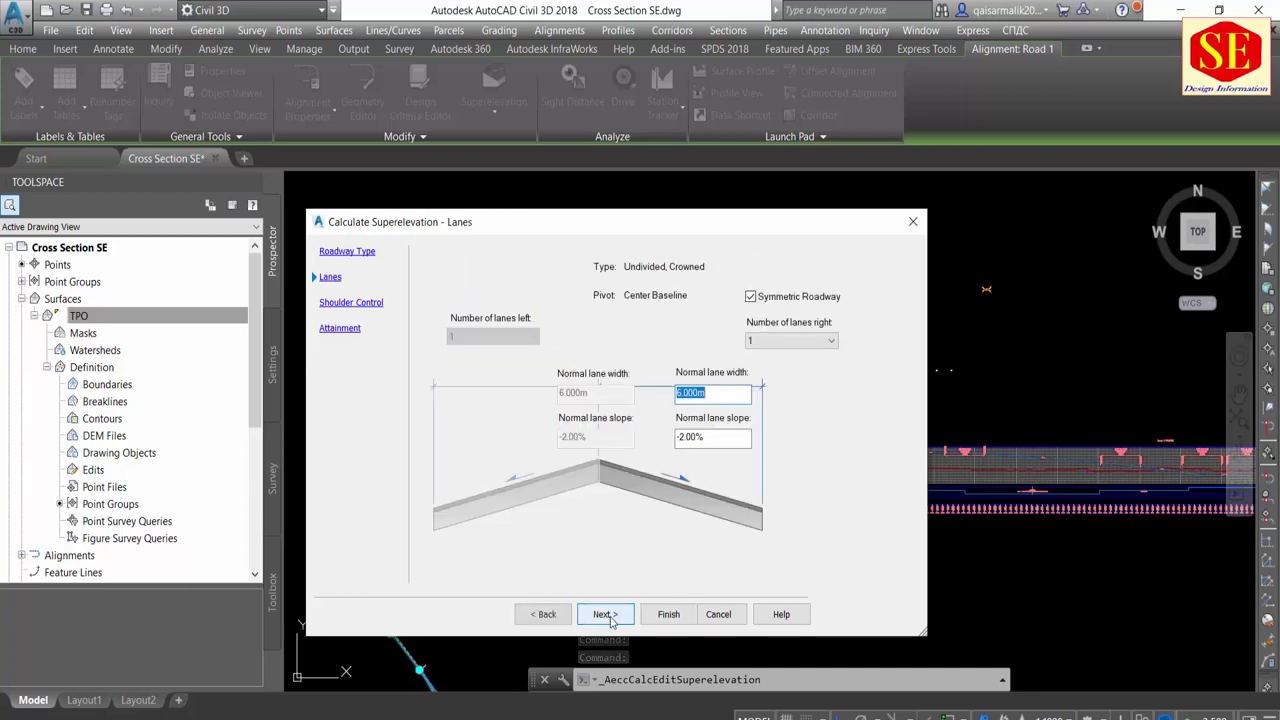
left_click(775, 342)
left_click(770, 363)
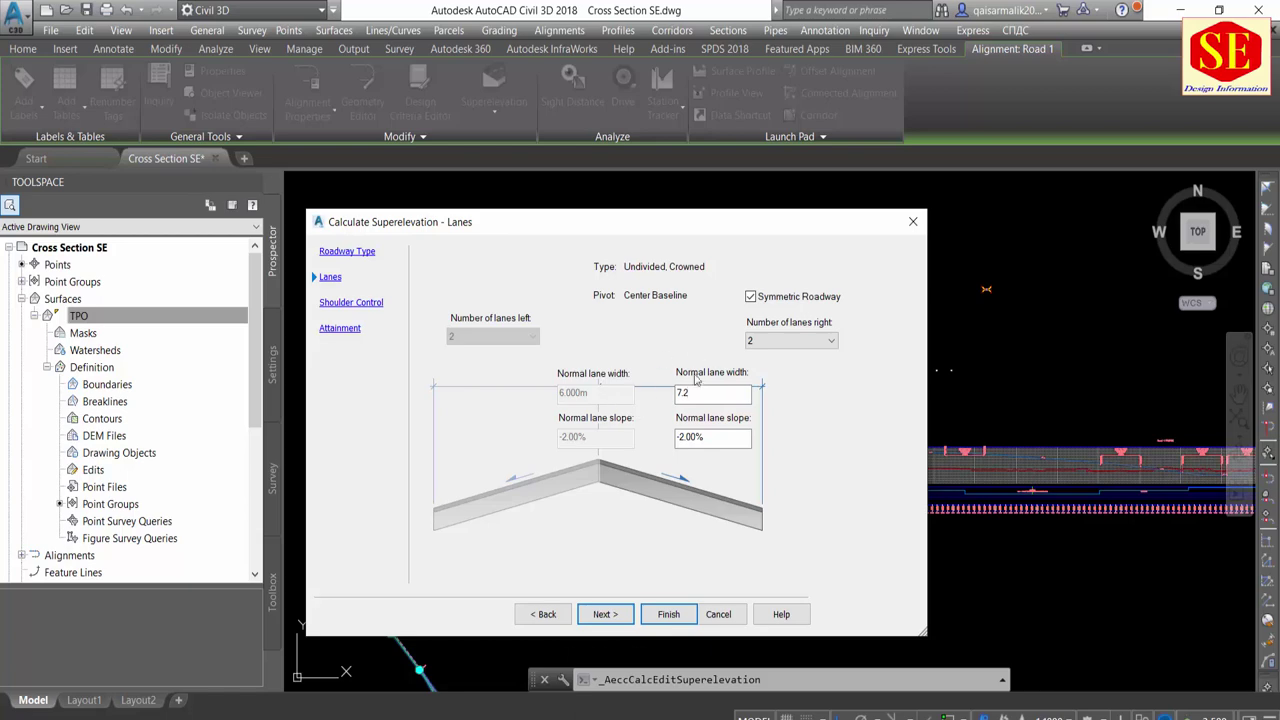
left_click(605, 614)
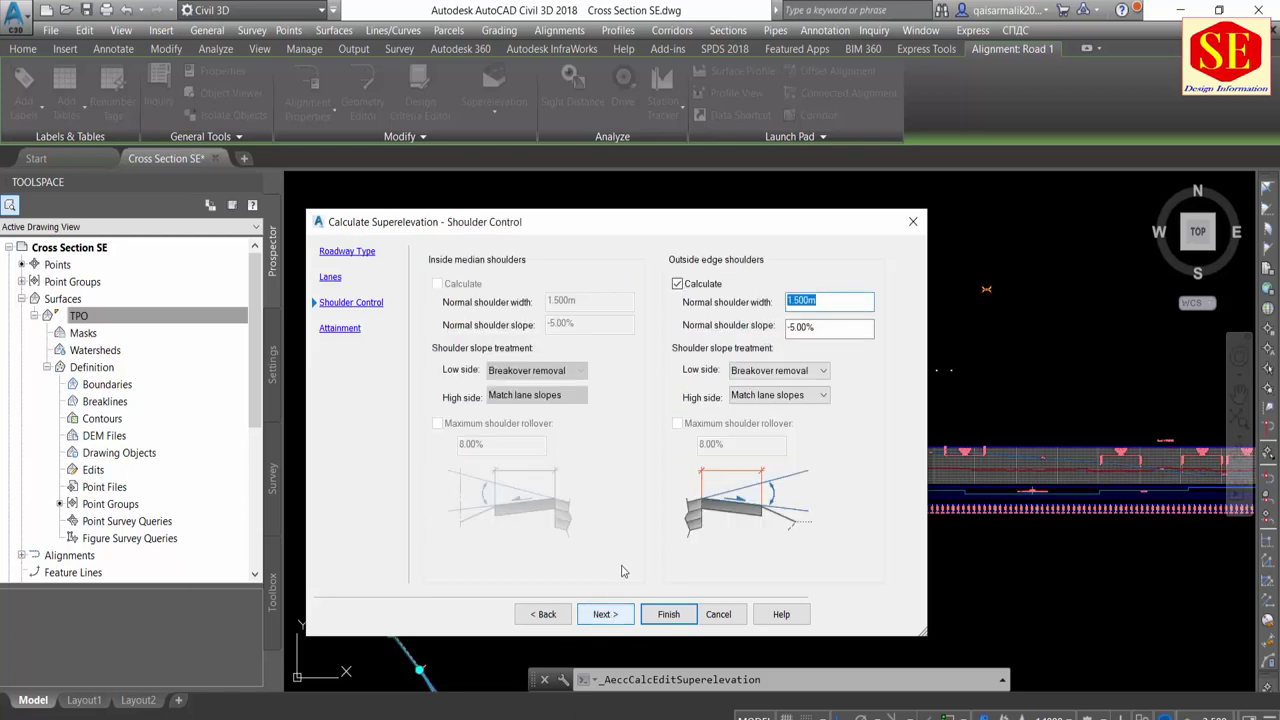
left_click(700, 283)
left_click(604, 616)
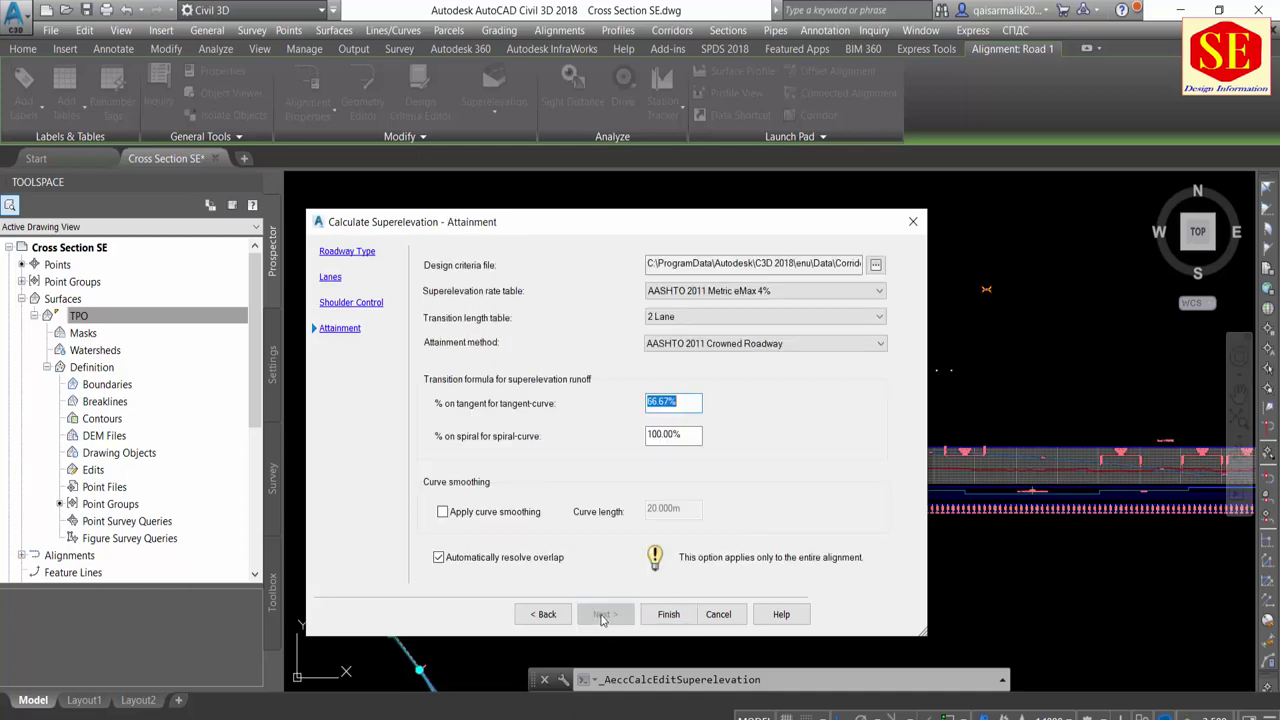
left_click(762, 291)
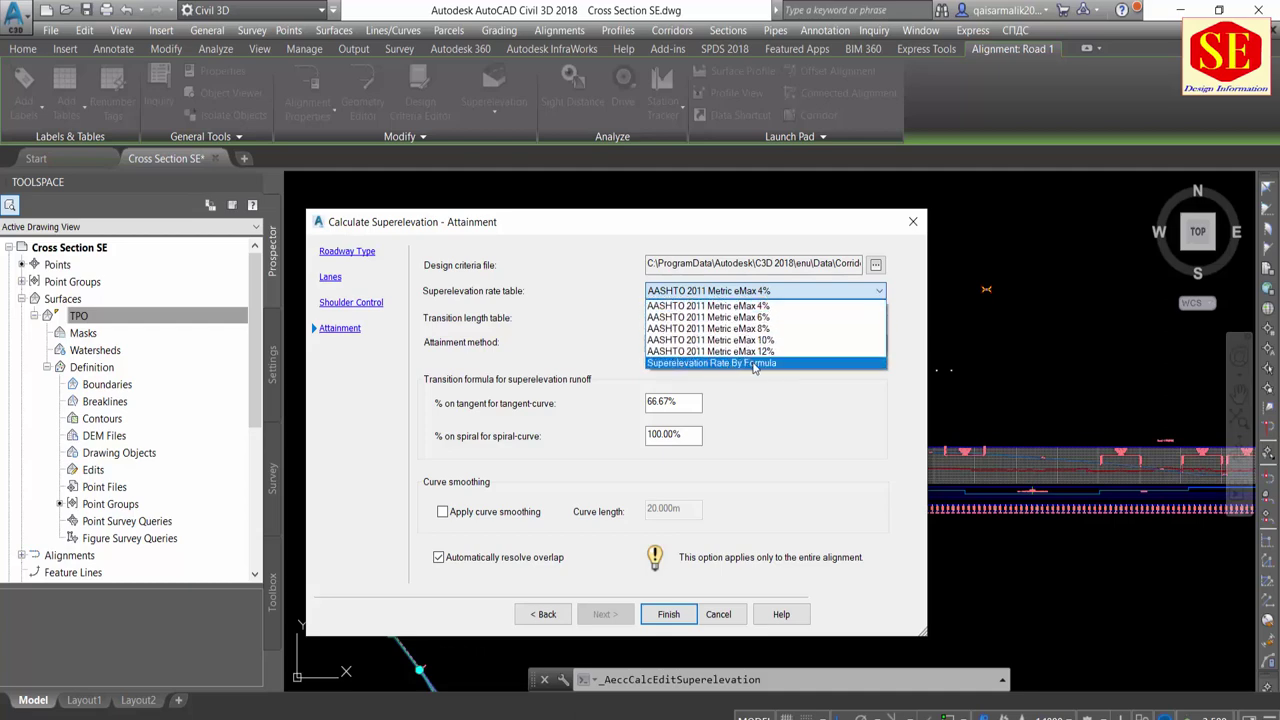
left_click(755, 367)
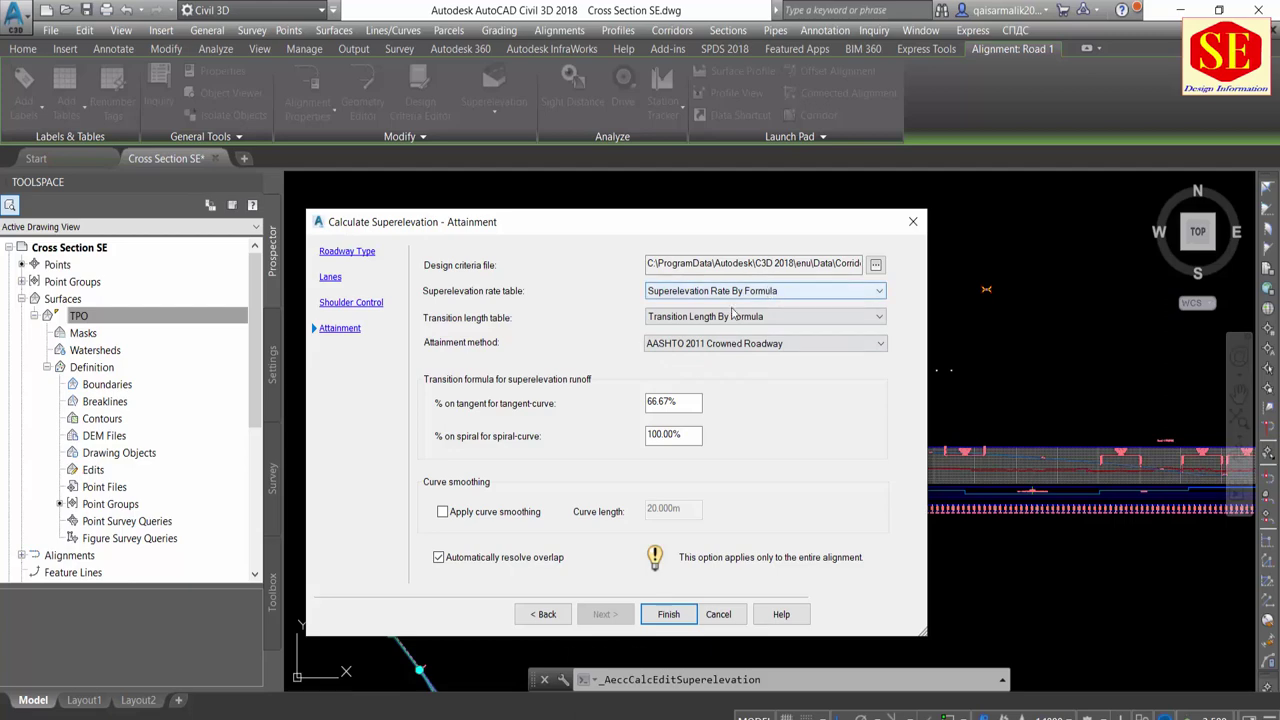
left_click(666, 614)
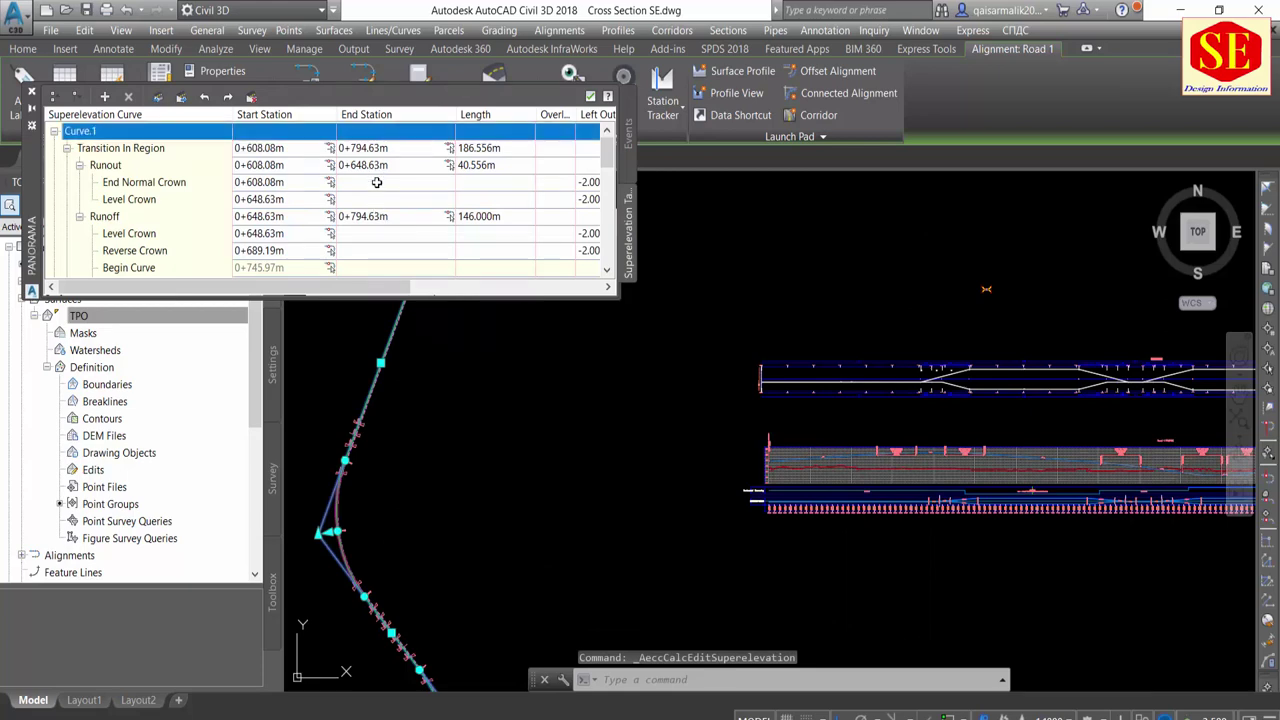
Check Curve.1's Transition In Region start and end stations, then scroll through the lane slope rows
scroll(955, 370, "up", 5)
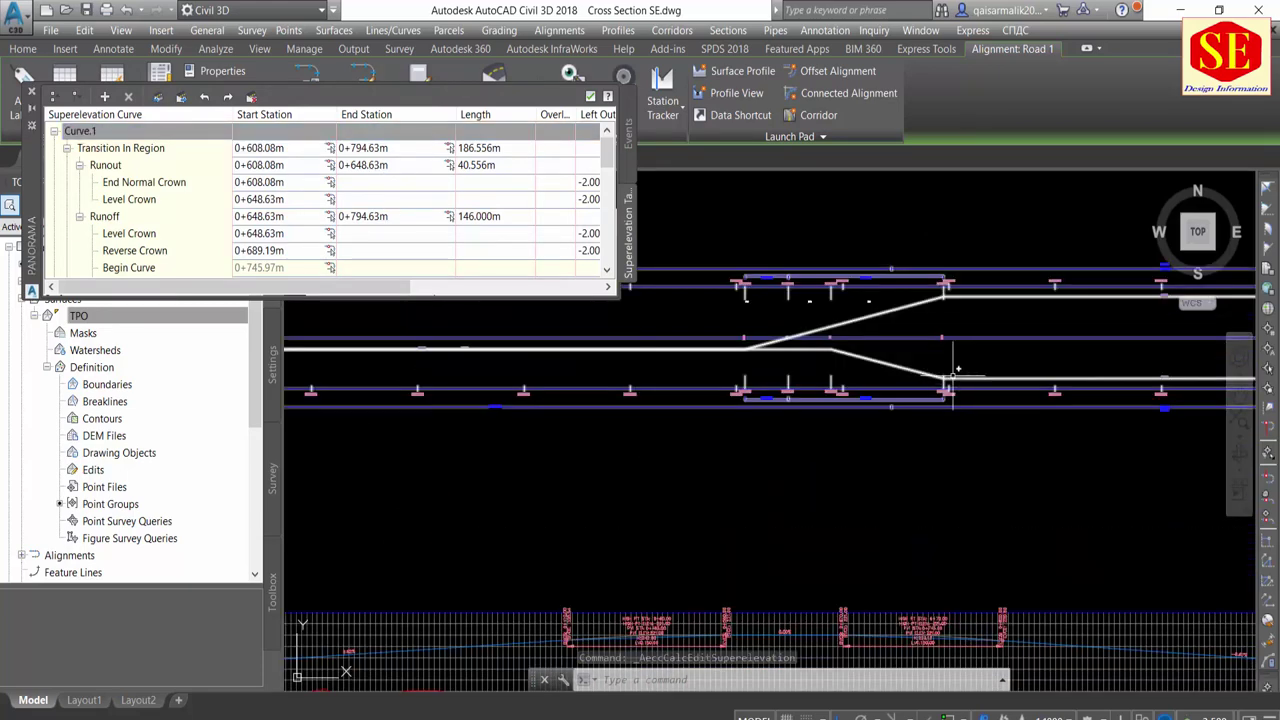
scroll(832, 320, "up", 2)
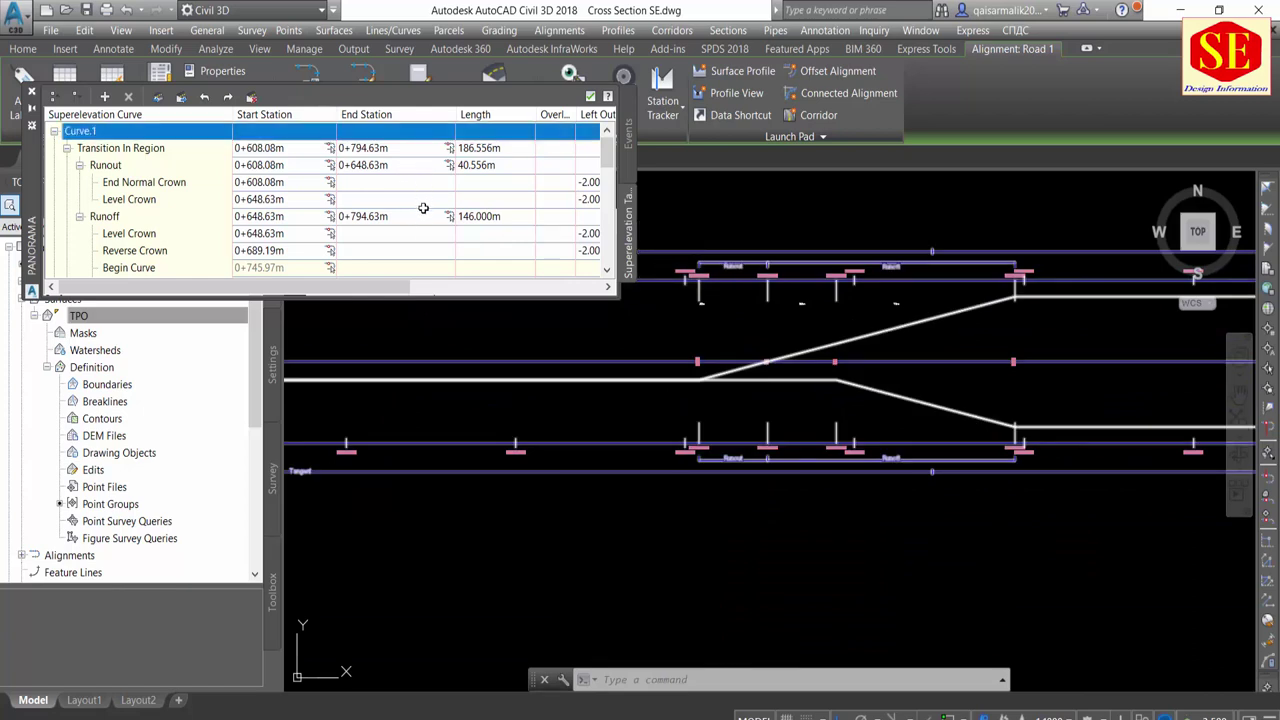
left_click(476, 148)
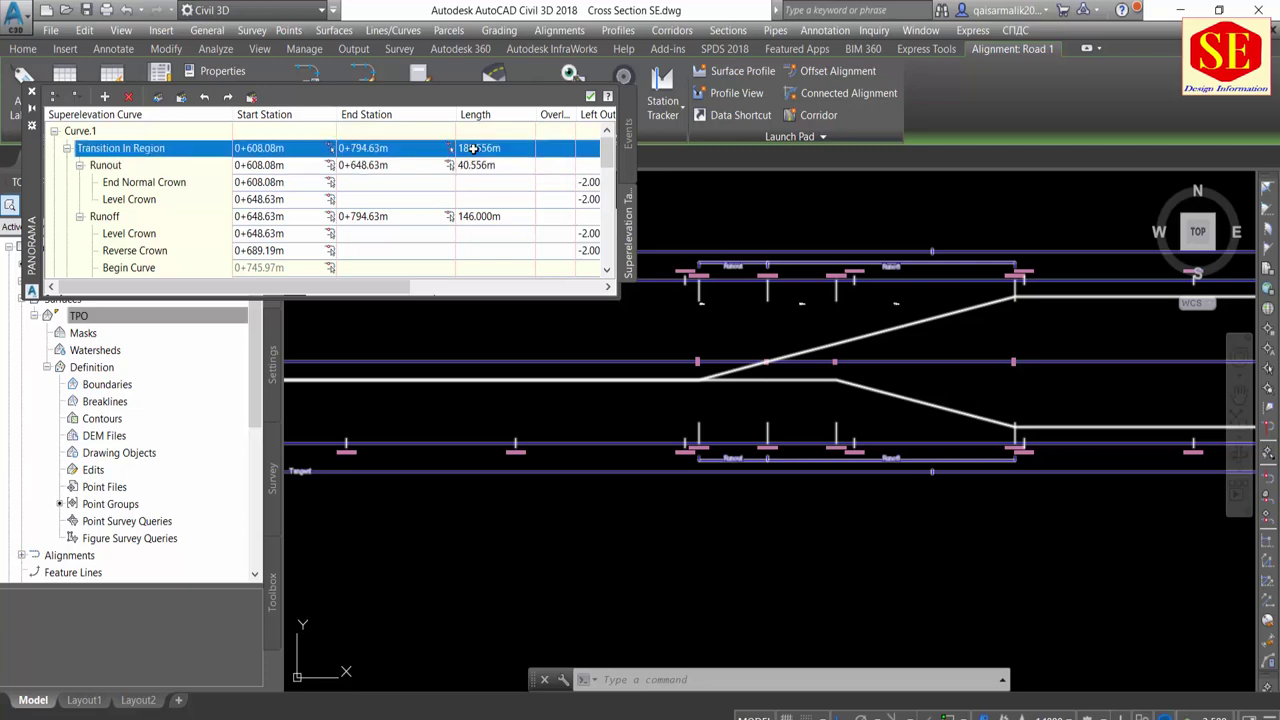
double_click(263, 148)
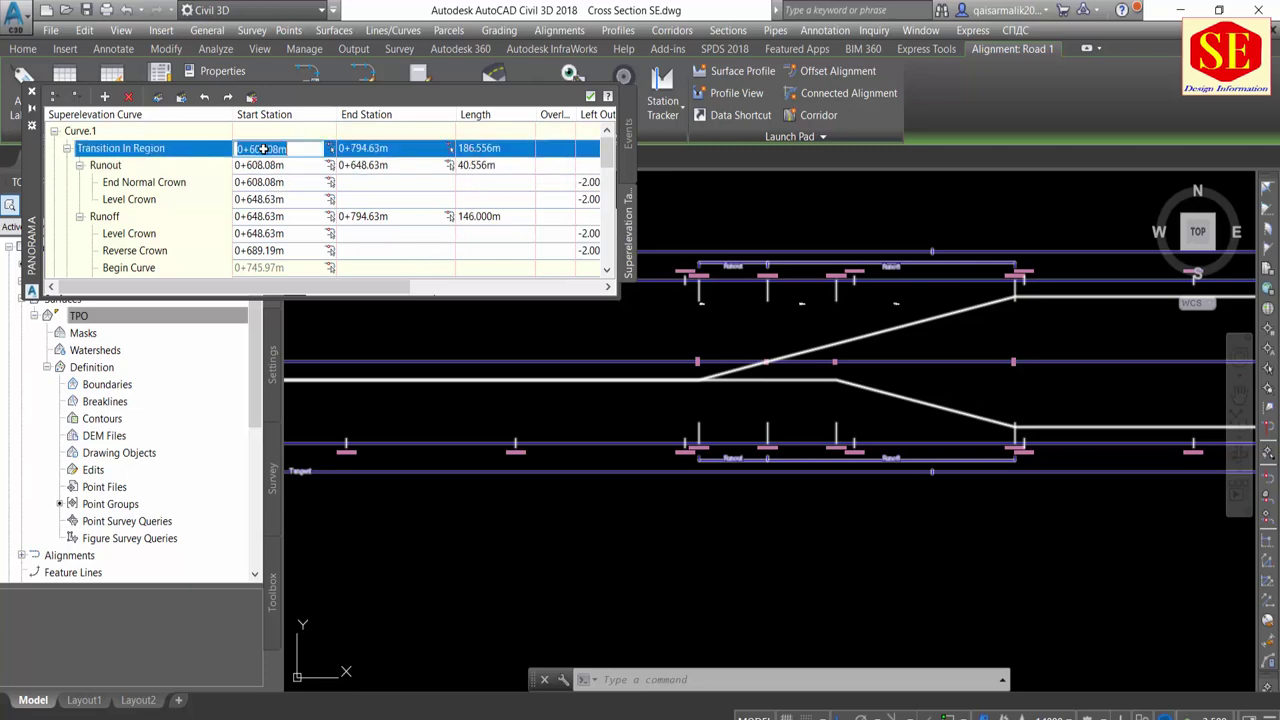
double_click(364, 148)
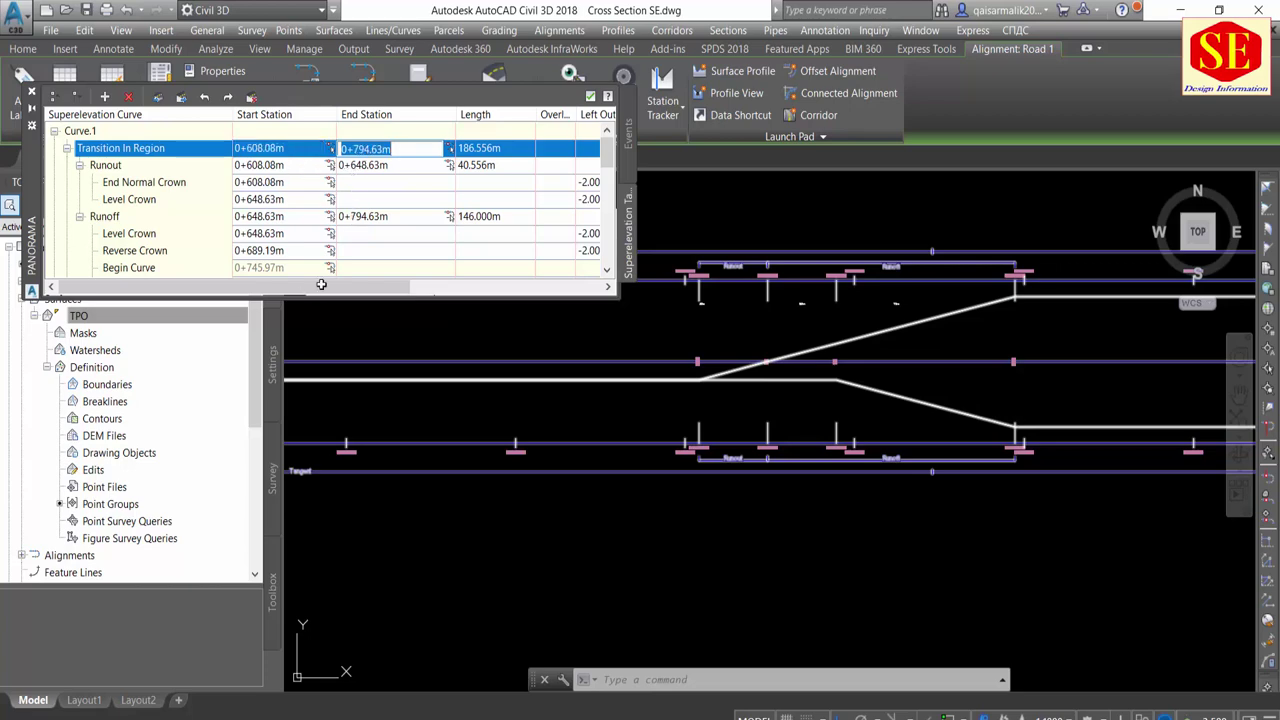
scroll(542, 200, "down", 1)
left_click_drag(395, 287, 558, 290)
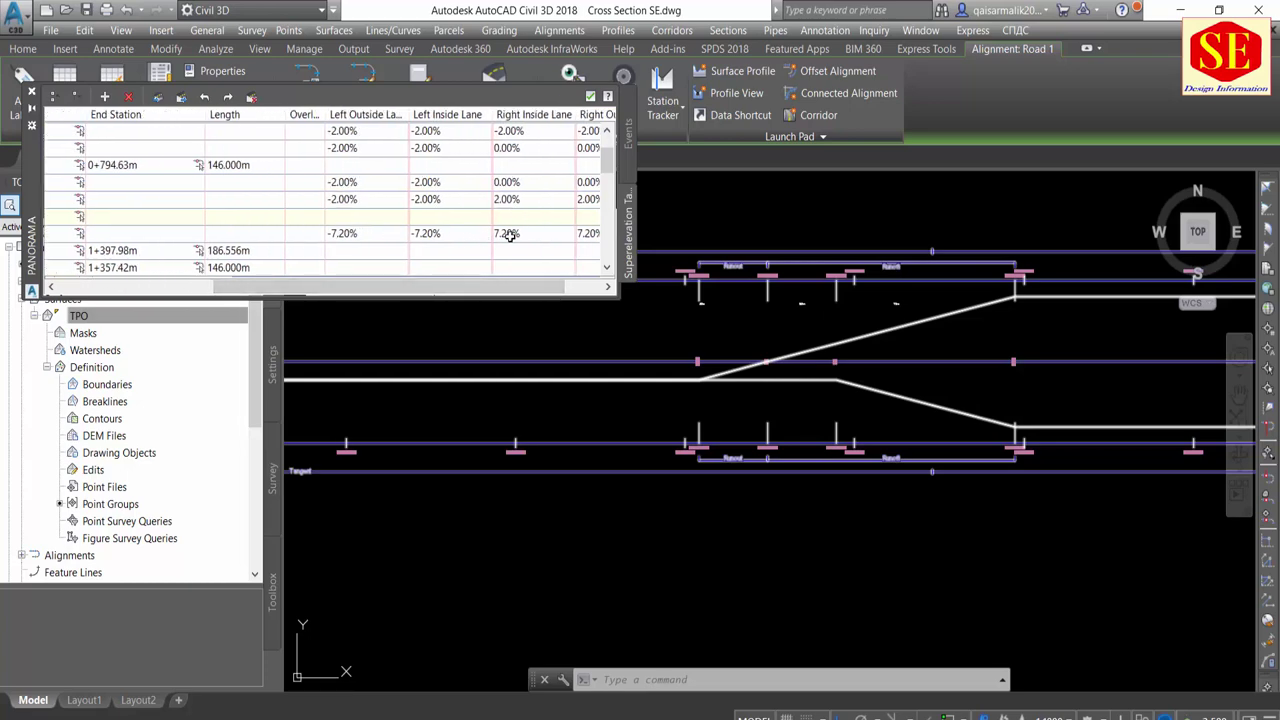
scroll(551, 227, "down", 2)
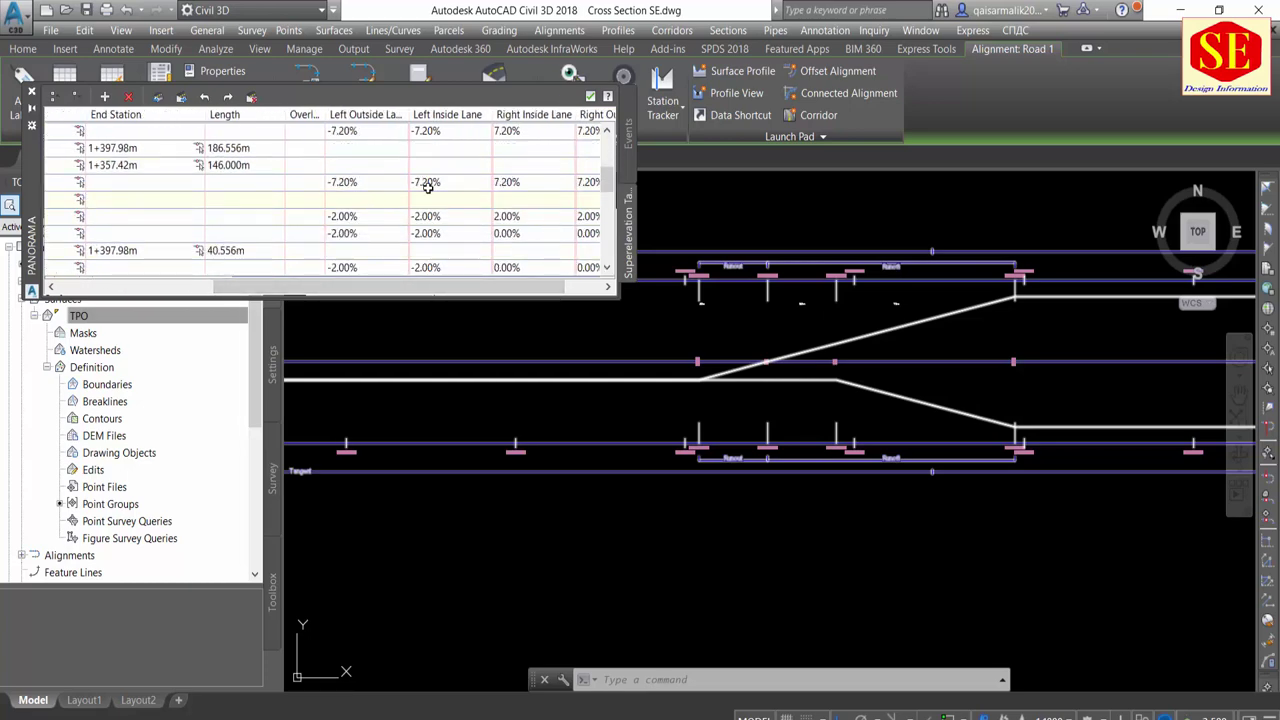
scroll(428, 187, "down", 1)
scroll(451, 186, "down", 1)
scroll(420, 217, "down", 1)
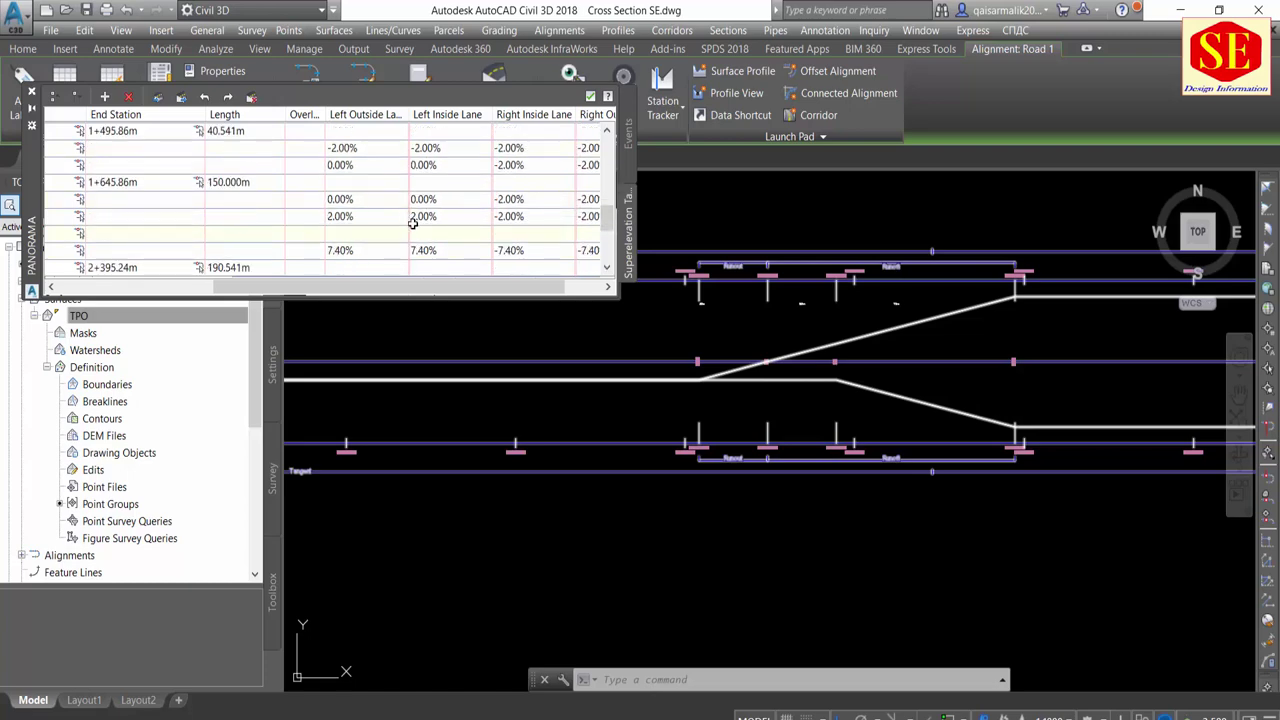
scroll(413, 224, "down", 1)
scroll(446, 210, "down", 1)
scroll(446, 197, "down", 1)
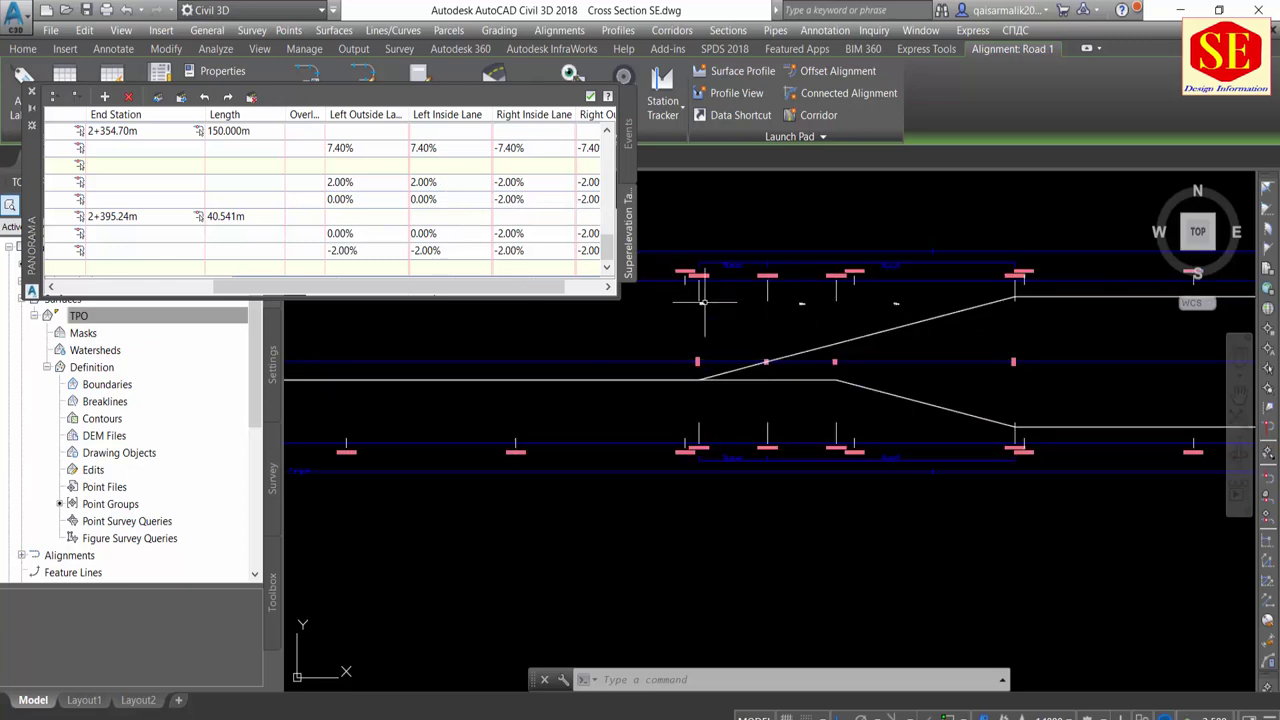
Close the superelevation table and inspect the profile view's station labels and bands
left_click(33, 97)
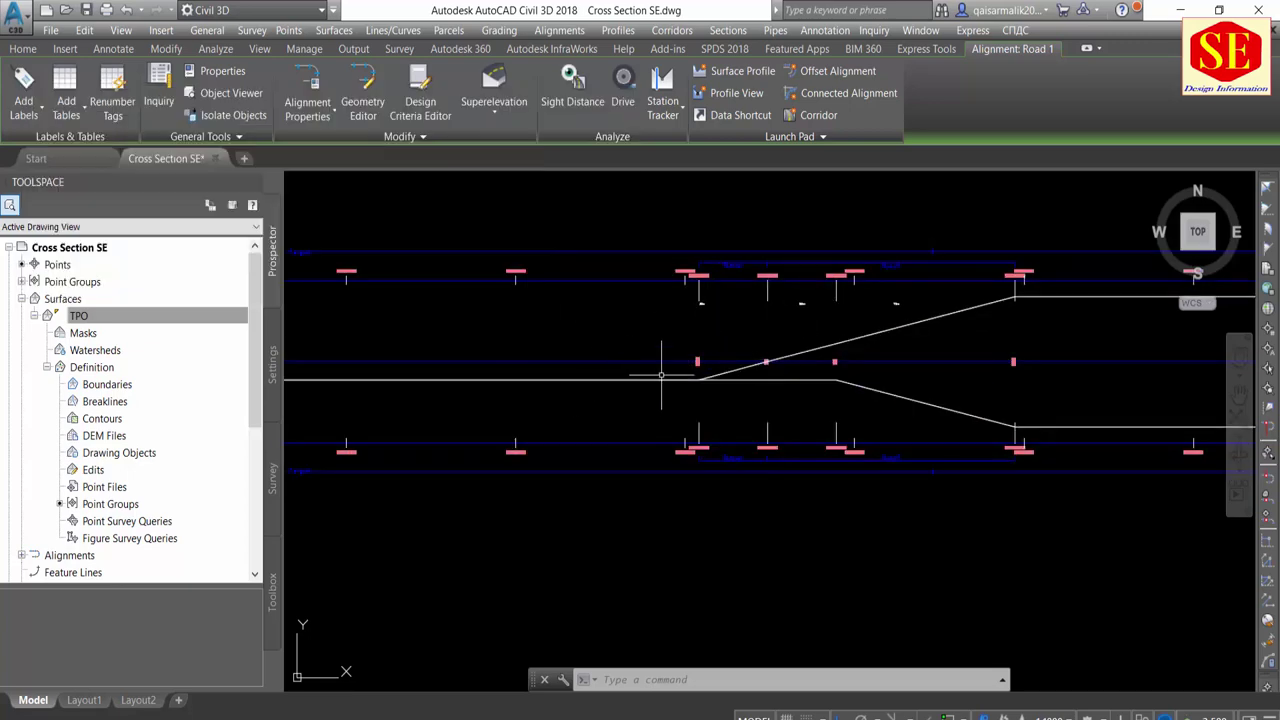
scroll(663, 371, "down", 3)
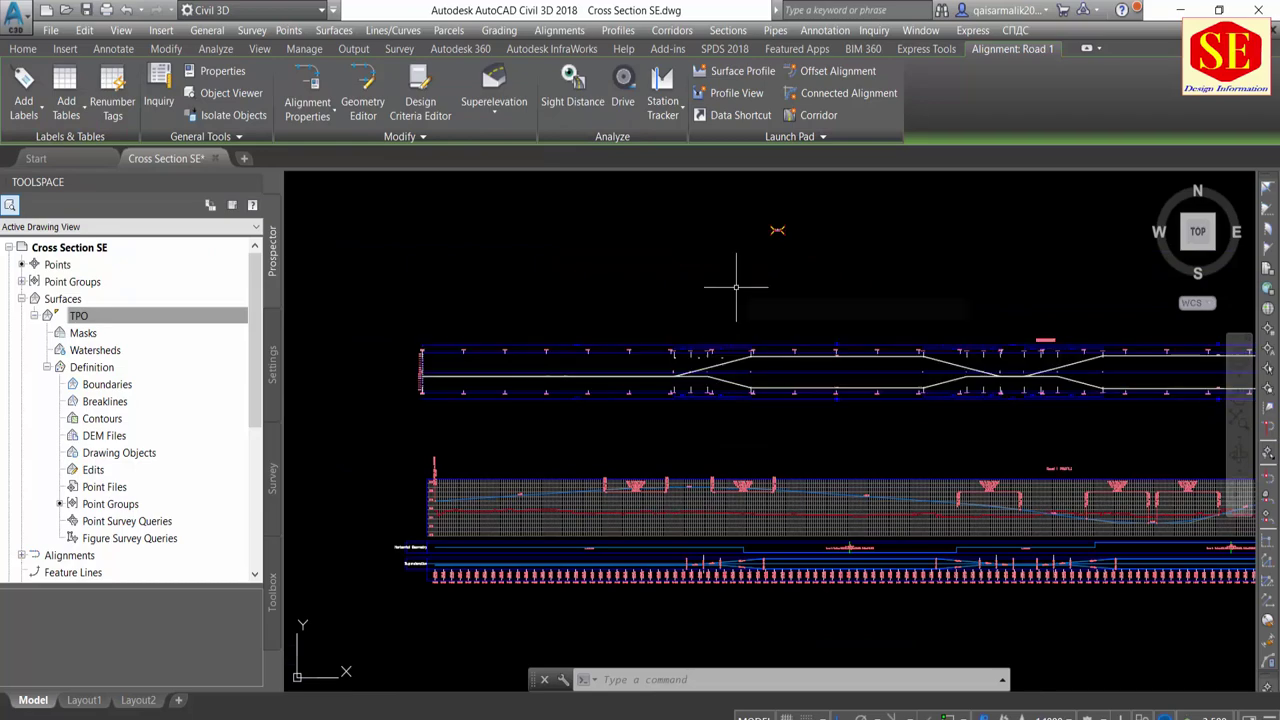
scroll(751, 280, "down", 4)
scroll(743, 400, "up", 4)
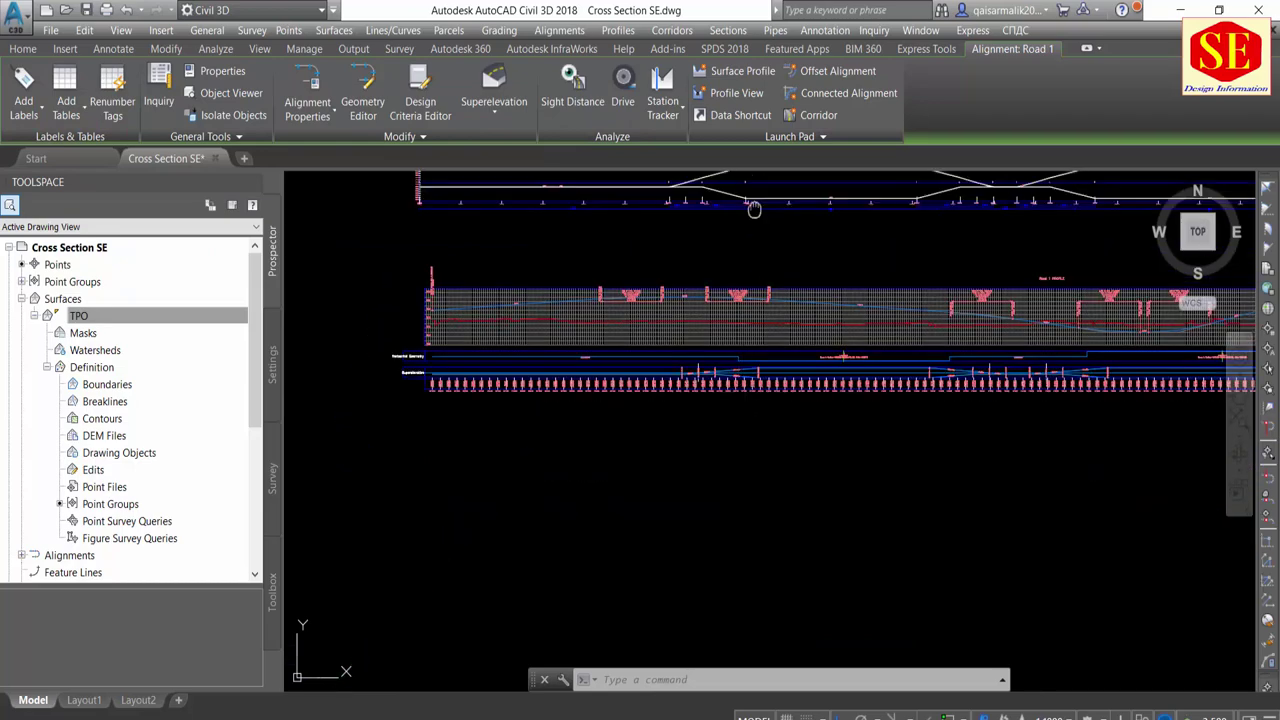
middle_click_drag(754, 208, 754, 250)
scroll(750, 240, "up", 2)
scroll(730, 380, "down", 2)
scroll(704, 440, "up", 4)
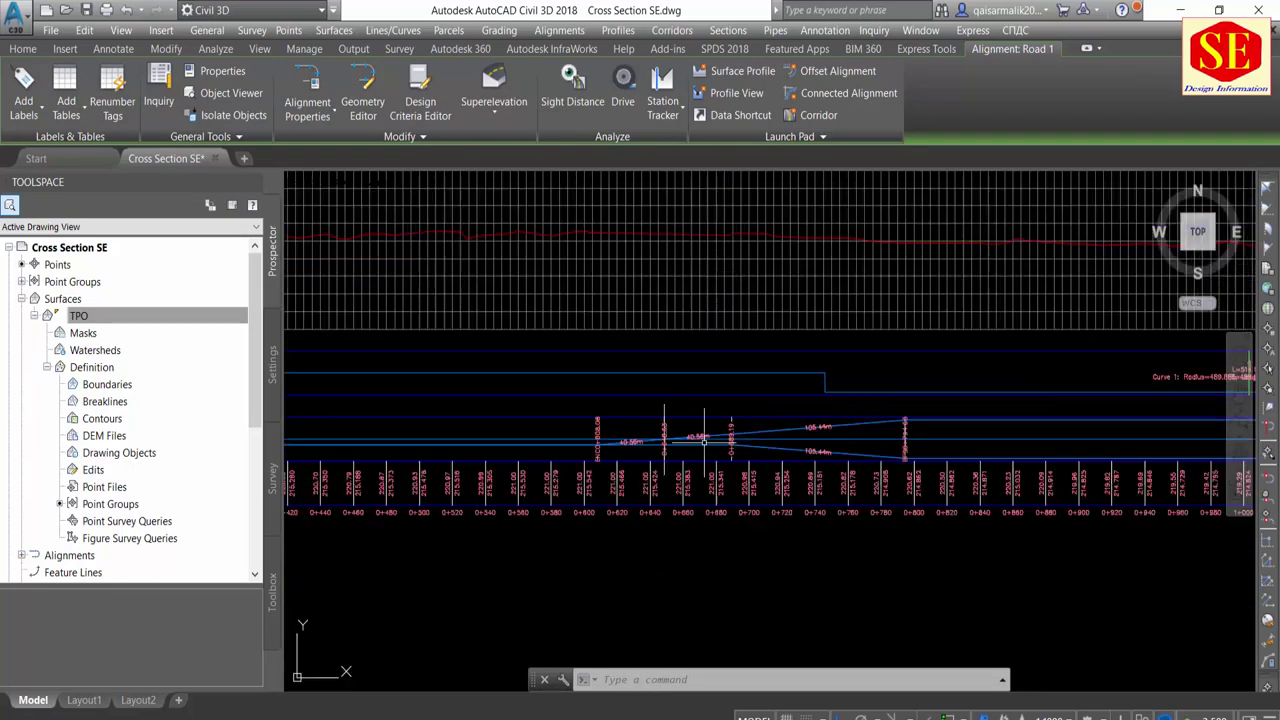
scroll(704, 440, "up", 2)
scroll(669, 433, "down", 2)
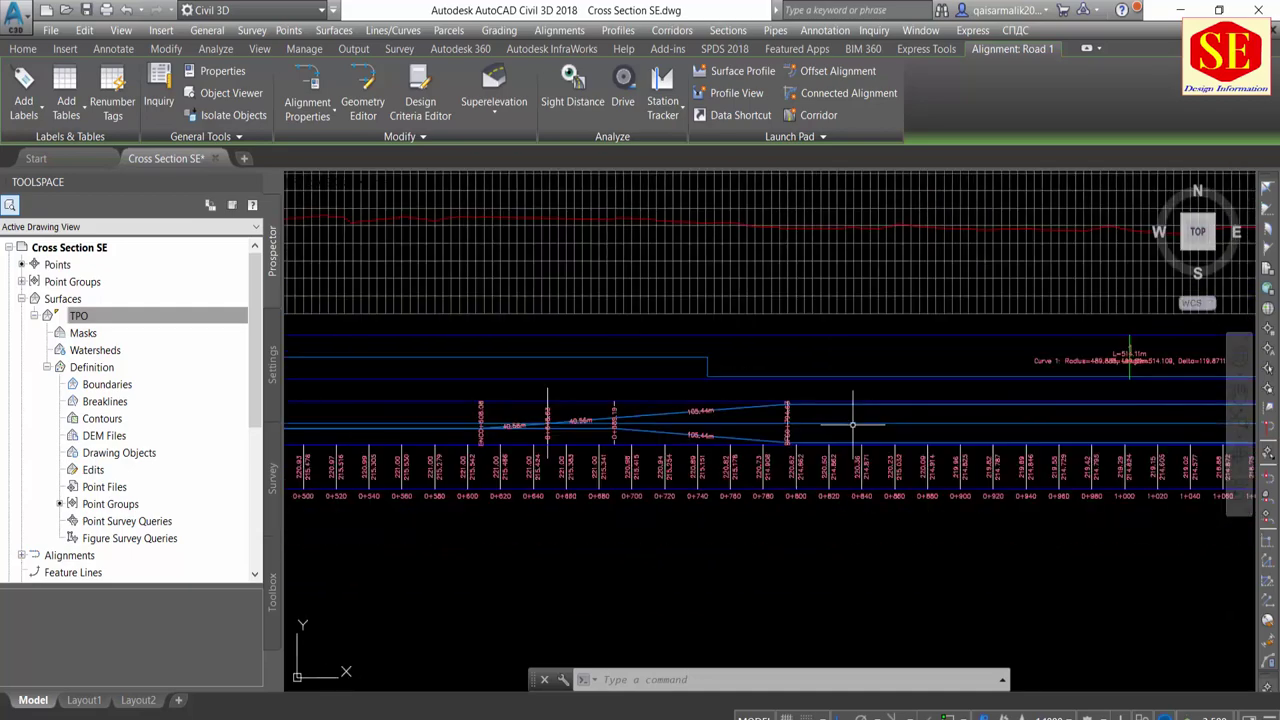
scroll(852, 424, "down", 2)
scroll(852, 424, "up", 3)
scroll(563, 420, "down", 1)
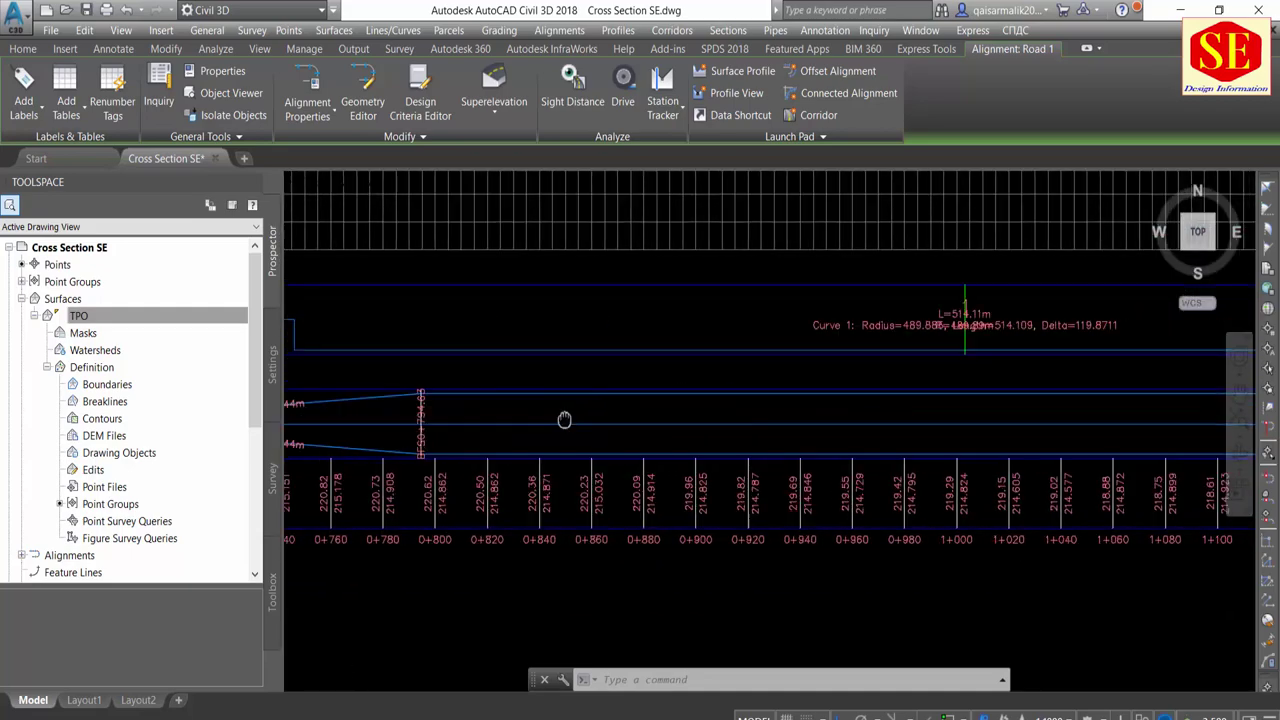
scroll(901, 416, "down", 1)
scroll(901, 416, "down", 1)
scroll(890, 410, "down", 1)
scroll(885, 405, "down", 1)
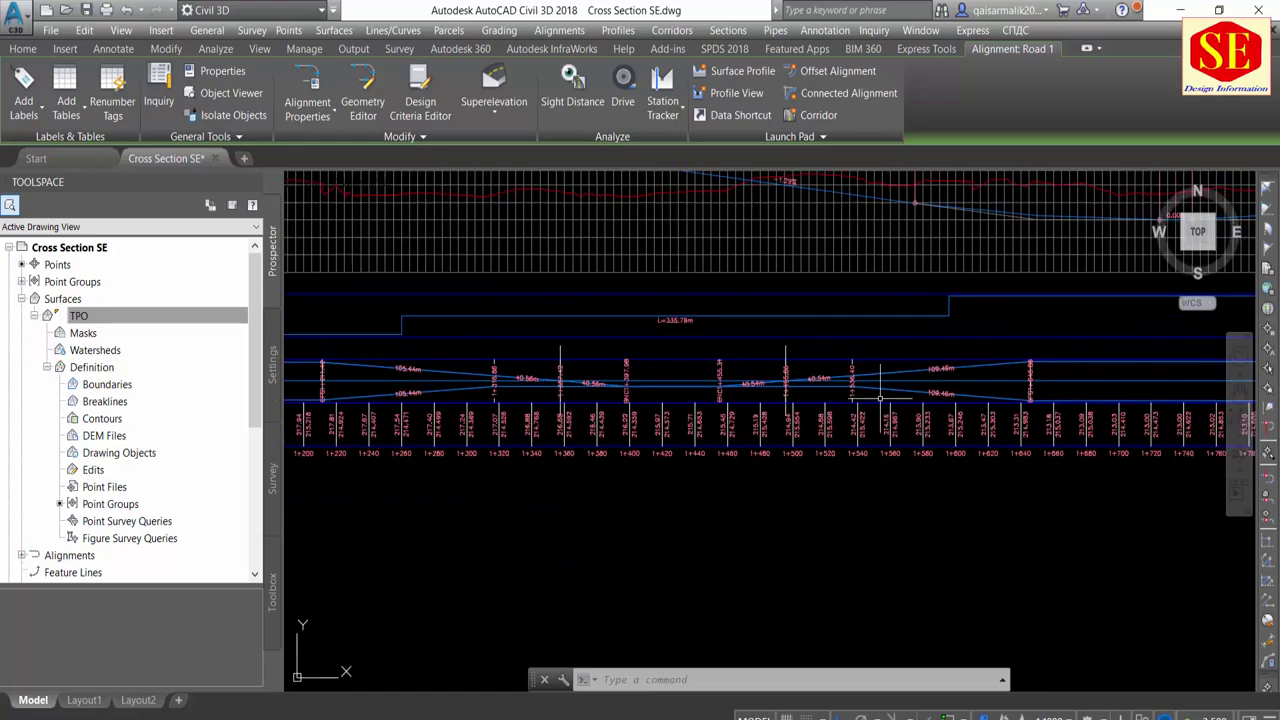
scroll(880, 398, "down", 1)
scroll(820, 368, "down", 3)
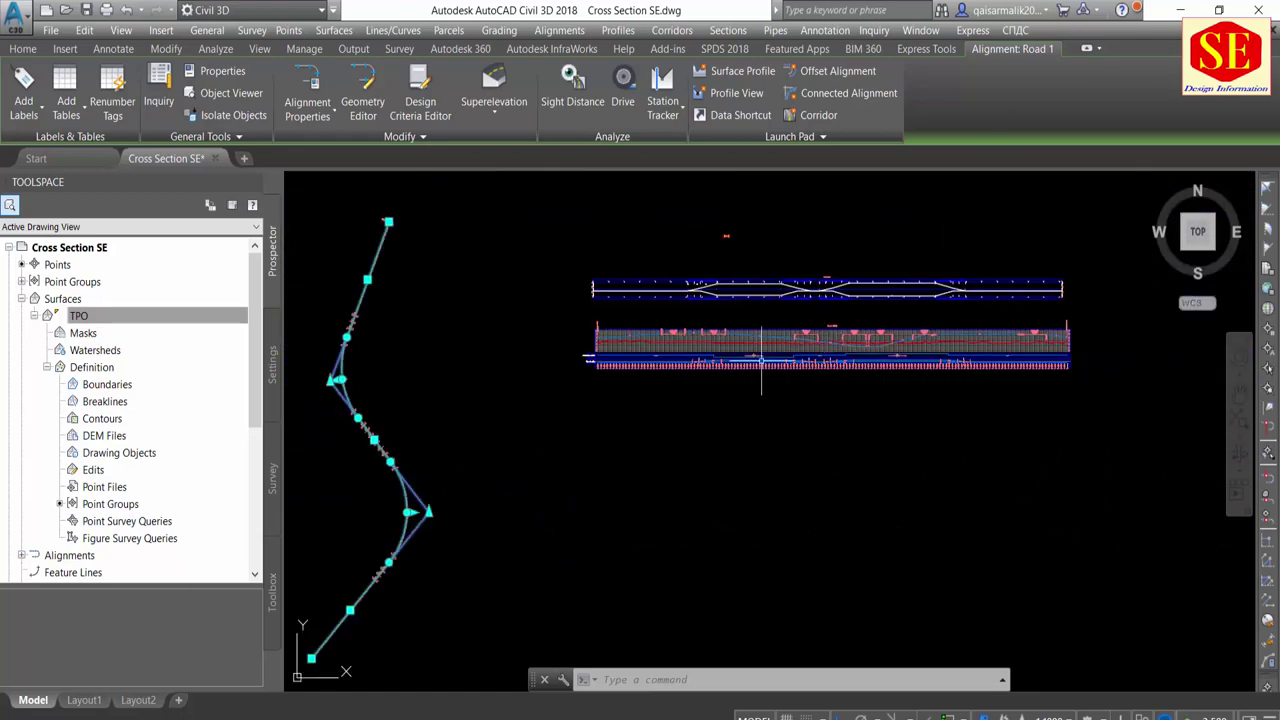
scroll(729, 371, "up", 3)
Bring the Road 1 alignment curve back into view and select all sample lines
middle_click_drag(609, 380, 1074, 458)
mouse_move(363, 440)
middle_mouse_down()
mouse_move(629, 443)
mouse_move(719, 315)
middle_mouse_up()
scroll(677, 286, "up", 2)
scroll(715, 228, "up", 1)
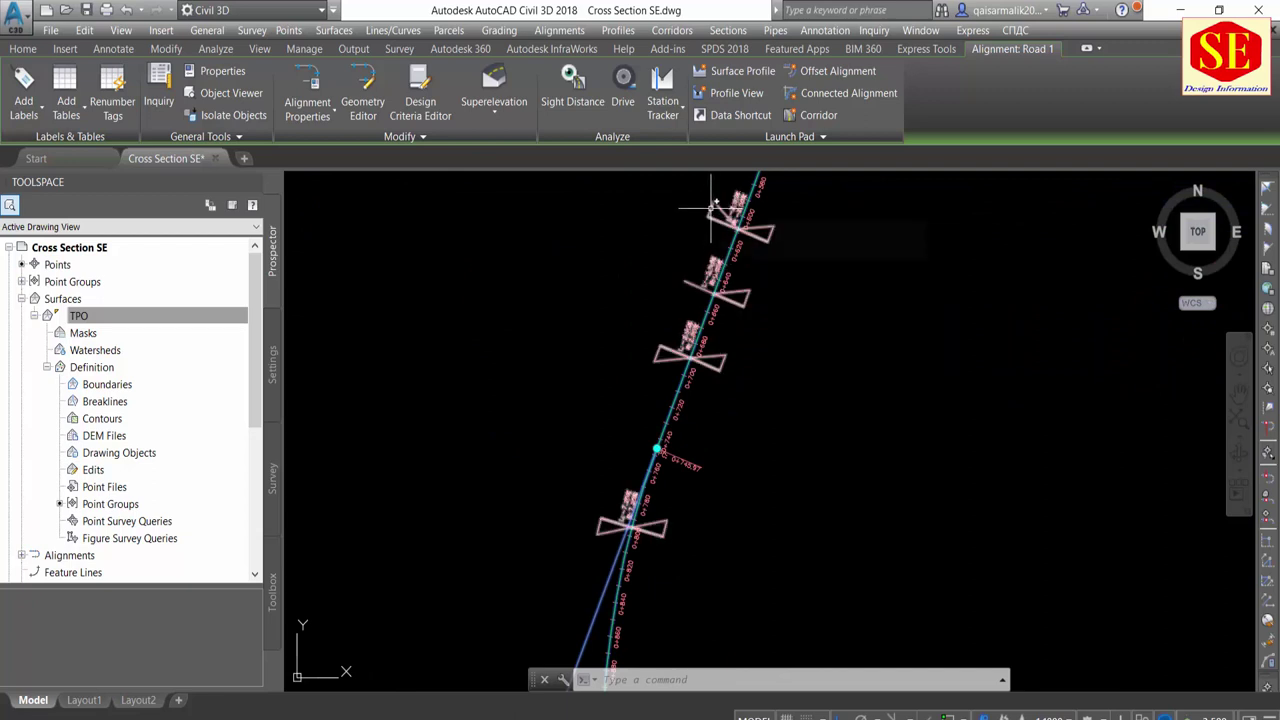
key("ctrl+a")
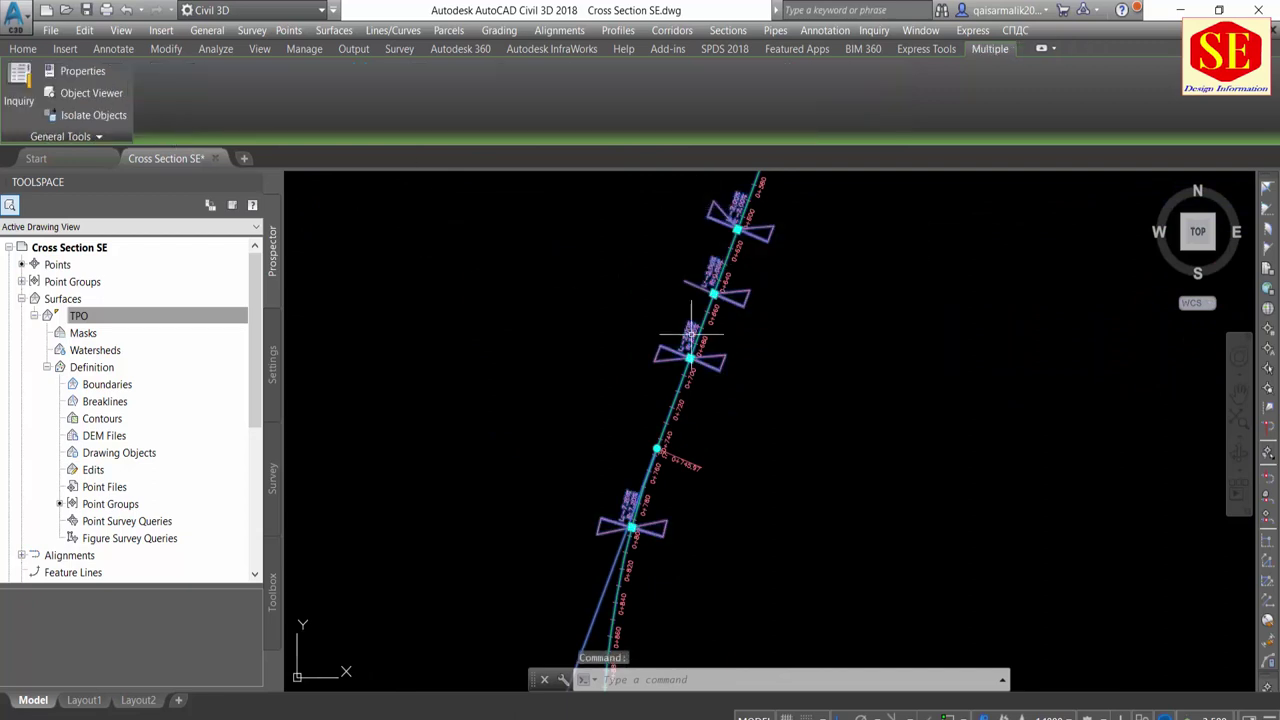
Set the Superelevation labels in Road 1's label group to the Basic style
key("Escape")
scroll(705, 290, "up", 3)
left_click(727, 247)
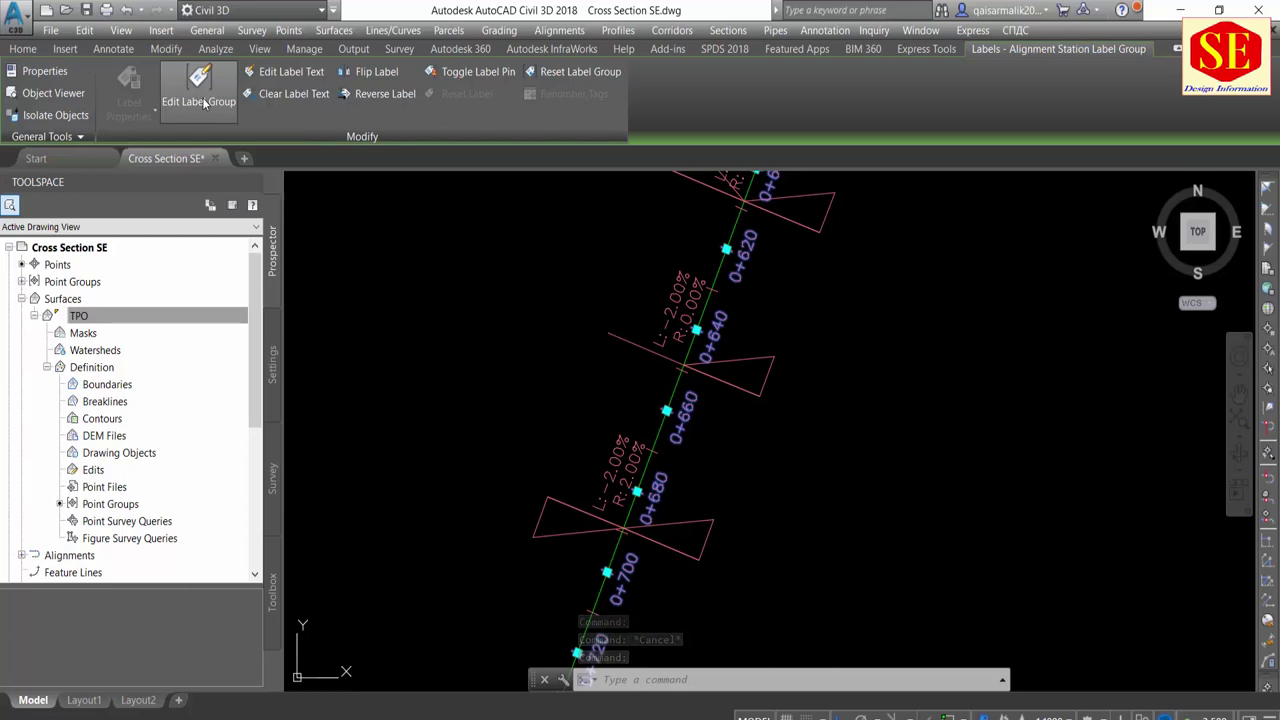
left_click(202, 97)
left_click(380, 243)
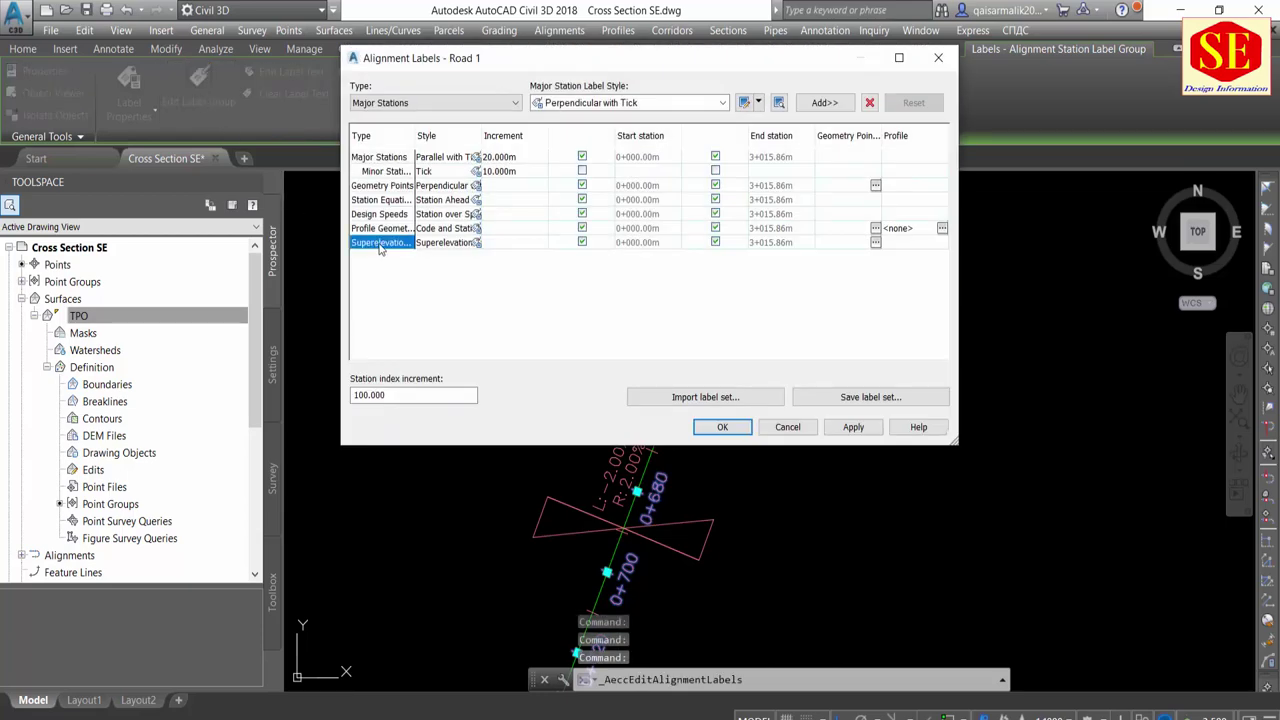
left_click(477, 243)
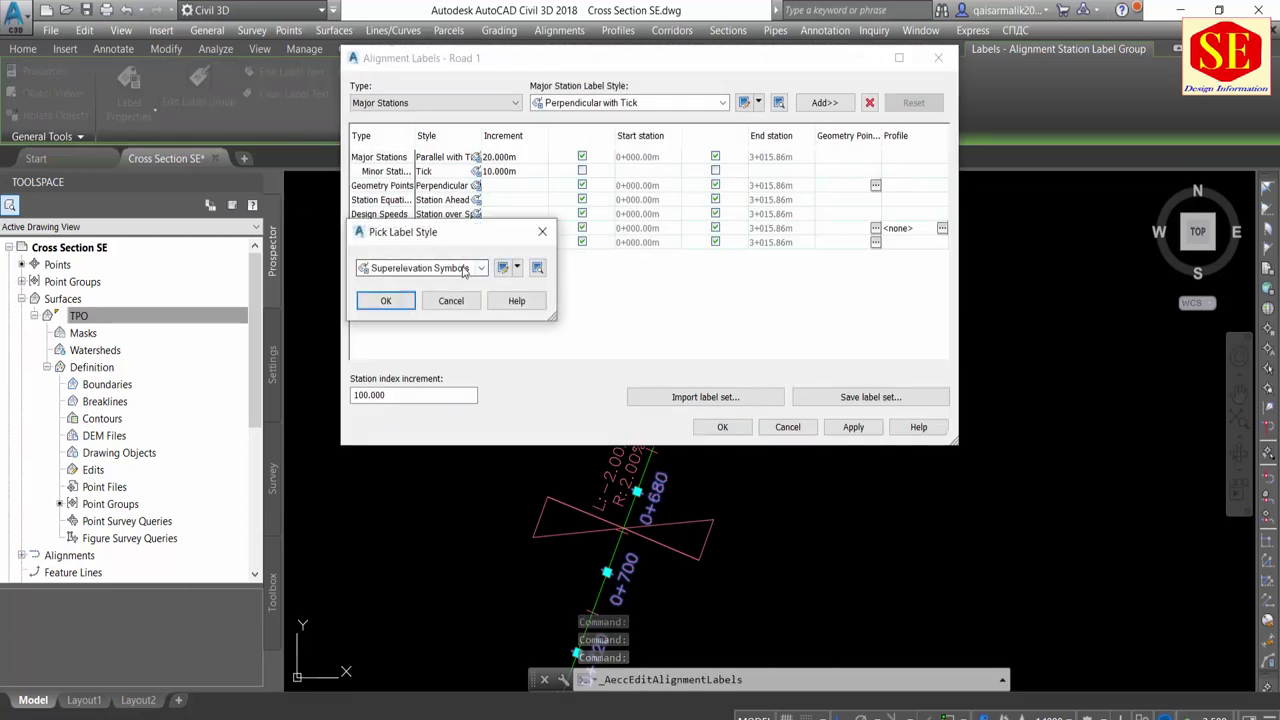
left_click(481, 268)
left_click(405, 288)
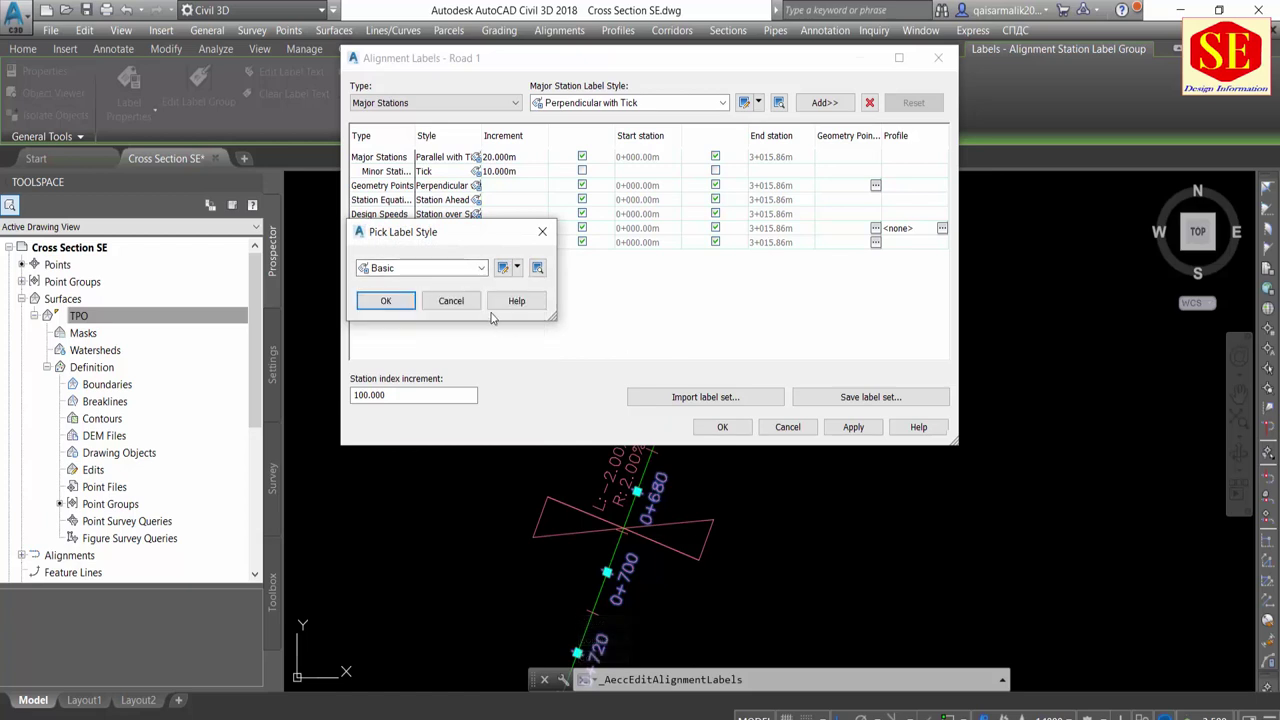
left_click(386, 301)
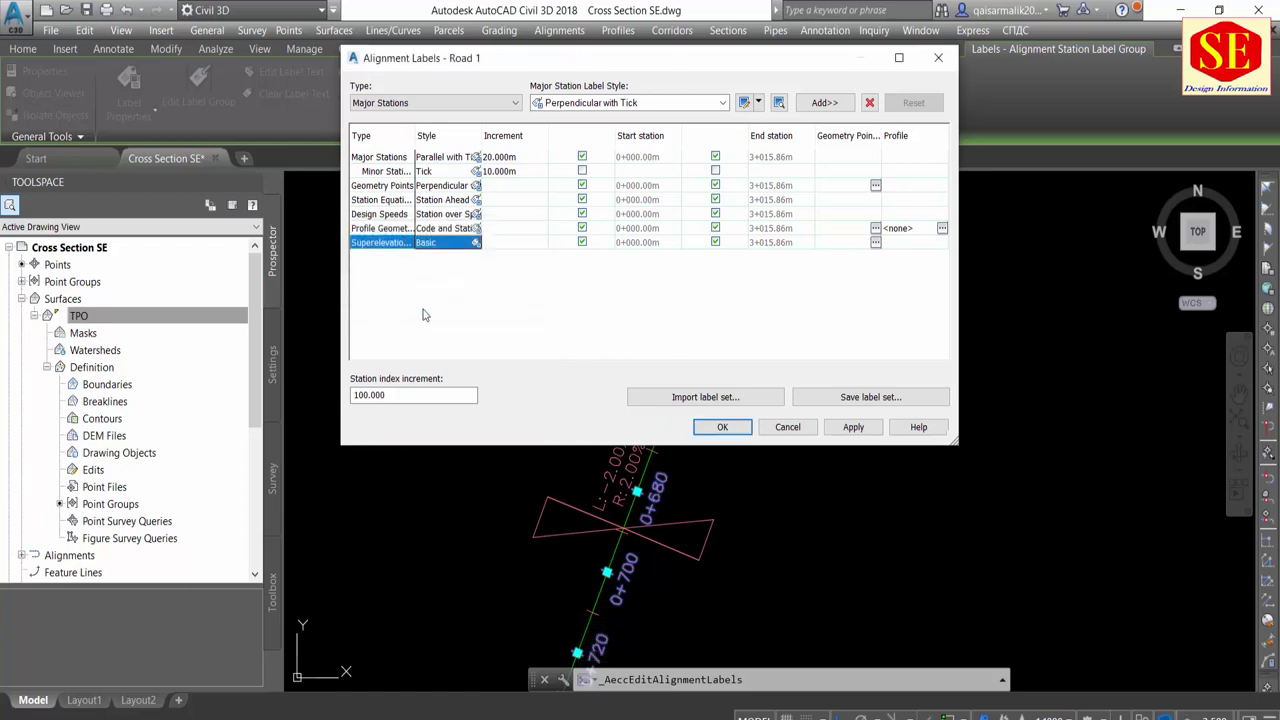
left_click(853, 427)
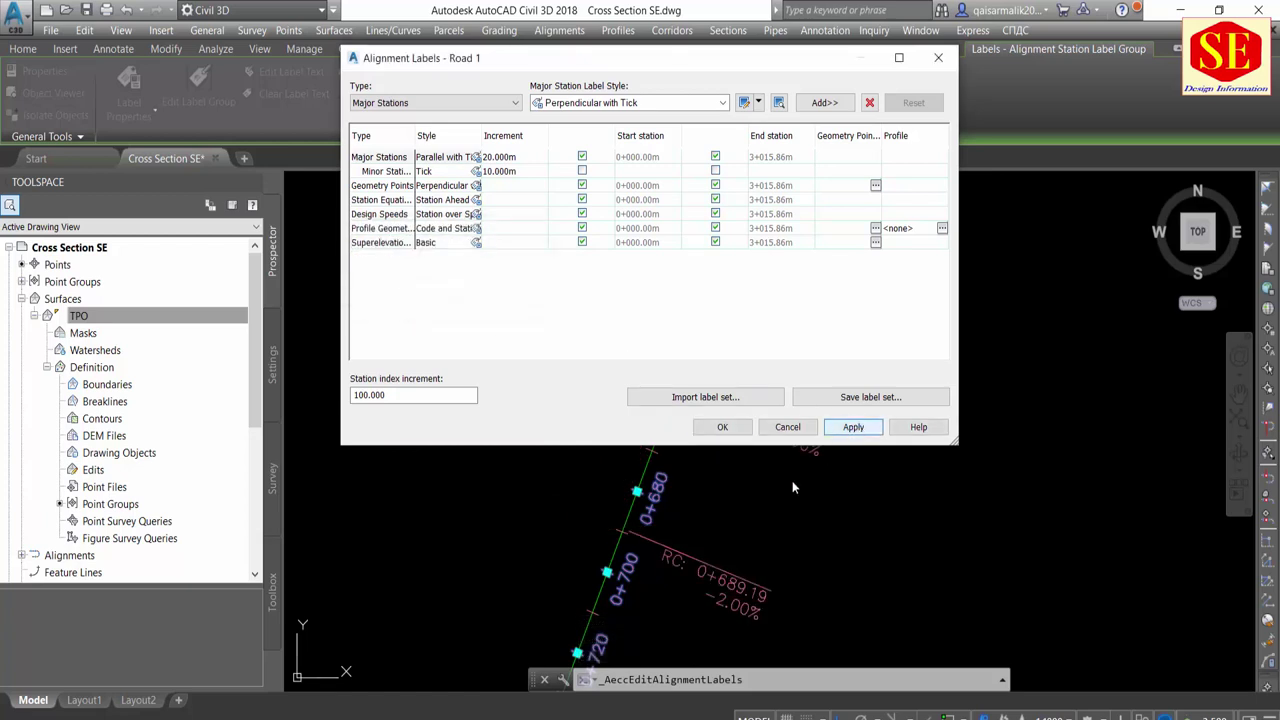
left_click(722, 427)
Zoom and pan along the alignment to check labels such as RC 0+689.19 at −2.00%
scroll(779, 375, "down", 3)
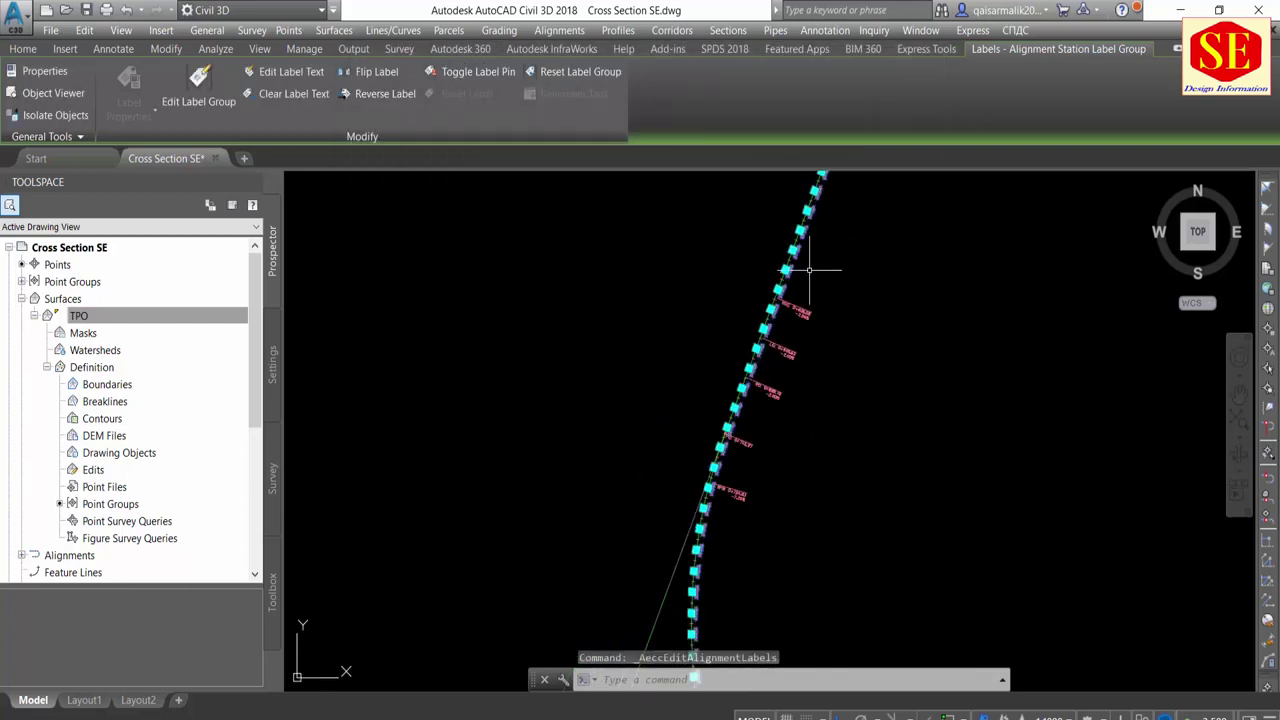
scroll(814, 271, "up", 1)
scroll(777, 334, "up", 2)
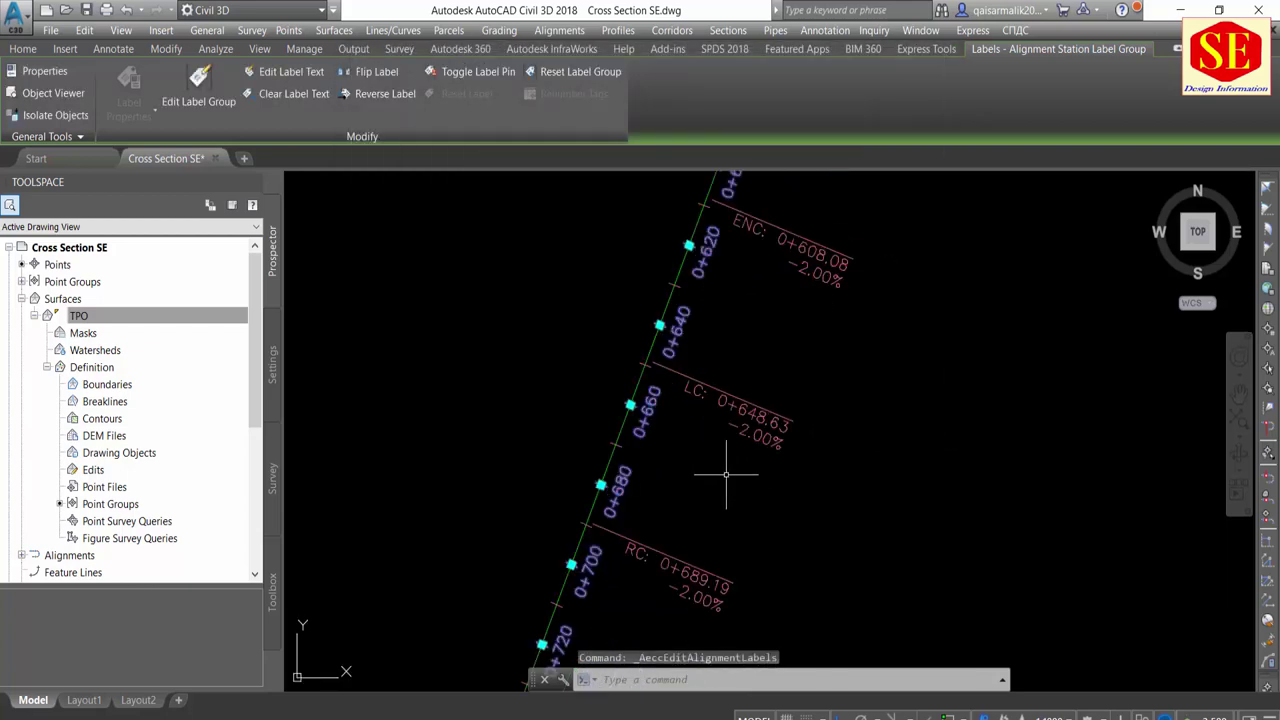
scroll(737, 360, "down", 3)
middle_click_drag(737, 334, 735, 305)
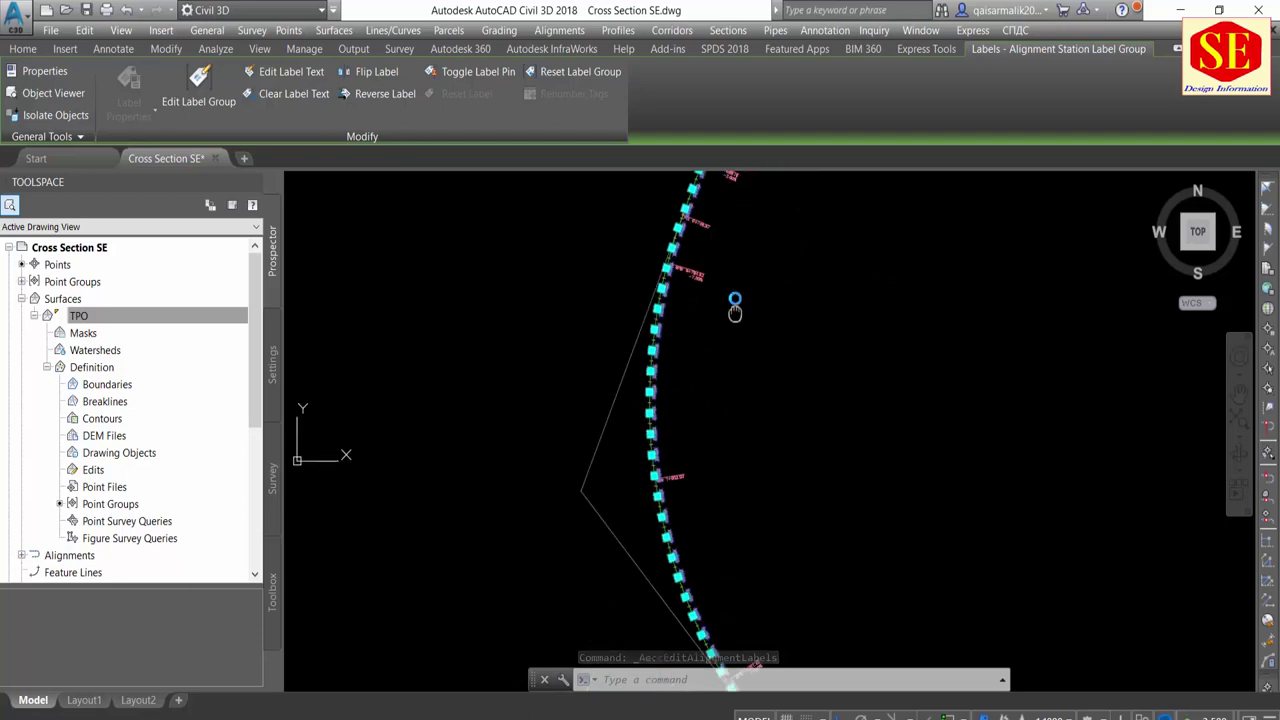
scroll(737, 391, "up", 1)
scroll(651, 386, "up", 1)
scroll(663, 428, "up", 1)
scroll(593, 336, "up", 1)
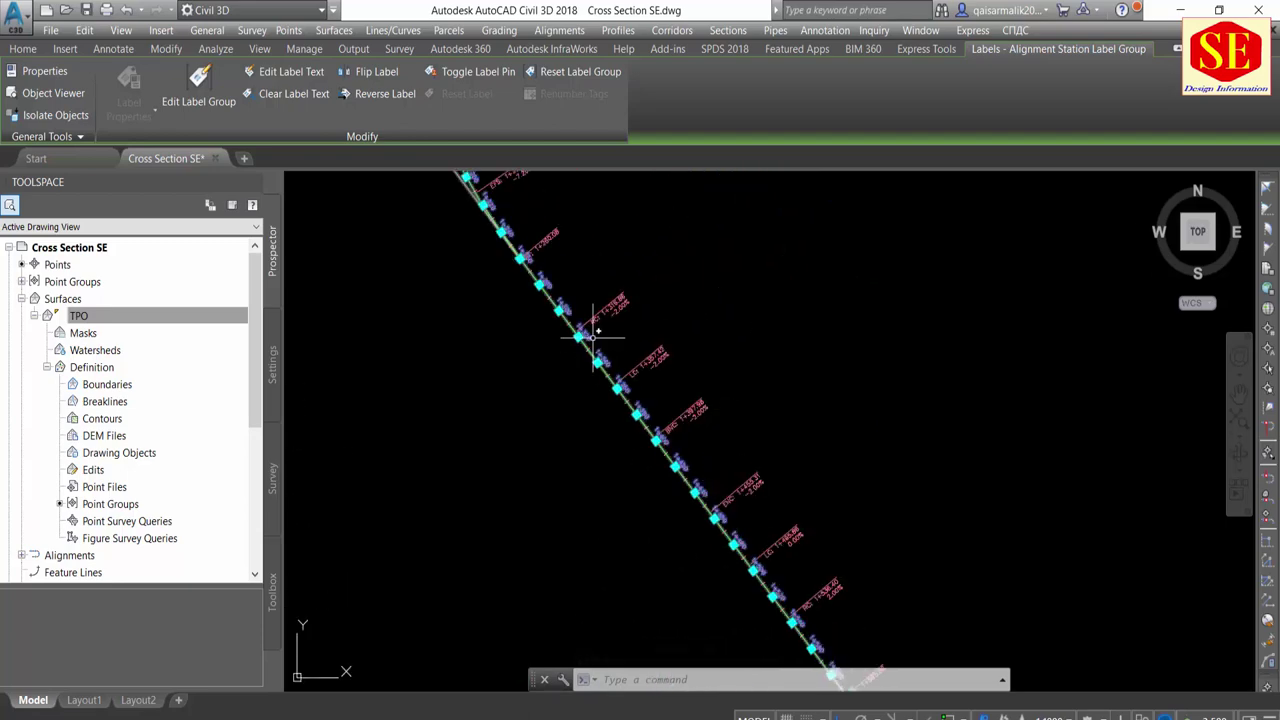
middle_click_drag(593, 336, 723, 566)
Switch the superelevation labels to the Critical Points style and zoom in to inspect them
left_click(221, 120)
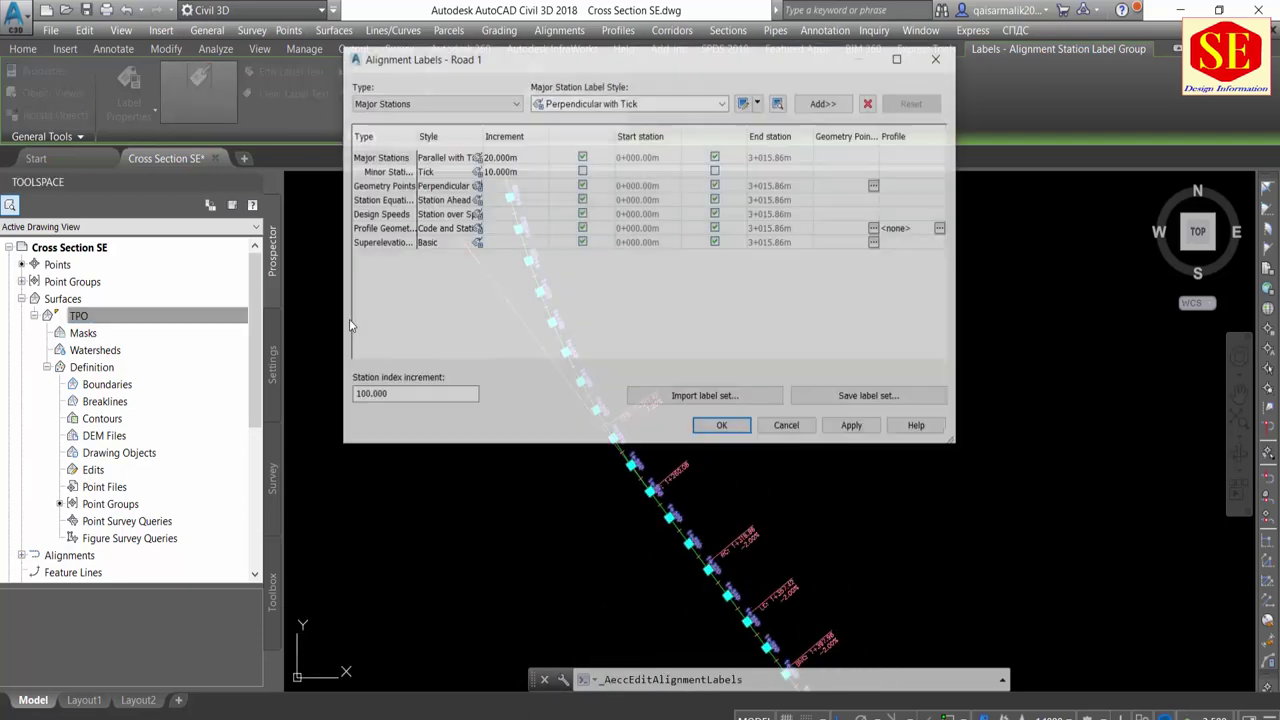
left_click(476, 243)
left_click(476, 245)
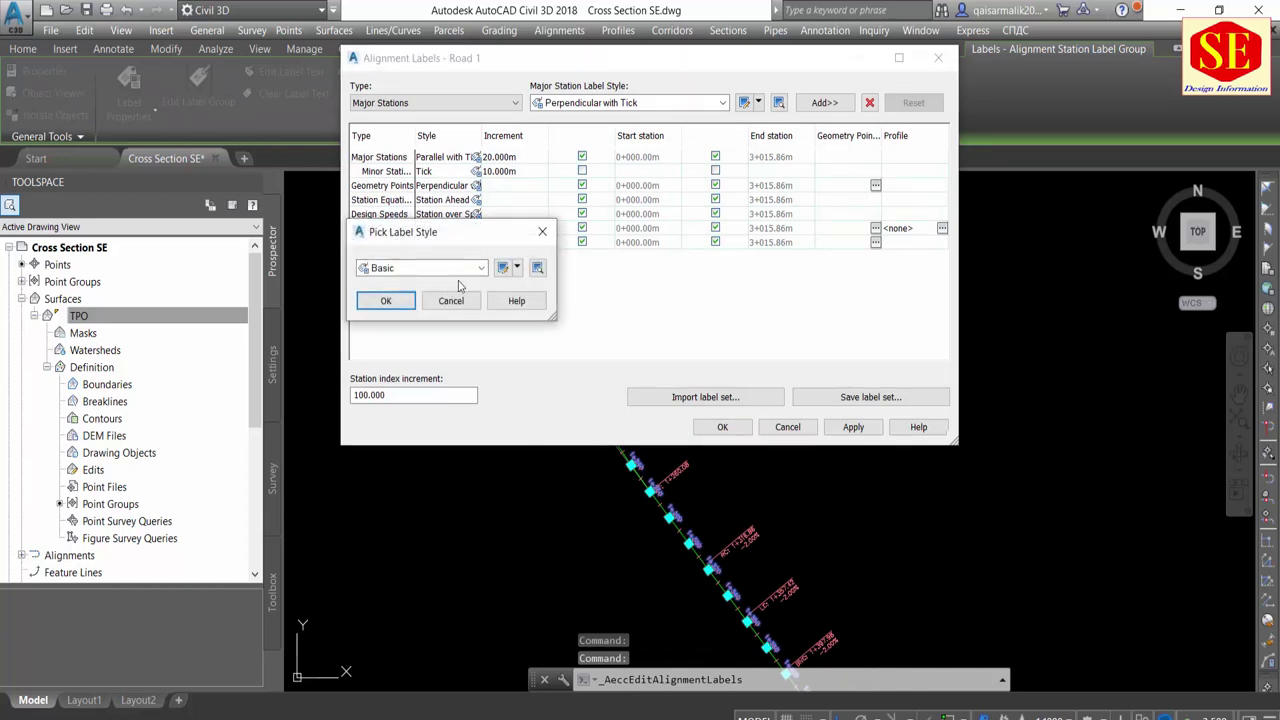
left_click(440, 268)
left_click(400, 295)
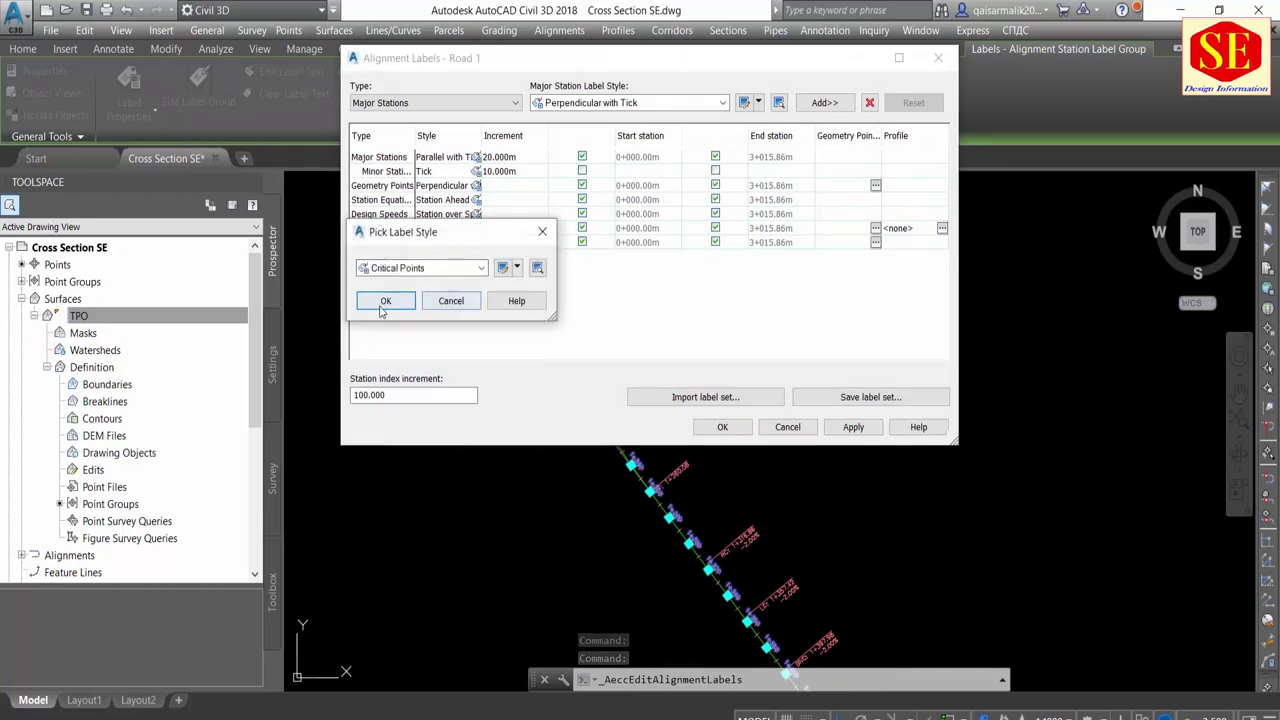
left_click(388, 300)
left_click(853, 426)
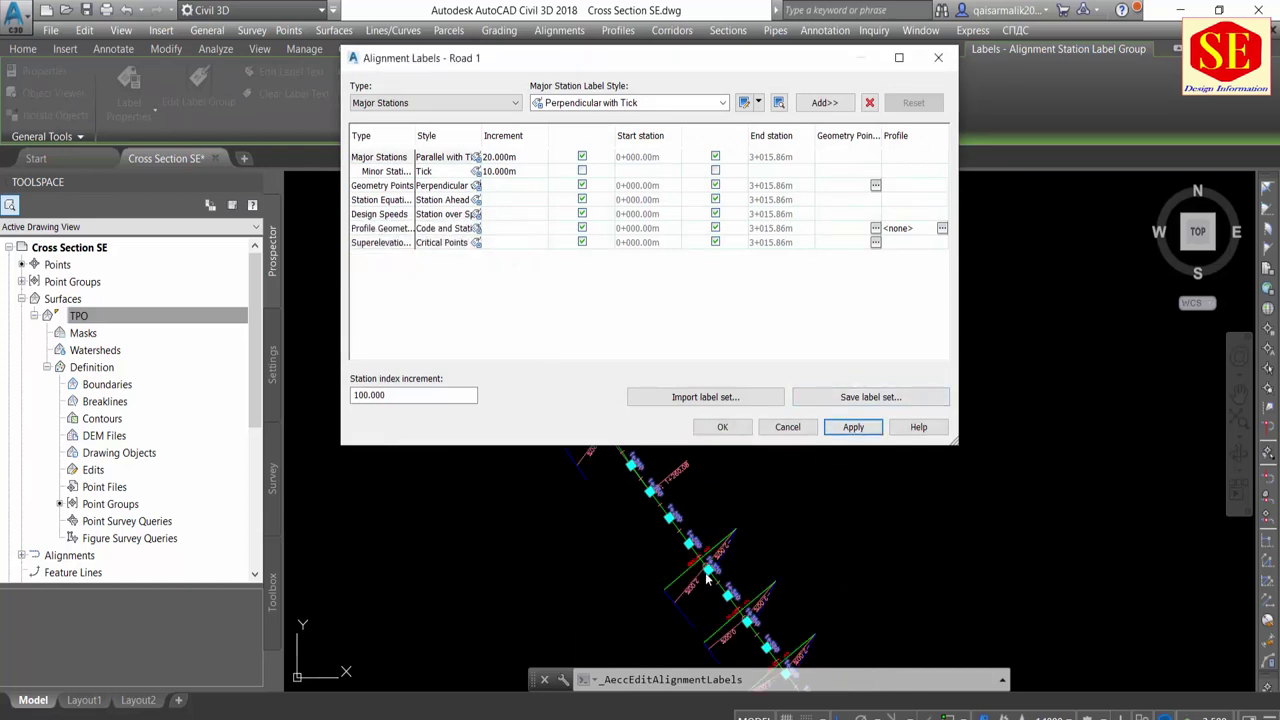
left_click(740, 422)
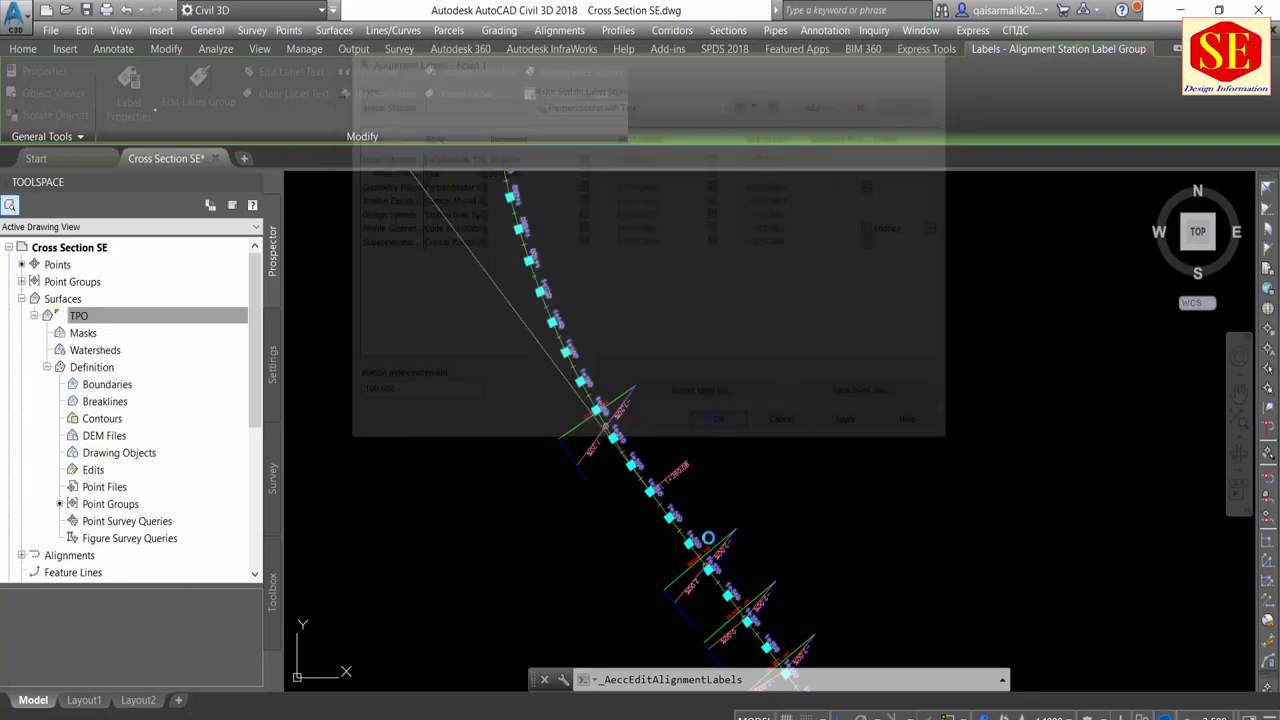
scroll(703, 586, "up", 3)
scroll(677, 443, "up", 1)
scroll(672, 458, "up", 1)
scroll(673, 460, "down", 1)
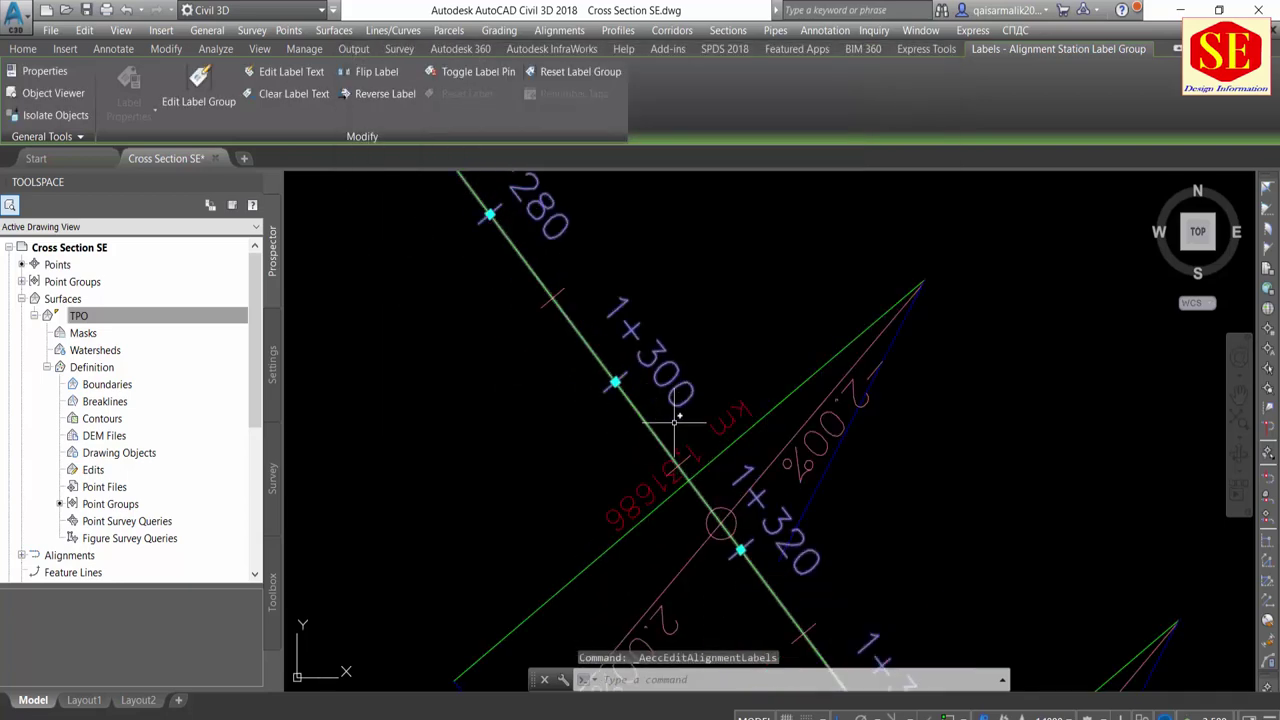
scroll(660, 400, "down", 2)
scroll(826, 582, "up", 5)
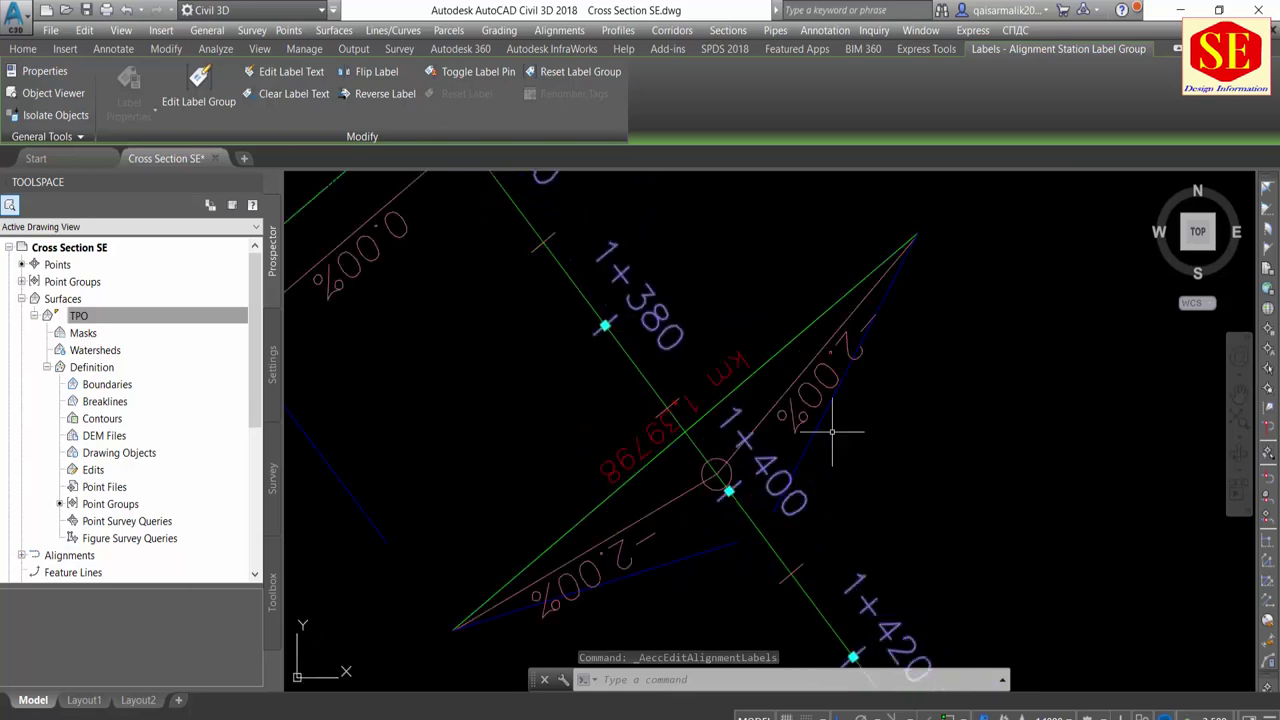
scroll(660, 330, "down", 8)
scroll(645, 312, "down", 3)
scroll(660, 400, "down", 3)
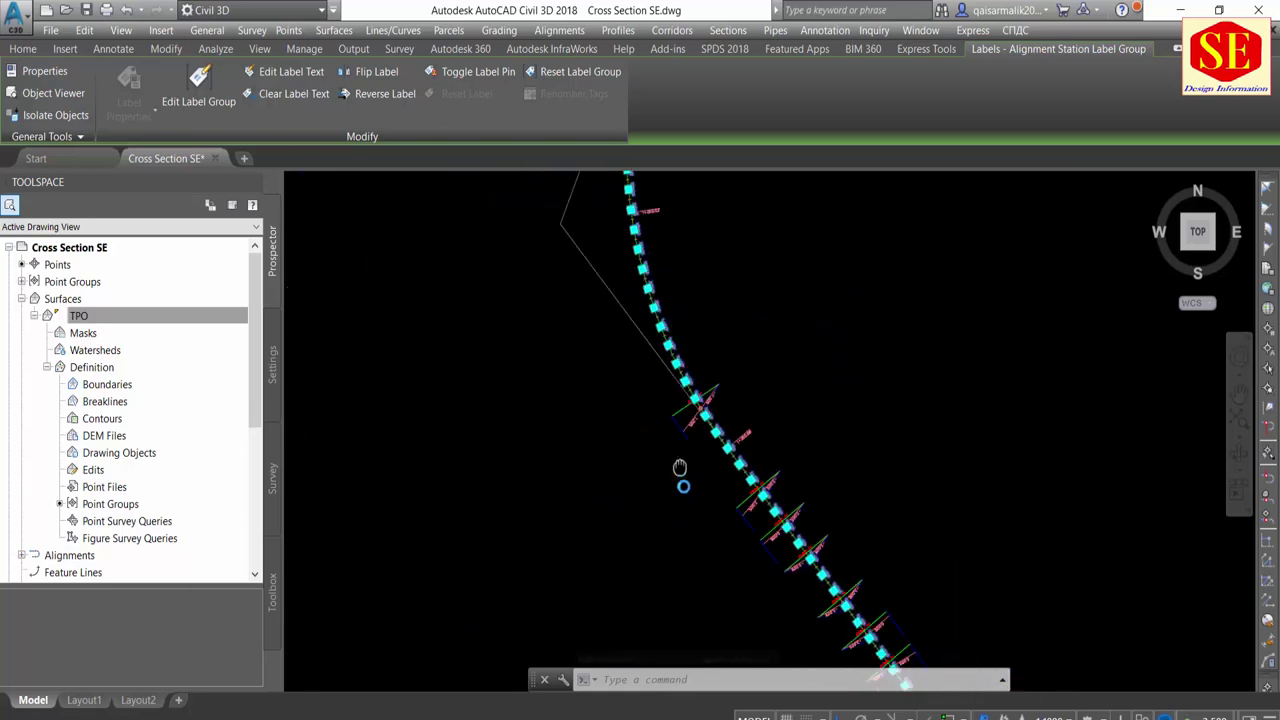
scroll(671, 400, "down", 2)
scroll(650, 410, "up", 1)
scroll(706, 336, "up", 3)
scroll(706, 336, "up", 4)
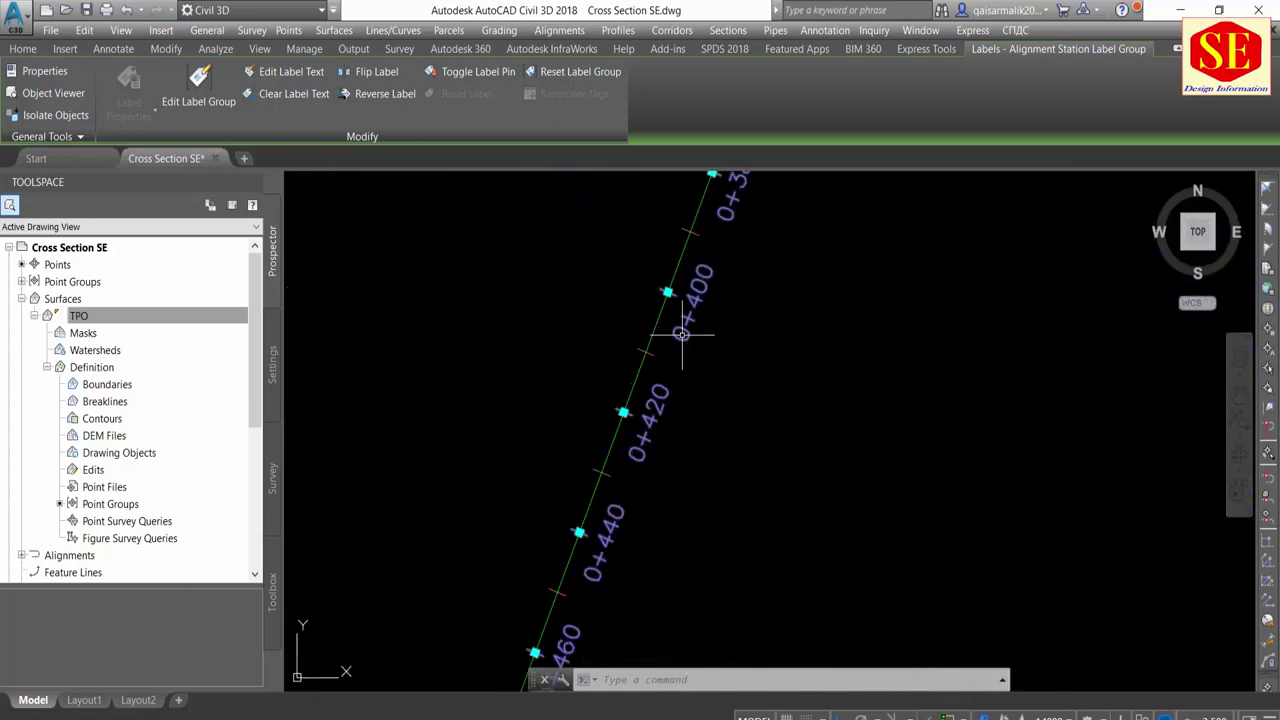
Change the superelevation label style to Full Superelevation Symbols
left_click(199, 100)
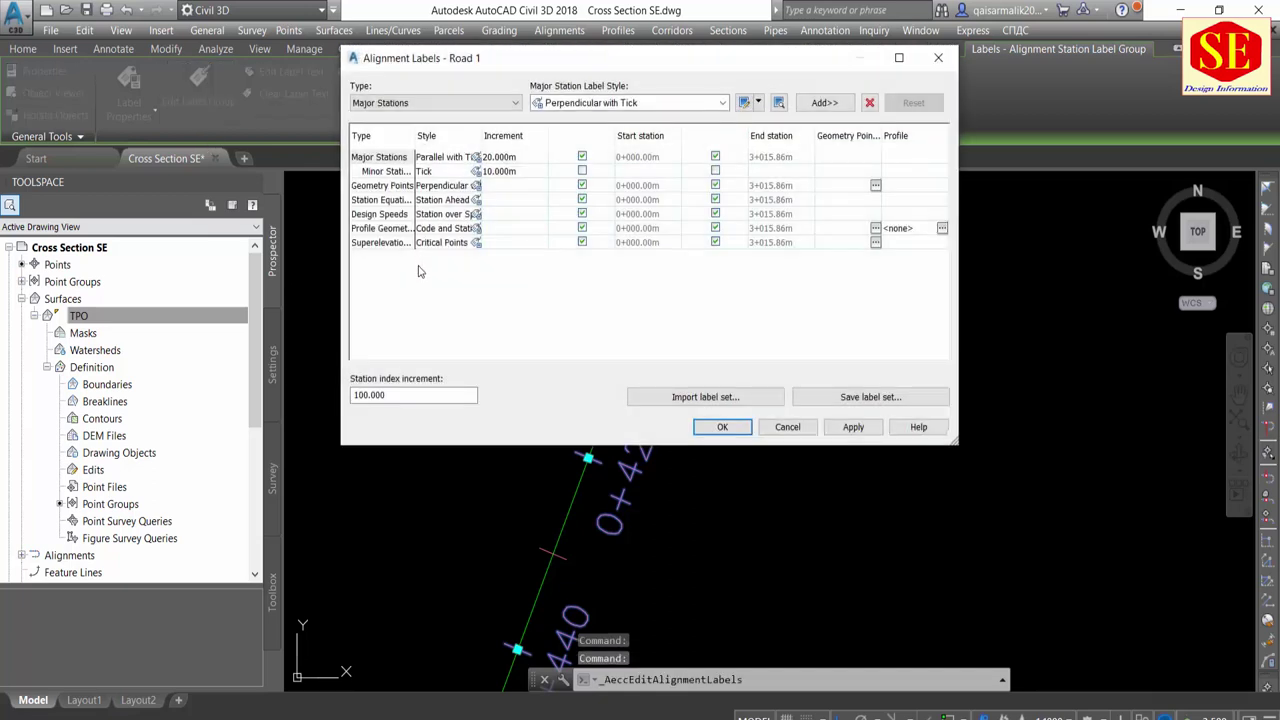
left_click(480, 244)
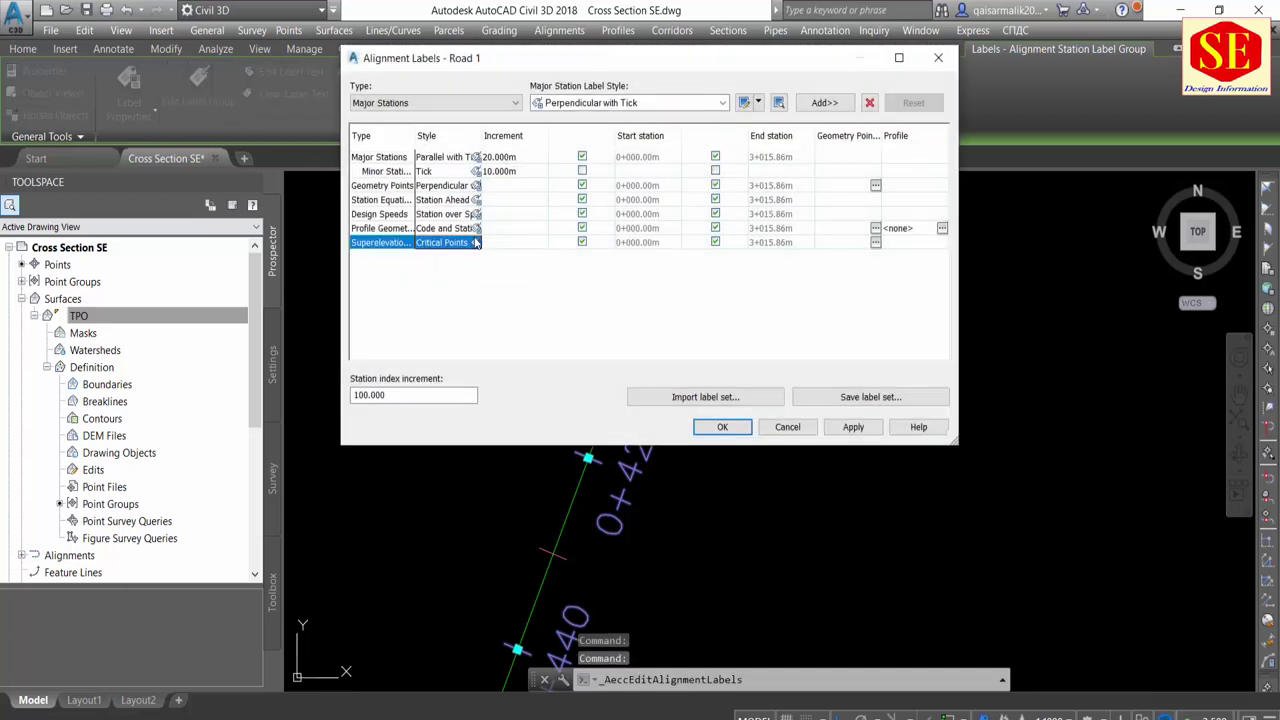
left_click(477, 243)
left_click(481, 268)
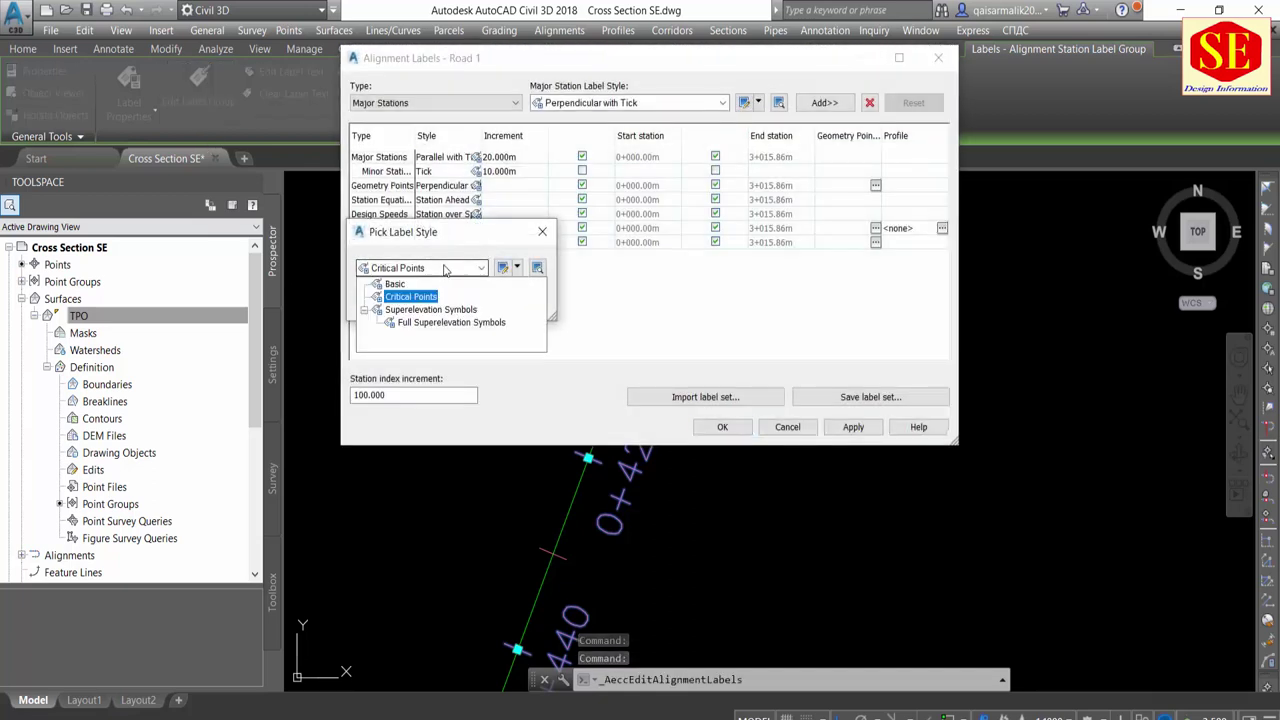
left_click(430, 322)
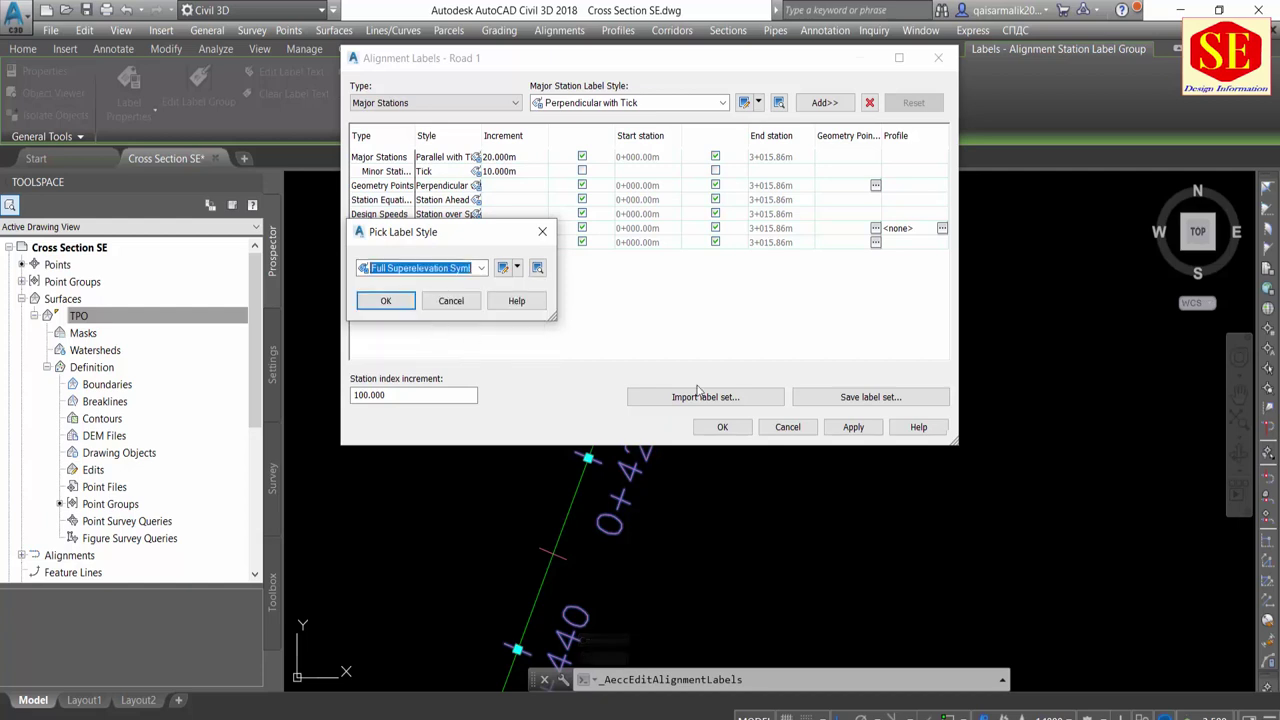
left_click(385, 302)
left_click(853, 427)
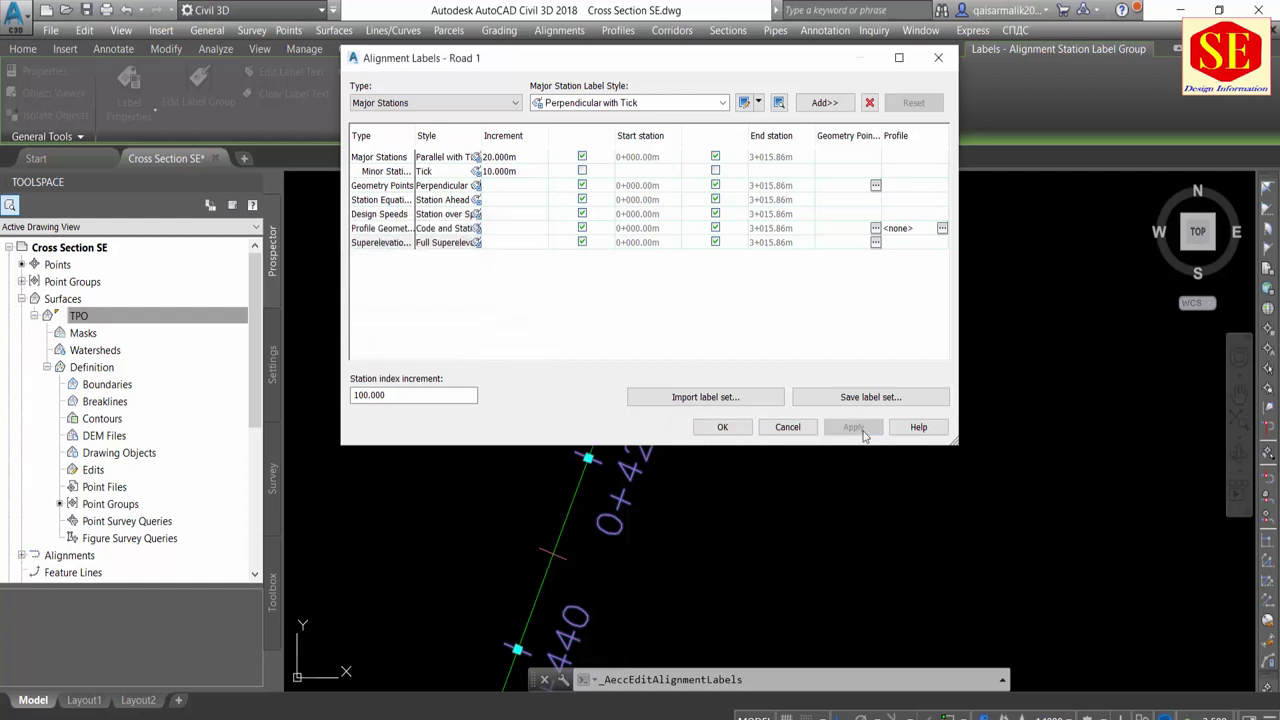
left_click(720, 427)
scroll(627, 521, "up", 6)
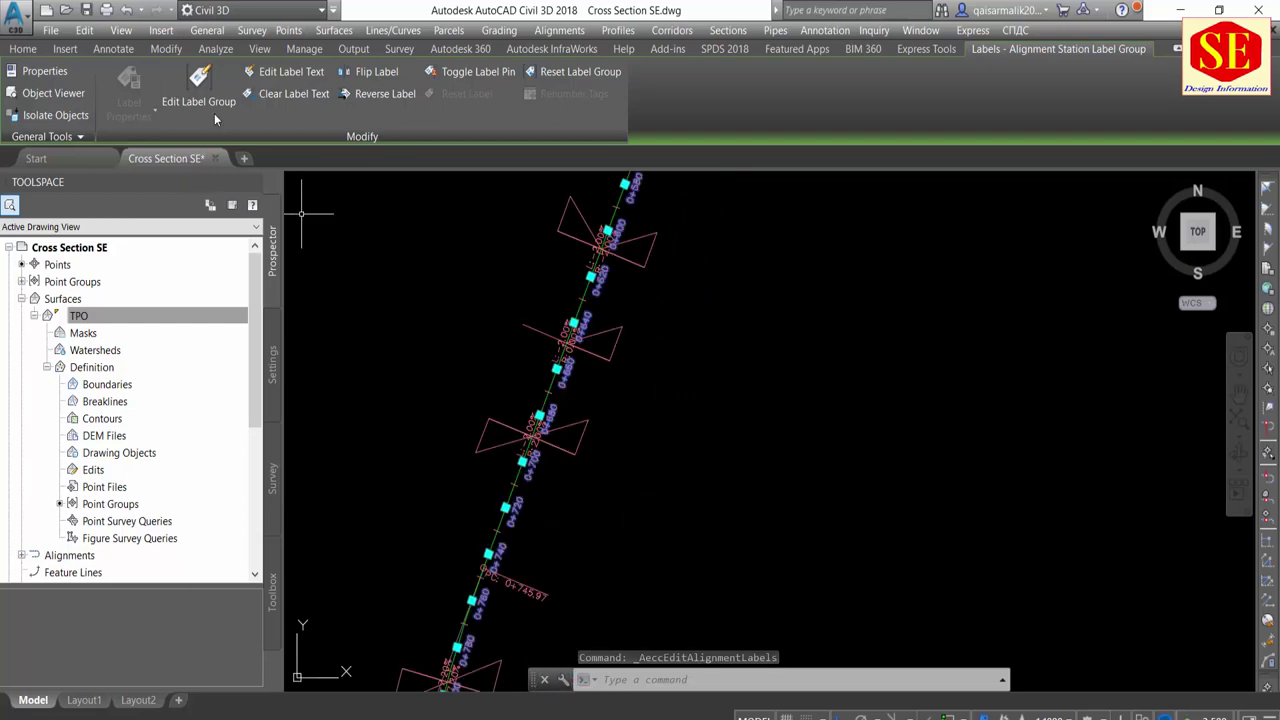
Return the superelevation label style to Basic
left_click(196, 108)
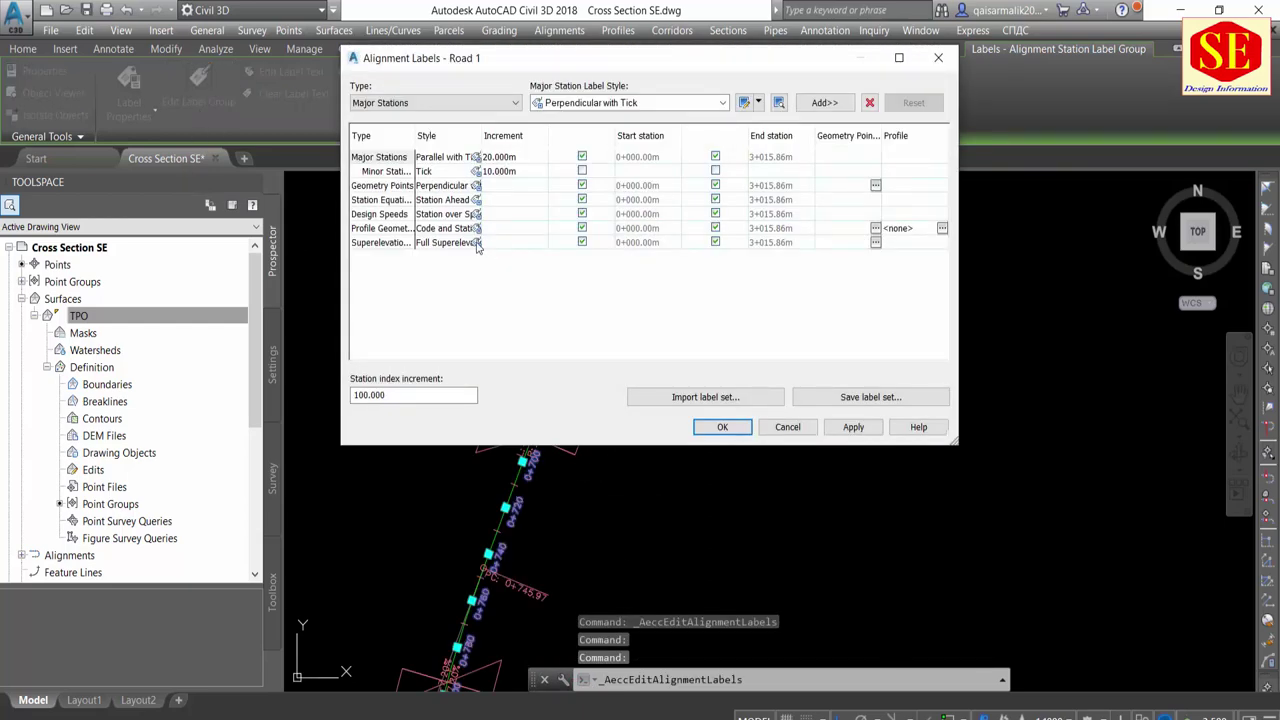
left_click(478, 245)
left_click(478, 245)
left_click(420, 268)
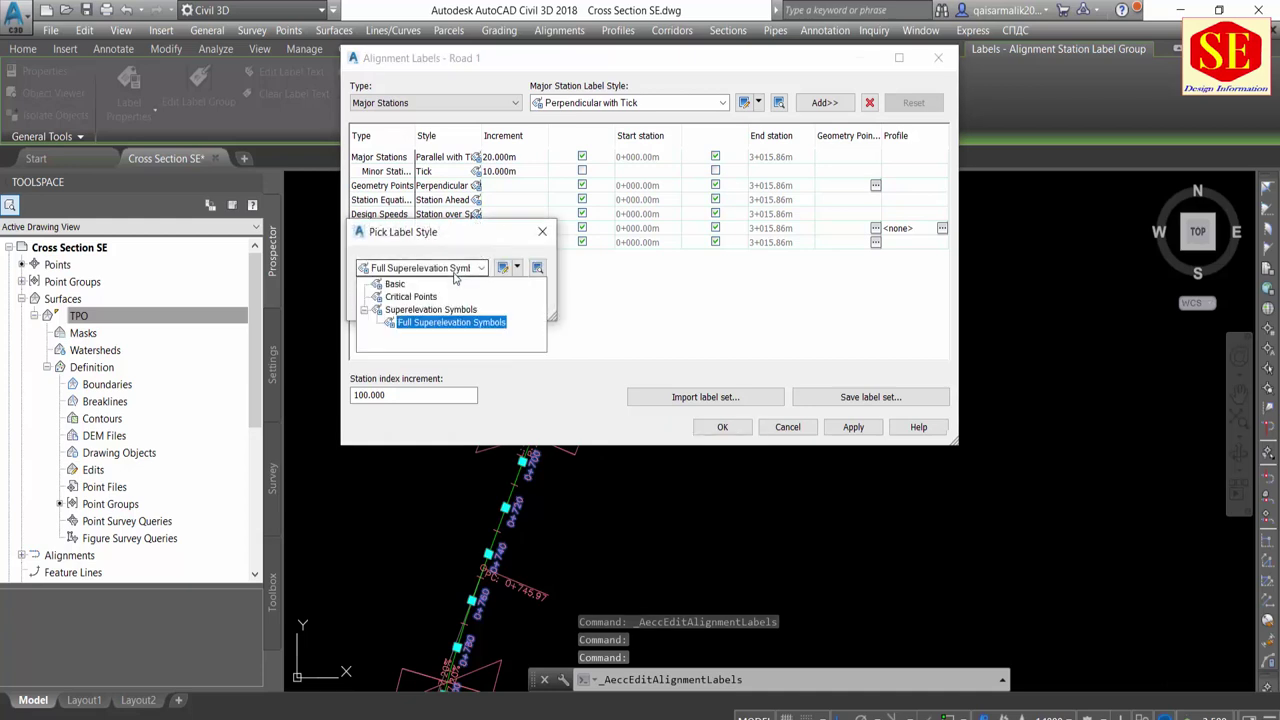
left_click(400, 278)
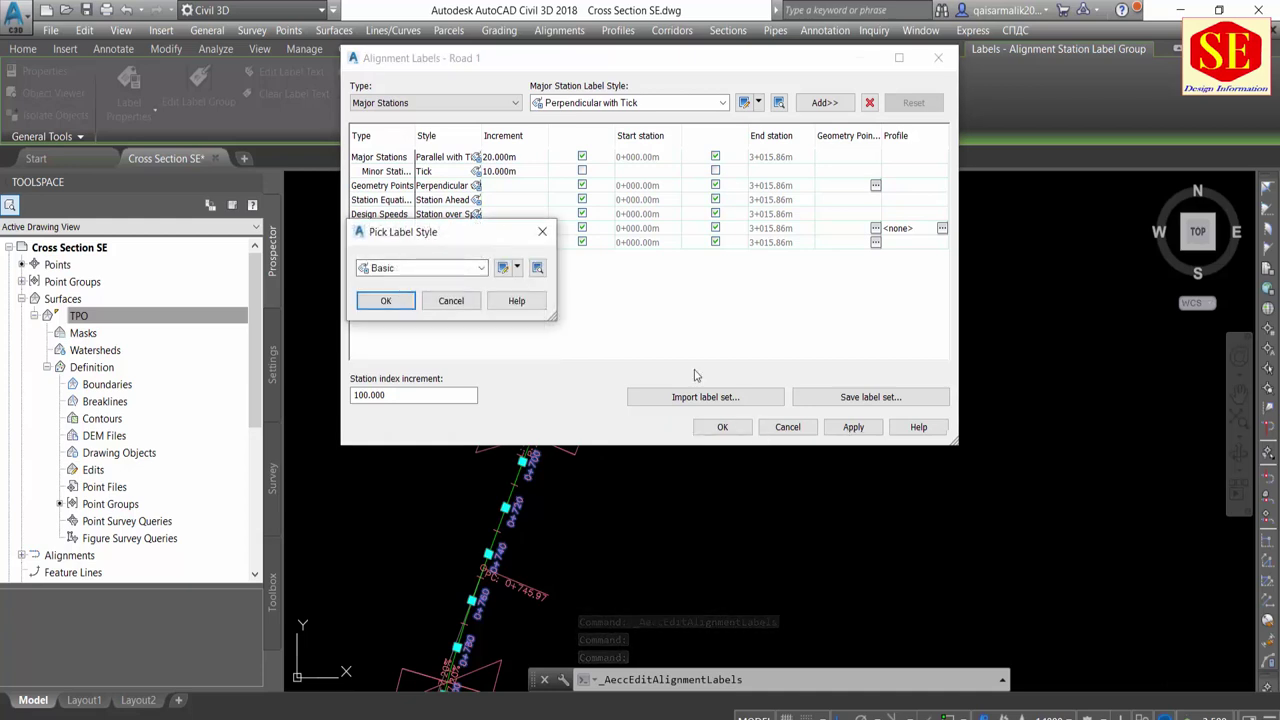
key("Return")
left_click(729, 428)
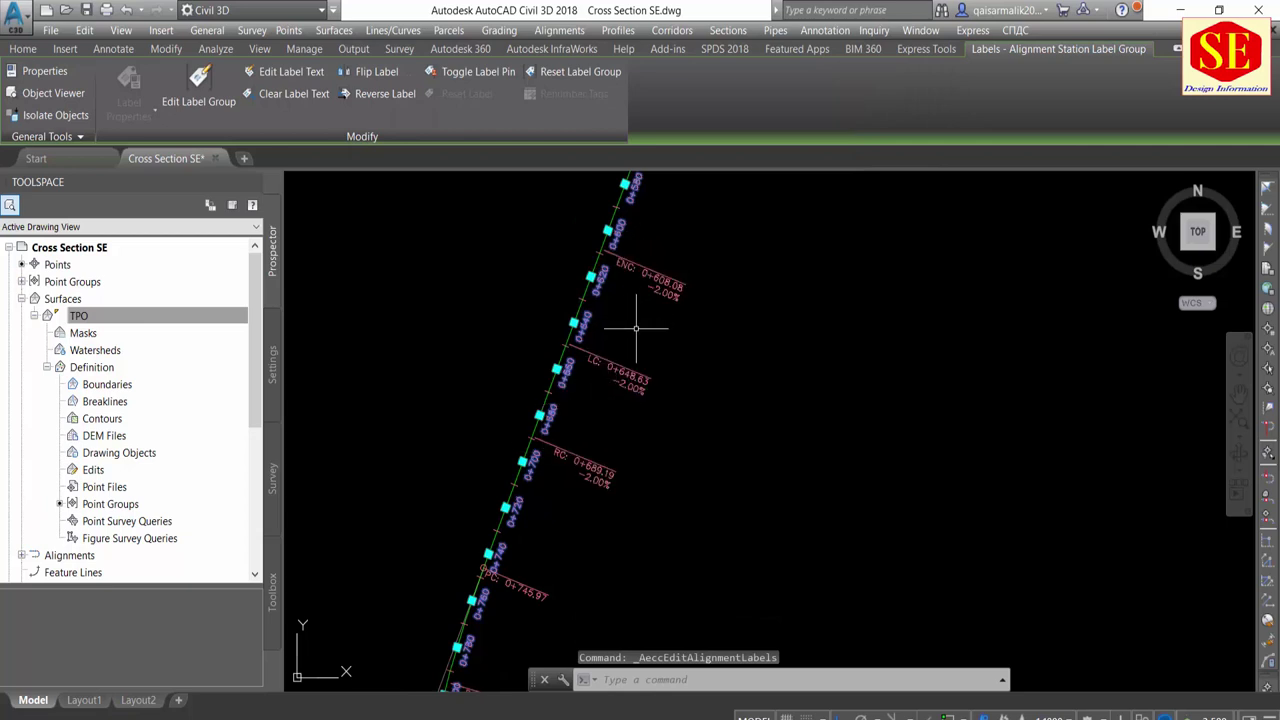
Deselect the alignment and view both curves of the S-shaped alignment and the profile view
key("Escape")
scroll(596, 398, "down", 2)
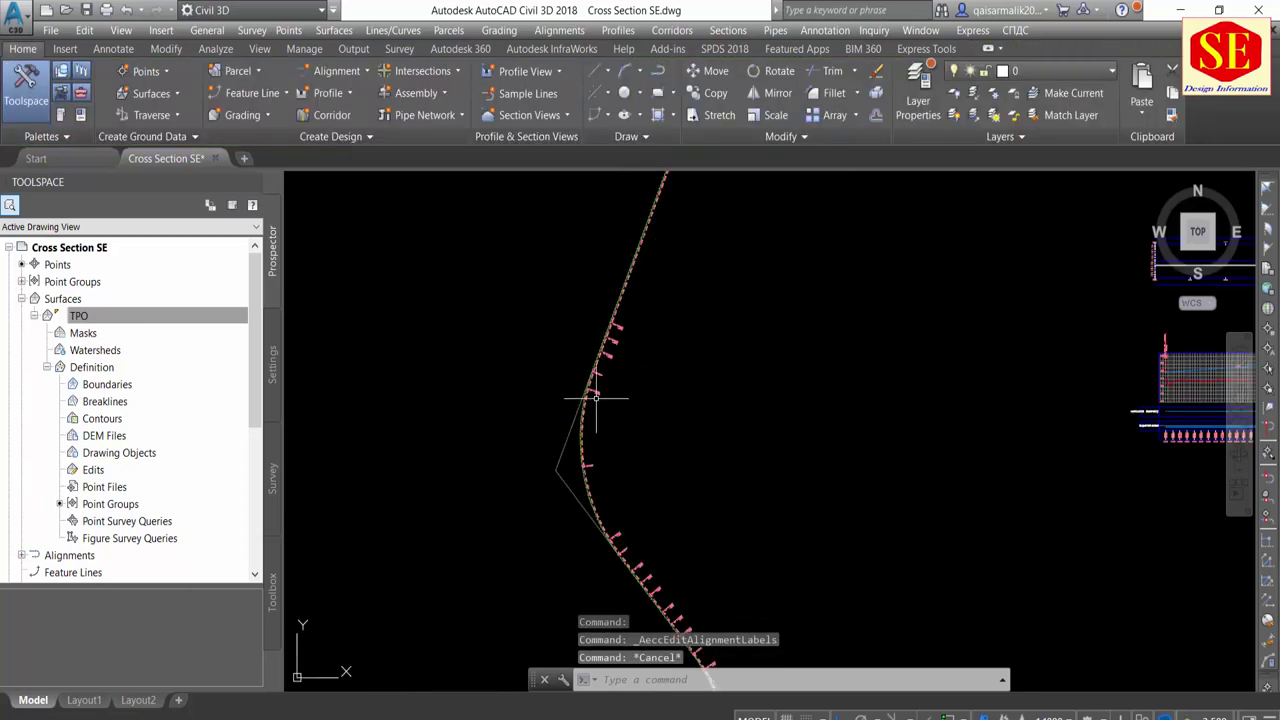
scroll(587, 470, "up", 2)
scroll(588, 312, "down", 2)
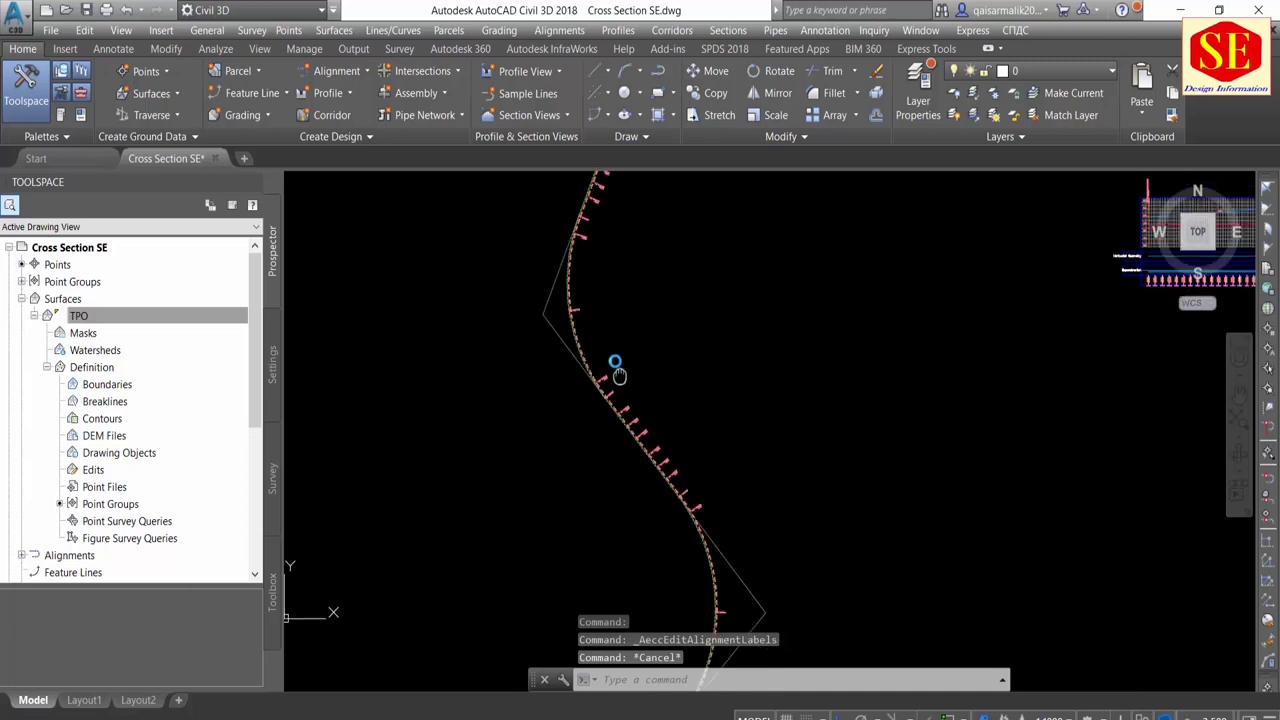
scroll(614, 366, "up", 3)
scroll(656, 452, "up", 2)
scroll(500, 329, "down", 2)
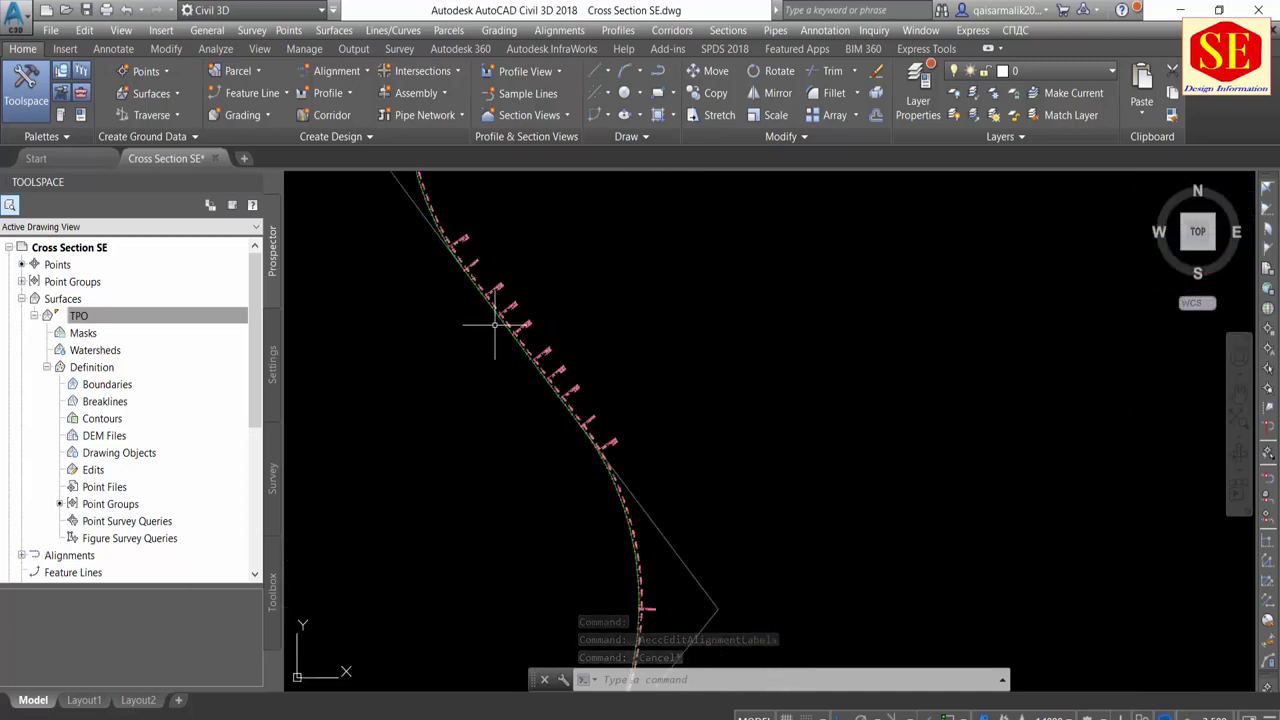
scroll(500, 329, "down", 2)
scroll(522, 518, "up", 2)
middle_click_drag(557, 363, 645, 610)
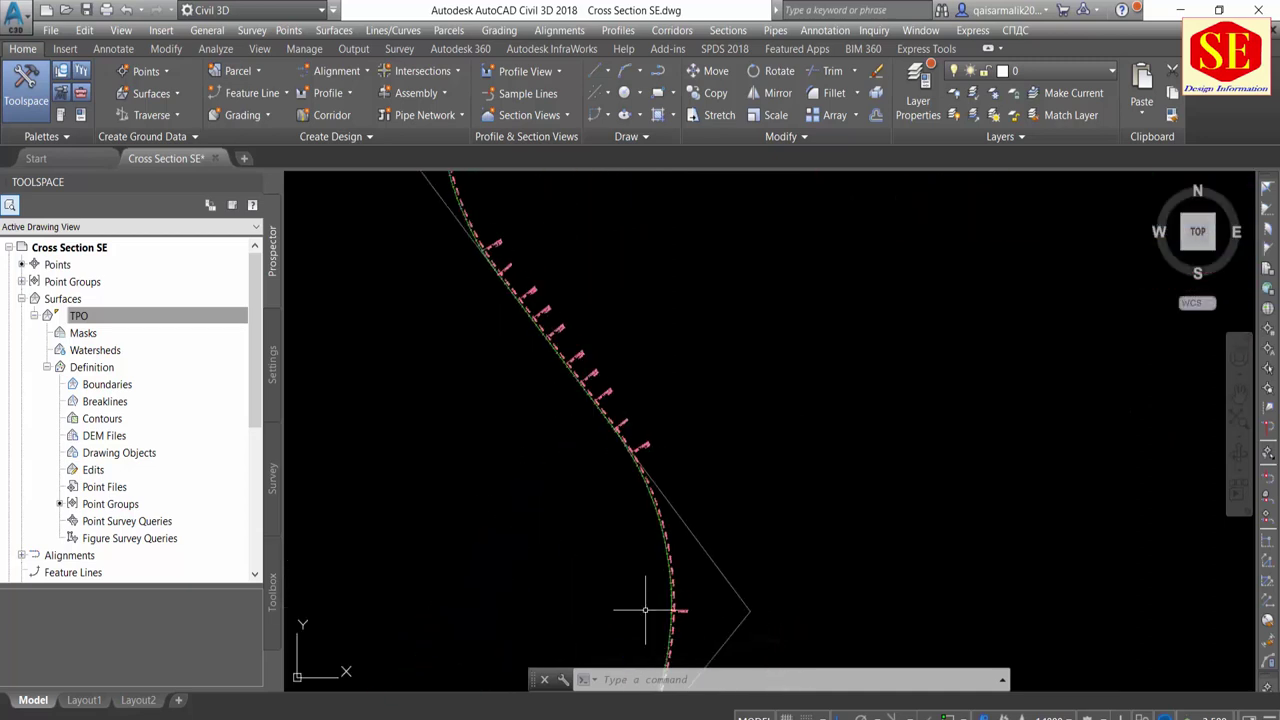
scroll(615, 399, "down", 2)
scroll(586, 337, "up", 1)
middle_click_drag(586, 337, 573, 503)
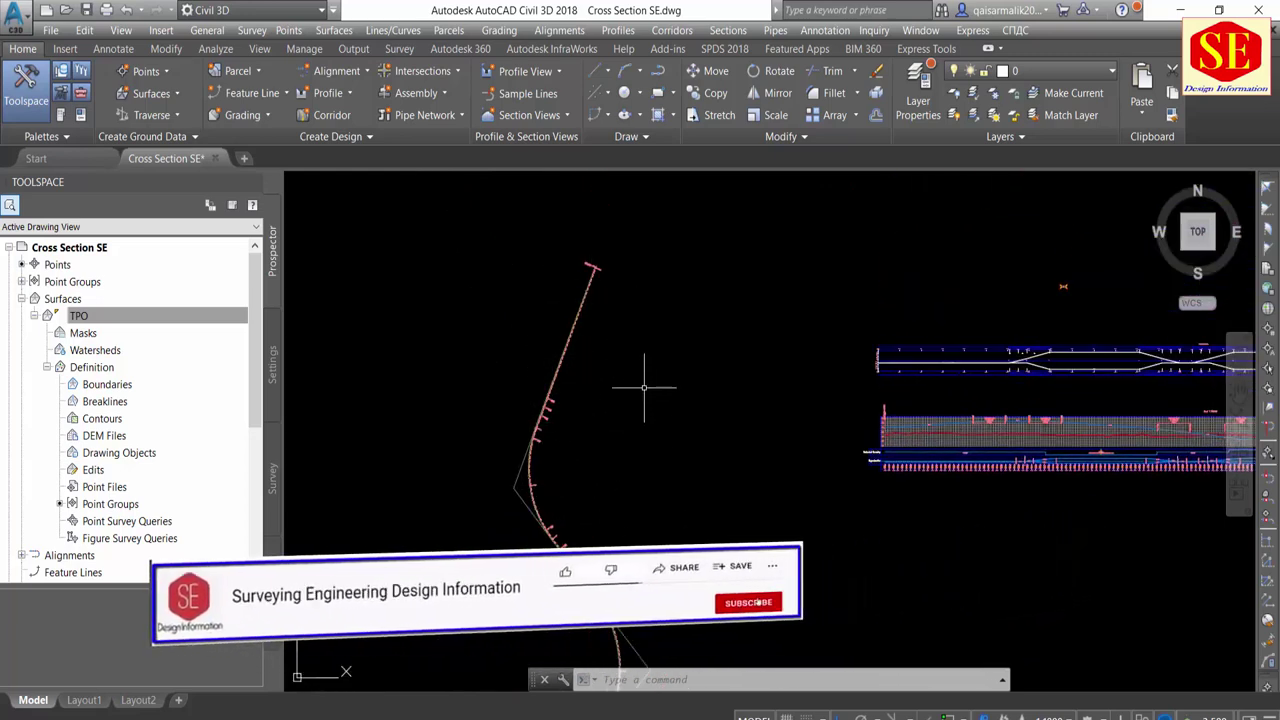
middle_click_drag(1021, 269, 991, 263)
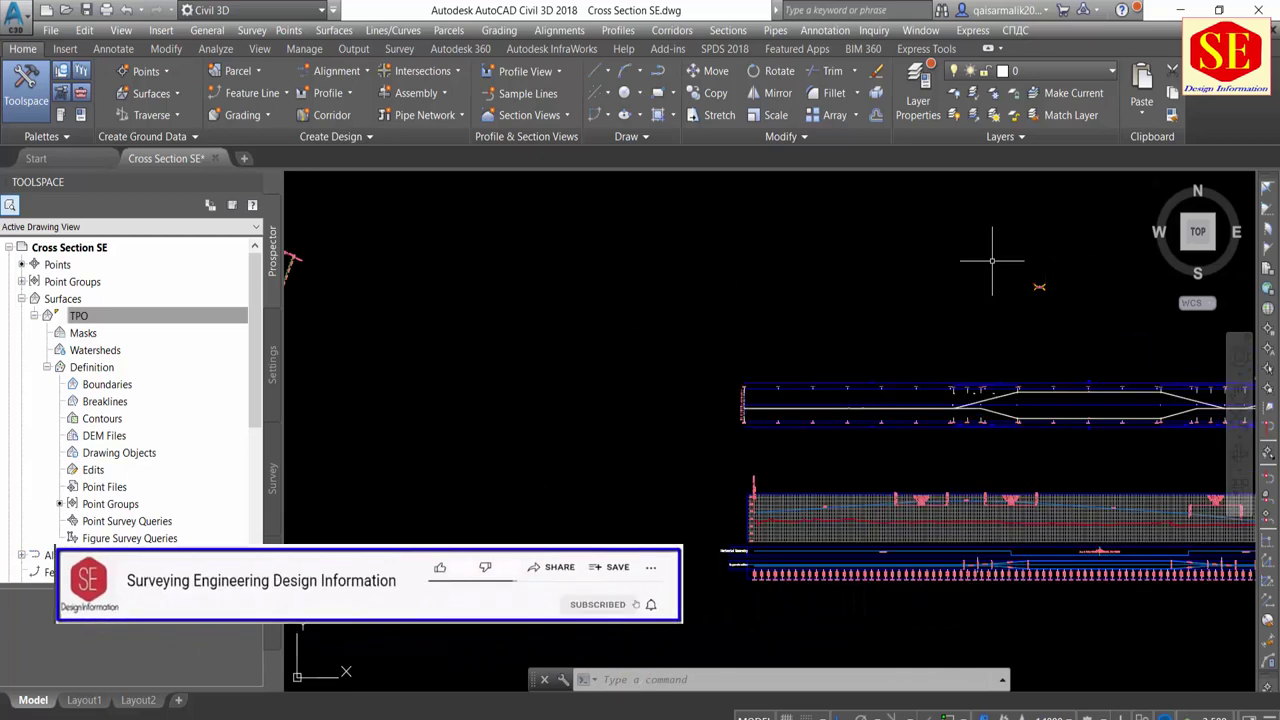
Create corridor QM on Road 1 with profile Road 1 DEsign, assembly Sec AA and target surface TPO
left_click(337, 116)
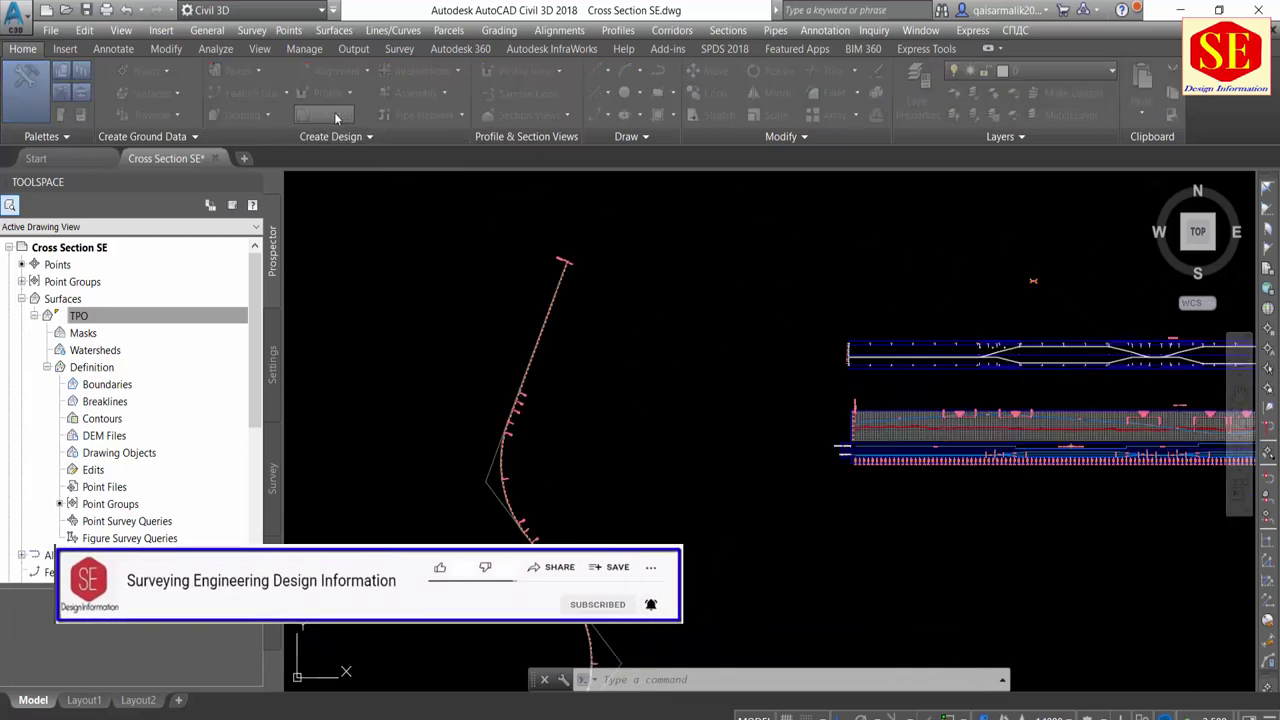
left_click(687, 115)
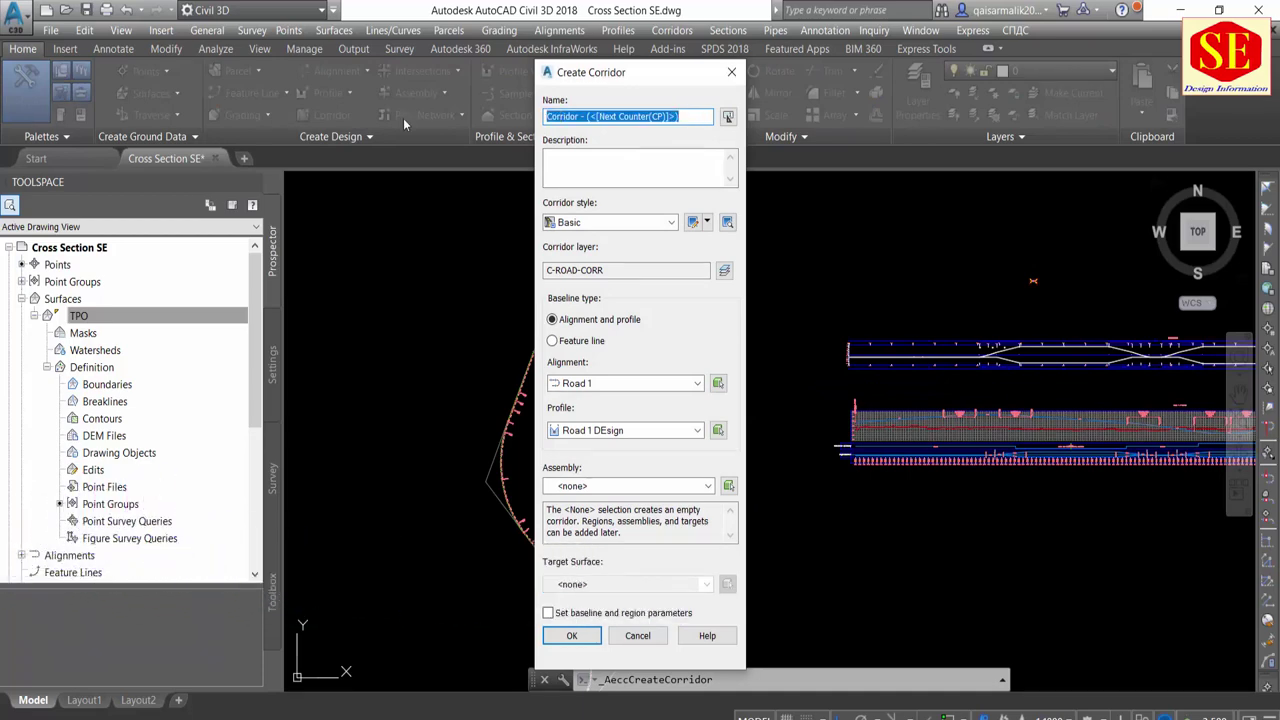
type("QM")
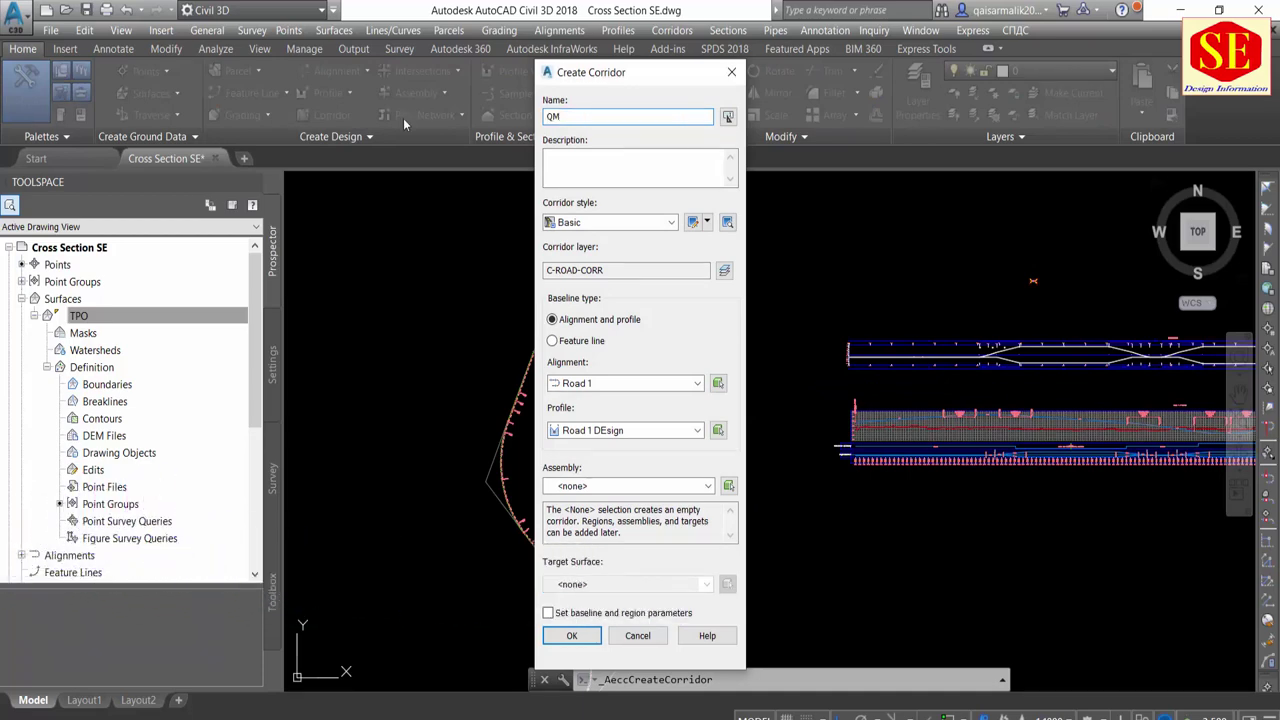
left_click(600, 385)
left_click(598, 400)
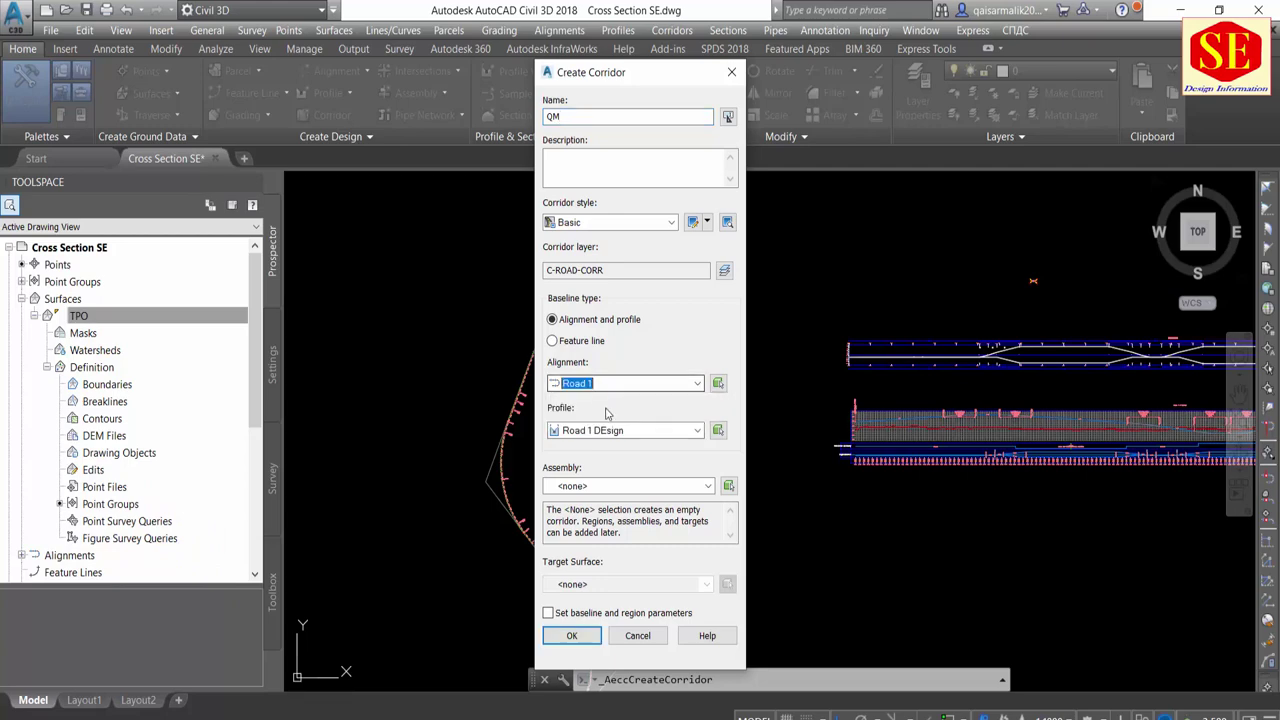
left_click(600, 430)
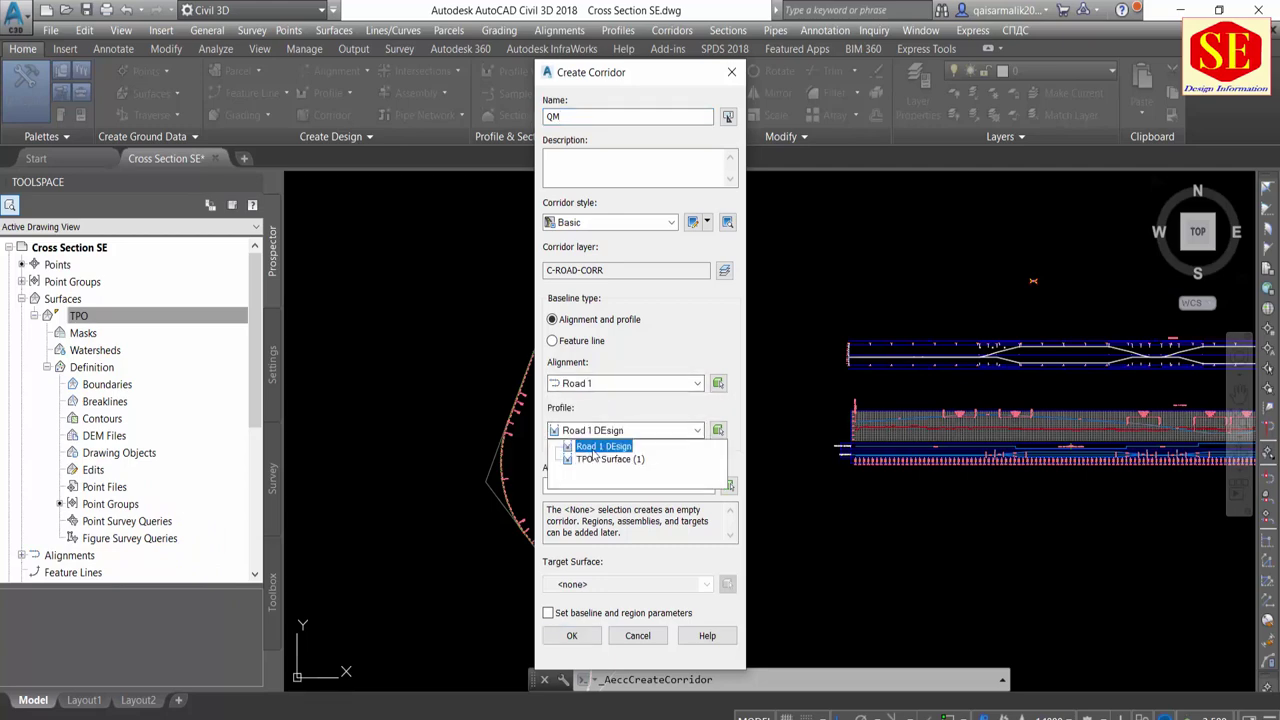
left_click(600, 446)
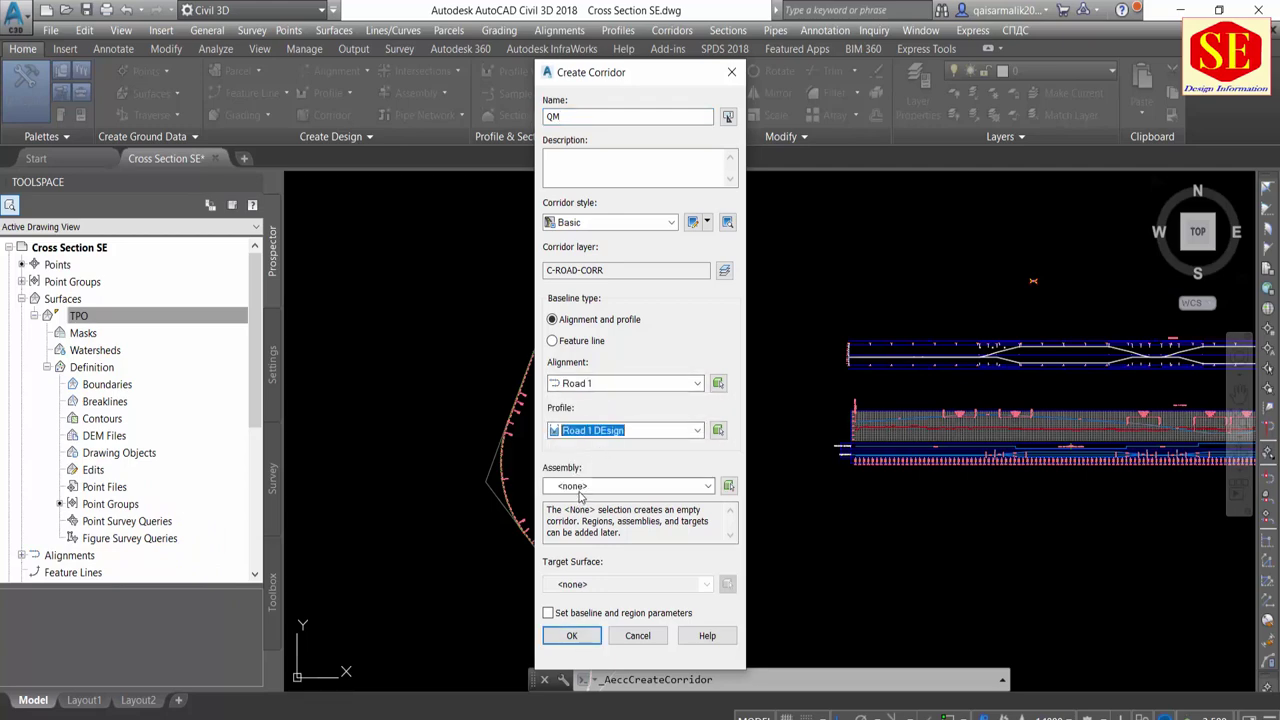
left_click(595, 487)
left_click(592, 505)
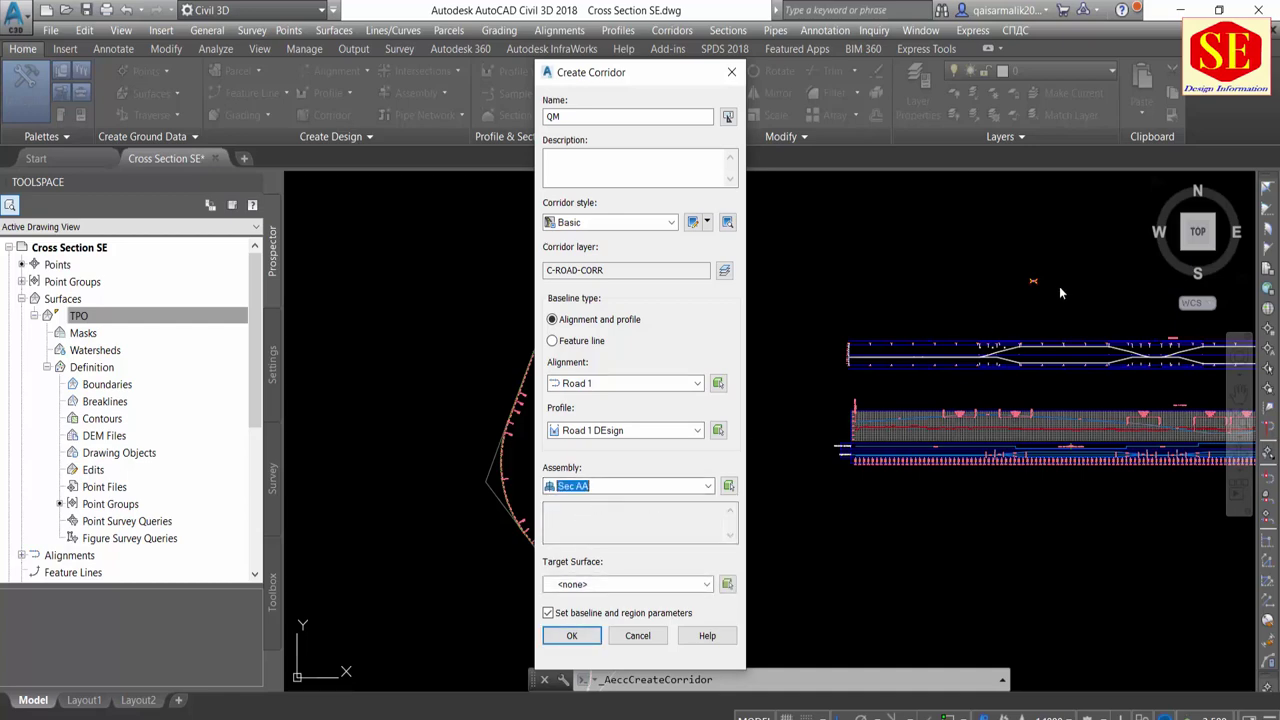
left_click(675, 588)
left_click(583, 610)
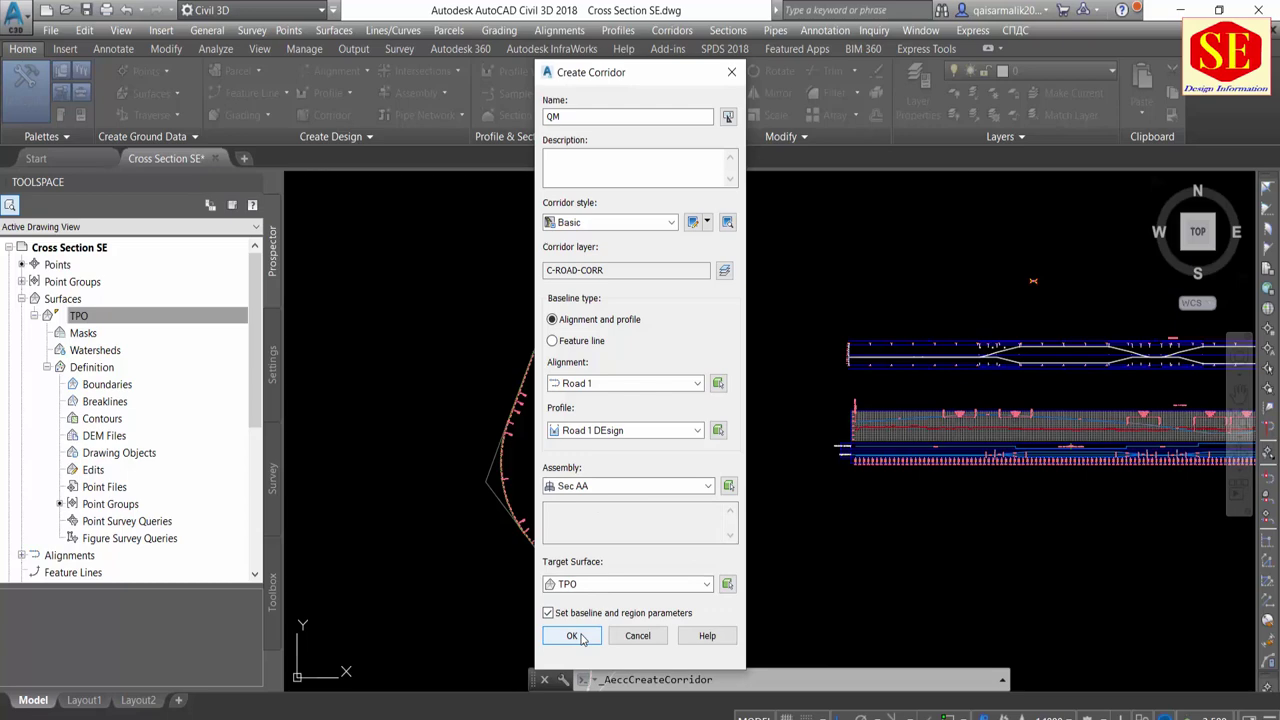
left_click(573, 636)
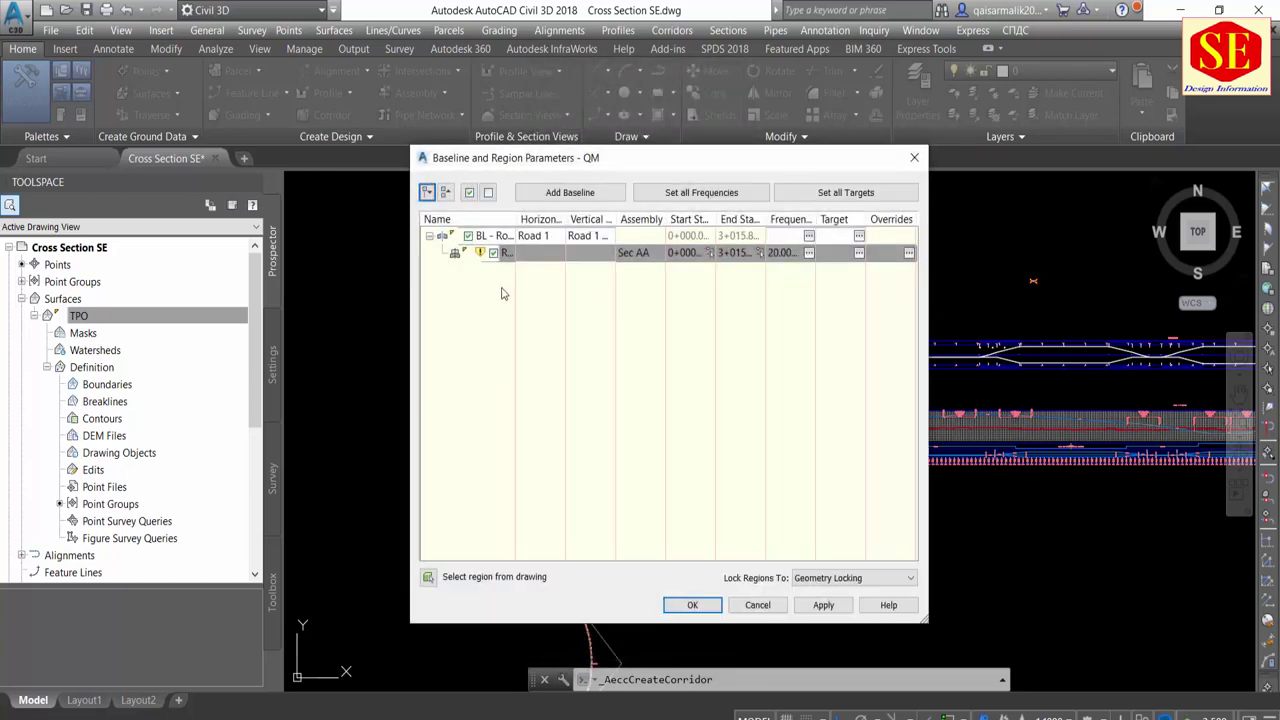
Set the region's tangent, curve, spiral and vertical curve frequencies to 10 m
left_click(809, 253)
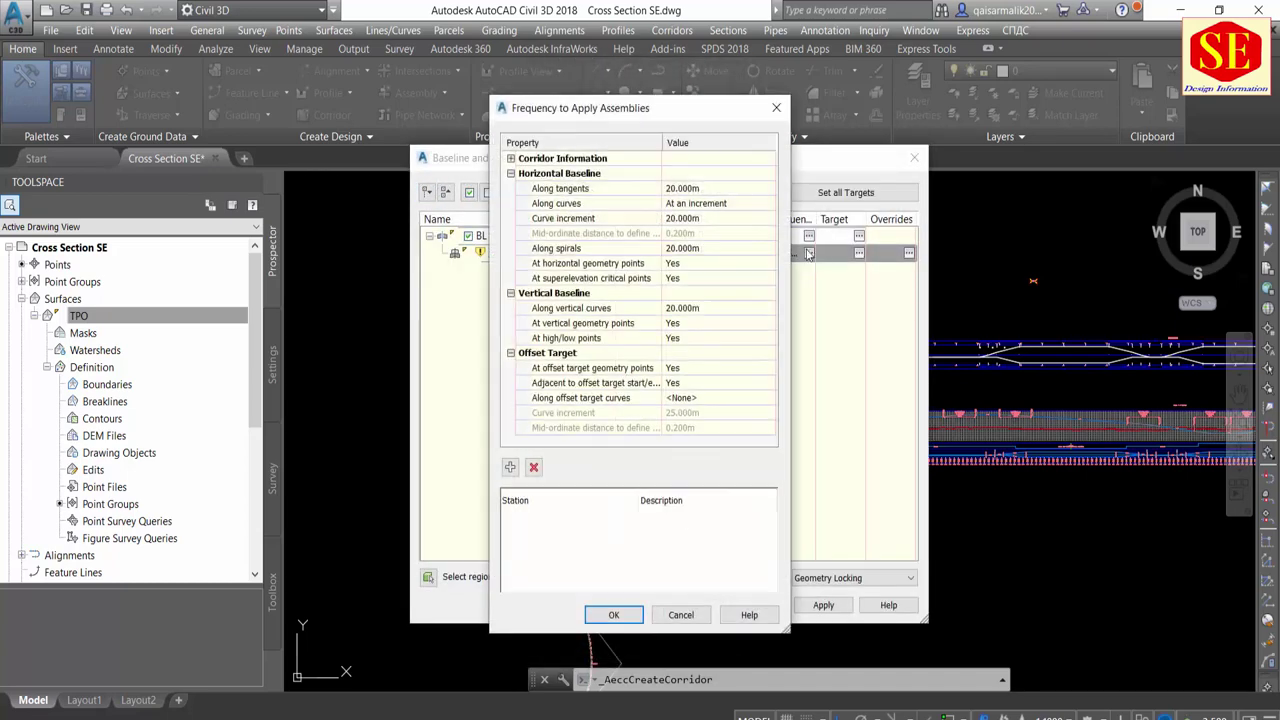
left_click(689, 190)
type("10")
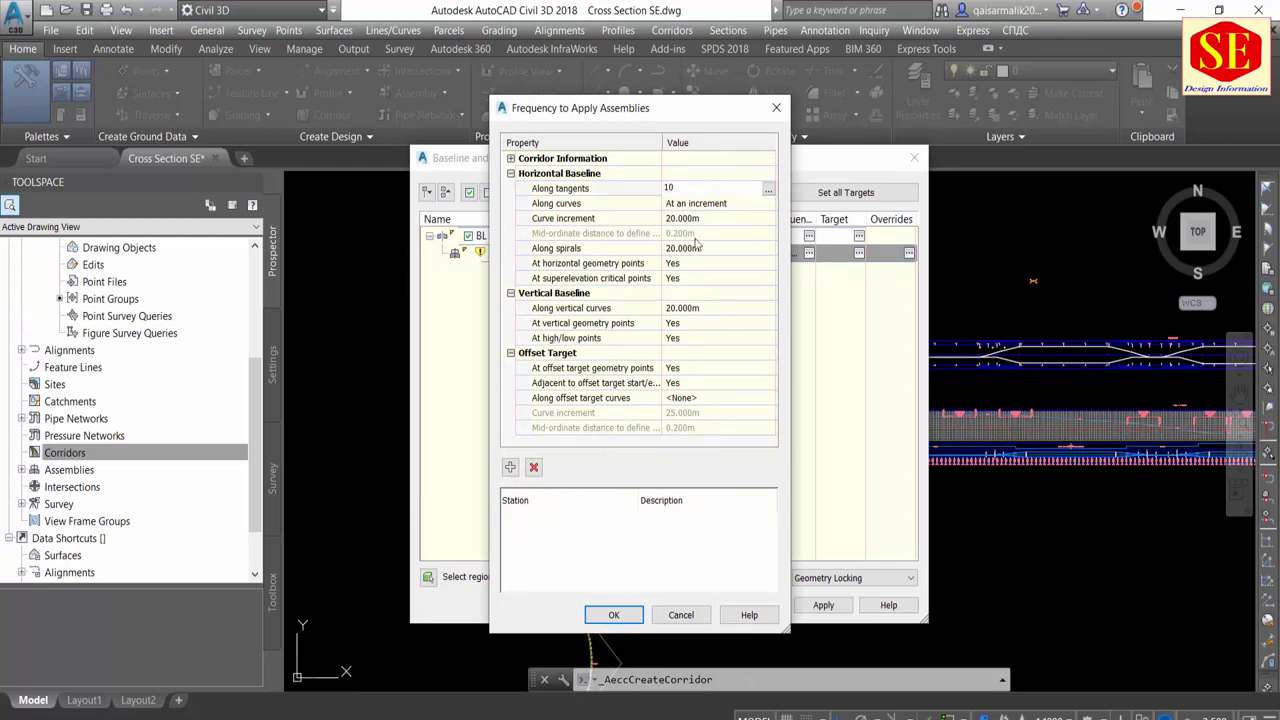
key("Return")
left_click(680, 218)
type("10")
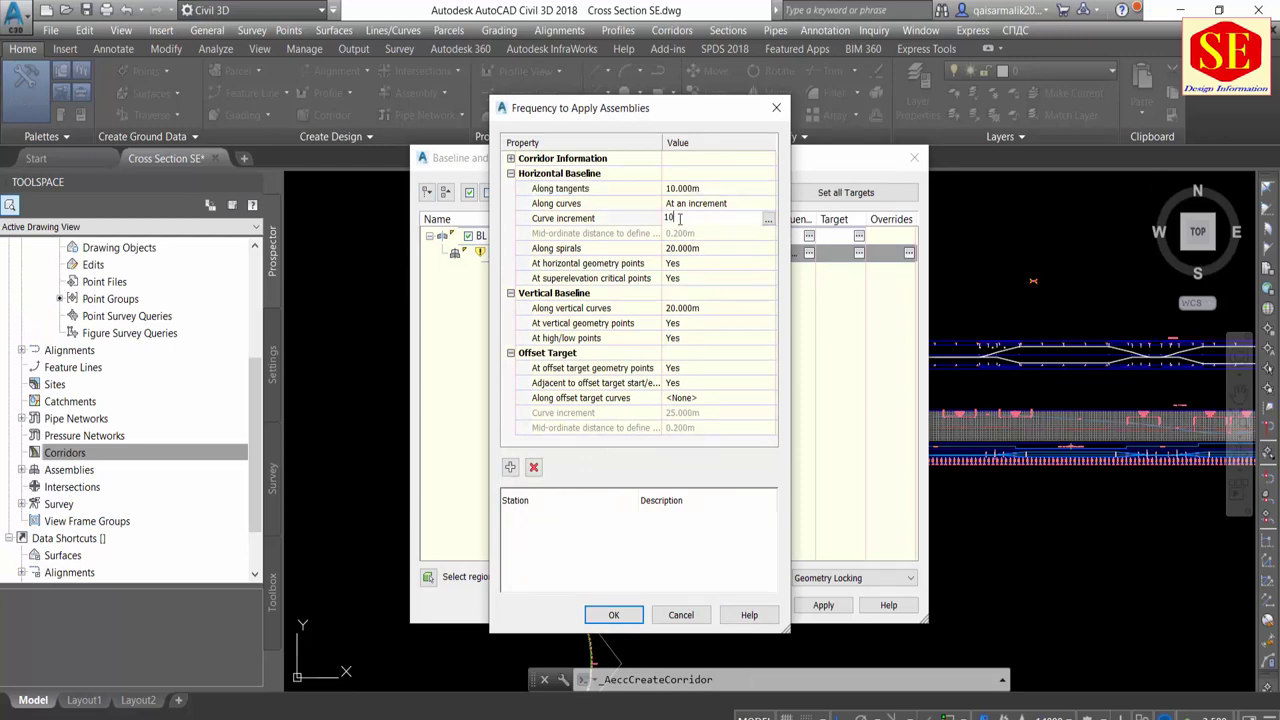
left_click(690, 250)
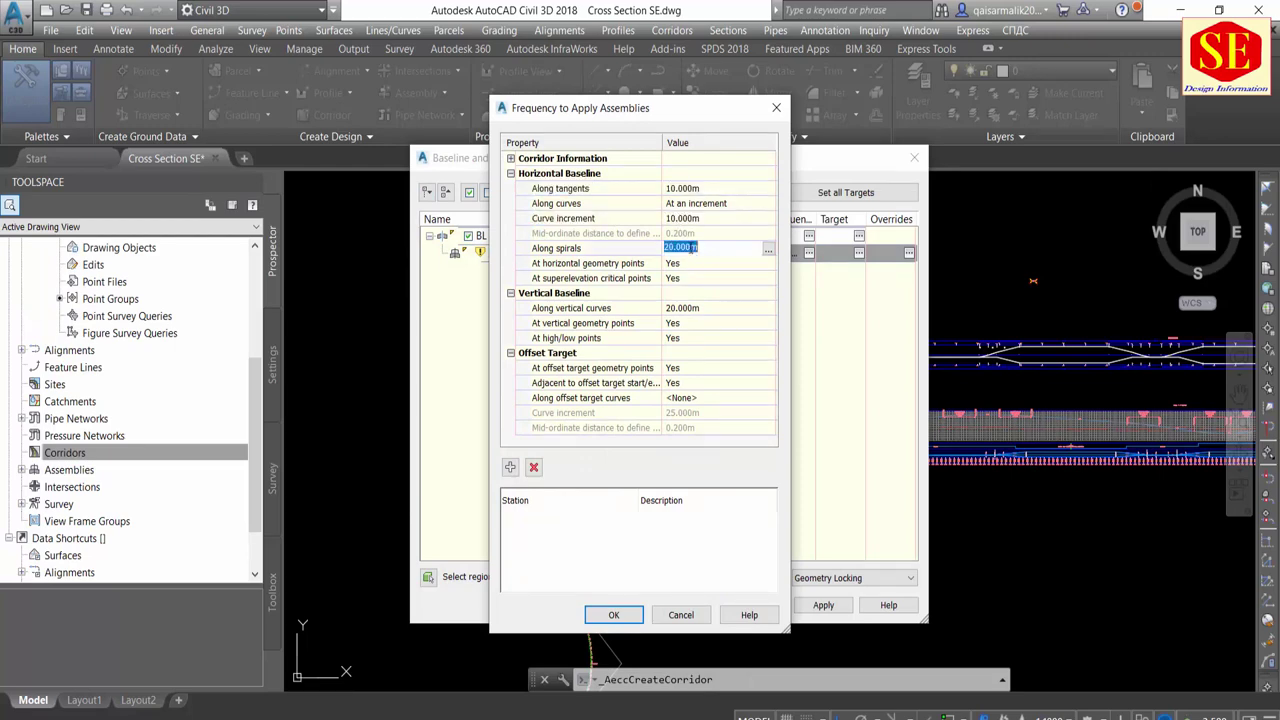
type("10")
key("Return")
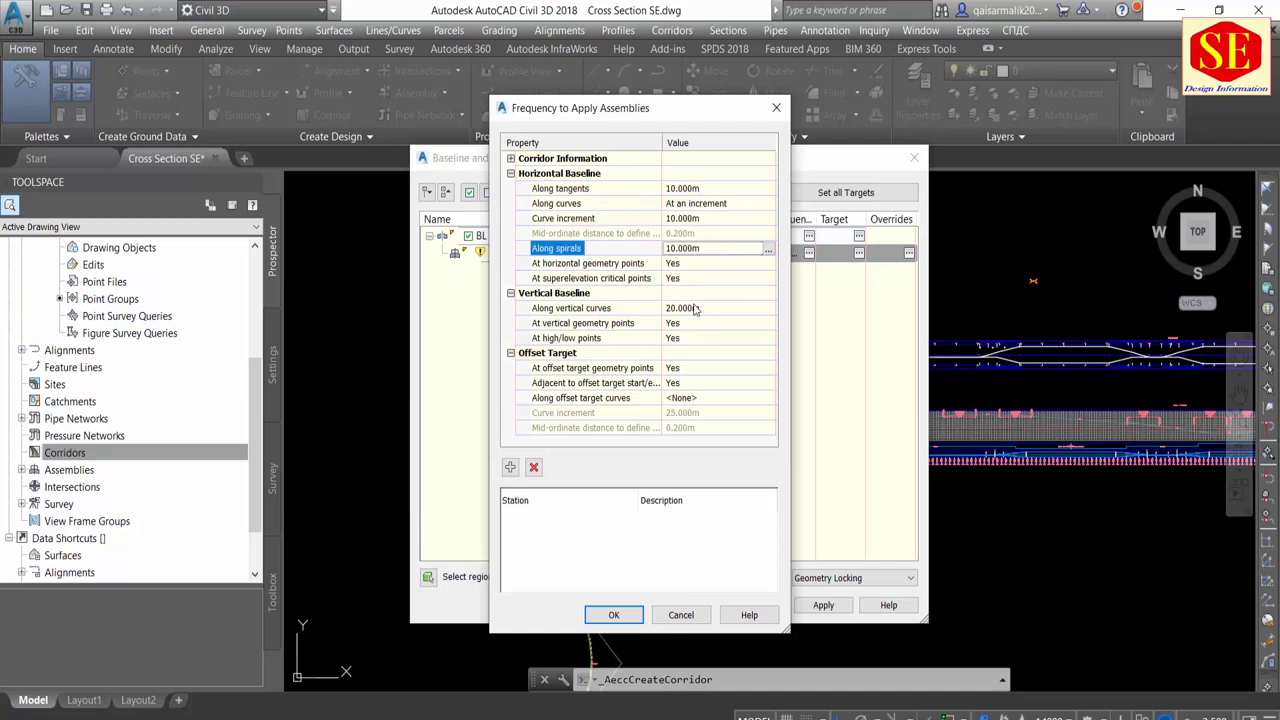
left_click(690, 309)
type("10")
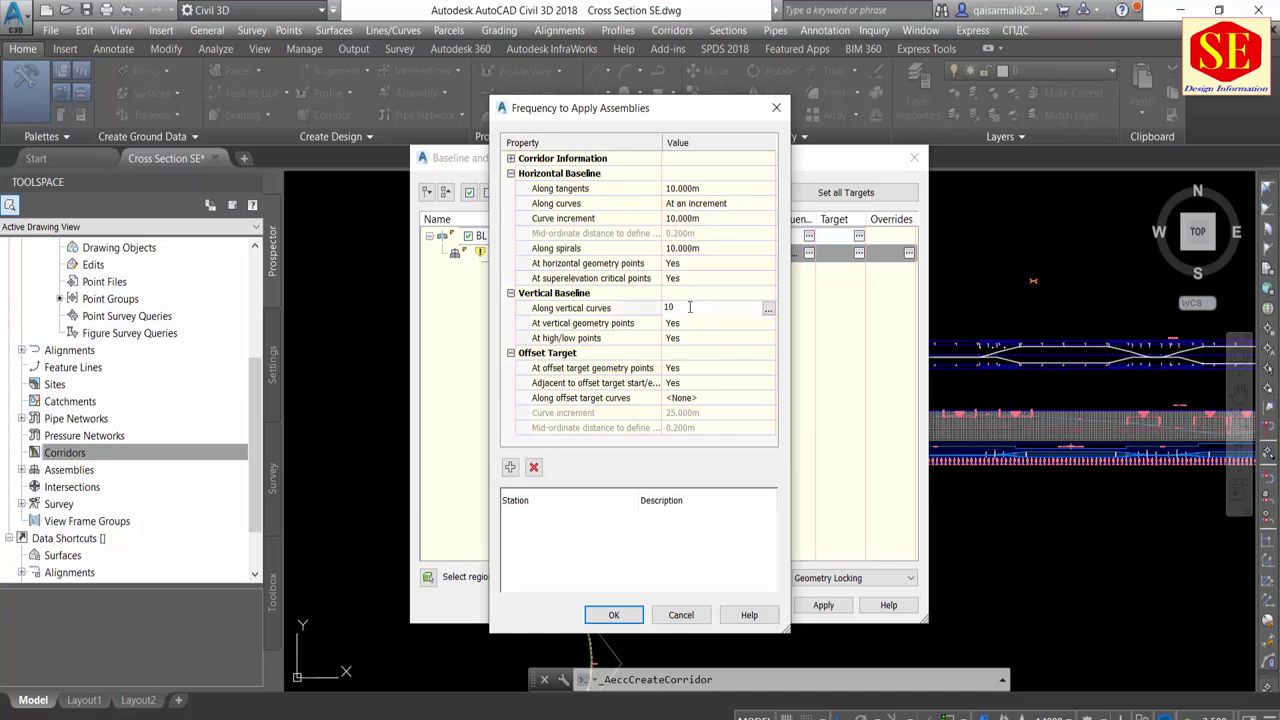
left_click(618, 616)
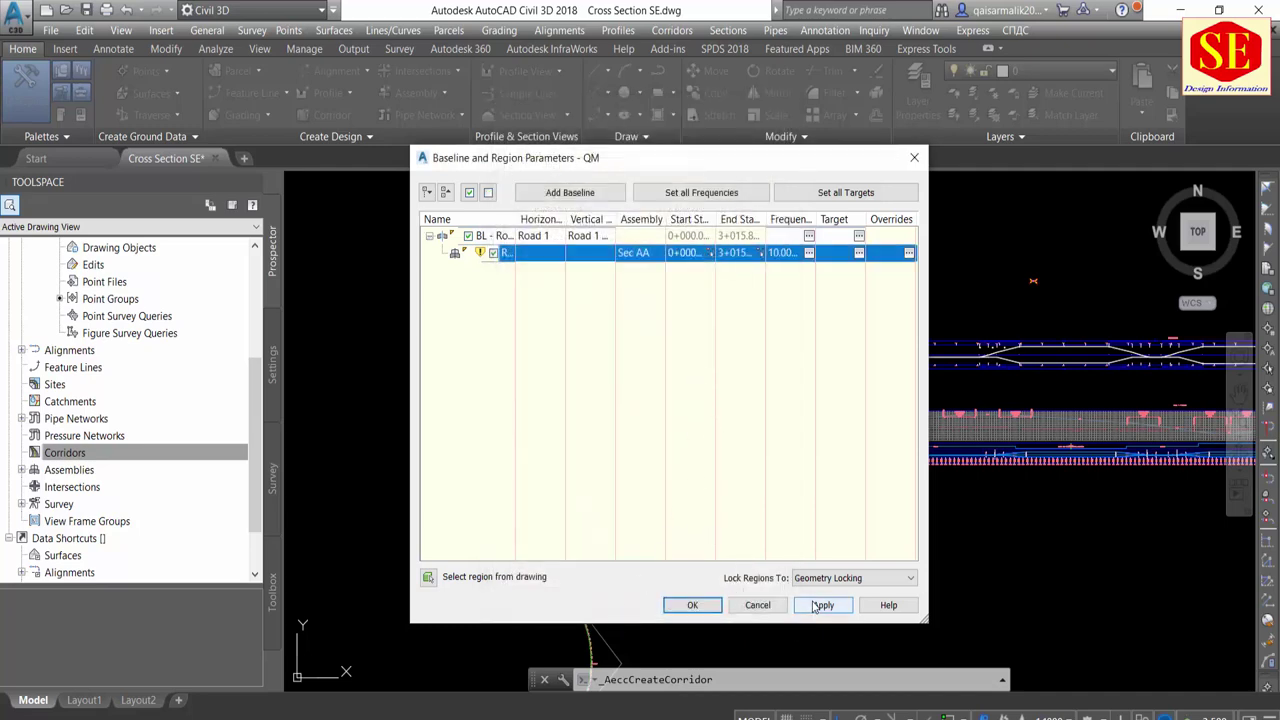
Apply the region changes and rebuild corridor QM
left_click(820, 605)
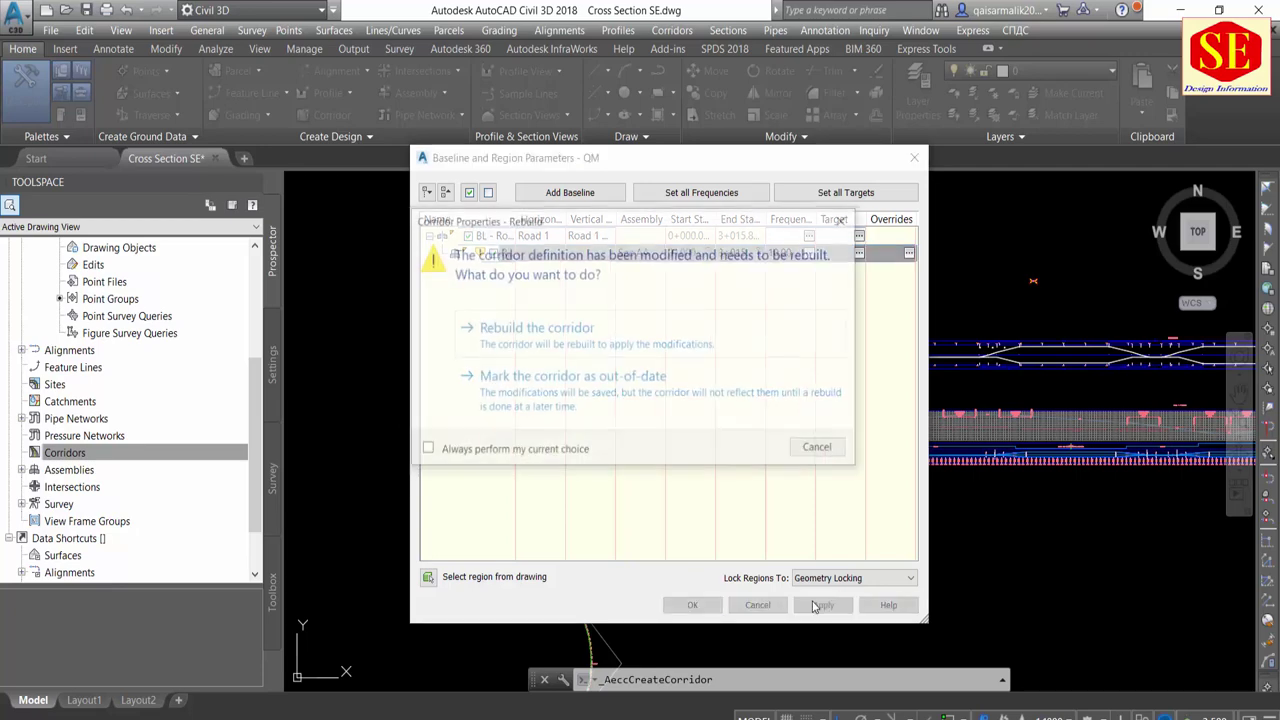
left_click(508, 345)
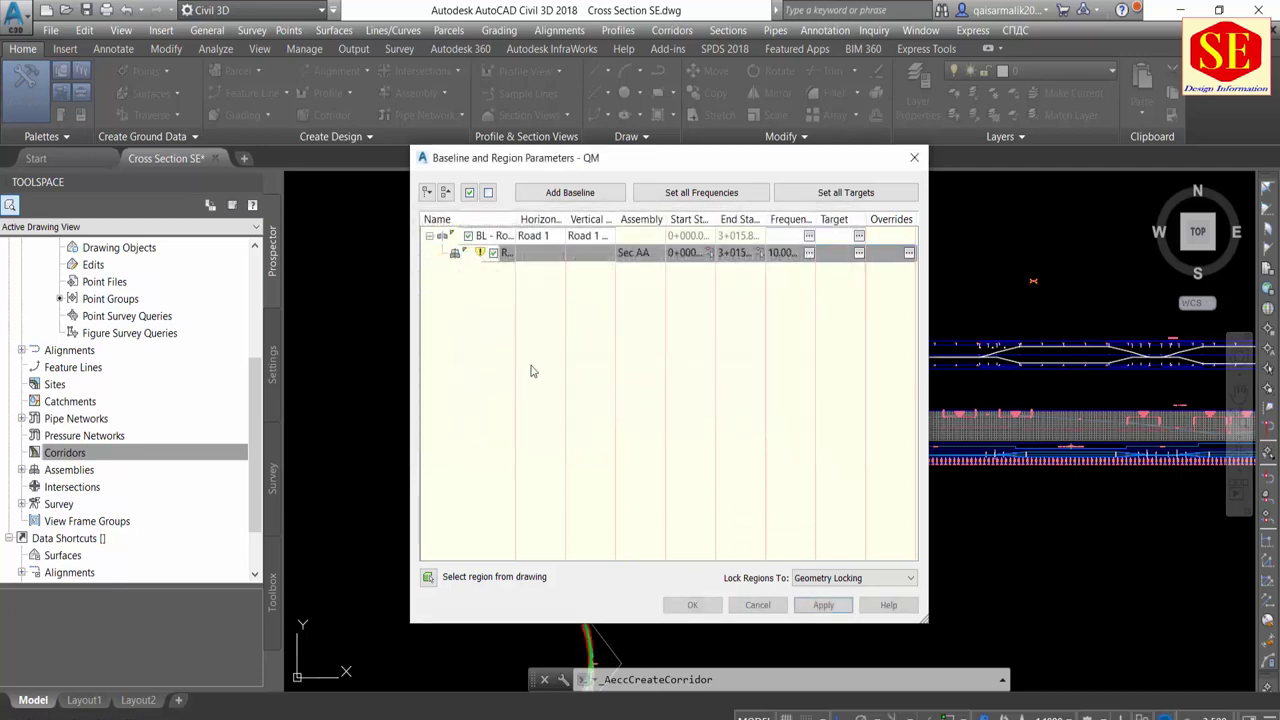
left_click(692, 605)
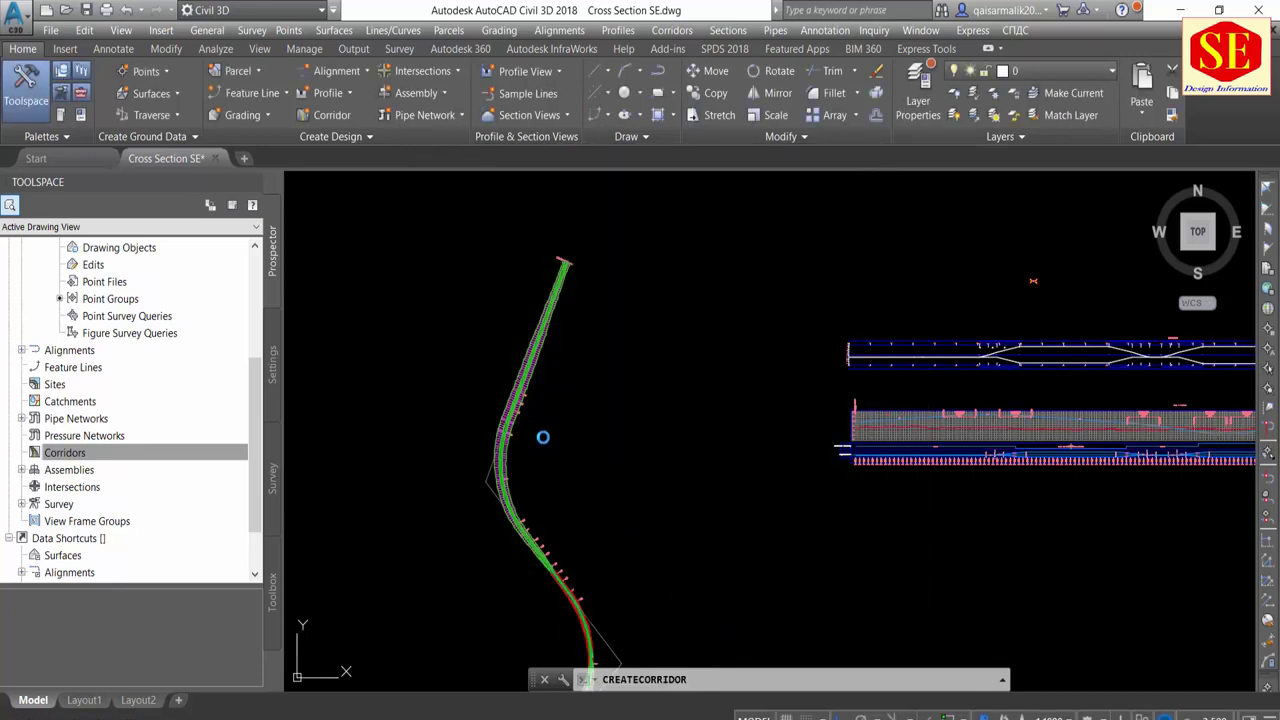
scroll(508, 403, "up", 3)
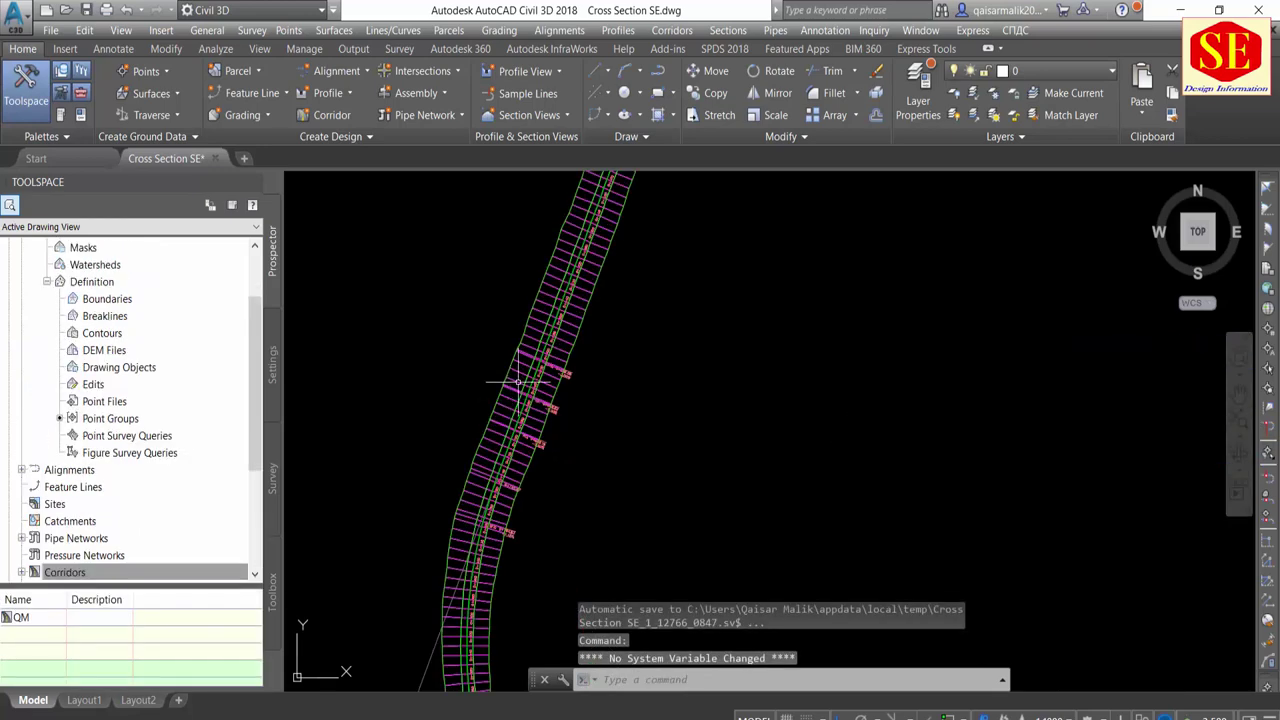
scroll(565, 290, "down", 2)
In corridor QM properties, create surface QM - (1) with Top Links overhang correction and Datum links
left_click(568, 284)
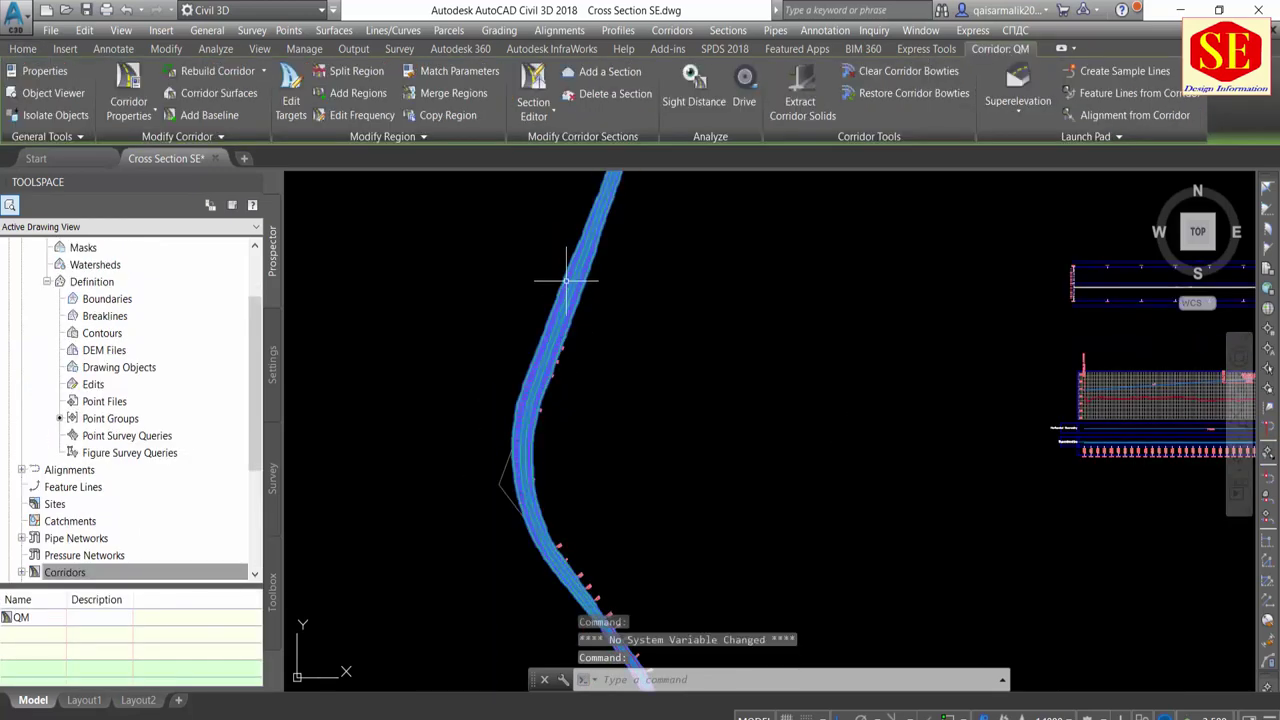
left_click(128, 115)
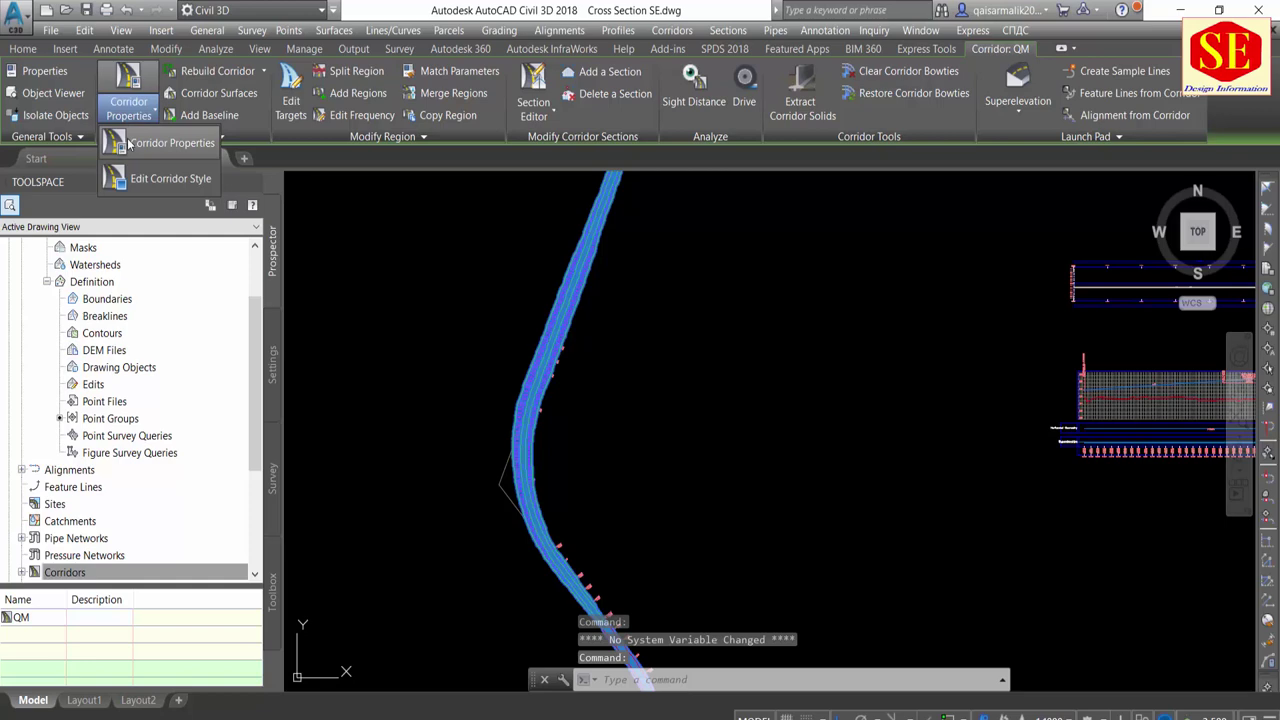
left_click(128, 143)
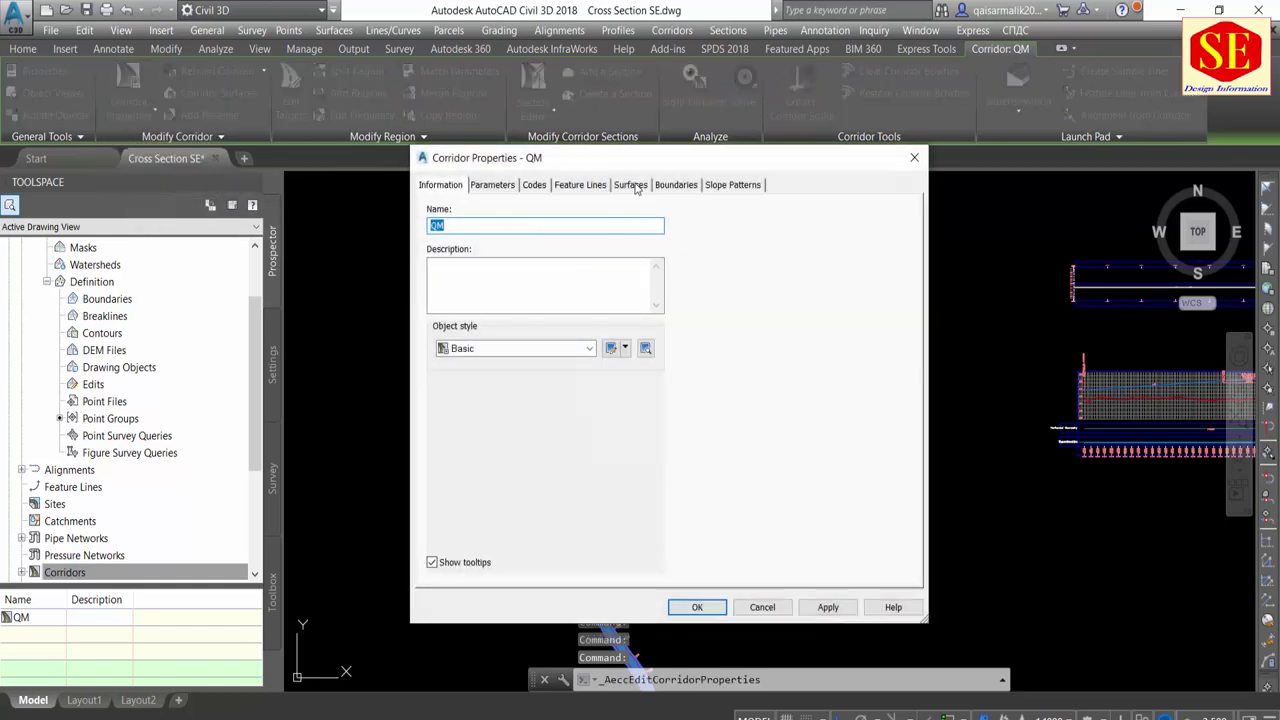
left_click(632, 185)
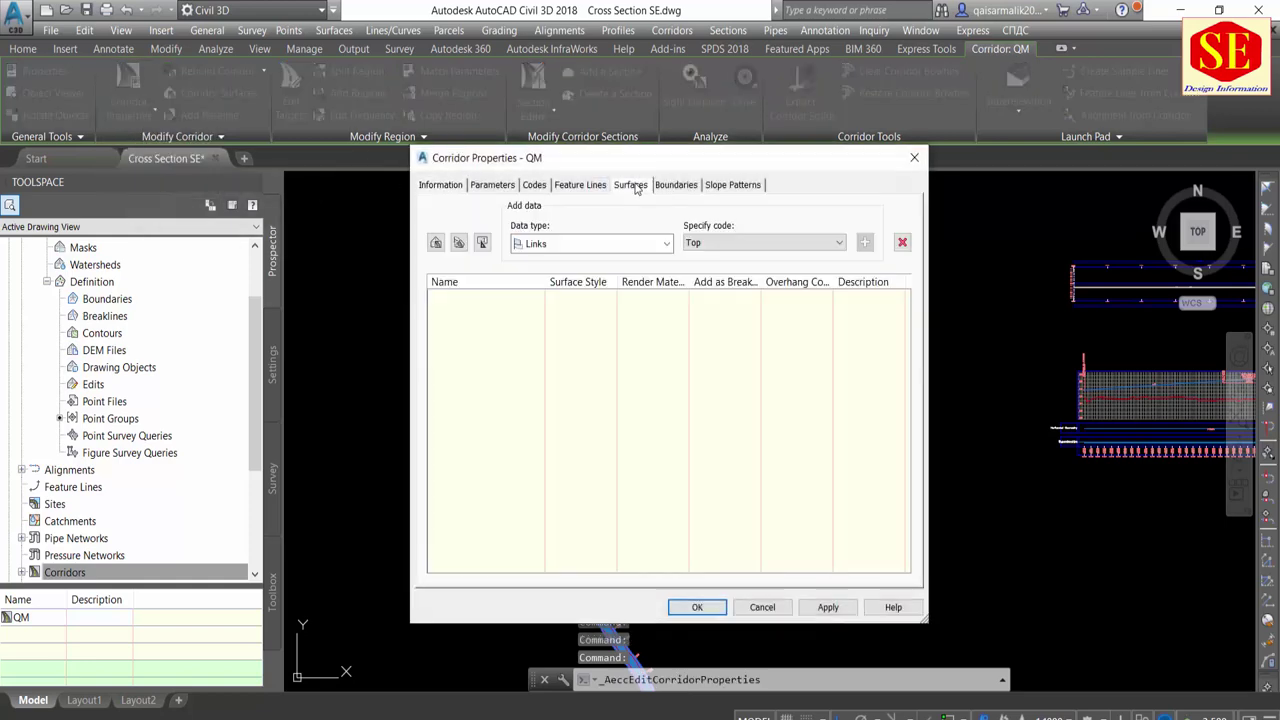
left_click(435, 242)
left_click(790, 299)
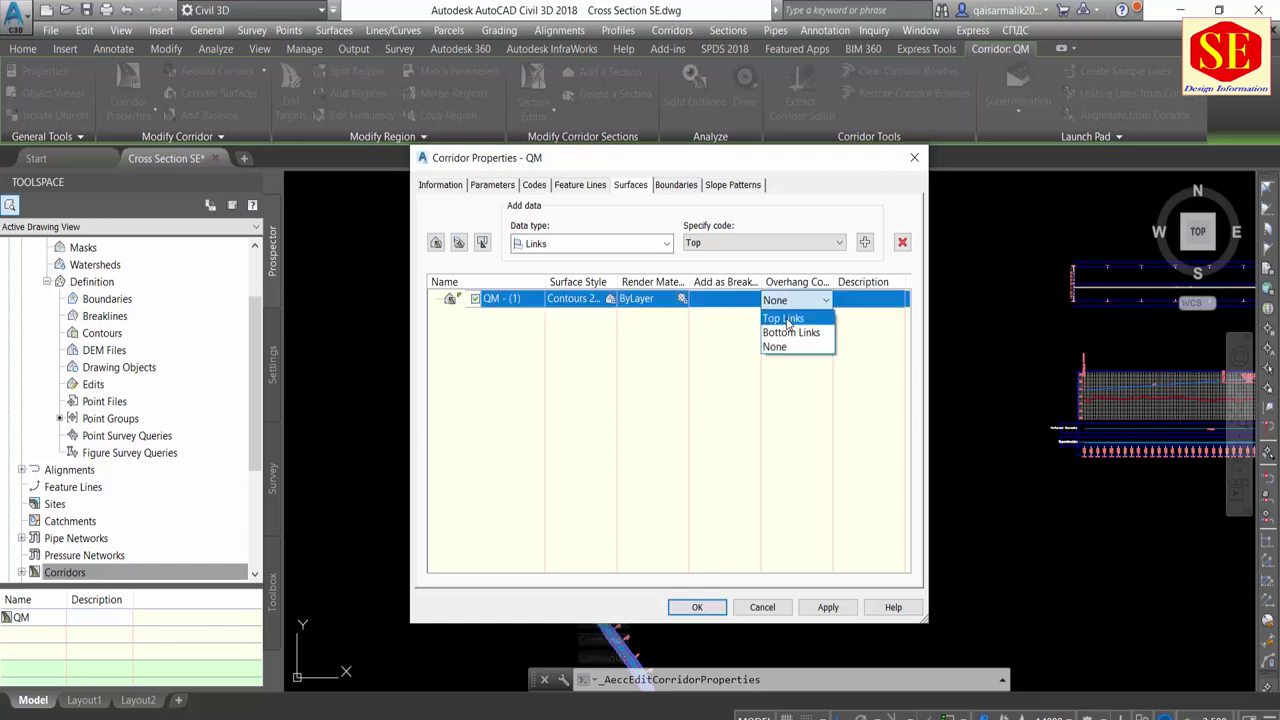
left_click(795, 320)
left_click(802, 245)
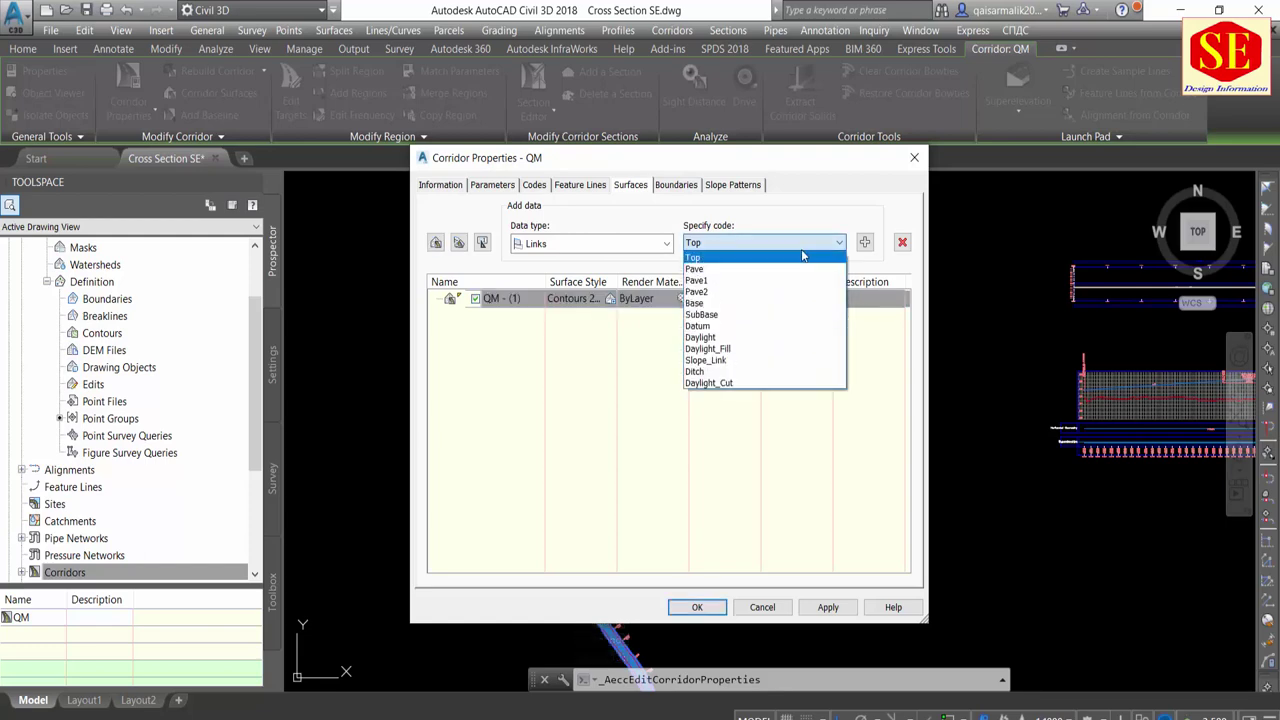
left_click(728, 326)
left_click(865, 242)
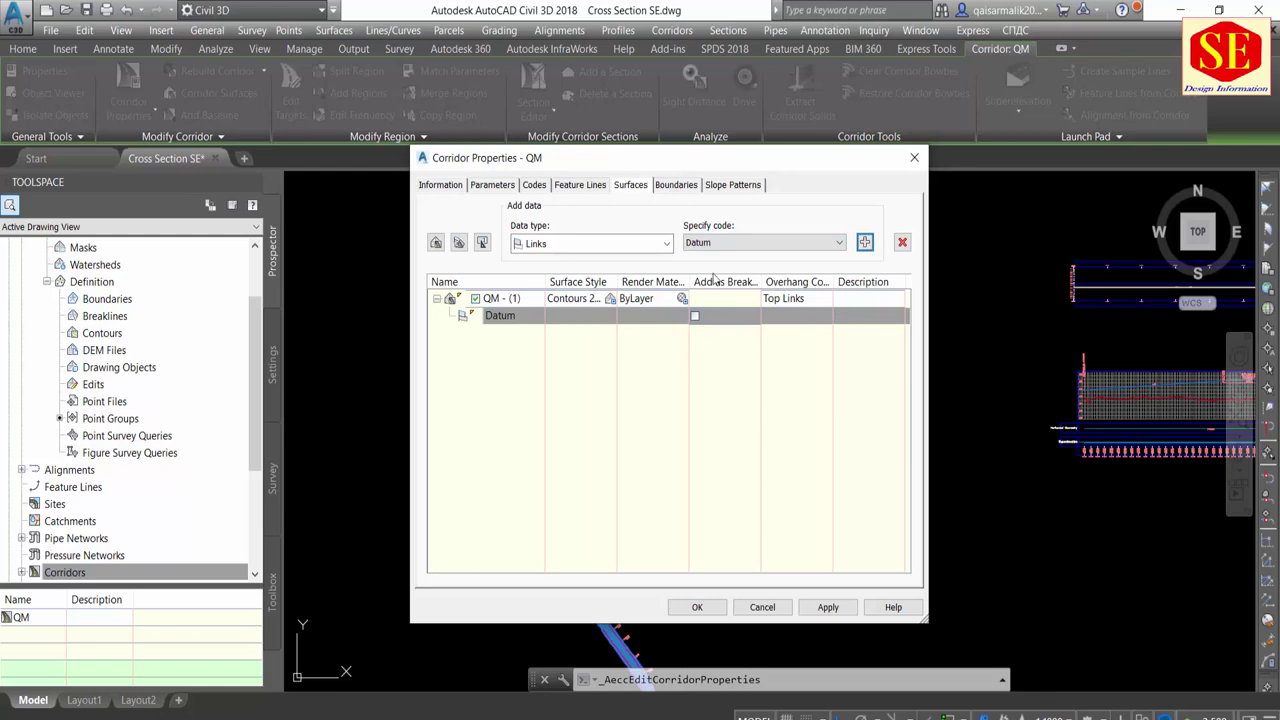
Add the corridor extents as the outer boundary of surface QM - (1)
left_click(669, 186)
left_click(493, 233)
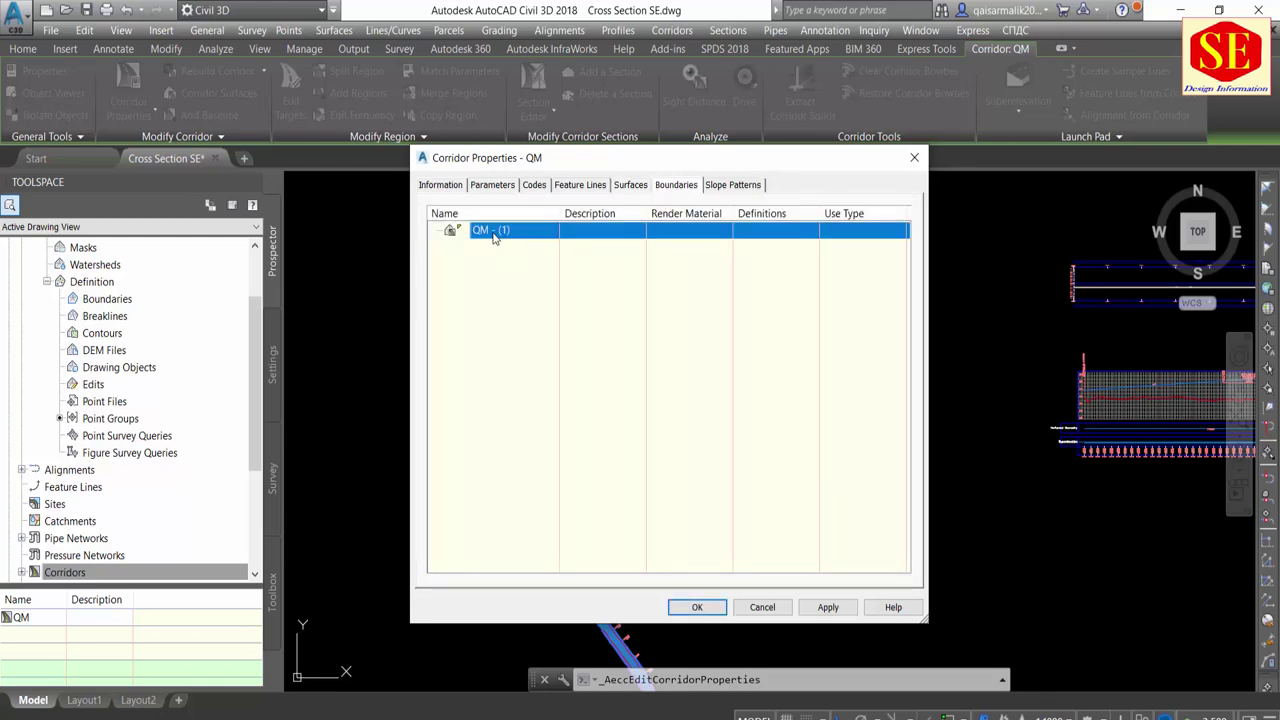
right_click(493, 236)
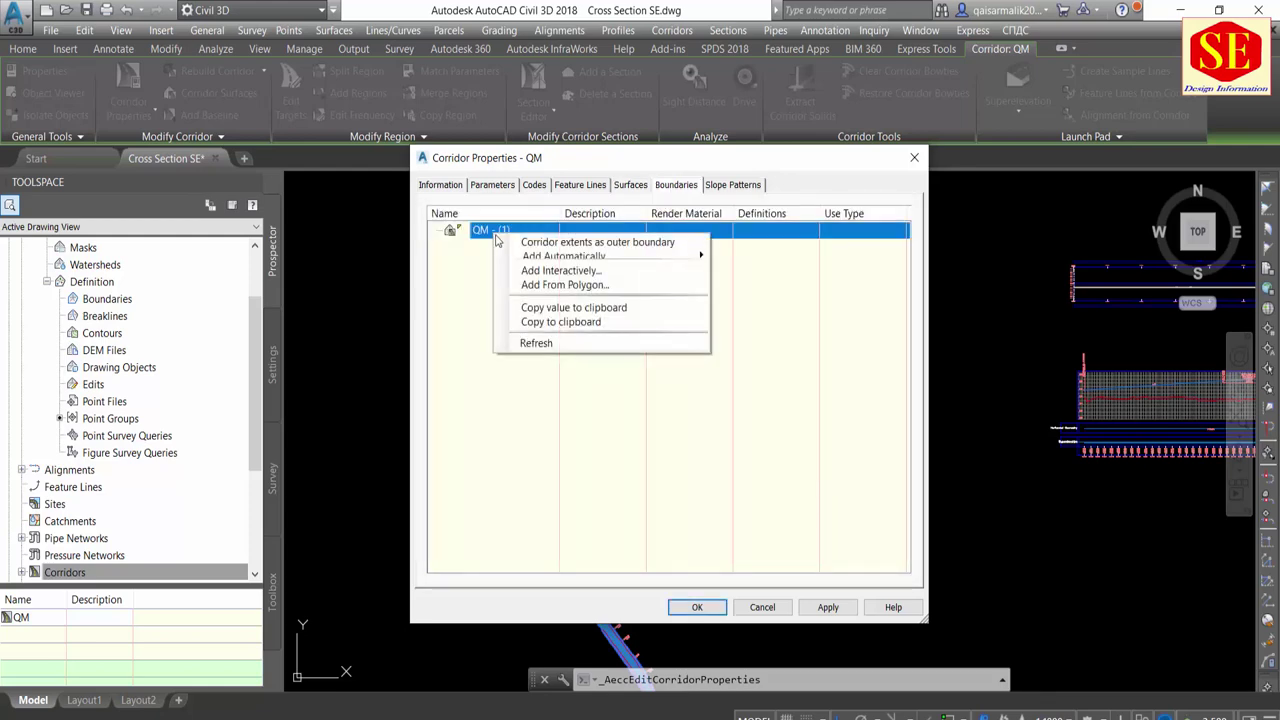
left_click(557, 244)
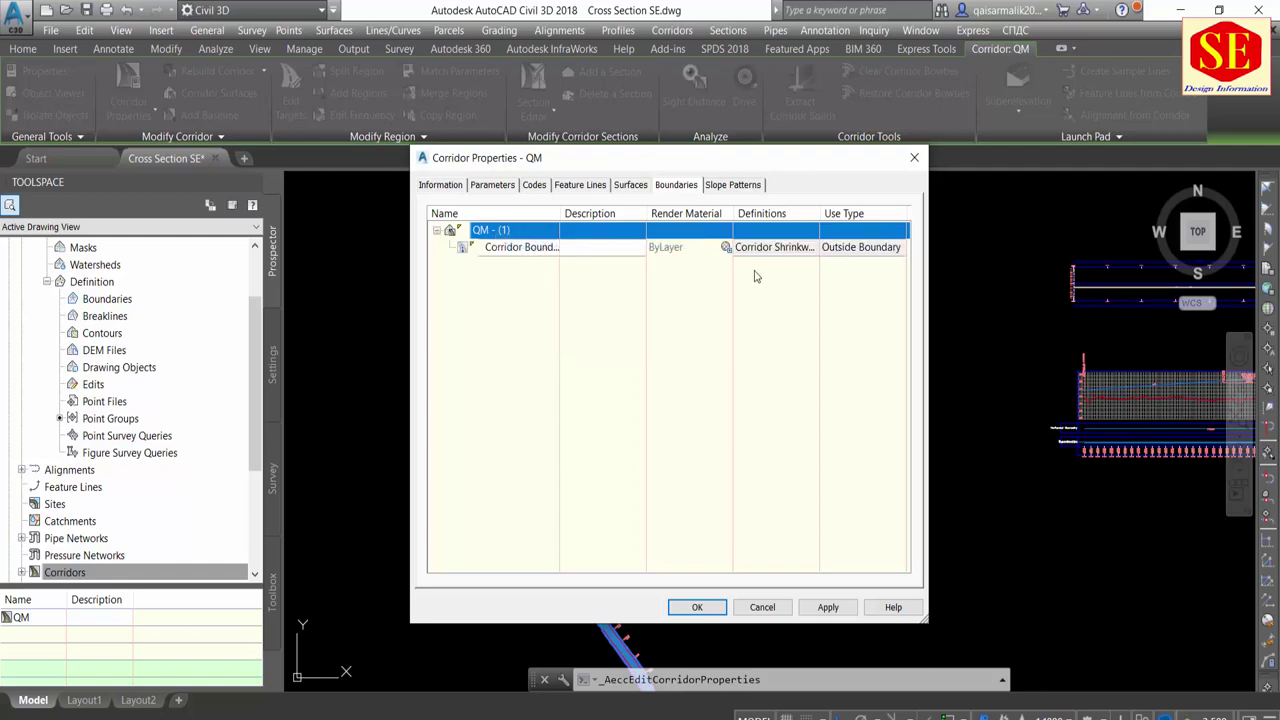
Apply the changes, rebuild corridor QM and close its properties
left_click(836, 608)
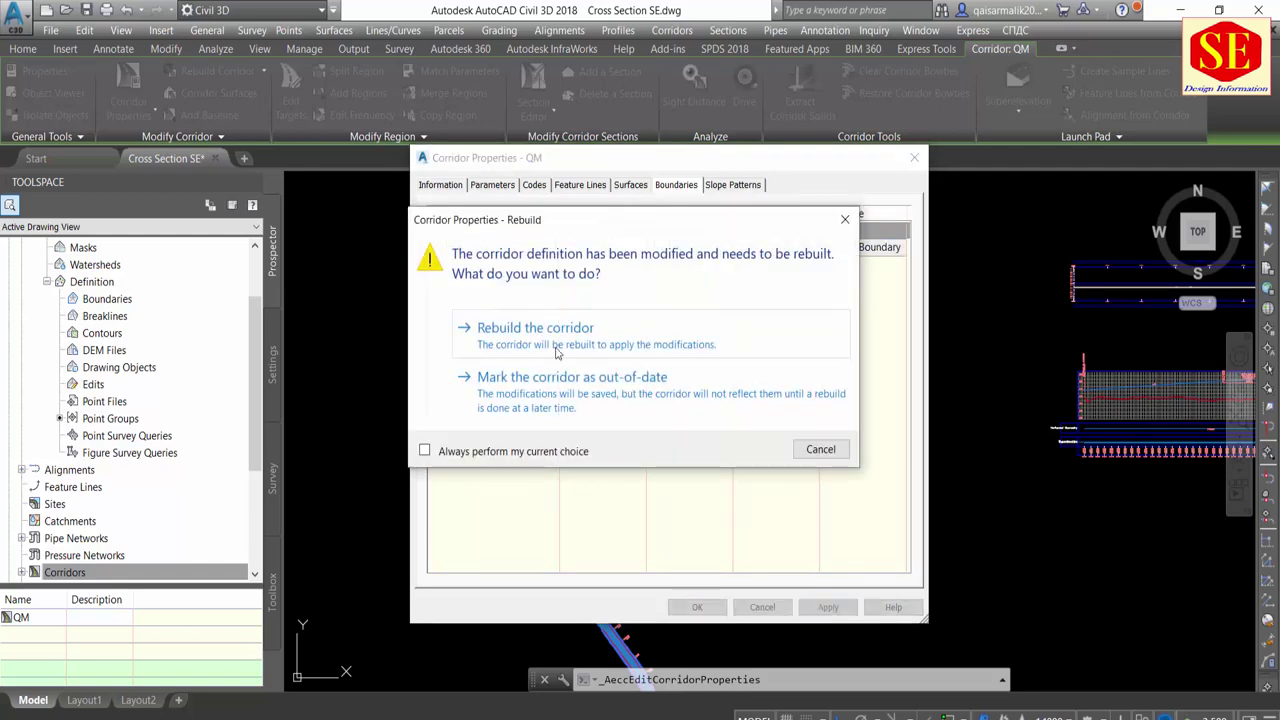
left_click(550, 336)
left_click(697, 607)
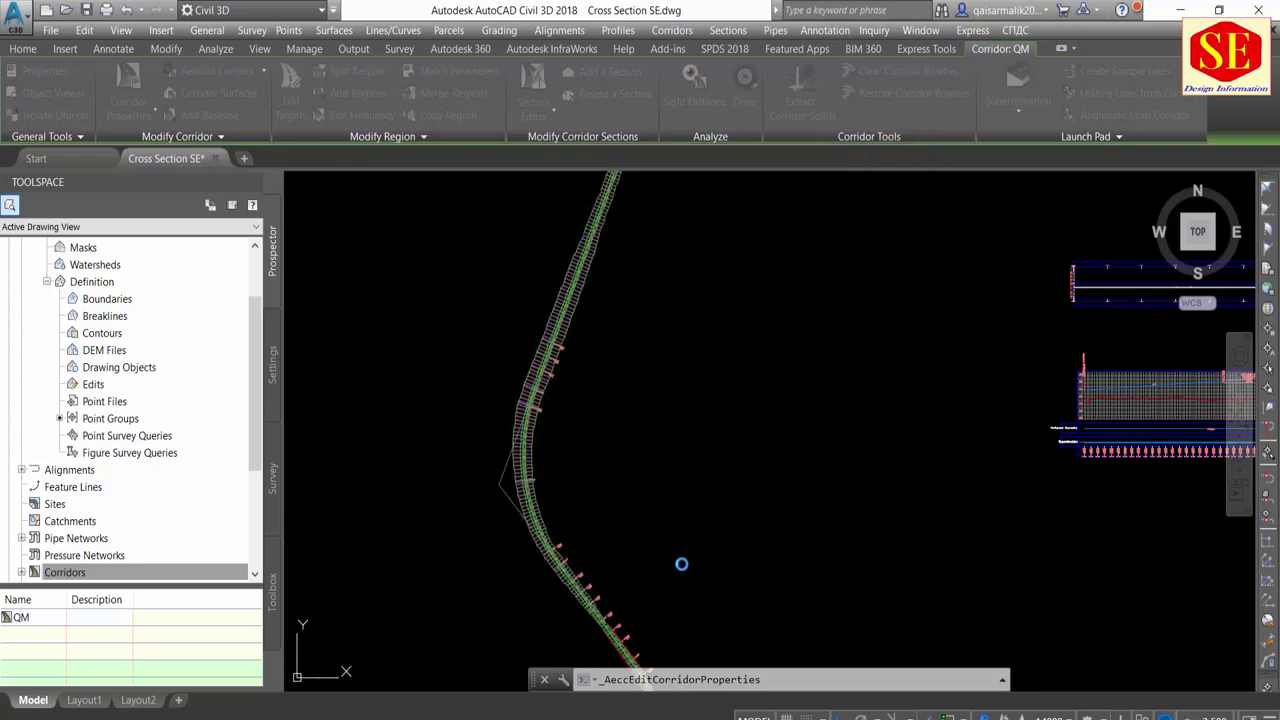
scroll(571, 400, "up", 3)
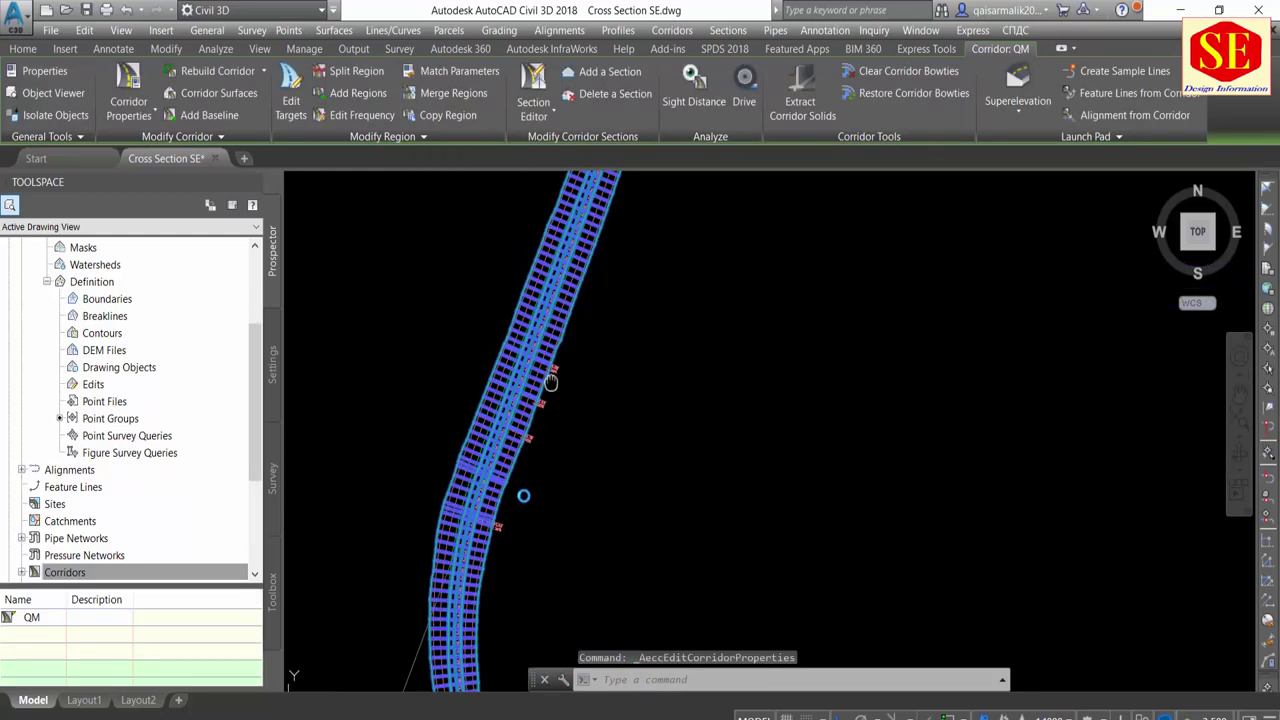
key("Escape")
scroll(548, 461, "down", 3)
scroll(571, 423, "up", 1)
scroll(575, 450, "up", 4)
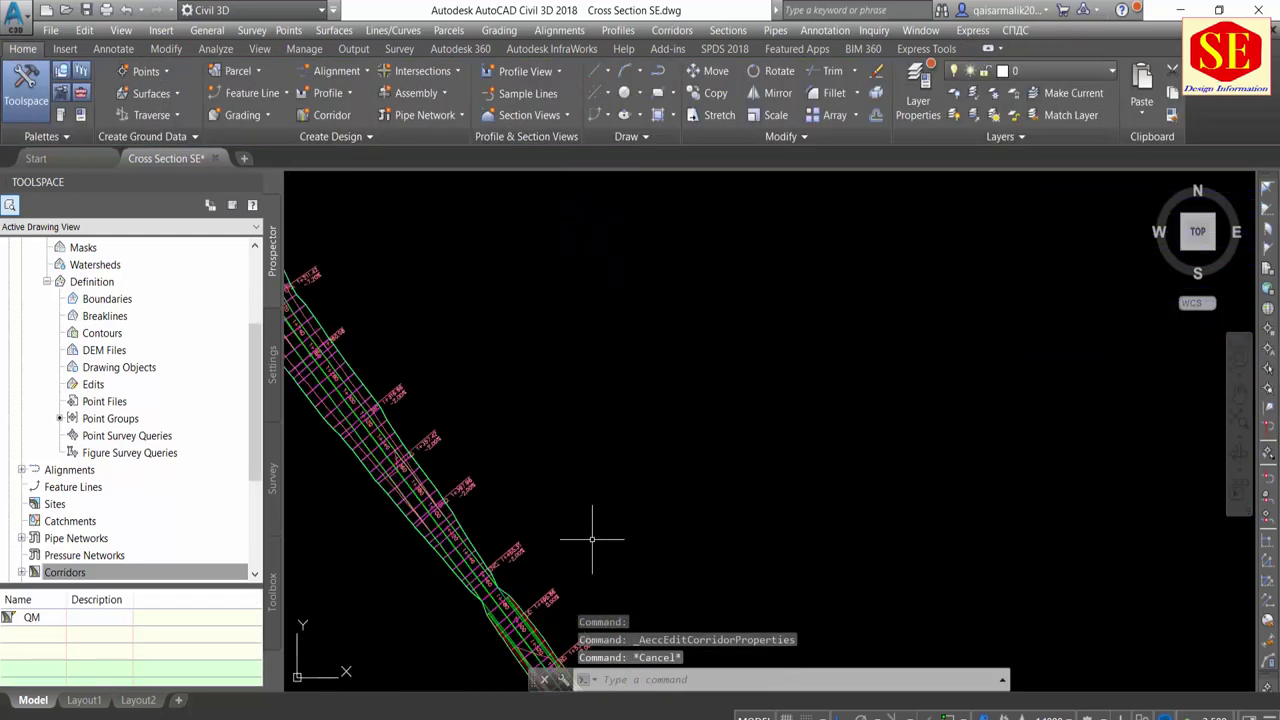
scroll(587, 446, "down", 3)
Zoom and pan around the rebuilt corridor QM to inspect it
scroll(587, 440, "down", 1)
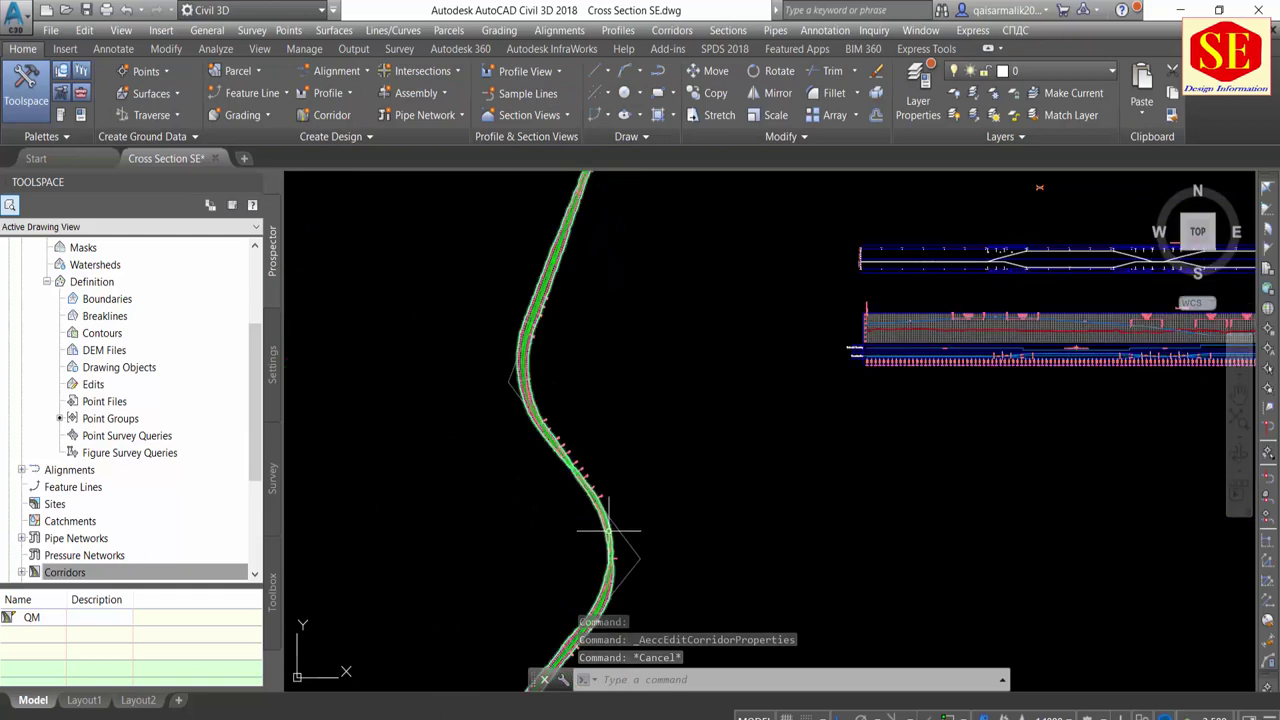
scroll(543, 491, "up", 2)
scroll(665, 493, "up", 2)
mouse_move(665, 493)
middle_mouse_down()
mouse_move(657, 409)
mouse_move(722, 422)
mouse_move(623, 420)
middle_mouse_up()
scroll(686, 429, "down", 1)
scroll(617, 343, "up", 3)
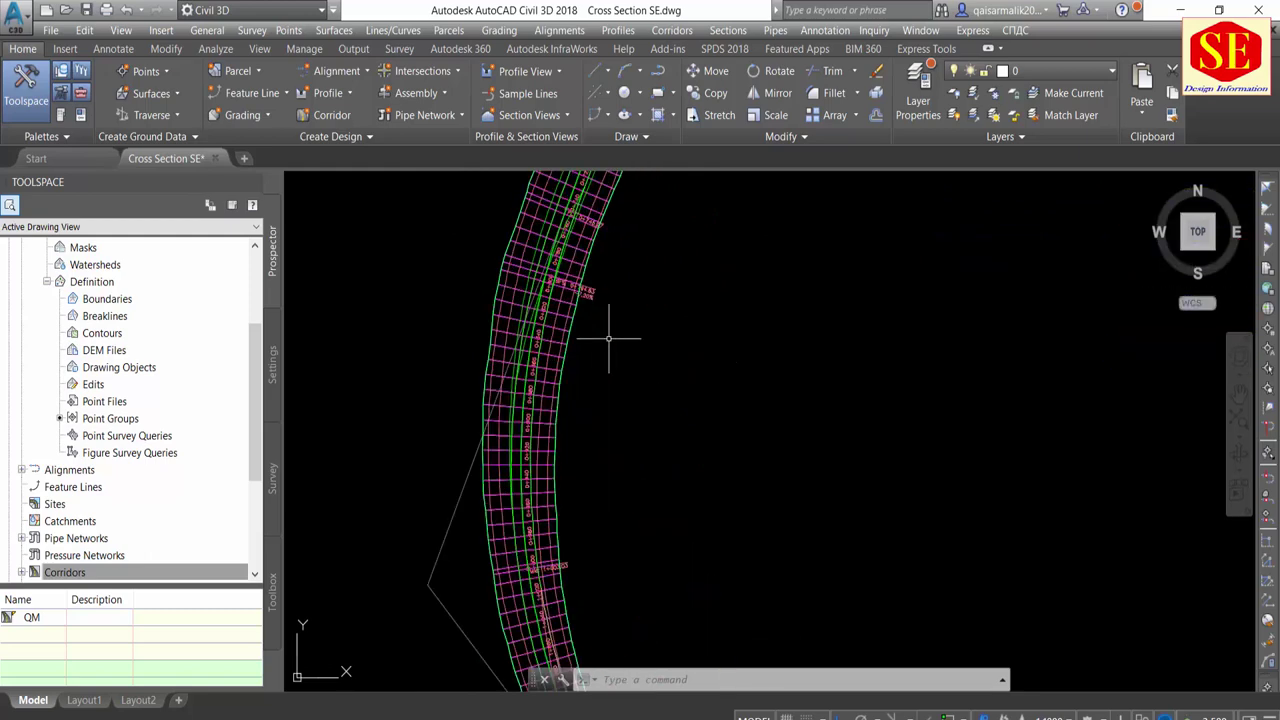
scroll(548, 478, "down", 2)
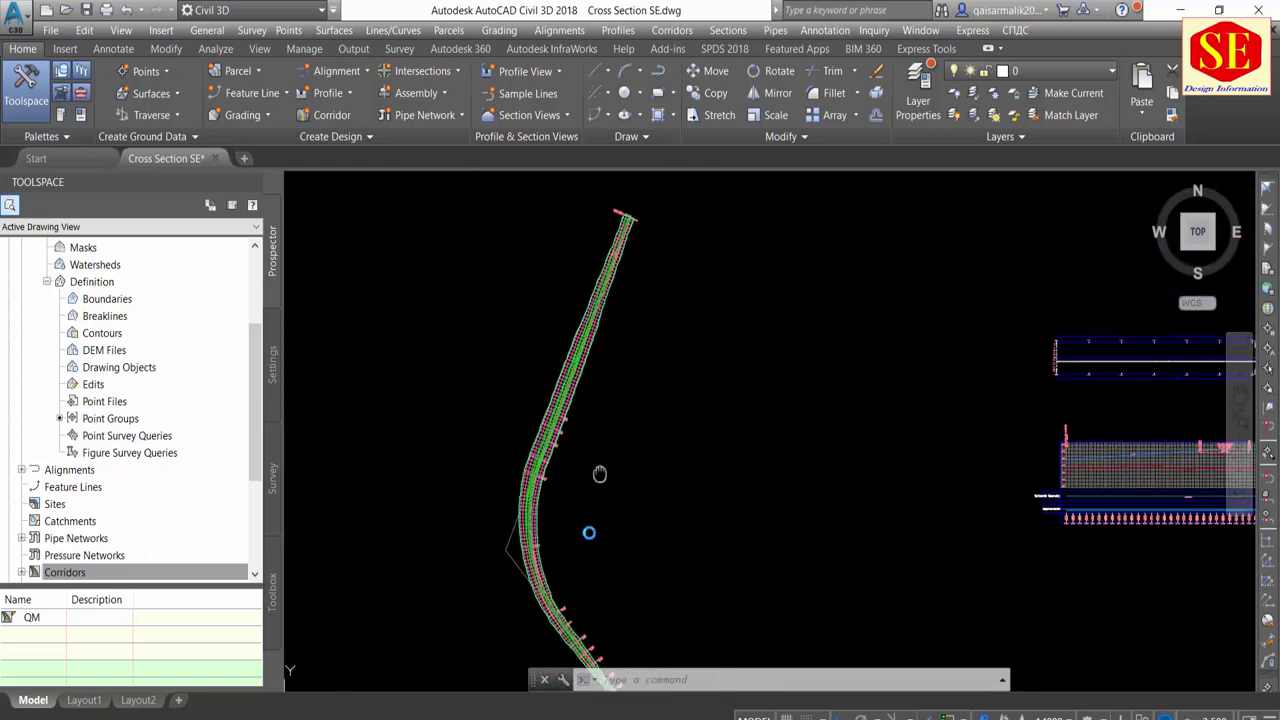
scroll(595, 500, "down", 2)
Start sample lines on alignment Road 1 and name the group XYZ
left_click(520, 93)
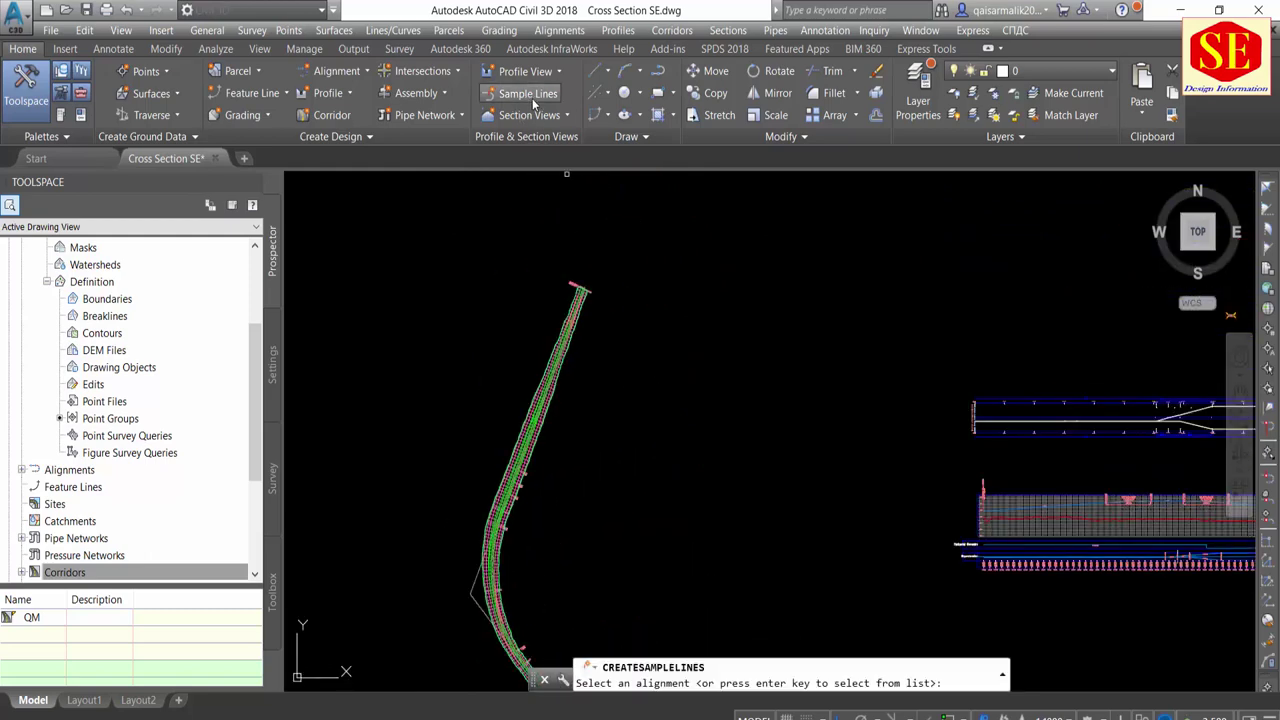
scroll(564, 361, "up", 4)
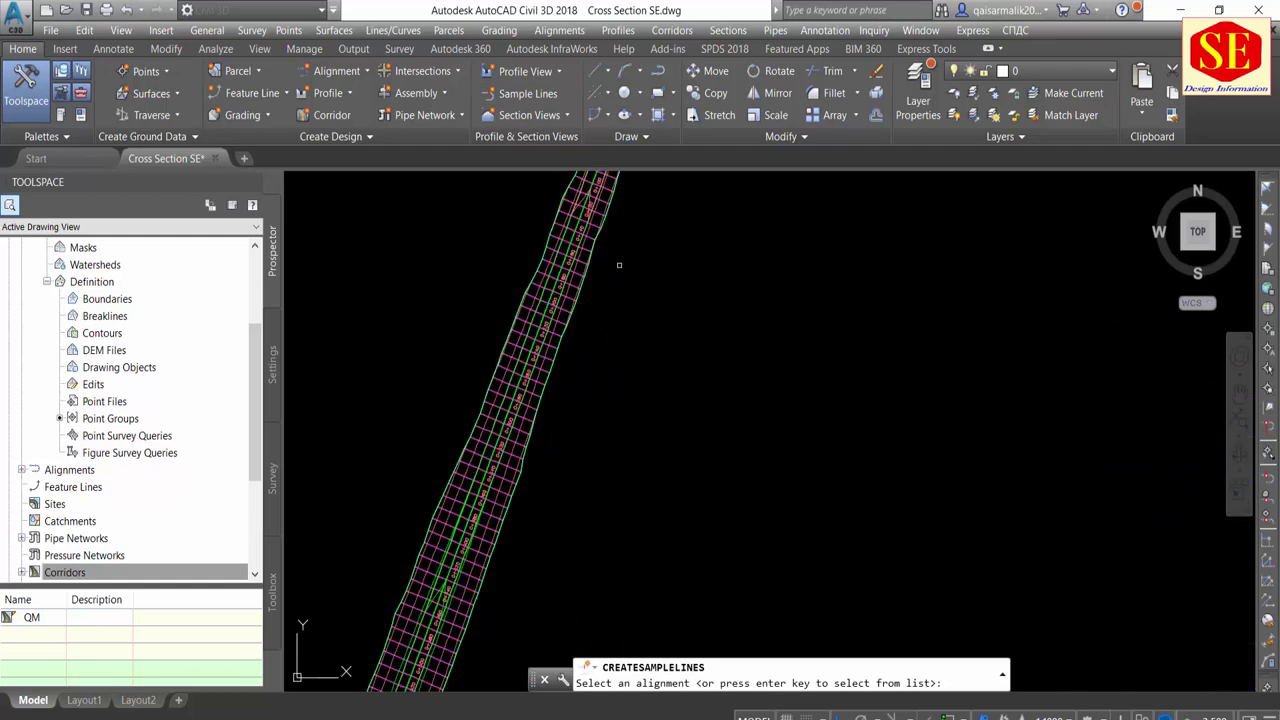
scroll(619, 265, "up", 3)
key("Return")
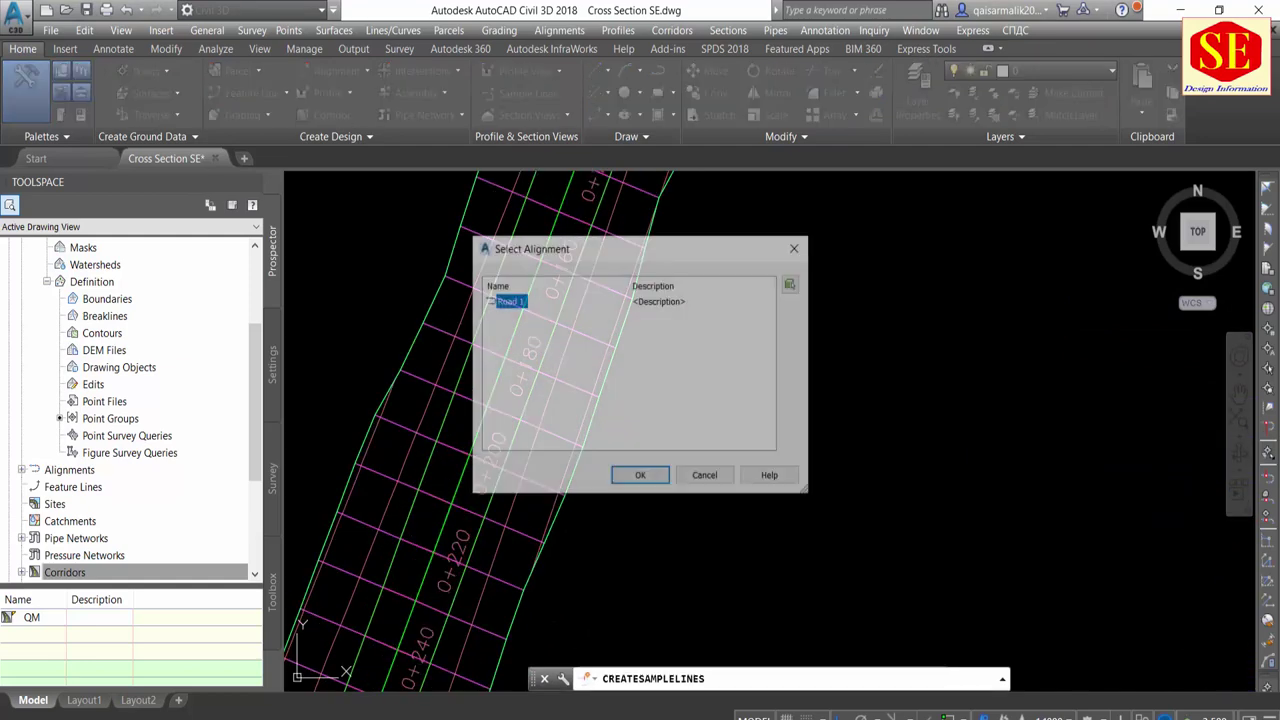
left_click(621, 477)
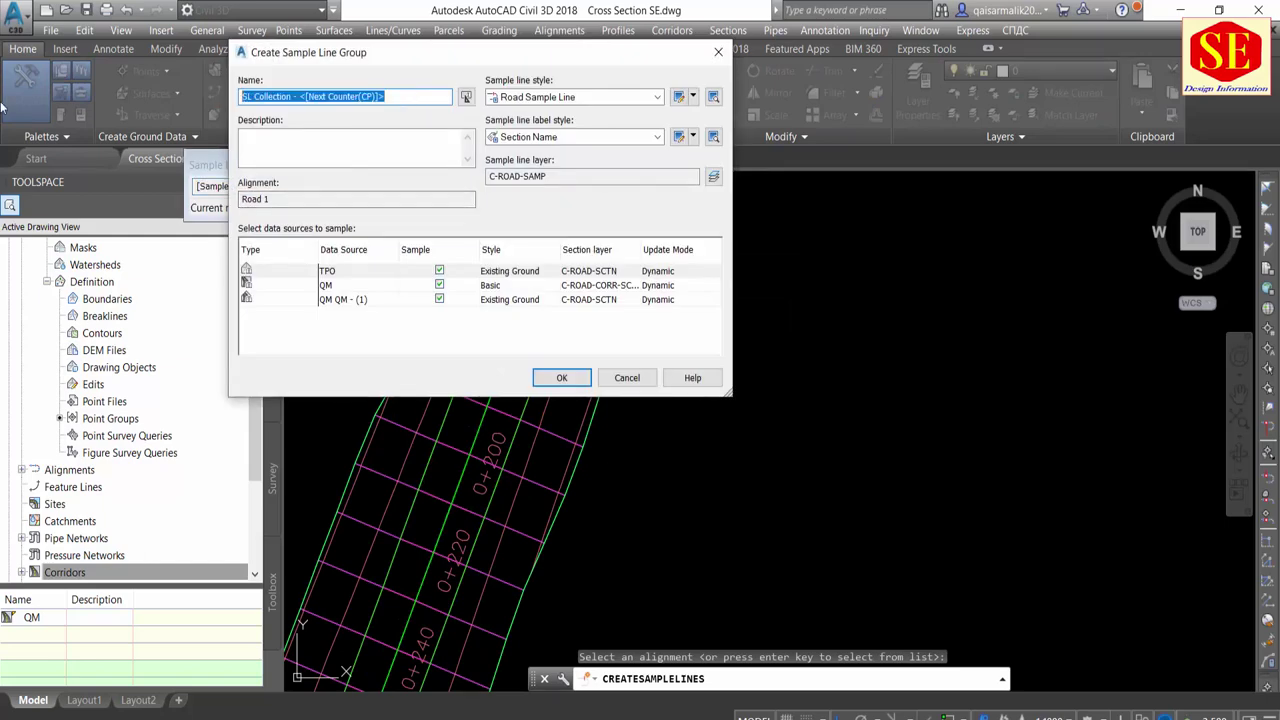
type("XYZ")
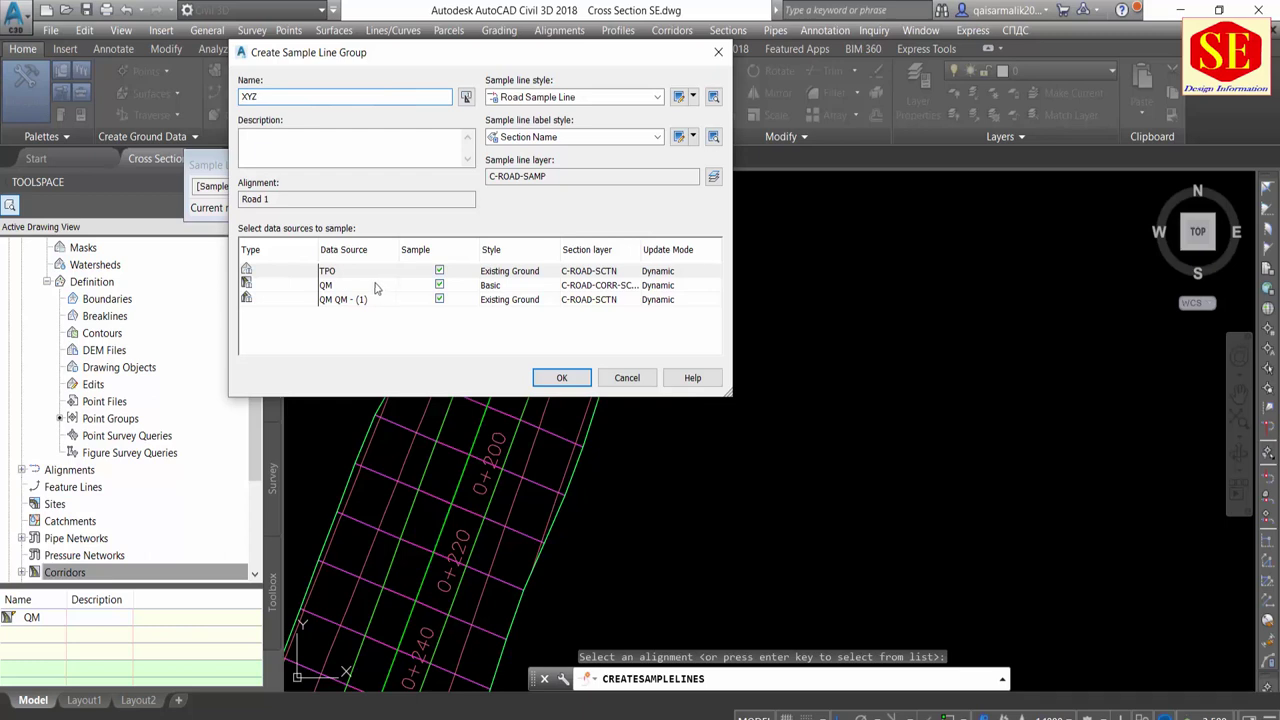
Set the section style of the QM - (1) source to Finished Ground
double_click(494, 273)
left_click(451, 301)
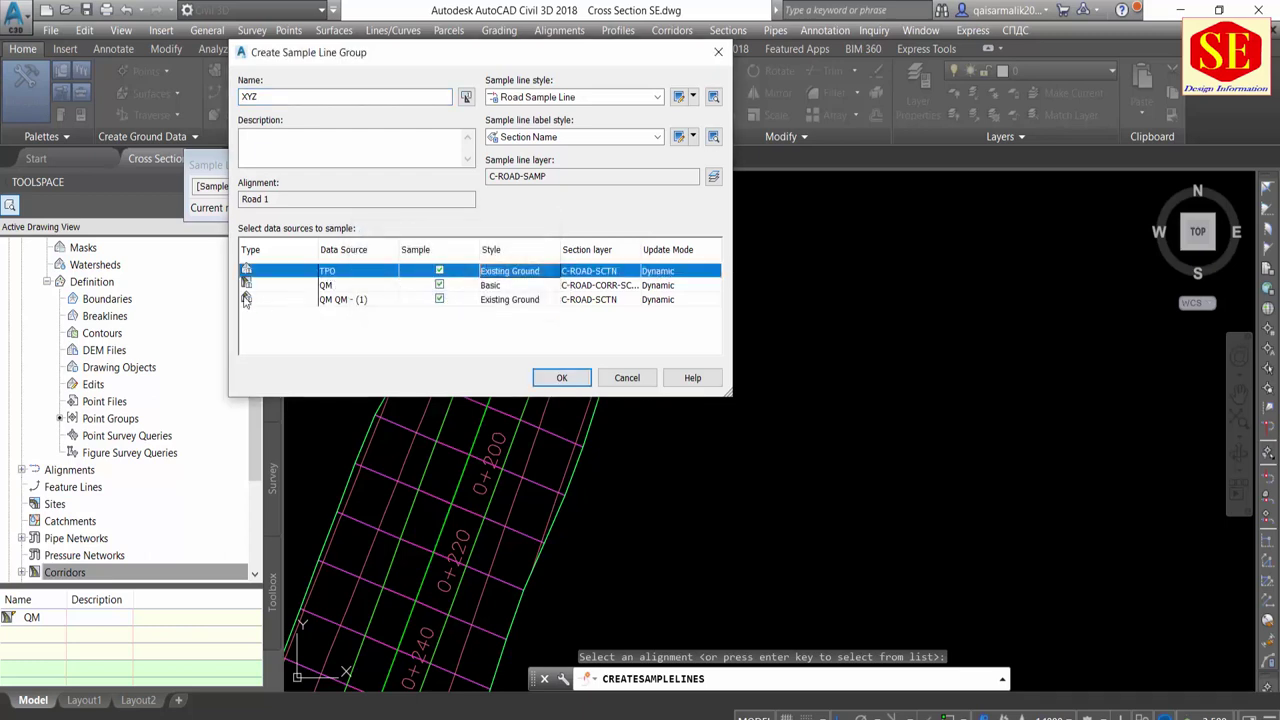
left_click(278, 300)
double_click(511, 300)
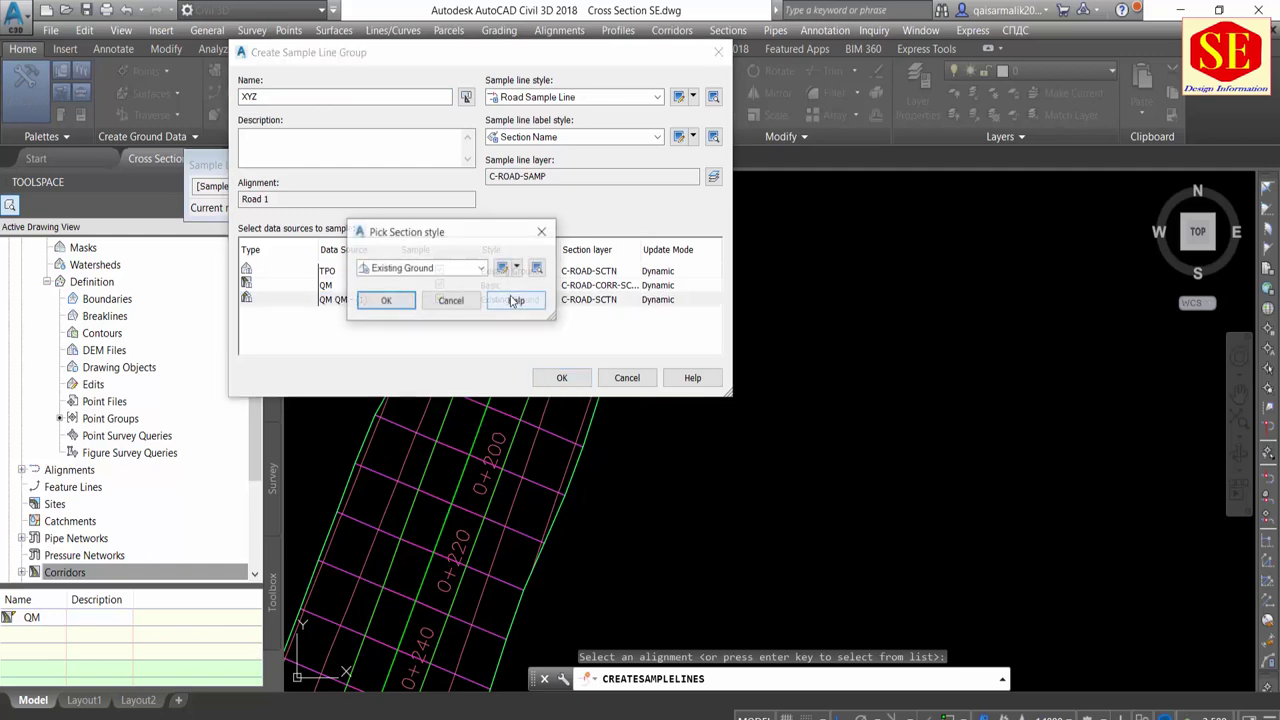
left_click(403, 268)
left_click(405, 297)
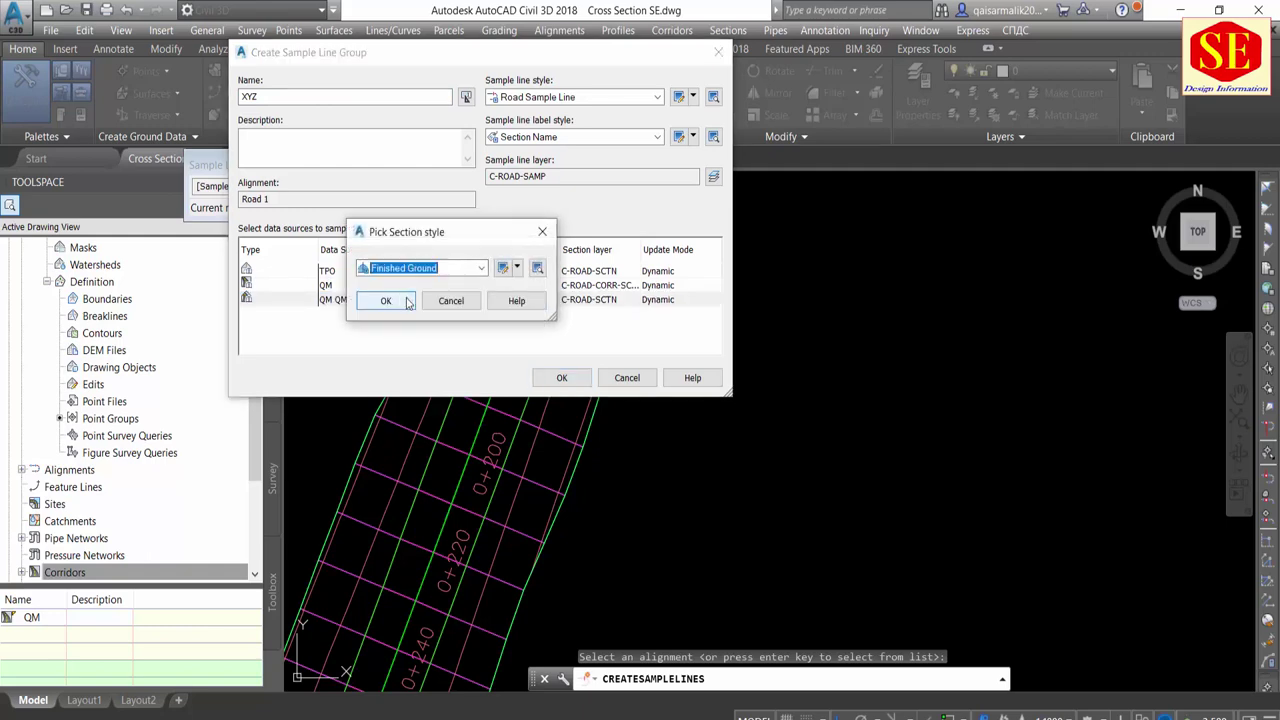
left_click(386, 301)
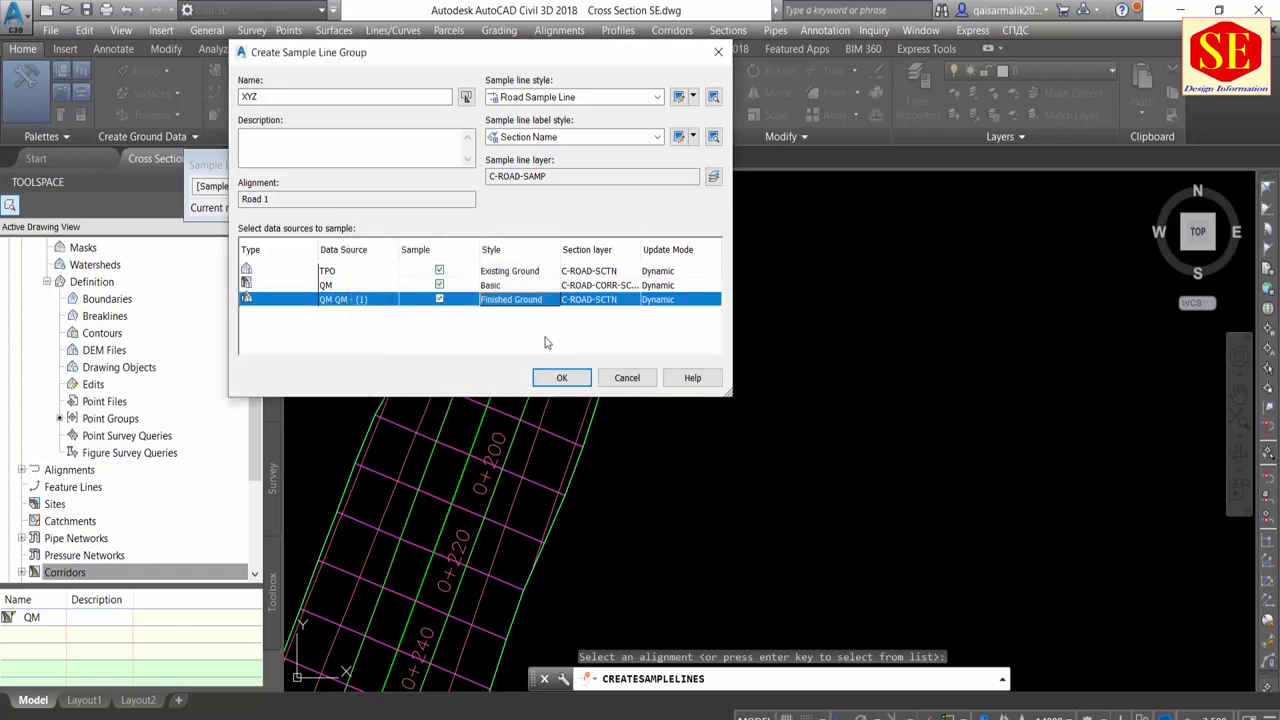
Keep Road Sample Line style and Section Name labels, and create group XYZ
left_click(572, 97)
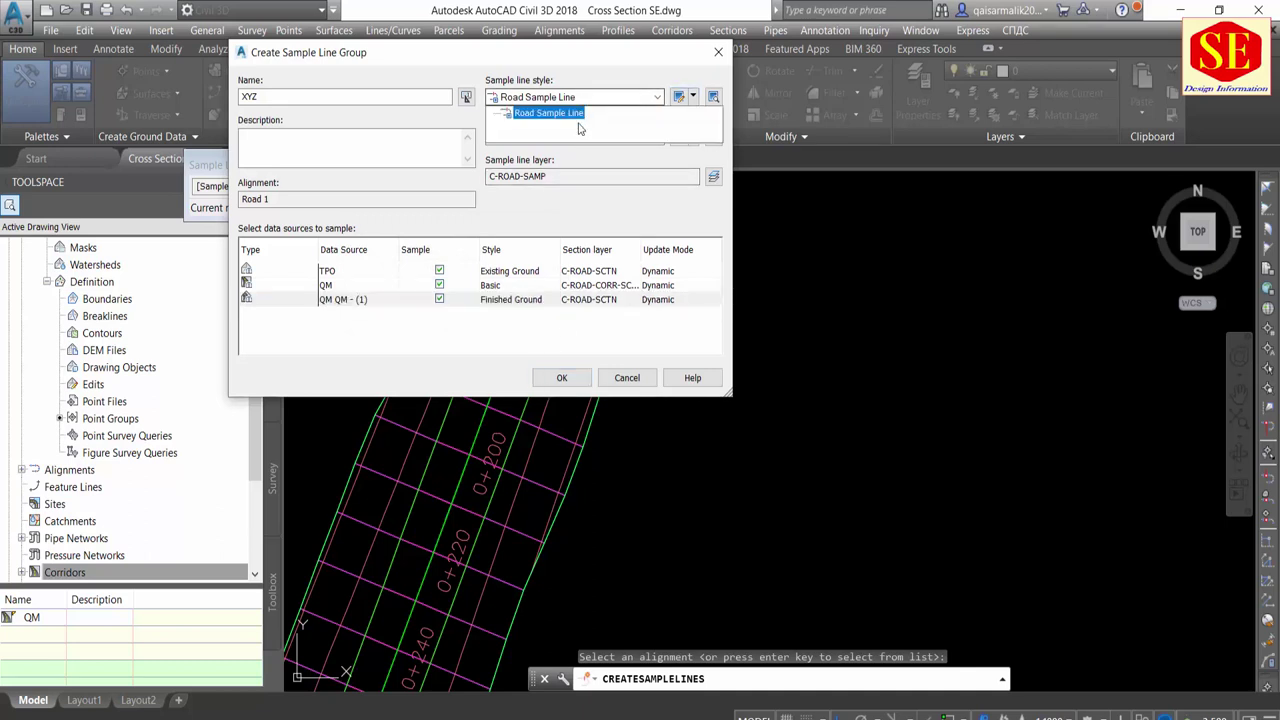
left_click(560, 113)
left_click(578, 137)
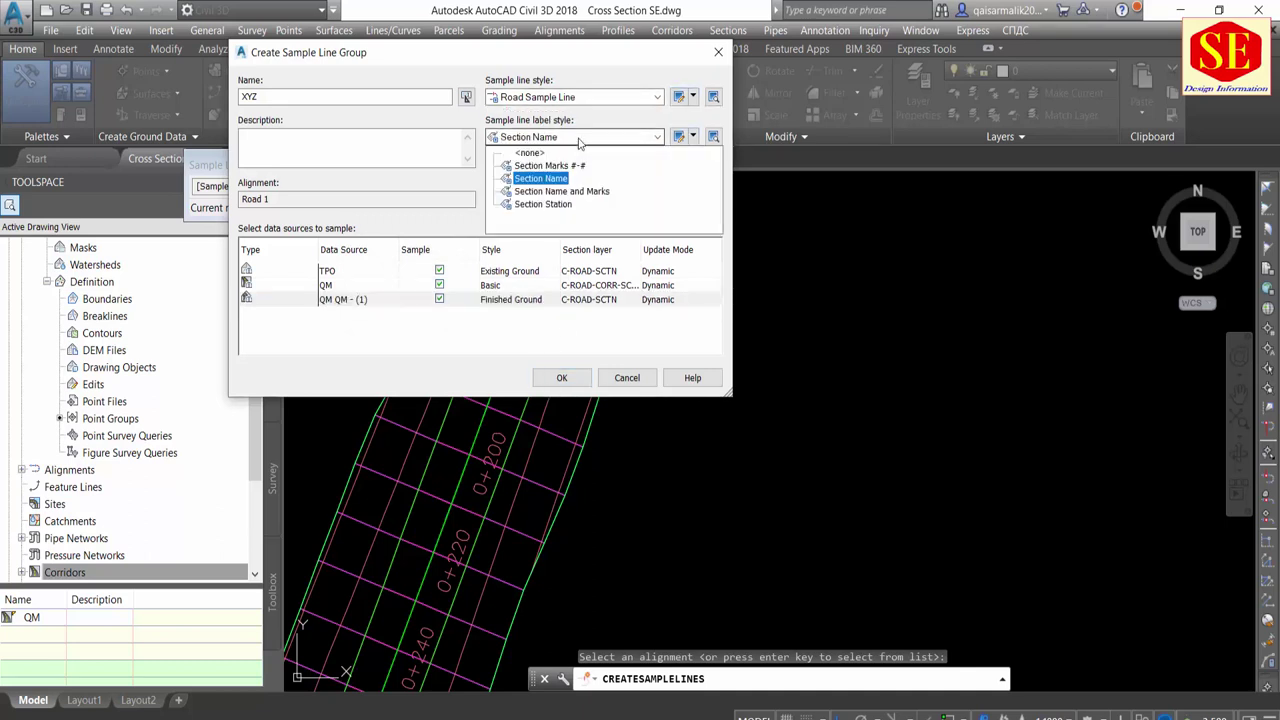
left_click(556, 179)
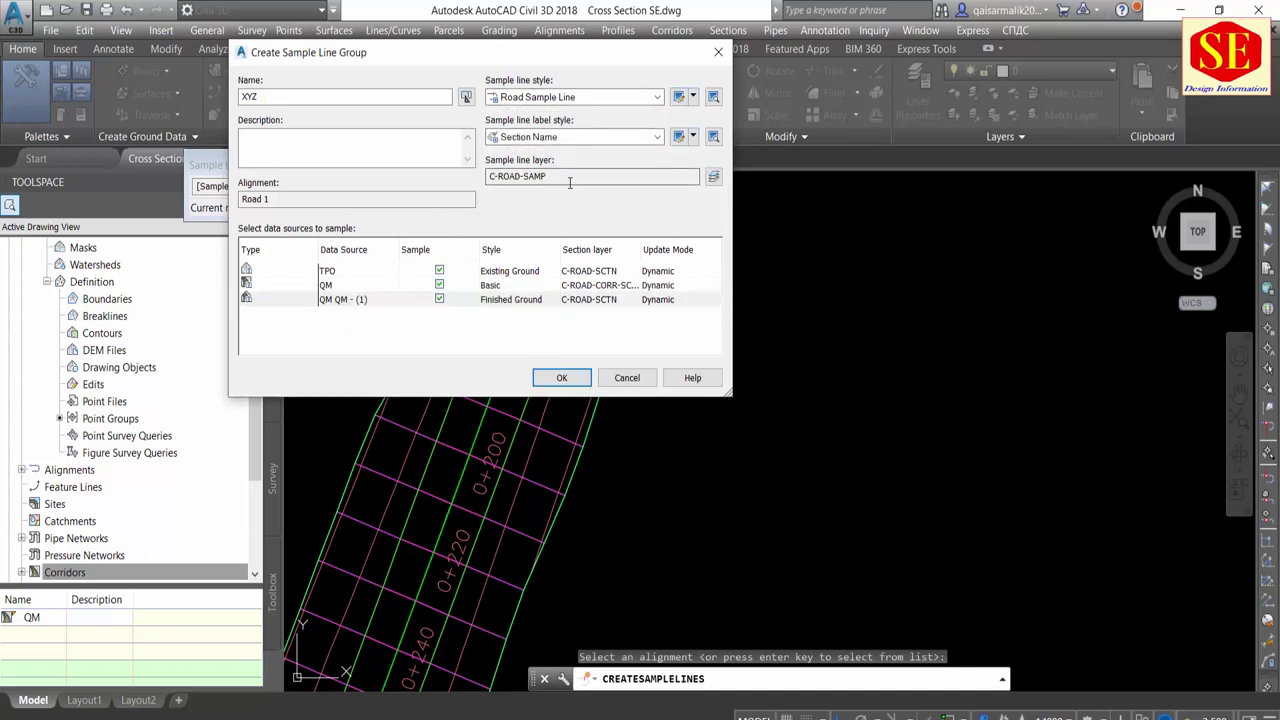
left_click(563, 384)
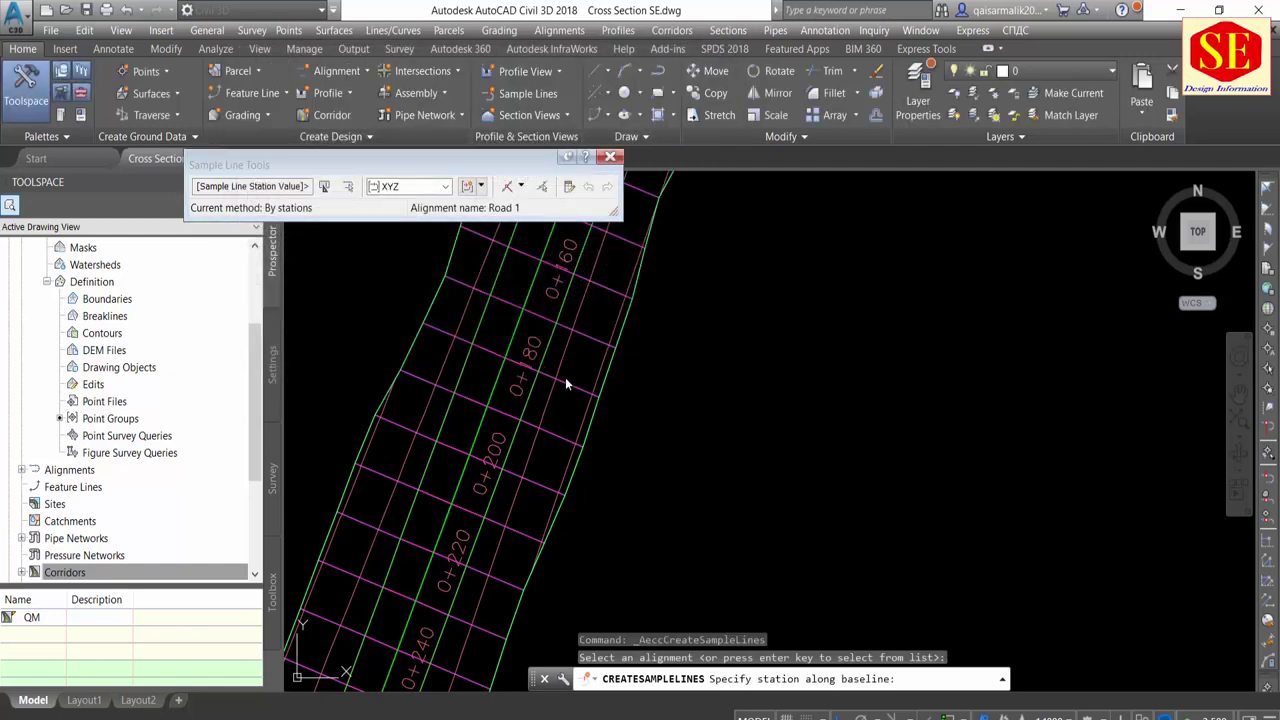
Choose to create sample lines By Station Range
left_click(520, 187)
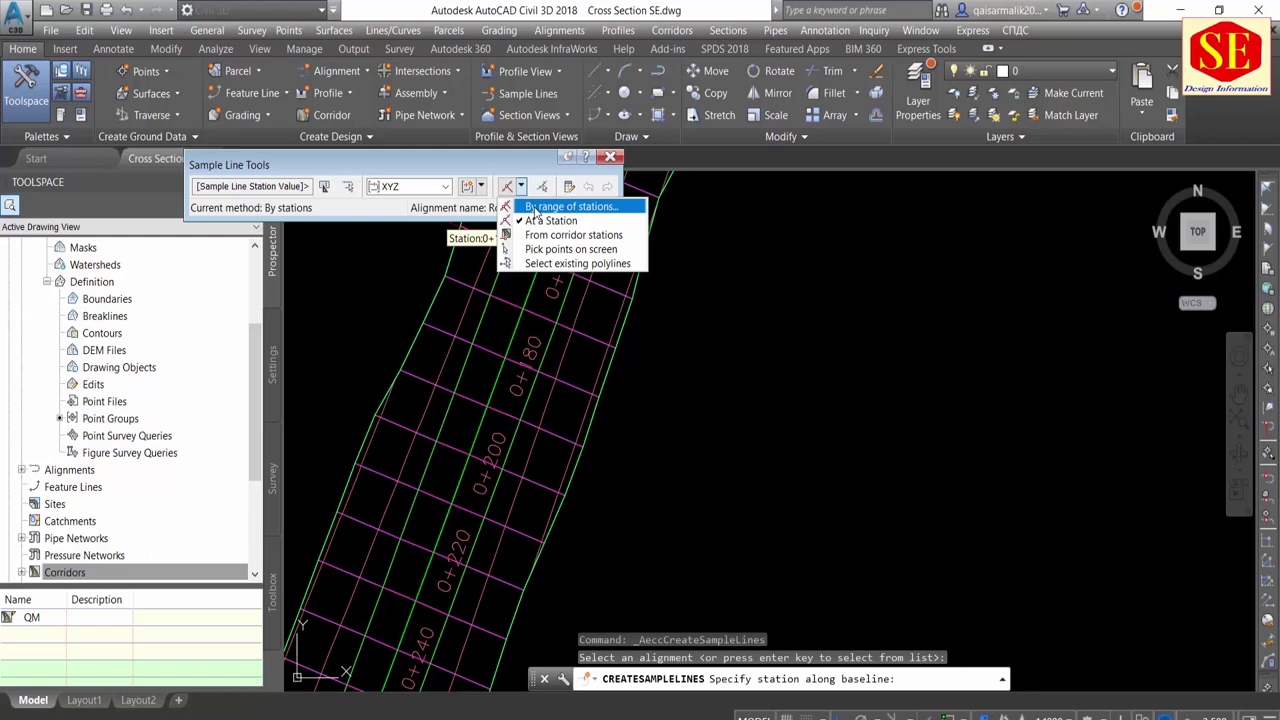
left_click(535, 208)
left_click(844, 241)
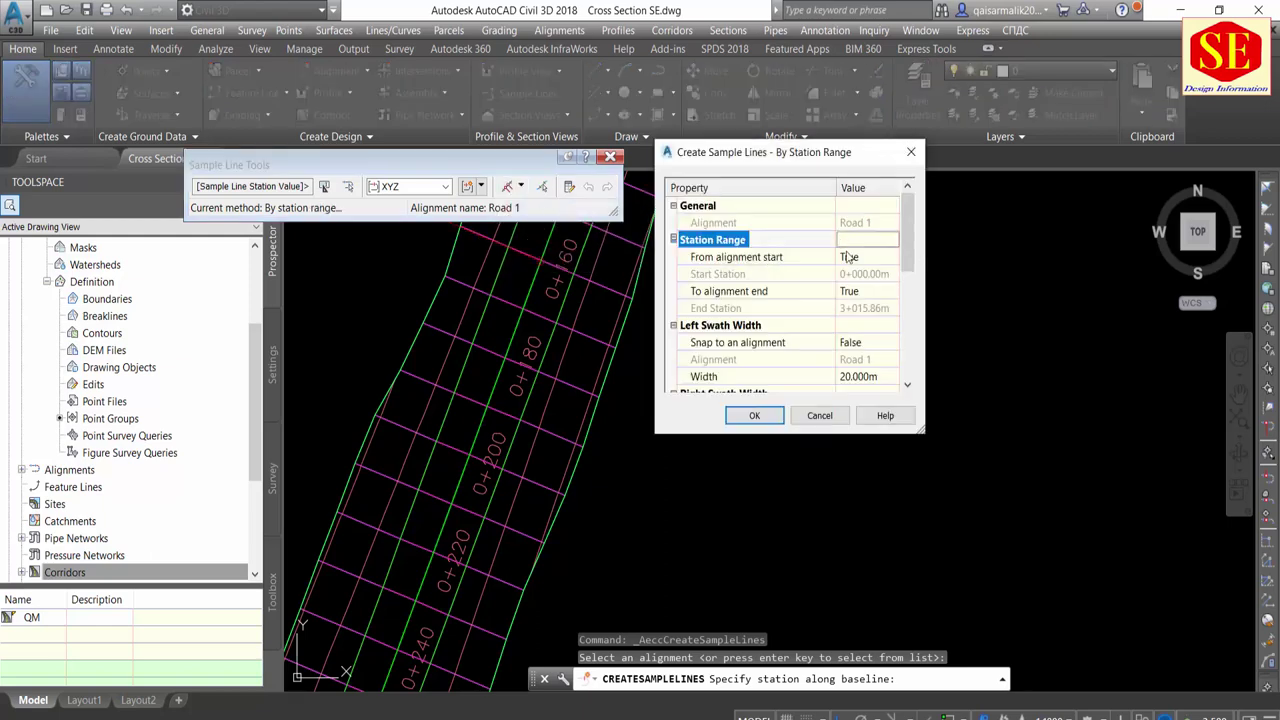
left_click(851, 276)
left_click(851, 310)
scroll(851, 318, "down", 1)
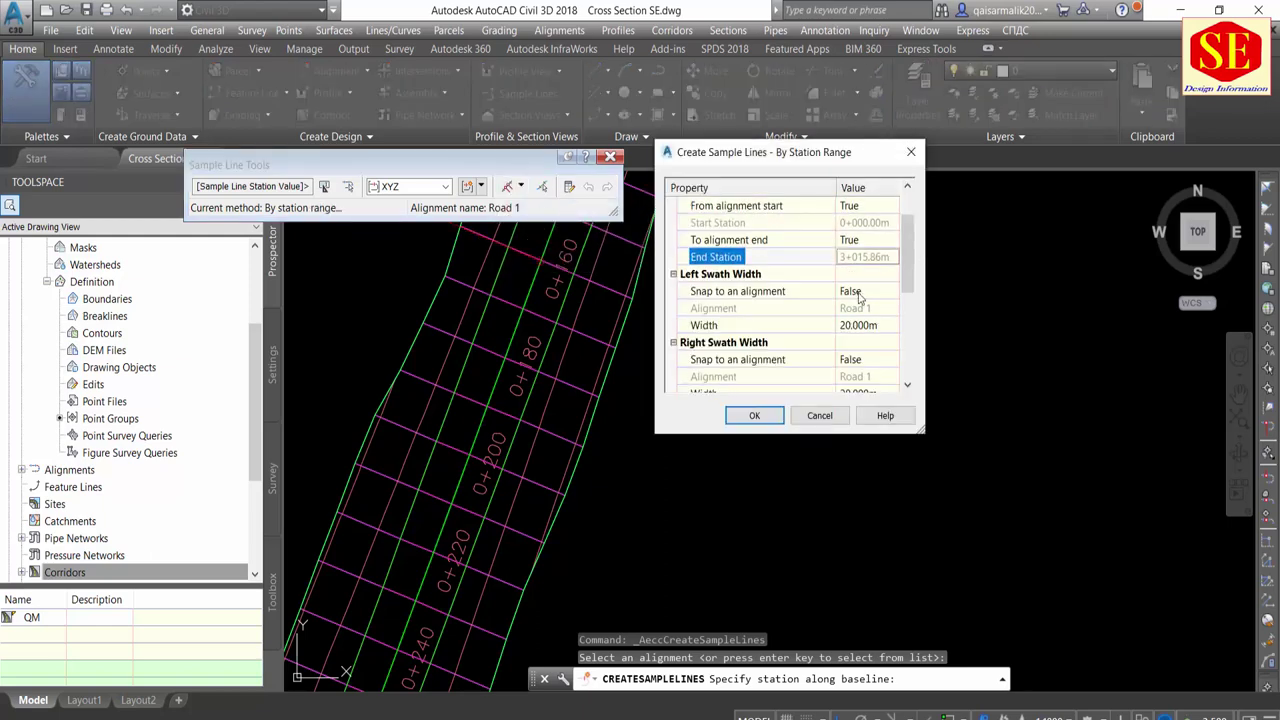
Set the left and right swath widths to 30 m
left_click(856, 290)
left_click(855, 328)
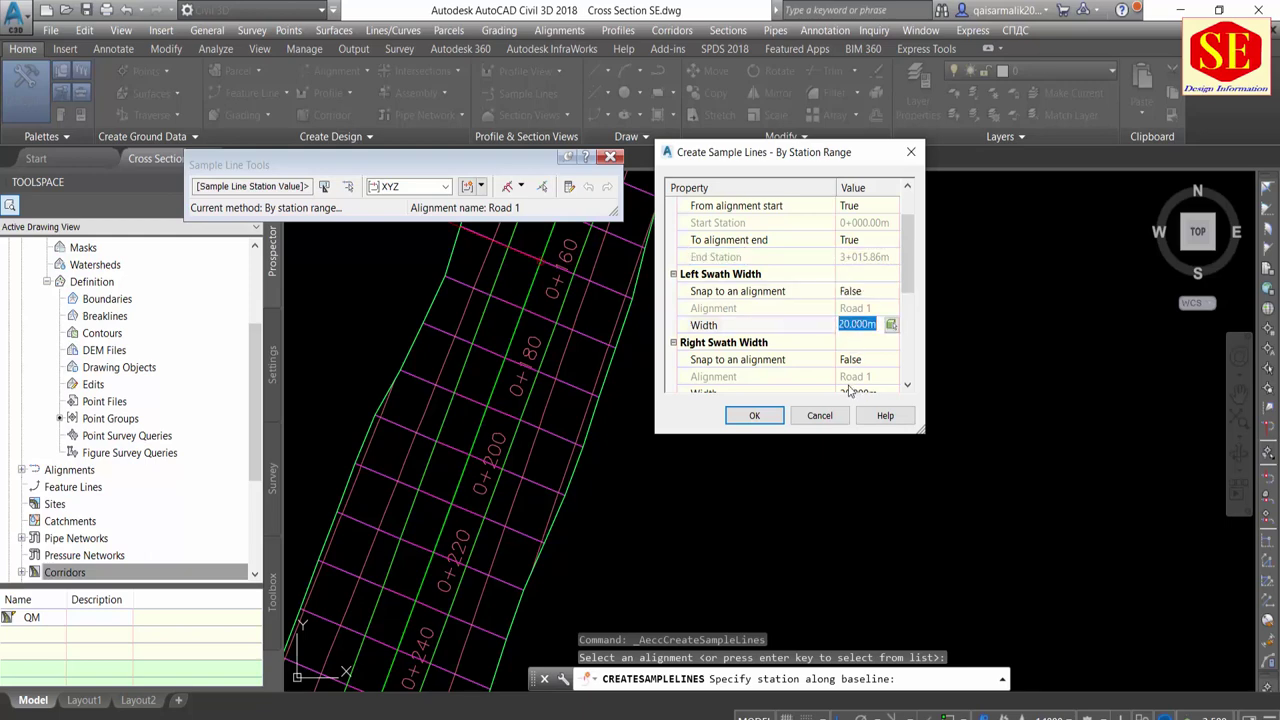
type("30")
scroll(868, 390, "down", 1)
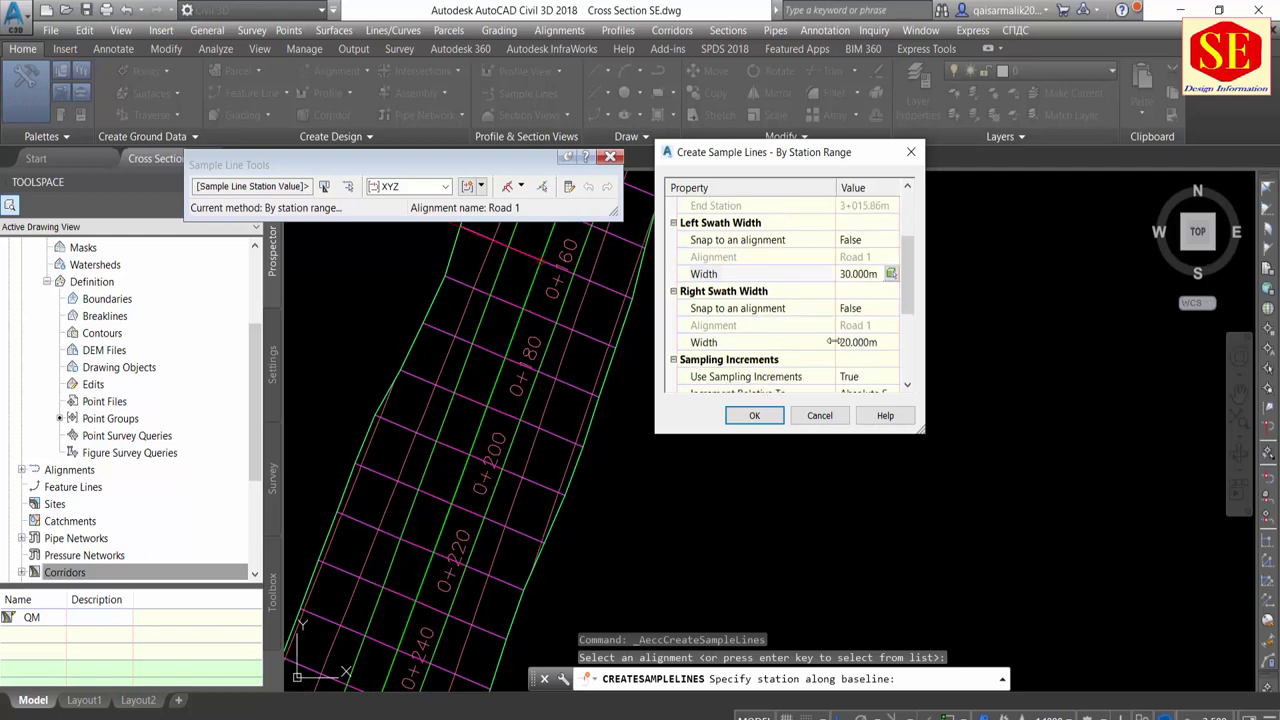
left_click(862, 342)
type("30")
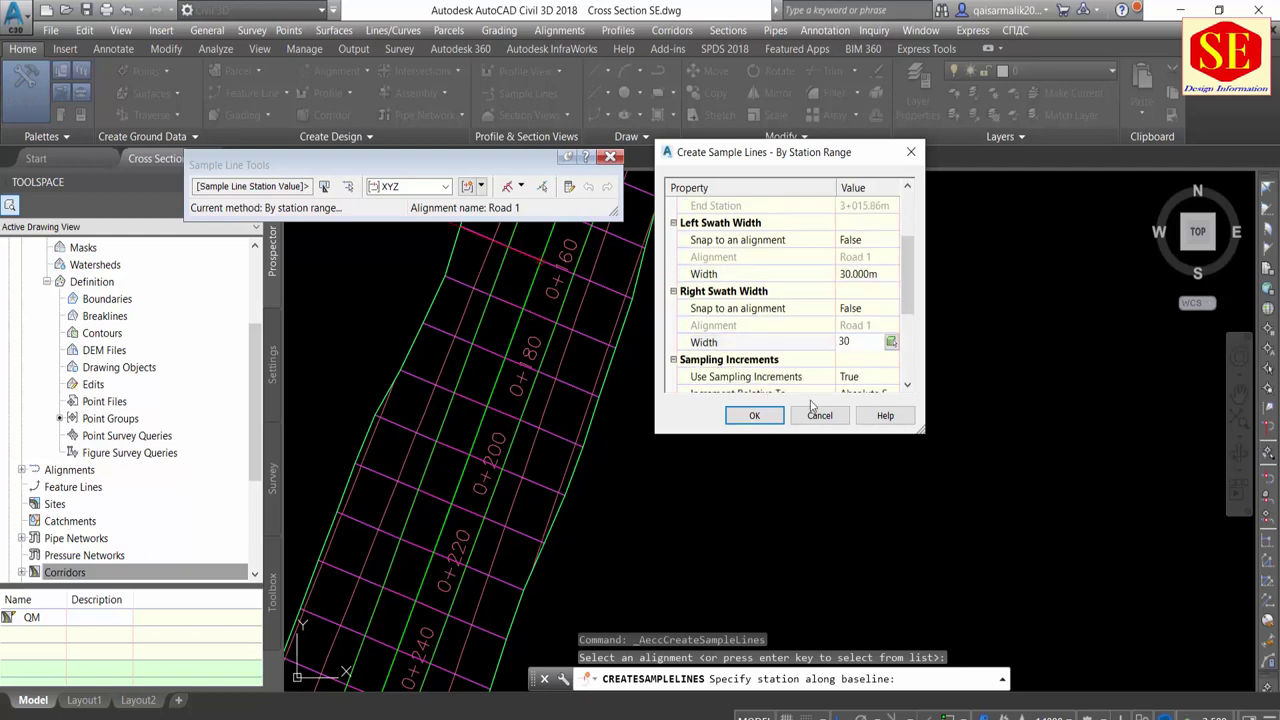
scroll(826, 340, "down", 1)
scroll(827, 338, "down", 1)
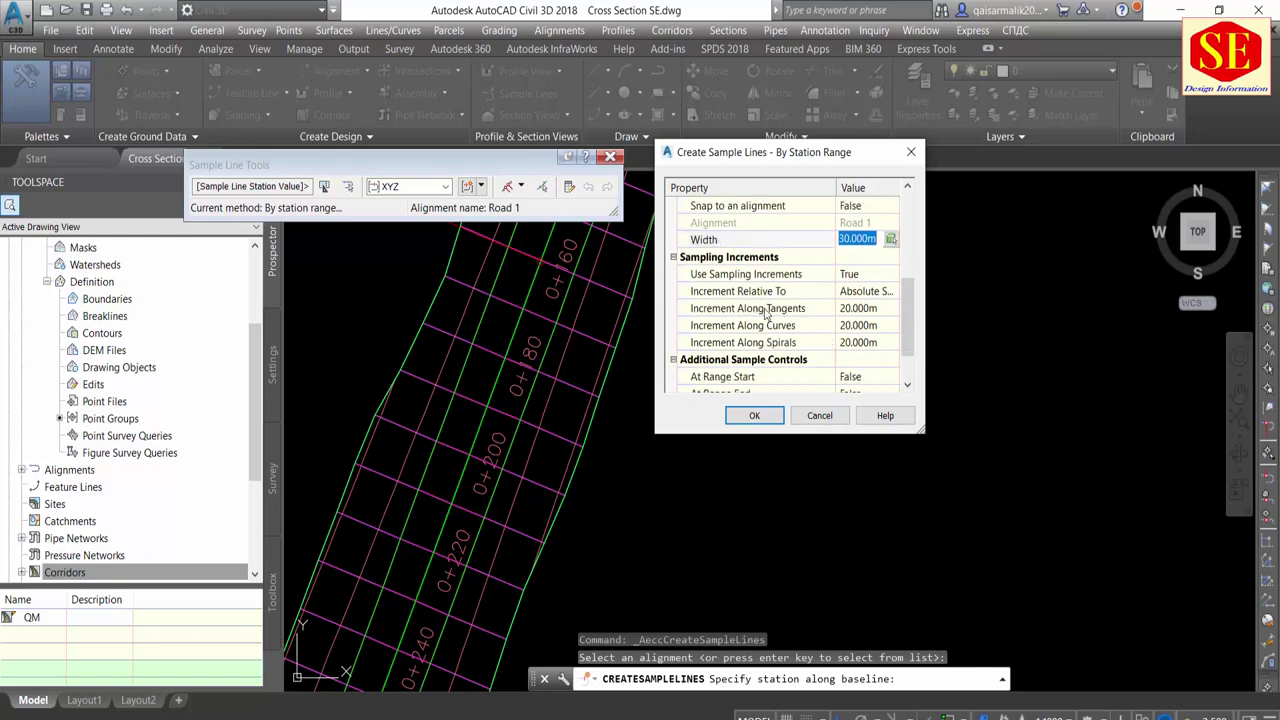
Set the tangent, curve and spiral sampling increments to 10 m
left_click(862, 309)
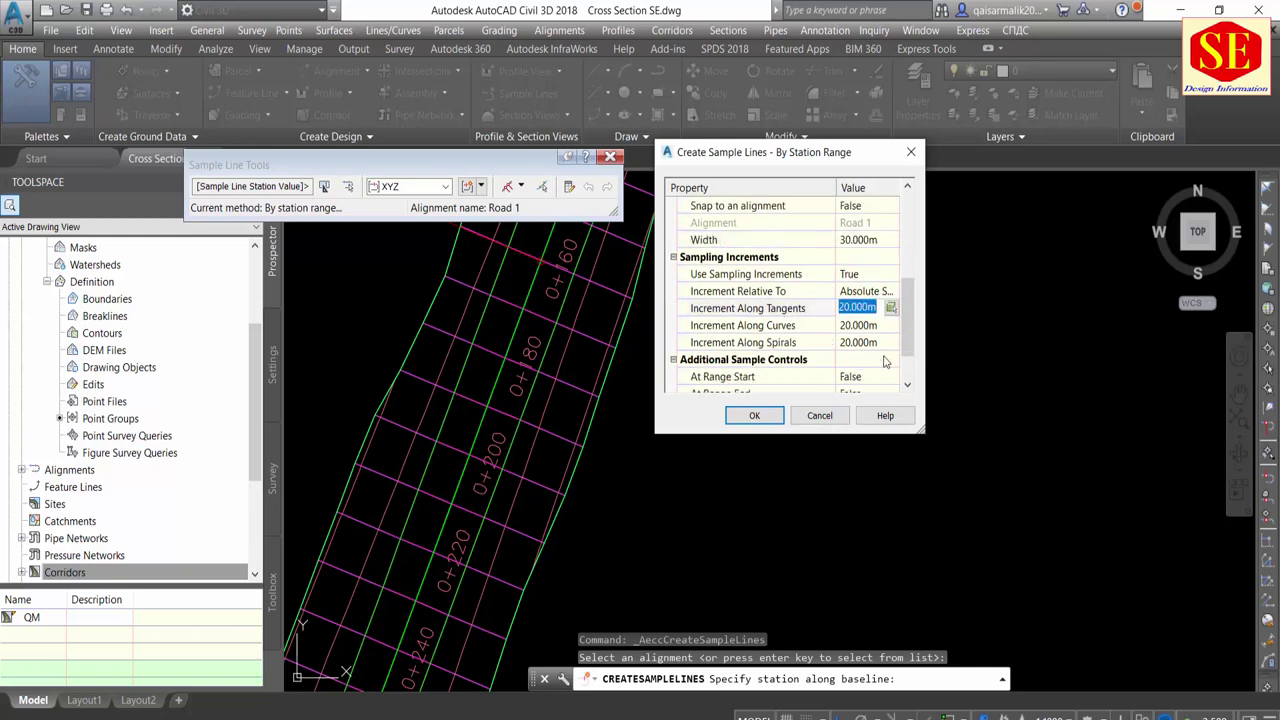
type("2")
left_click(843, 332)
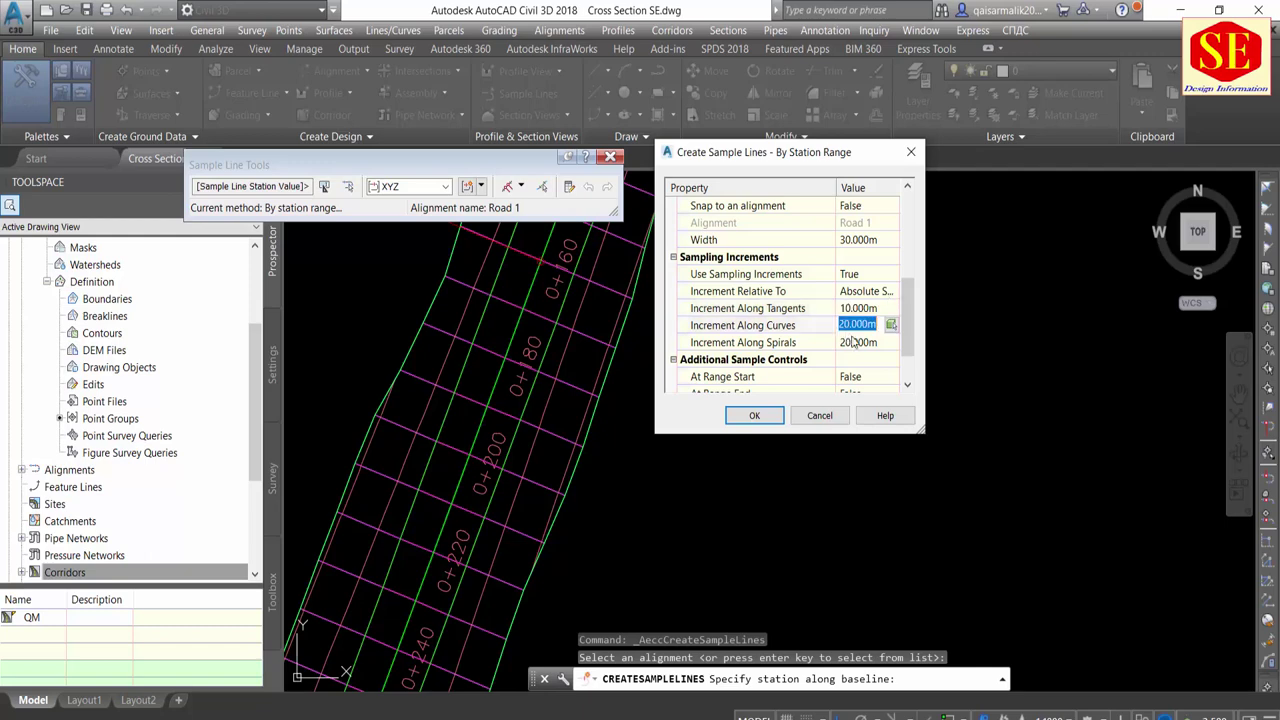
type("10")
left_click(860, 345)
type("1")
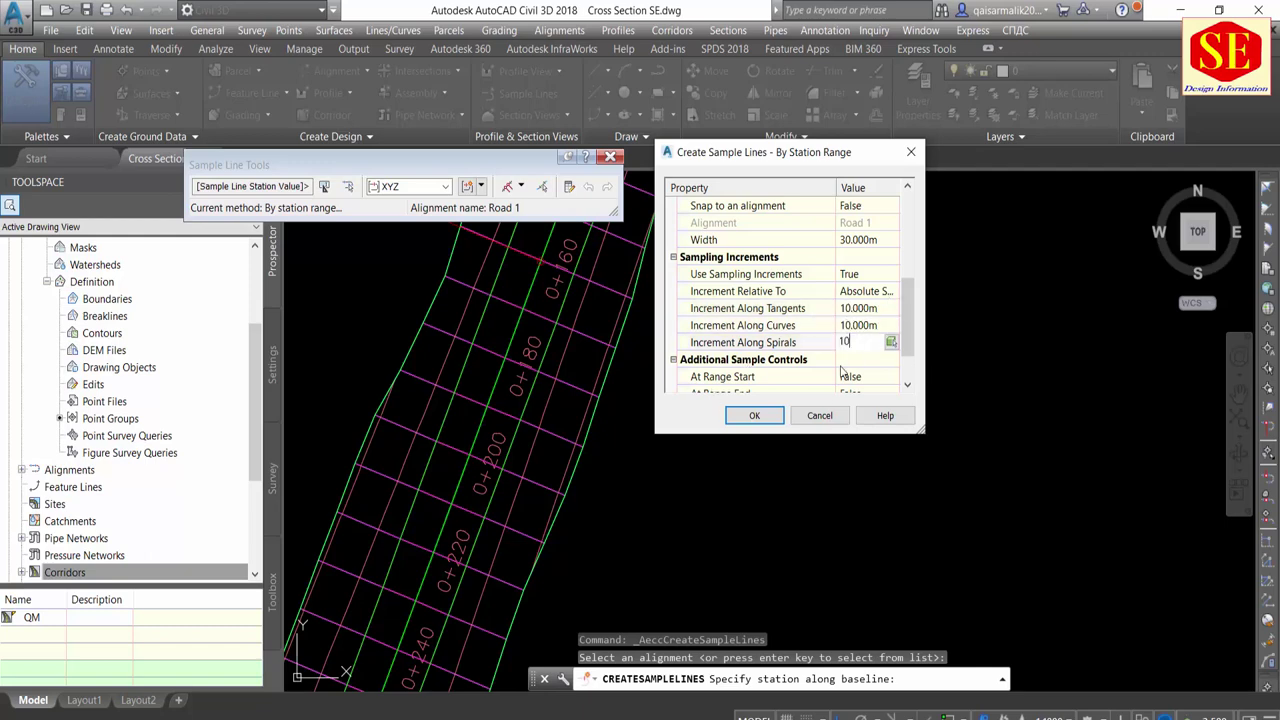
left_click(853, 359)
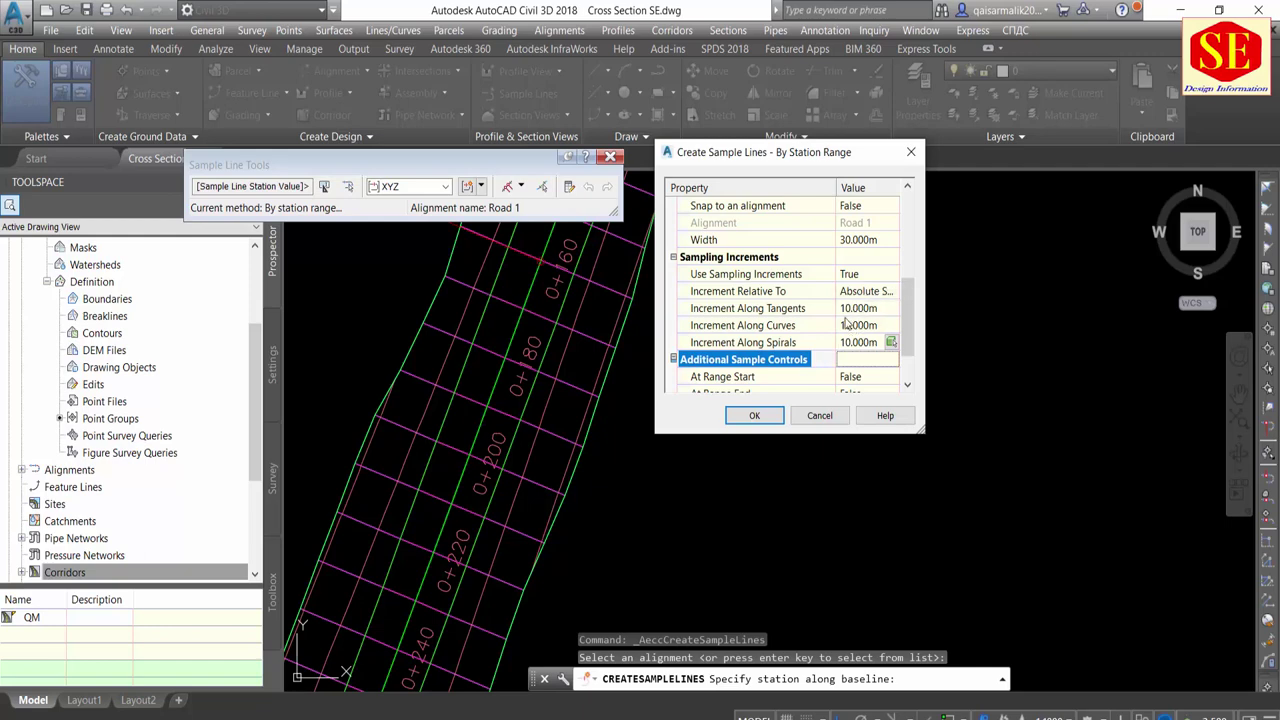
scroll(845, 322, "down", 1)
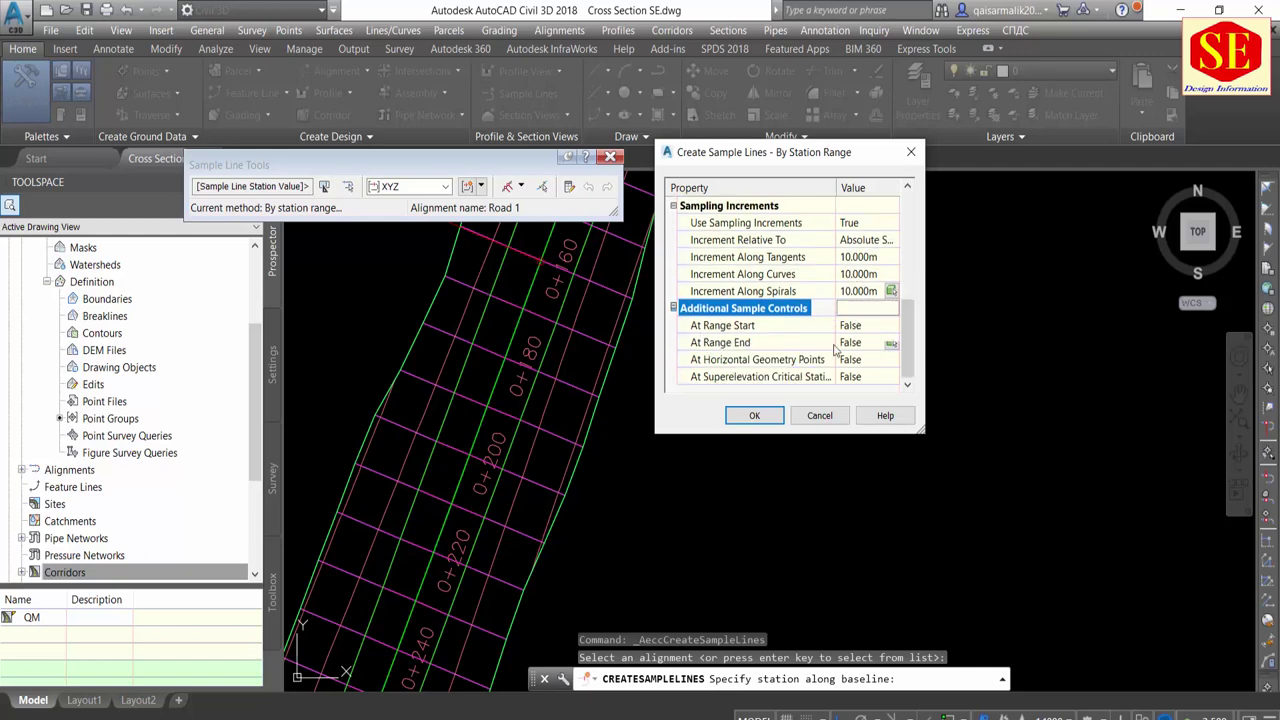
Add sample lines At Range Start and At Range End by setting both True
left_click(853, 326)
left_click(870, 327)
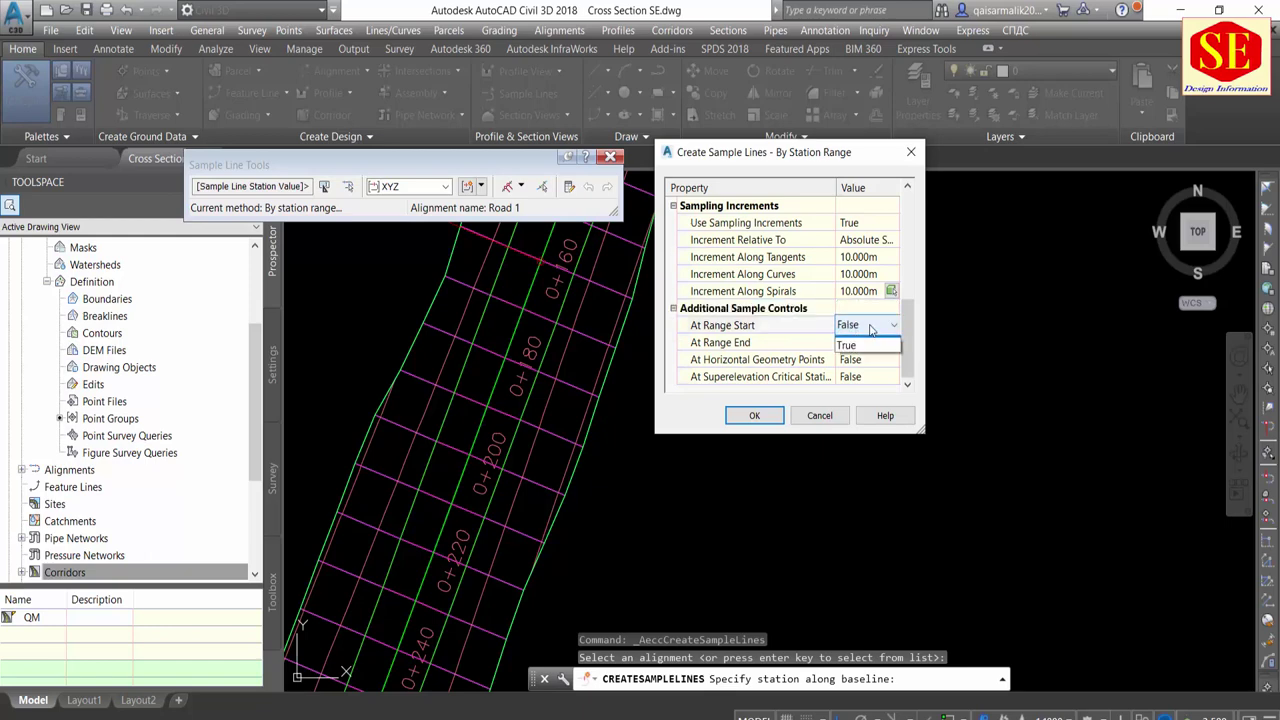
left_click(852, 341)
left_click(738, 345)
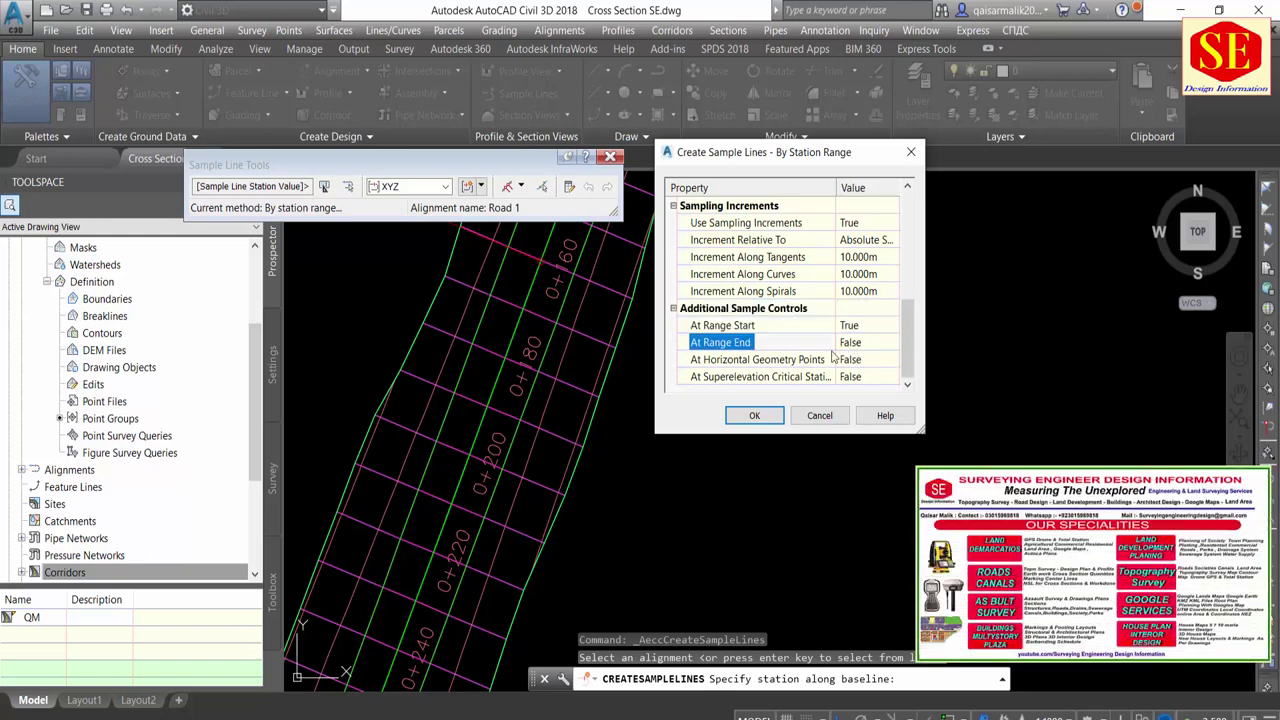
left_click(852, 342)
left_click(857, 343)
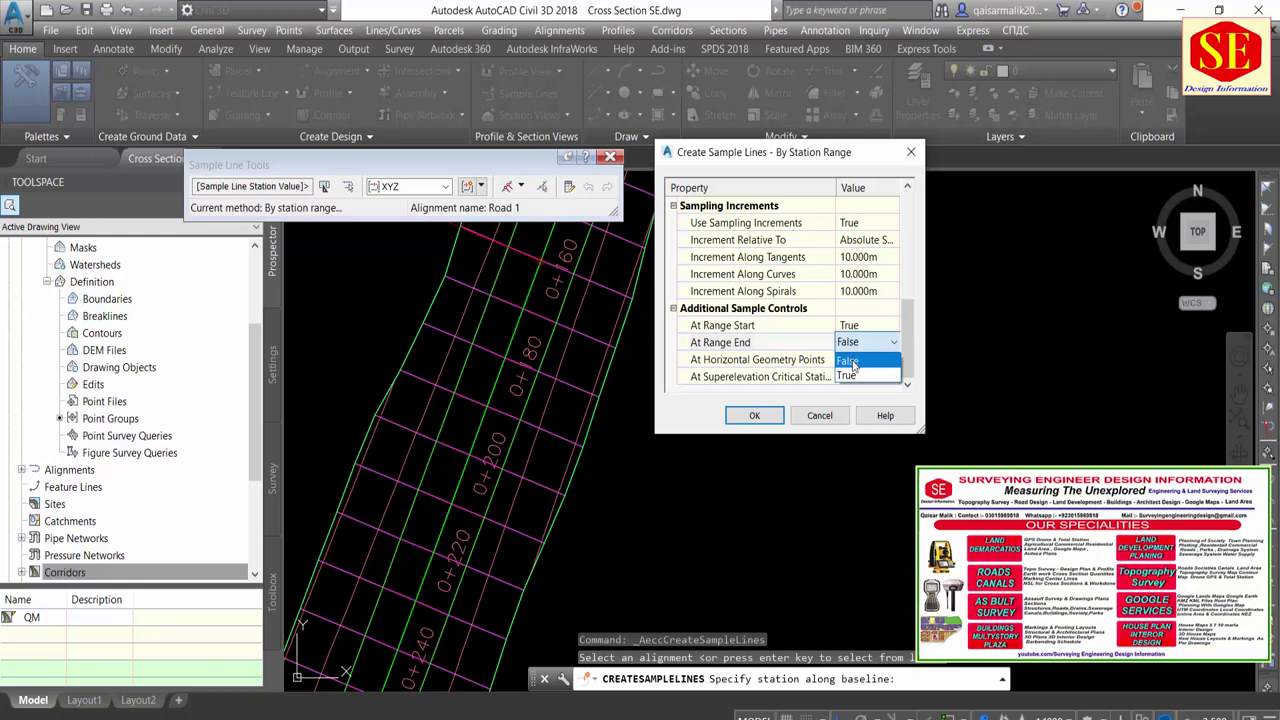
left_click(853, 375)
Also sample at horizontal geometry points and superelevation critical stations, then create the lines
left_click(772, 362)
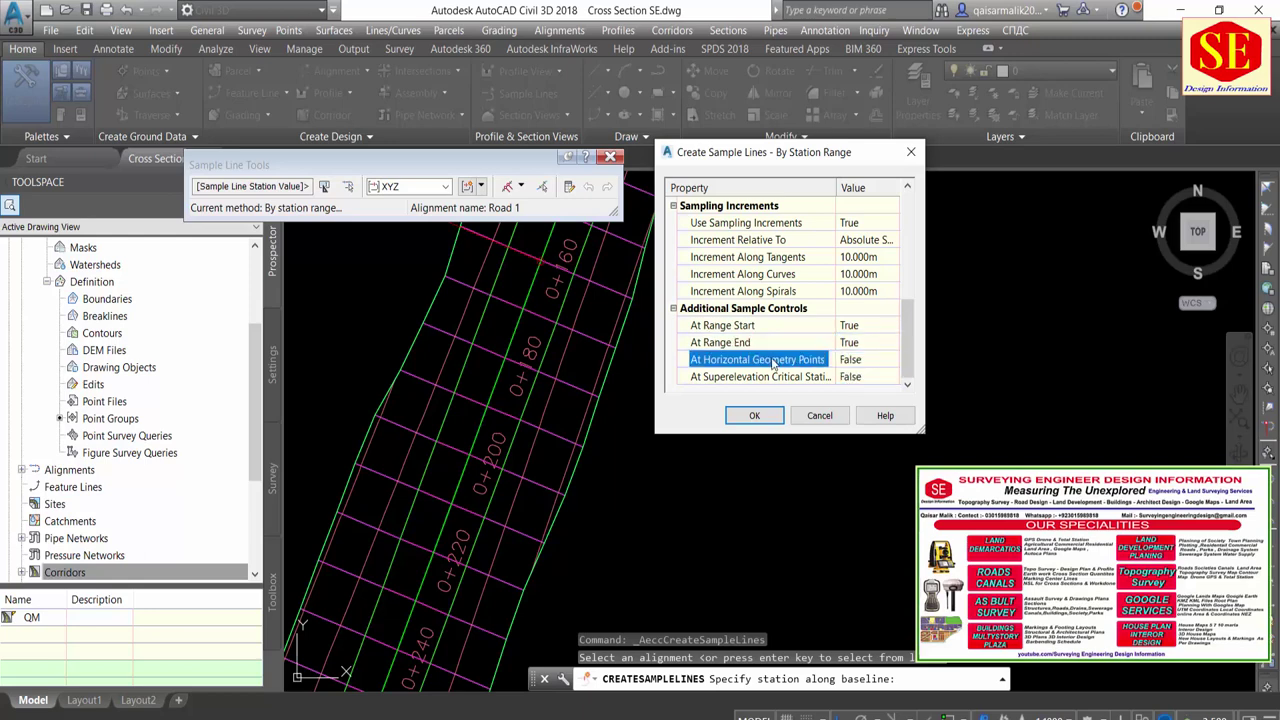
left_click(864, 362)
left_click(890, 360)
left_click(868, 394)
left_click(792, 380)
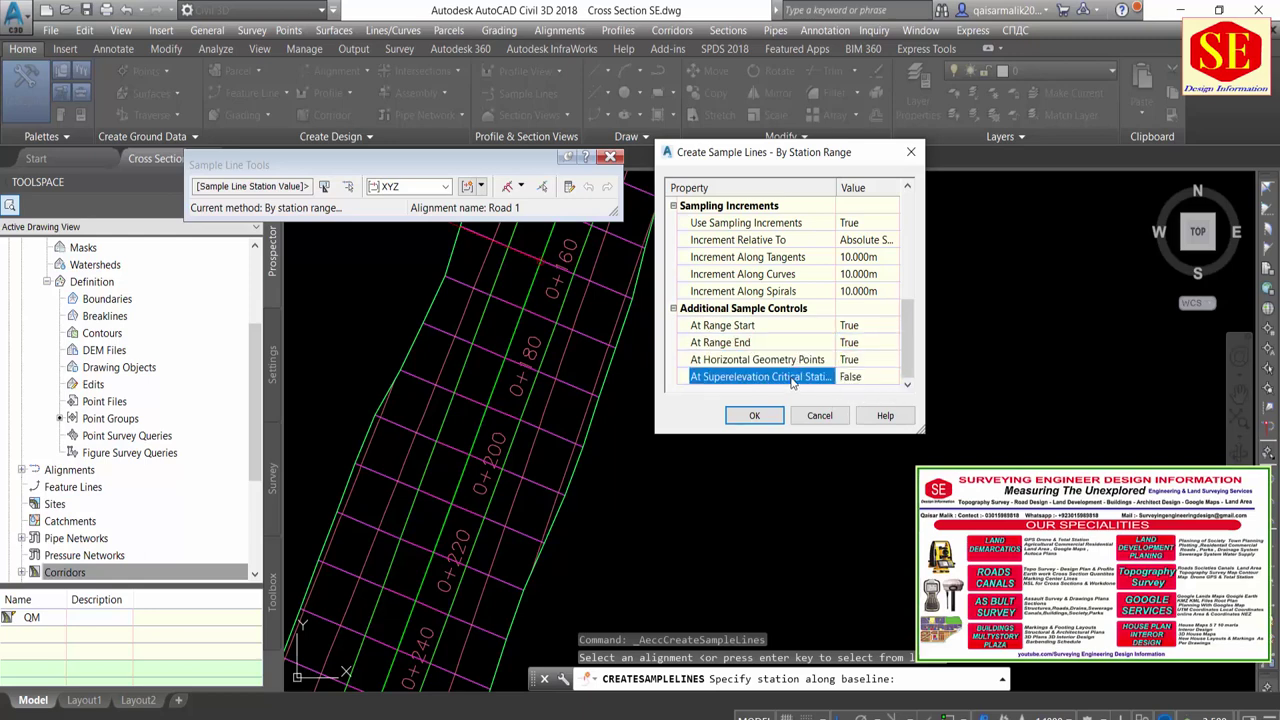
left_click(873, 378)
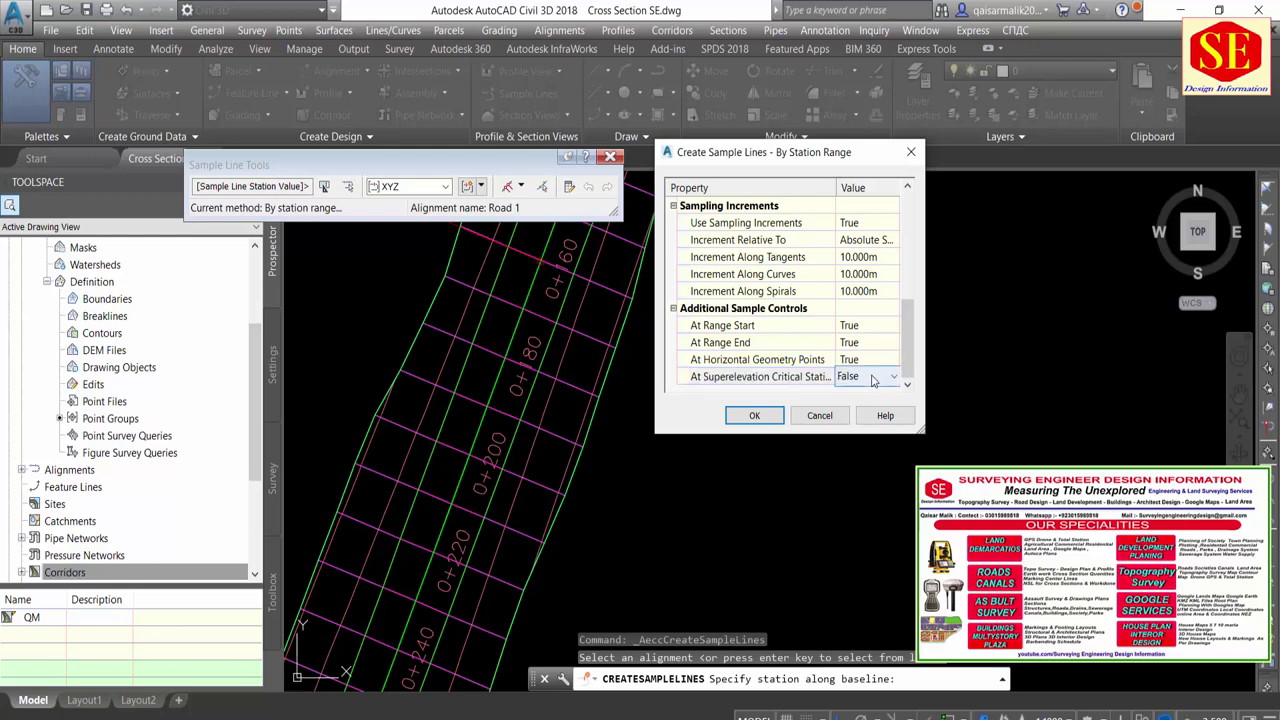
left_click(890, 377)
left_click(853, 411)
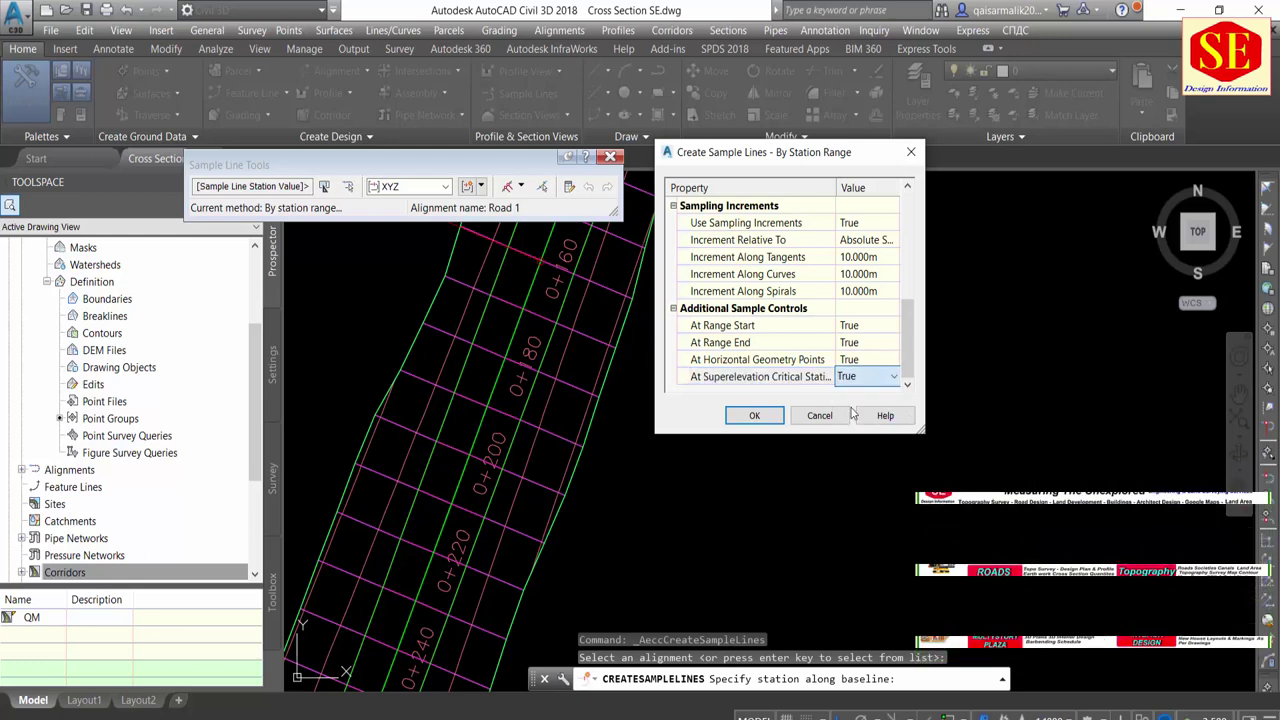
left_click(762, 414)
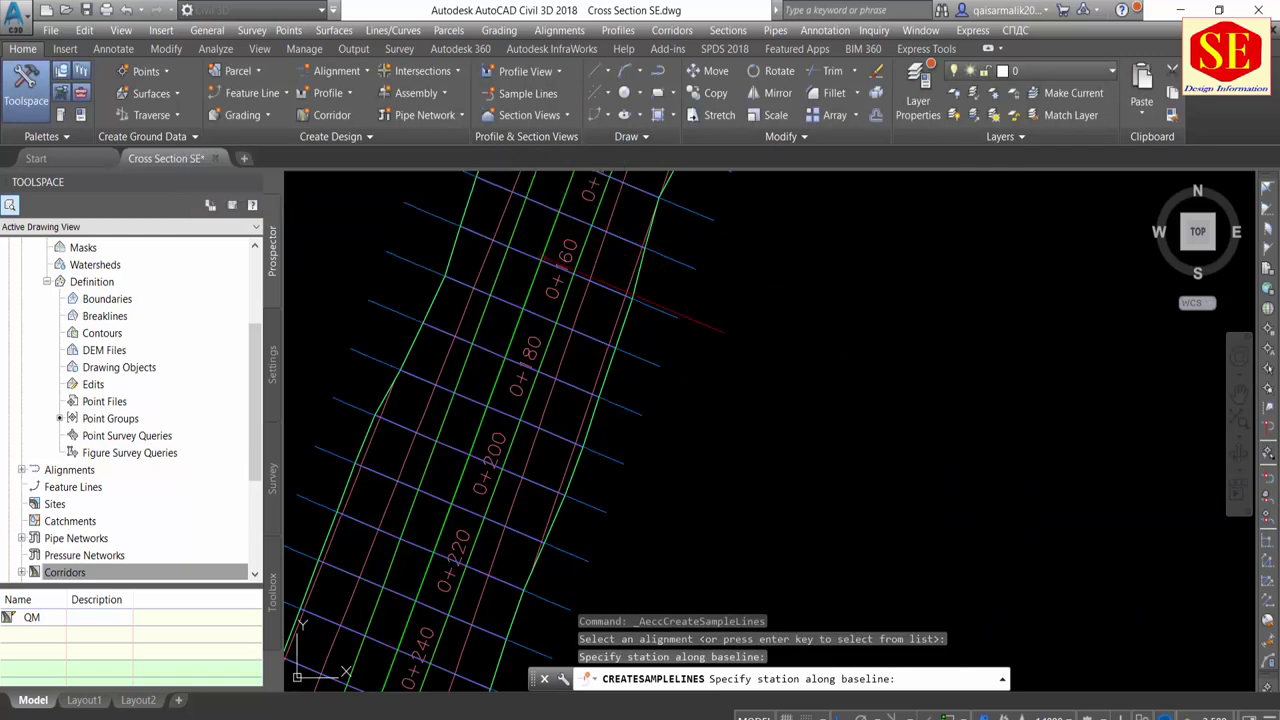
End the sample line command, review the sampled Road 1 corridor, and open the Section Views menu
key("Escape")
scroll(660, 368, "down", 4)
scroll(650, 390, "up", 2)
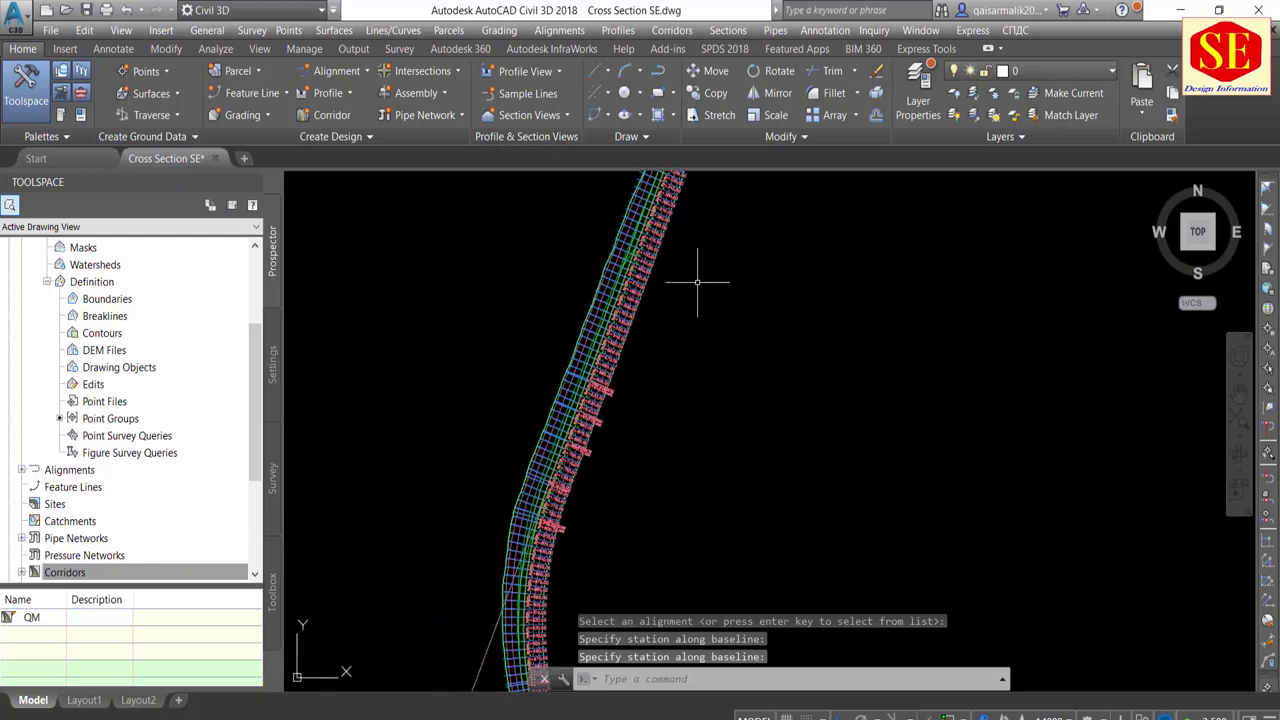
scroll(697, 282, "up", 2)
scroll(620, 365, "up", 2)
scroll(620, 365, "down", 3)
middle_click_drag(640, 430, 652, 264)
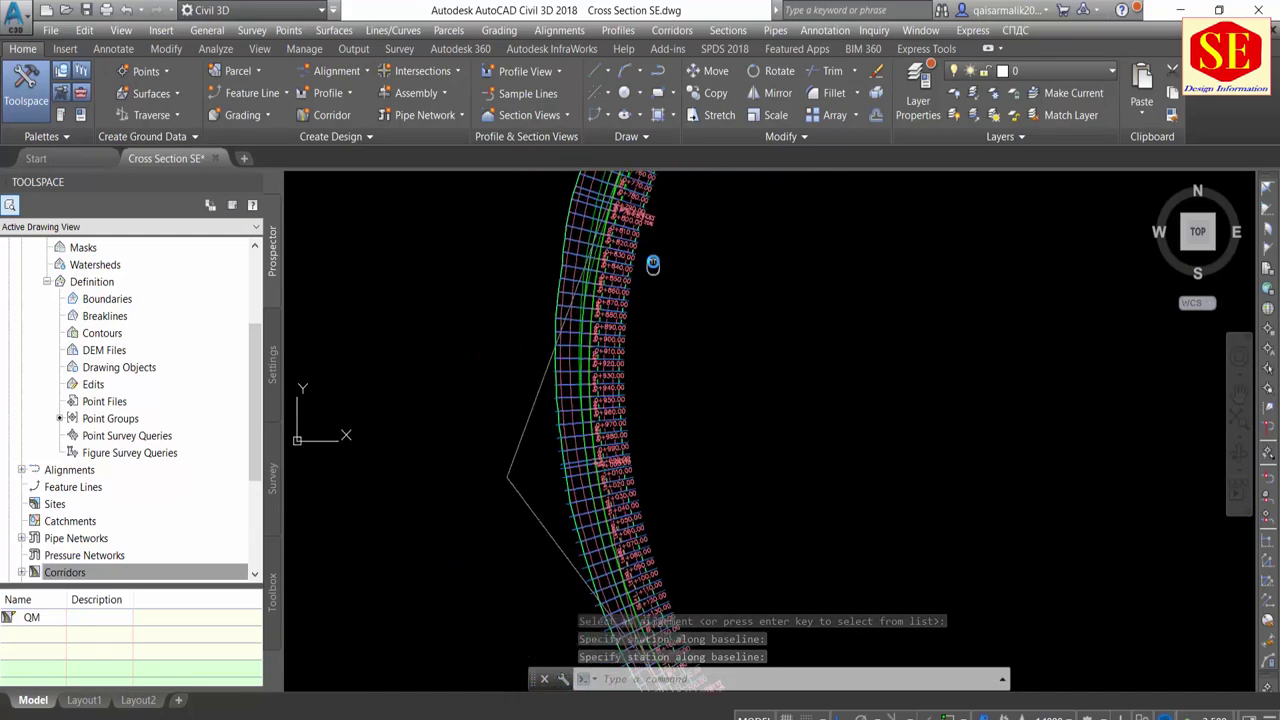
scroll(646, 320, "down", 1)
scroll(749, 471, "down", 2)
scroll(749, 471, "down", 2)
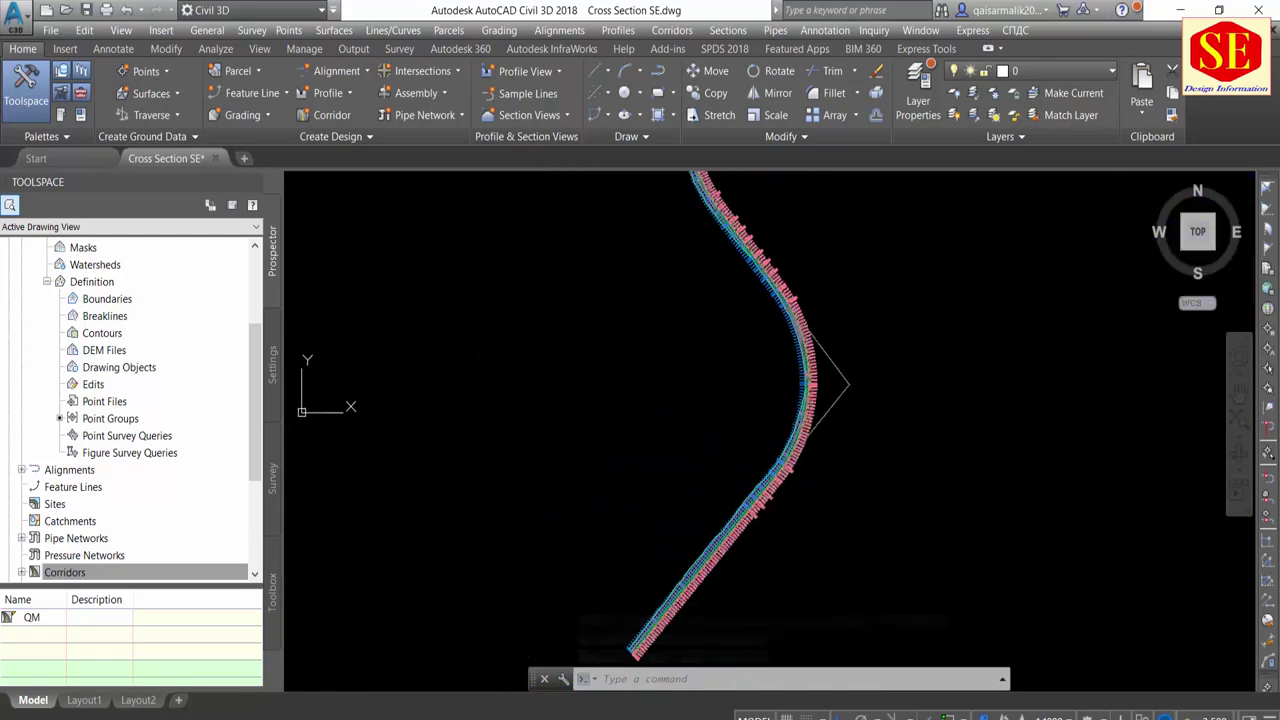
scroll(686, 600, "up", 2)
scroll(651, 600, "down", 4)
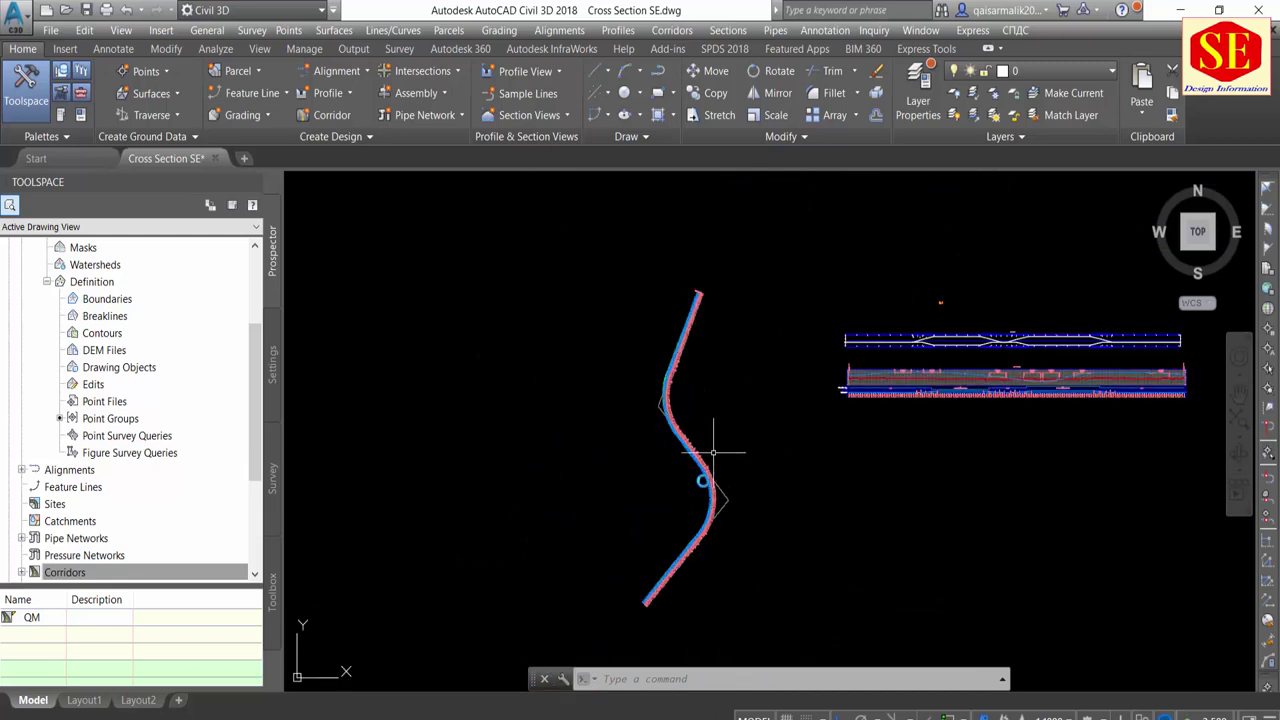
scroll(680, 420, "up", 2)
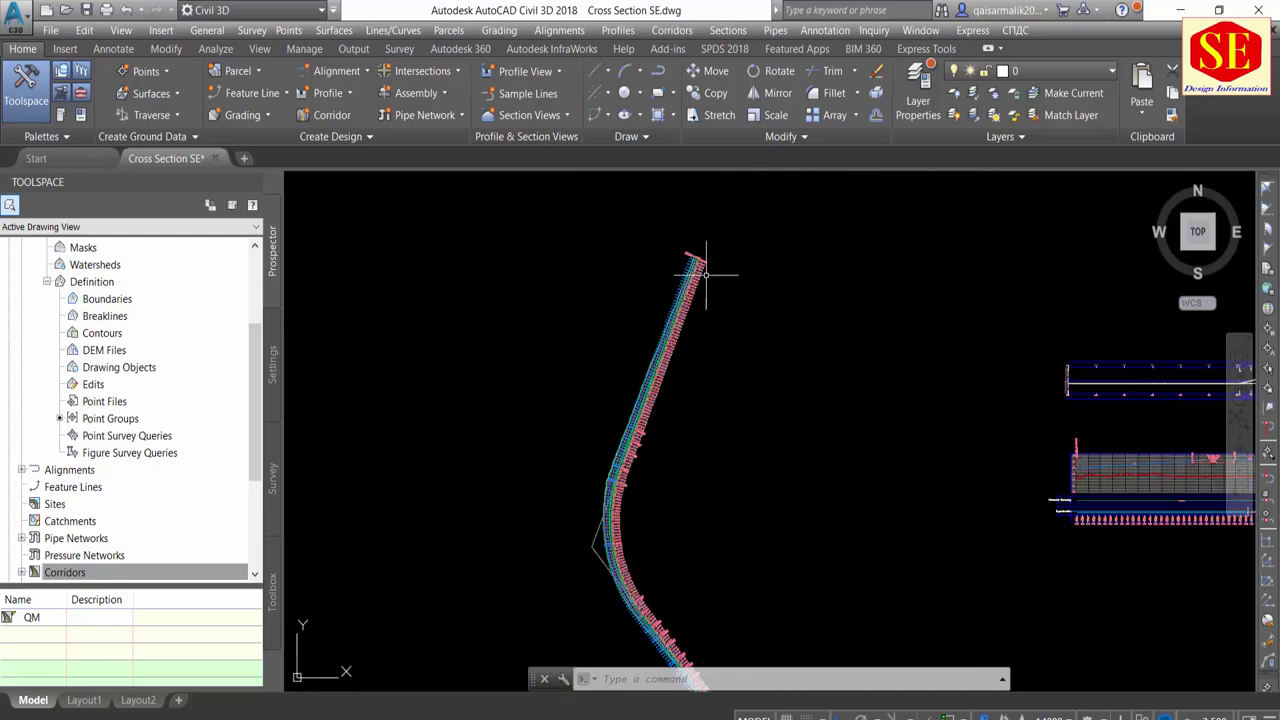
left_click(530, 114)
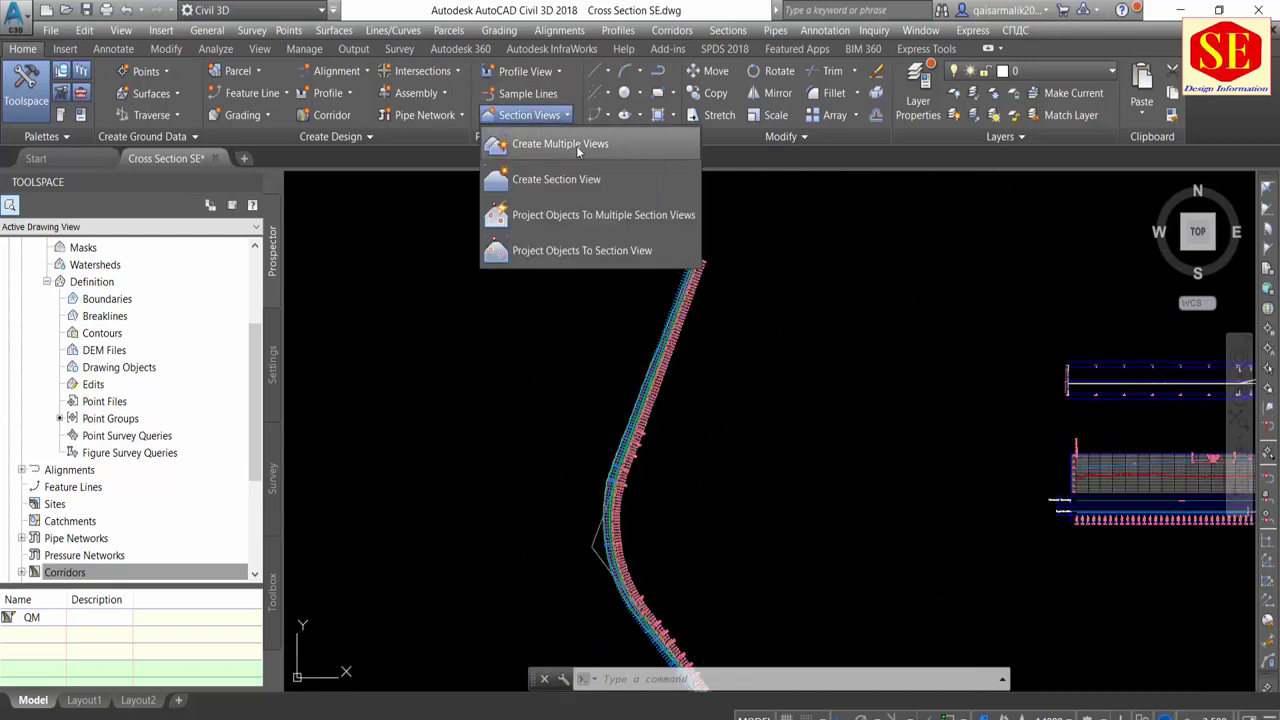
Launch Create Multiple Section Views for Road 1 with sample line group XYZ
left_click(576, 145)
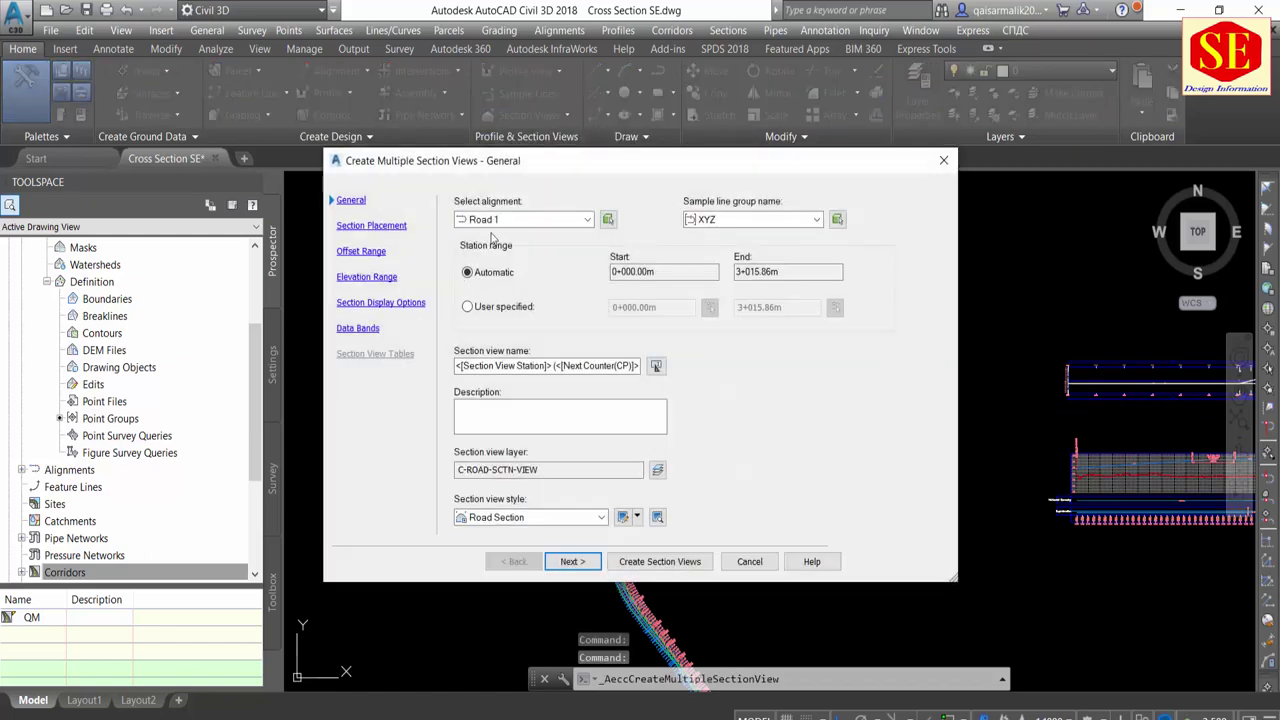
left_click(729, 223)
left_click(729, 223)
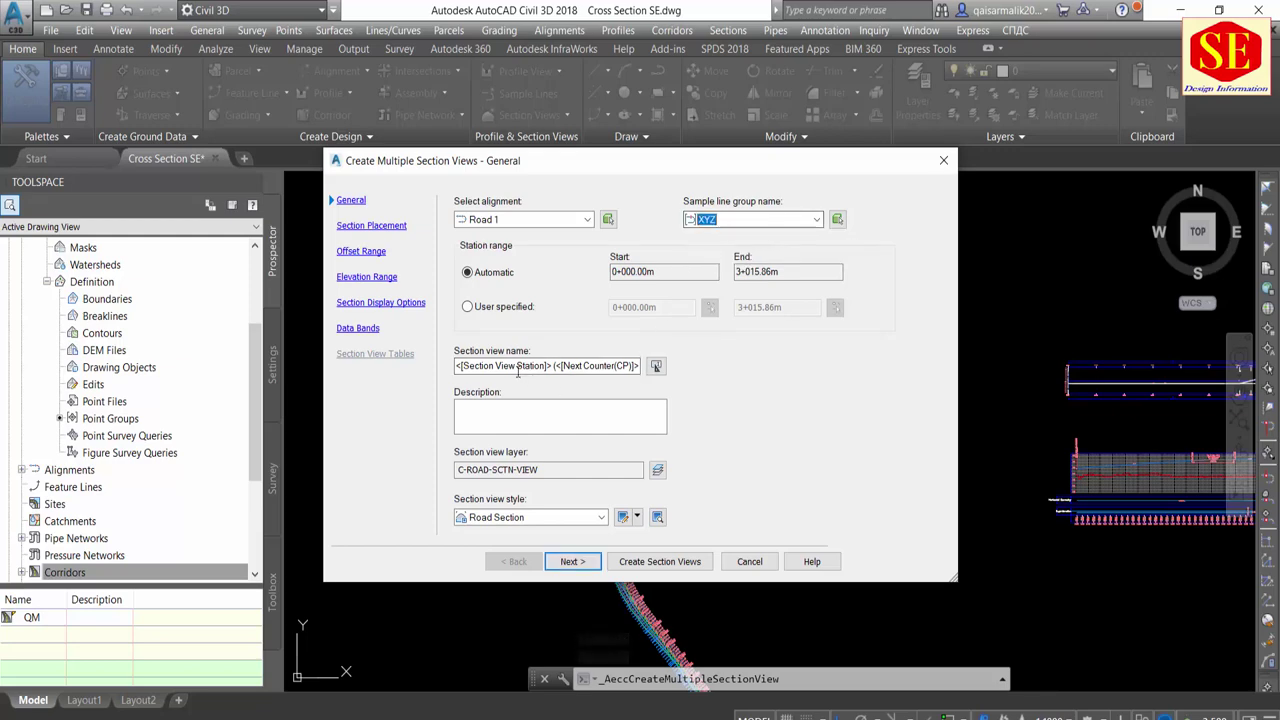
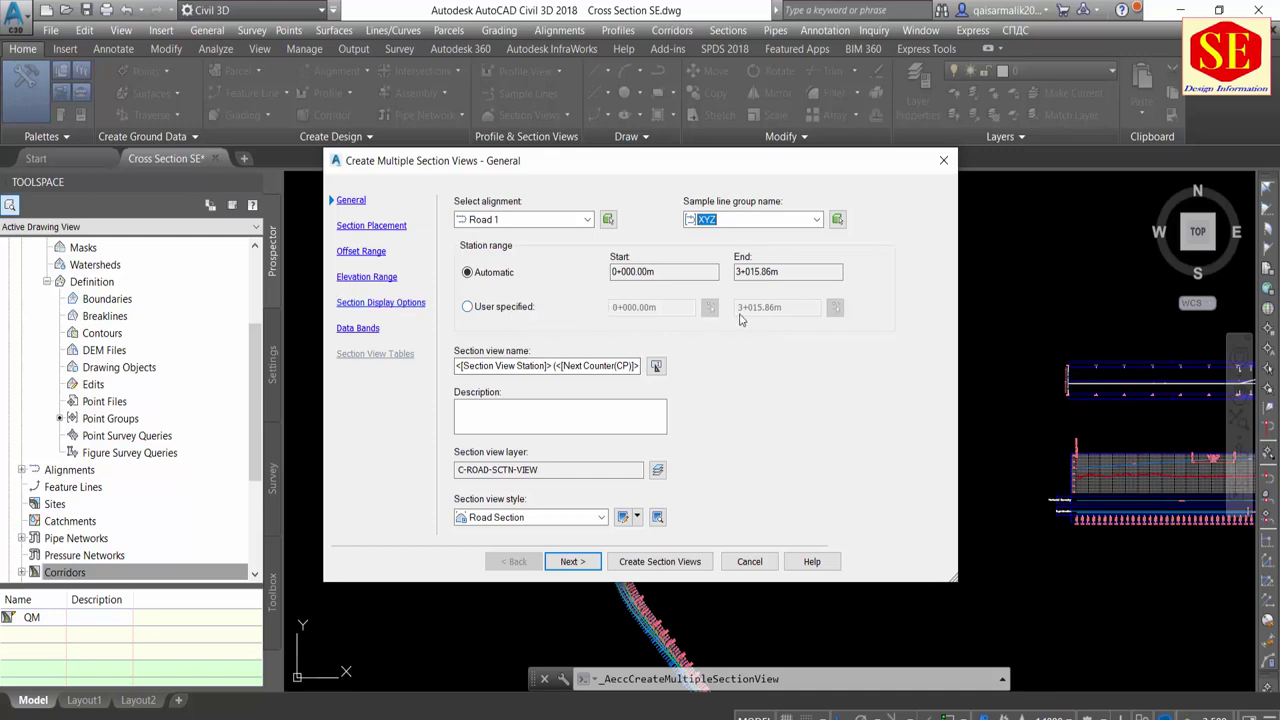
Choose the ISO A1 Section 1 to 1000 sheet layout template for section placement
left_click(571, 563)
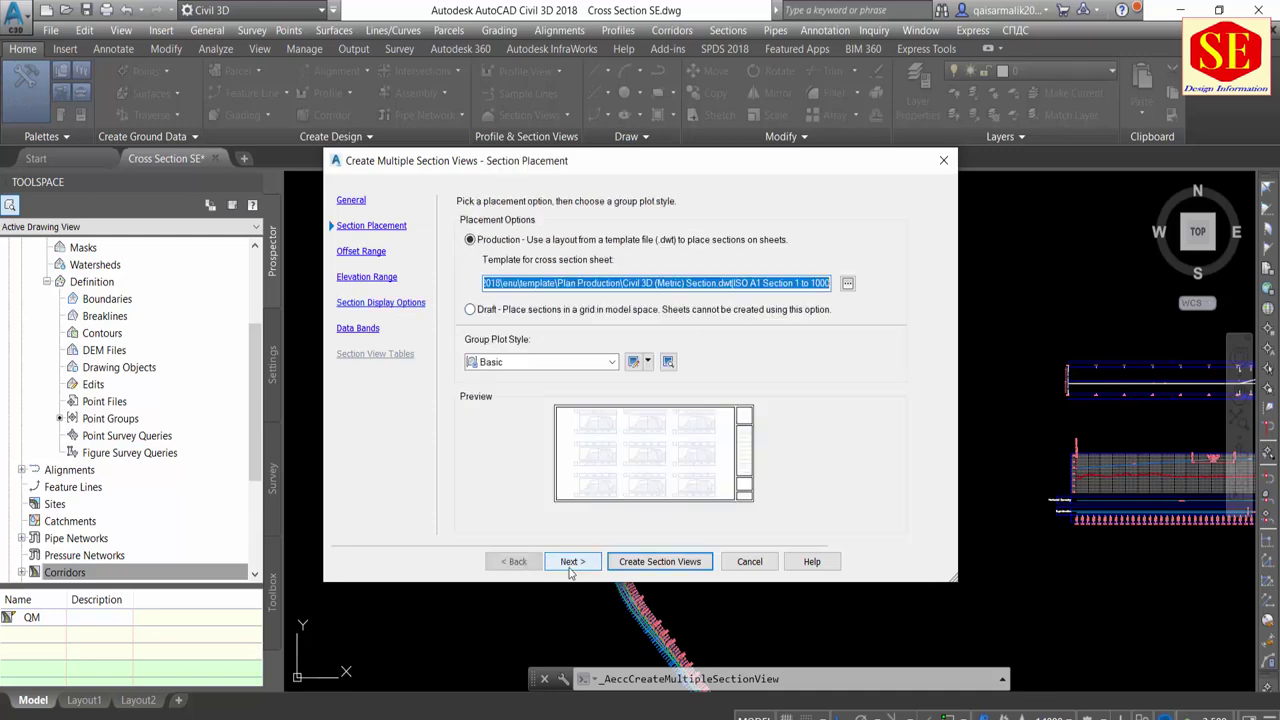
left_click(484, 312)
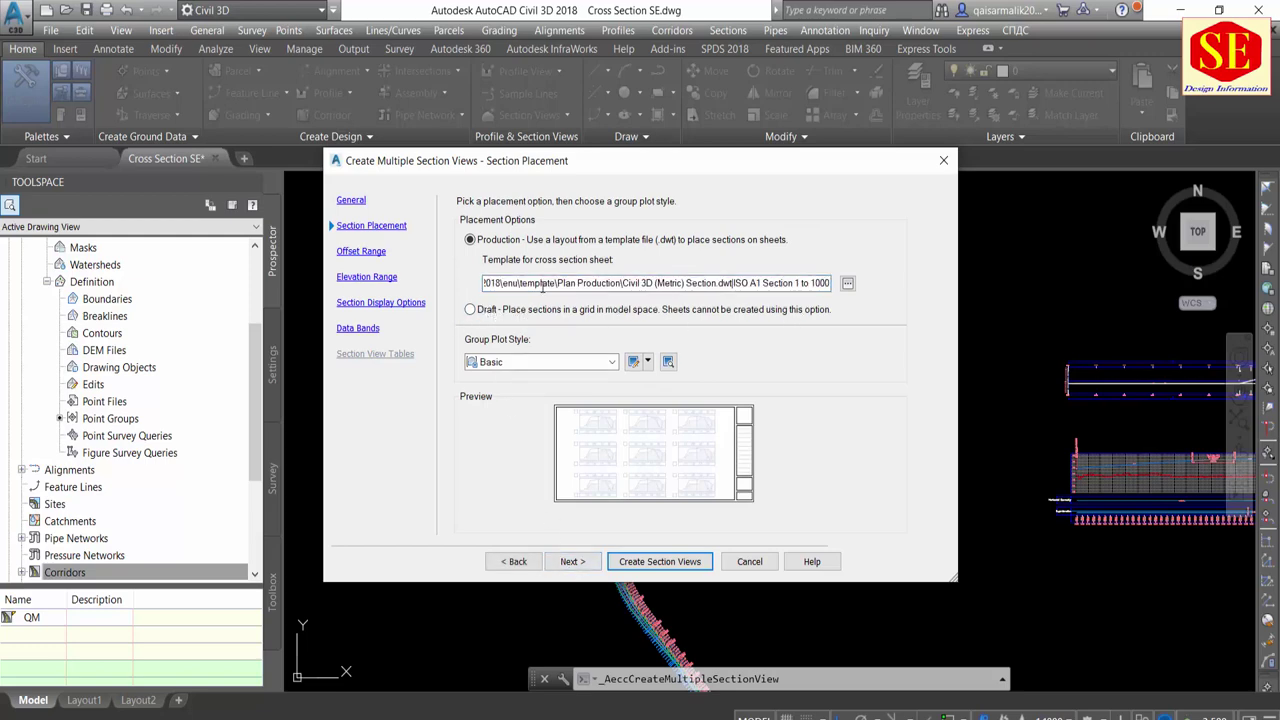
left_click(847, 283)
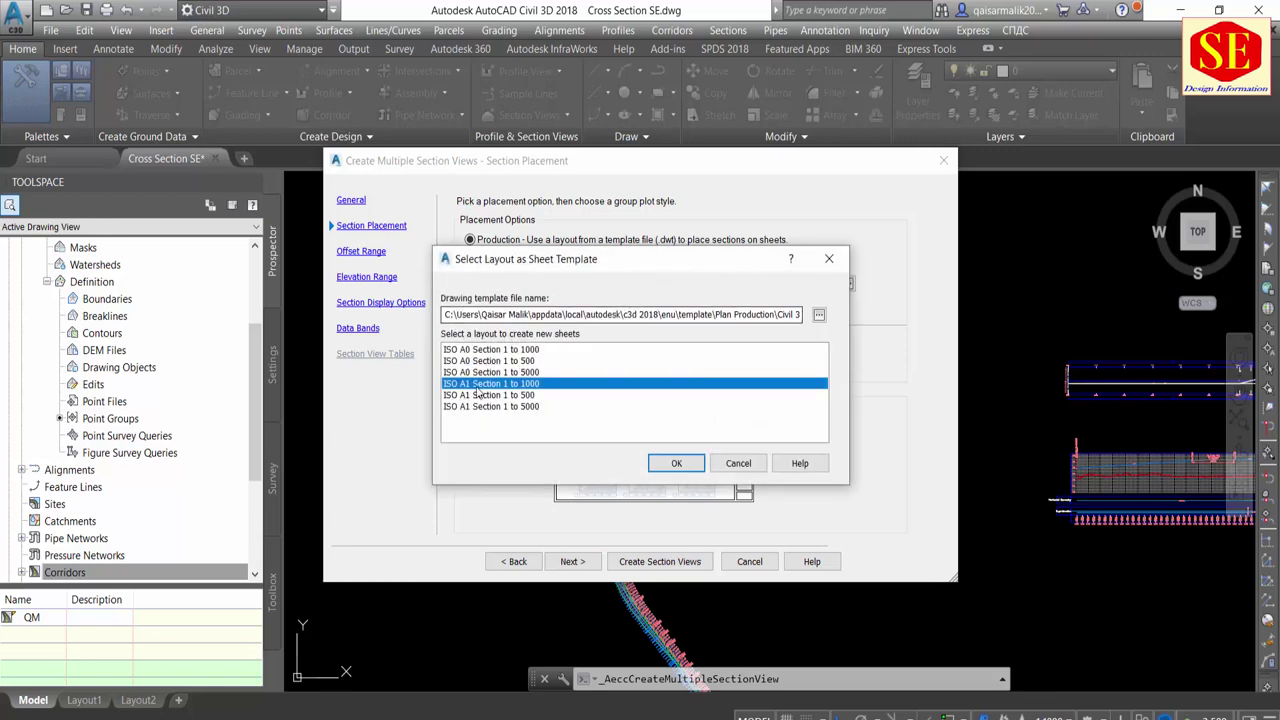
left_click(676, 463)
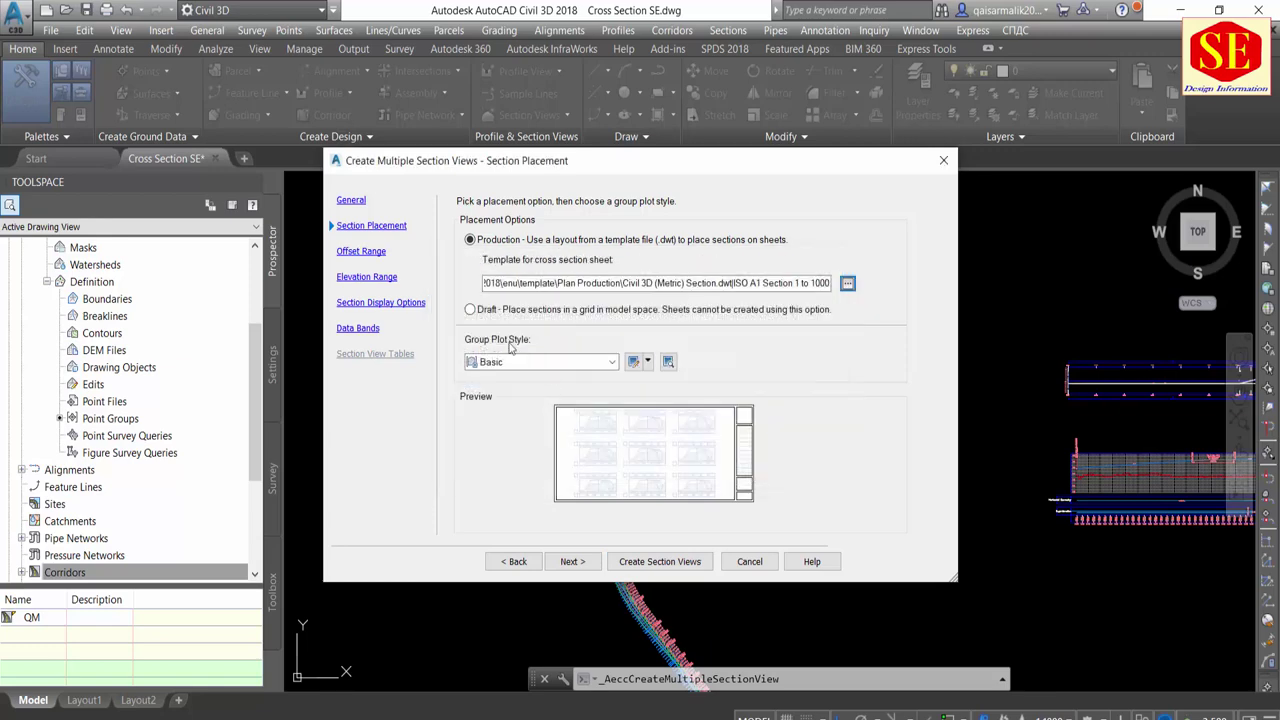
Switch placement to a Draft grid in model space, keeping the Basic group plot style
left_click(470, 310)
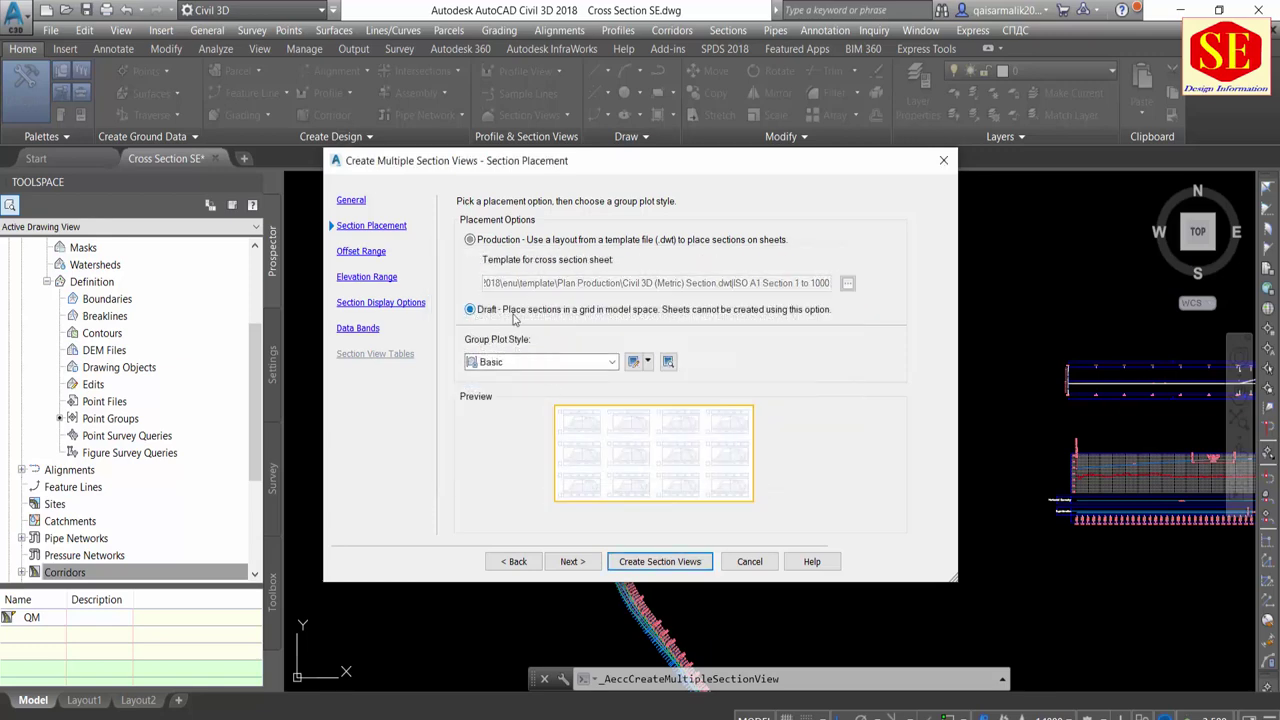
left_click(540, 361)
left_click(503, 379)
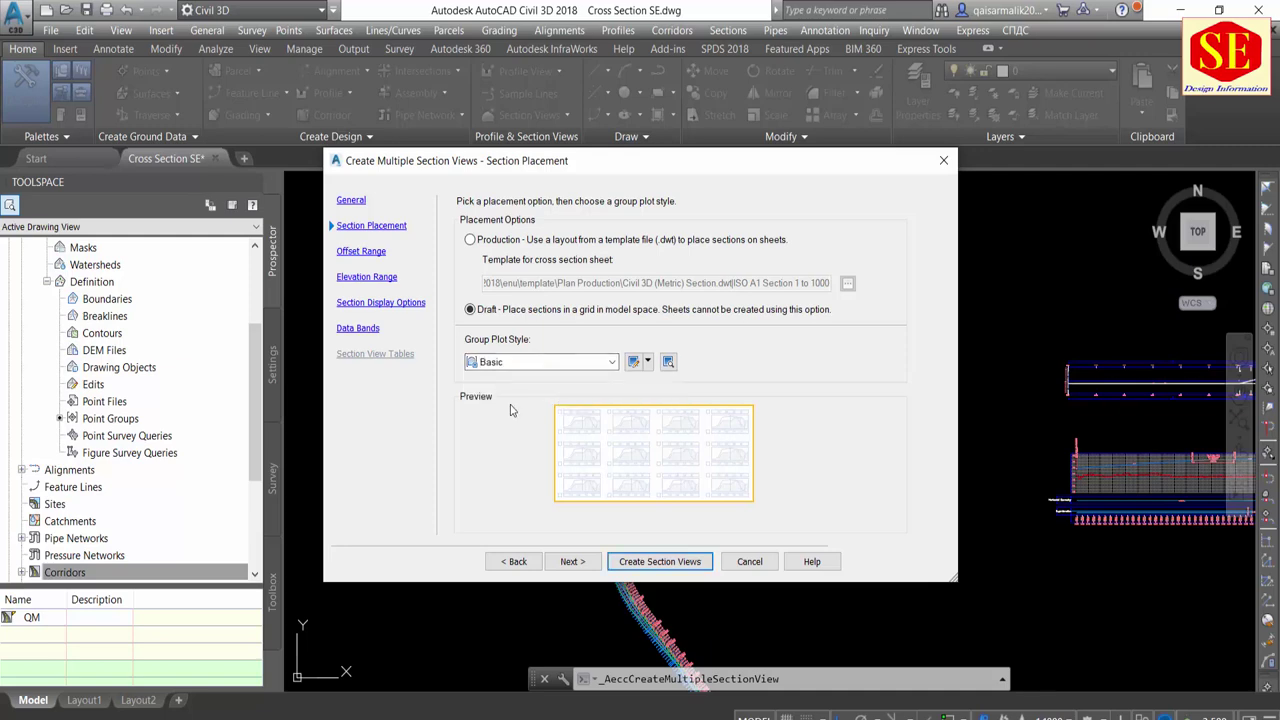
left_click(568, 562)
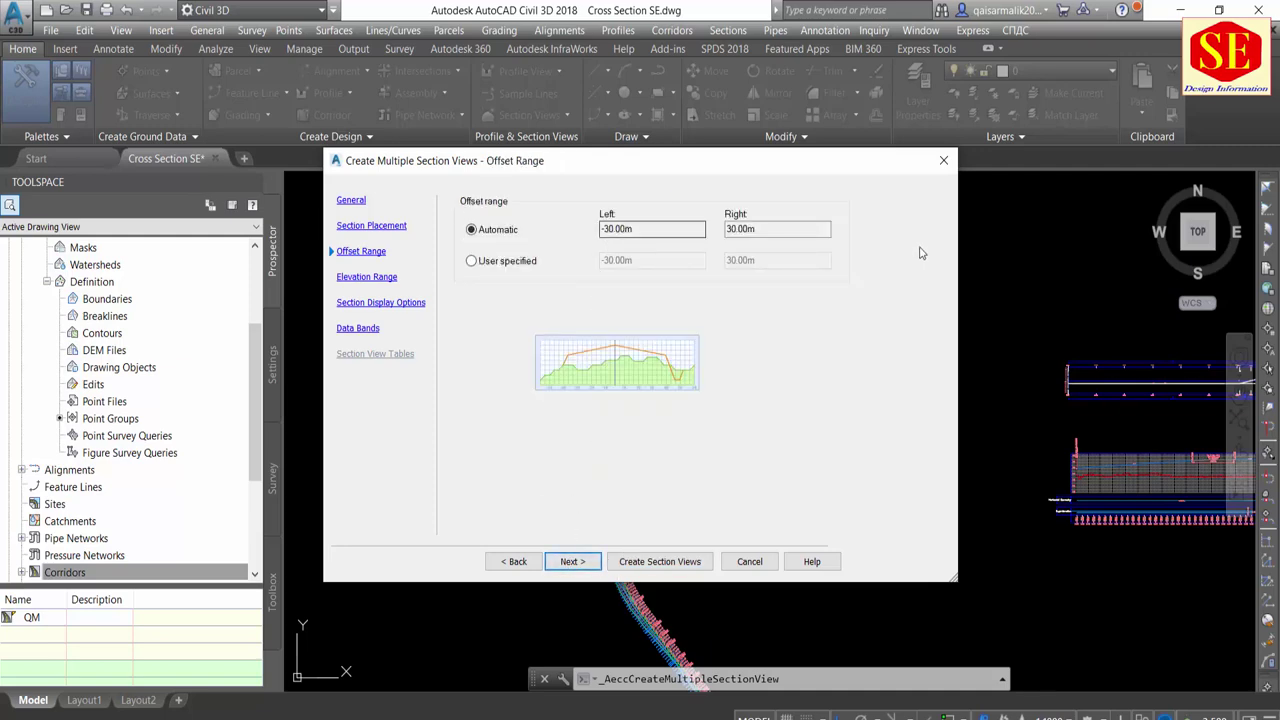
Keep the automatic -30 to 30 m offset and automatic elevation ranges, then create views with Offsets Only bands
left_click(507, 261)
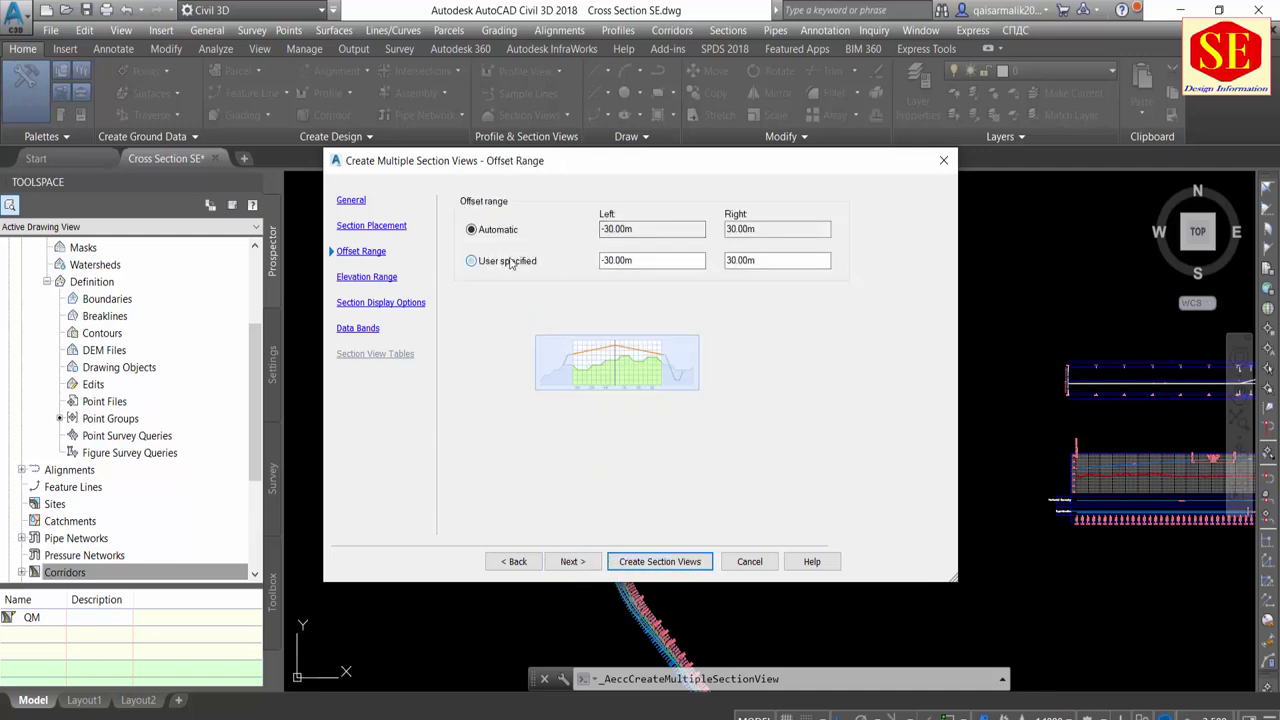
left_click(508, 232)
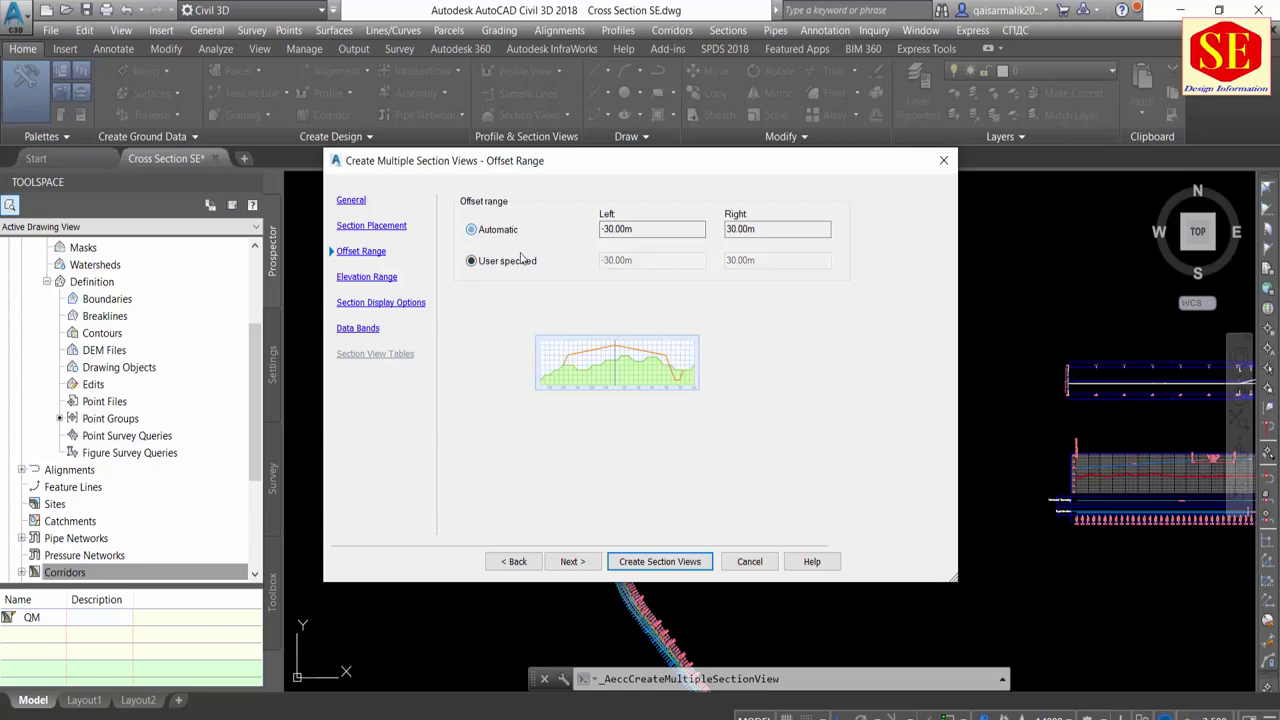
left_click(567, 565)
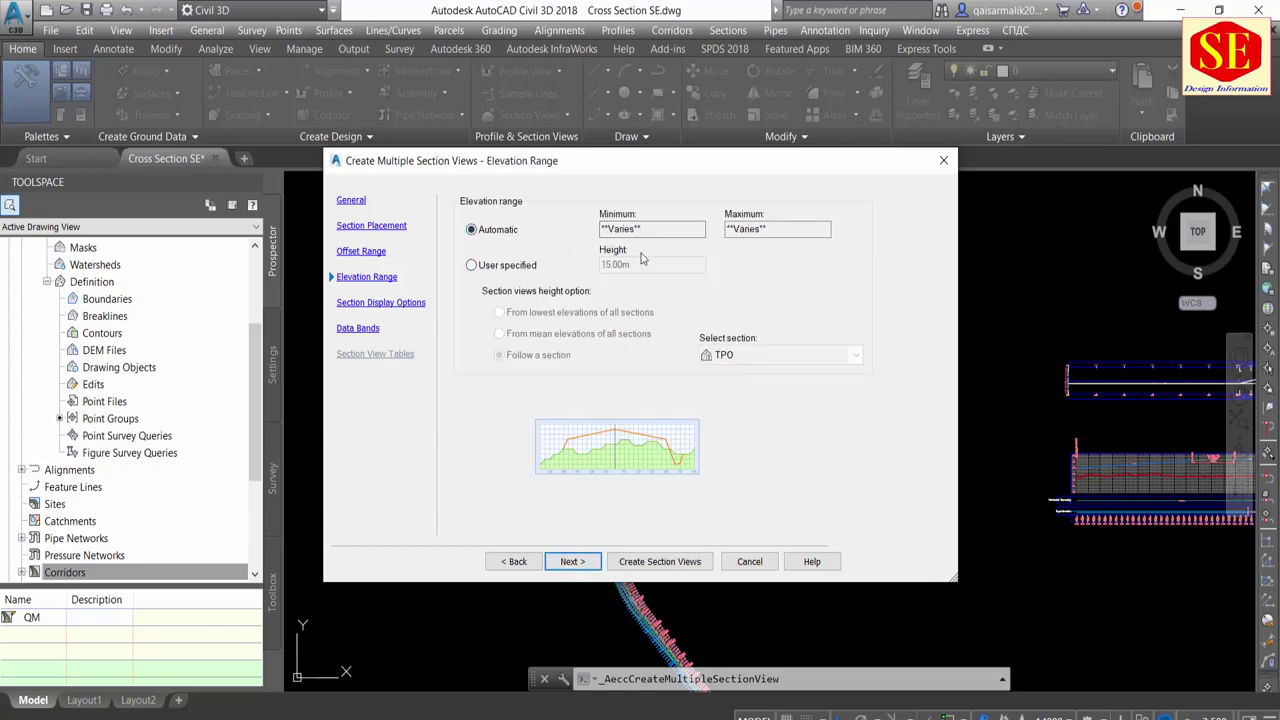
left_click(572, 566)
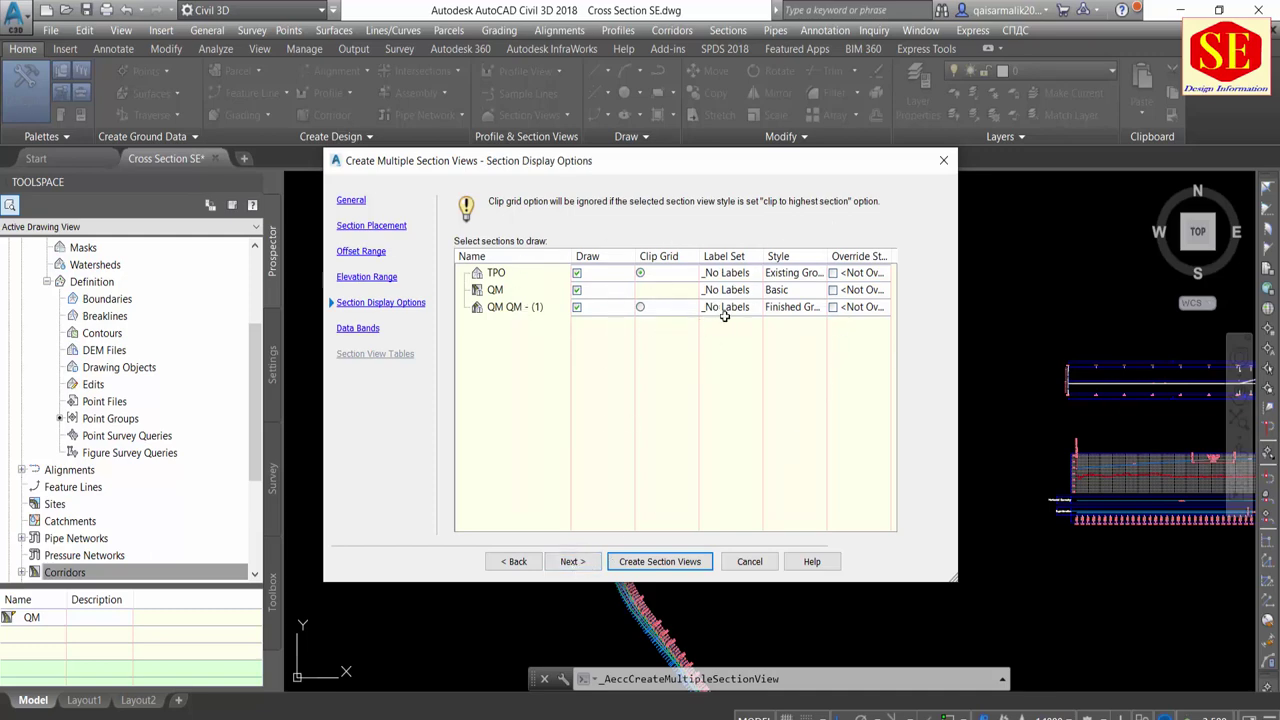
left_click(585, 565)
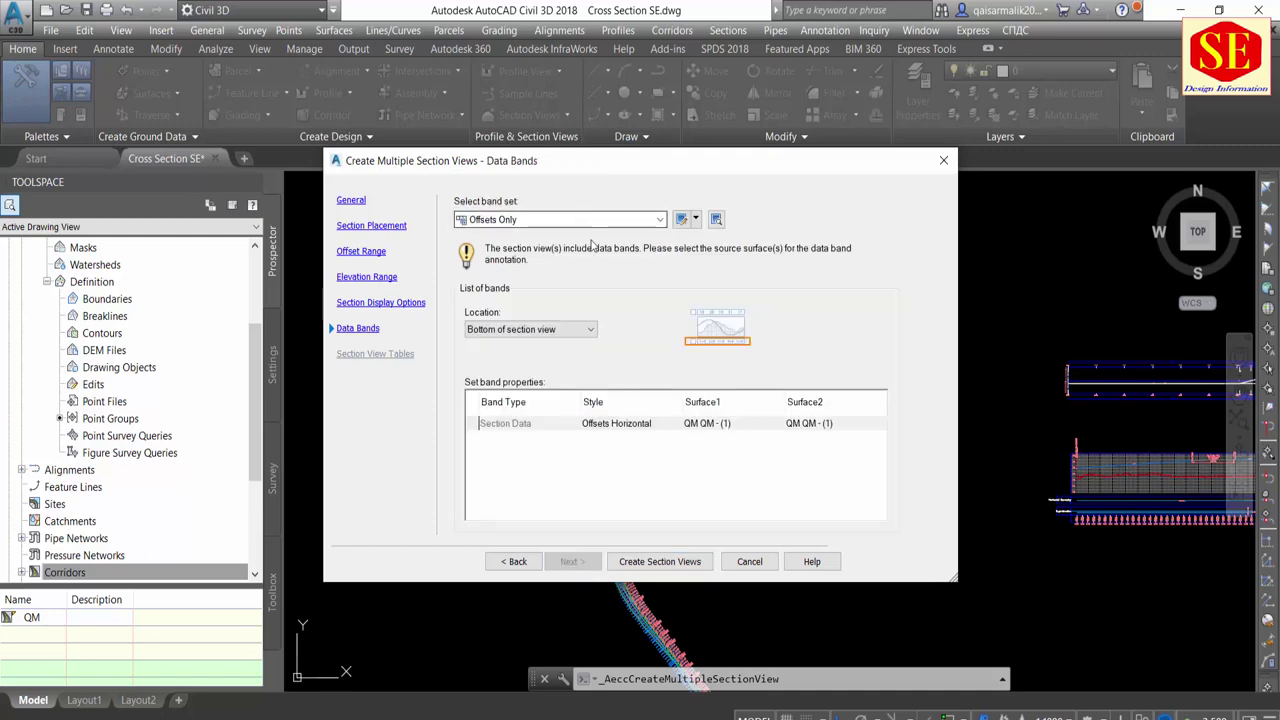
left_click(650, 563)
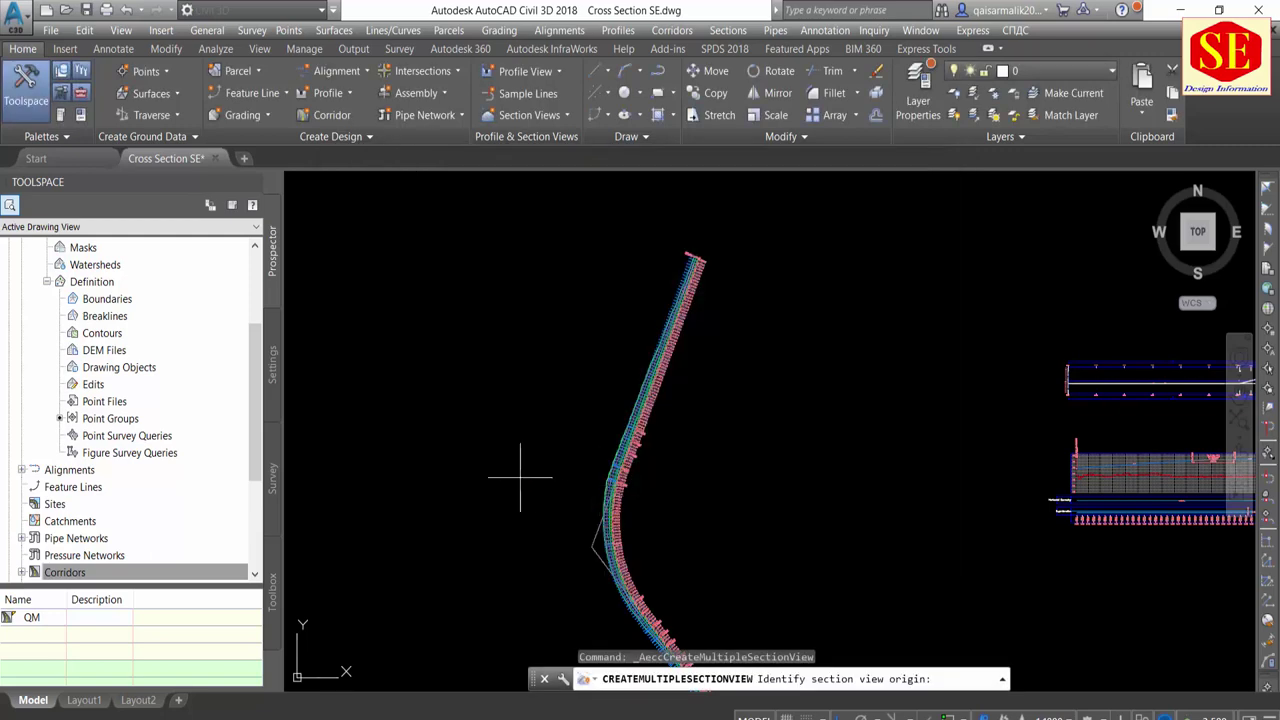
scroll(521, 477, "down", 5)
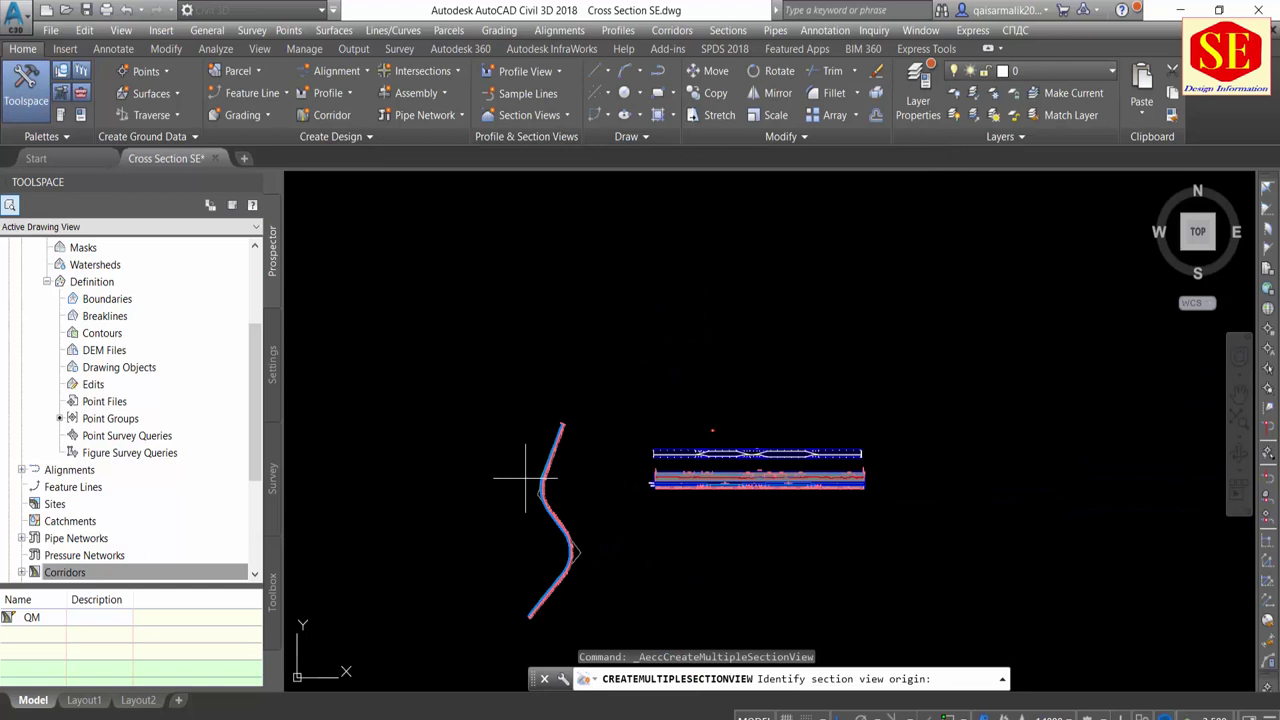
Pick the grid origin point and zoom around the station-labelled Road 1 section views
left_click(966, 433)
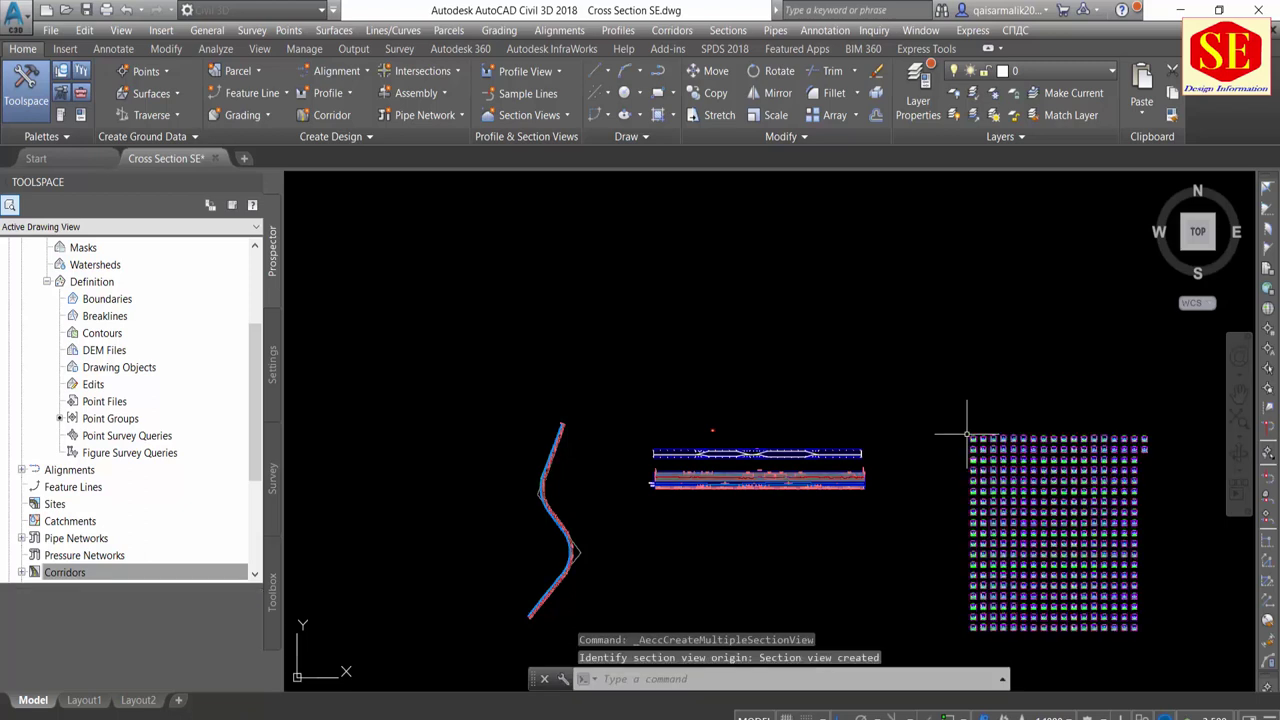
scroll(1045, 470, "up", 5)
scroll(1000, 490, "up", 2)
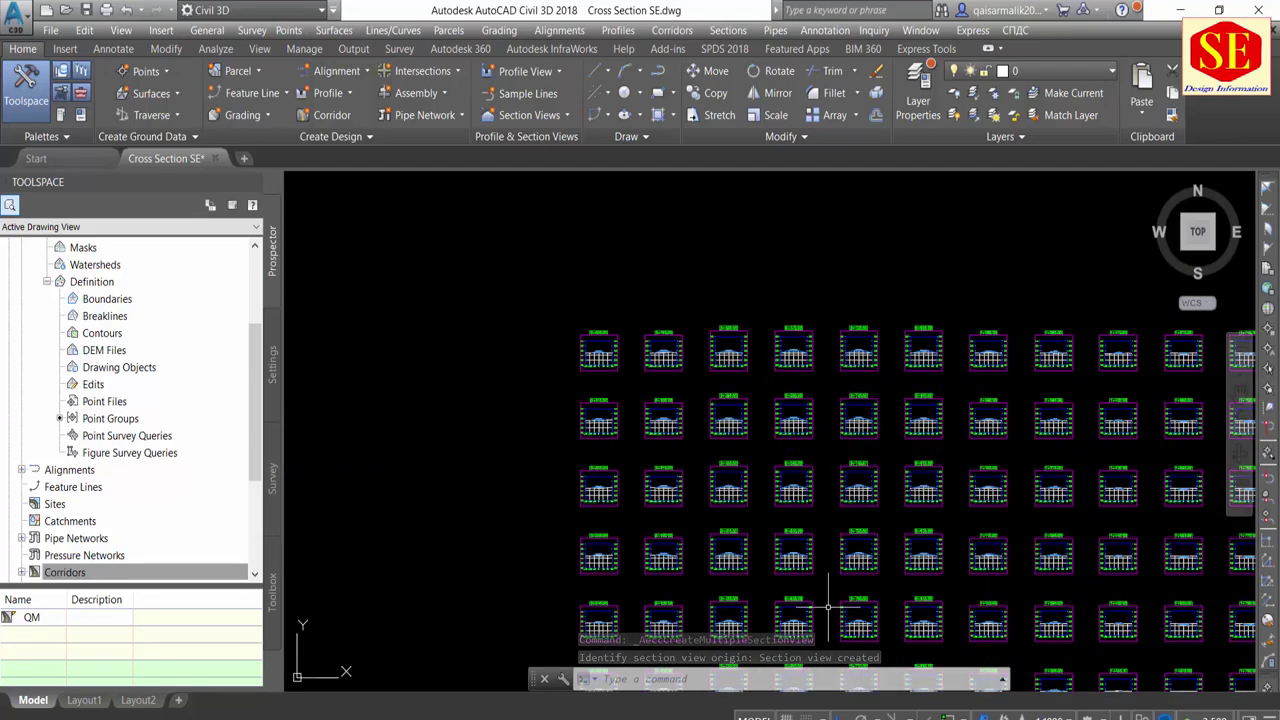
scroll(814, 614, "down", 1)
scroll(391, 244, "up", 7)
scroll(391, 244, "up", 5)
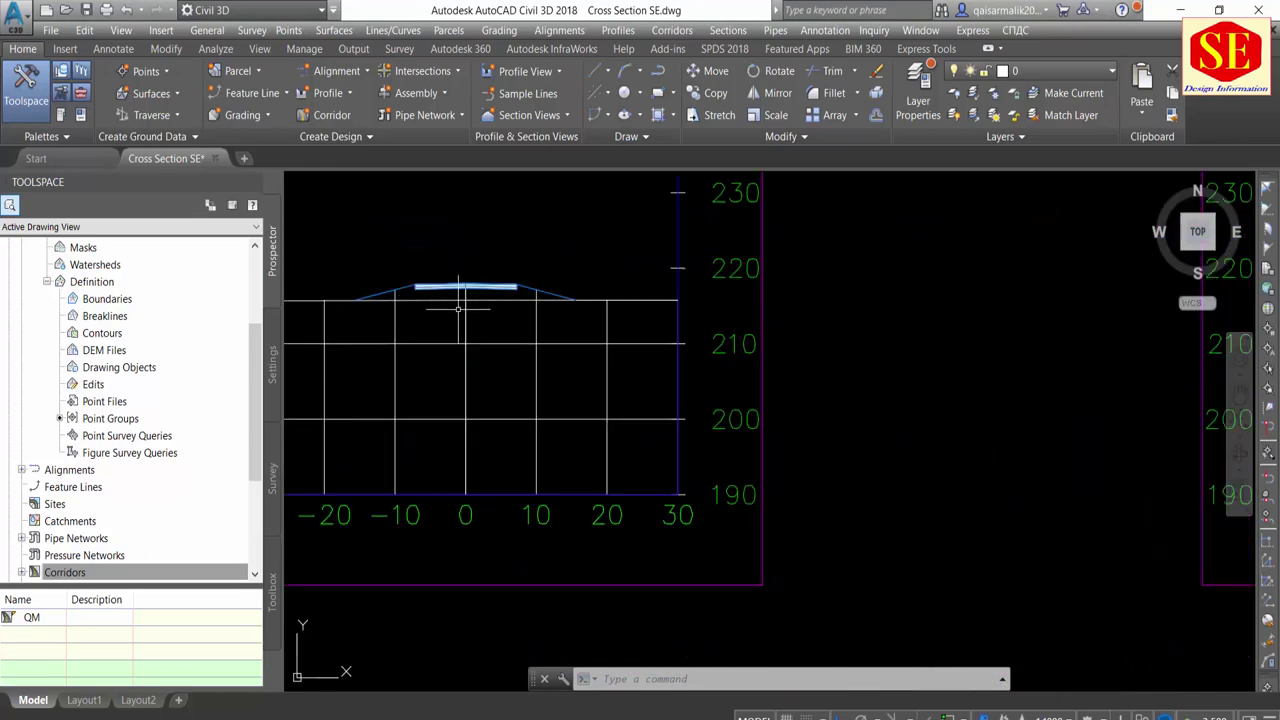
scroll(457, 404, "down", 6)
scroll(457, 404, "up", 5)
scroll(503, 409, "down", 1)
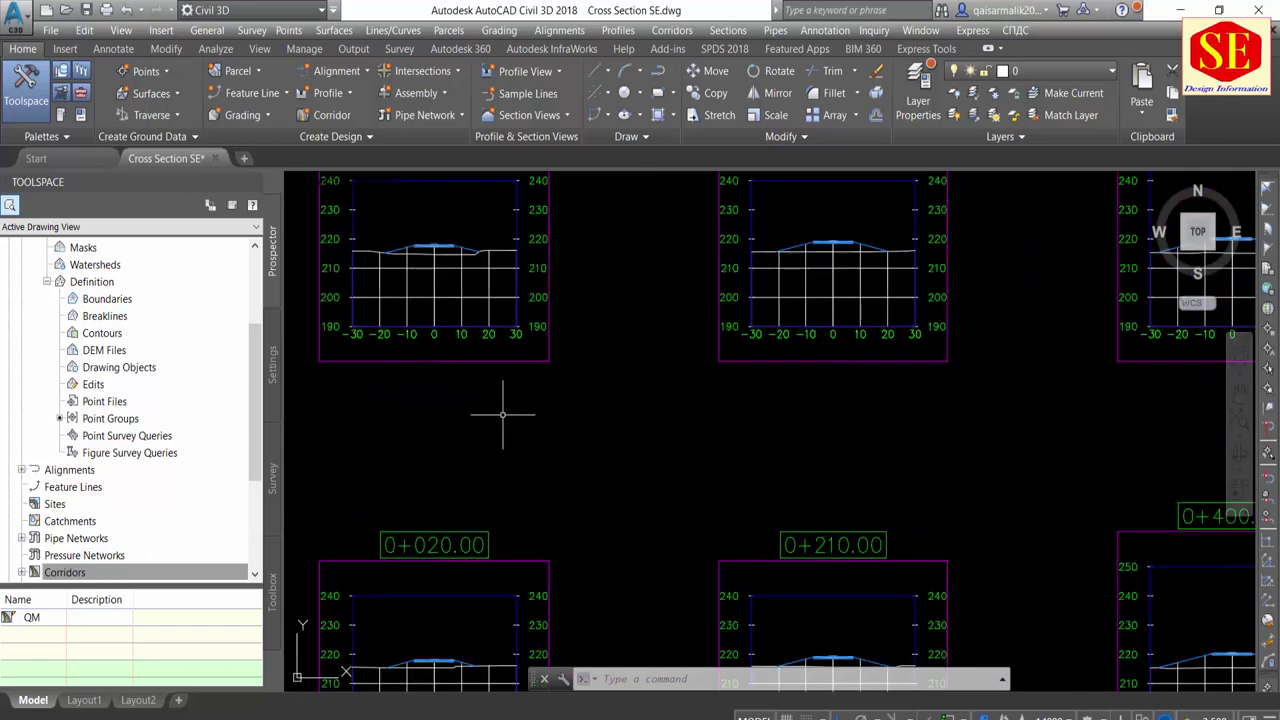
scroll(569, 323, "up", 1)
scroll(497, 460, "up", 3)
scroll(531, 434, "down", 5)
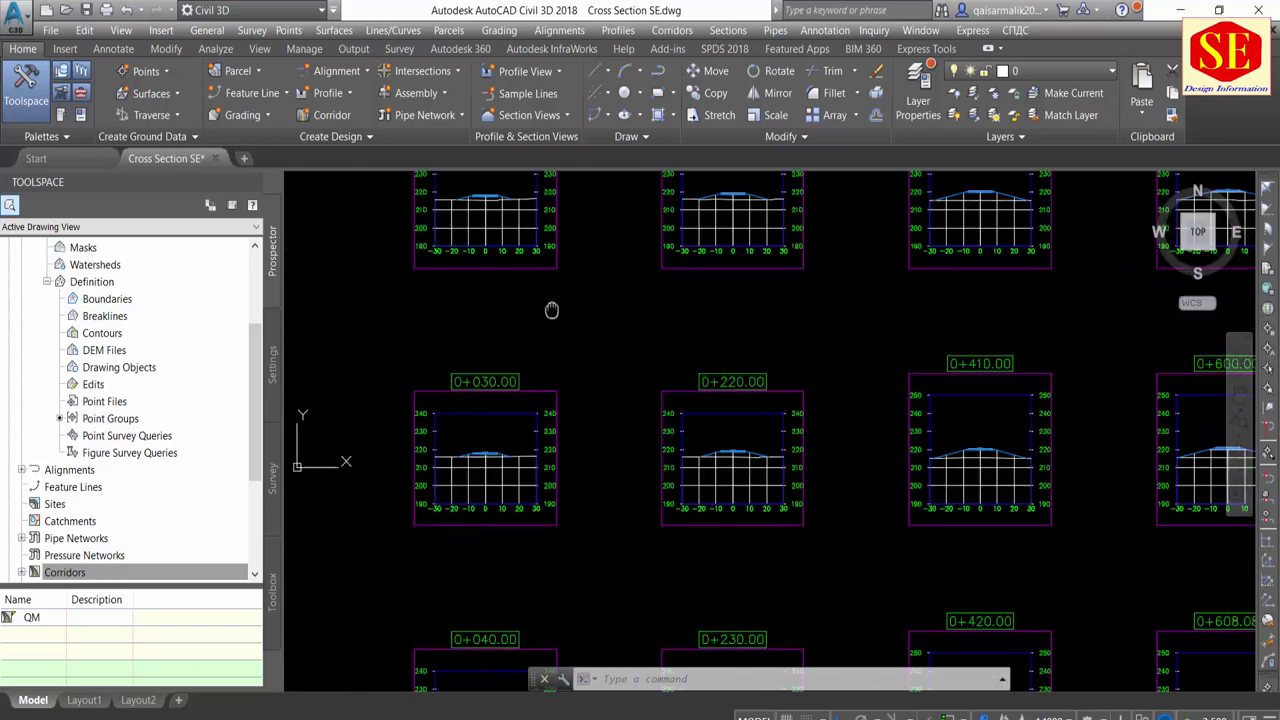
scroll(530, 498, "up", 6)
scroll(519, 357, "down", 5)
scroll(467, 436, "up", 1)
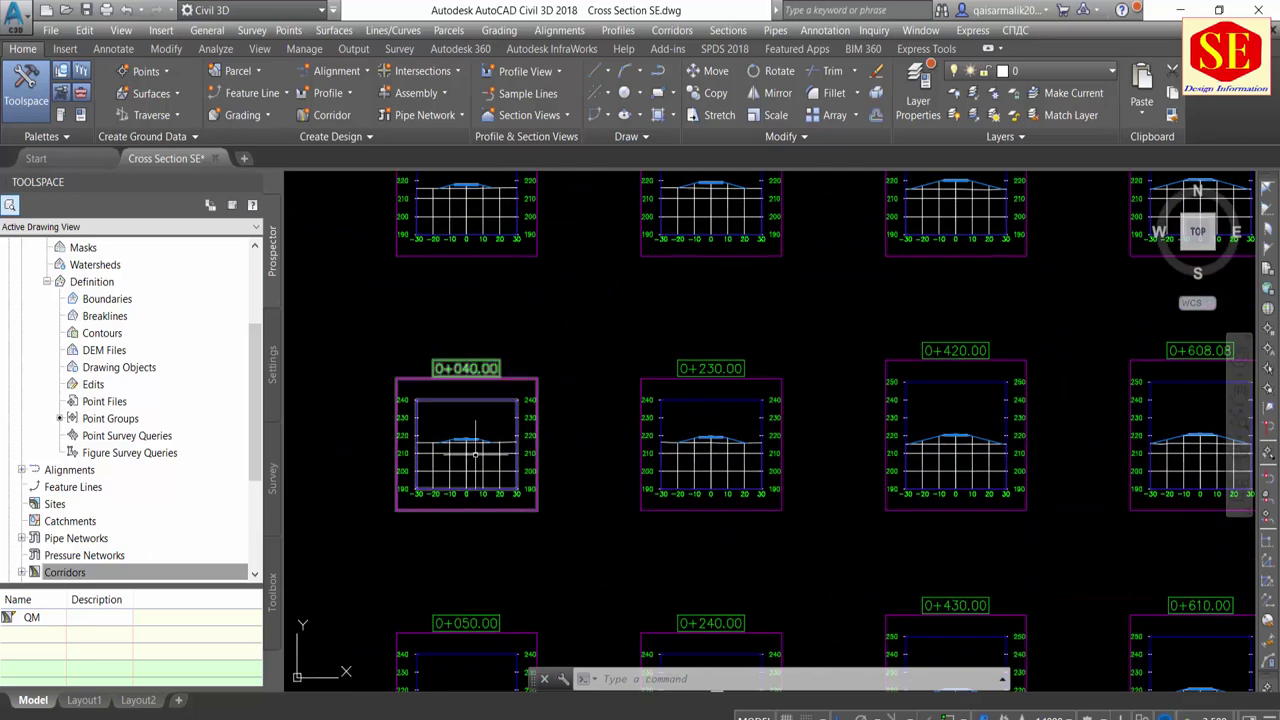
scroll(459, 369, "up", 4)
scroll(499, 541, "down", 4)
scroll(499, 541, "down", 2)
scroll(509, 420, "up", 5)
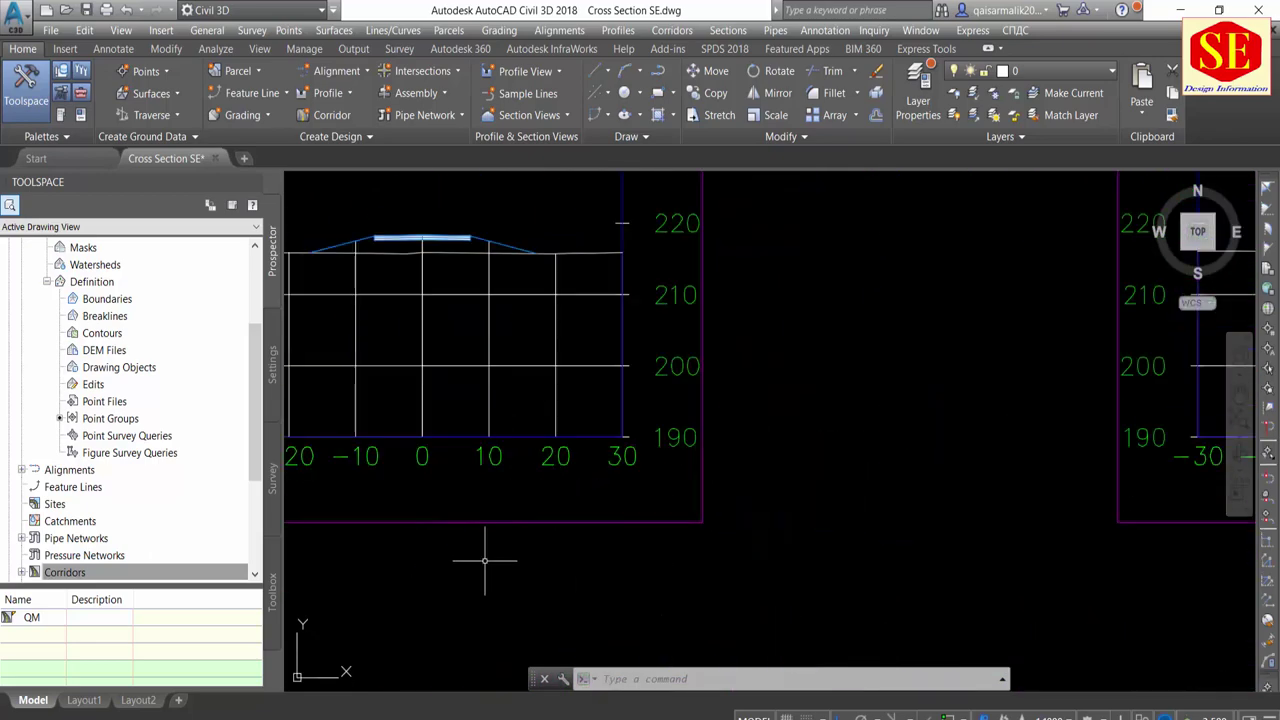
scroll(491, 563, "down", 5)
scroll(471, 400, "down", 2)
scroll(557, 294, "down", 2)
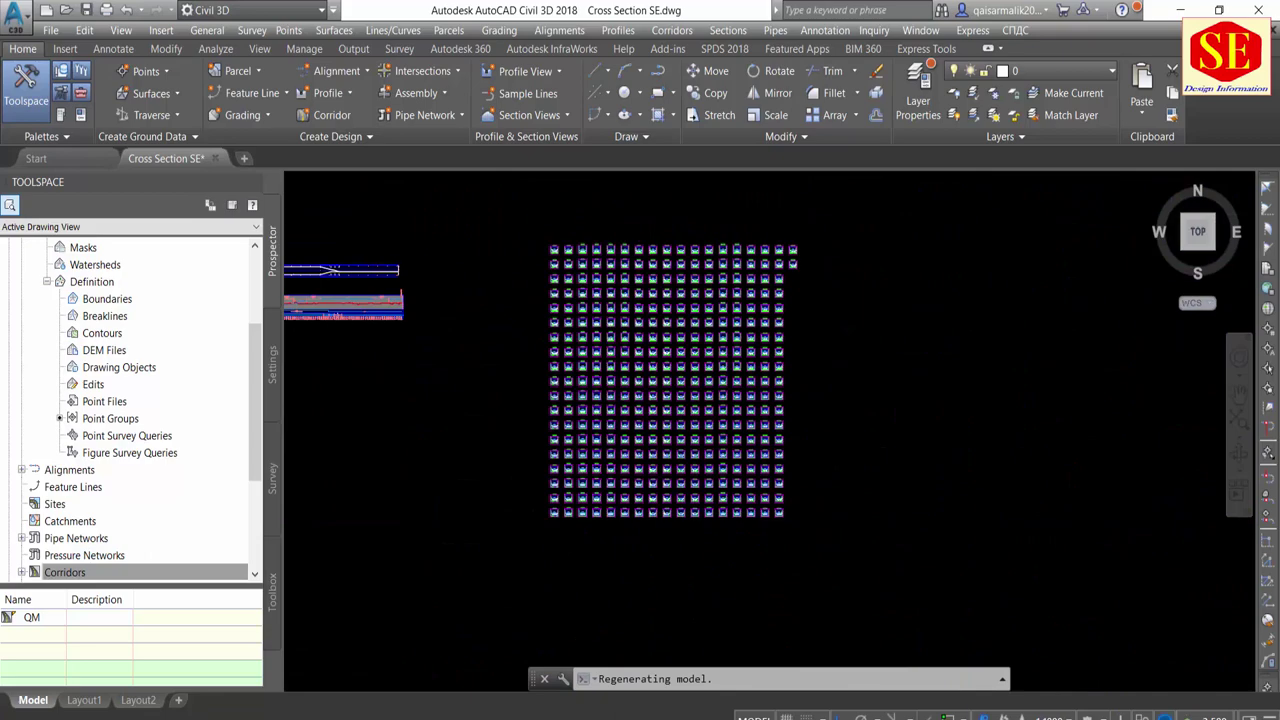
scroll(537, 291, "up", 2)
scroll(425, 311, "up", 3)
scroll(413, 438, "up", 1)
scroll(614, 379, "down", 1)
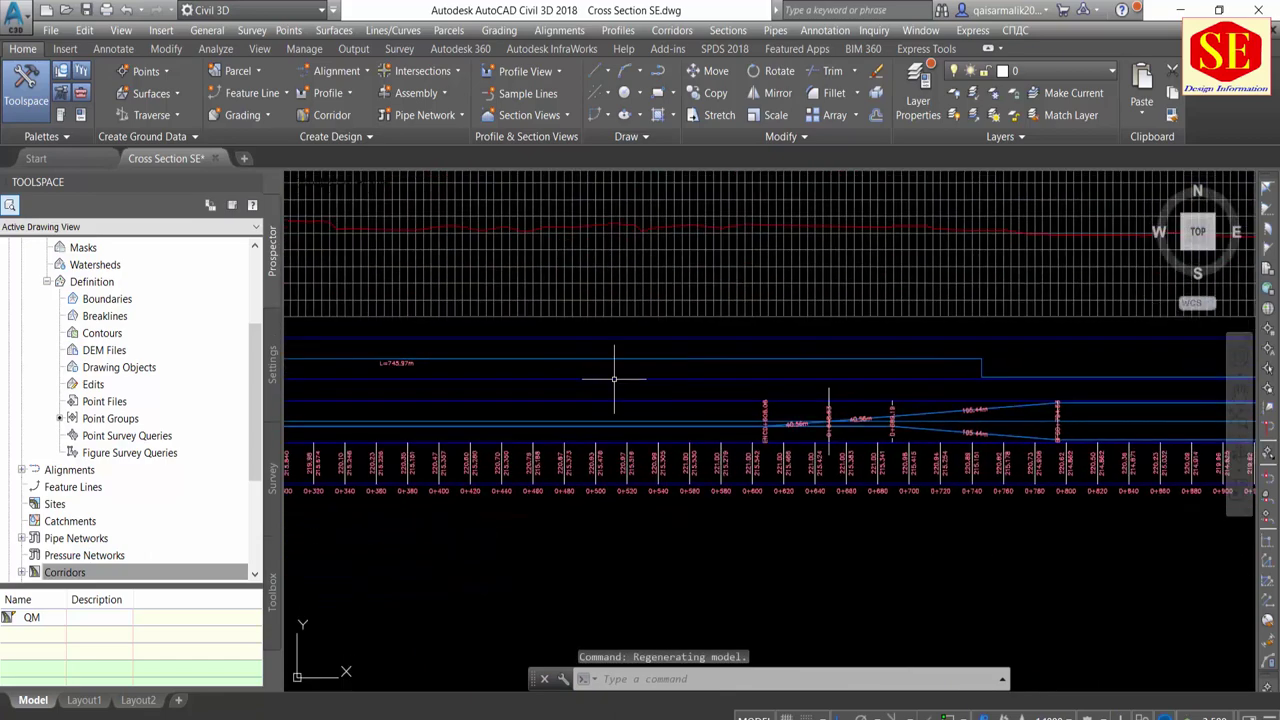
scroll(831, 439, "up", 2)
scroll(831, 439, "up", 1)
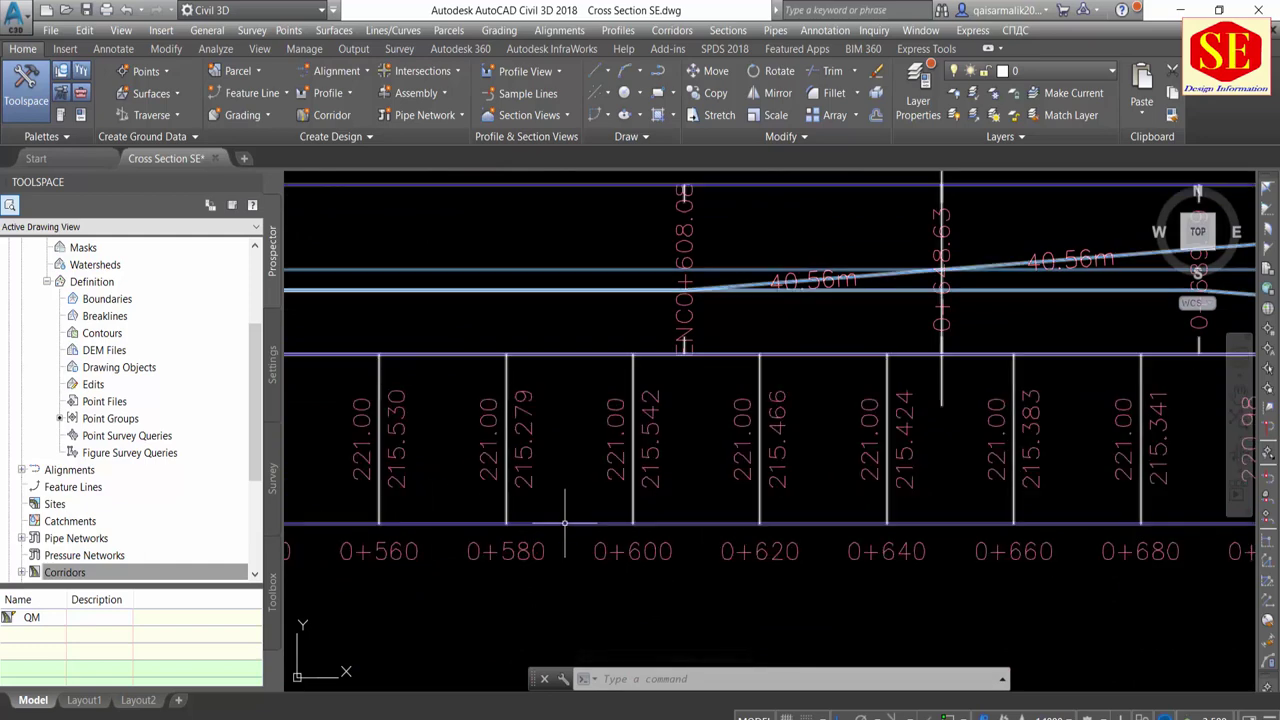
scroll(565, 522, "down", 10)
scroll(614, 520, "down", 1)
scroll(767, 523, "up", 5)
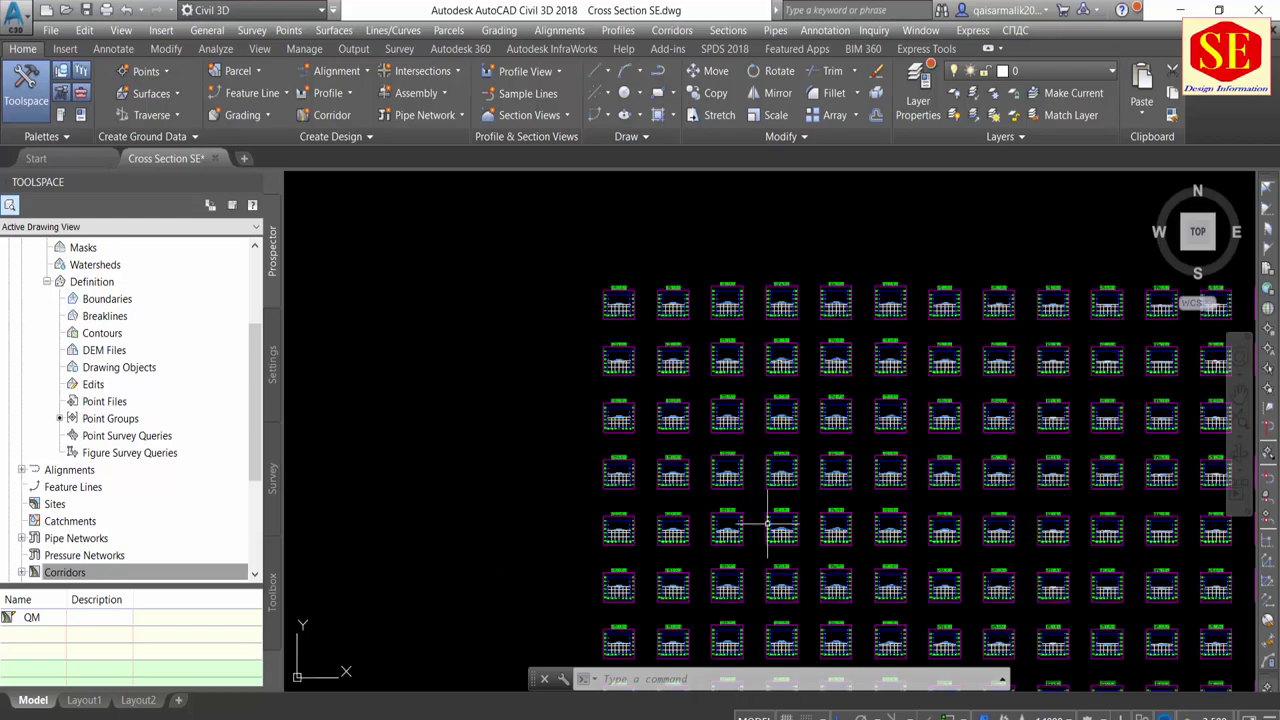
scroll(857, 528, "up", 8)
scroll(857, 486, "up", 2)
middle_click_drag(737, 414, 1022, 442)
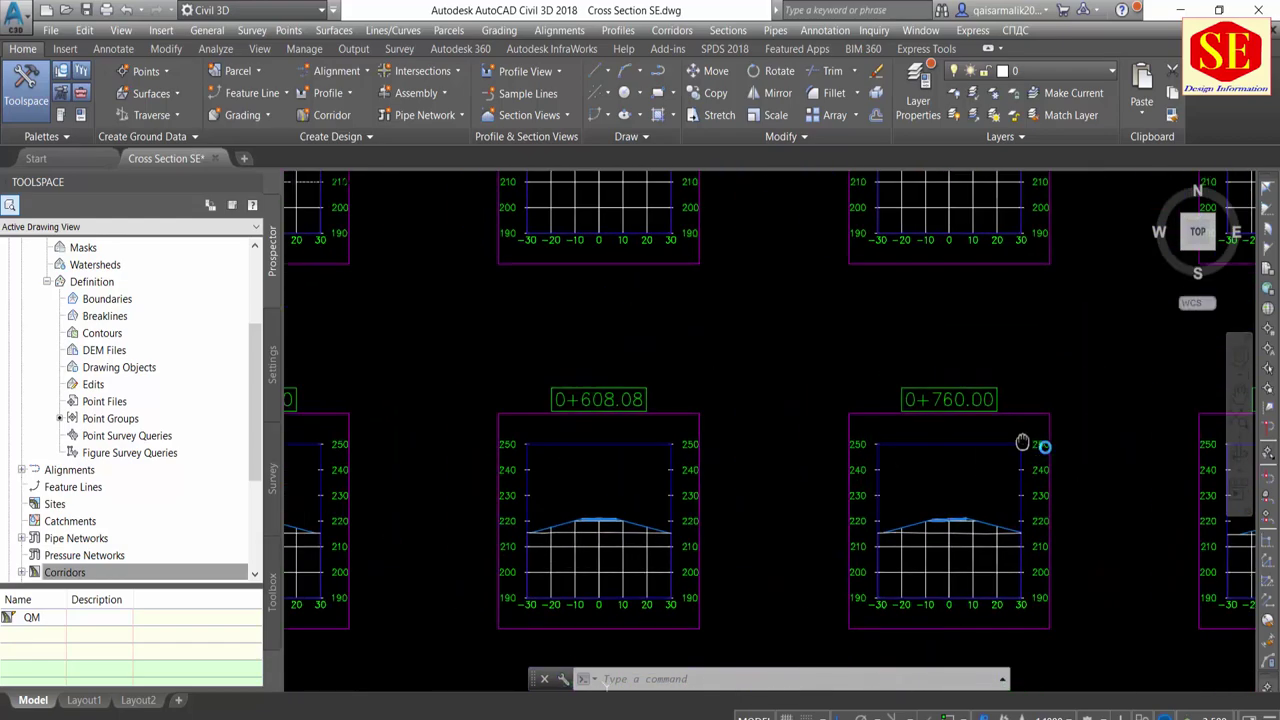
middle_click_drag(300, 350, 590, 412)
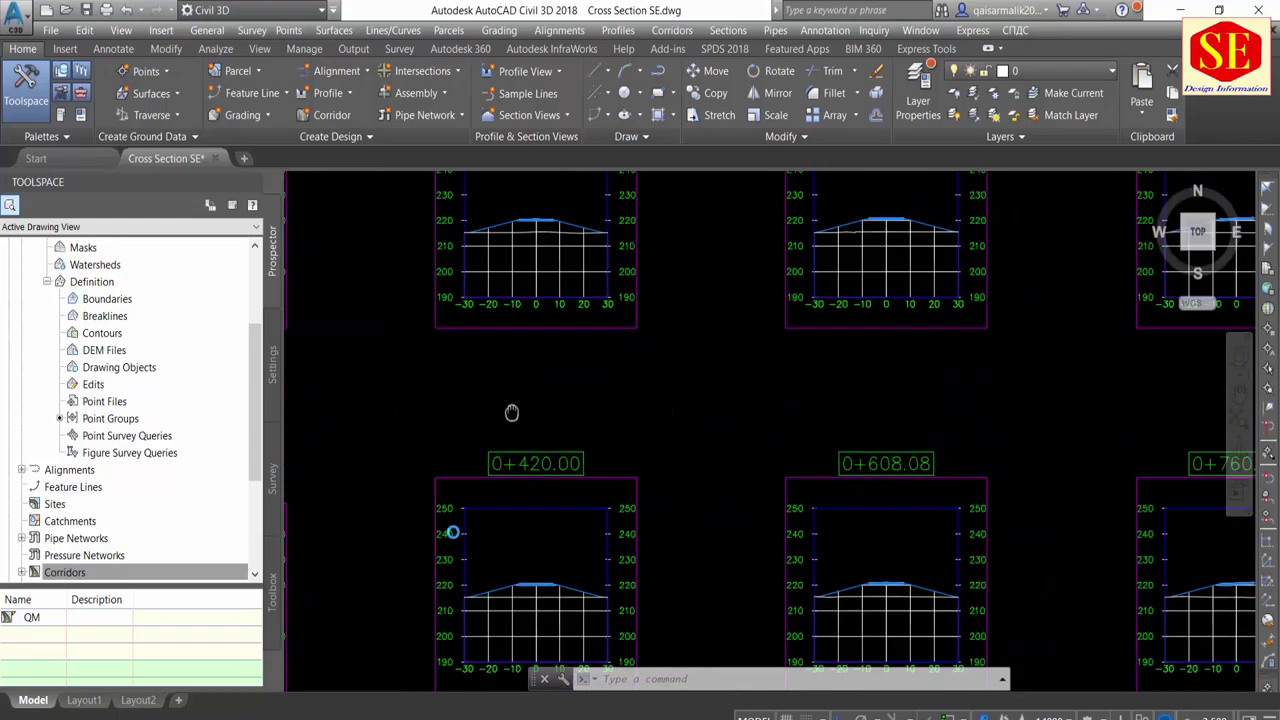
middle_click_drag(511, 412, 402, 627)
middle_click_drag(756, 375, 760, 50)
middle_click_drag(820, 560, 820, 400)
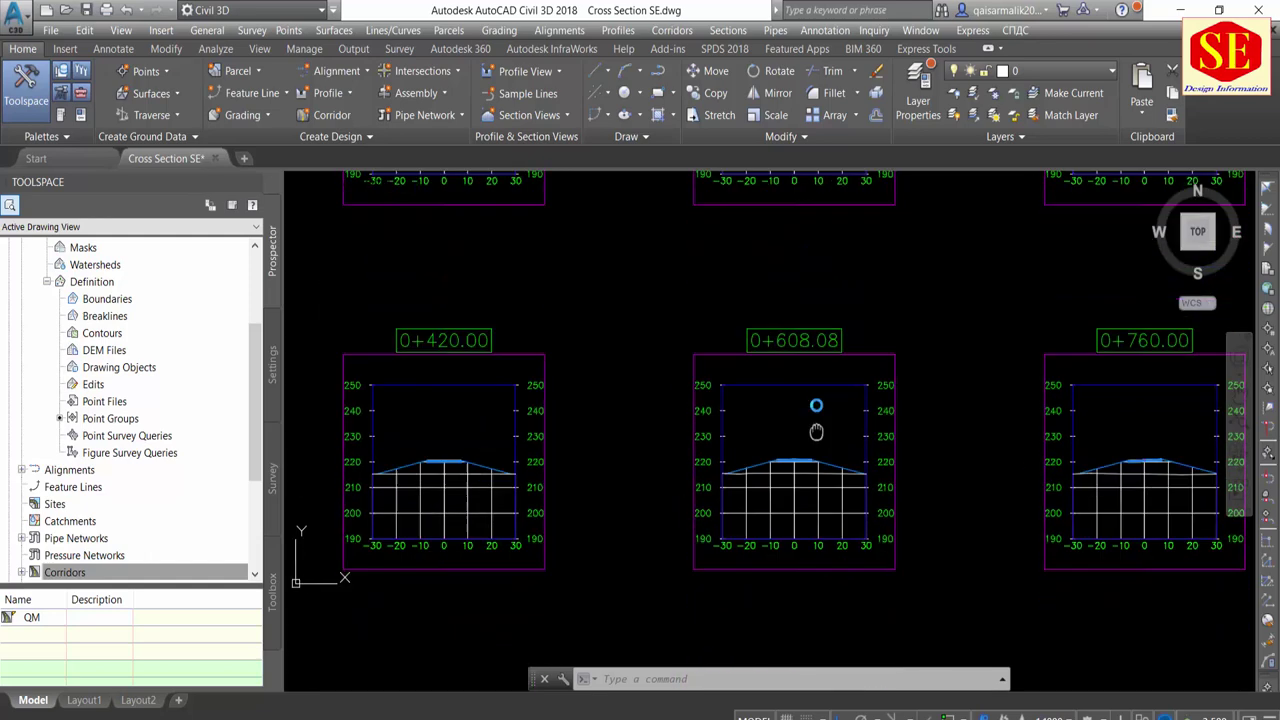
scroll(800, 323, "up", 2)
scroll(796, 308, "up", 4)
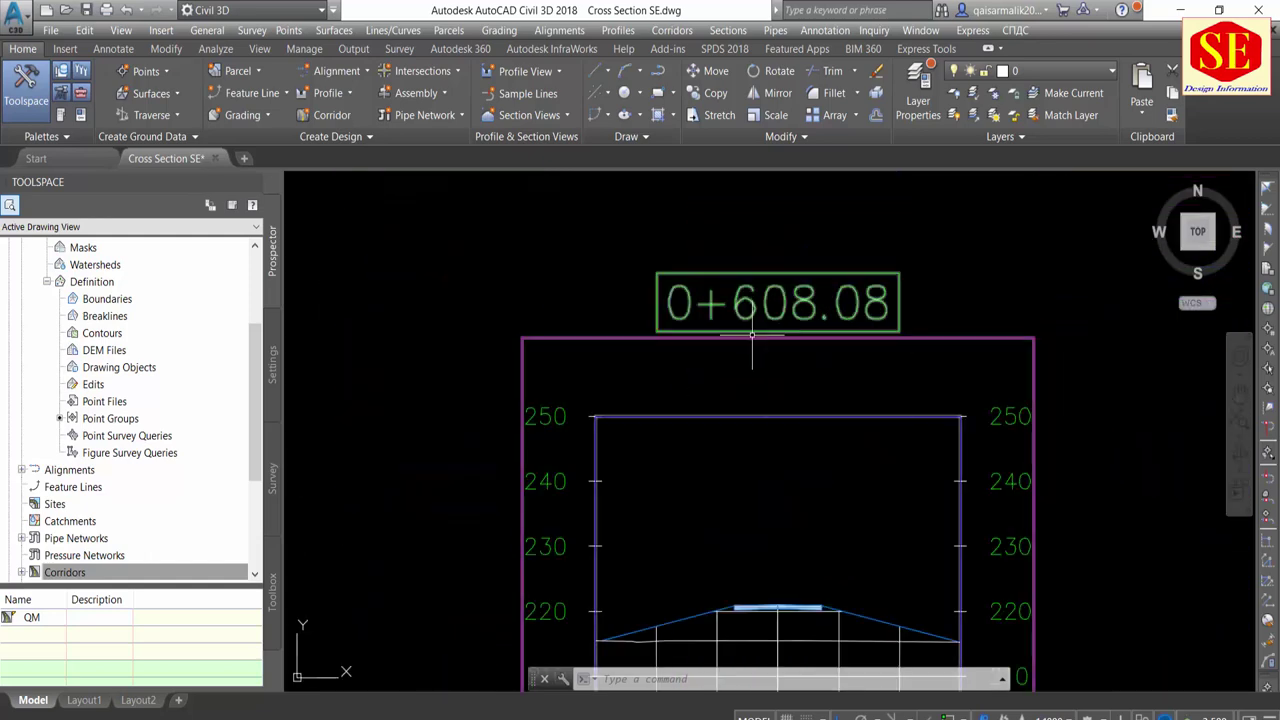
middle_click_drag(752, 571, 743, 371)
scroll(766, 423, "up", 1)
scroll(766, 423, "down", 5)
scroll(739, 627, "down", 1)
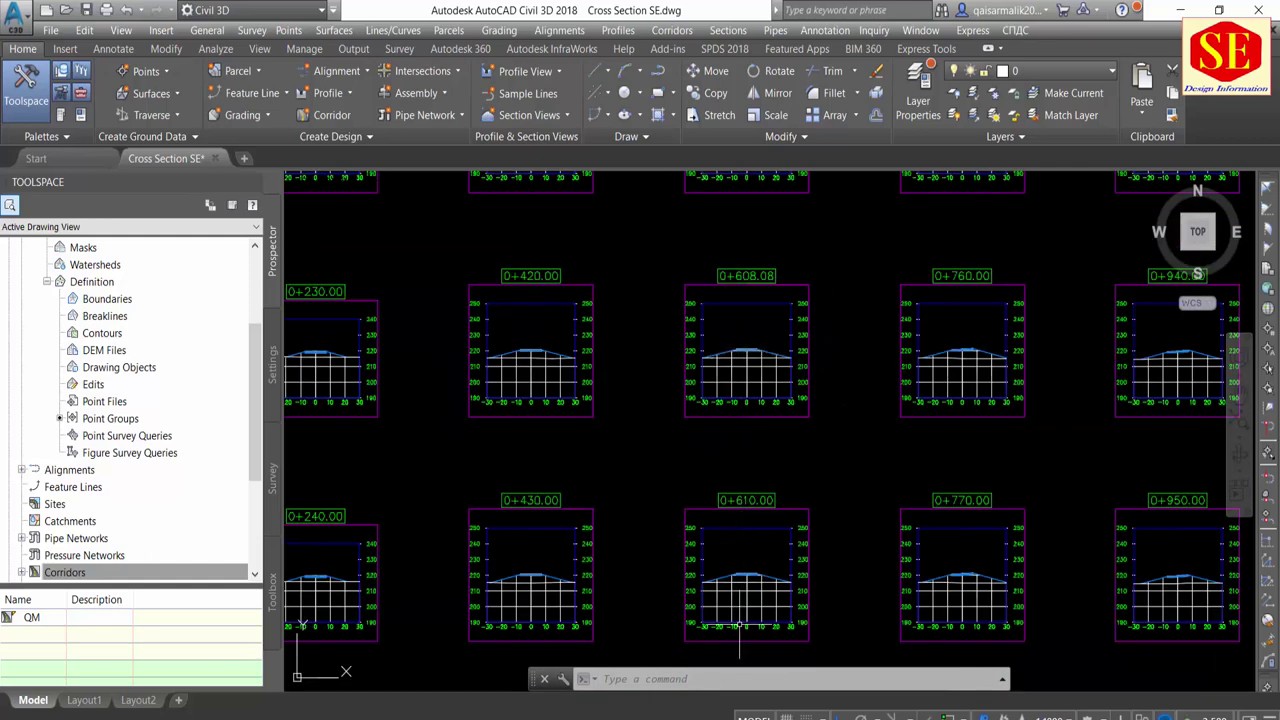
scroll(739, 627, "up", 3)
scroll(740, 520, "up", 3)
scroll(722, 440, "down", 5)
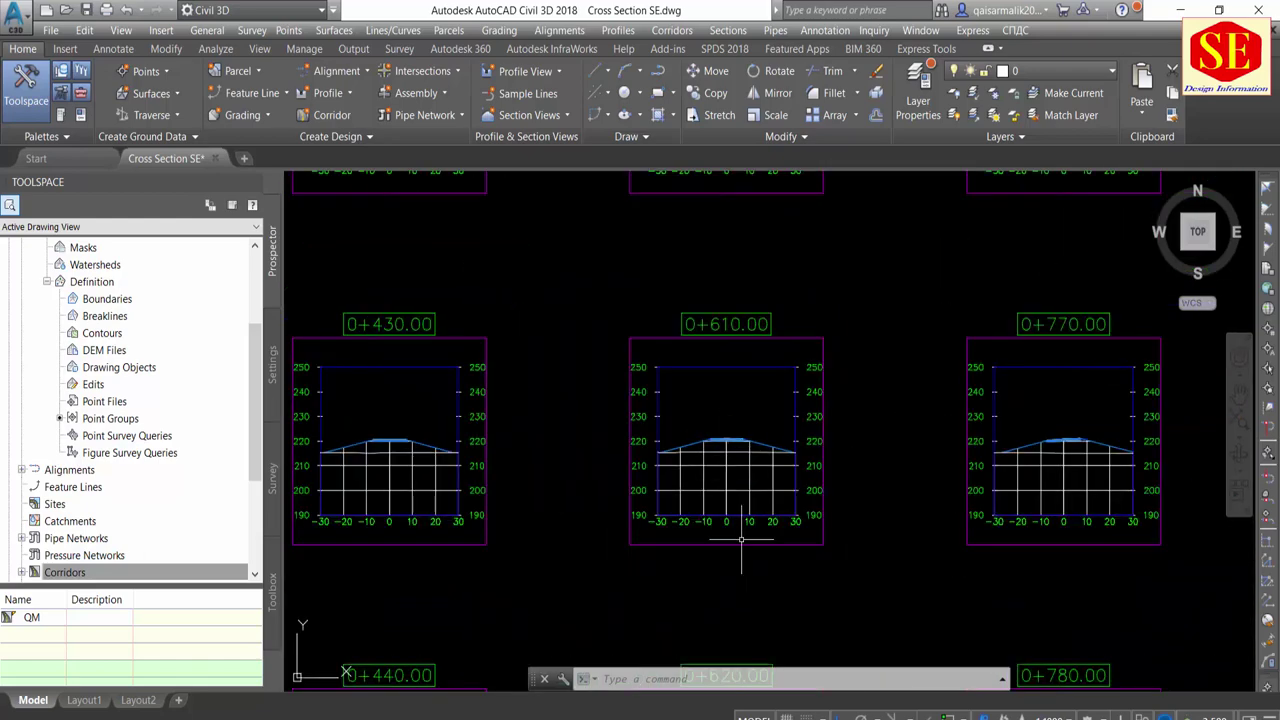
scroll(731, 374, "up", 1)
middle_click_drag(748, 560, 735, 483)
scroll(735, 483, "up", 3)
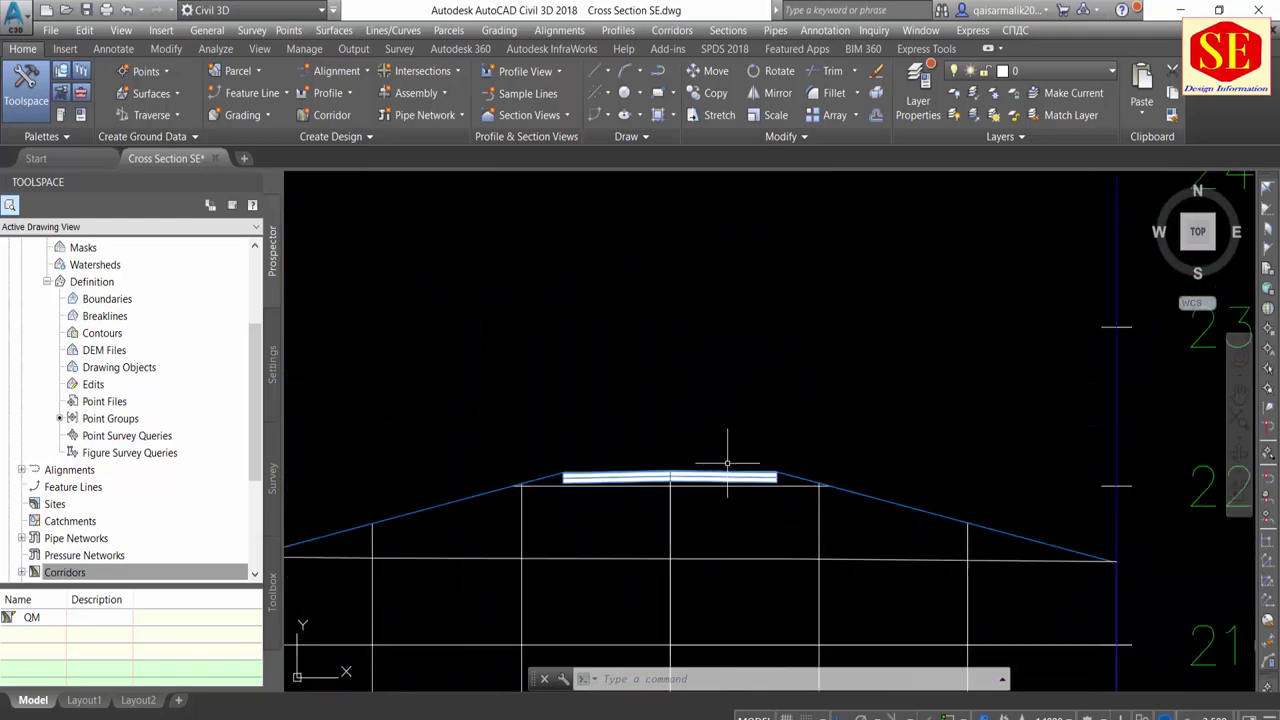
scroll(663, 400, "down", 3)
scroll(686, 406, "down", 2)
scroll(651, 613, "up", 1)
scroll(651, 613, "up", 5)
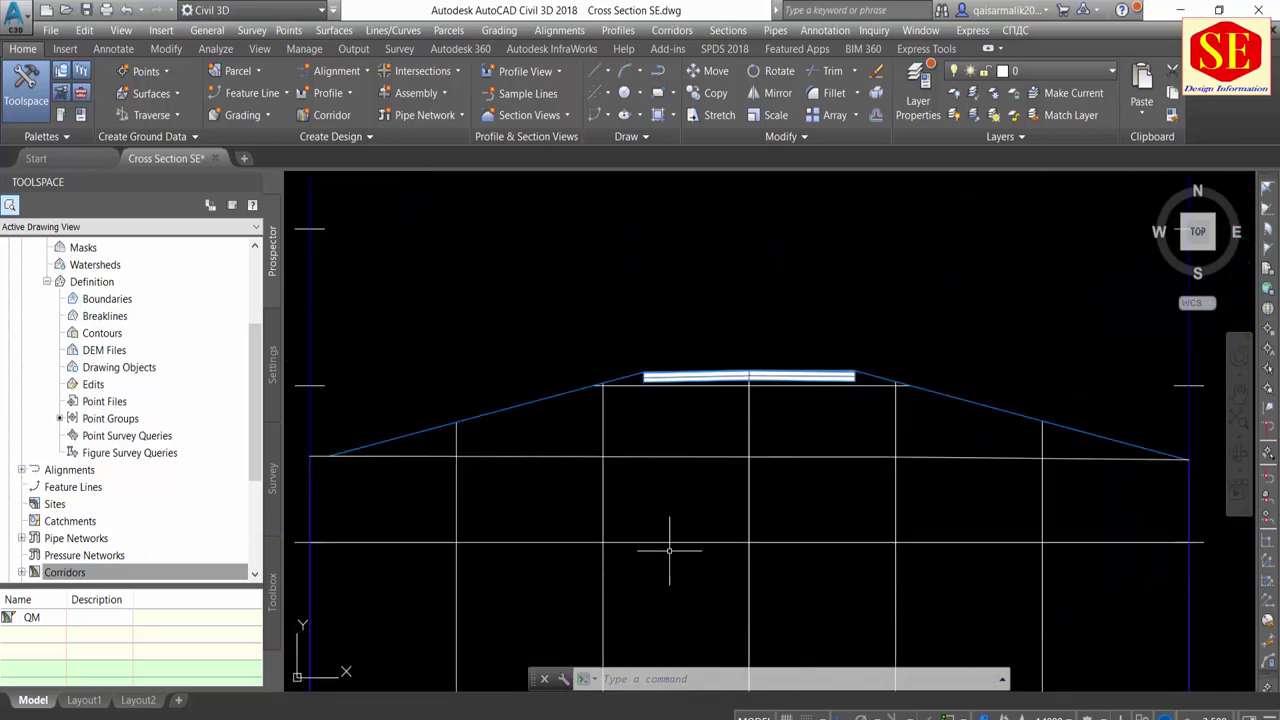
scroll(683, 364, "down", 5)
scroll(690, 460, "up", 3)
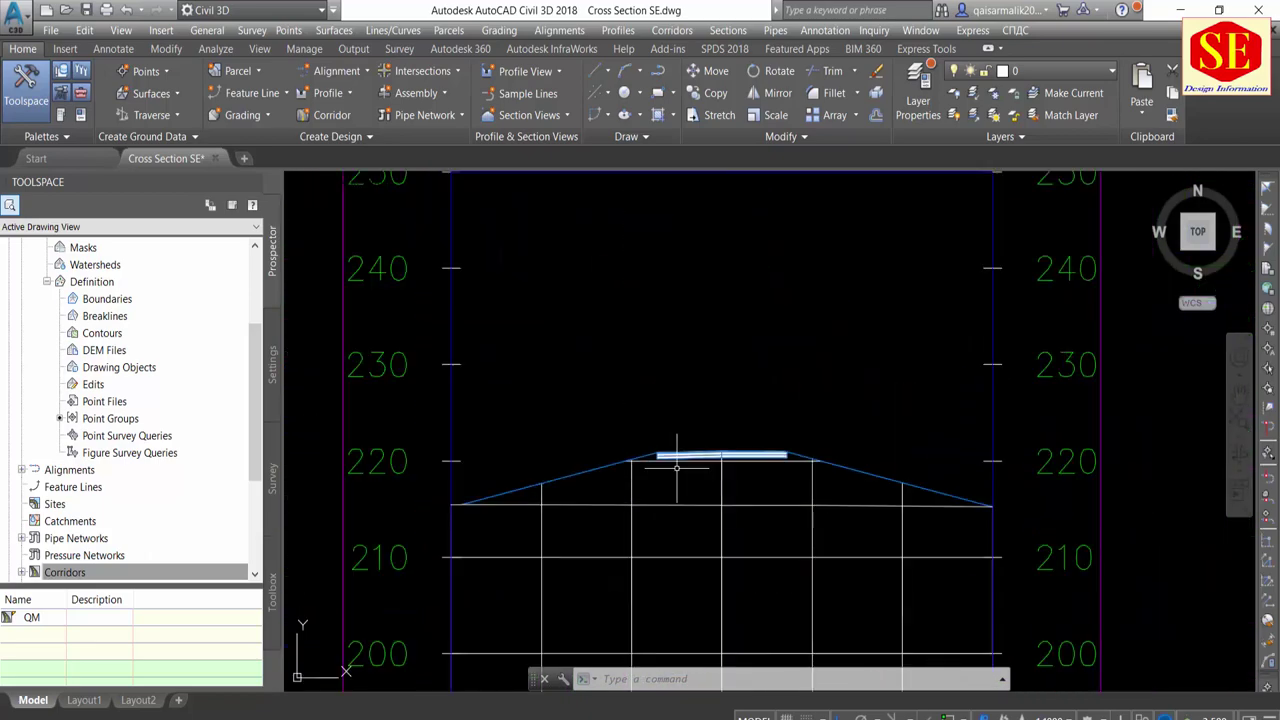
middle_click_drag(673, 519, 670, 333)
scroll(670, 333, "down", 4)
middle_click_drag(675, 474, 675, 330)
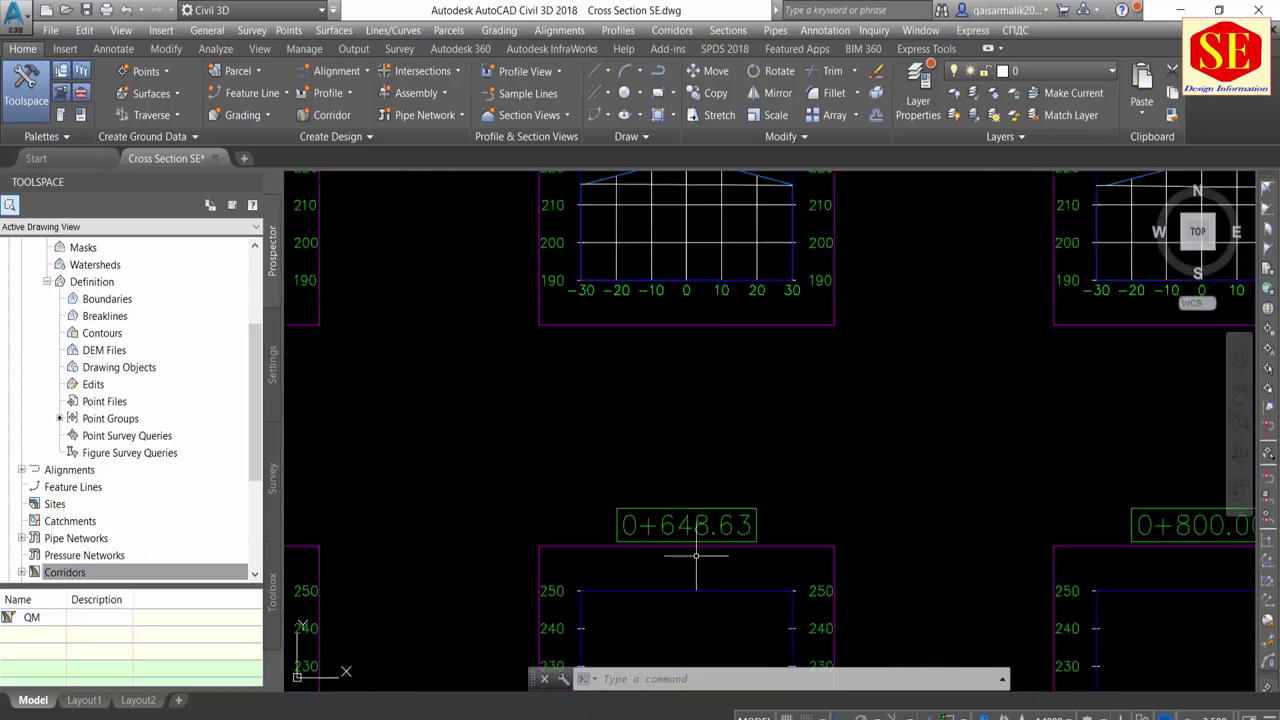
middle_click_drag(700, 557, 686, 329)
scroll(697, 512, "up", 4)
scroll(697, 512, "down", 5)
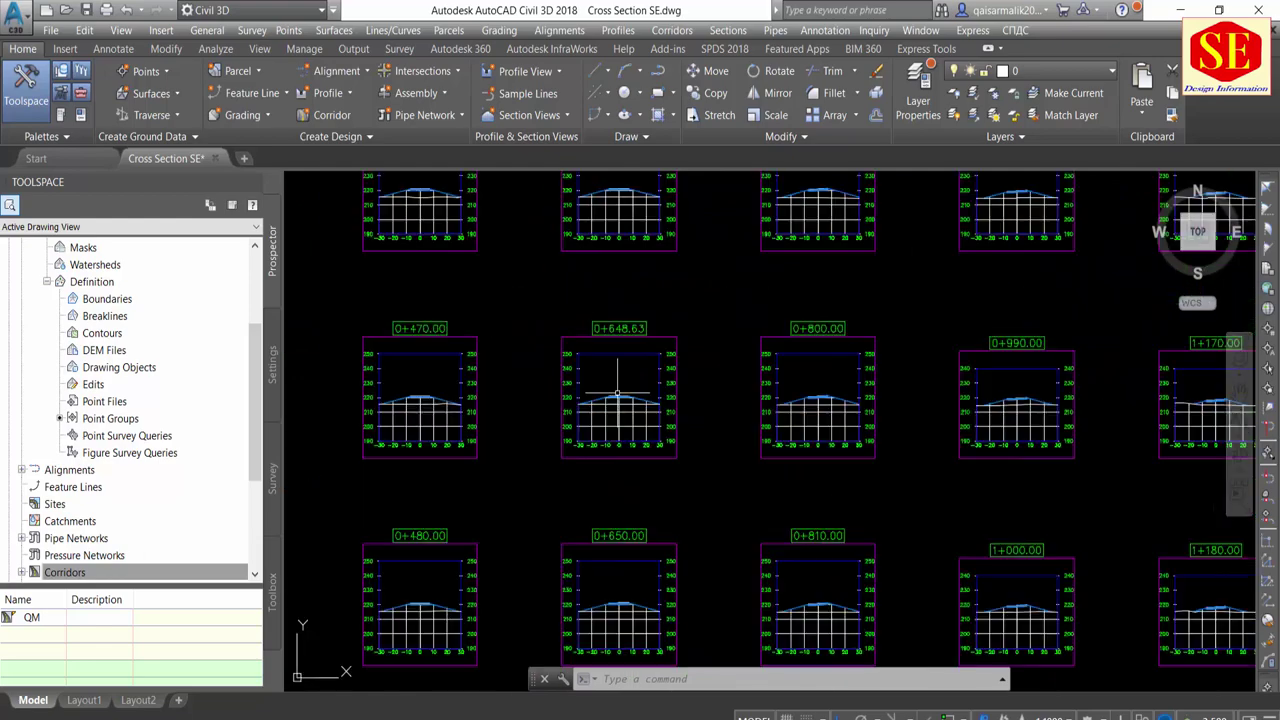
middle_click_drag(615, 477, 615, 455)
scroll(615, 455, "up", 5)
scroll(615, 455, "down", 3)
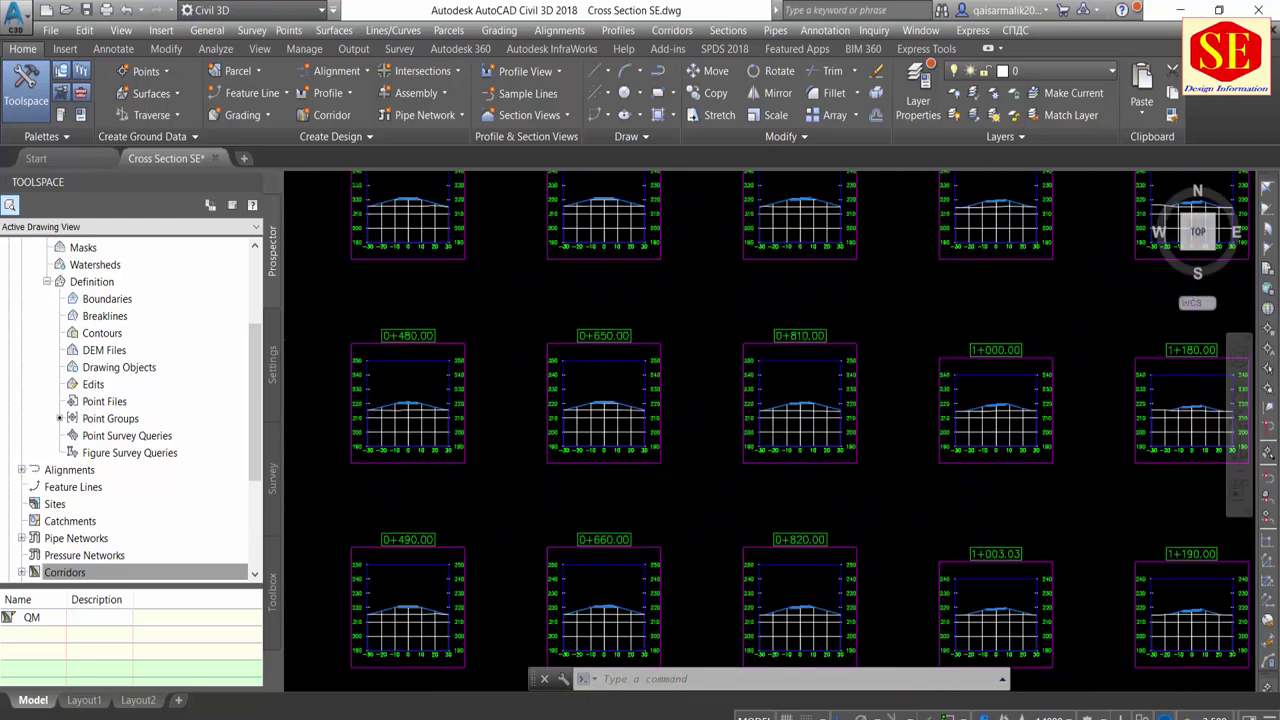
scroll(609, 600, "down", 2)
scroll(609, 543, "up", 5)
middle_click_drag(609, 543, 660, 352)
middle_click_drag(665, 617, 671, 343)
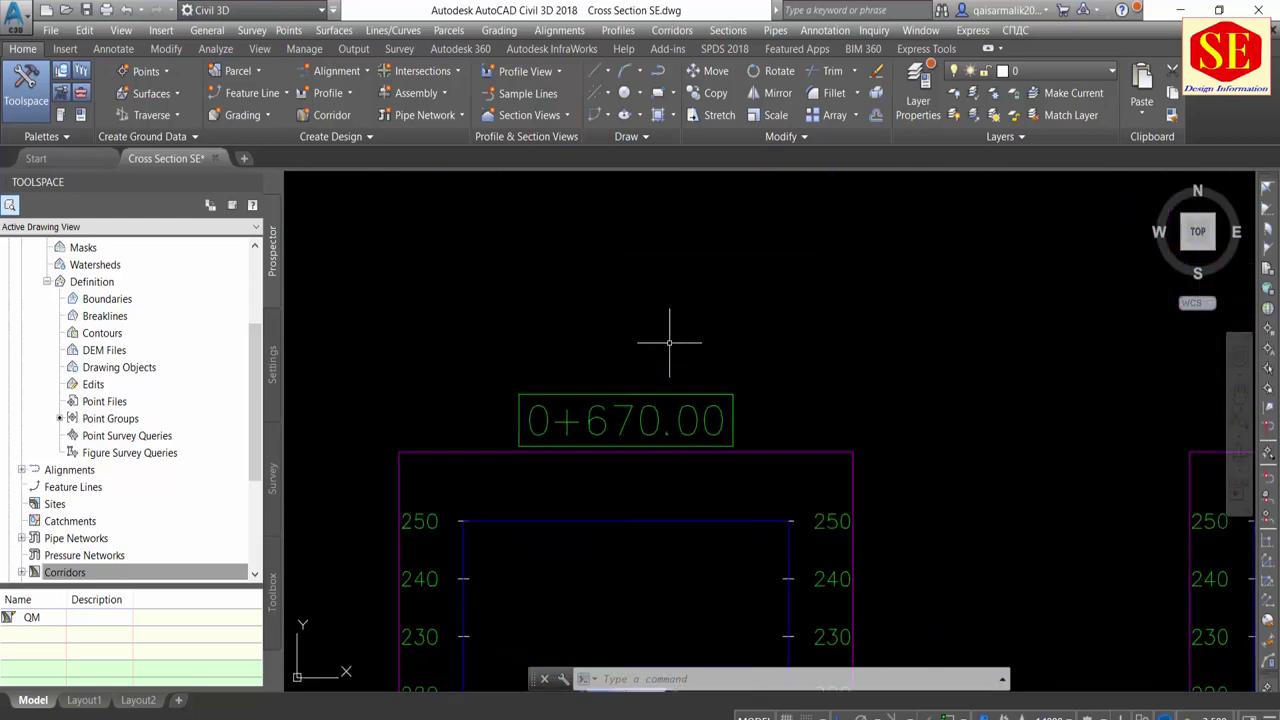
middle_click_drag(660, 391, 660, 277)
scroll(634, 460, "up", 5)
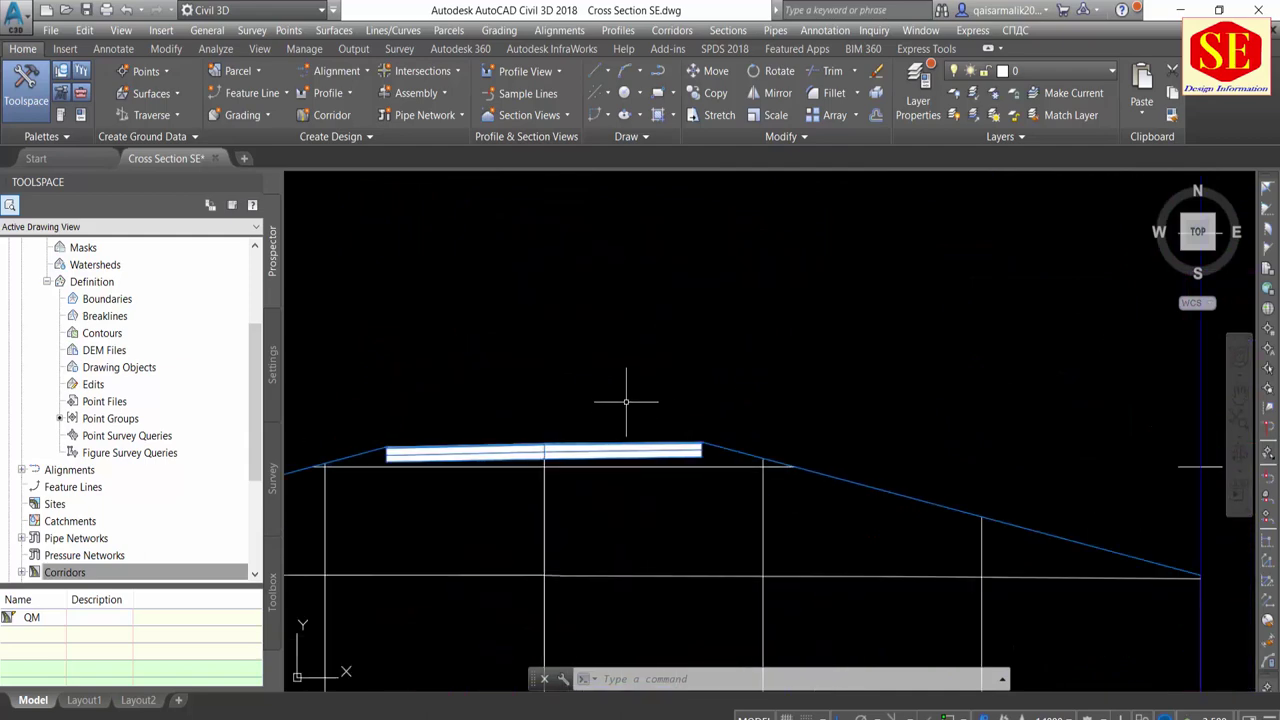
scroll(626, 380, "down", 5)
middle_click_drag(626, 387, 628, 343)
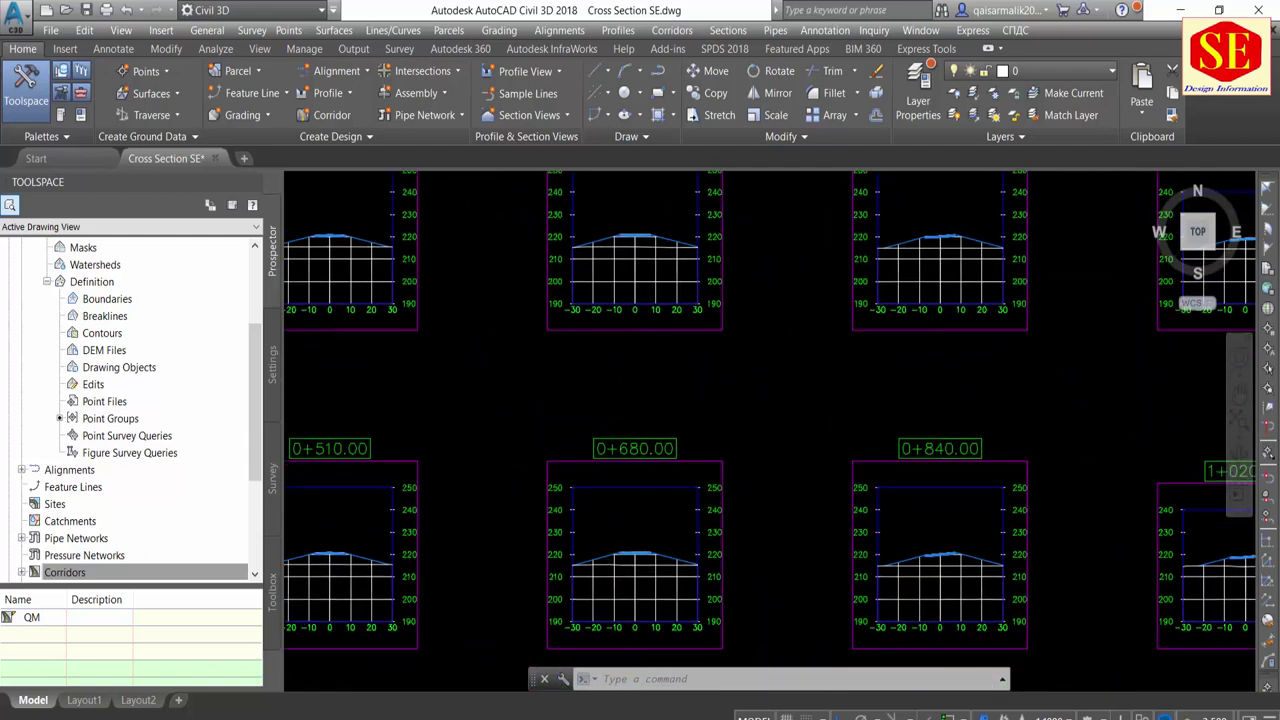
scroll(629, 563, "up", 5)
scroll(629, 563, "down", 5)
scroll(640, 400, "down", 3)
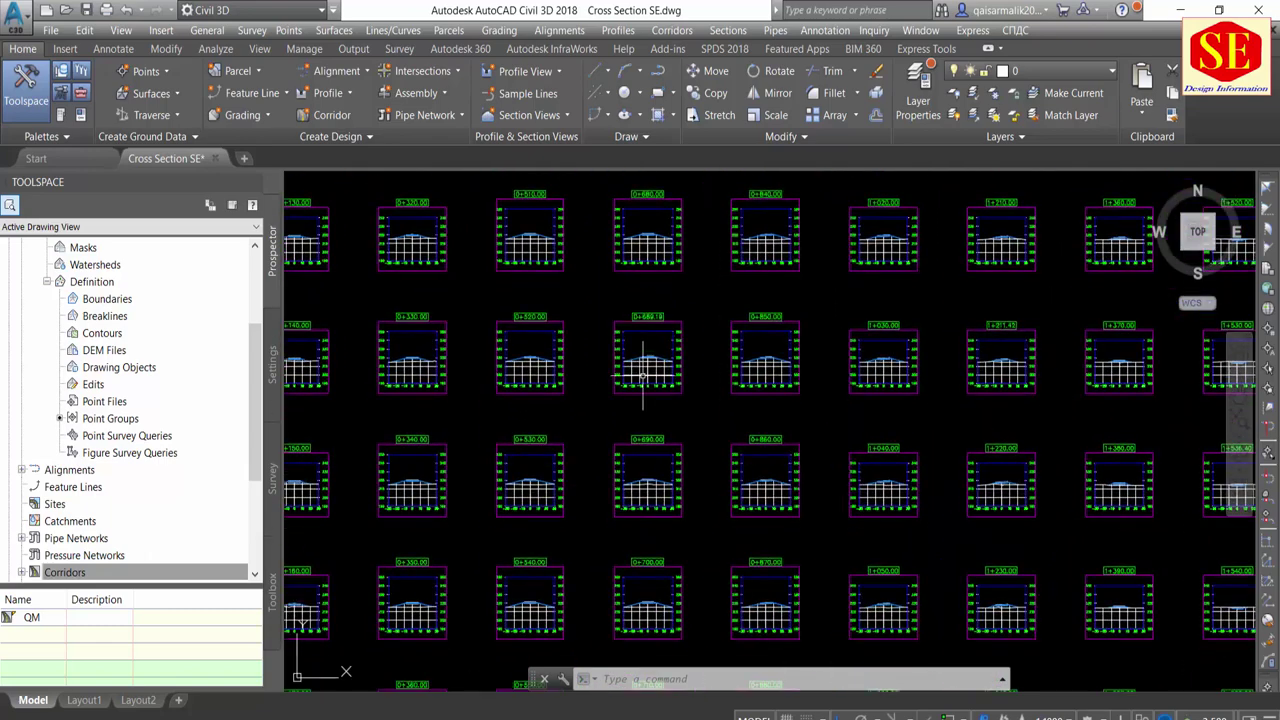
middle_click_drag(660, 477, 686, 500)
scroll(677, 471, "up", 5)
scroll(649, 338, "up", 3)
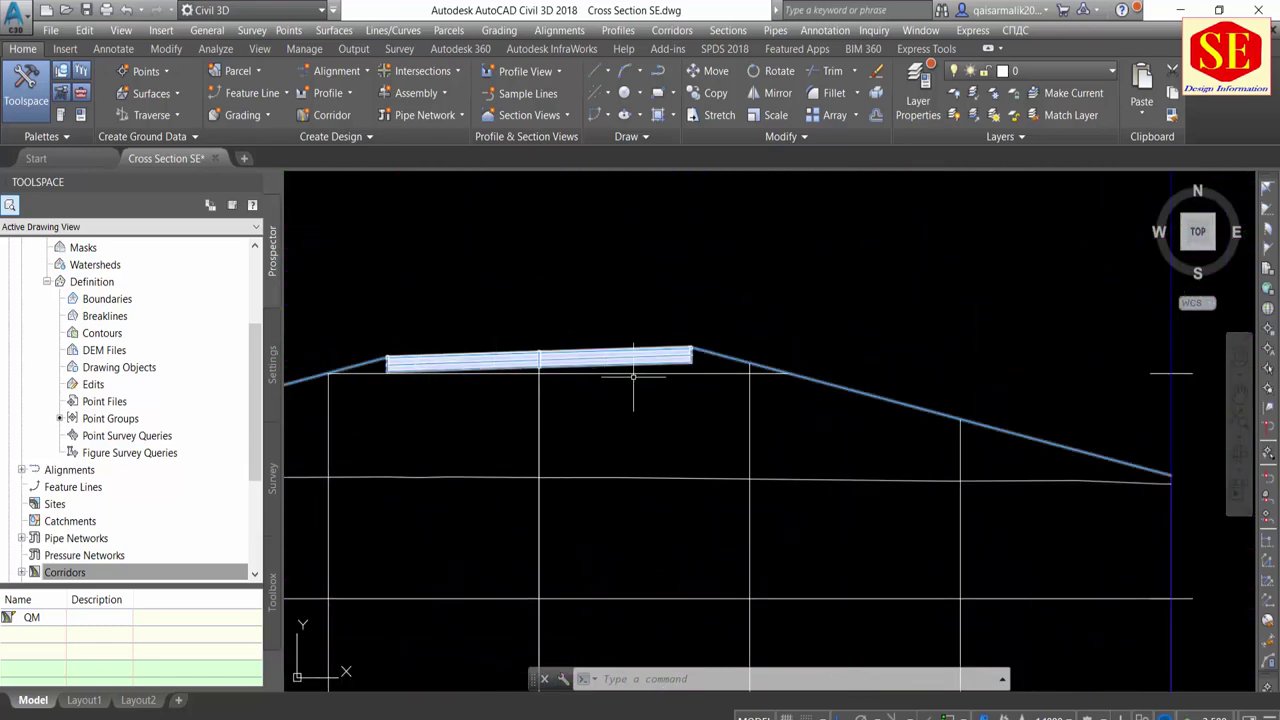
scroll(531, 367, "down", 5)
scroll(583, 354, "down", 2)
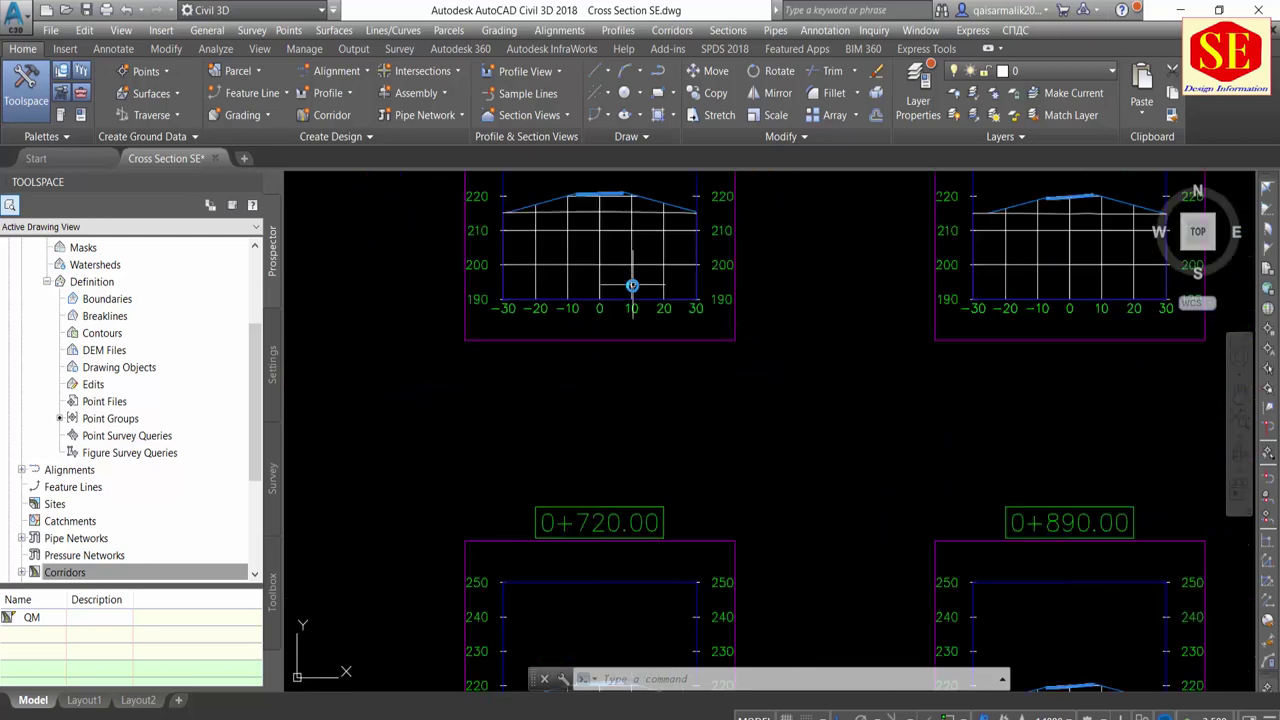
middle_click_drag(620, 590, 643, 337)
scroll(600, 359, "up", 3)
scroll(627, 413, "up", 4)
scroll(537, 353, "up", 2)
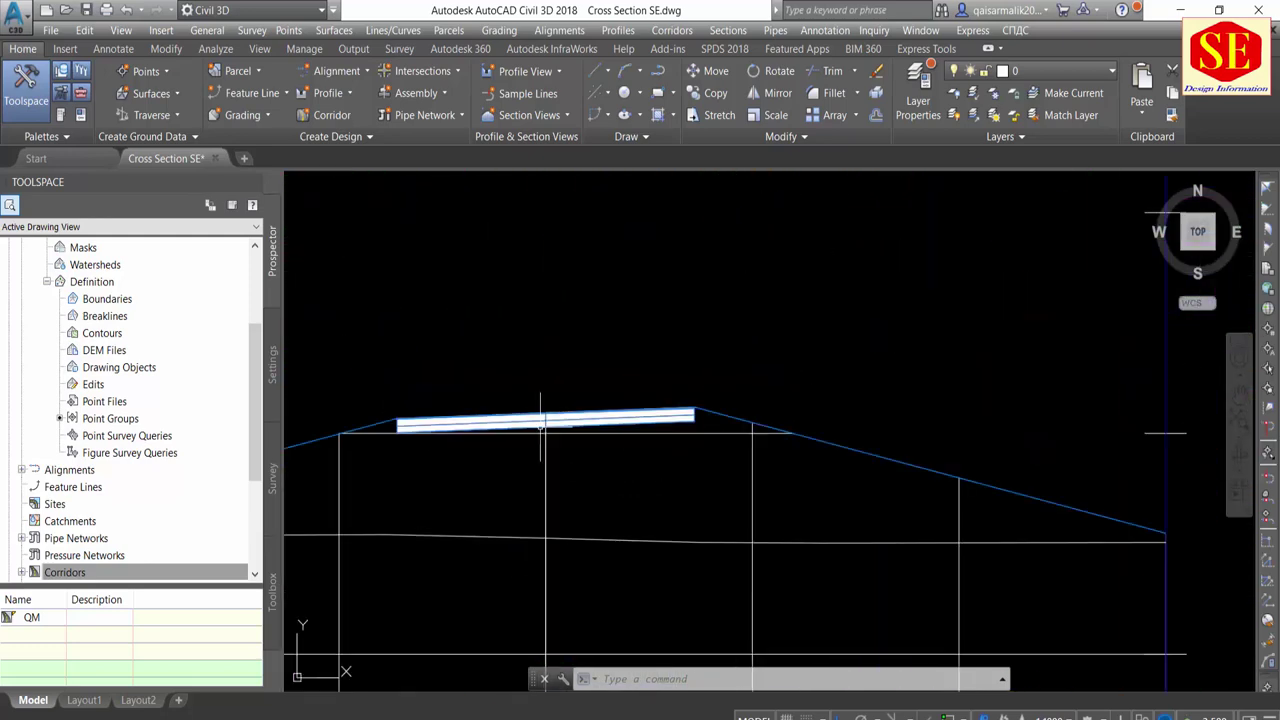
scroll(530, 296, "up", 2)
scroll(568, 443, "down", 4)
scroll(568, 503, "down", 3)
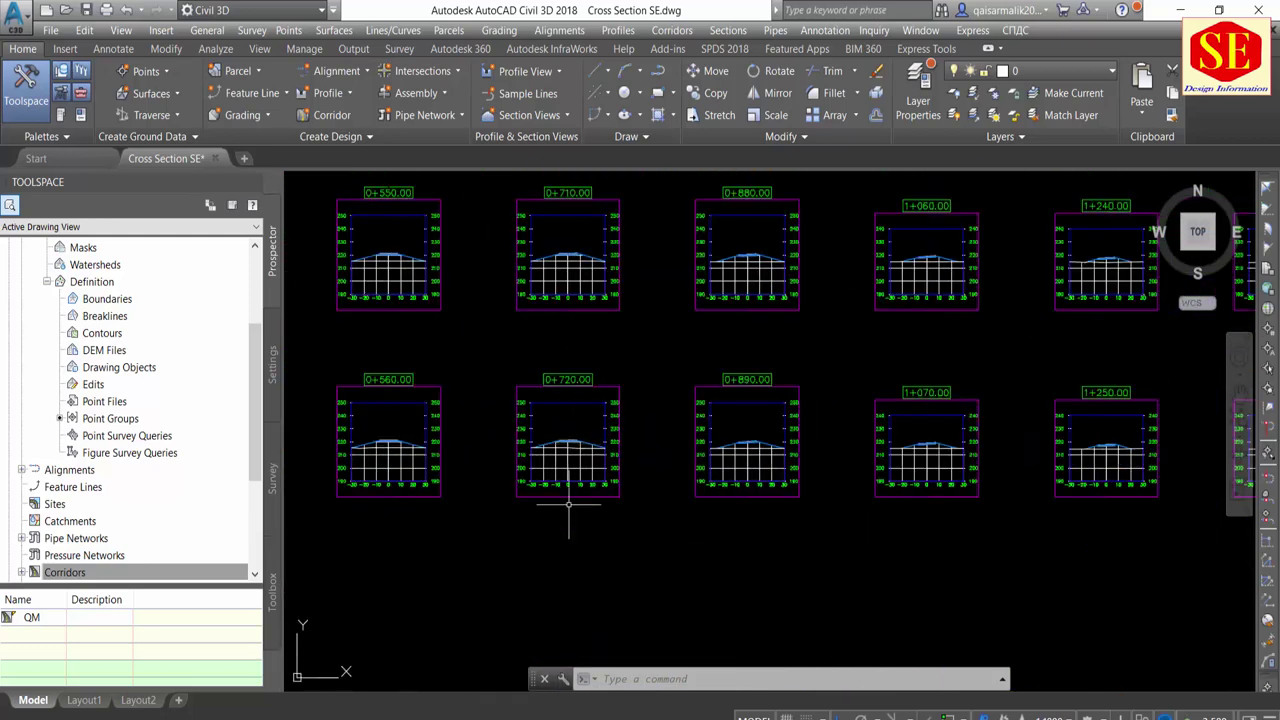
scroll(725, 381, "down", 4)
scroll(740, 375, "up", 2)
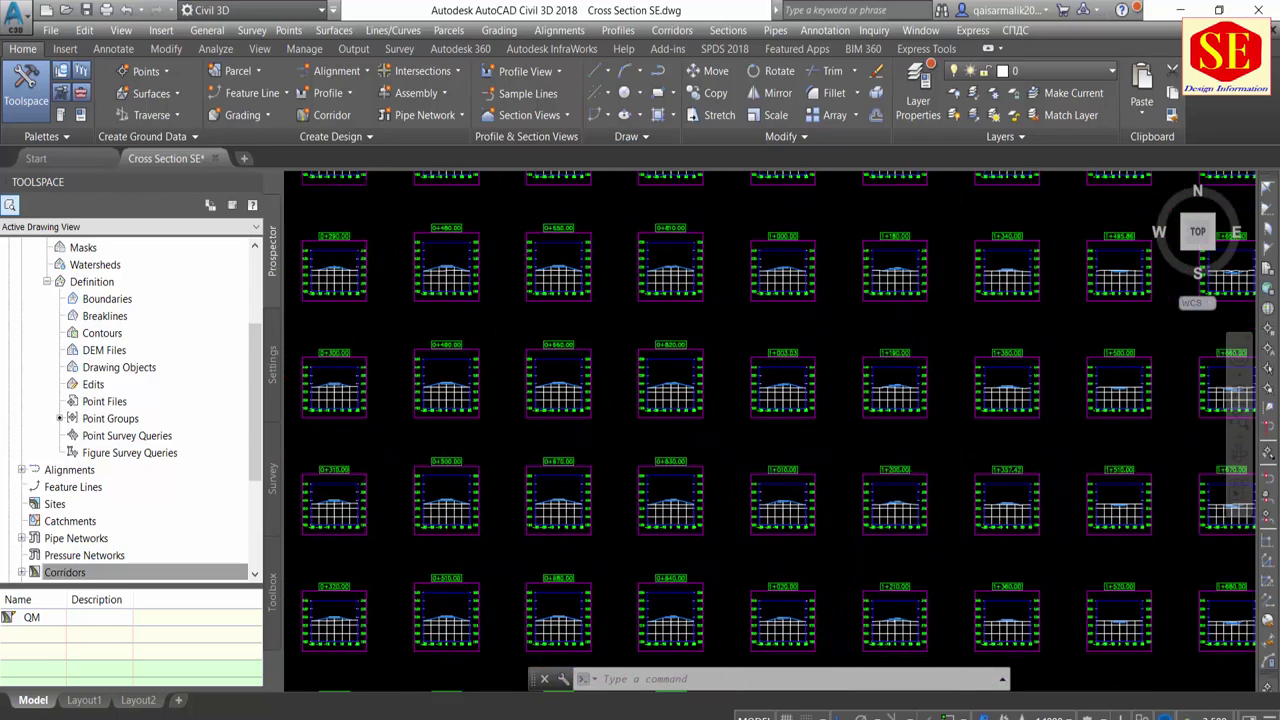
middle_click_drag(754, 350, 723, 640)
middle_click_drag(694, 374, 626, 558)
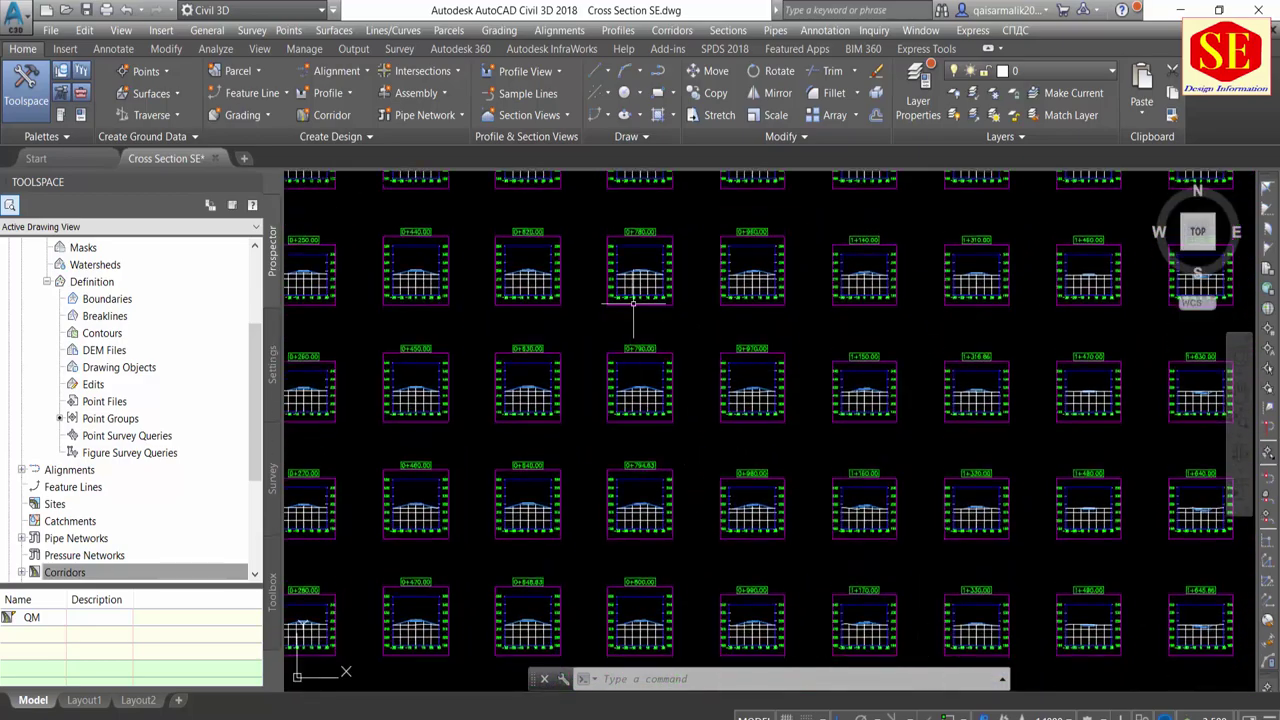
scroll(640, 277, "up", 5)
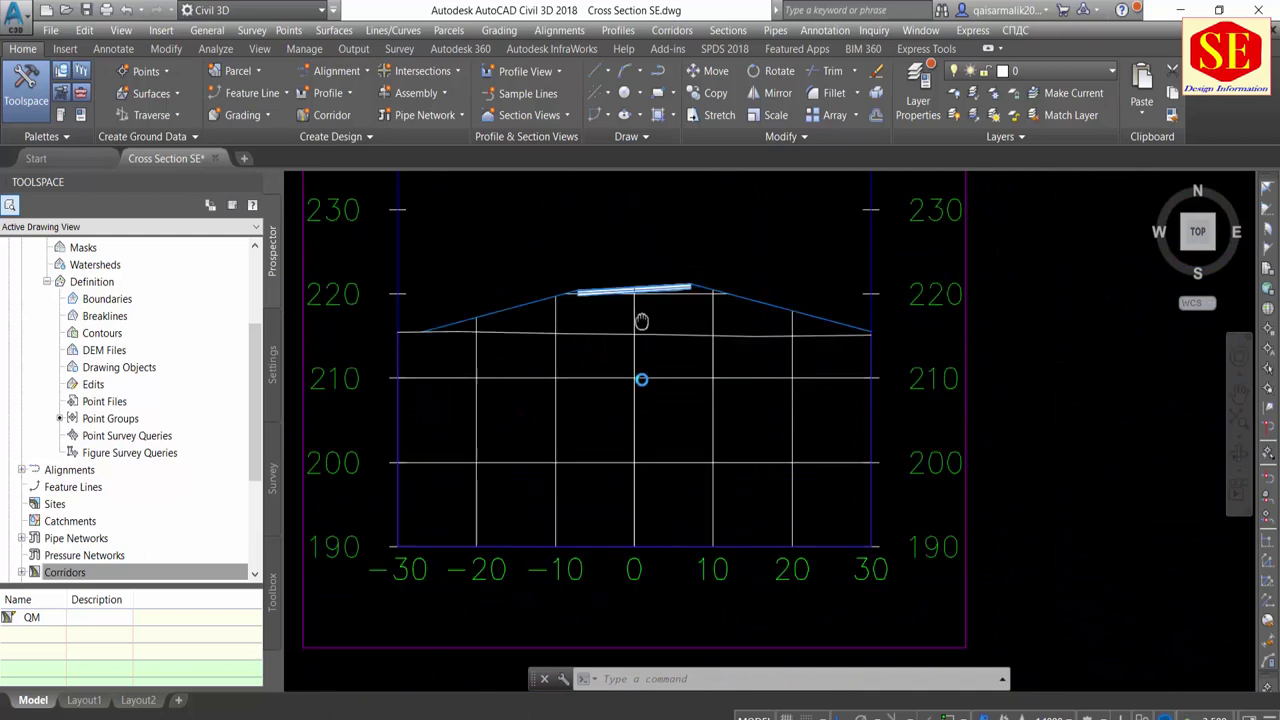
scroll(669, 360, "up", 2)
scroll(669, 360, "up", 3)
scroll(614, 286, "down", 6)
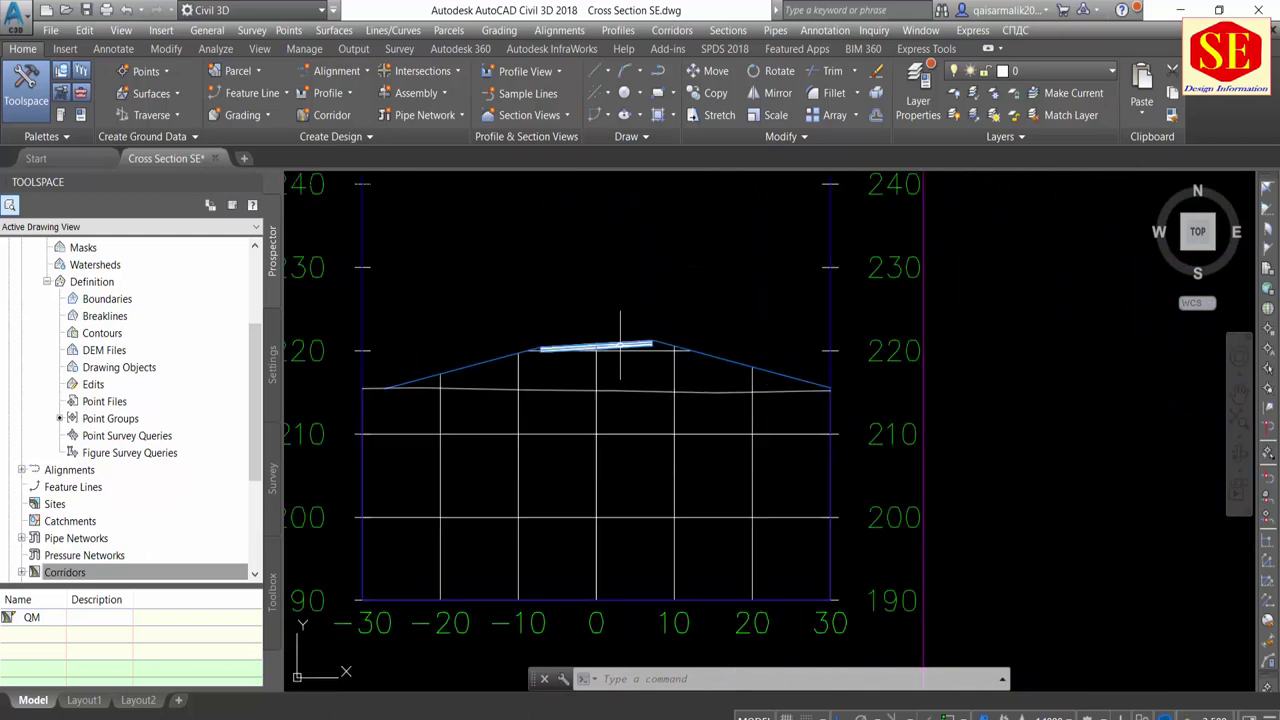
middle_click_drag(614, 490, 615, 228)
scroll(615, 228, "down", 3)
scroll(660, 460, "down", 2)
scroll(600, 430, "up", 6)
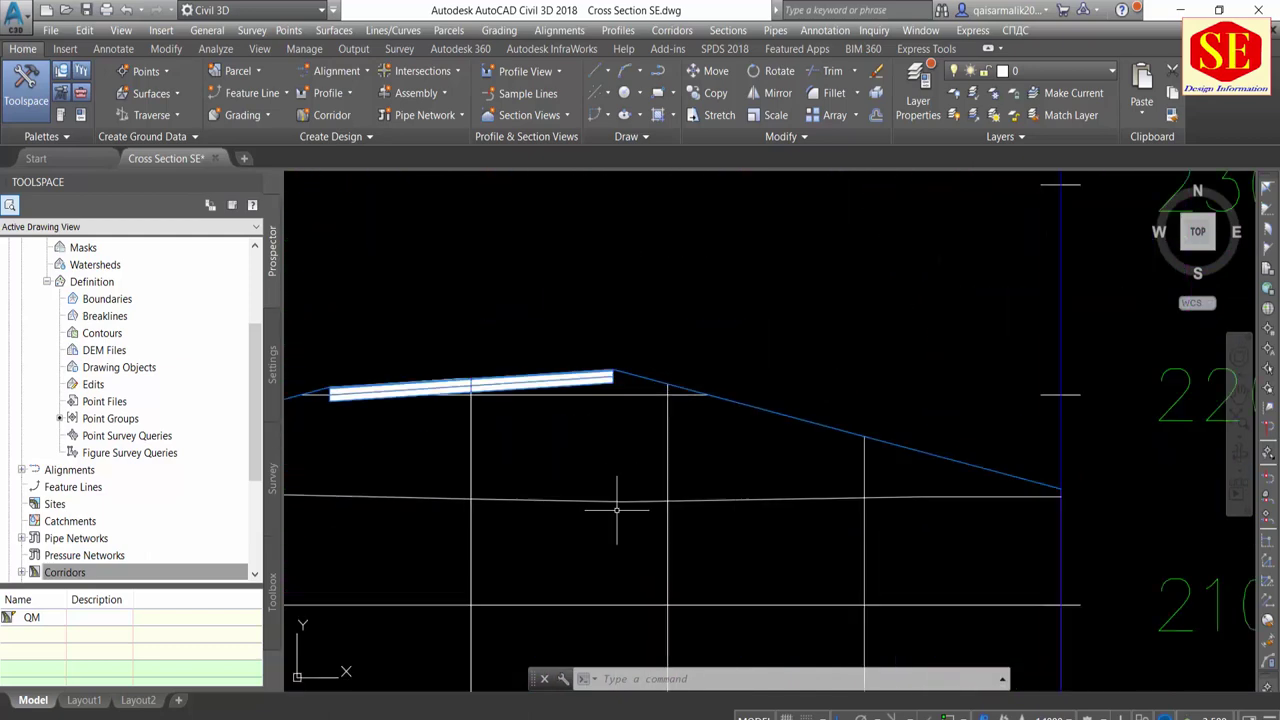
scroll(612, 258, "up", 2)
scroll(612, 258, "down", 5)
middle_click_drag(617, 434, 617, 170)
scroll(614, 462, "up", 5)
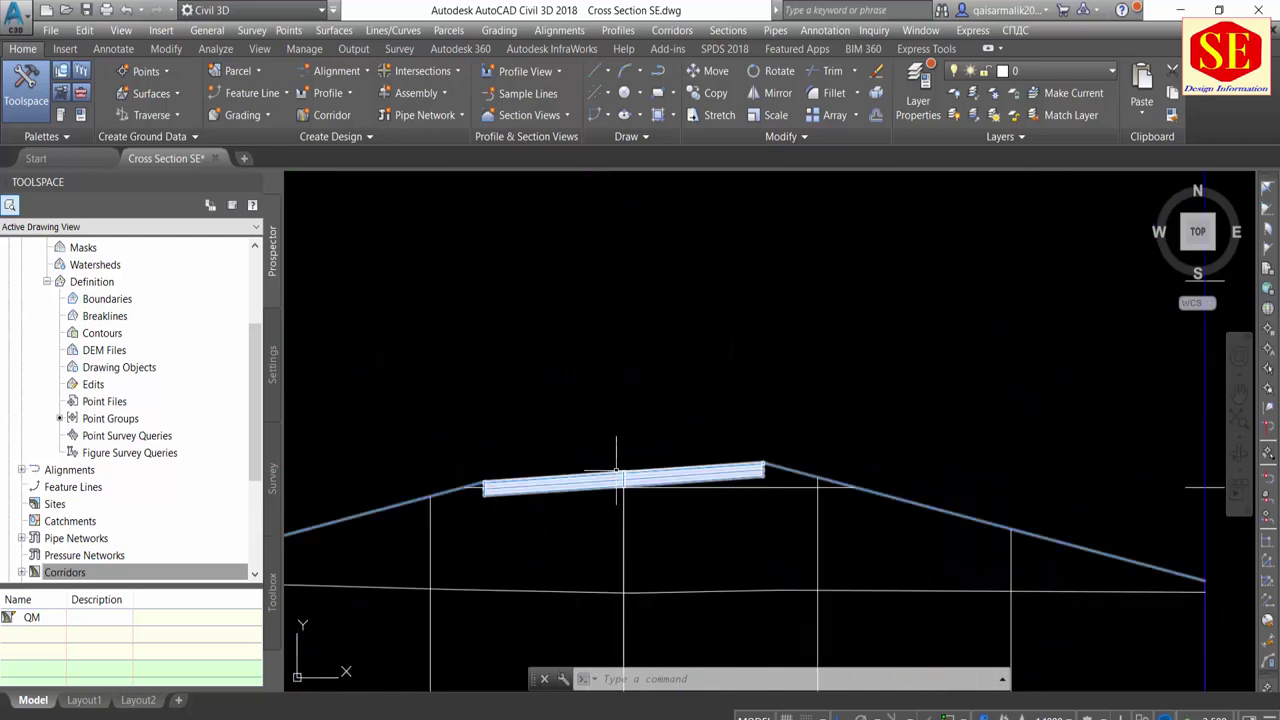
scroll(589, 340, "down", 5)
middle_click_drag(589, 420, 565, 250)
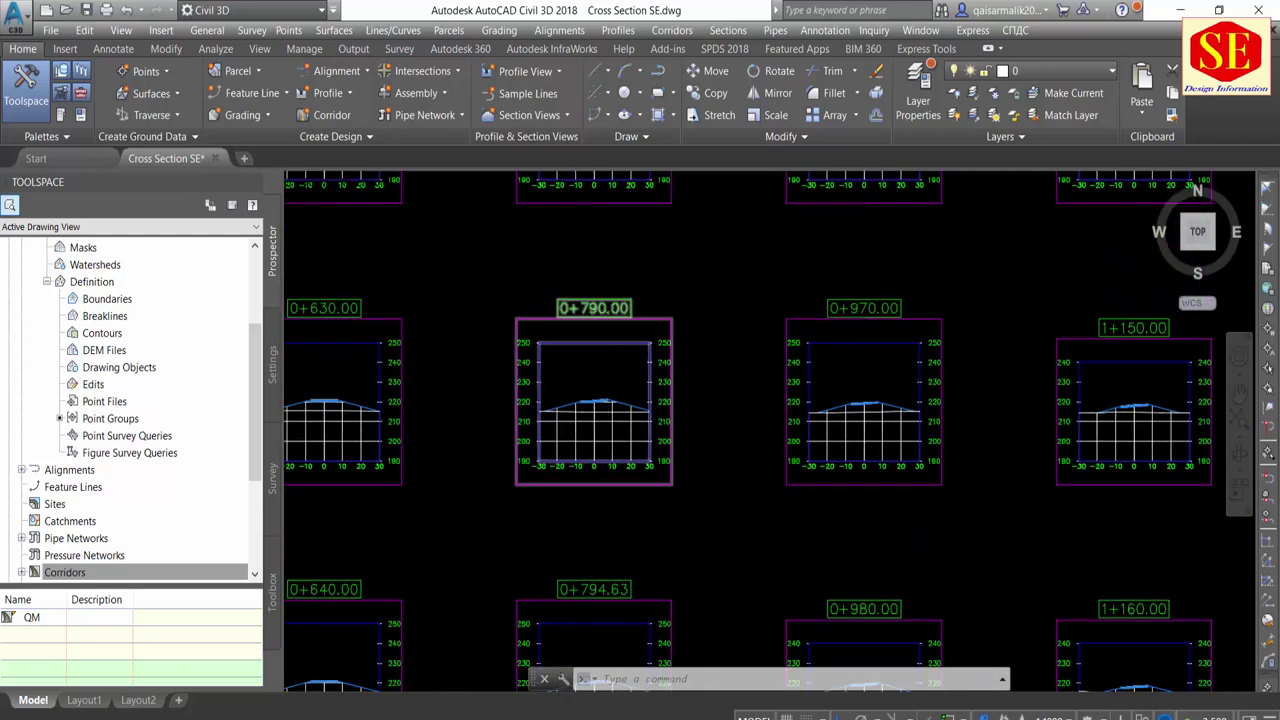
scroll(570, 325, "up", 5)
scroll(569, 377, "up", 2)
scroll(555, 300, "up", 3)
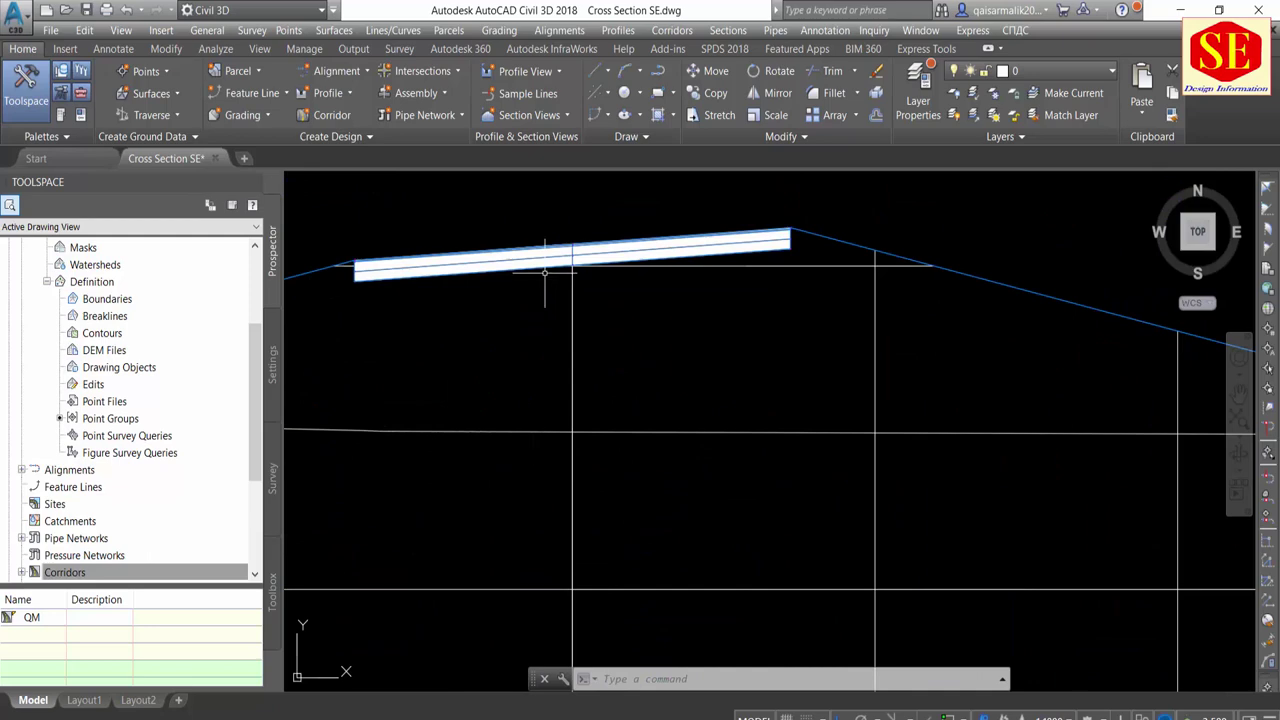
scroll(547, 271, "down", 5)
middle_click_drag(586, 514, 586, 263)
scroll(586, 263, "down", 3)
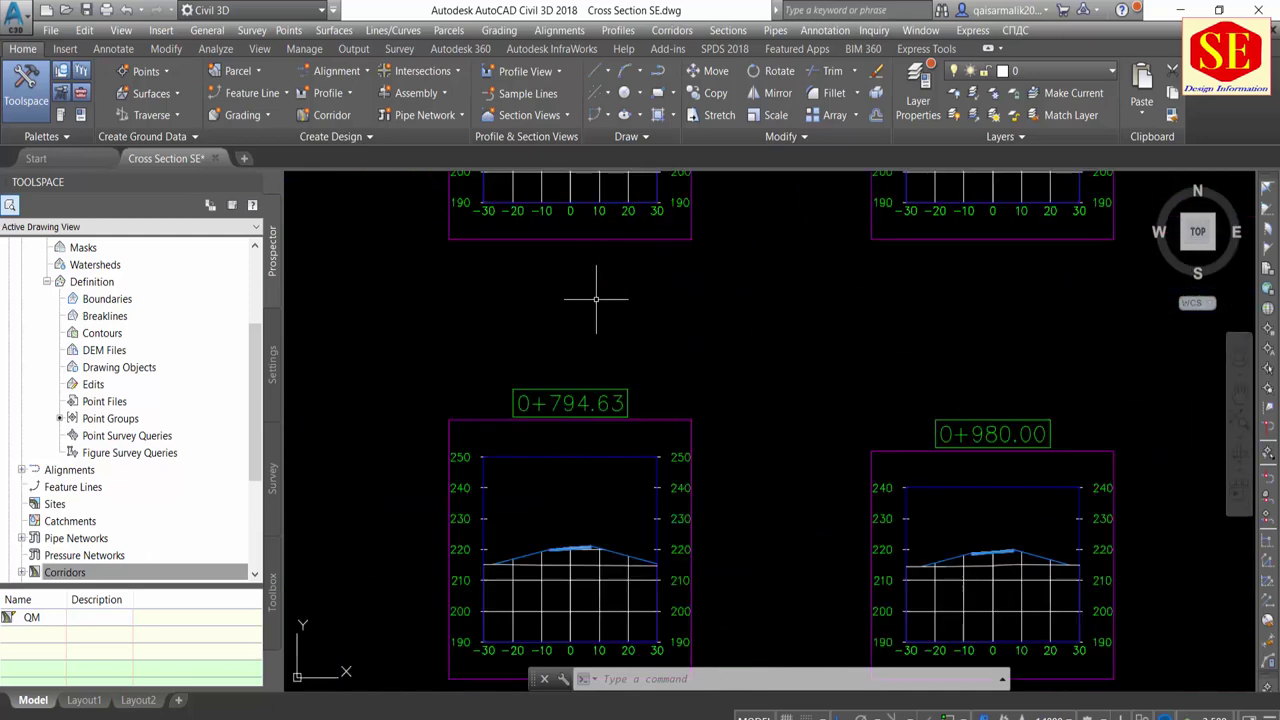
scroll(699, 345, "up", 1)
scroll(699, 345, "down", 1)
scroll(857, 357, "down", 1)
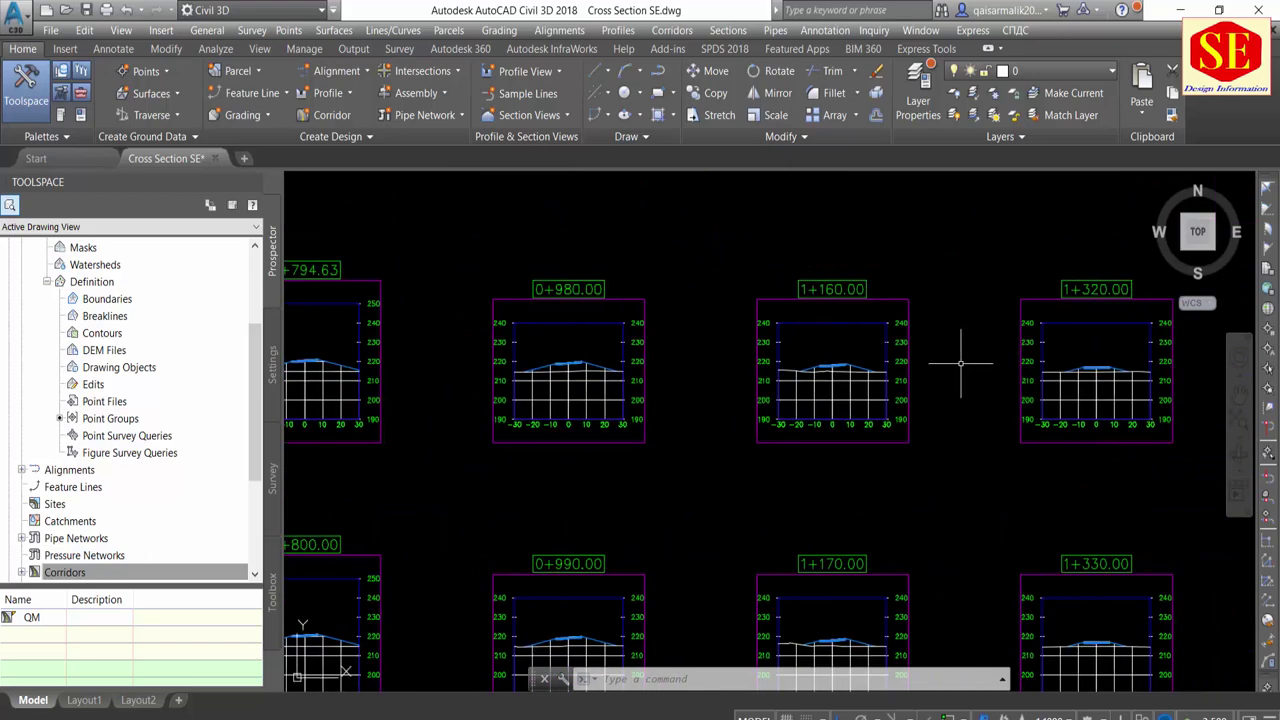
scroll(1005, 366, "down", 1)
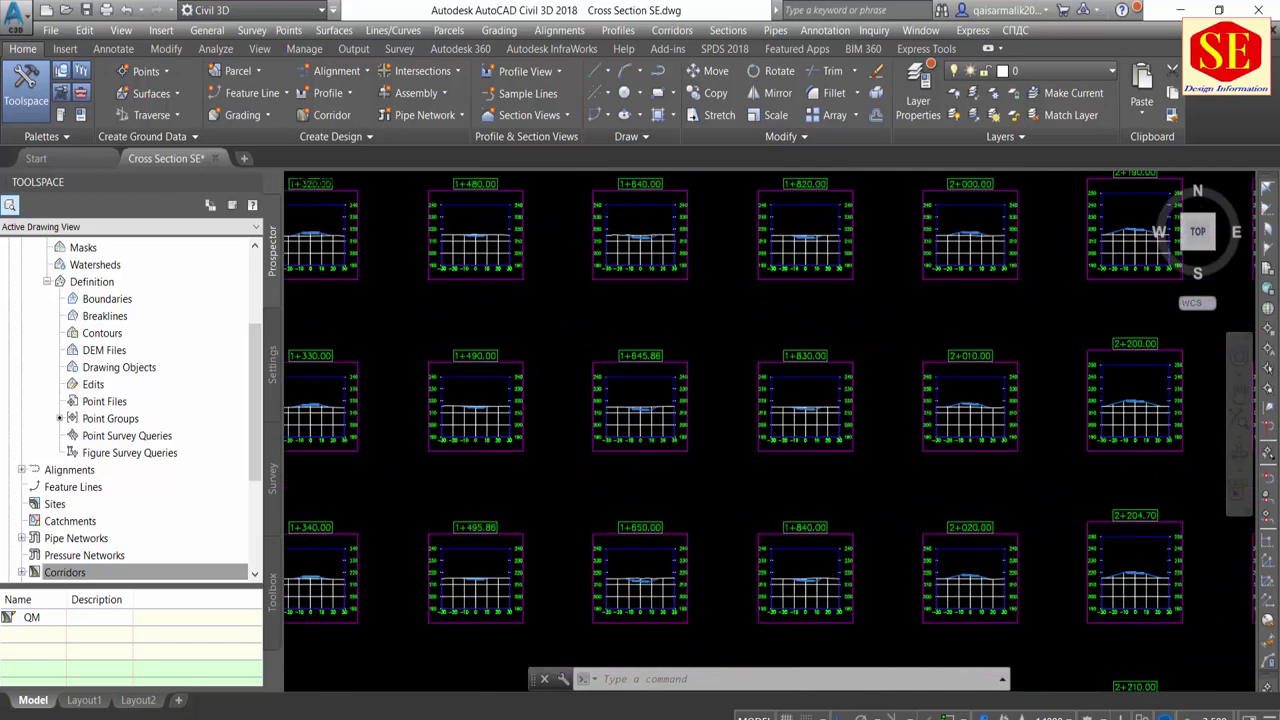
scroll(812, 394, "up", 8)
scroll(783, 328, "up", 4)
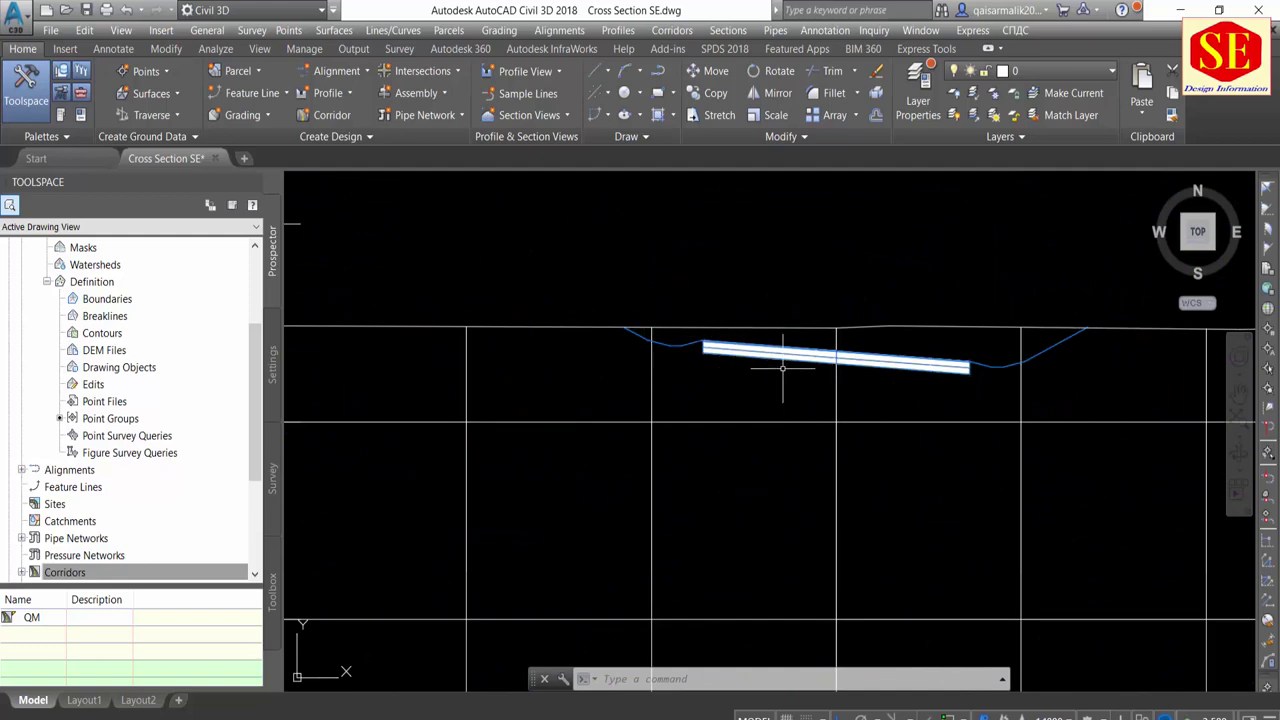
scroll(781, 356, "down", 4)
mouse_move(820, 650)
middle_mouse_down()
mouse_move(822, 421)
mouse_move(797, 280)
middle_mouse_up()
scroll(822, 421, "down", 3)
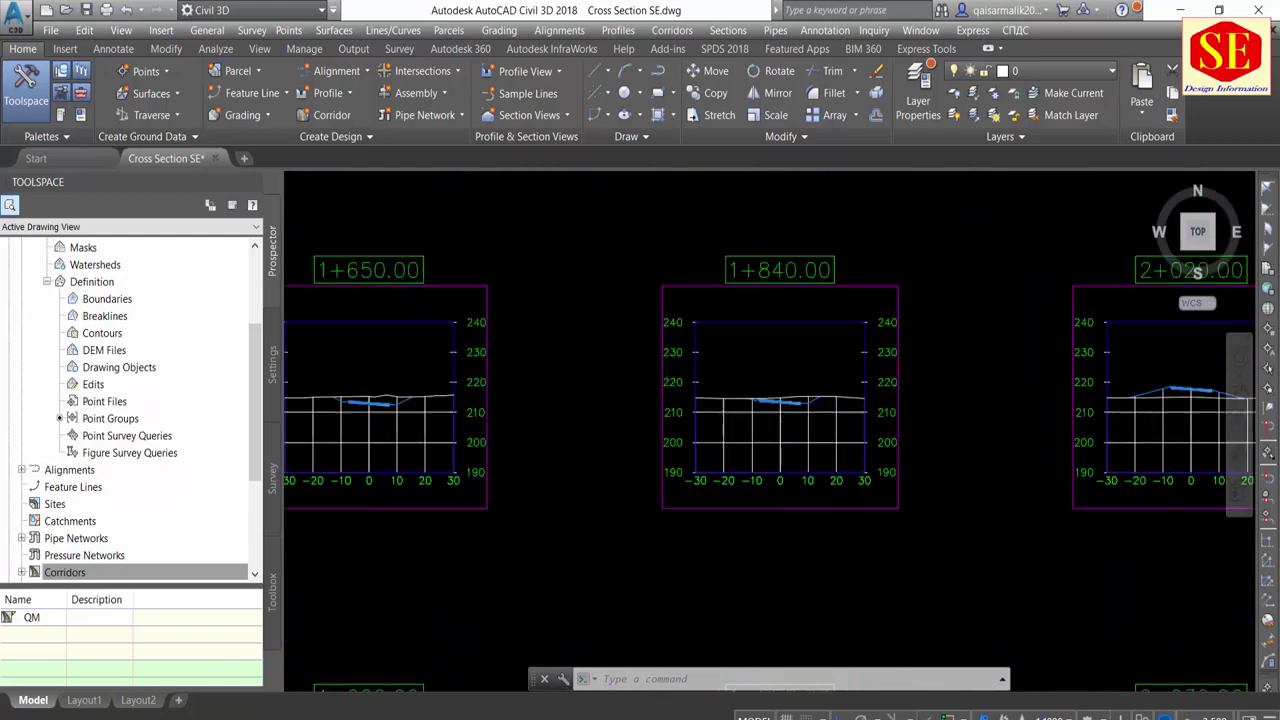
scroll(797, 280, "up", 4)
scroll(792, 376, "down", 4)
middle_click_drag(790, 500, 790, 250)
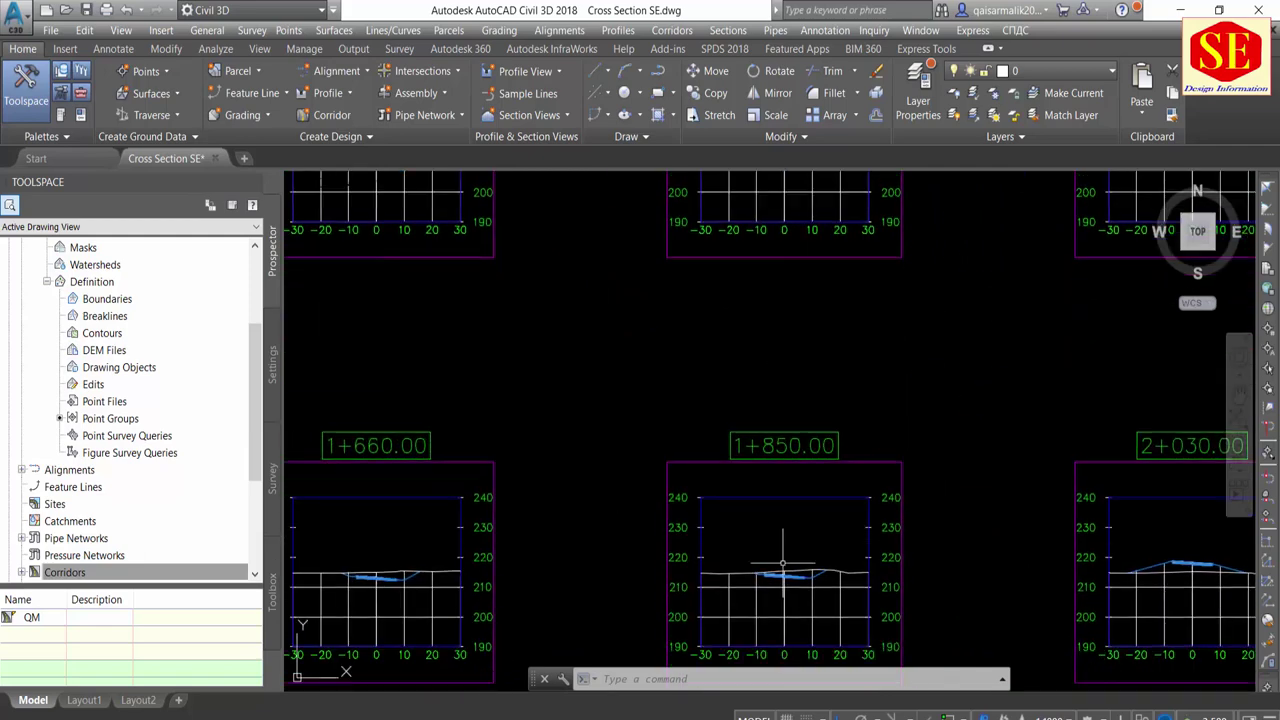
scroll(780, 580, "up", 4)
scroll(790, 548, "up", 2)
scroll(790, 548, "down", 3)
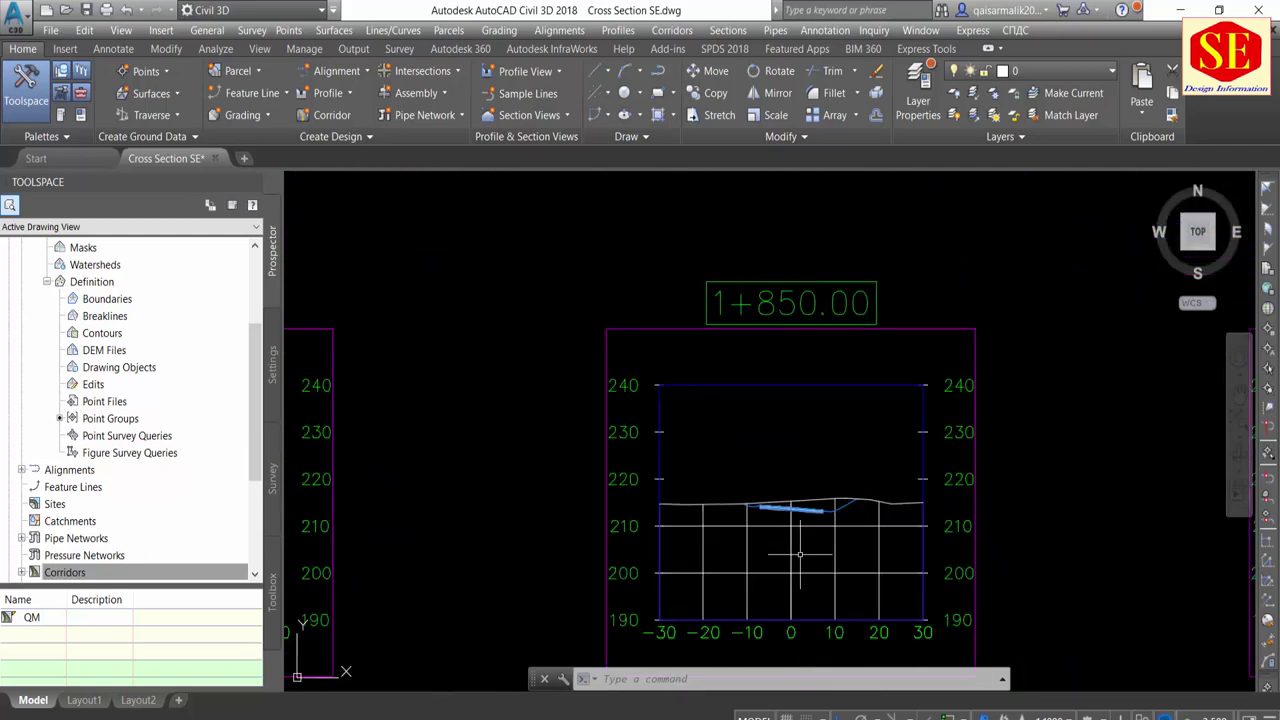
middle_click_drag(800, 554, 678, 388)
scroll(701, 430, "down", 5)
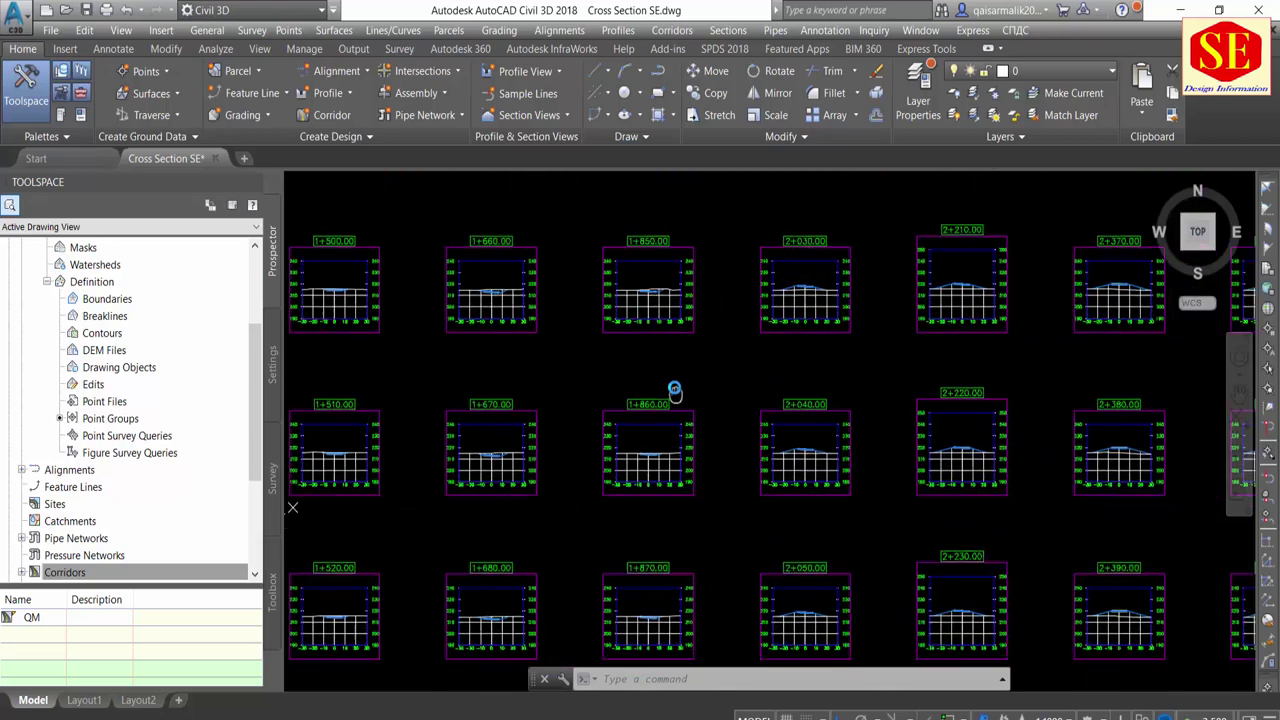
scroll(700, 600, "up", 5)
scroll(640, 565, "up", 2)
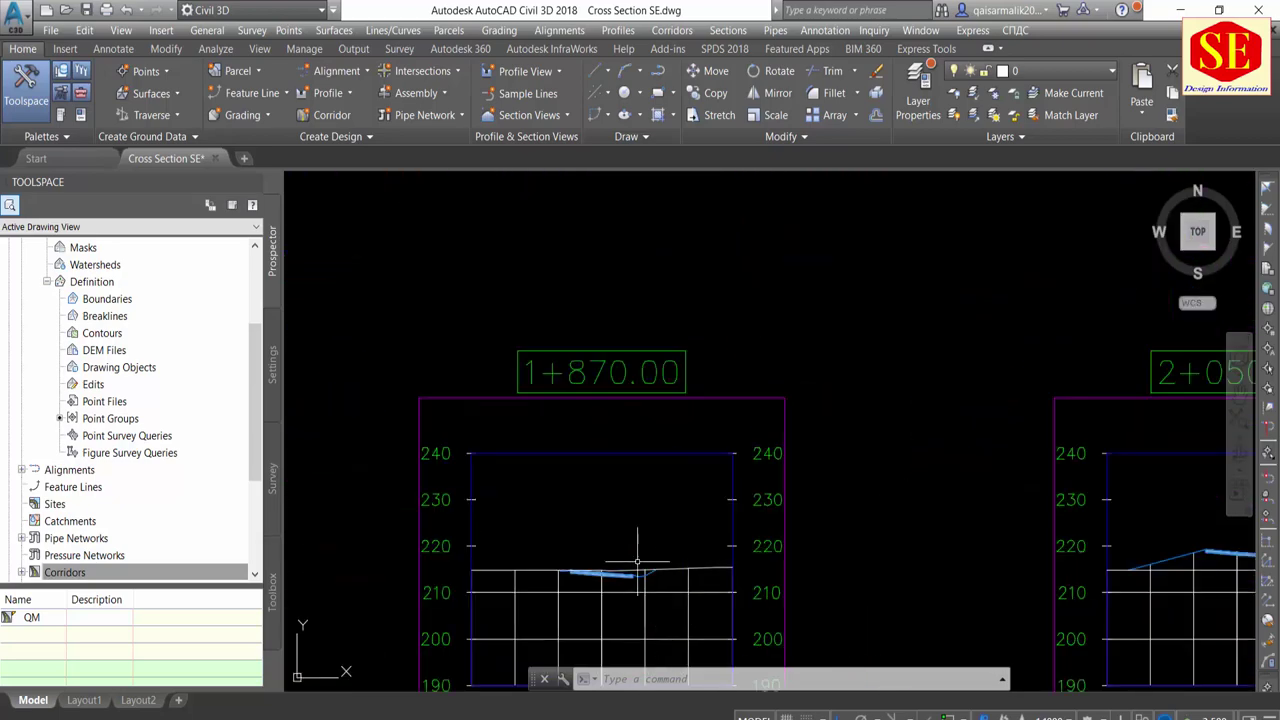
scroll(660, 620, "down", 6)
scroll(915, 555, "up", 4)
scroll(827, 535, "up", 2)
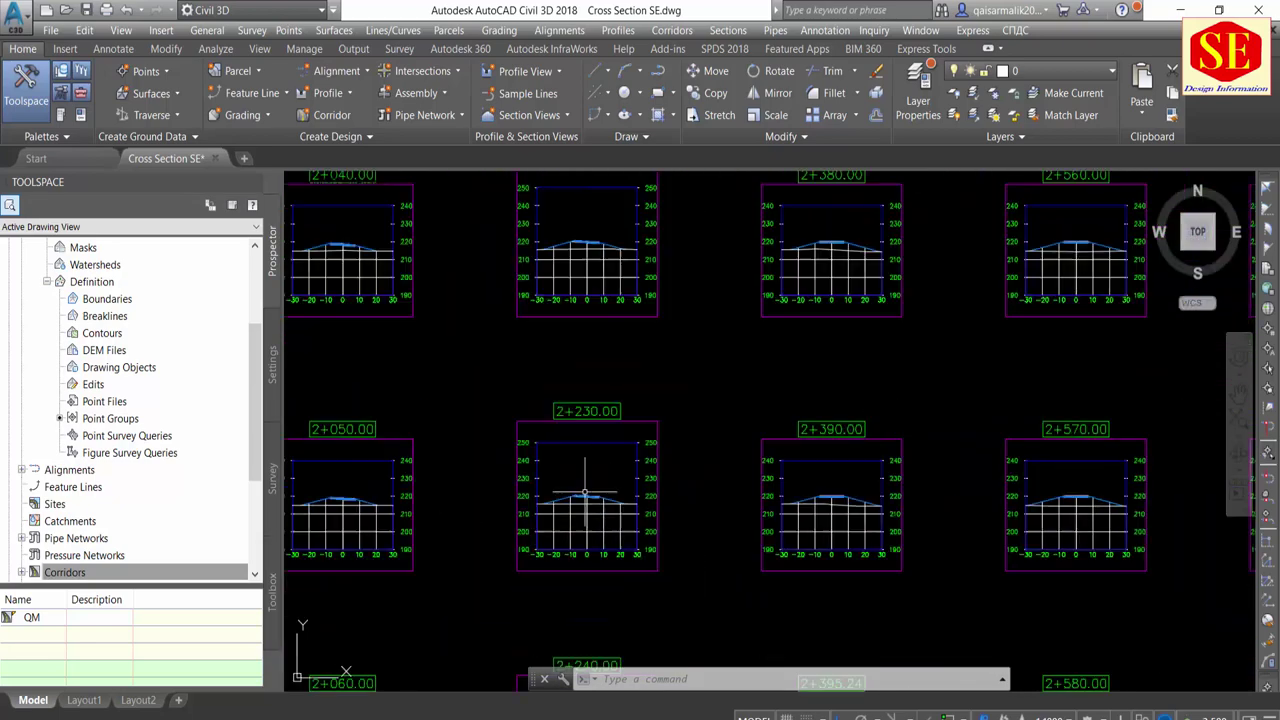
scroll(585, 492, "down", 3)
scroll(850, 510, "up", 4)
scroll(857, 507, "down", 5)
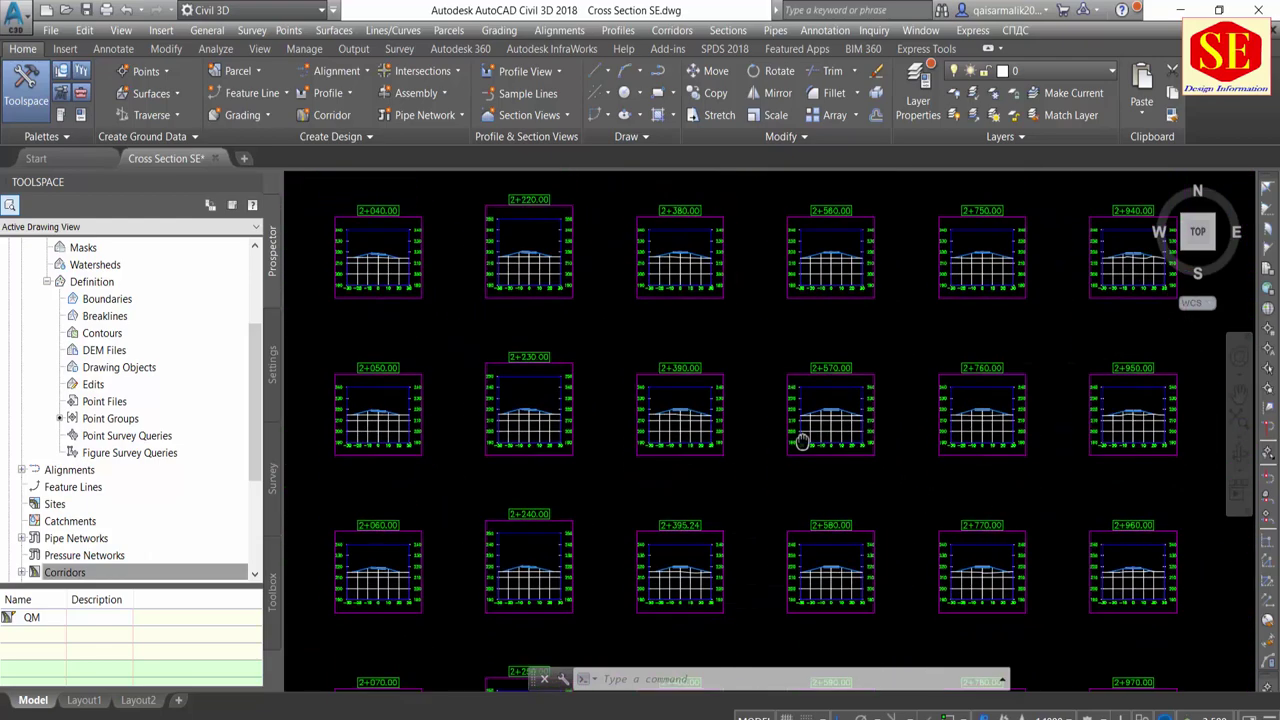
scroll(993, 589, "up", 5)
scroll(740, 470, "down", 5)
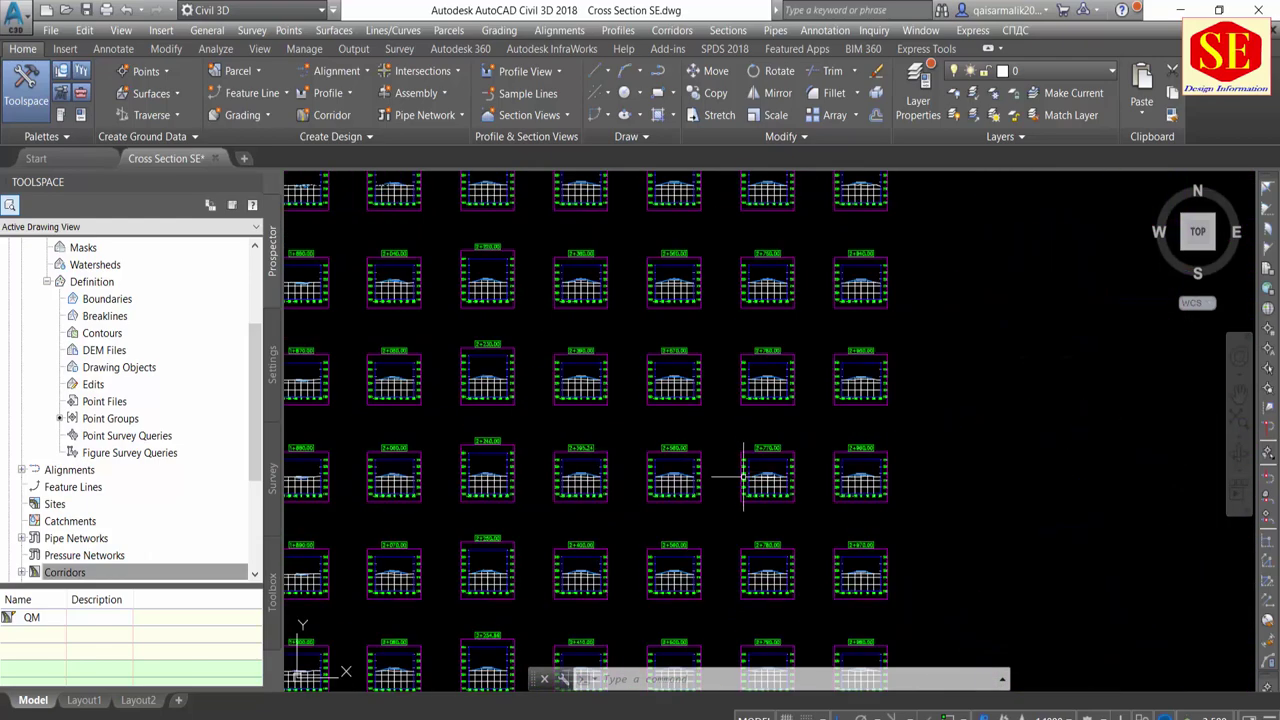
scroll(880, 350, "down", 3)
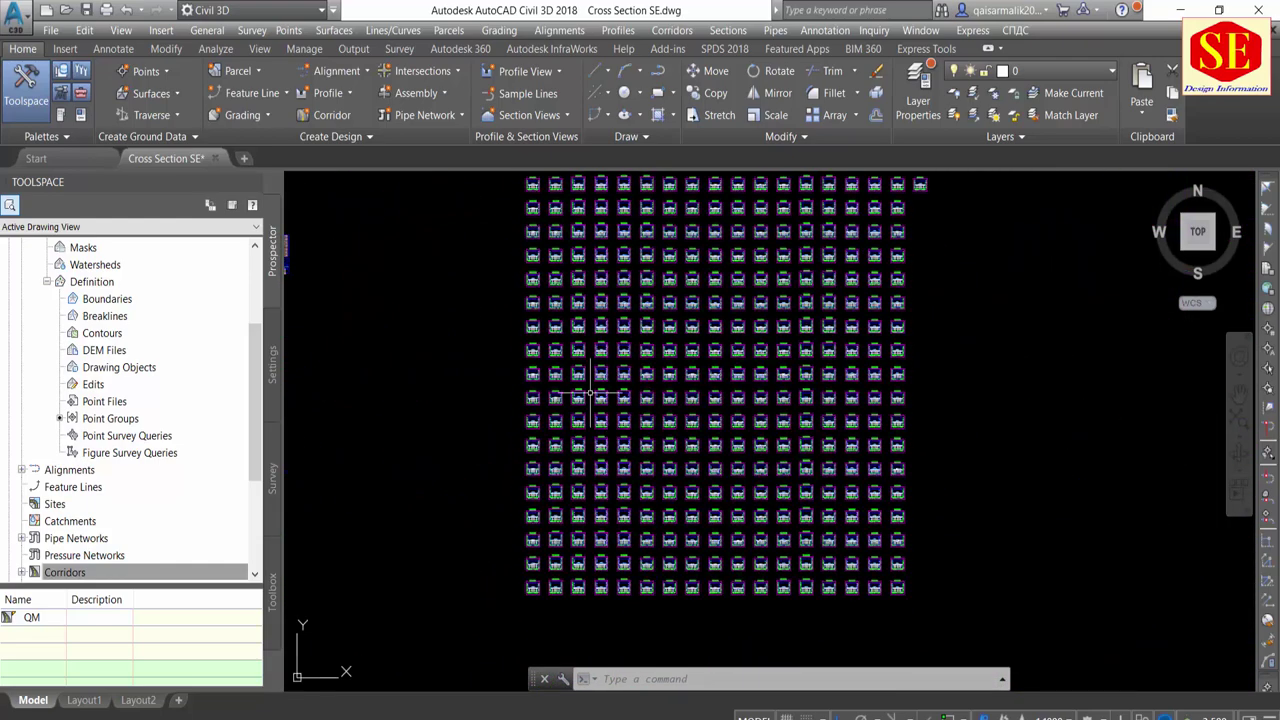
Zoom to the 0+000.00 section view and select its frame
middle_click_drag(762, 347, 563, 271)
scroll(533, 335, "up", 5)
scroll(415, 360, "up", 5)
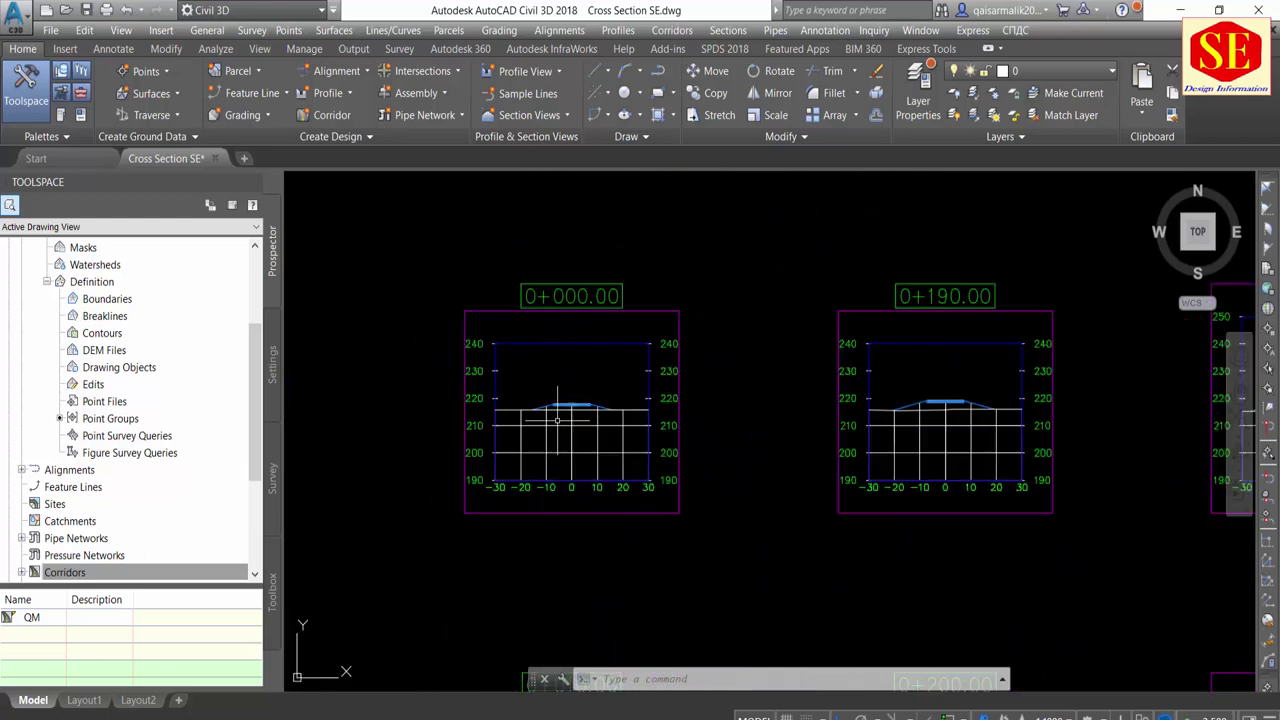
scroll(557, 418, "down", 2)
scroll(620, 470, "up", 5)
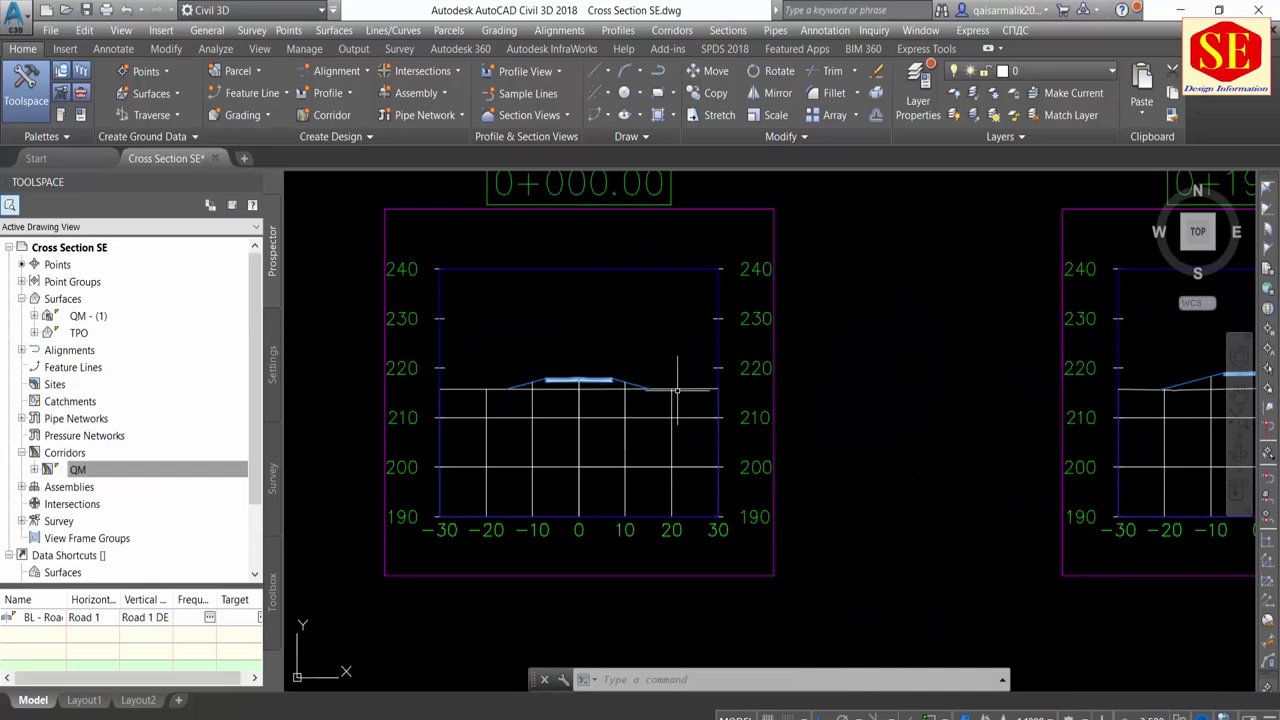
middle_click_drag(677, 390, 660, 432)
scroll(585, 436, "up", 2)
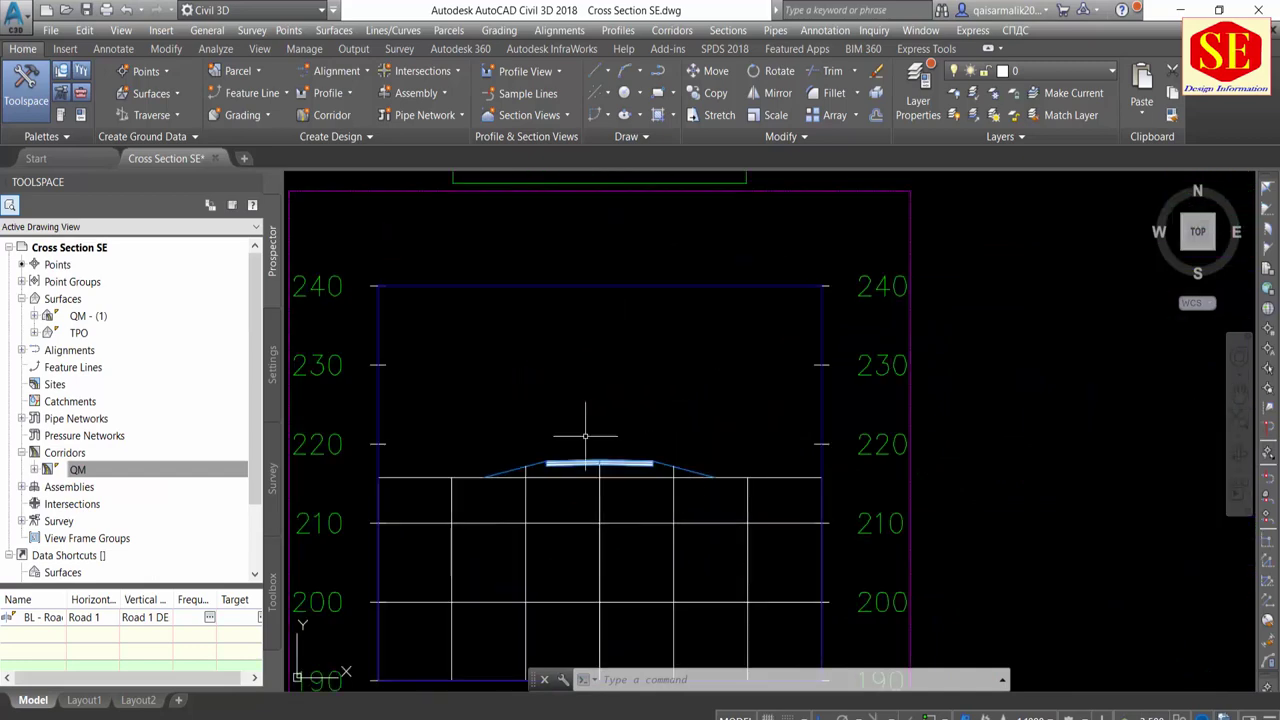
scroll(585, 436, "down", 2)
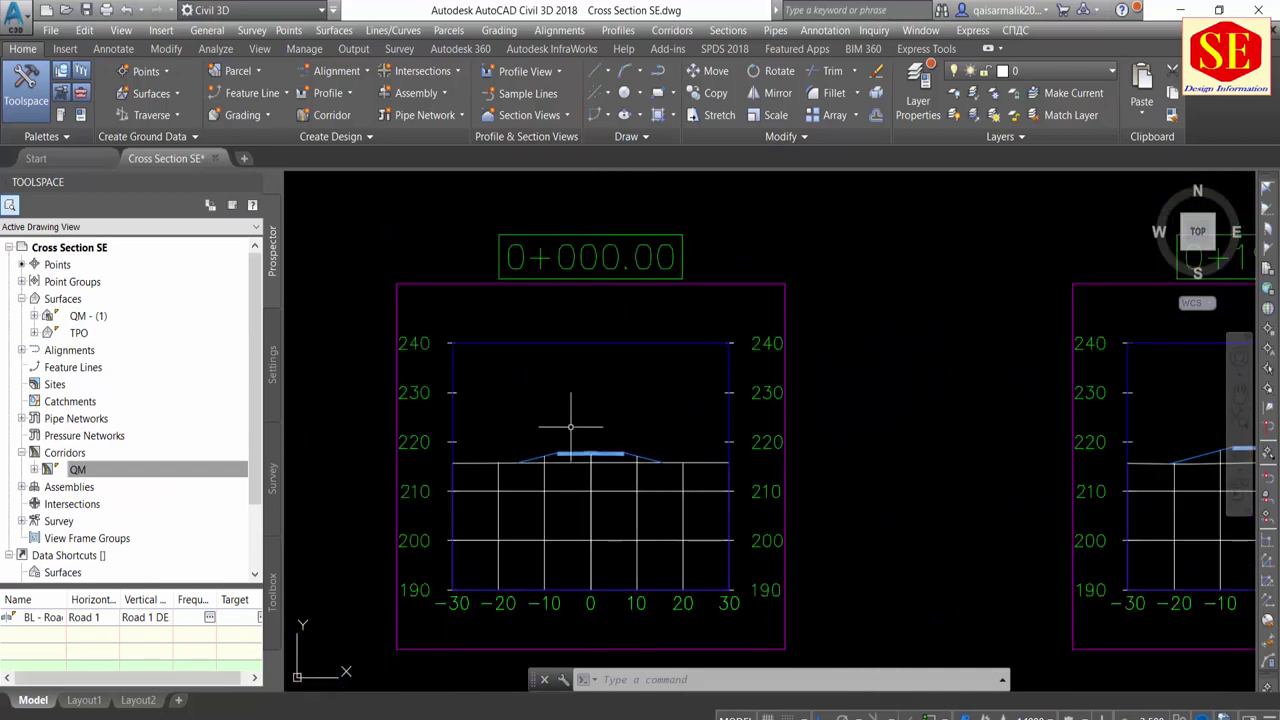
left_click(700, 287)
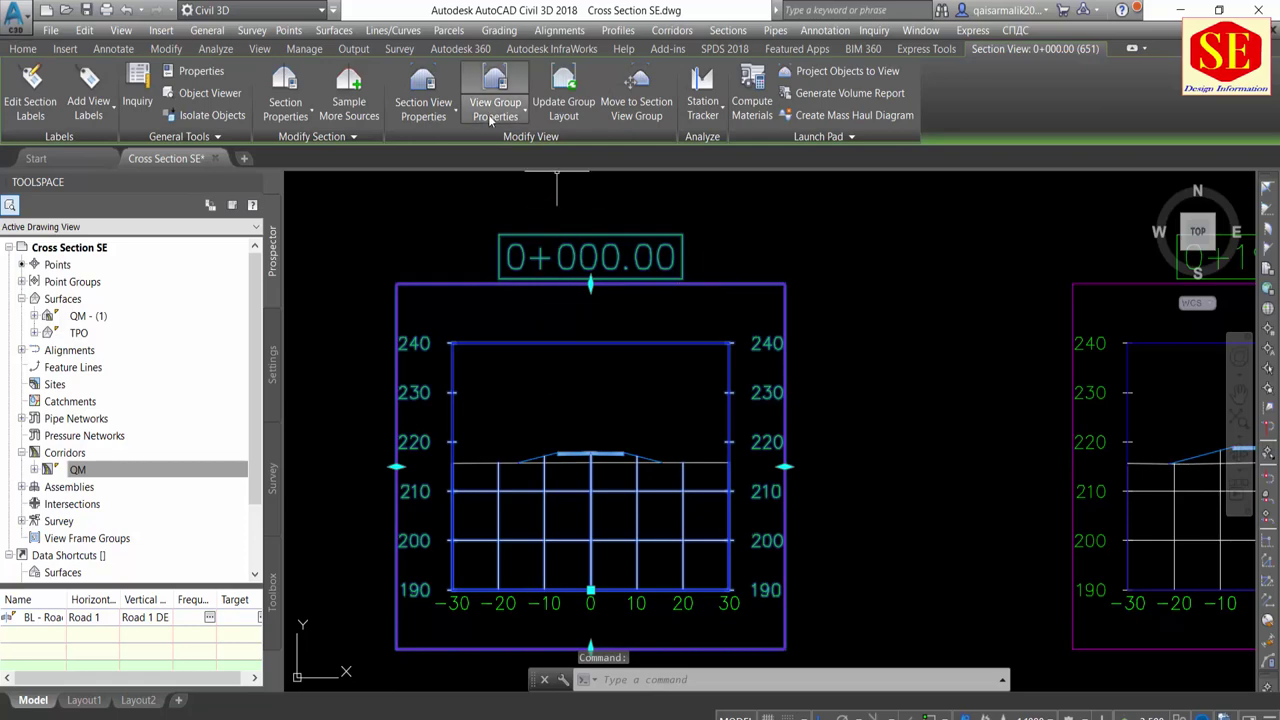
In group properties, open the TPO section's Existing Ground style for editing
left_click(491, 120)
left_click(496, 140)
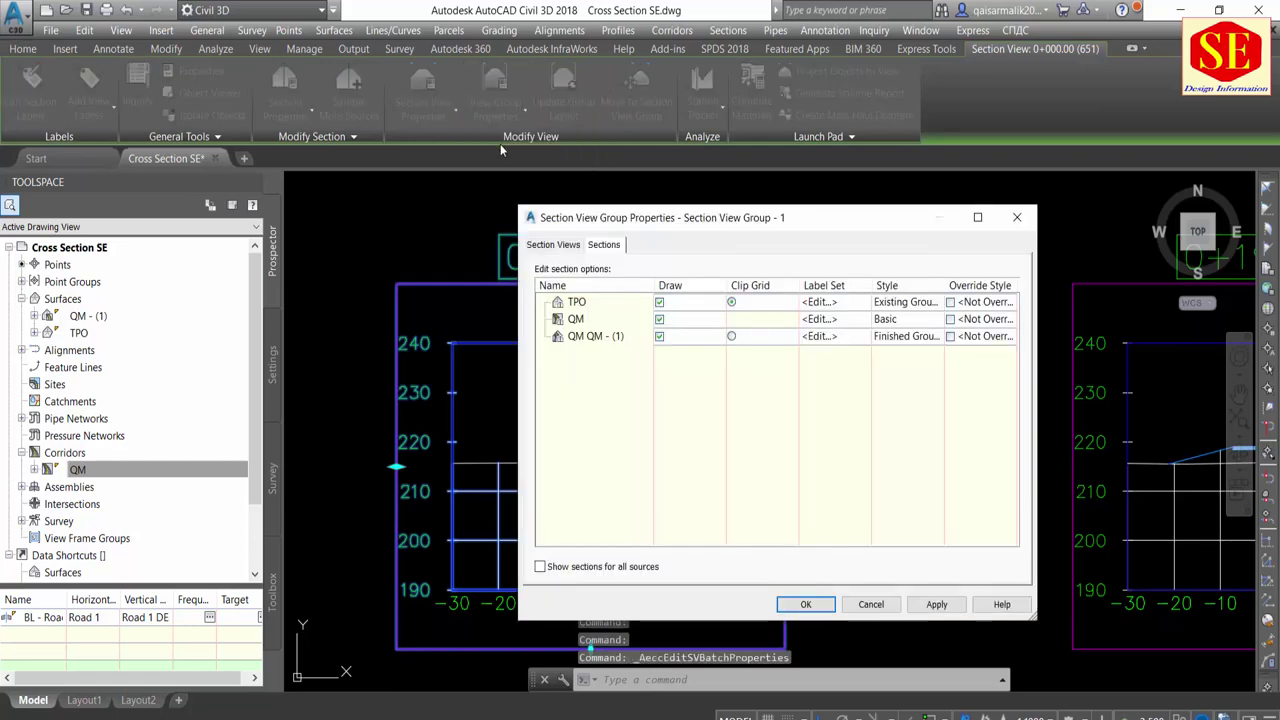
left_click(577, 304)
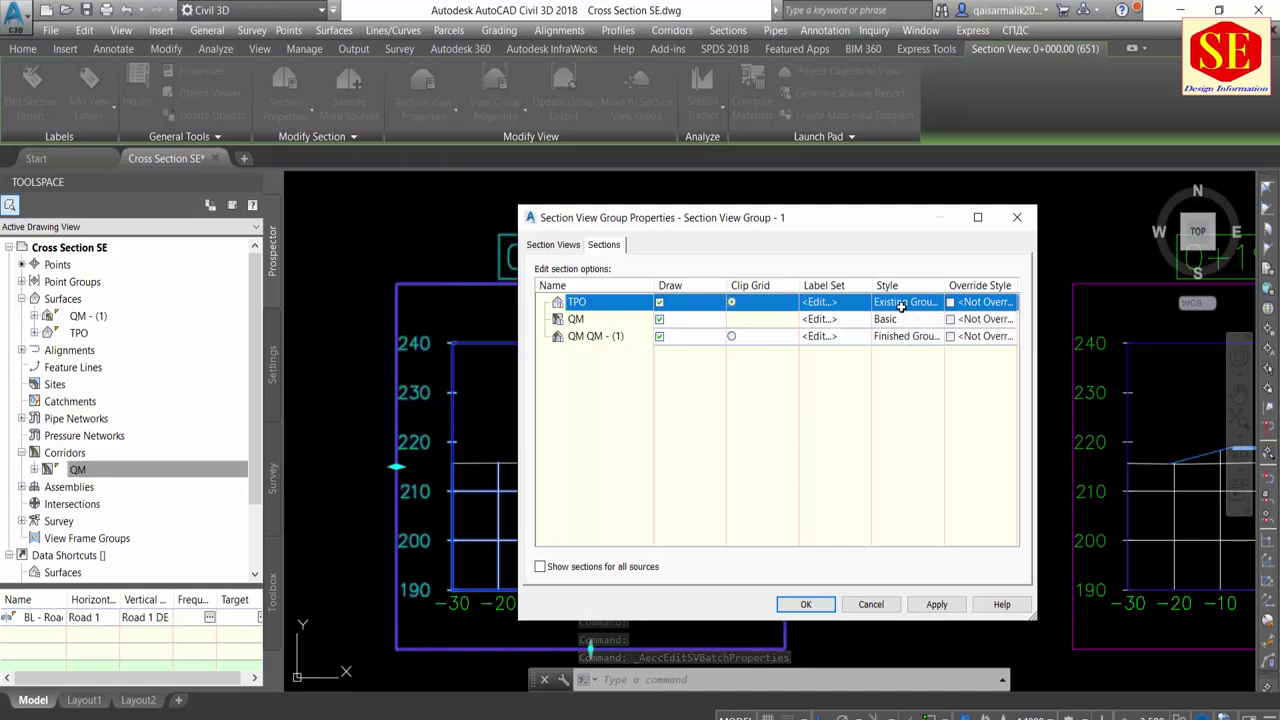
left_click(902, 308)
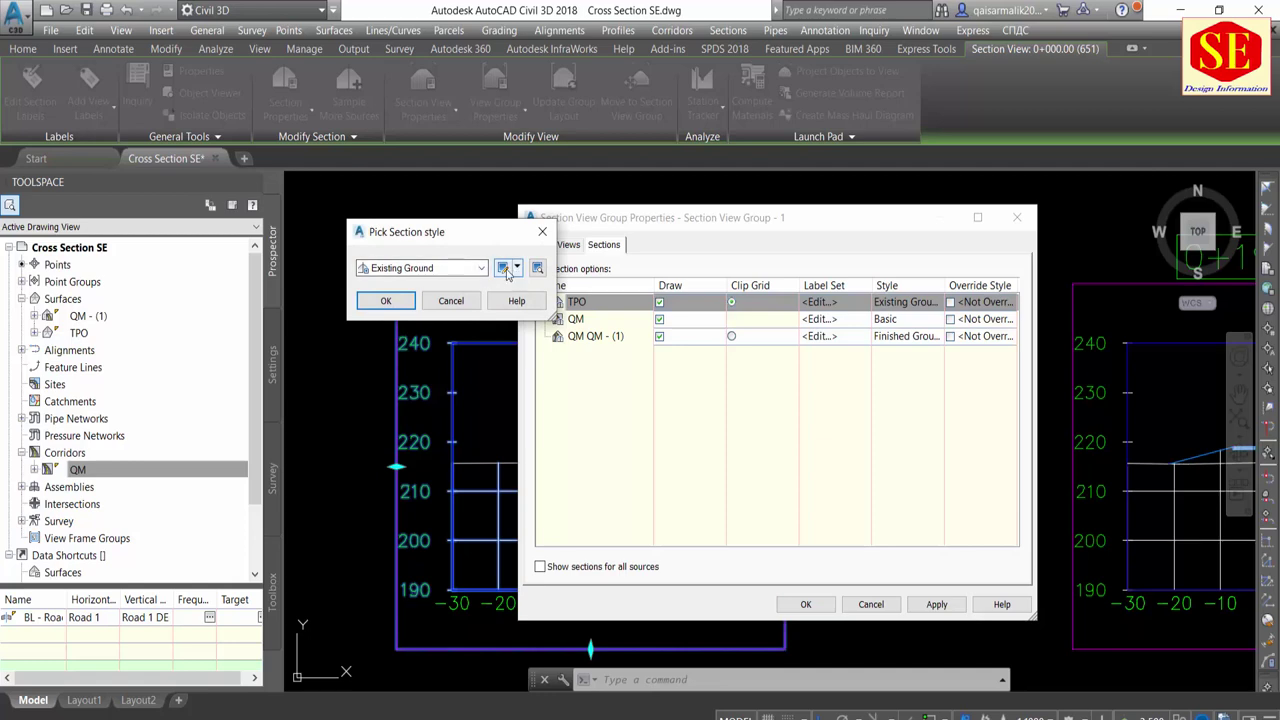
left_click(504, 269)
Set the Existing Ground Segments to magenta with a DASHED linetype and apply it to TPO
left_click(265, 104)
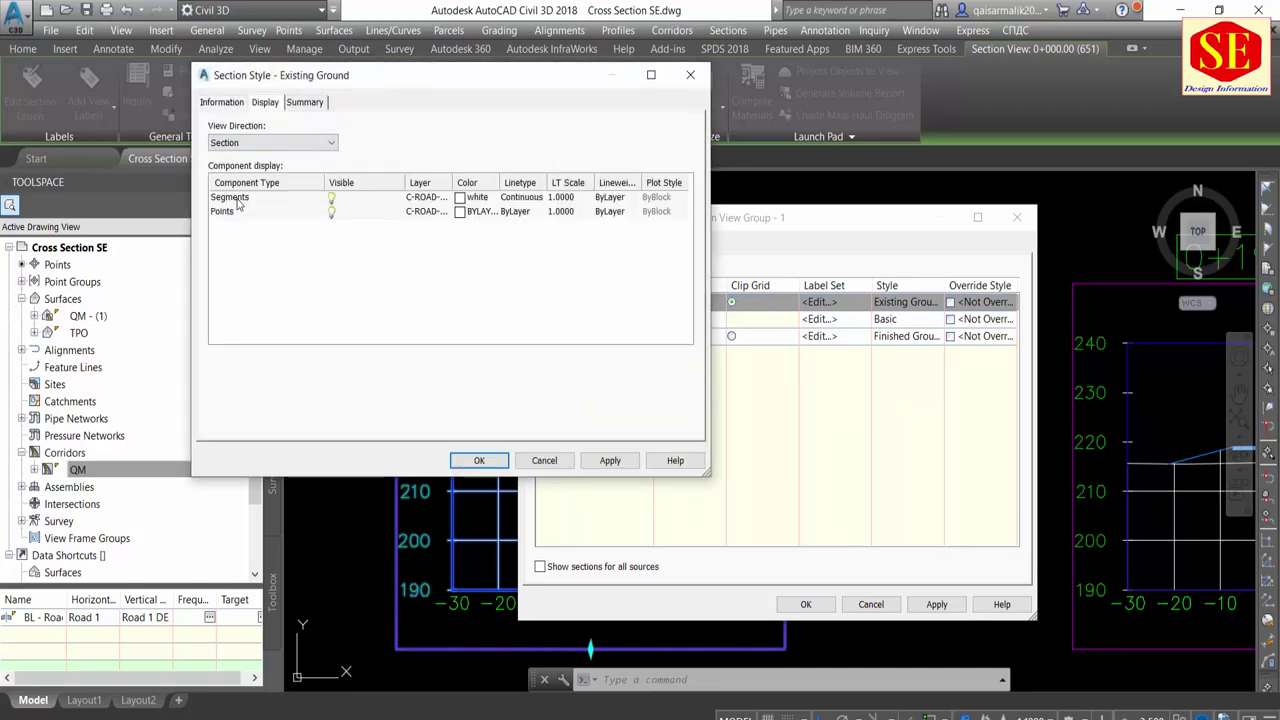
left_click(238, 204)
left_click(465, 197)
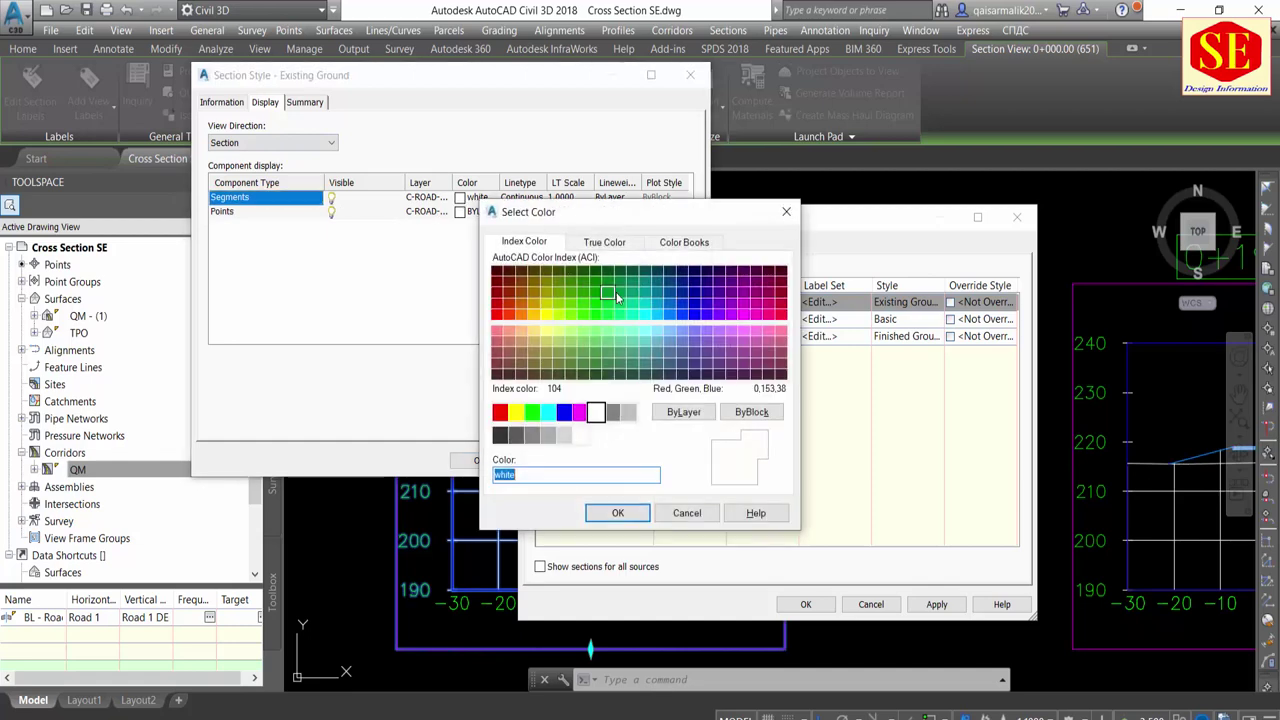
left_click(581, 412)
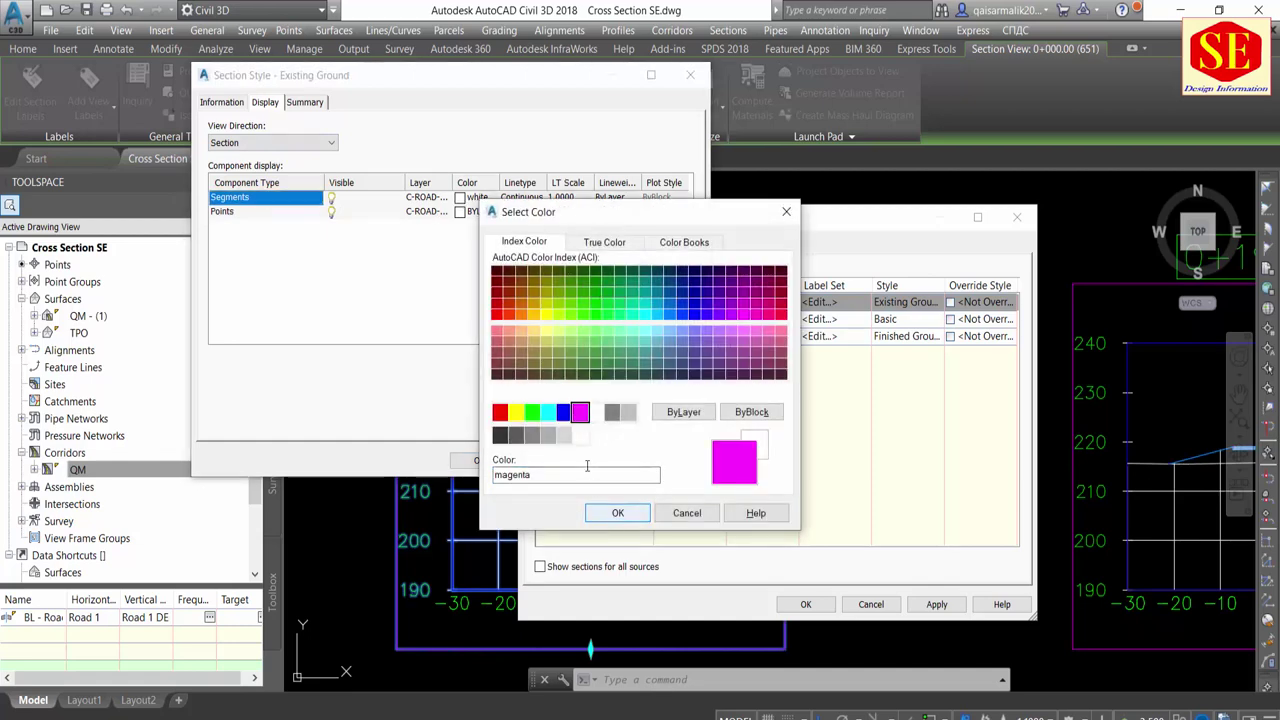
left_click(617, 514)
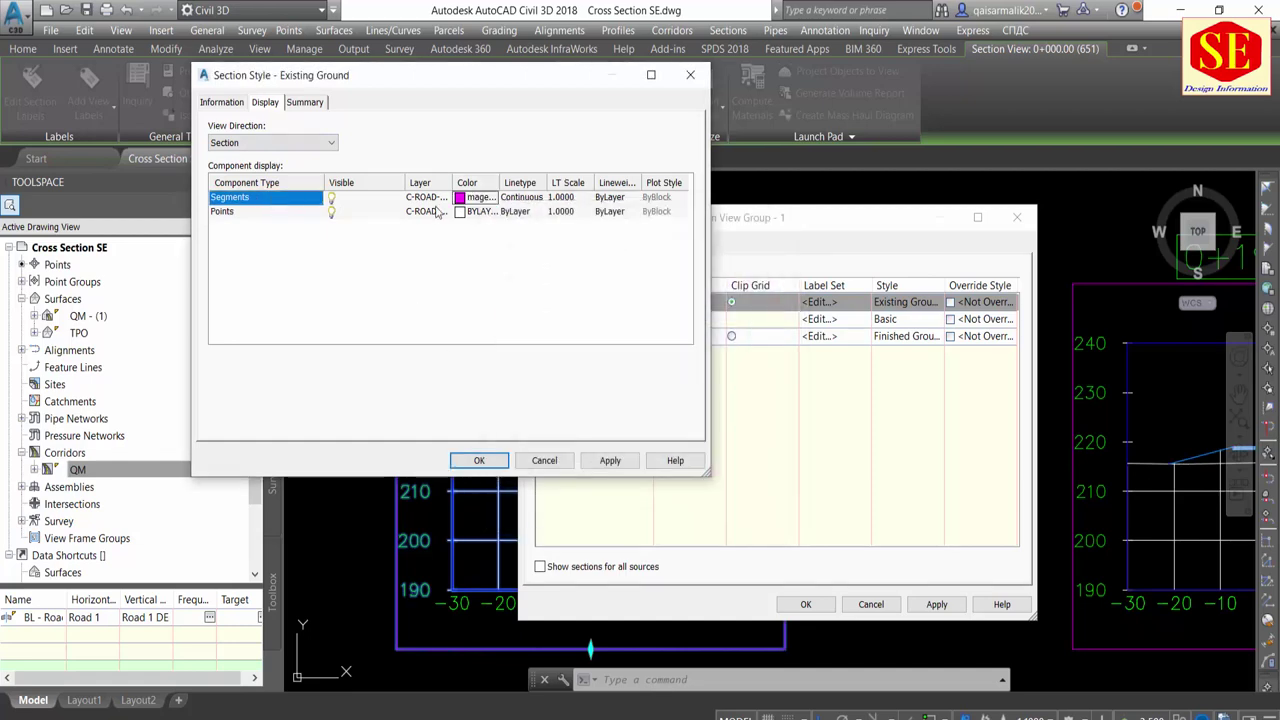
left_click(527, 199)
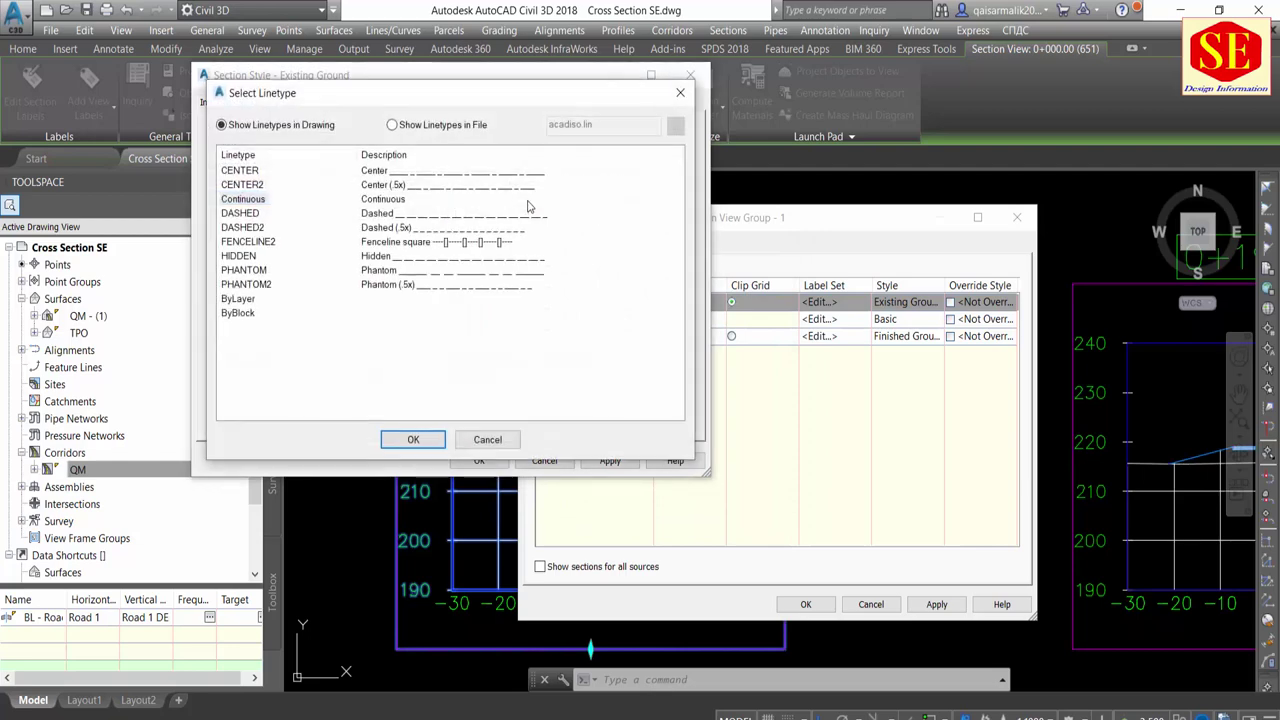
left_click(254, 214)
left_click(386, 443)
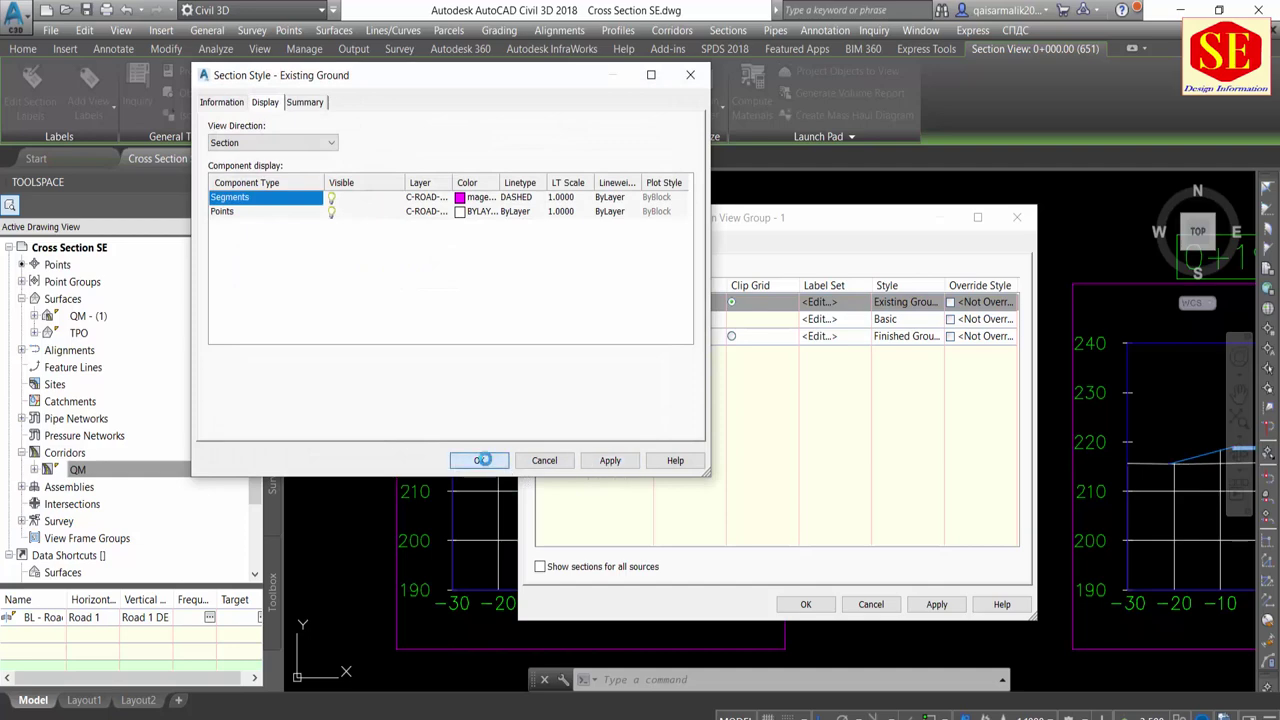
left_click(479, 460)
left_click(388, 301)
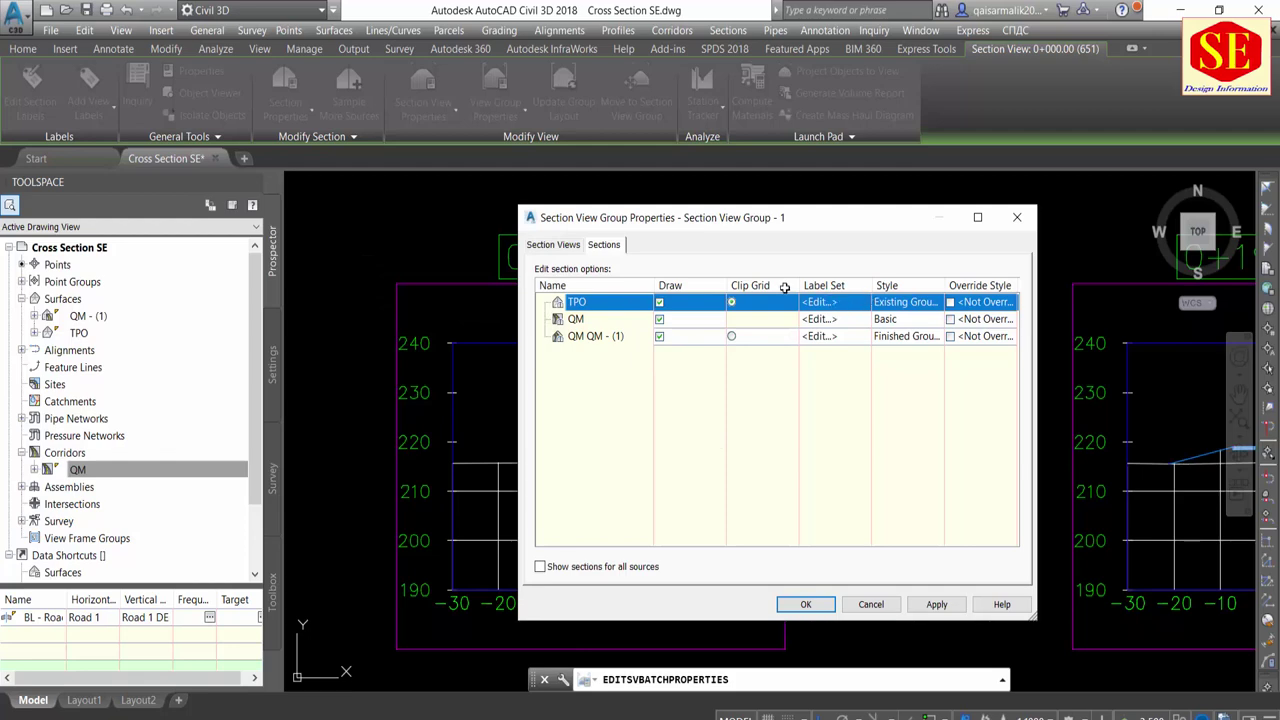
From the group's section view list, open the Road Section view style for editing
left_click(562, 244)
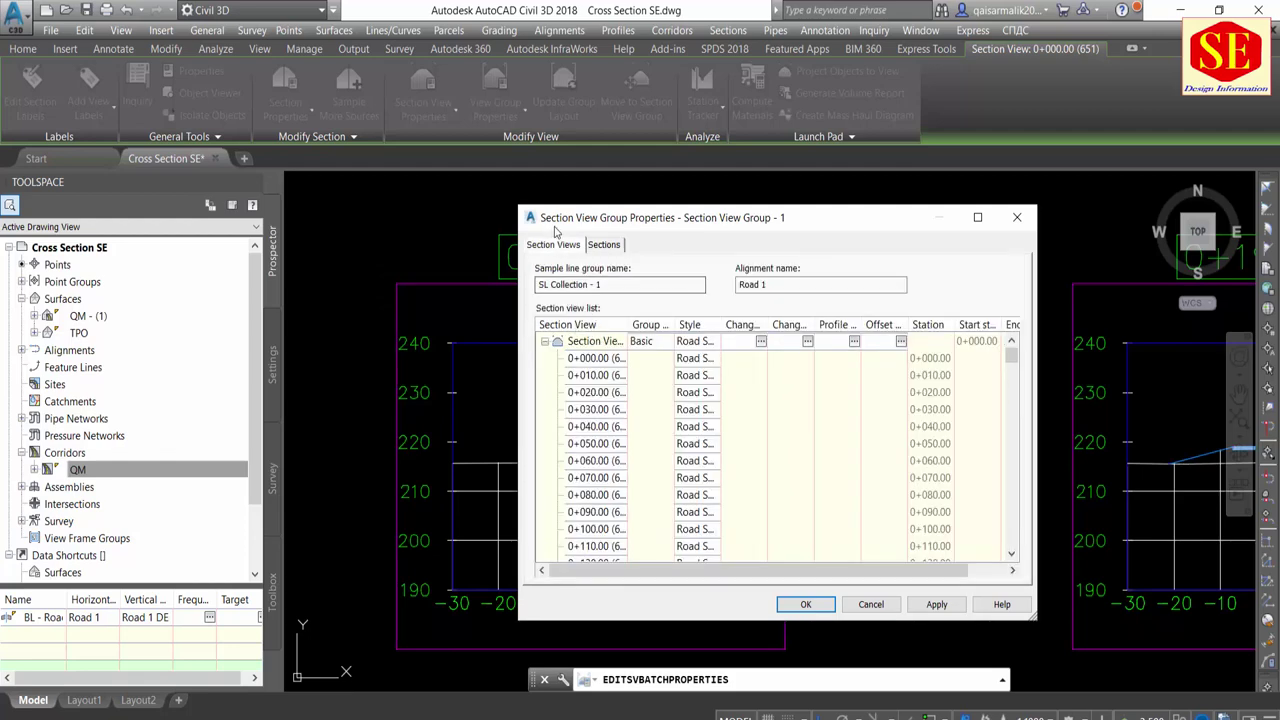
left_click(604, 244)
left_click(562, 250)
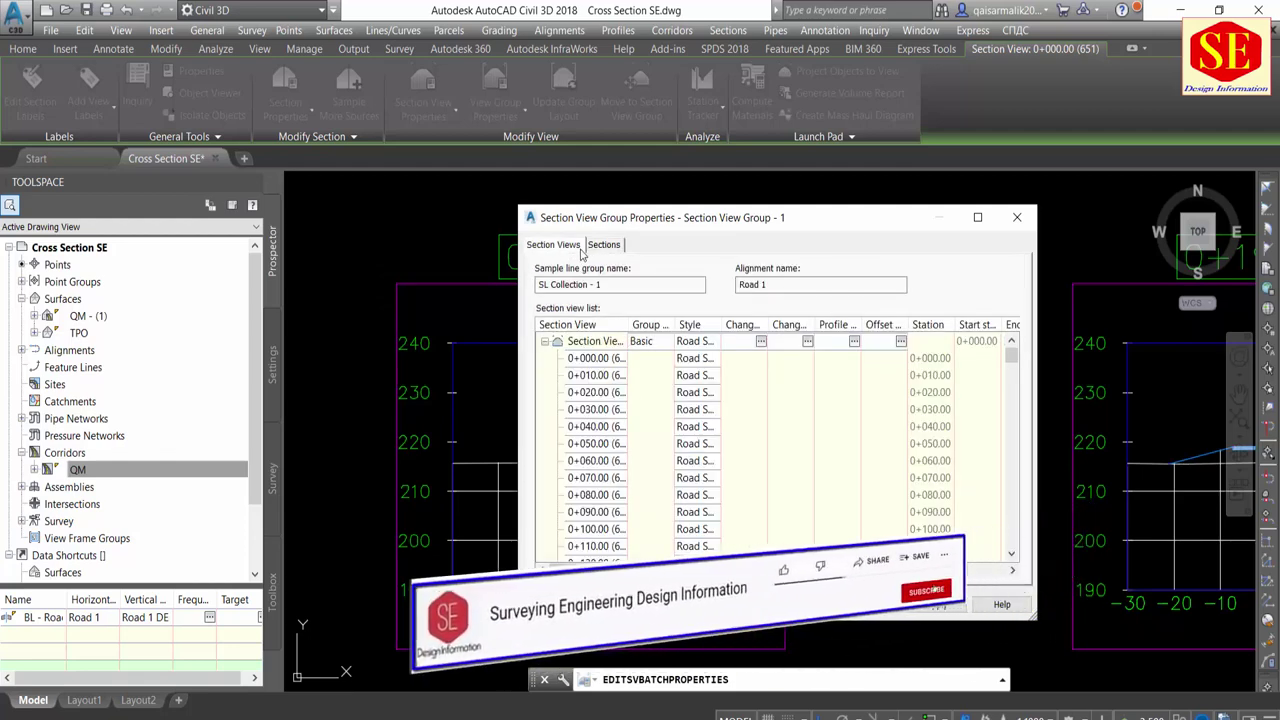
left_click(709, 341)
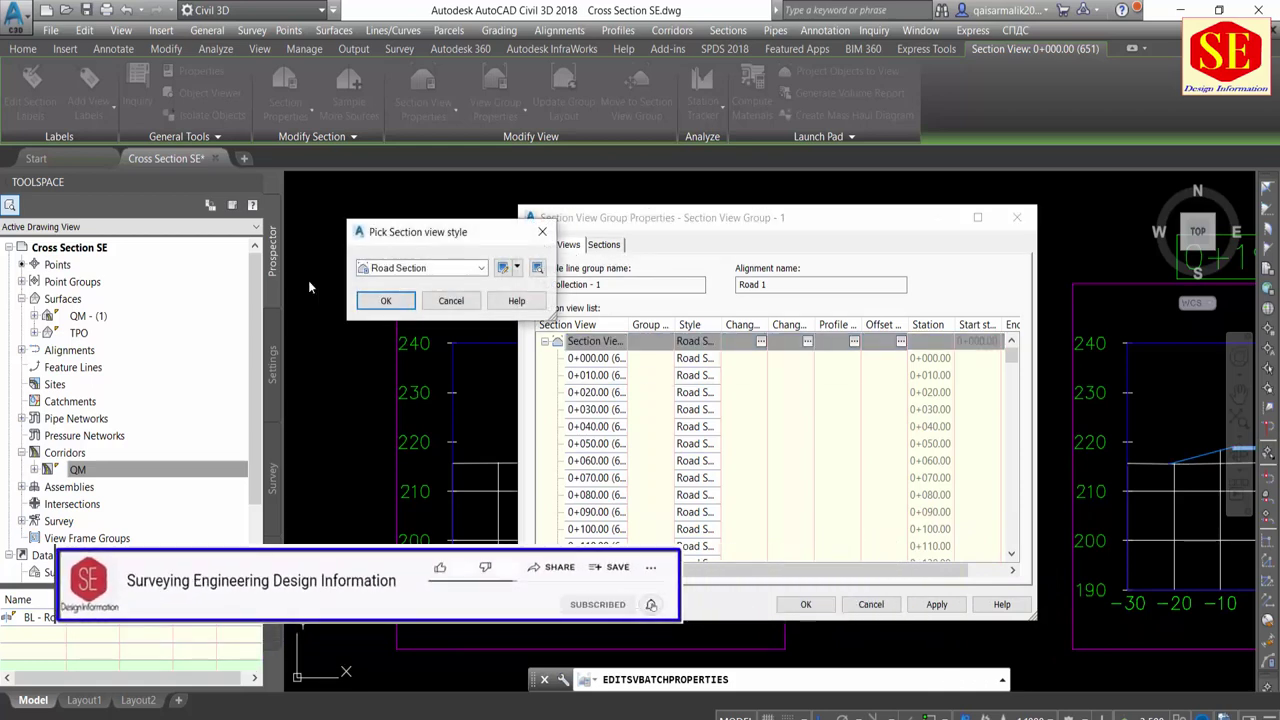
left_click(537, 269)
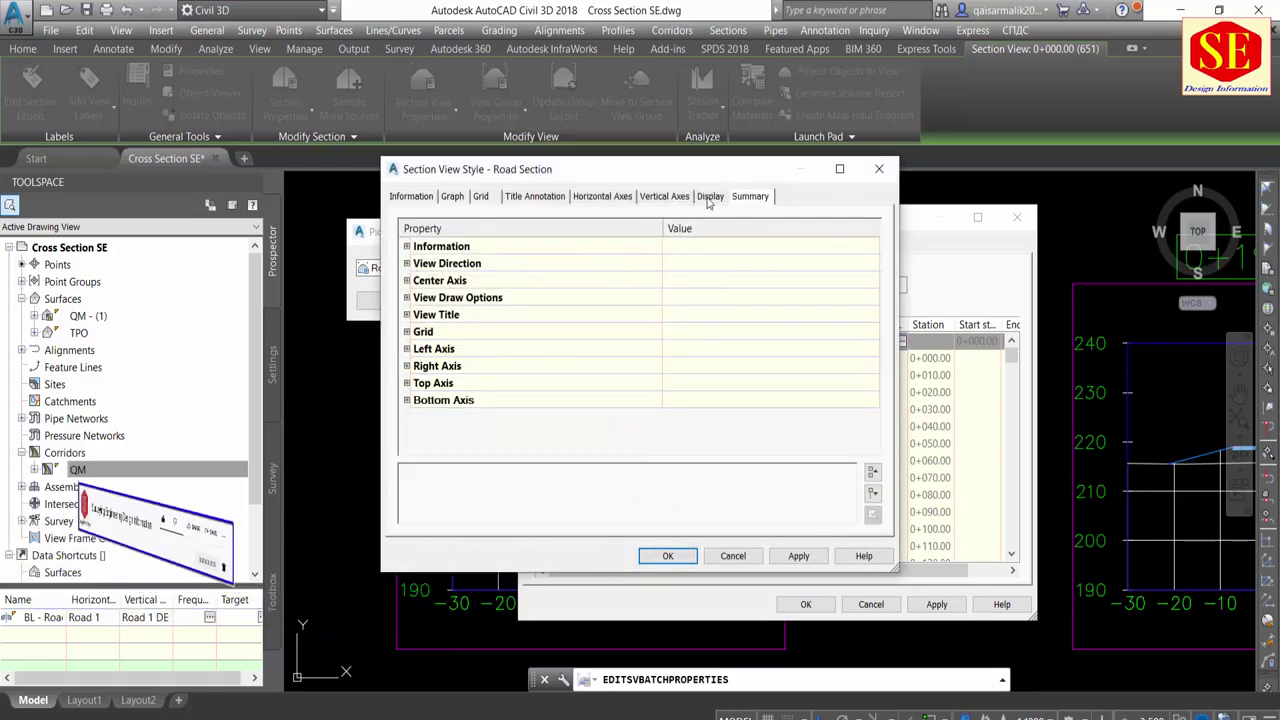
Keep the Drafting Buffer Outline displayed, hide the major grid lines, and save Road Section
left_click(708, 197)
scroll(585, 357, "down", 4)
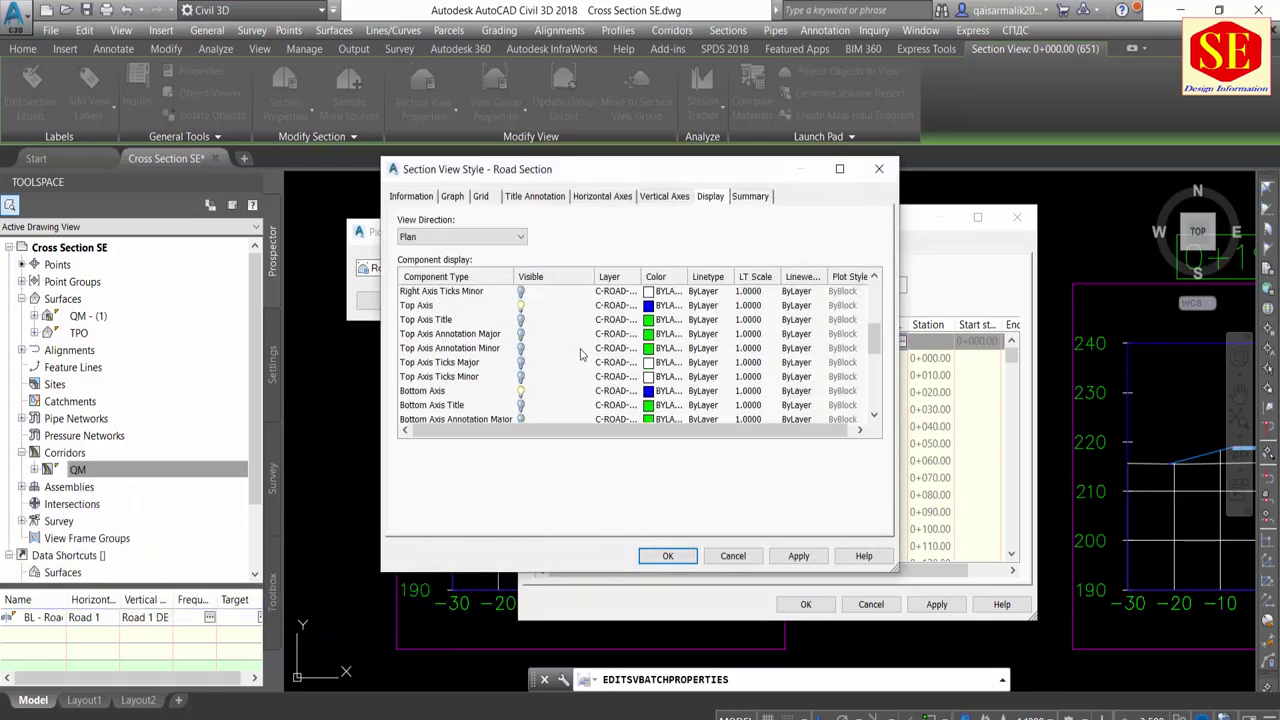
scroll(585, 357, "down", 5)
scroll(585, 357, "down", 1)
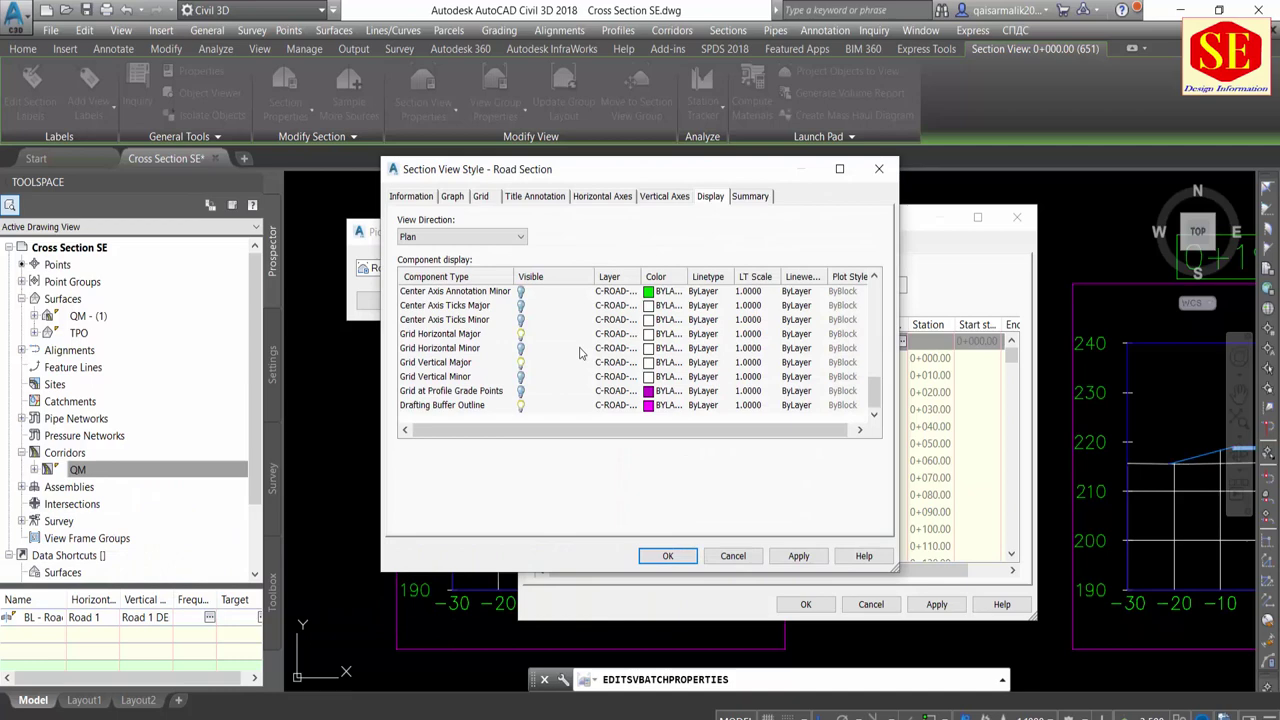
left_click(522, 411)
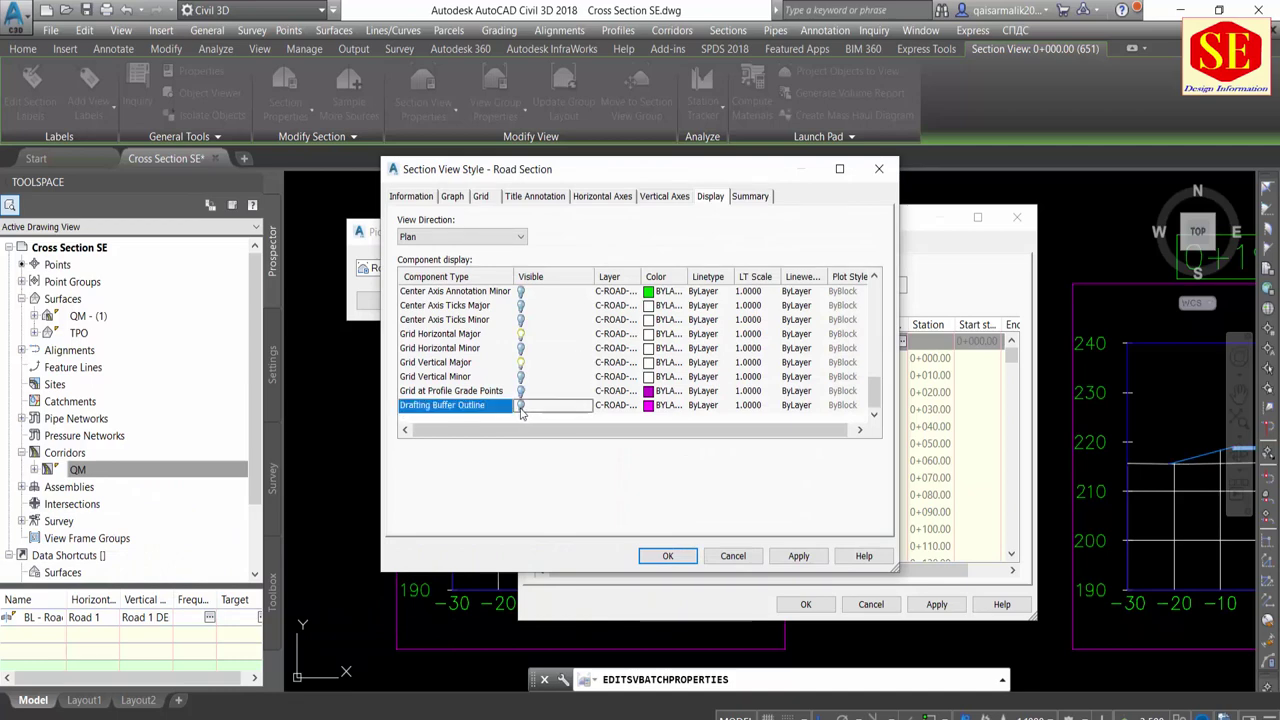
left_click(520, 408)
left_click(520, 364)
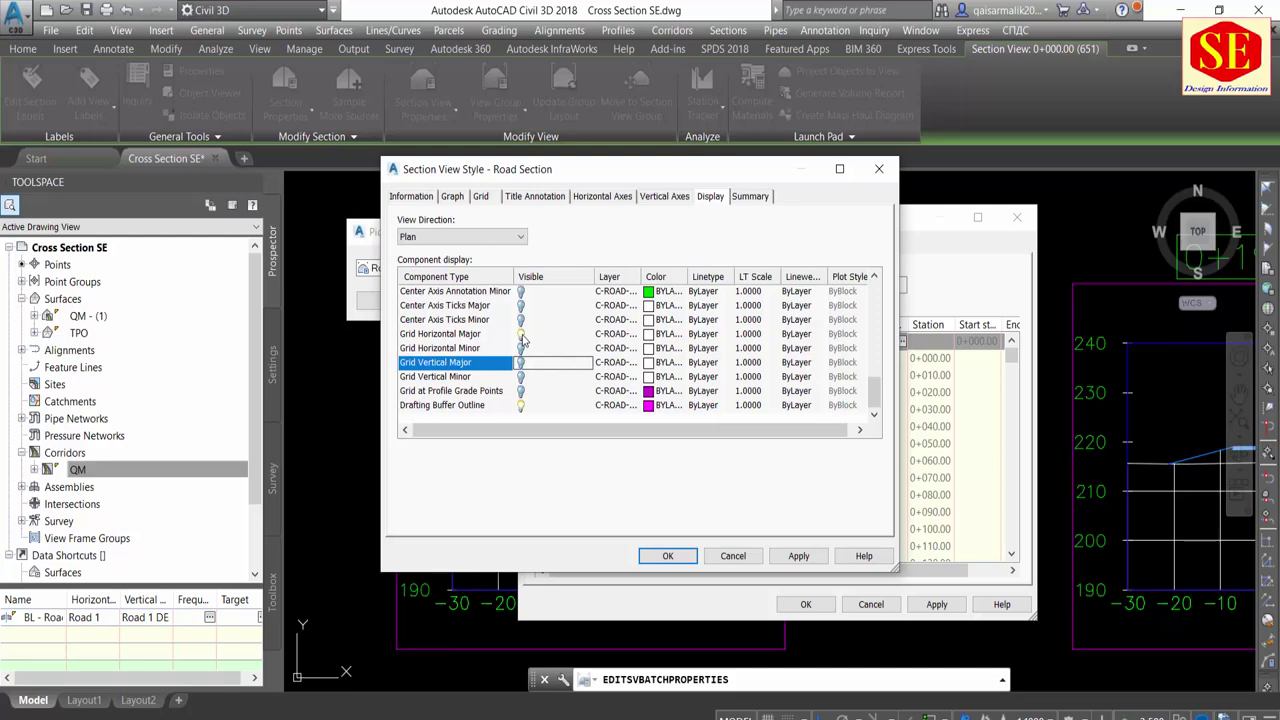
left_click(521, 337)
scroll(522, 343, "up", 1)
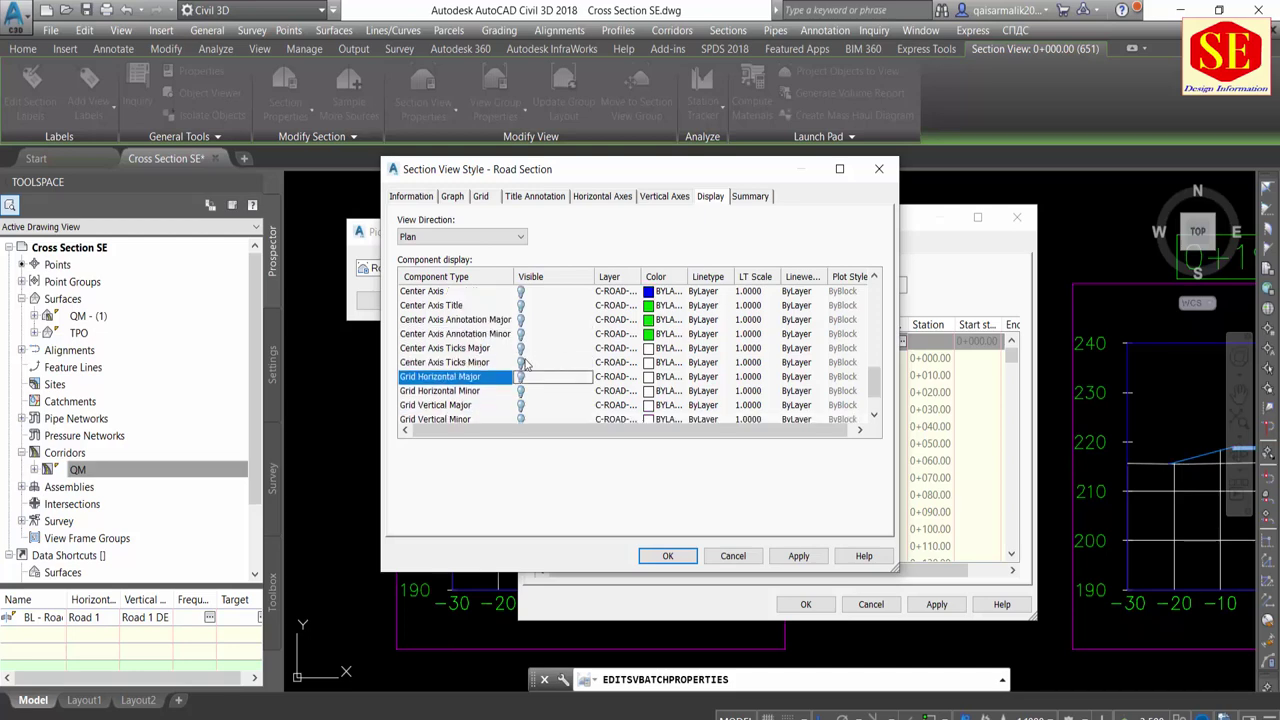
scroll(524, 365, "down", 1)
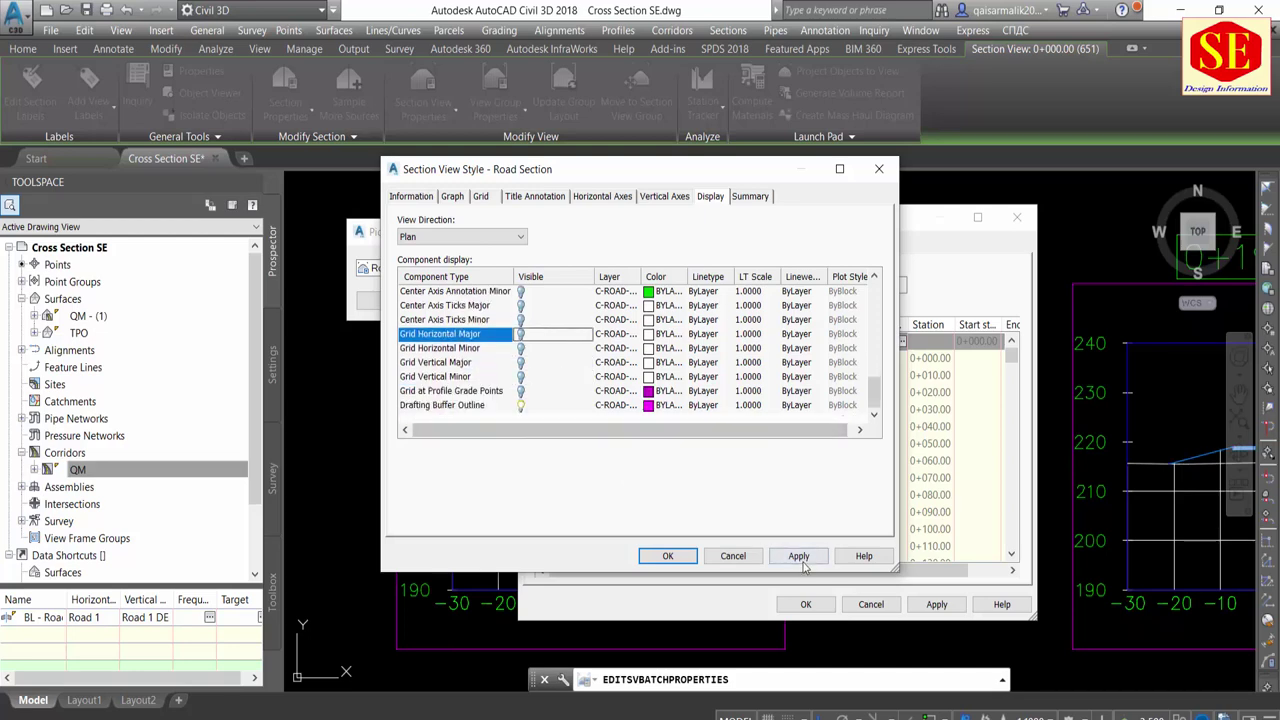
left_click(668, 556)
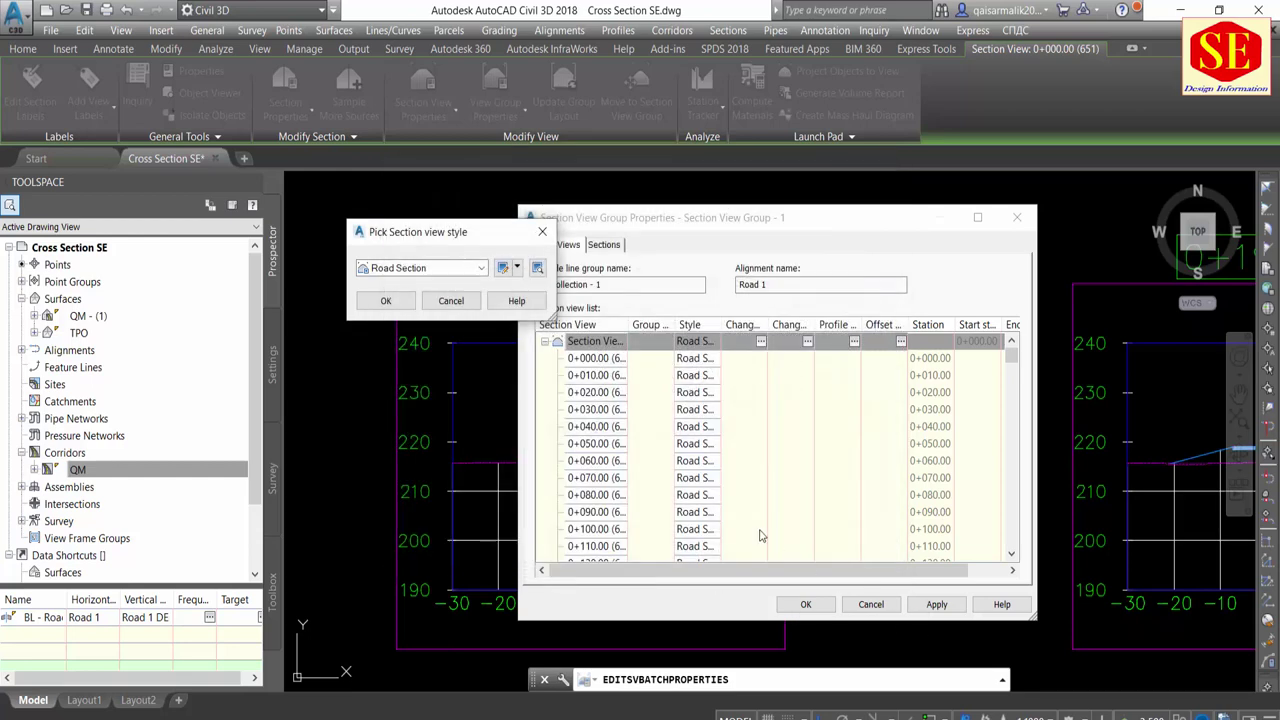
Accept Road Section, apply it to the section view group, and clear the selection
left_click(385, 300)
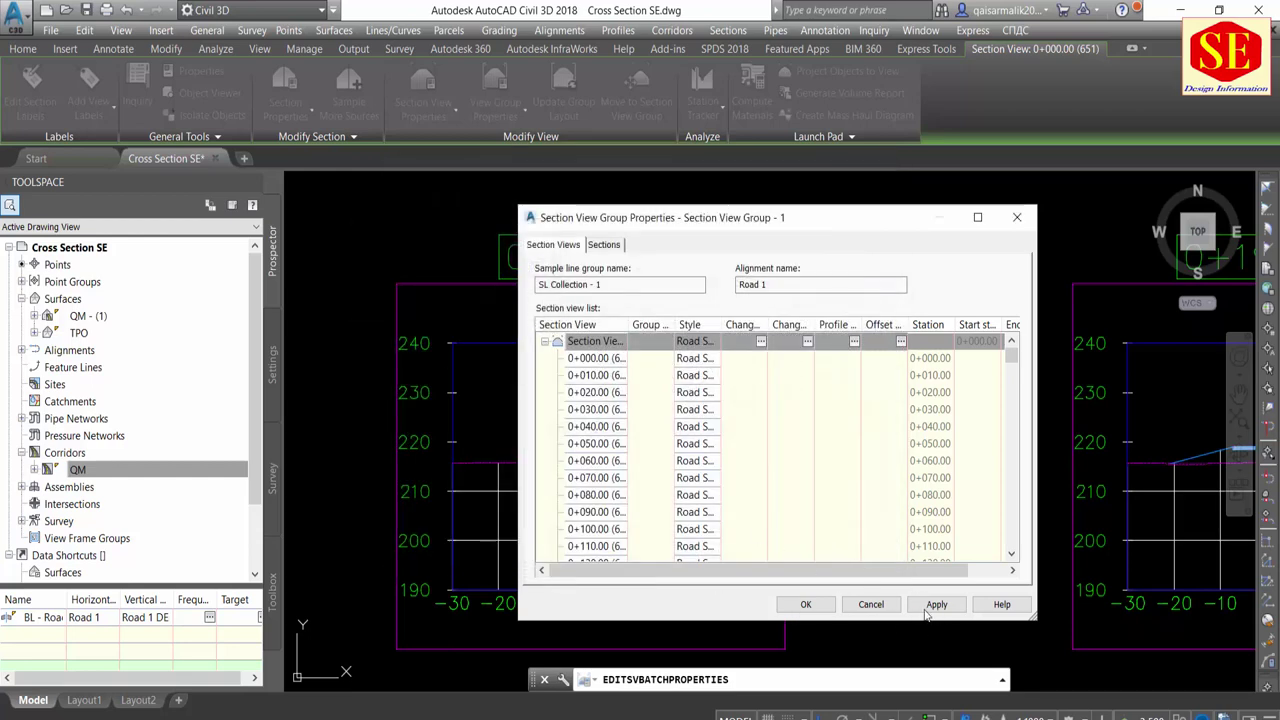
left_click(812, 607)
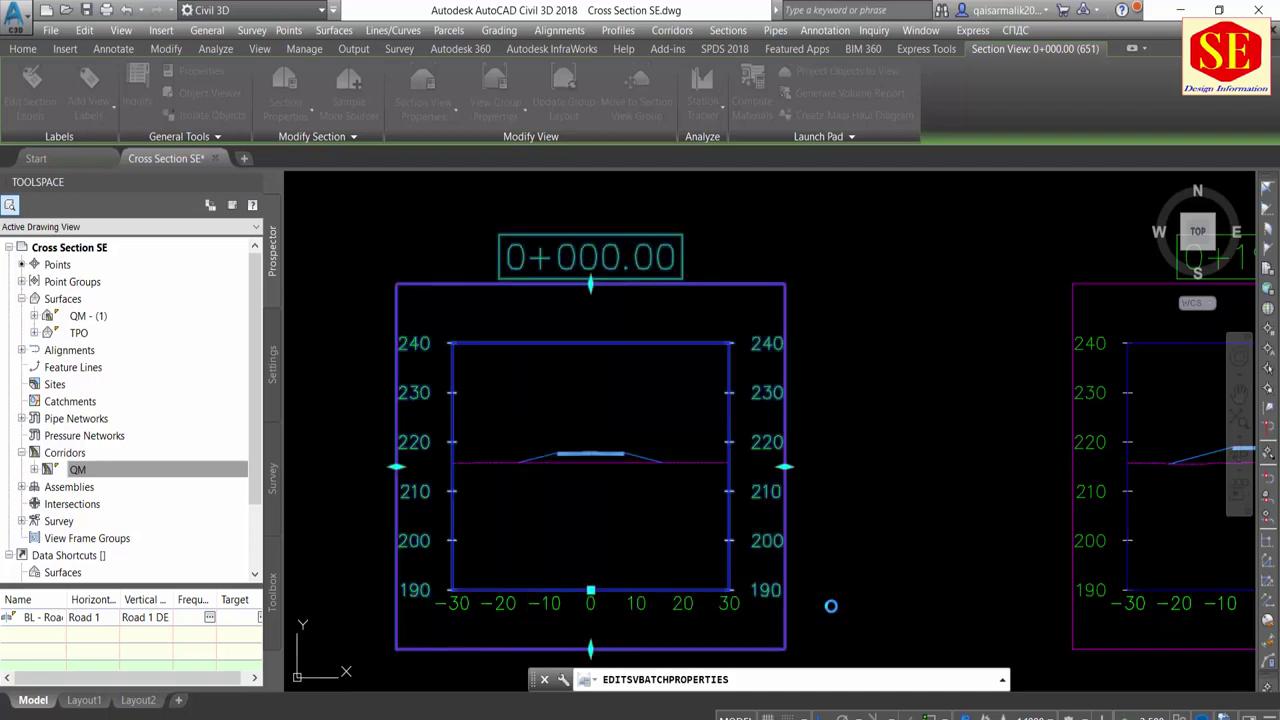
key("Escape")
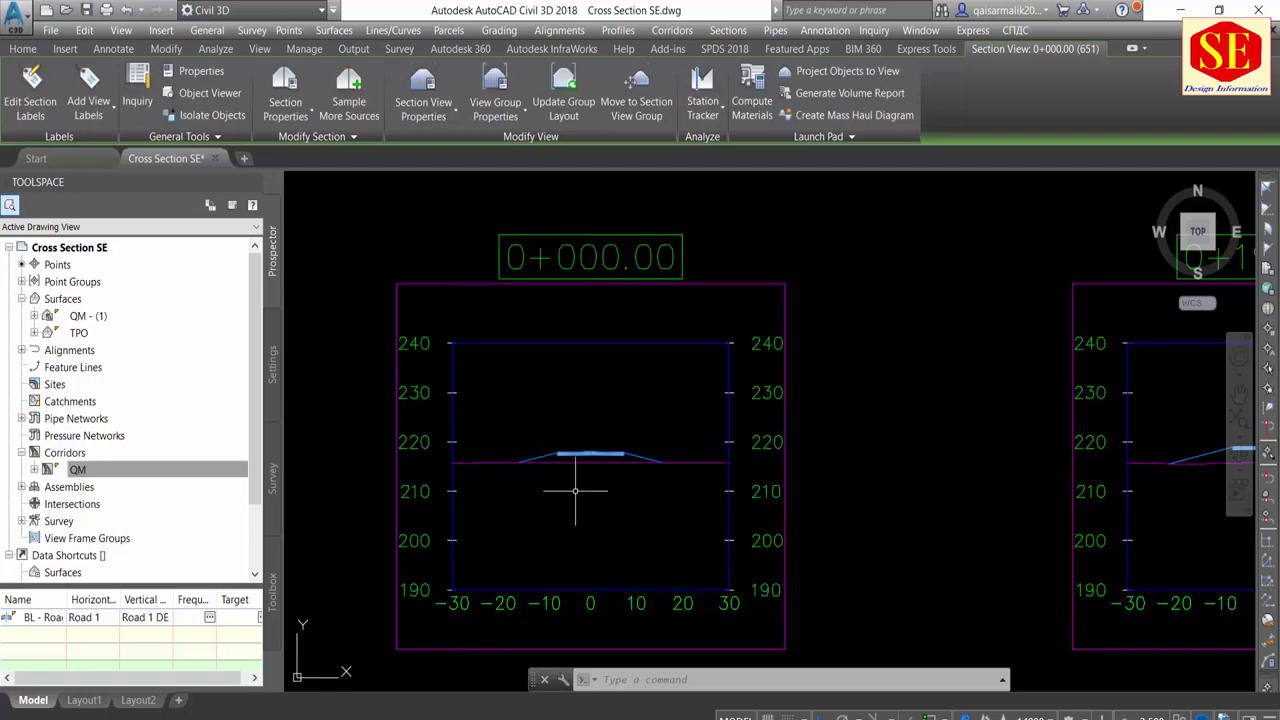
Review the redrawn sections from 0+730 back to 0+010, then select a section view
scroll(580, 495, "up", 4)
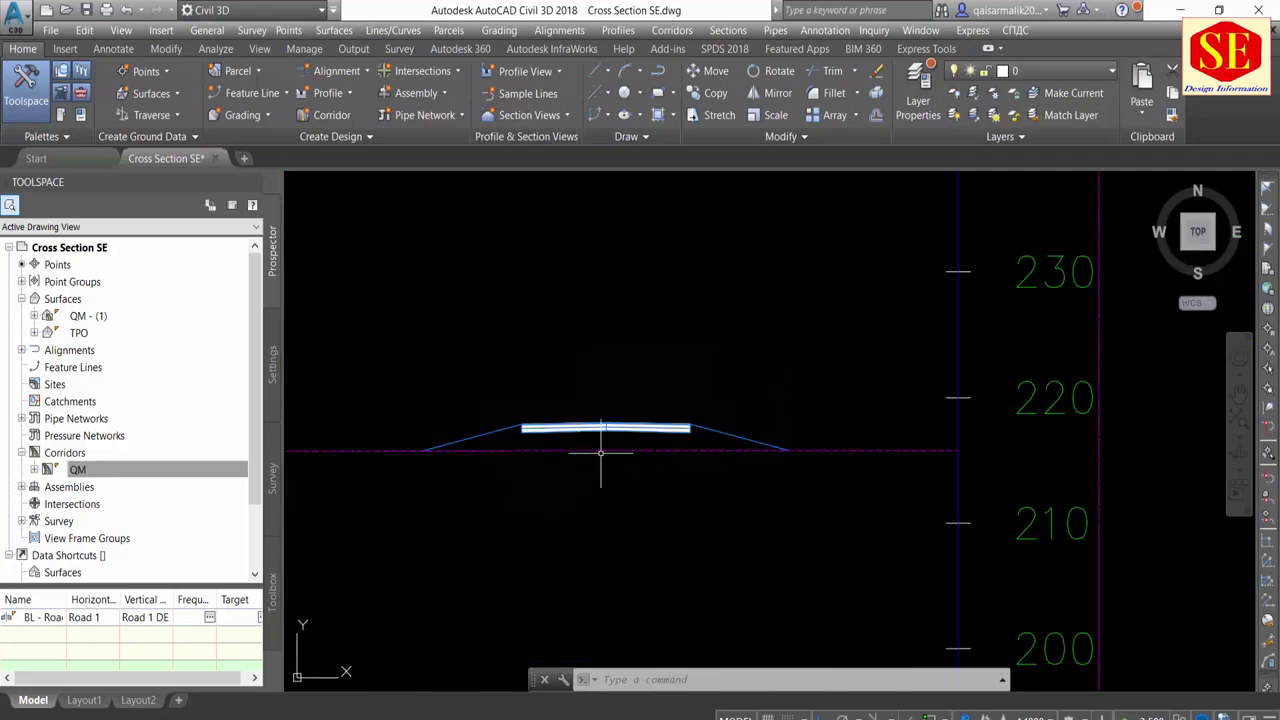
scroll(664, 393, "down", 5)
scroll(610, 450, "down", 1)
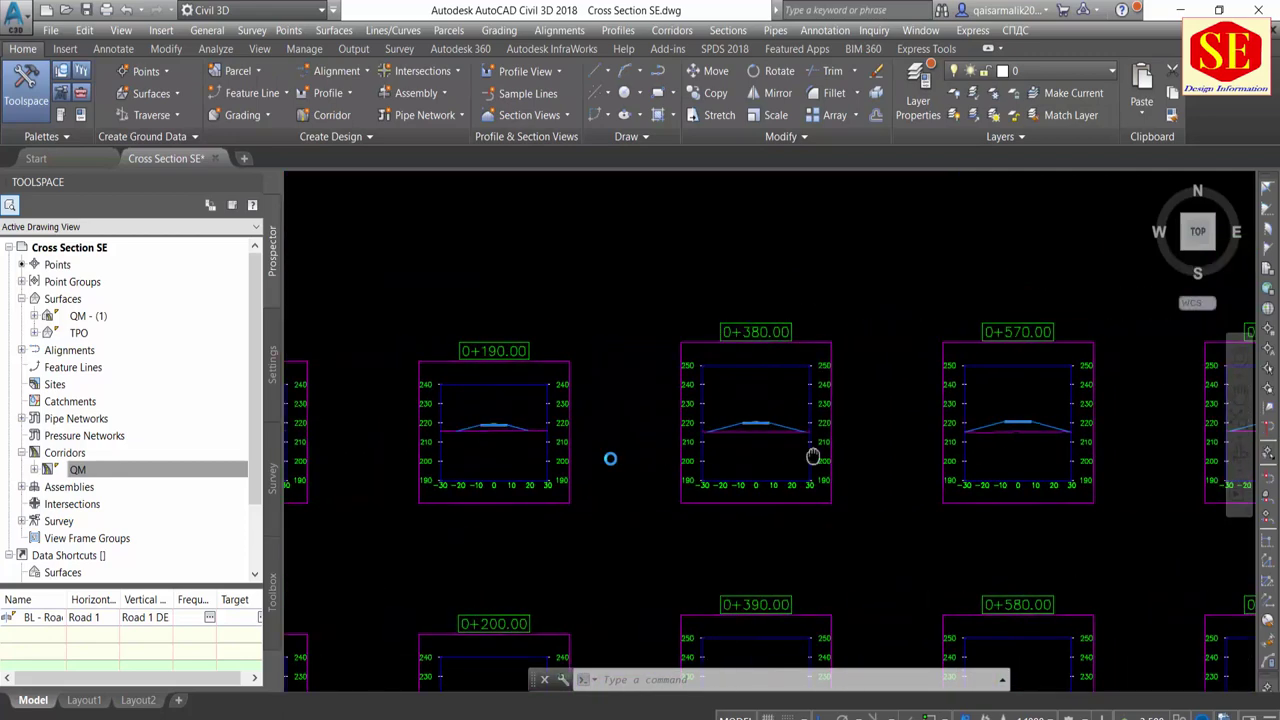
scroll(814, 363, "up", 3)
scroll(760, 466, "down", 2)
scroll(777, 466, "down", 1)
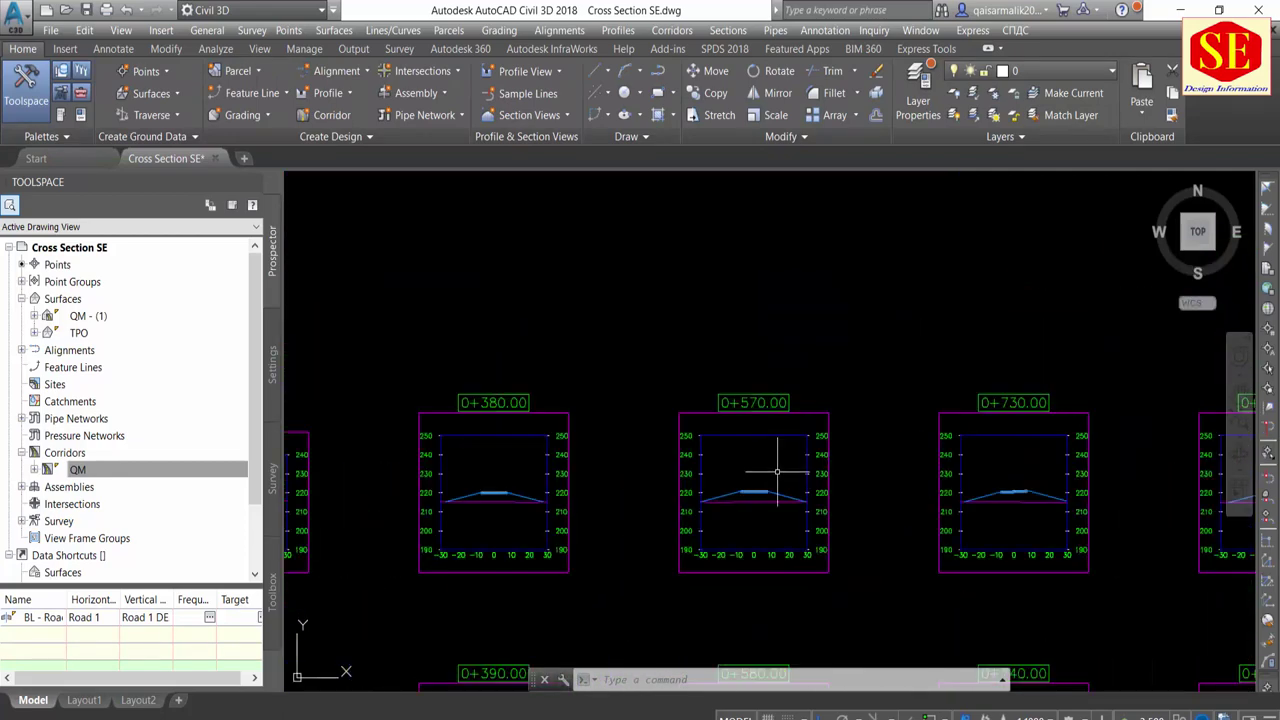
scroll(860, 465, "up", 2)
middle_click_drag(903, 457, 702, 485)
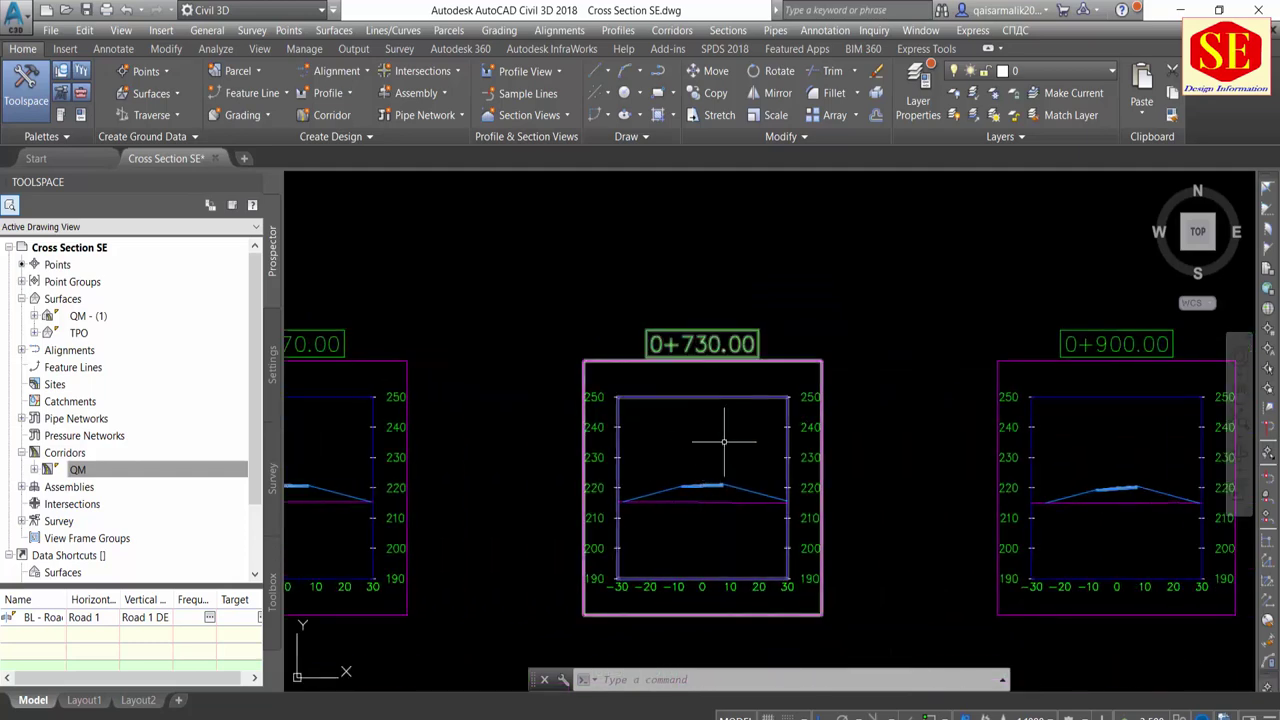
scroll(723, 427, "down", 2)
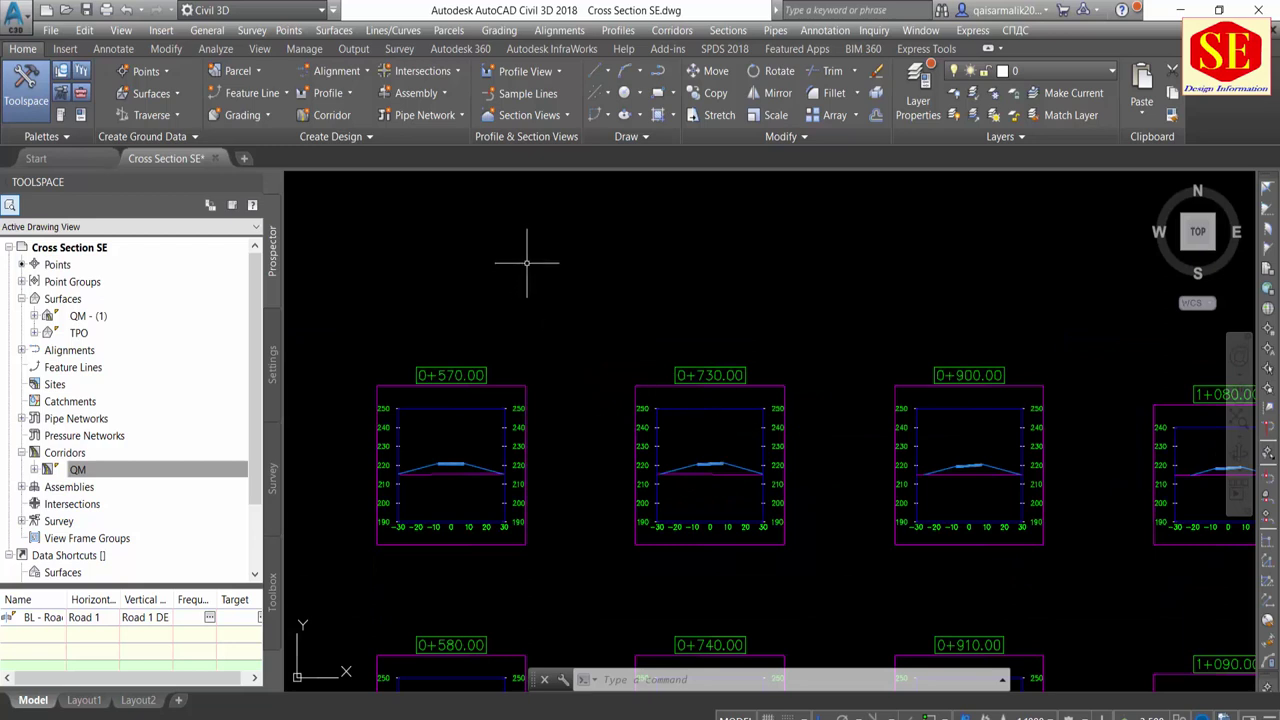
middle_click_drag(528, 263, 568, 337)
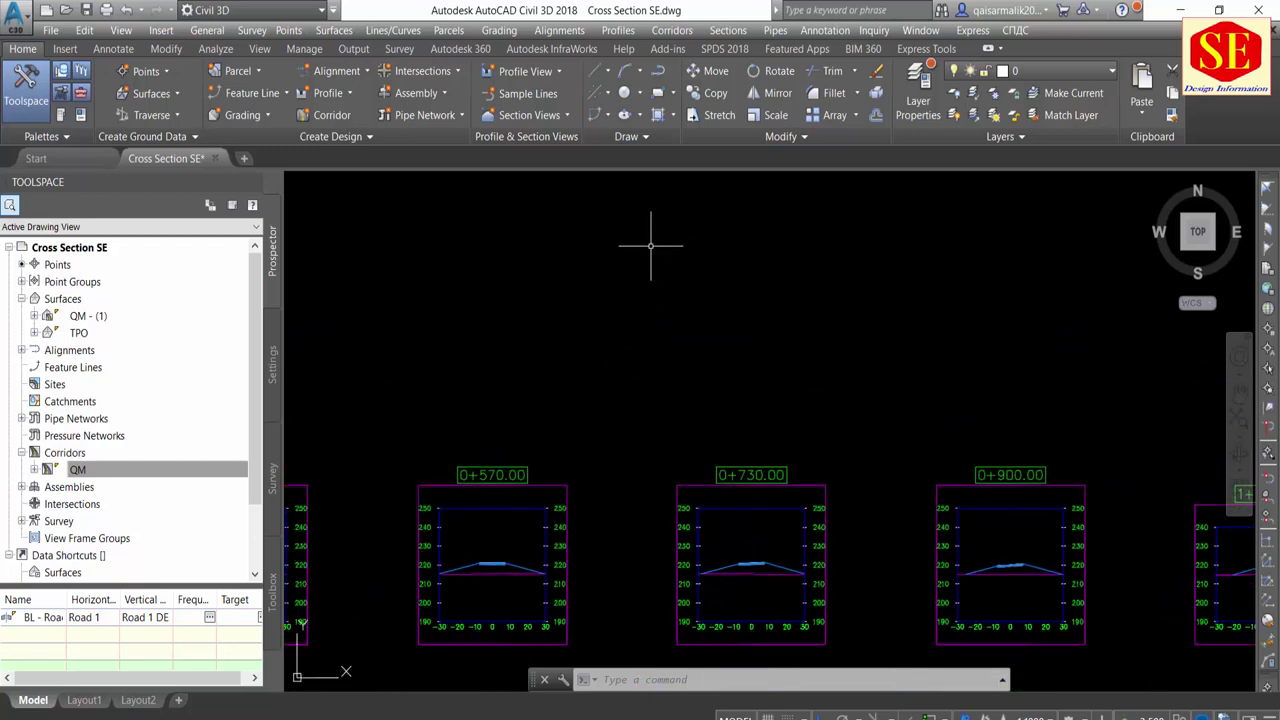
scroll(665, 250, "down", 3)
scroll(800, 480, "up", 4)
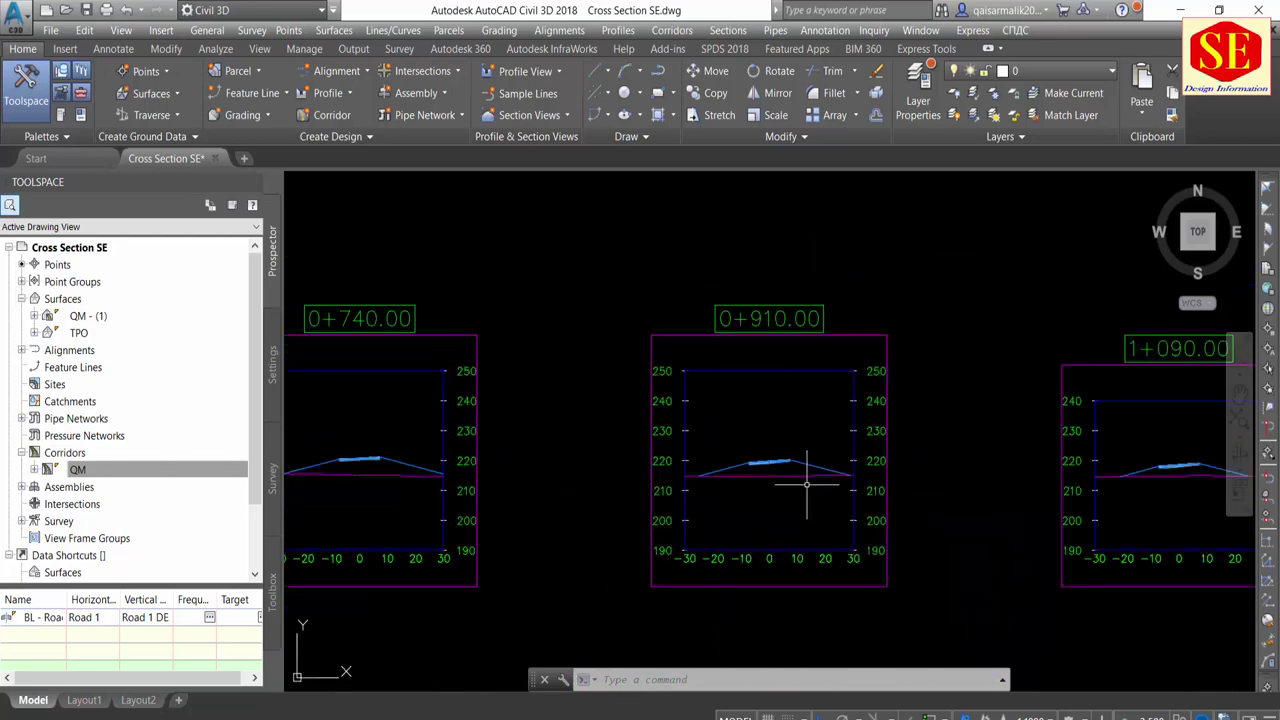
scroll(800, 476, "up", 3)
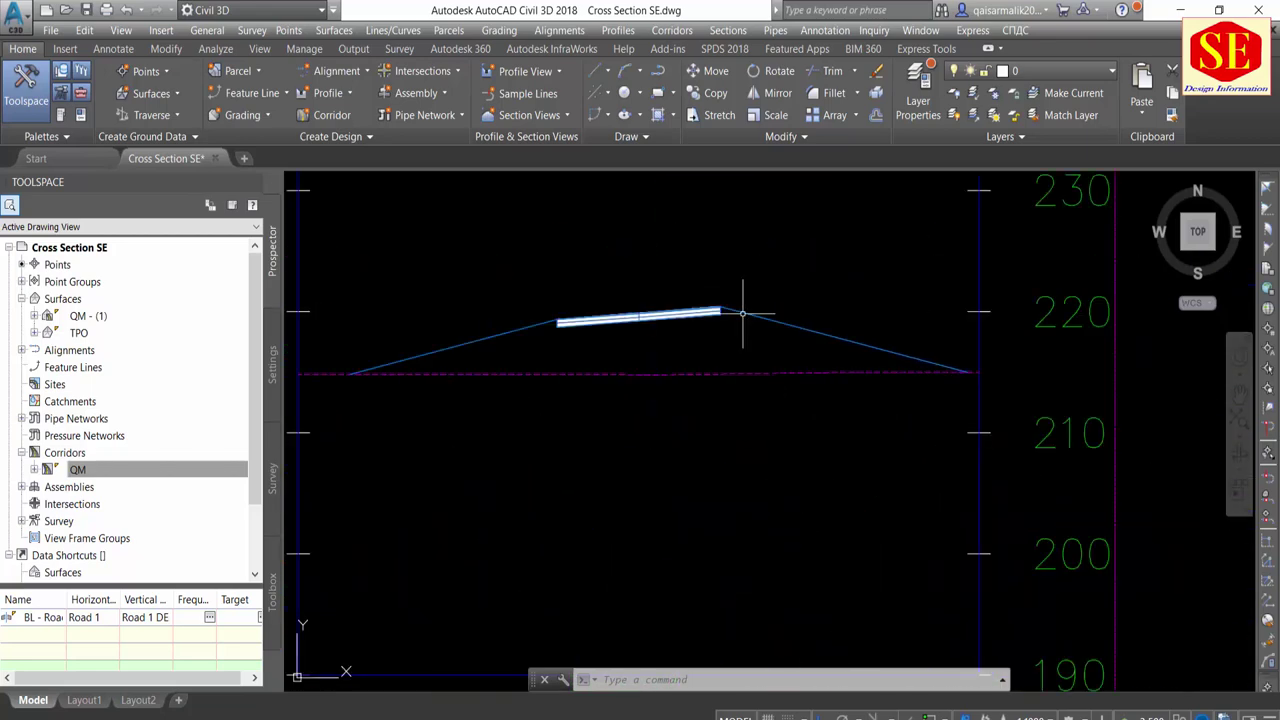
scroll(771, 361, "down", 3)
middle_click_drag(580, 385, 920, 398)
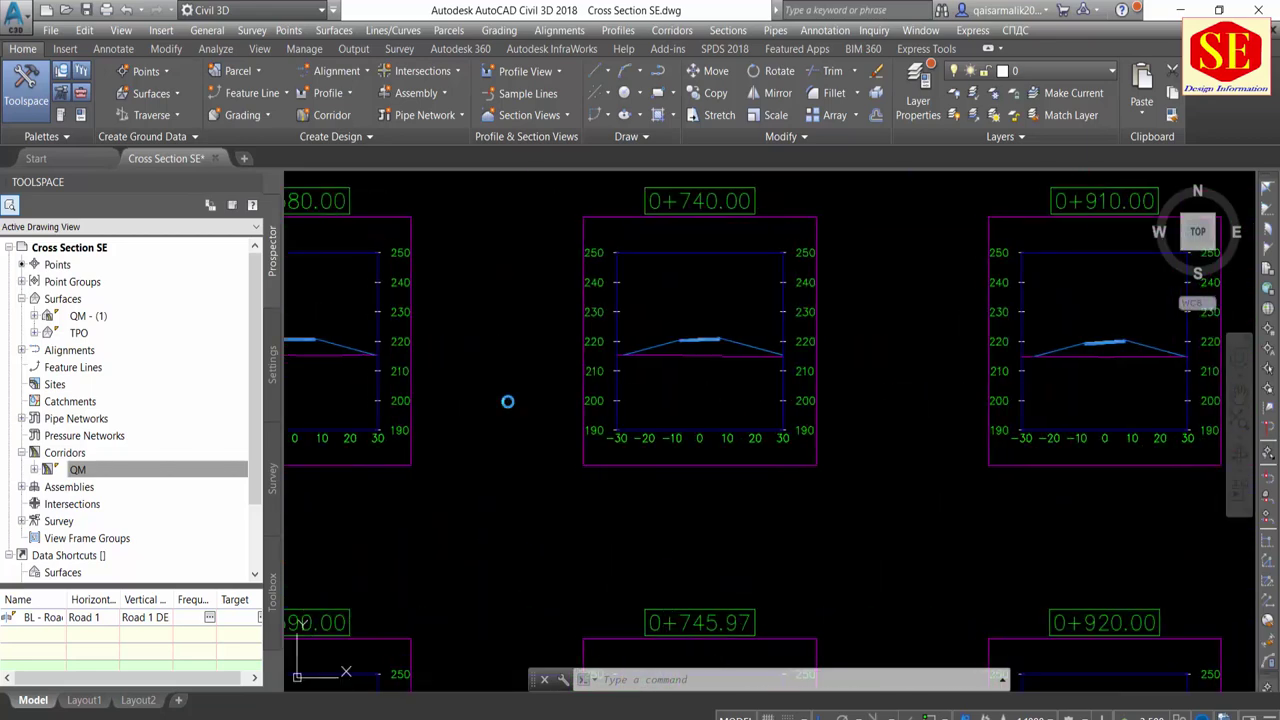
middle_click_drag(509, 400, 980, 412)
mouse_move(343, 368)
middle_mouse_down()
mouse_move(651, 309)
mouse_move(805, 370)
middle_mouse_up()
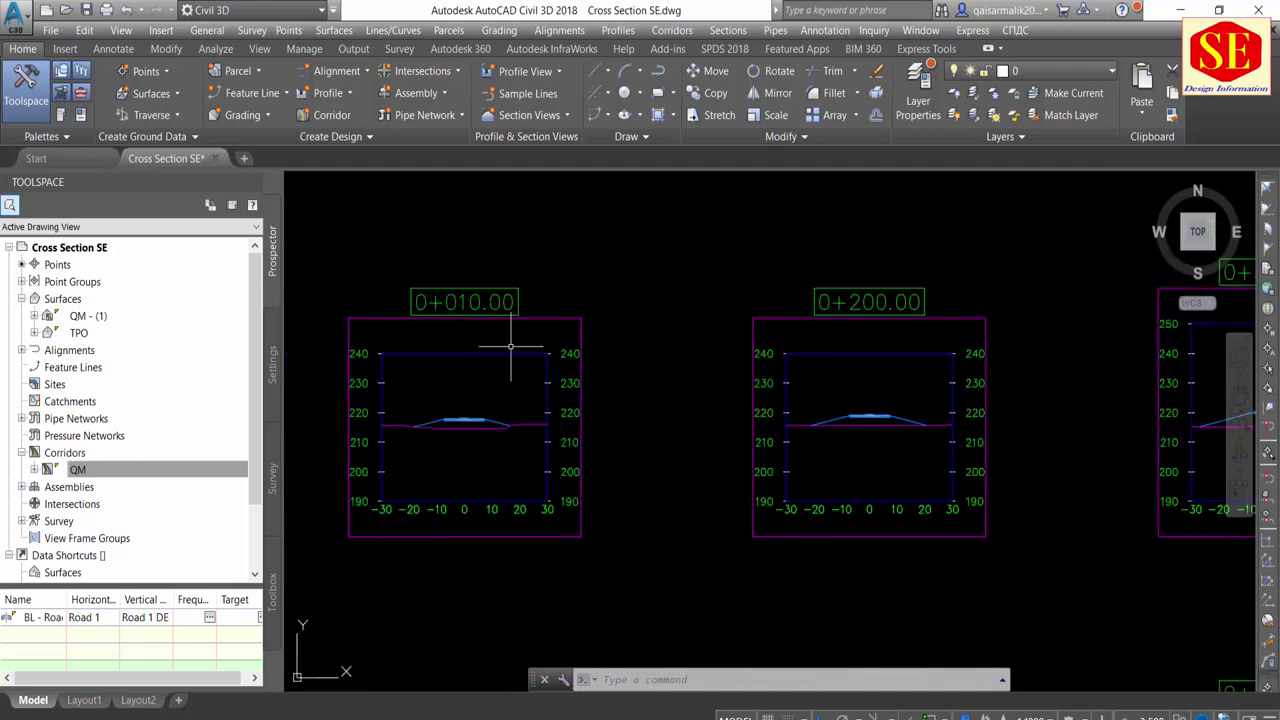
middle_click_drag(511, 347, 729, 346)
scroll(712, 305, "down", 4)
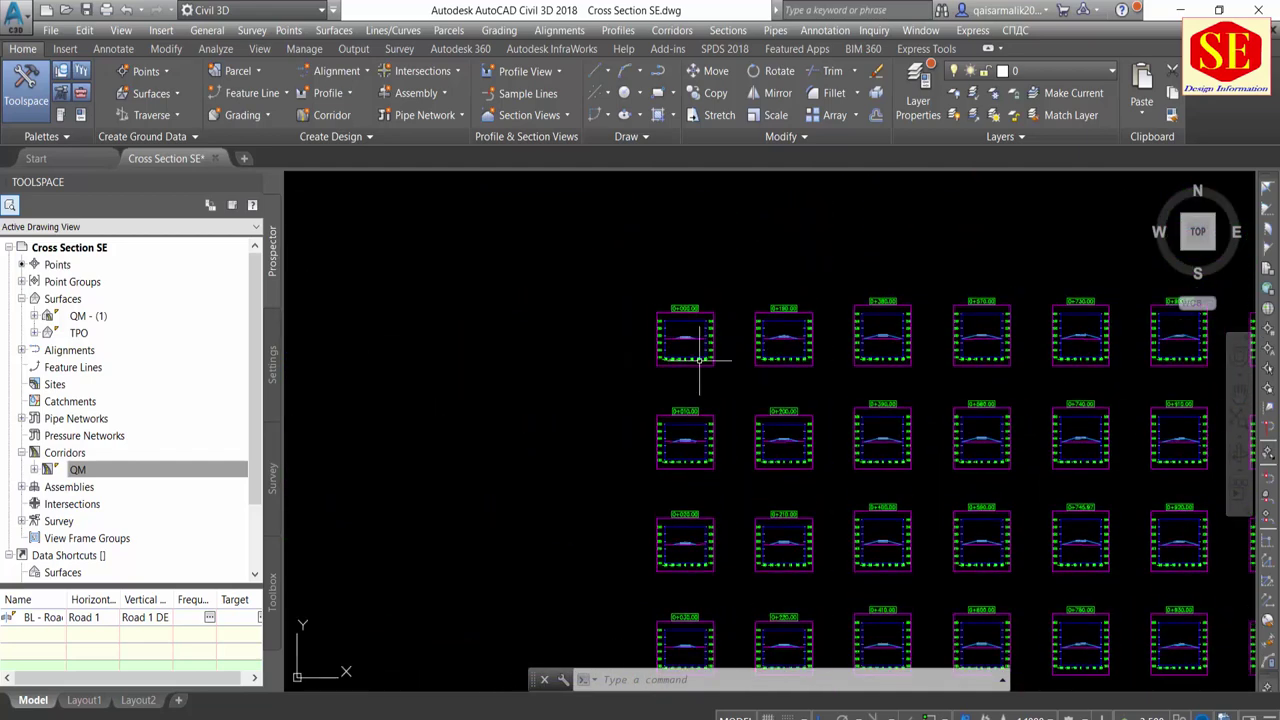
scroll(674, 366, "up", 4)
scroll(665, 375, "up", 6)
scroll(695, 295, "down", 4)
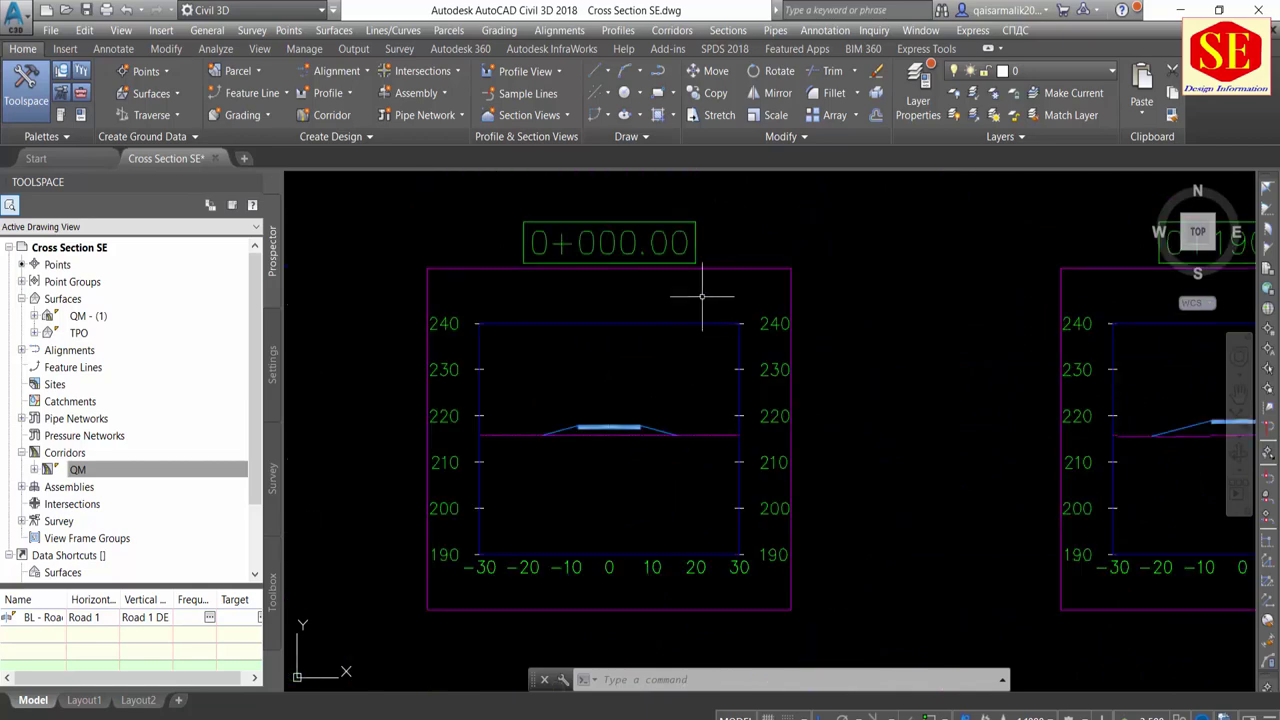
left_click(707, 268)
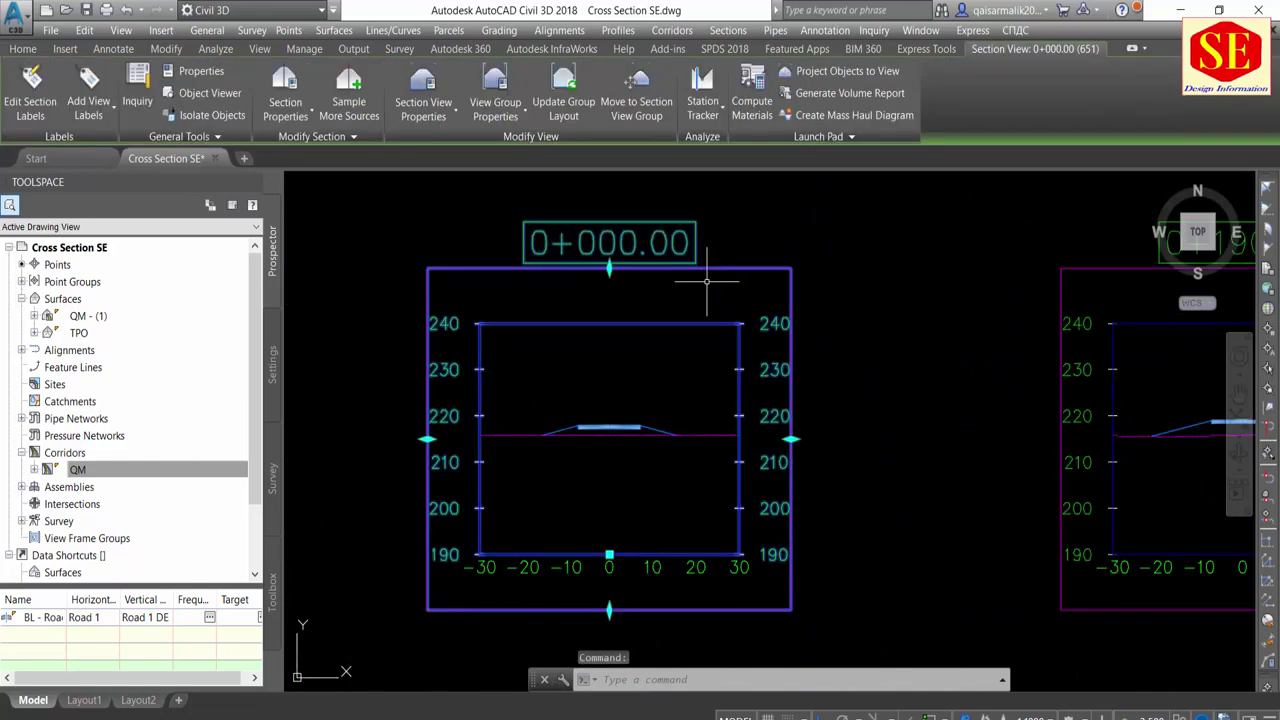
In View Group Properties, assign Major and Minor Offsets to the TPO section and edit that set
left_click(510, 116)
left_click(497, 145)
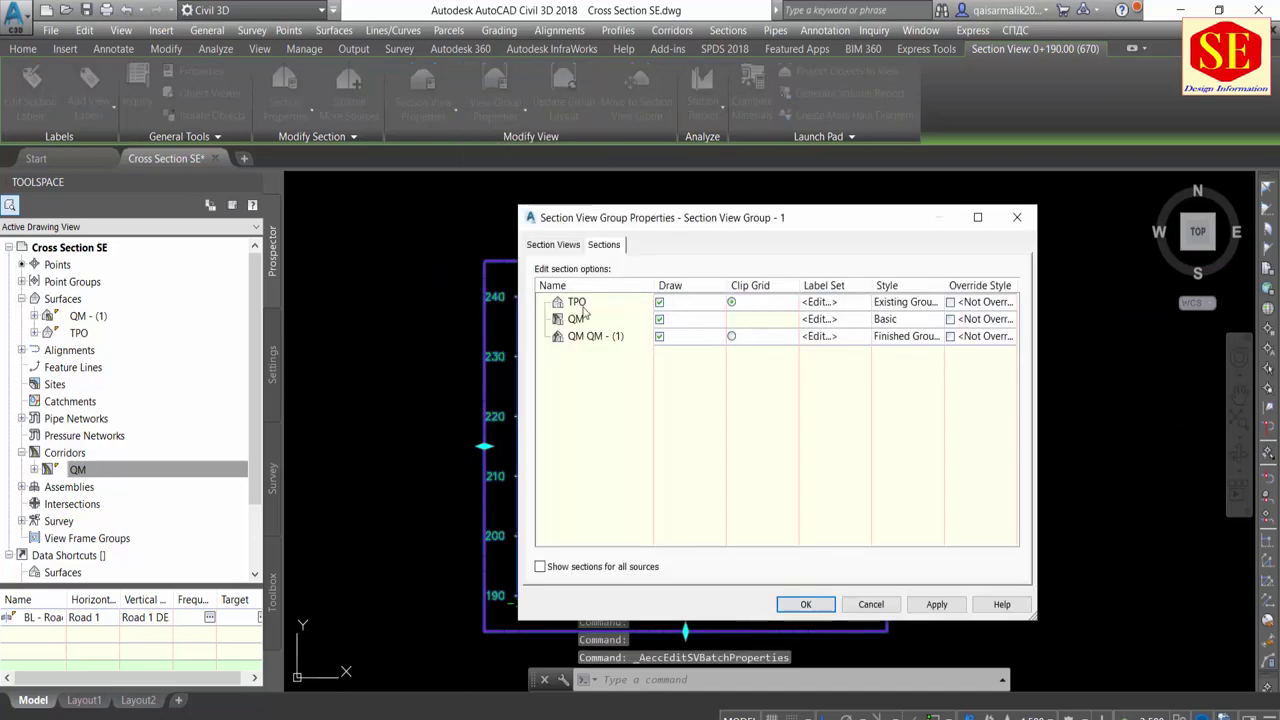
left_click(578, 306)
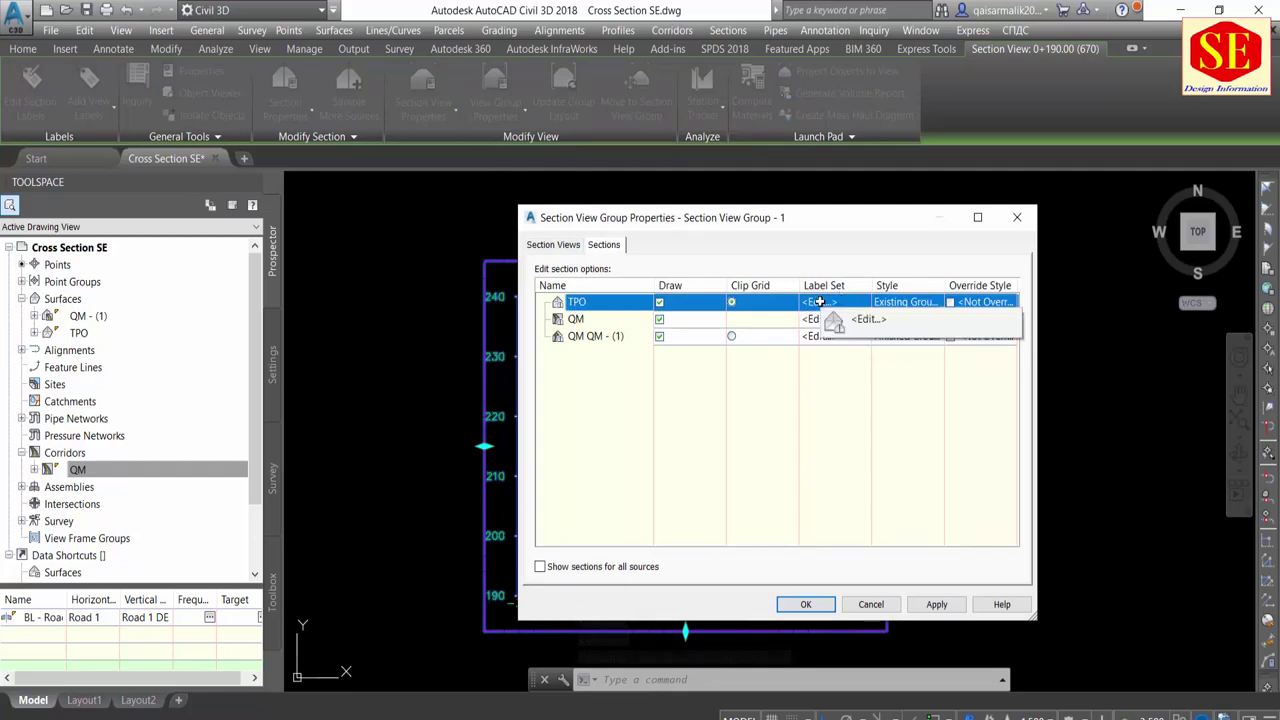
left_click(819, 302)
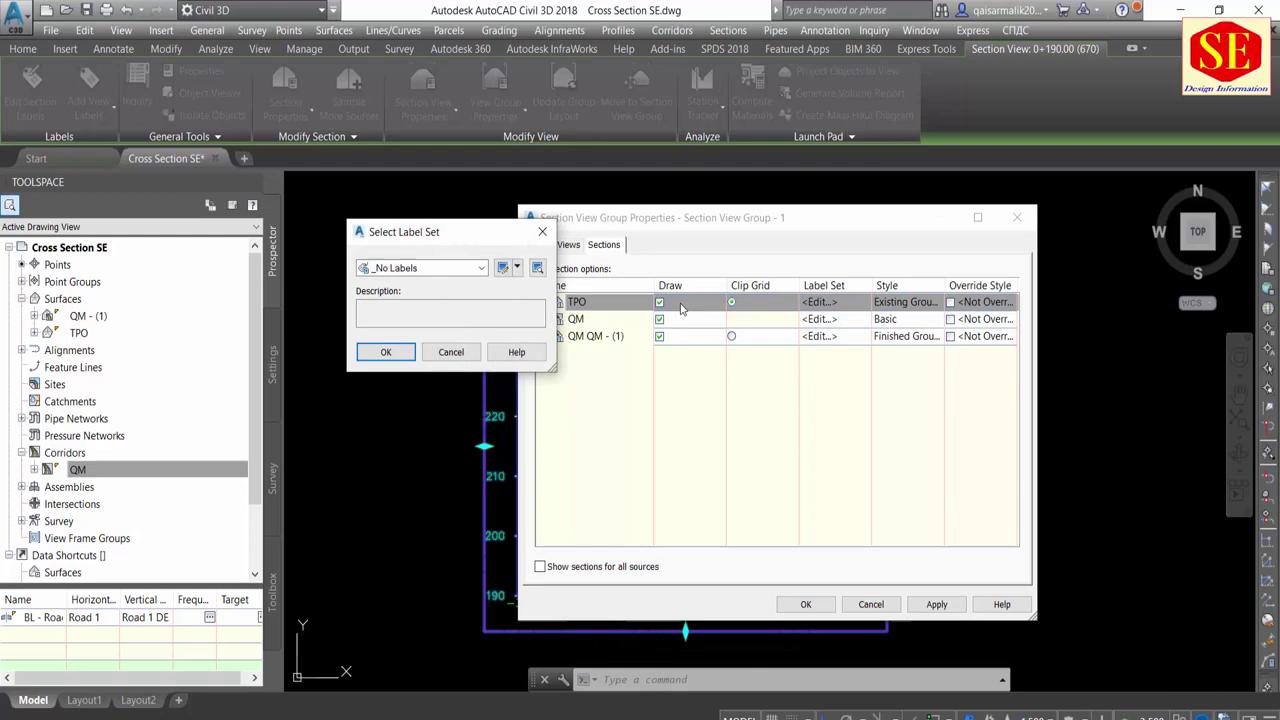
left_click(437, 270)
left_click(430, 336)
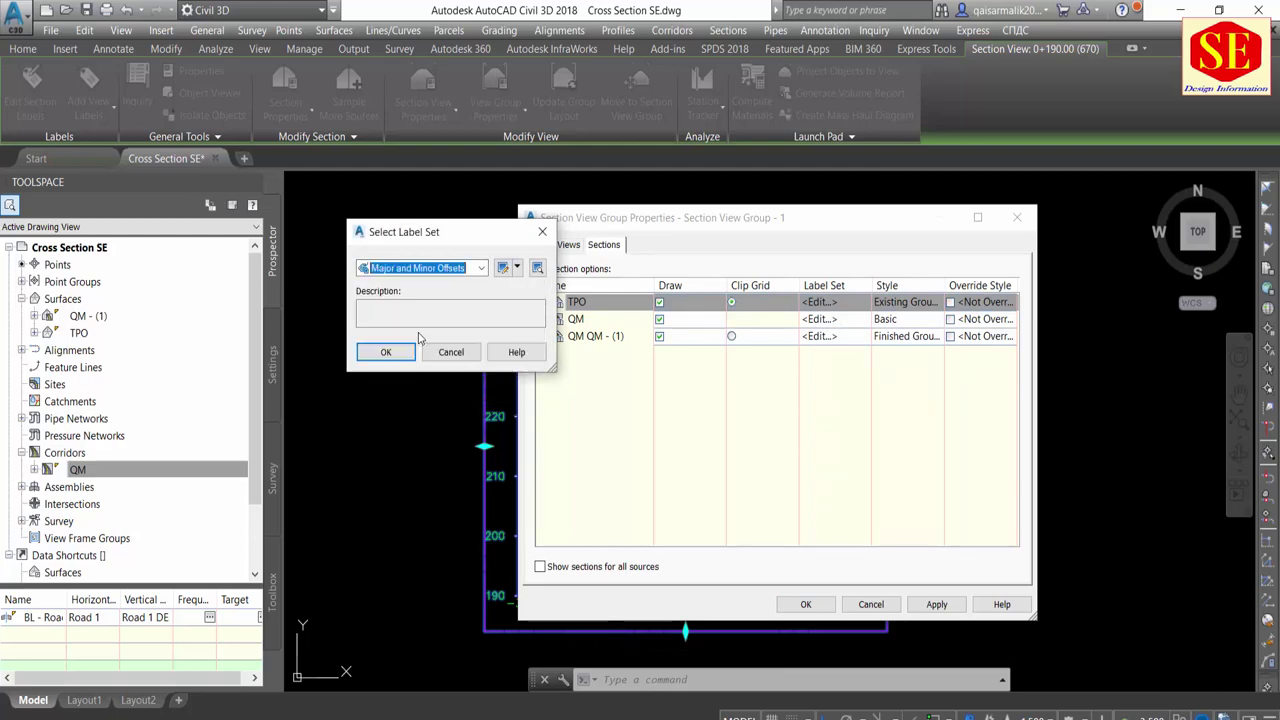
left_click(504, 268)
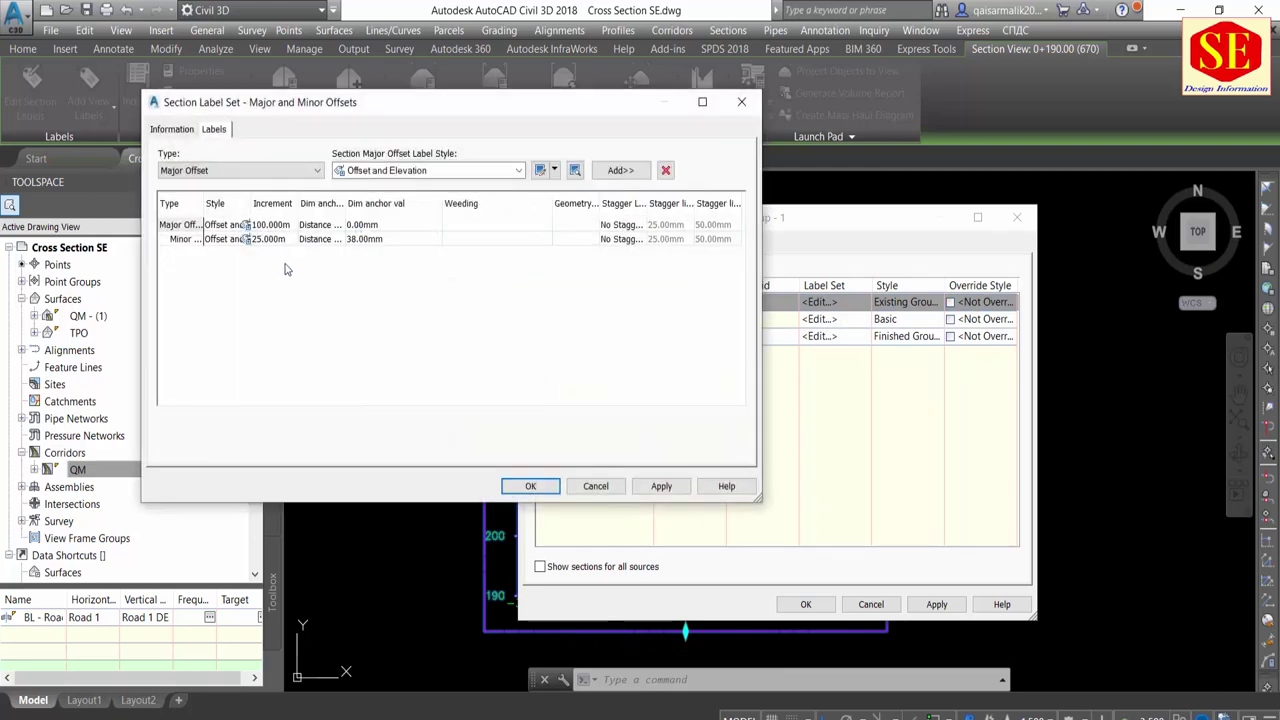
Remove the Minor Offset label, set the Major Offset increment to 5 m, and browse its style
left_click(190, 240)
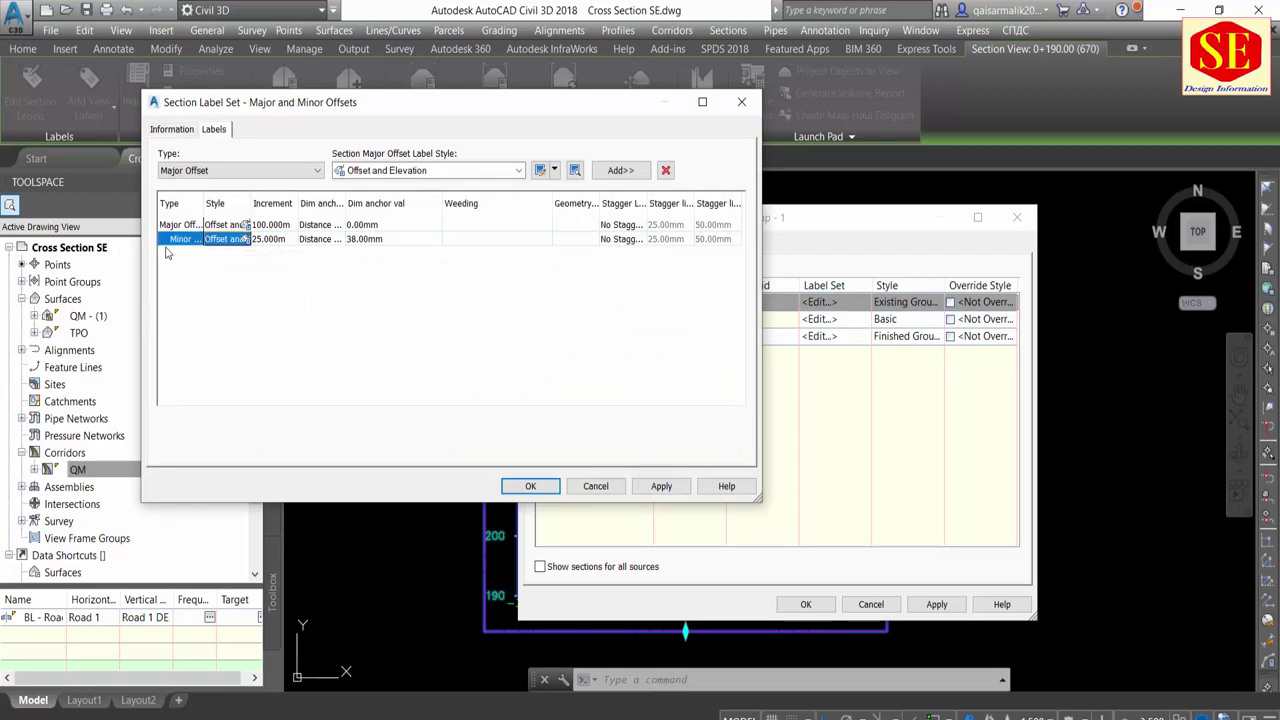
left_click(666, 171)
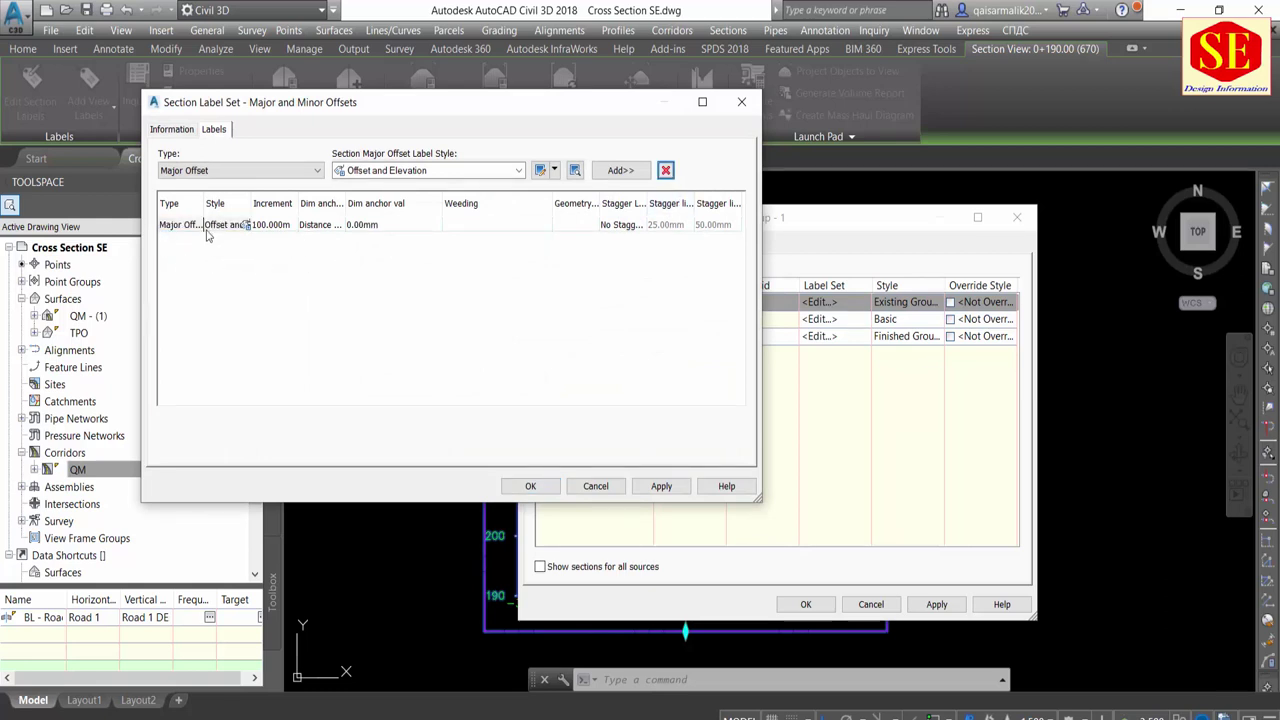
double_click(274, 225)
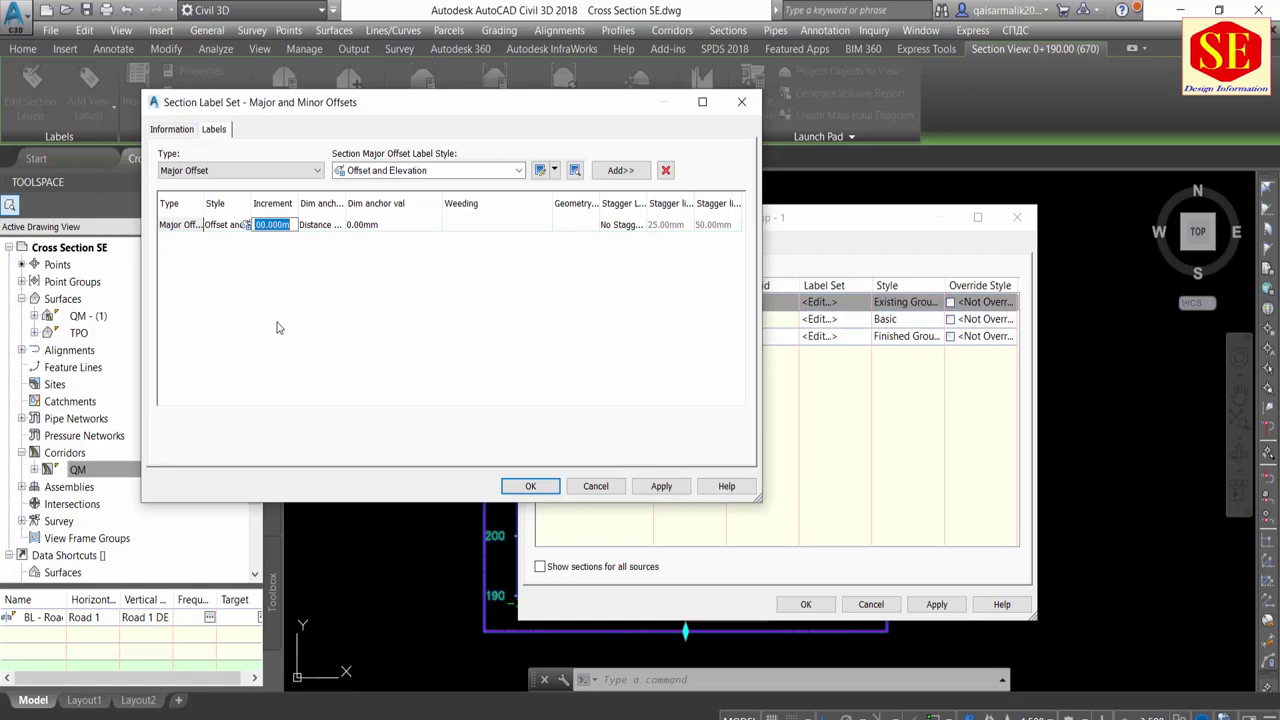
type("10")
key("Return")
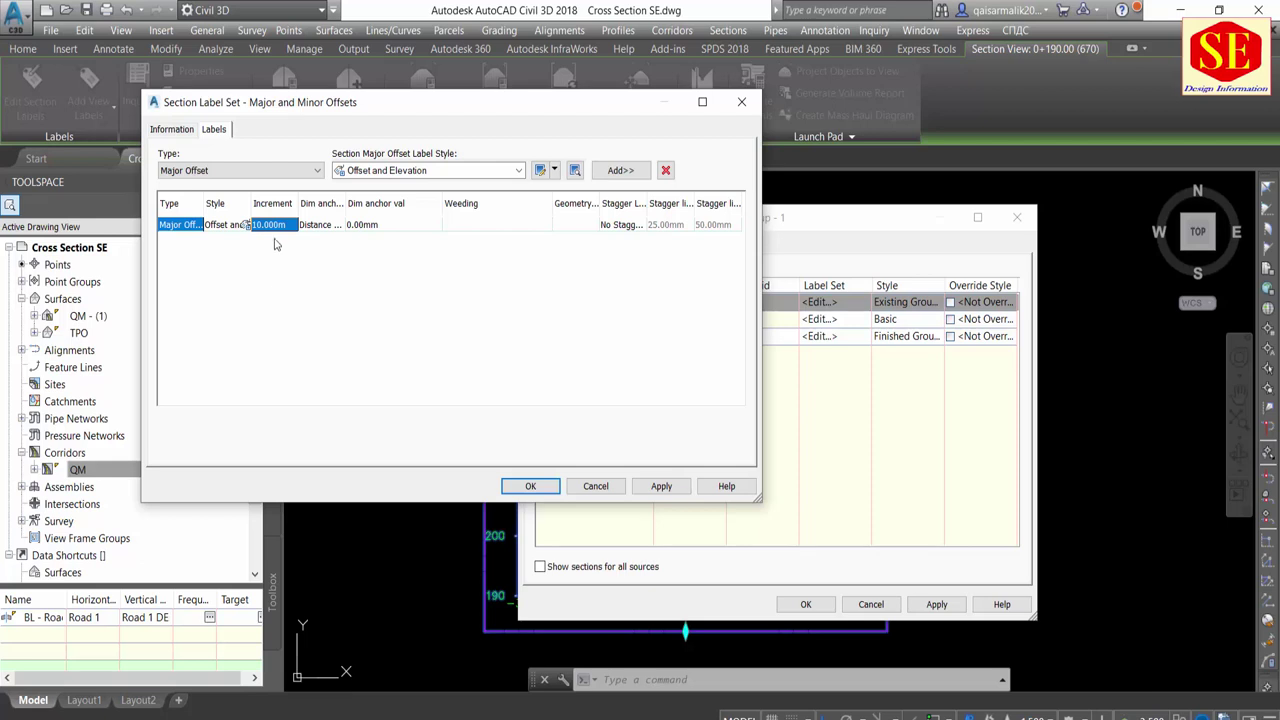
left_click(276, 228)
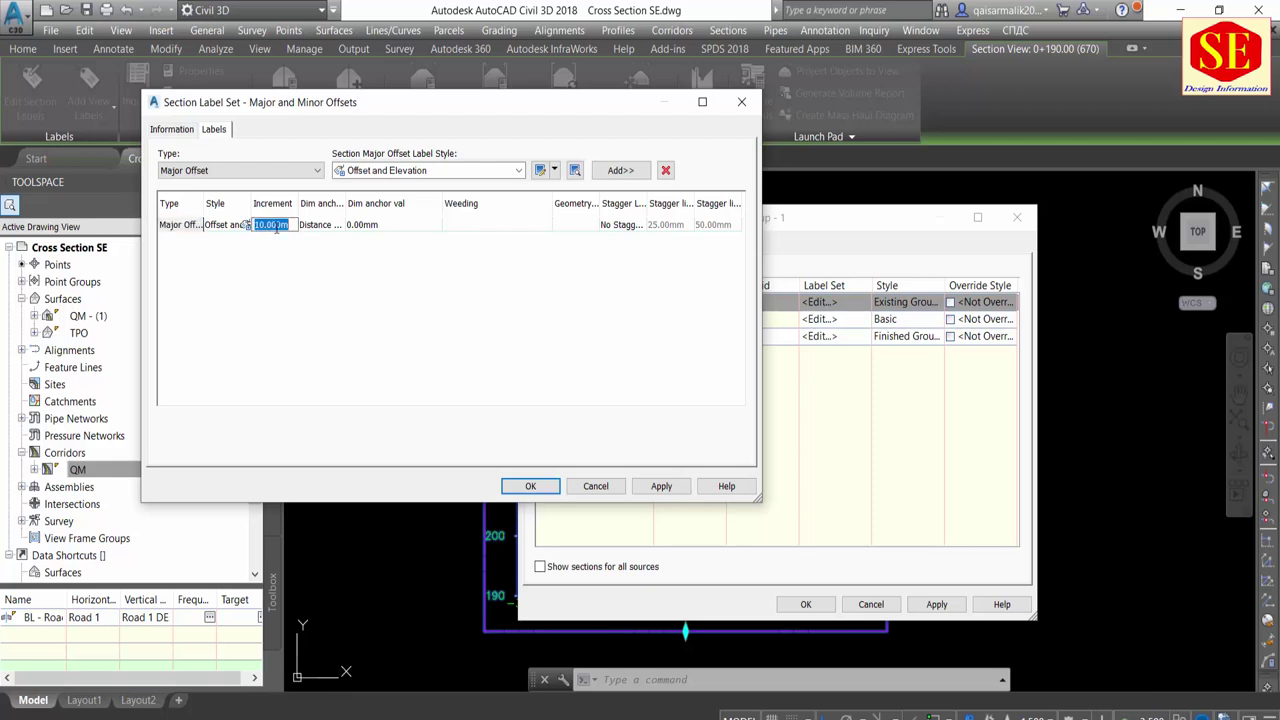
type("8")
key("Return")
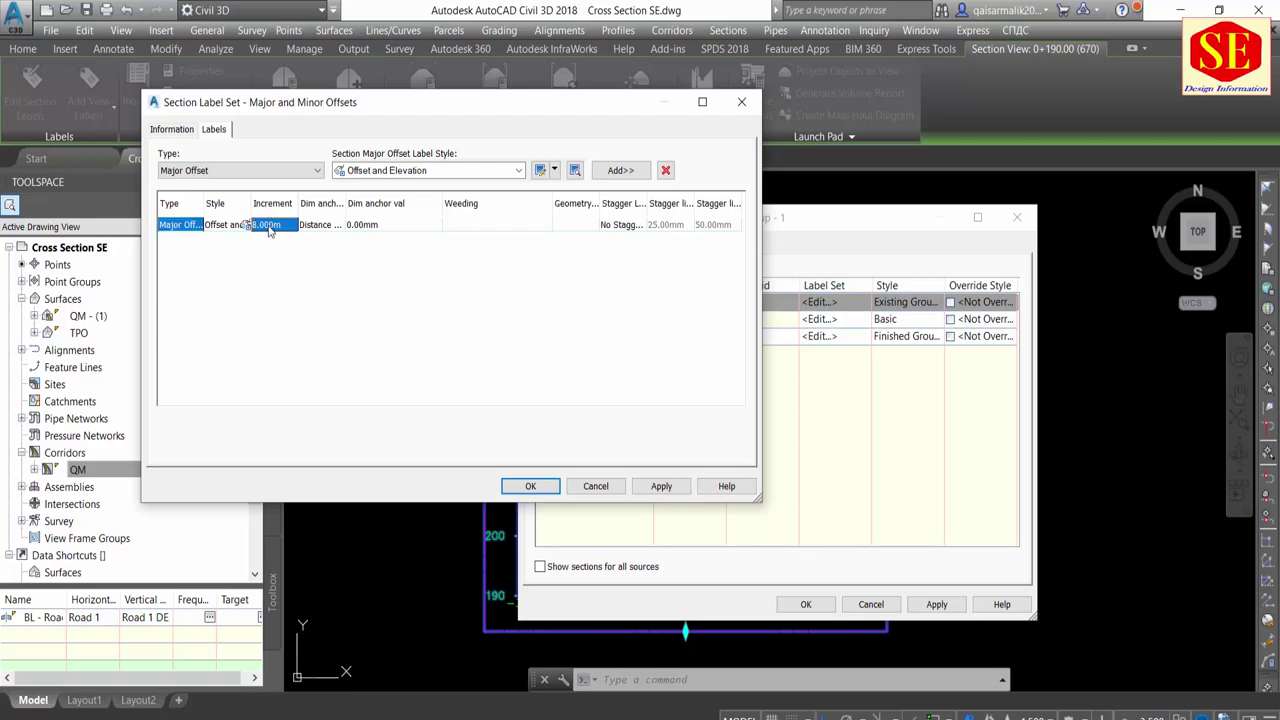
left_click(270, 232)
type("5")
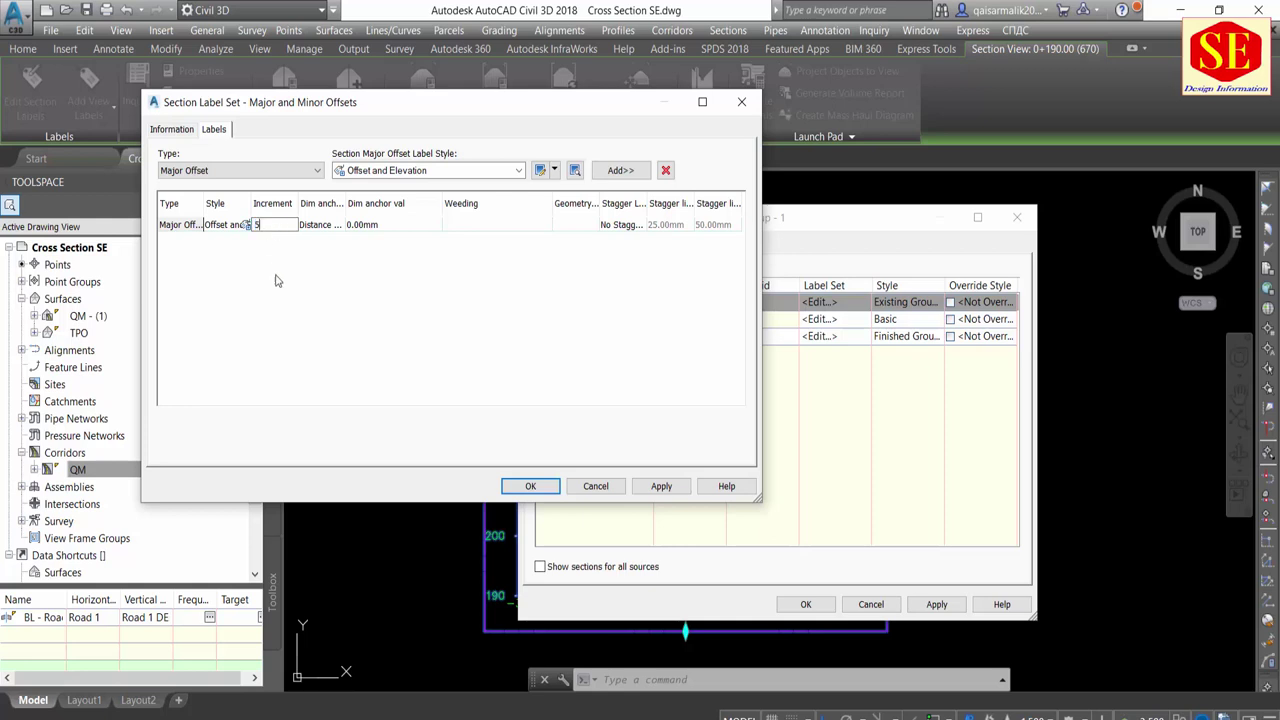
key("Return")
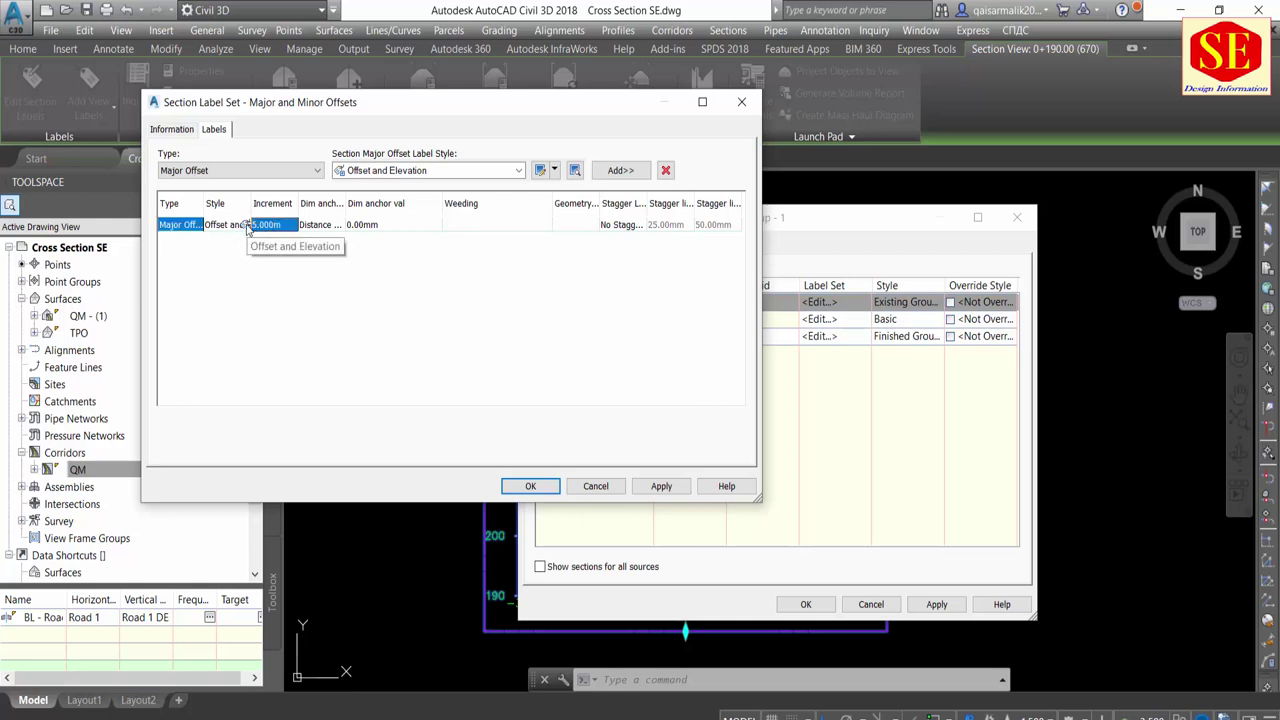
left_click(248, 226)
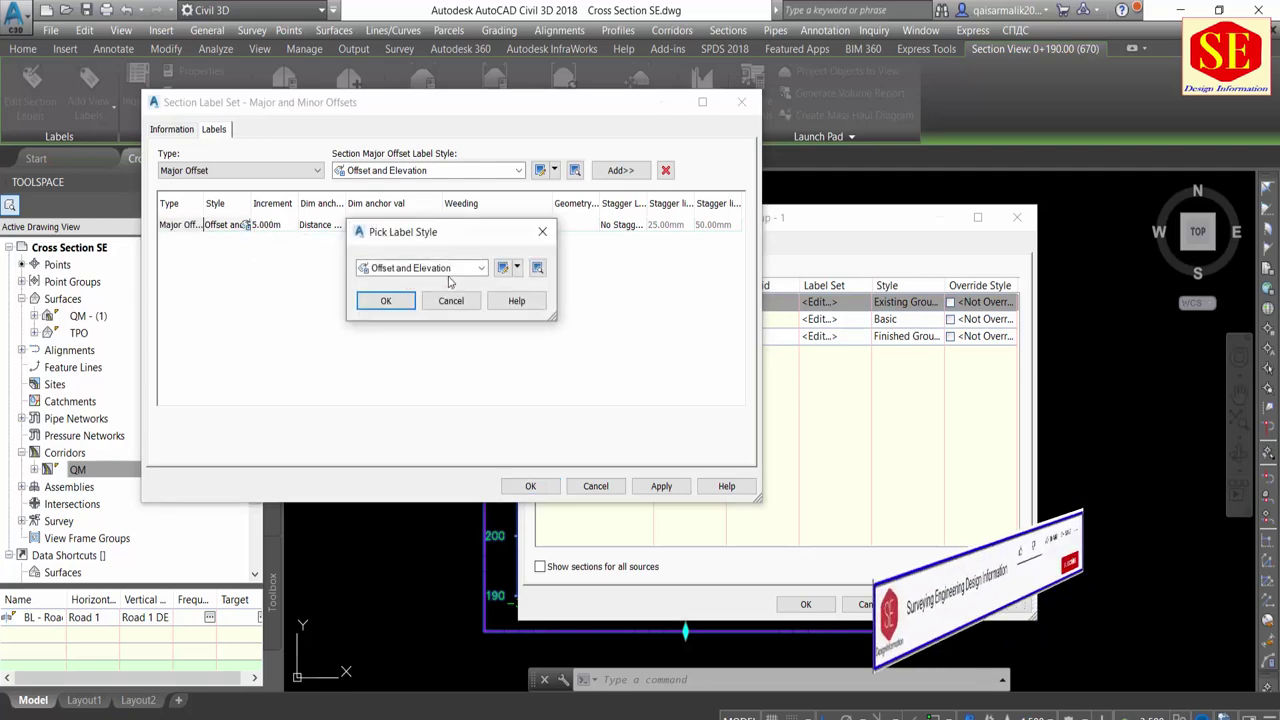
Open the Offset and Elevation label style and keep its text rotation at 90°
left_click(506, 270)
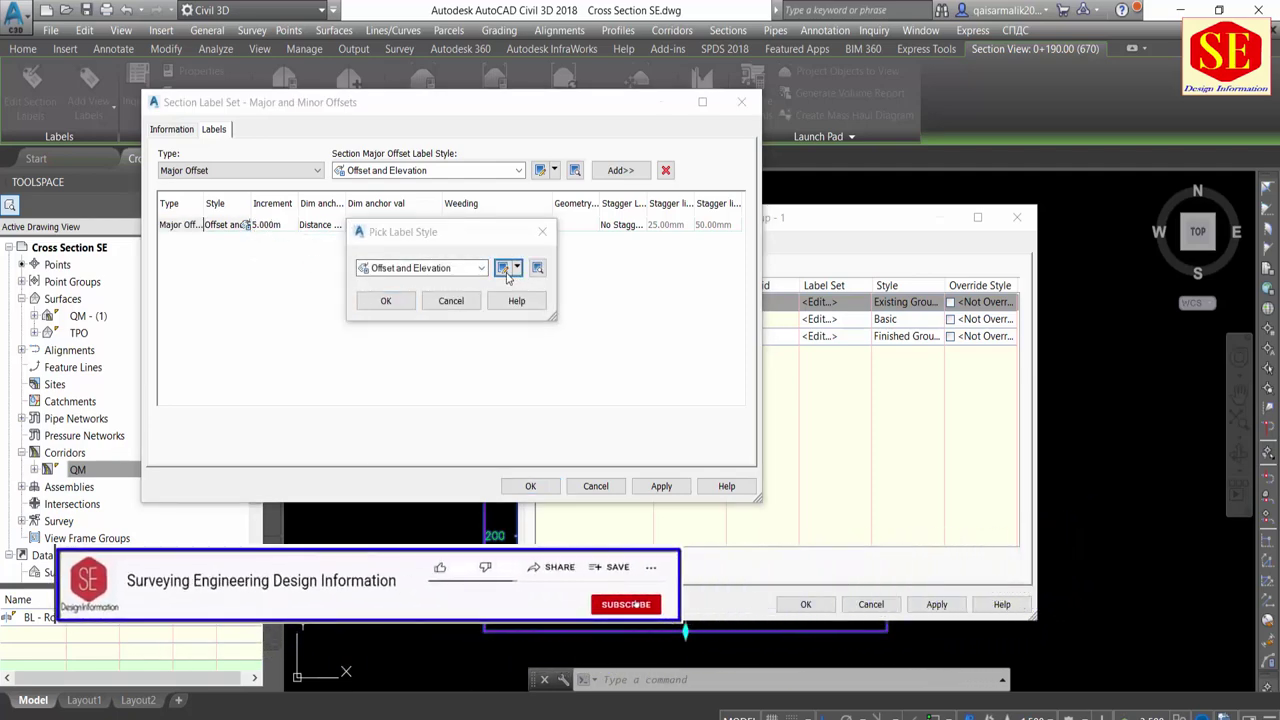
left_click(558, 419)
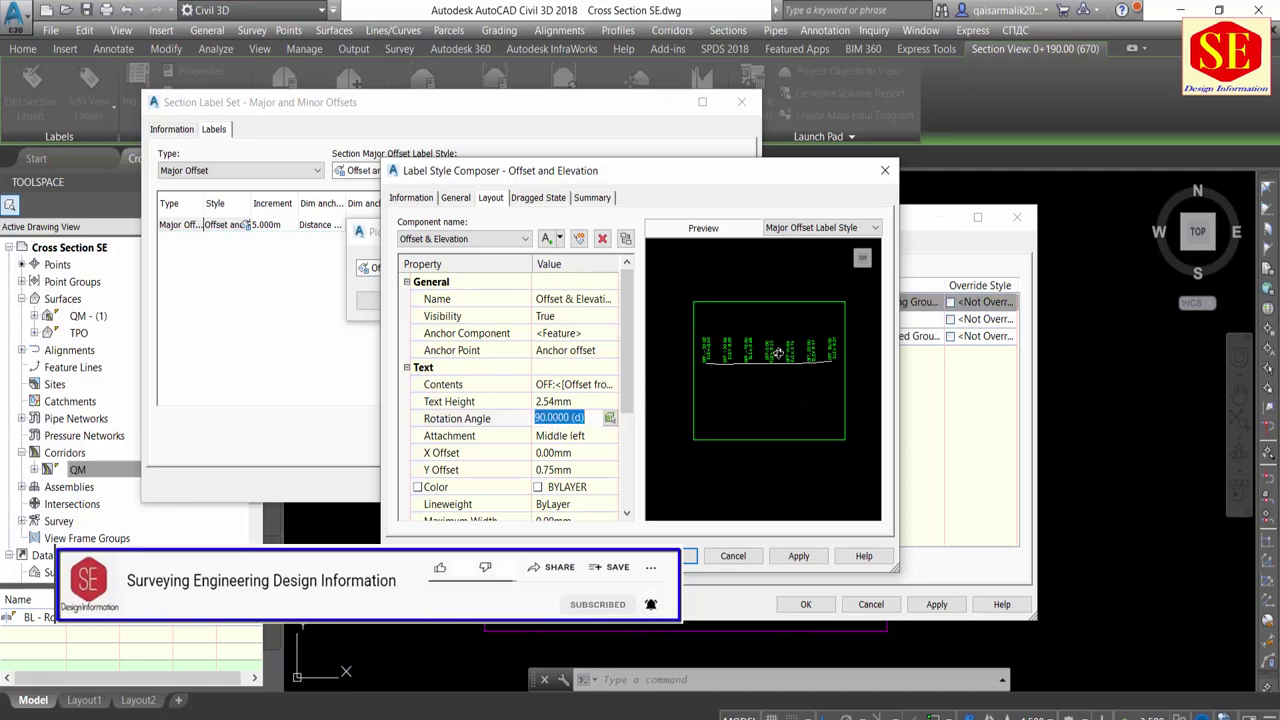
key("Up")
key("Up")
key("Up")
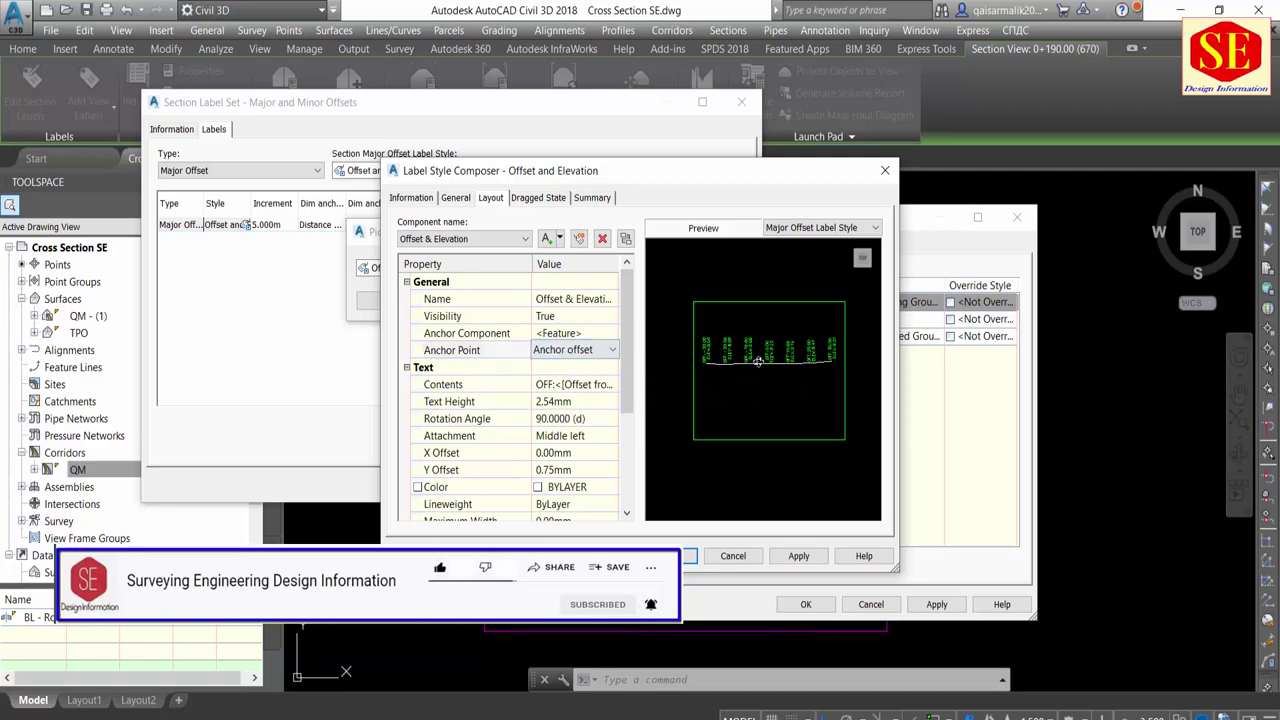
key("Down")
key("Down")
key("Down")
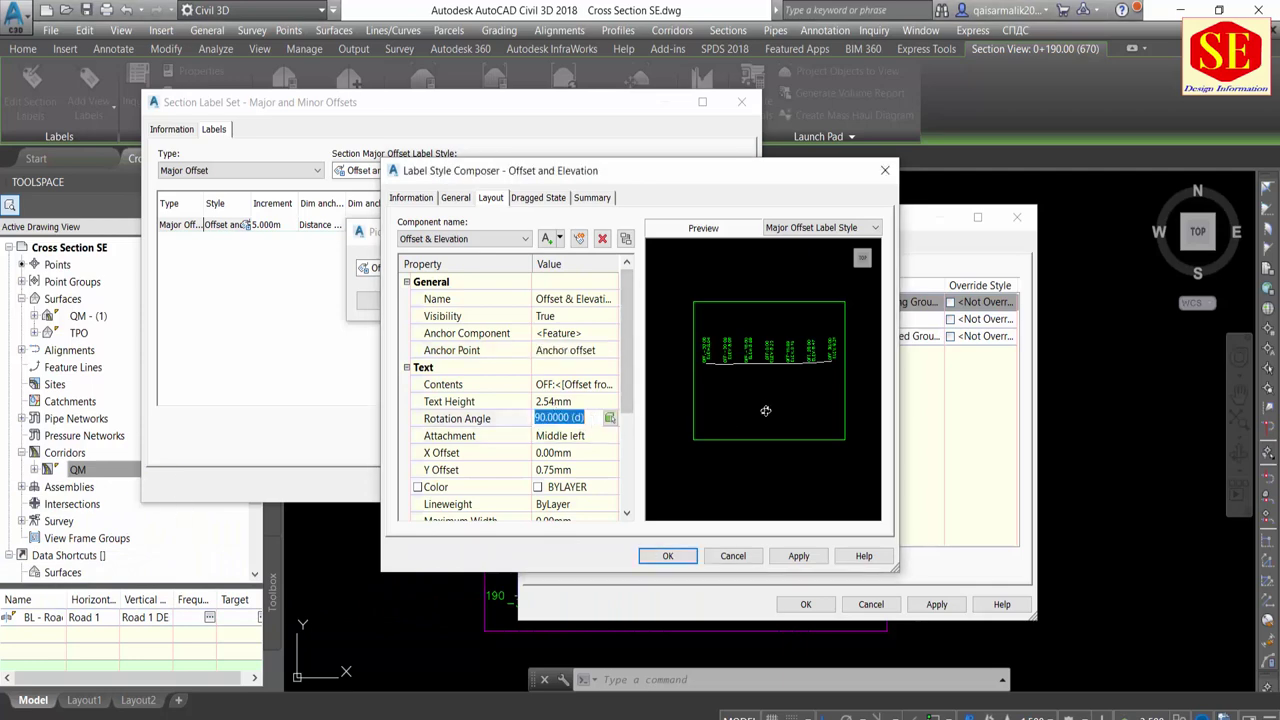
Set the label text attachment to Bottom right, then apply and save the style
left_click(465, 440)
left_click(590, 436)
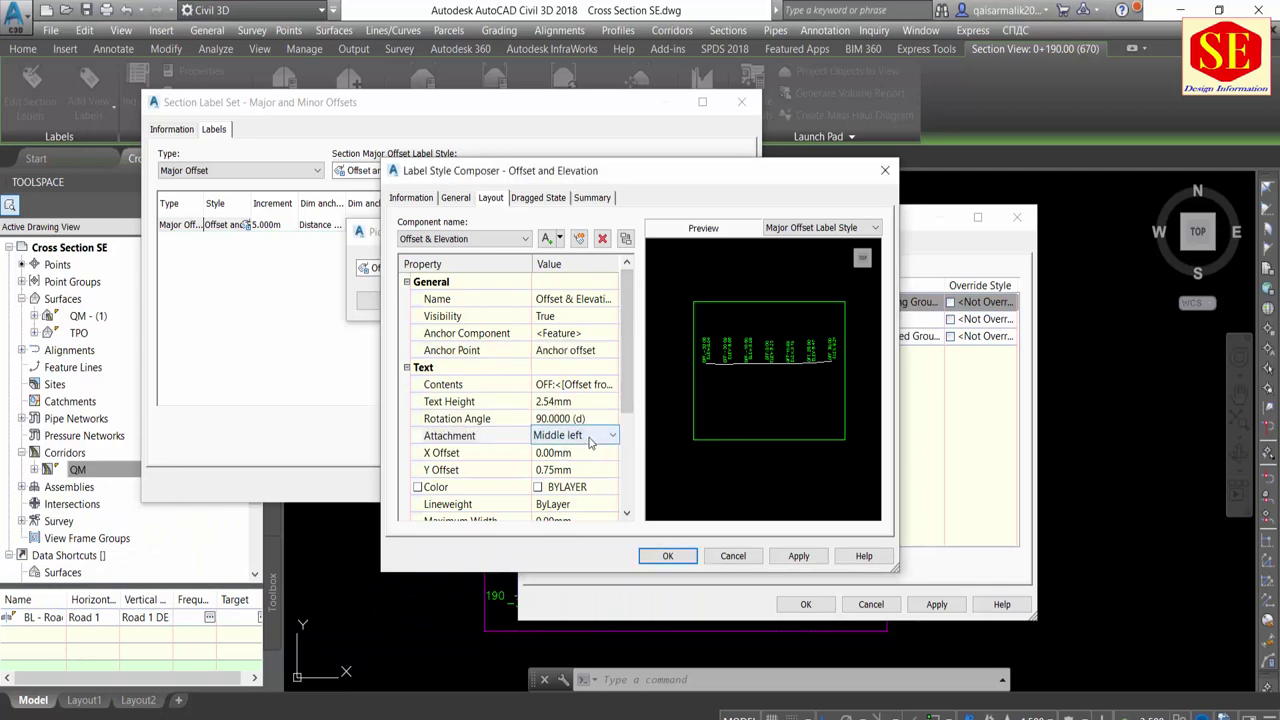
left_click(589, 440)
left_click(565, 510)
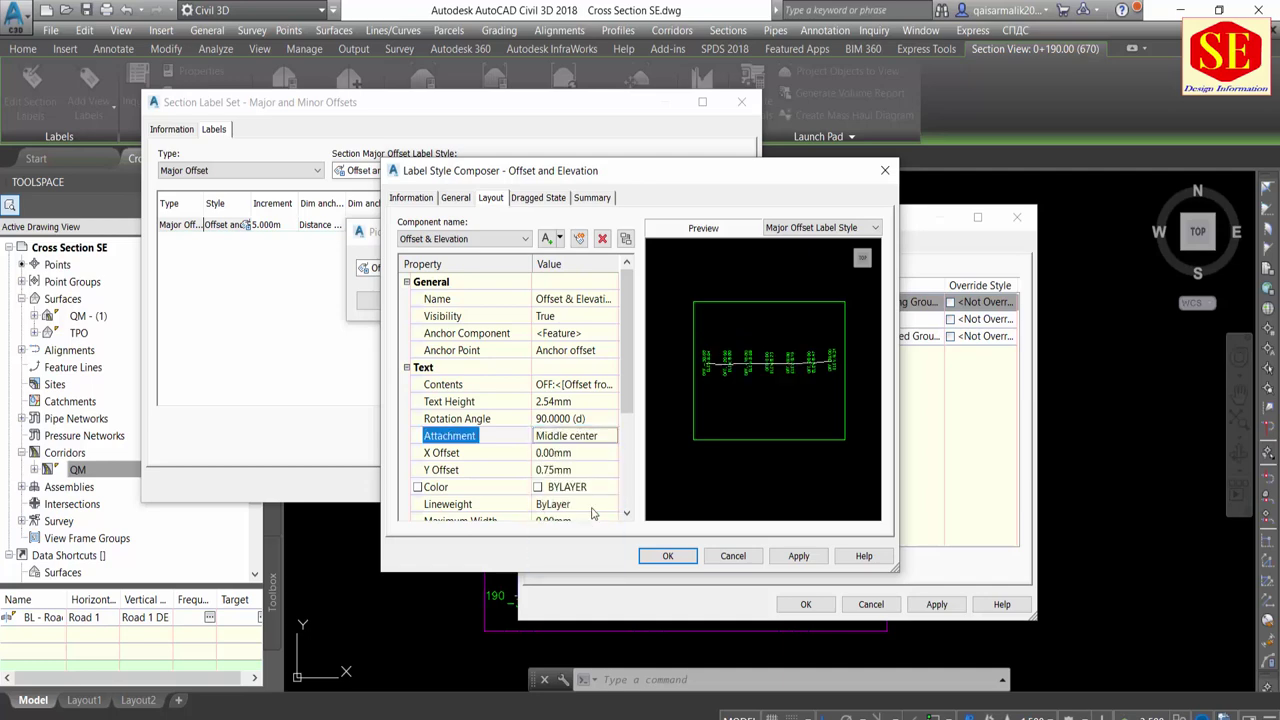
left_click(578, 440)
left_click(580, 437)
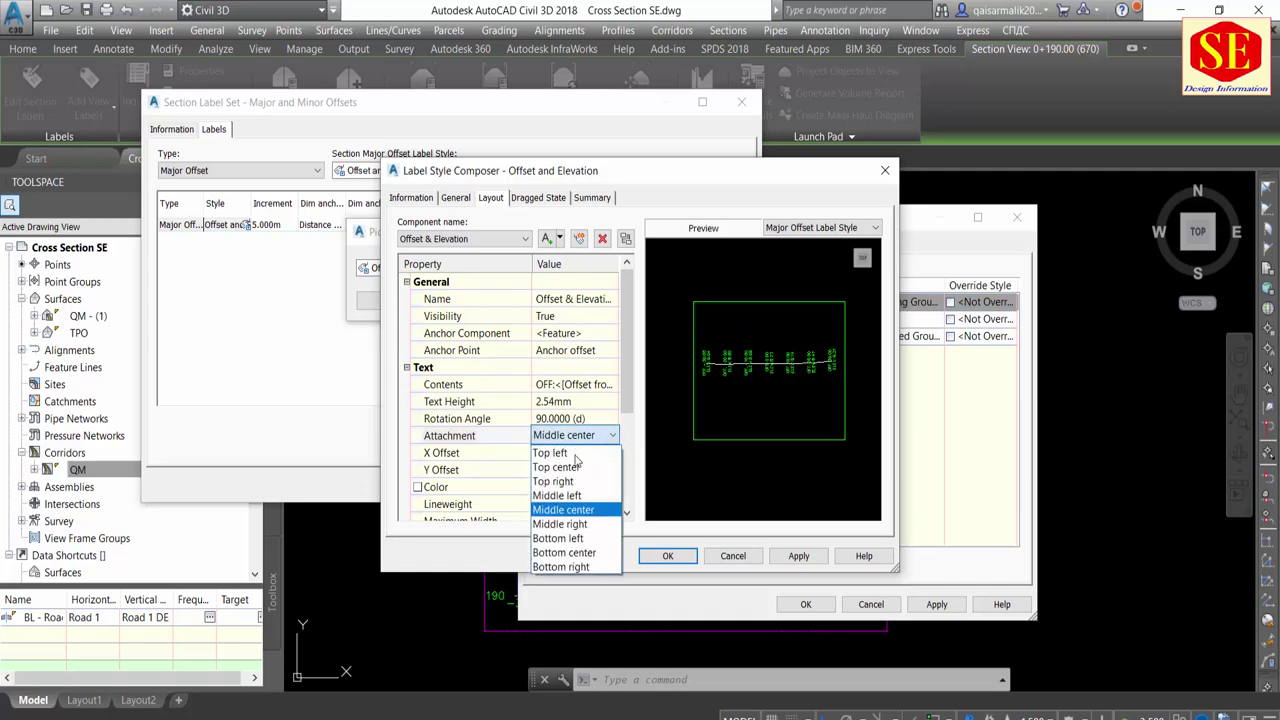
left_click(577, 568)
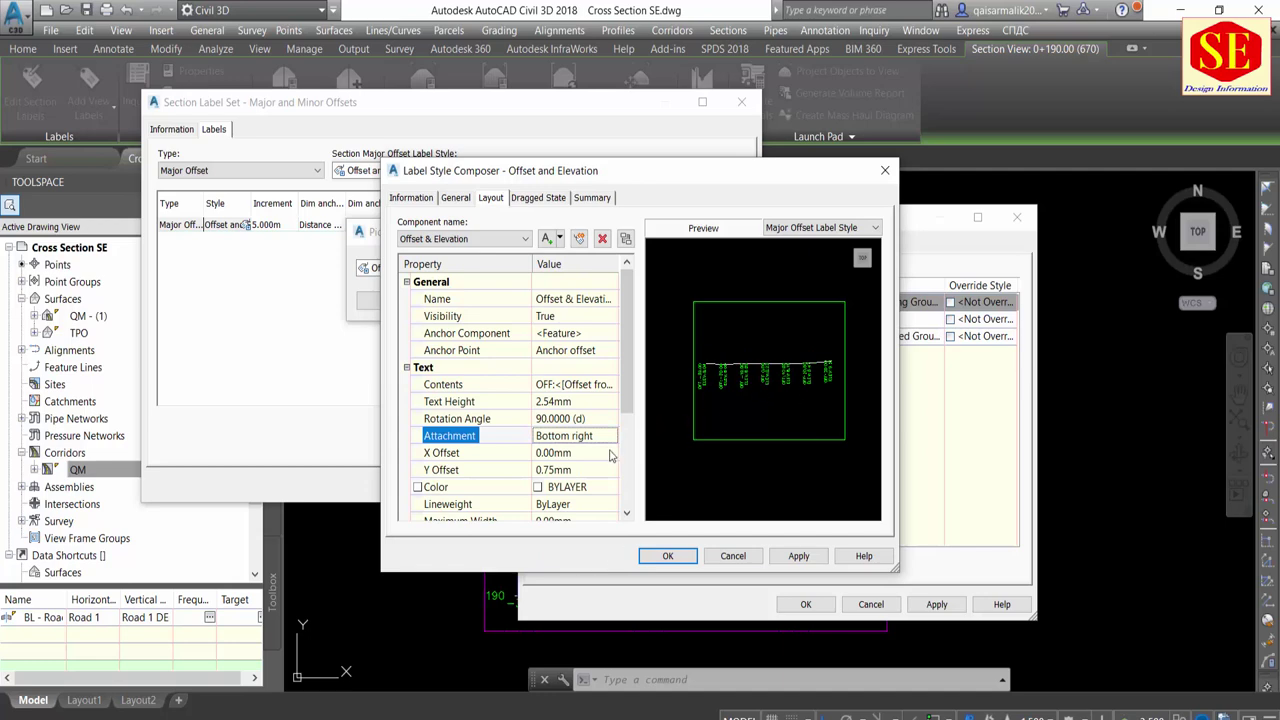
left_click(595, 436)
left_click(610, 436)
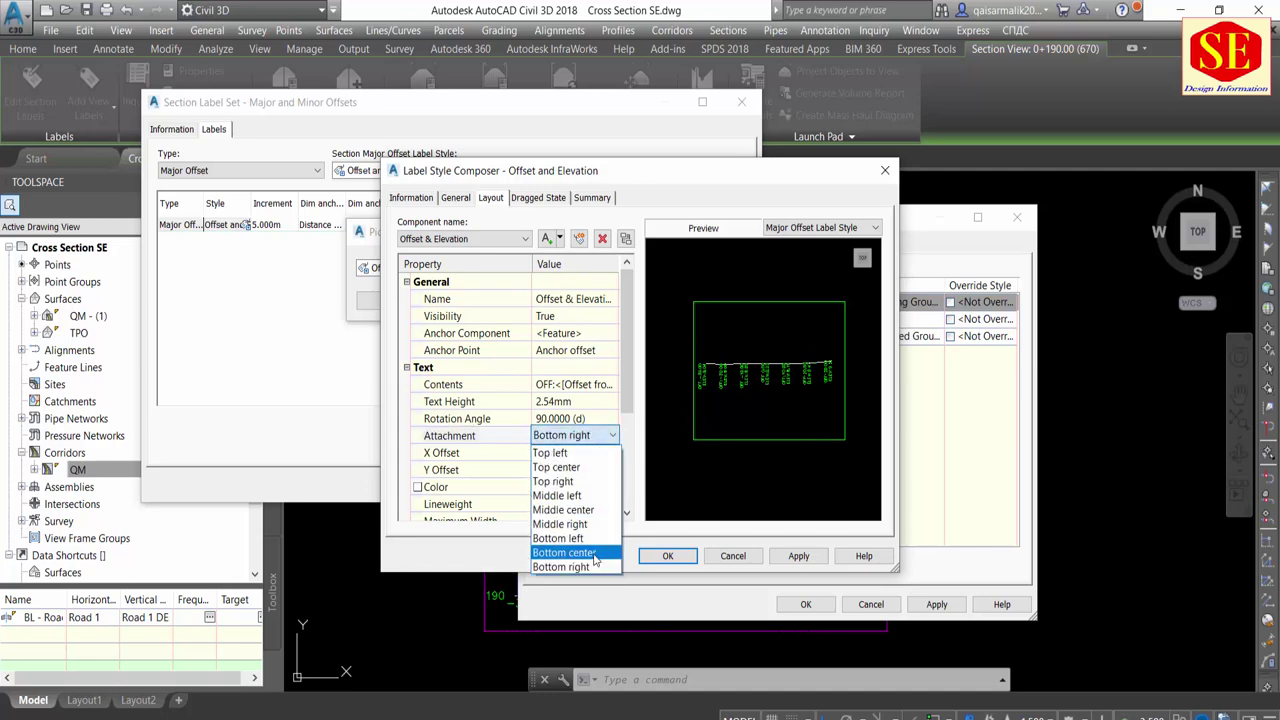
left_click(594, 553)
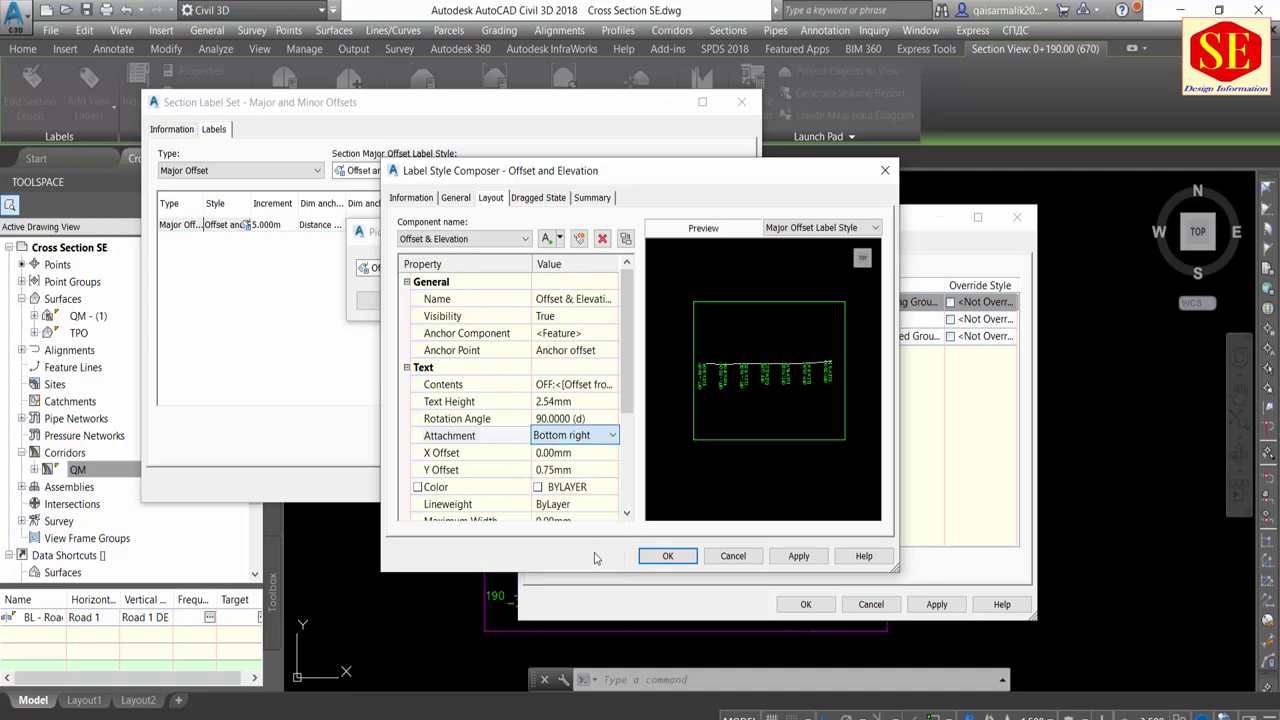
left_click(597, 444)
left_click(600, 440)
left_click(583, 562)
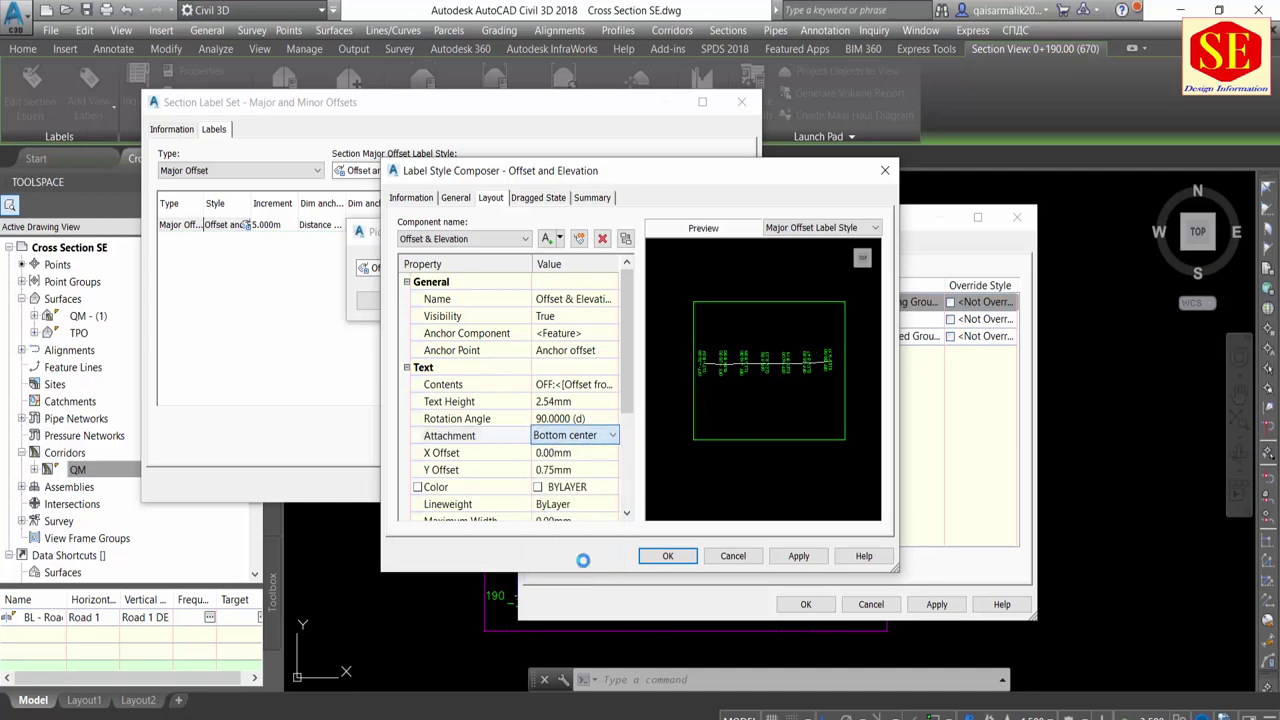
left_click(800, 556)
left_click(690, 556)
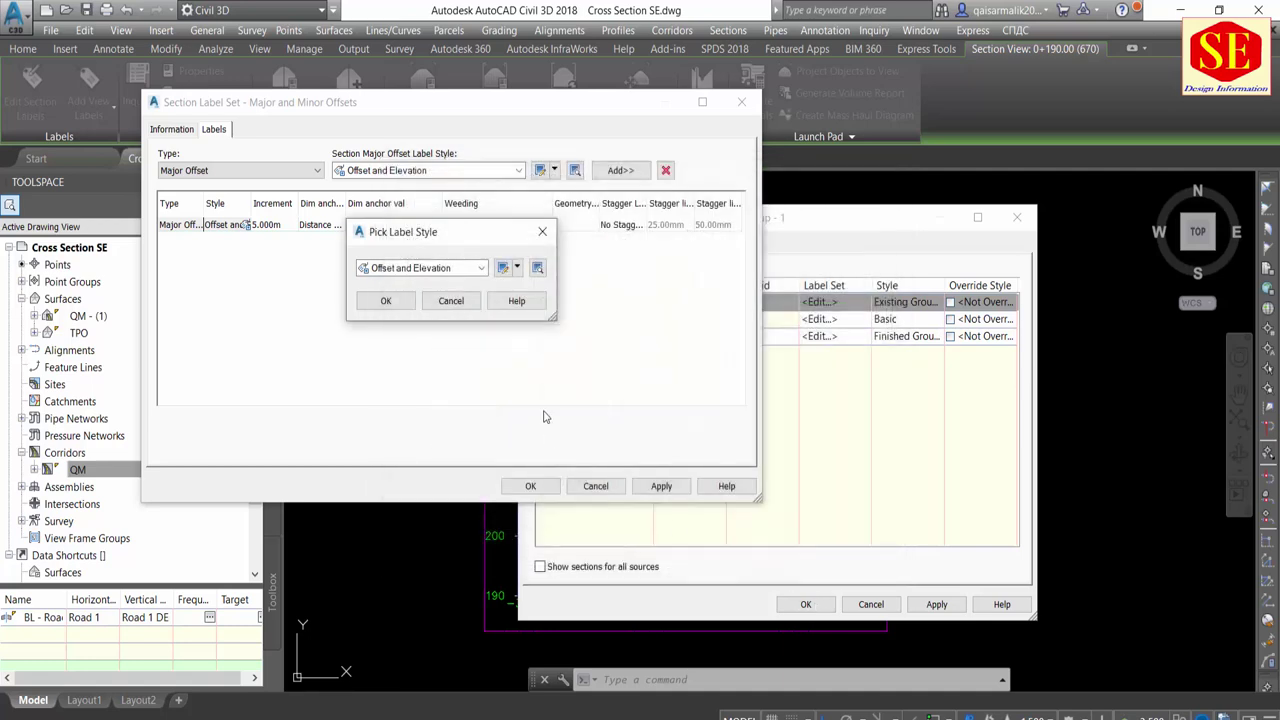
Confirm the Major and Minor Offsets set with 5.000 m increments and apply to all section views
left_click(389, 301)
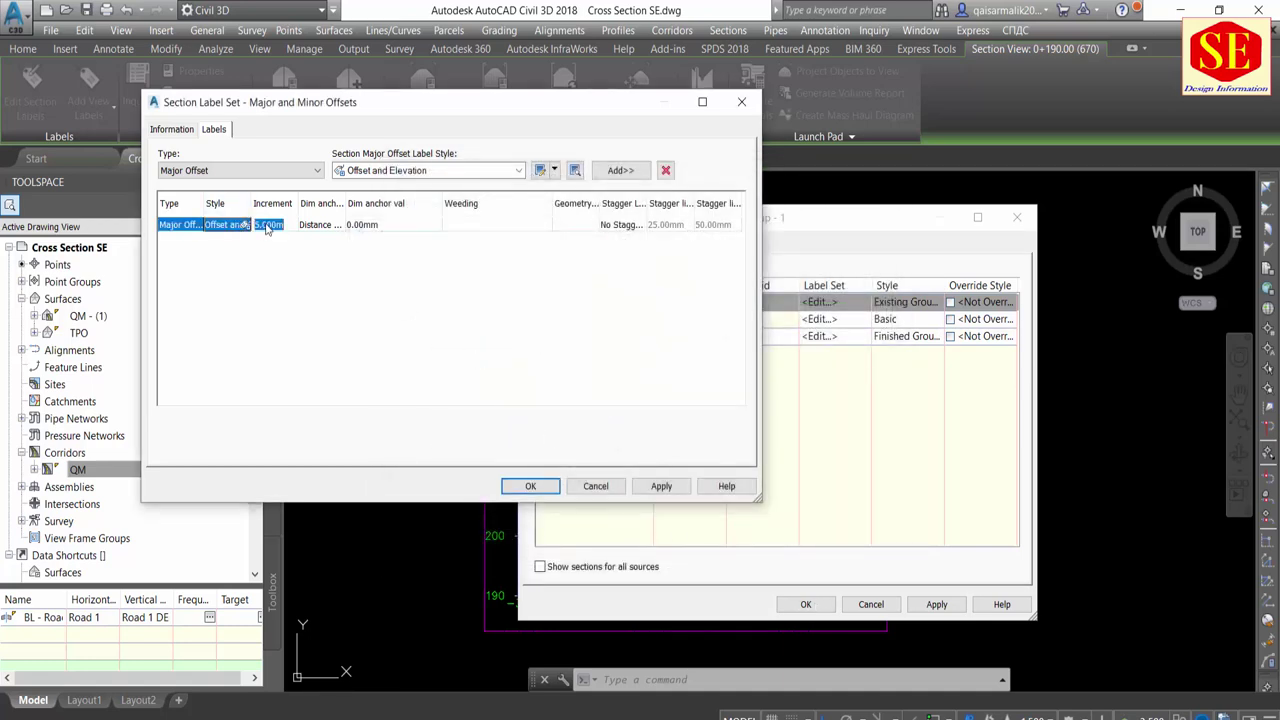
left_click(267, 226)
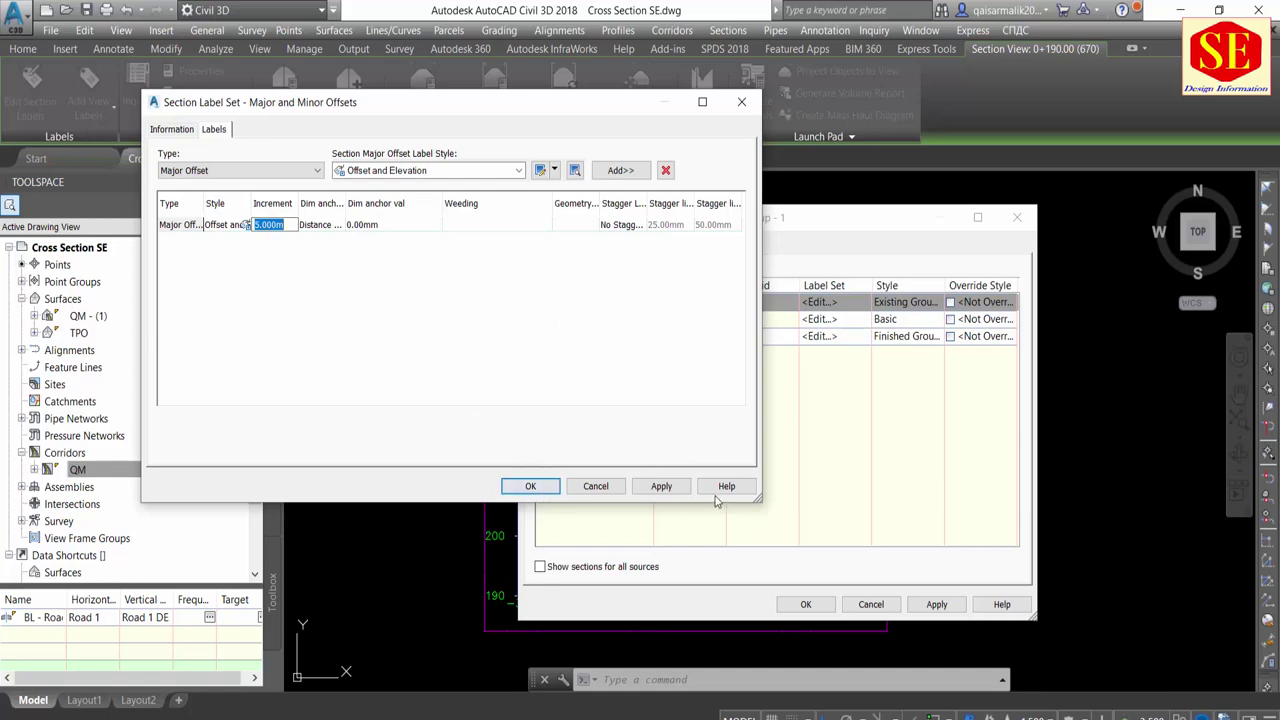
left_click(661, 486)
left_click(530, 487)
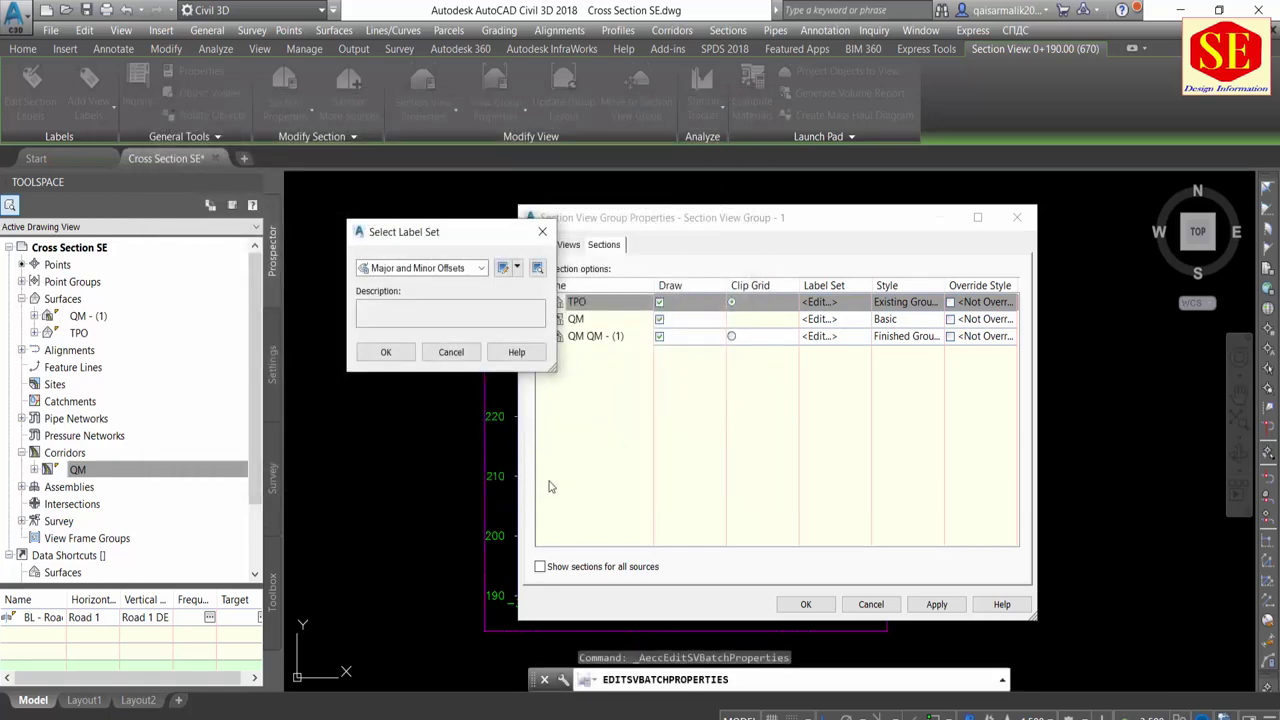
left_click(385, 352)
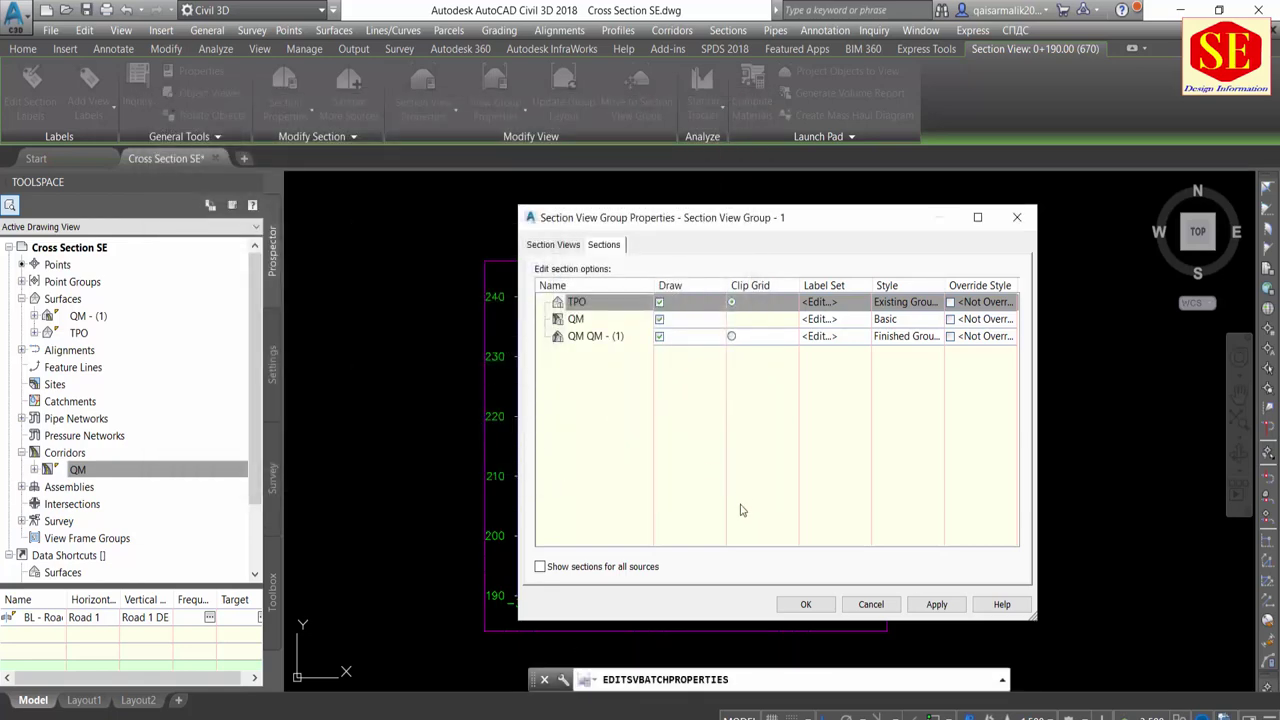
left_click(795, 602)
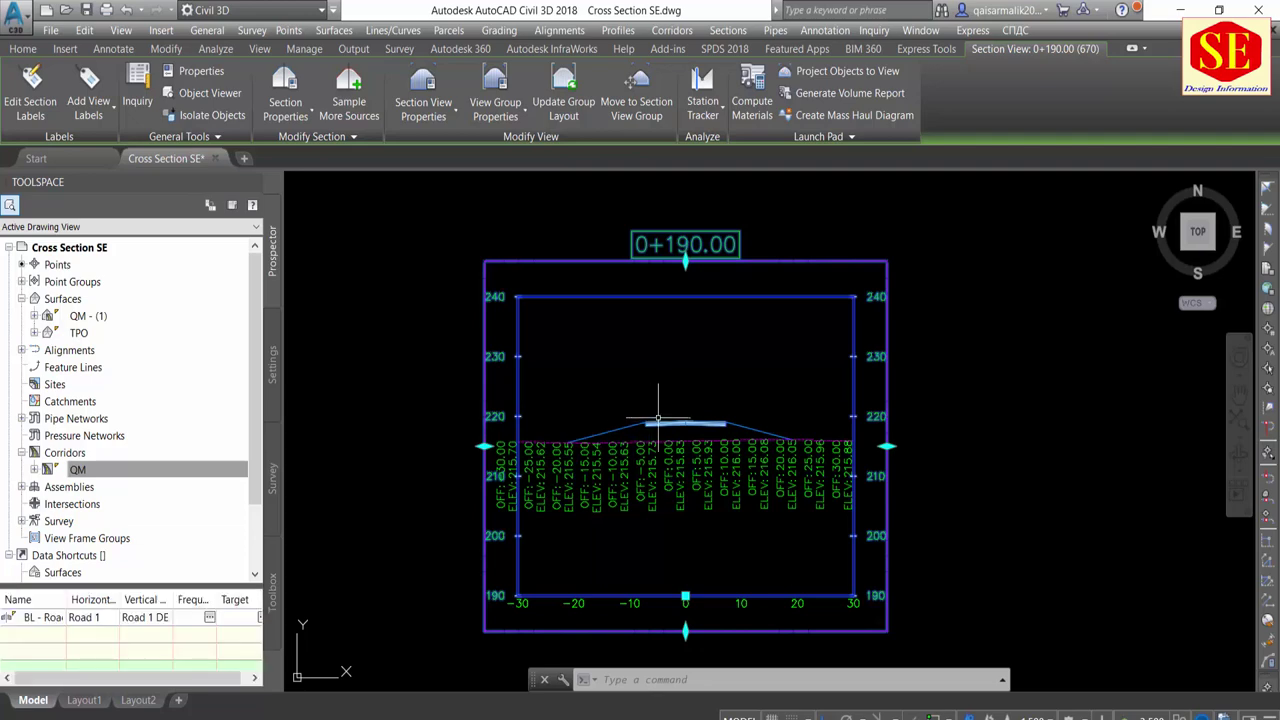
Frame a single section view and set the annotation scale to 1:250
scroll(612, 372, "down", 4)
scroll(914, 443, "down", 2)
scroll(663, 400, "down", 2)
scroll(706, 423, "up", 4)
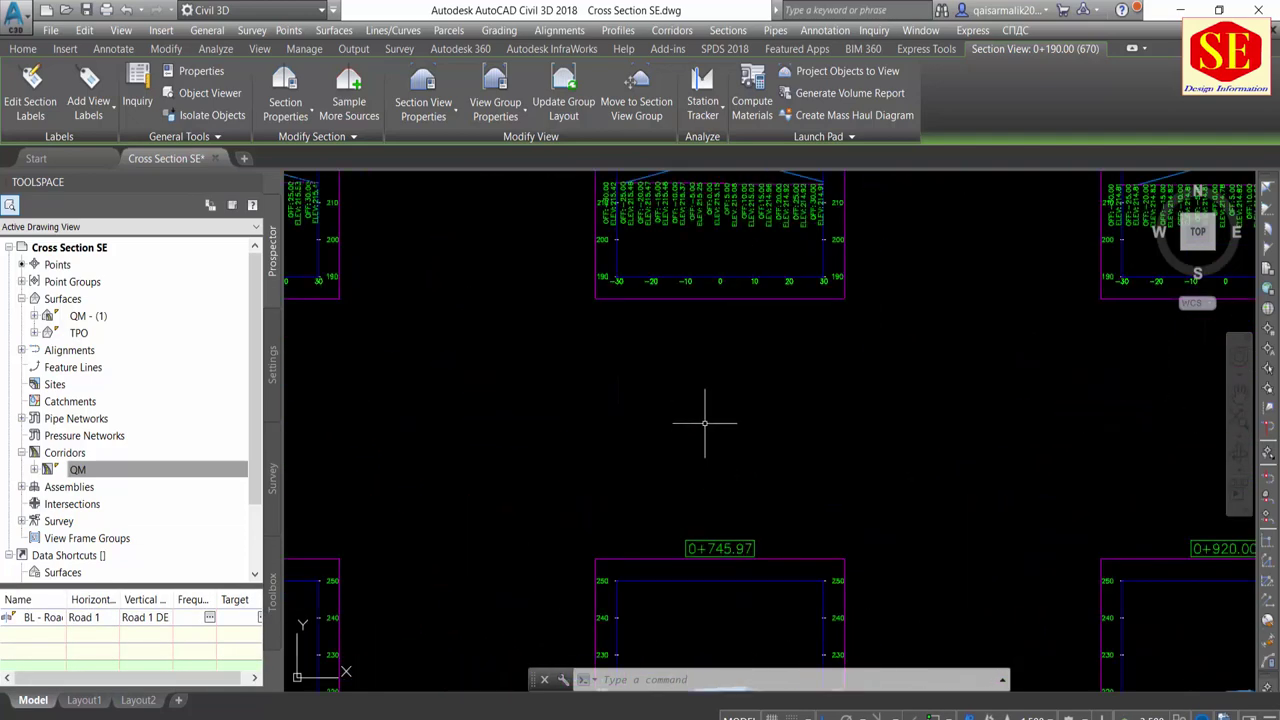
scroll(706, 423, "up", 2)
middle_click_drag(706, 423, 689, 541)
scroll(1040, 660, "down", 5)
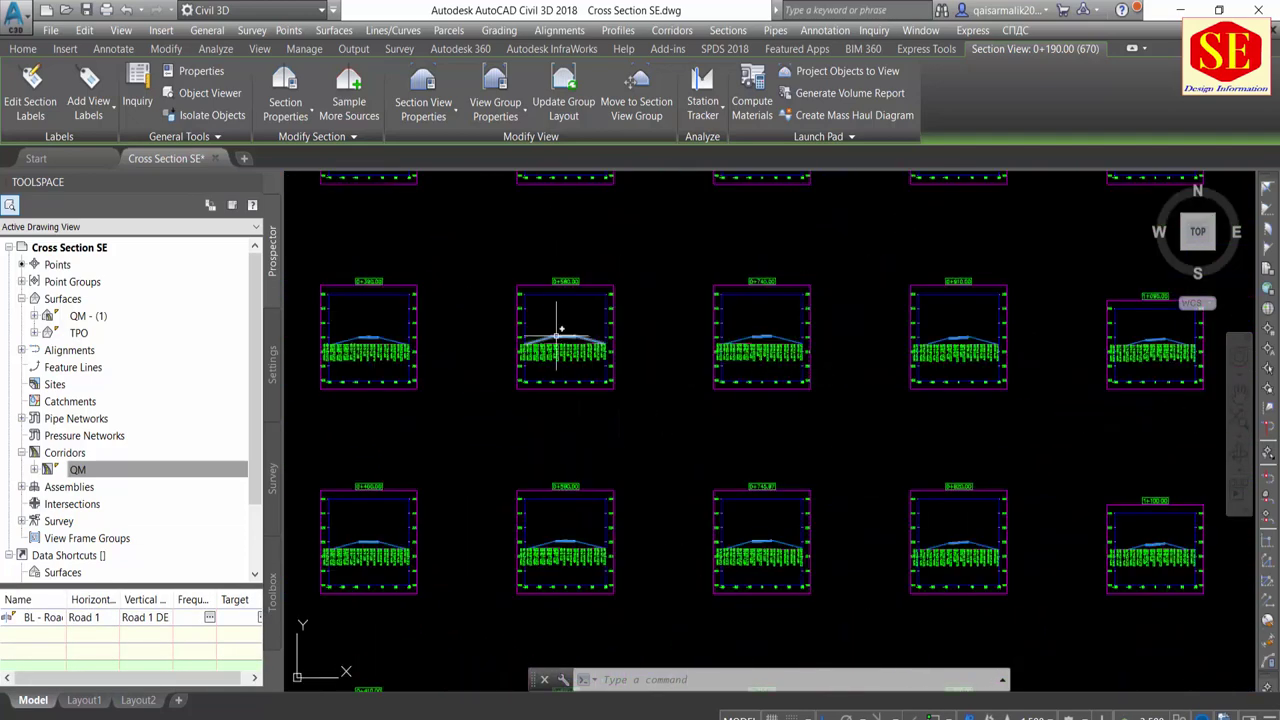
left_click(1050, 717)
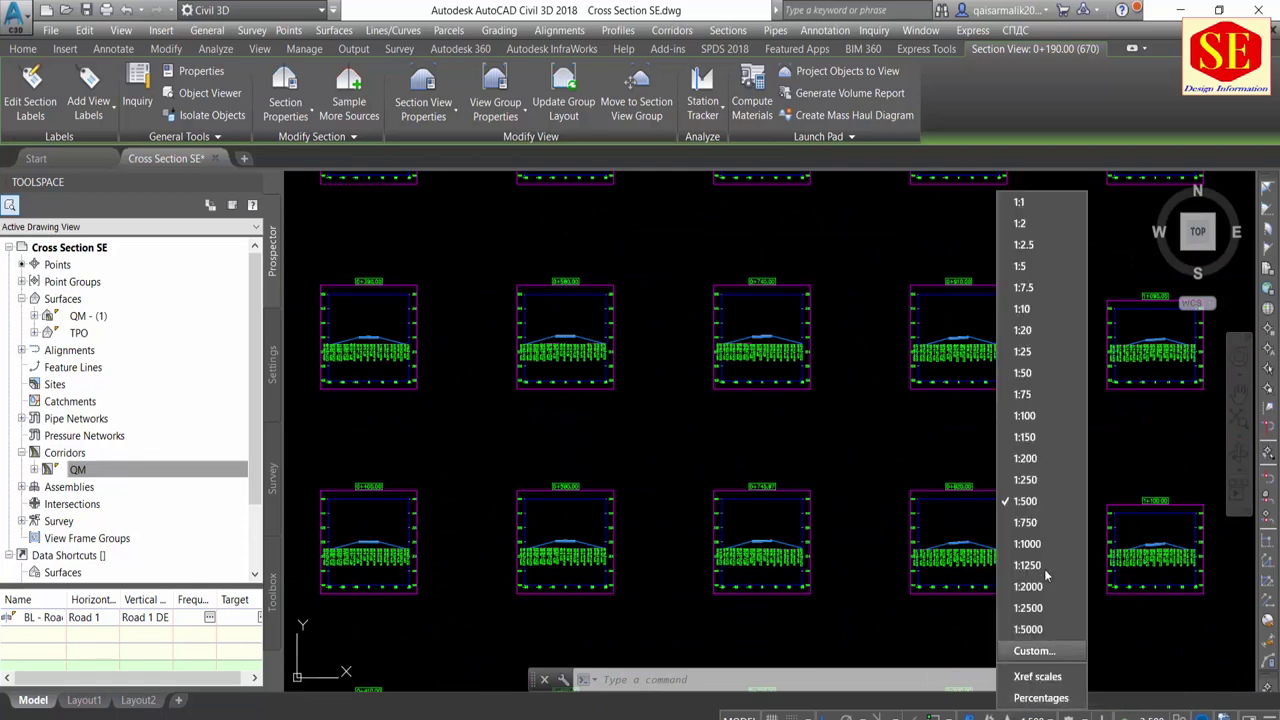
left_click(1030, 503)
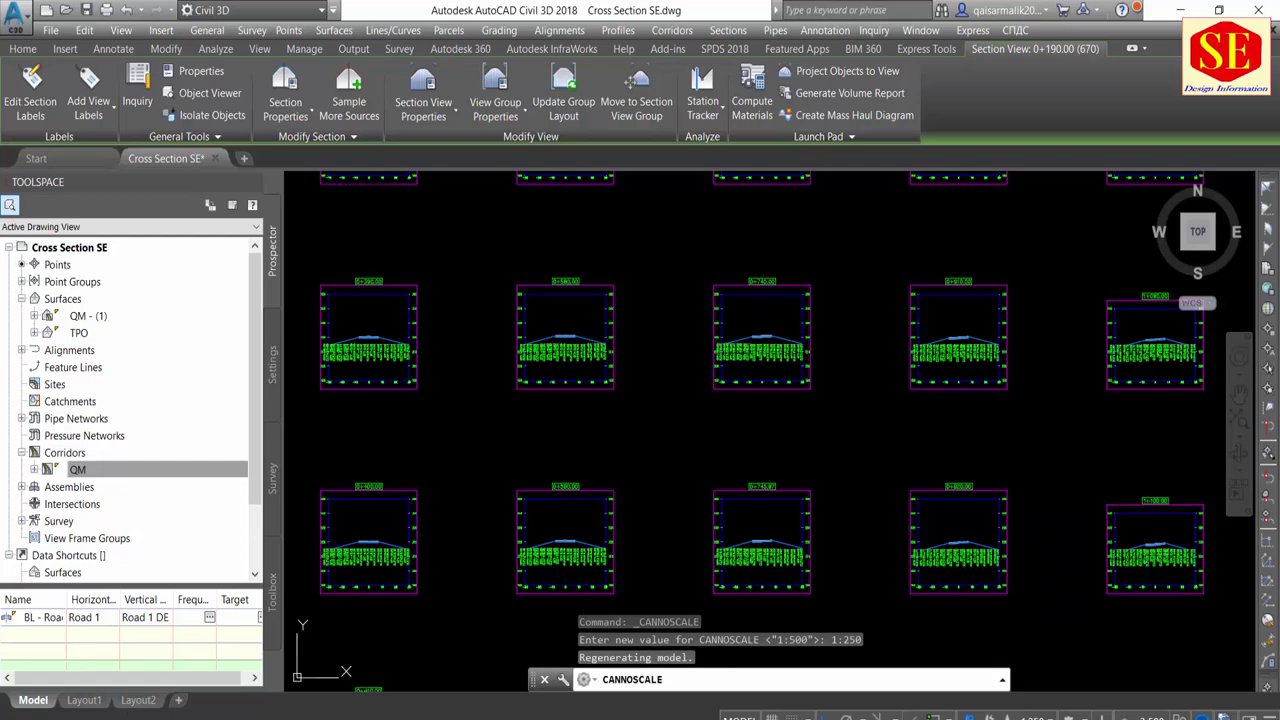
Zoom in and out to check the redrawn OFF/ELEV labels
scroll(613, 371, "up", 3)
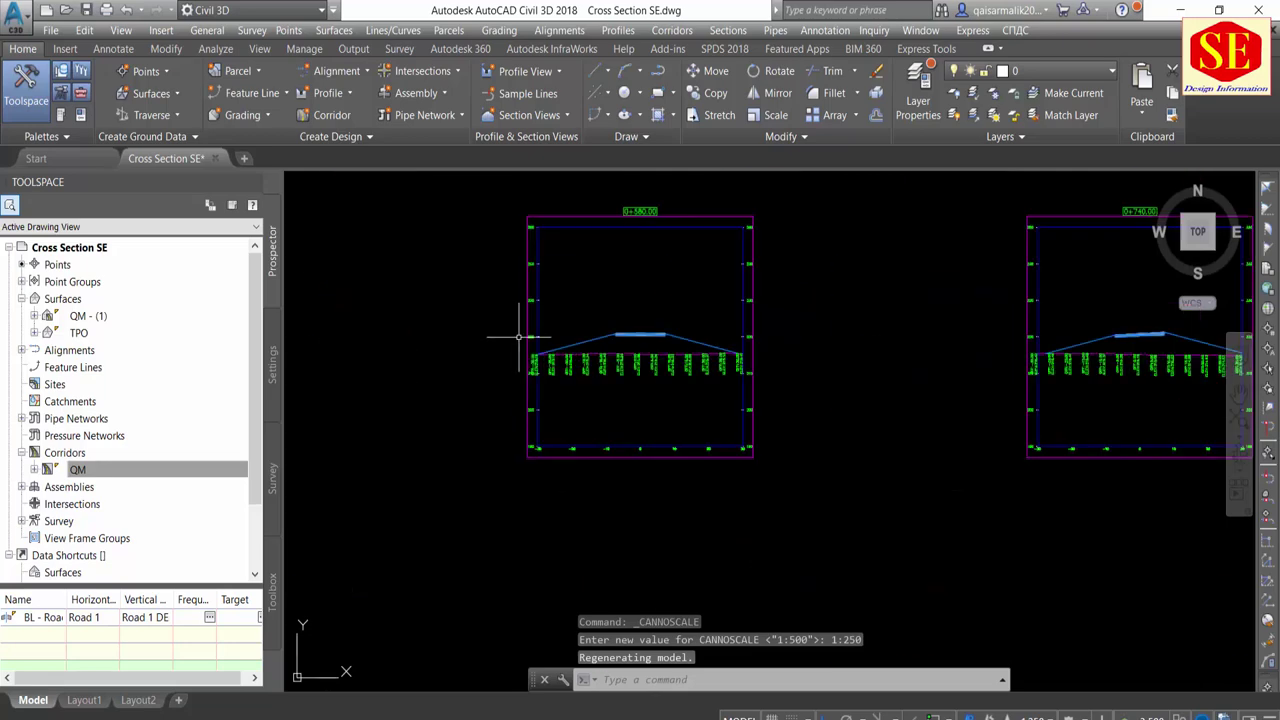
scroll(514, 343, "up", 3)
scroll(700, 366, "up", 2)
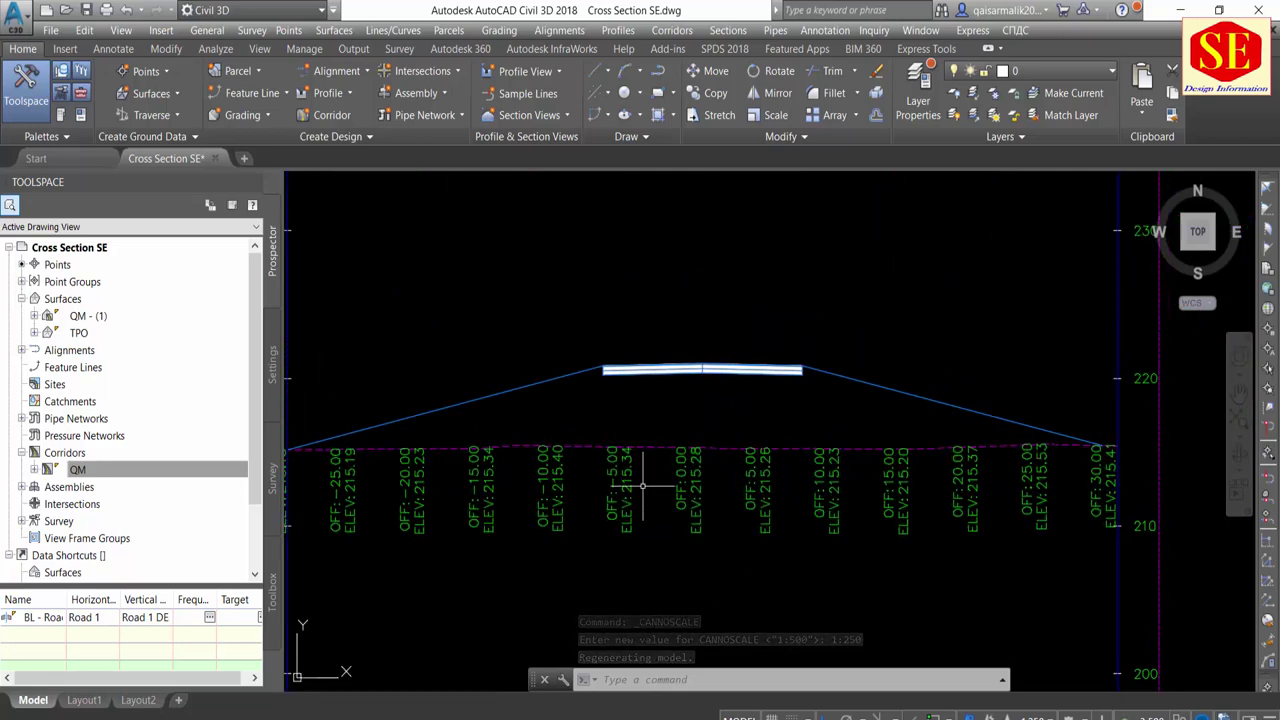
scroll(690, 513, "down", 2)
scroll(601, 500, "up", 3)
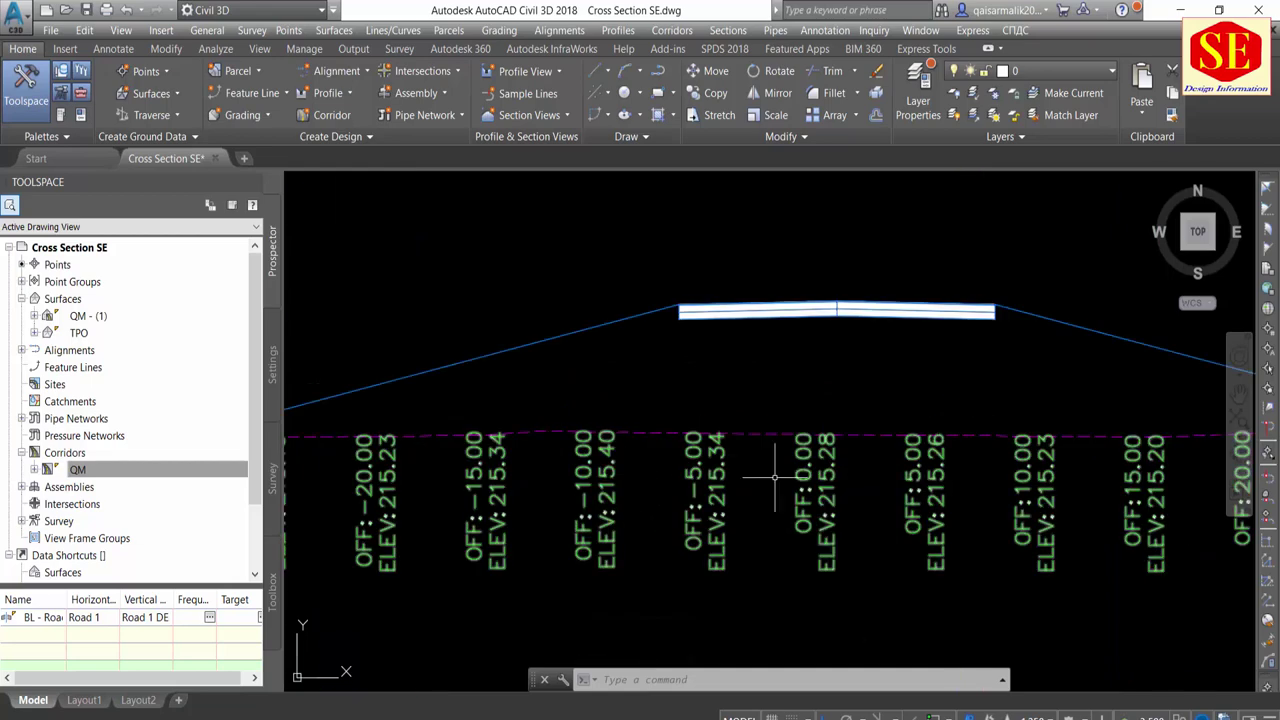
scroll(830, 507, "down", 5)
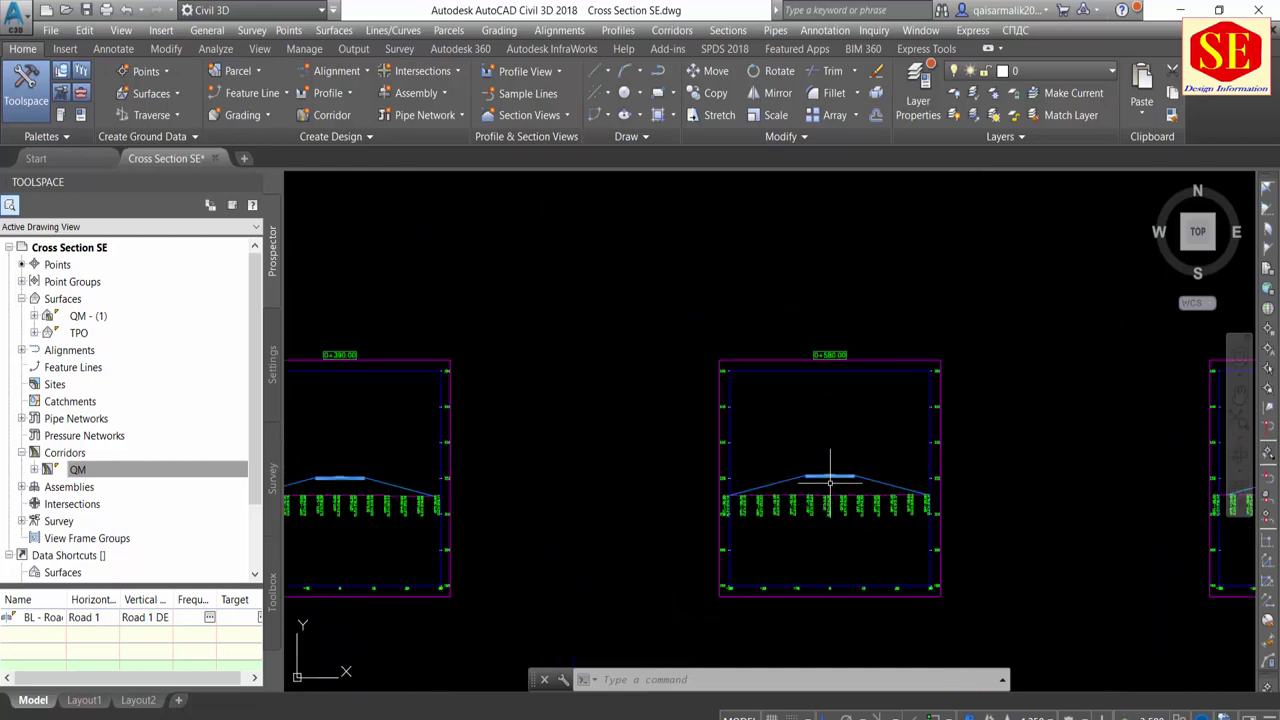
In the 0+580 section view group properties, assign FG Section Labels to the QM finished-ground section
left_click(767, 362)
left_click(497, 112)
left_click(535, 144)
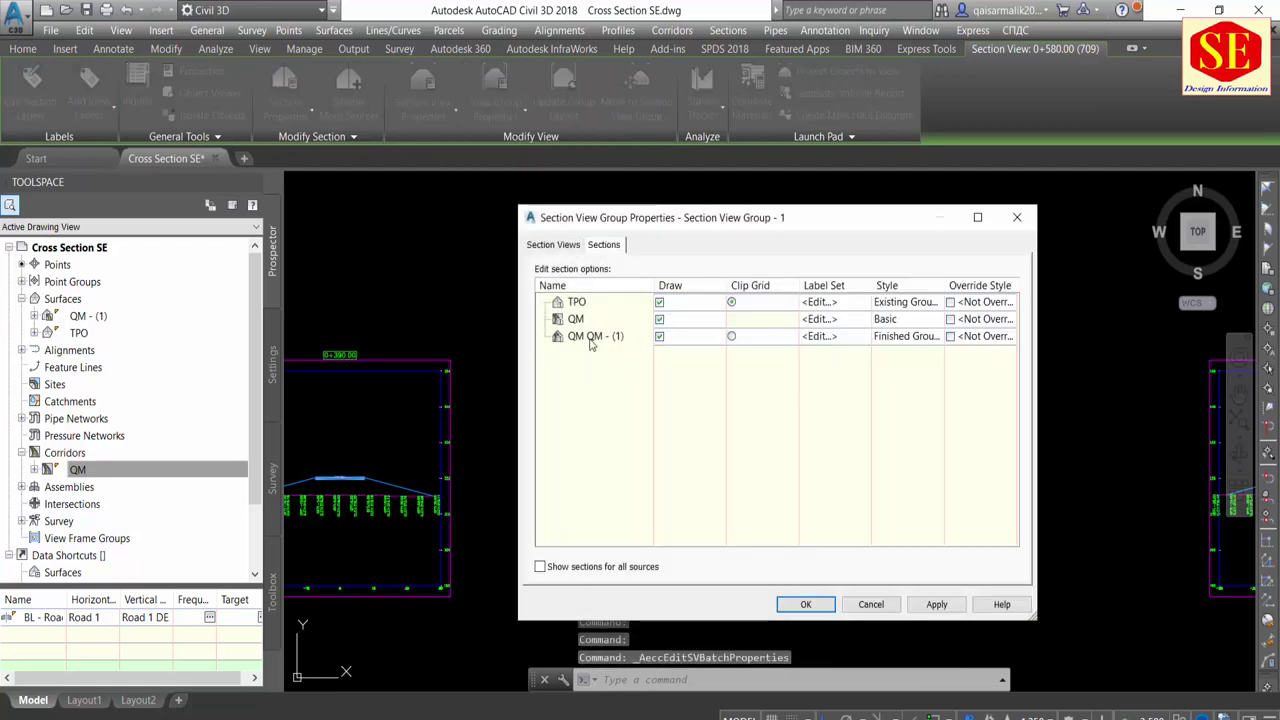
left_click(590, 342)
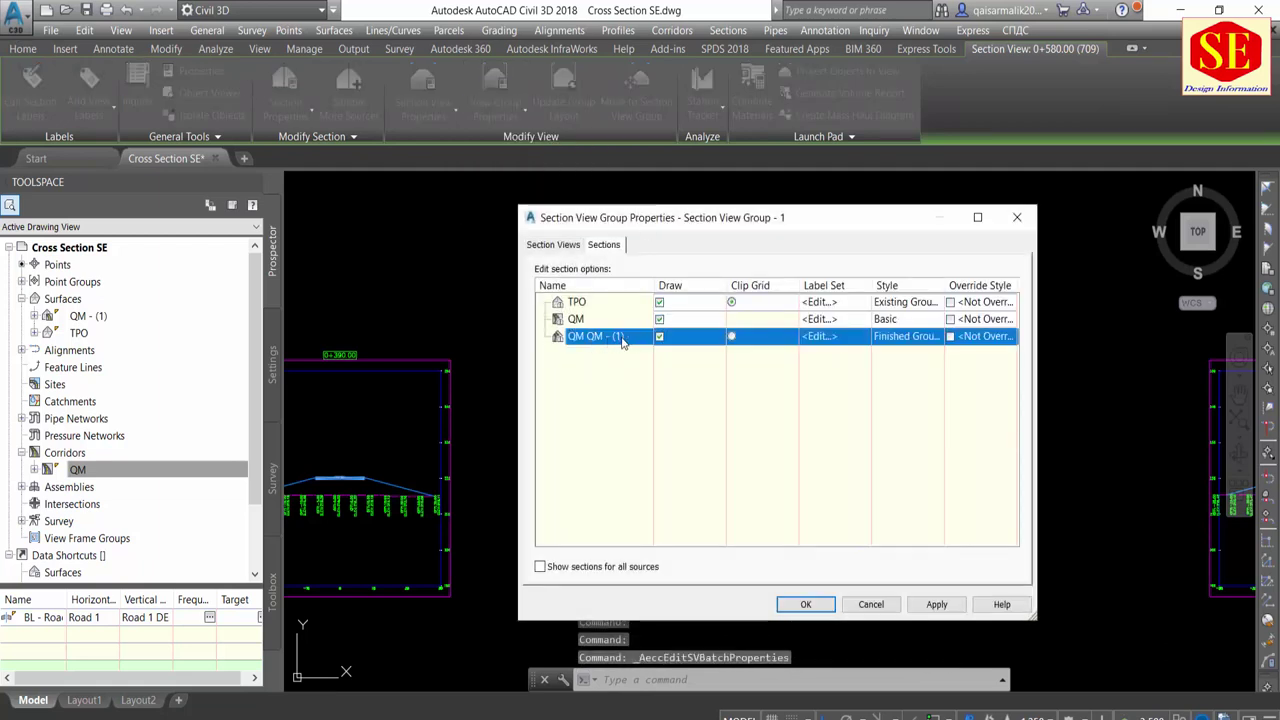
left_click(826, 338)
left_click(449, 268)
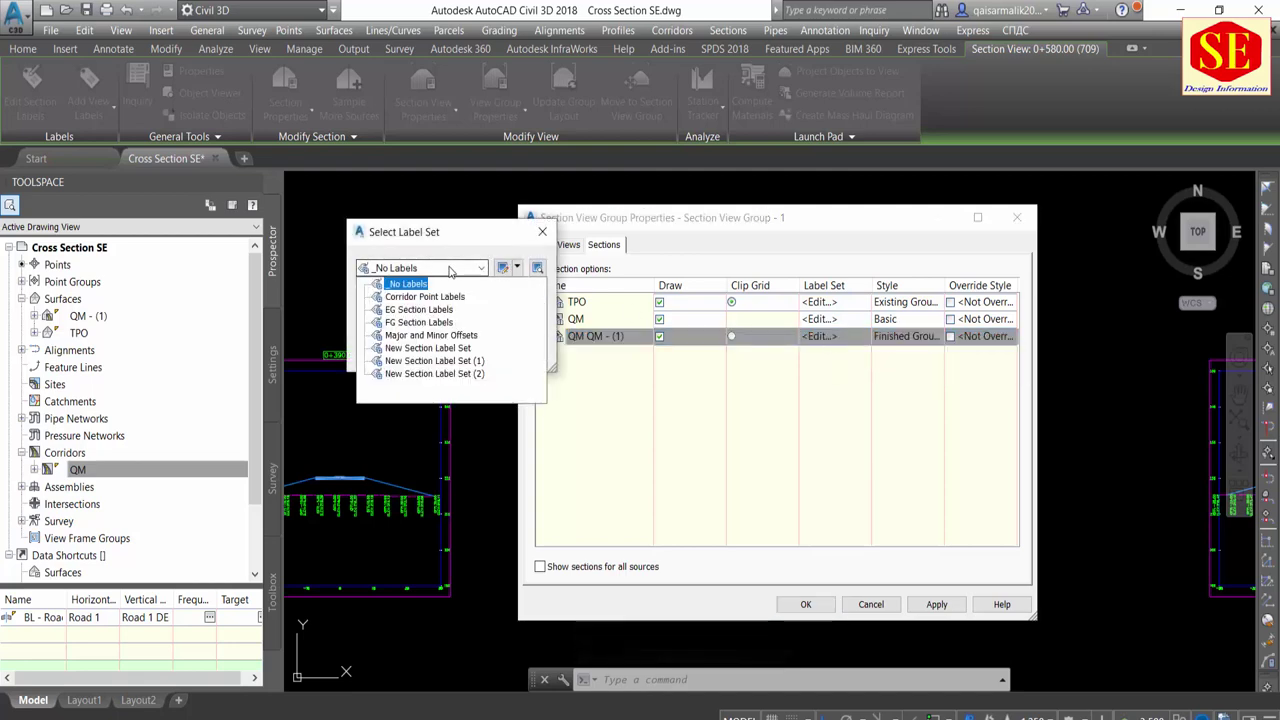
left_click(429, 322)
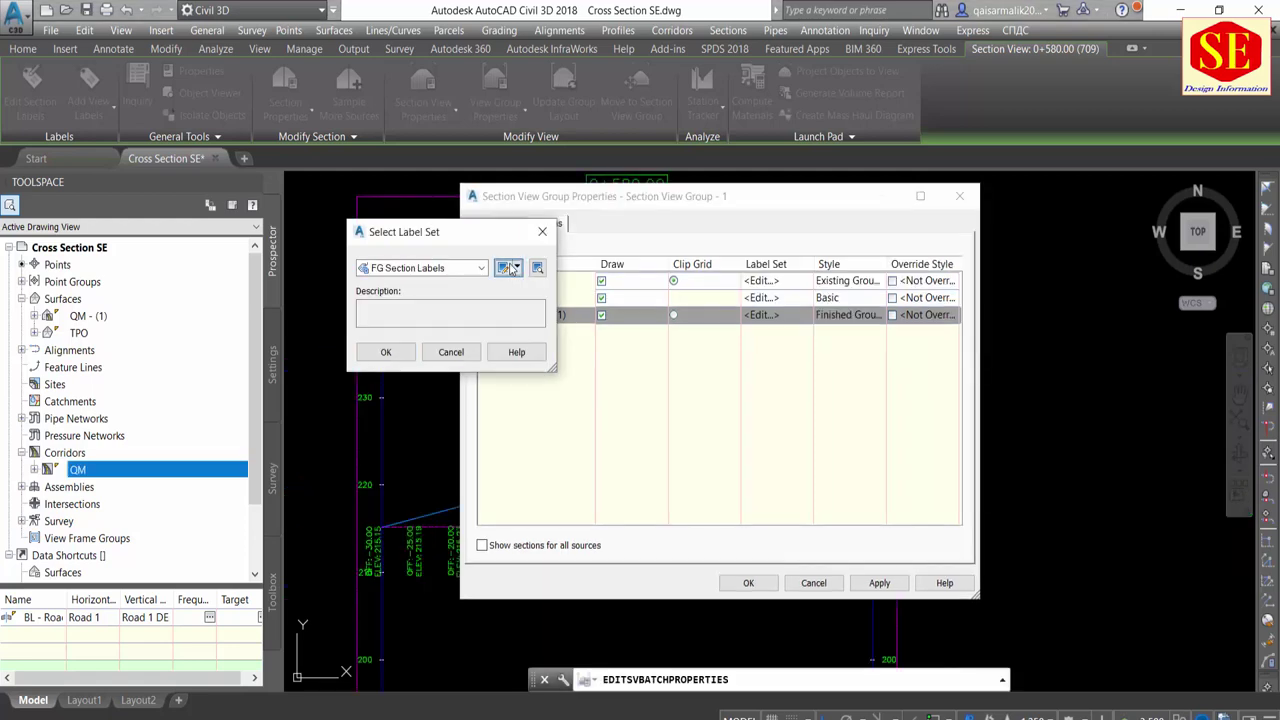
Add Segments (Percent Grade) and Grade Breaks labels to the FG Section Labels set
left_click(503, 267)
left_click(224, 176)
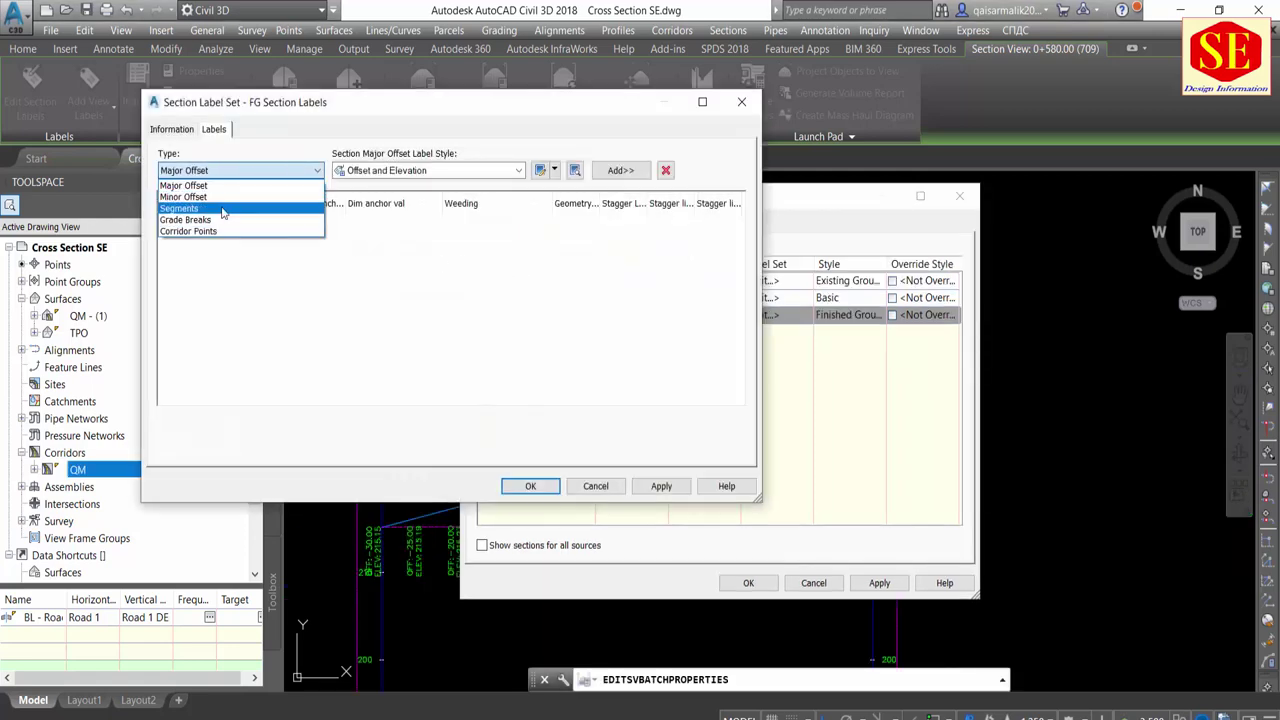
left_click(224, 206)
left_click(620, 172)
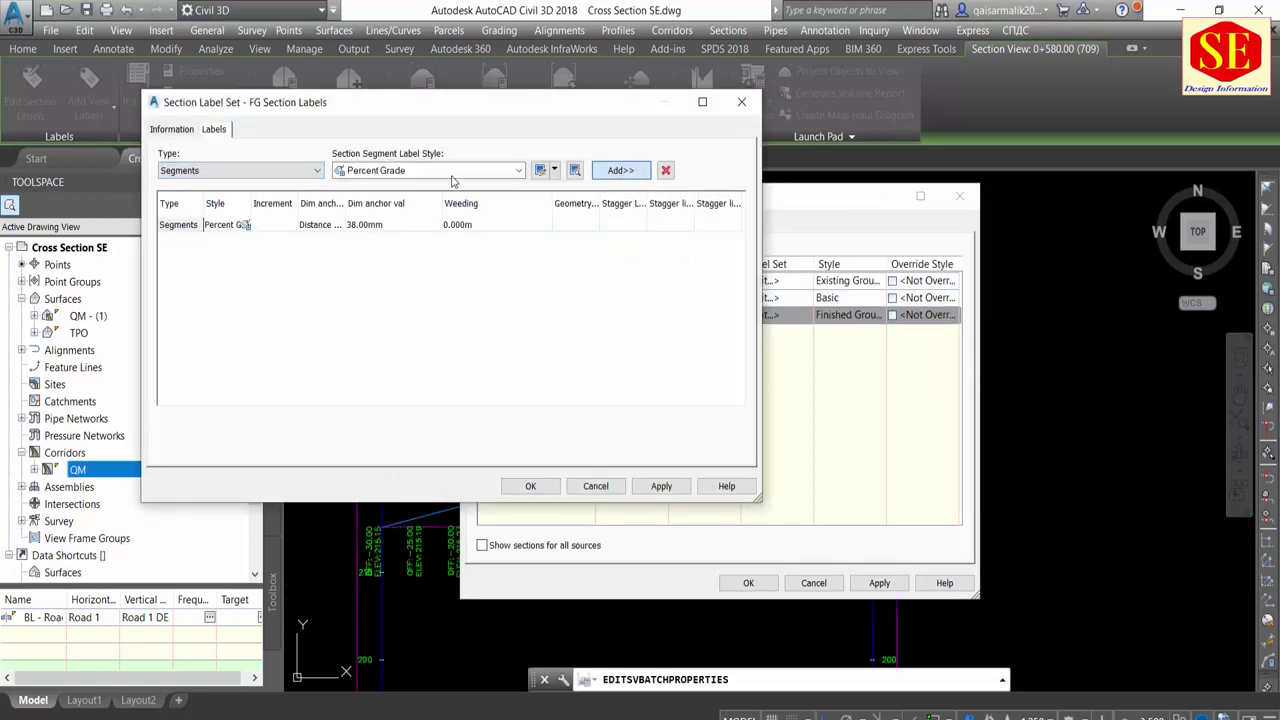
left_click(258, 173)
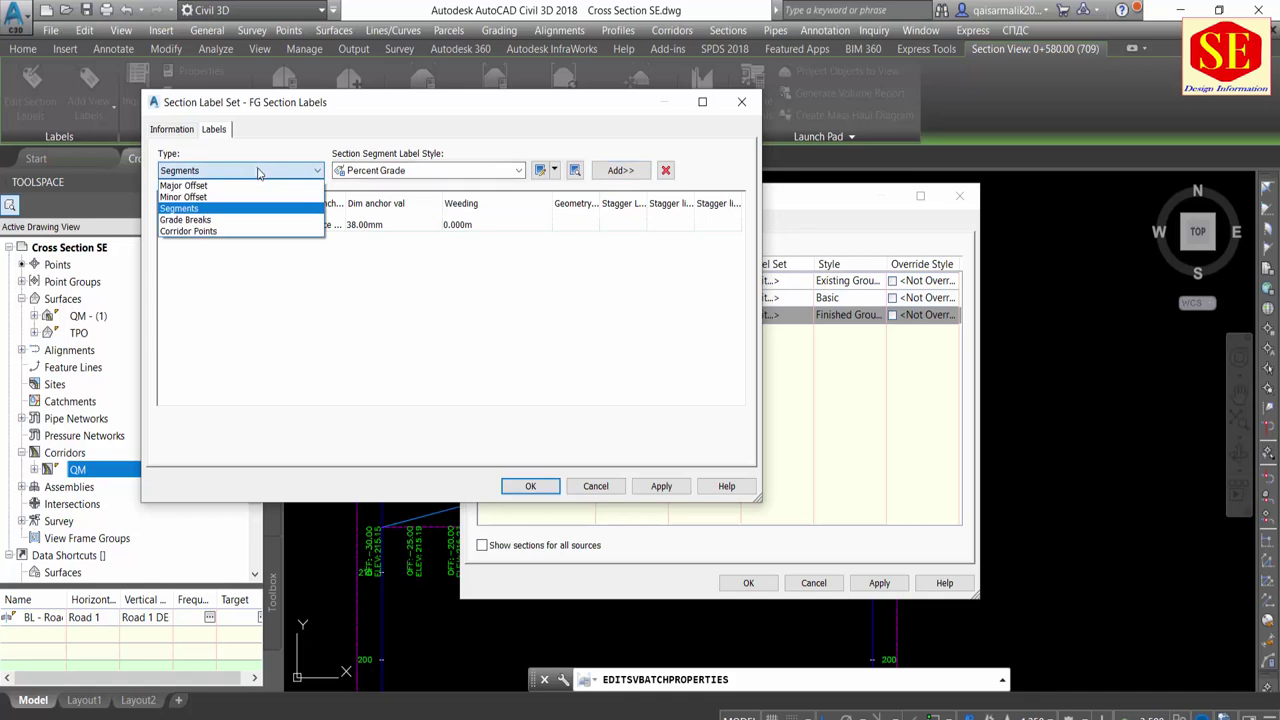
left_click(235, 220)
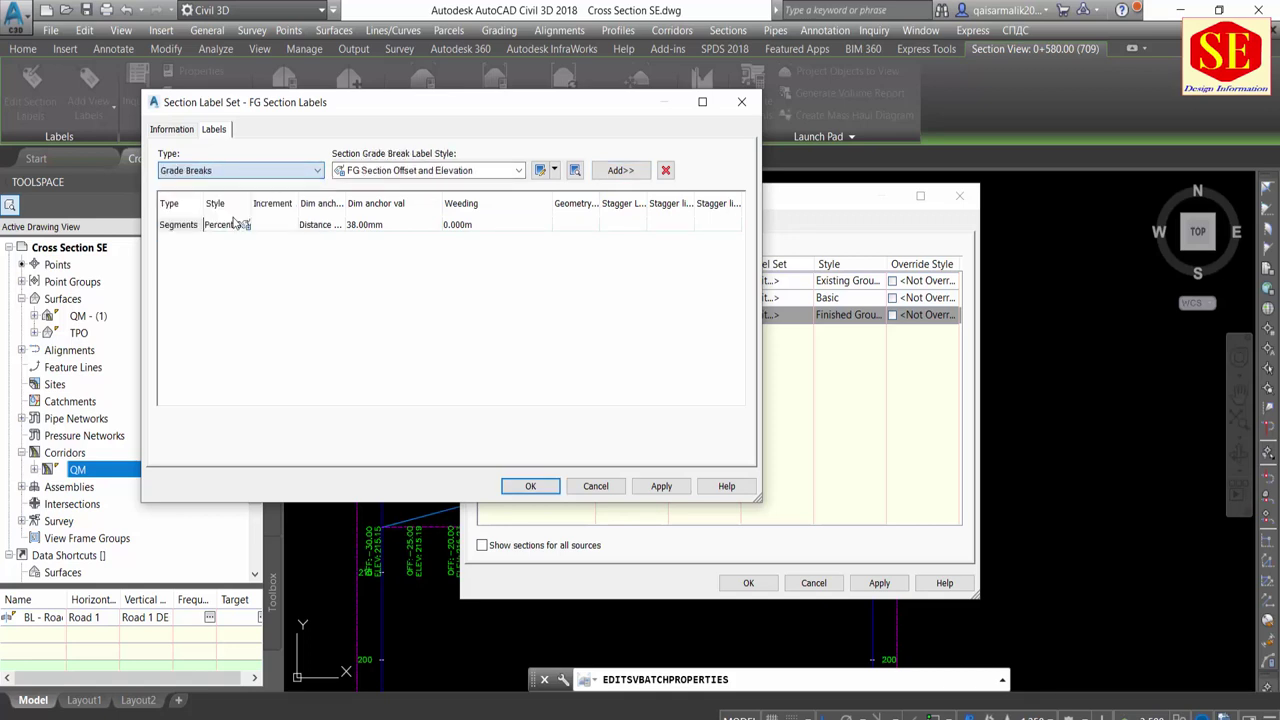
left_click(620, 170)
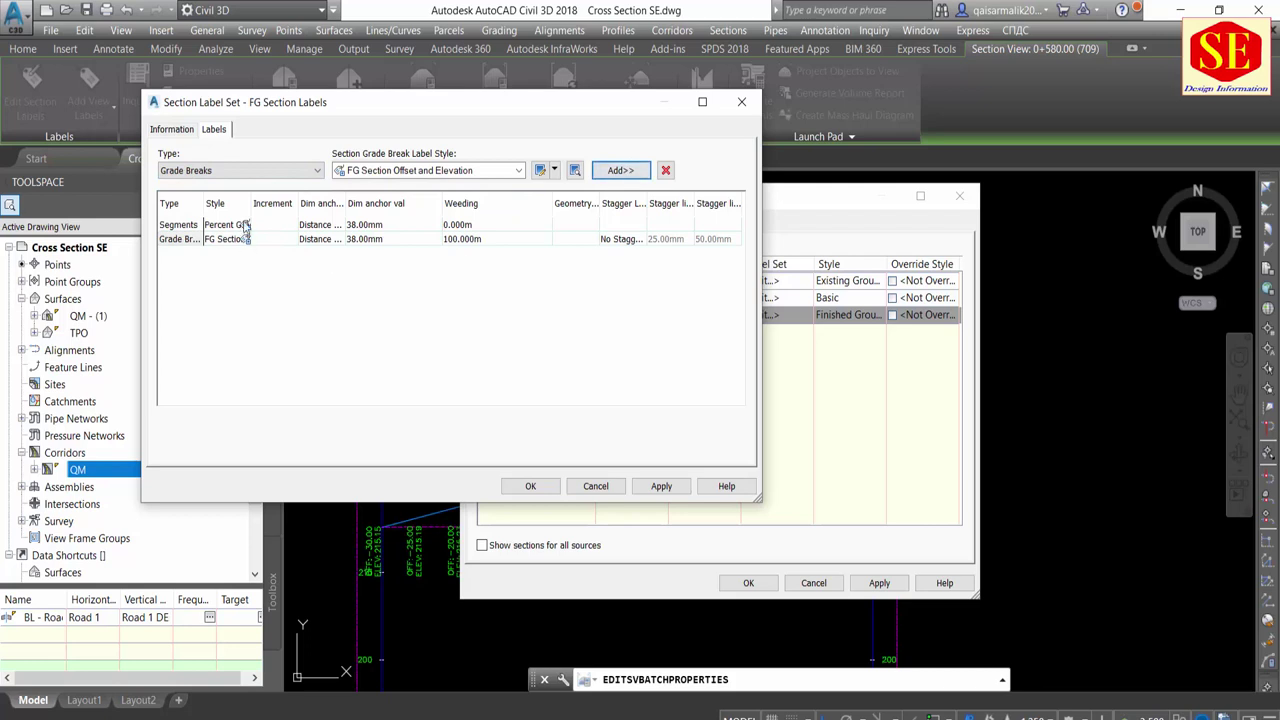
left_click_drag(245, 226, 350, 250)
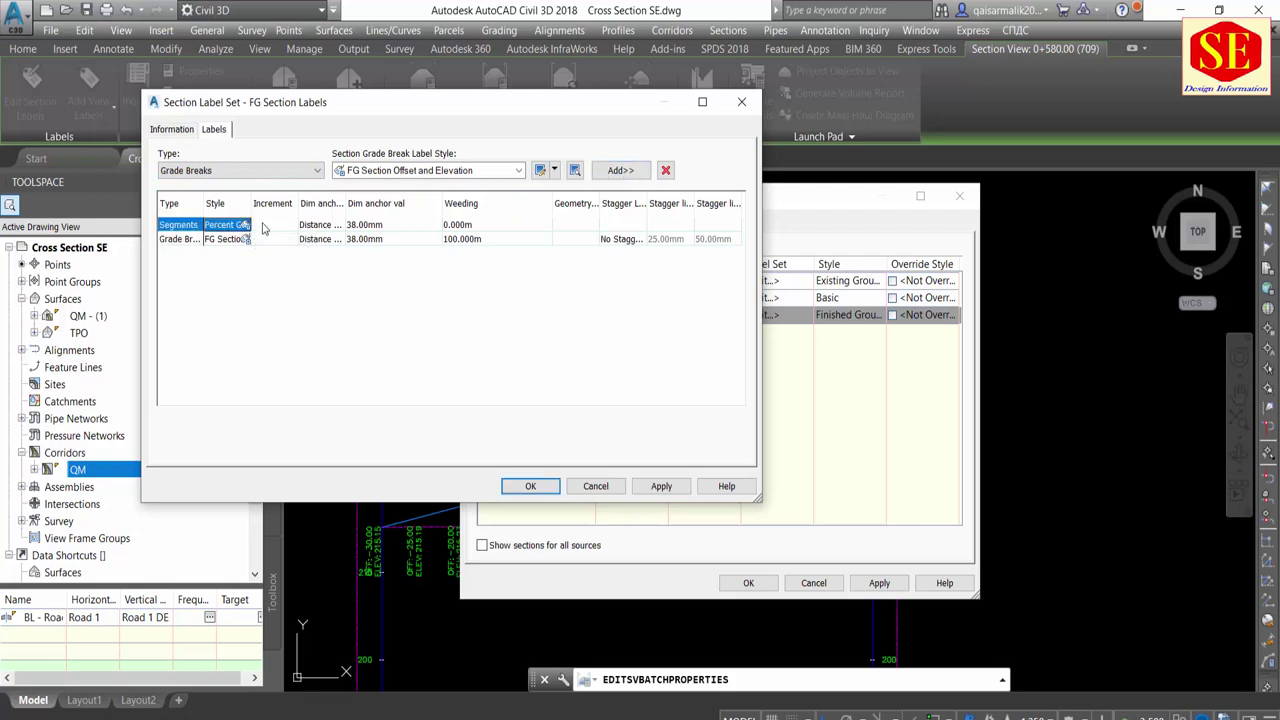
left_click(246, 226)
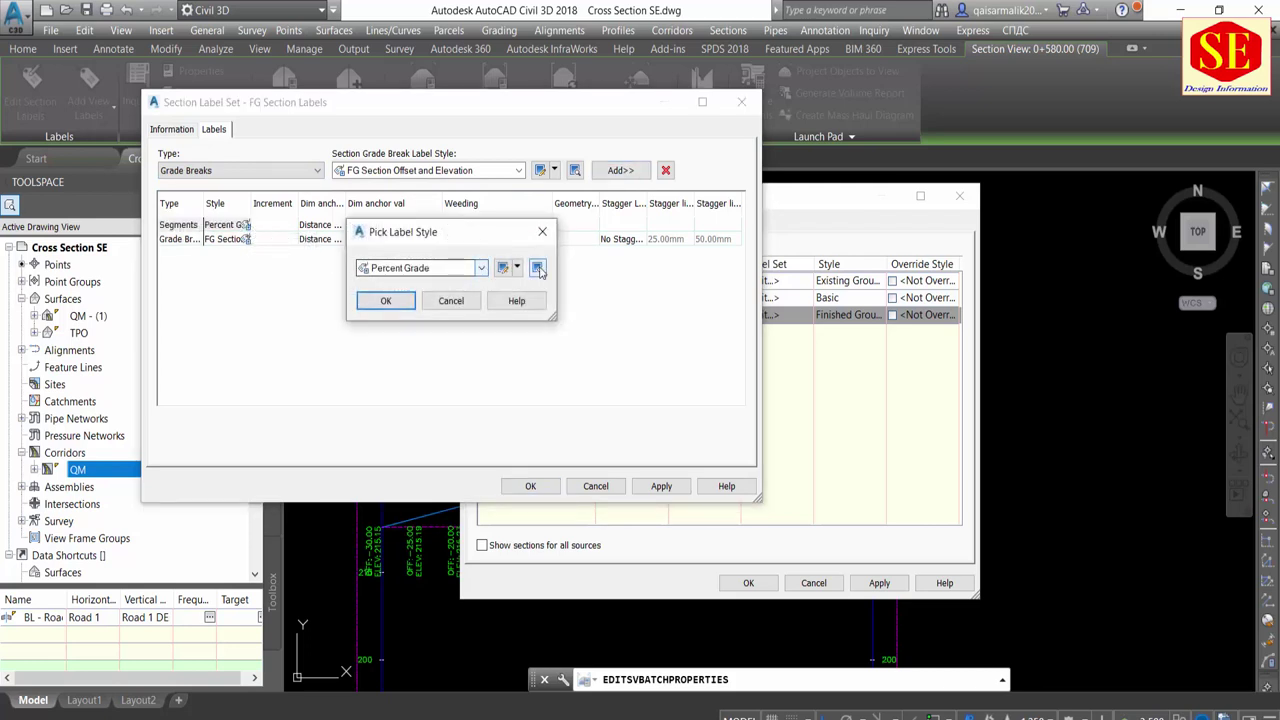
Inspect the Percent Grade style's attachment and text height, keeping it for segment labels
left_click(502, 268)
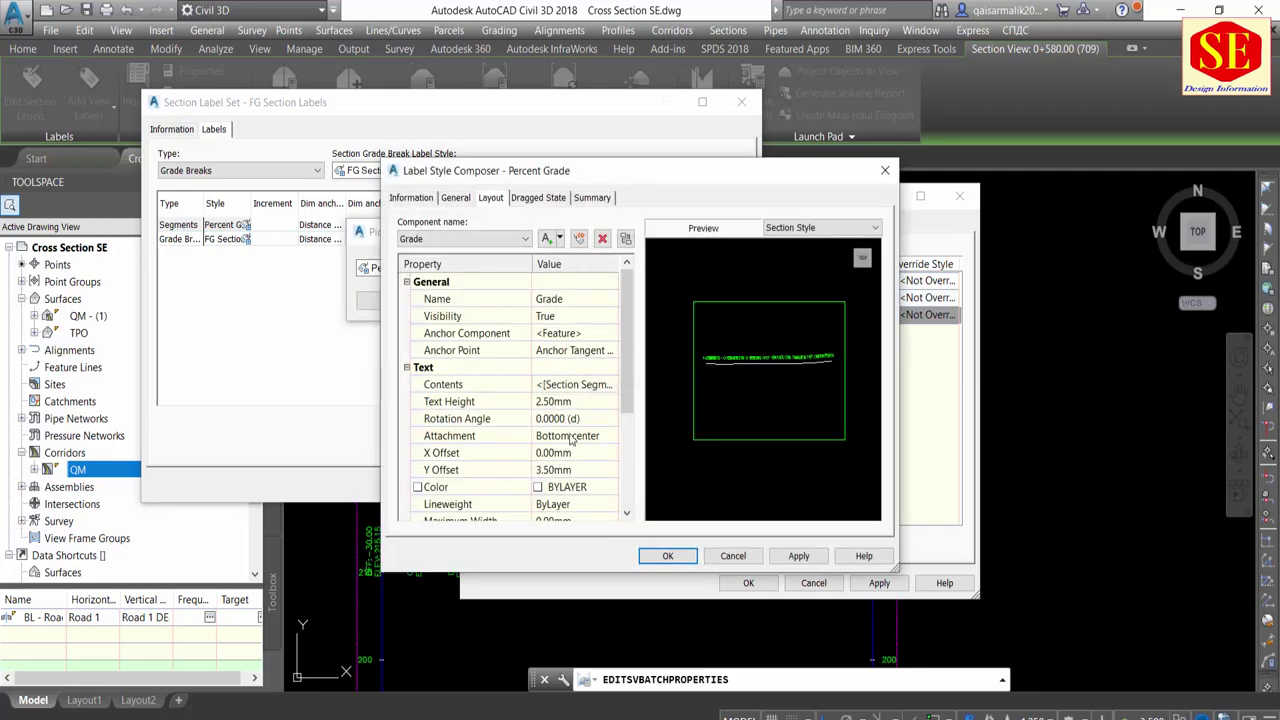
left_click(573, 440)
left_click(611, 436)
left_click(570, 551)
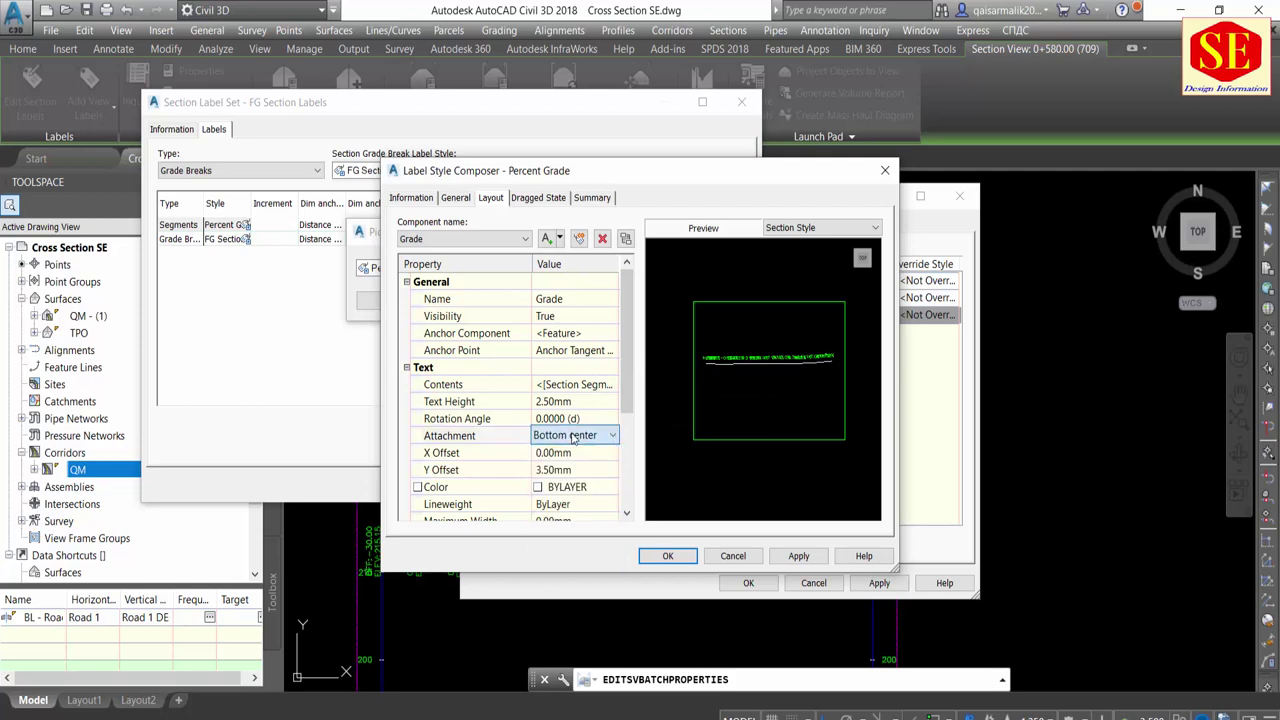
left_click(557, 400)
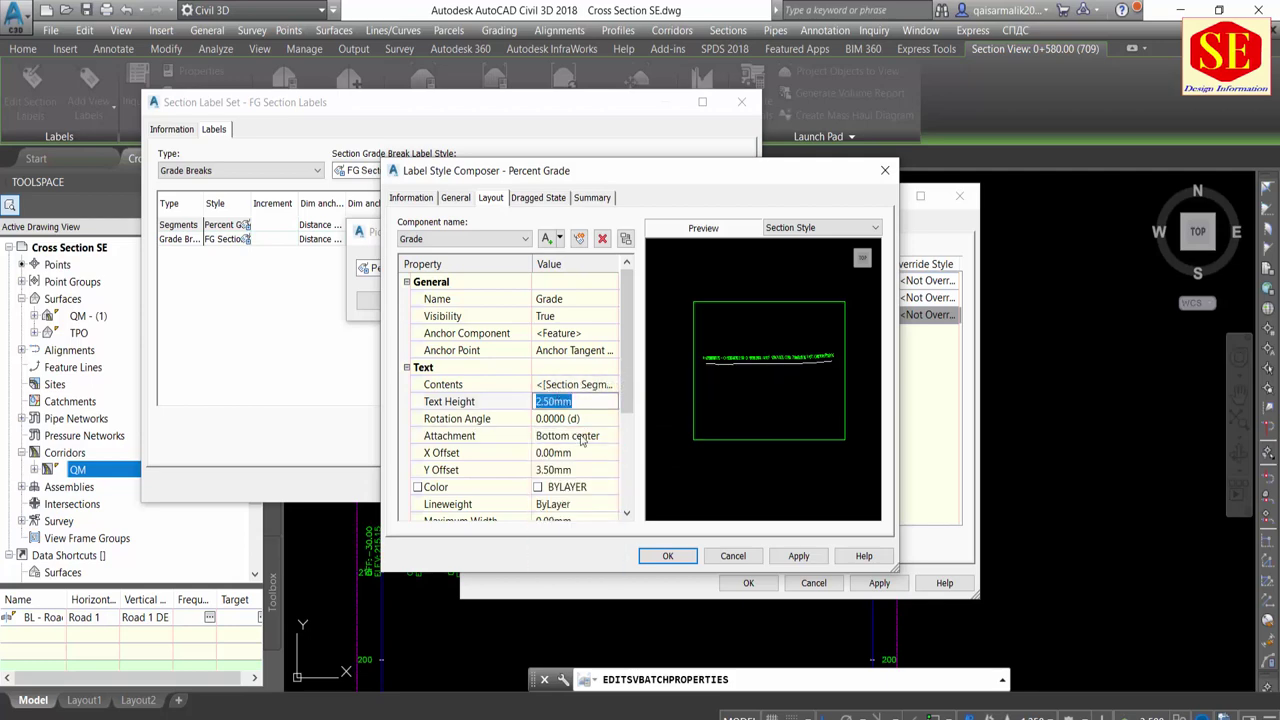
left_click(665, 556)
left_click(386, 302)
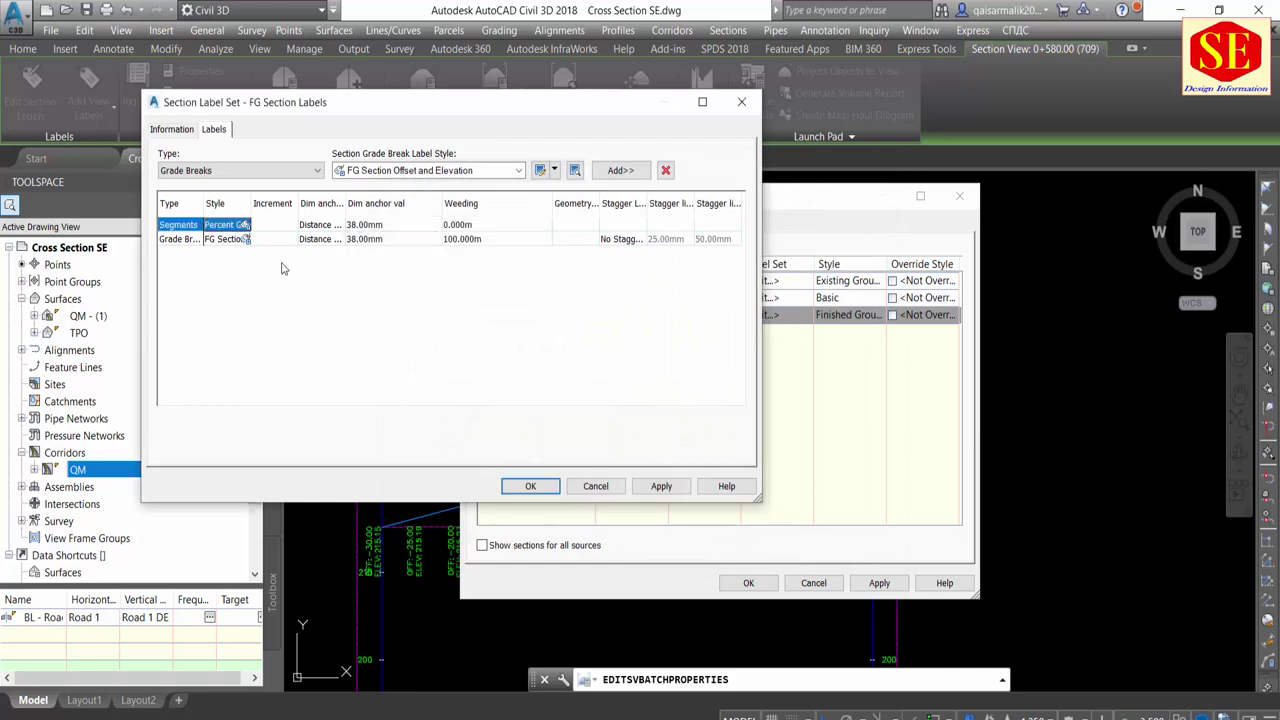
Inspect and keep the FG Section Offset and Elevation style for grade-break labels
left_click(247, 240)
left_click(246, 240)
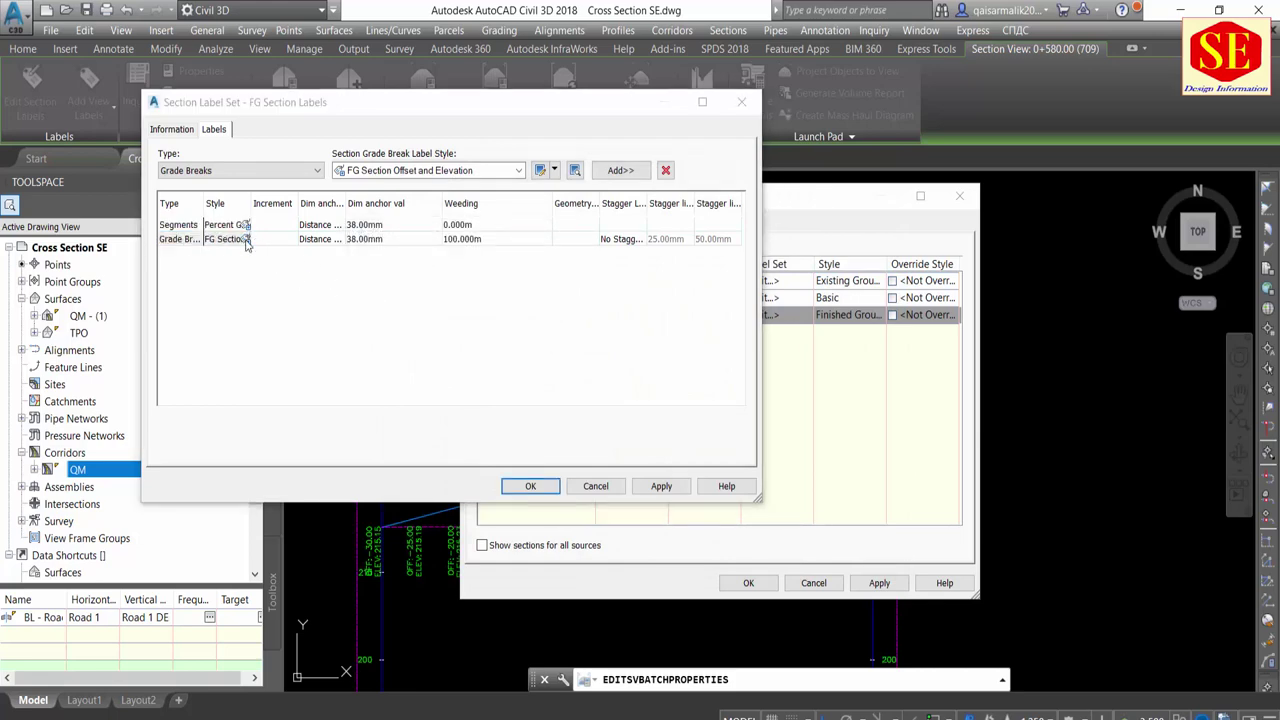
left_click(502, 274)
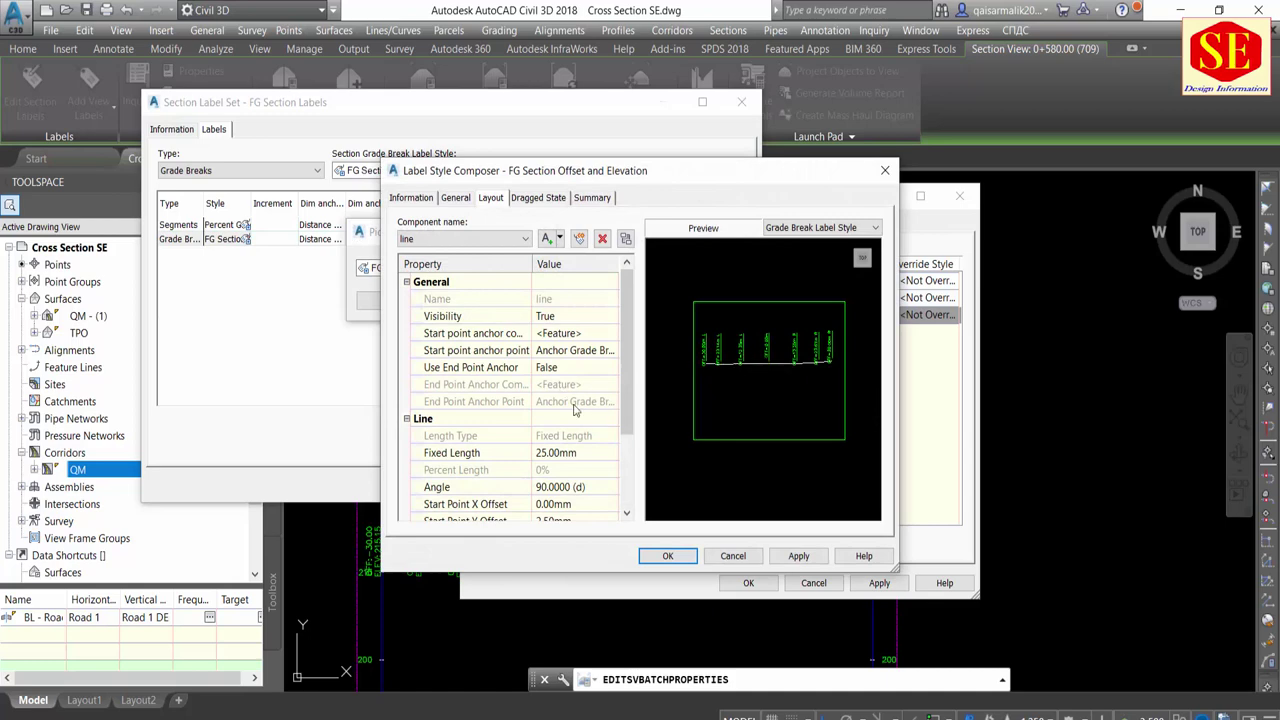
scroll(575, 408, "down", 2)
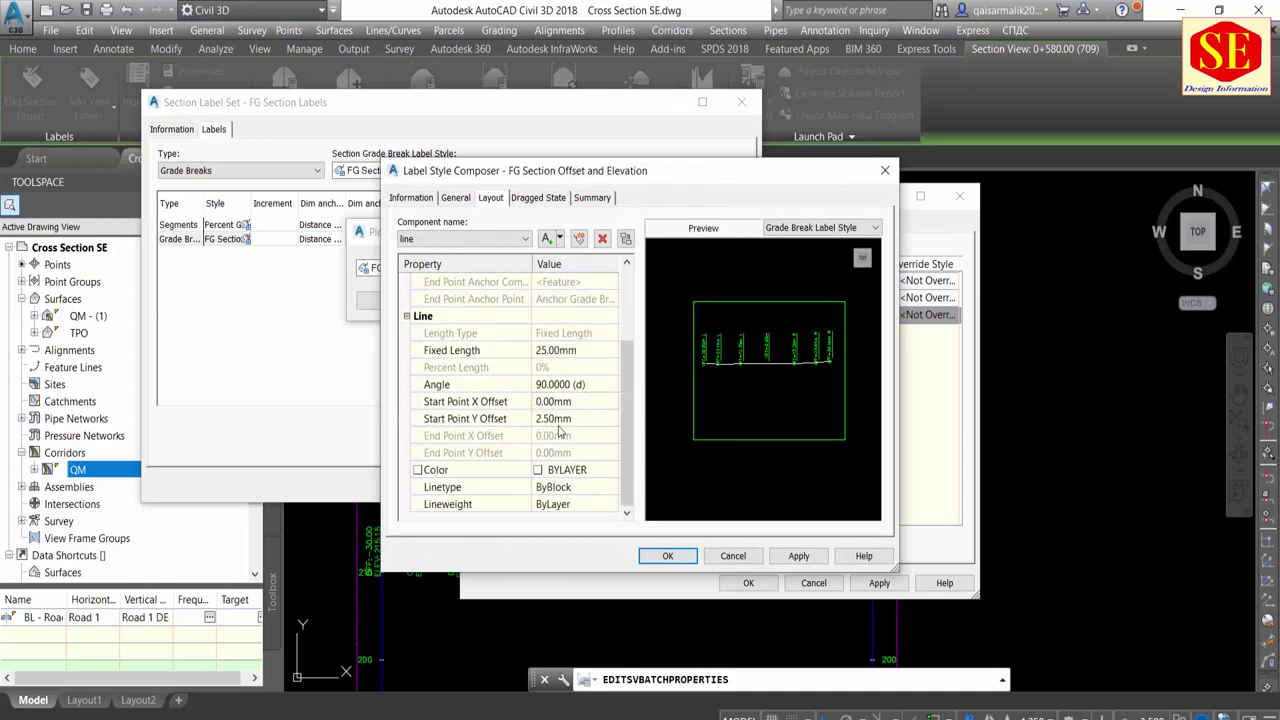
left_click(672, 558)
left_click(390, 304)
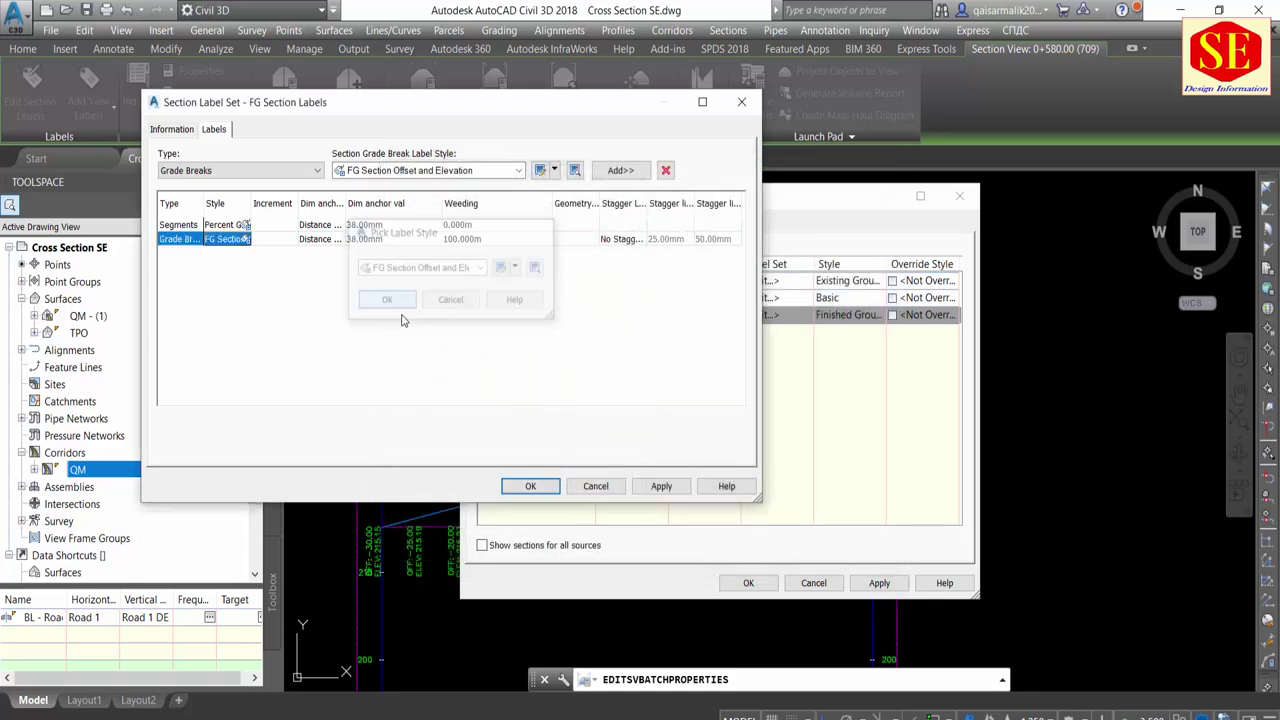
Confirm the FG Section Labels set and apply it to Section View Group - 1
left_click(660, 486)
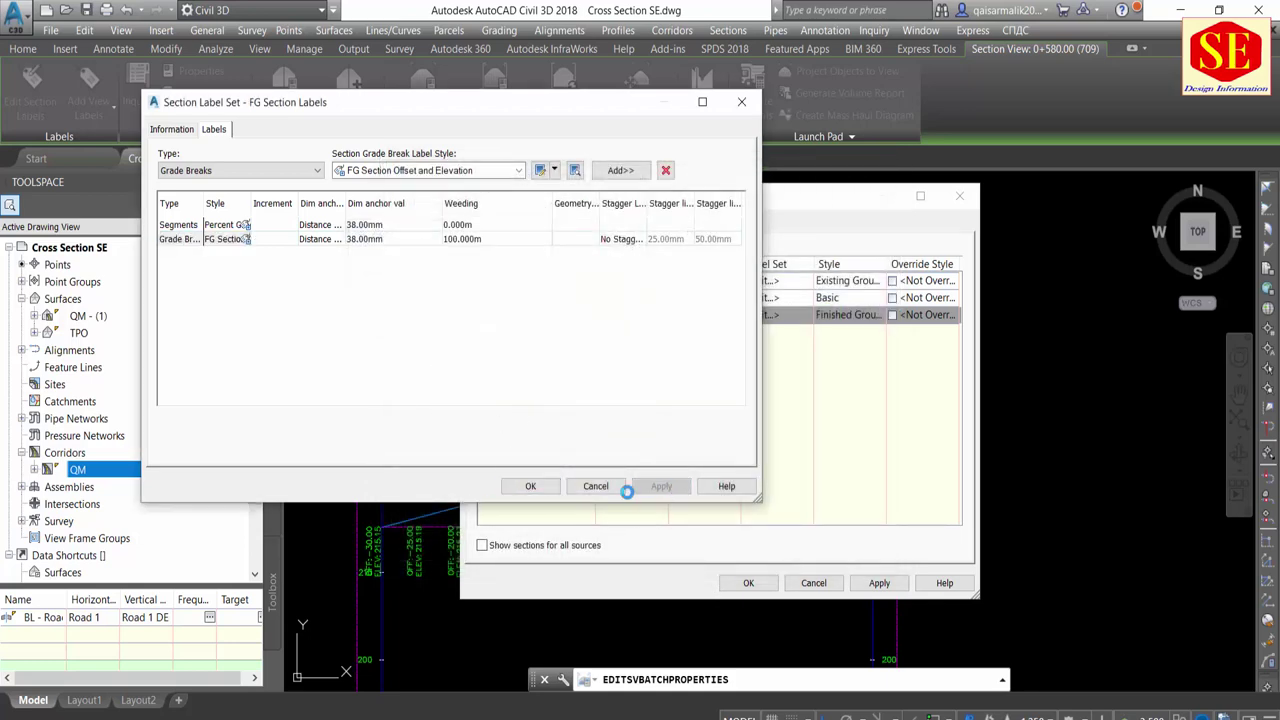
left_click(533, 487)
left_click(388, 353)
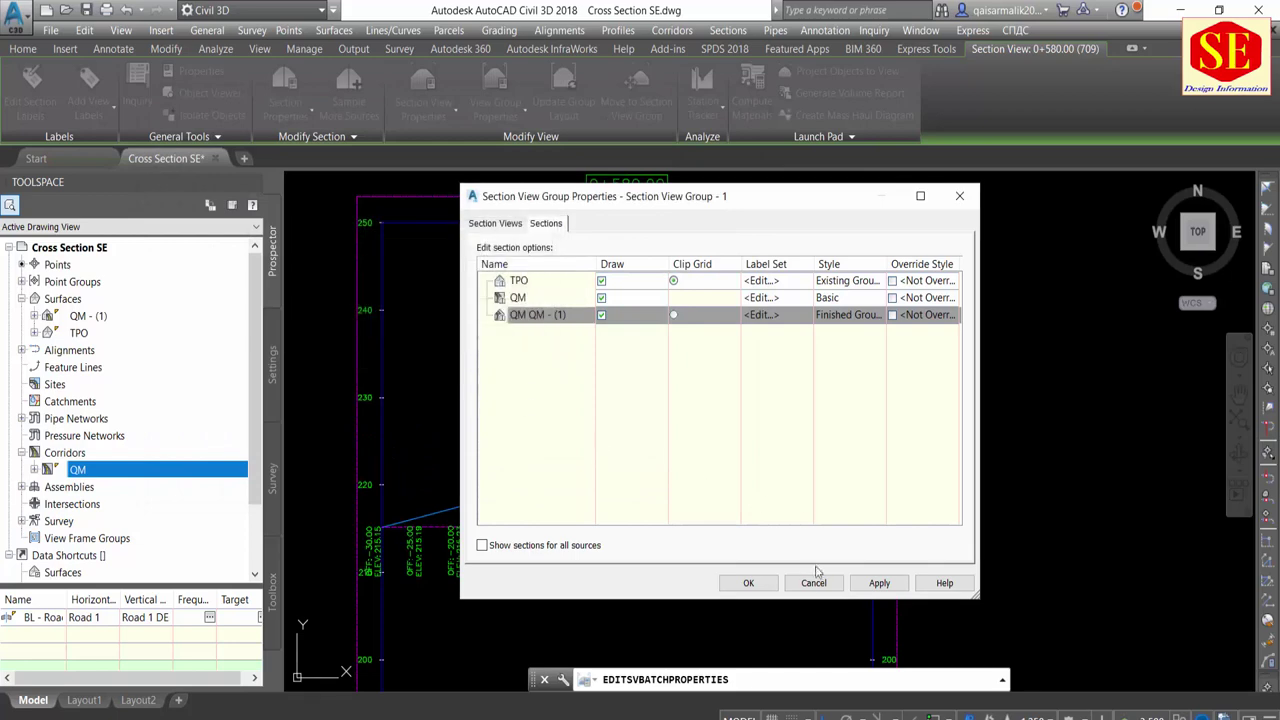
left_click(747, 585)
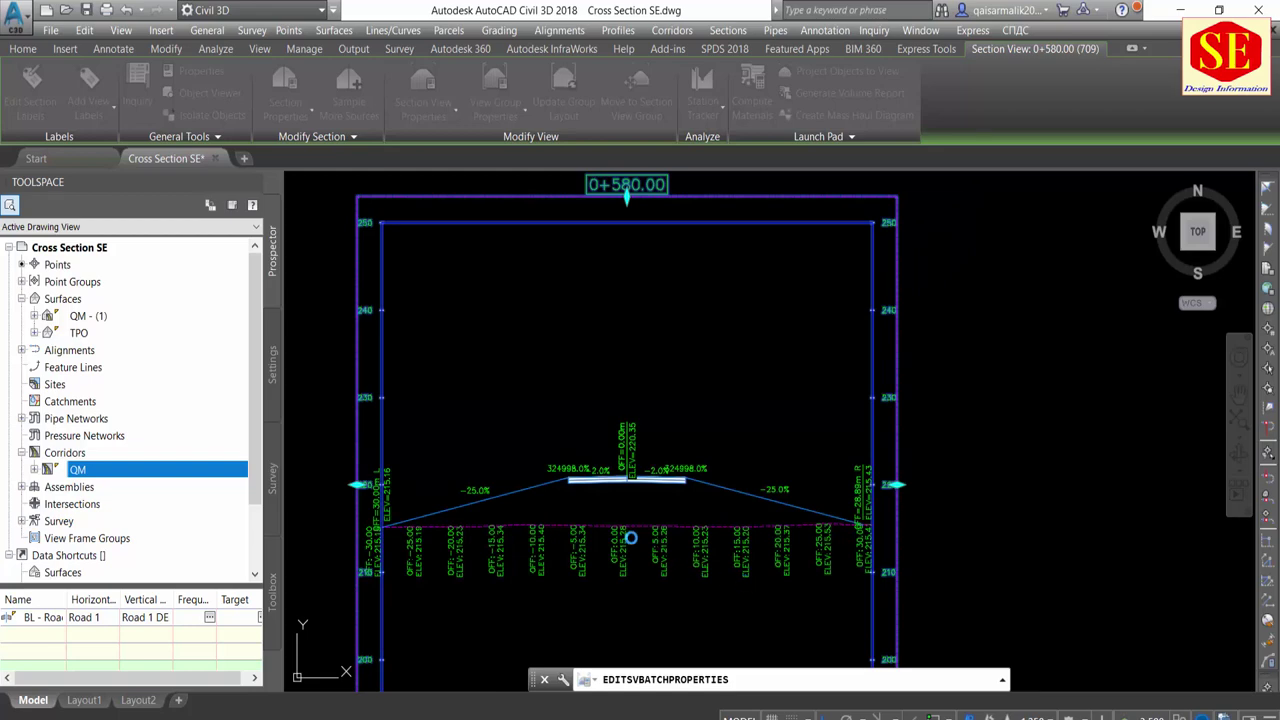
Pan and zoom across the section views past 2+150.00, dismissing a low-battery warning
scroll(607, 452, "up", 3)
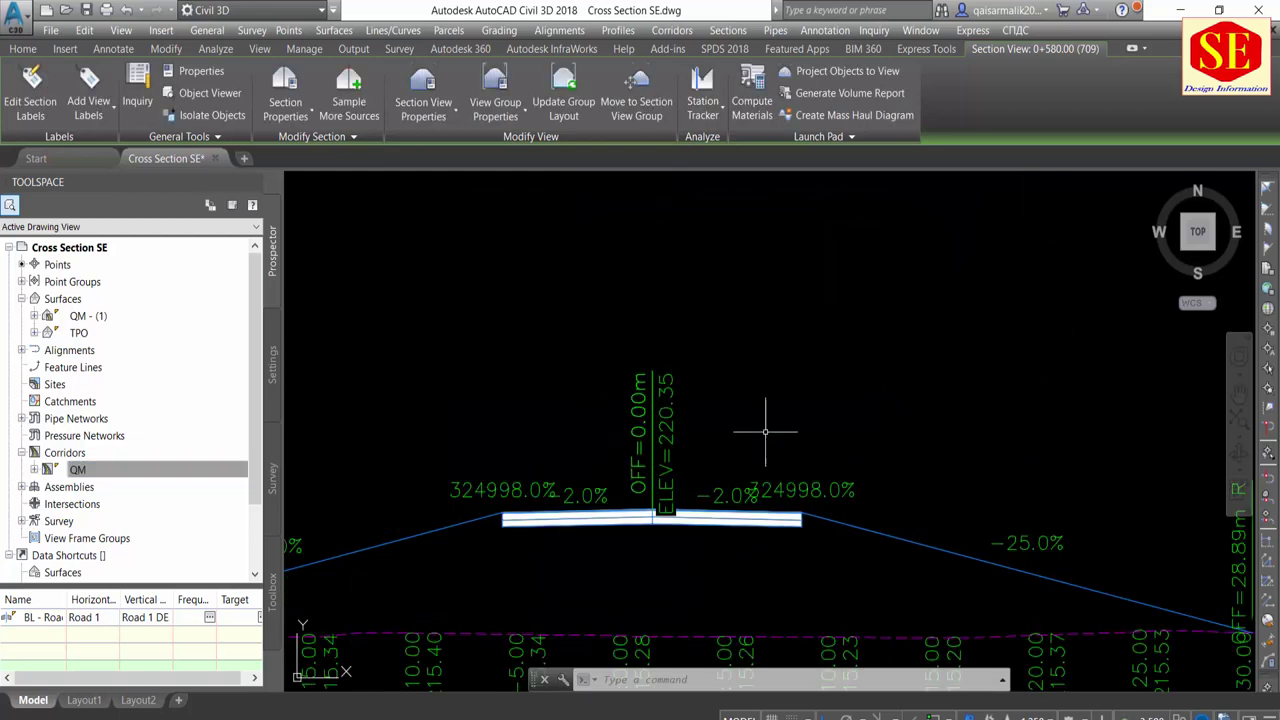
scroll(716, 508, "up", 3)
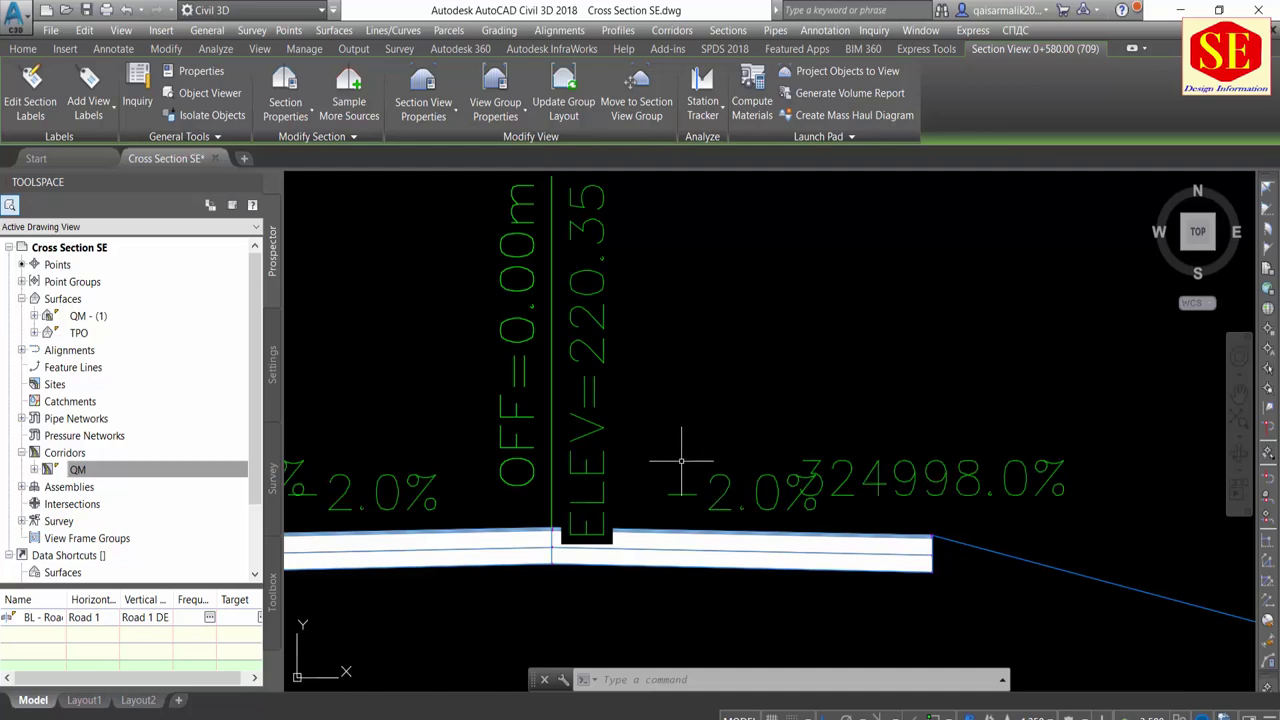
scroll(672, 460, "down", 3)
middle_click_drag(988, 532, 879, 532)
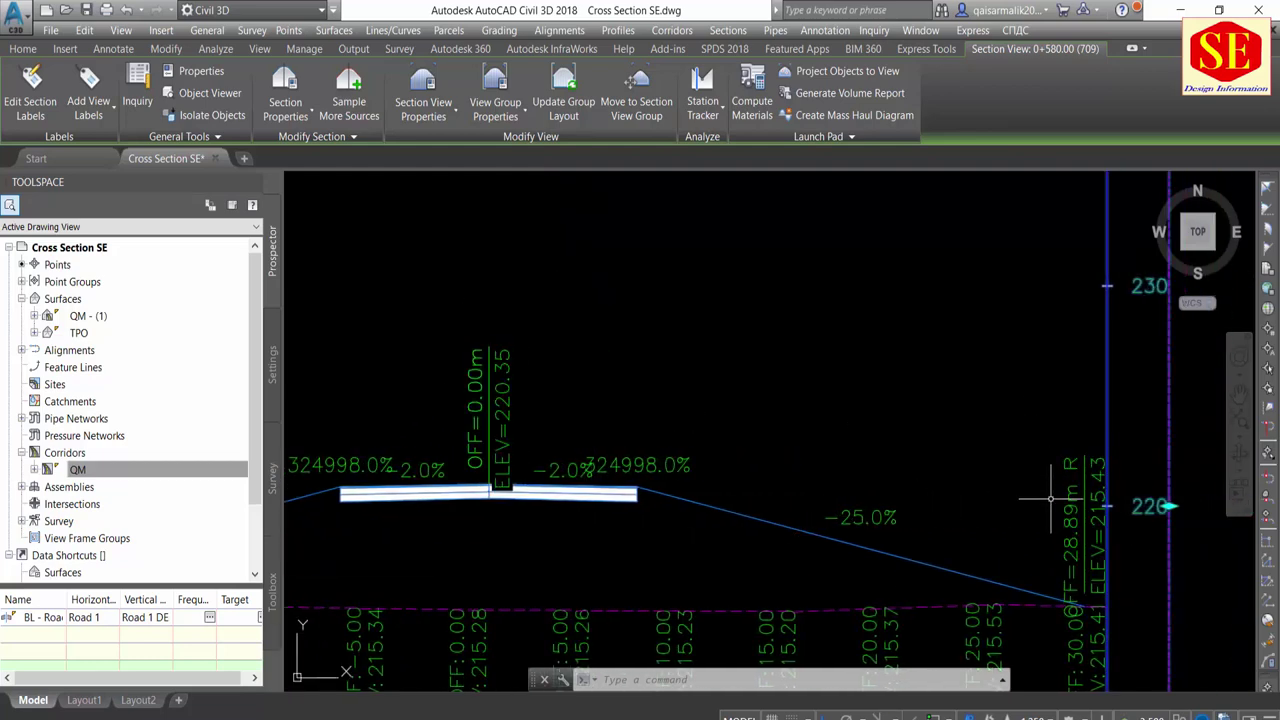
scroll(595, 306, "down", 5)
scroll(595, 306, "down", 5)
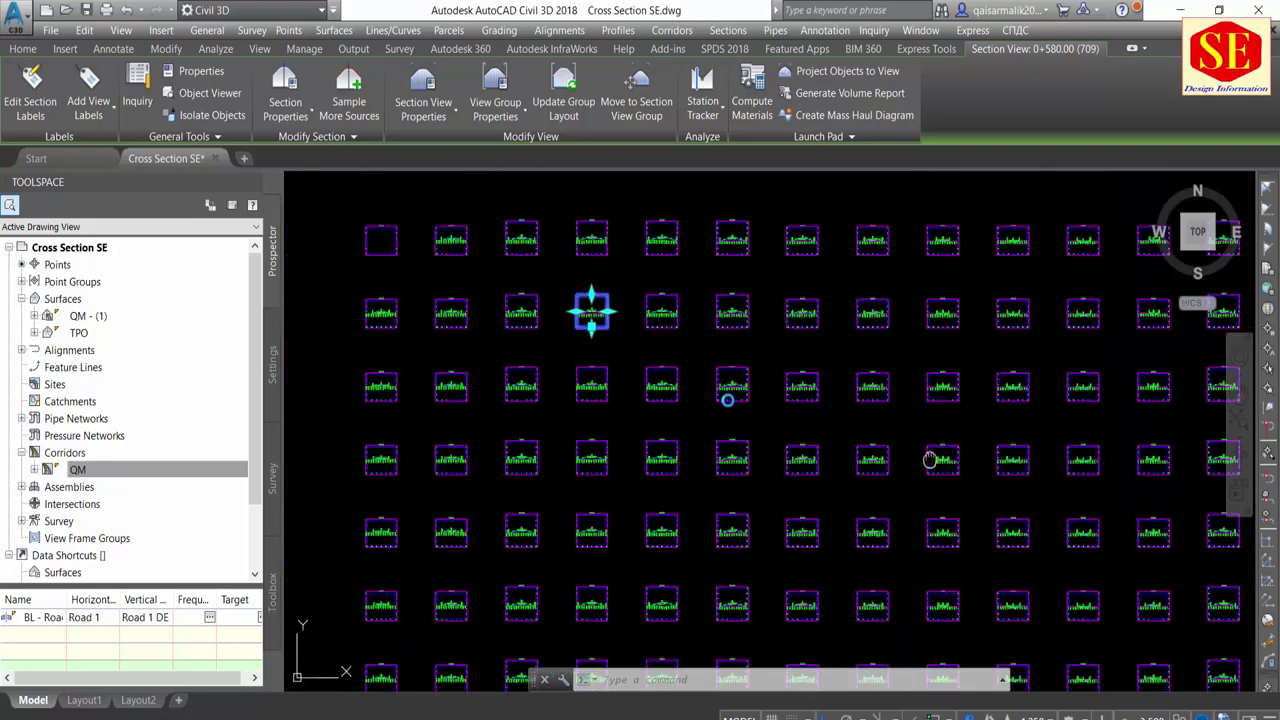
scroll(869, 489, "up", 5)
middle_click_drag(909, 480, 500, 400)
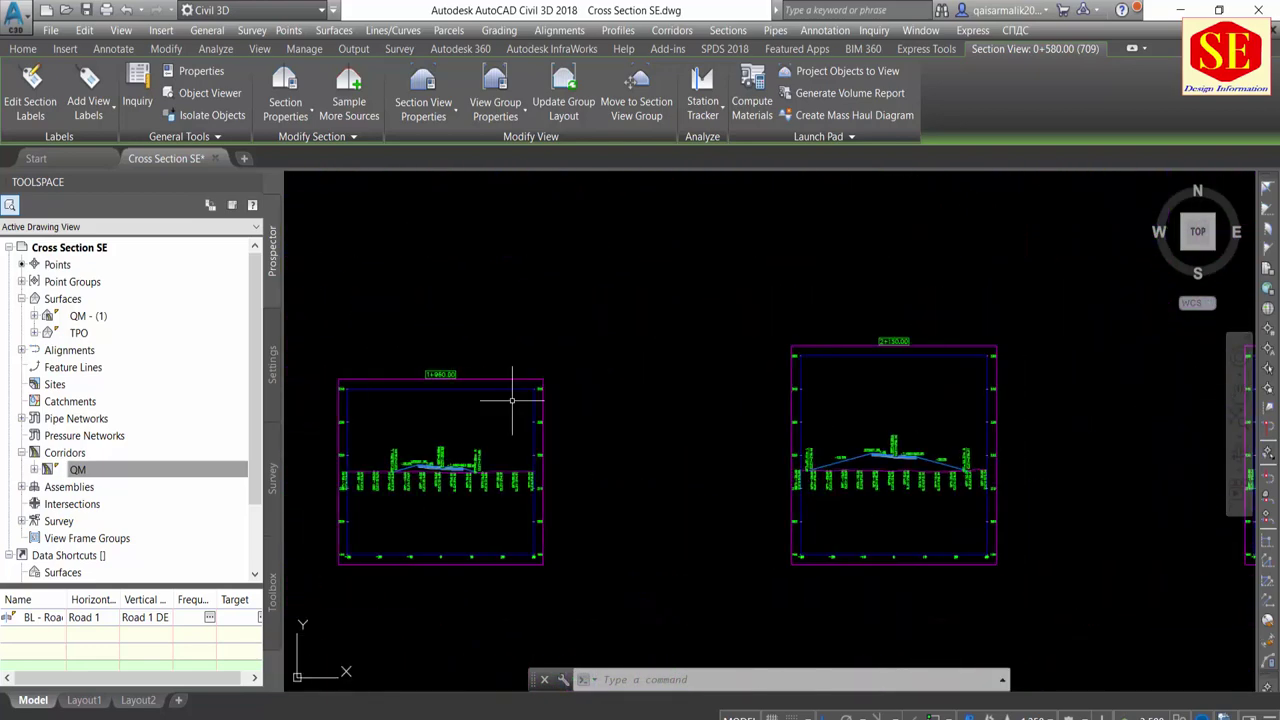
scroll(879, 431, "up", 2)
scroll(879, 431, "up", 4)
scroll(879, 431, "up", 2)
scroll(860, 430, "up", 4)
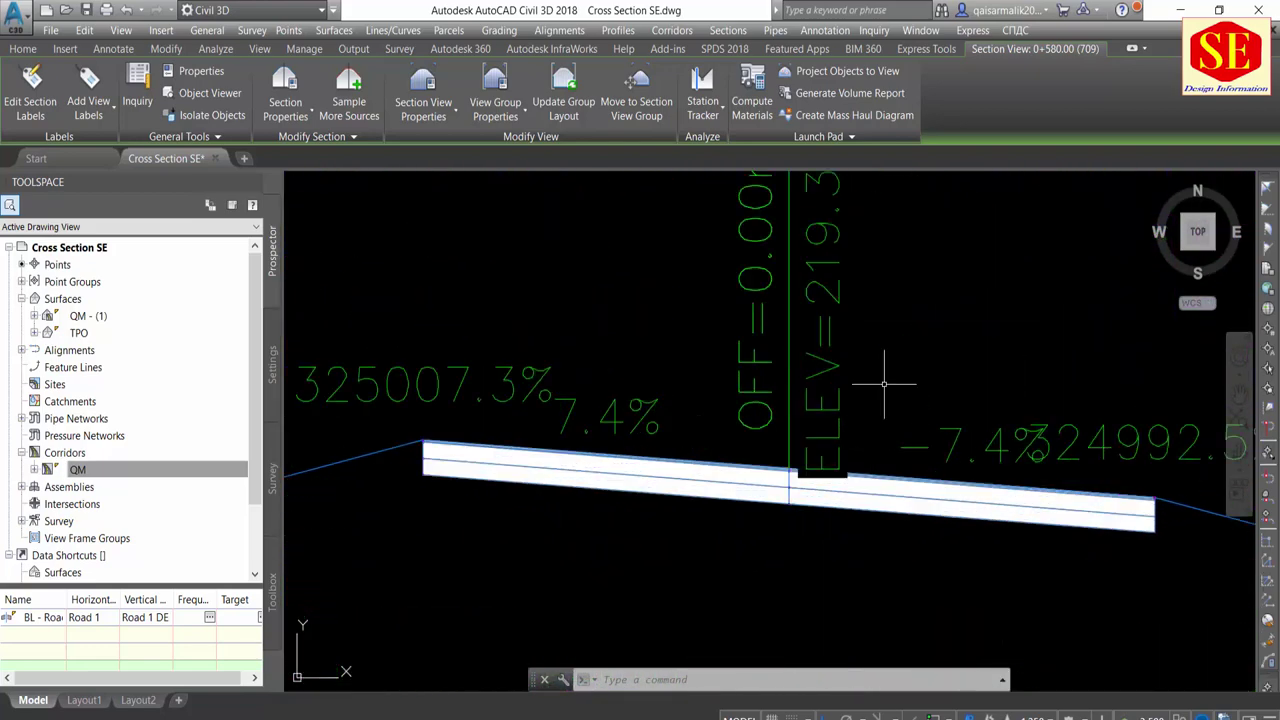
scroll(831, 432, "down", 3)
scroll(850, 430, "up", 3)
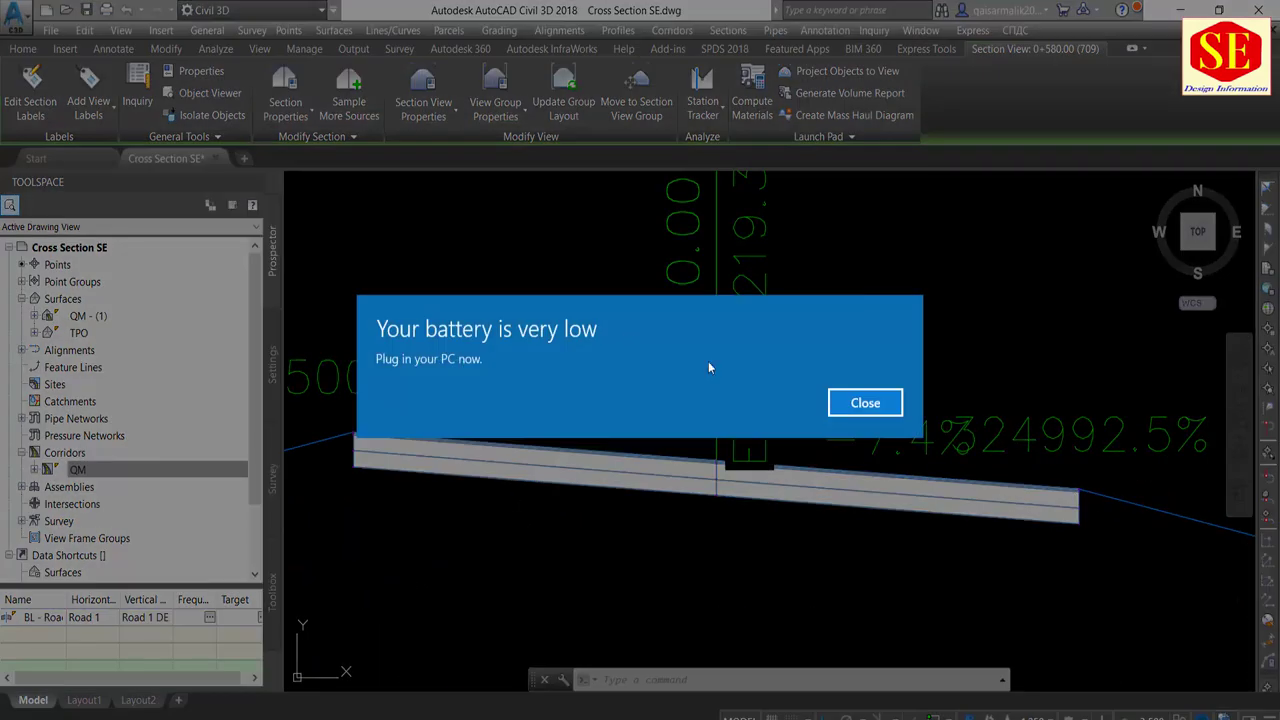
left_click(836, 402)
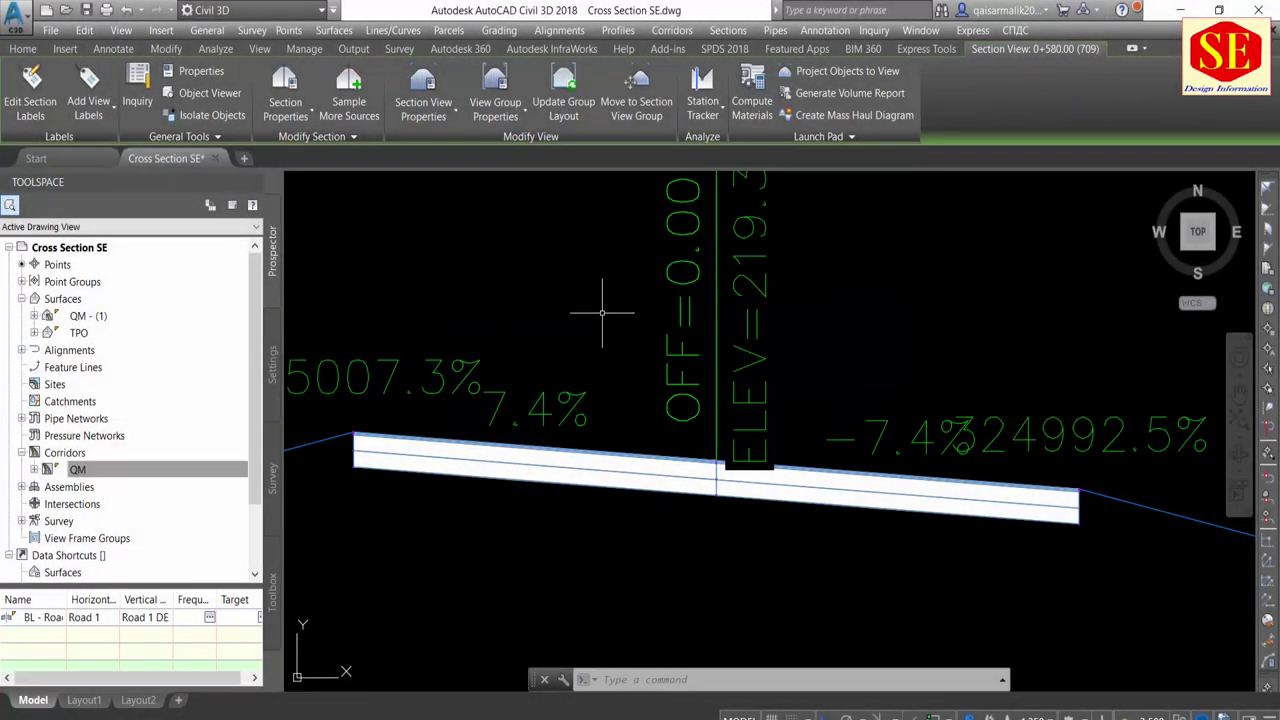
Center the full 2+690.00 section view including its lower labels
scroll(602, 313, "down", 3)
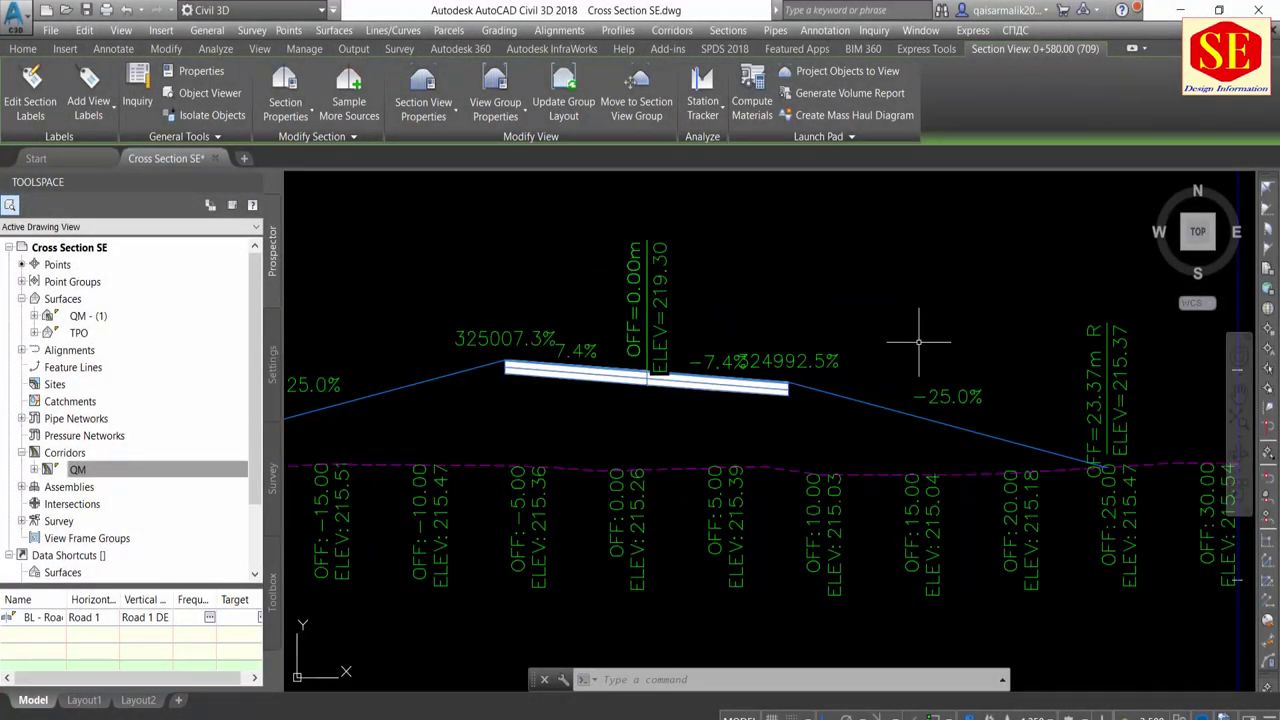
scroll(660, 310, "down", 2)
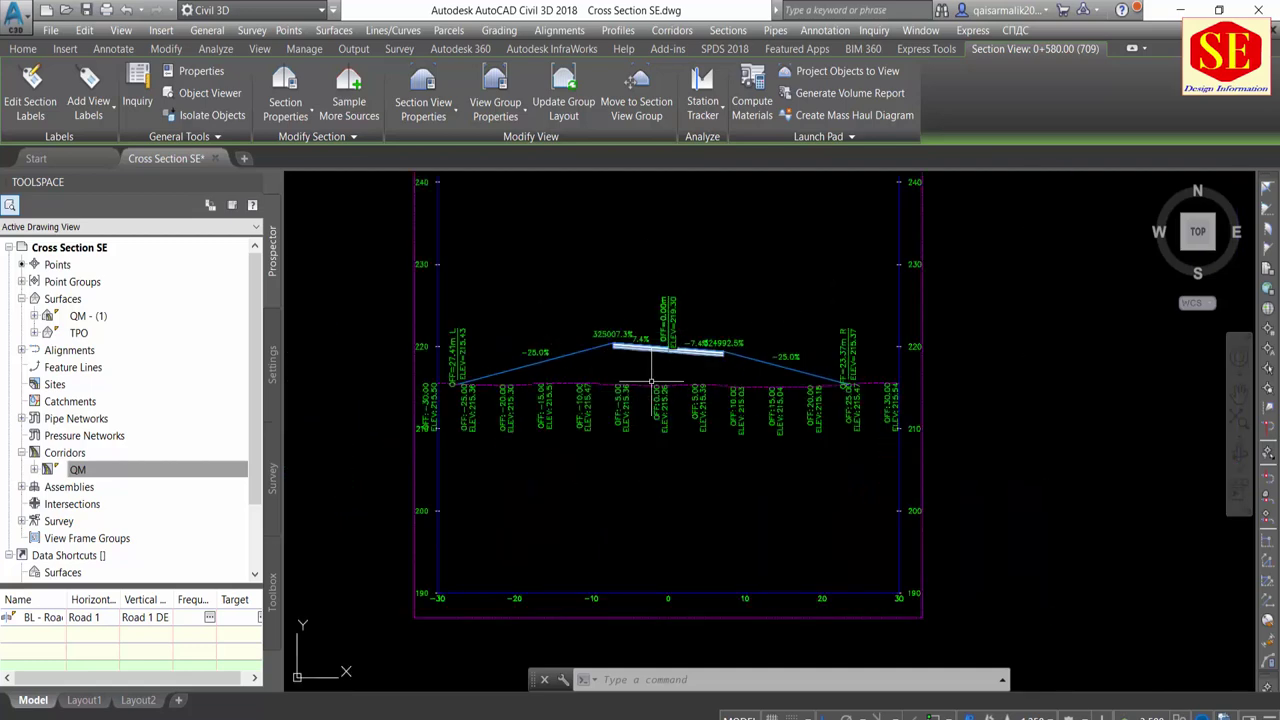
scroll(640, 365, "down", 3)
middle_click_drag(743, 406, 765, 432)
scroll(640, 360, "up", 5)
scroll(640, 360, "up", 2)
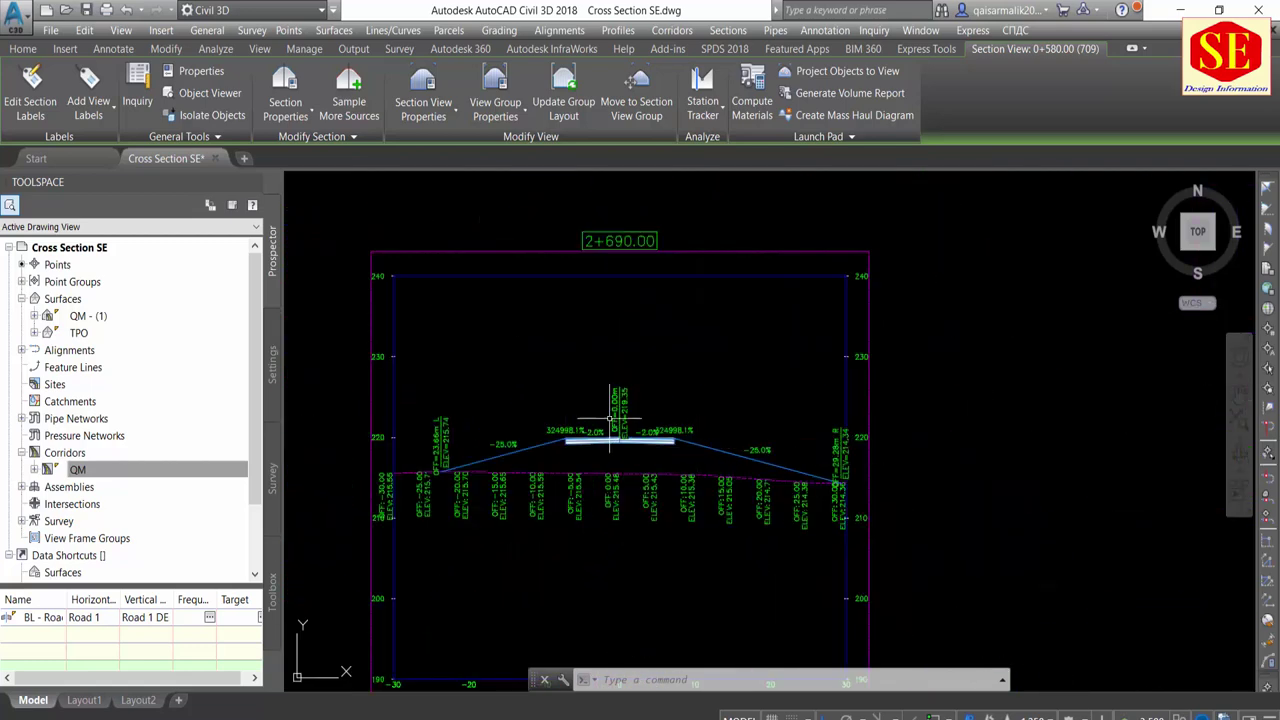
scroll(650, 350, "up", 2)
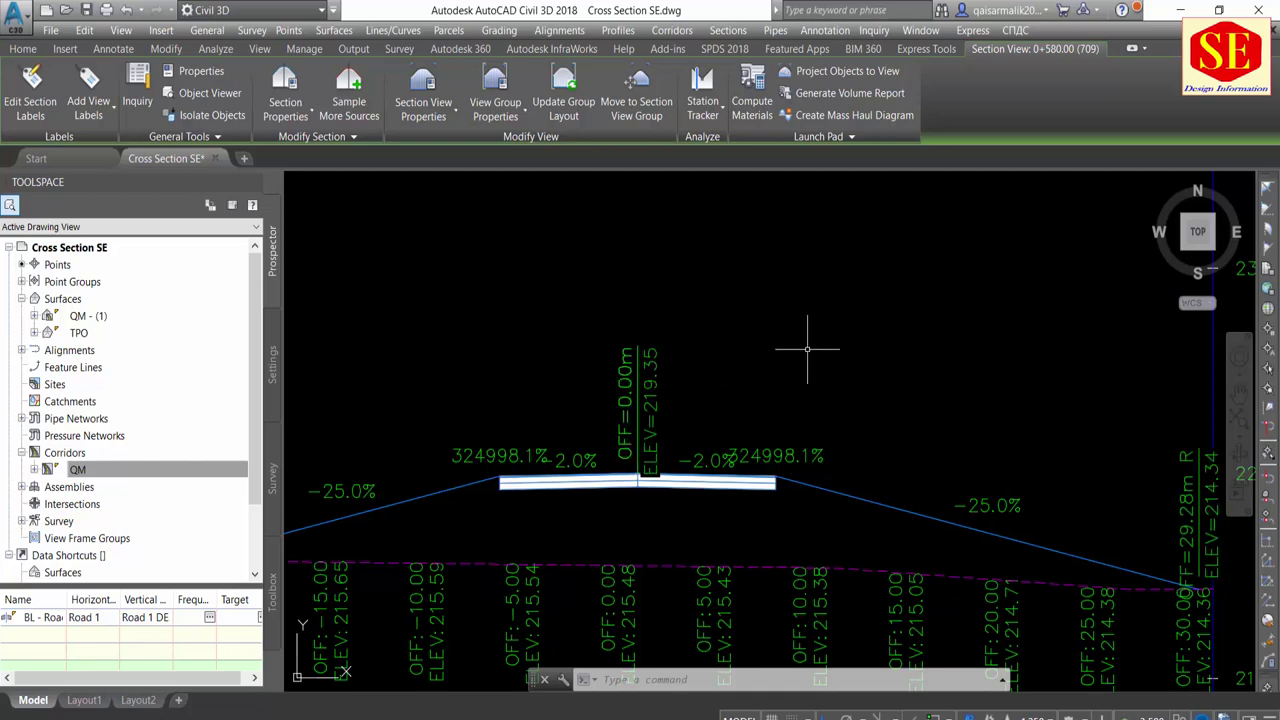
middle_click_drag(790, 337, 794, 251)
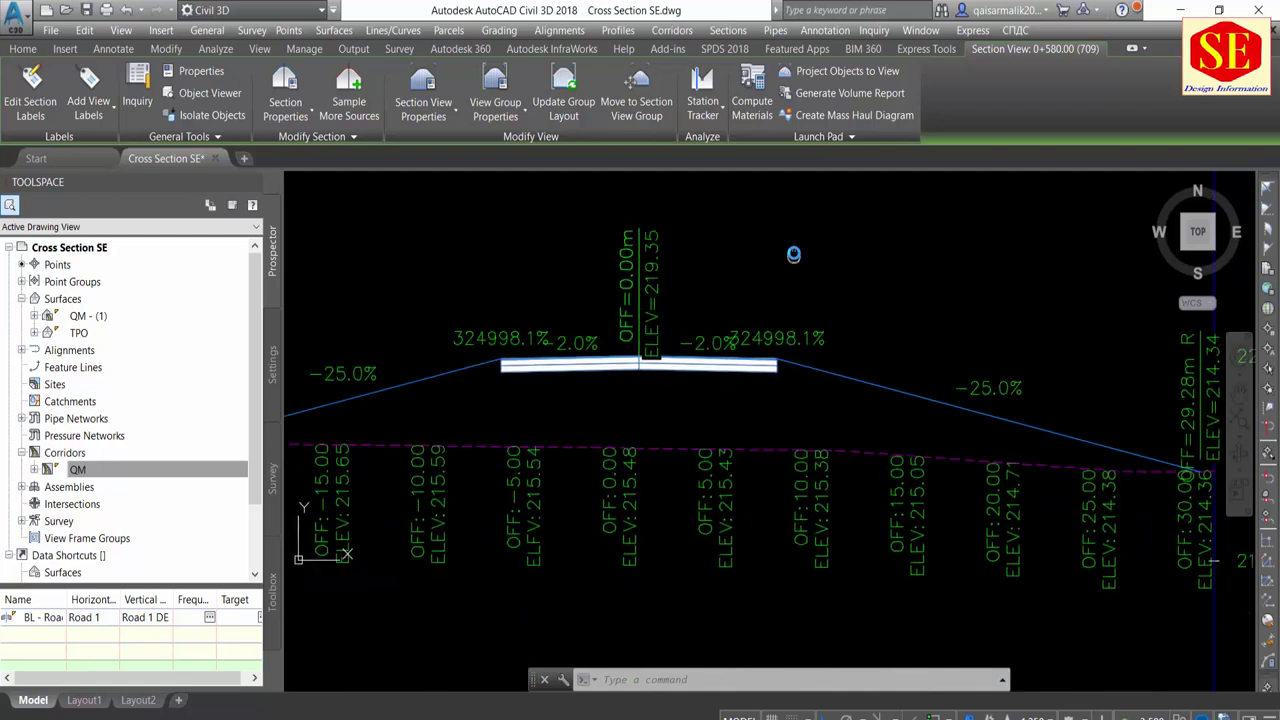
scroll(899, 503, "down", 4)
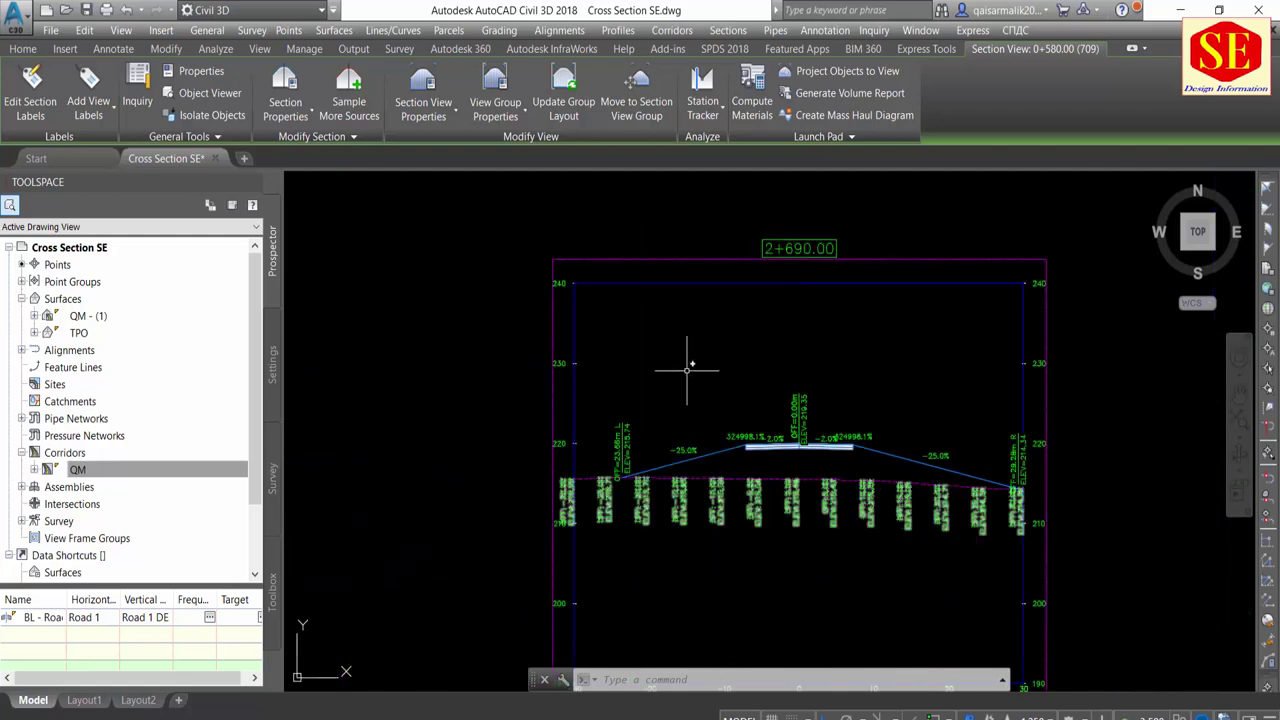
middle_click_drag(797, 400, 674, 337)
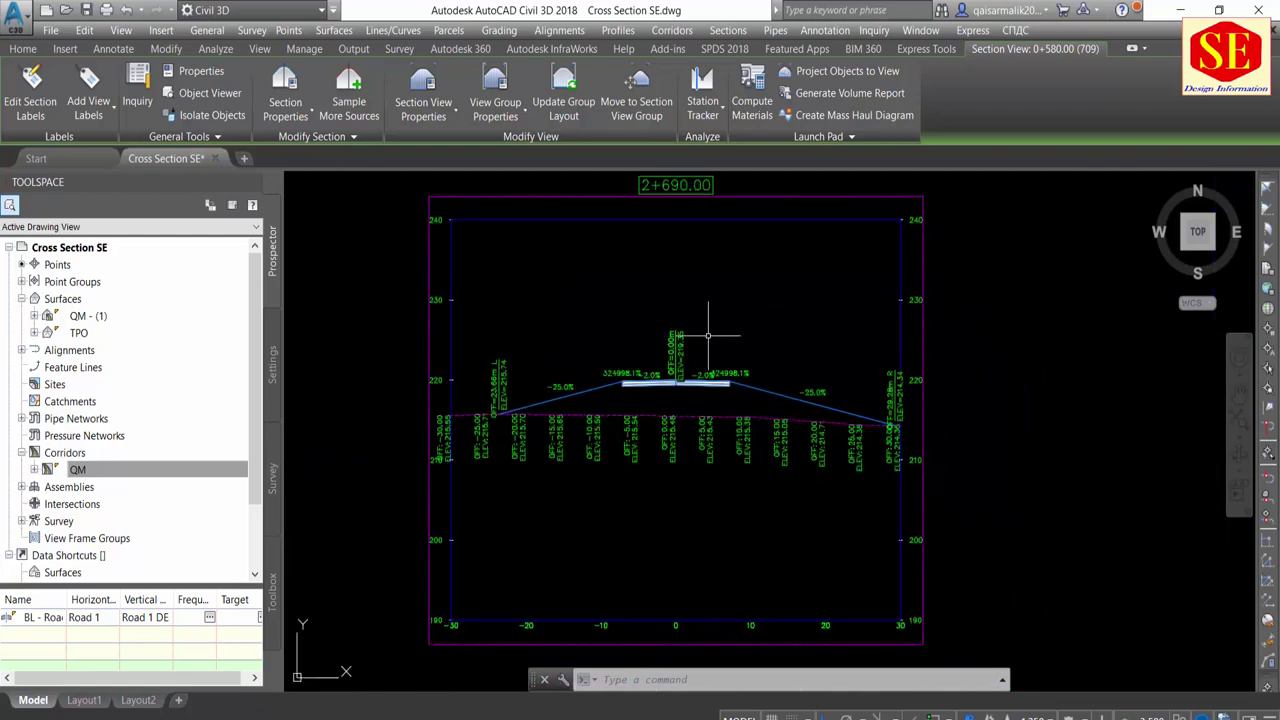
mouse_move(1022, 674)
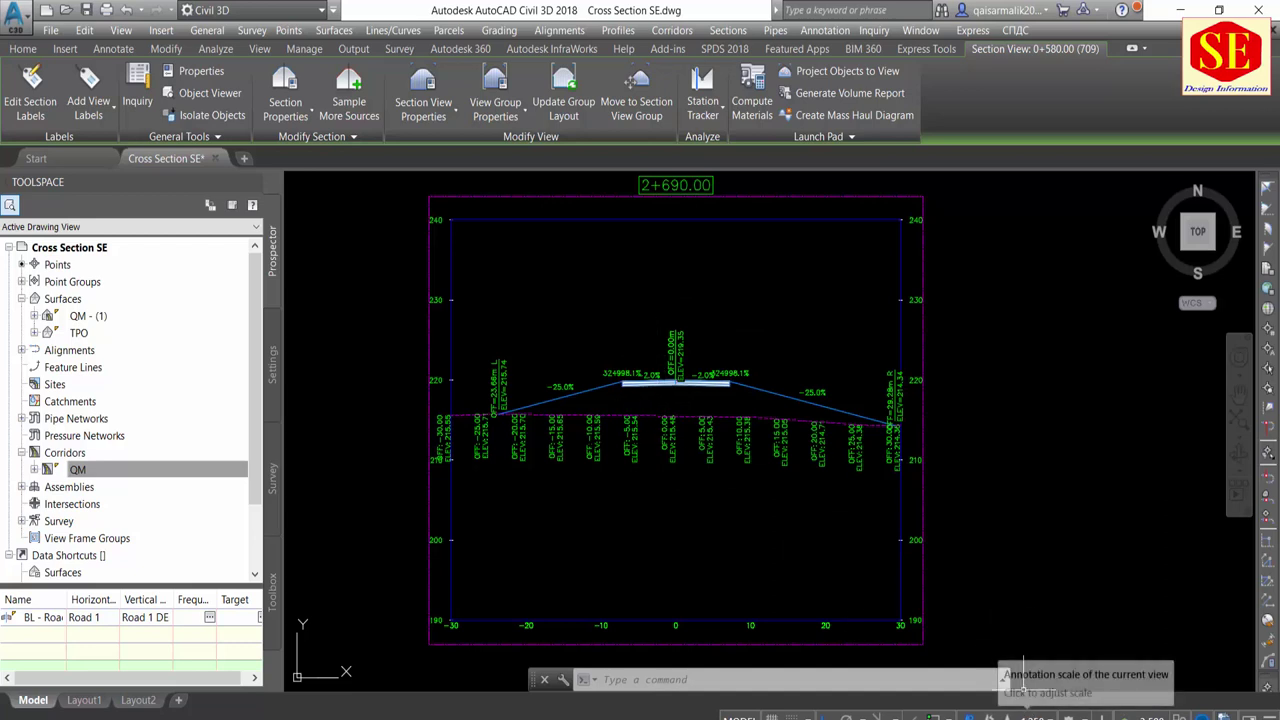
Switch the annotation scale from 1:250 to 1:200, then zoom out to the section grid
left_click(1000, 717)
left_click(1030, 459)
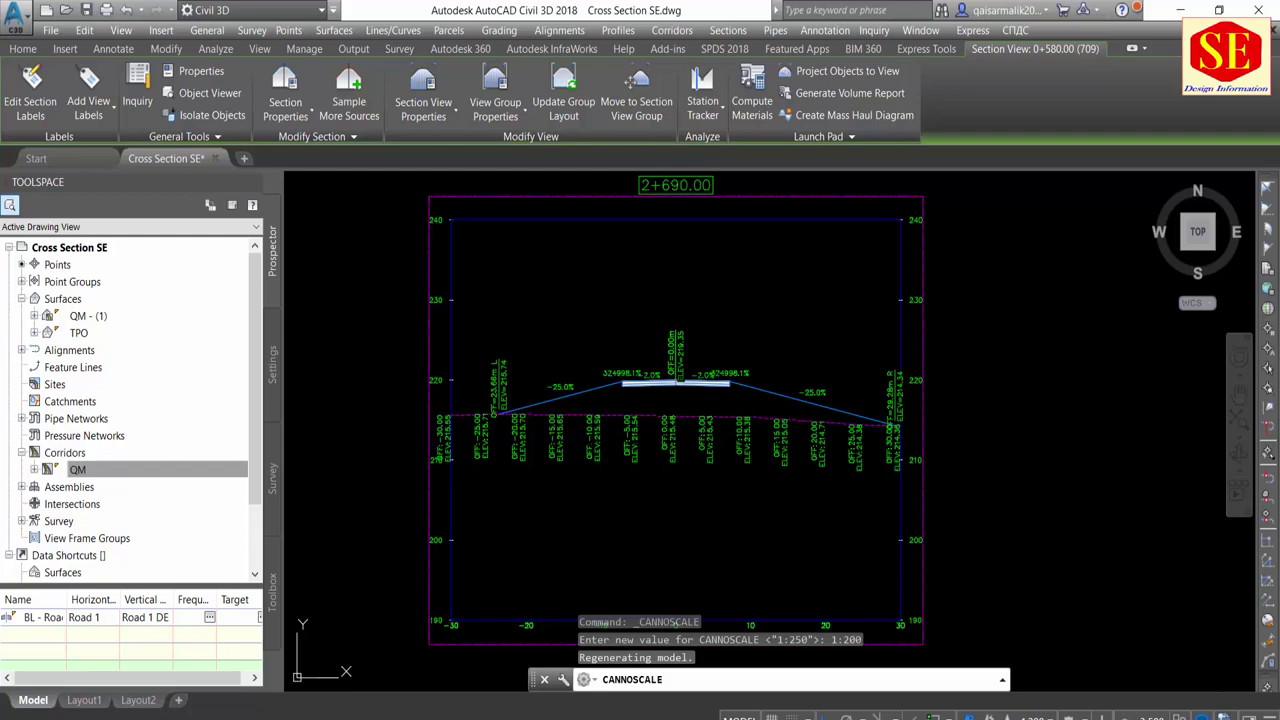
key("Escape")
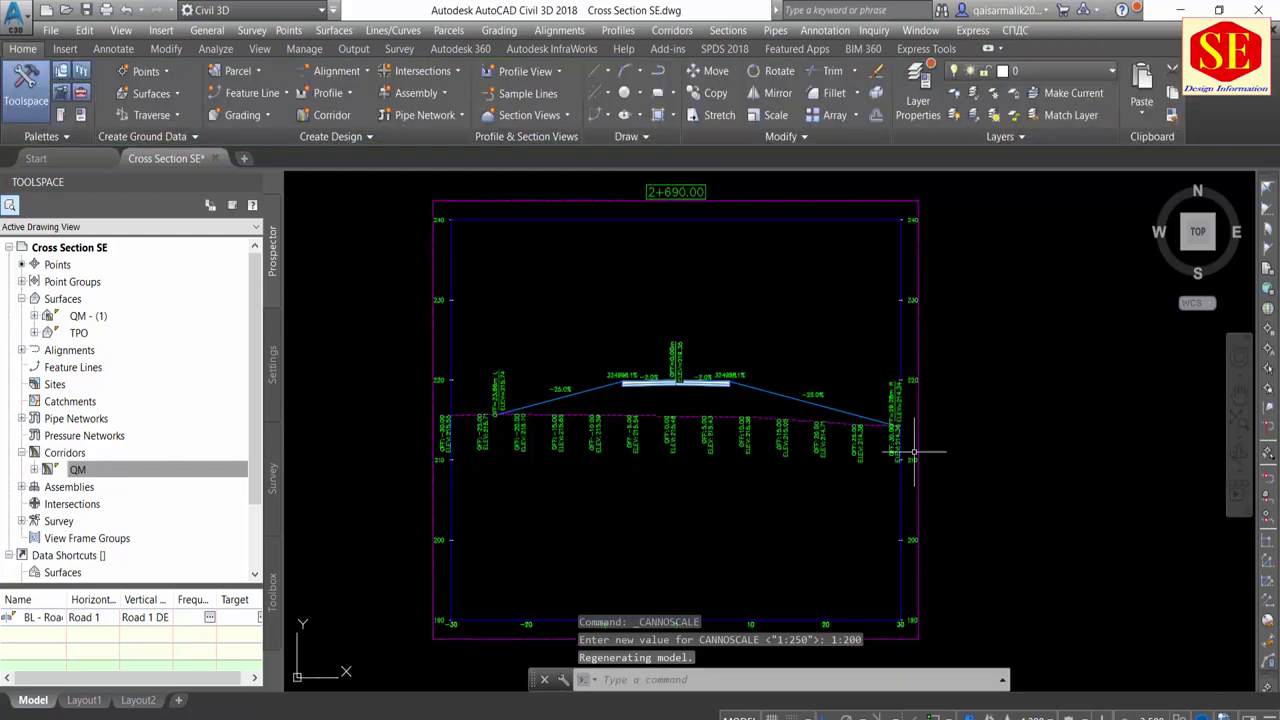
scroll(646, 380, "up", 2)
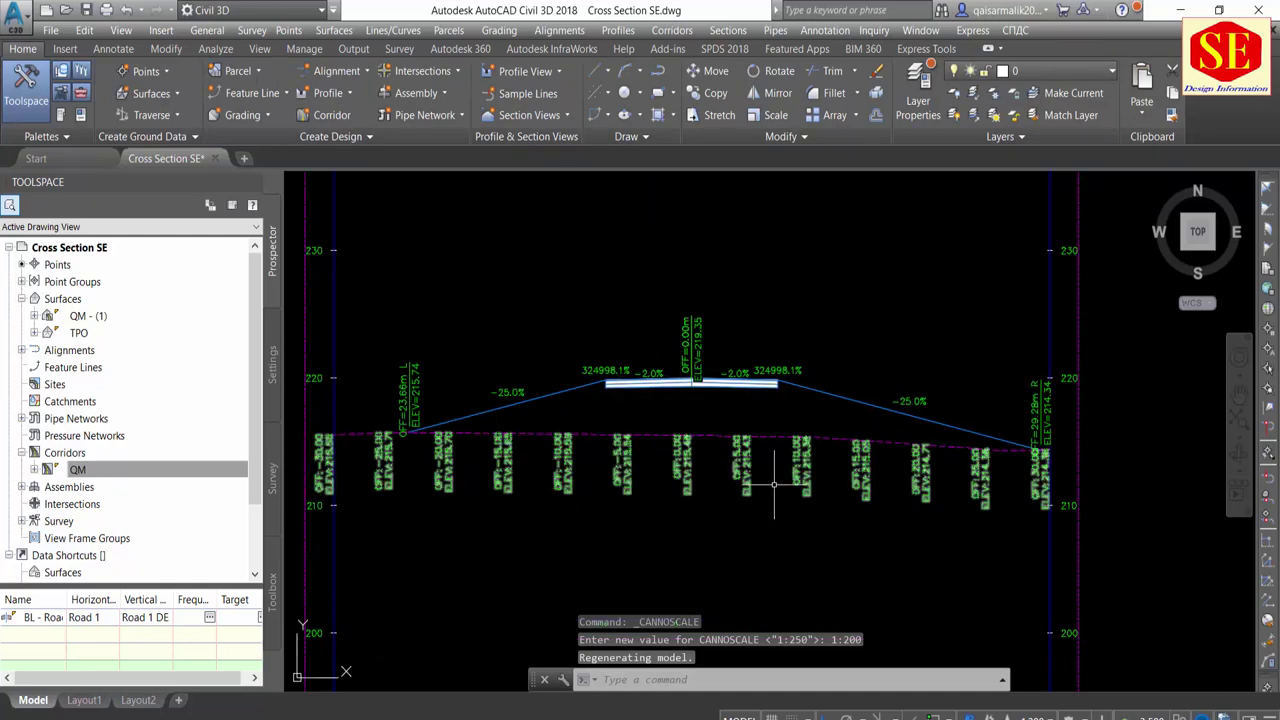
scroll(800, 485, "down", 5)
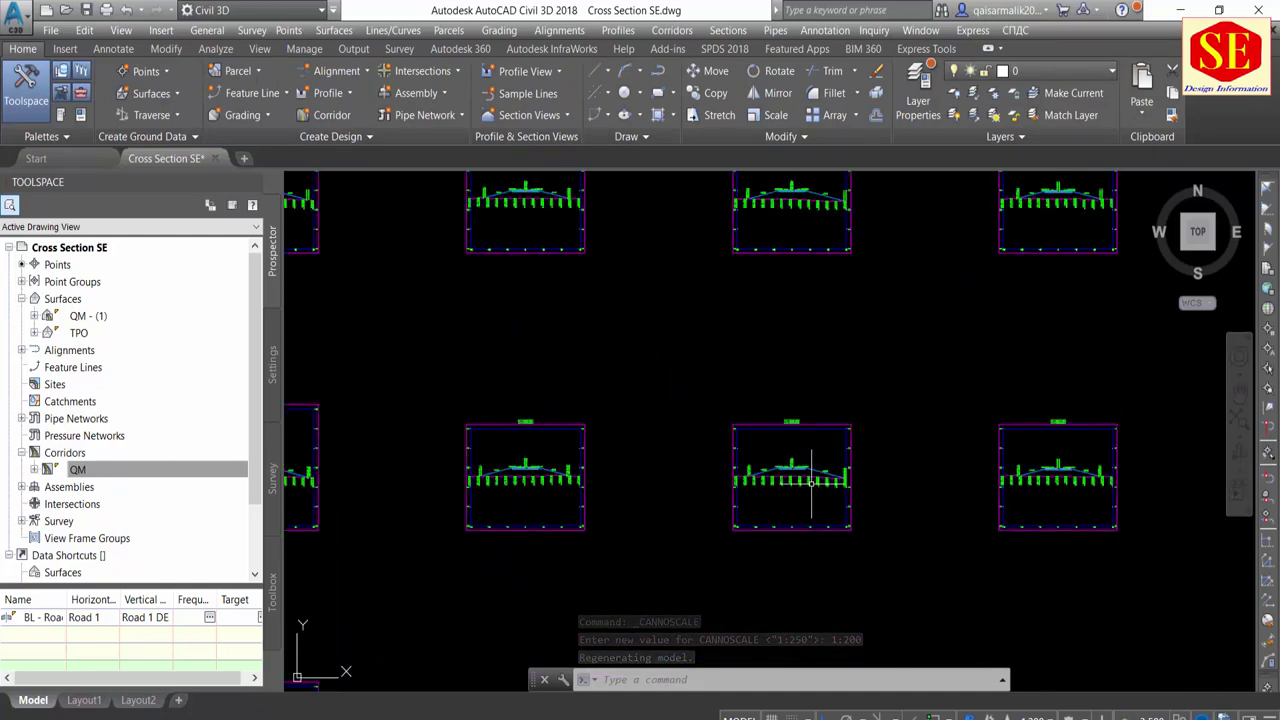
scroll(812, 481, "down", 5)
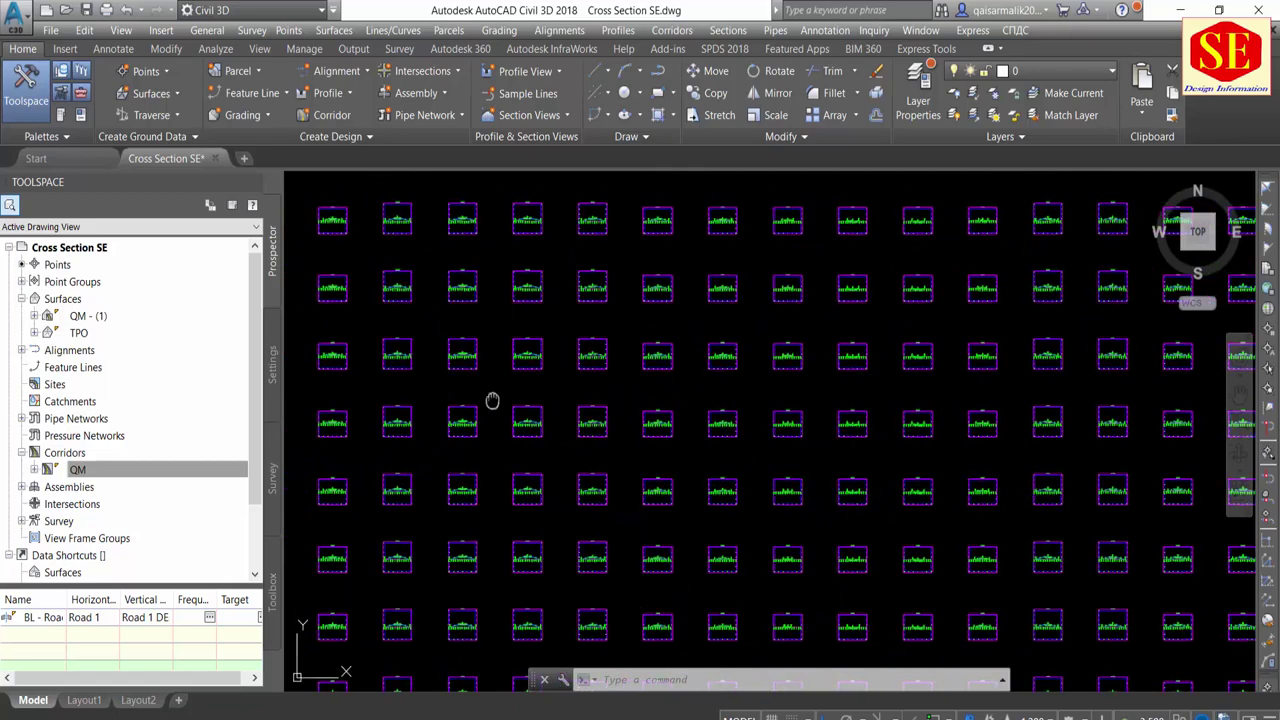
Pan to the profile band and set the annotation scale to 1:1000
middle_click_drag(491, 400, 948, 388)
scroll(948, 388, "down", 5)
scroll(737, 395, "up", 4)
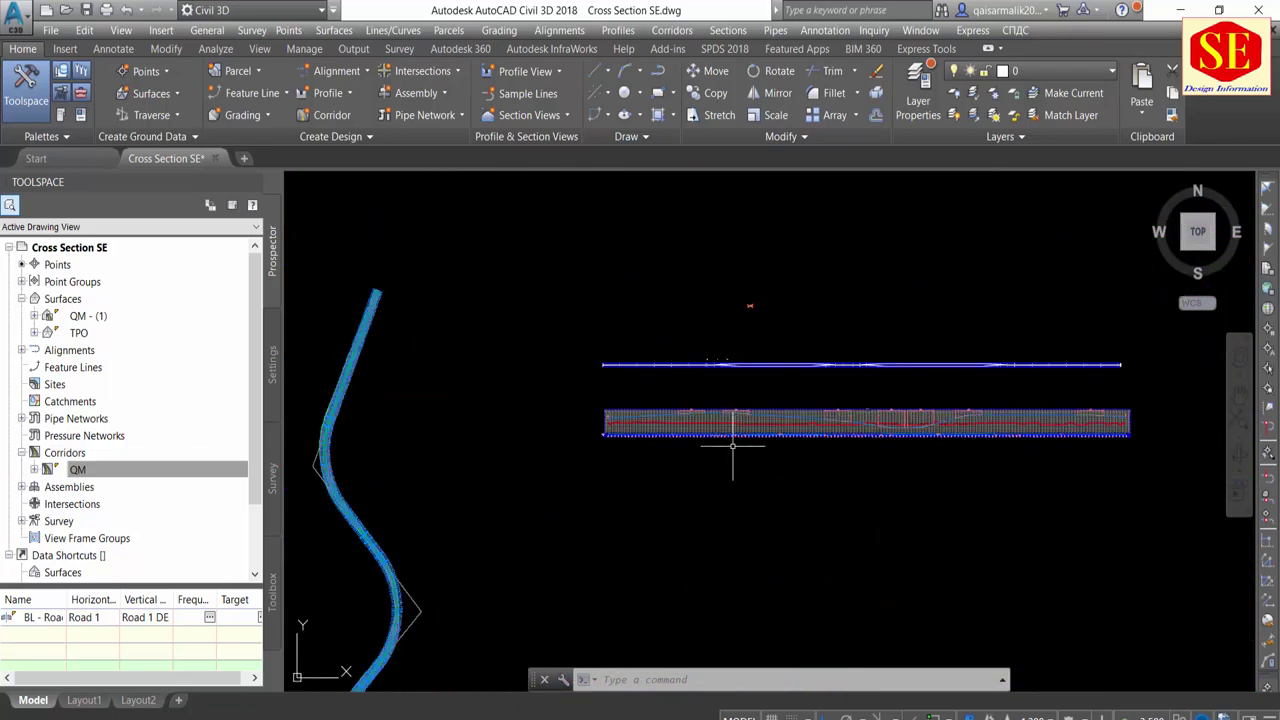
scroll(737, 429, "up", 2)
scroll(680, 410, "down", 5)
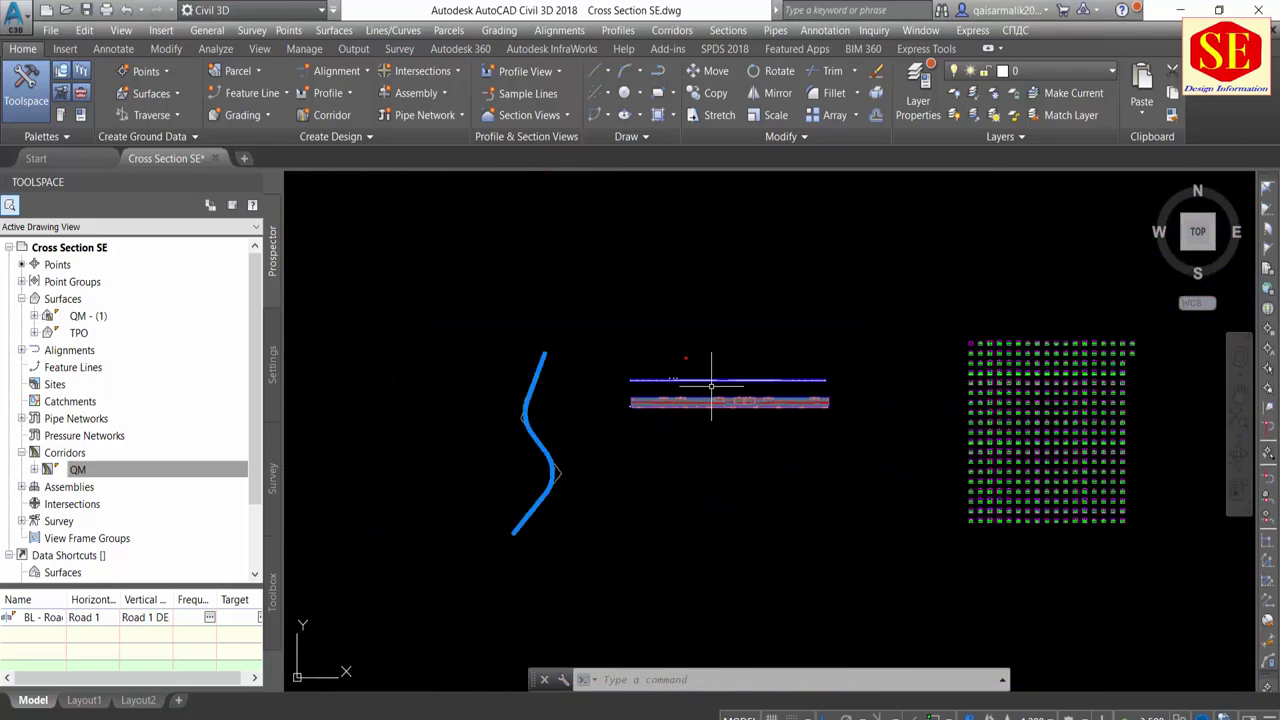
scroll(707, 413, "up", 5)
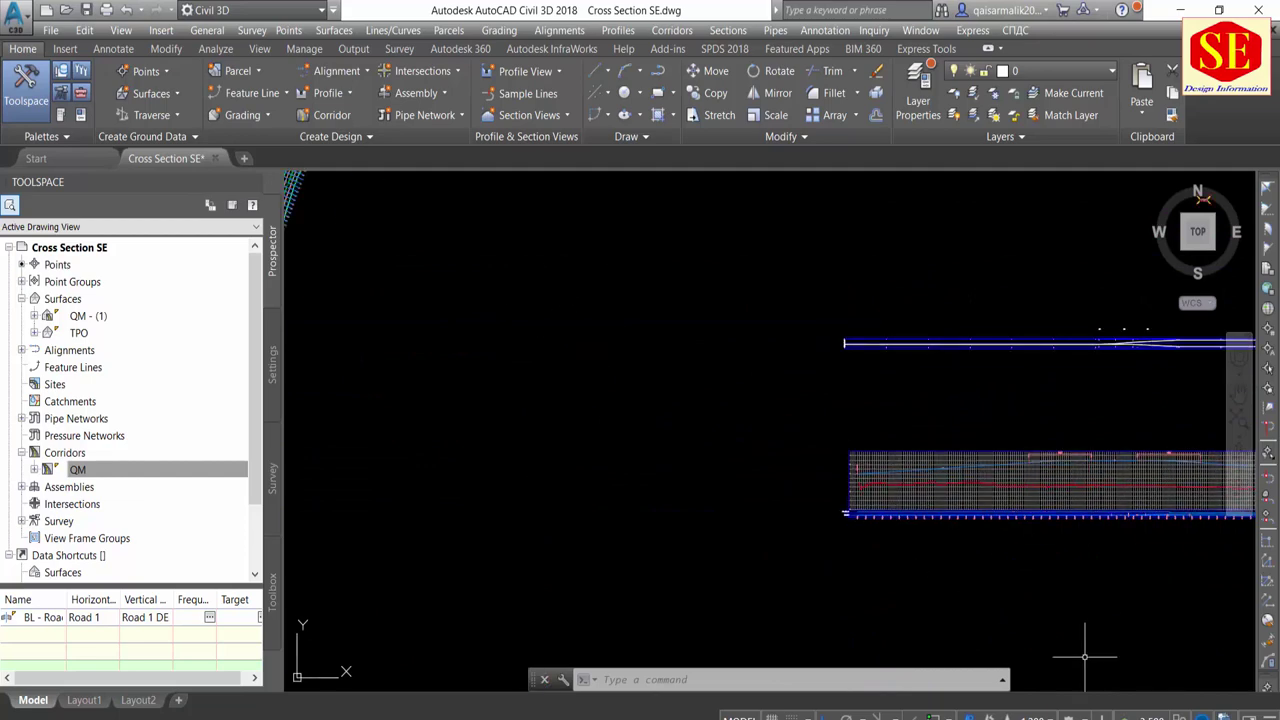
middle_click_drag(870, 491, 627, 491)
scroll(563, 358, "up", 4)
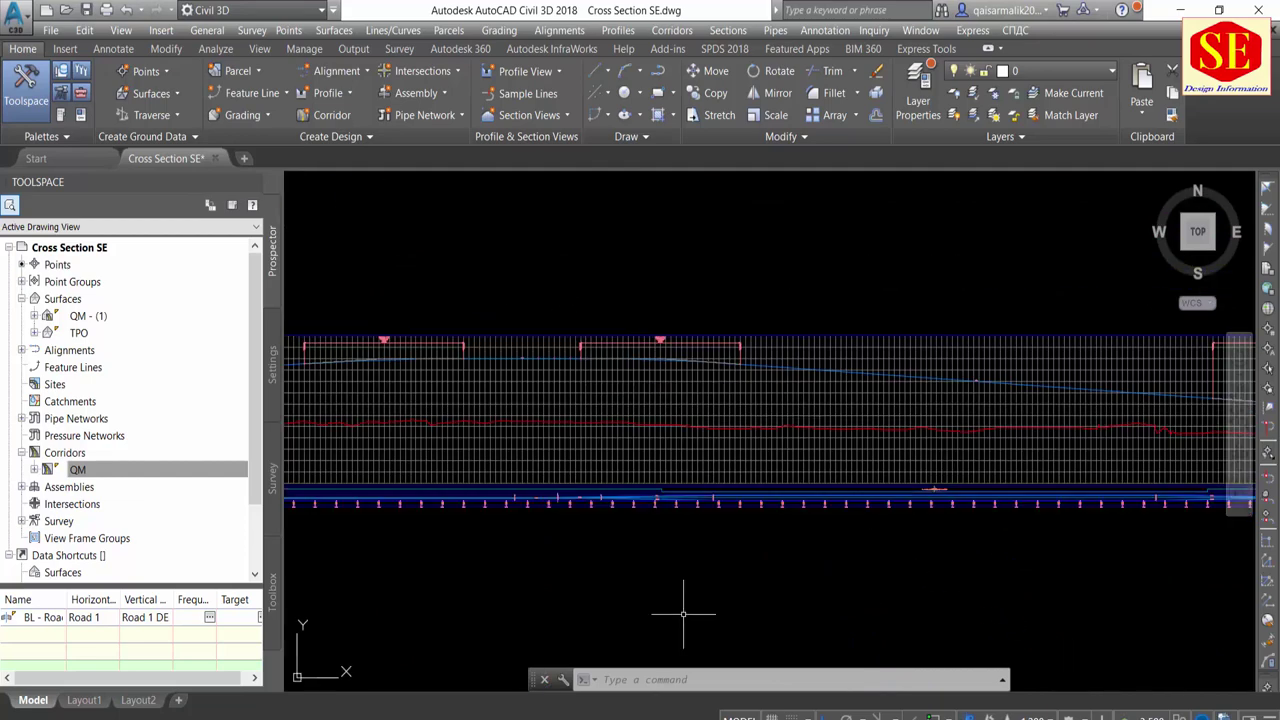
left_click(1040, 716)
left_click(1035, 545)
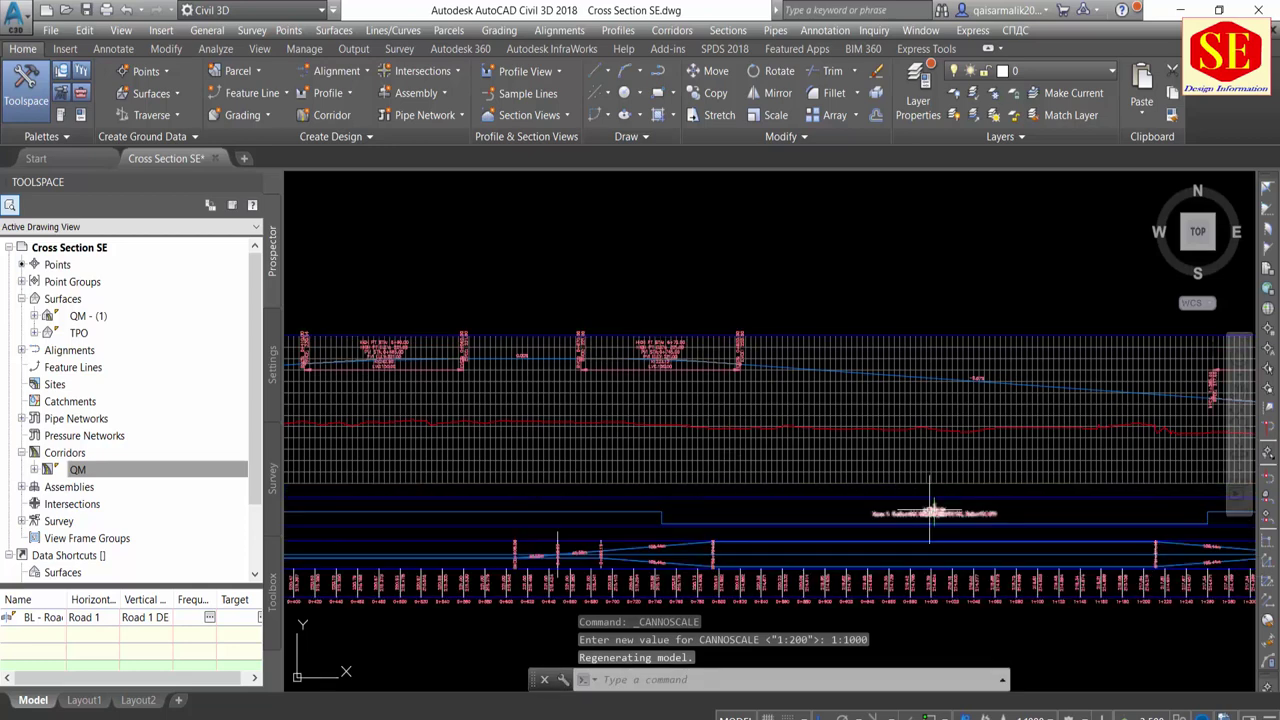
Zoom out to view the whole regenerated drawing
scroll(935, 510, "up", 2)
scroll(700, 420, "down", 5)
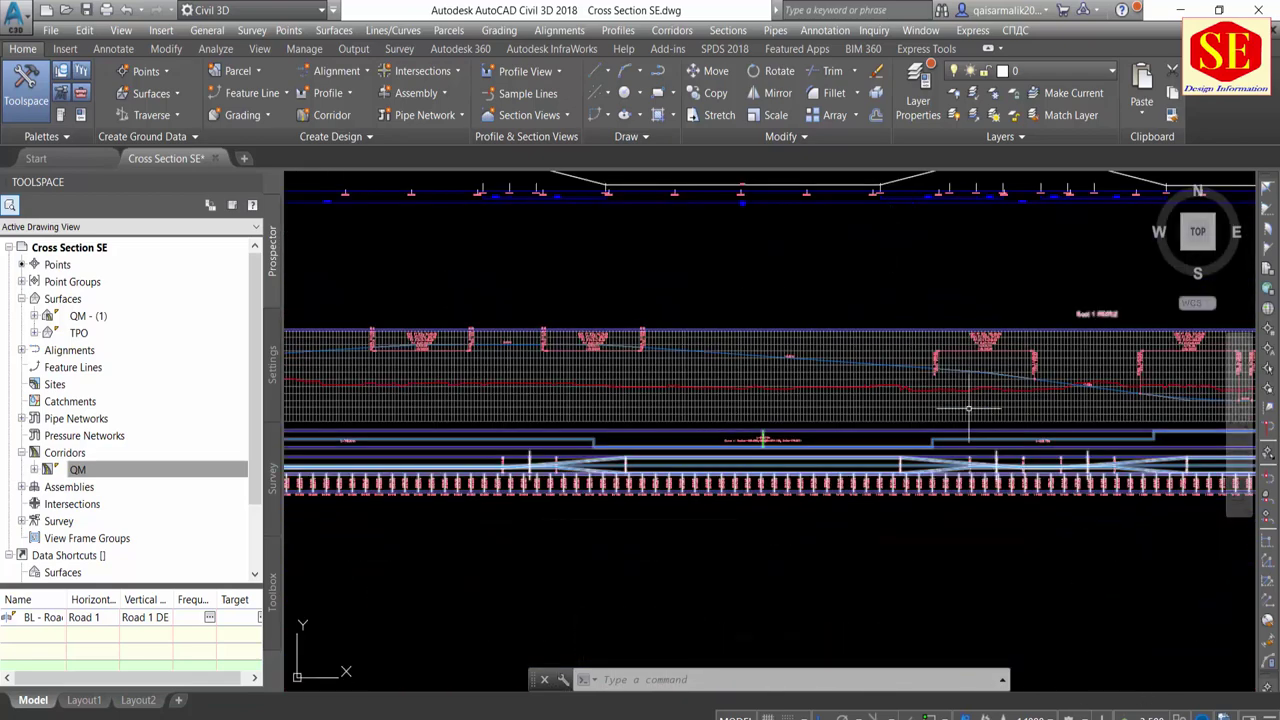
scroll(960, 430, "down", 3)
scroll(963, 357, "up", 3)
scroll(665, 304, "down", 2)
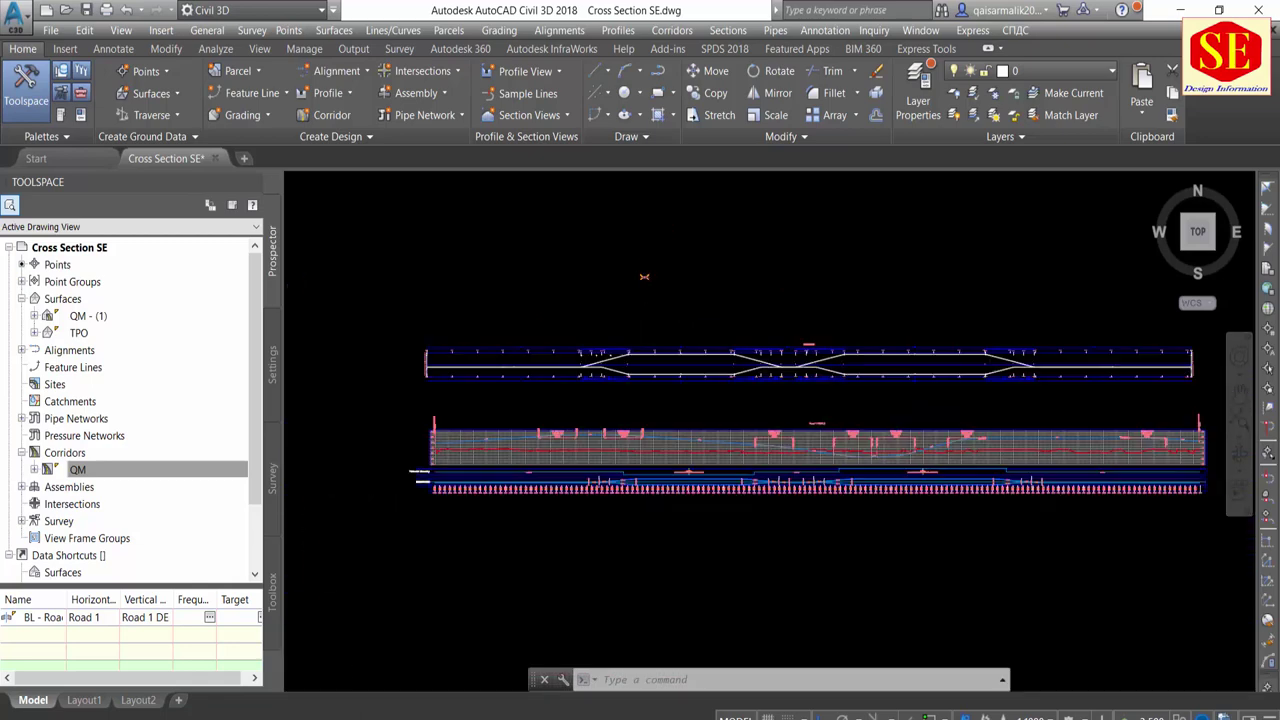
scroll(637, 307, "down", 2)
scroll(660, 320, "down", 3)
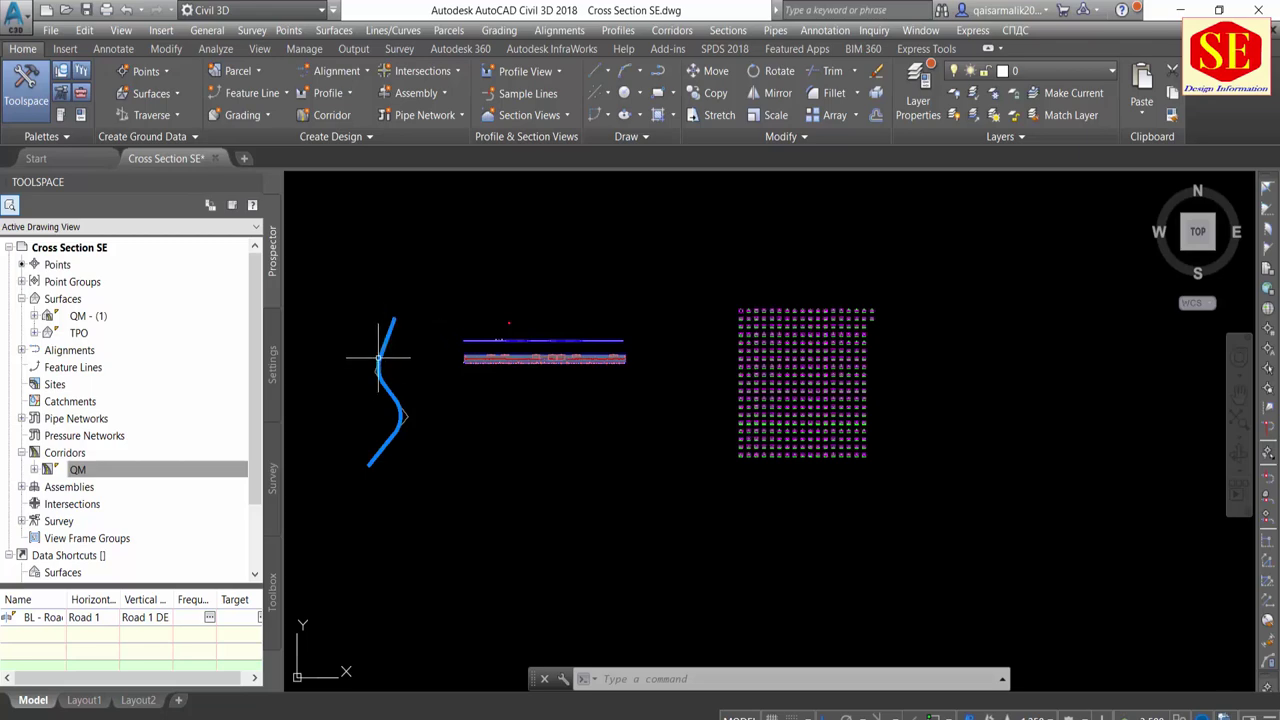
scroll(530, 333, "up", 3)
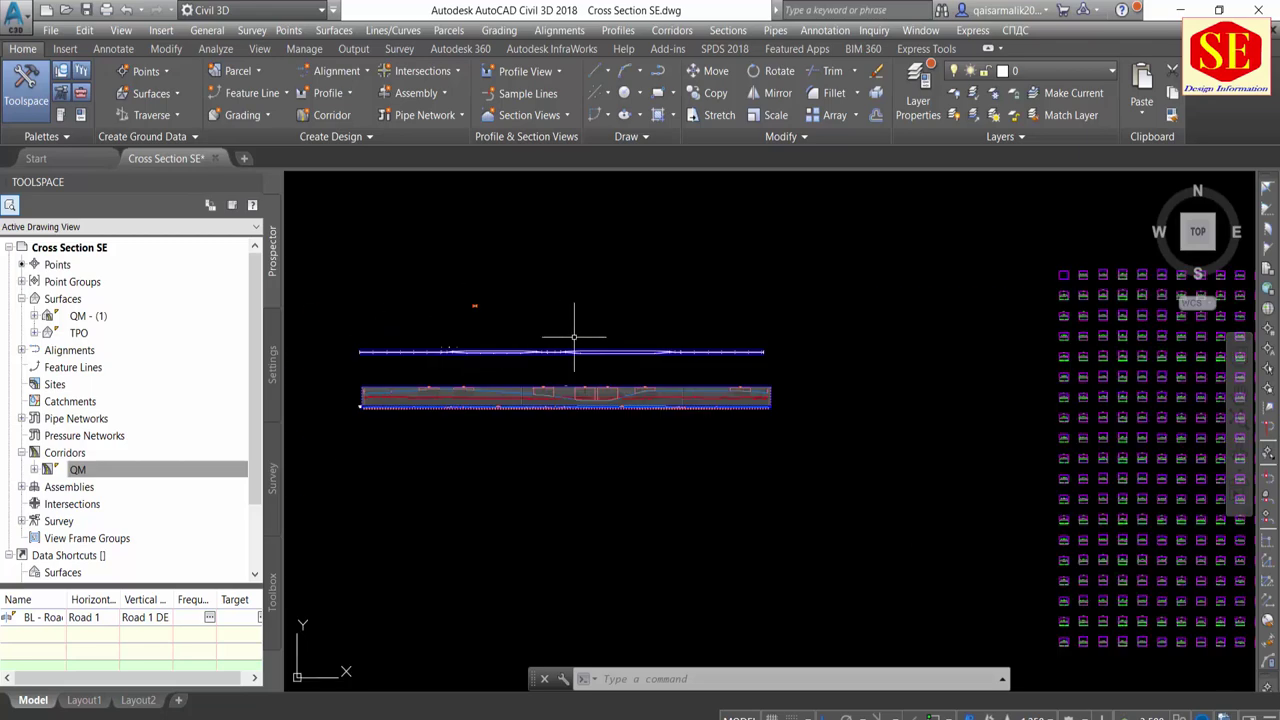
scroll(574, 337, "down", 5)
scroll(820, 345, "up", 5)
scroll(820, 320, "up", 3)
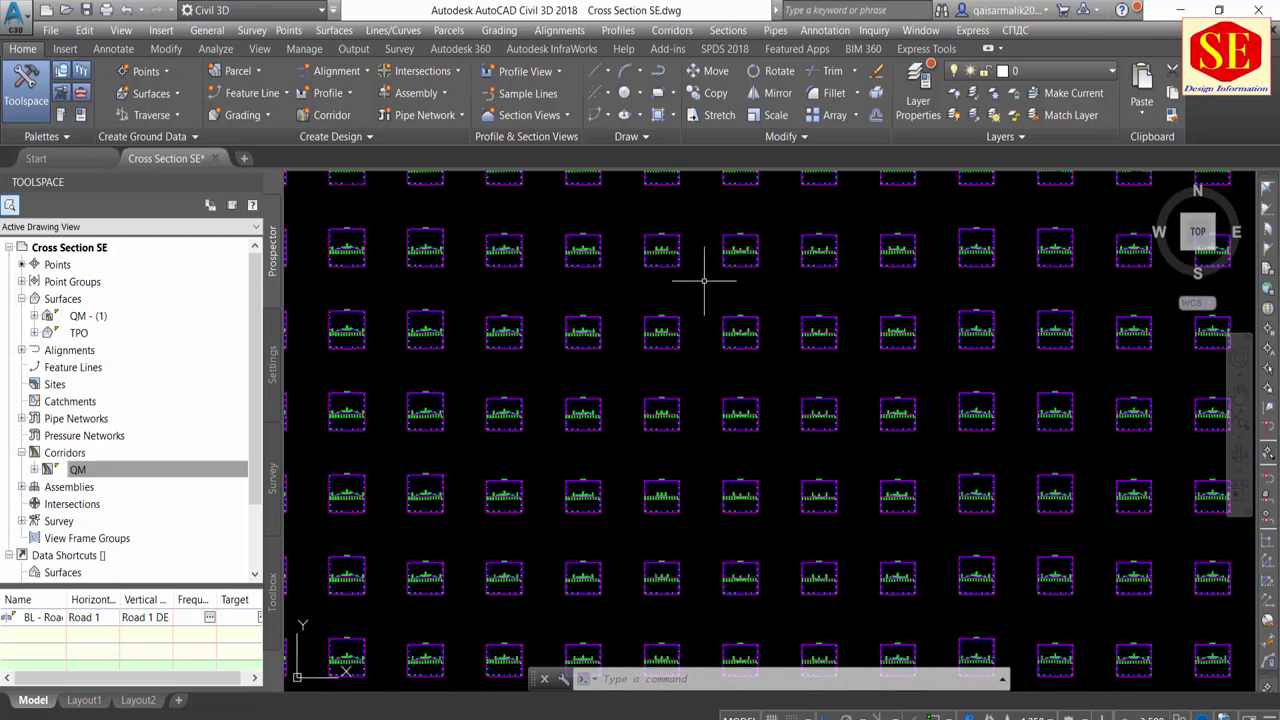
scroll(706, 284, "up", 3)
scroll(620, 366, "up", 3)
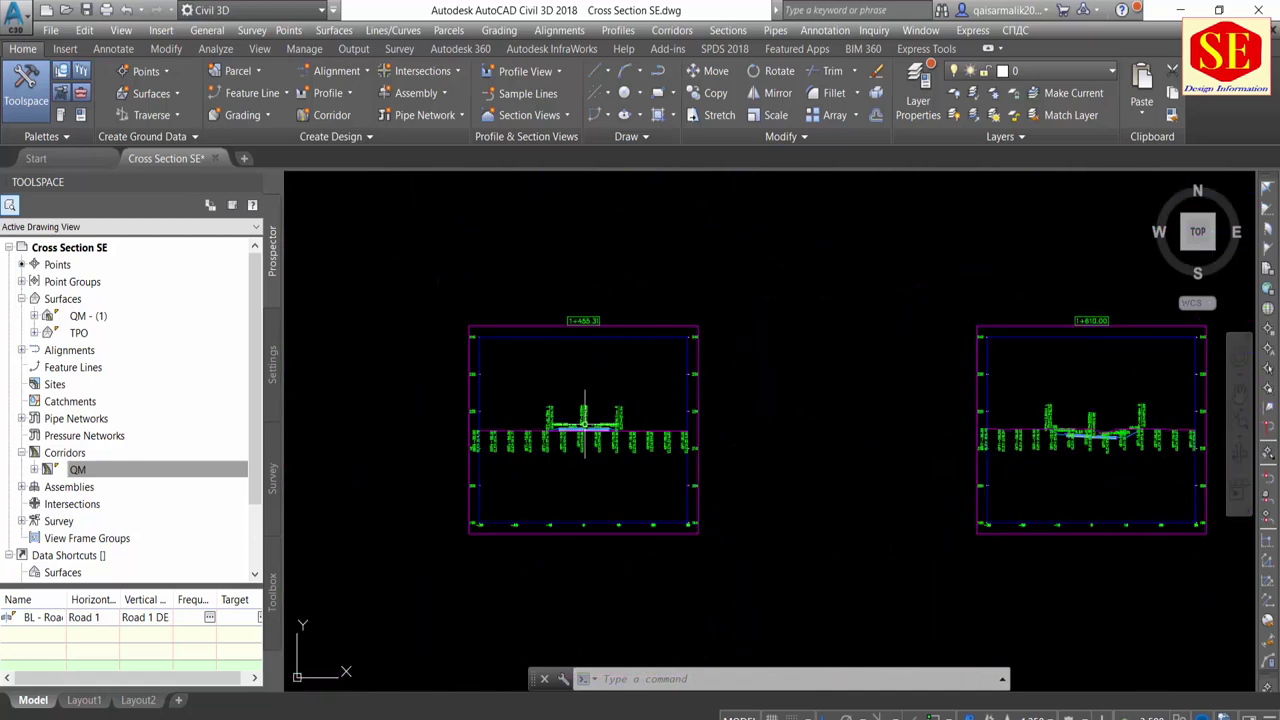
scroll(587, 450, "up", 4)
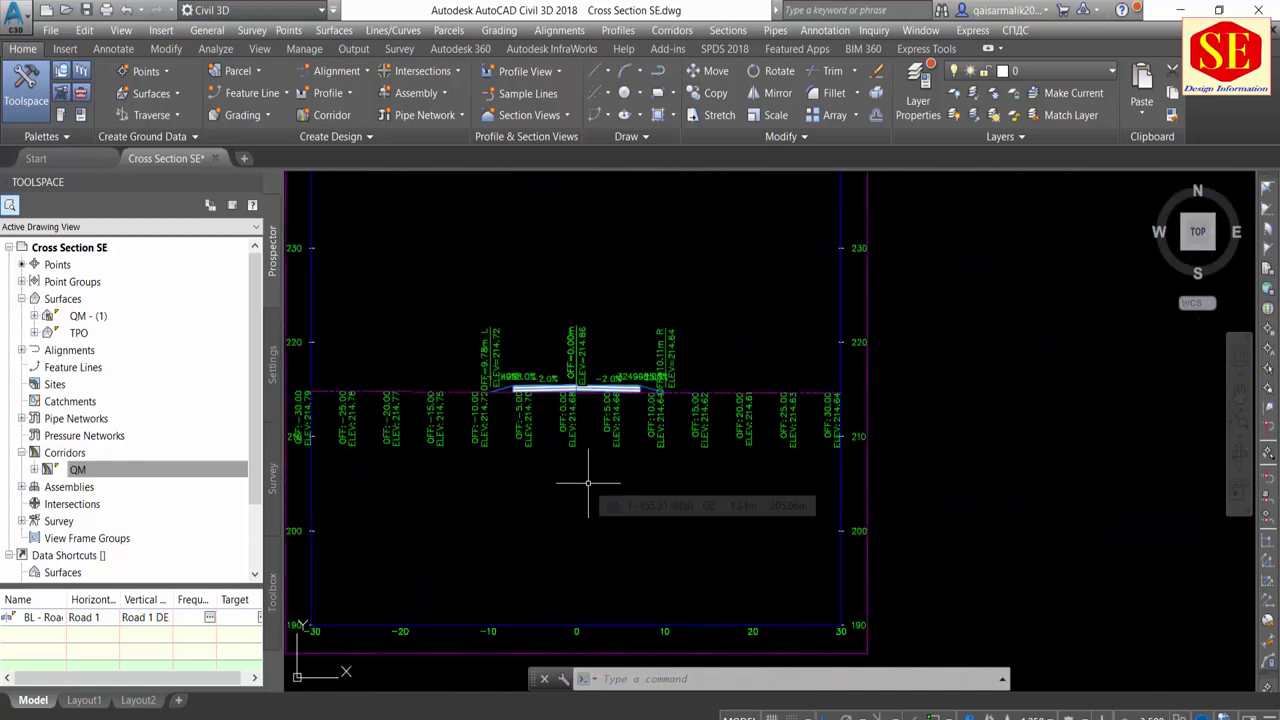
scroll(587, 483, "down", 5)
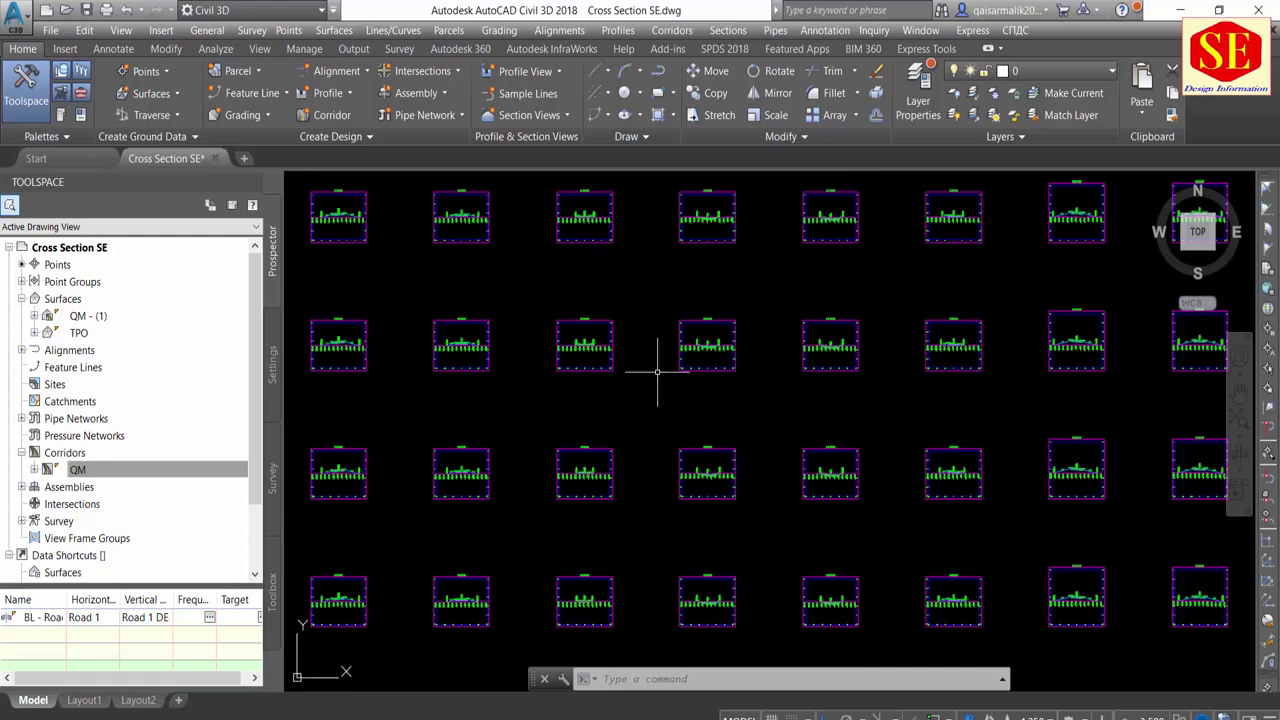
scroll(629, 486, "down", 1)
scroll(651, 361, "down", 2)
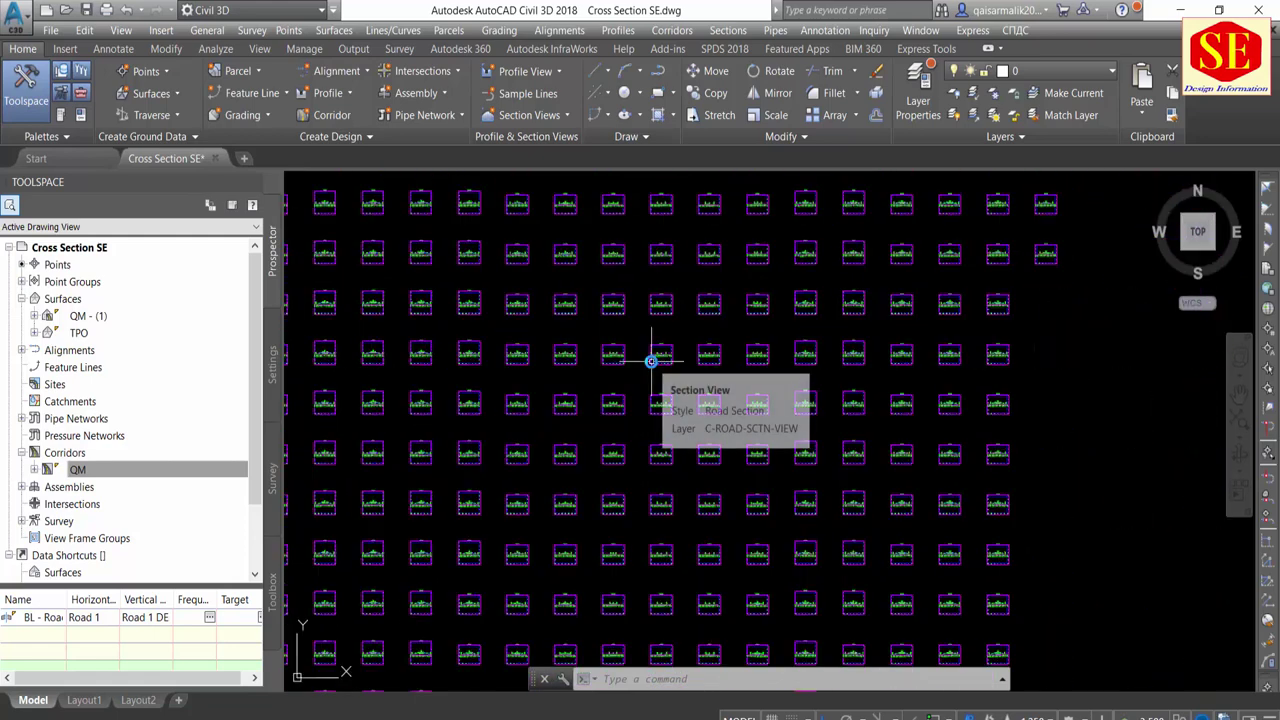
scroll(651, 361, "down", 2)
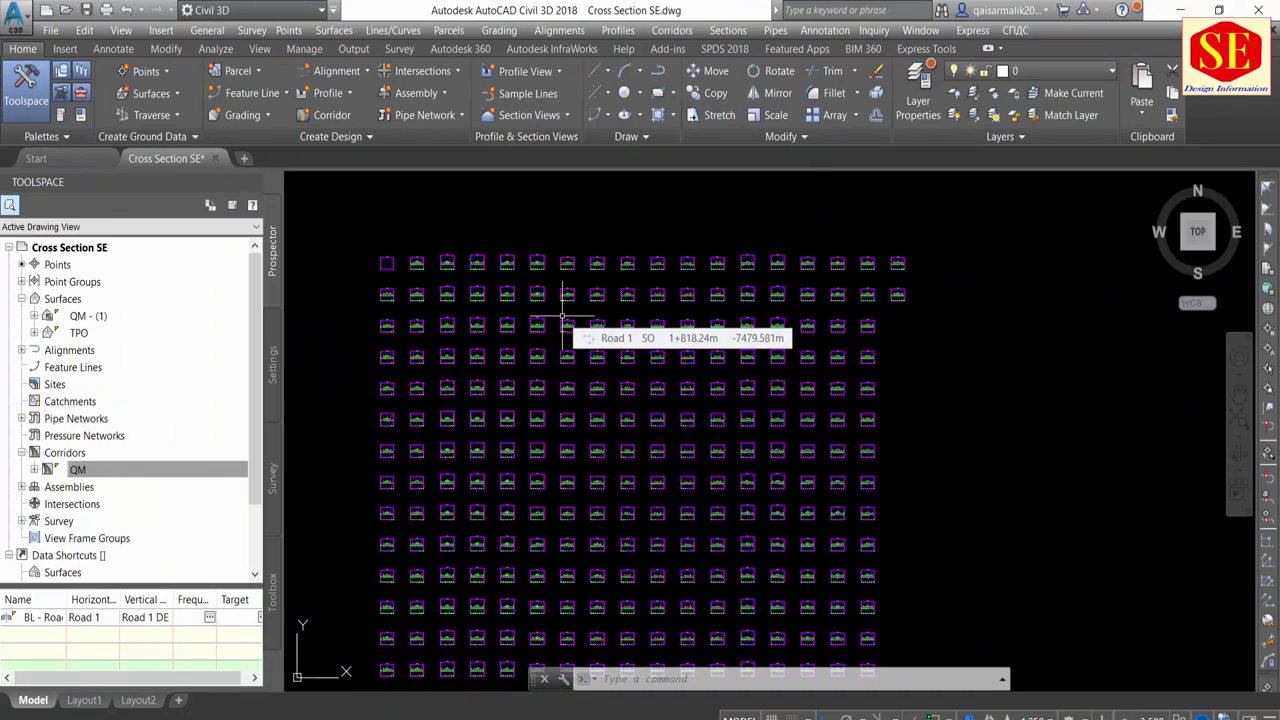
scroll(570, 300, "up", 6)
scroll(510, 270, "up", 4)
scroll(507, 250, "up", 2)
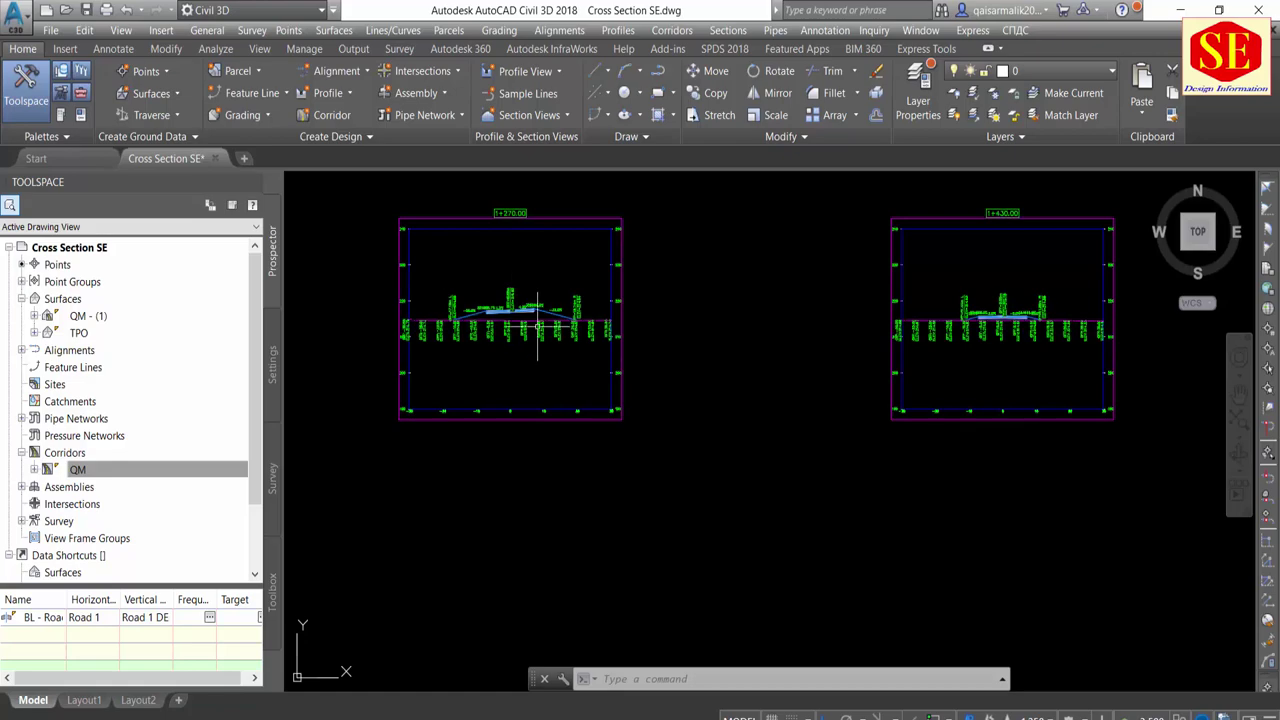
scroll(520, 345, "down", 4)
scroll(780, 360, "down", 5)
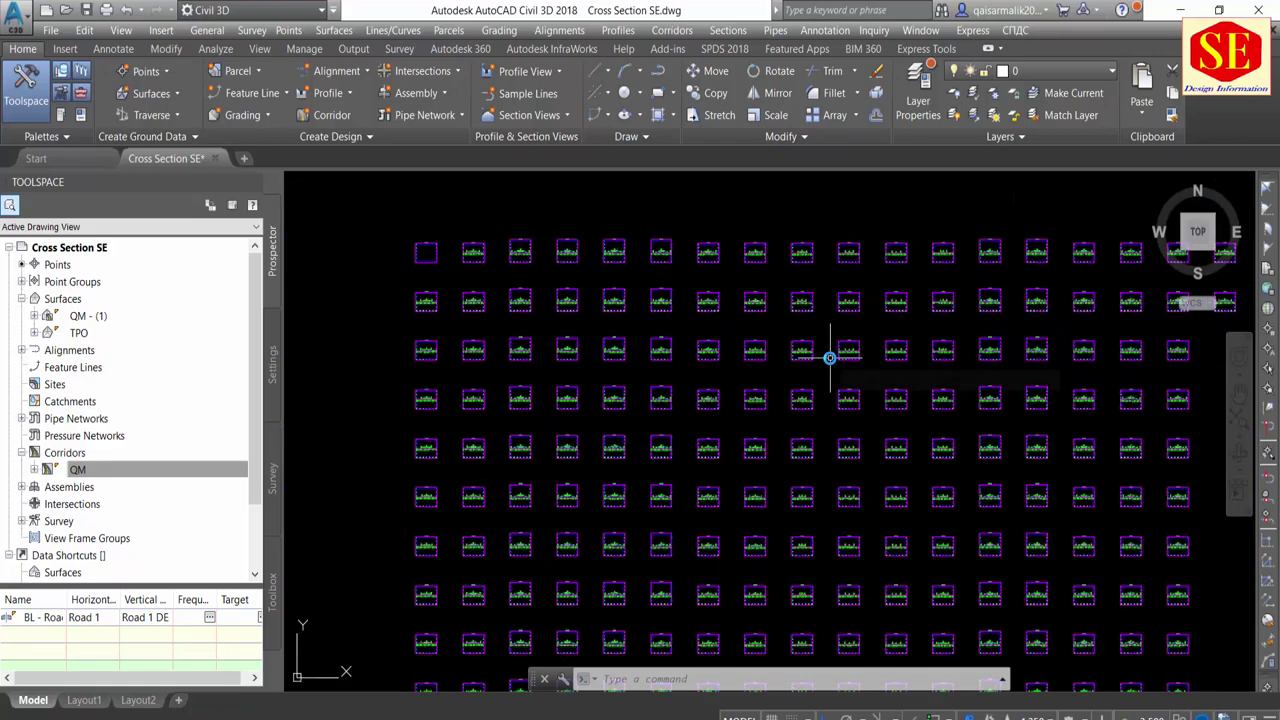